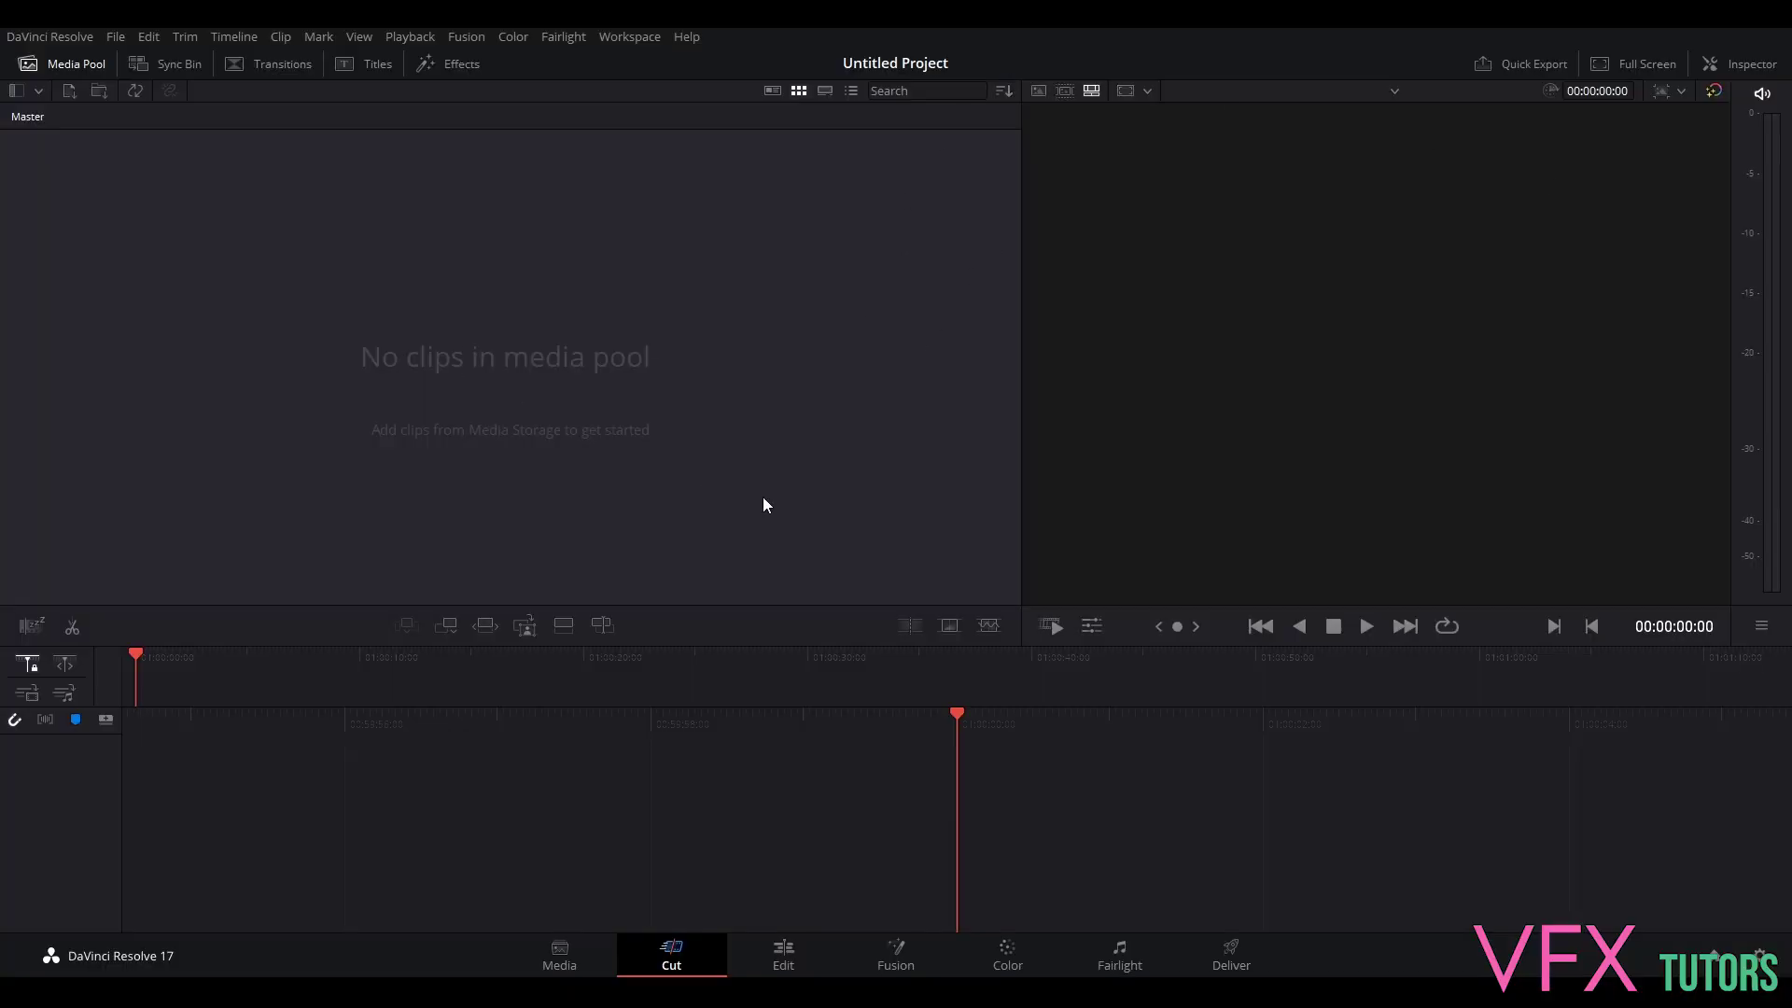
# - Switch to the Media page so Media Storage lists the computer's drives
pyautogui.click(577, 952)
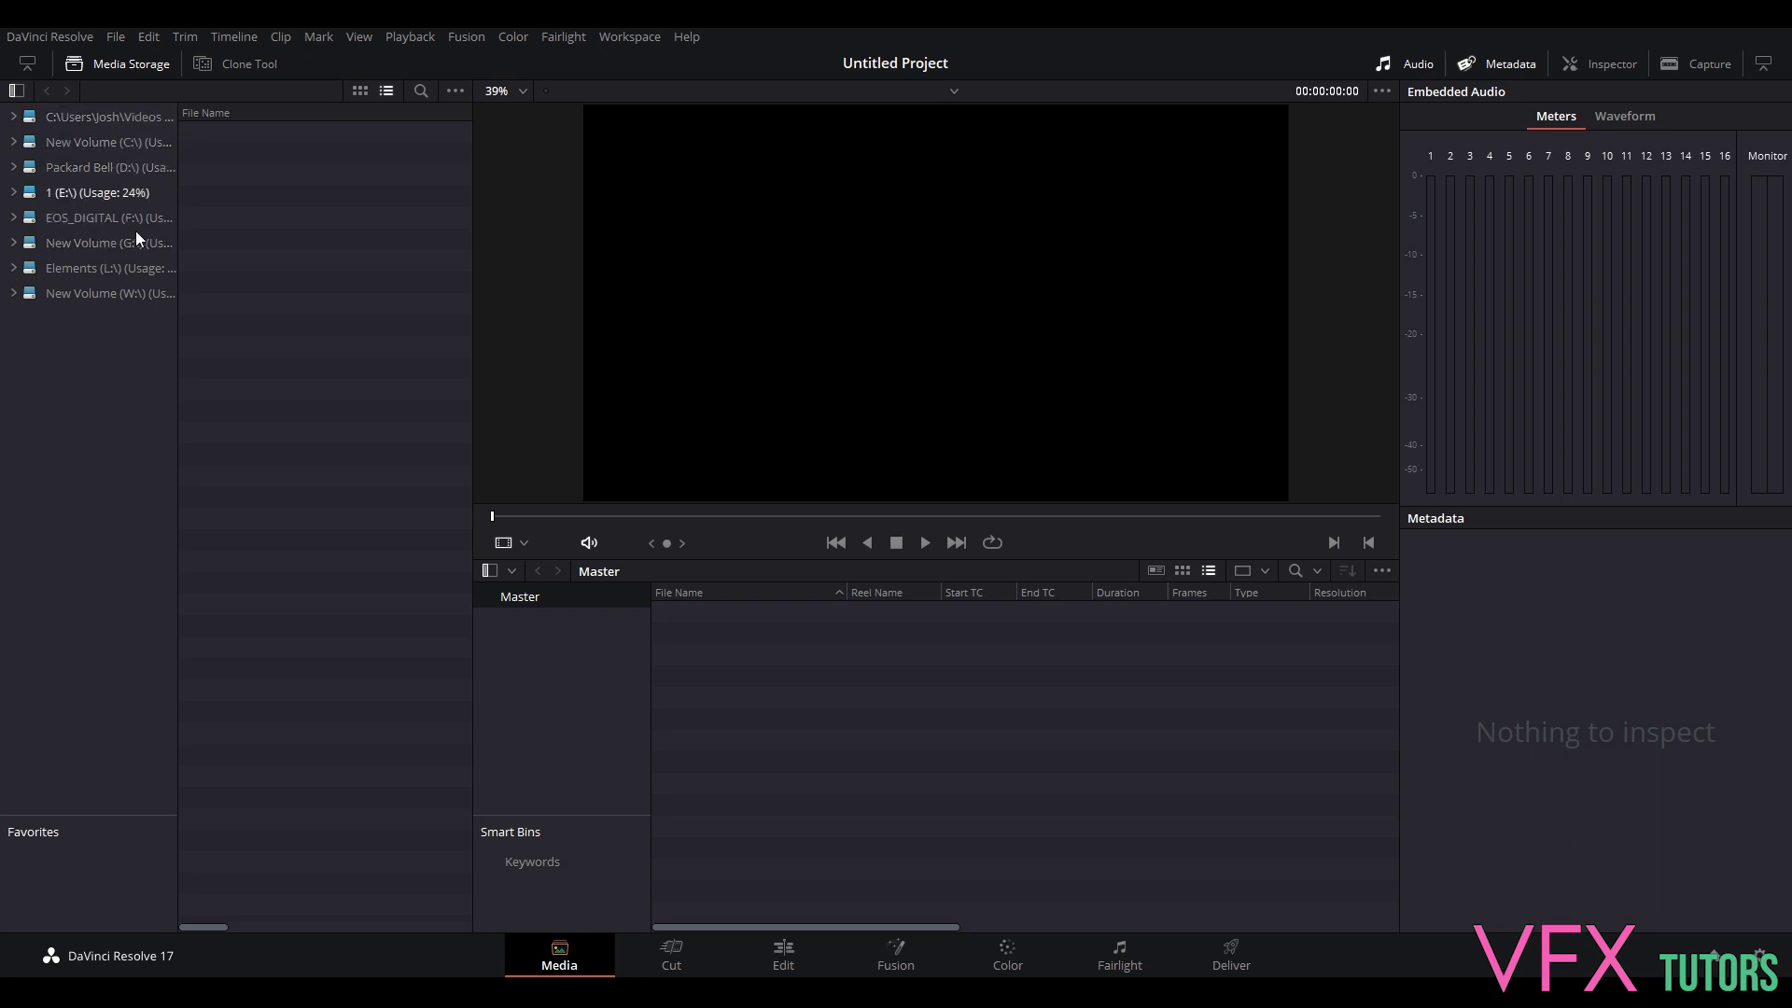
# - Browse G: to VFXtutors/VFXCoreSkills/IO/Birdbox/Onset/Lighting/HDRI/01_ProcessedHDRI
pyautogui.click(90, 242)
pyautogui.click(14, 245)
pyautogui.click(74, 269)
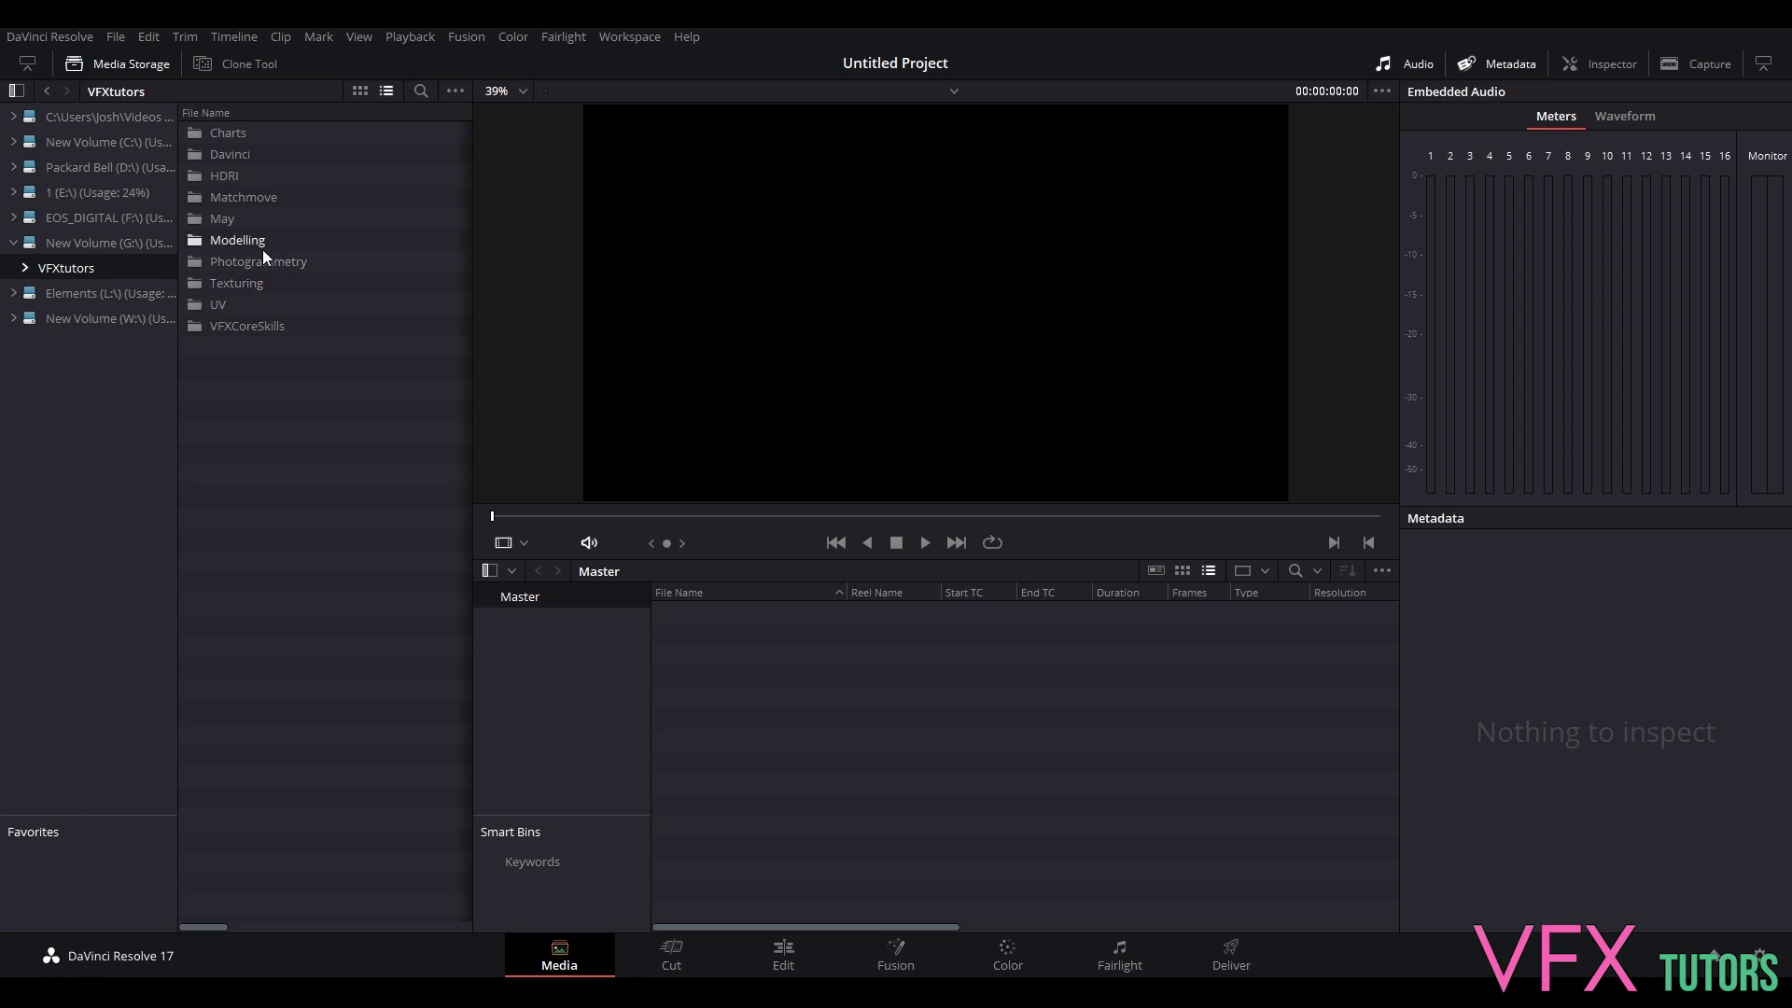
pyautogui.doubleClick(261, 326)
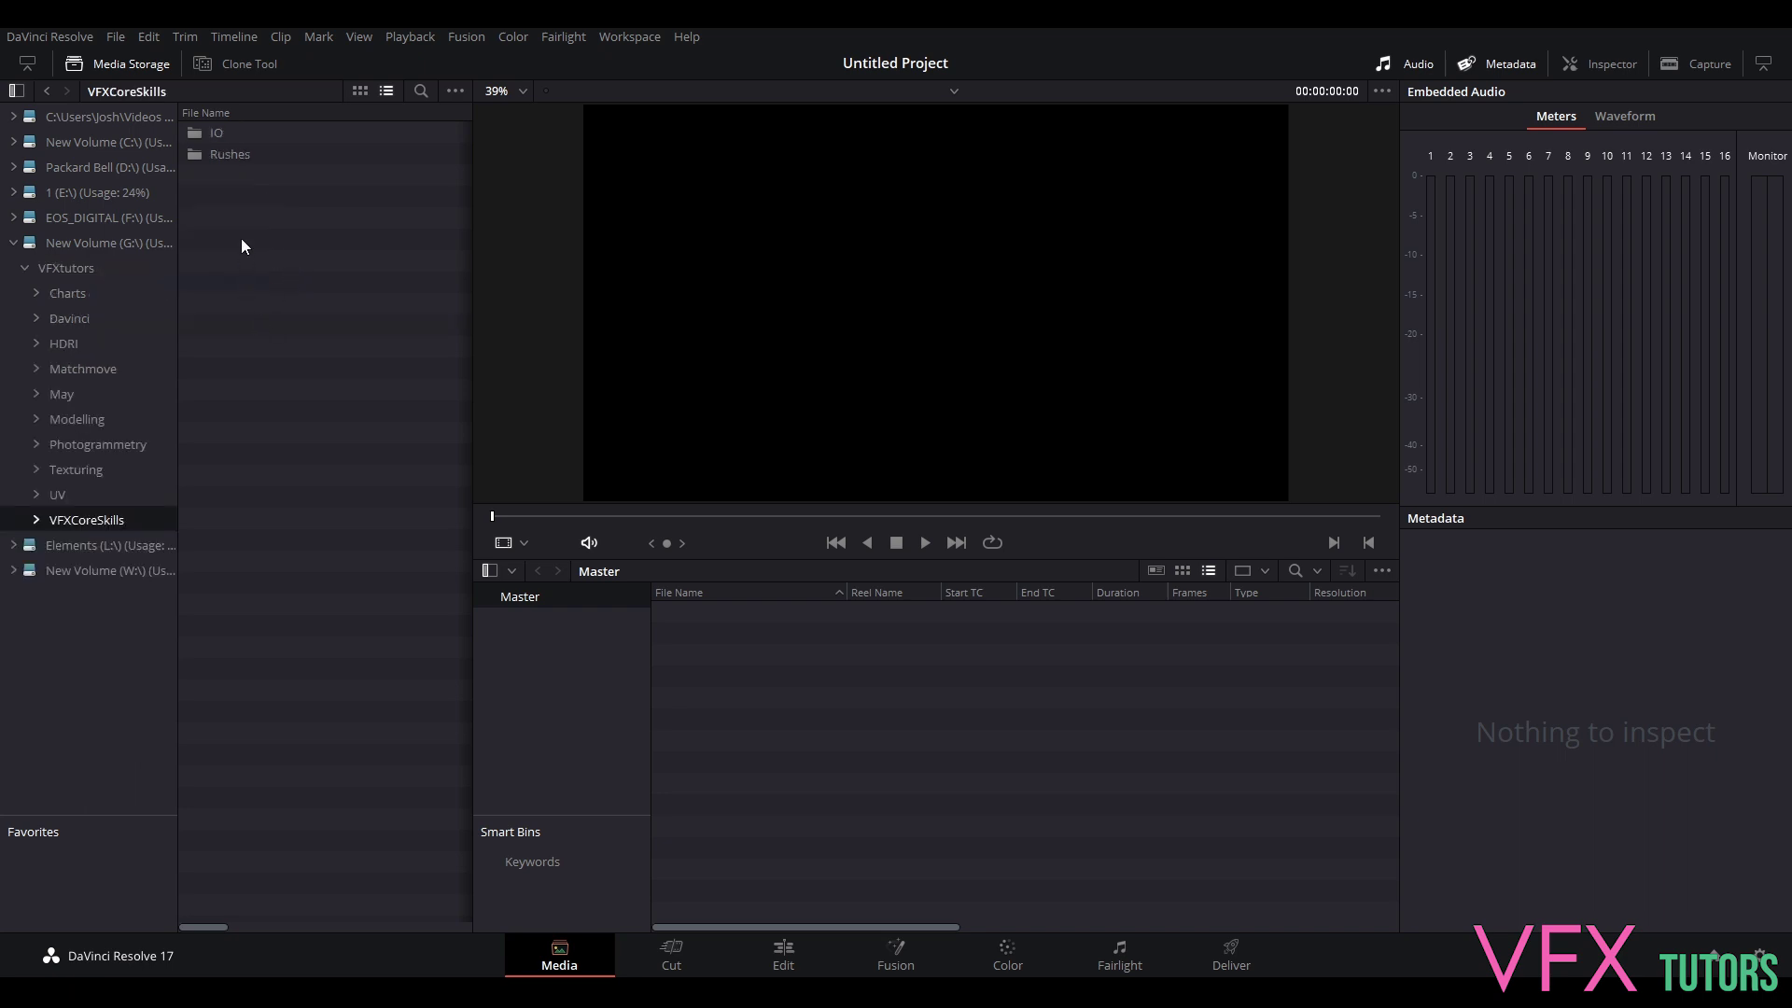
pyautogui.doubleClick(220, 134)
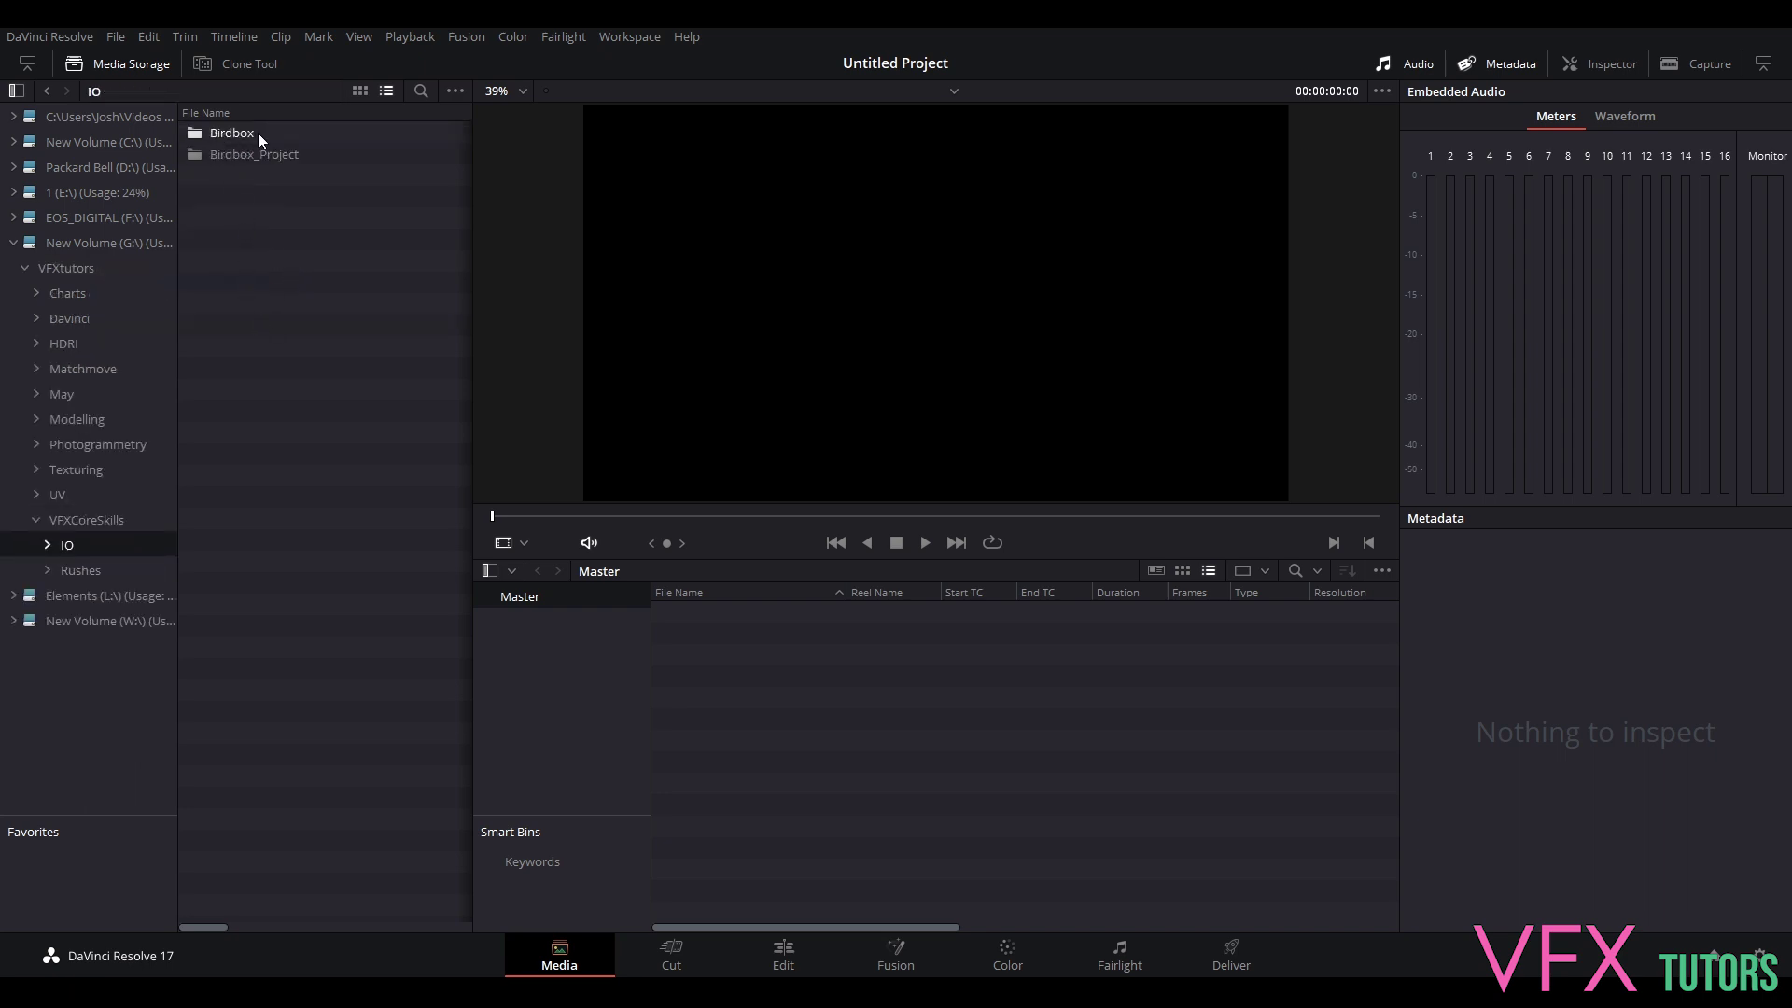
pyautogui.doubleClick(259, 133)
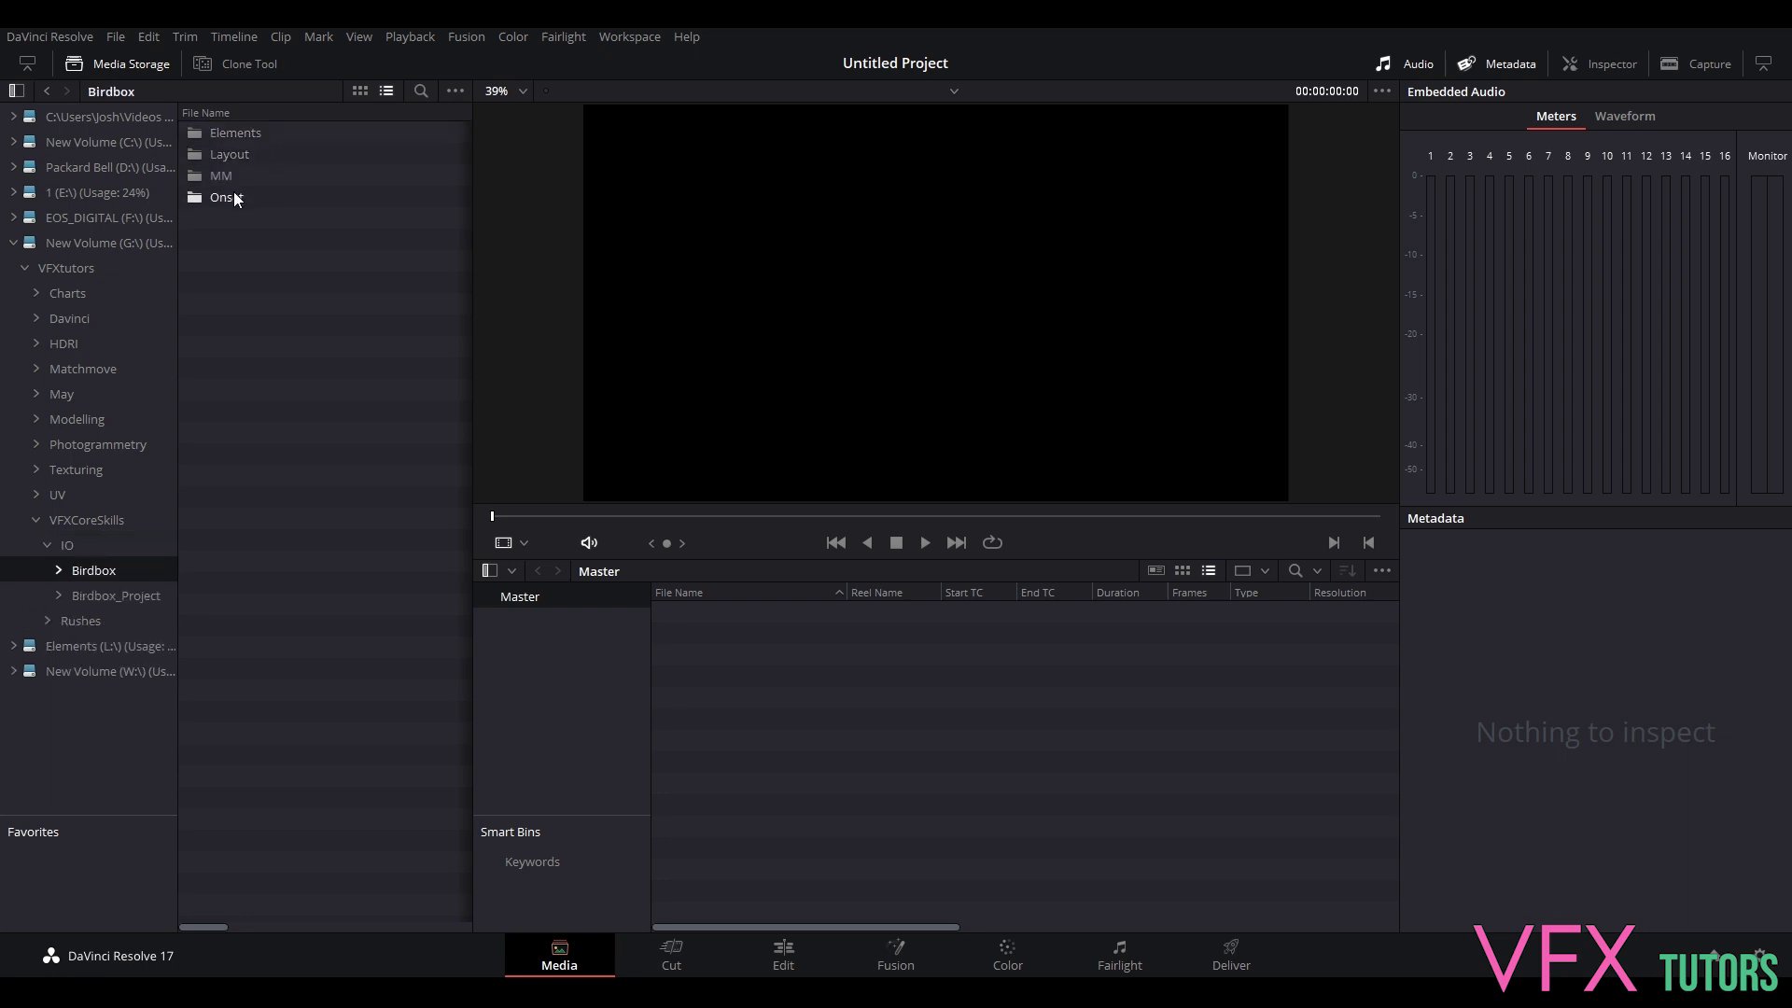
pyautogui.doubleClick(235, 197)
pyautogui.doubleClick(233, 133)
pyautogui.doubleClick(259, 133)
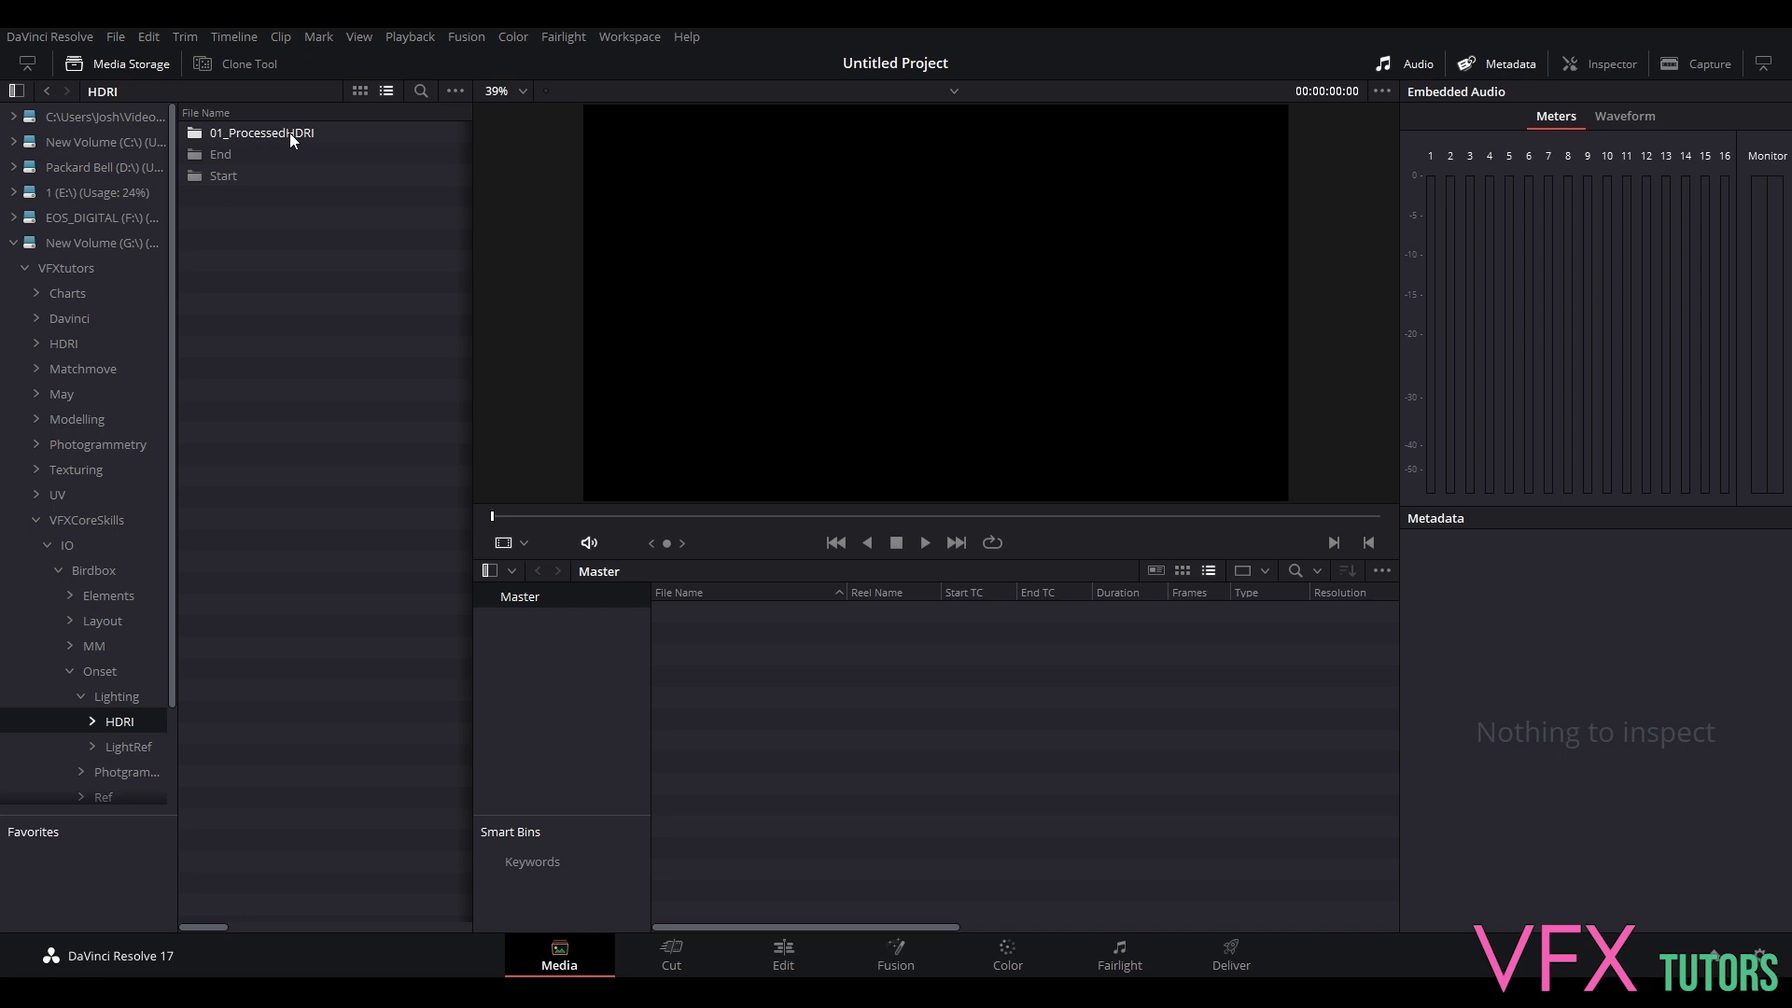
pyautogui.doubleClick(290, 133)
# - Drag Birdbox_HDRI_v001_hdr.exr into the Master bin and select the imported clip
pyautogui.click(306, 153)
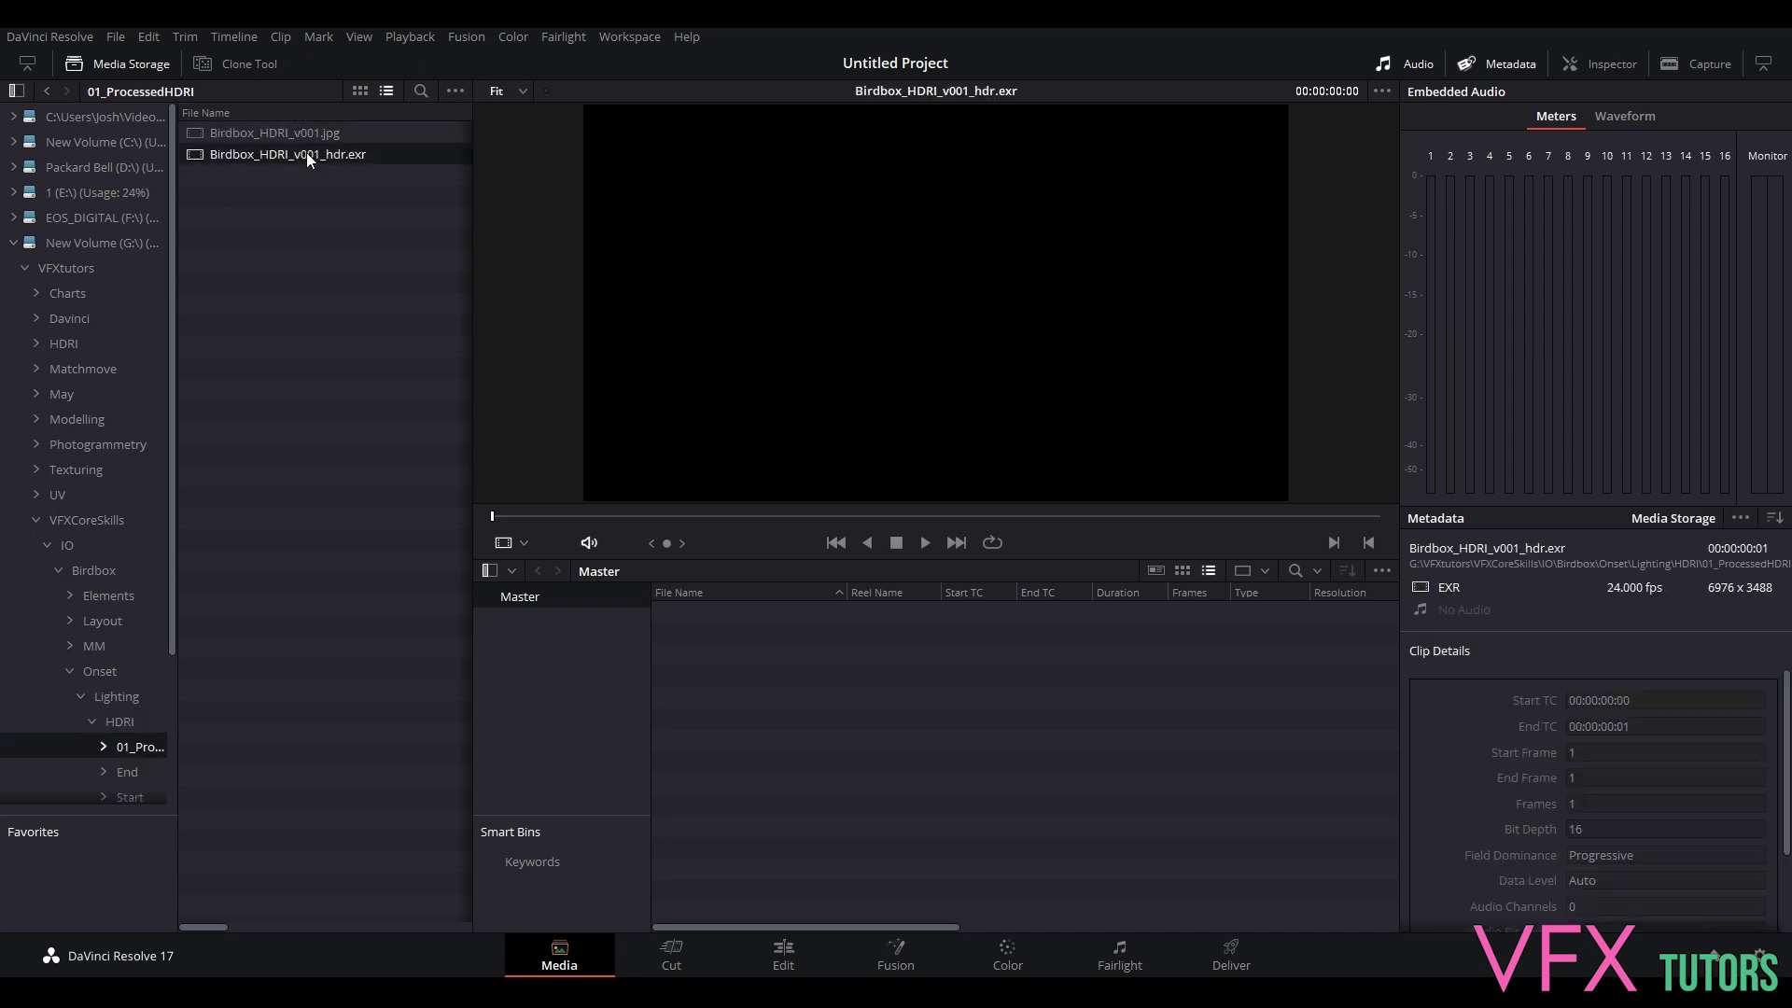
pyautogui.moveTo(287, 148); pyautogui.dragTo(765, 701)
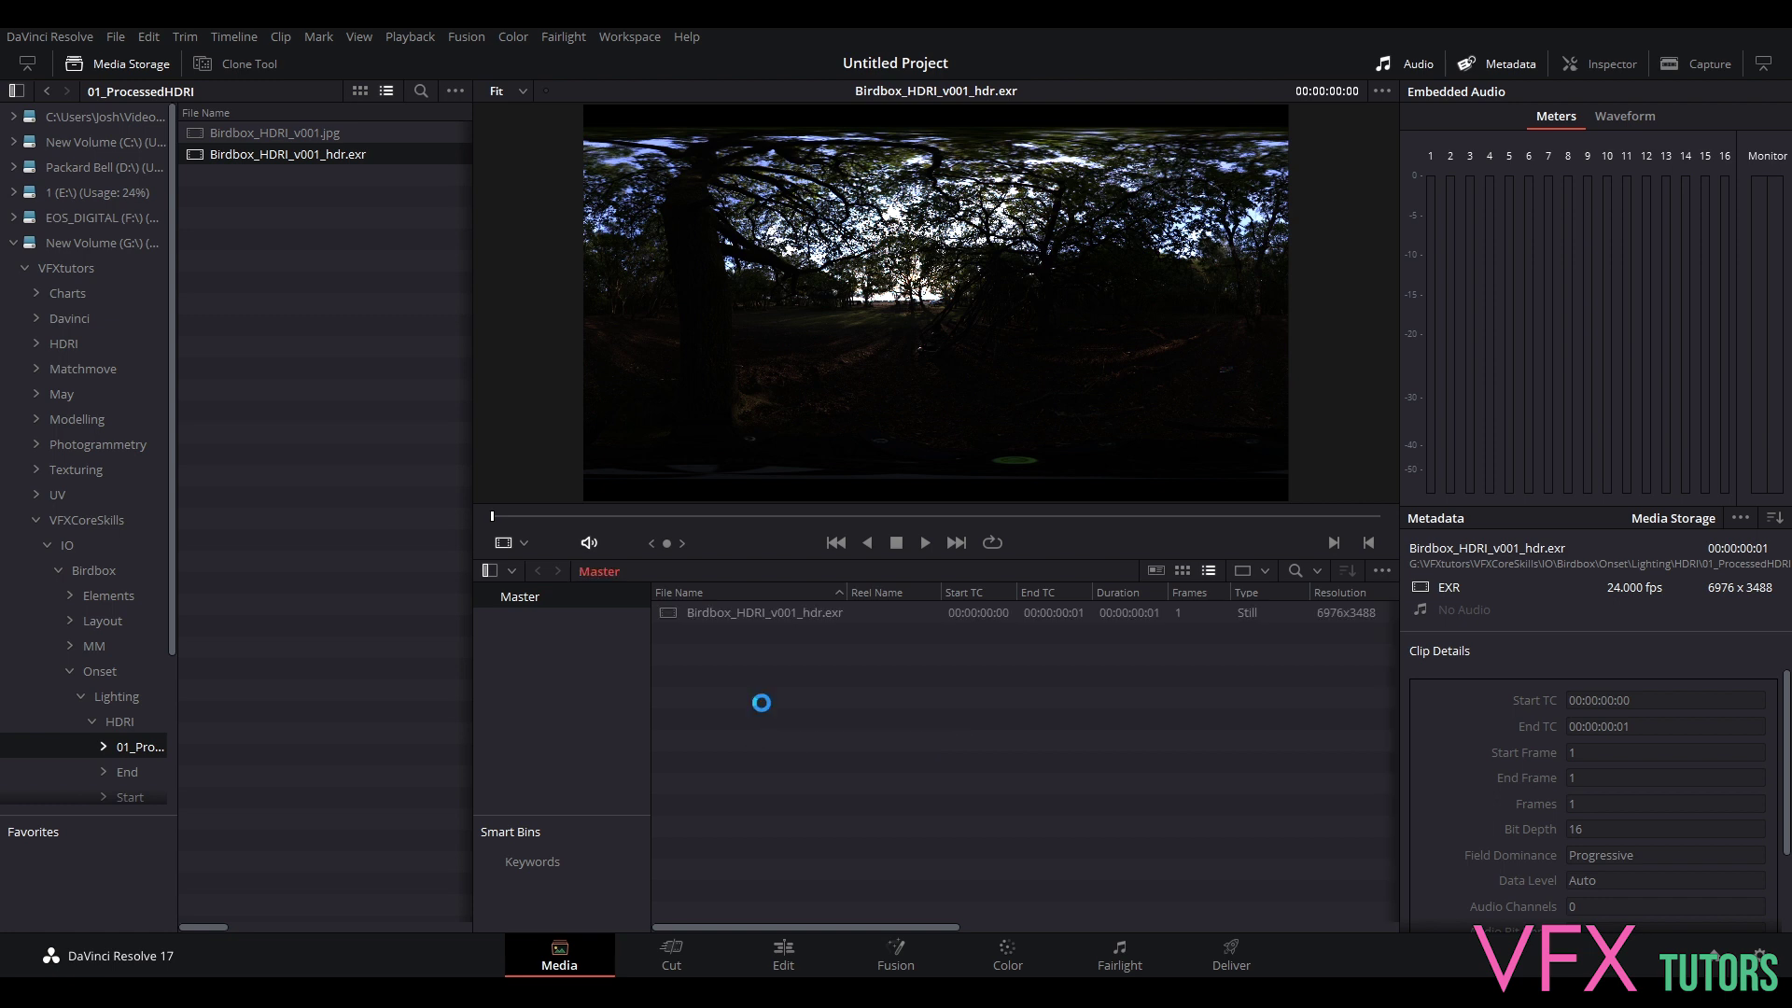
pyautogui.click(717, 611)
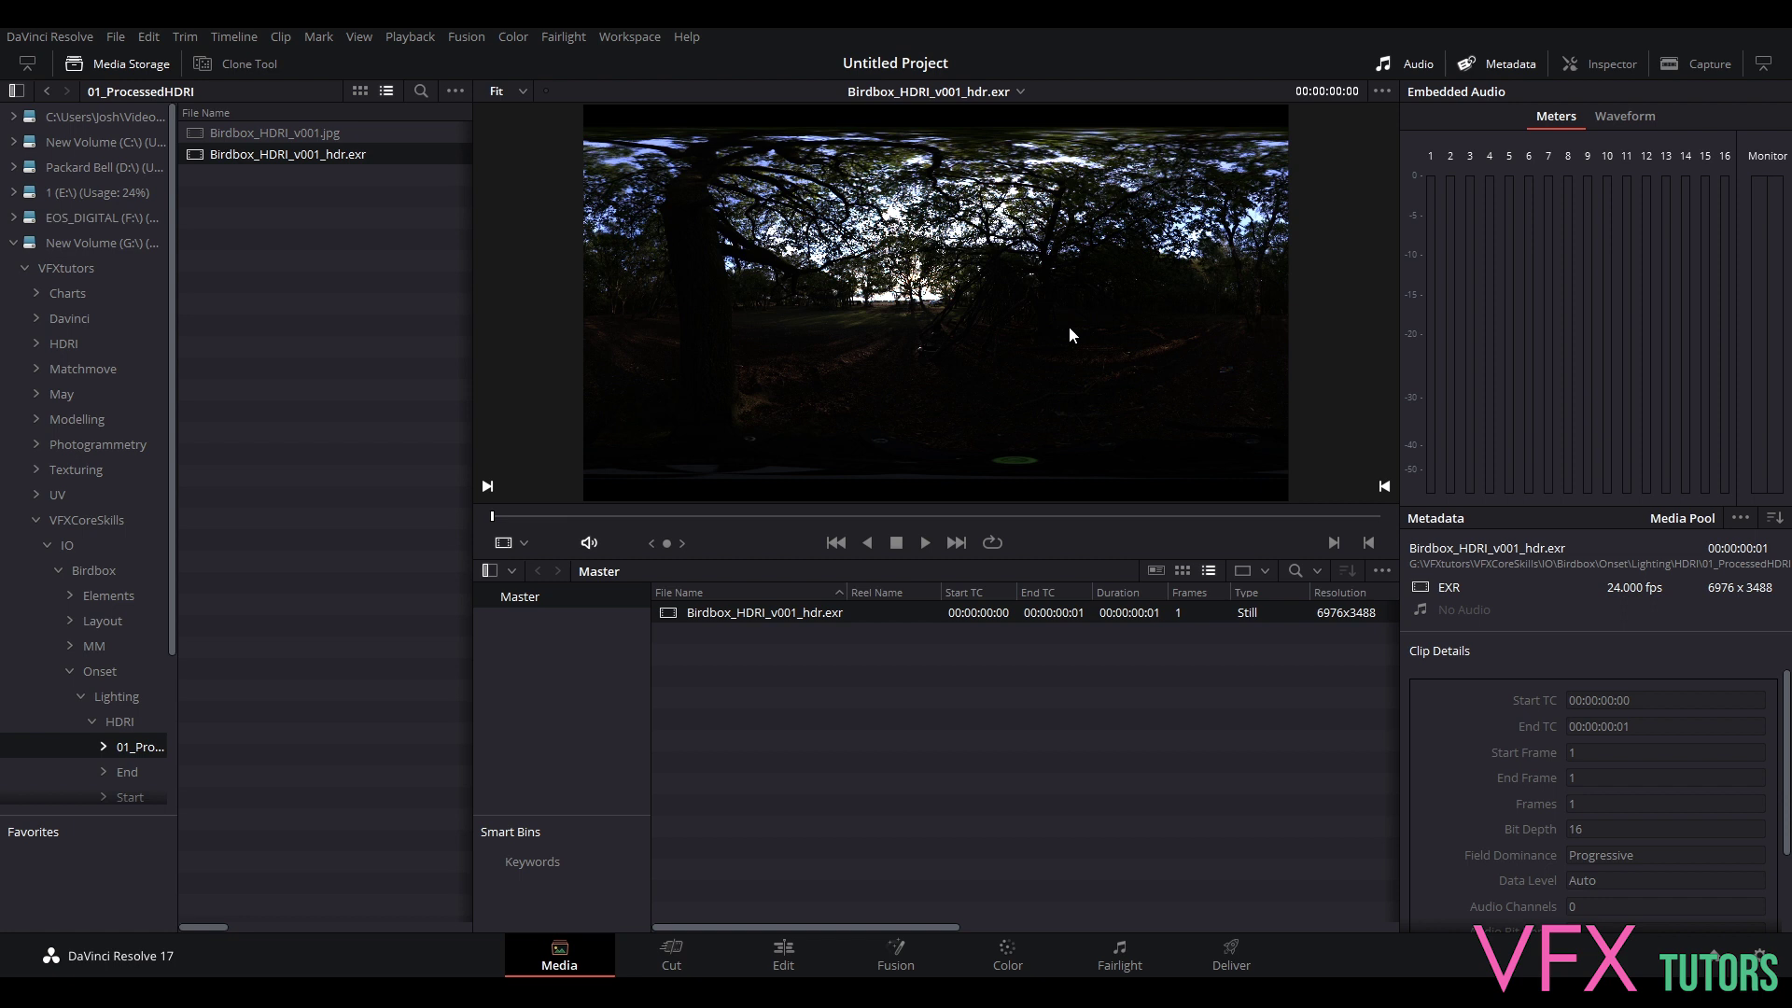
# - On the Edit page, drop the HDRI clip onto new Timeline 1 and scrub to 01:00:02:15
pyautogui.click(675, 963)
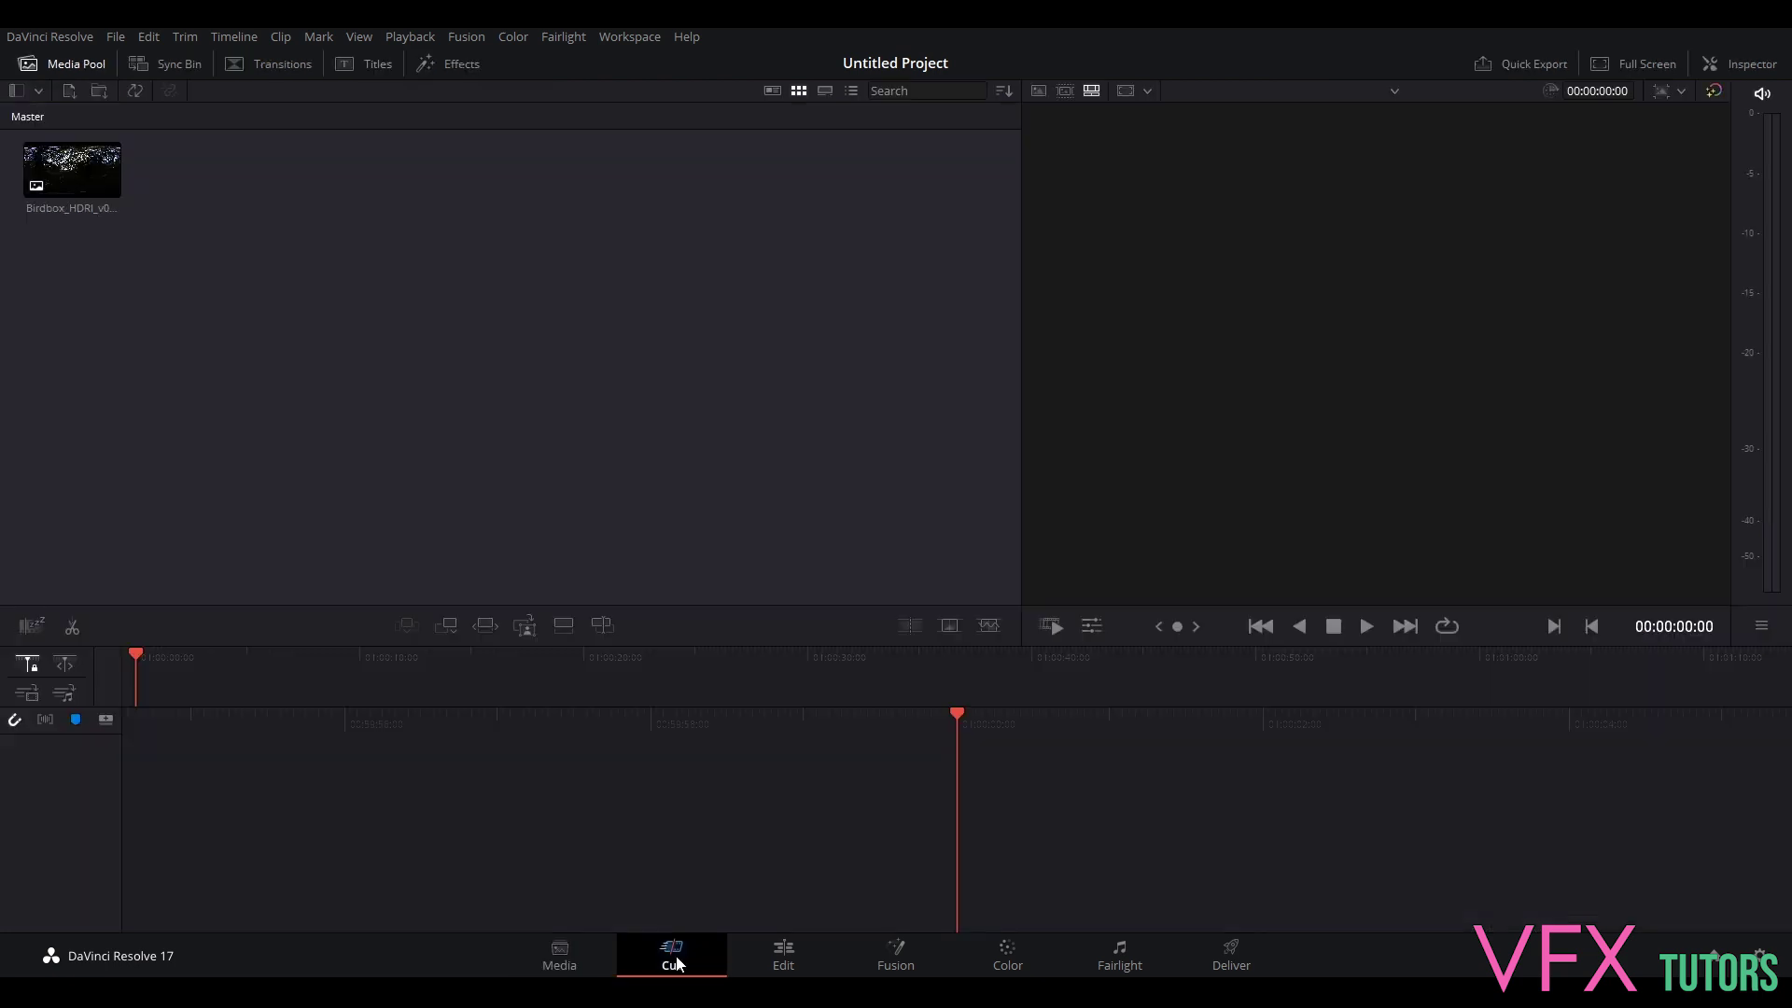
pyautogui.click(784, 952)
pyautogui.moveTo(233, 132); pyautogui.dragTo(765, 779)
pyautogui.moveTo(760, 708); pyautogui.dragTo(1105, 714)
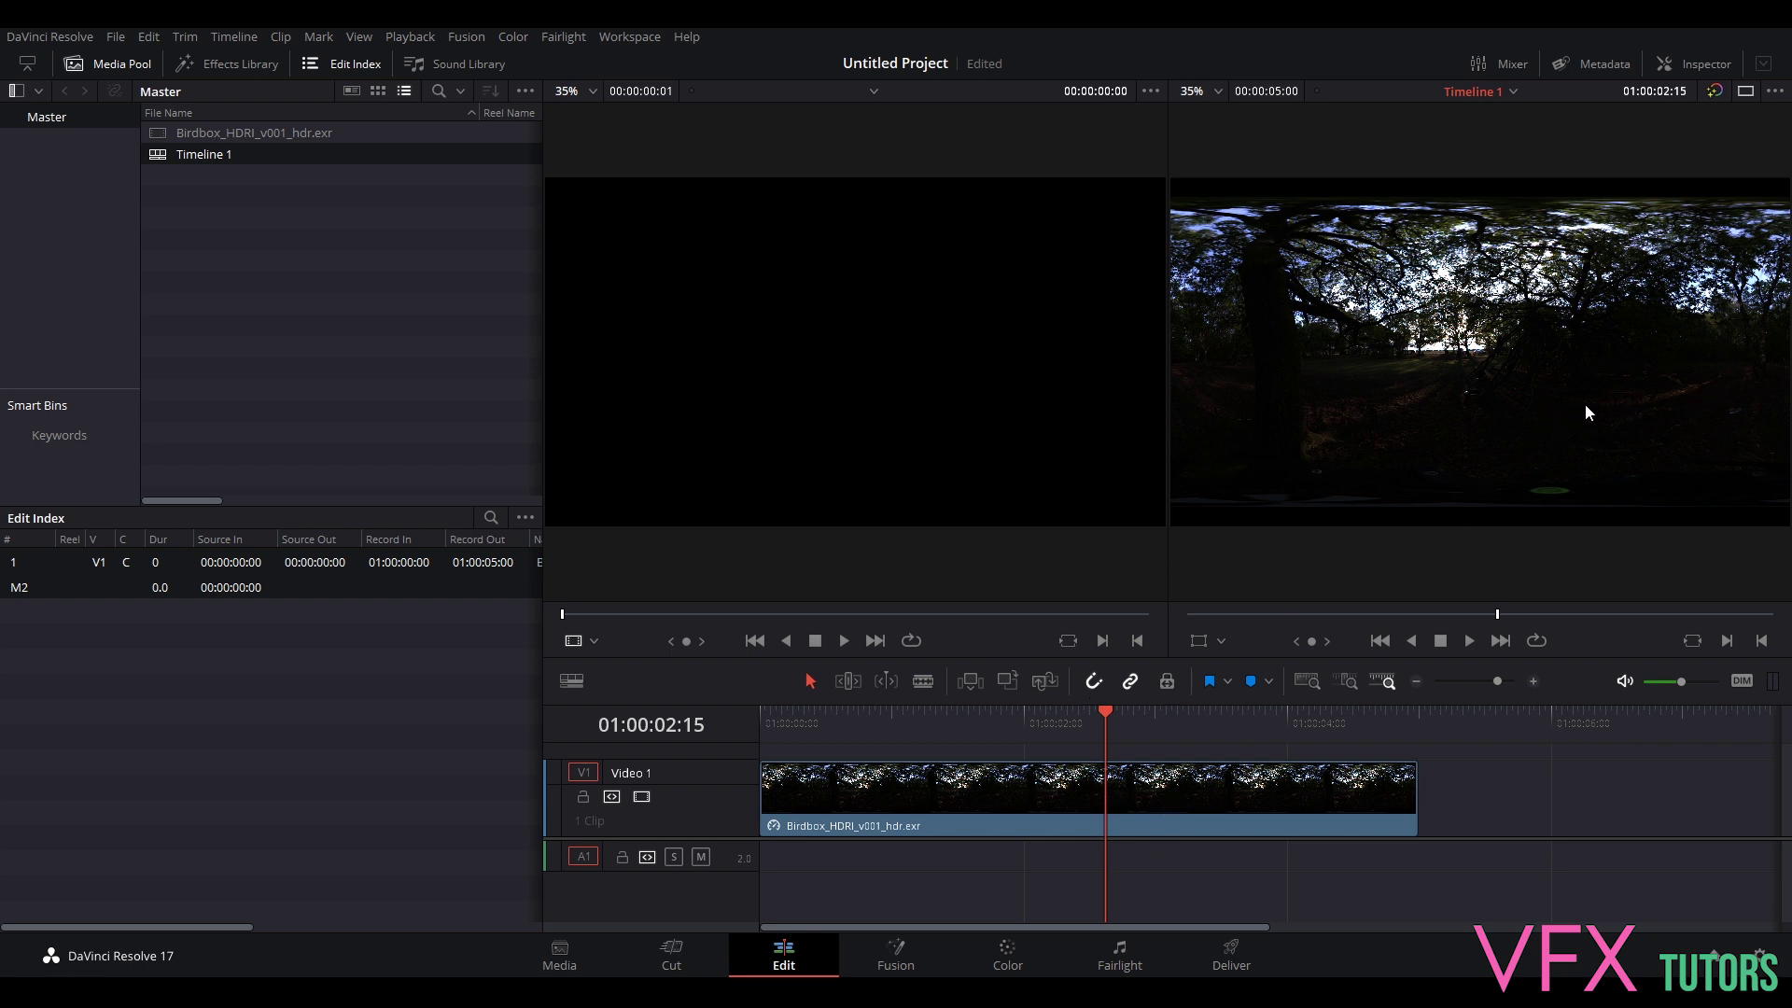
pyautogui.rightClick(1228, 805)
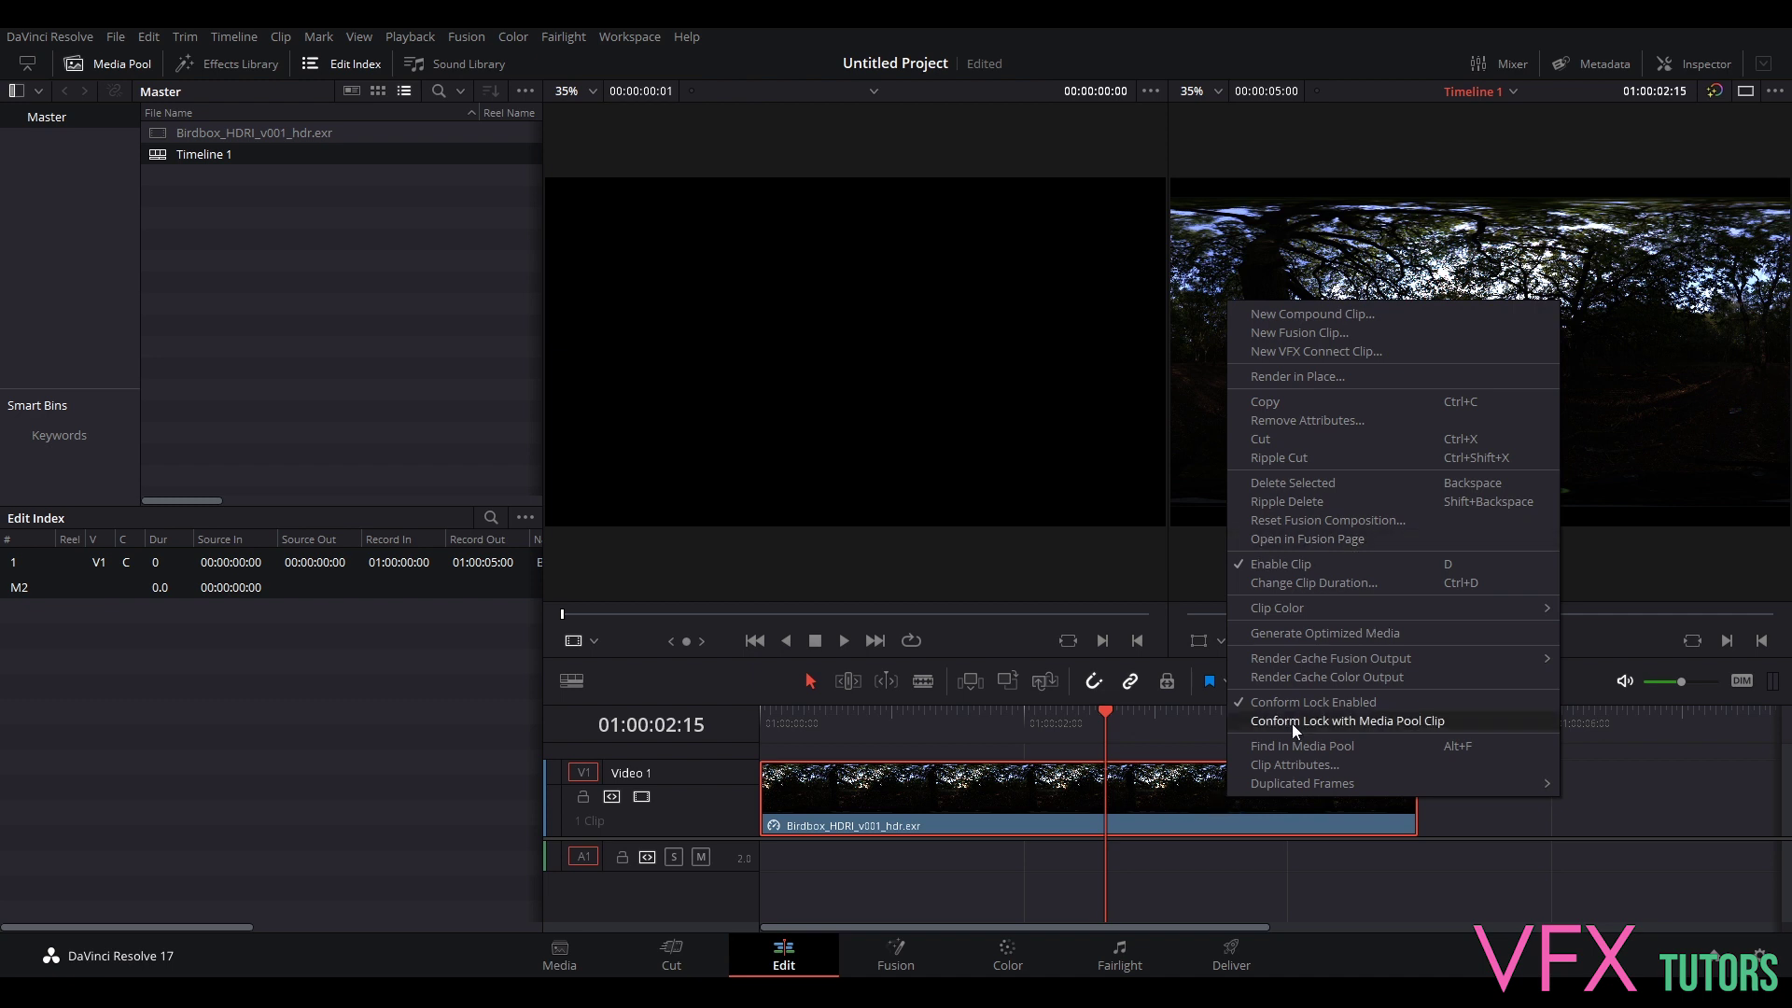
pyautogui.click(1161, 778)
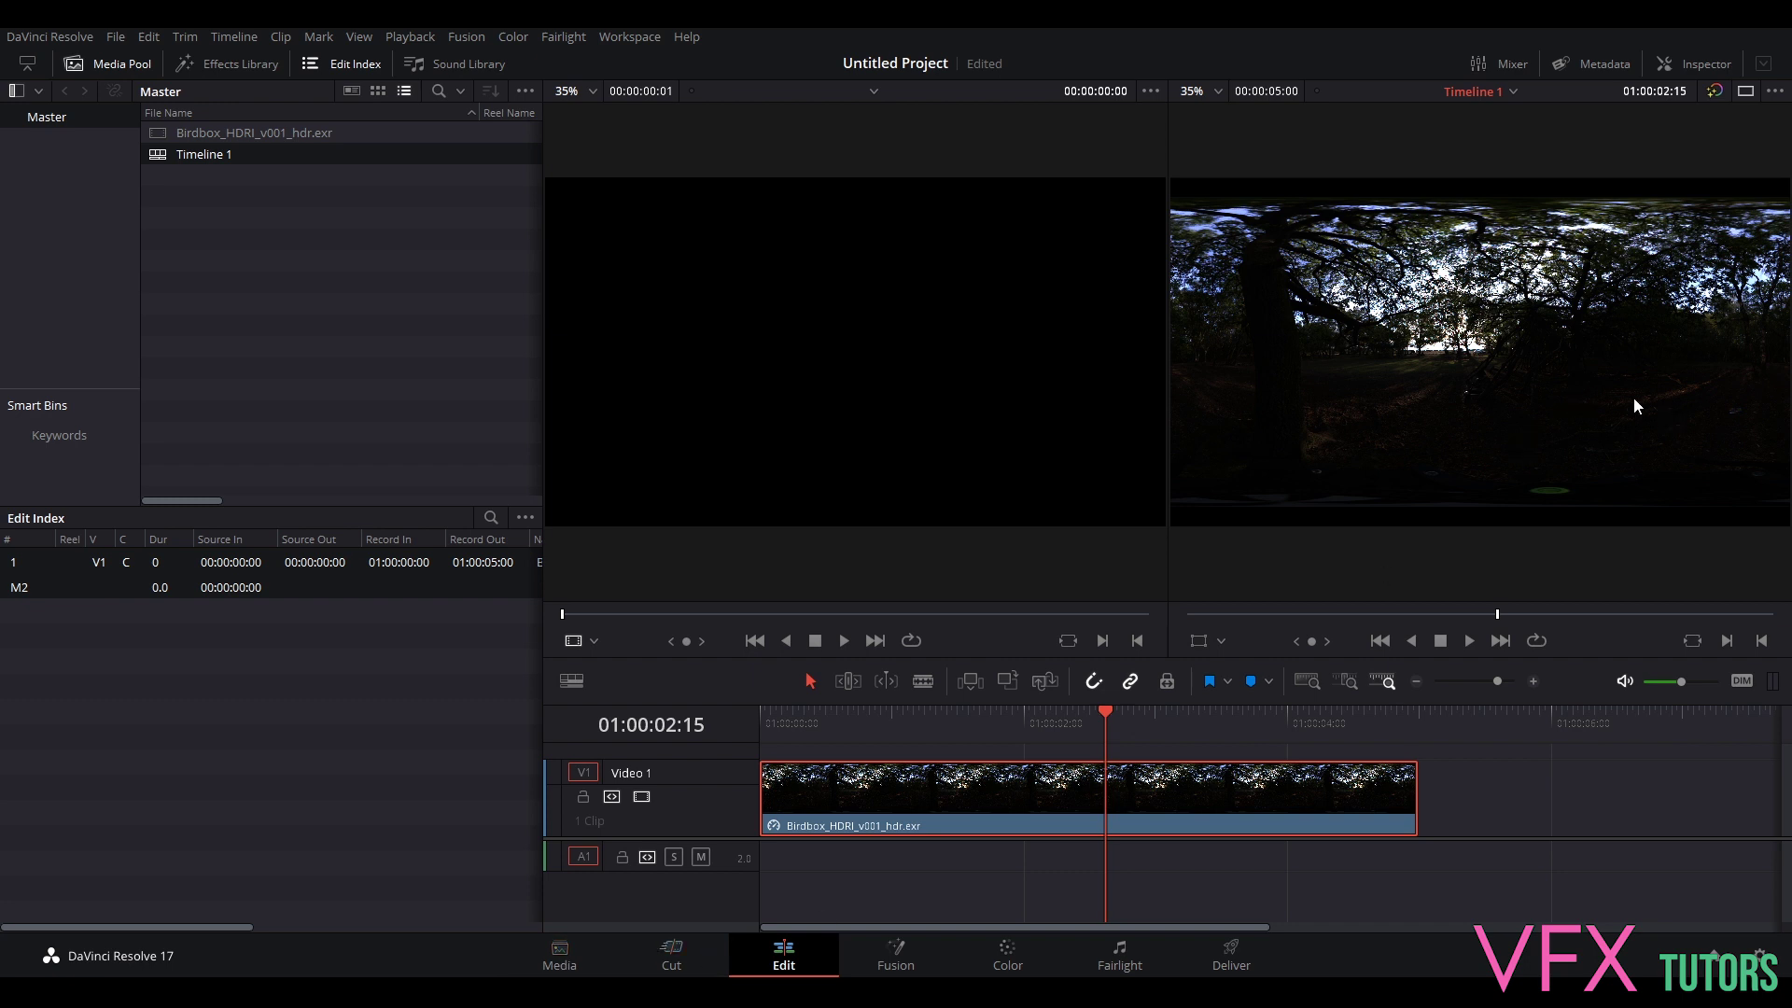
pyautogui.click(1012, 953)
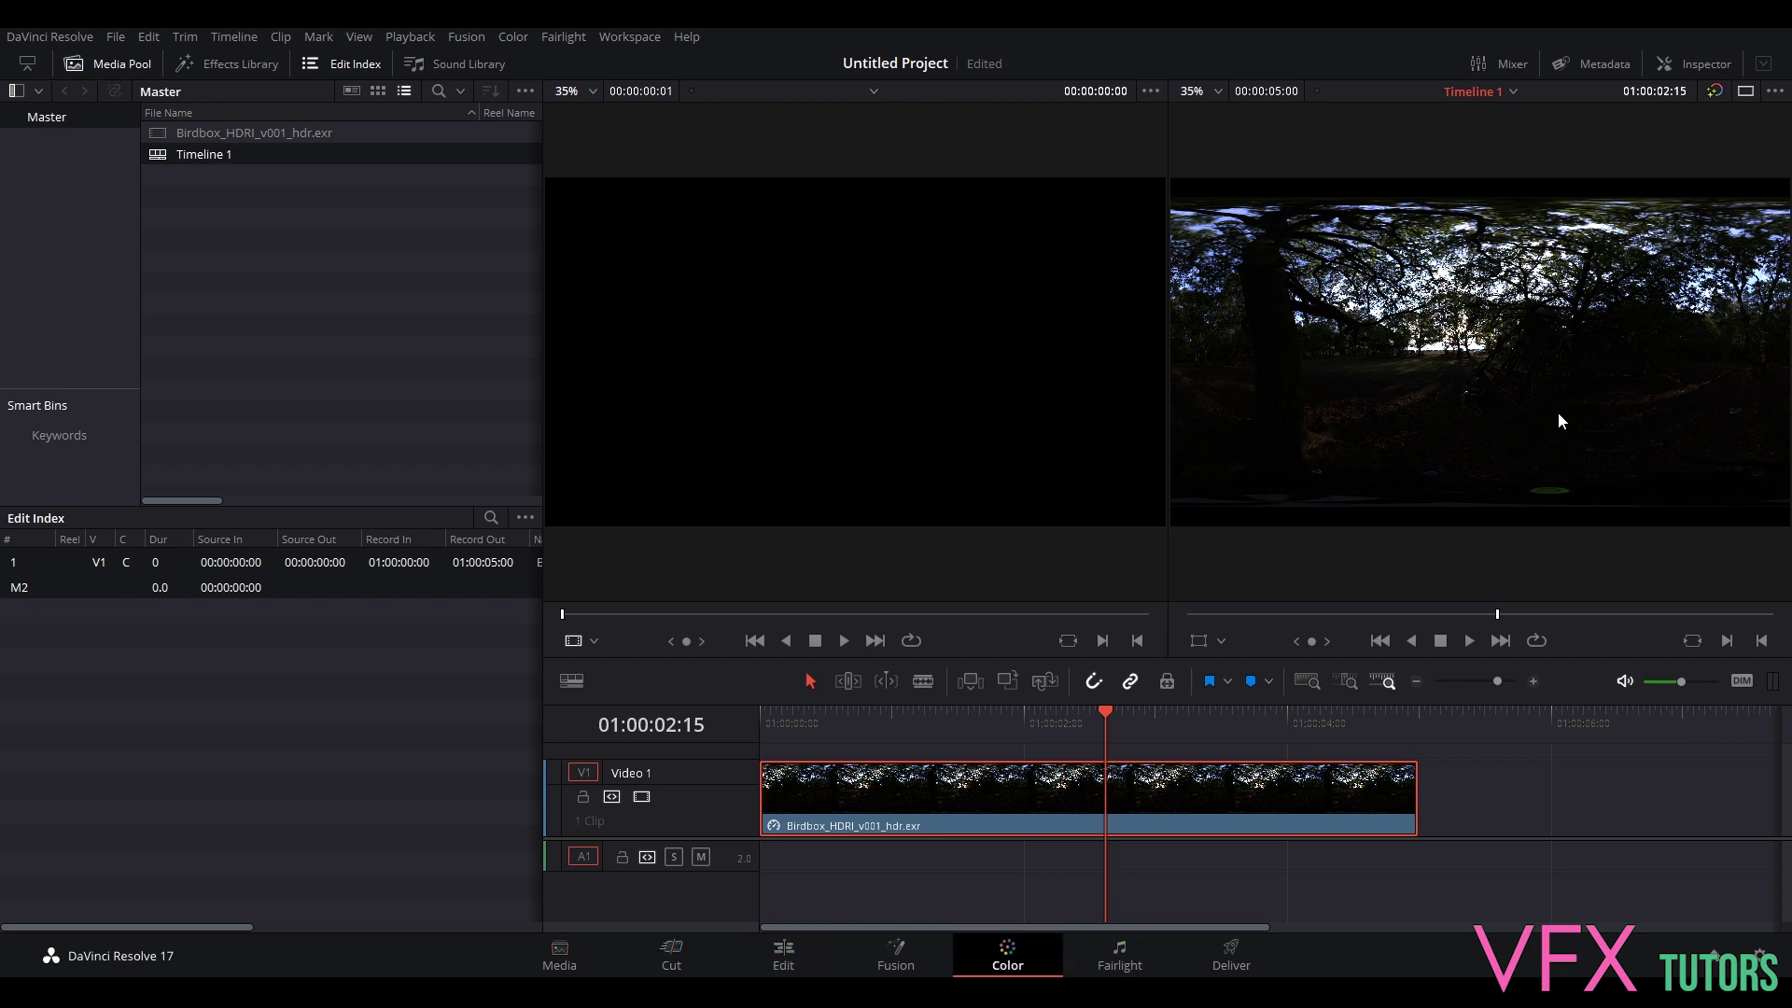
# - Zoom the Color page viewer onto the ground colour chart and move node 01 lower
pyautogui.scroll(2, 1241, 336)
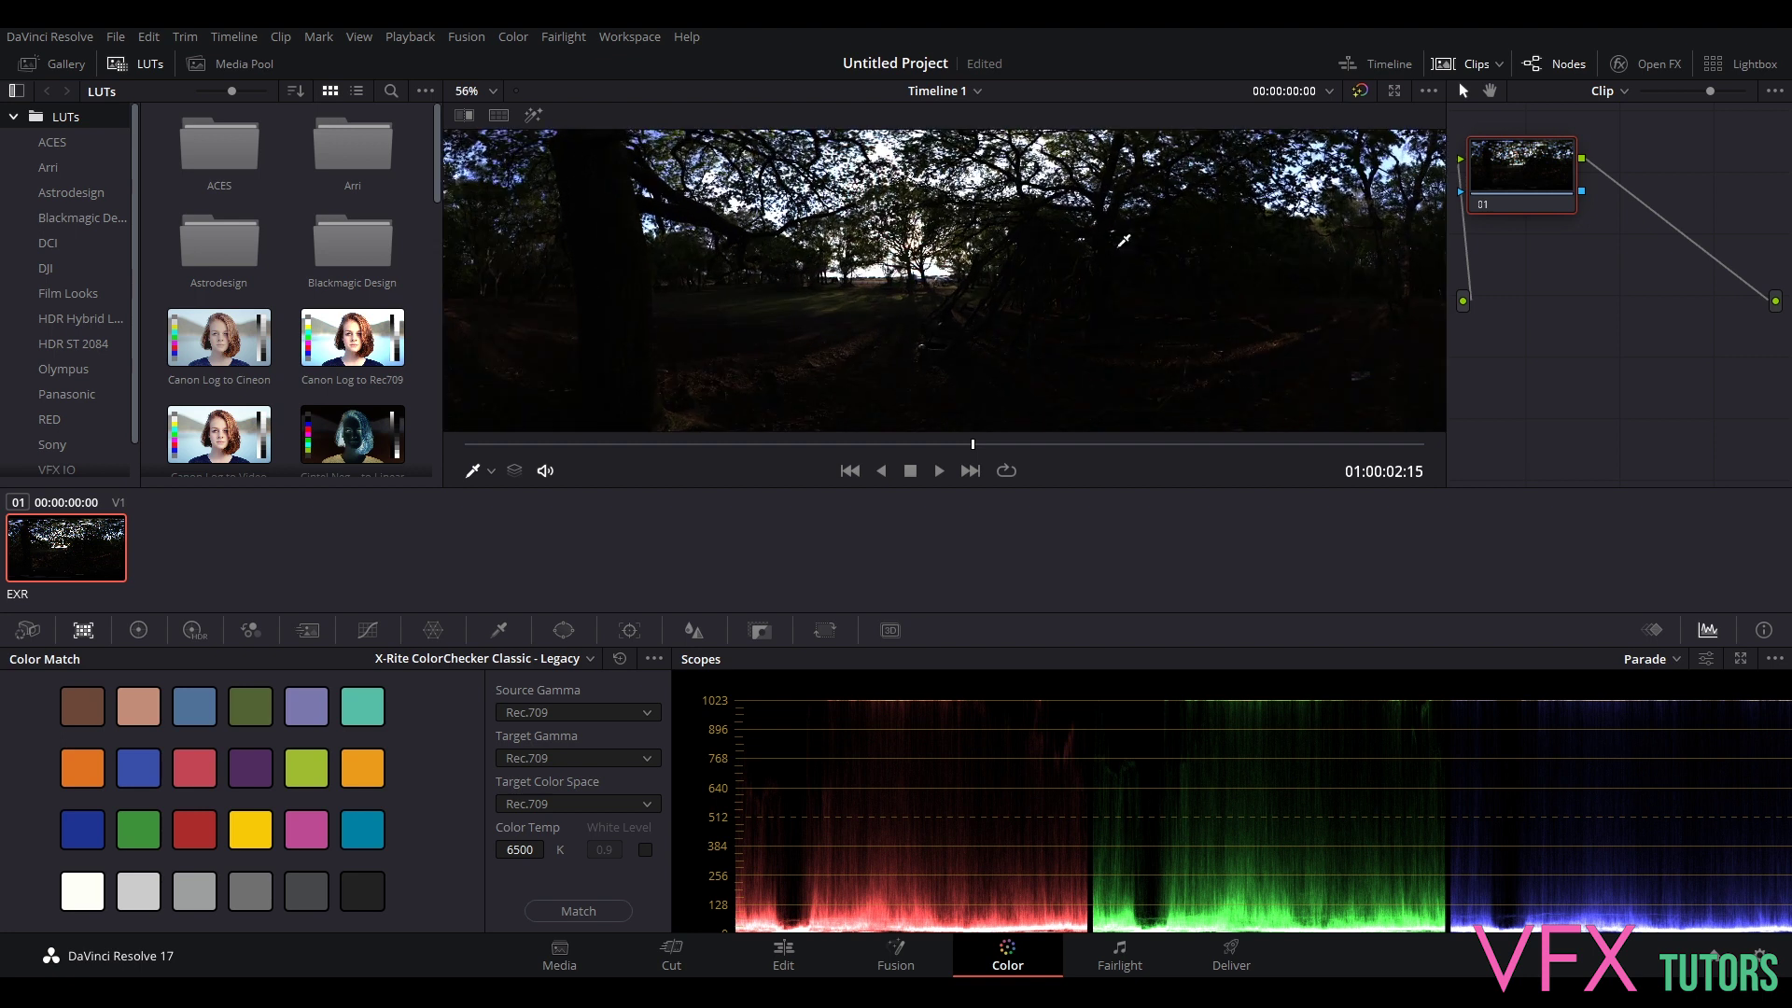
pyautogui.scroll(2, 1217, 320)
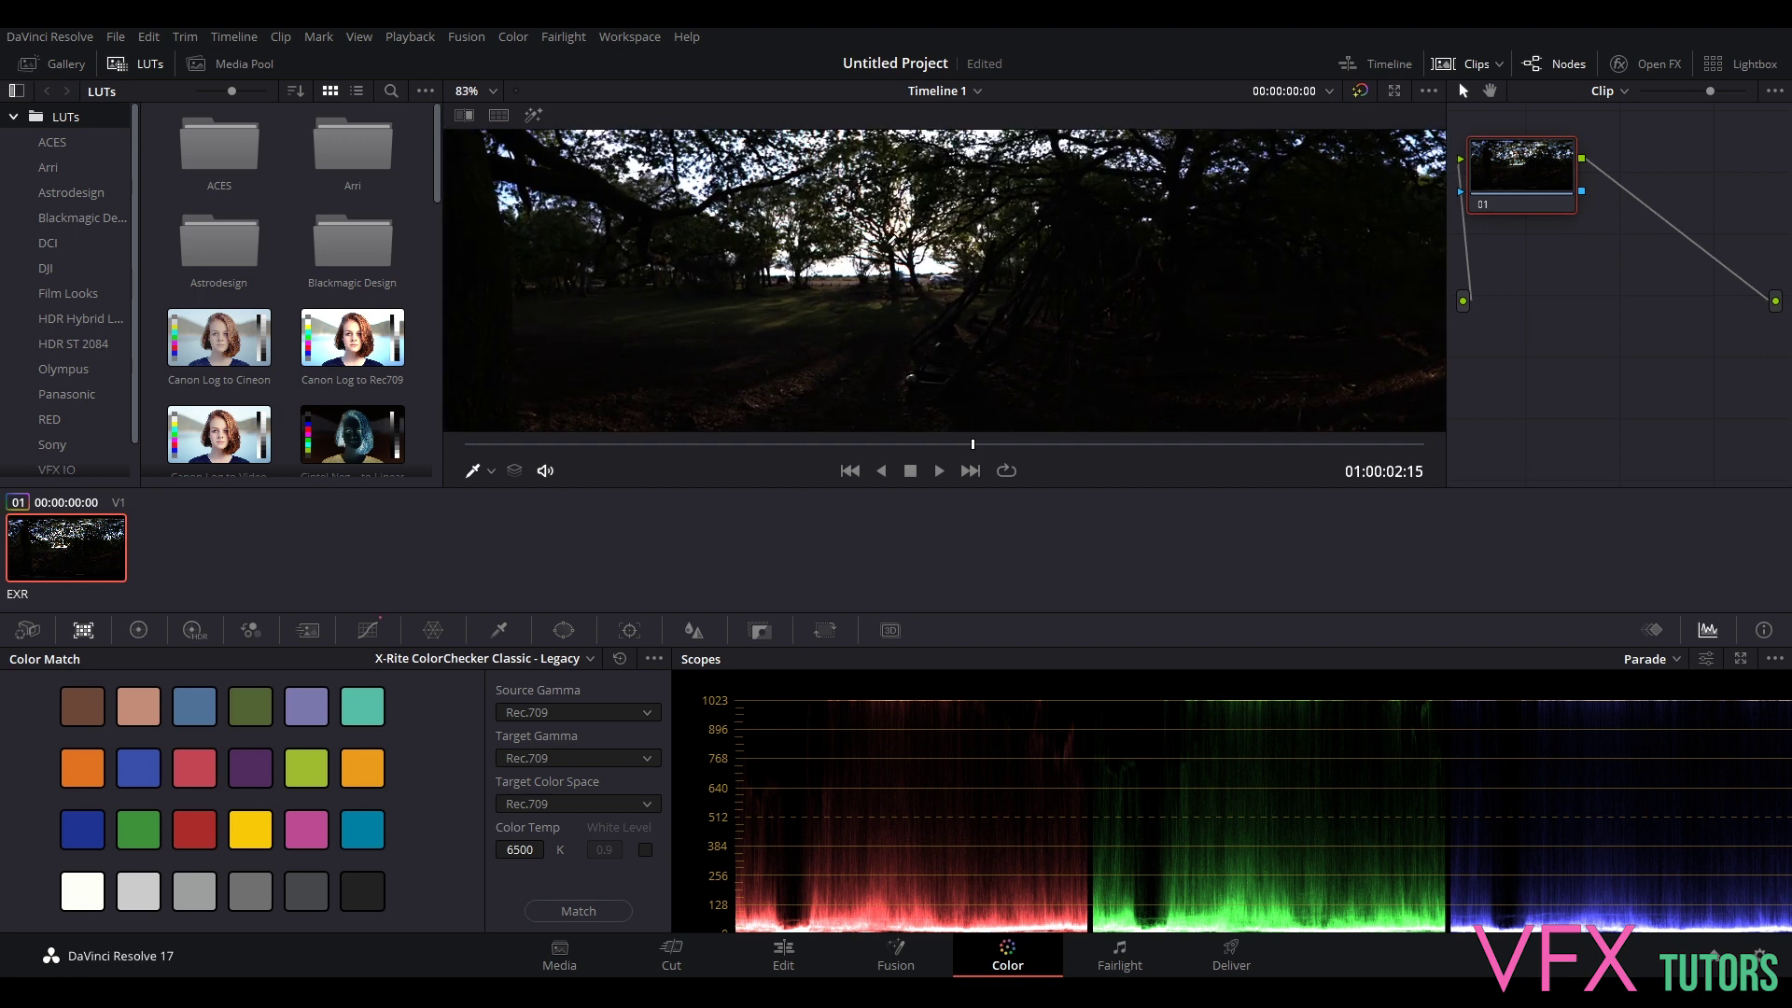
pyautogui.scroll(3, 1227, 316)
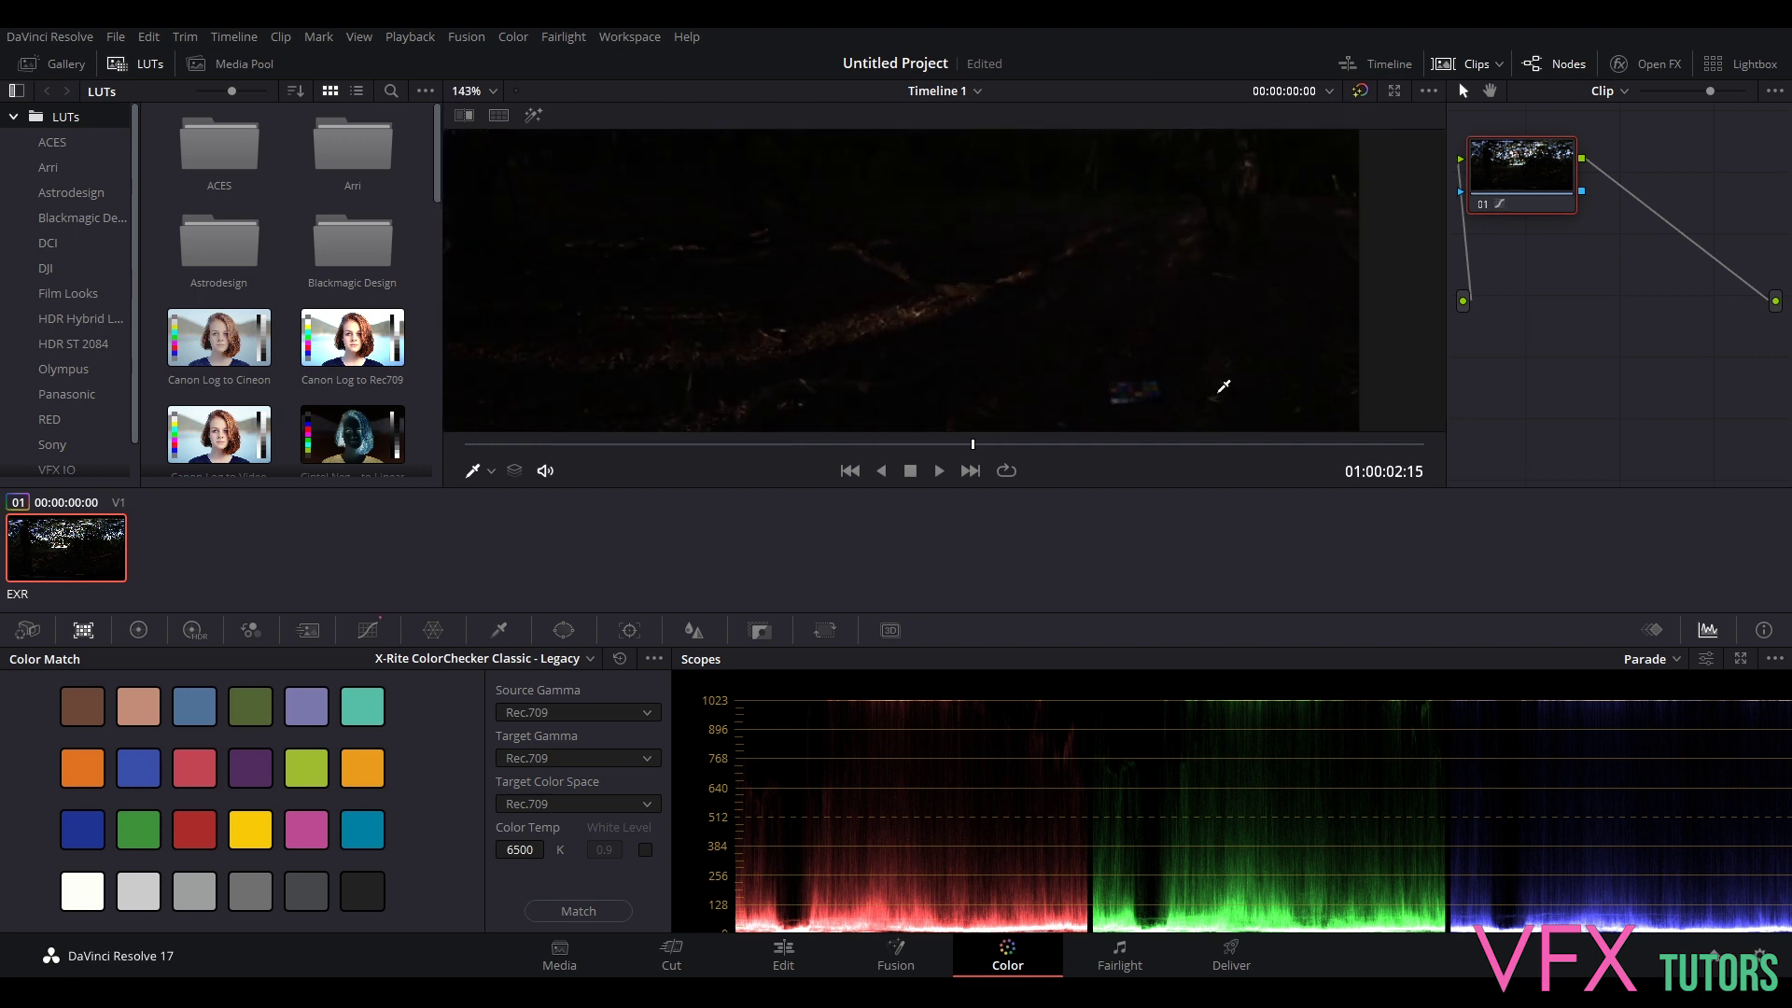
pyautogui.scroll(4, 1014, 205)
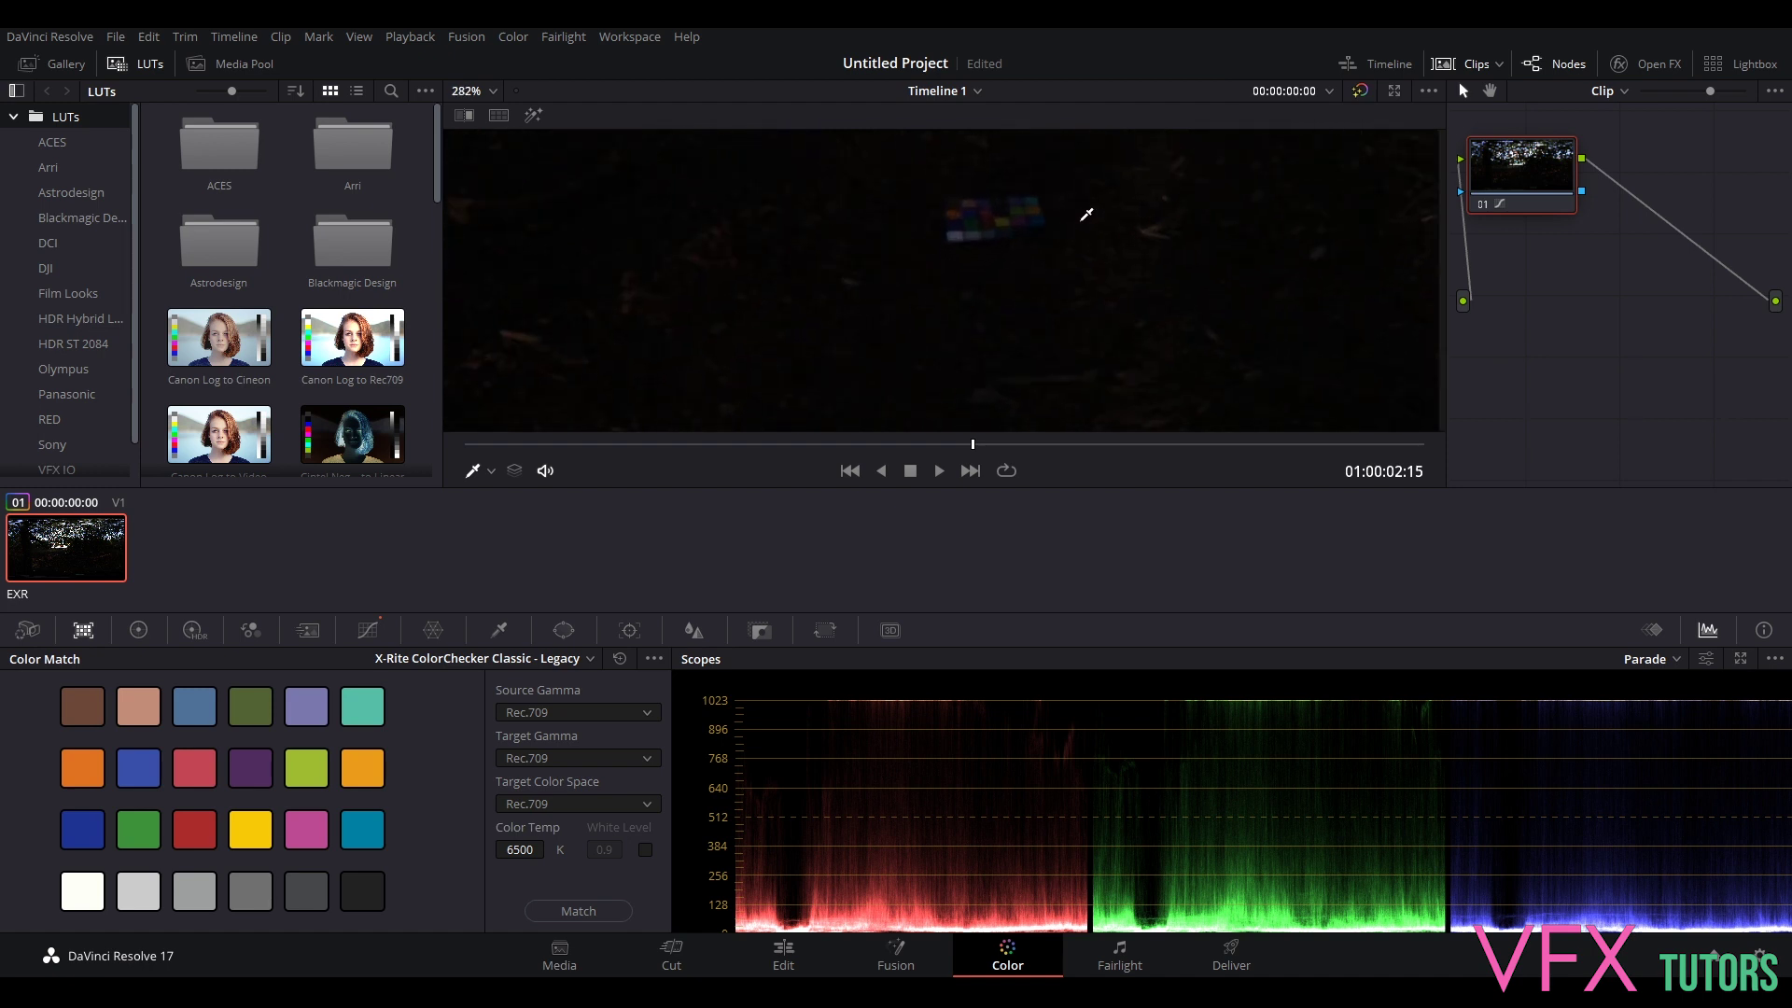
pyautogui.scroll(3, 1021, 375)
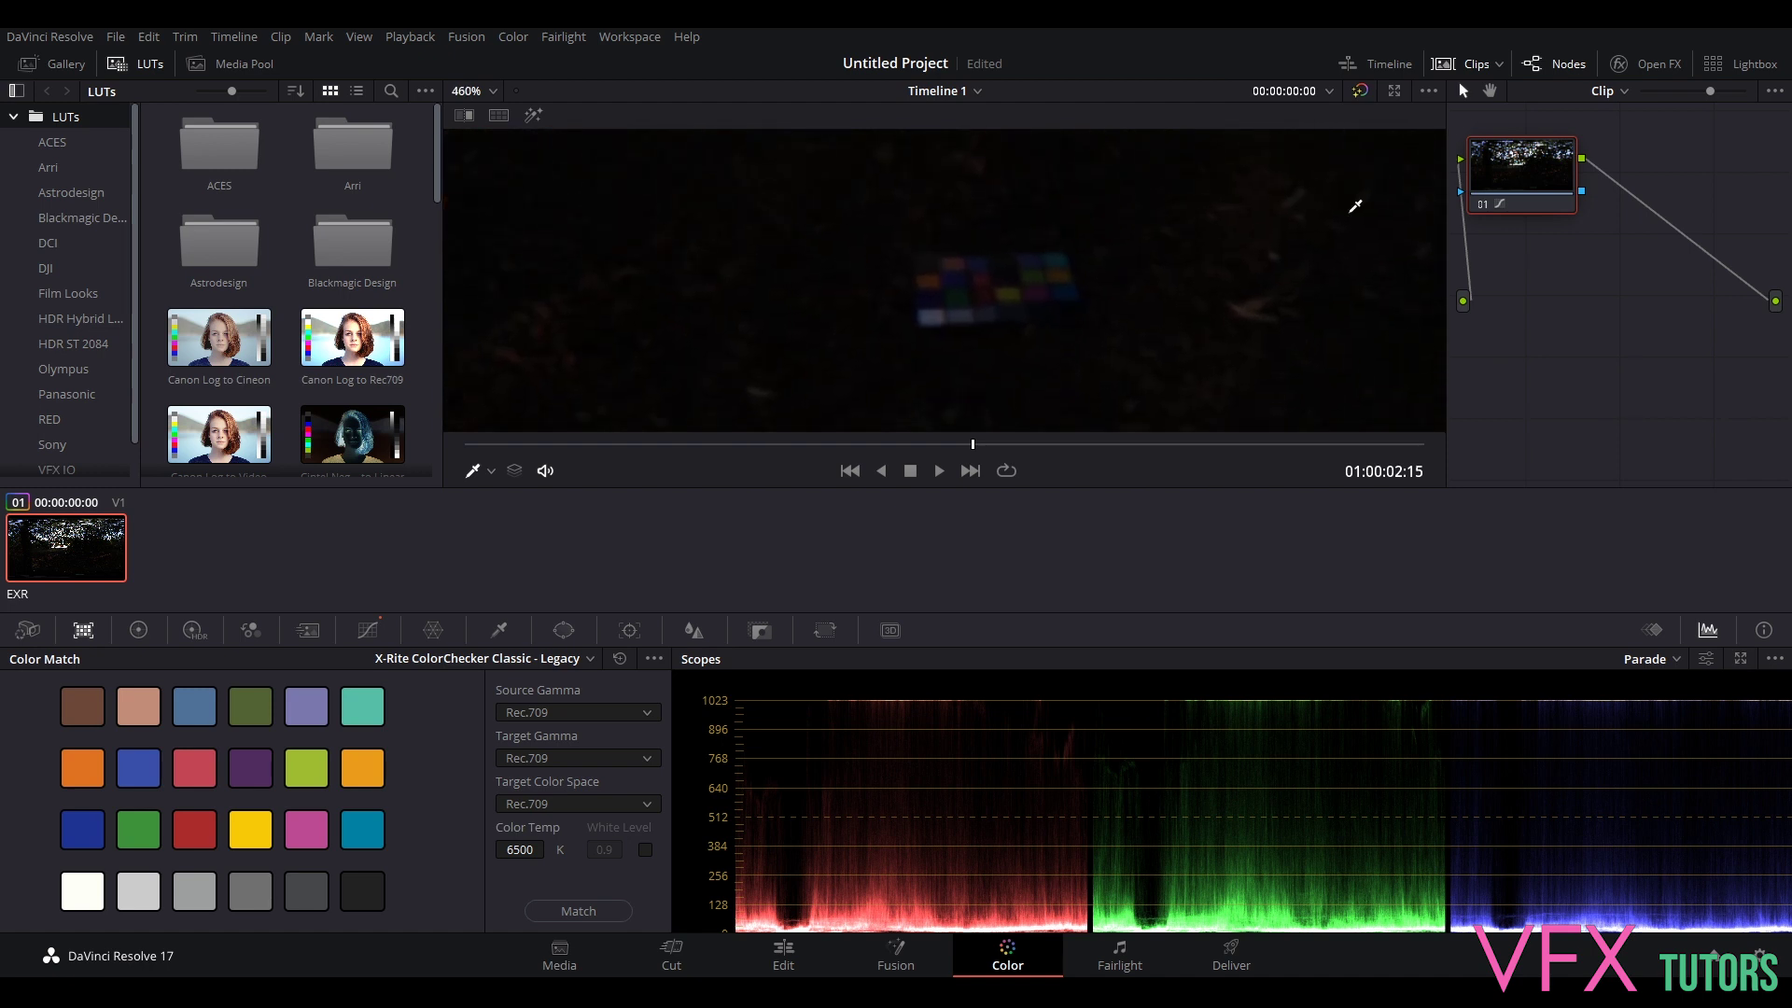
pyautogui.moveTo(1554, 166); pyautogui.dragTo(1591, 270)
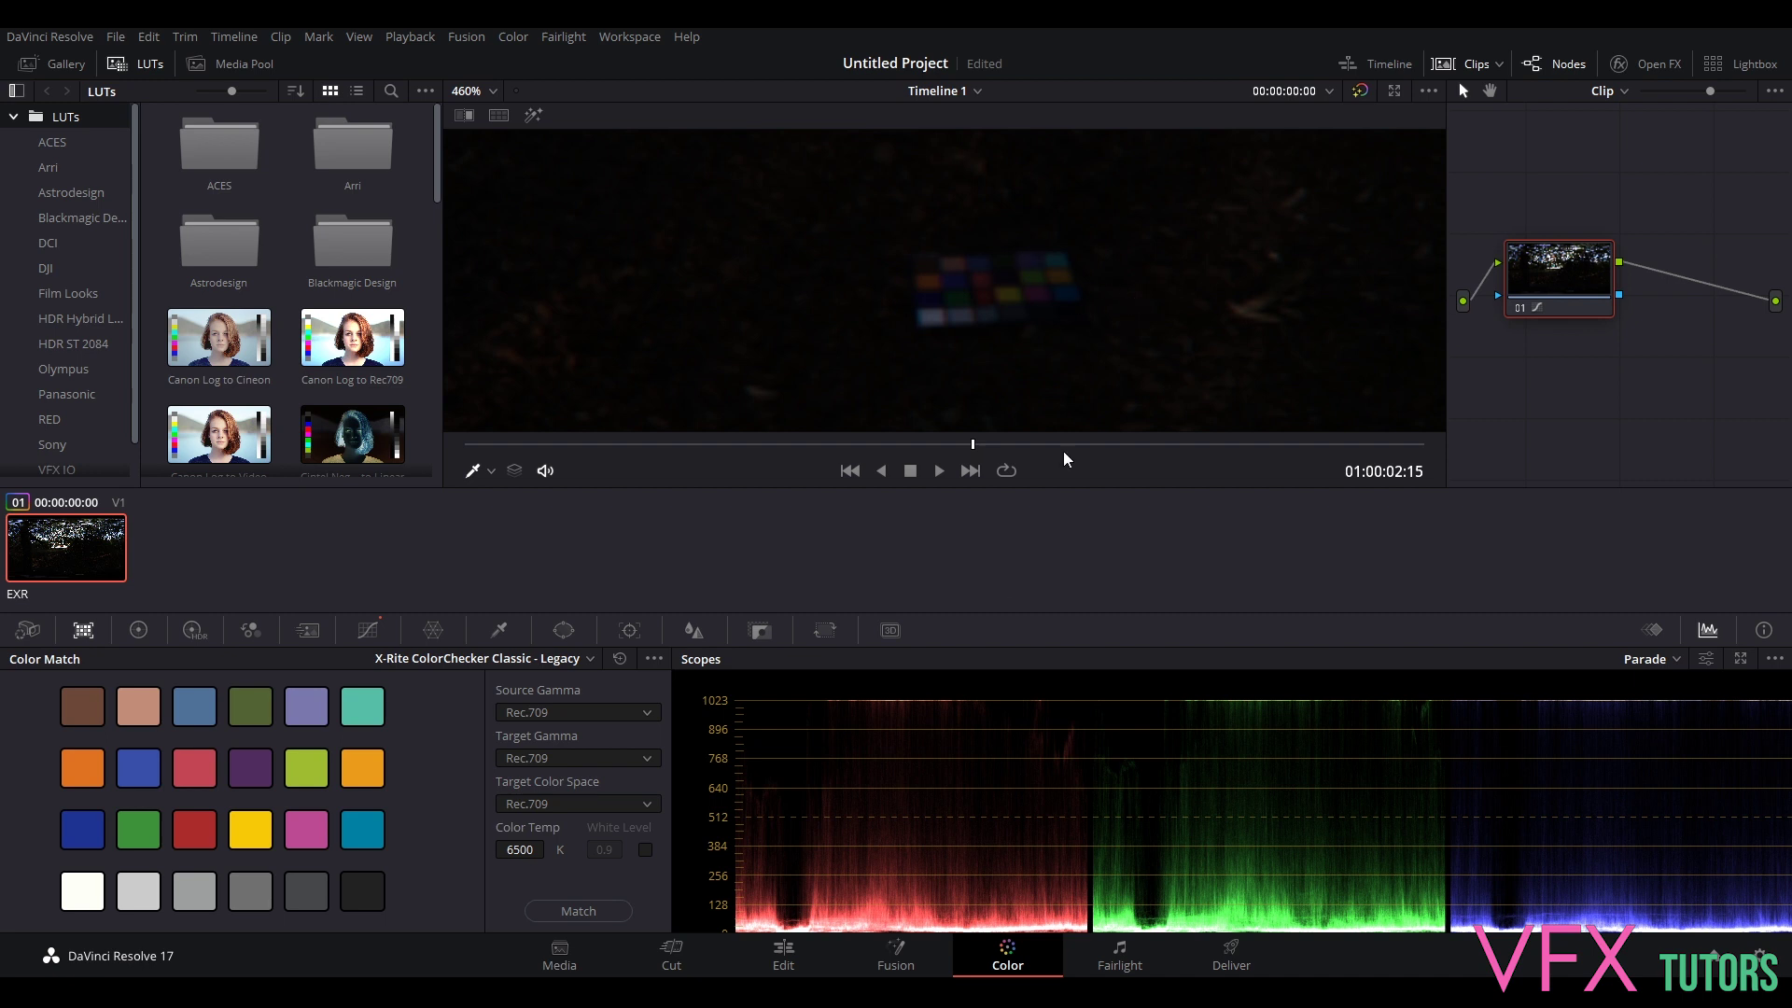
pyautogui.moveTo(1565, 277); pyautogui.dragTo(1575, 289)
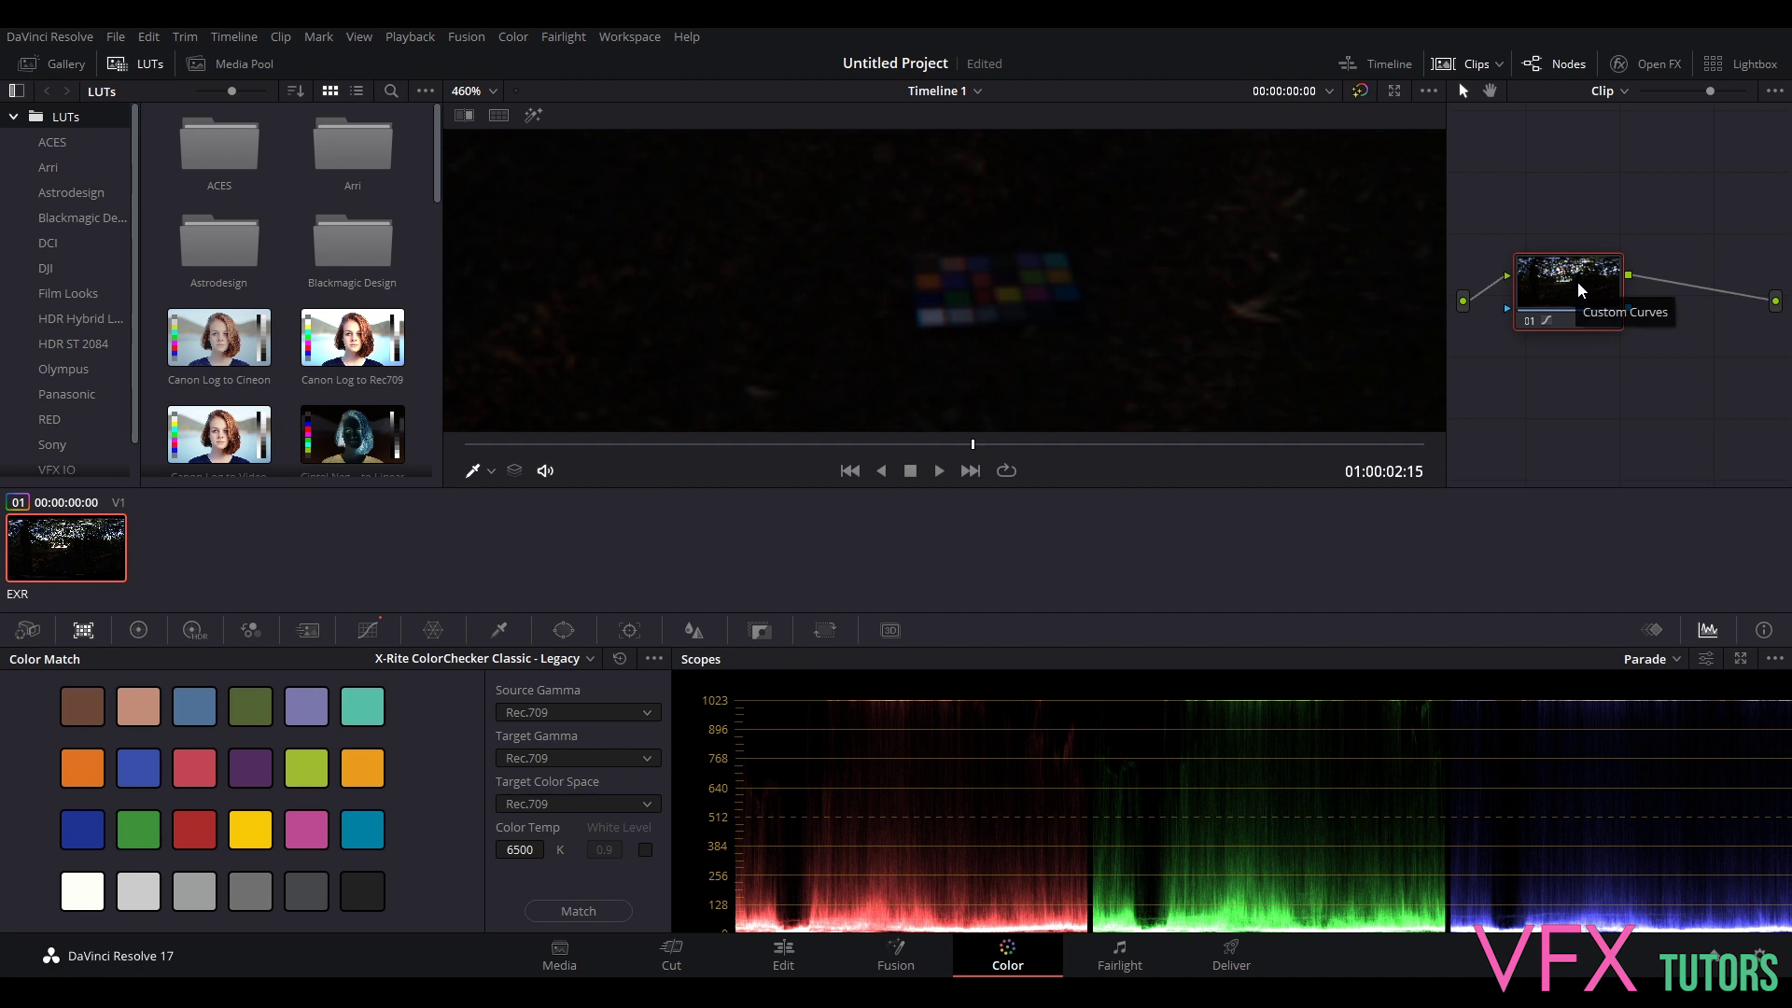
# - Apply the Linear to Rec.709 LUT to node 01 and zoom to inspect the chart
pyautogui.rightClick(1582, 290)
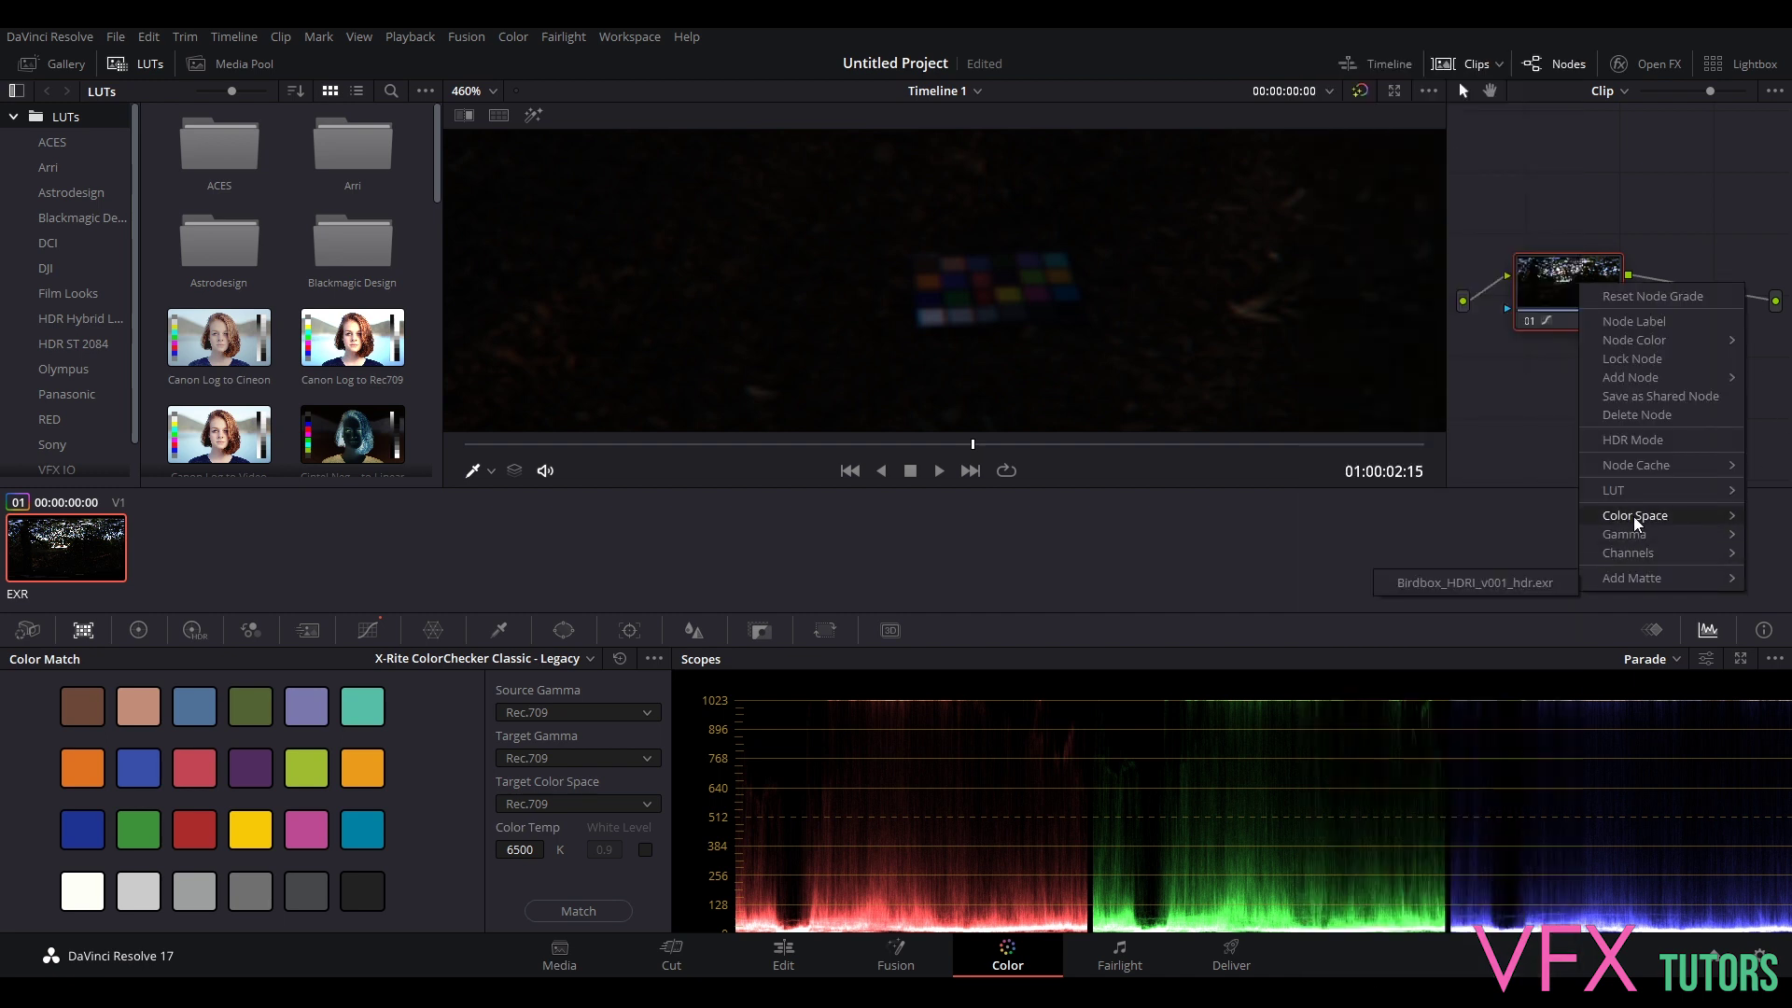
pyautogui.moveTo(1625, 509)
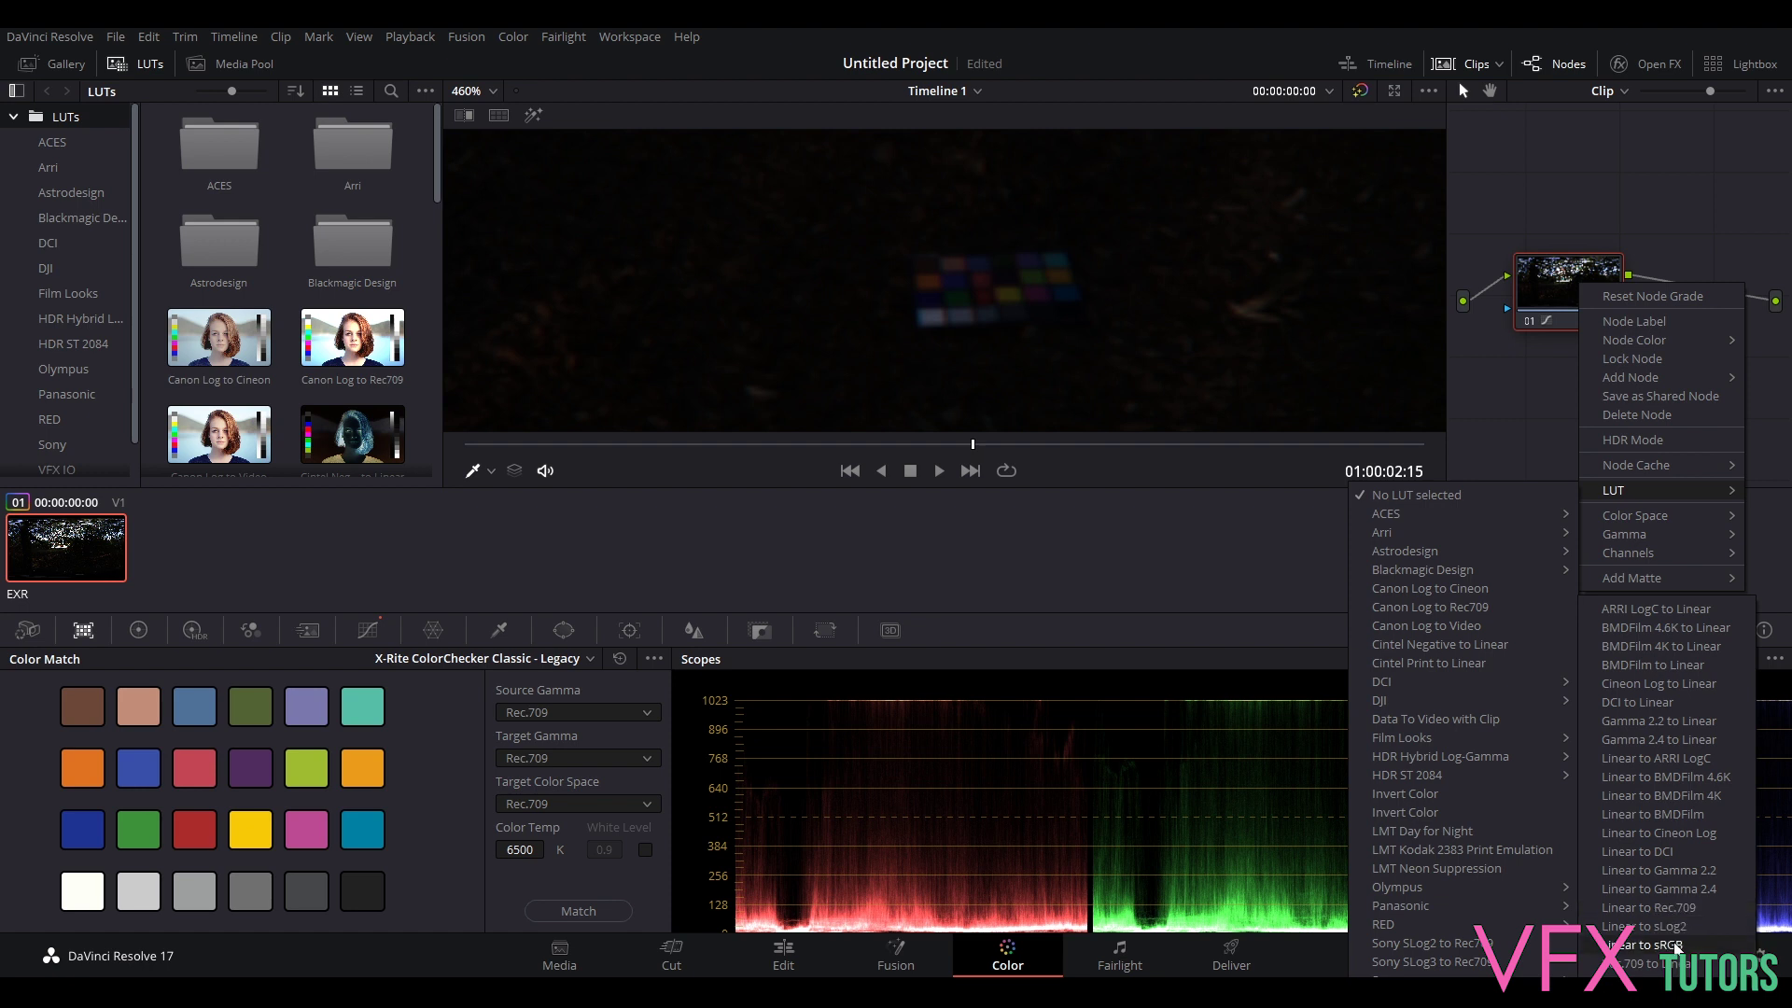
pyautogui.click(1670, 910)
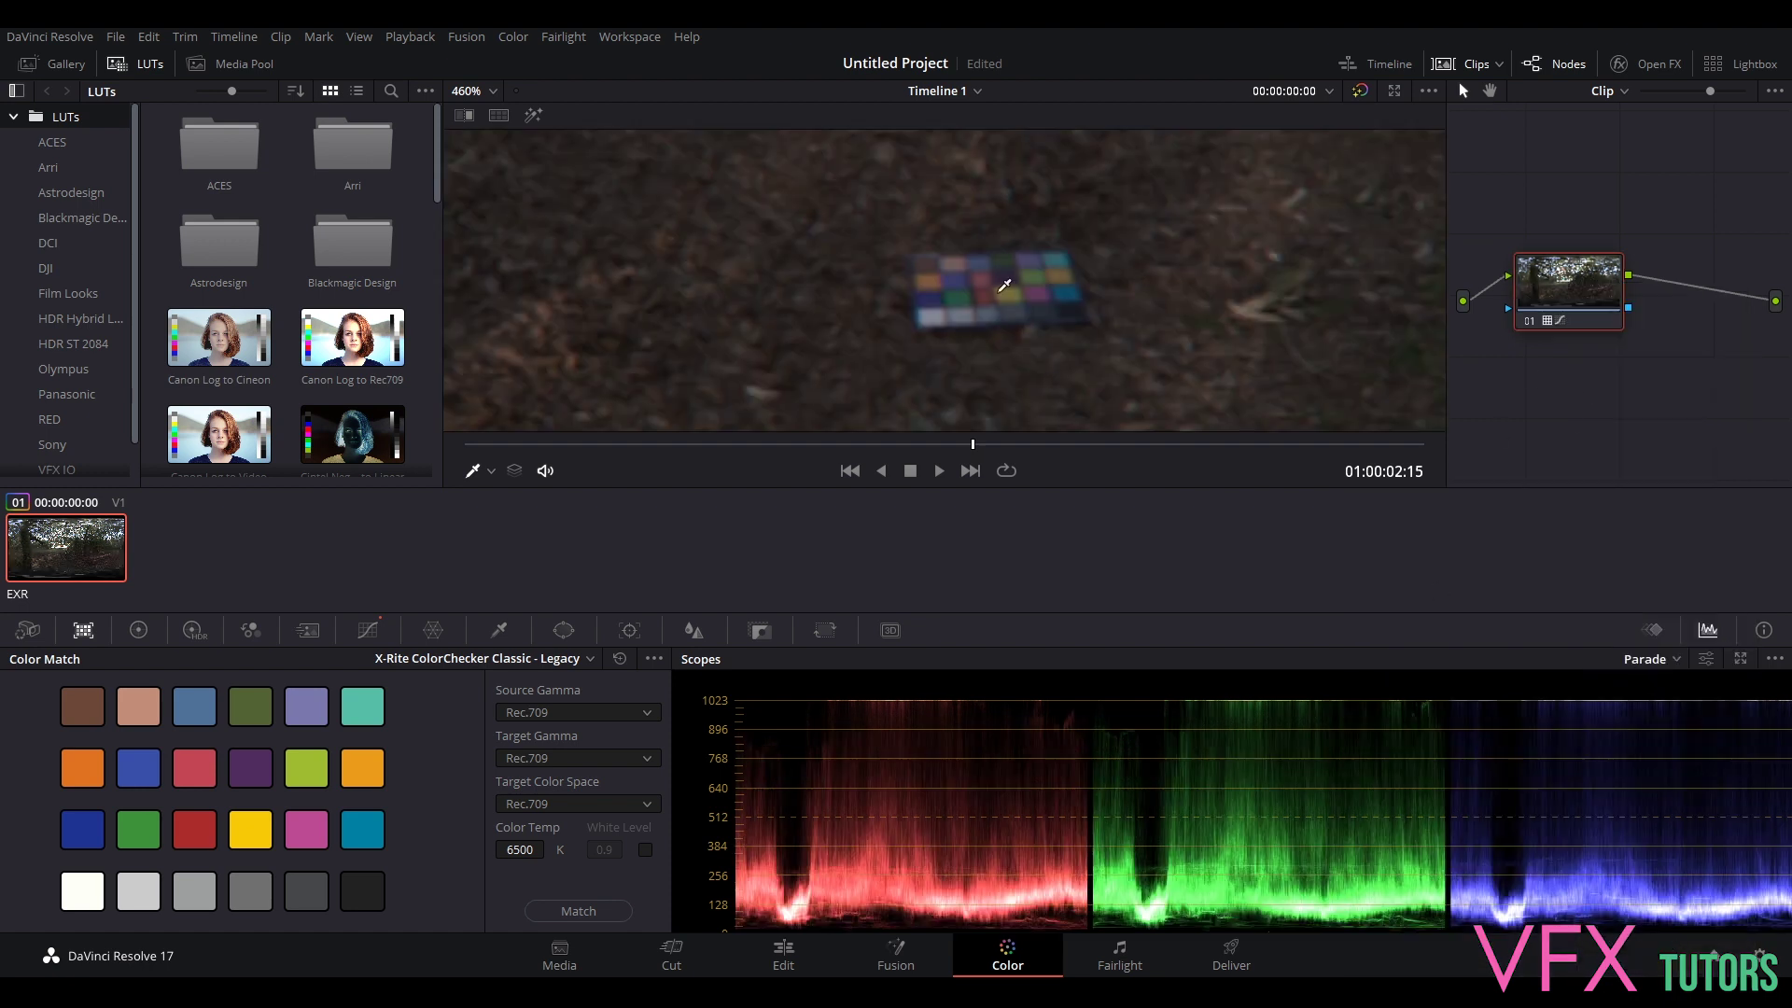
pyautogui.scroll(-8, 1152, 280)
pyautogui.scroll(6, 956, 277)
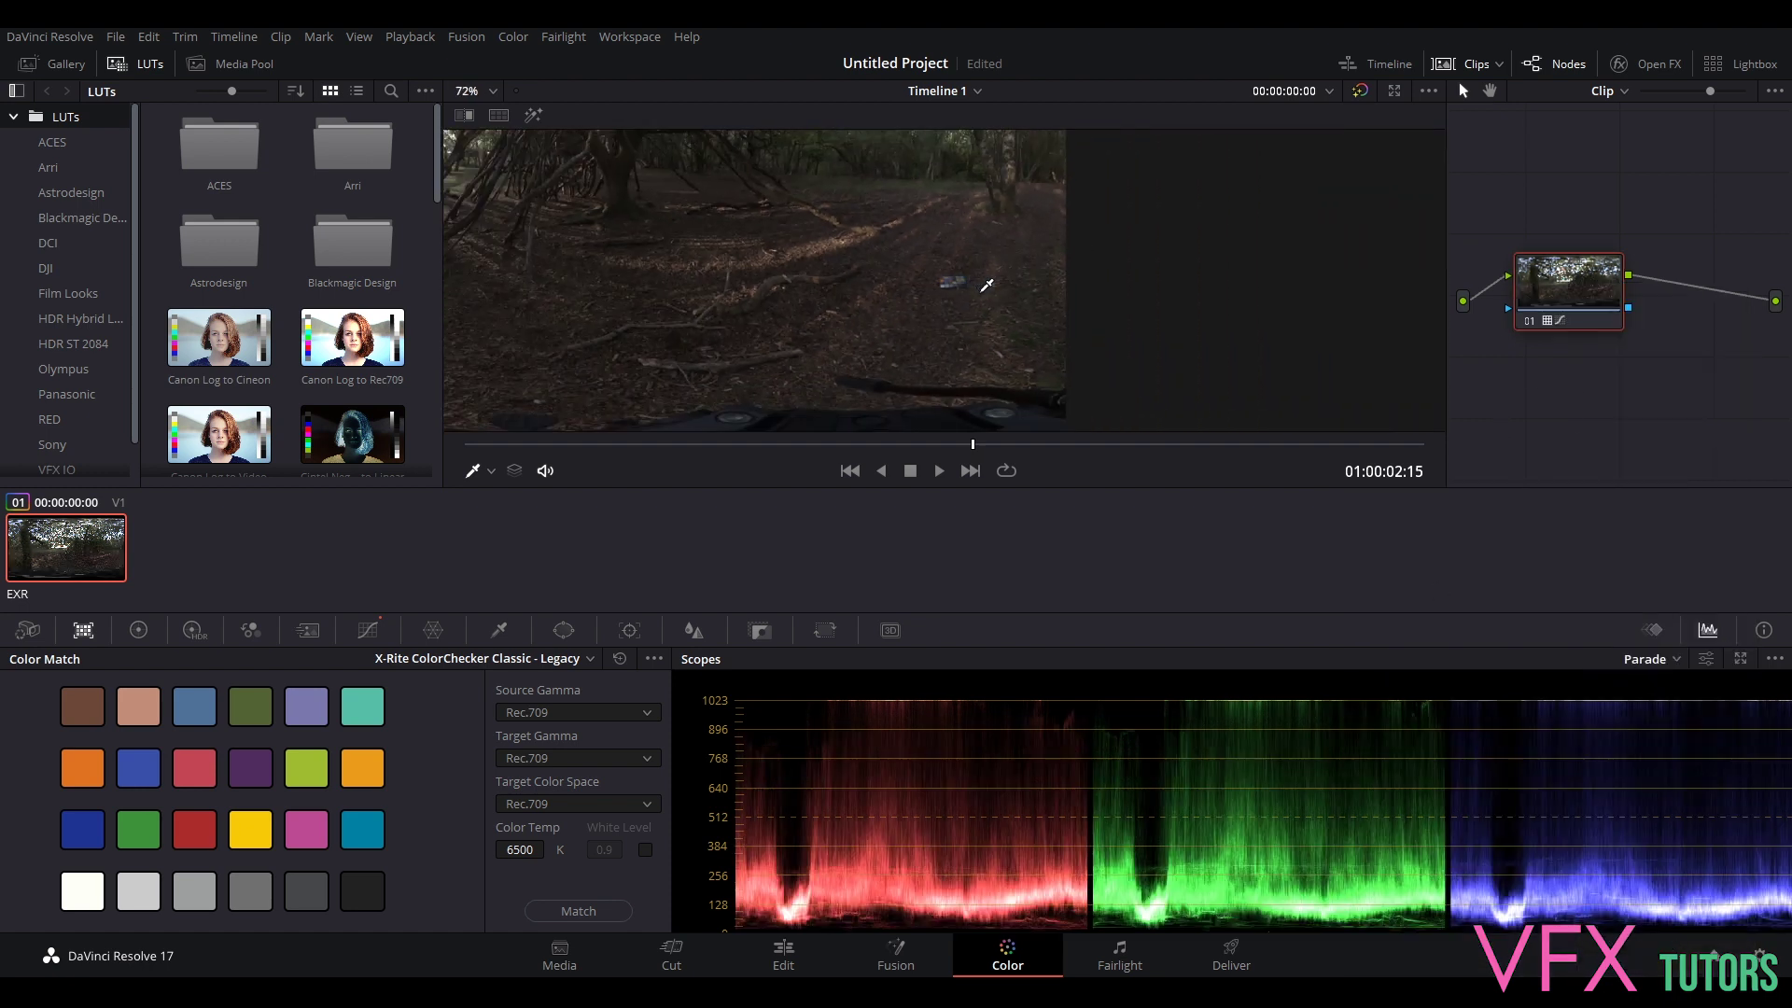
pyautogui.scroll(5, 1079, 279)
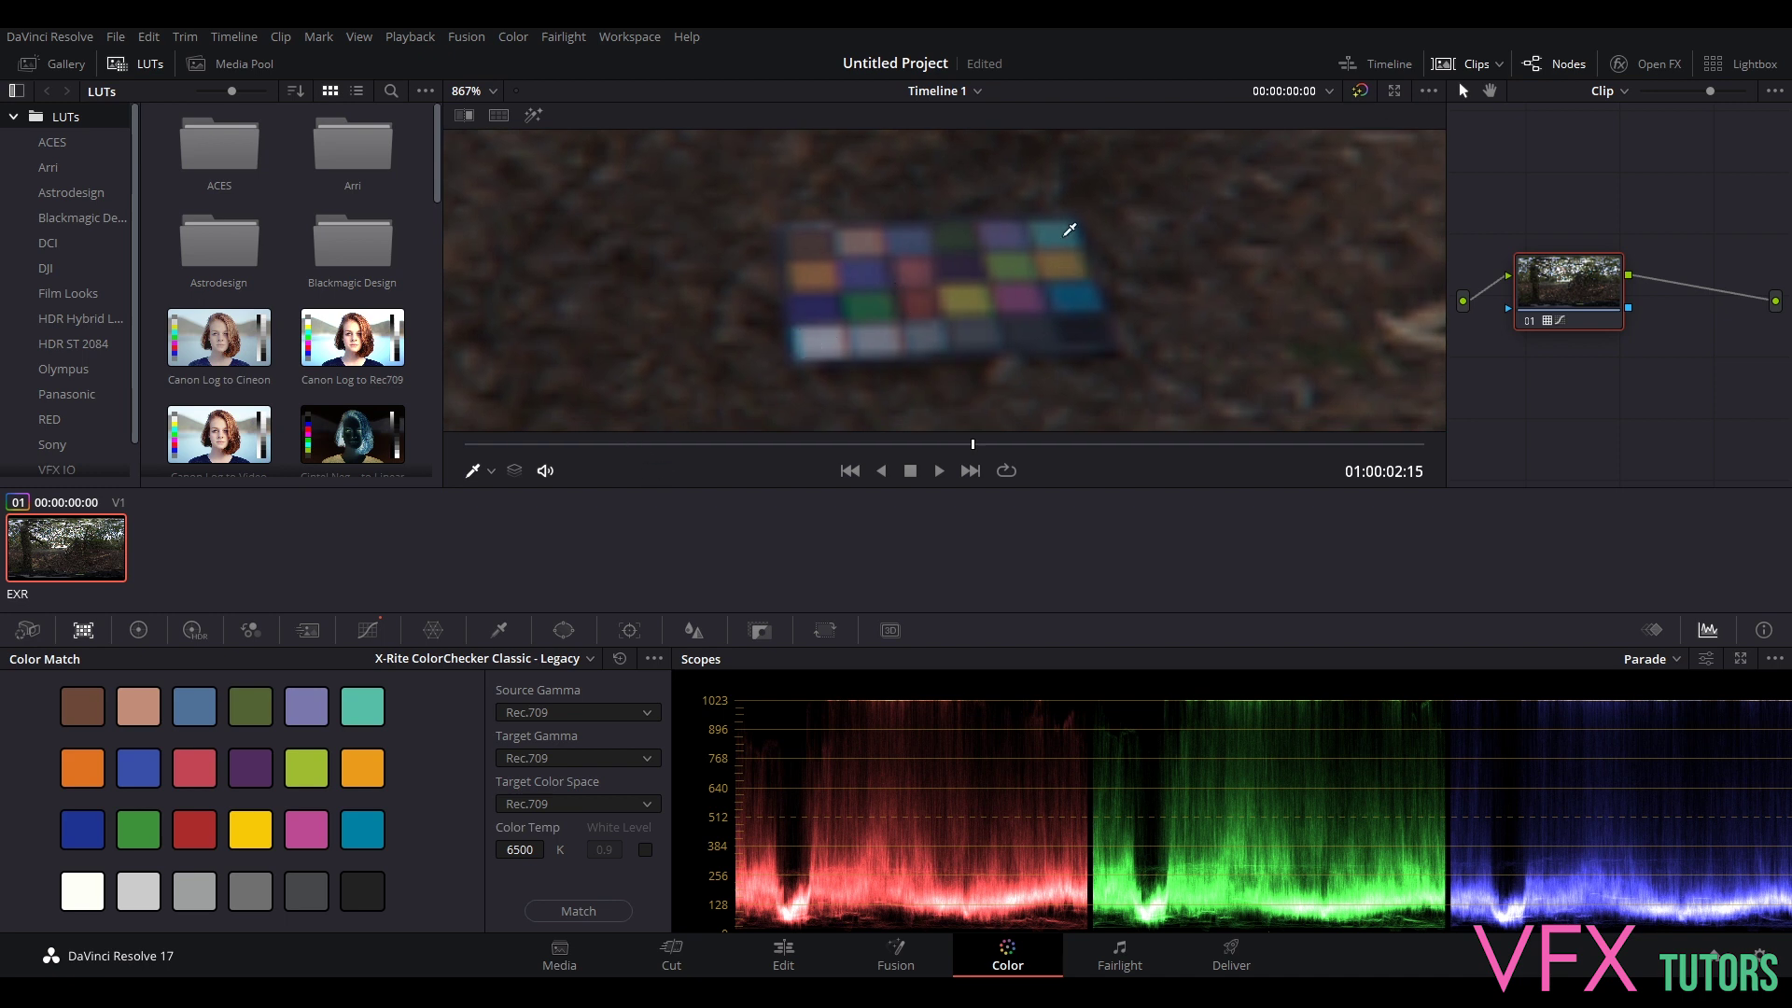
pyautogui.scroll(-10, 1069, 230)
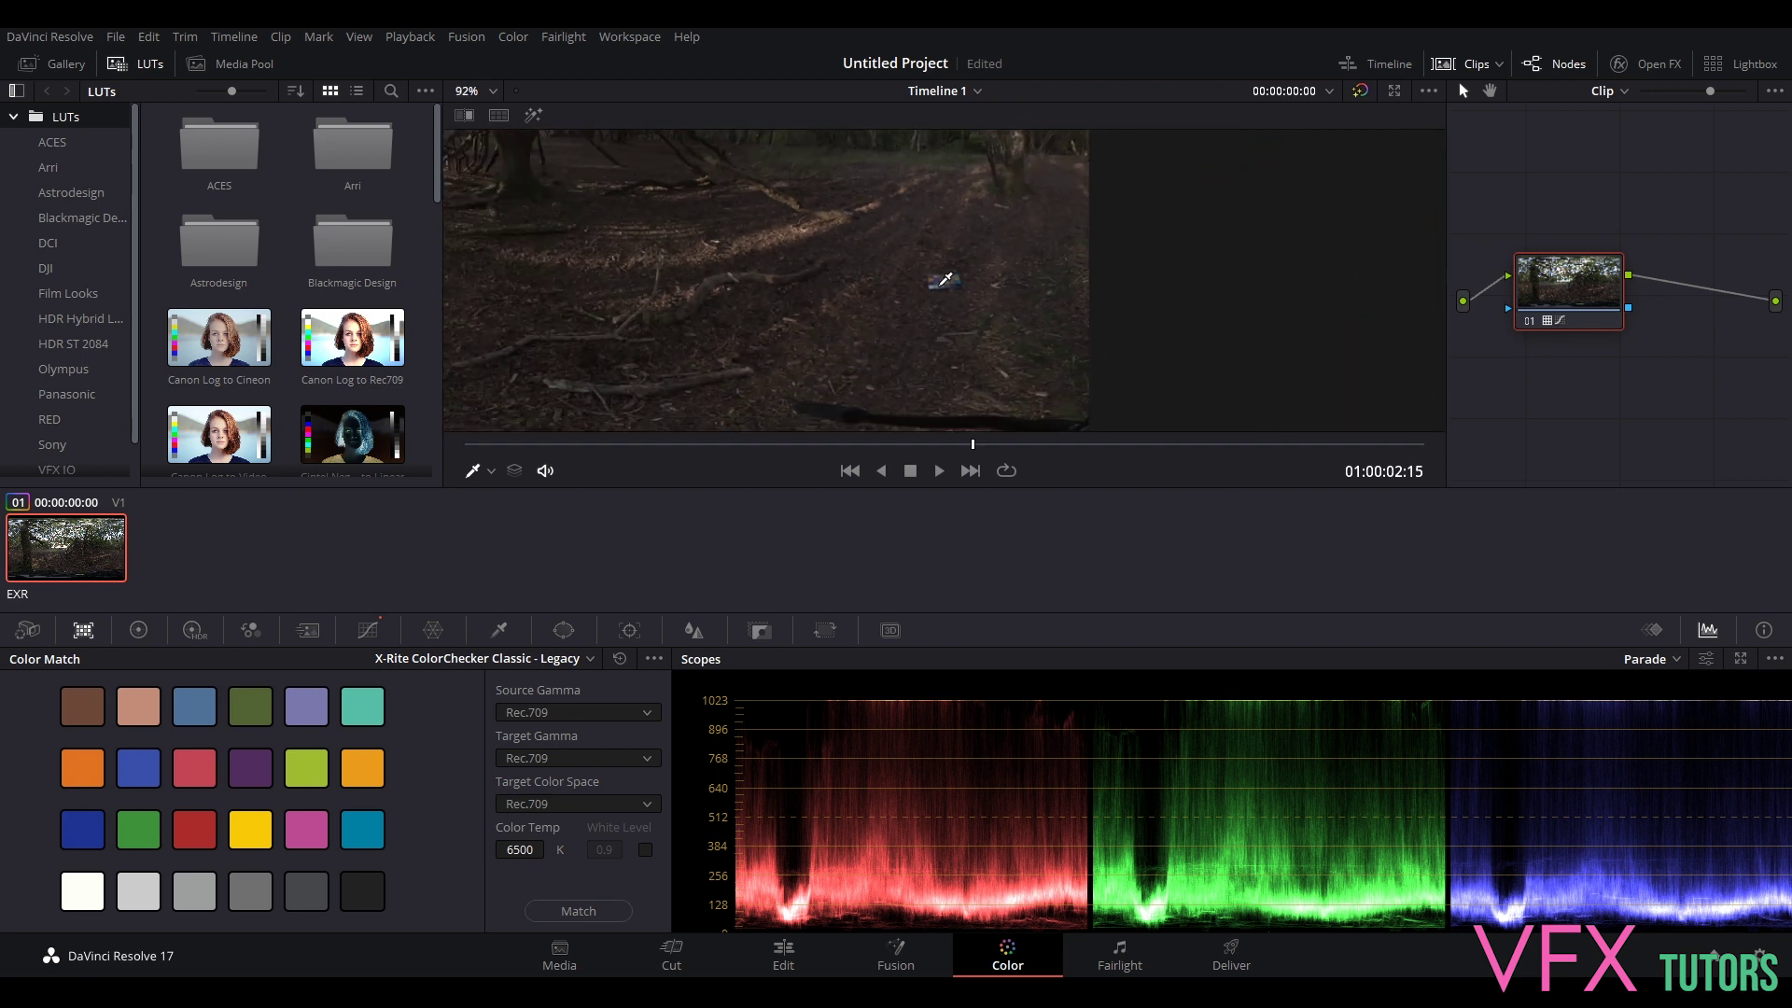
pyautogui.scroll(8, 1050, 280)
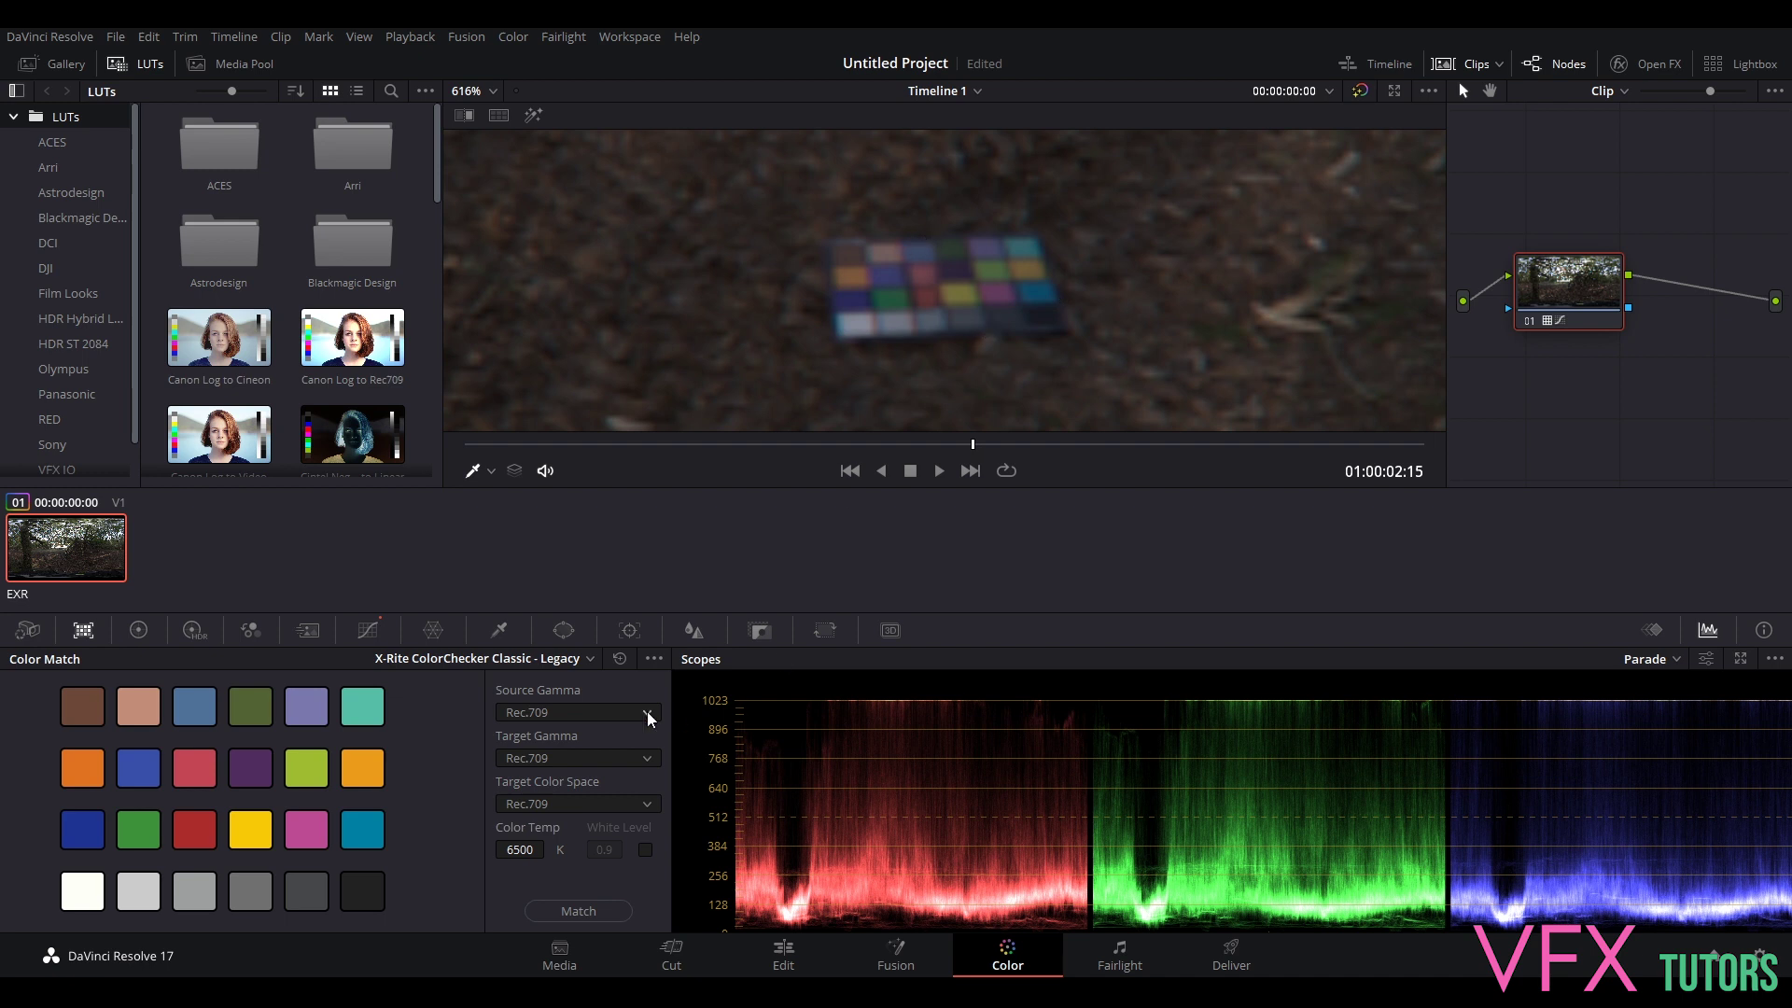
# - Turn on the Color Chart overlay from the viewer overlay dropdown
pyautogui.click(487, 473)
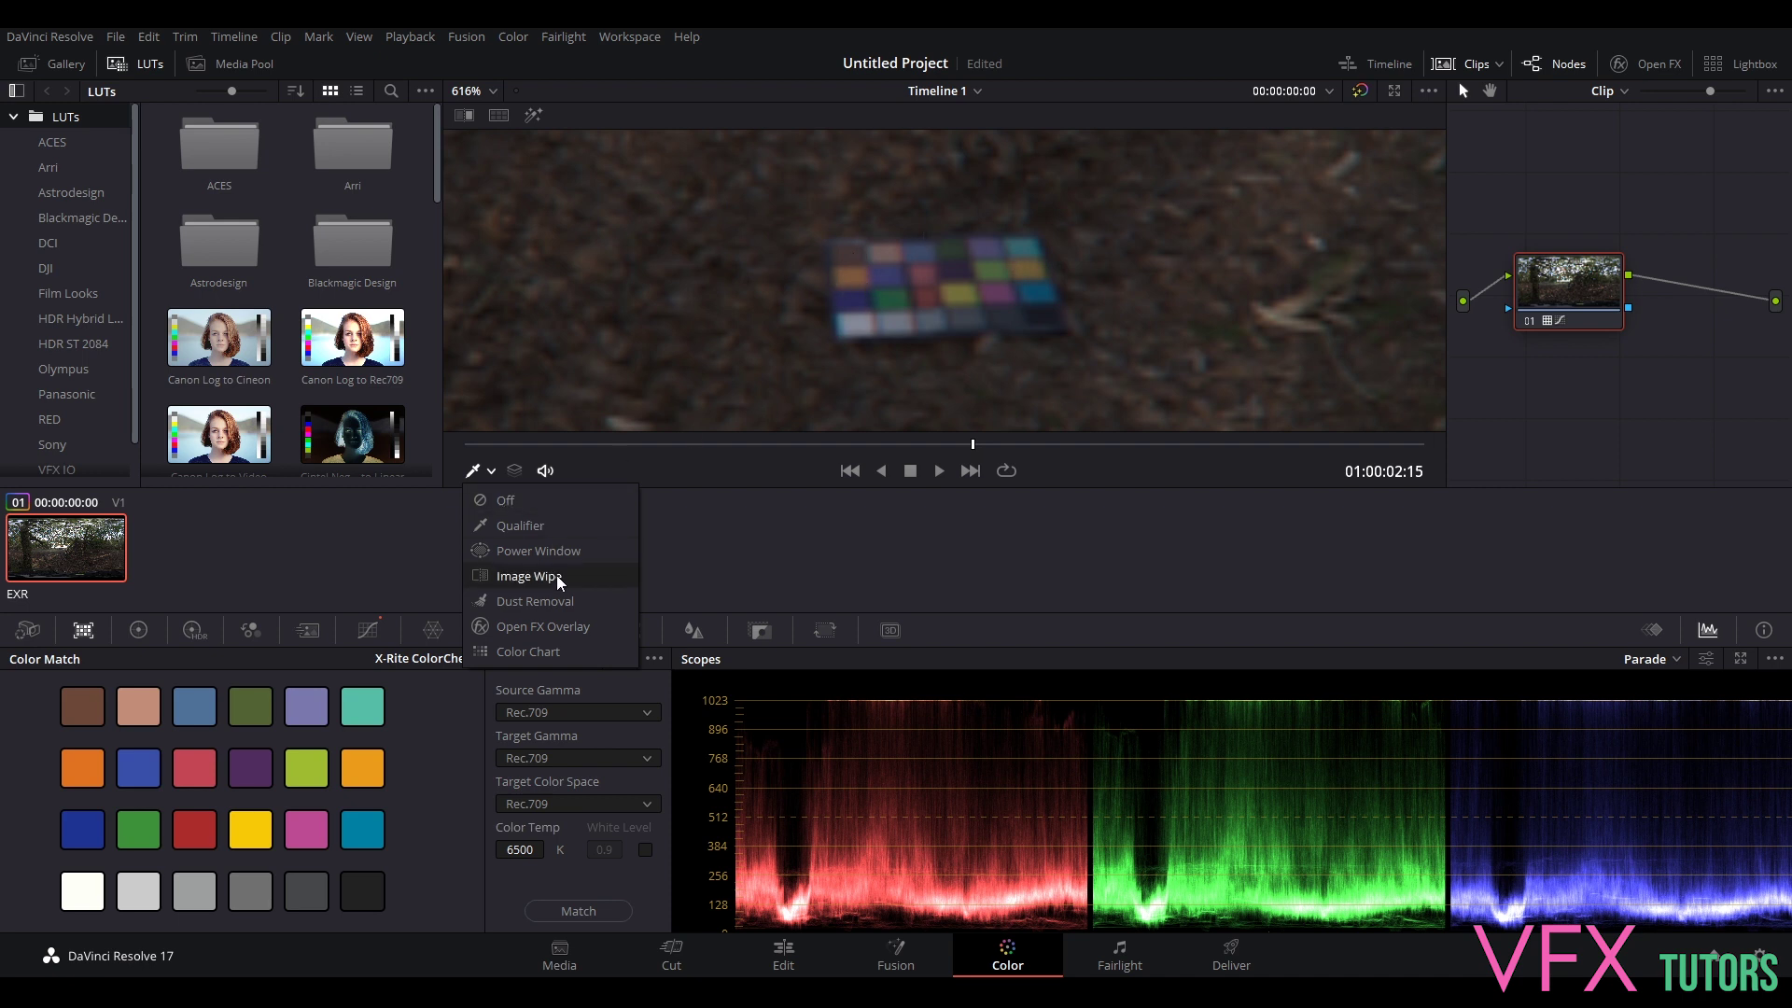
pyautogui.click(528, 651)
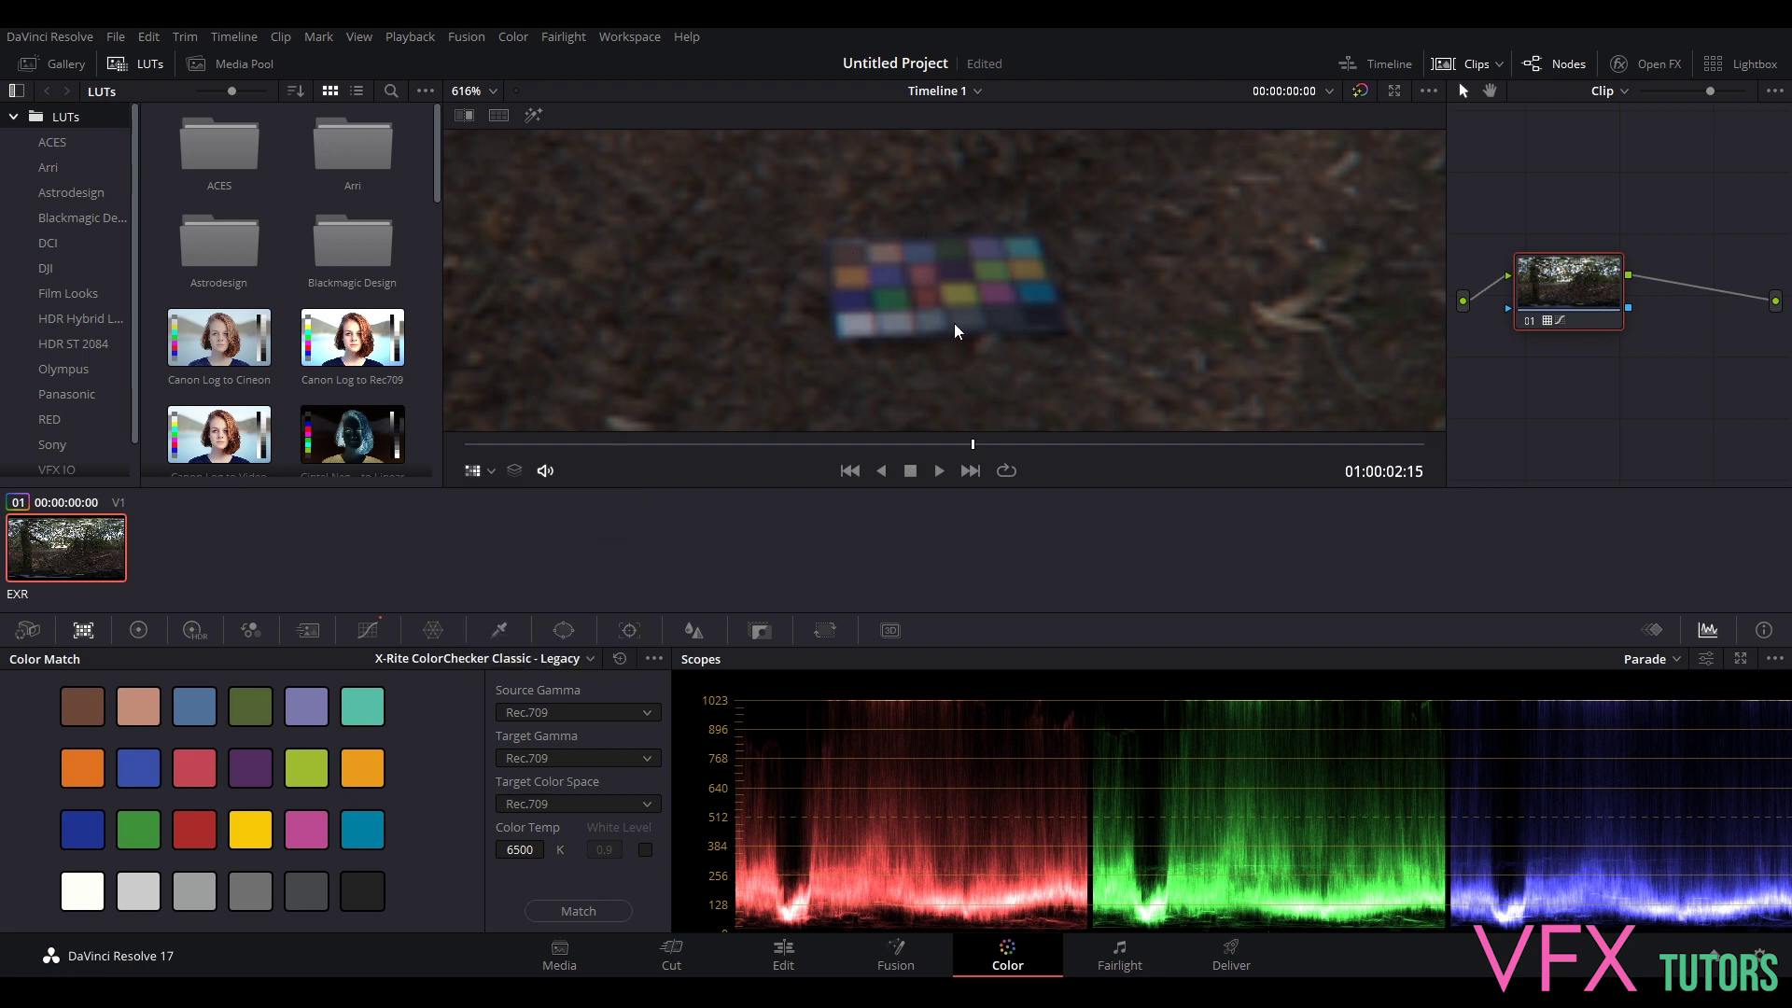
pyautogui.scroll(-6, 975, 317)
pyautogui.scroll(-5, 982, 303)
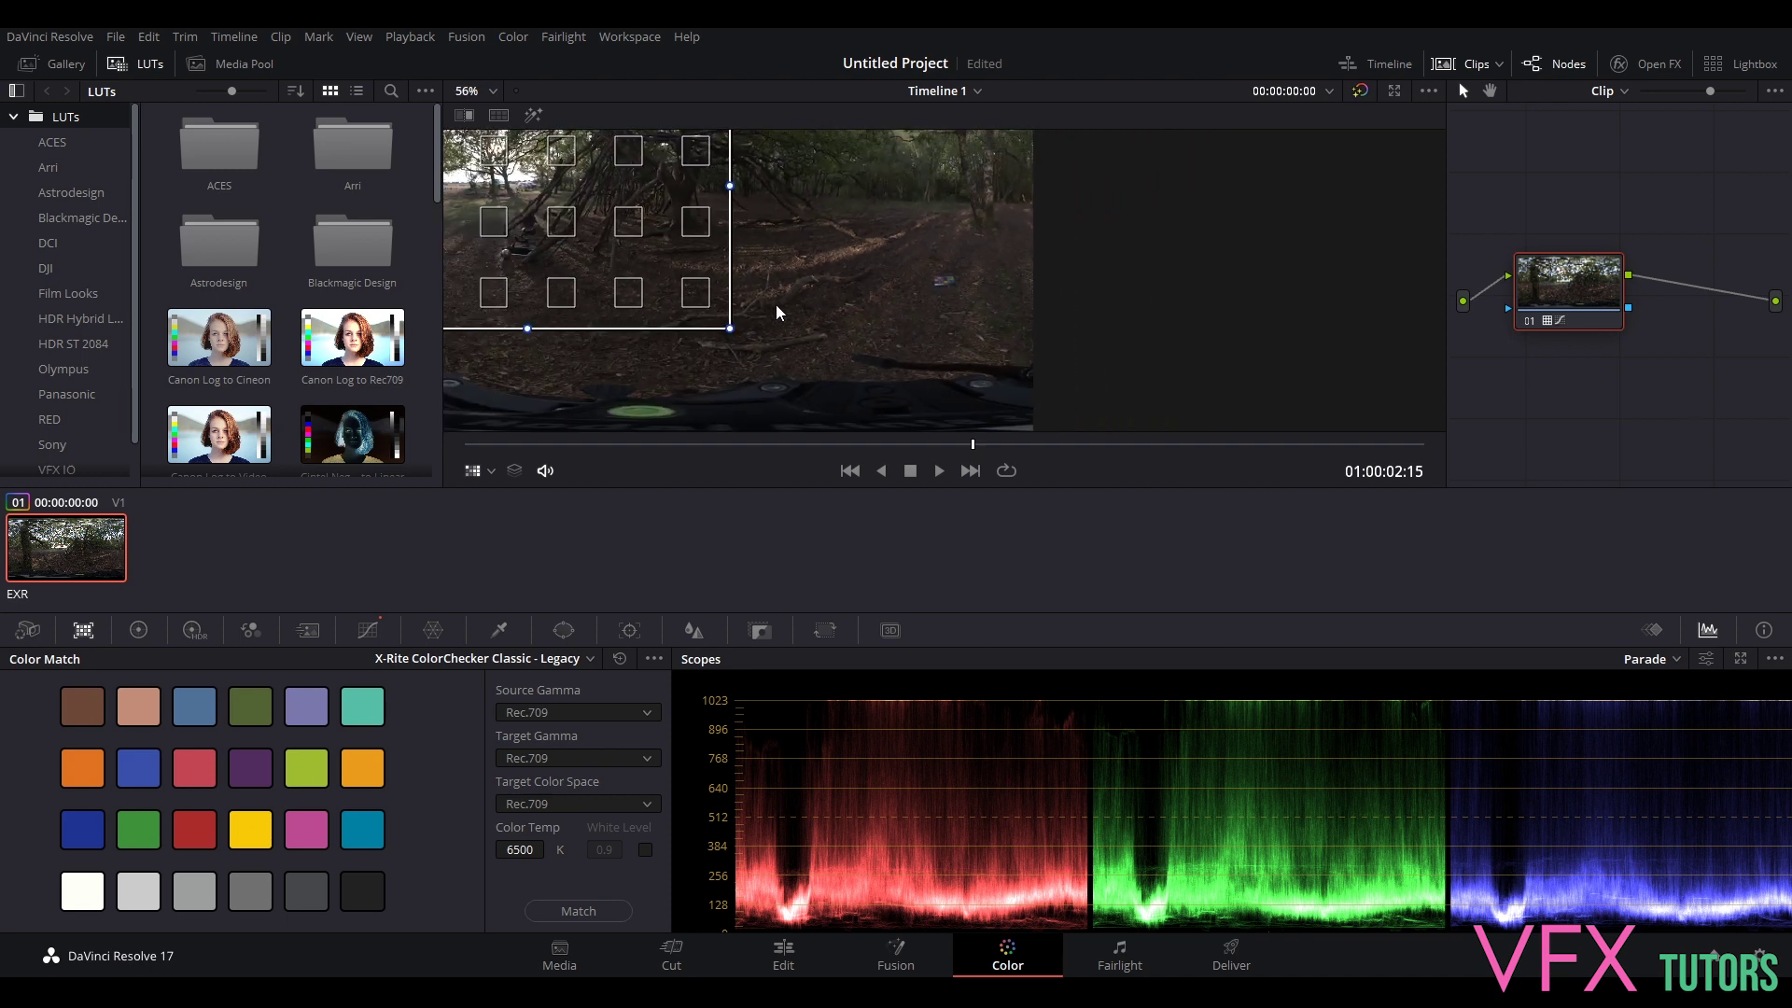
pyautogui.click(474, 471)
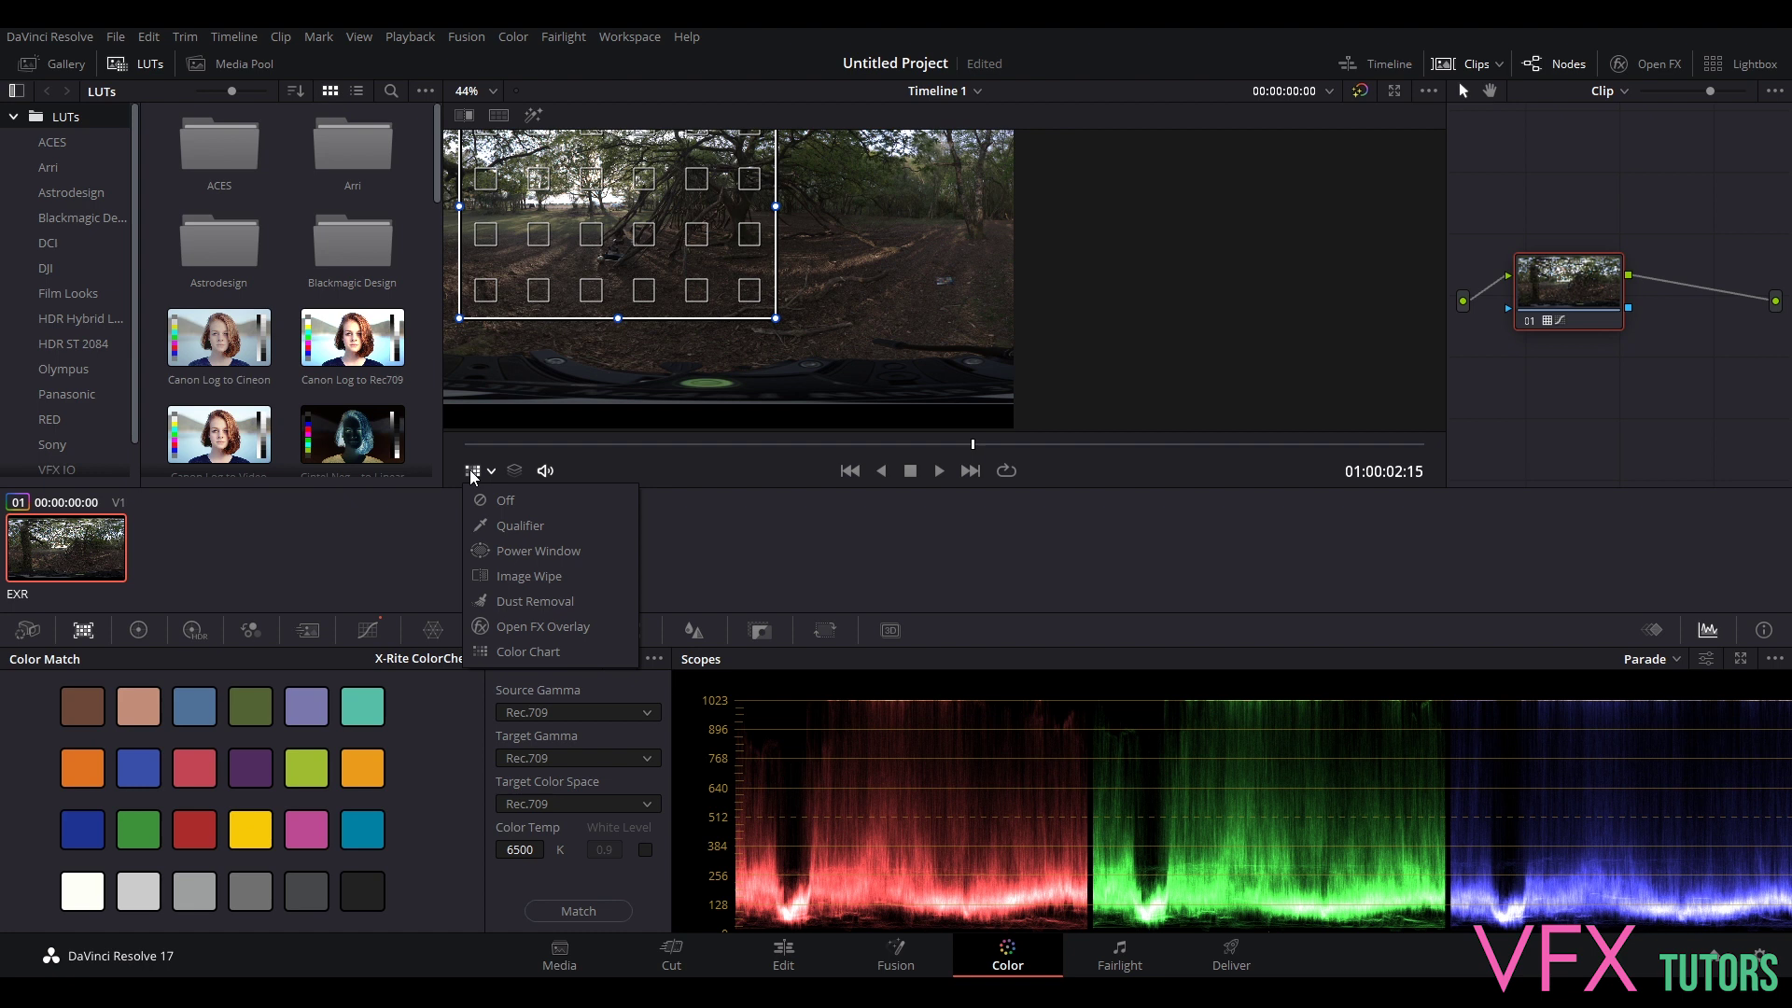
pyautogui.click(530, 650)
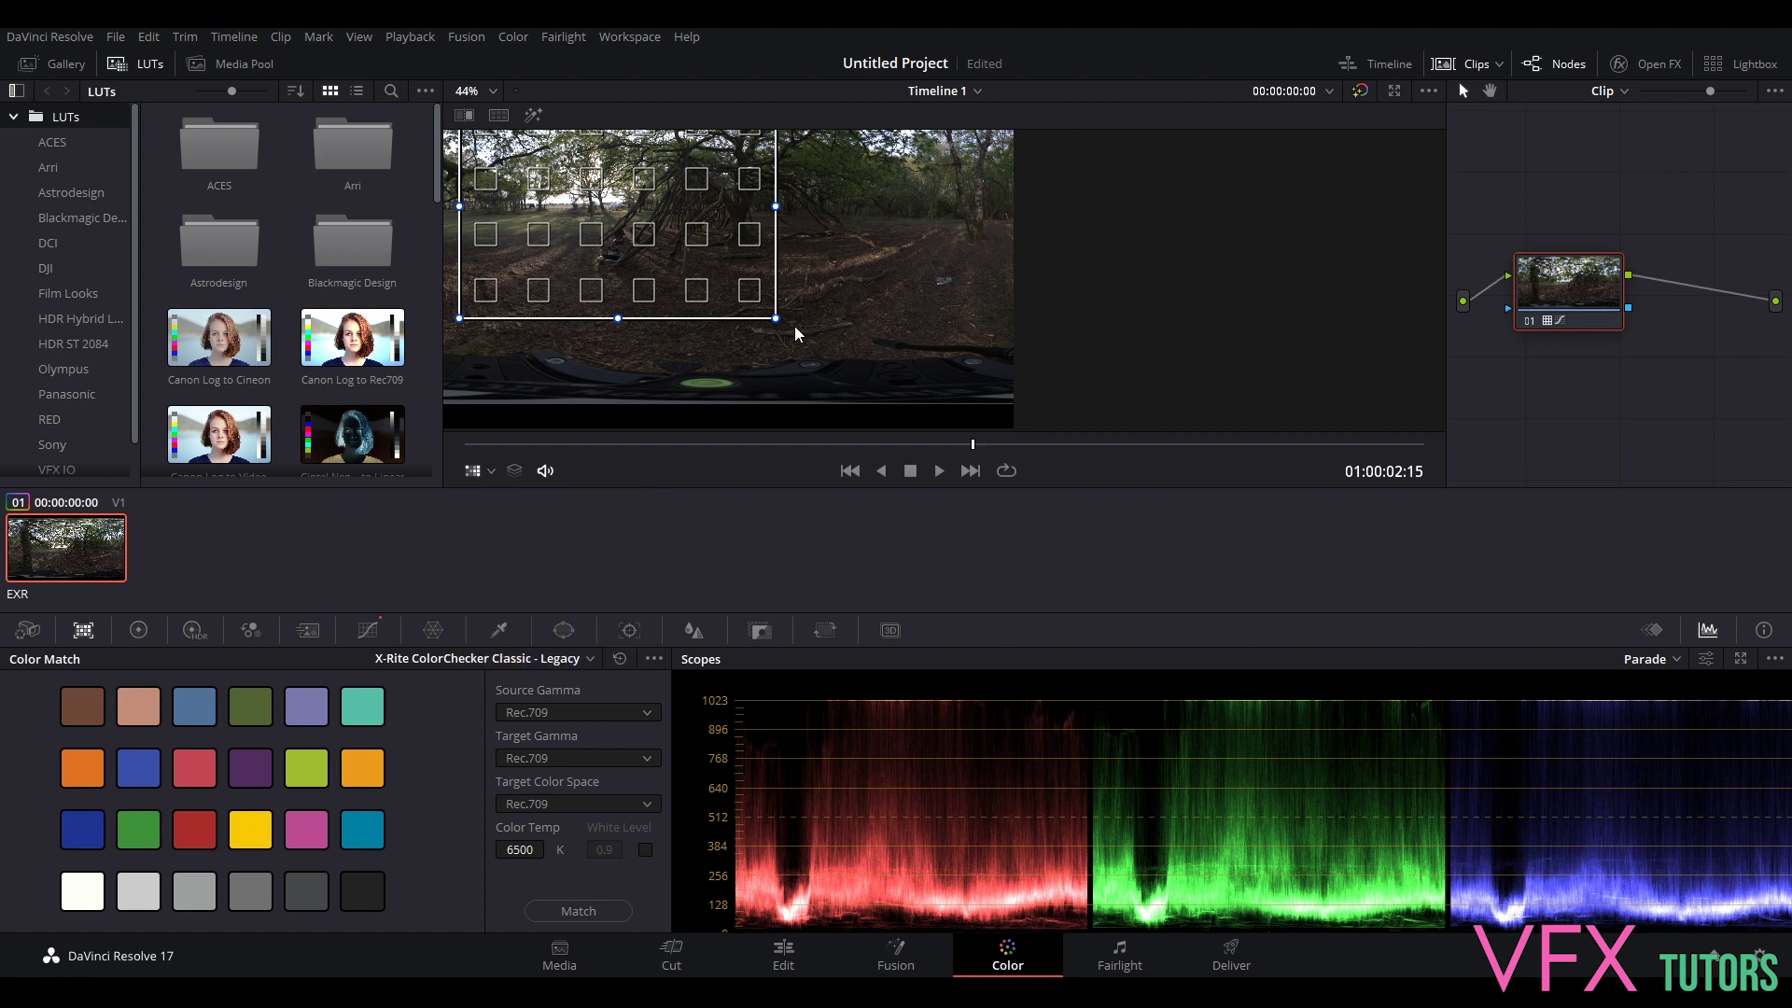
# - Drag the overlay's bottom-right, top-left and bottom-left corners in toward the ground chart
pyautogui.moveTo(775, 319); pyautogui.dragTo(972, 300)
pyautogui.rightClick(972, 301)
pyautogui.click(916, 278)
pyautogui.scroll(-2, 917, 278)
pyautogui.moveTo(562, 142); pyautogui.dragTo(960, 280)
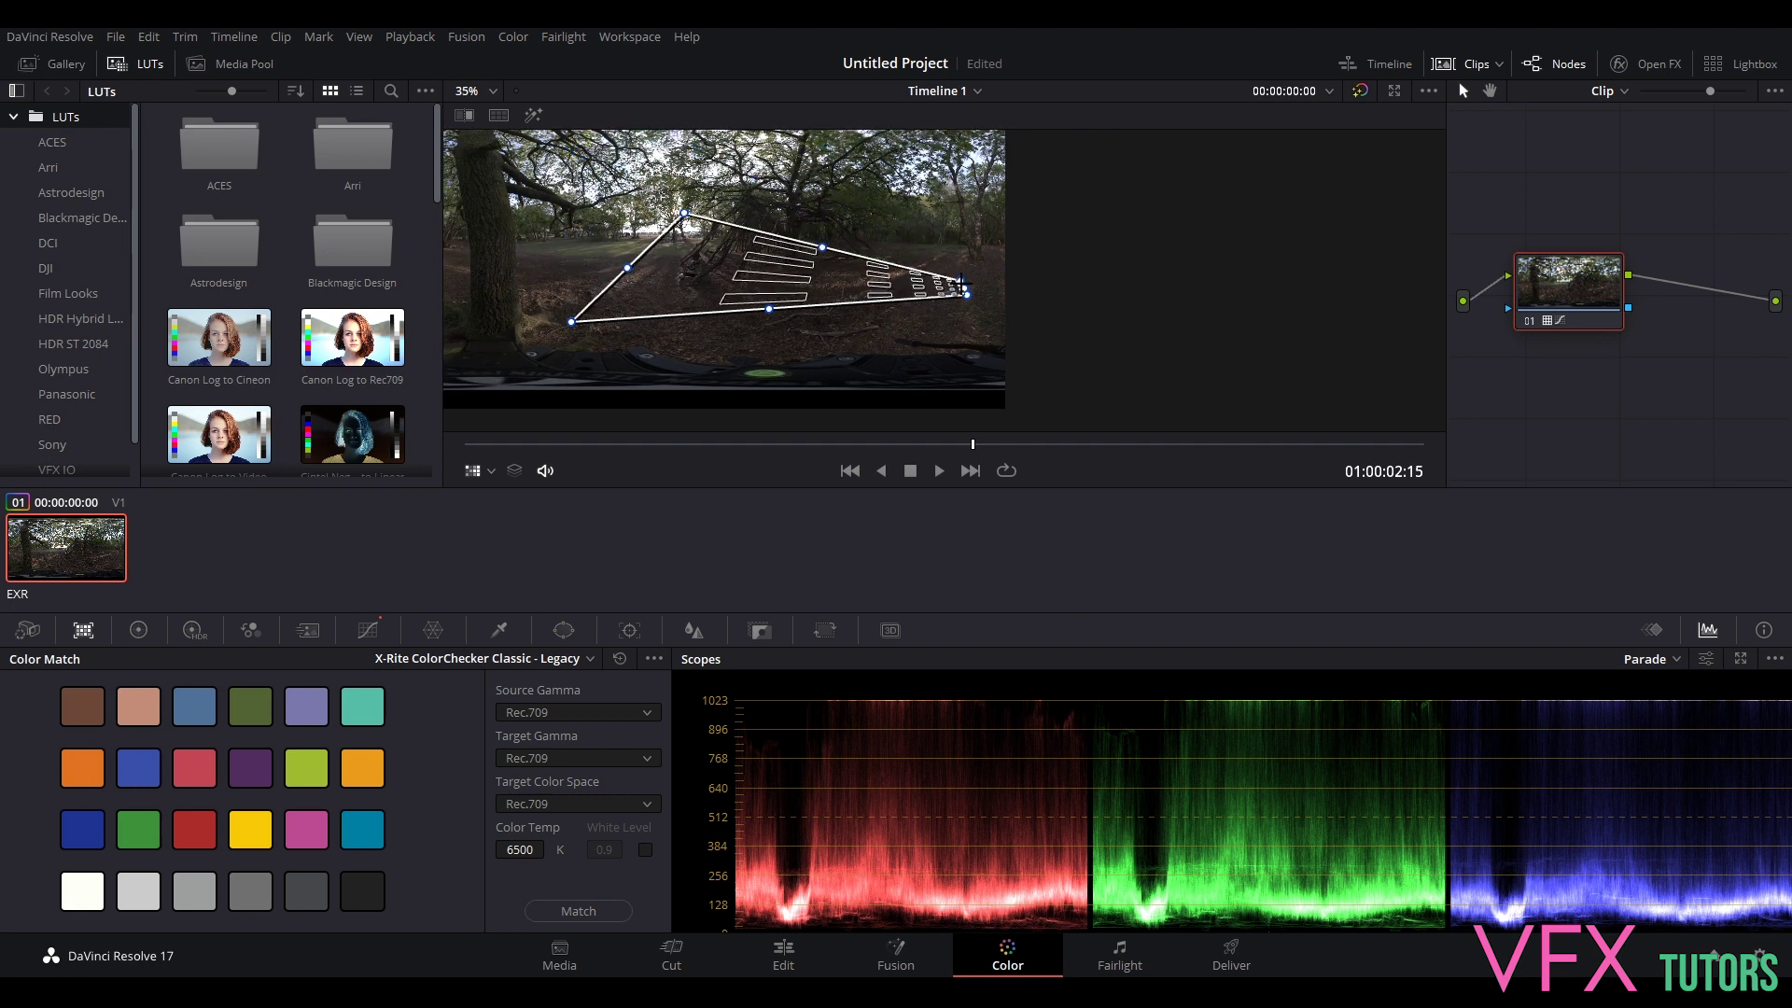
pyautogui.moveTo(564, 322); pyautogui.dragTo(947, 297)
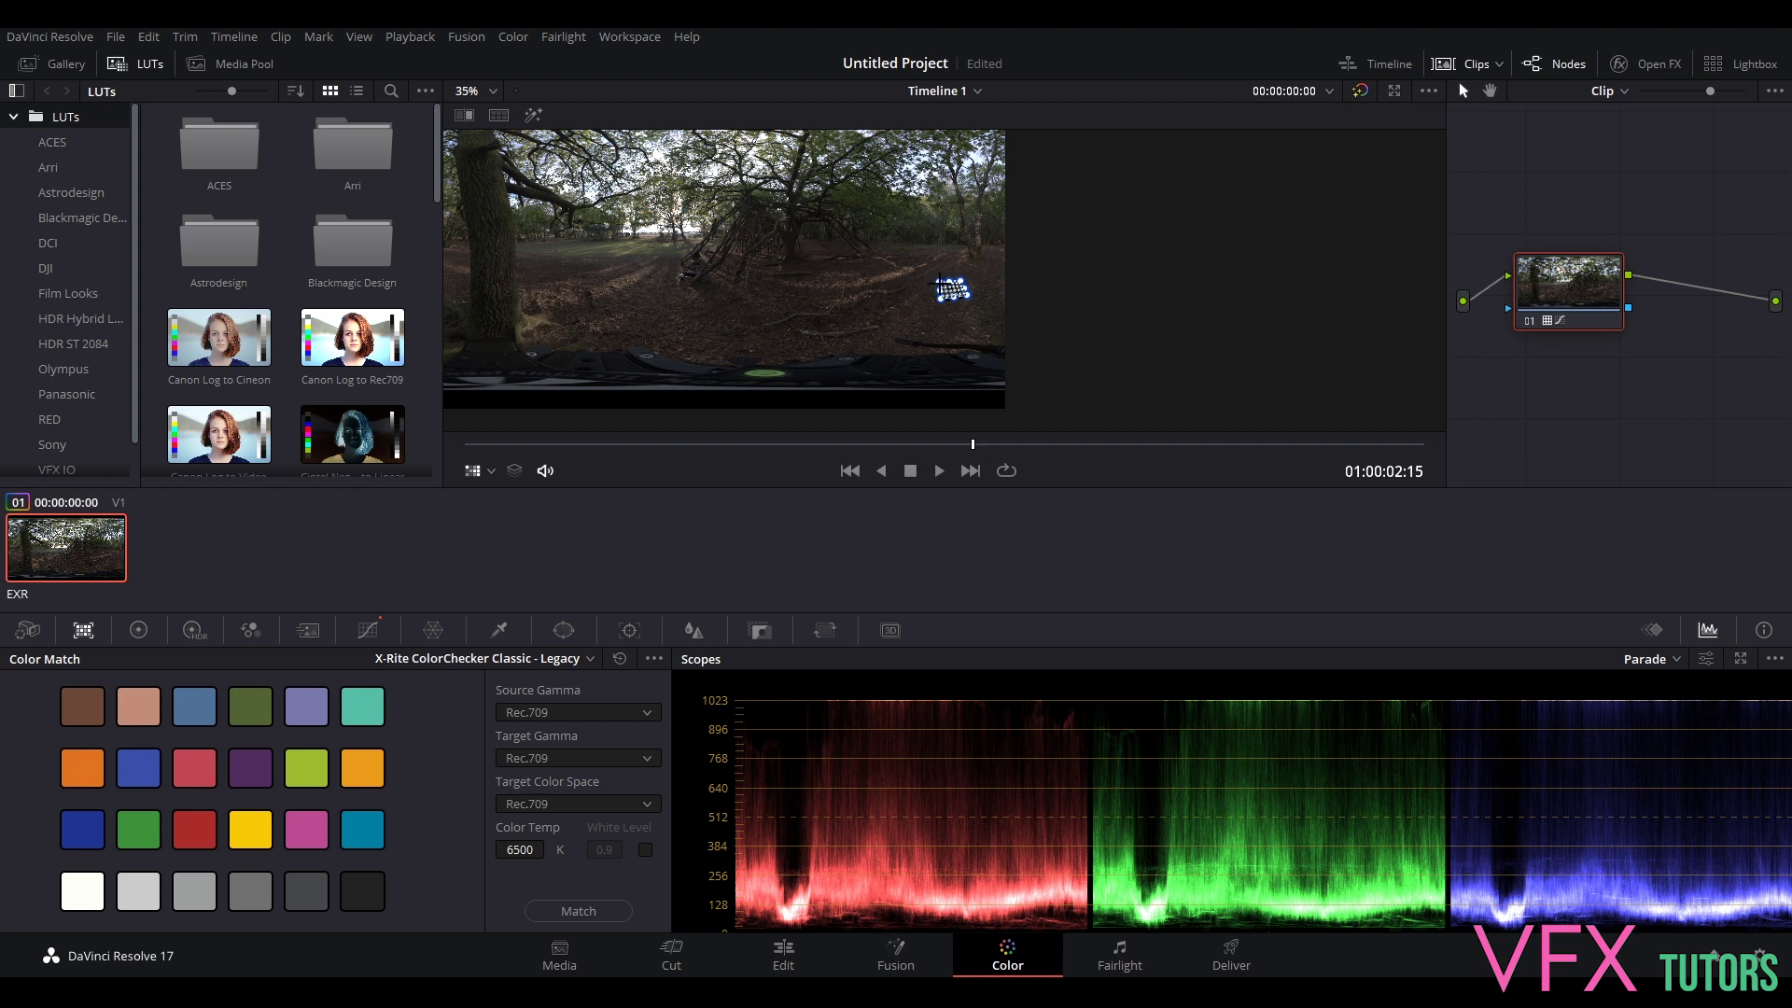
# - Zoom in on the chart and roughly place the overlay's four corners on it
pyautogui.scroll(2, 985, 306)
pyautogui.scroll(5, 985, 306)
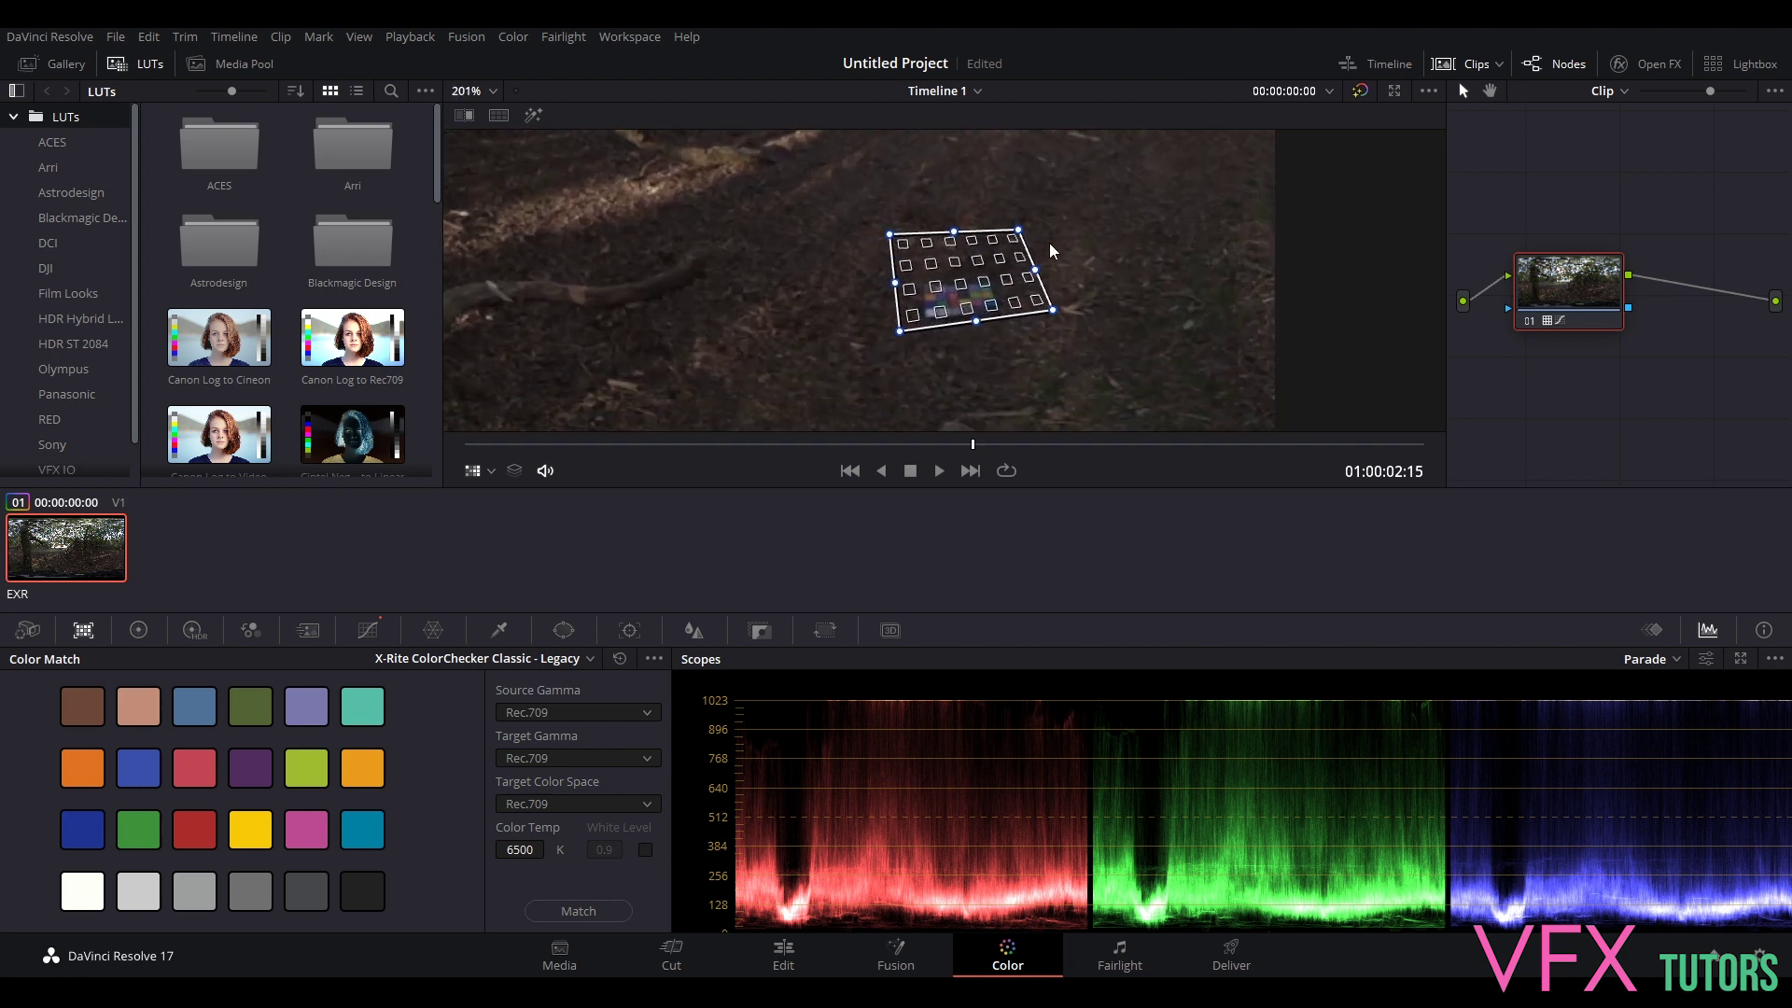
pyautogui.moveTo(1002, 241); pyautogui.dragTo(1027, 360, button='middle')
pyautogui.scroll(3, 957, 209)
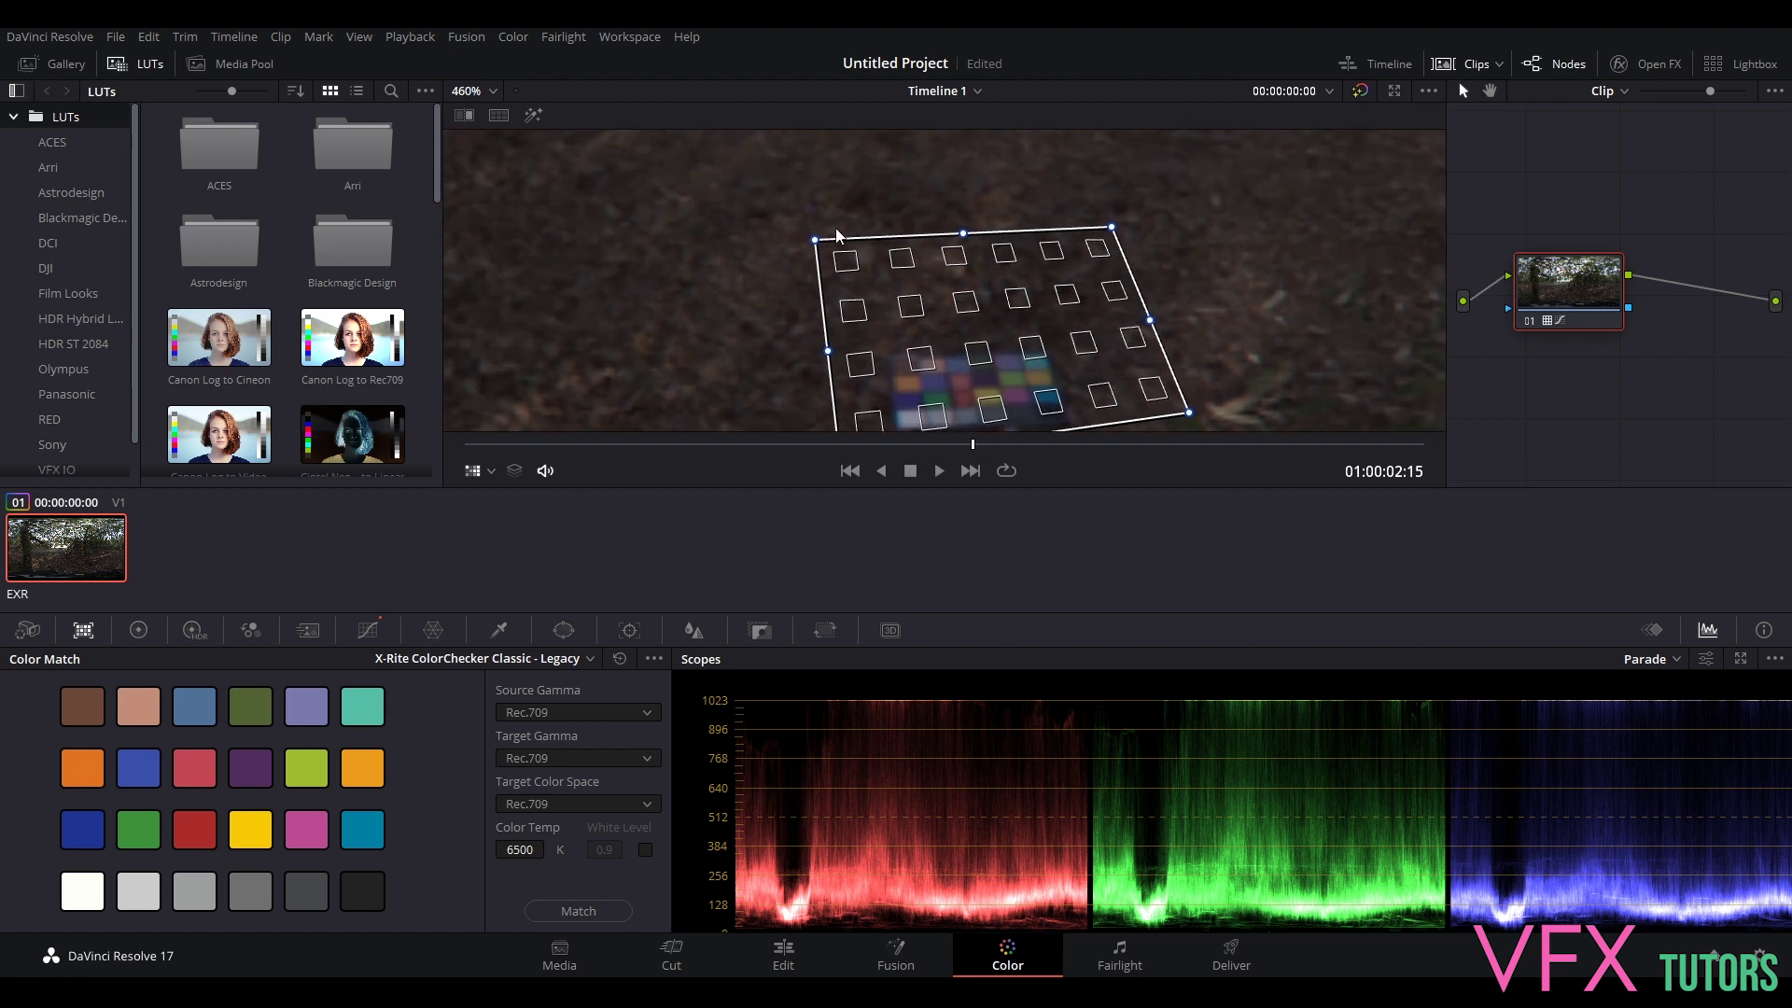
pyautogui.moveTo(809, 233); pyautogui.dragTo(882, 359)
pyautogui.moveTo(1110, 228); pyautogui.dragTo(1073, 346)
pyautogui.moveTo(1112, 346); pyautogui.dragTo(1150, 220, button='middle')
pyautogui.moveTo(908, 327); pyautogui.dragTo(955, 301)
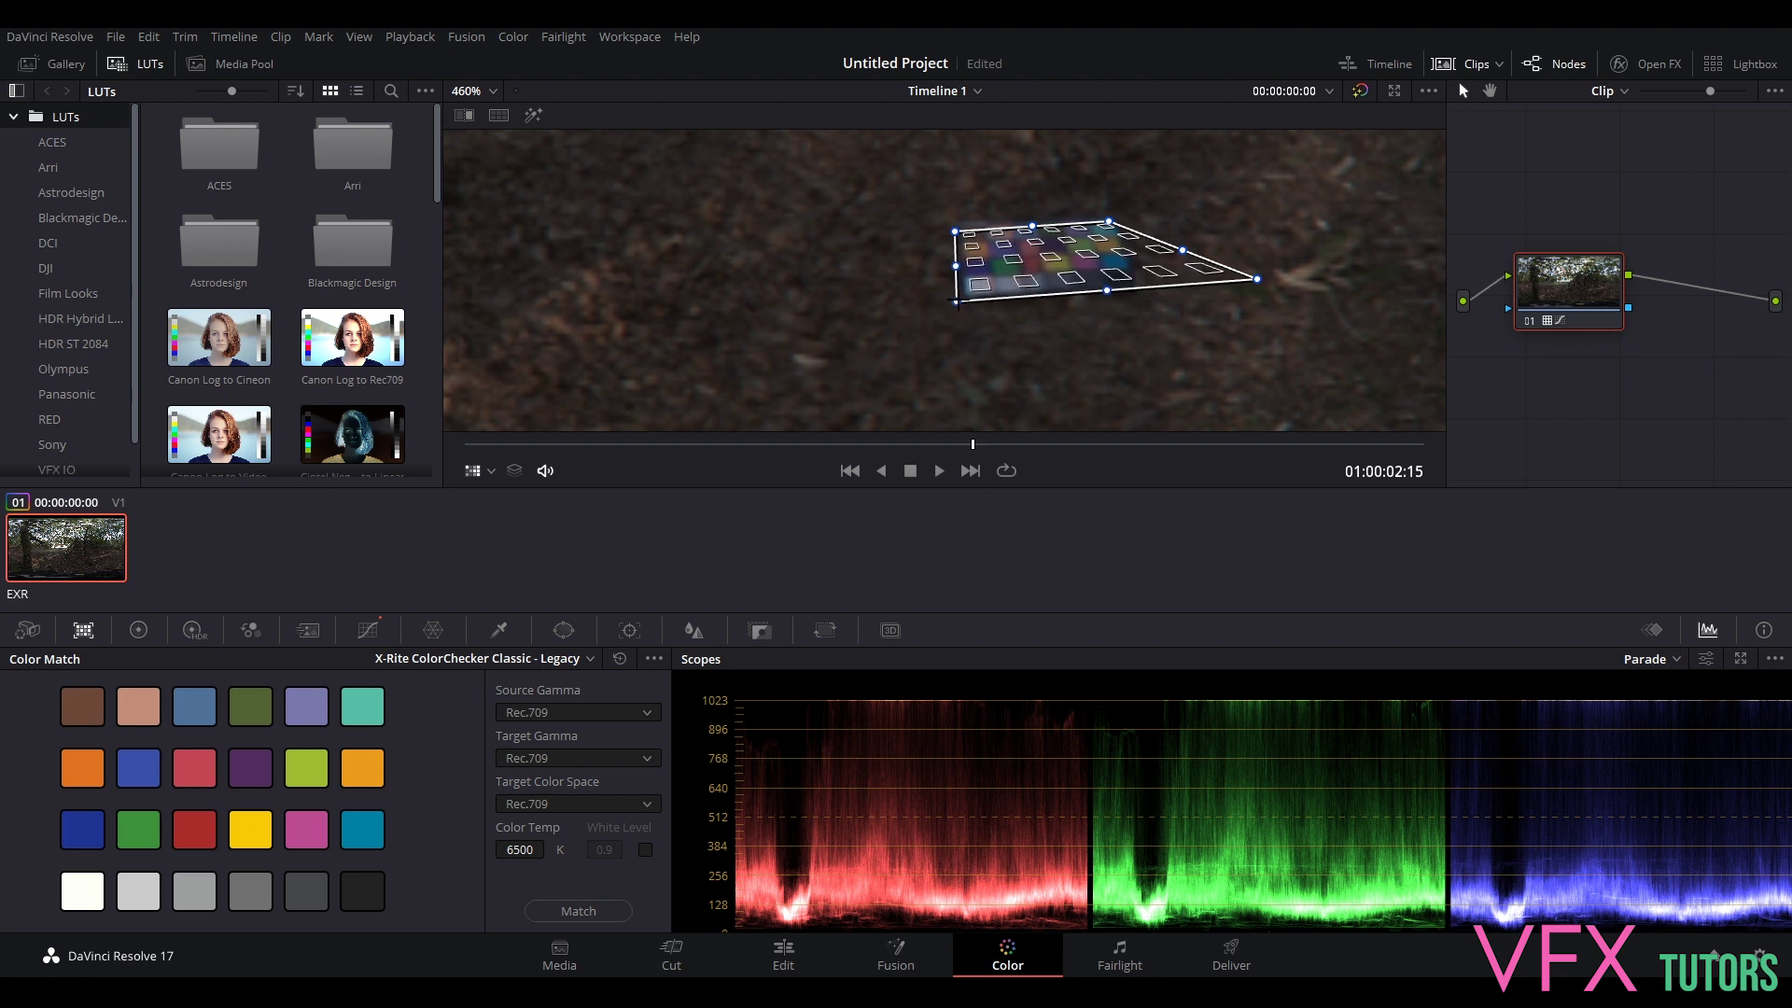
pyautogui.moveTo(1251, 278); pyautogui.dragTo(1135, 280)
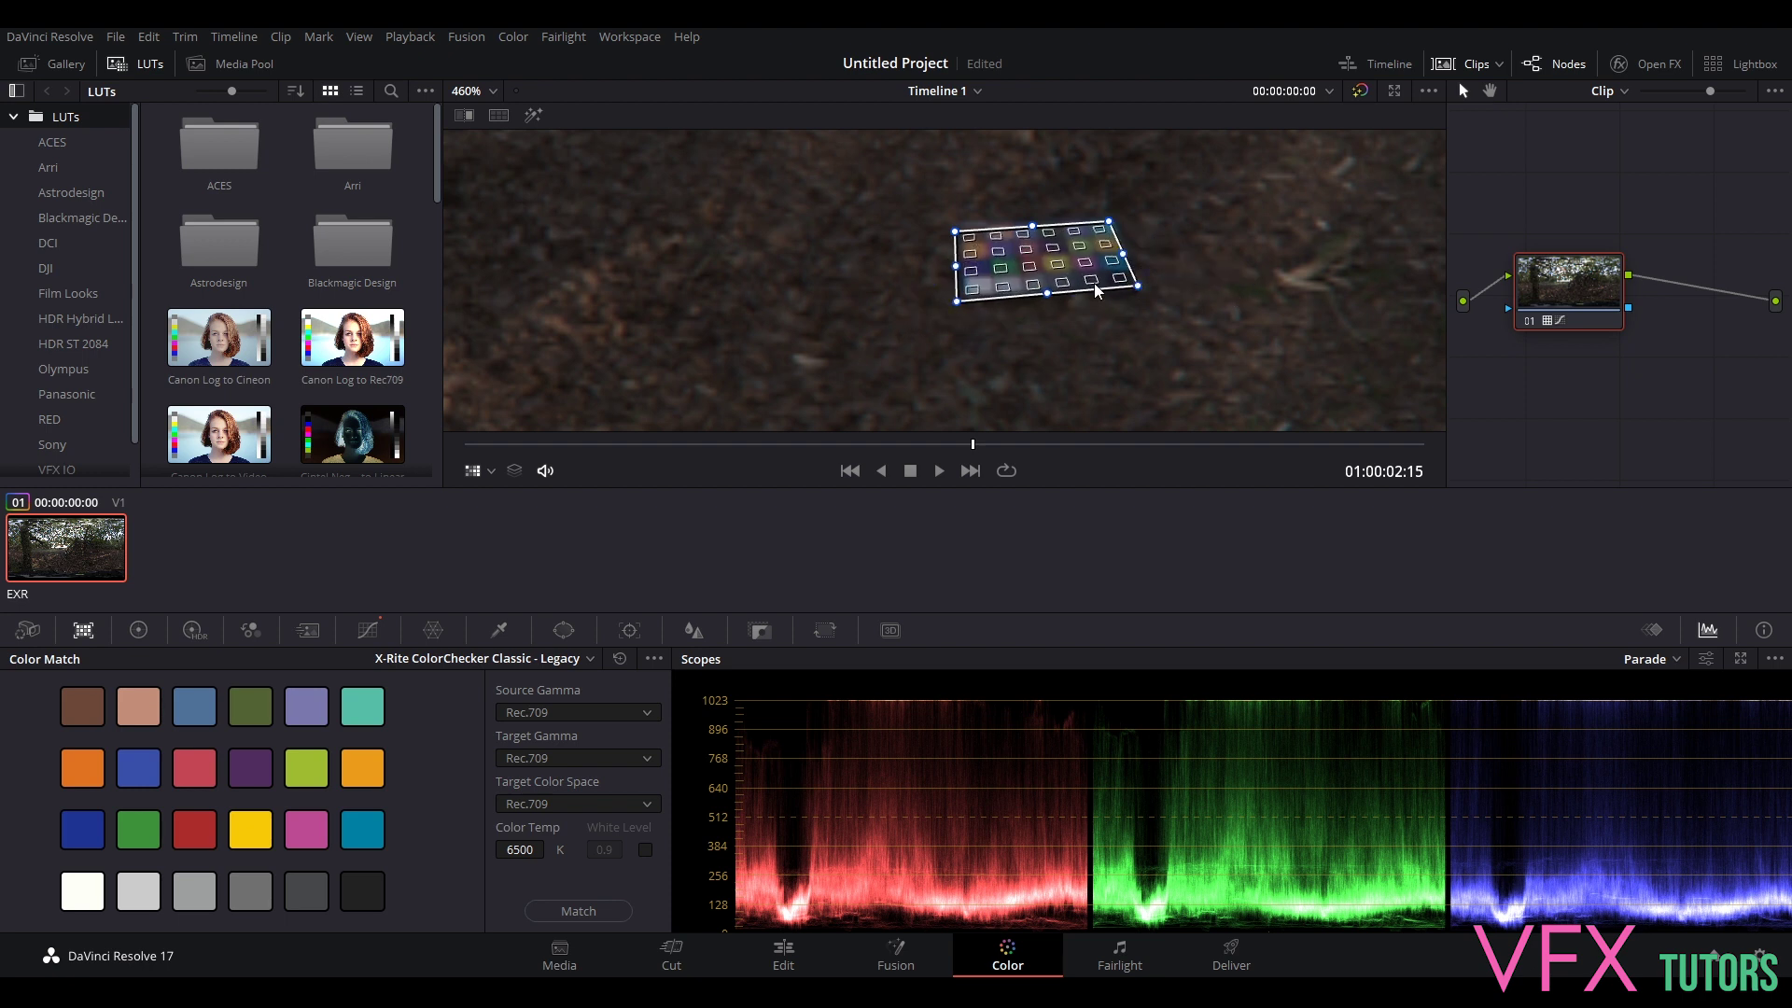
# - Zoom closer and refine the bottom-left, top-left and bottom-right corners onto the chart corners
pyautogui.scroll(5, 1080, 265)
pyautogui.scroll(4, 1081, 265)
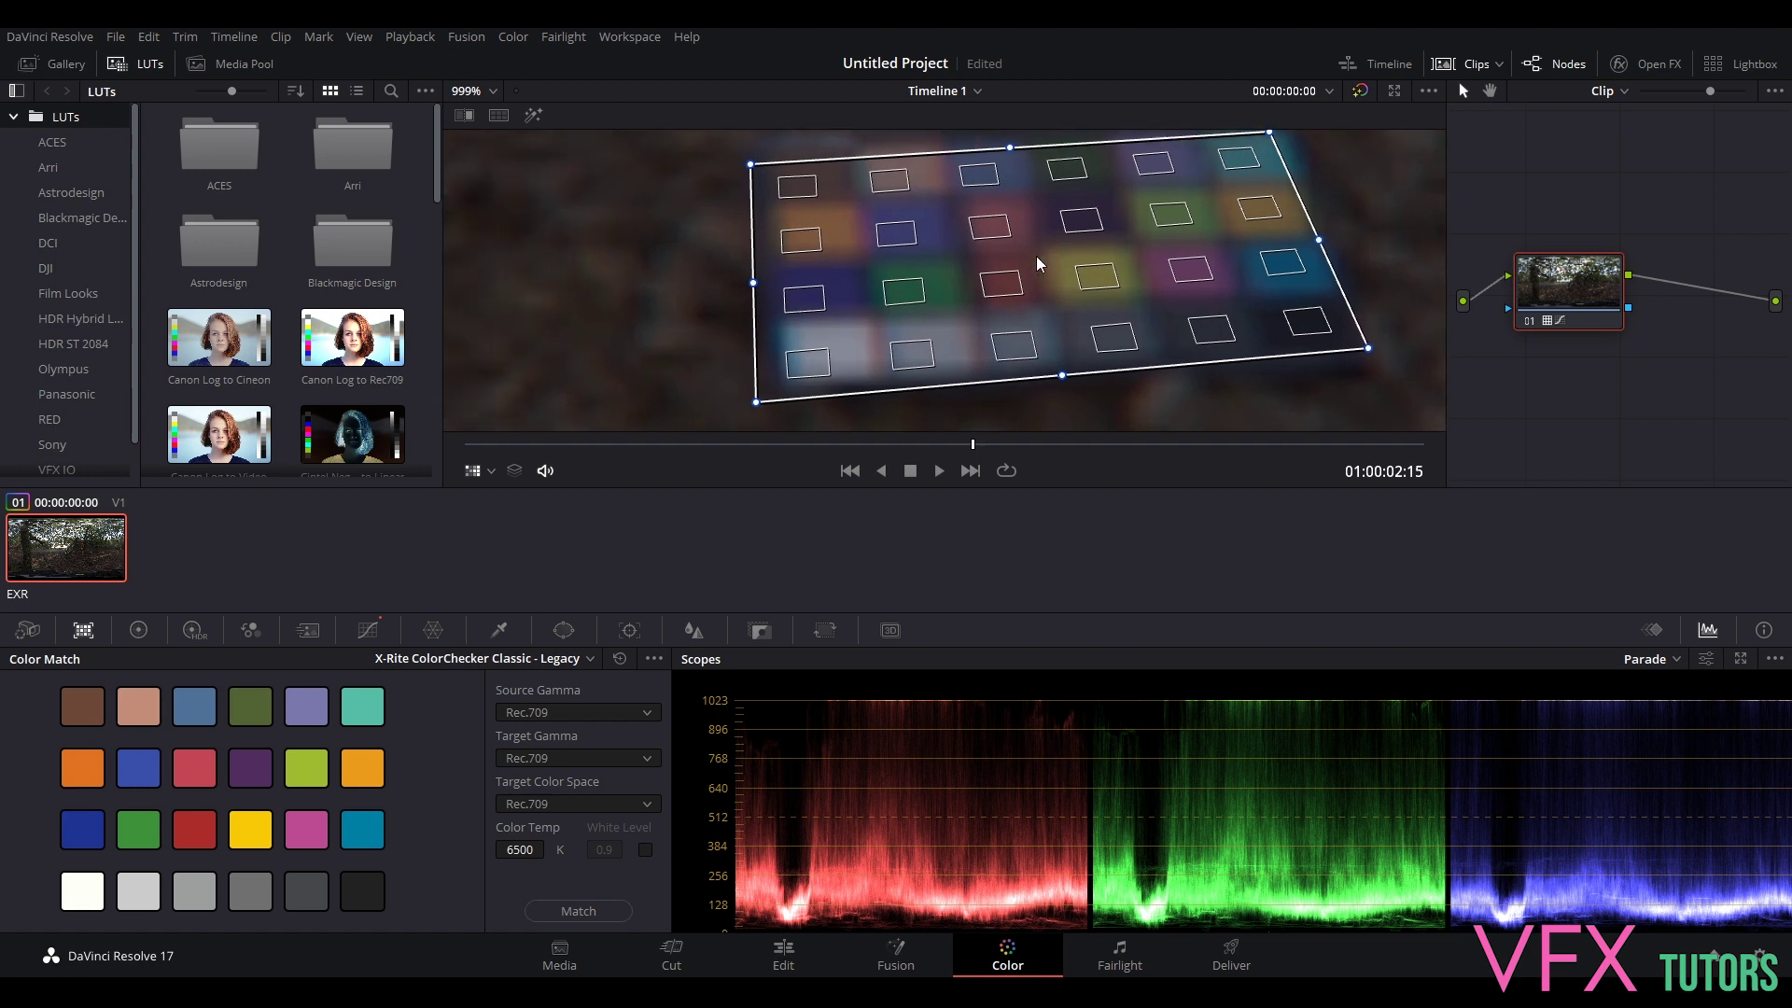
pyautogui.moveTo(783, 402); pyautogui.dragTo(775, 415)
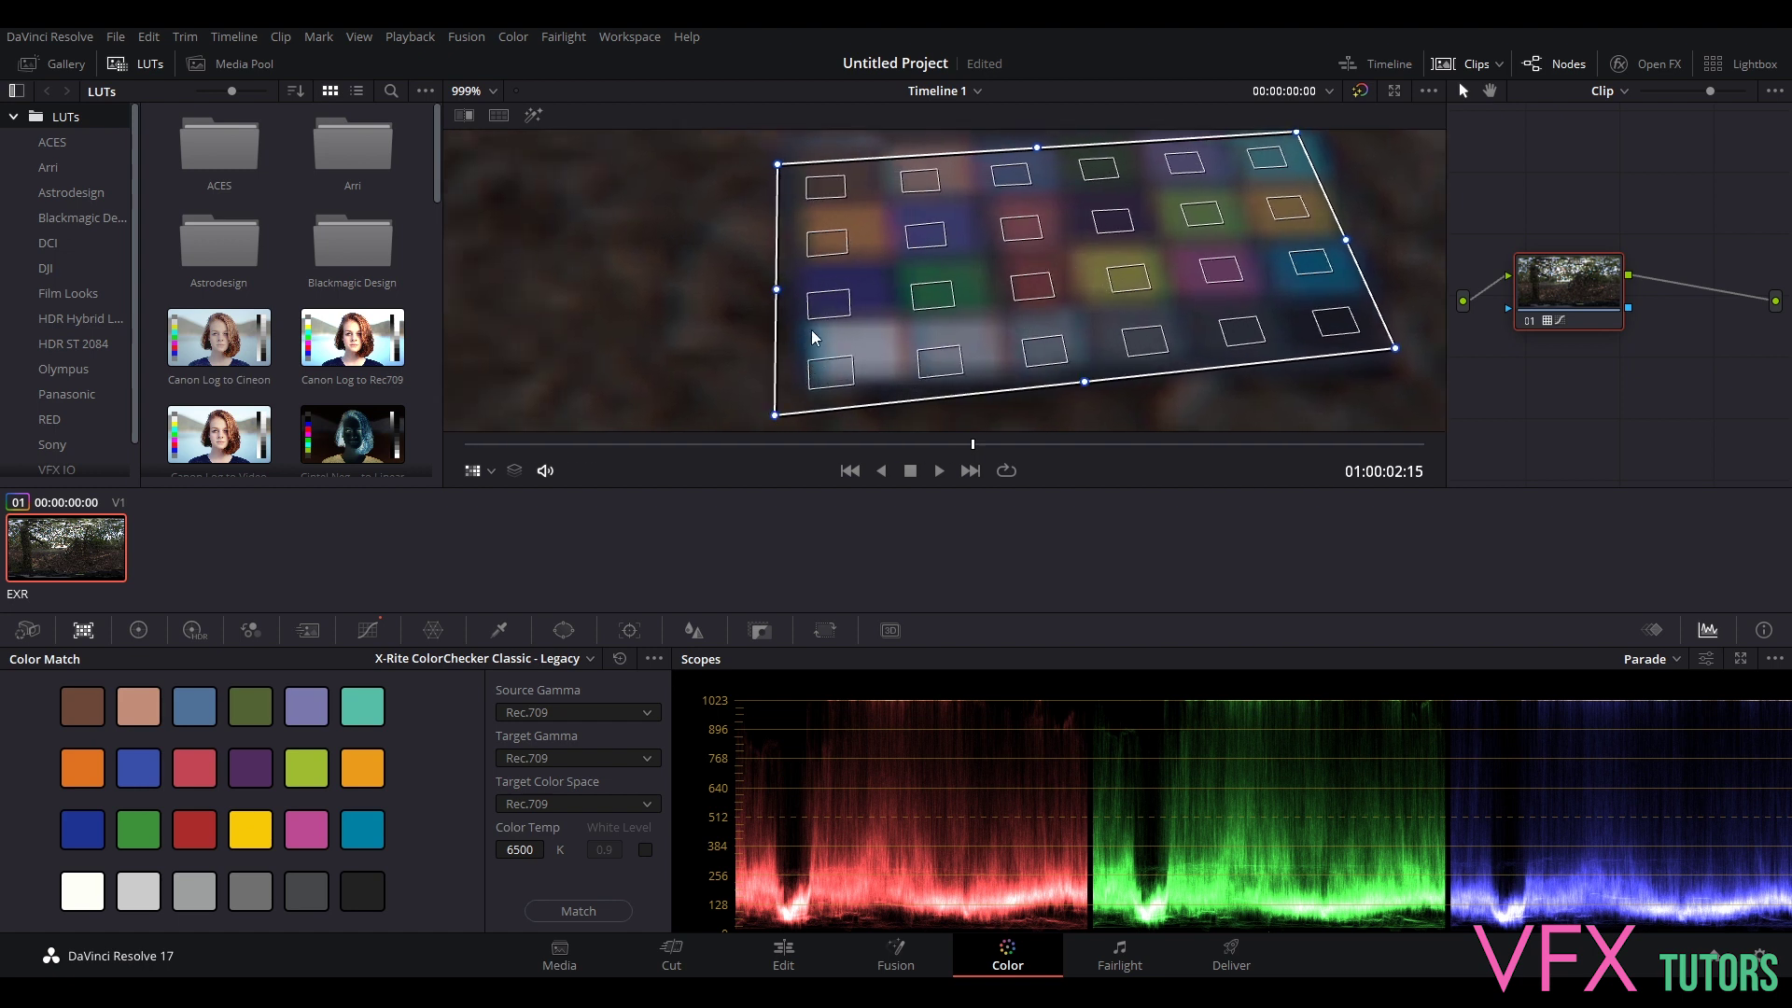
pyautogui.moveTo(775, 414); pyautogui.dragTo(803, 390)
pyautogui.moveTo(777, 164); pyautogui.dragTo(790, 153)
pyautogui.moveTo(805, 389); pyautogui.dragTo(810, 382)
pyautogui.moveTo(1156, 264); pyautogui.dragTo(1032, 337, button='middle')
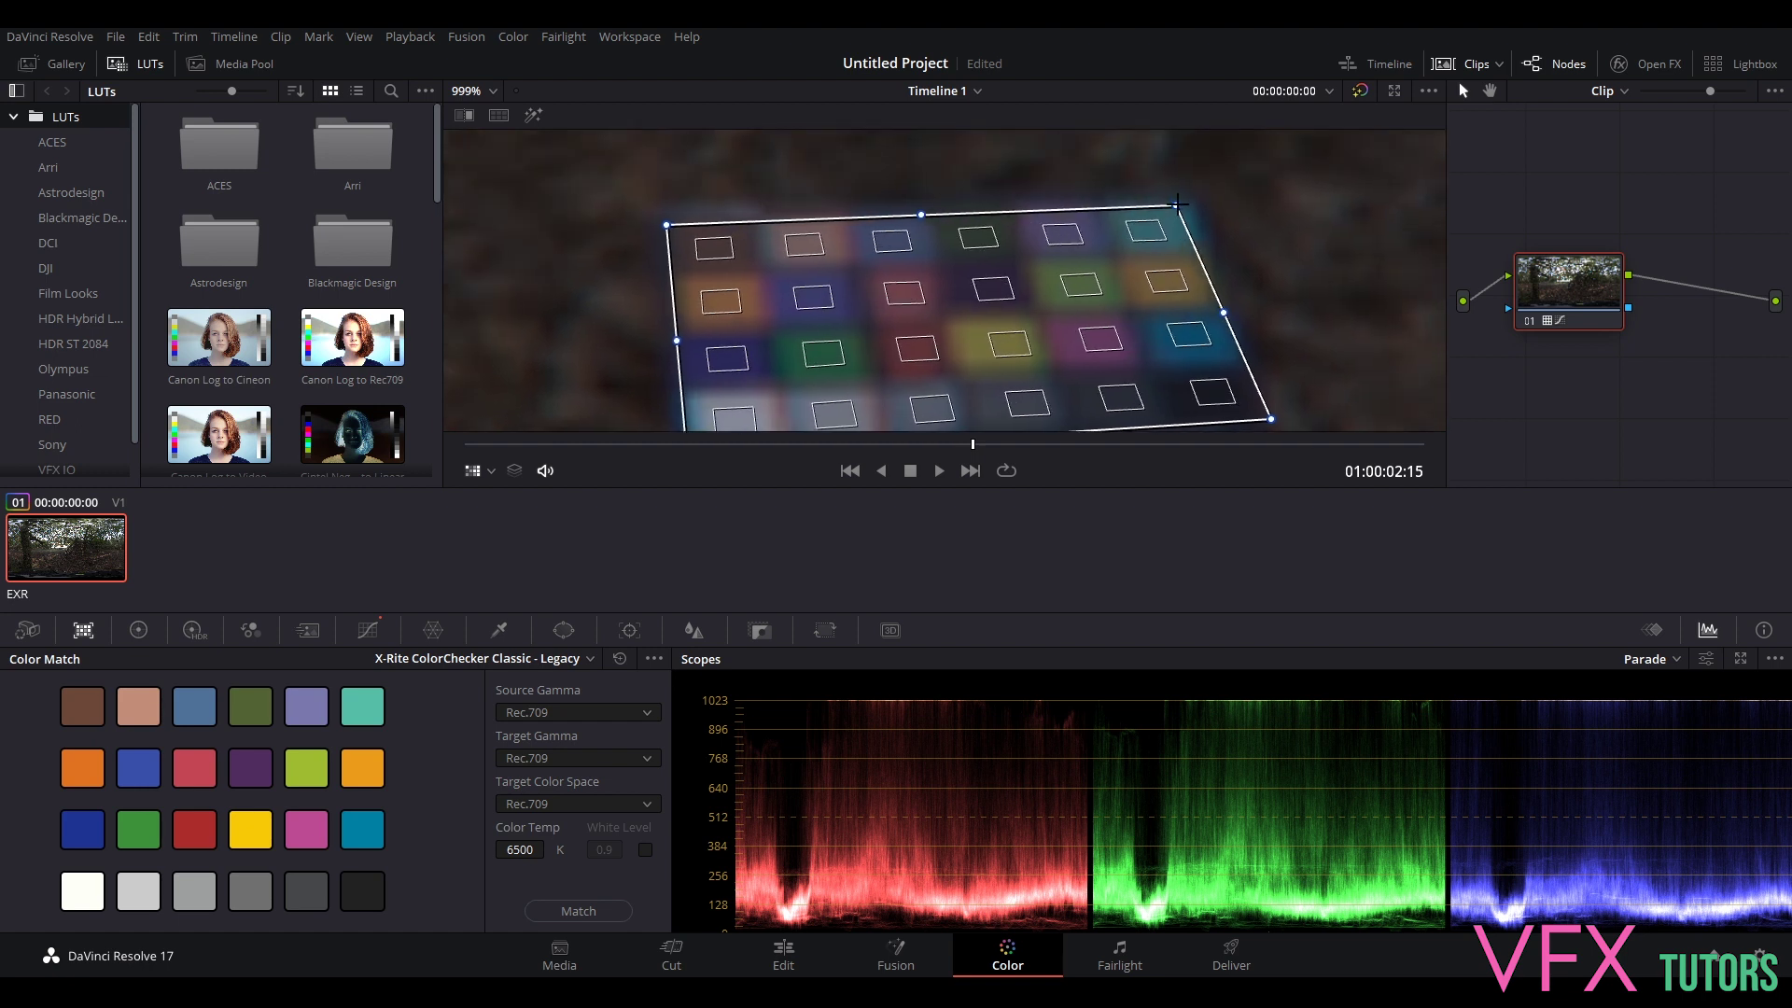
pyautogui.moveTo(1280, 379); pyautogui.dragTo(1325, 272, button='middle')
pyautogui.moveTo(1317, 312); pyautogui.dragTo(1314, 317)
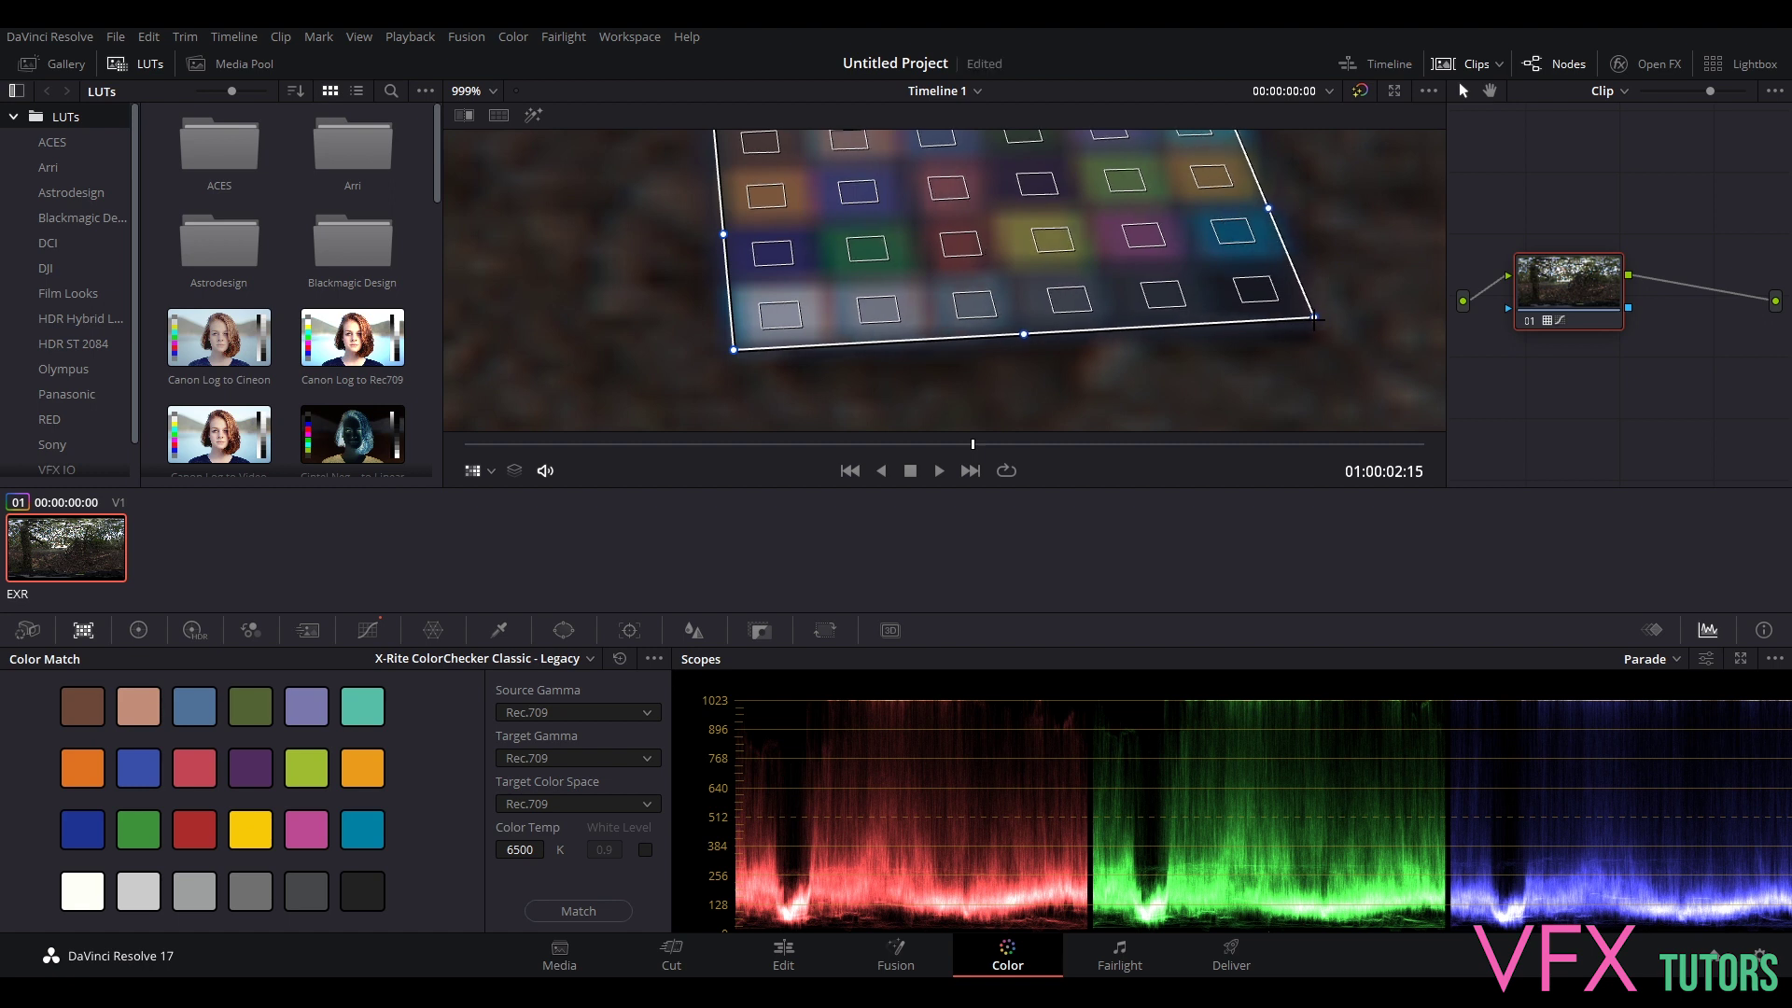
pyautogui.moveTo(734, 350); pyautogui.dragTo(737, 347)
# - Fine-tune all four corners so each sample box sits on its swatch, then recentre
pyautogui.scroll(3, 1120, 283)
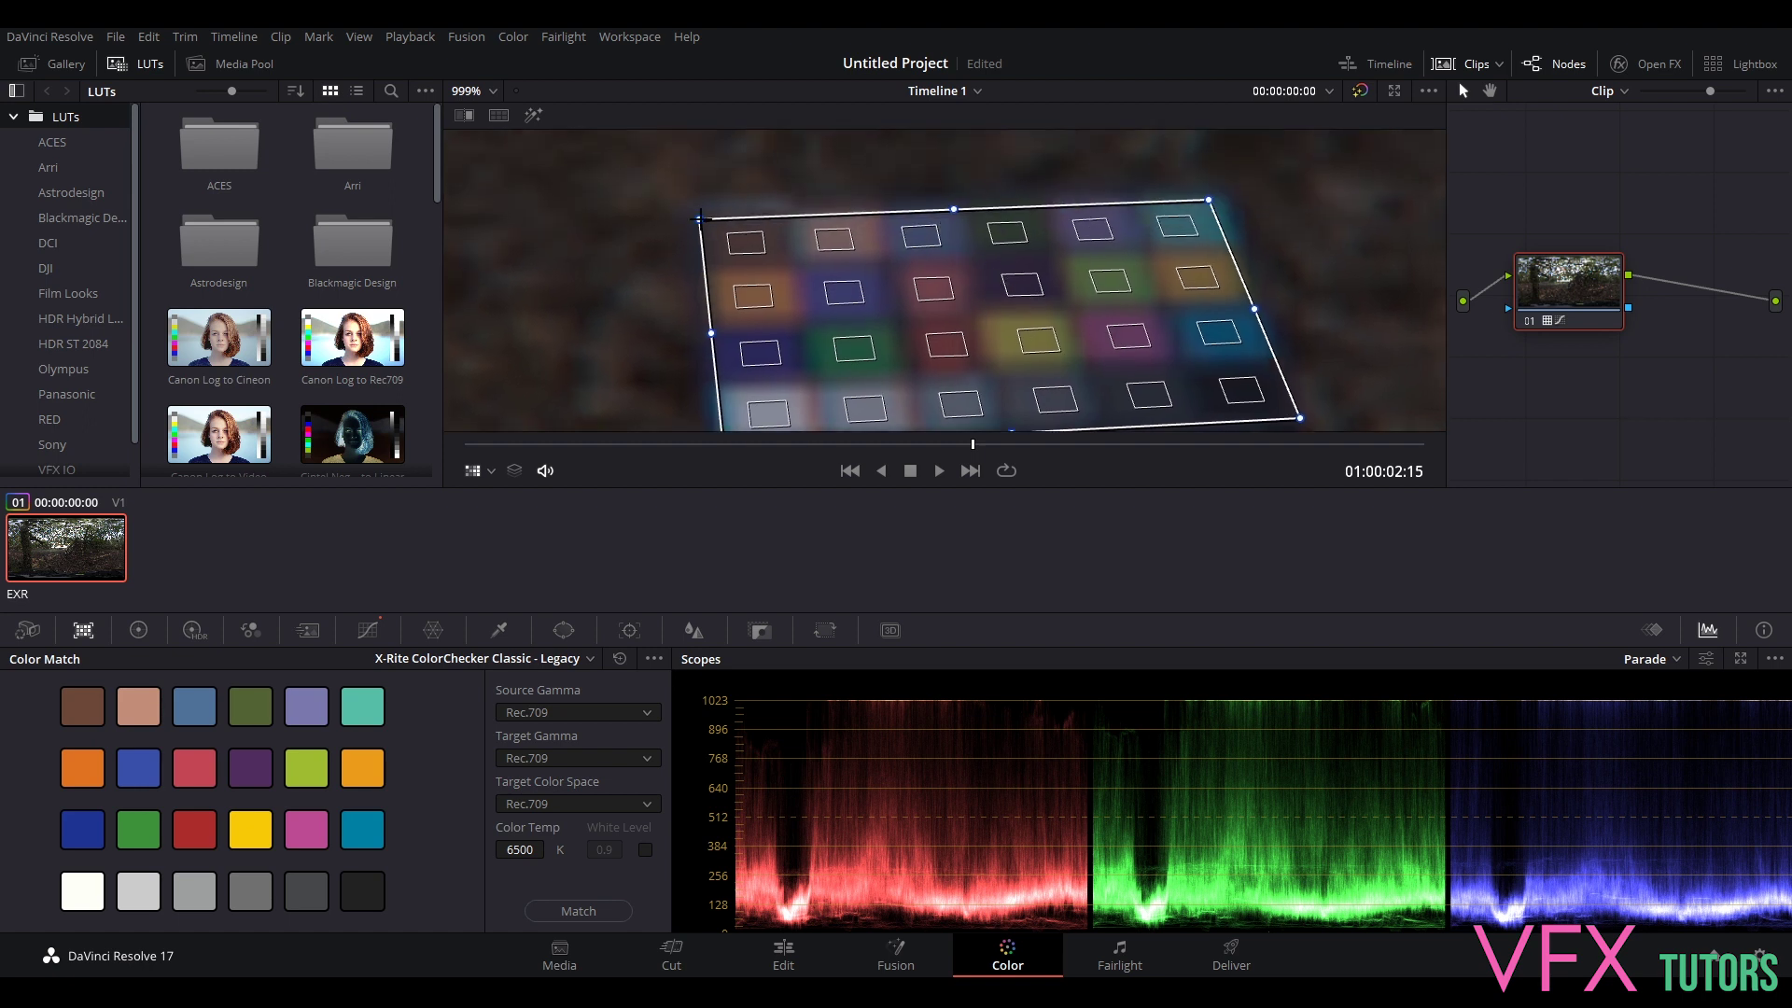
pyautogui.moveTo(699, 218); pyautogui.dragTo(702, 216)
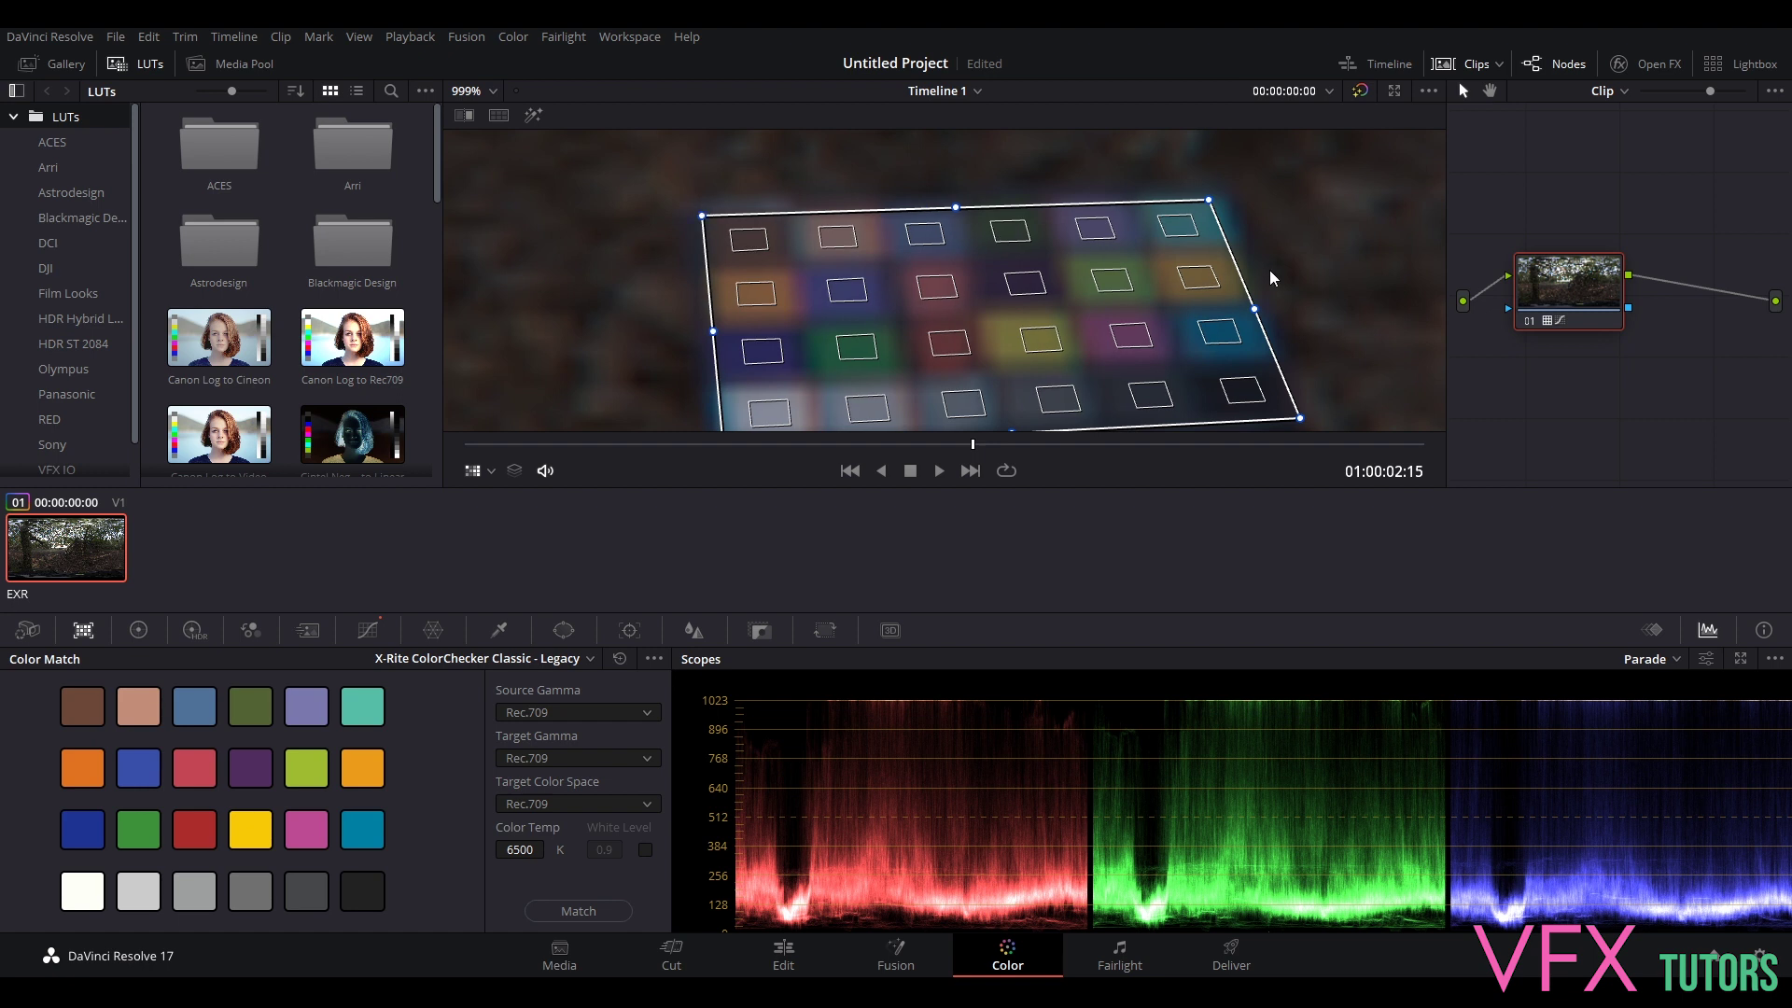
pyautogui.moveTo(1207, 200); pyautogui.dragTo(1211, 198)
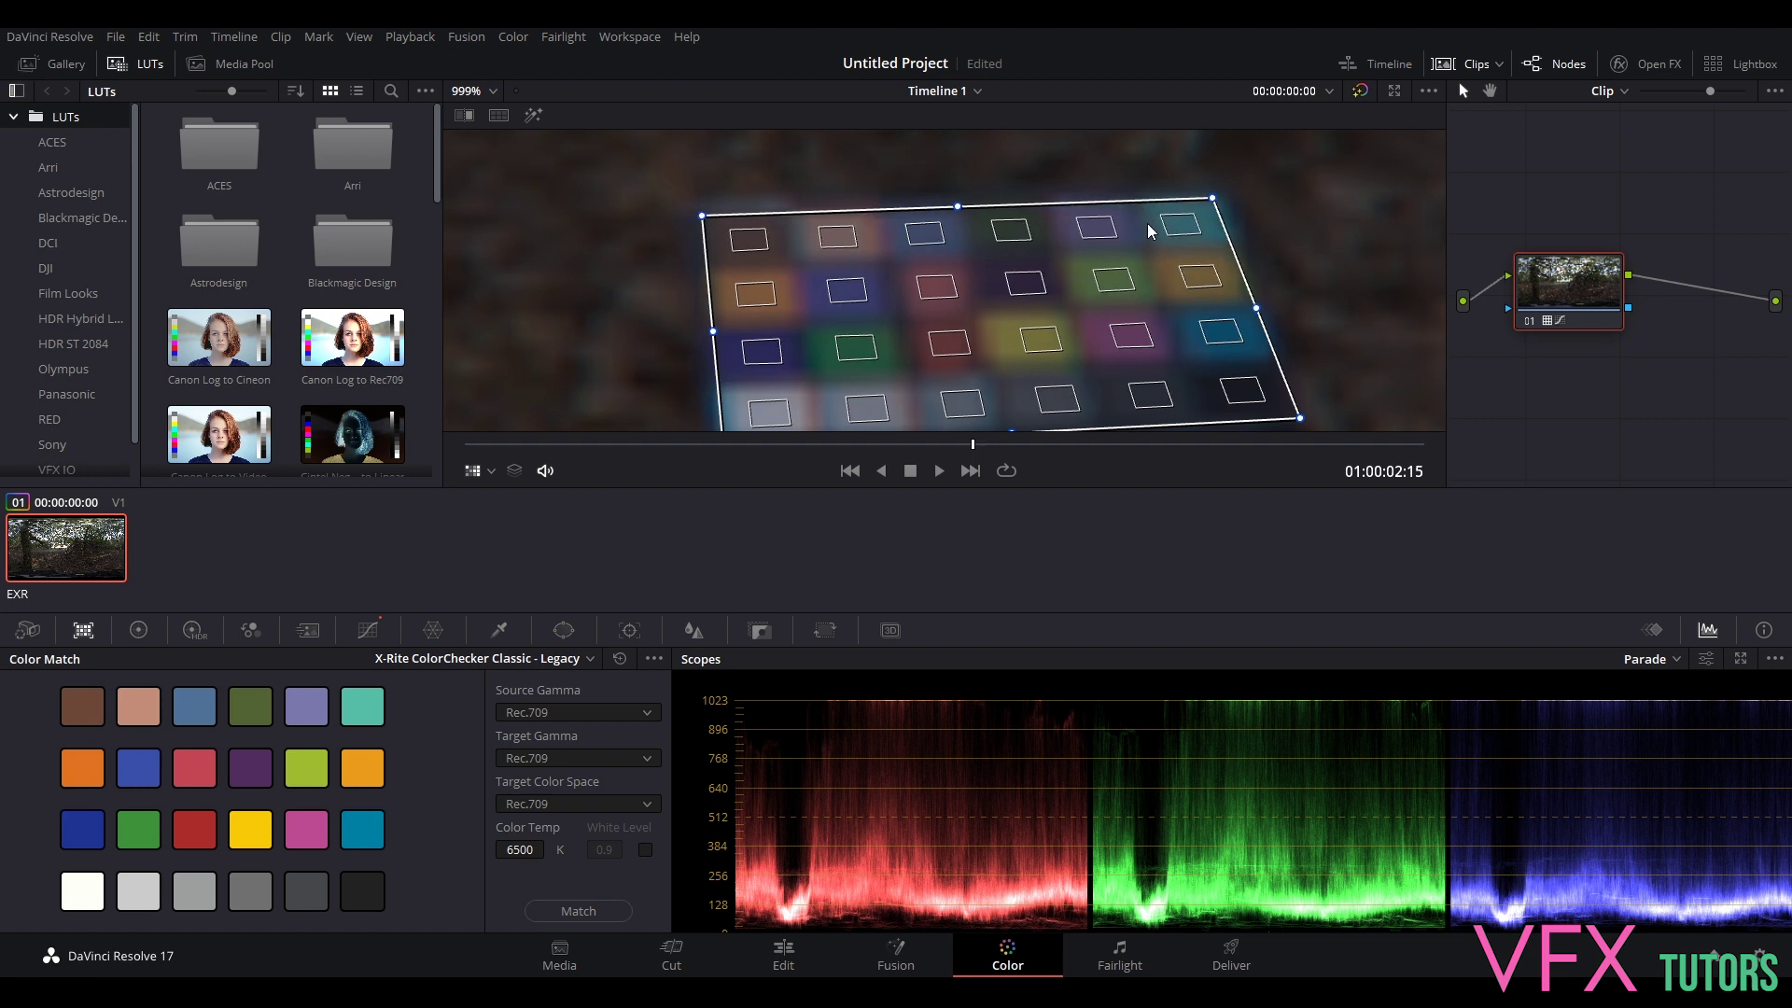
pyautogui.moveTo(1300, 418); pyautogui.dragTo(1296, 418)
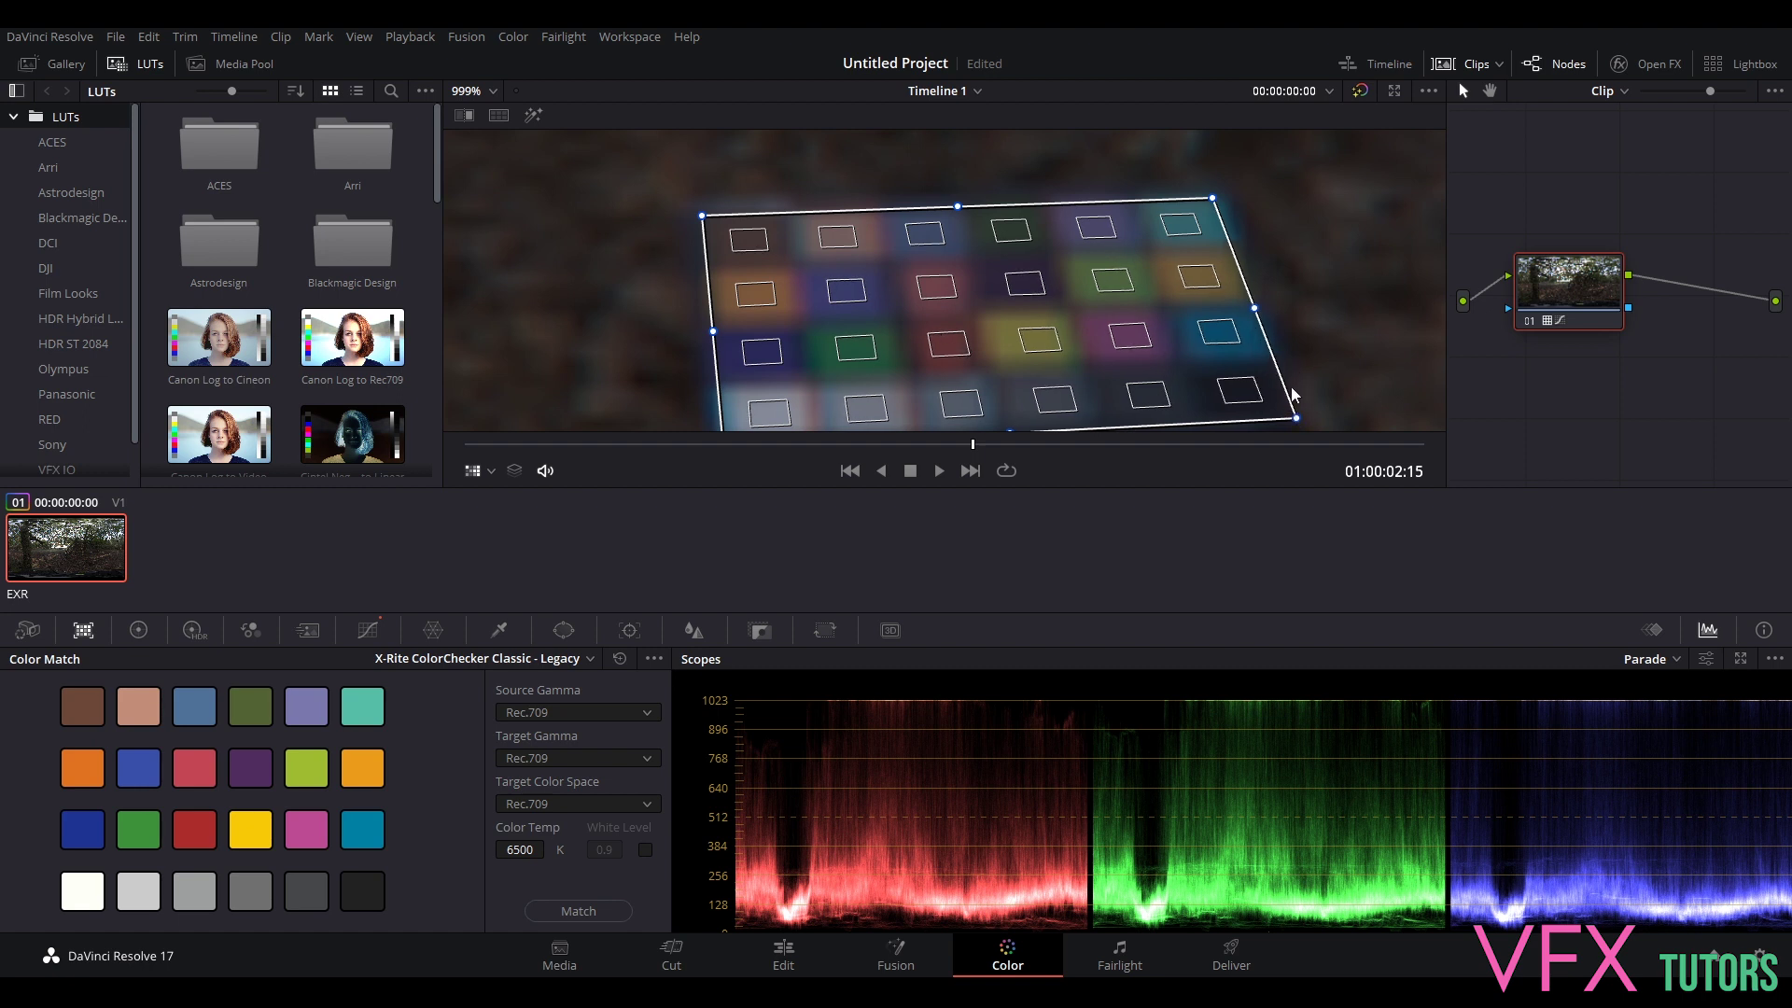
pyautogui.scroll(-2, 1204, 295)
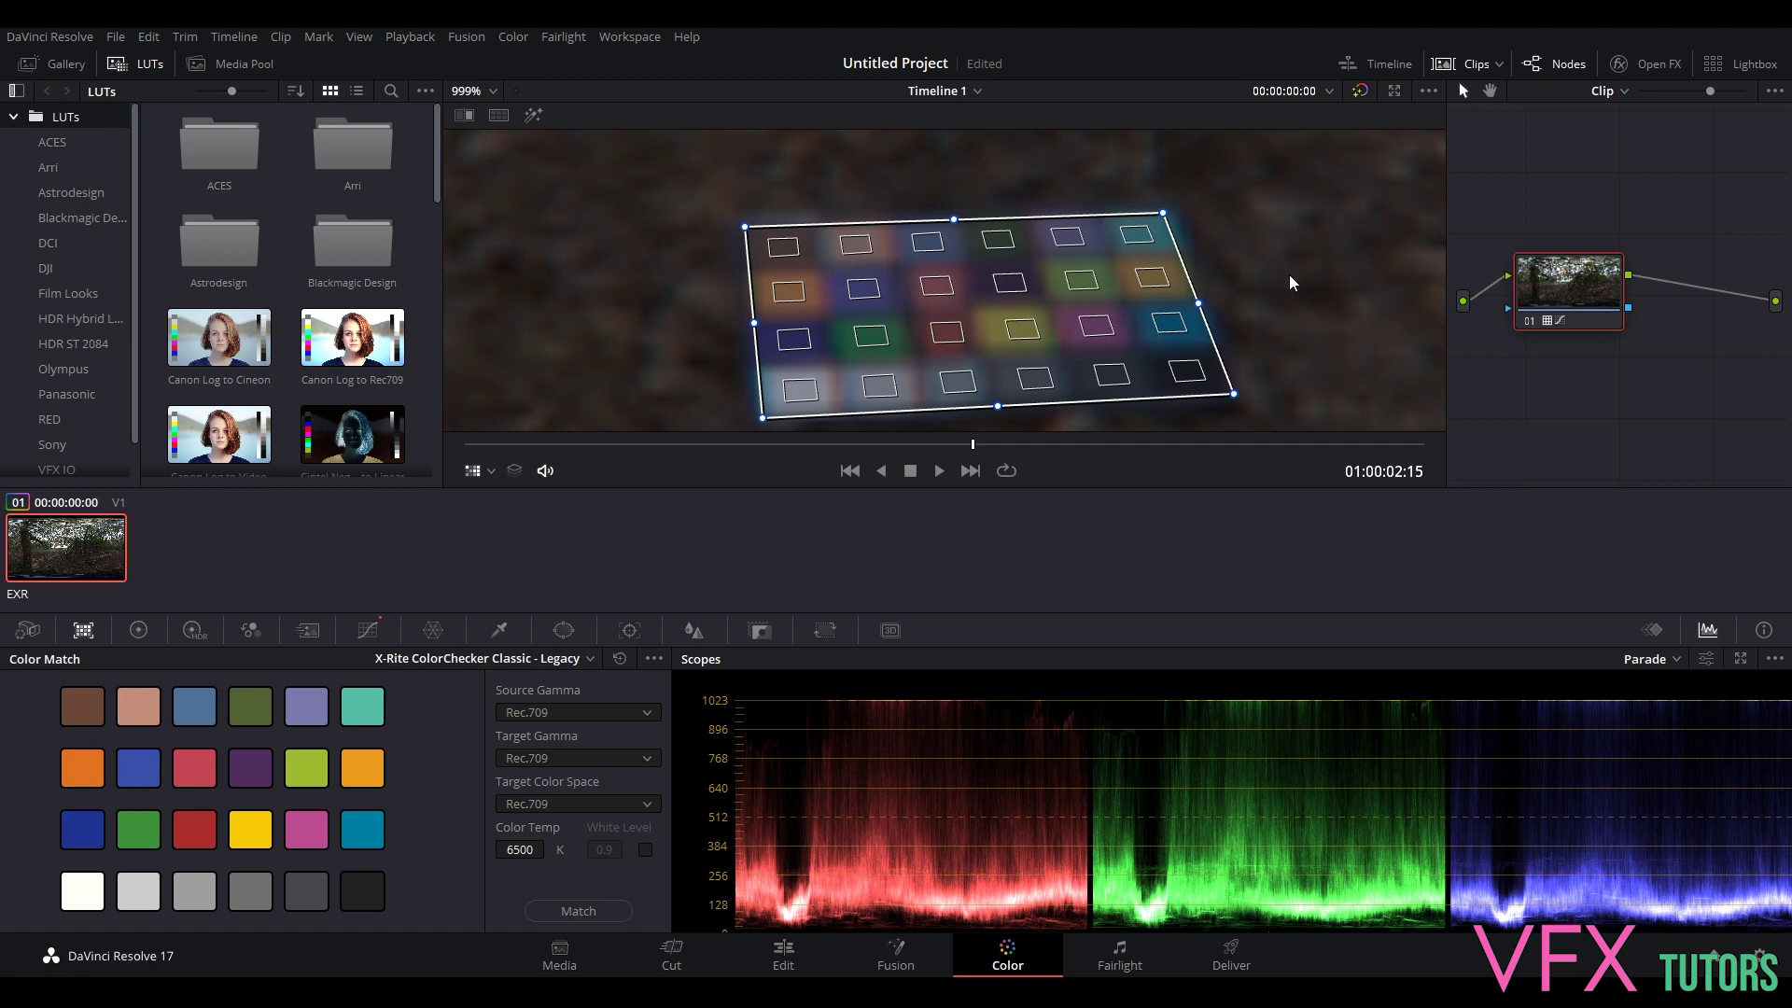
pyautogui.moveTo(1288, 276); pyautogui.dragTo(1208, 252, button='middle')
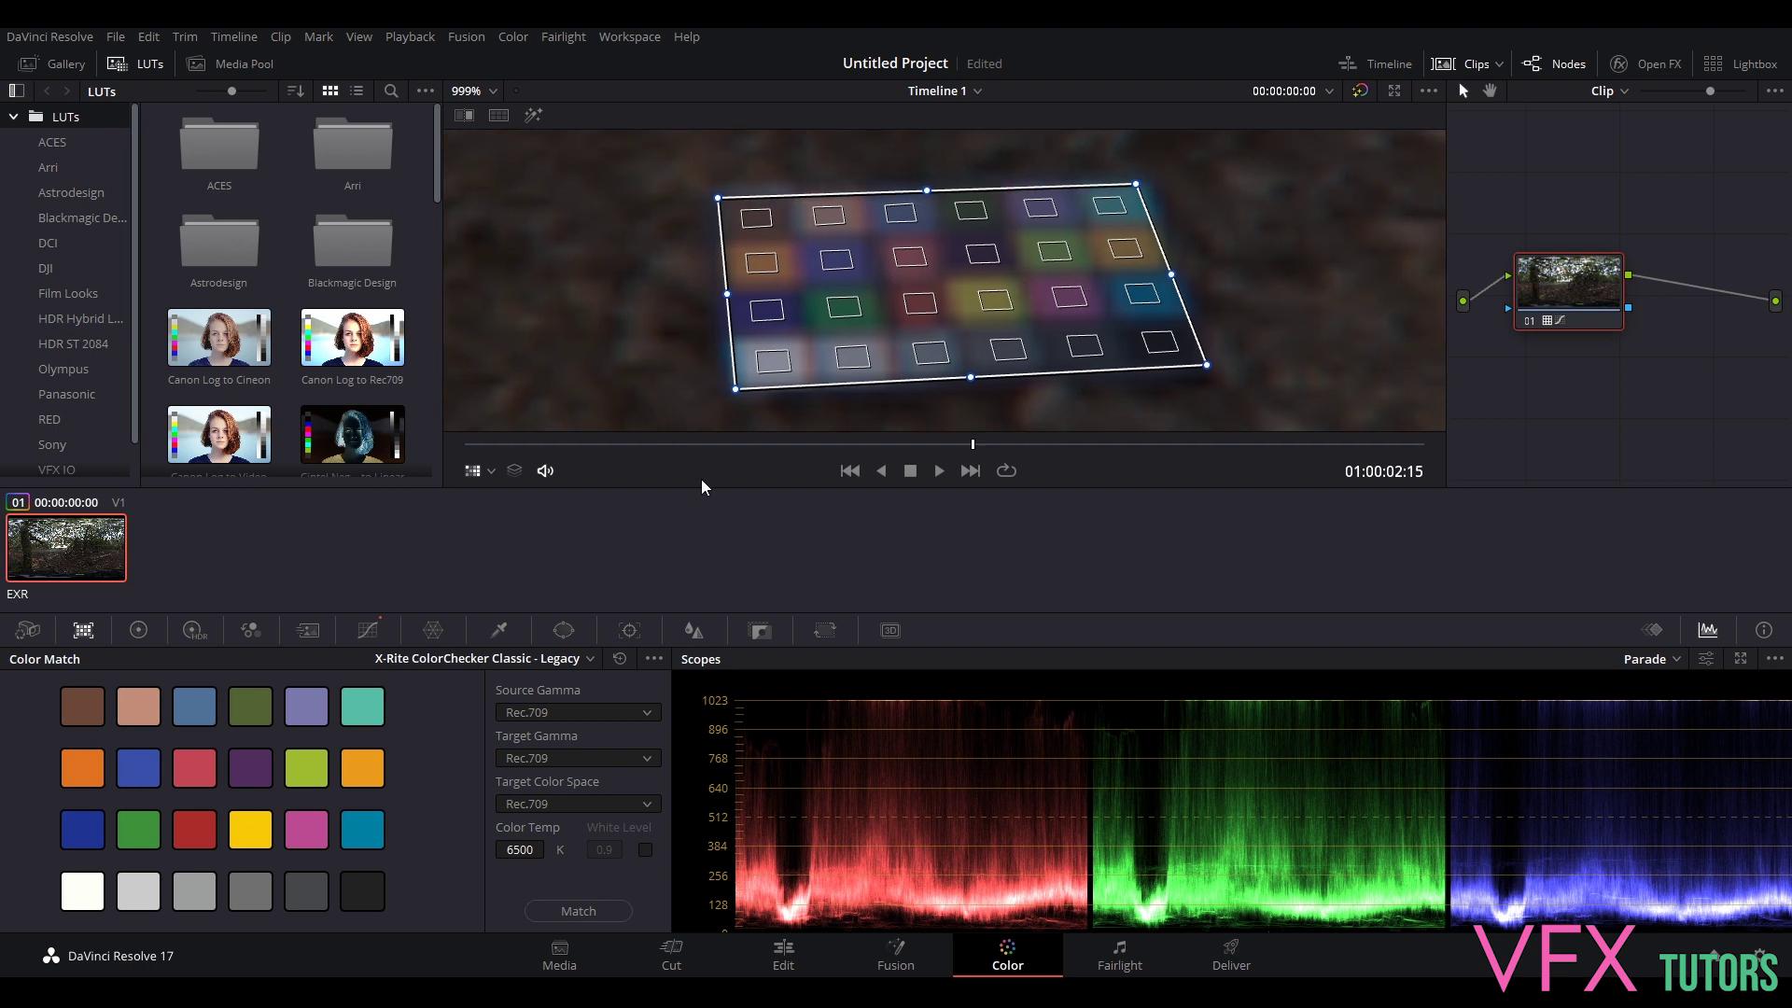
pyautogui.click(533, 660)
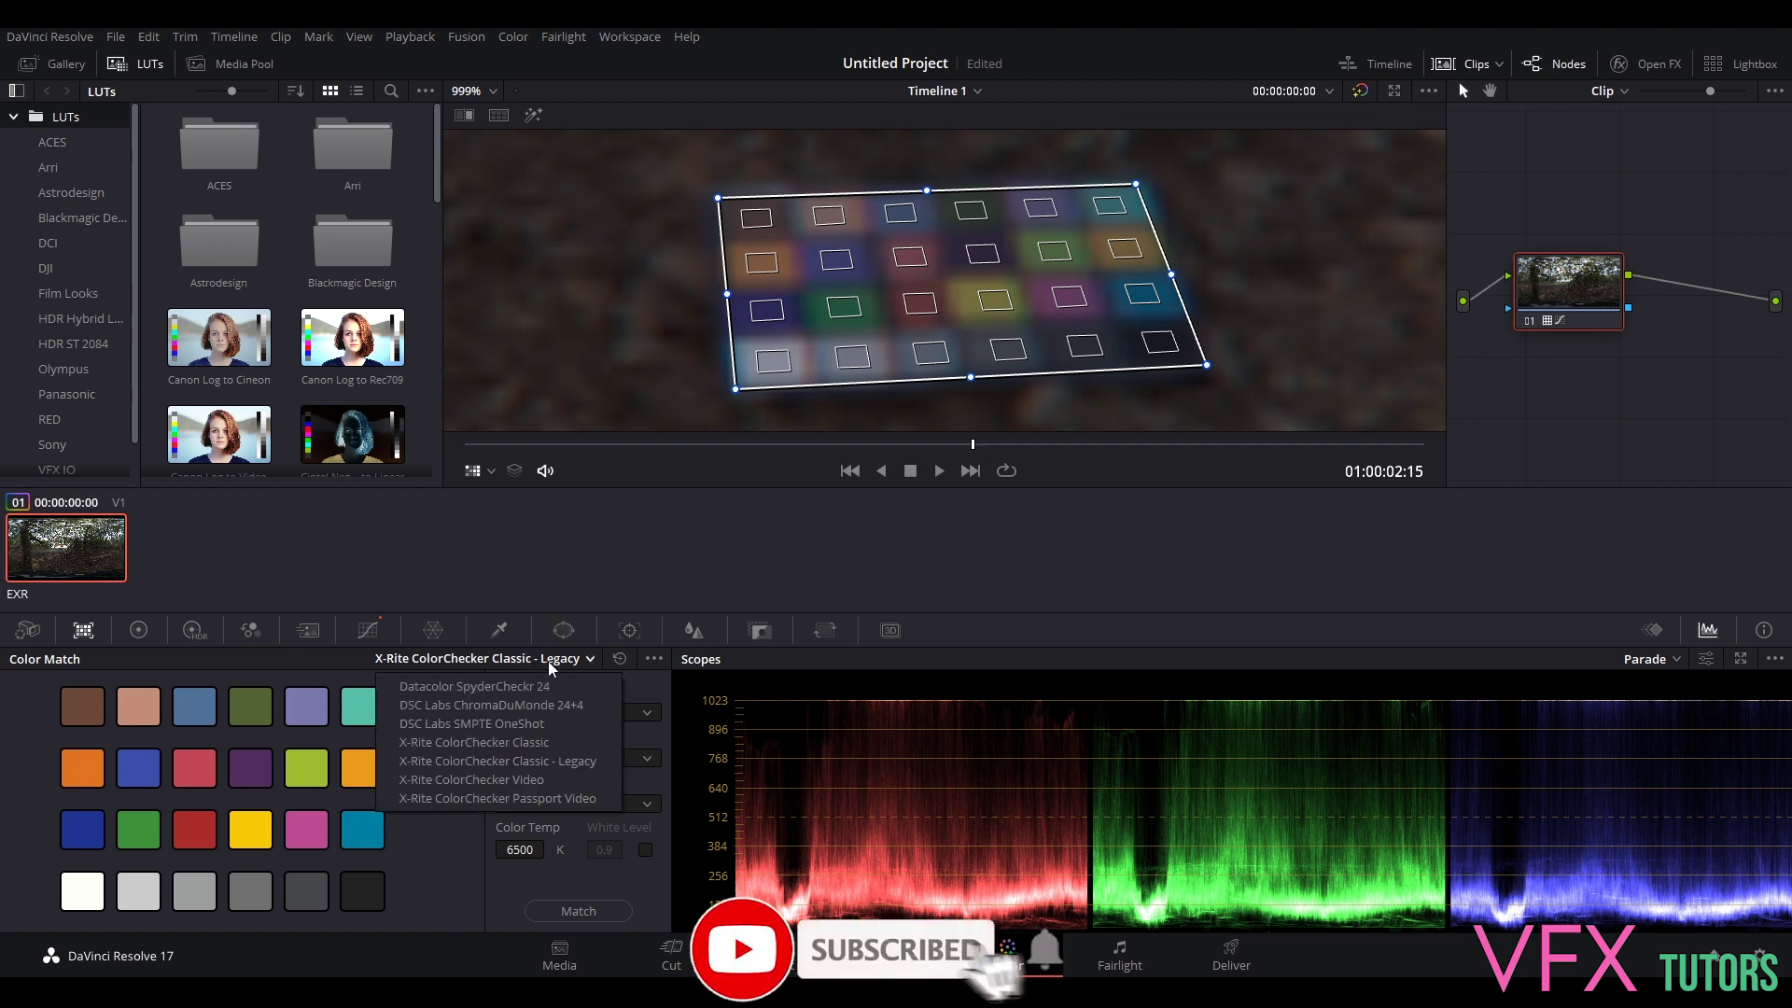
pyautogui.click(545, 779)
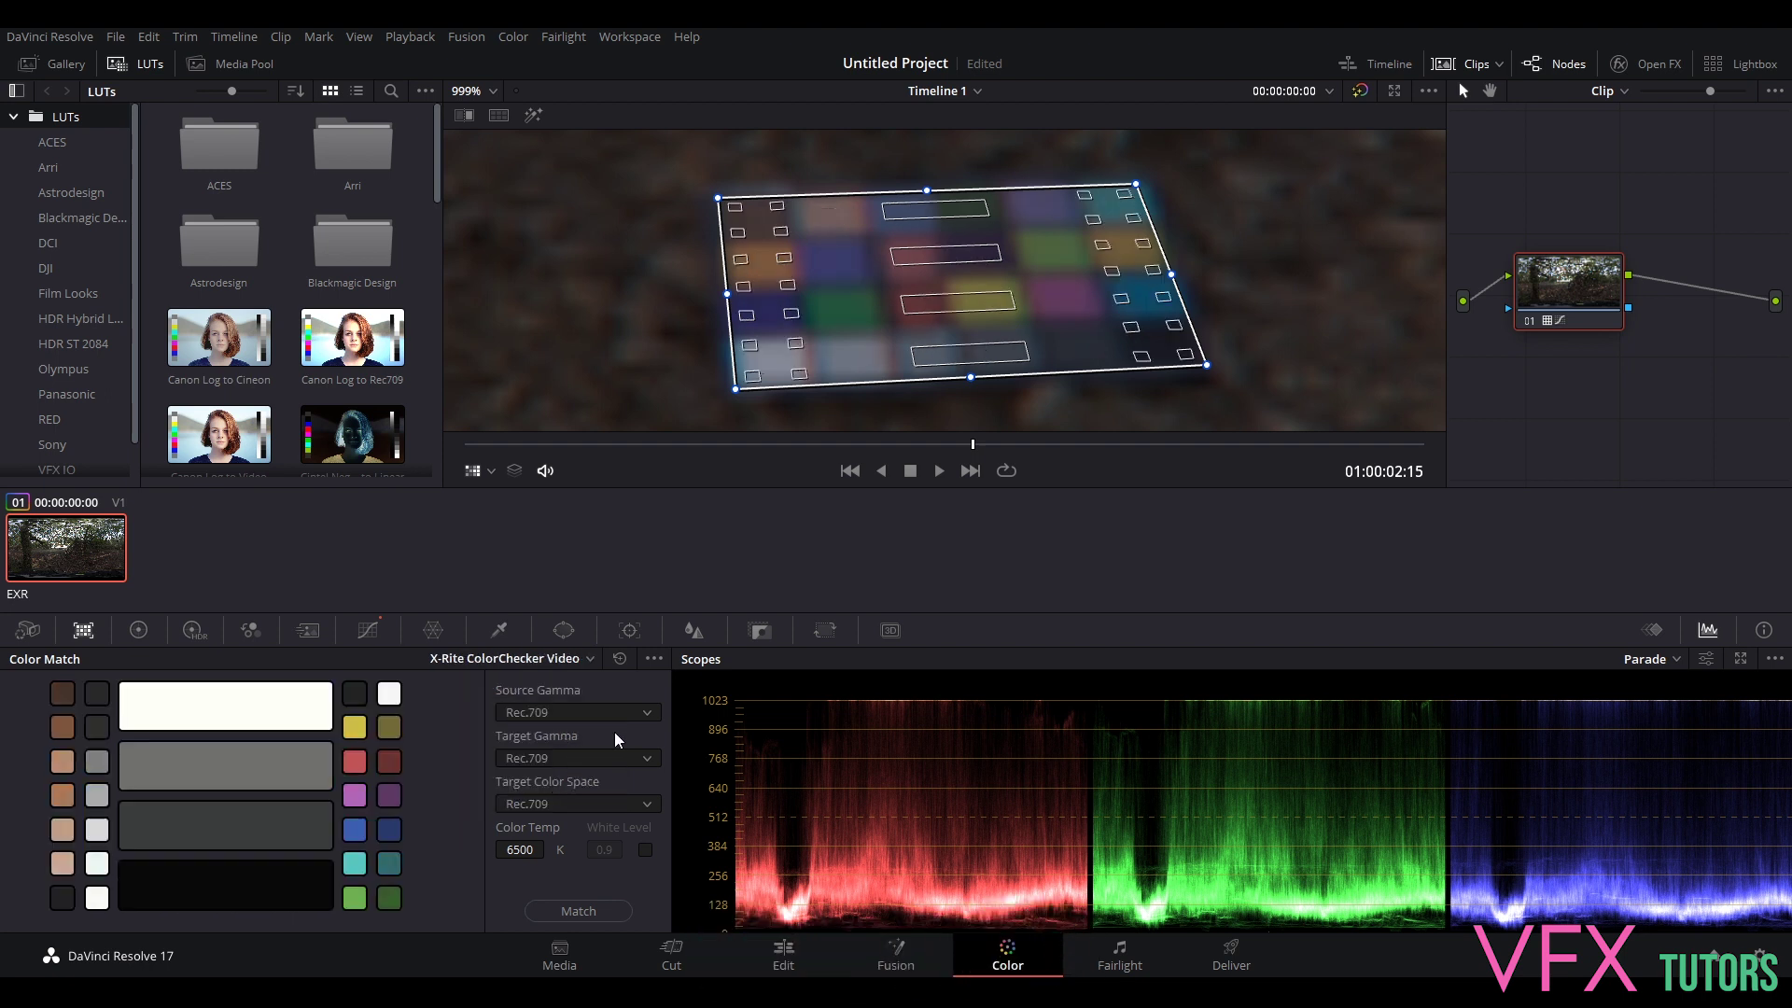
pyautogui.click(535, 655)
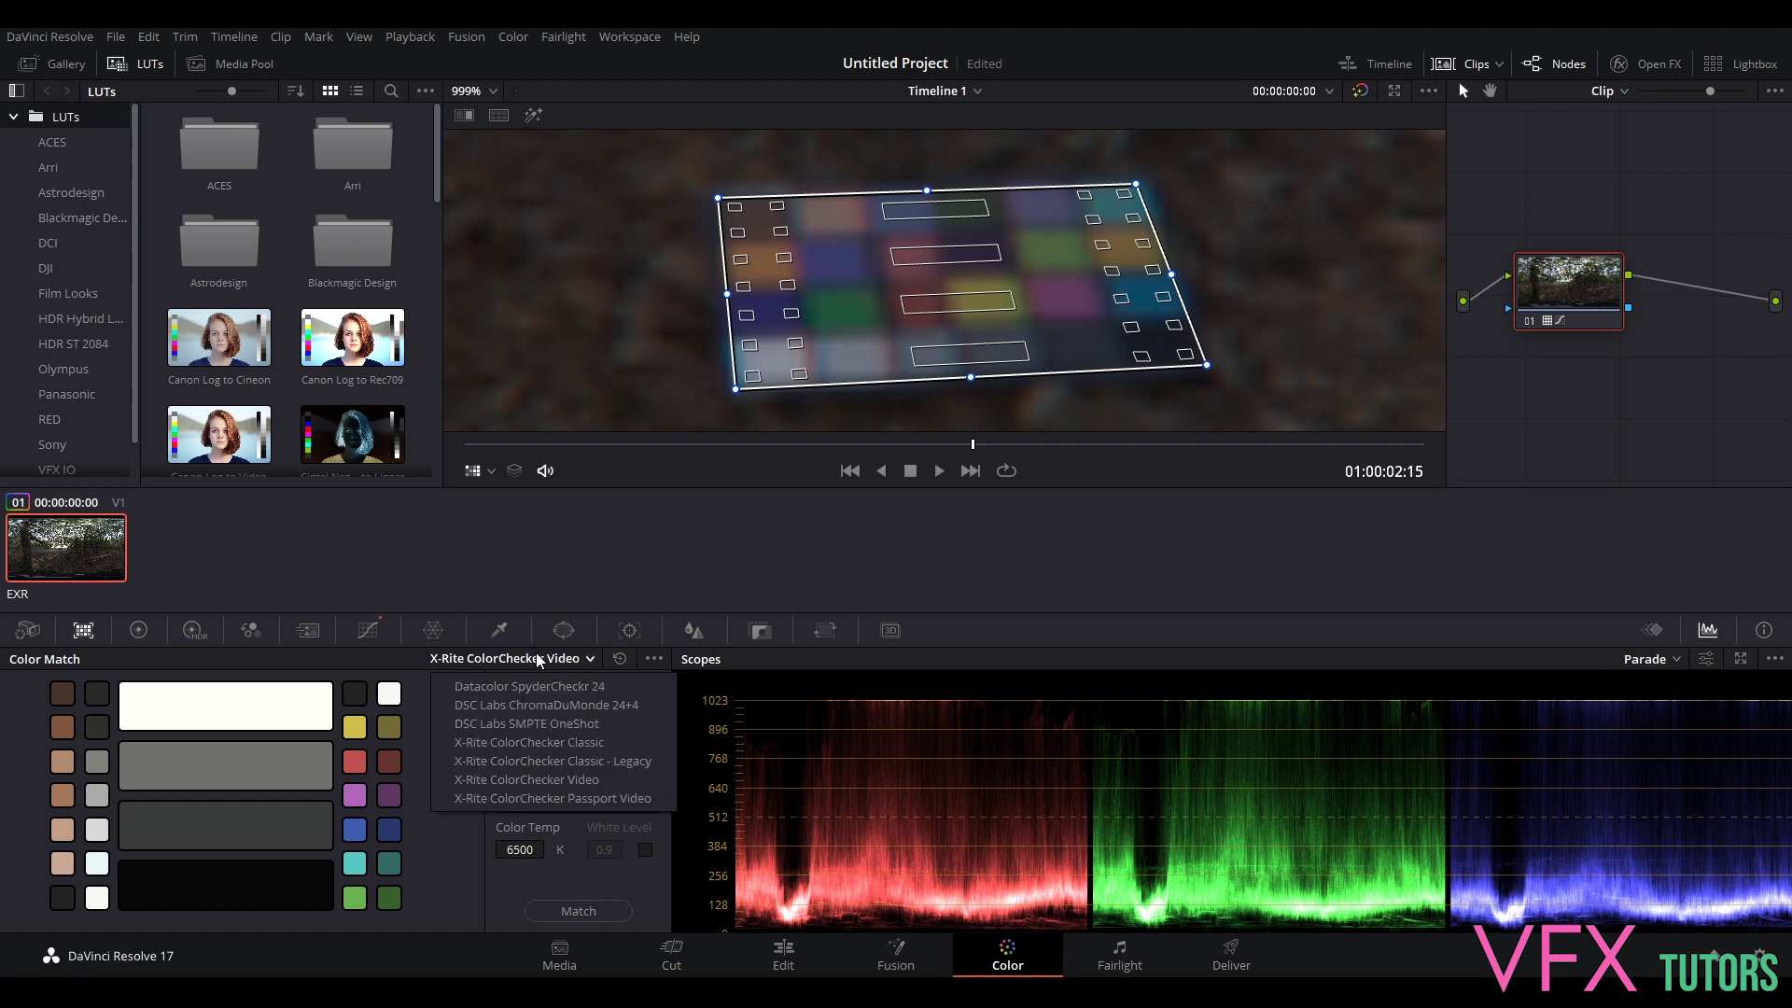
pyautogui.click(588, 743)
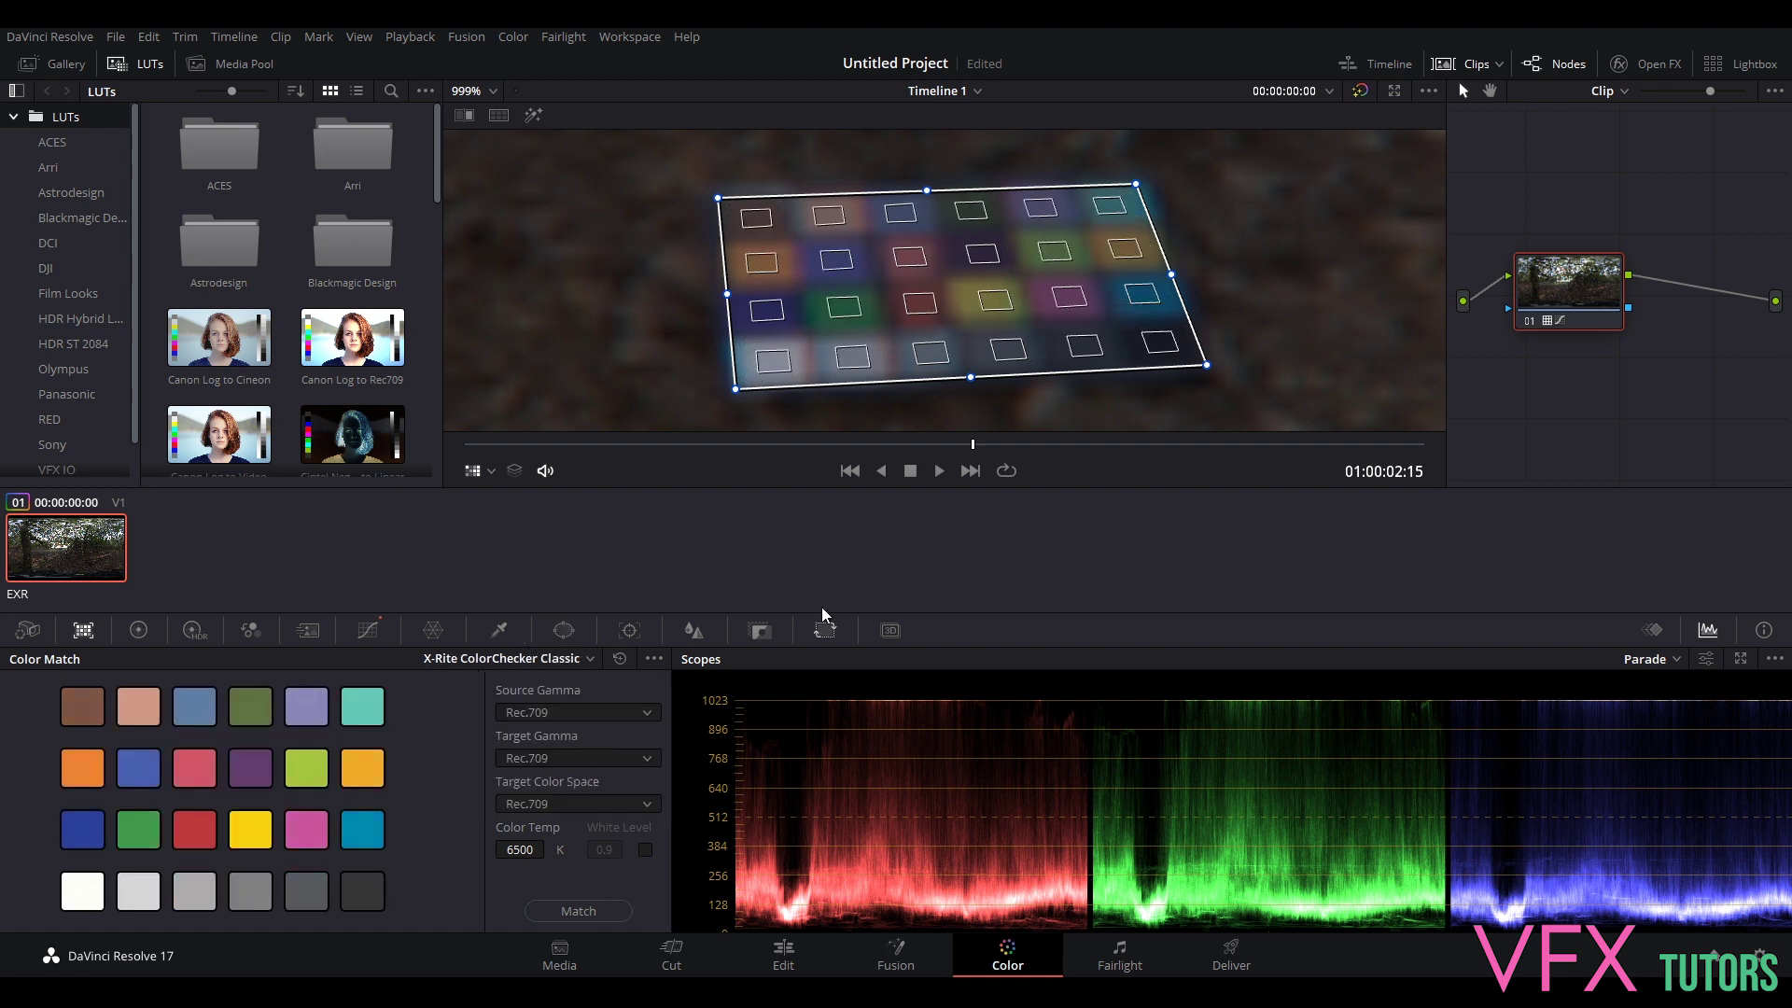
pyautogui.click(562, 659)
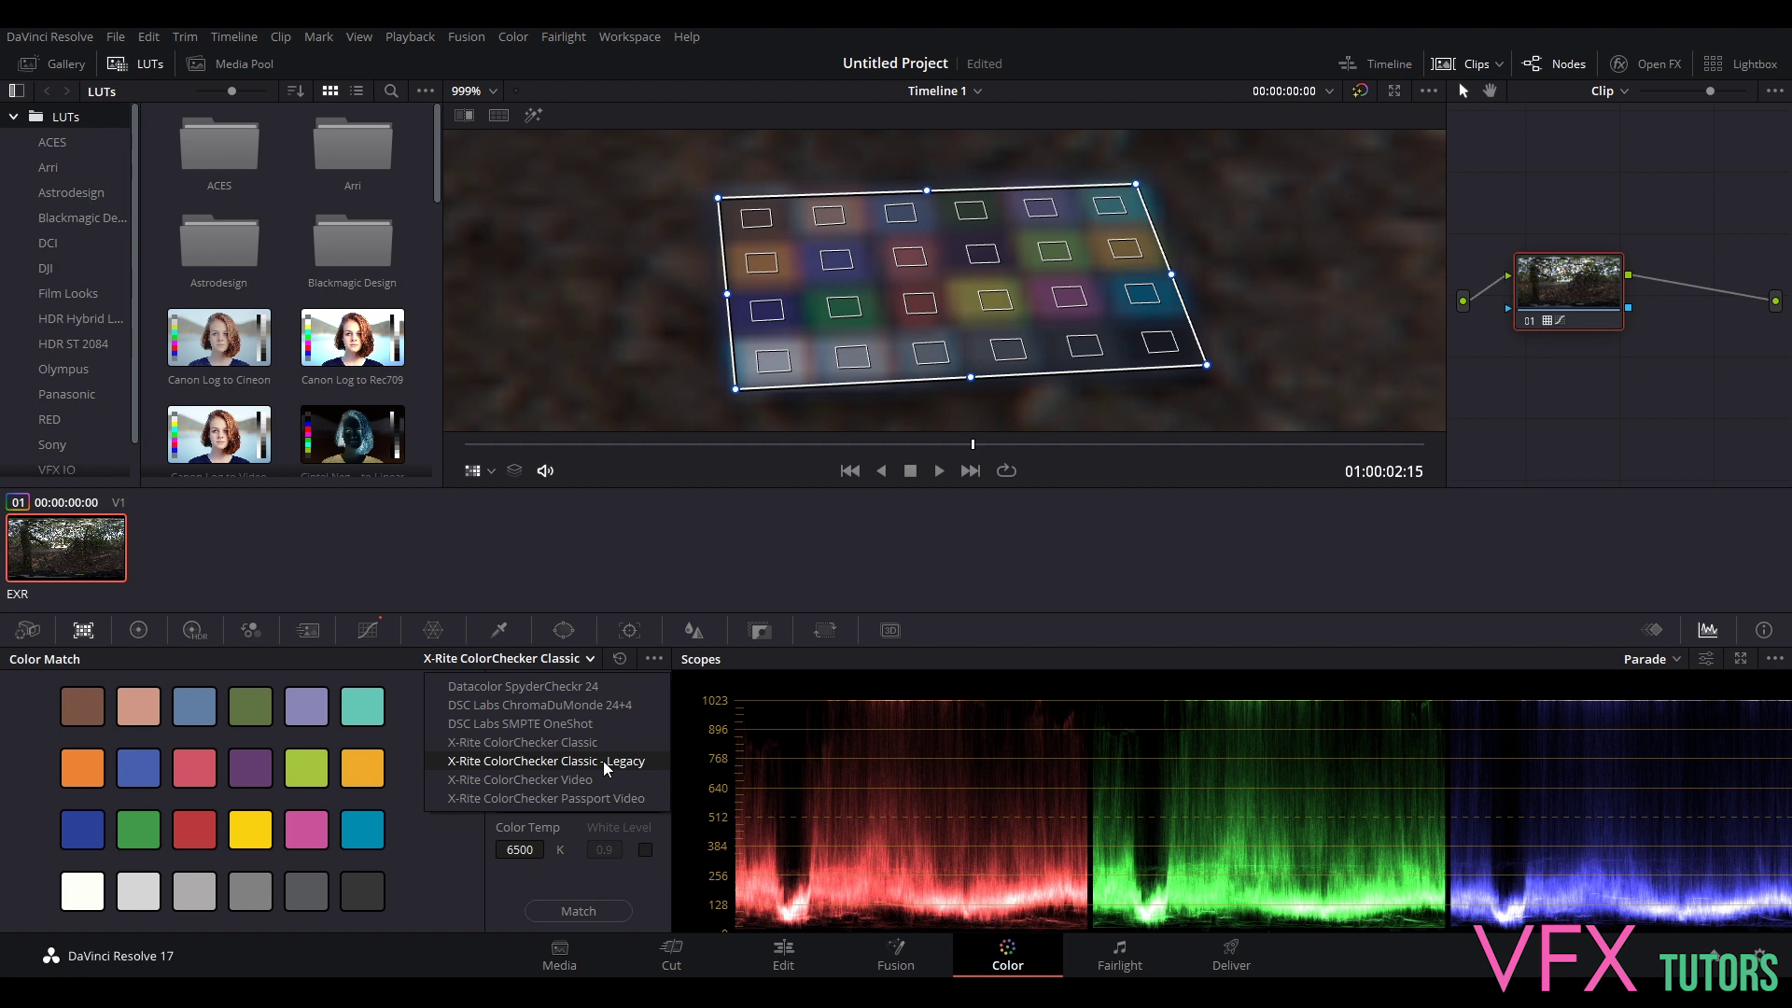
pyautogui.click(603, 759)
pyautogui.click(554, 658)
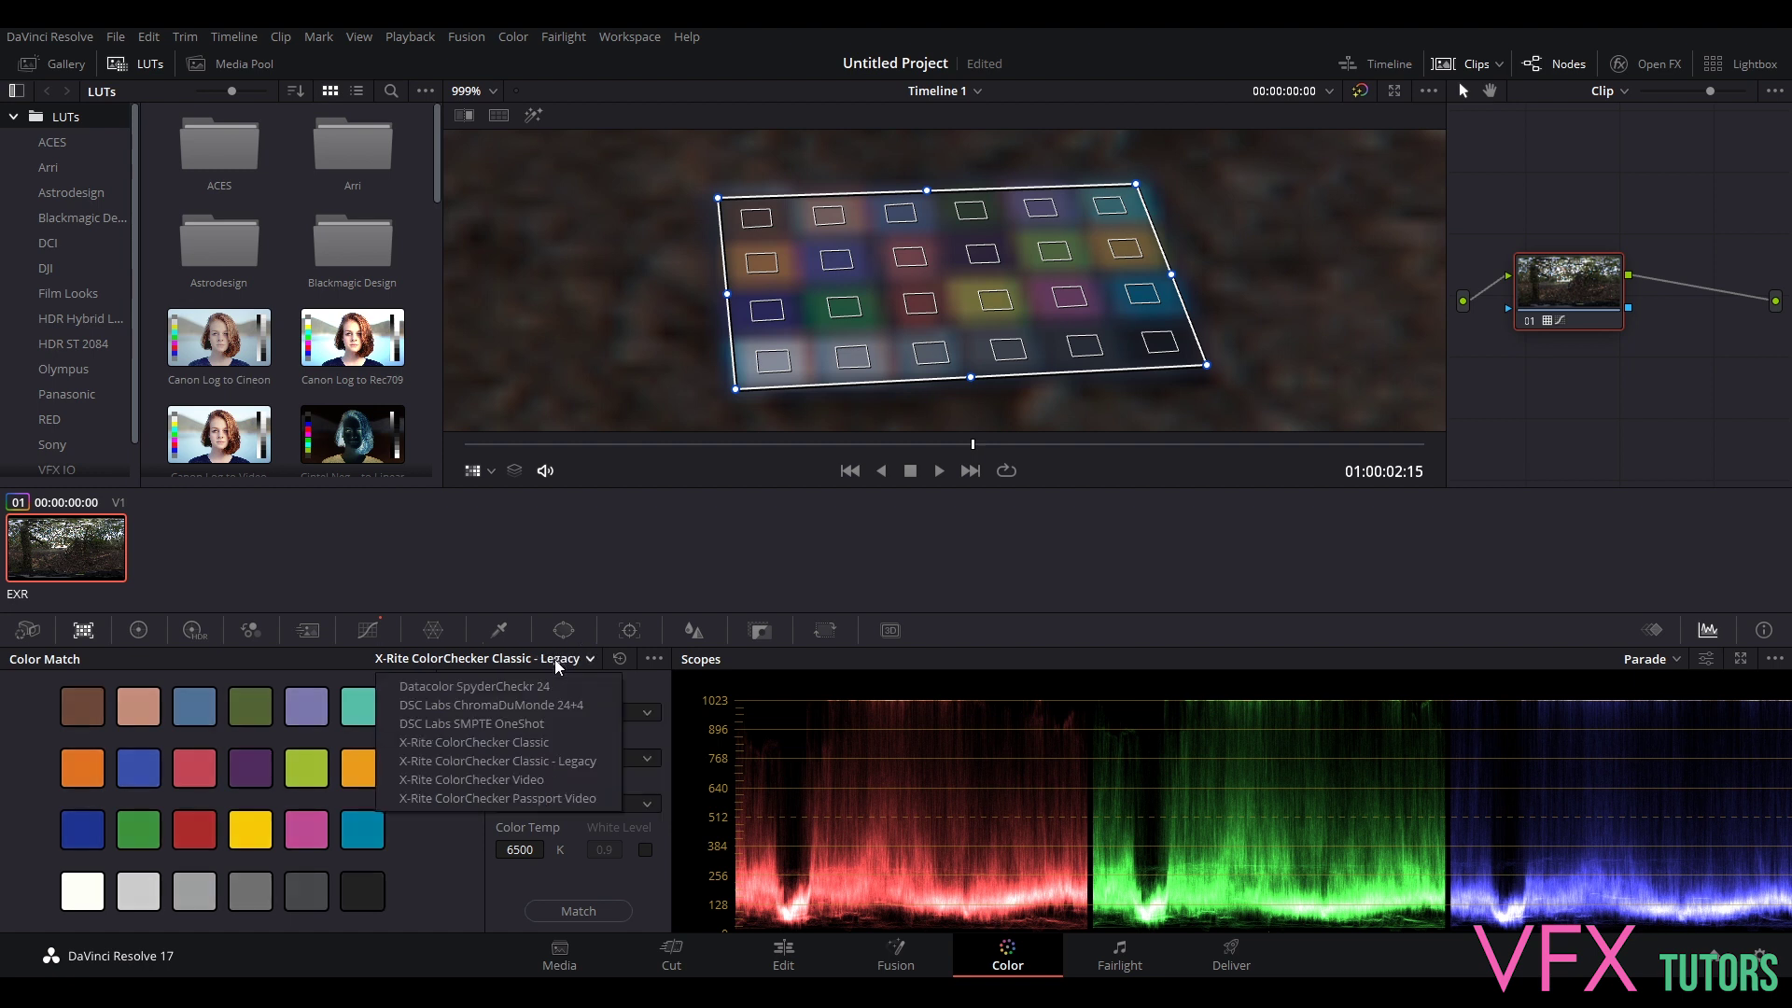
pyautogui.click(575, 762)
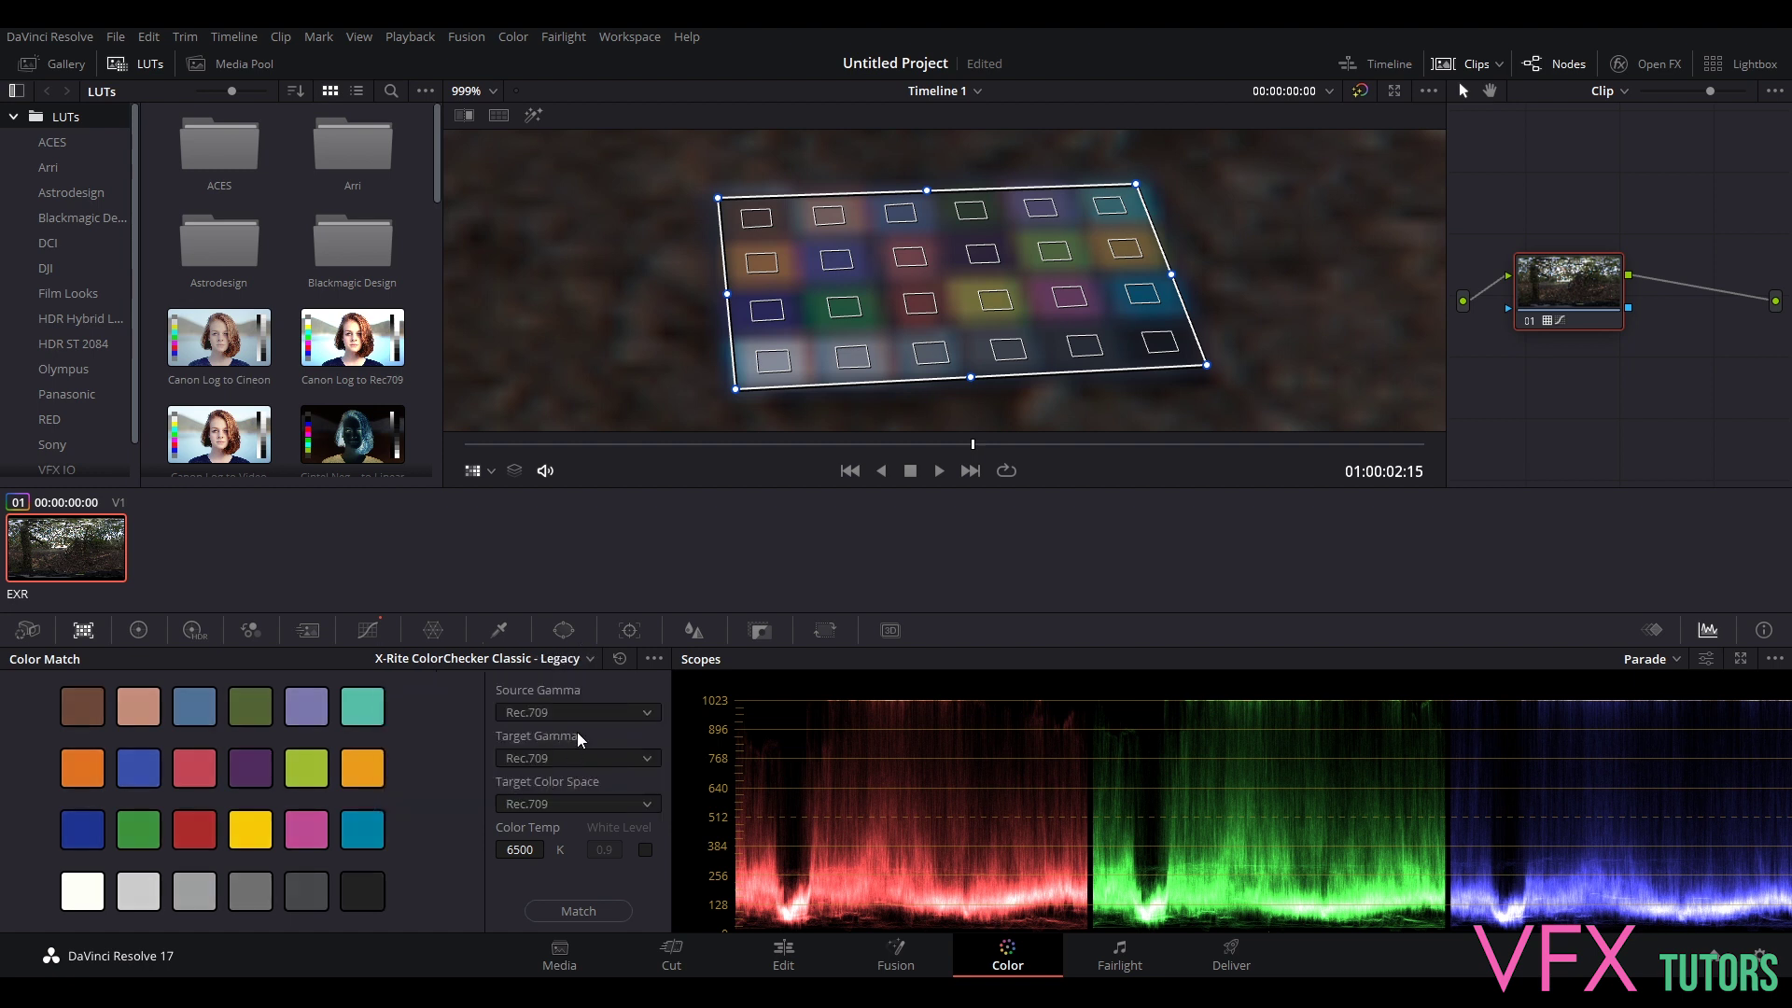
pyautogui.click(554, 659)
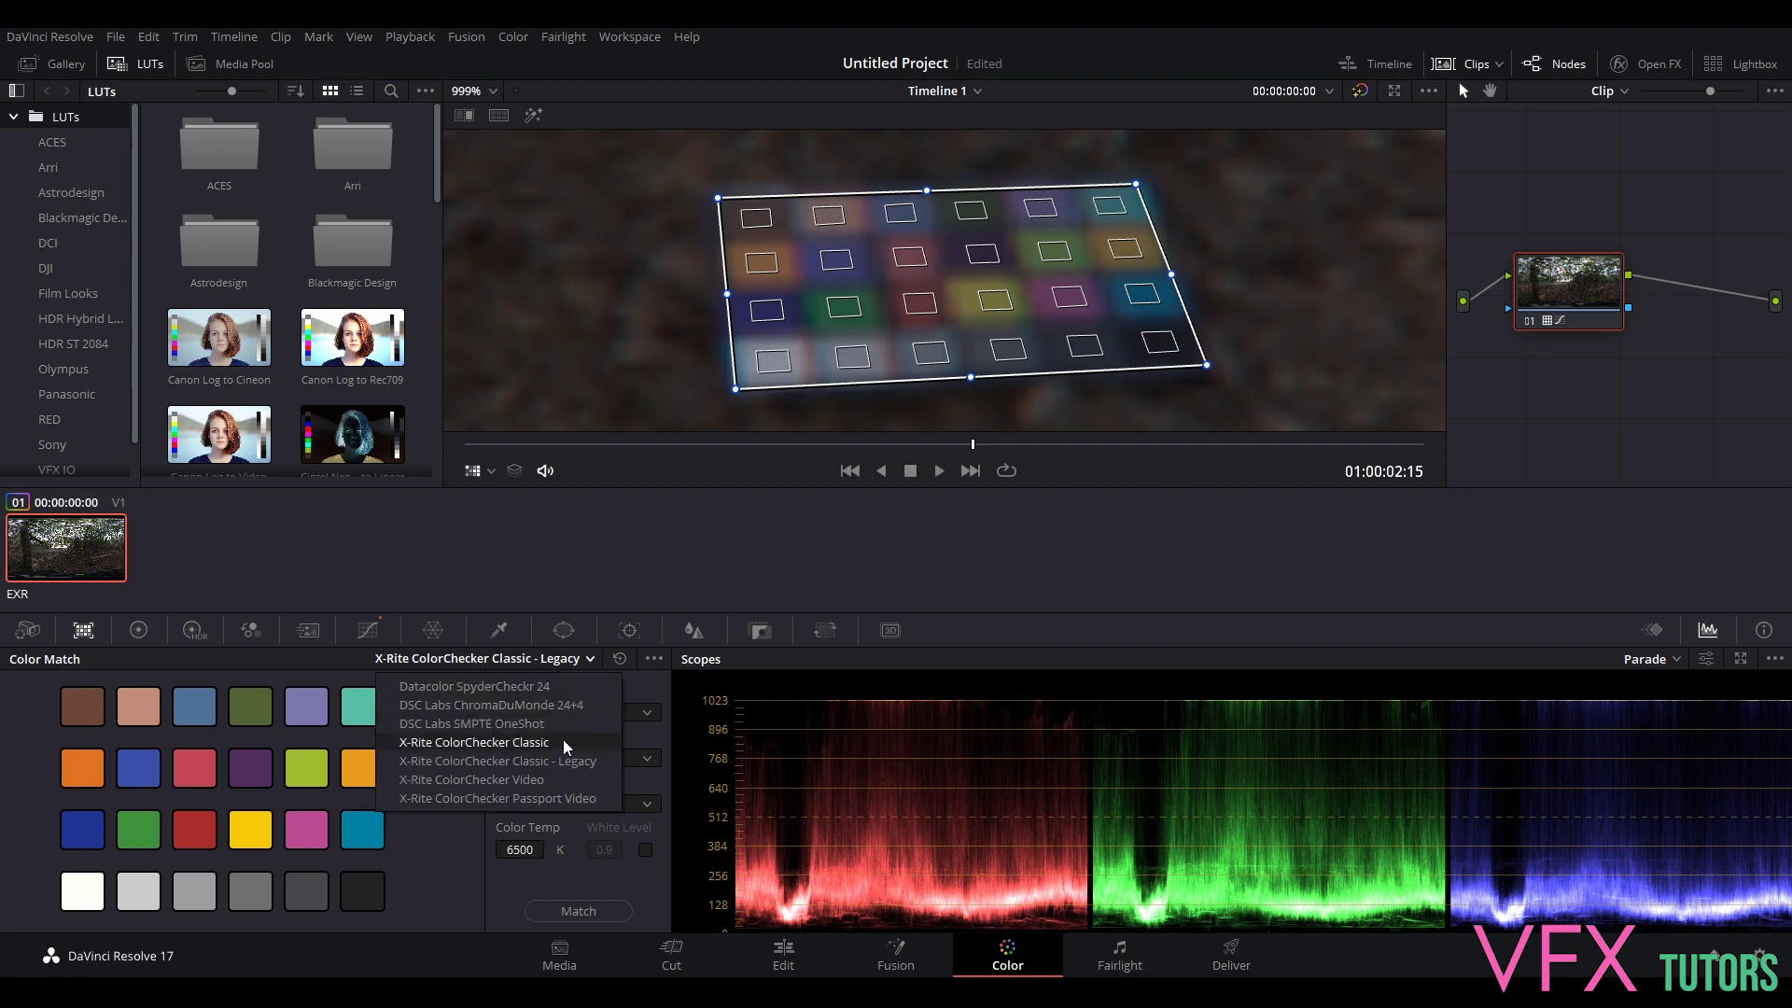
pyautogui.click(563, 741)
pyautogui.click(563, 711)
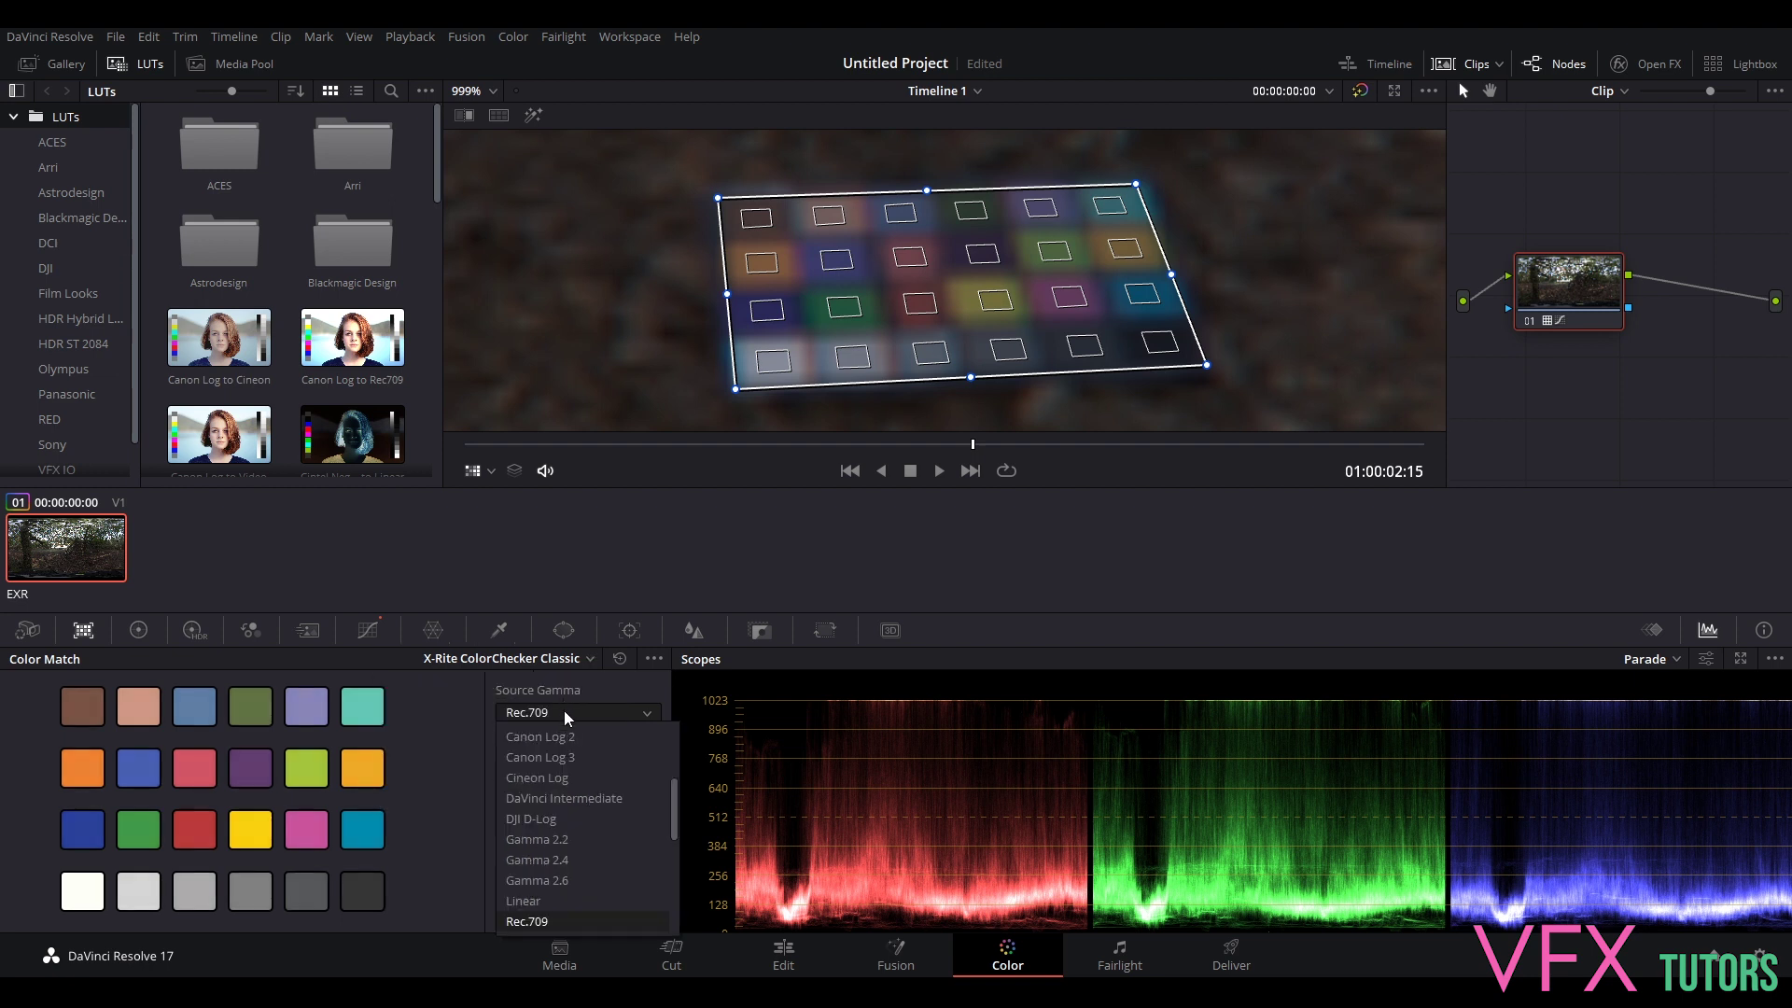
pyautogui.click(549, 659)
pyautogui.click(579, 761)
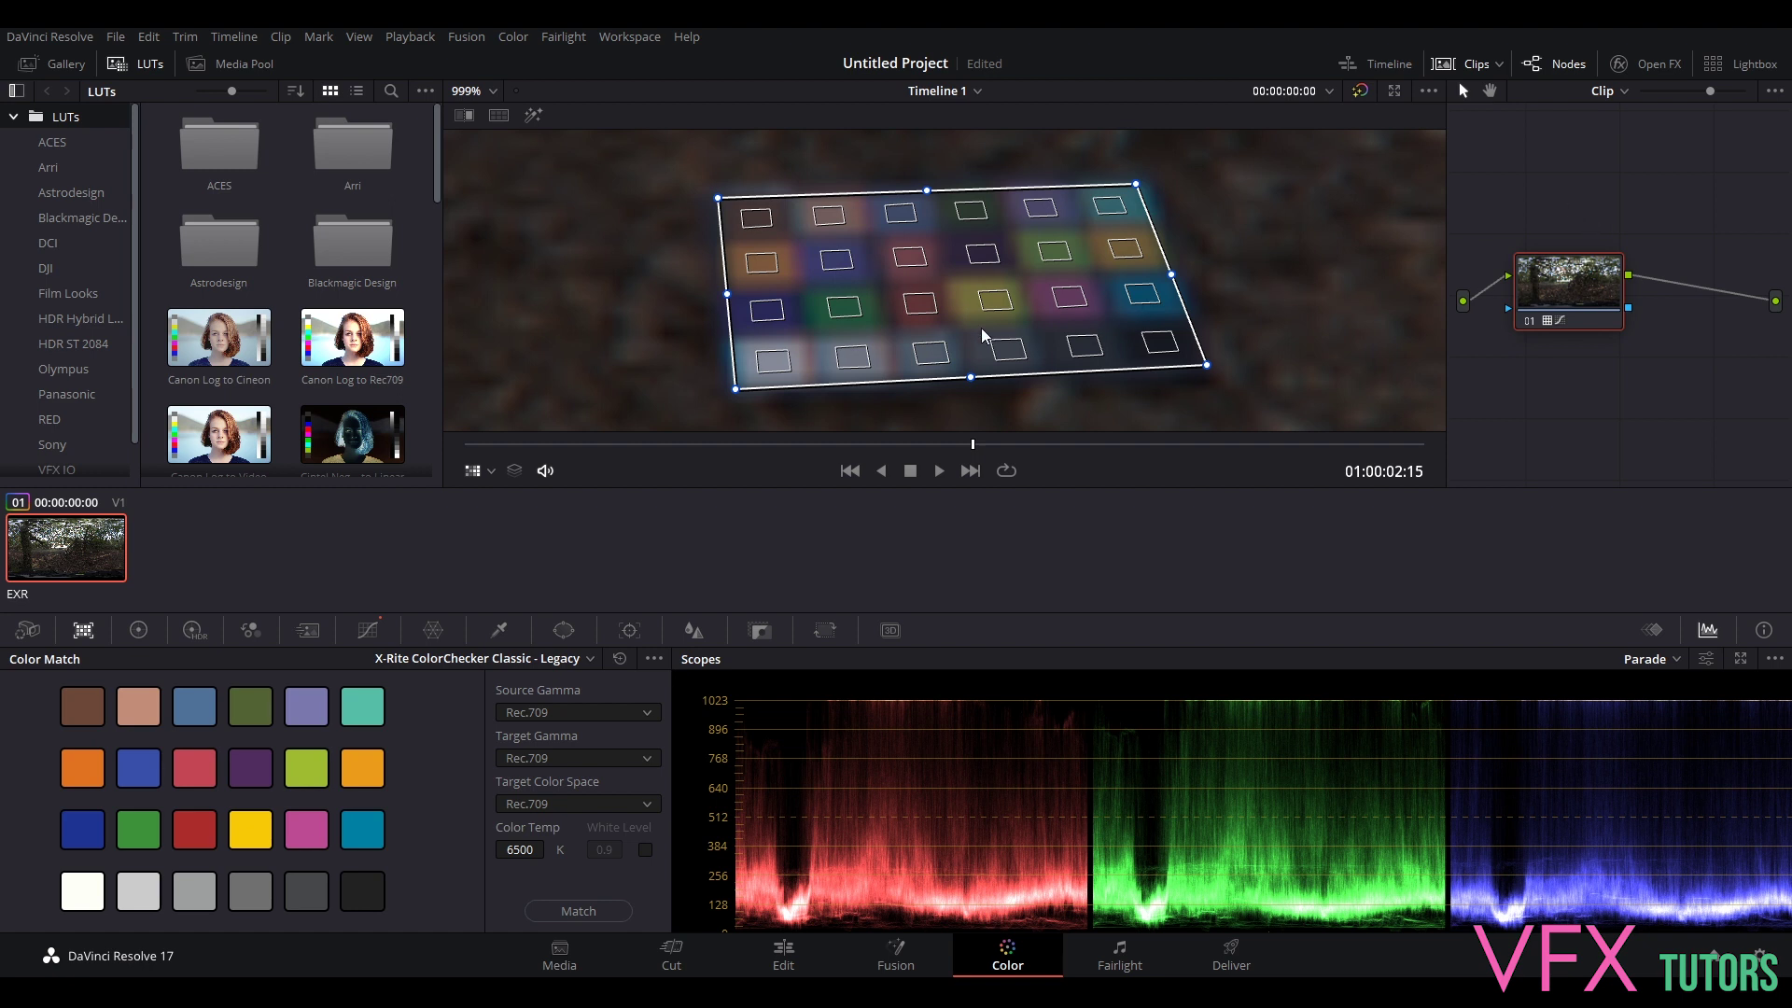
# - Remove the LUT from node 01 through its right-click LUT menu
pyautogui.rightClick(1611, 278)
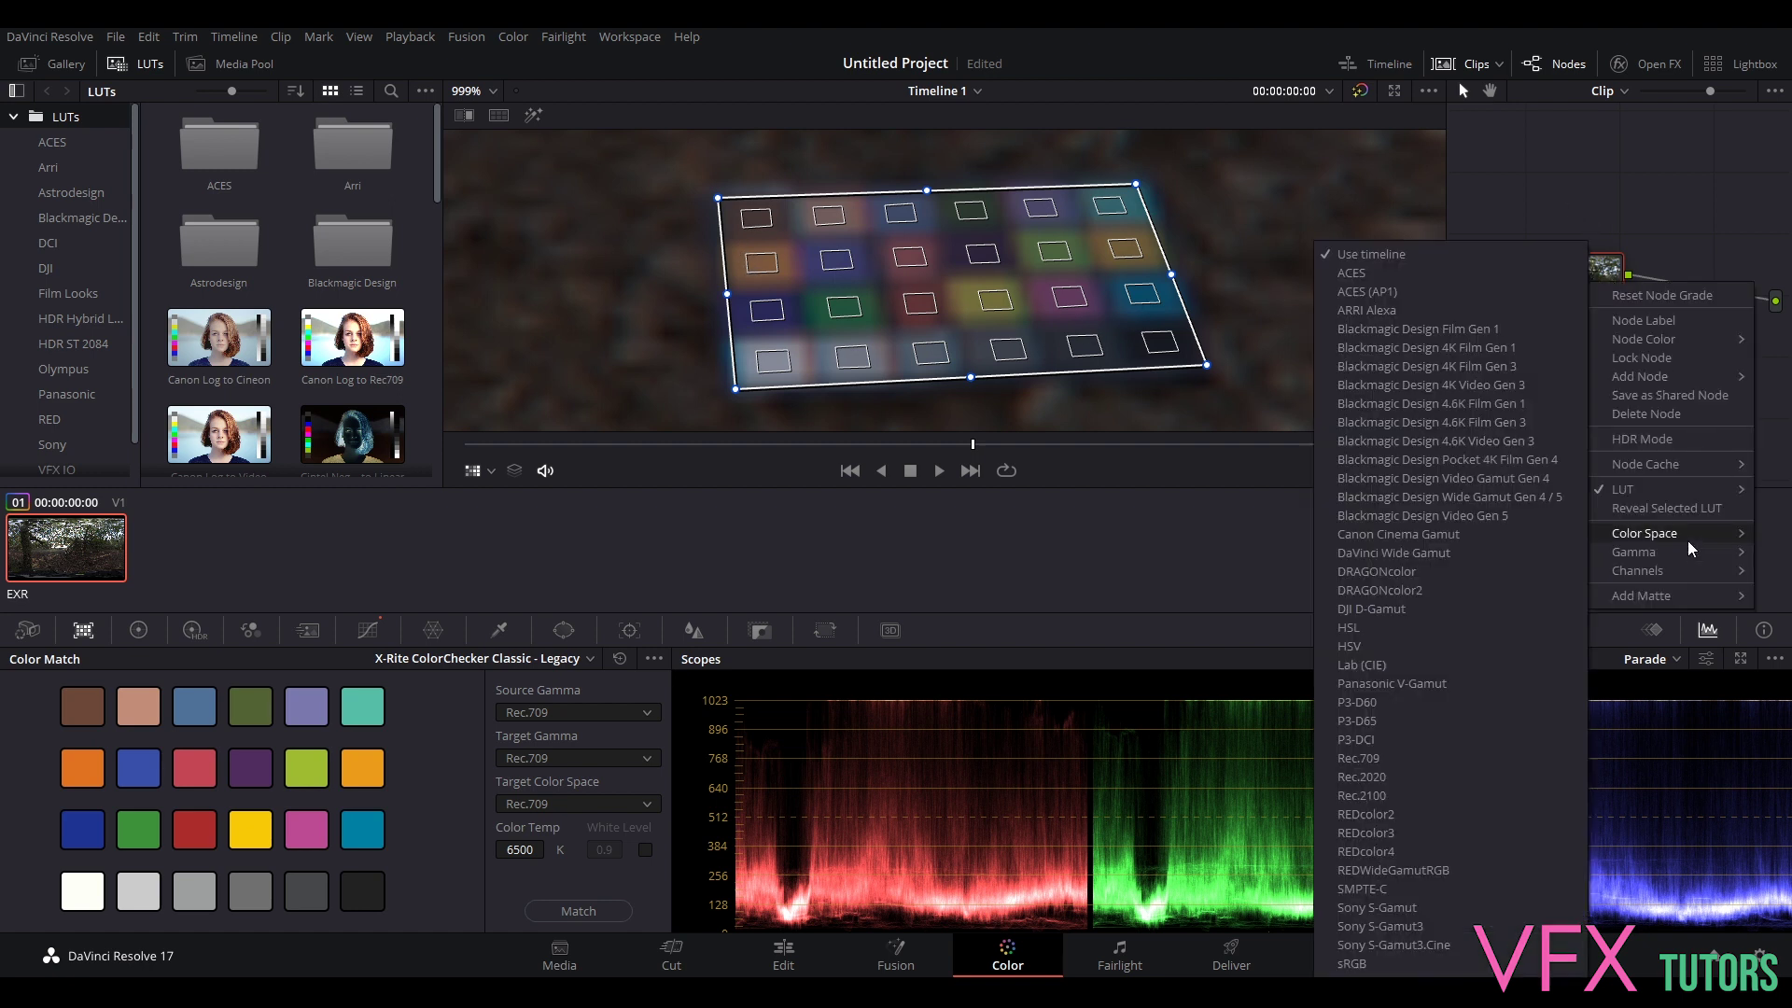
pyautogui.moveTo(1621, 495)
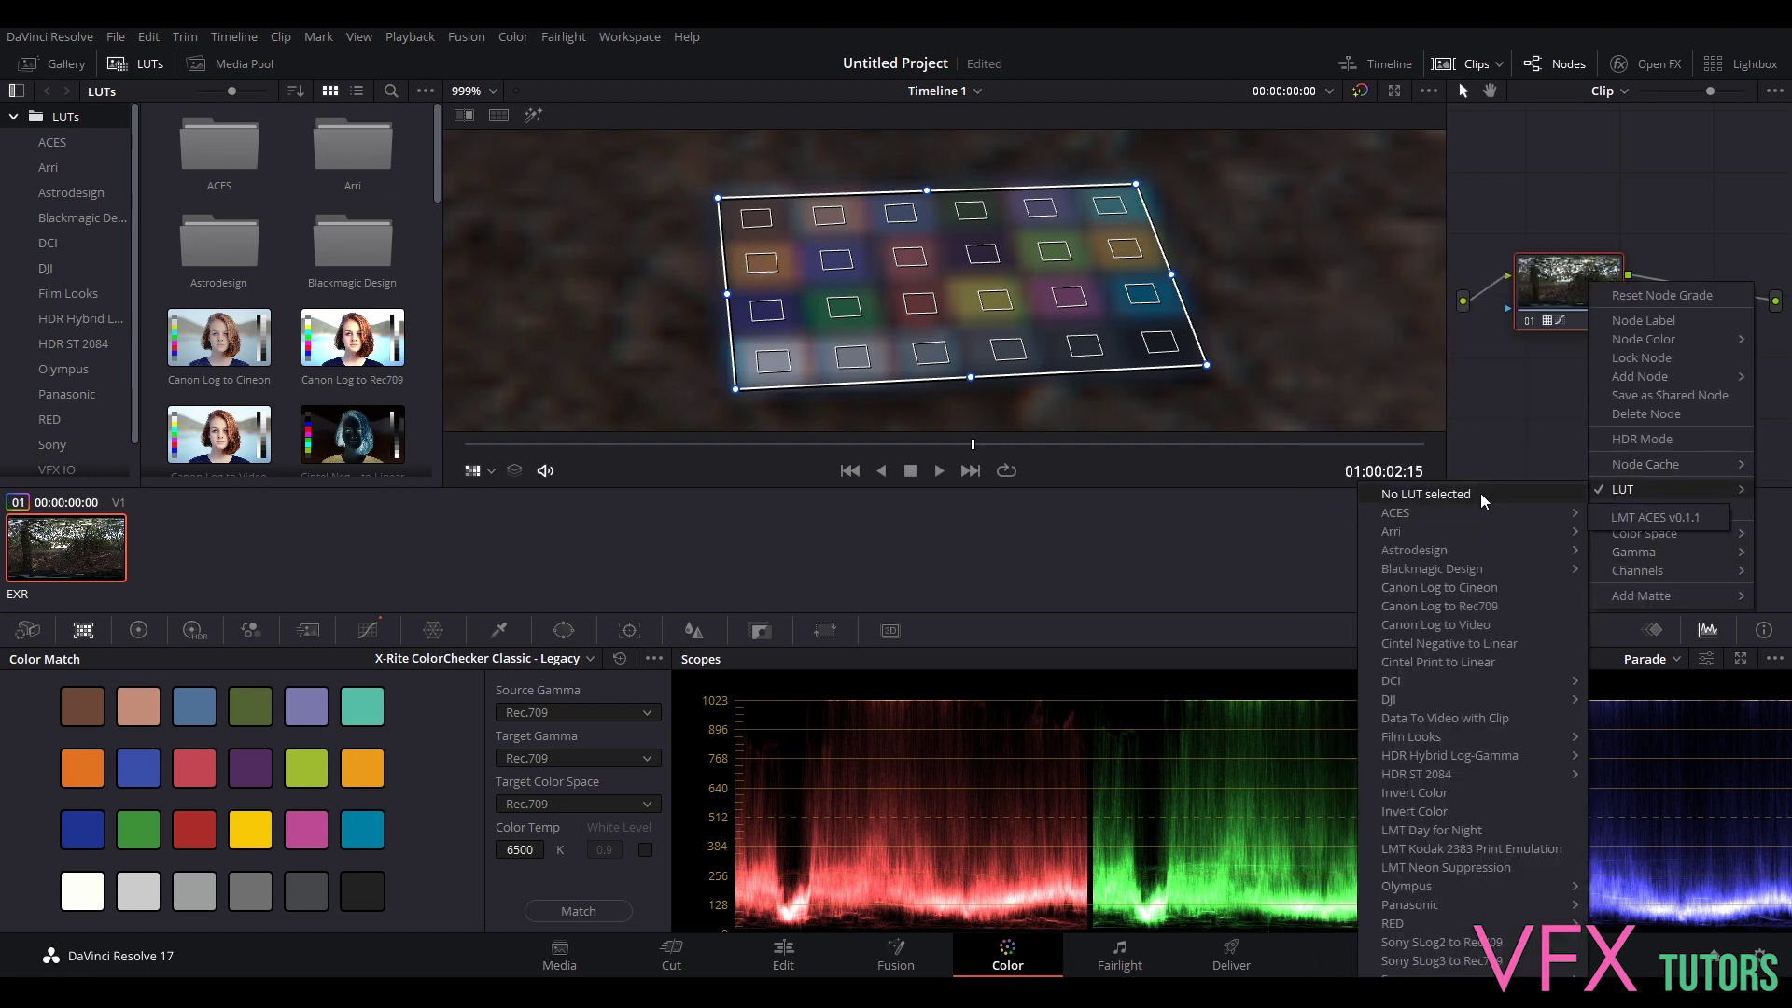
pyautogui.moveTo(1409, 976)
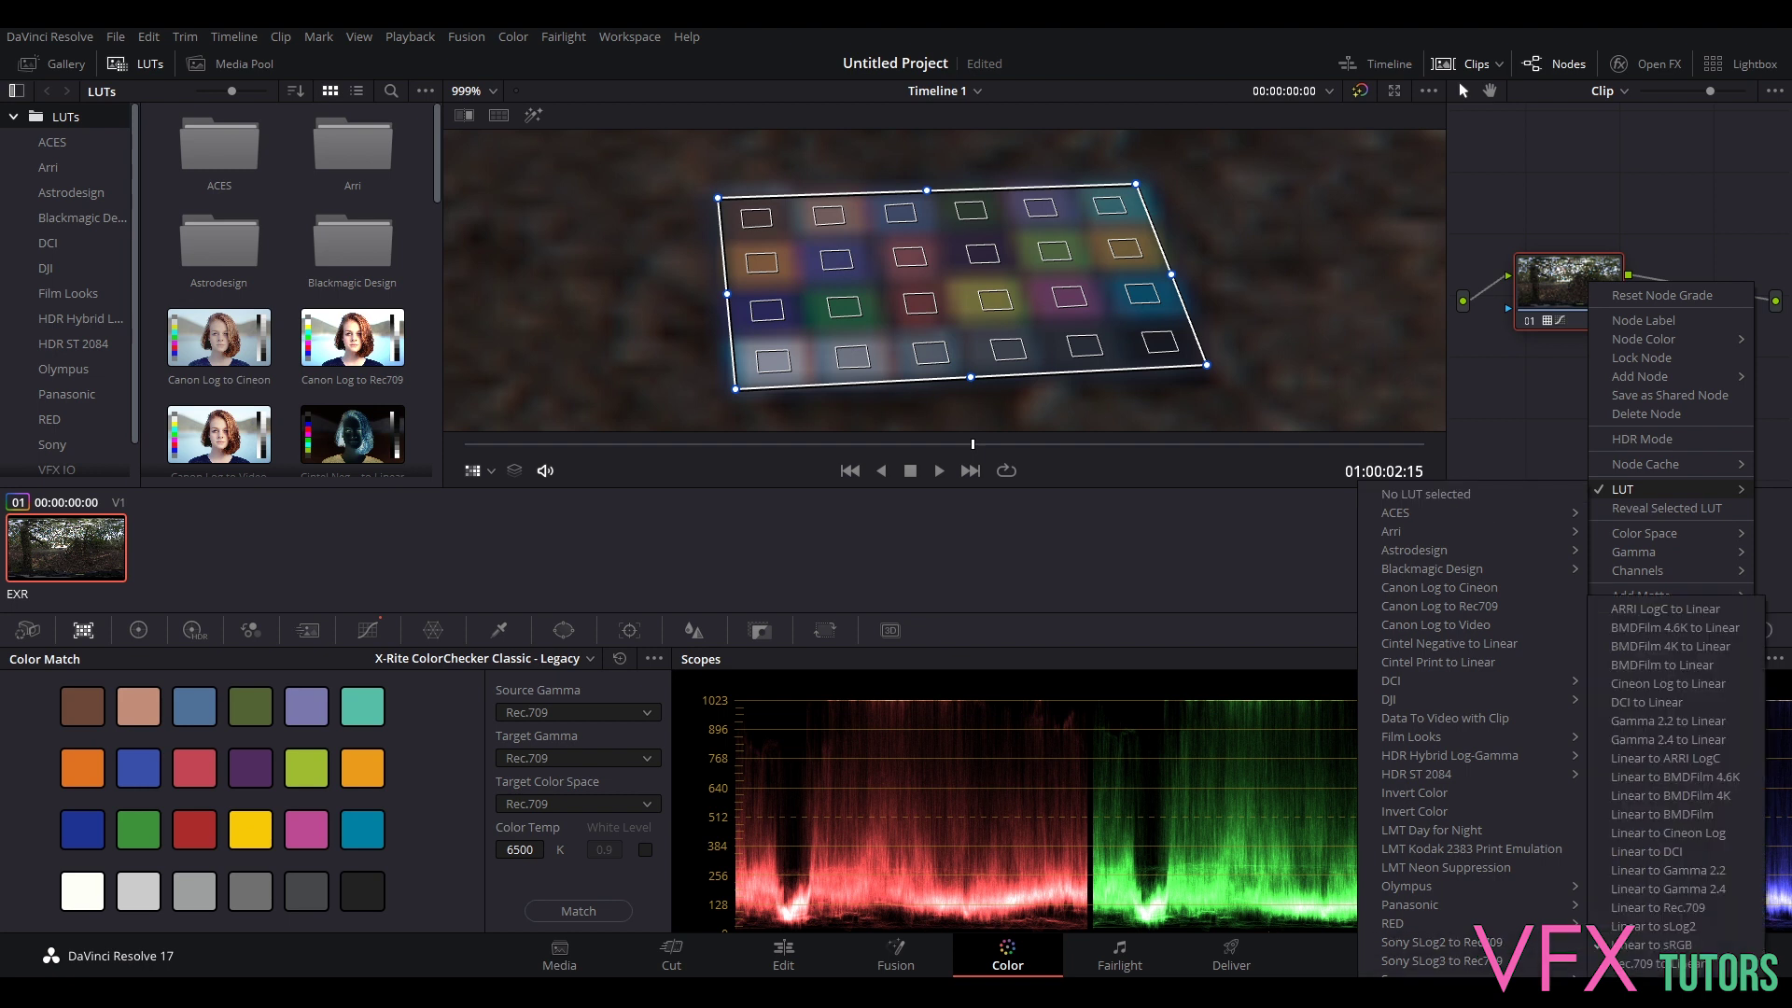
pyautogui.click(1526, 392)
pyautogui.rightClick(1577, 289)
pyautogui.moveTo(1639, 500)
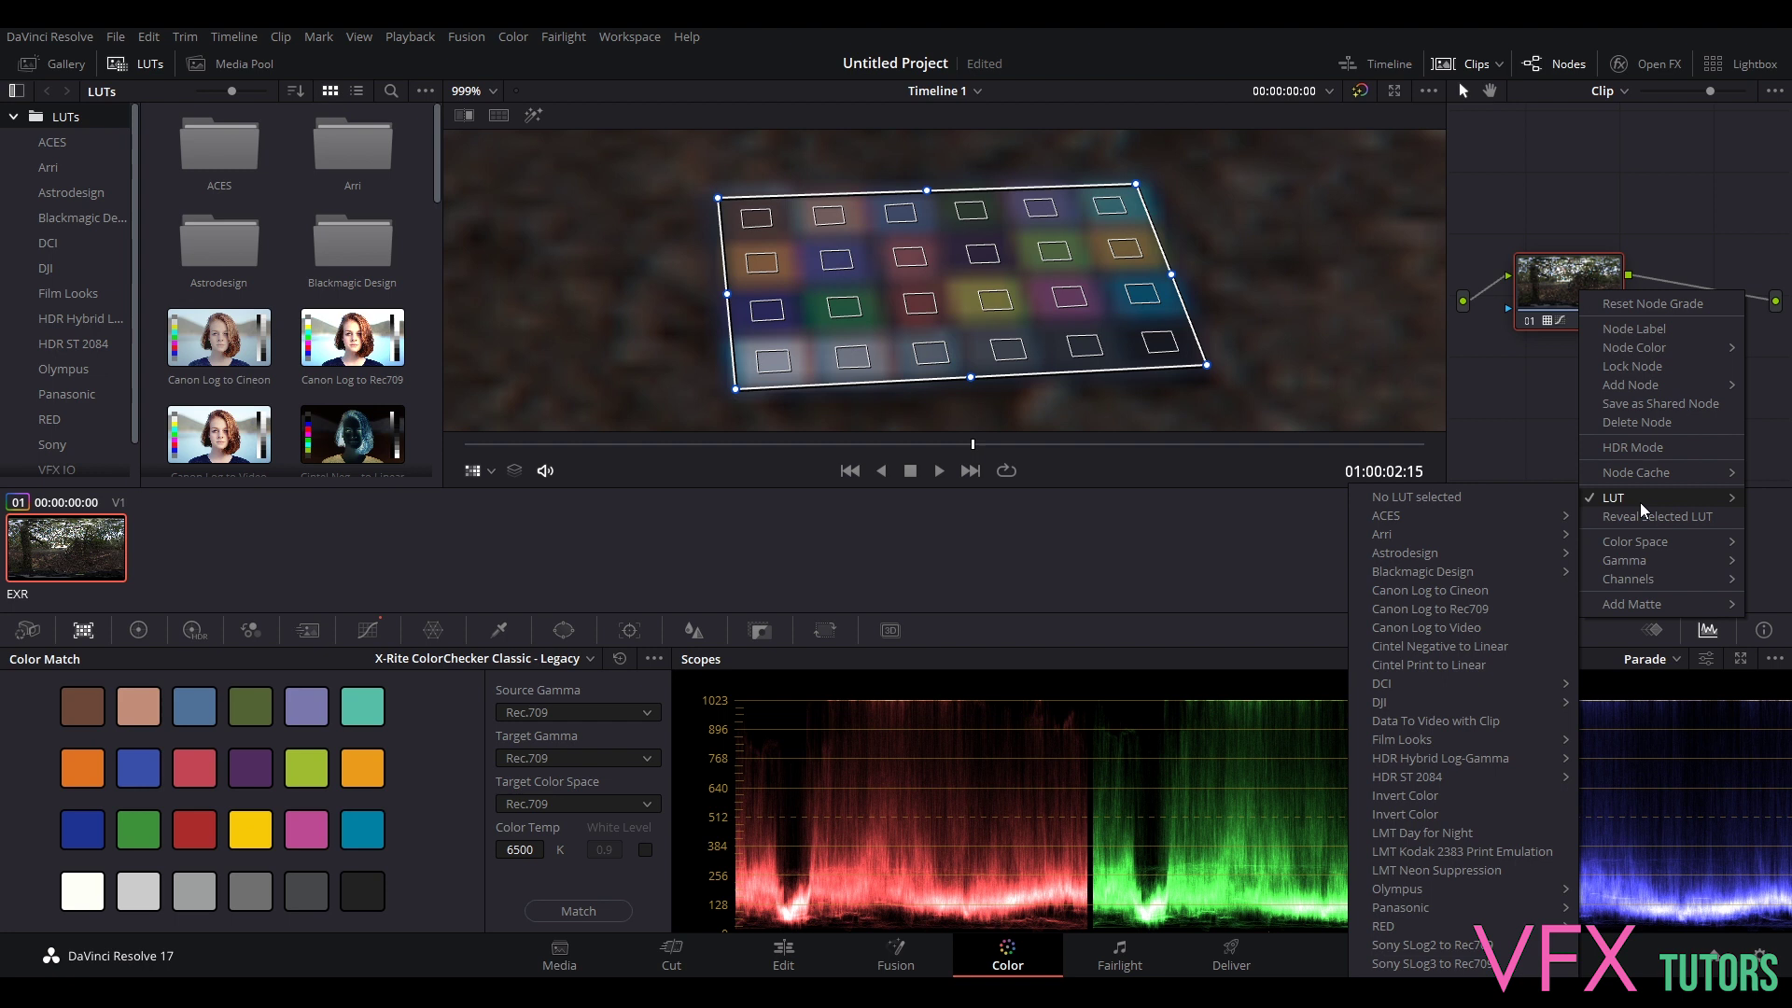
pyautogui.click(1476, 496)
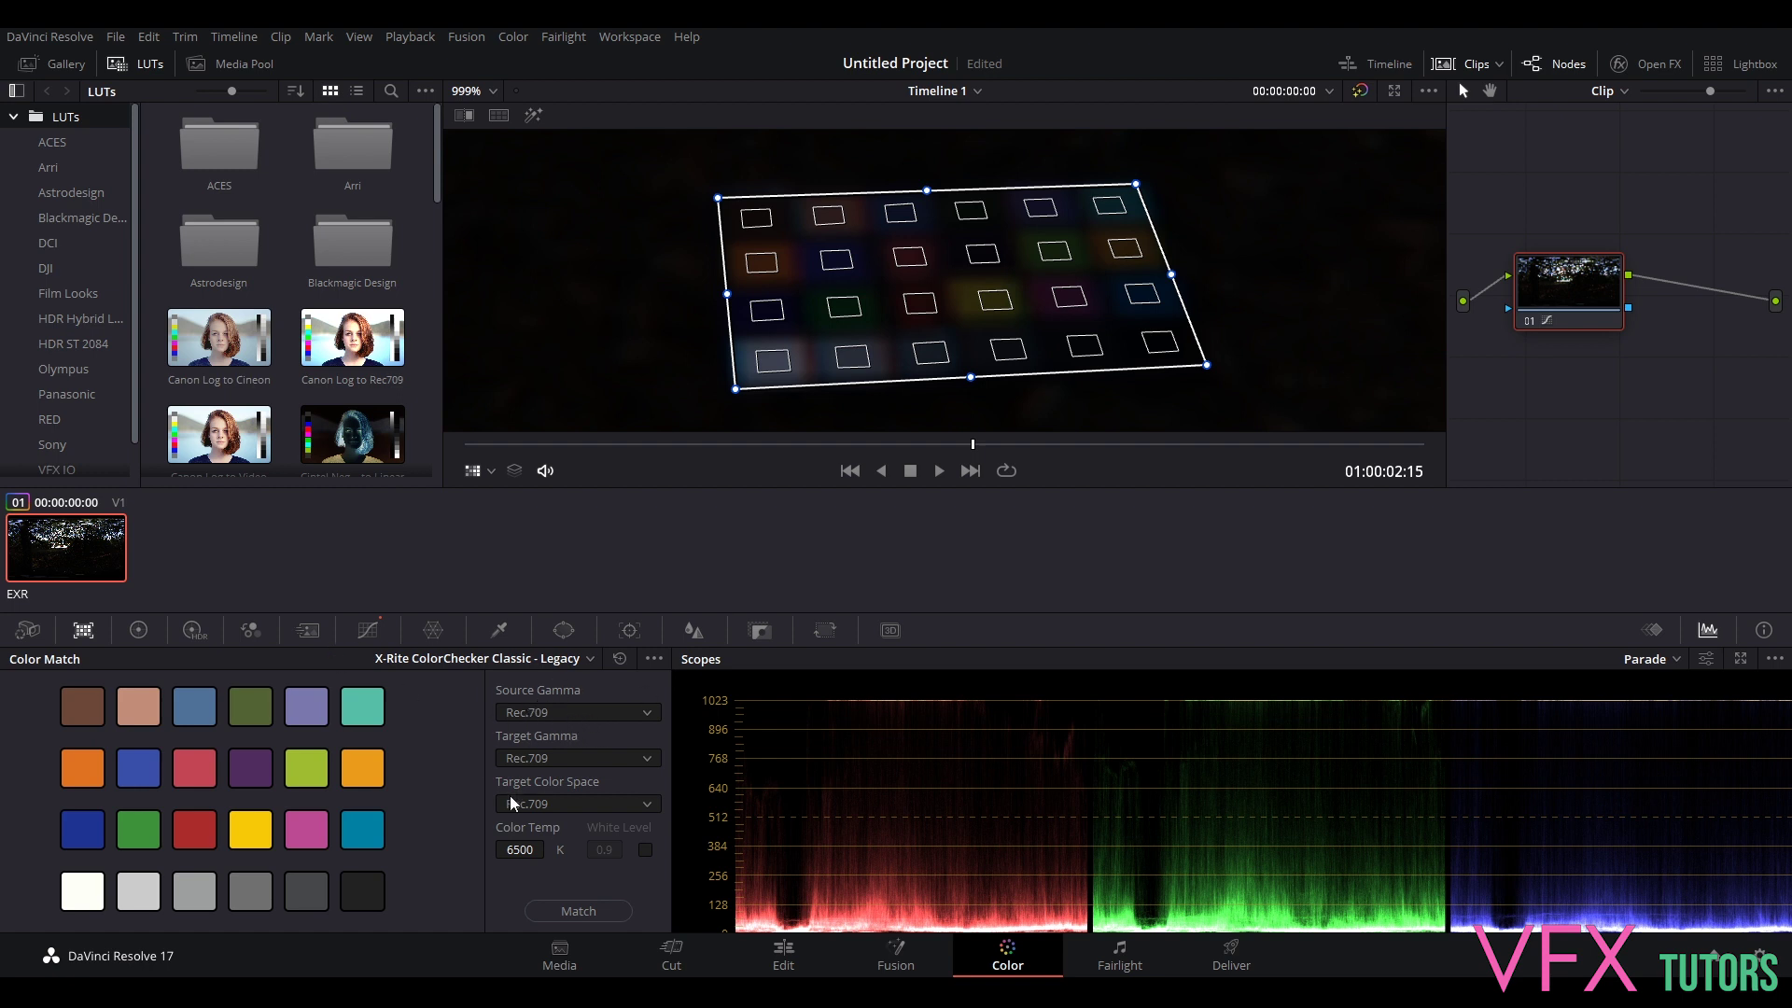
# - Choose Linear for Source Gamma and Target Gamma, and ACES for Target Color Space
pyautogui.click(591, 713)
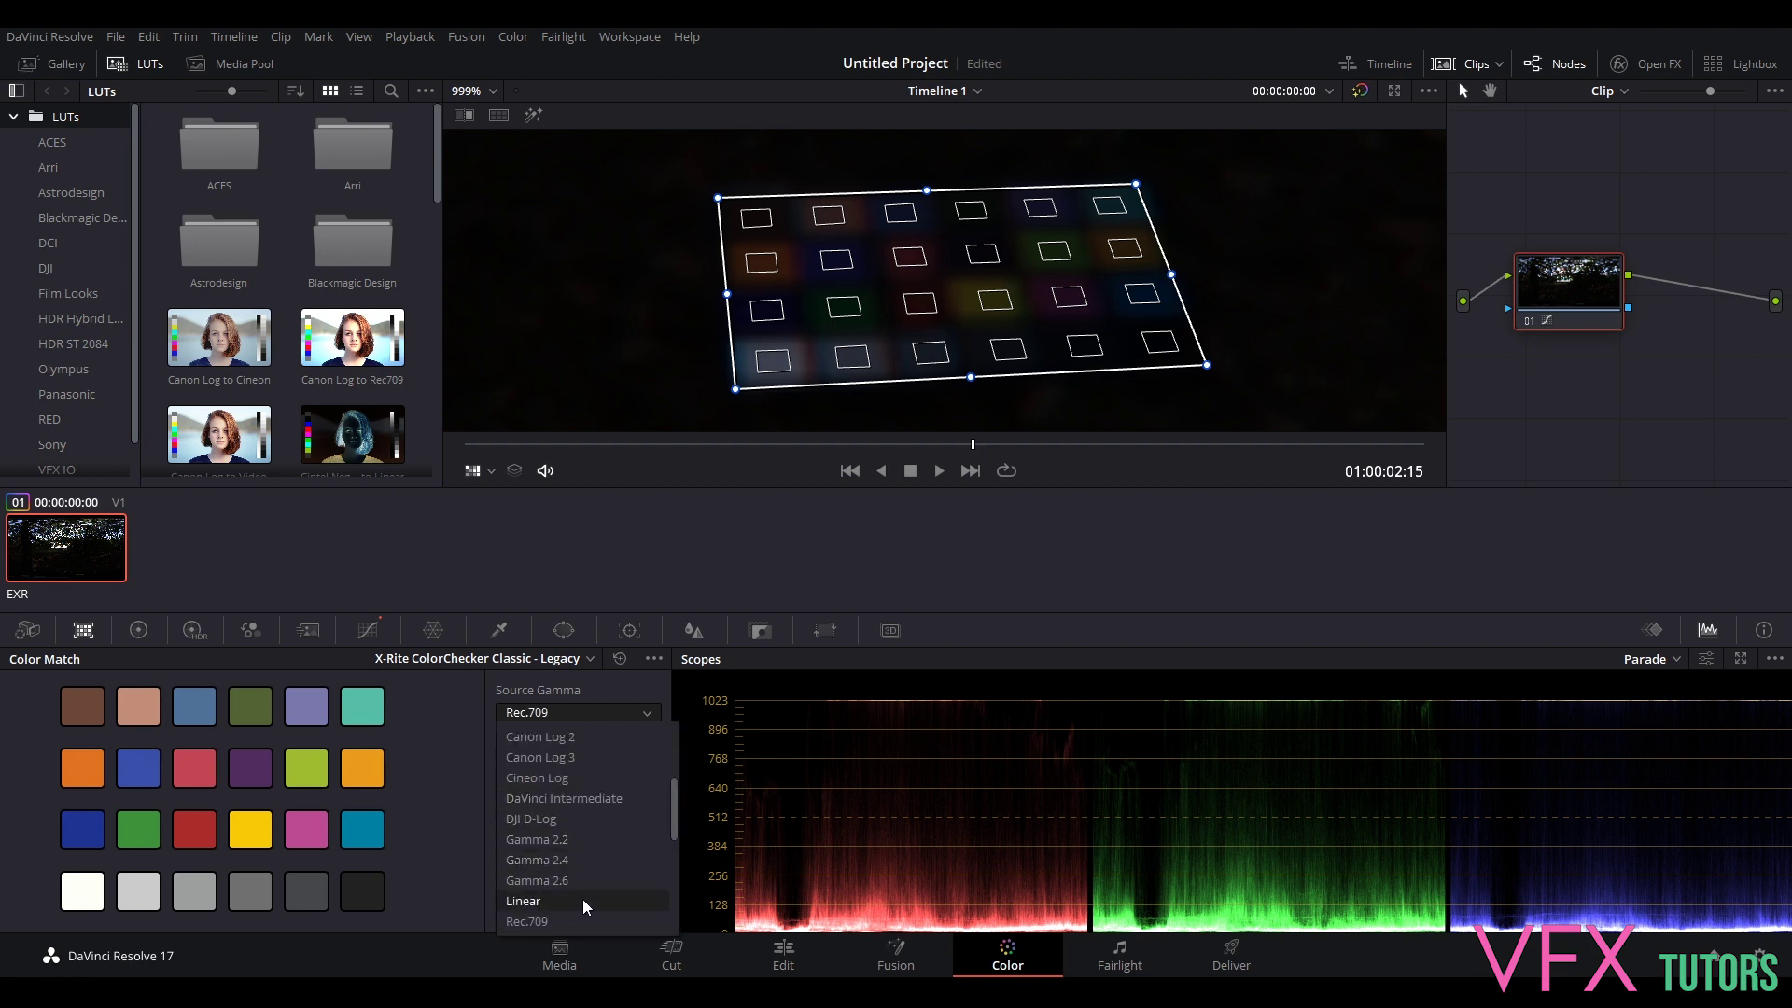
pyautogui.click(582, 900)
pyautogui.click(610, 754)
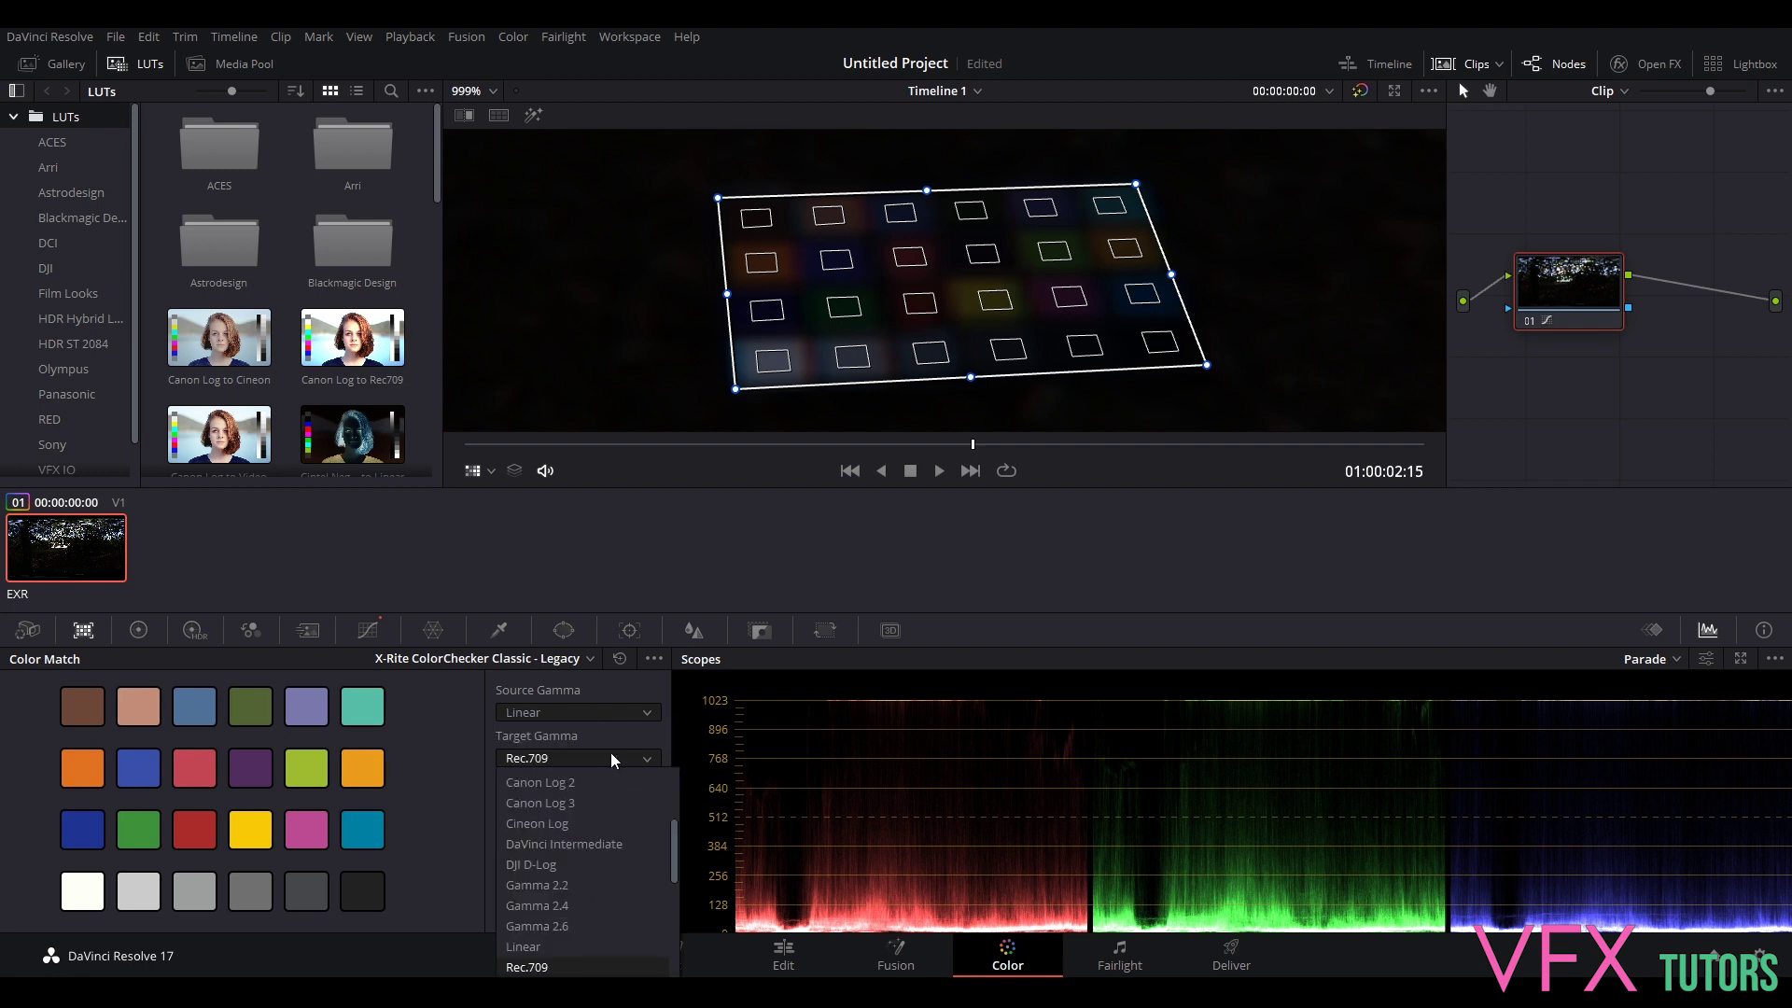
pyautogui.click(568, 947)
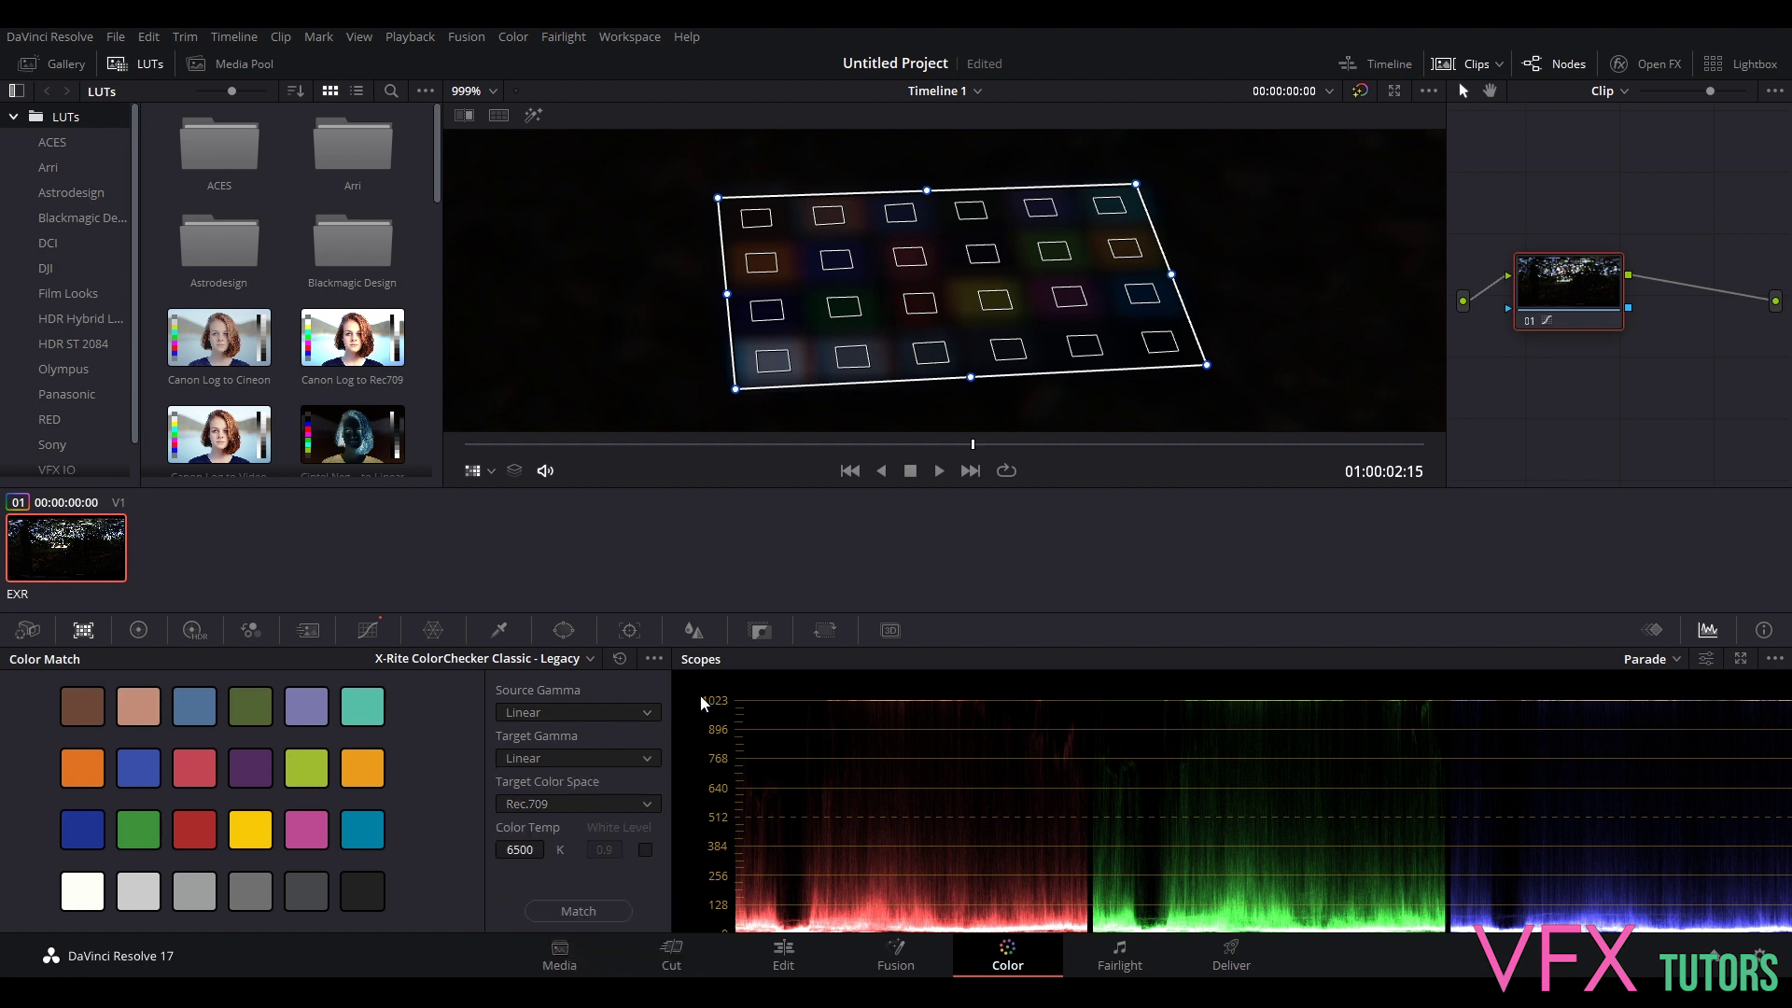
pyautogui.click(573, 804)
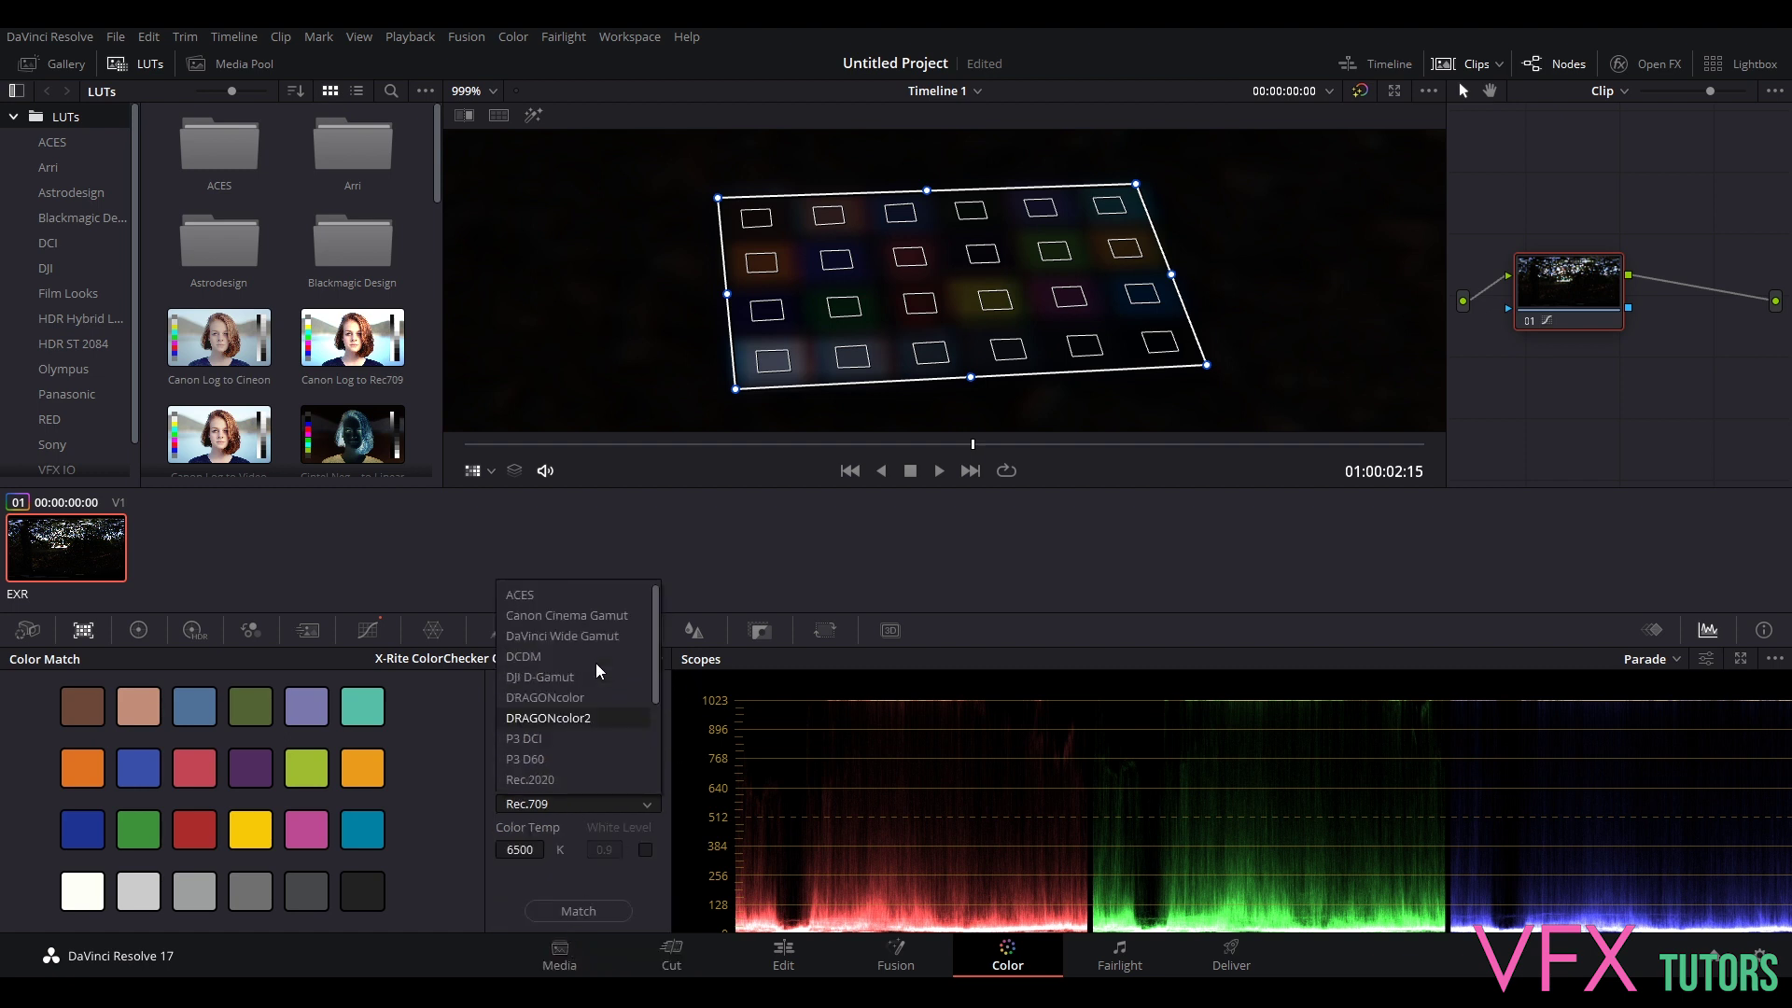
pyautogui.click(550, 597)
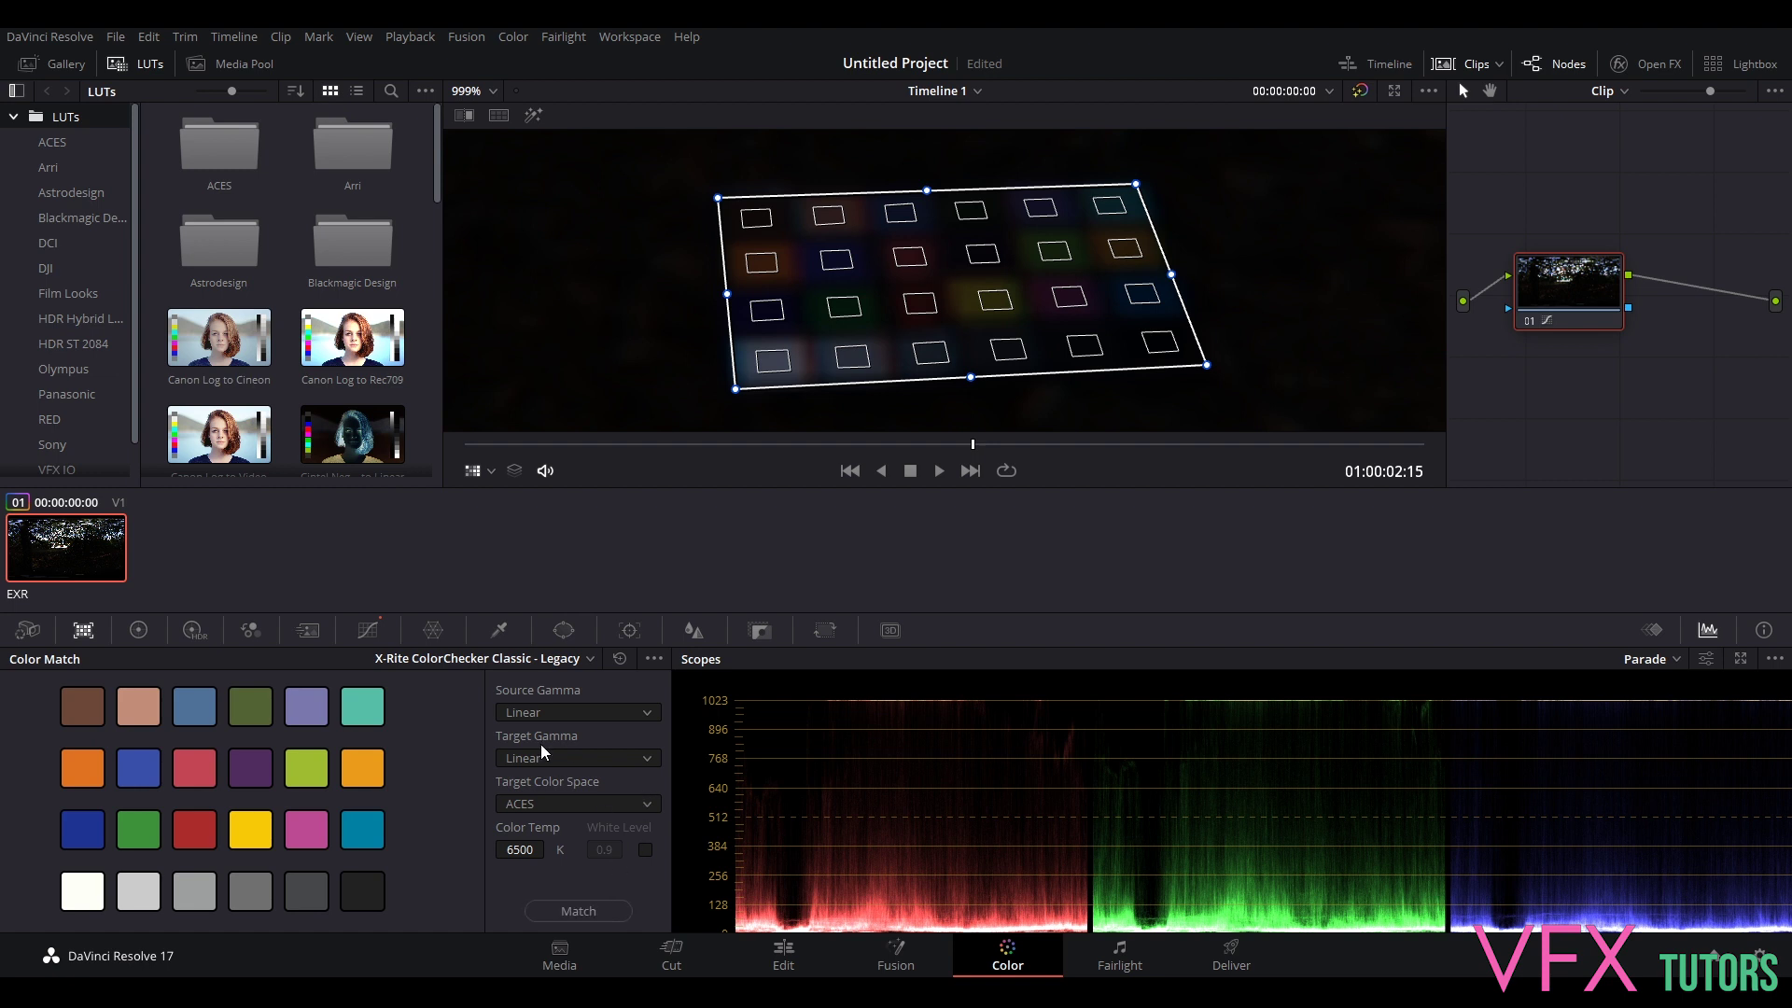
# - Run Match, try ColorChecker Classic, revert to Classic - Legacy, and save with Ctrl+S
pyautogui.click(589, 909)
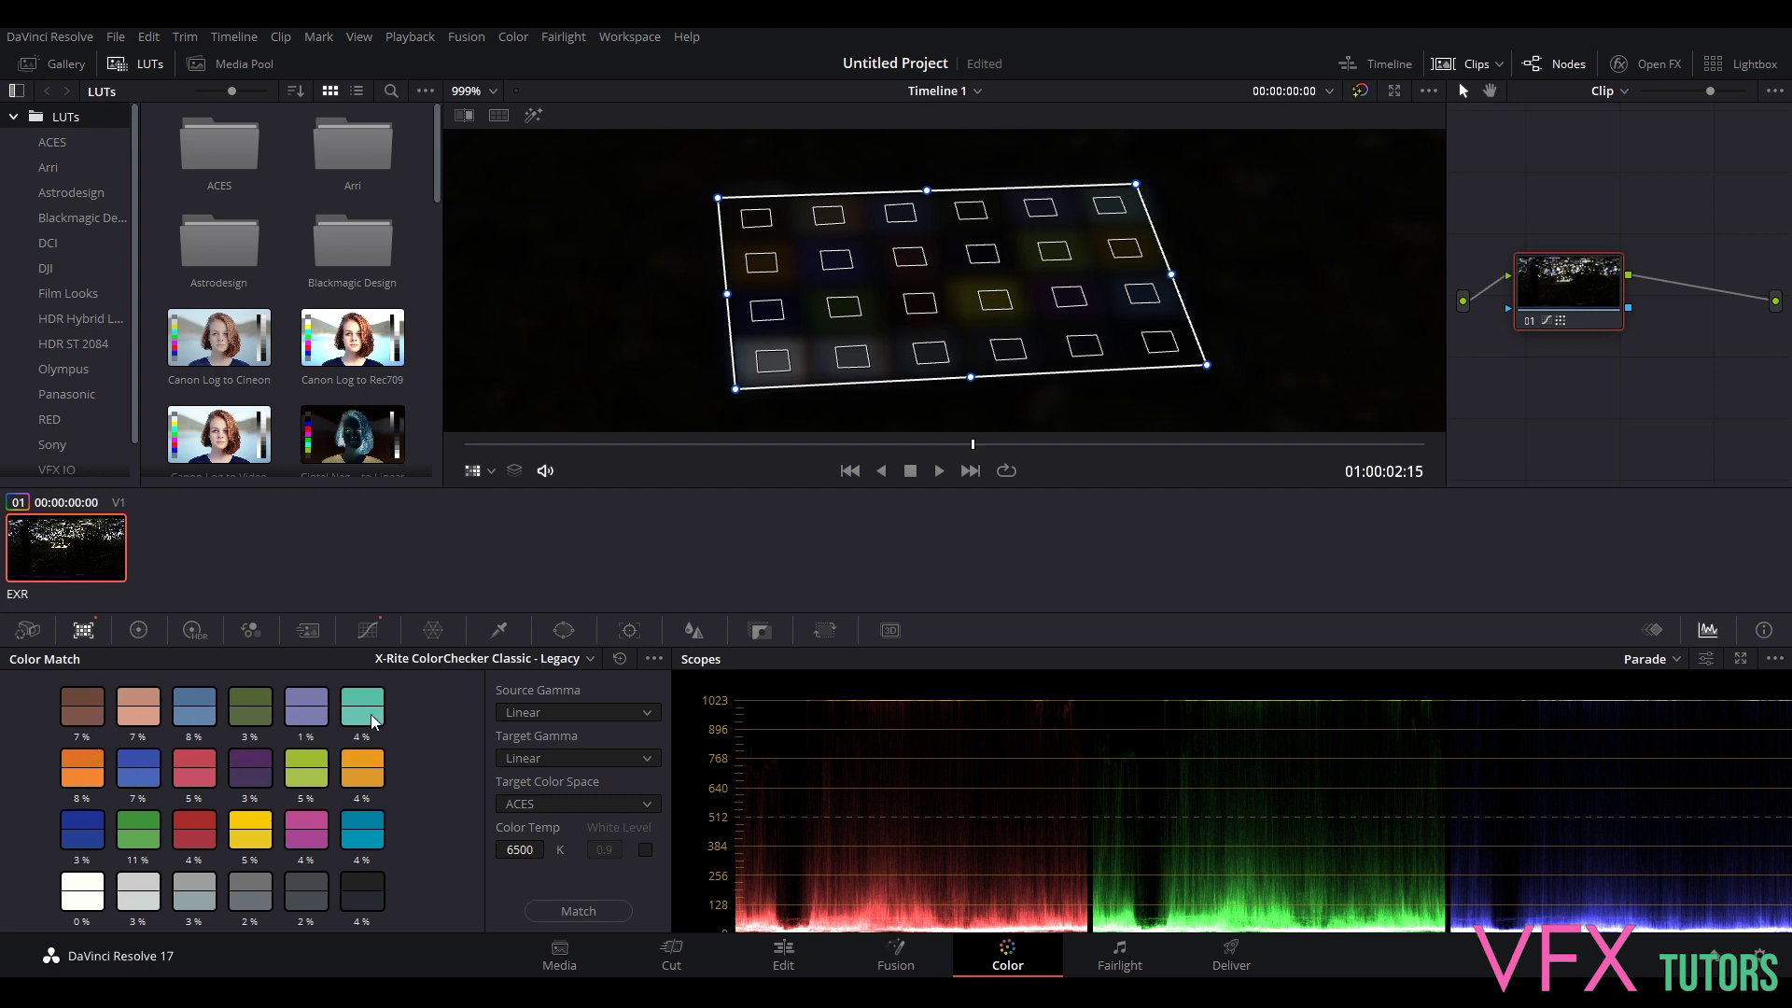
pyautogui.click(539, 659)
pyautogui.click(535, 735)
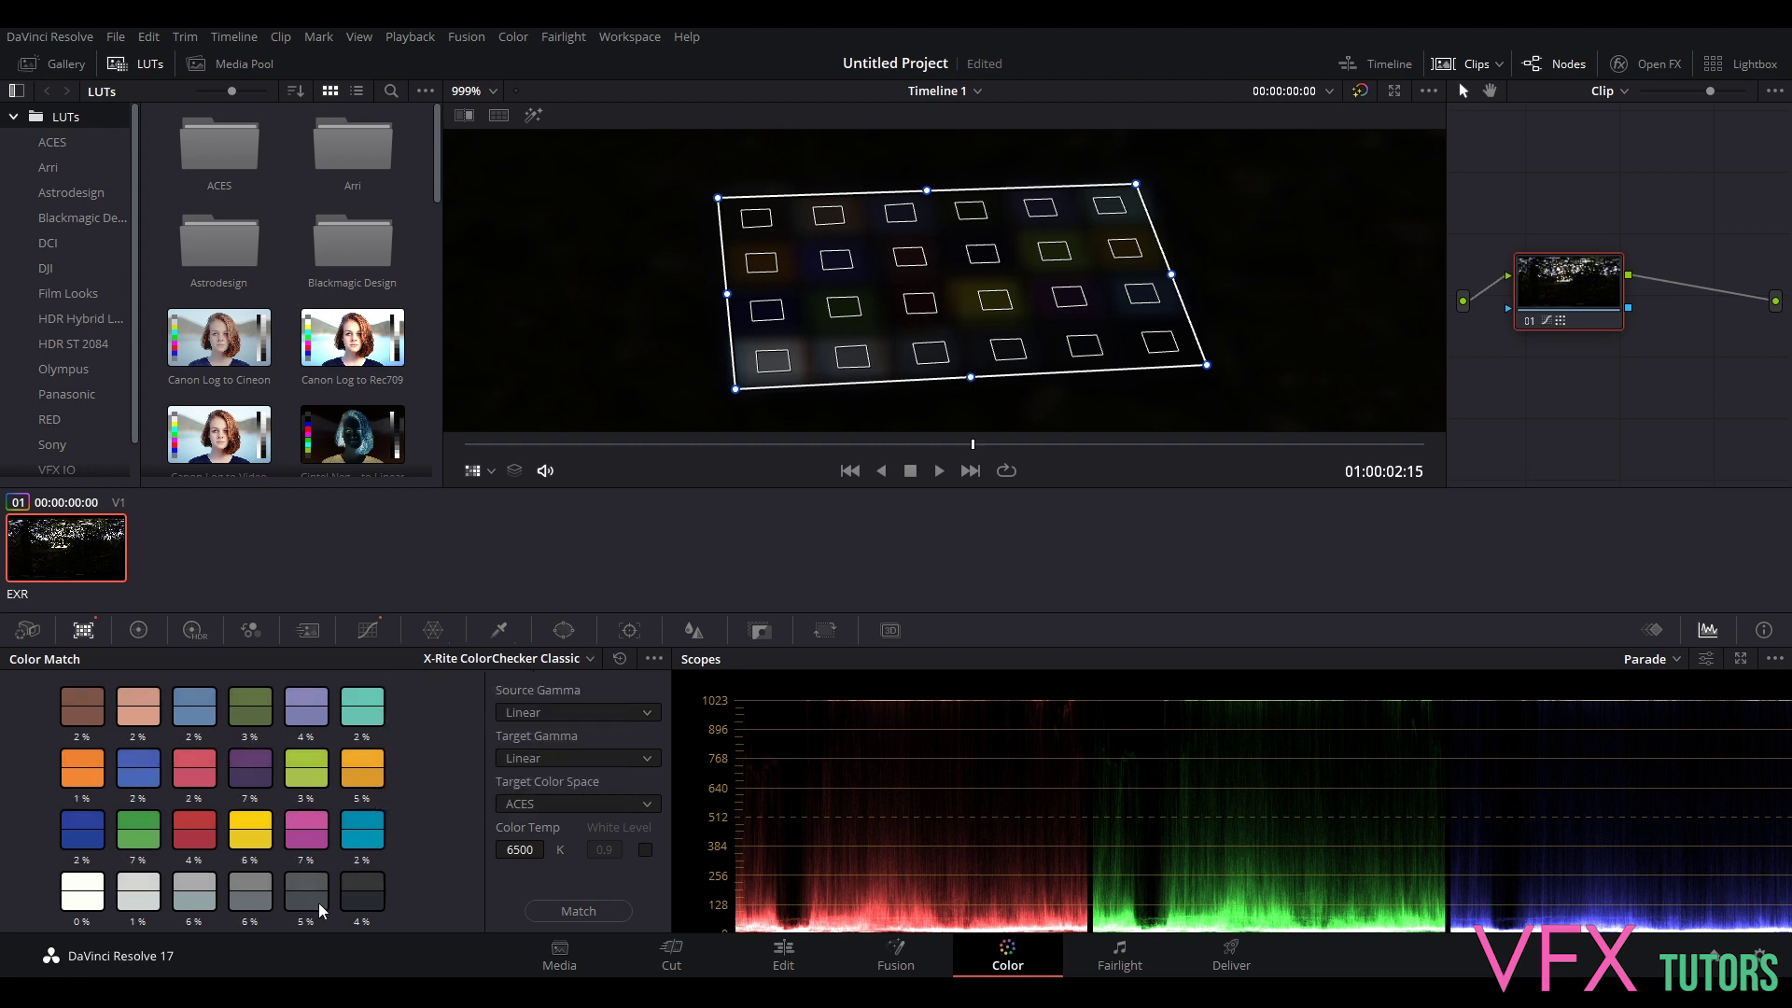
pyautogui.click(548, 659)
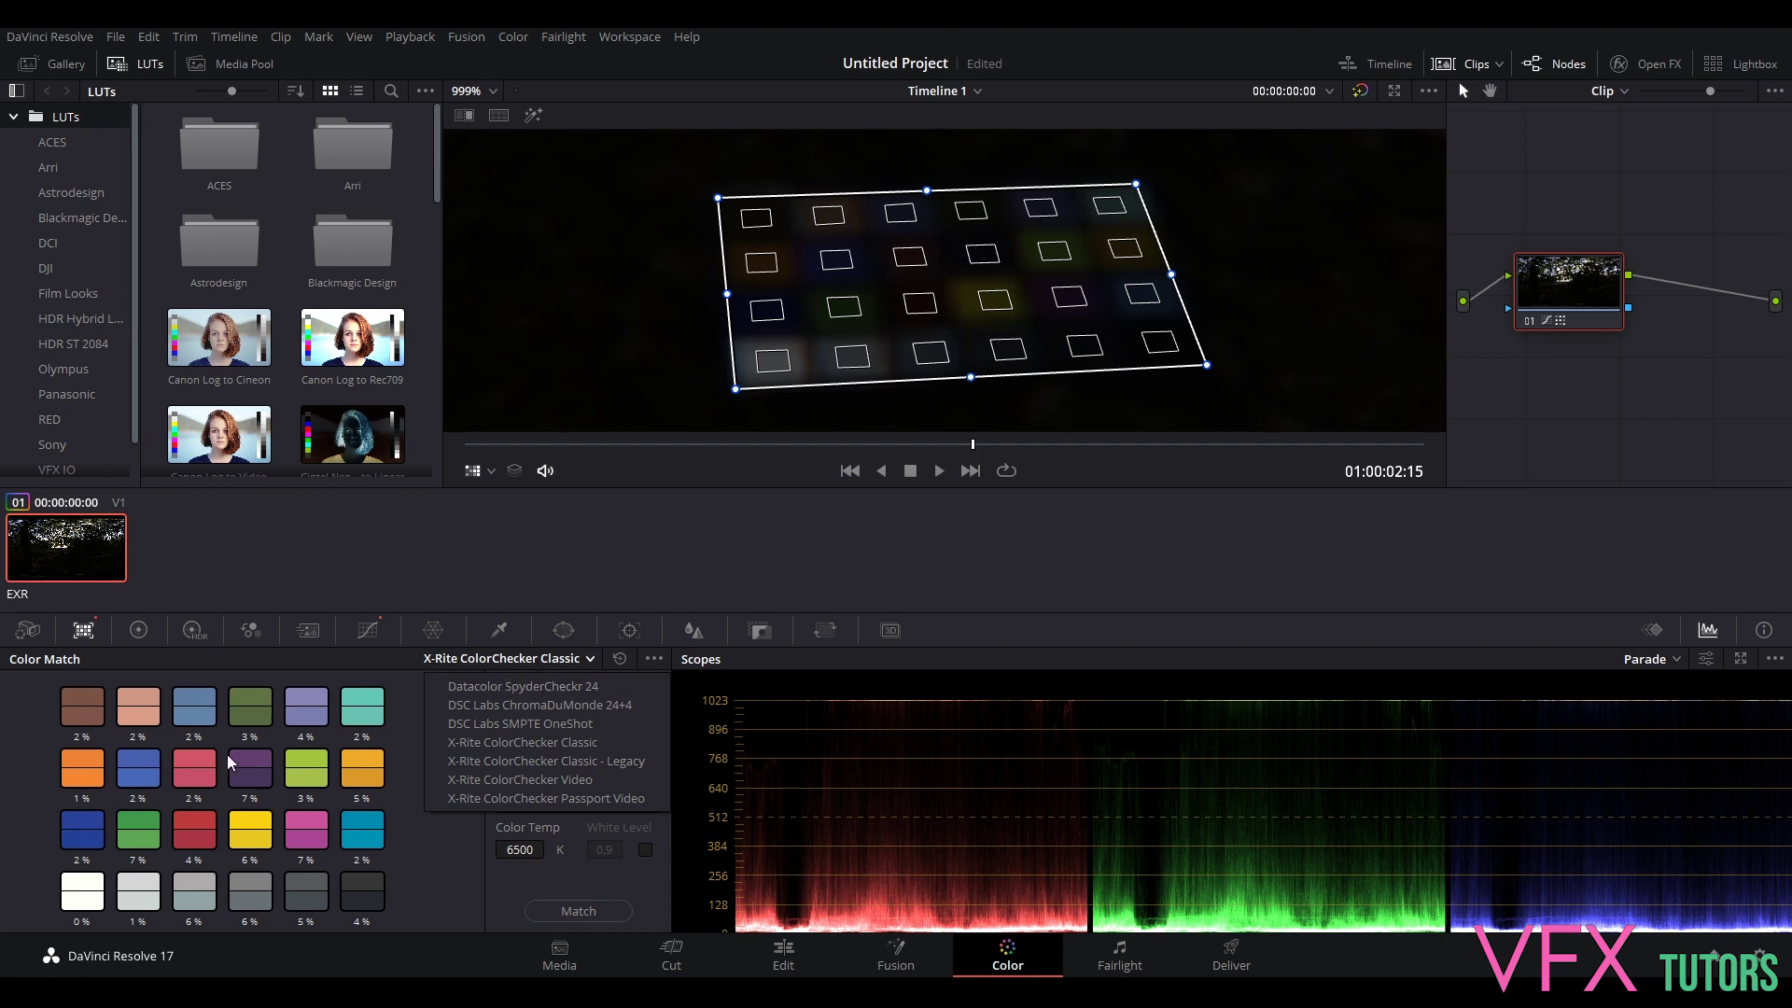
pyautogui.click(606, 757)
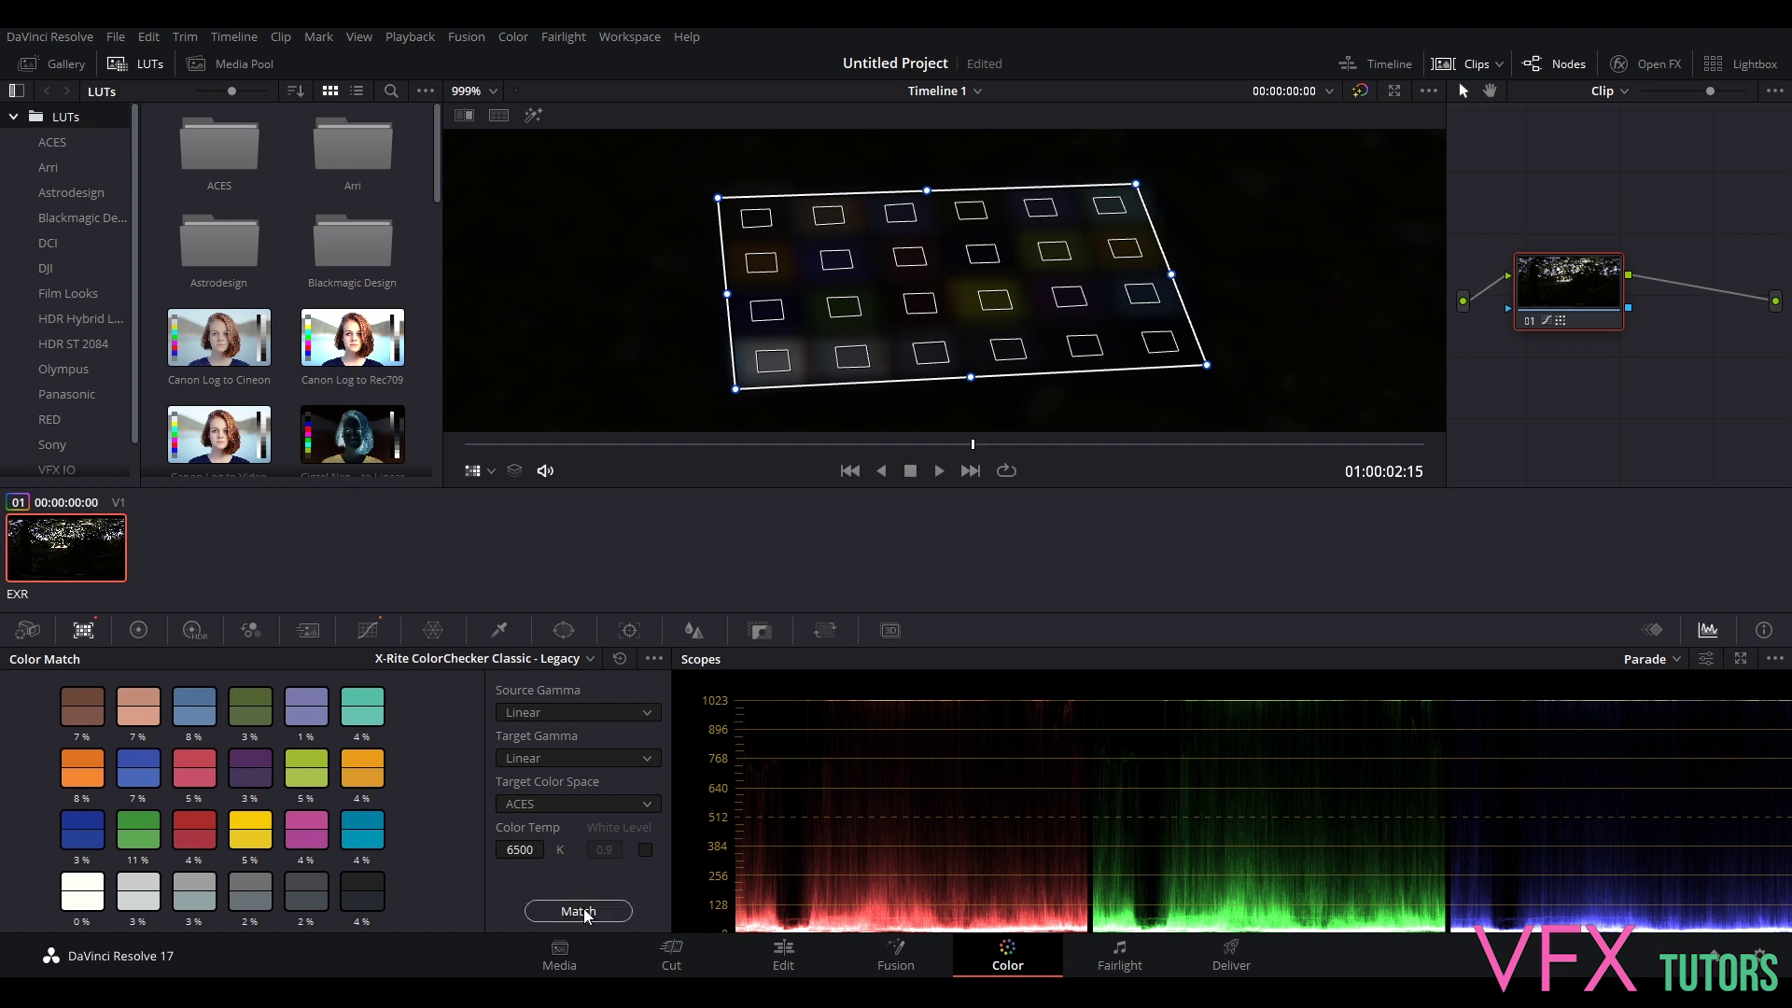
pyautogui.hotkey('ctrl', 's')
# - Zoom out the viewer and check the Camera Raw and HDR palettes before showing the Primaries colour wheels
pyautogui.scroll(-2, 1021, 332)
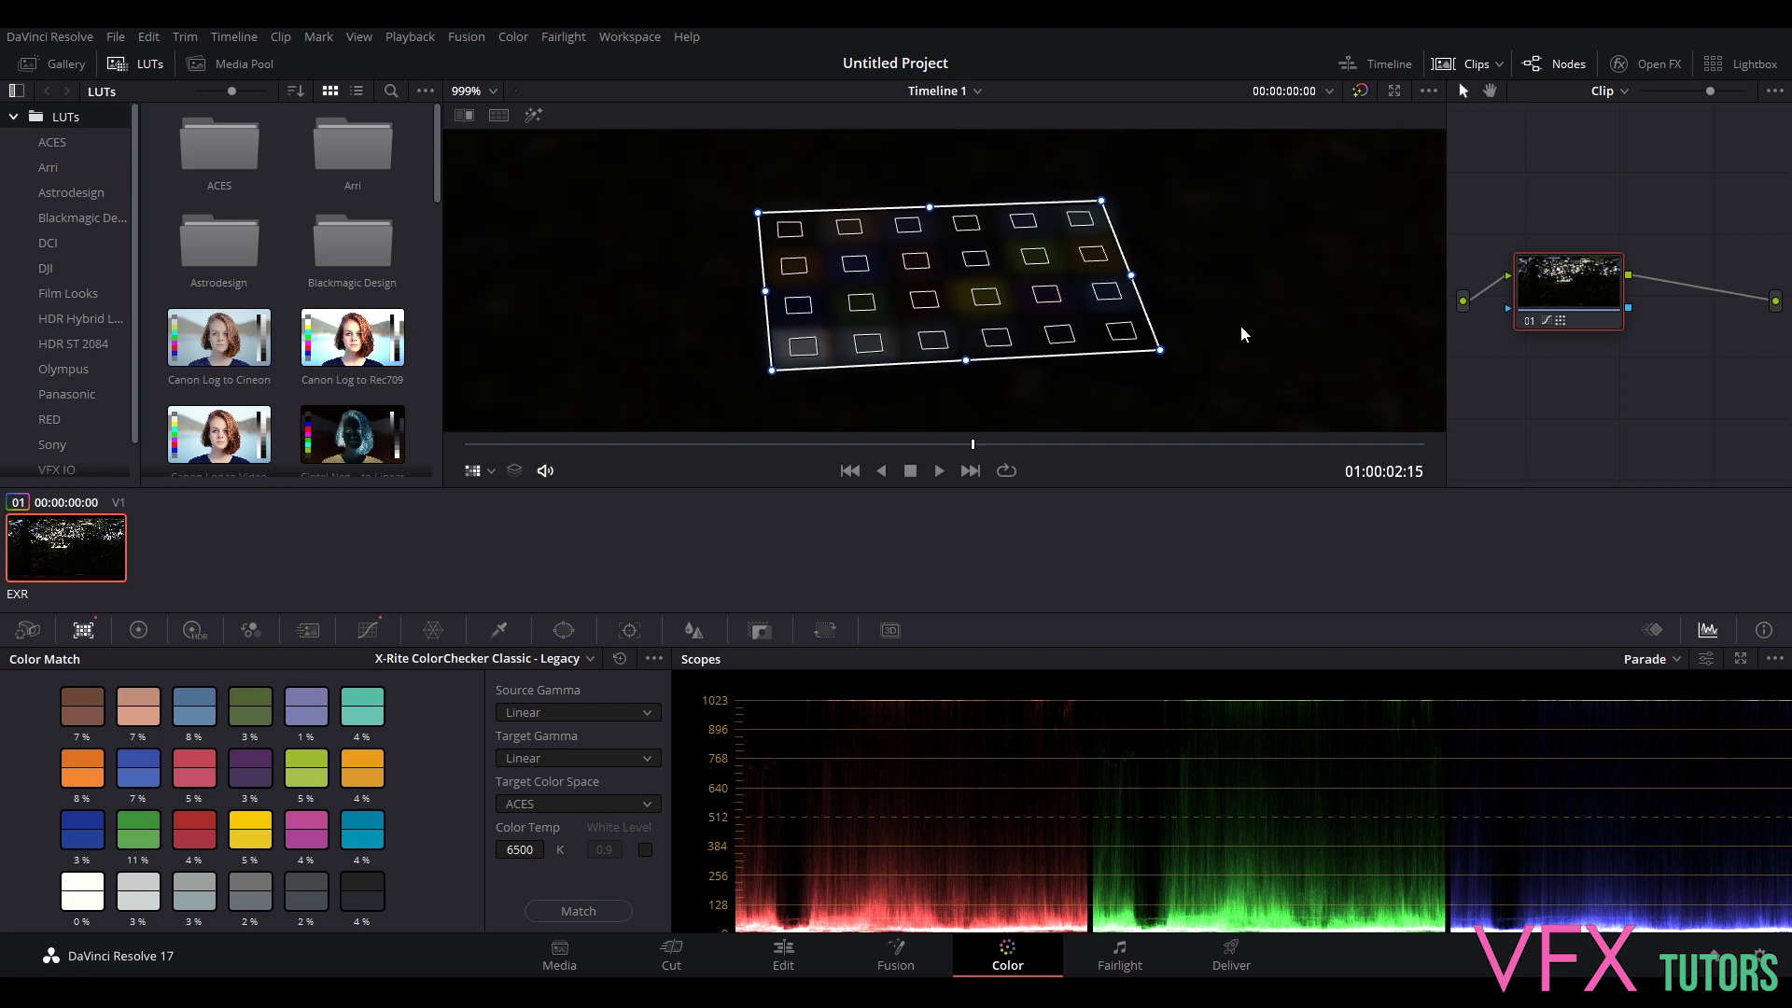
pyautogui.scroll(-2, 1241, 325)
pyautogui.scroll(-1, 1256, 314)
pyautogui.scroll(-2, 1727, 318)
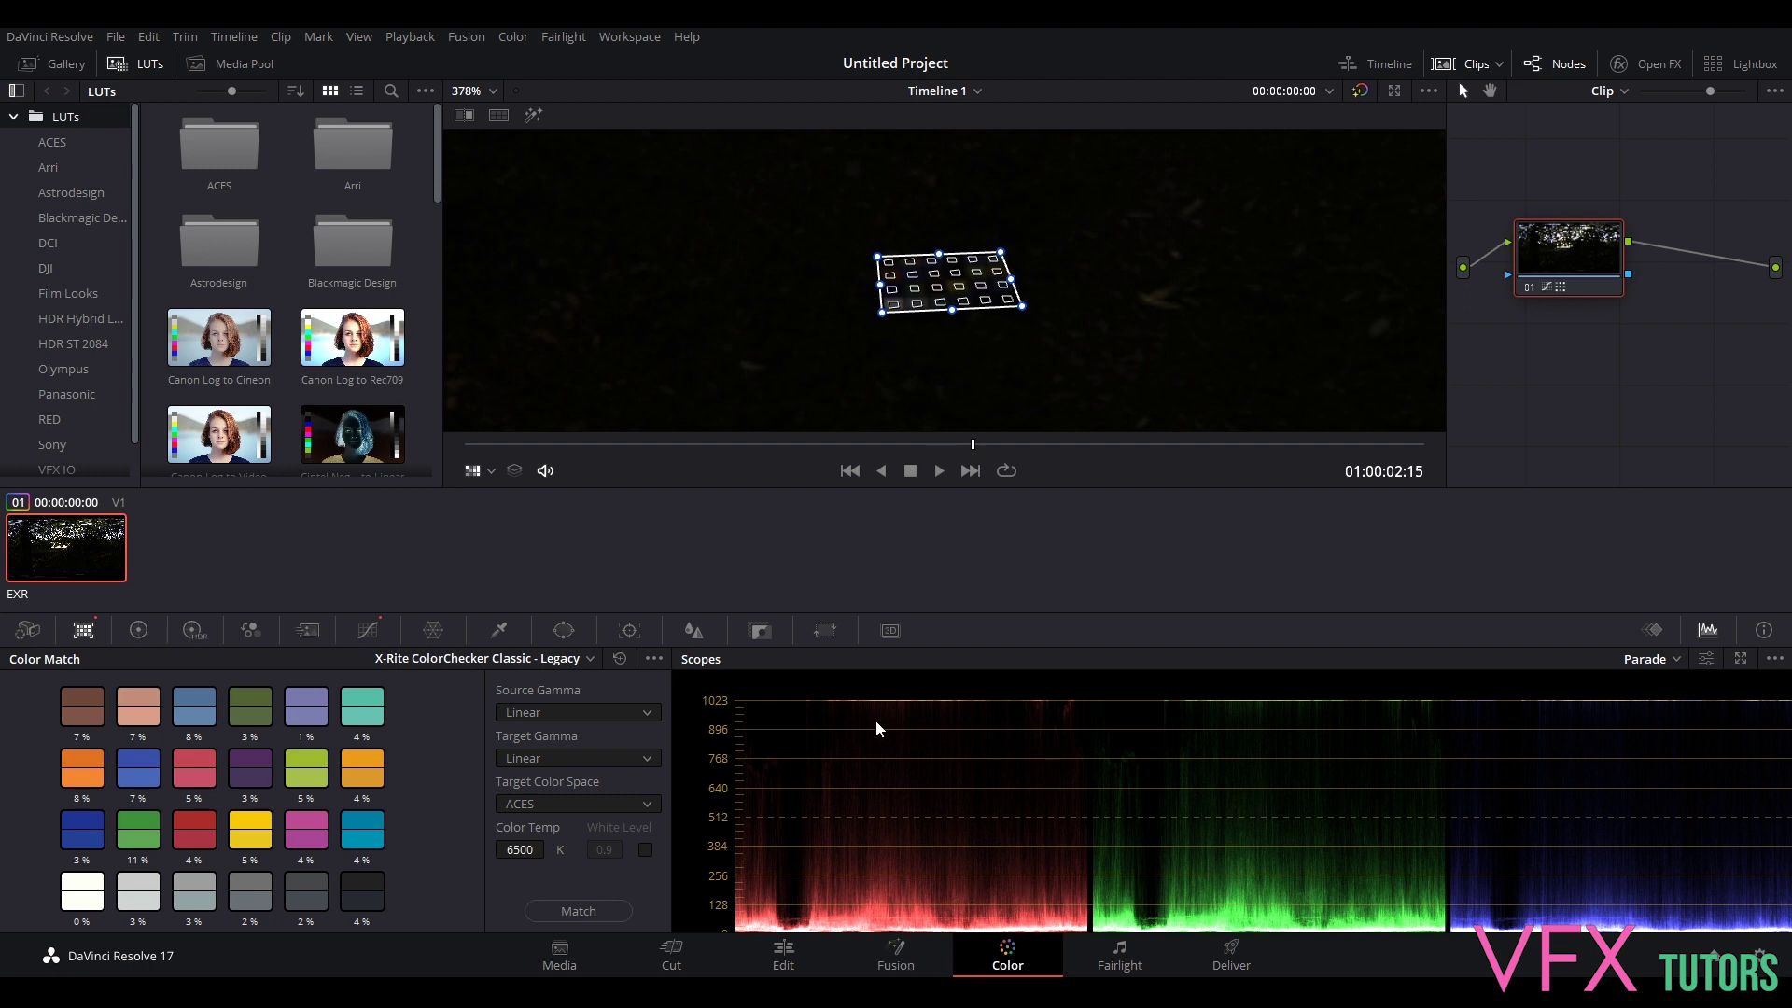
pyautogui.click(28, 630)
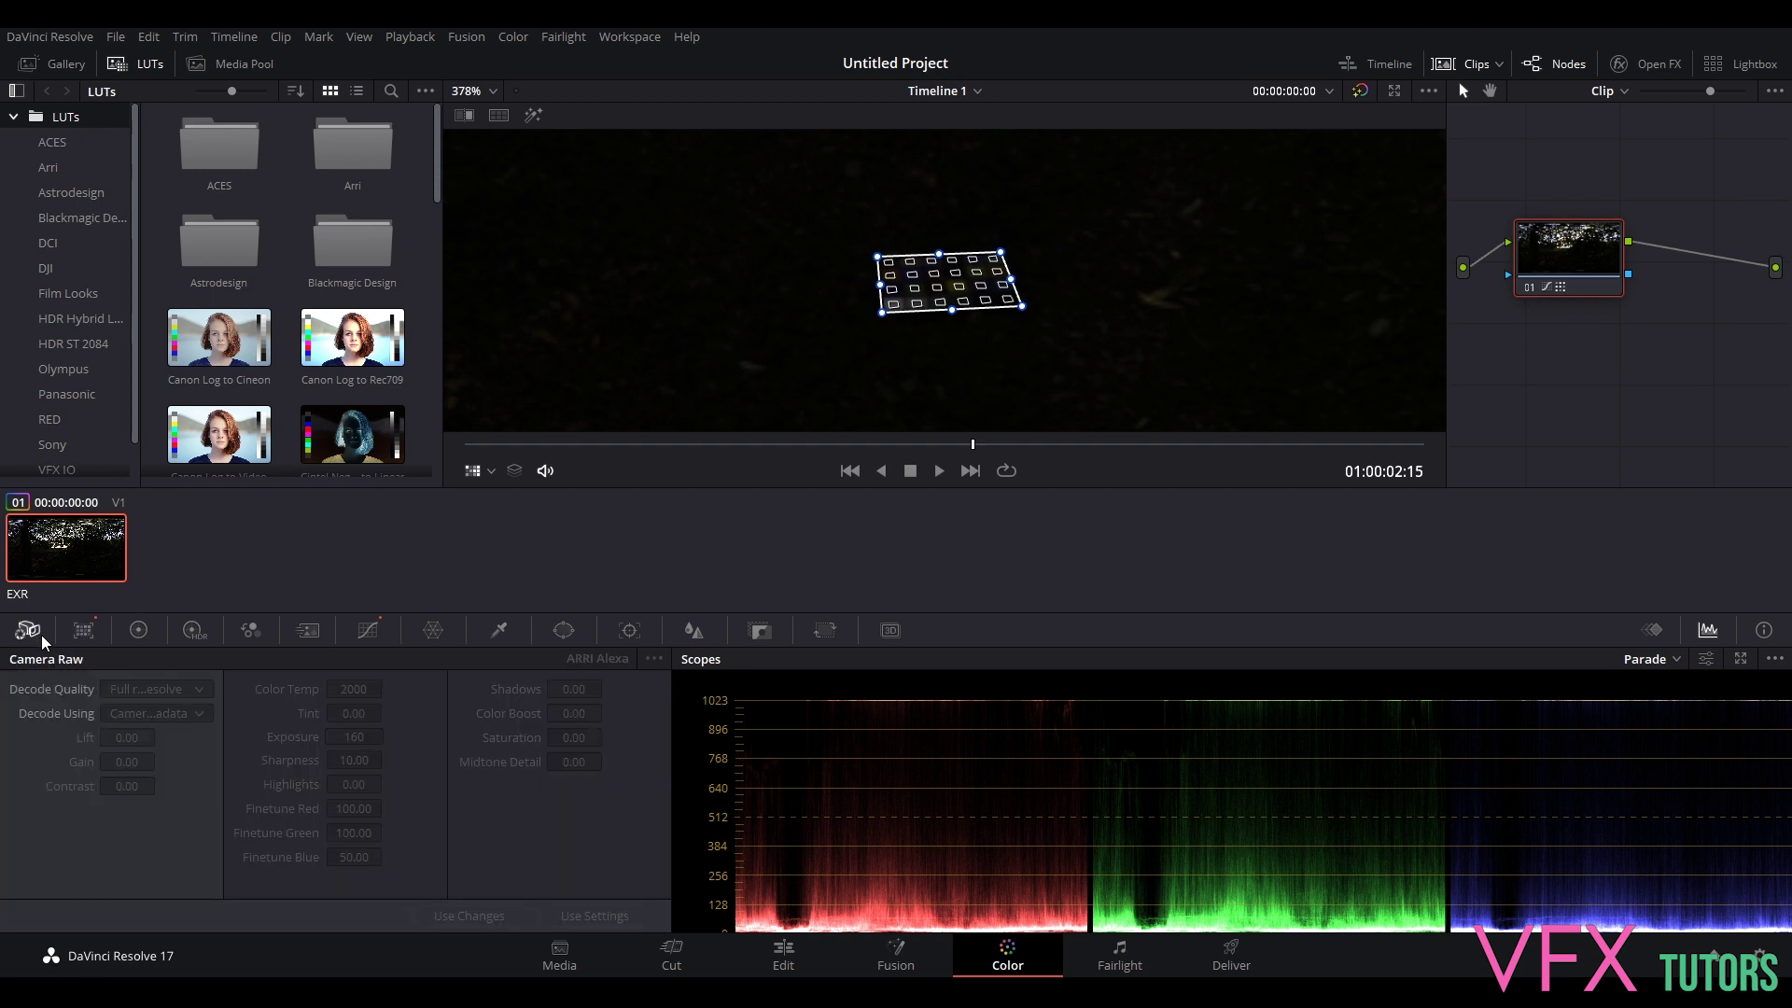
pyautogui.click(193, 631)
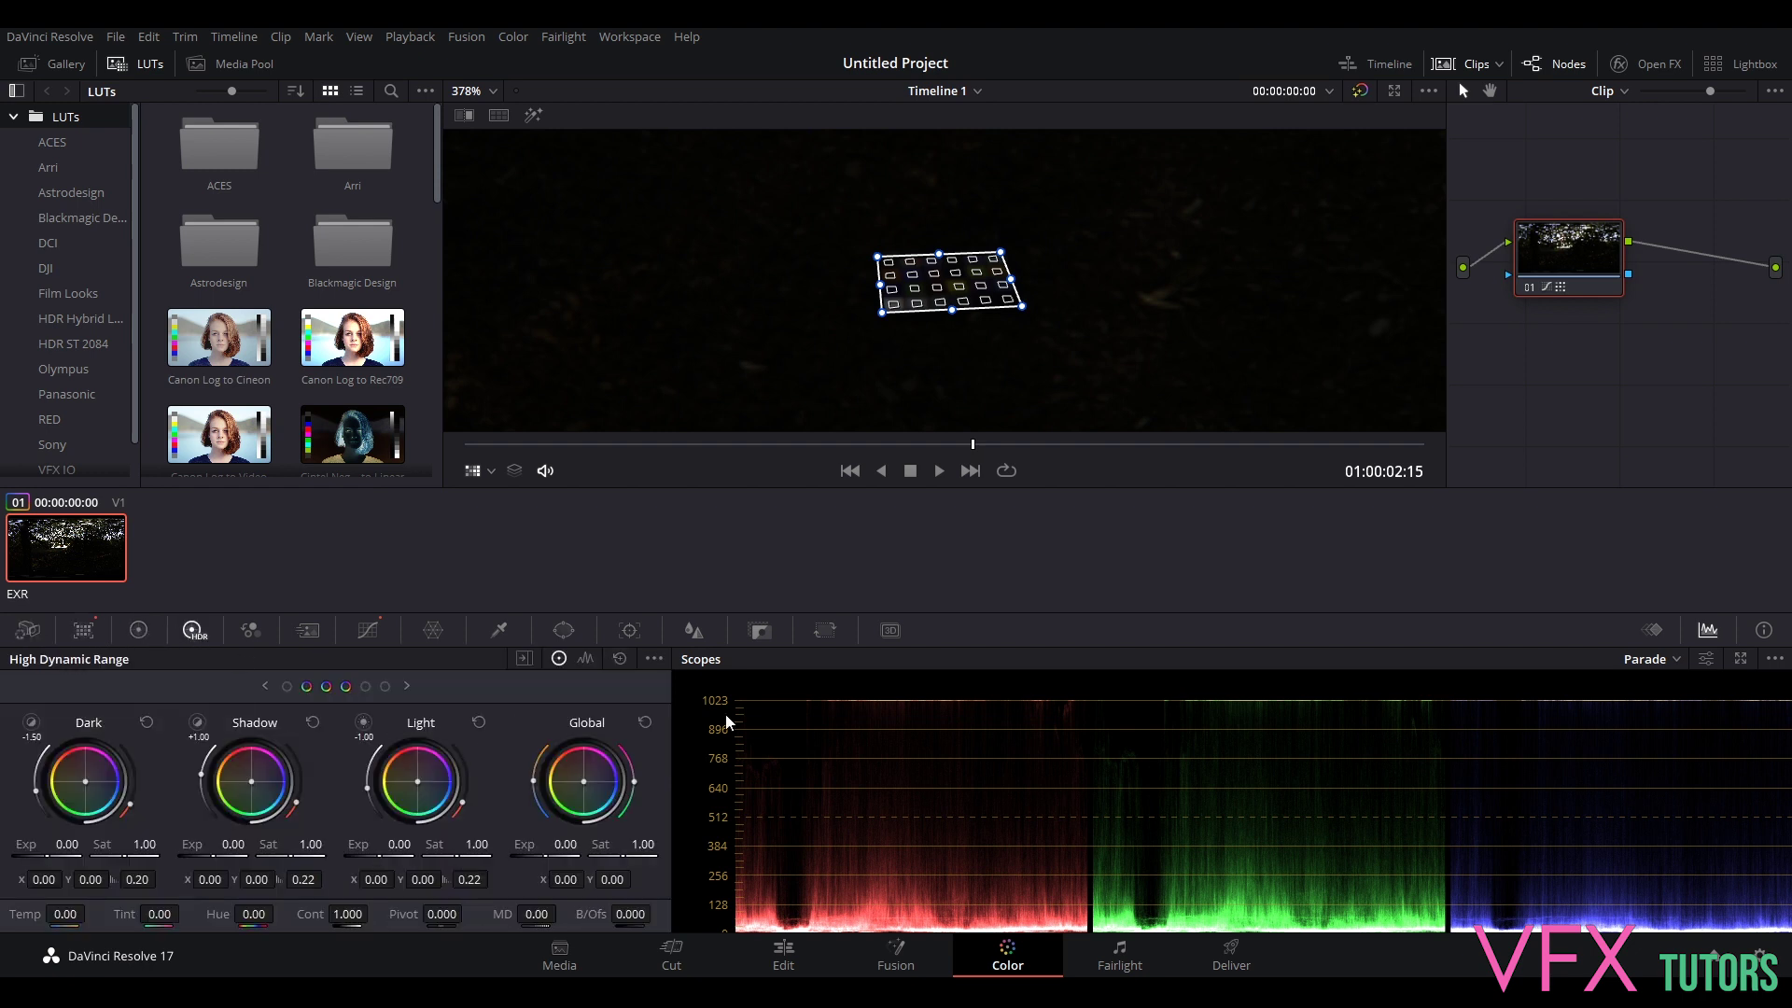
pyautogui.click(138, 630)
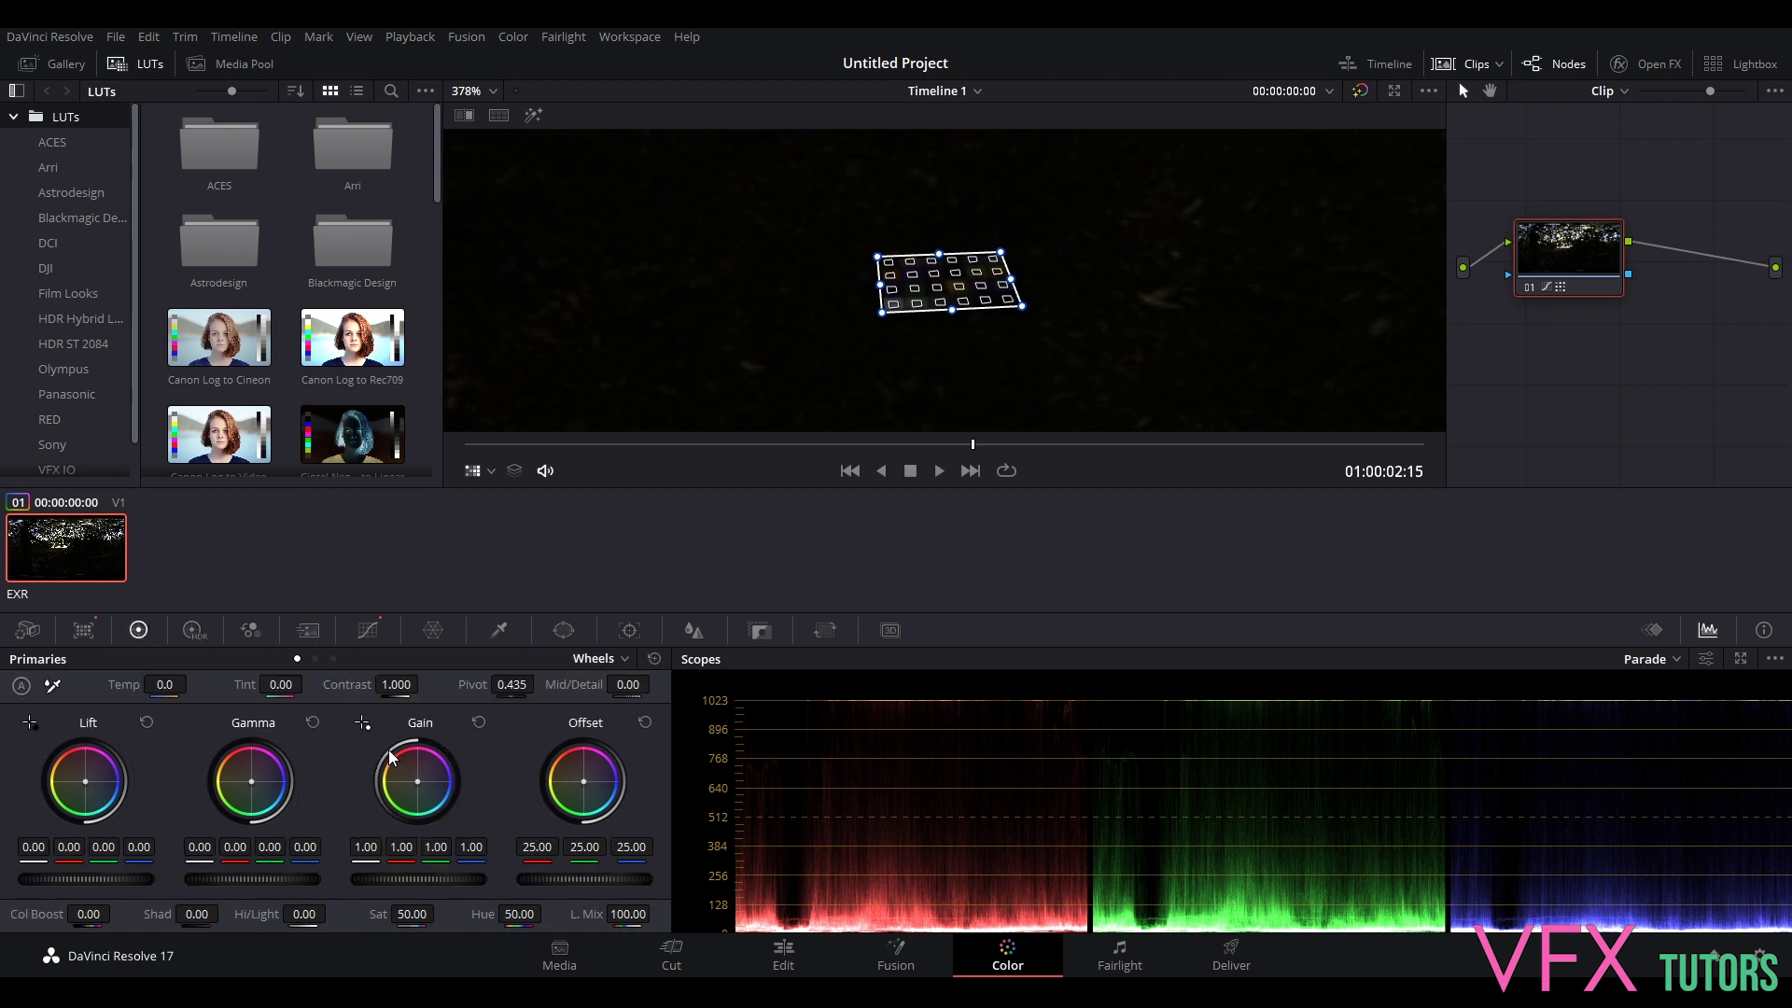
# - Try a lower gain (about 0.42) and reduced saturation, then reset the primary corrections
pyautogui.moveTo(418, 879)
pyautogui.mouseDown()
pyautogui.moveTo(374, 879)
pyautogui.moveTo(480, 887)
pyautogui.moveTo(415, 886)
pyautogui.moveTo(439, 879)
pyautogui.mouseUp()
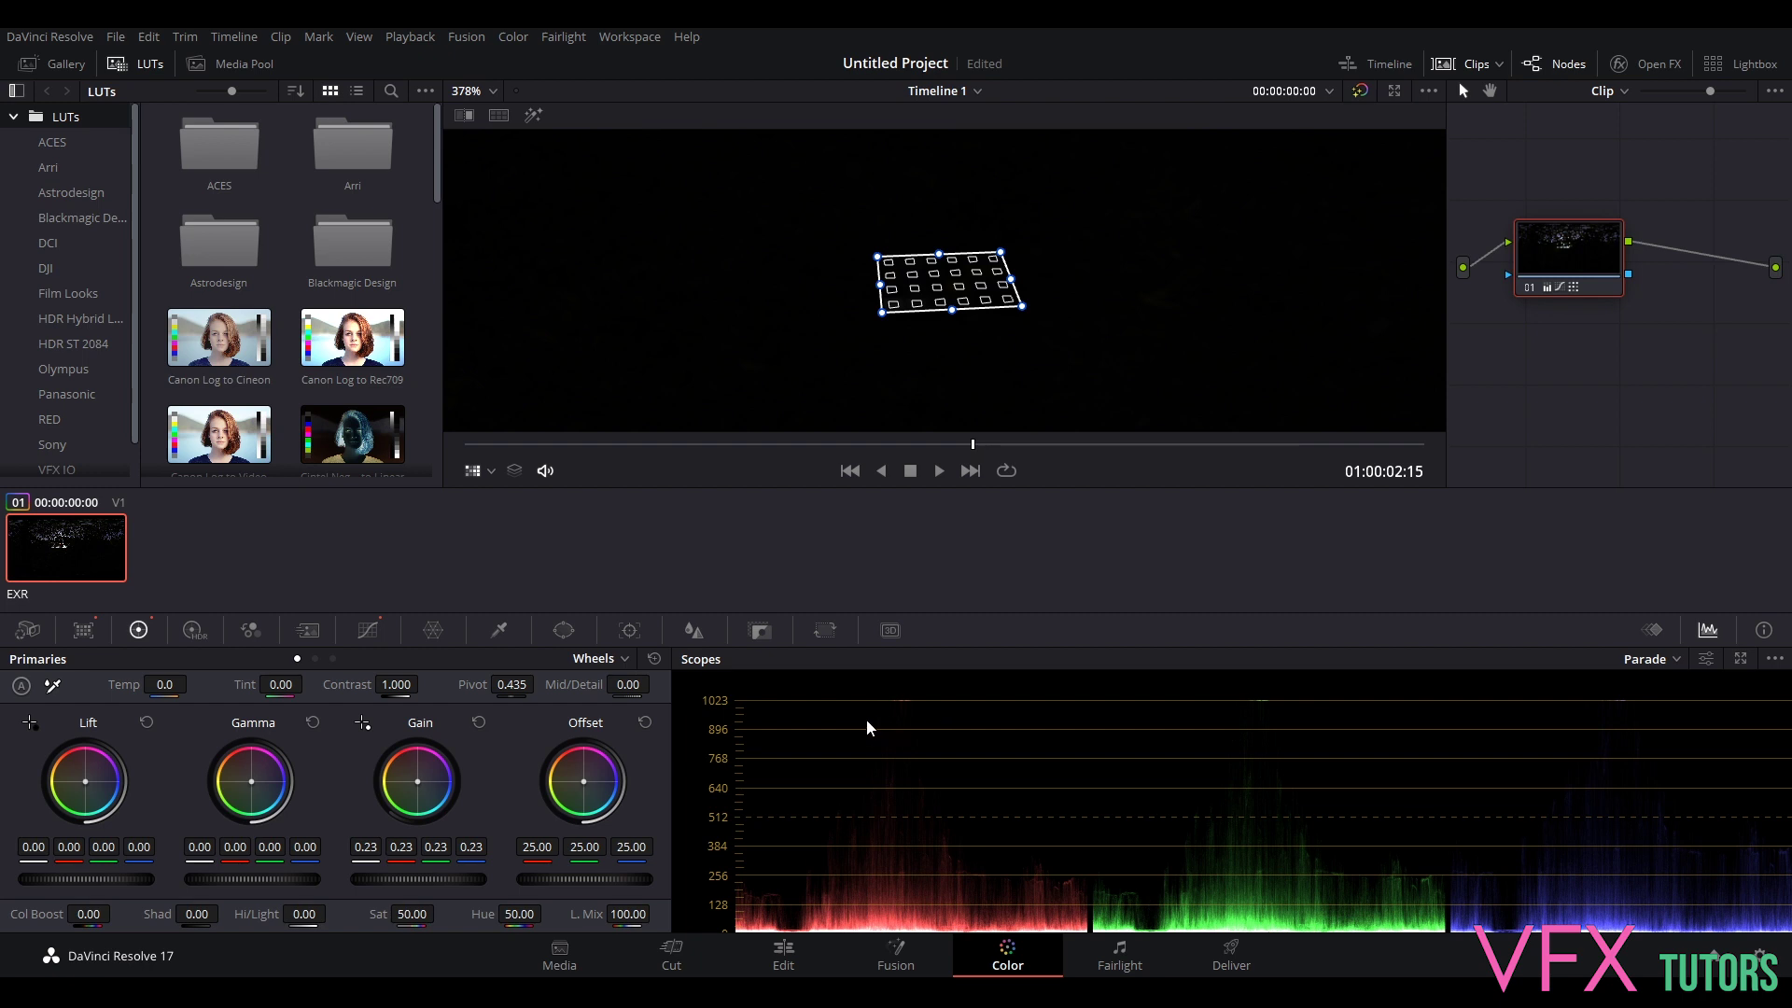
pyautogui.moveTo(435, 879); pyautogui.dragTo(485, 879)
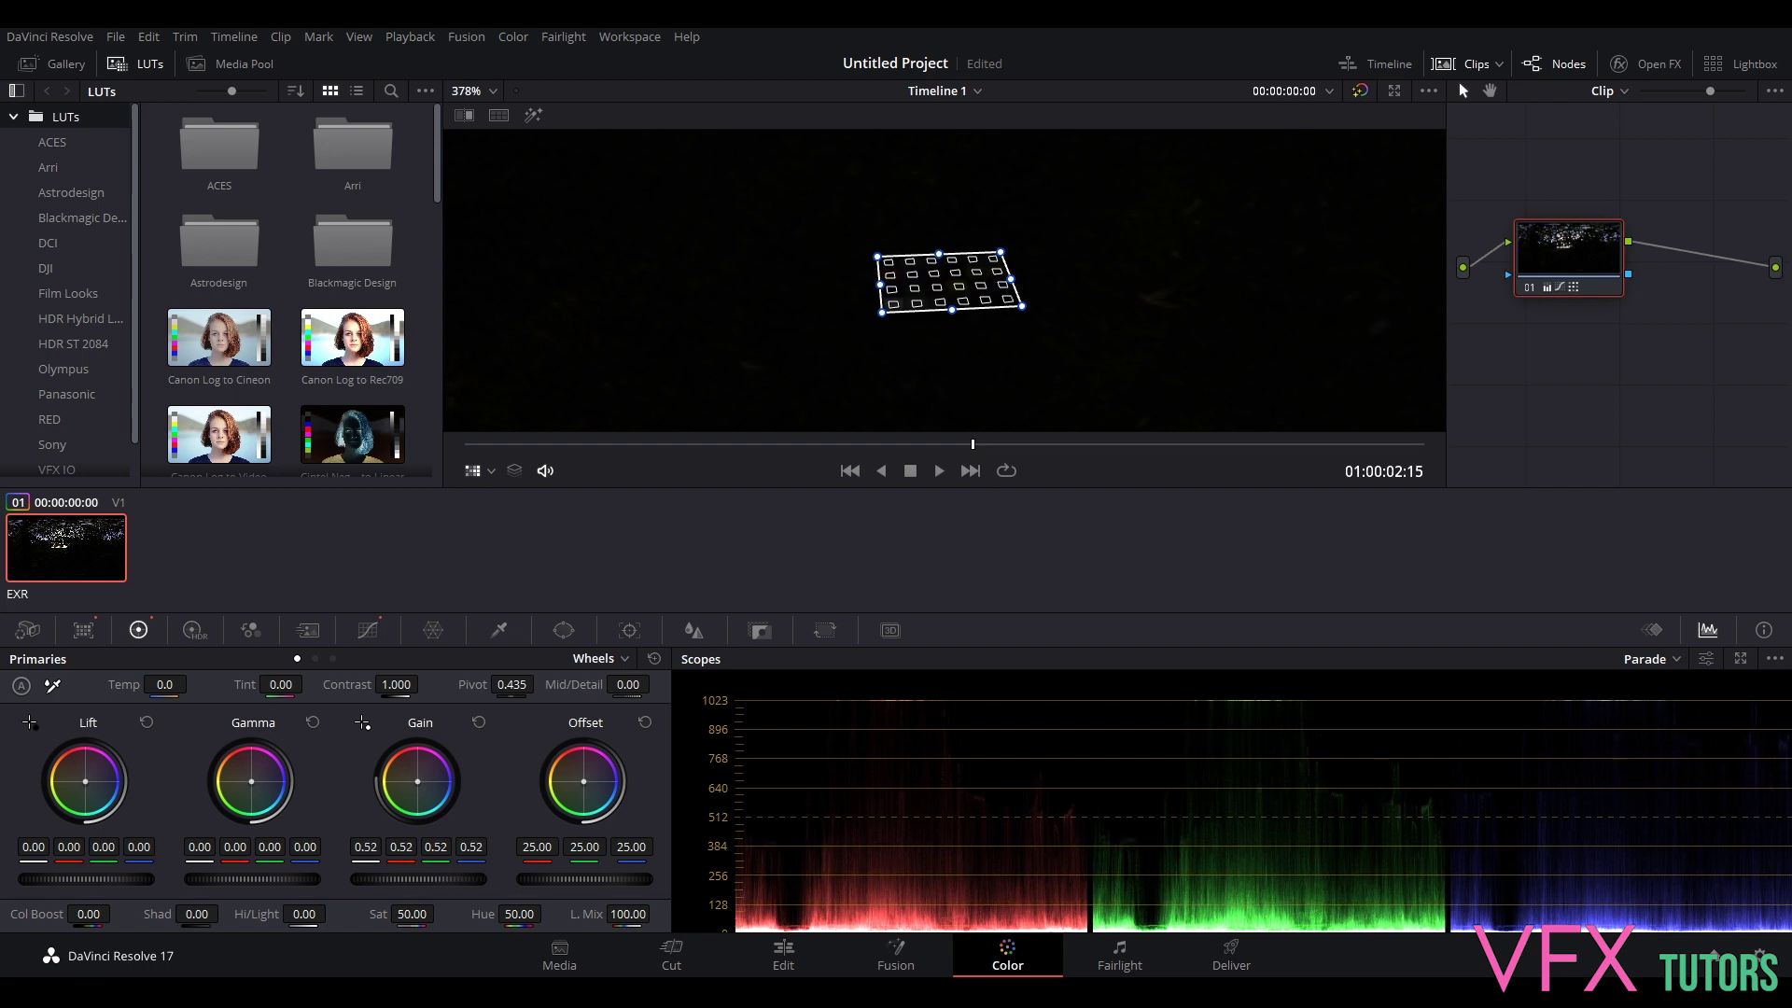
pyautogui.click(479, 722)
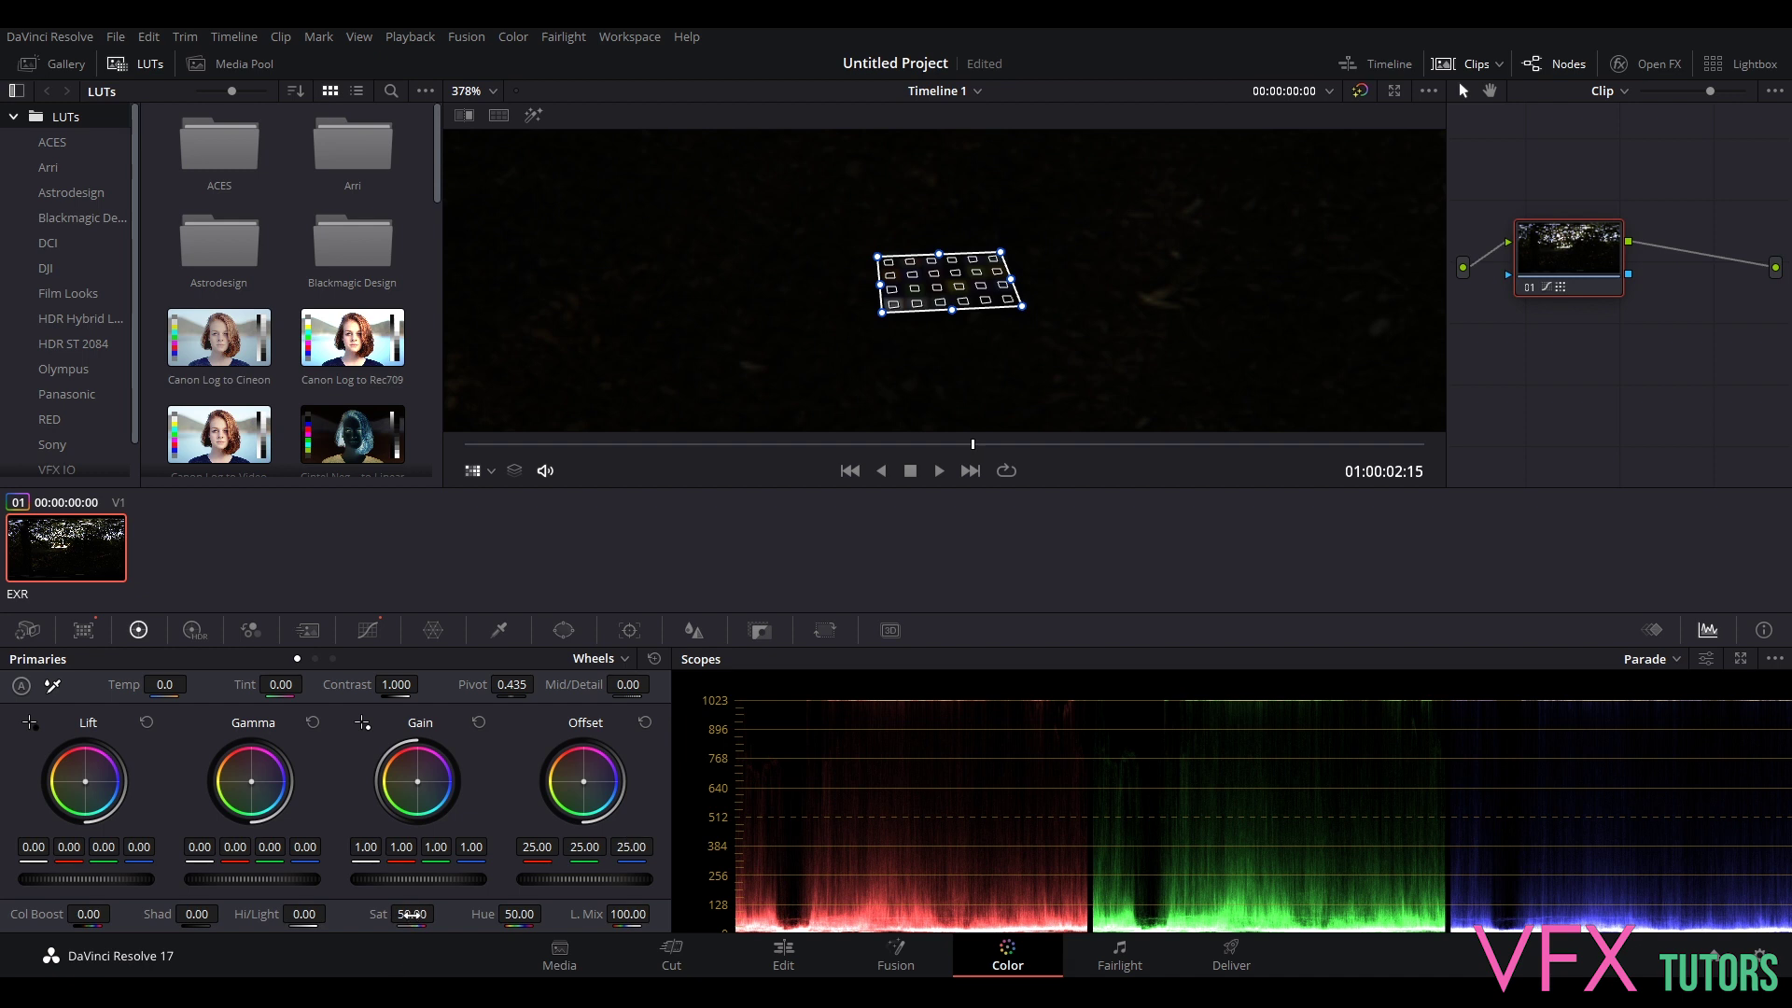
pyautogui.moveTo(411, 914); pyautogui.dragTo(392, 914)
pyautogui.click(654, 659)
# - Lower the gain twice more, resetting it to 1.00 each time, then go to the Deliver page
pyautogui.moveTo(420, 879)
pyautogui.mouseDown()
pyautogui.moveTo(384, 879)
pyautogui.moveTo(469, 884)
pyautogui.moveTo(401, 879)
pyautogui.moveTo(420, 879)
pyautogui.mouseUp()
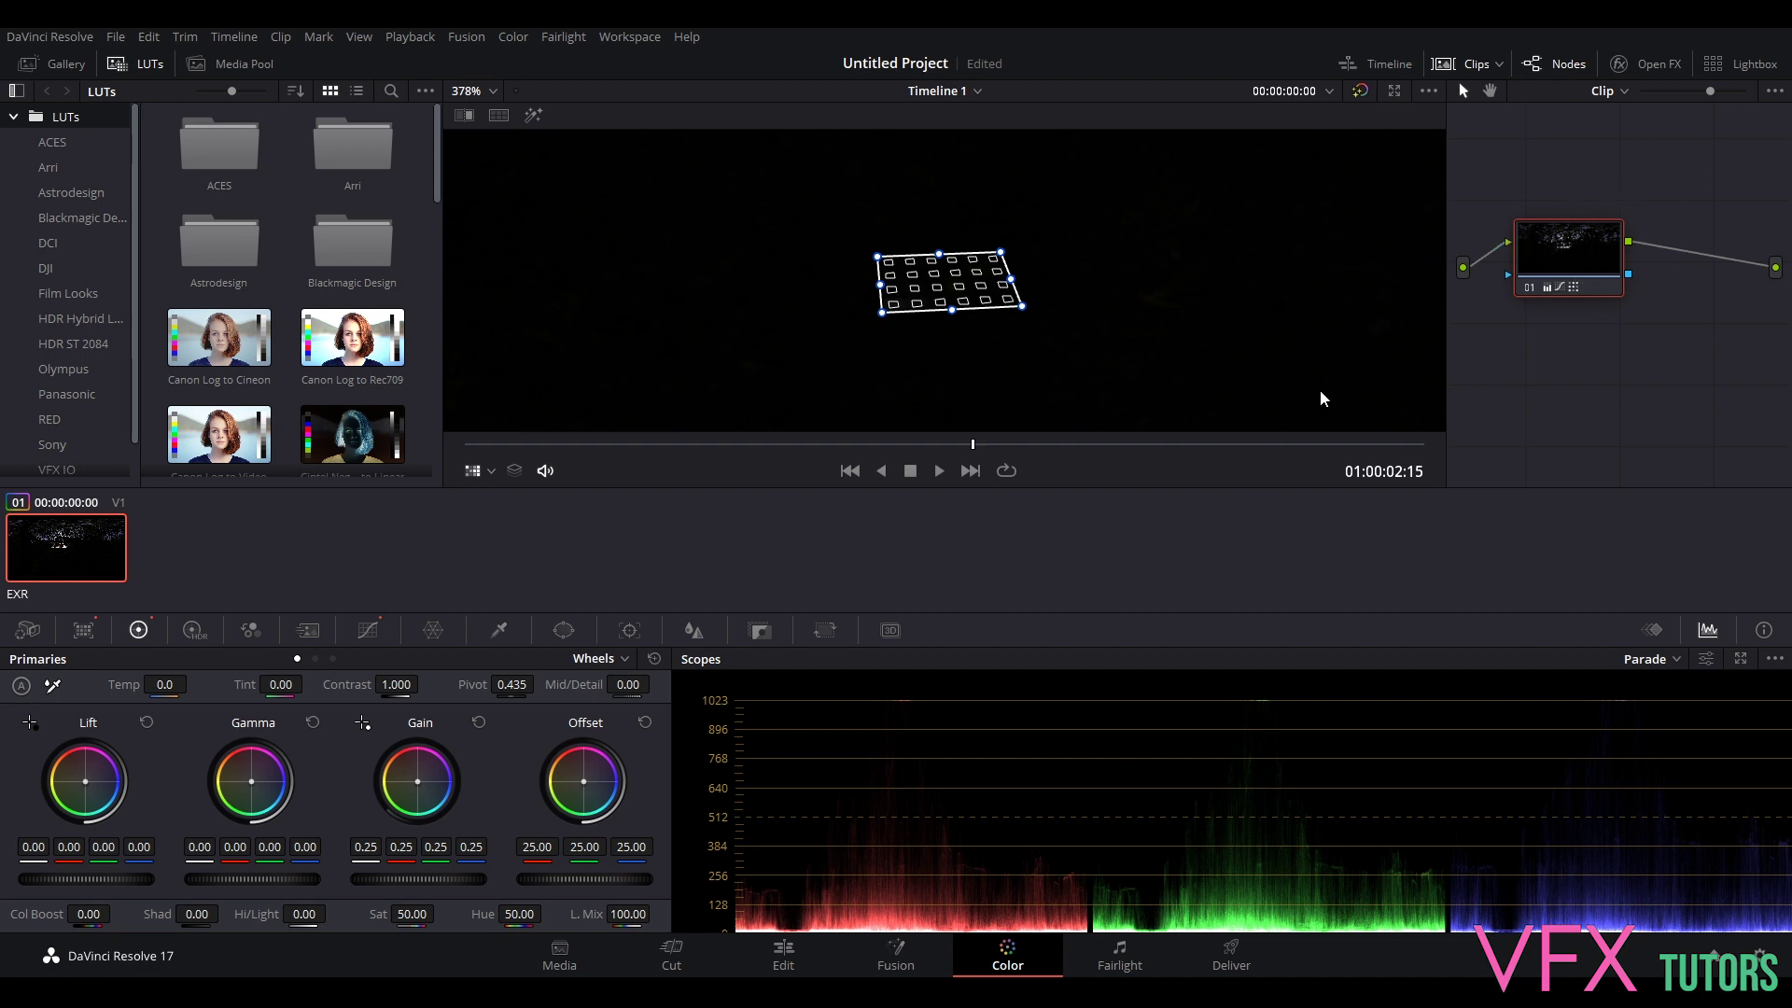
pyautogui.click(479, 722)
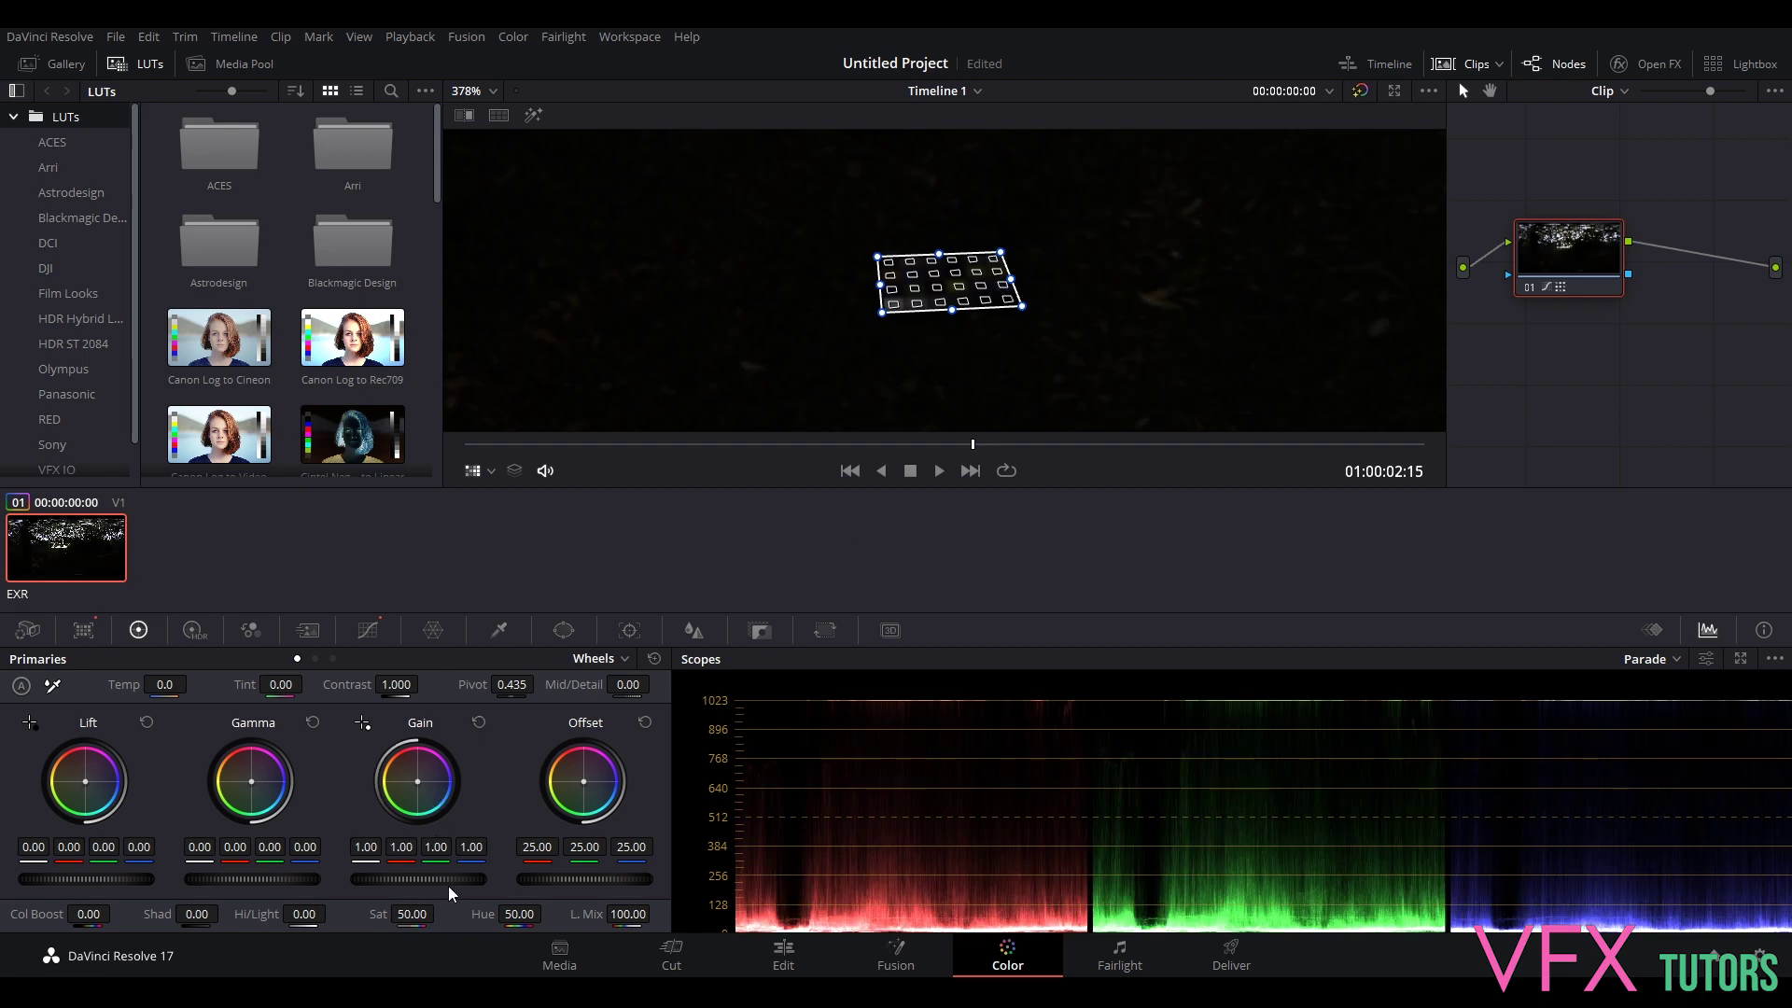
pyautogui.moveTo(454, 879); pyautogui.dragTo(370, 879)
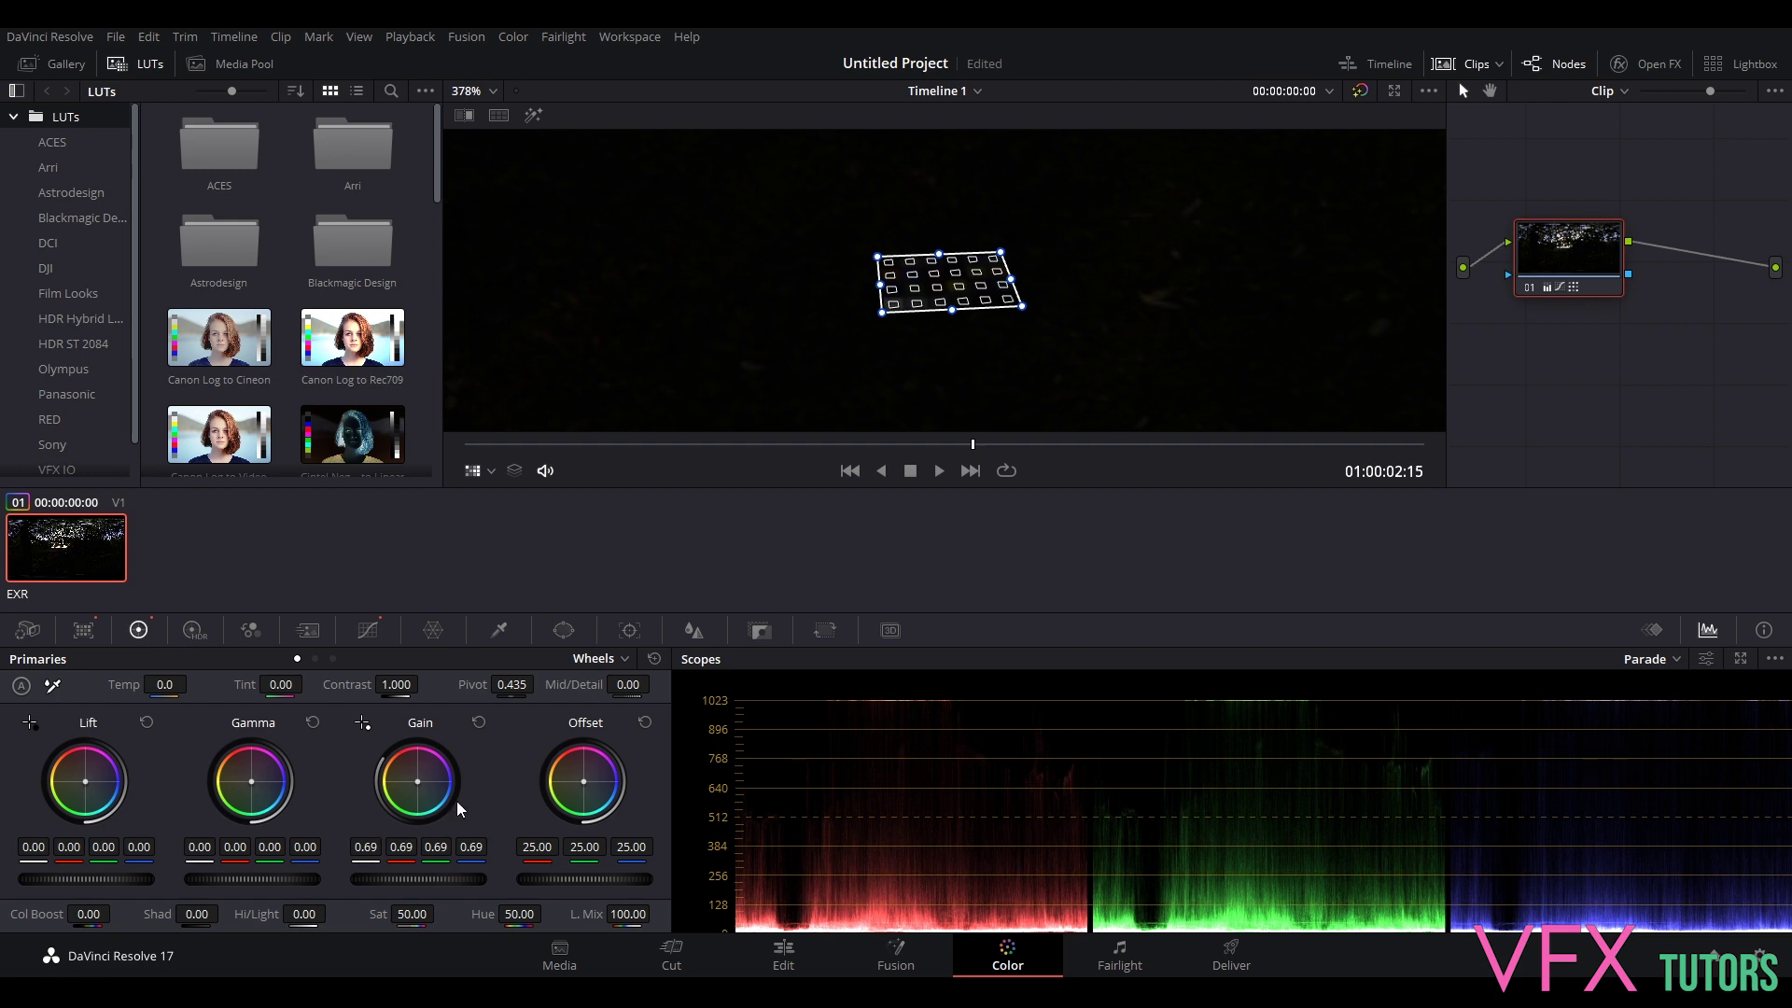
pyautogui.click(478, 722)
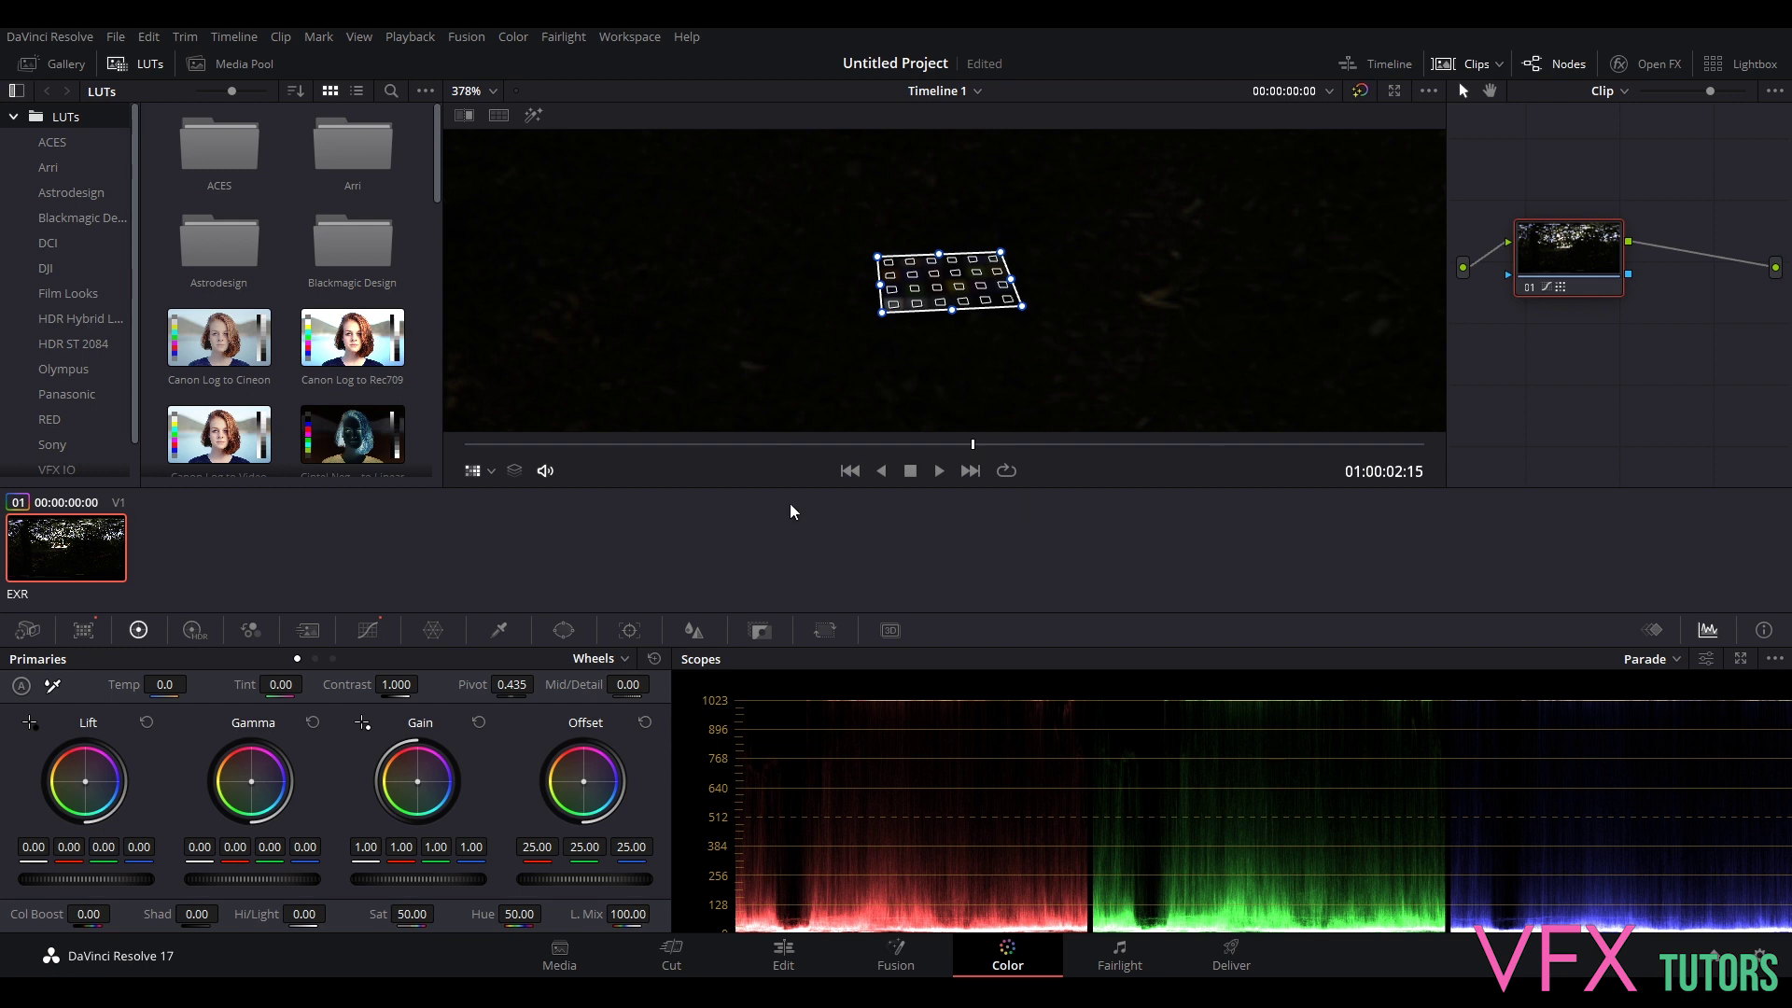
pyautogui.click(1231, 951)
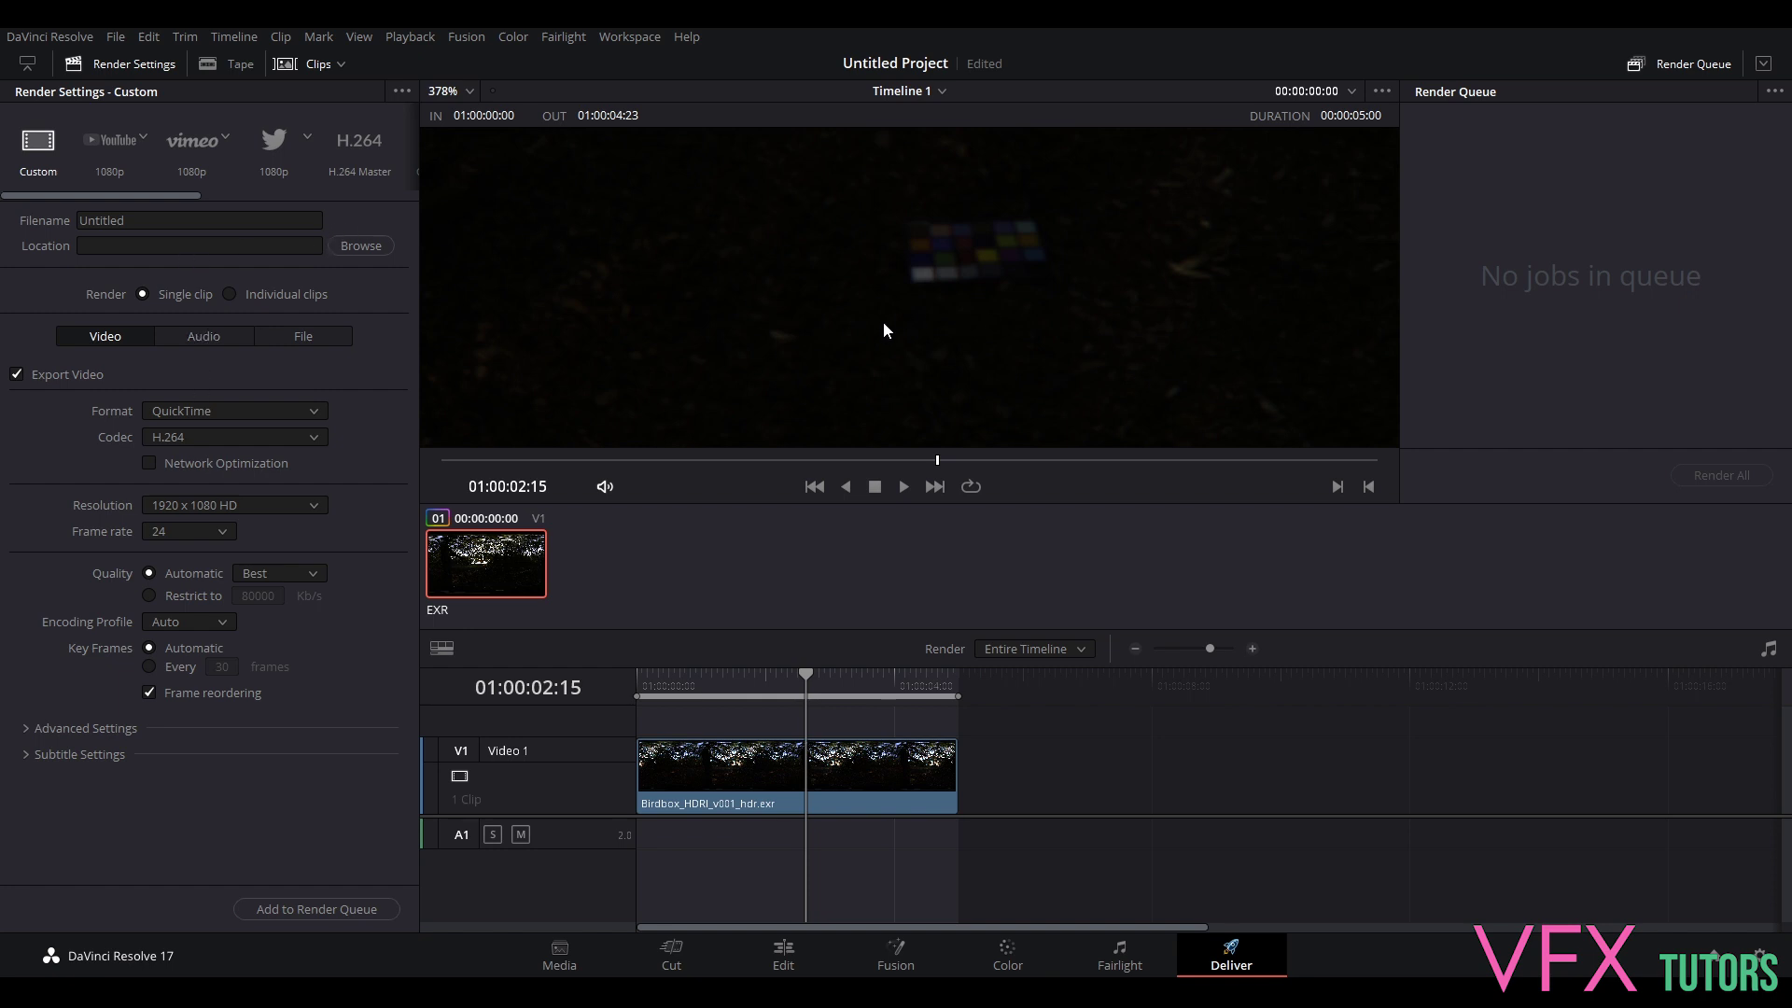
# - Replace the Untitled render filename with BirdBox_HDRI_Grade_v001 and browse for an output location
pyautogui.moveTo(803, 673); pyautogui.dragTo(673, 684)
pyautogui.doubleClick(103, 220)
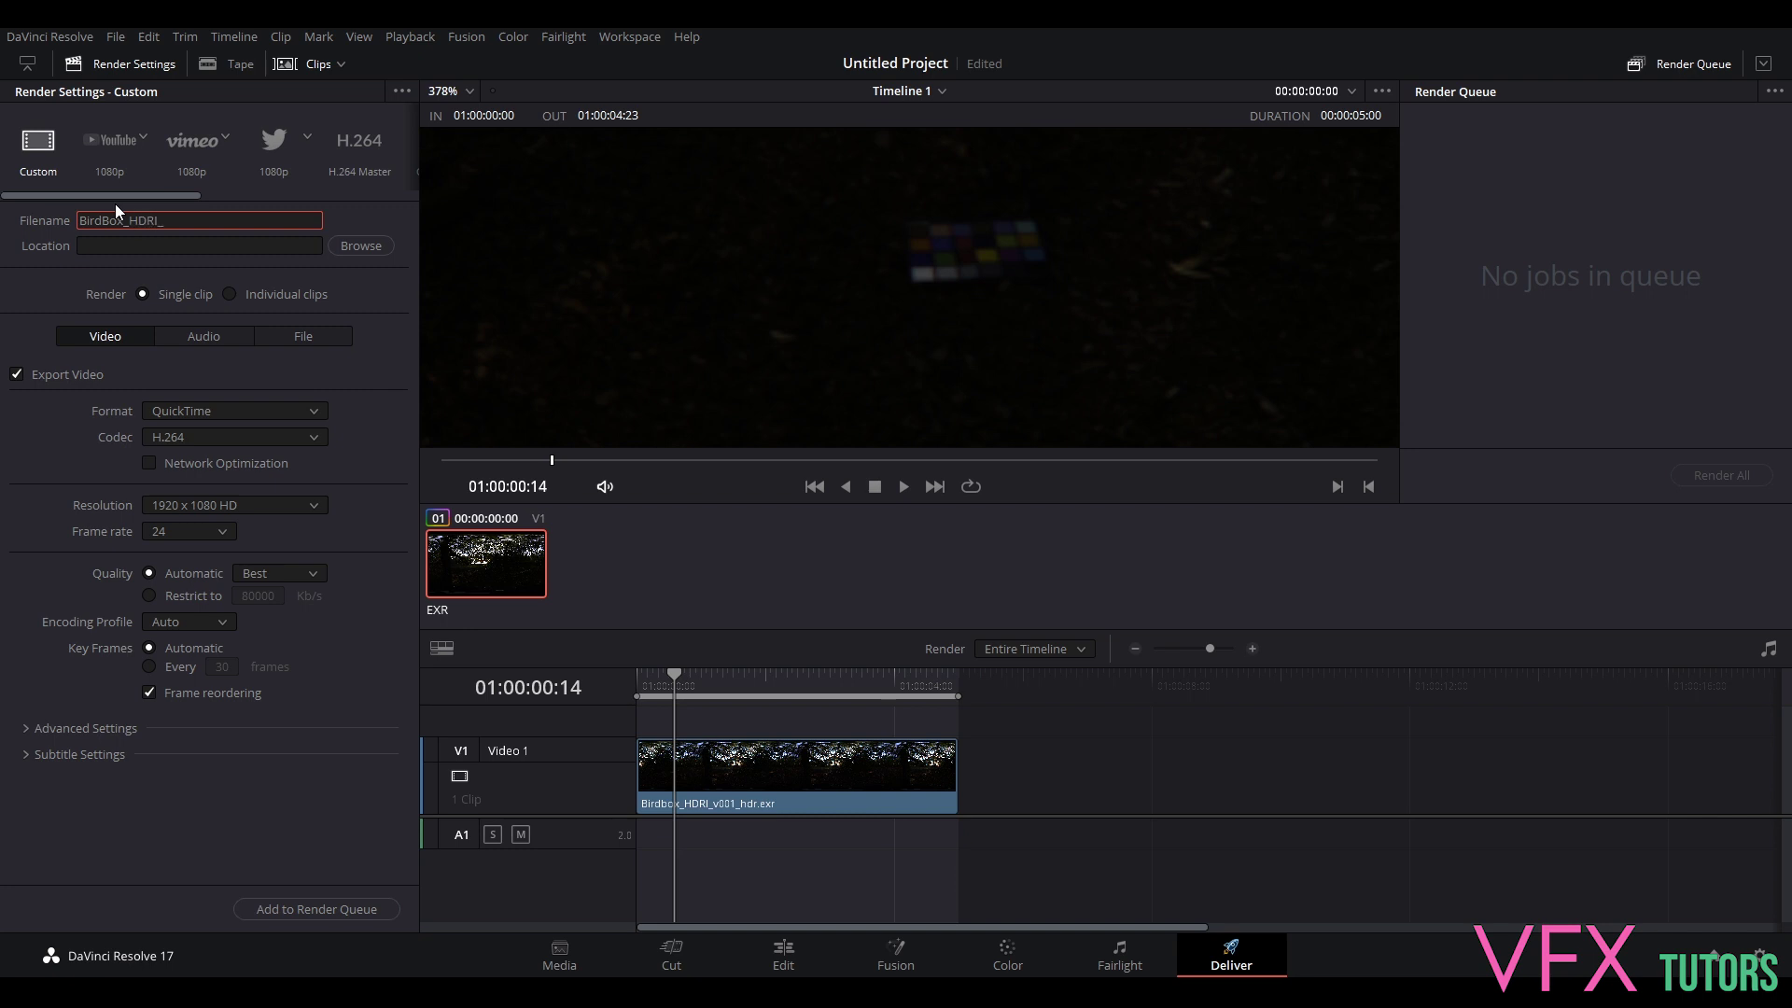
pyautogui.write('rade_v001.')
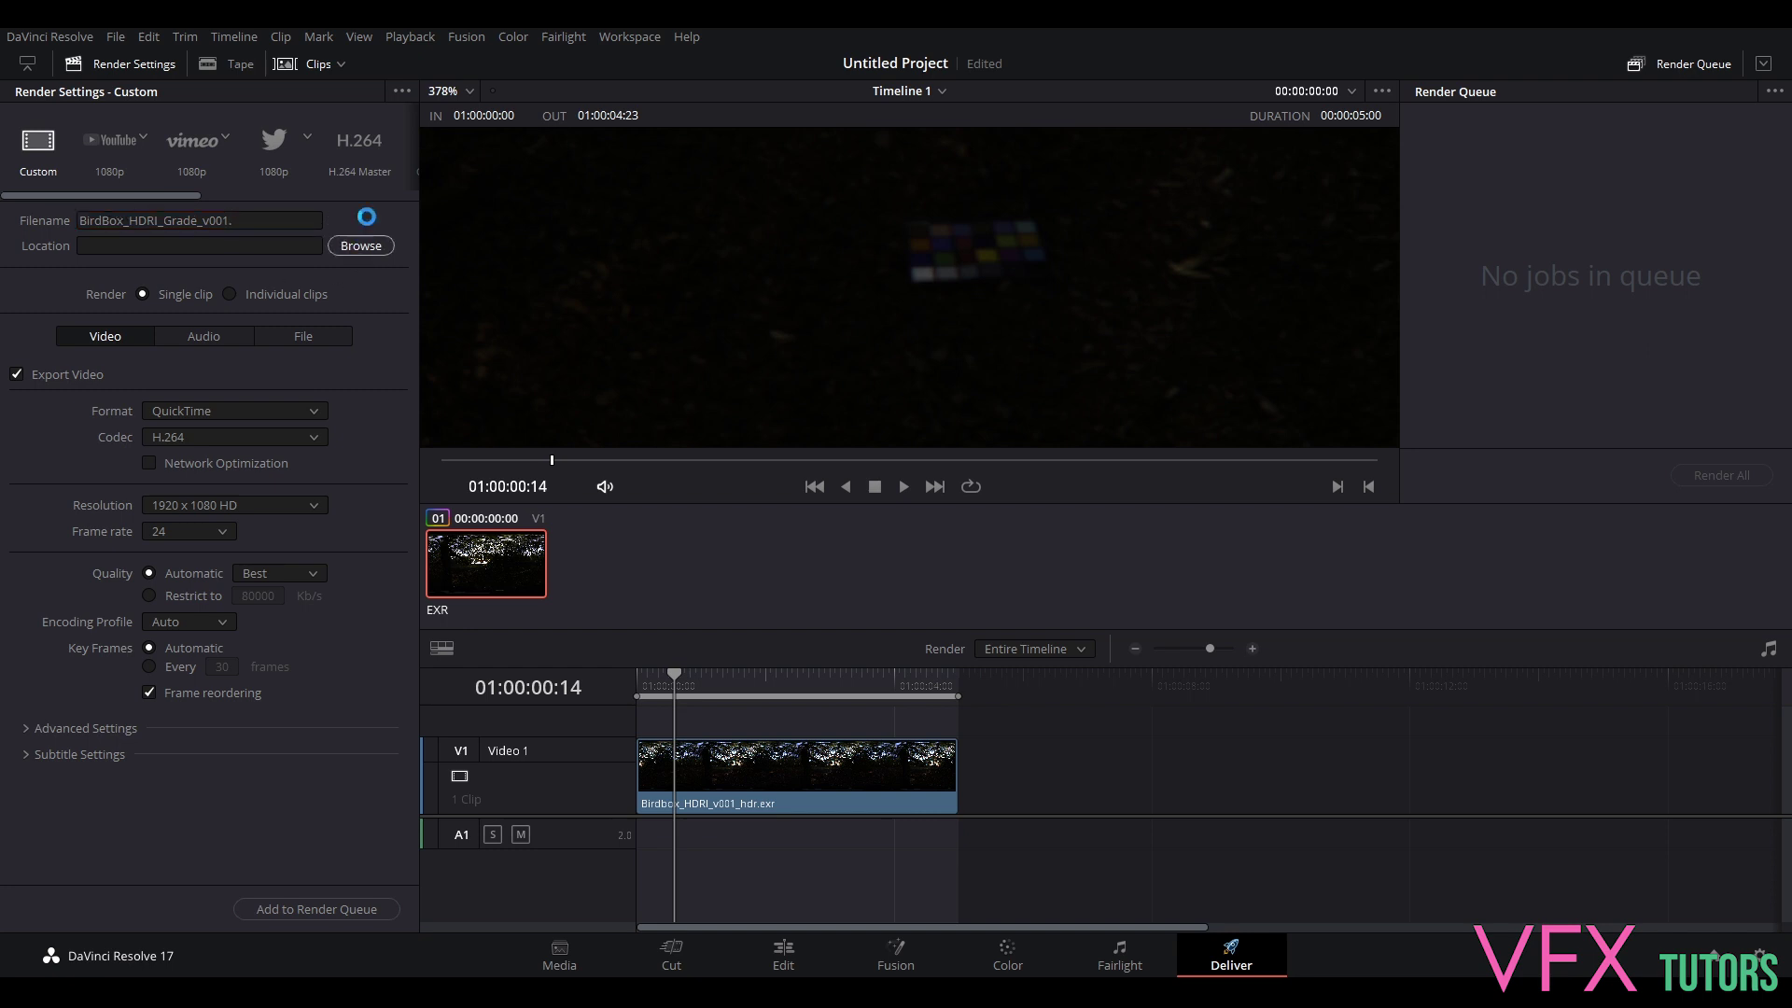
pyautogui.click(360, 246)
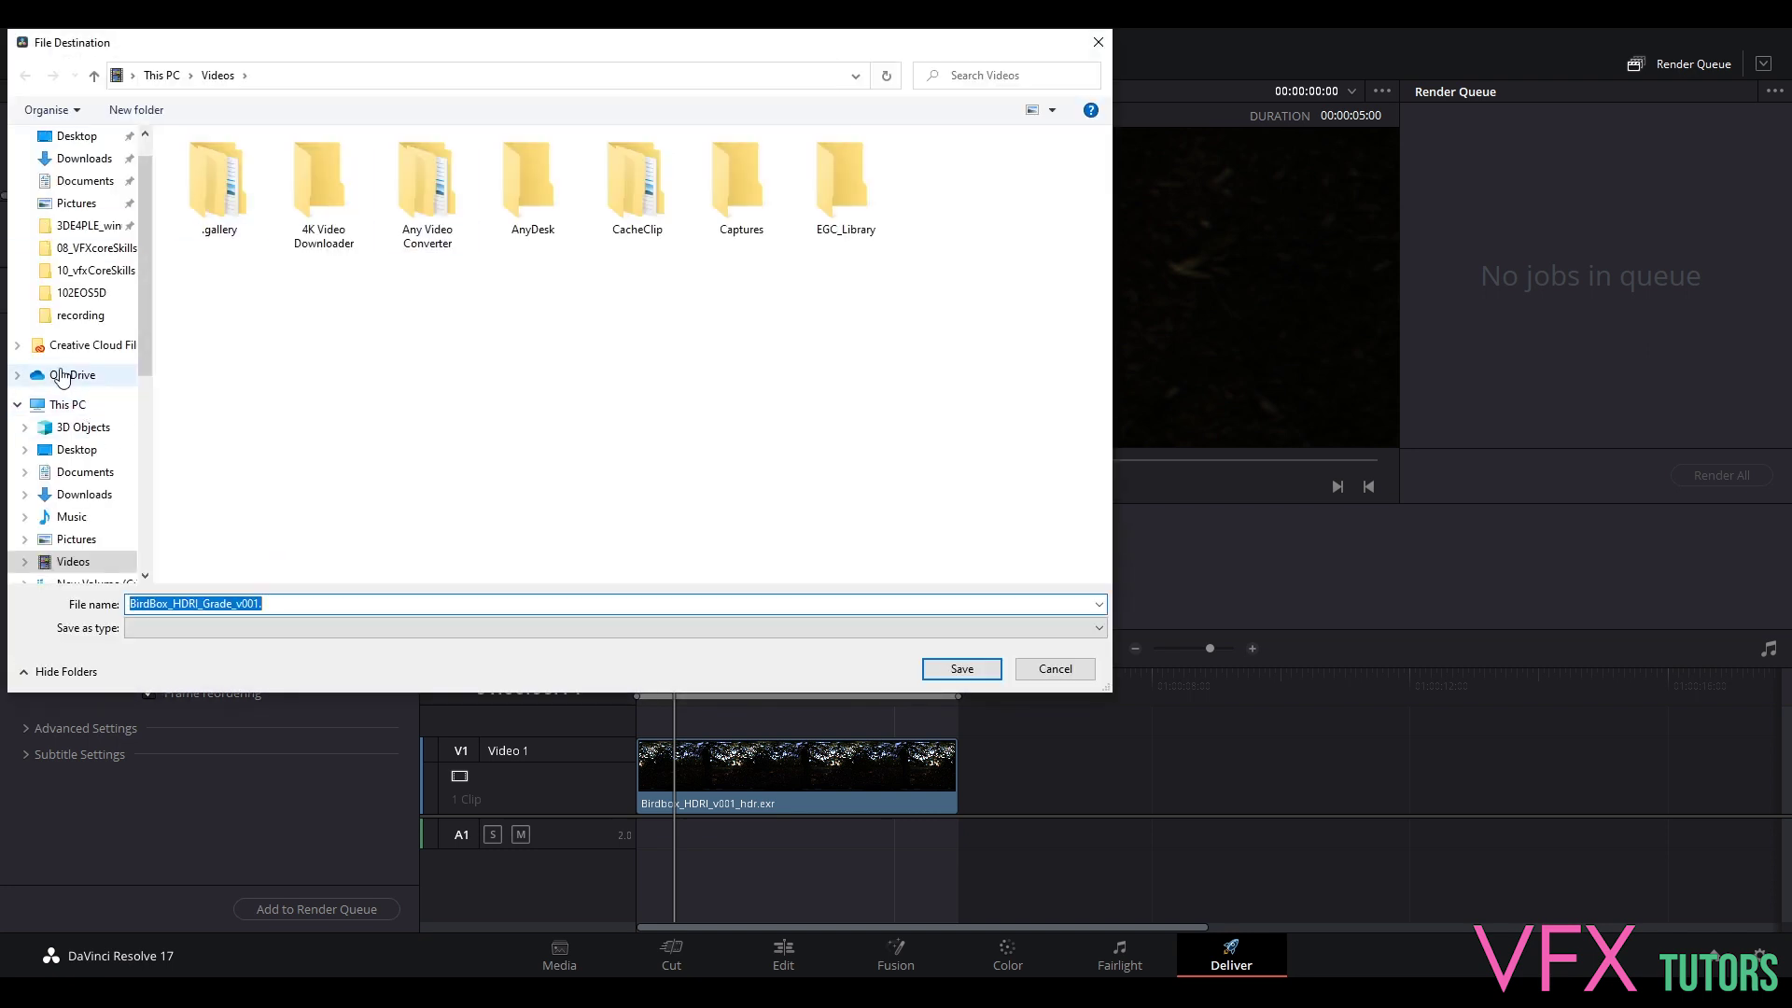
# - Save G: > VFXCoreSkills > IO > Birdbox > Onset > Lighting > HDRI > 01_ProcessedHDRI as the render location
pyautogui.click(68, 404)
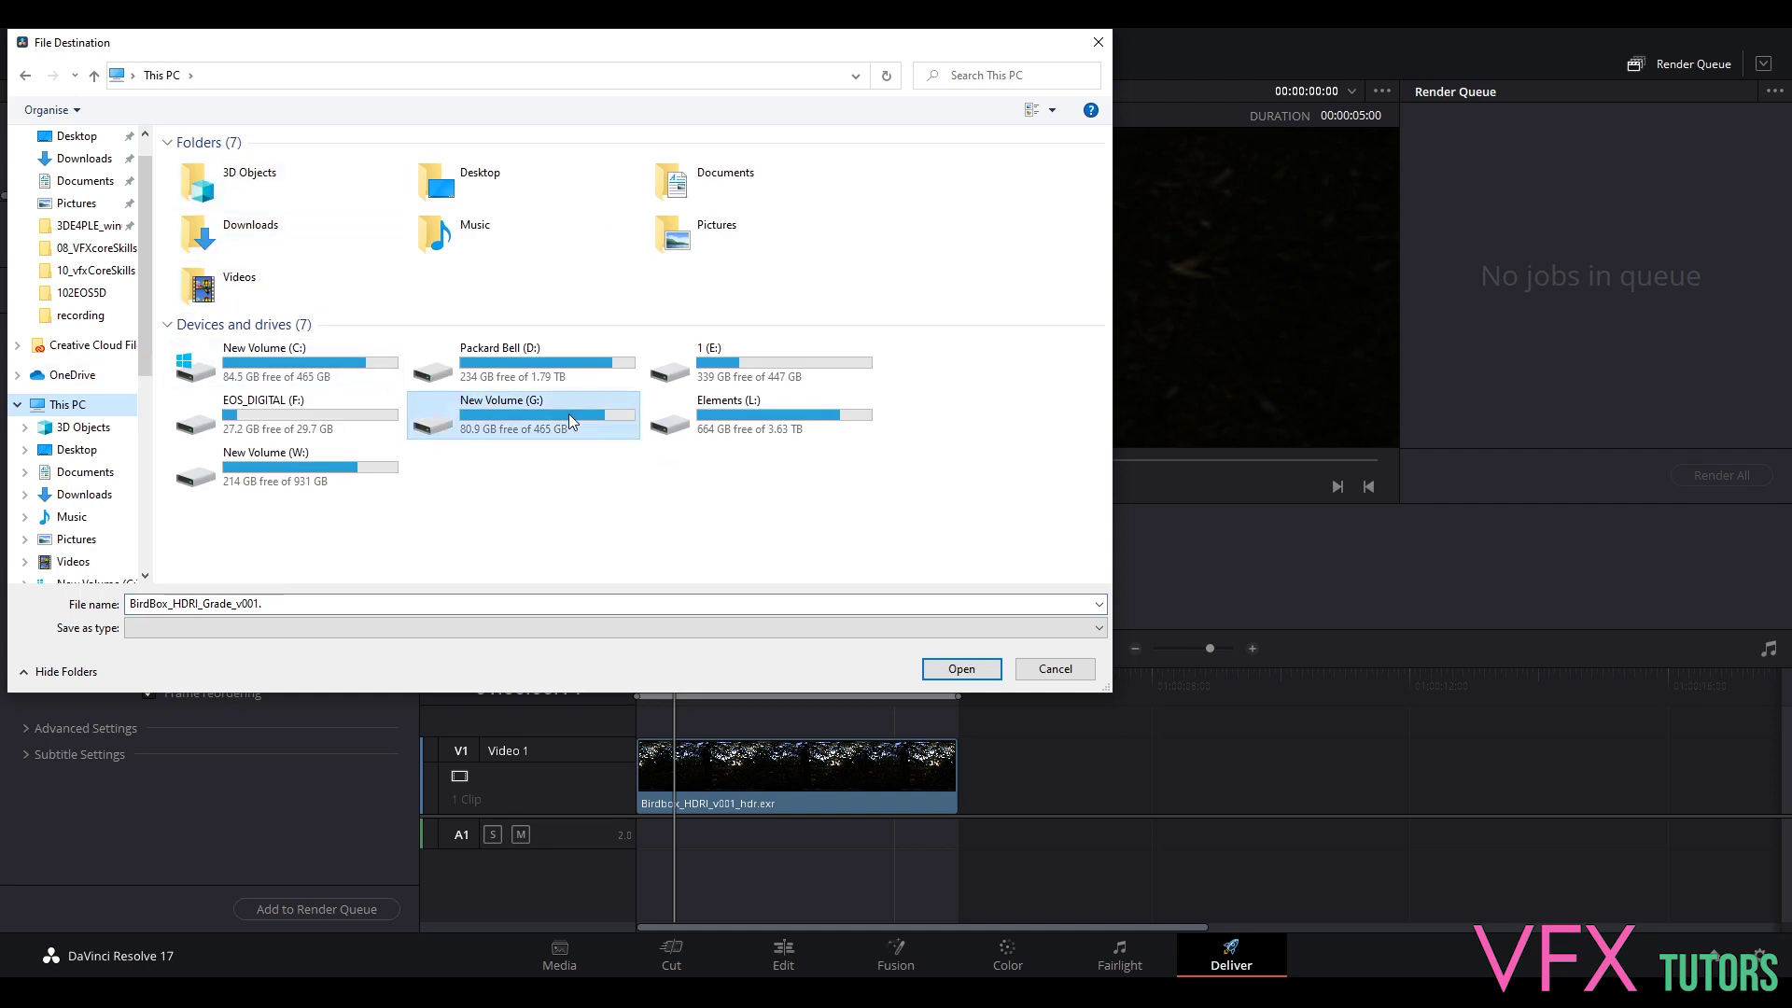
pyautogui.doubleClick(568, 408)
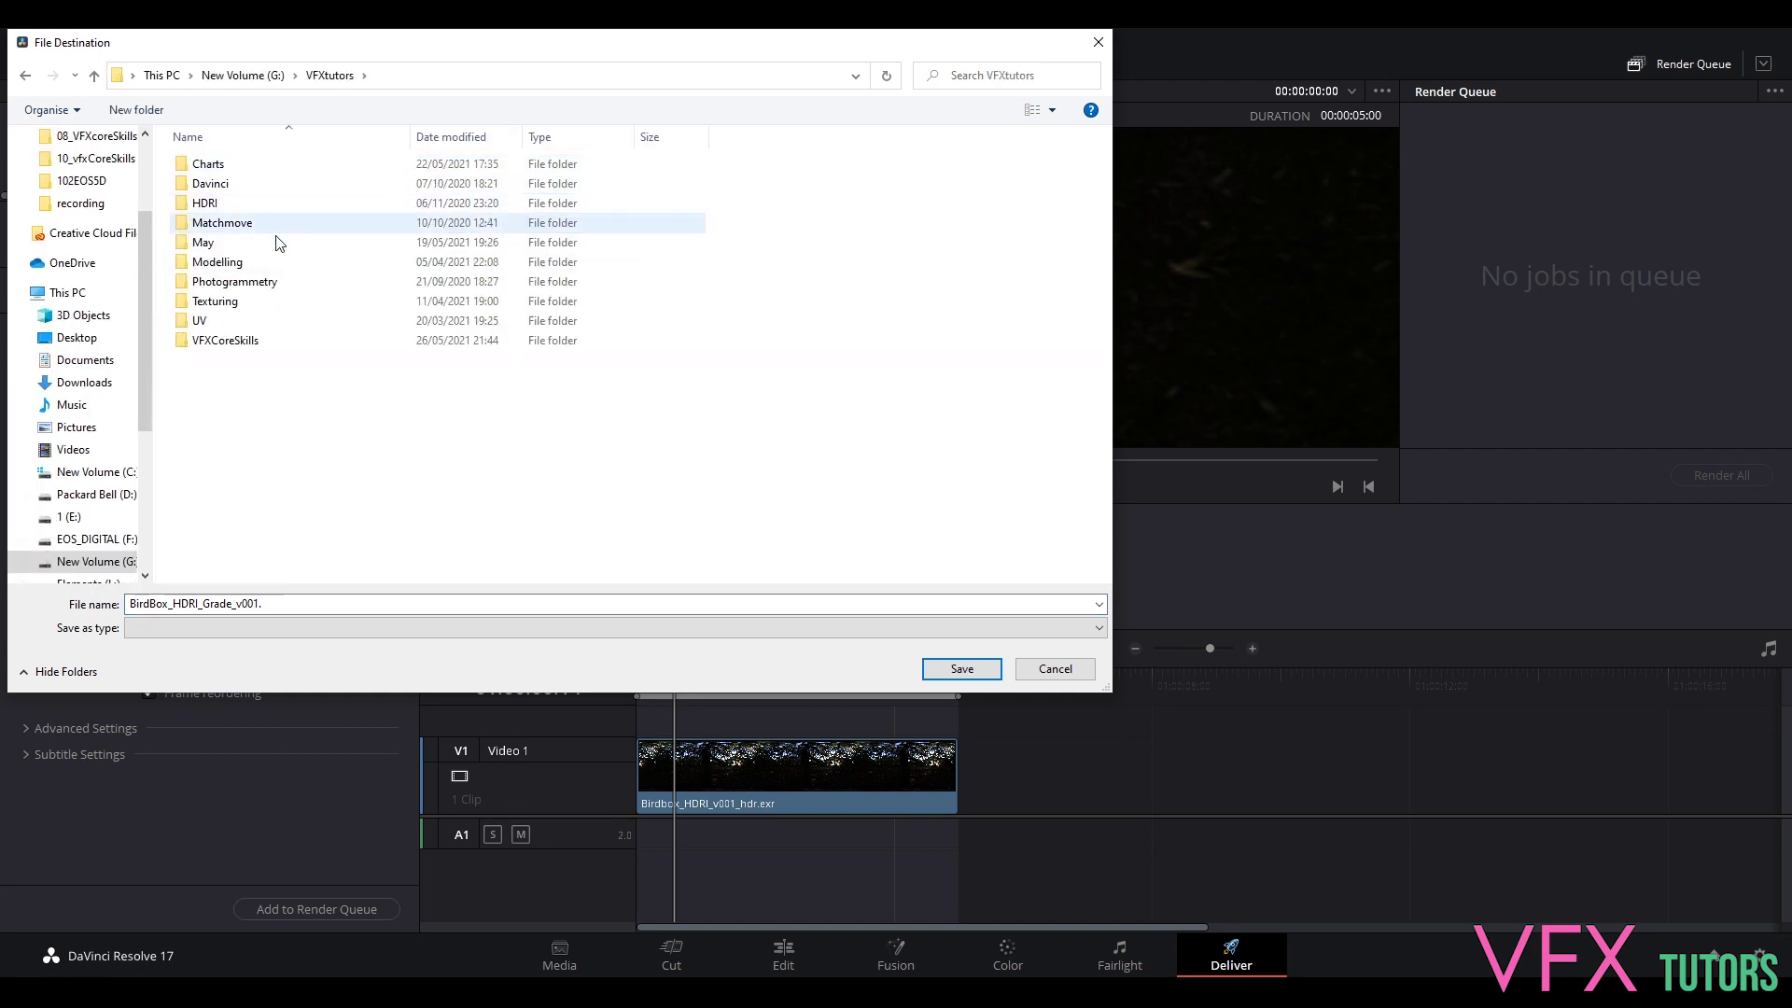
pyautogui.doubleClick(232, 340)
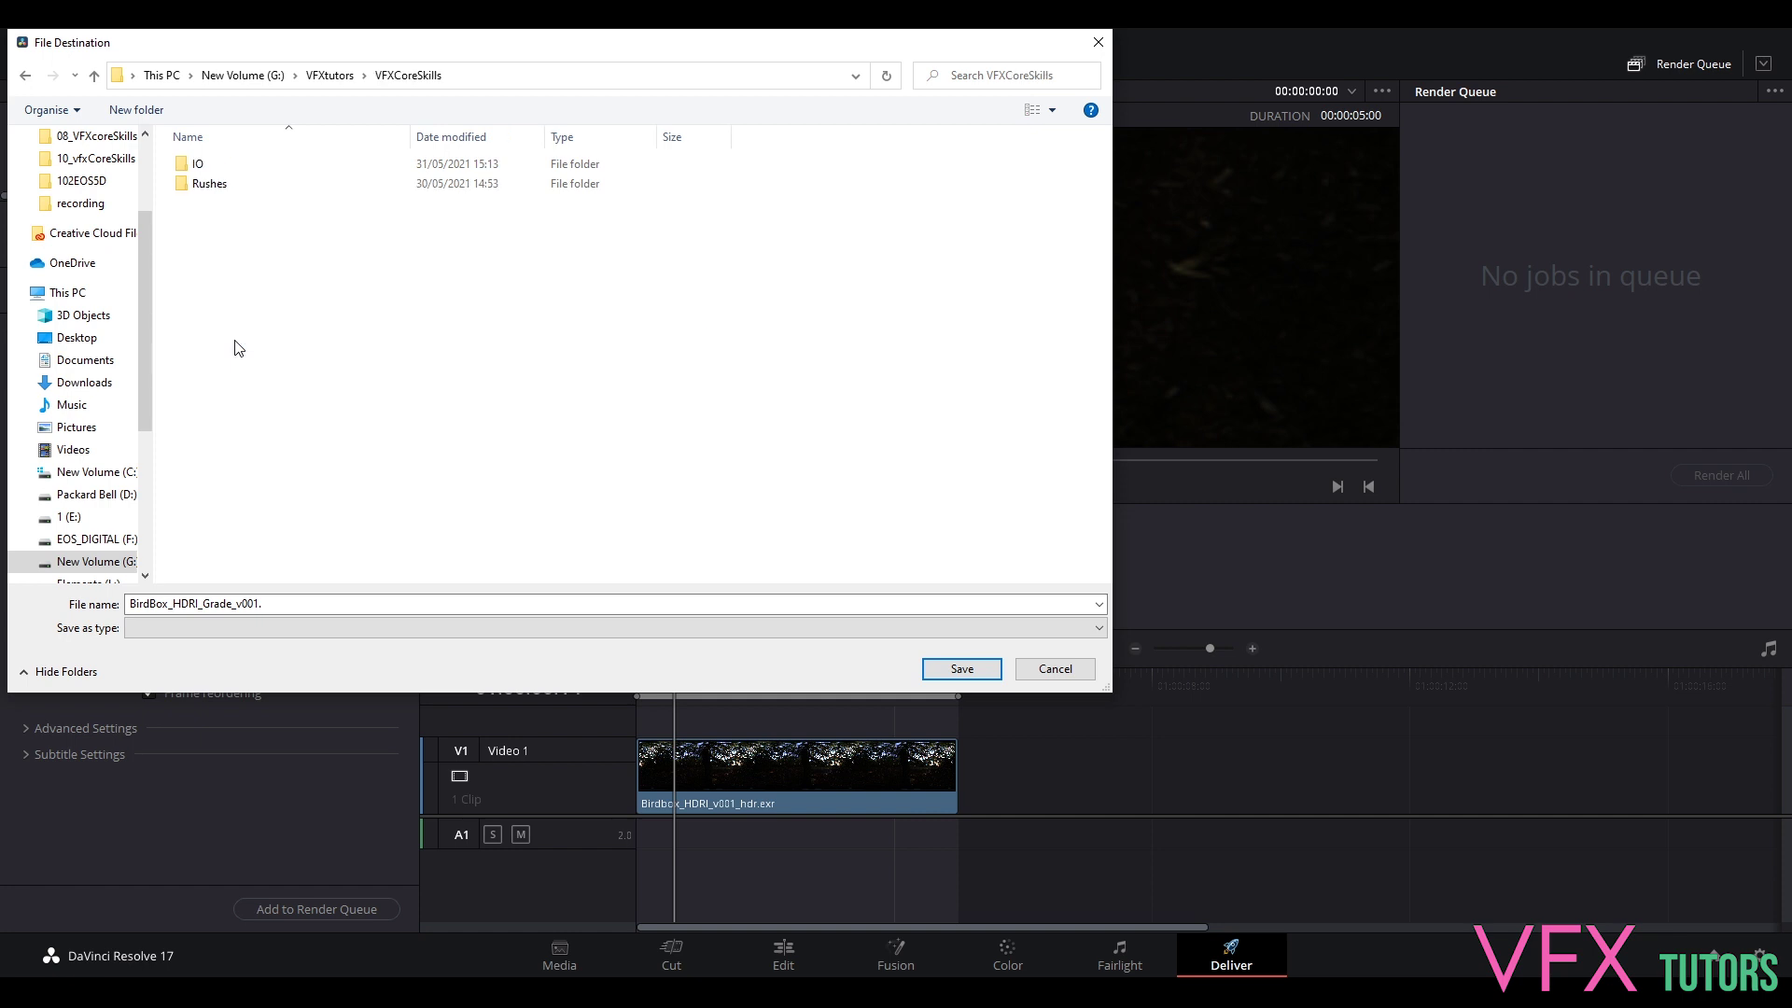
pyautogui.doubleClick(207, 184)
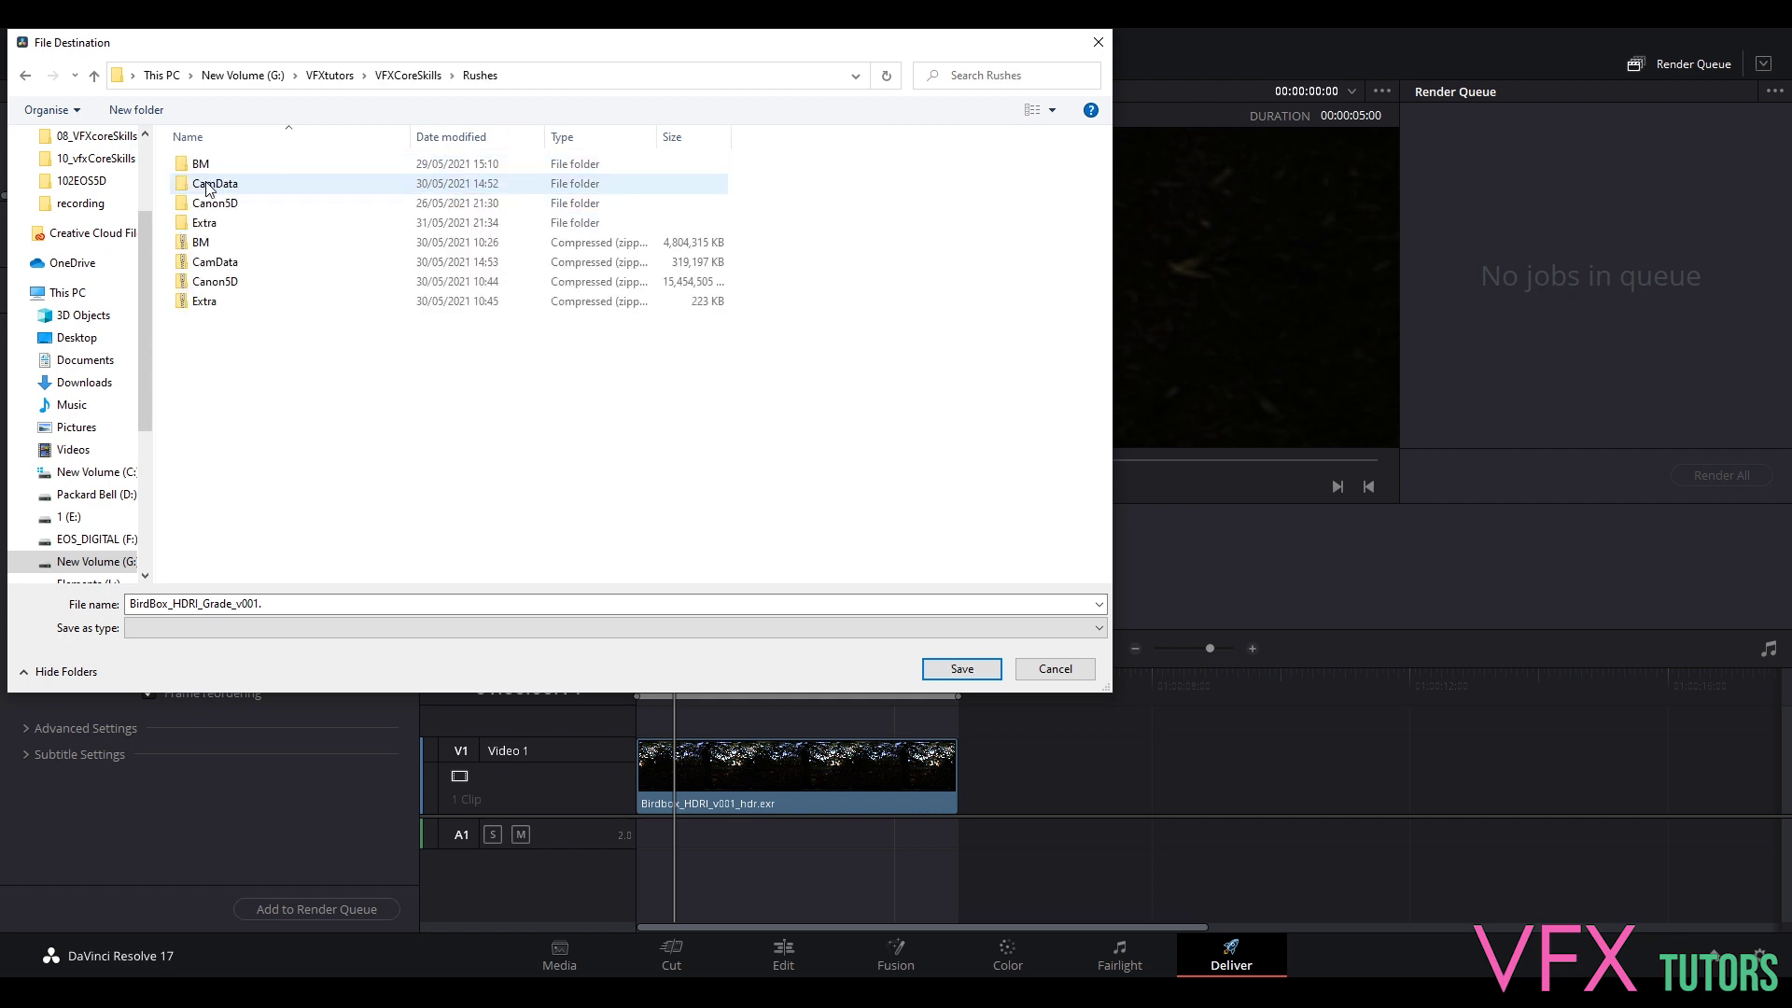
pyautogui.click(410, 75)
pyautogui.doubleClick(224, 166)
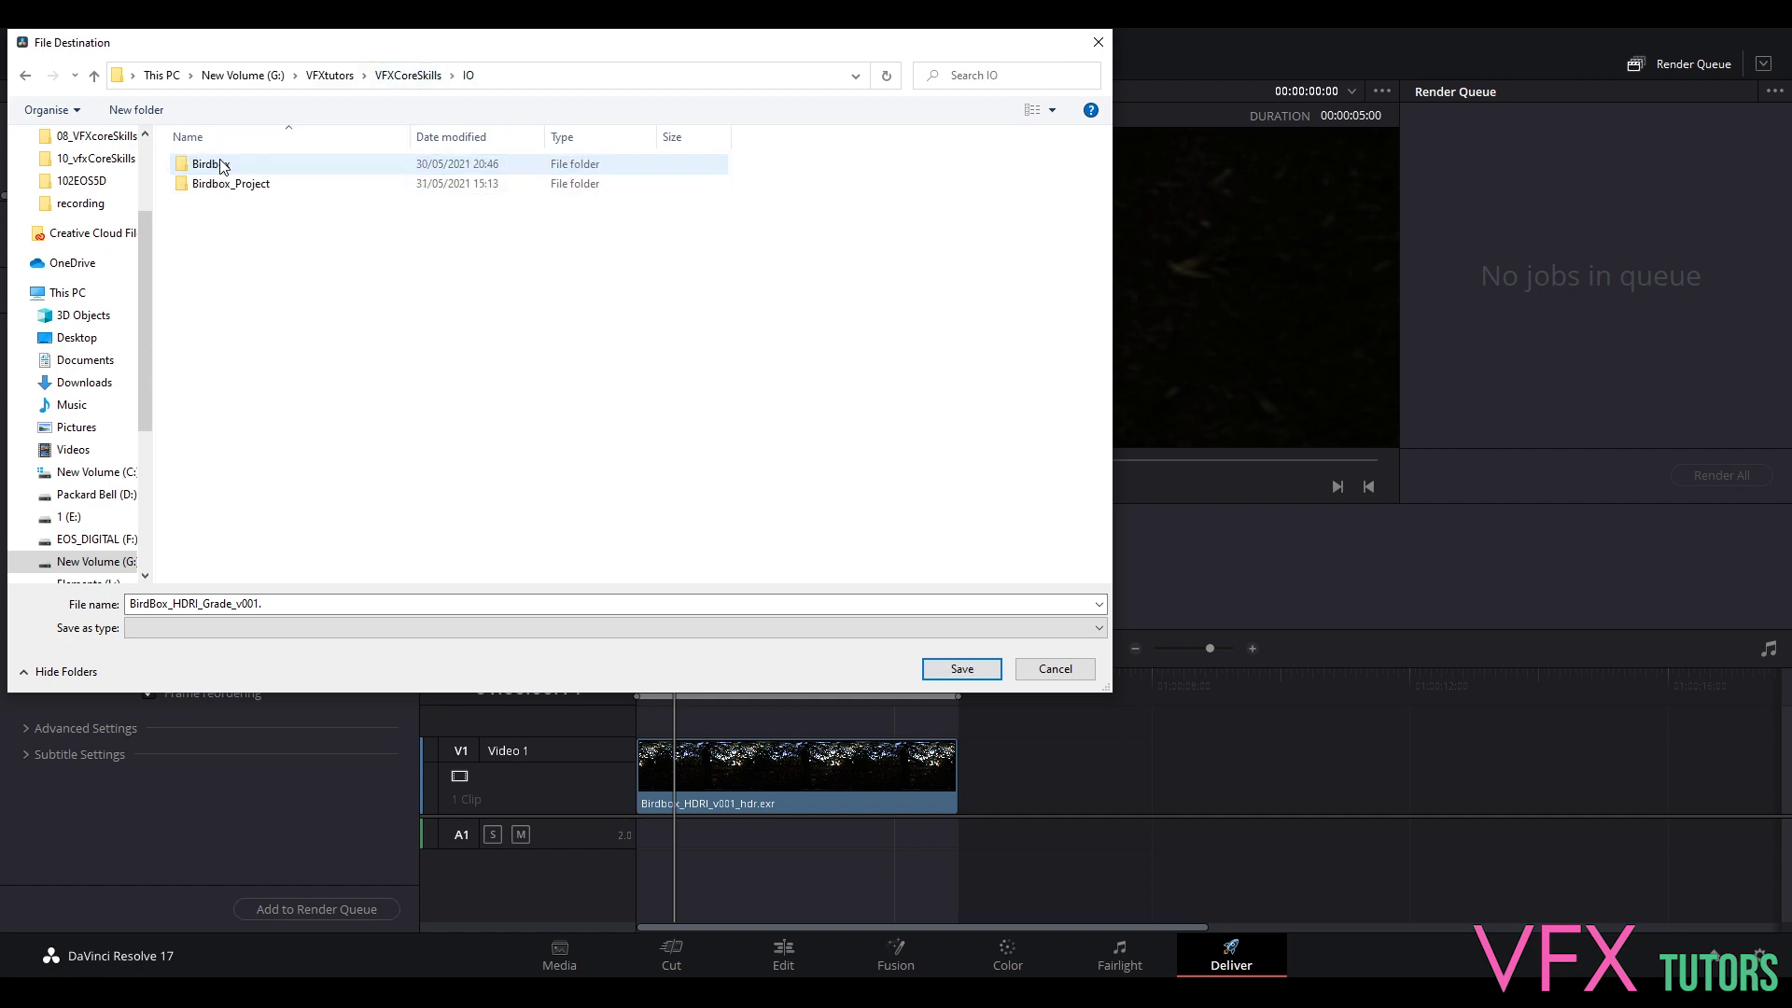
pyautogui.doubleClick(224, 168)
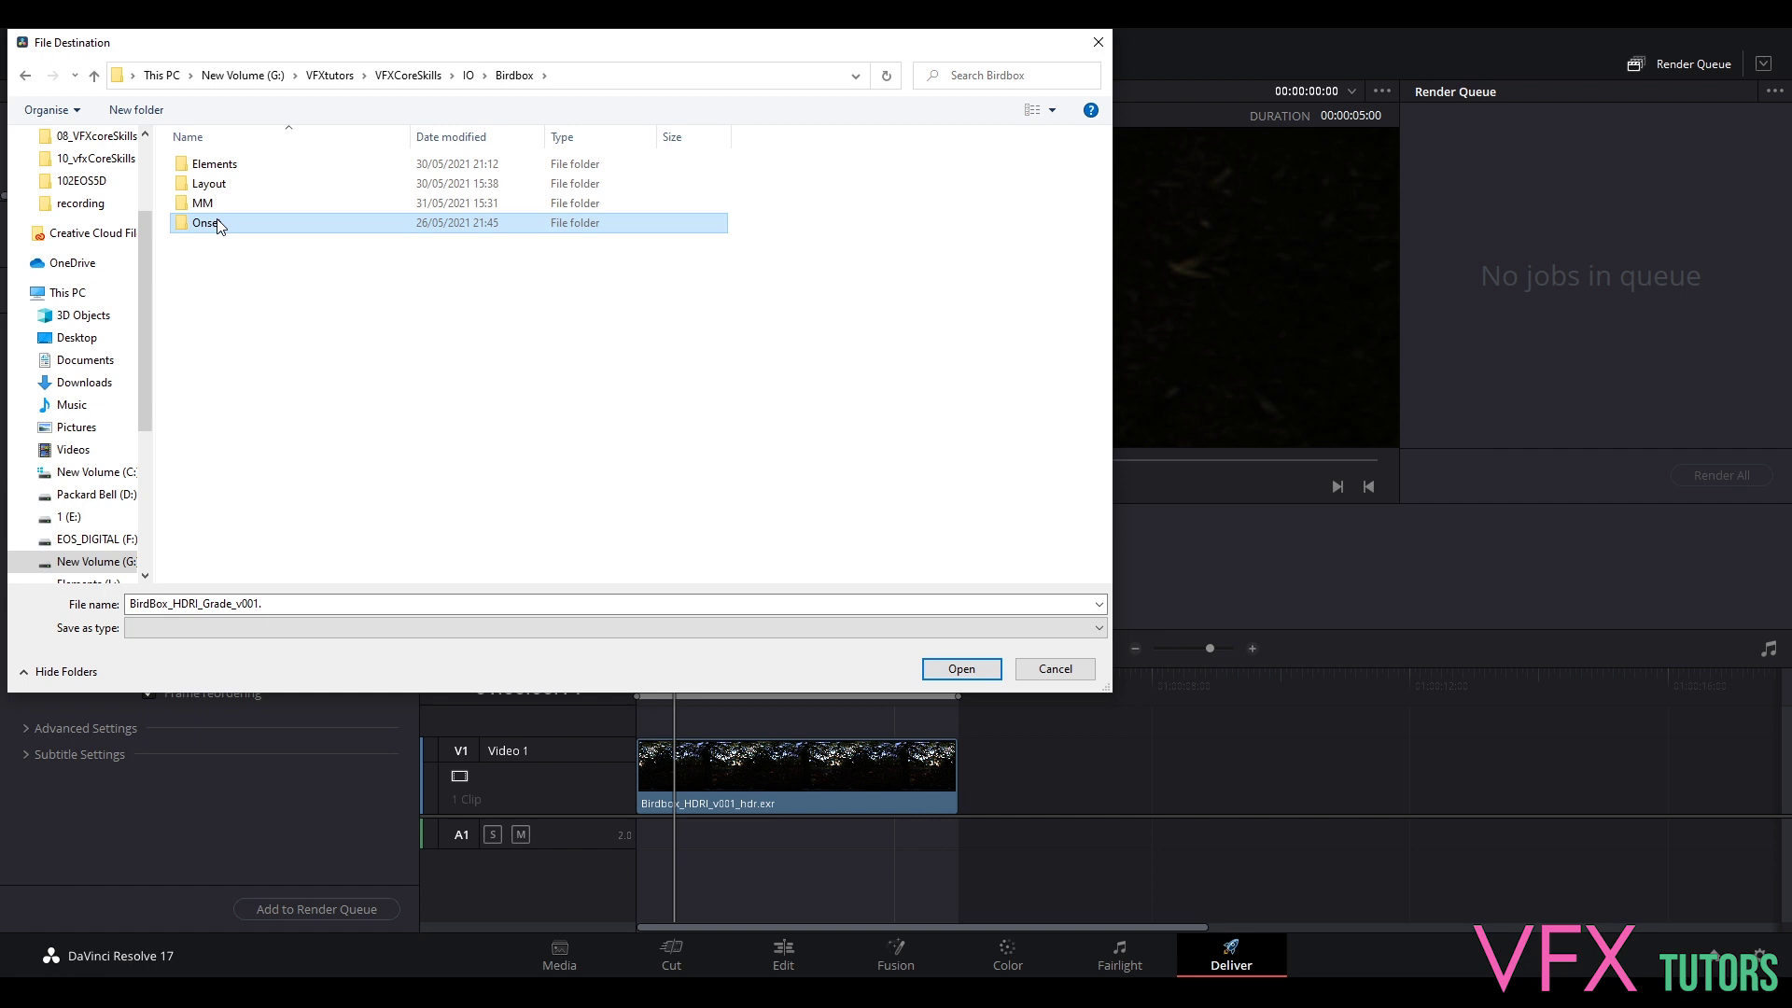
pyautogui.doubleClick(220, 223)
pyautogui.doubleClick(231, 168)
pyautogui.doubleClick(231, 168)
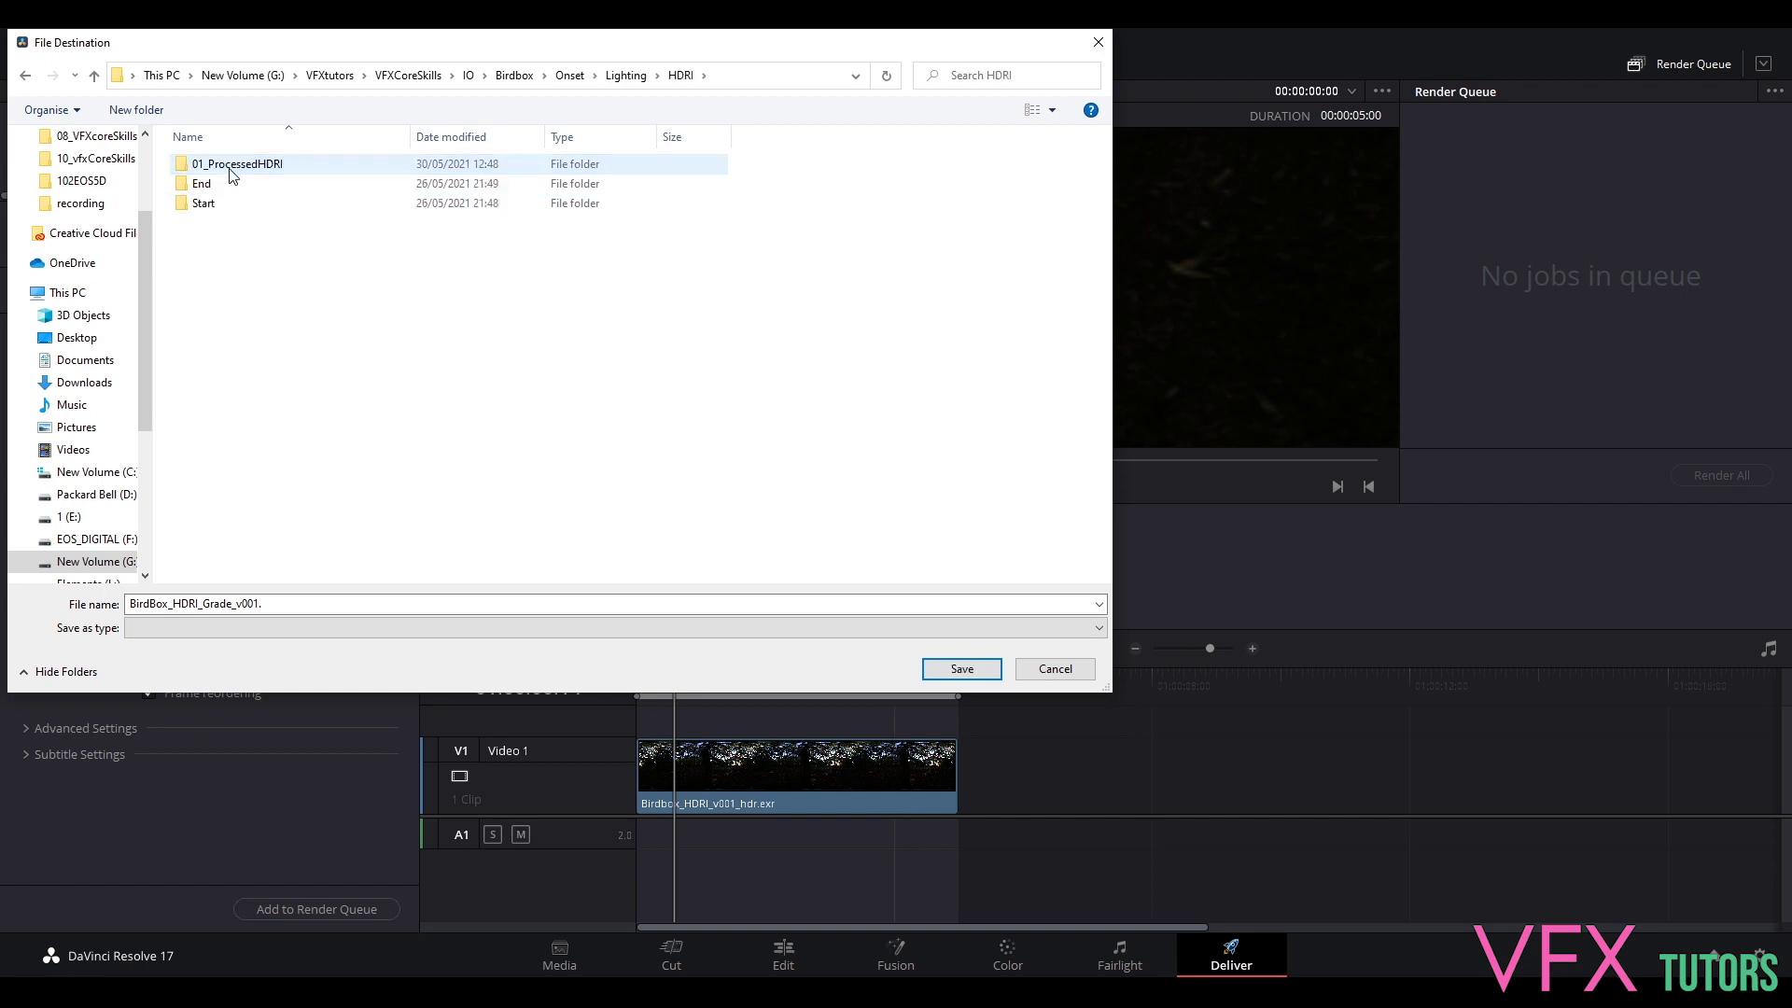
pyautogui.doubleClick(233, 166)
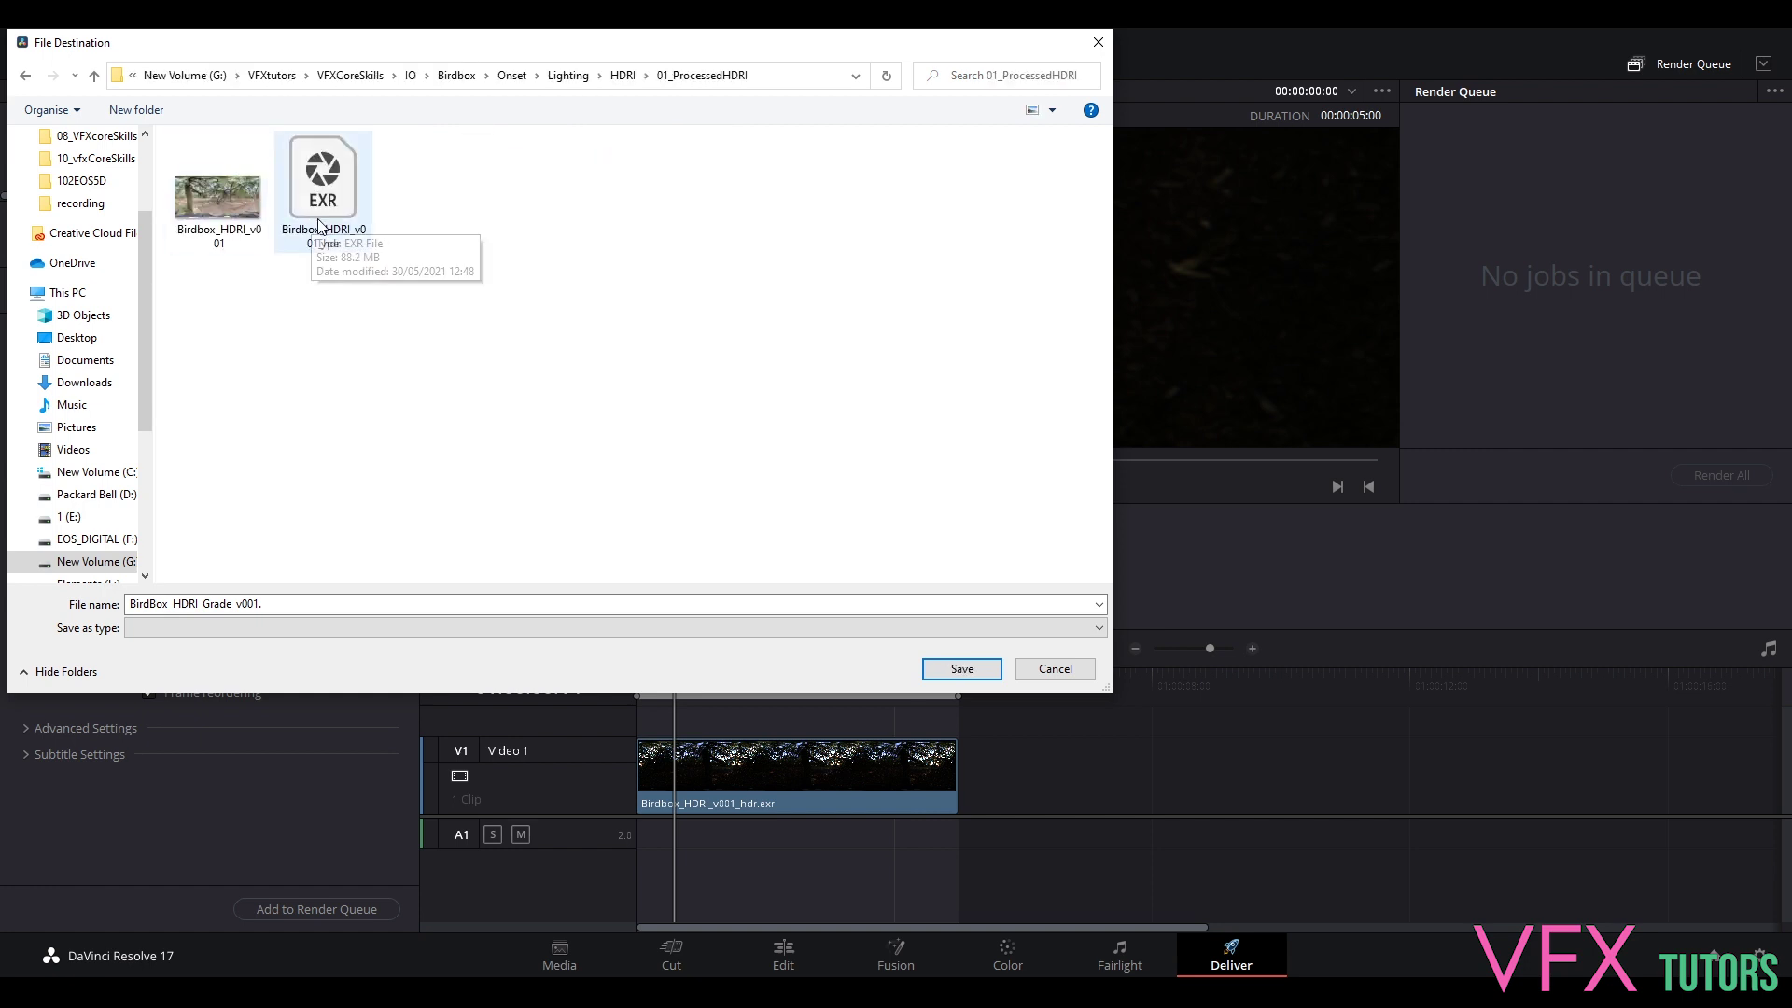
pyautogui.click(972, 668)
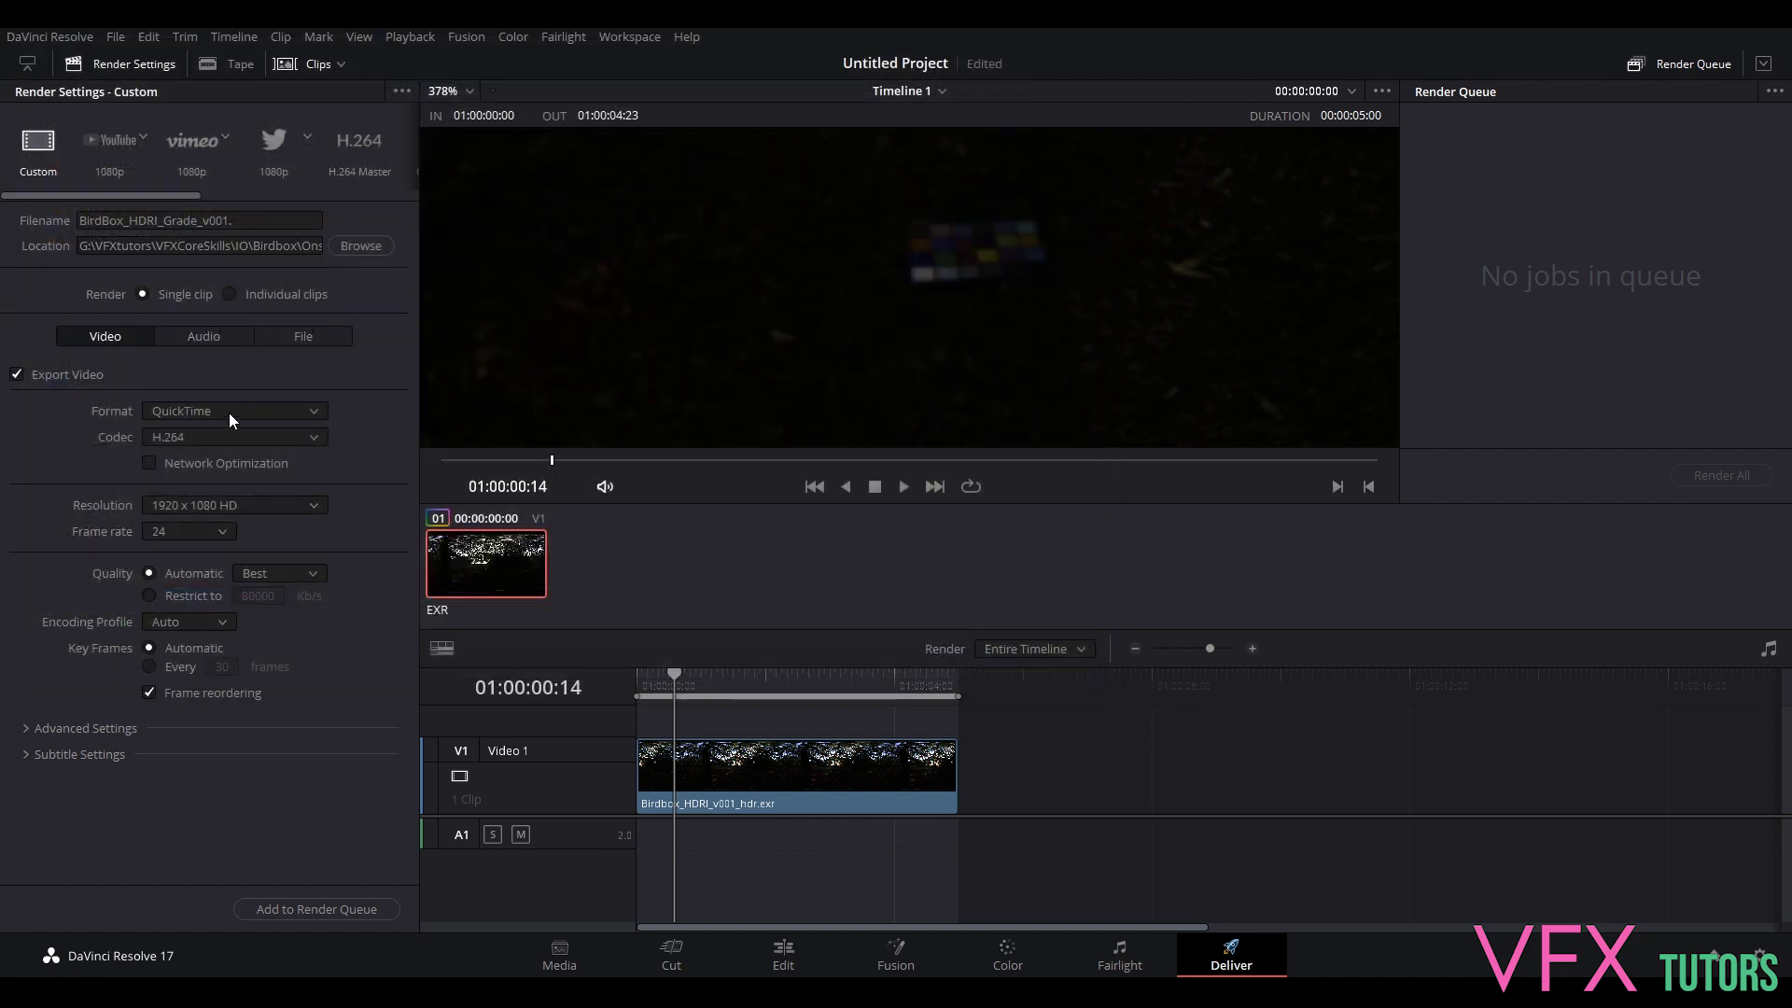
# - Set the render format to EXR at 3840 x 2160 Ultra HD and expand Advanced Settings
pyautogui.click(227, 413)
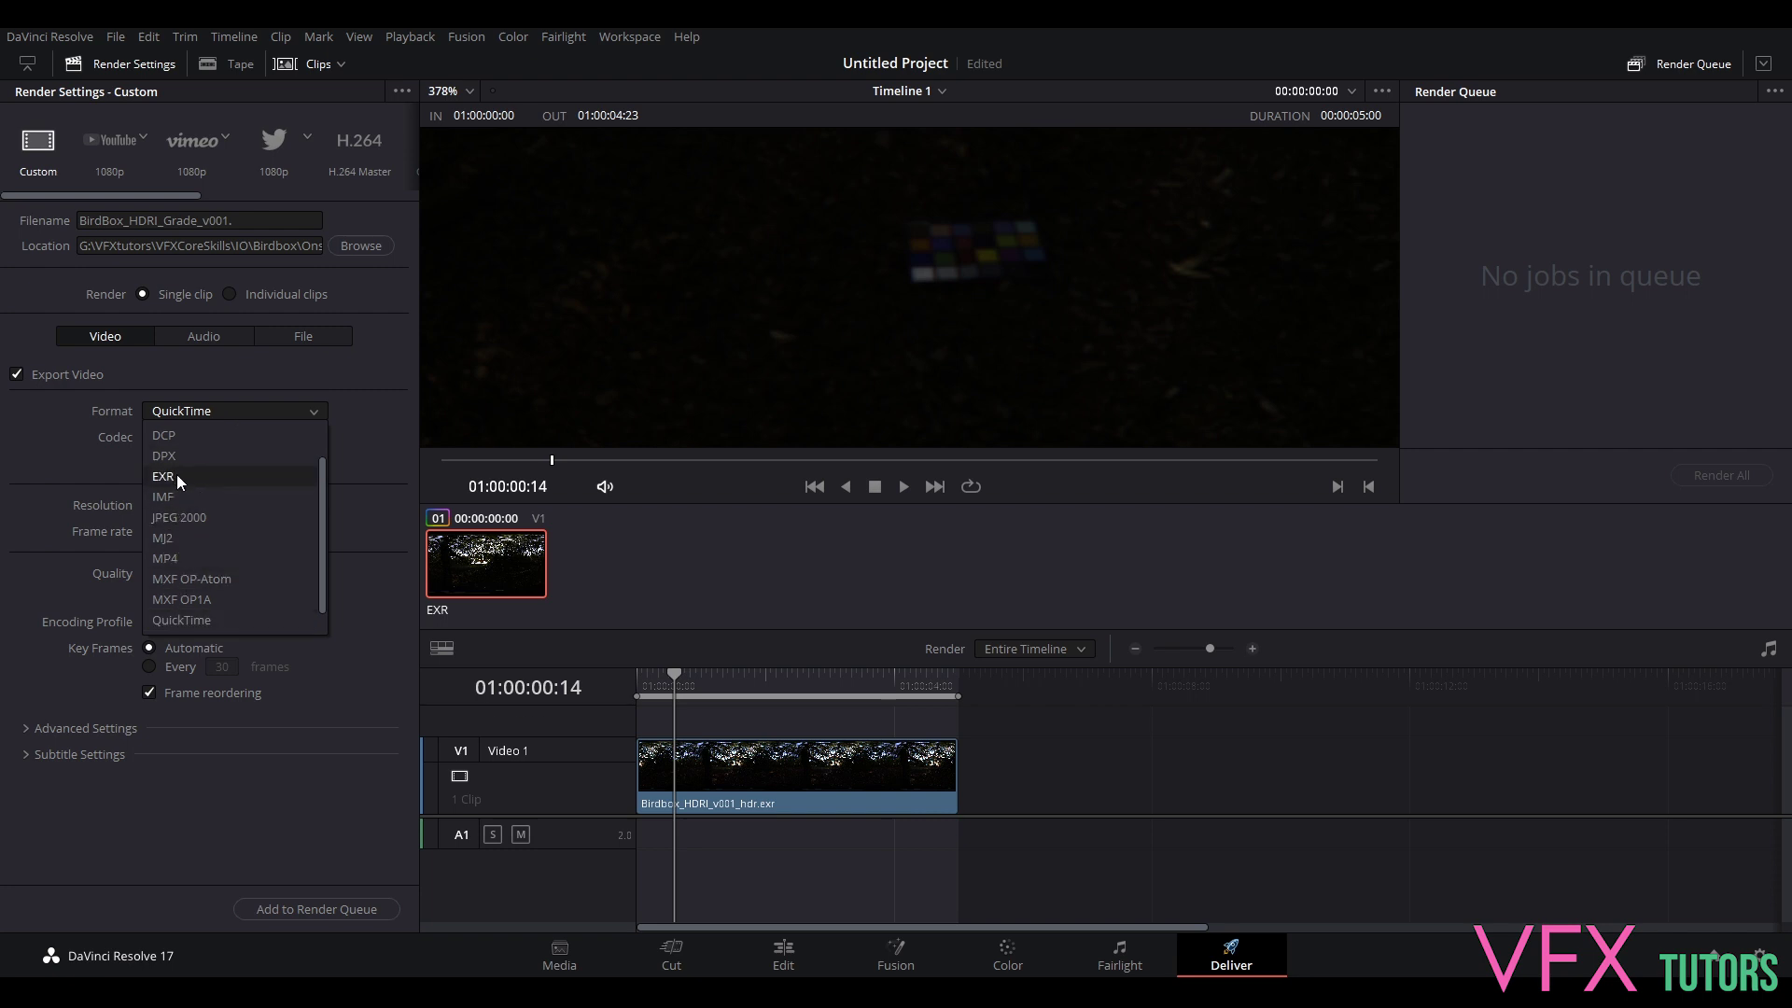
pyautogui.click(176, 475)
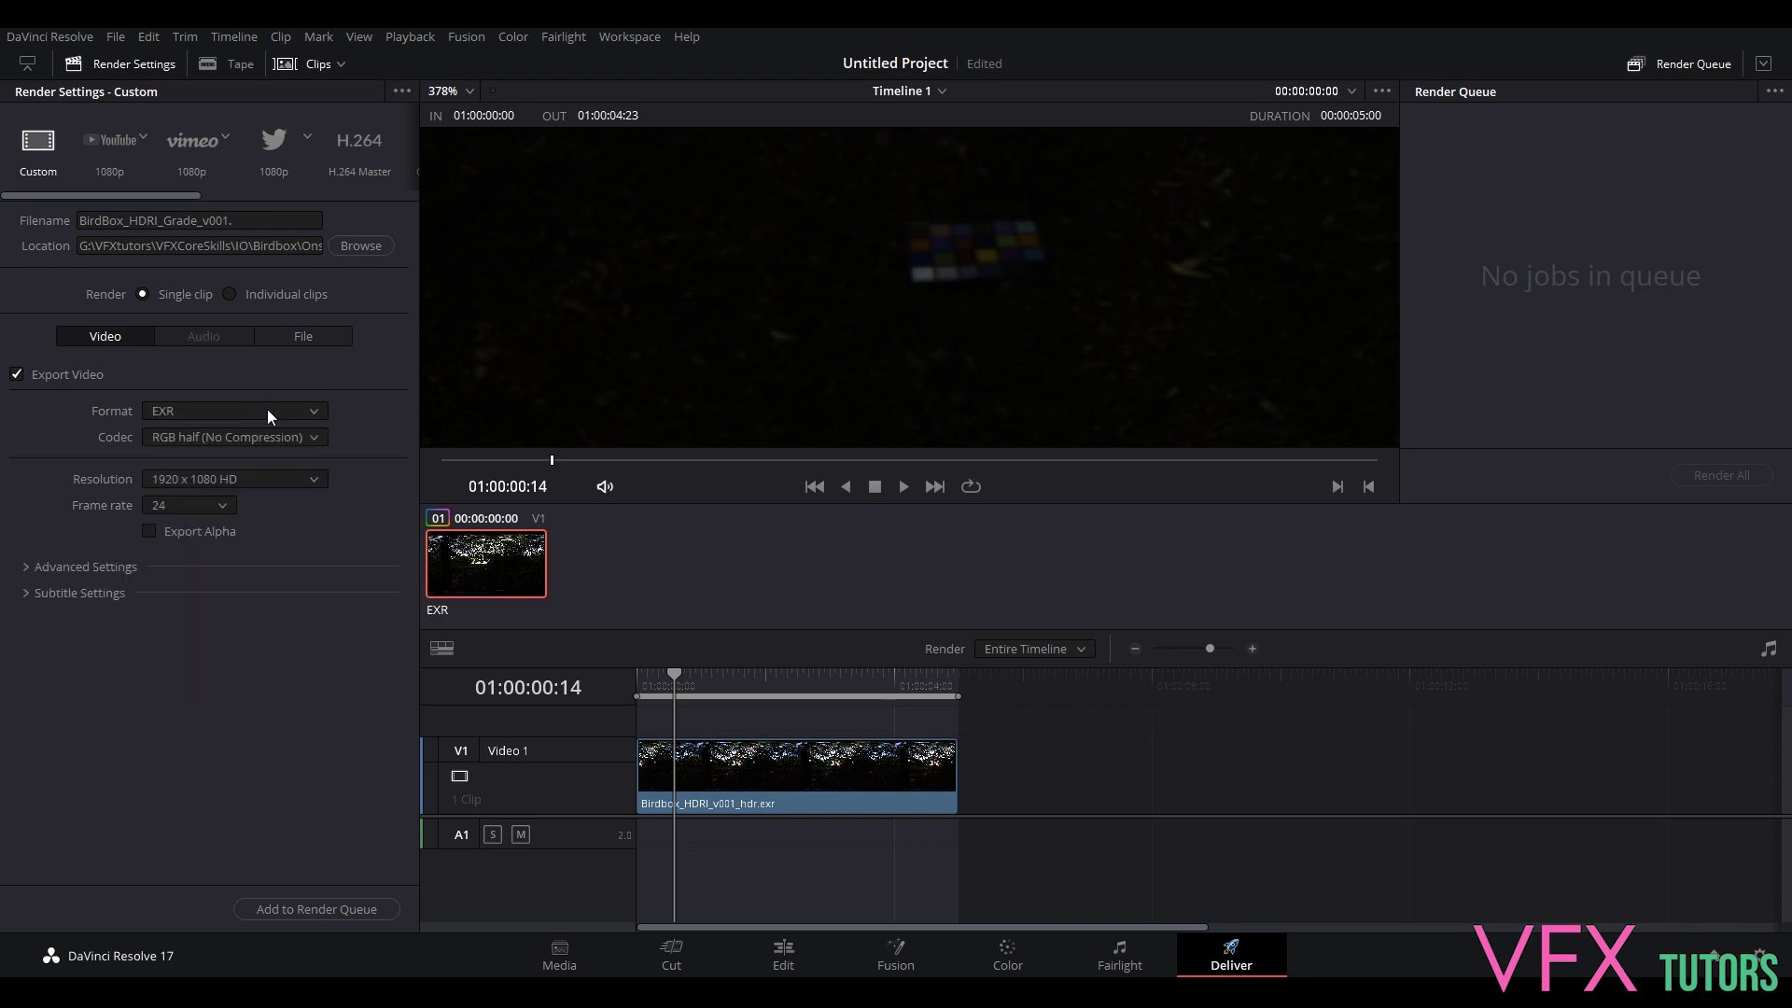
pyautogui.click(310, 476)
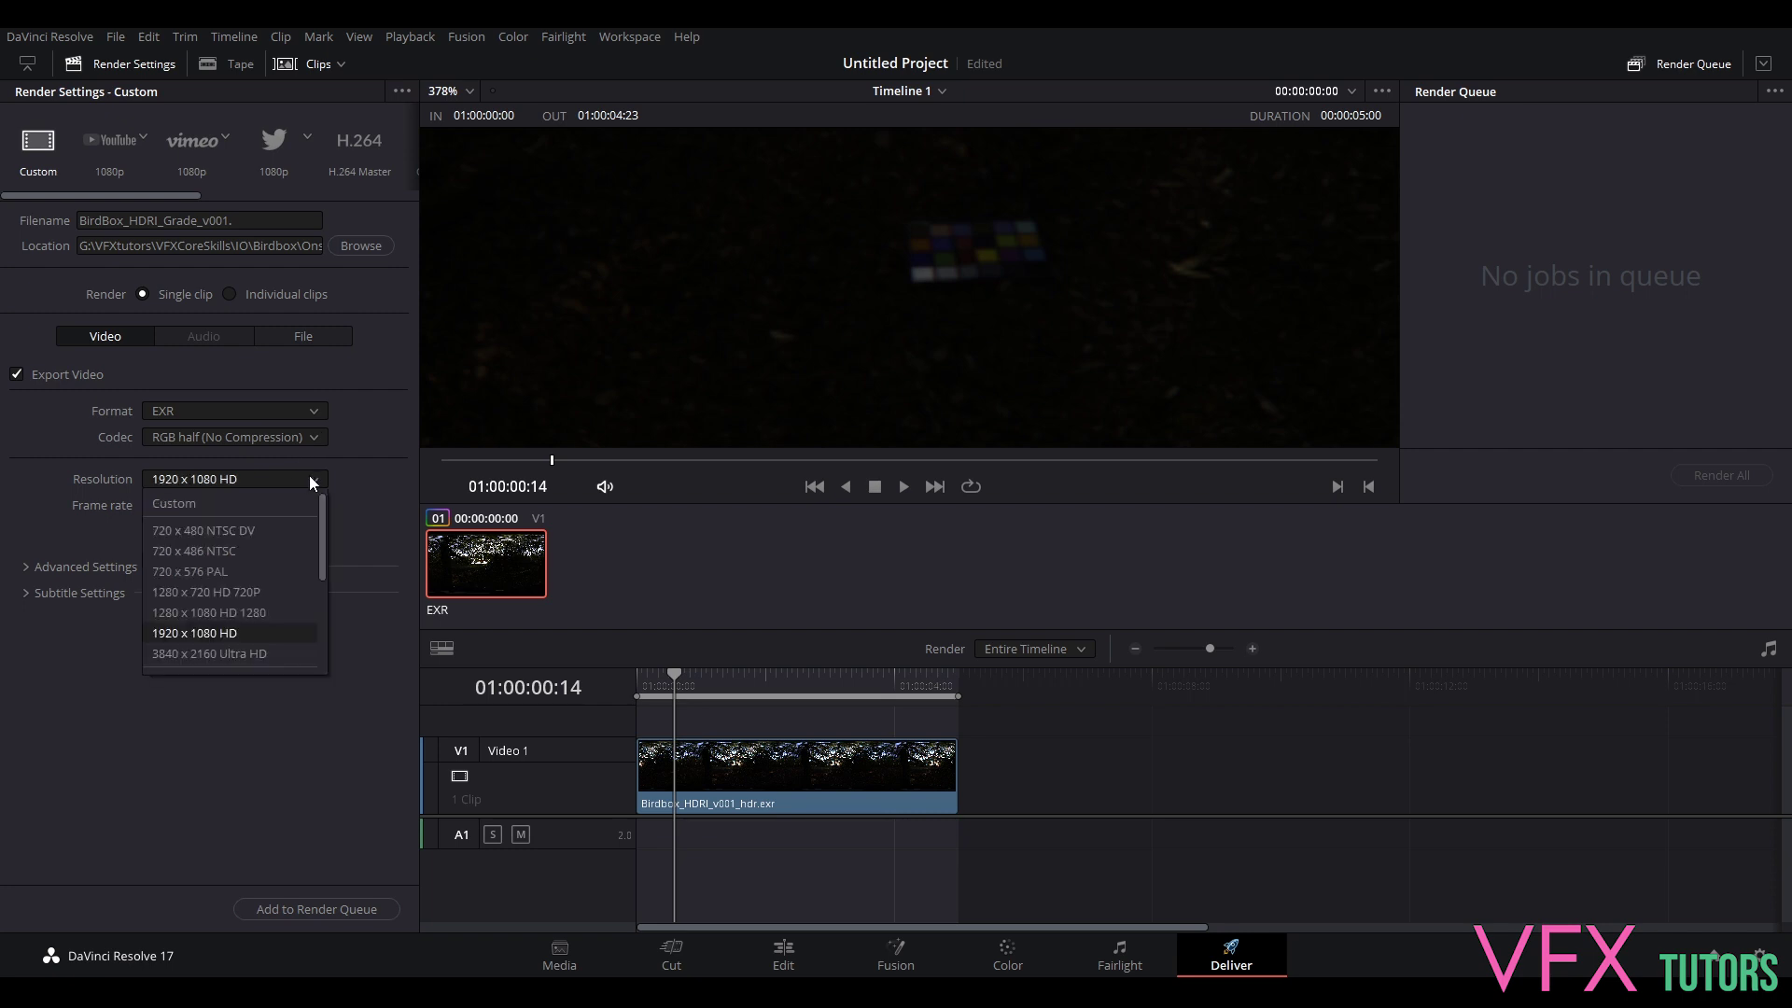
pyautogui.click(216, 599)
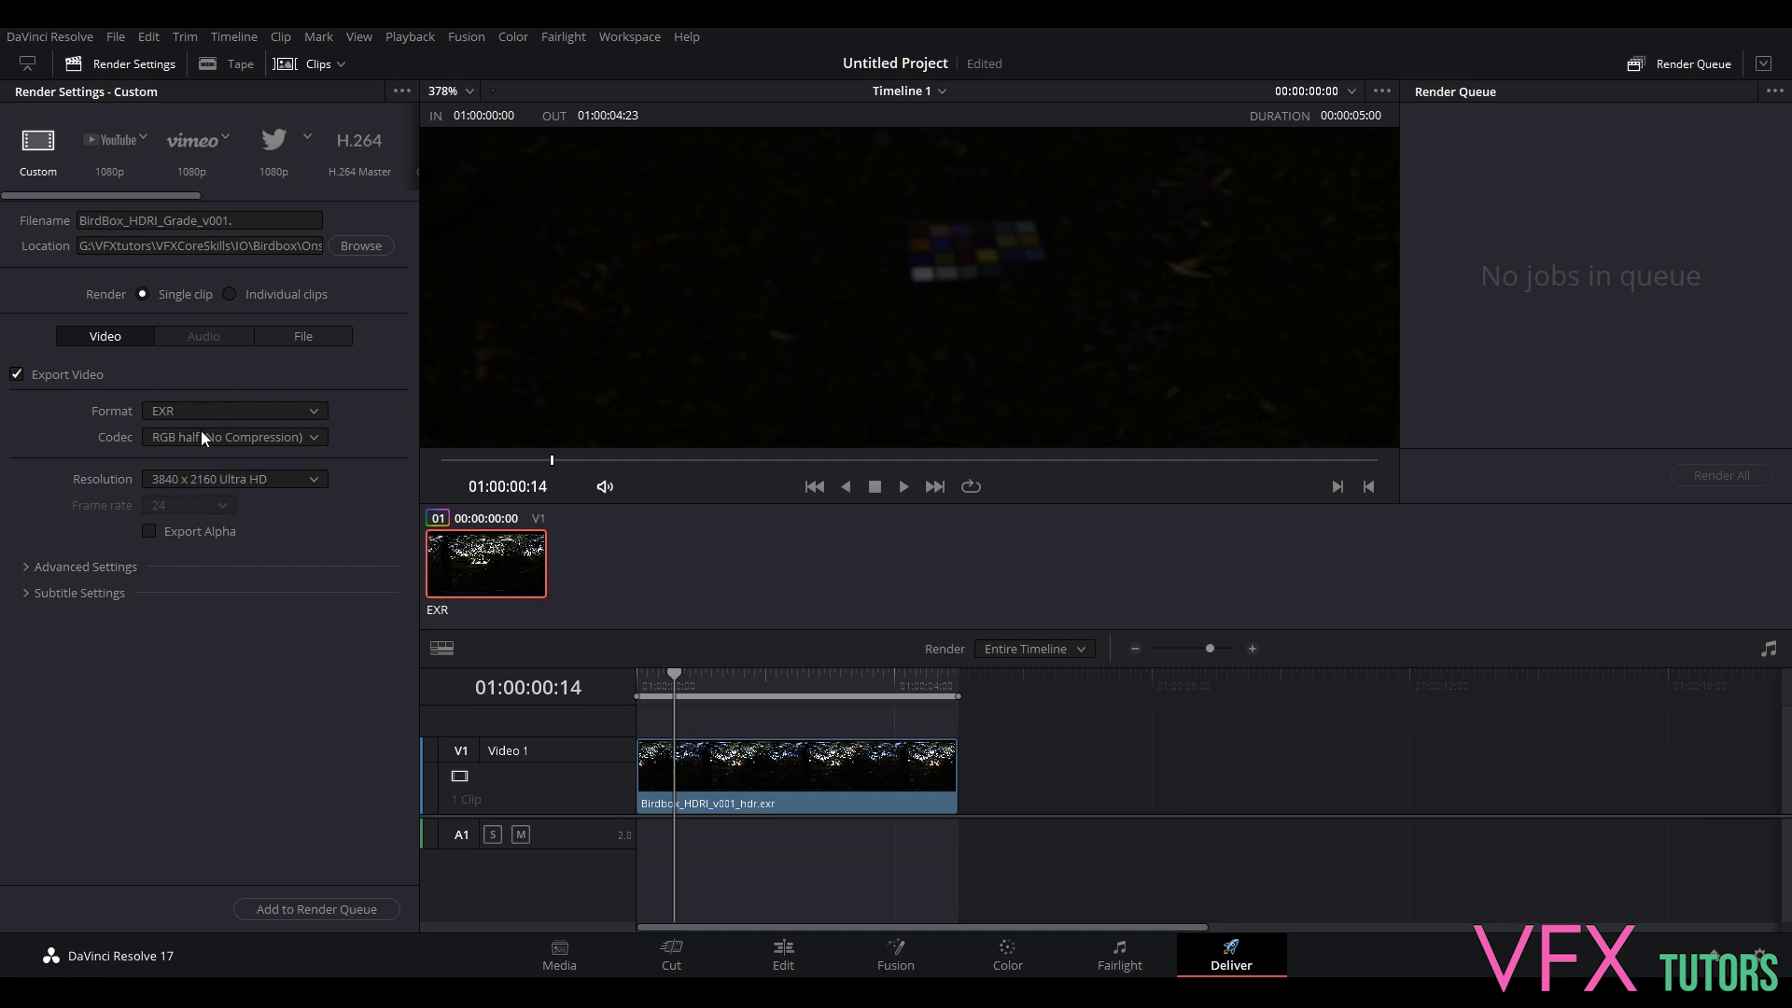
pyautogui.click(93, 566)
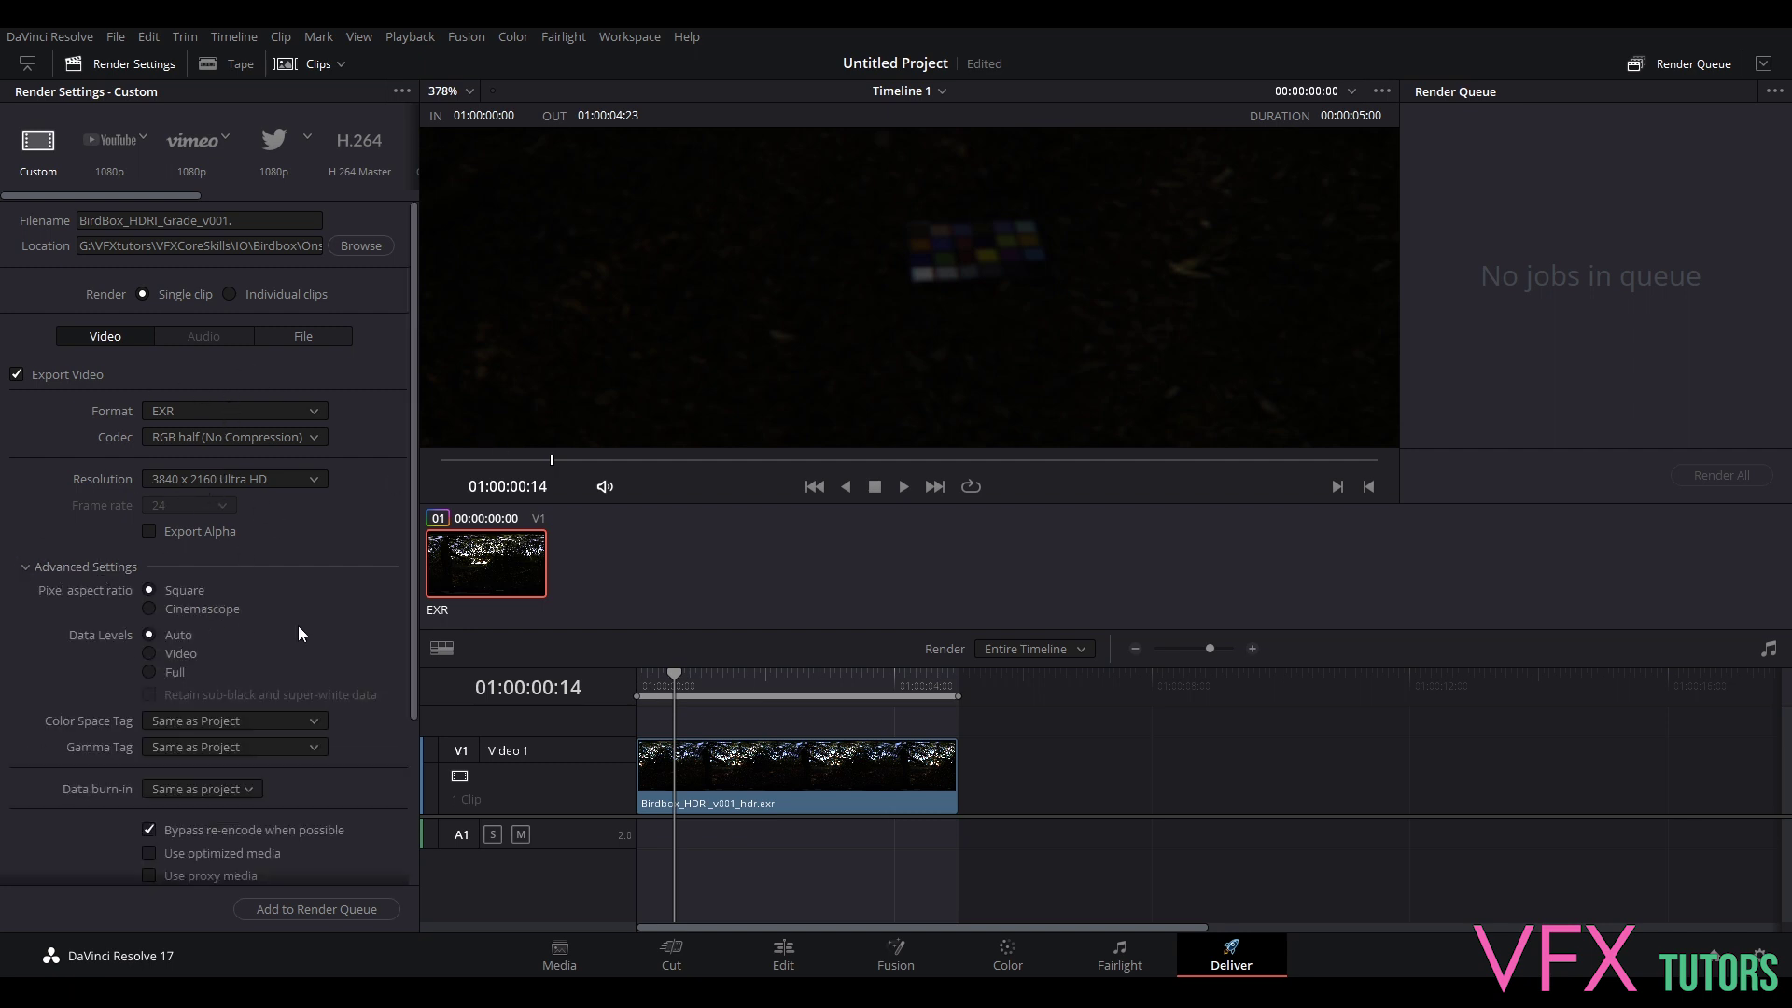
# - Tag the output colour space as ACES (AP1) and try Linear as the gamma tag
pyautogui.scroll(-3, 308, 633)
pyautogui.click(239, 609)
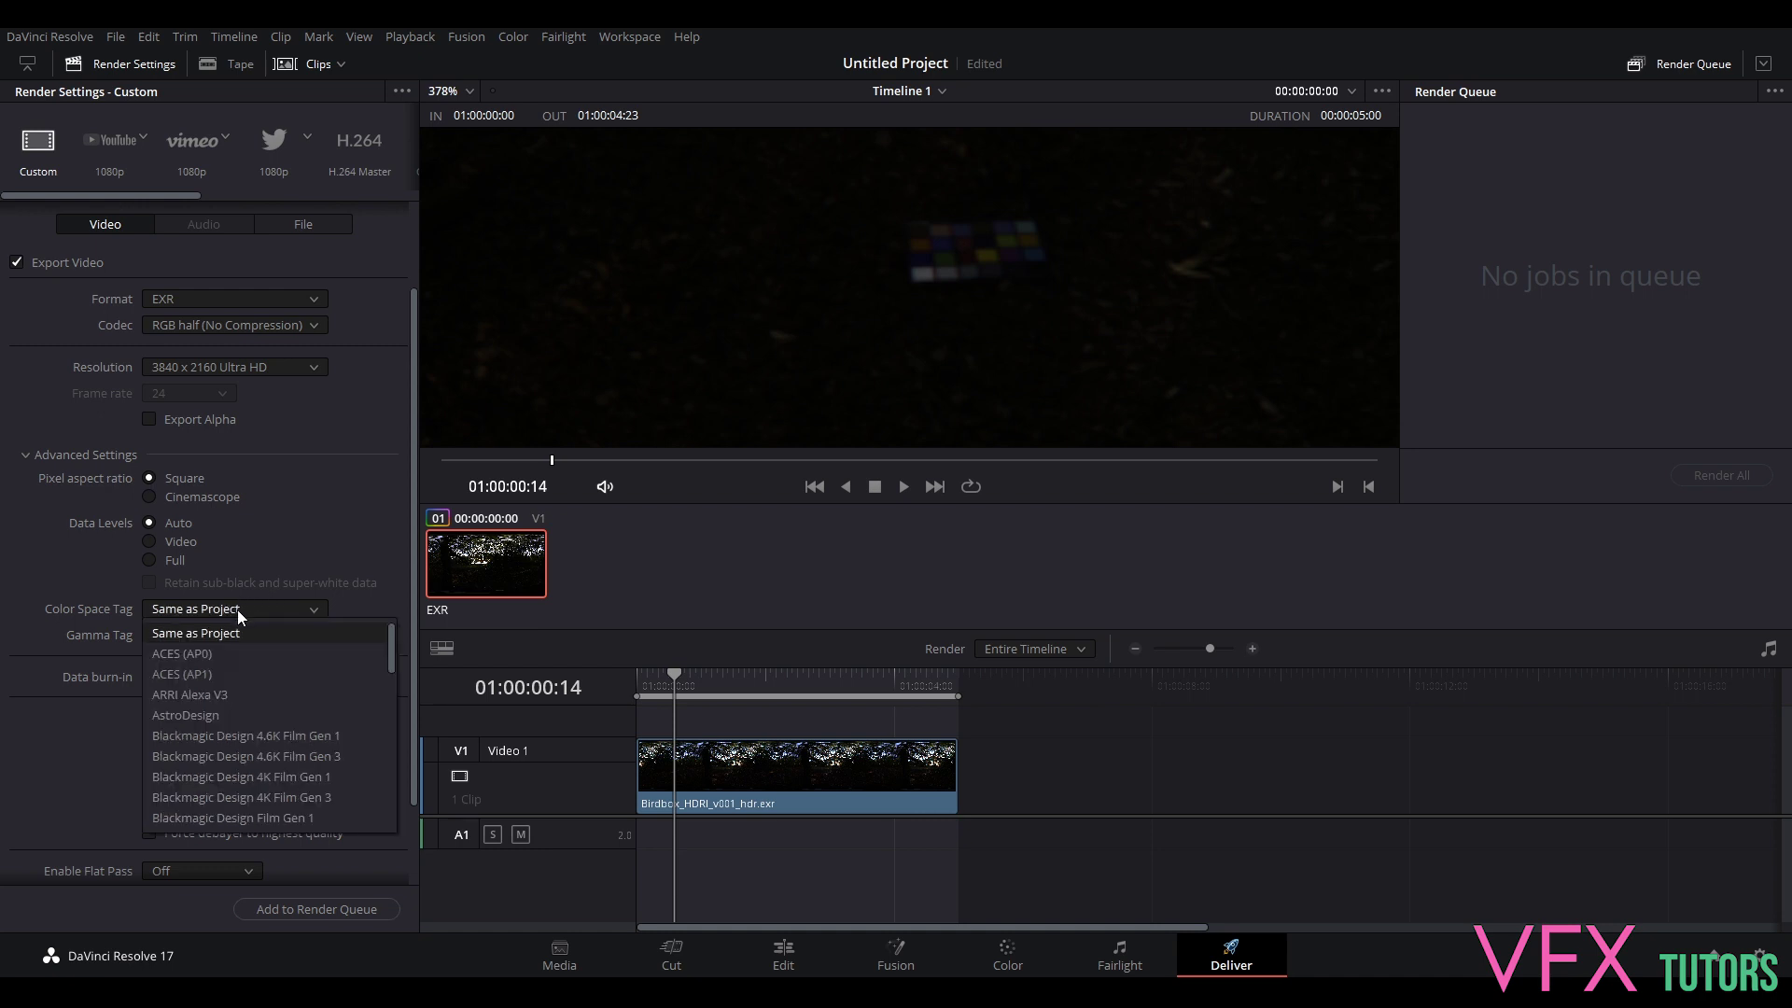
pyautogui.click(226, 670)
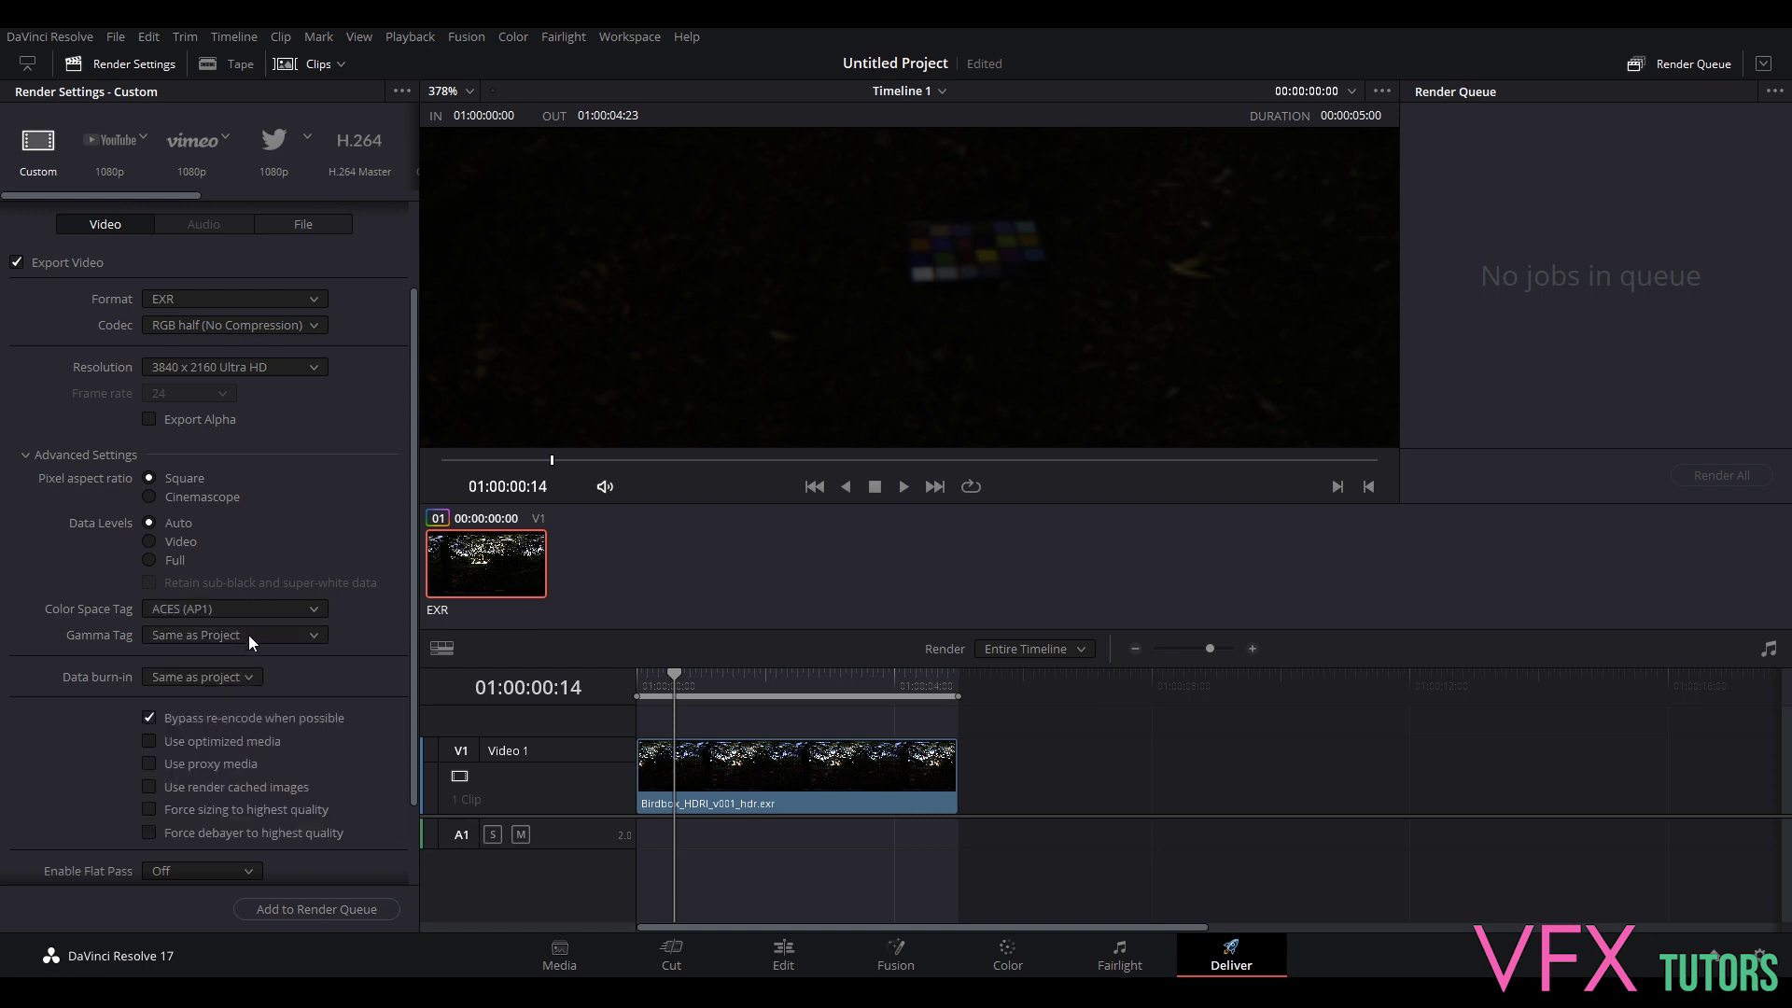
pyautogui.click(248, 634)
pyautogui.scroll(-8, 241, 747)
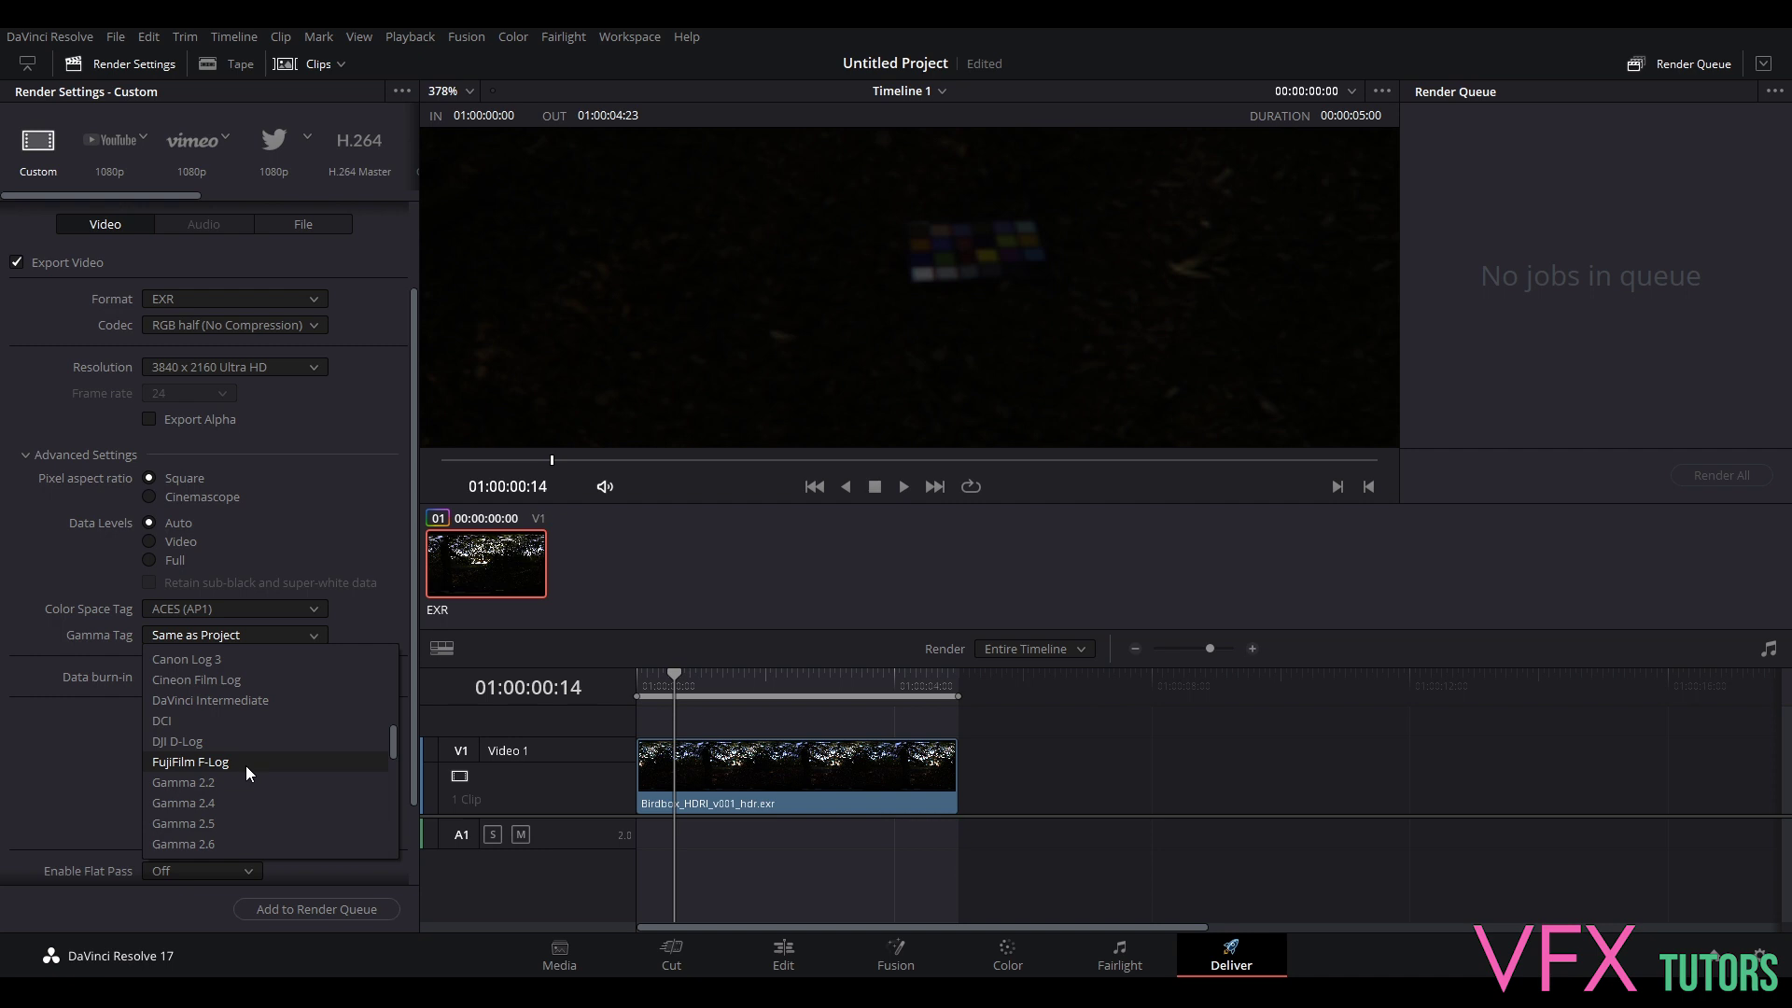
pyautogui.scroll(-5, 243, 793)
pyautogui.scroll(6, 222, 752)
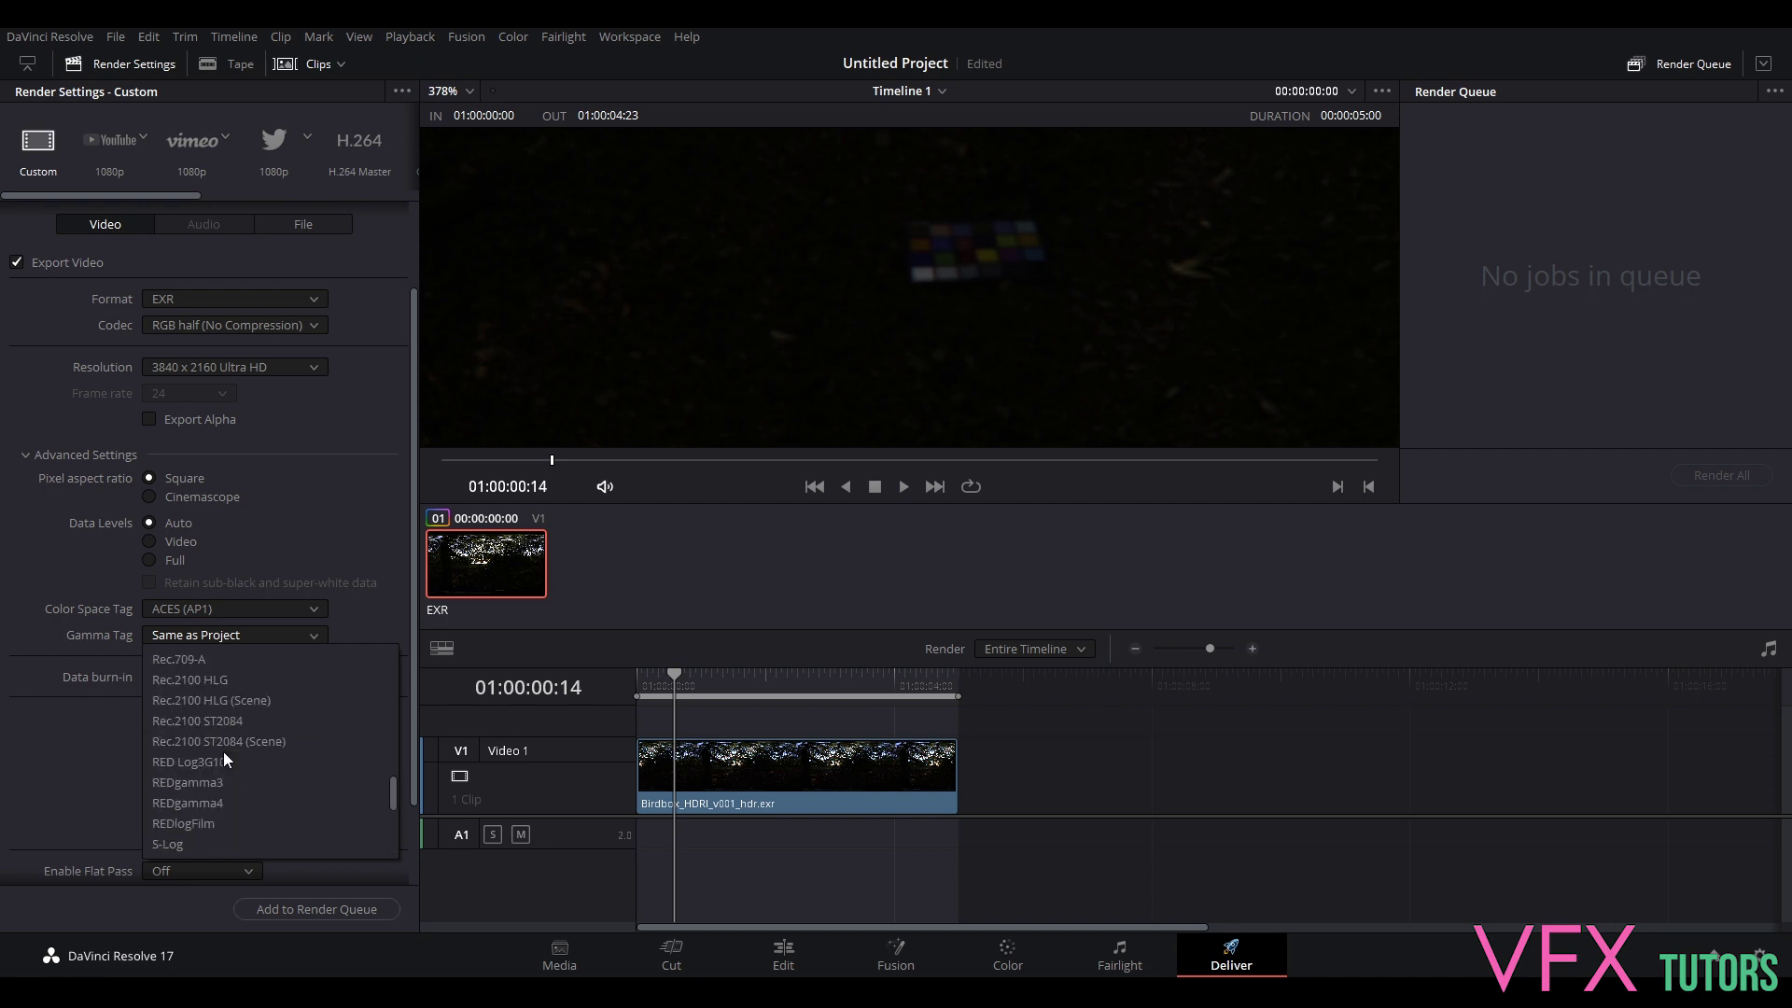
pyautogui.click(195, 700)
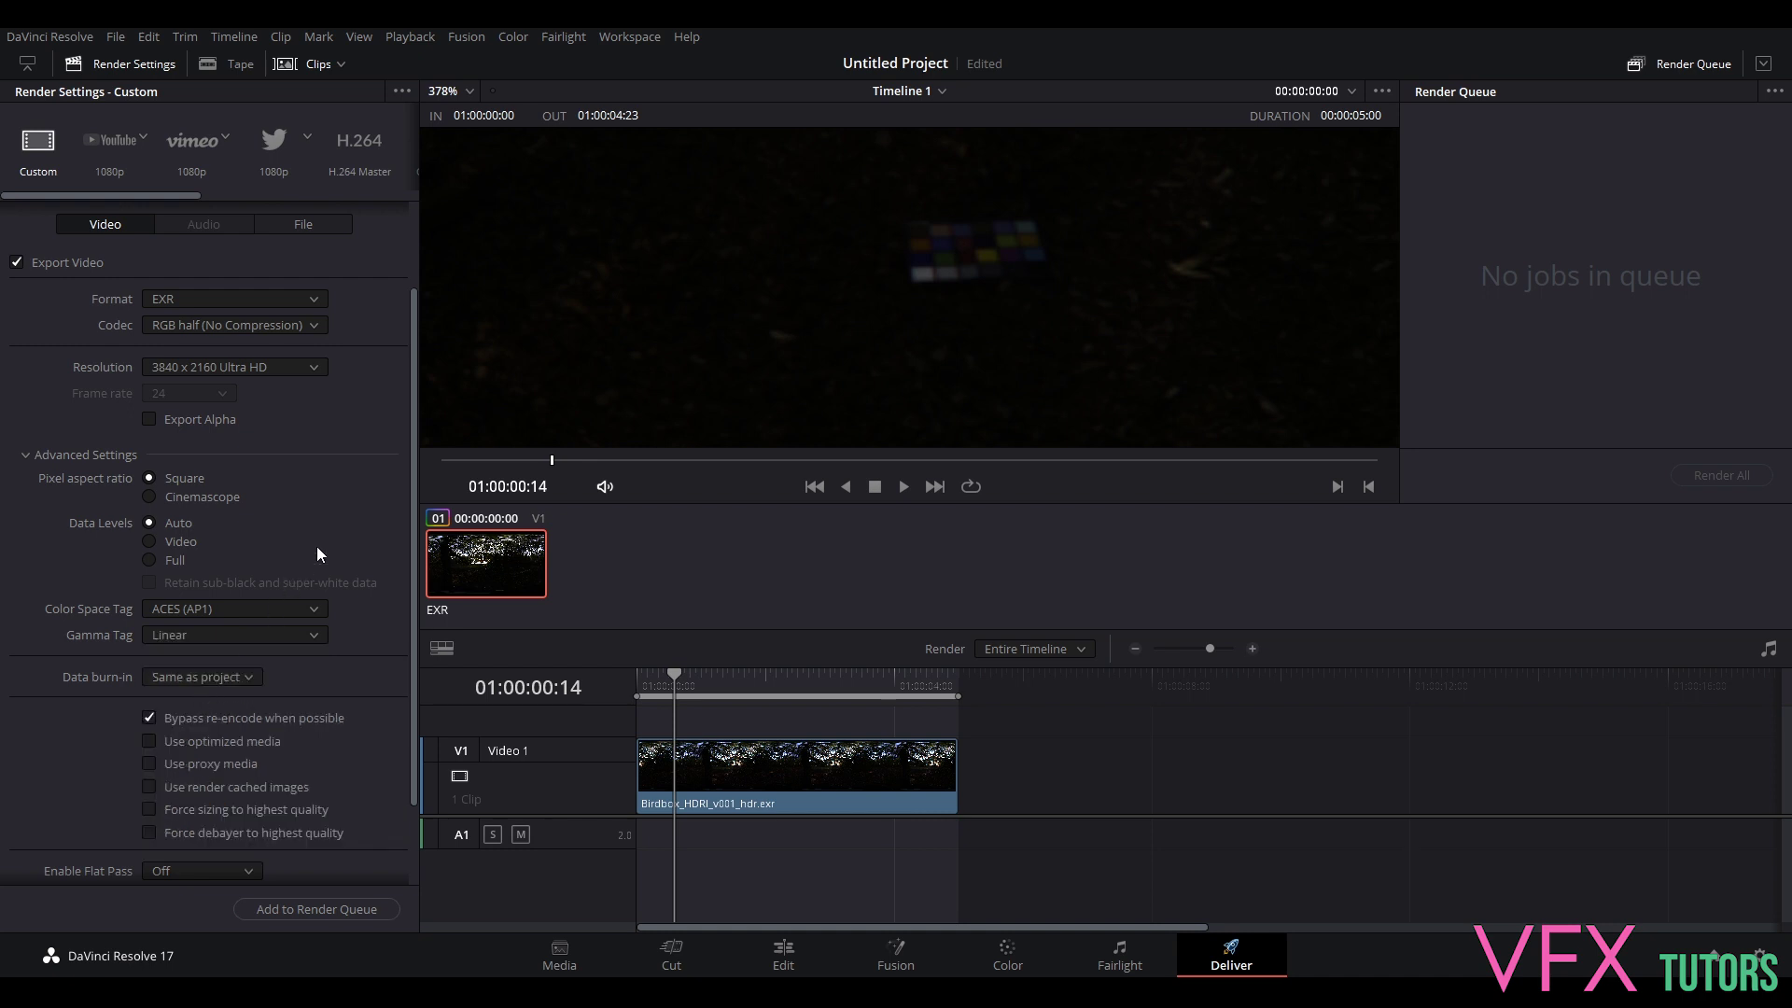
# - Change the gamma tag to ACEScc and force sizing and debayer to highest quality
pyautogui.click(261, 638)
pyautogui.scroll(10, 241, 690)
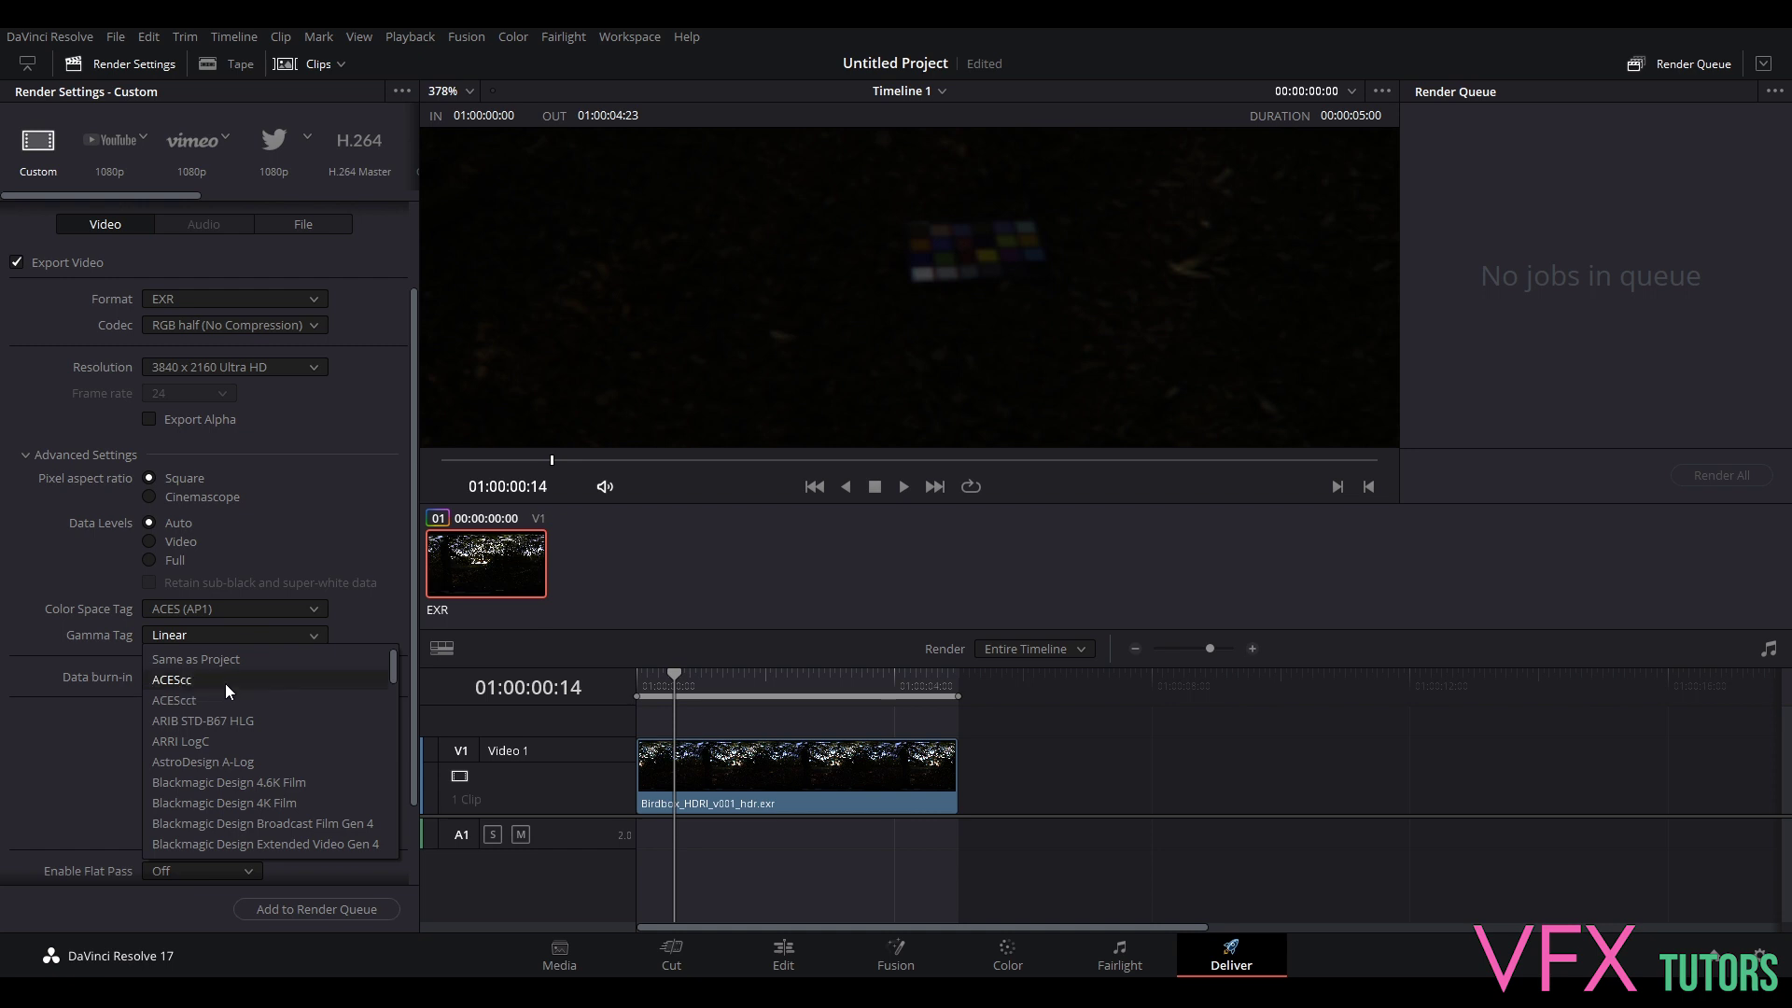
pyautogui.click(226, 681)
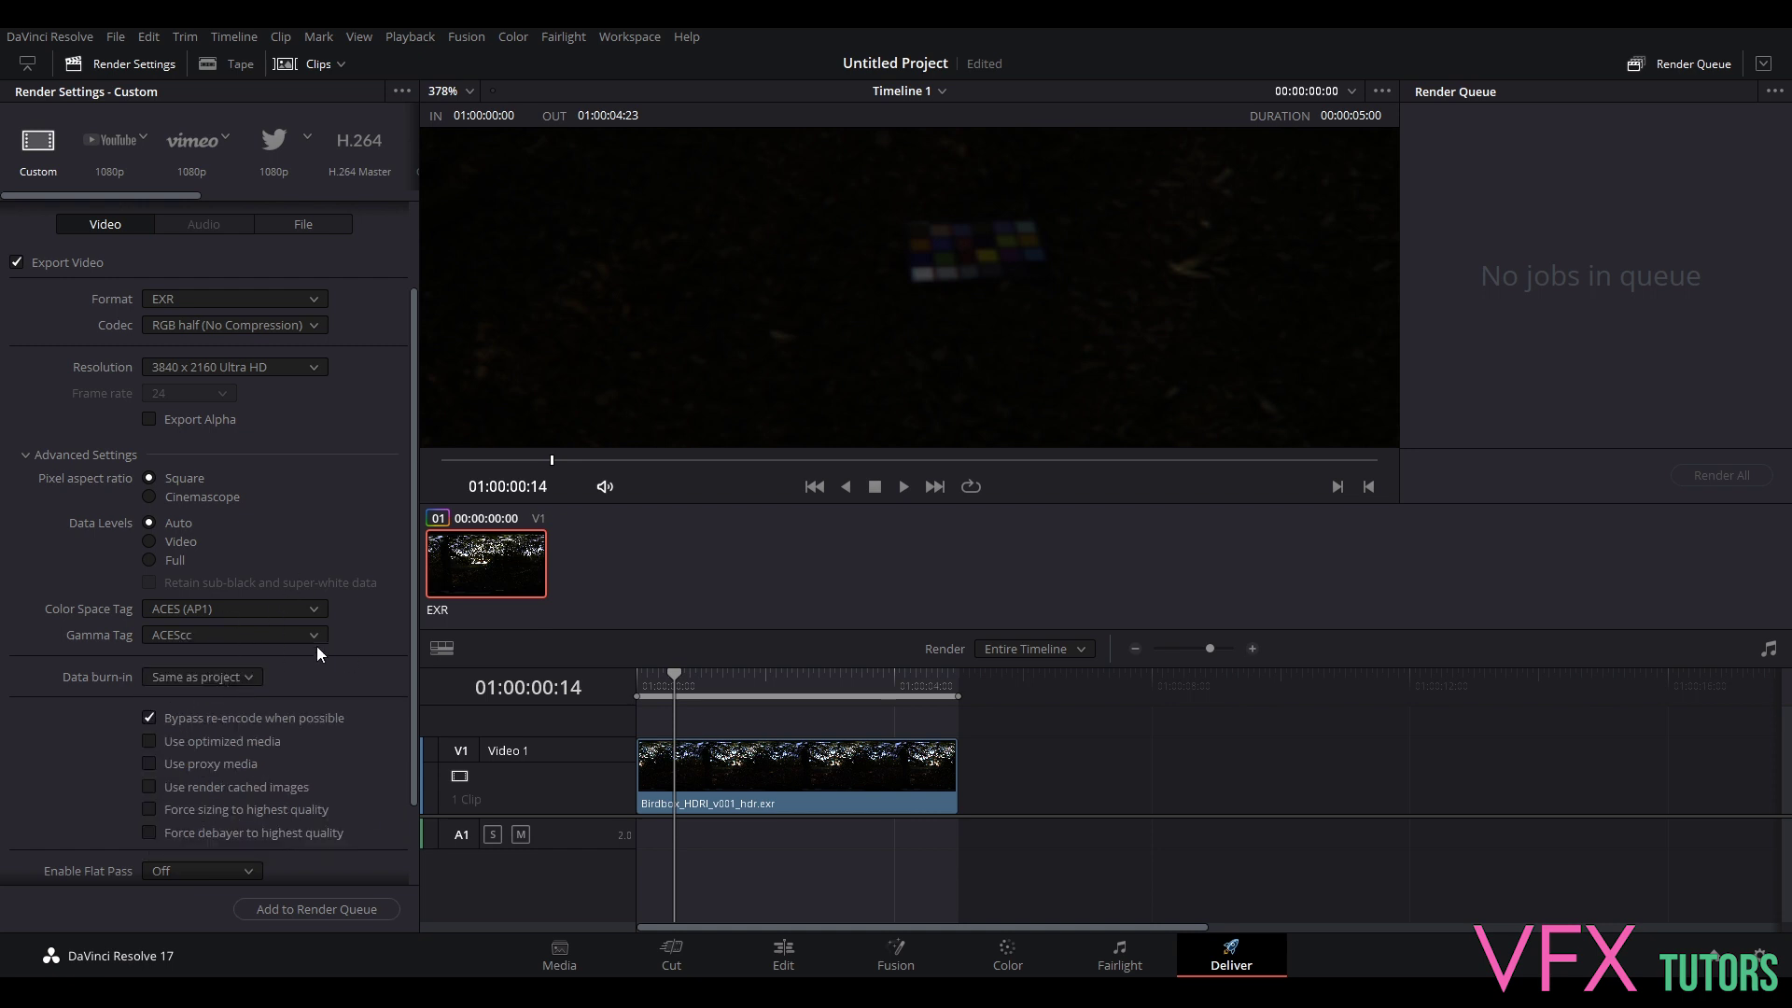
pyautogui.scroll(-2, 258, 617)
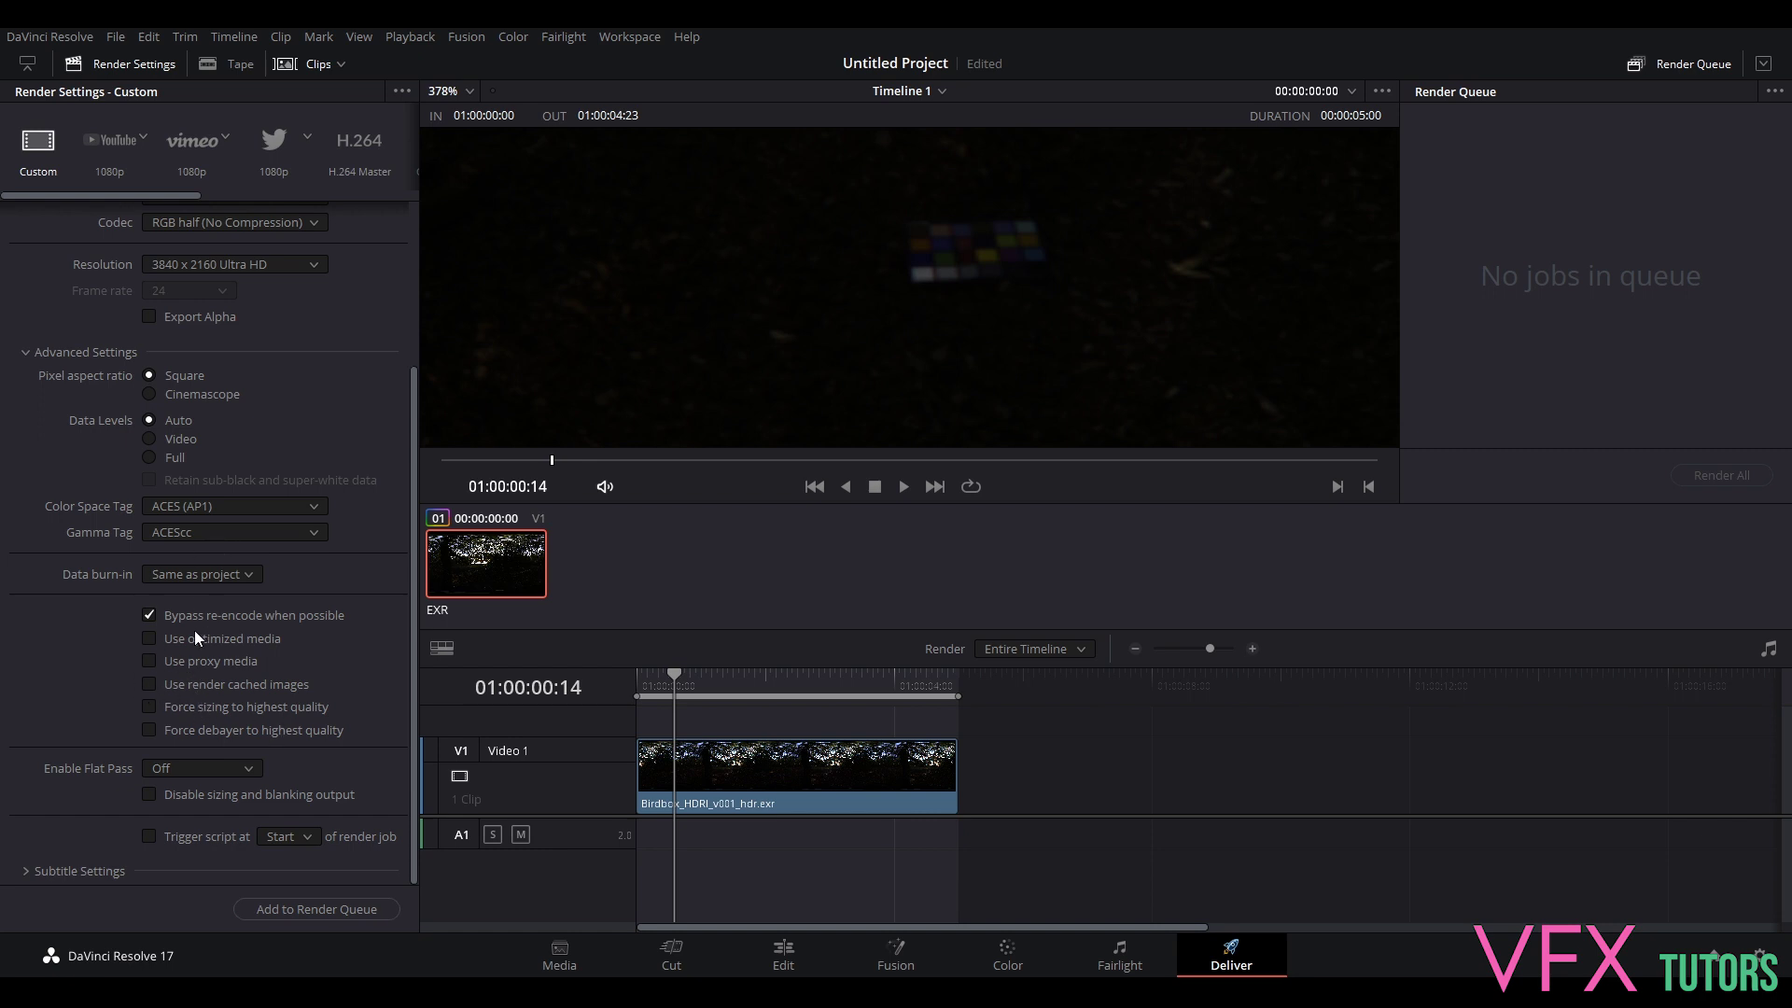
pyautogui.click(149, 707)
pyautogui.scroll(5, 237, 255)
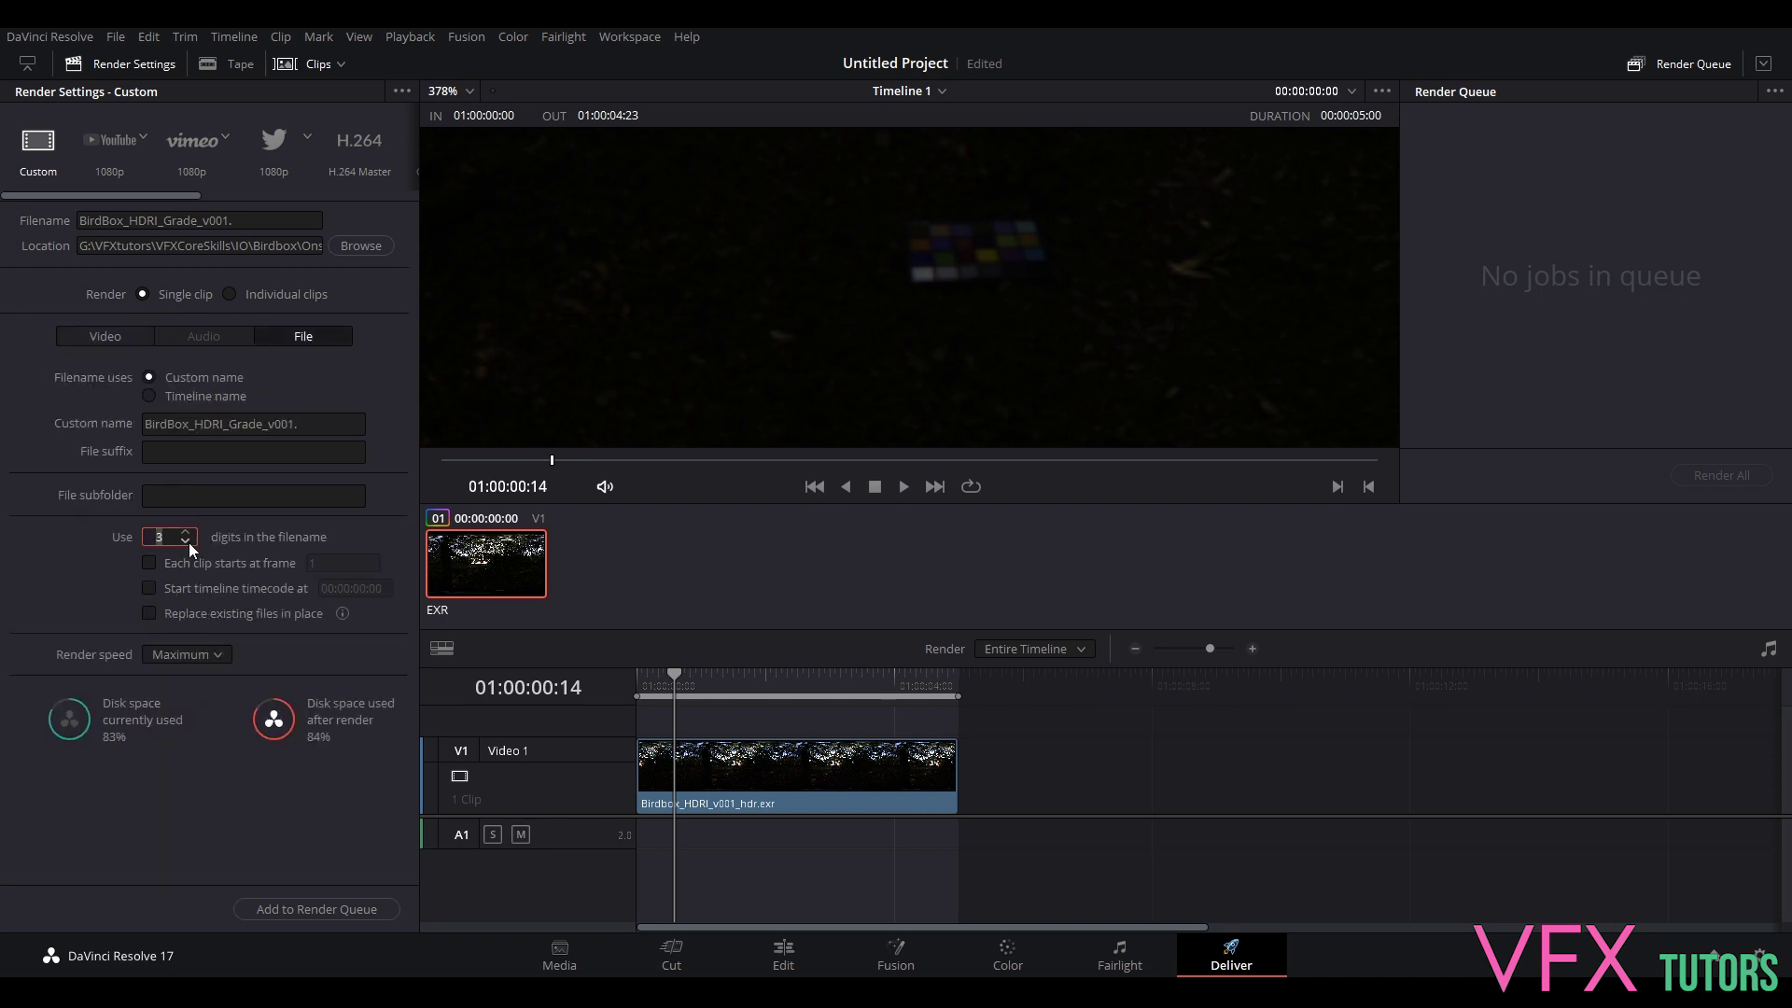
# - Make each clip start at frame 1001 with four-digit numbering, then switch to the Edit page
pyautogui.click(149, 561)
pyautogui.write('001')
pyautogui.press('Return')
pyautogui.moveTo(670, 674); pyautogui.dragTo(655, 673)
pyautogui.click(784, 954)
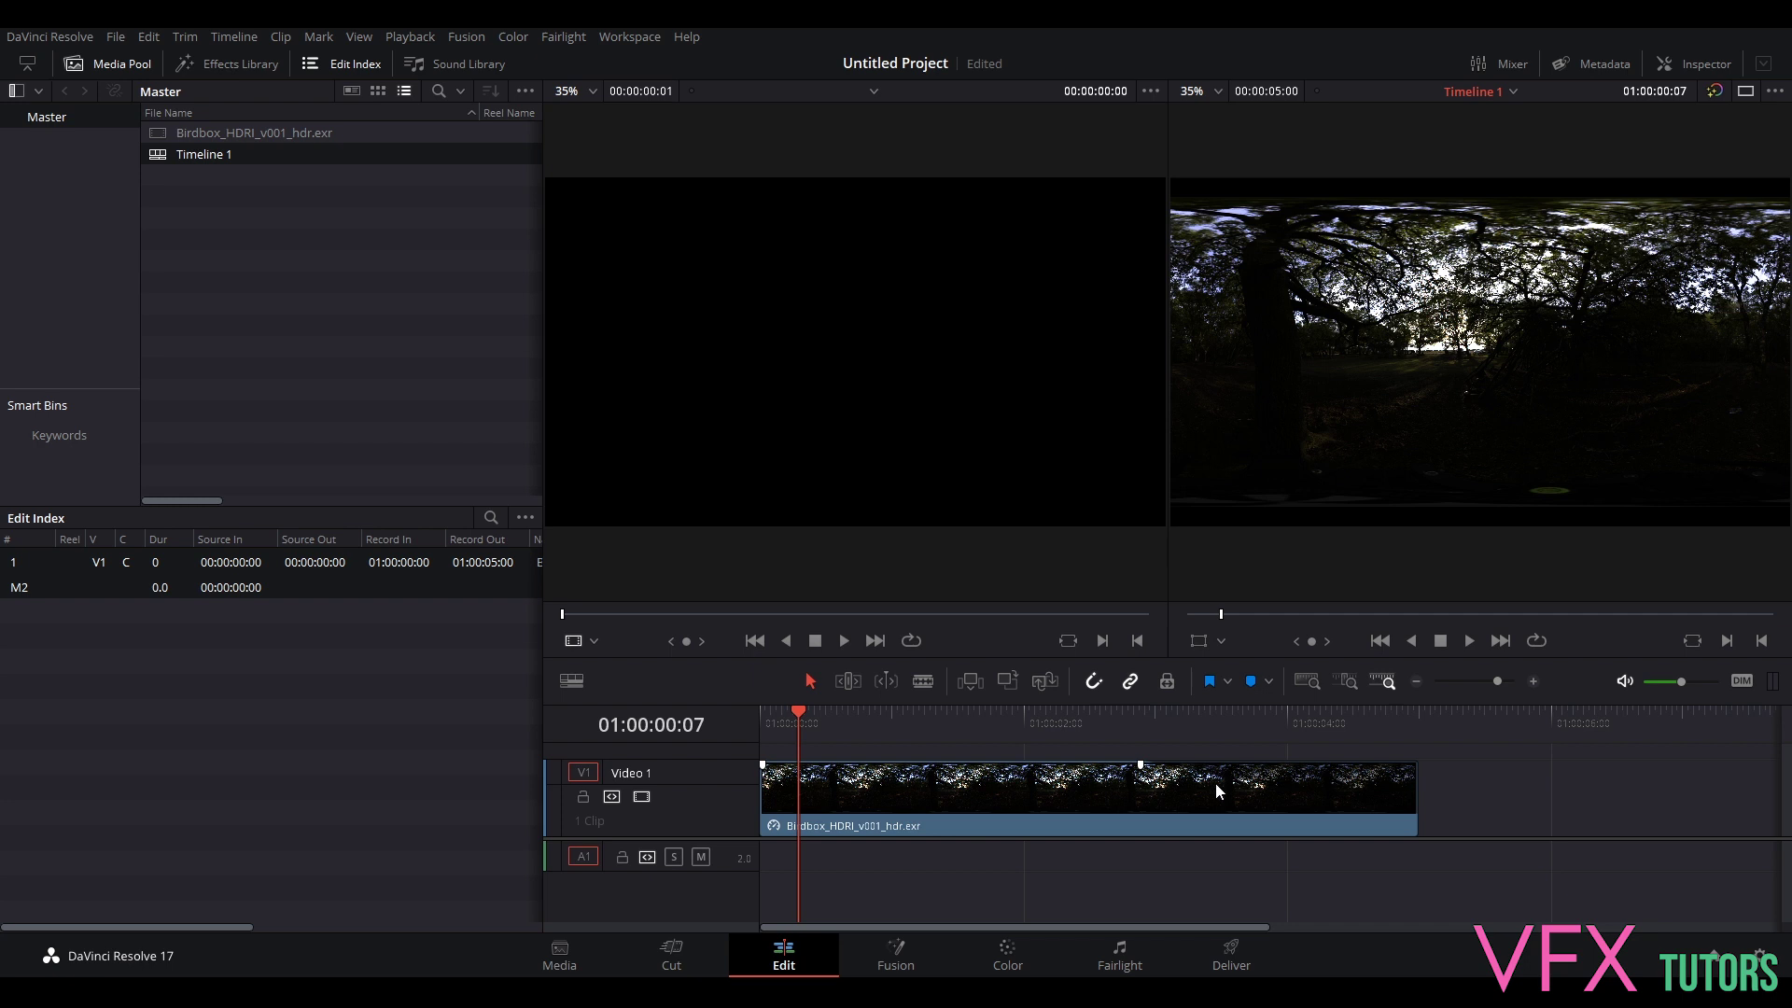
# - Trim the HDRI clip's end so it is about four frames long, then save the project
pyautogui.moveTo(1417, 792); pyautogui.dragTo(808, 774)
pyautogui.click(1105, 717)
pyautogui.moveTo(1116, 715); pyautogui.dragTo(770, 719)
pyautogui.click(778, 721)
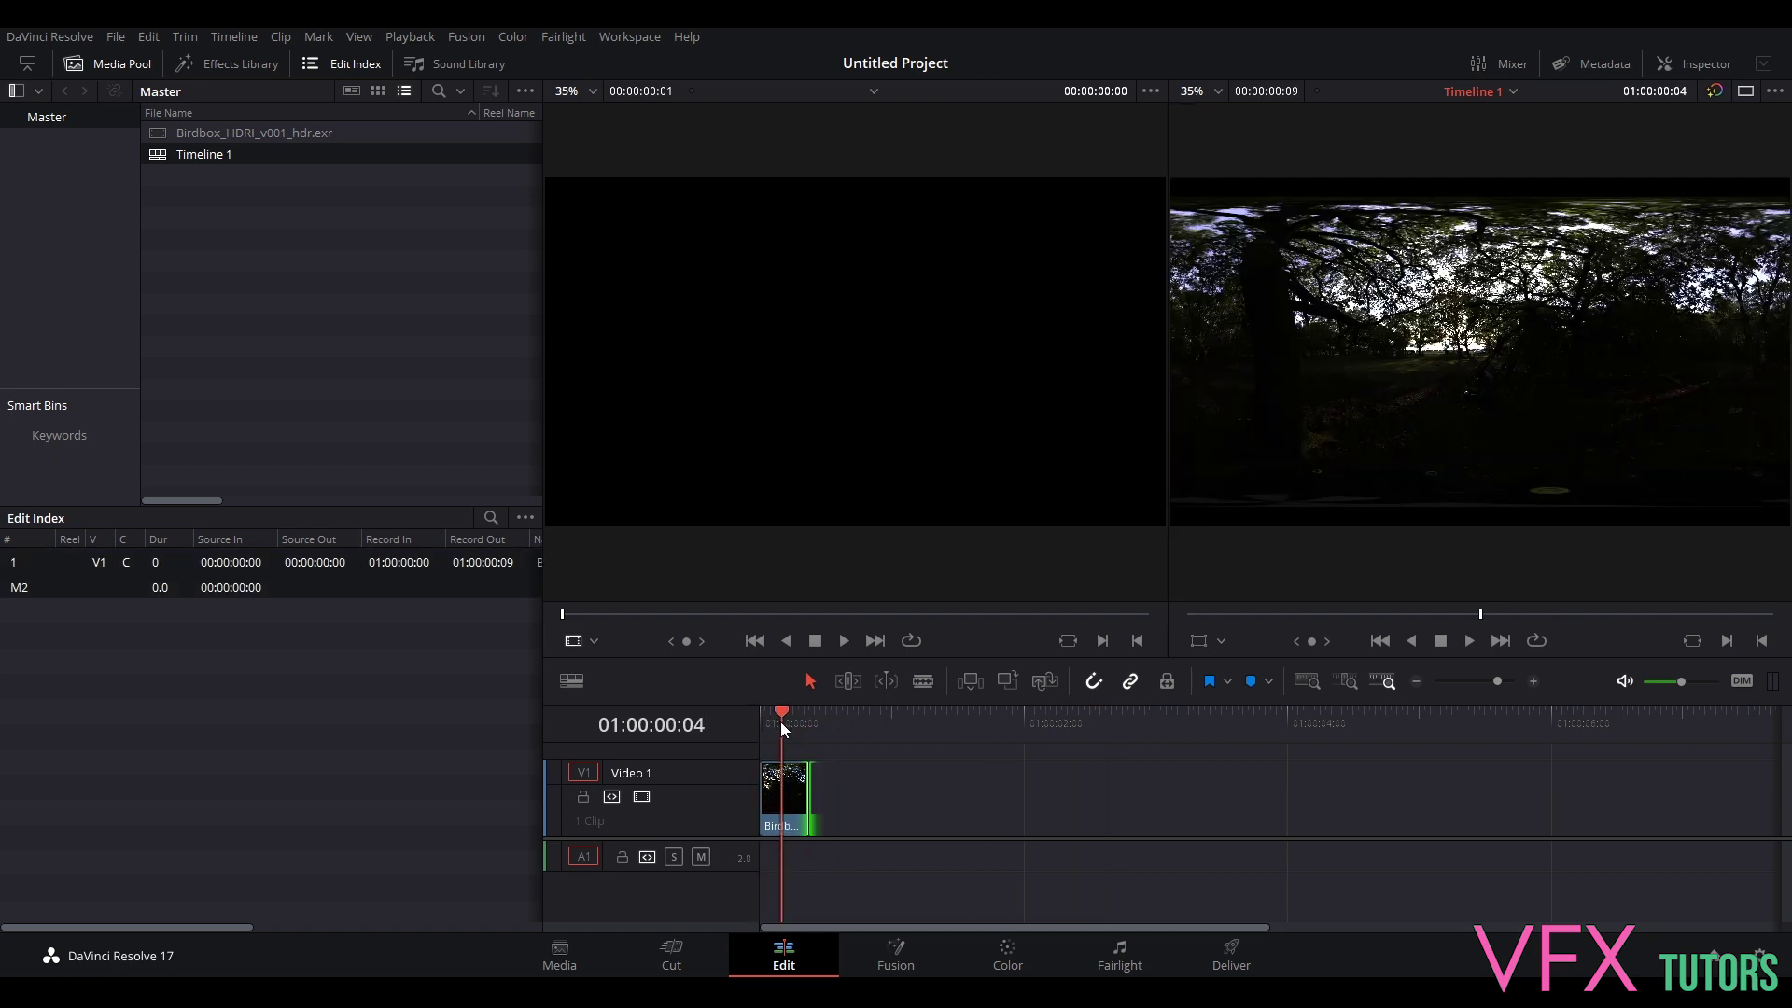
pyautogui.moveTo(810, 796); pyautogui.dragTo(795, 796)
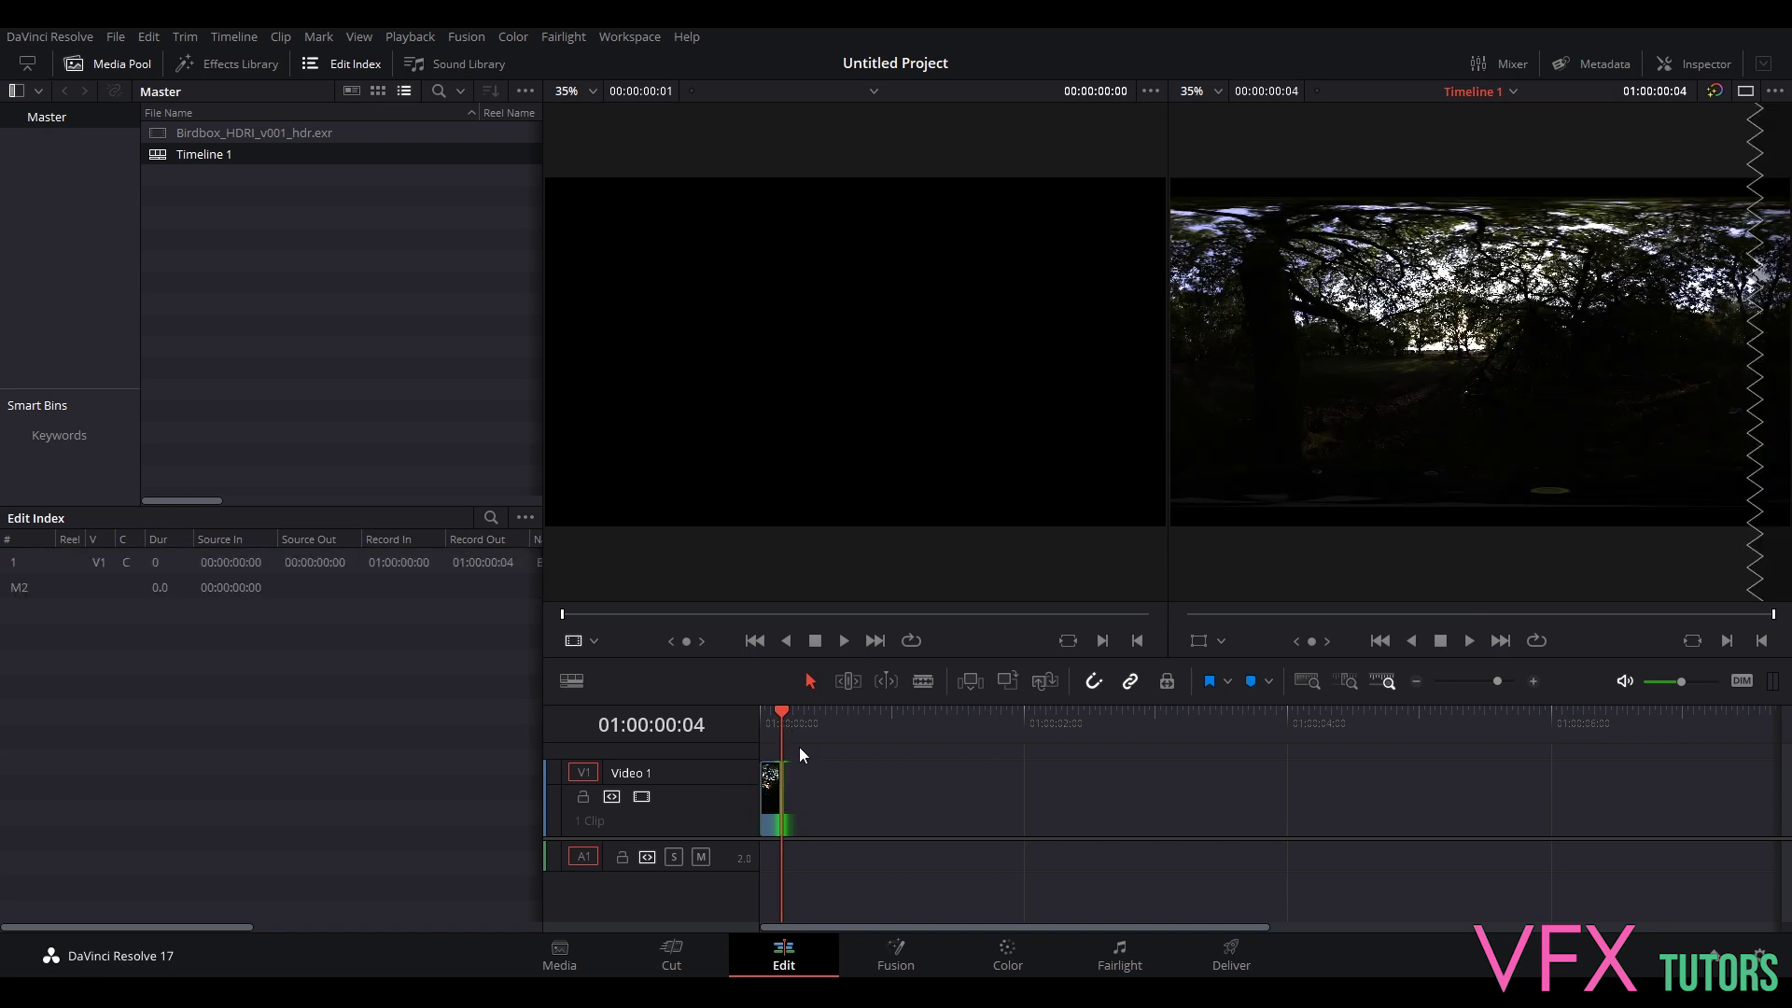
pyautogui.hotkey('ctrl', 's')
# - Add the EXR job to the render queue on the Deliver page, render it, and switch back to Maya
pyautogui.click(1199, 952)
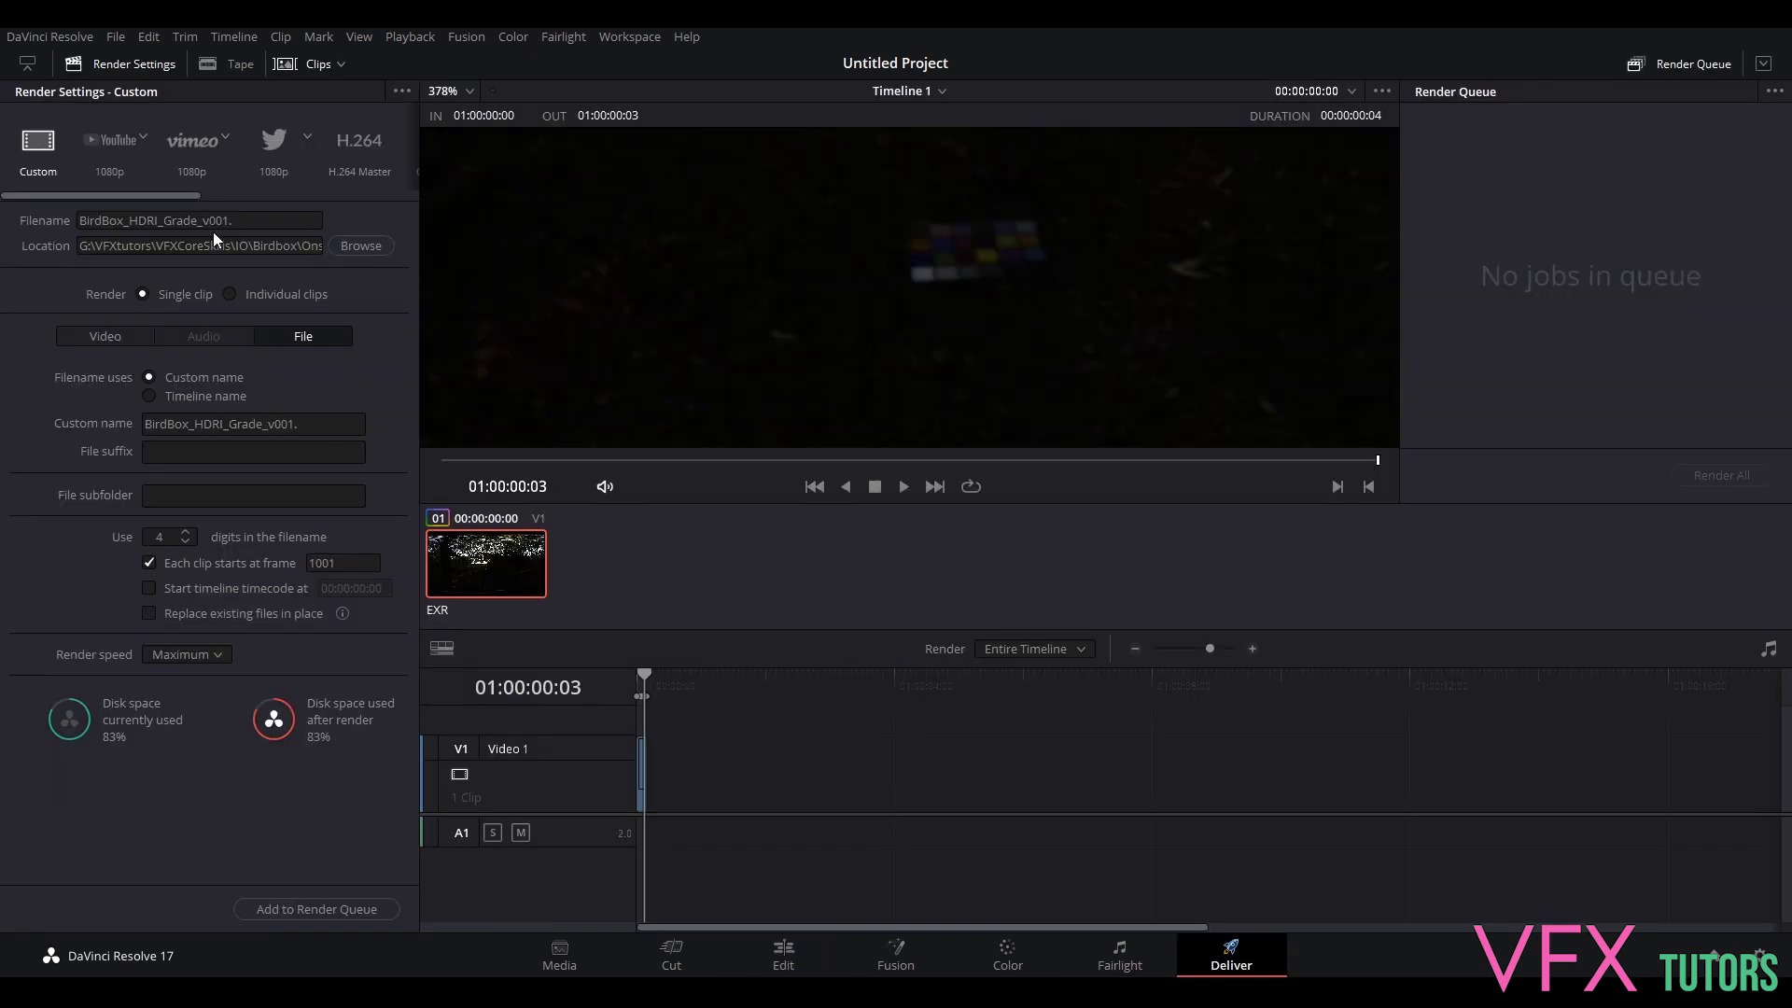
pyautogui.click(339, 907)
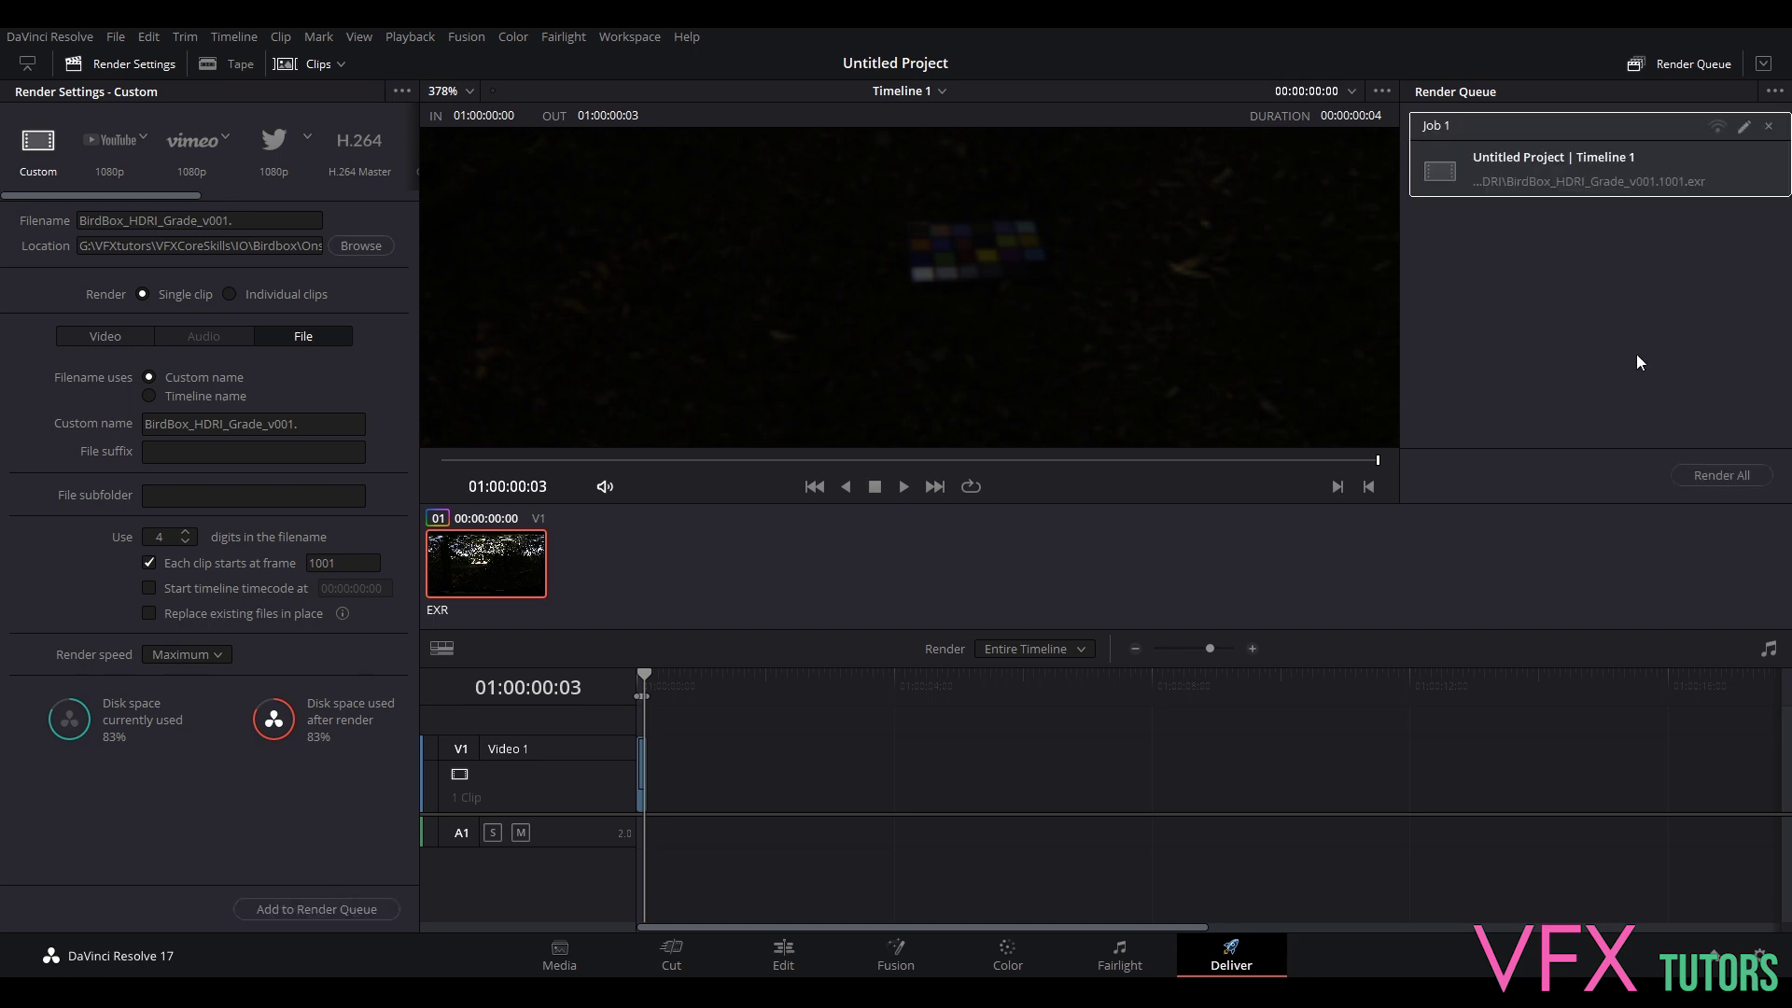
pyautogui.click(1713, 475)
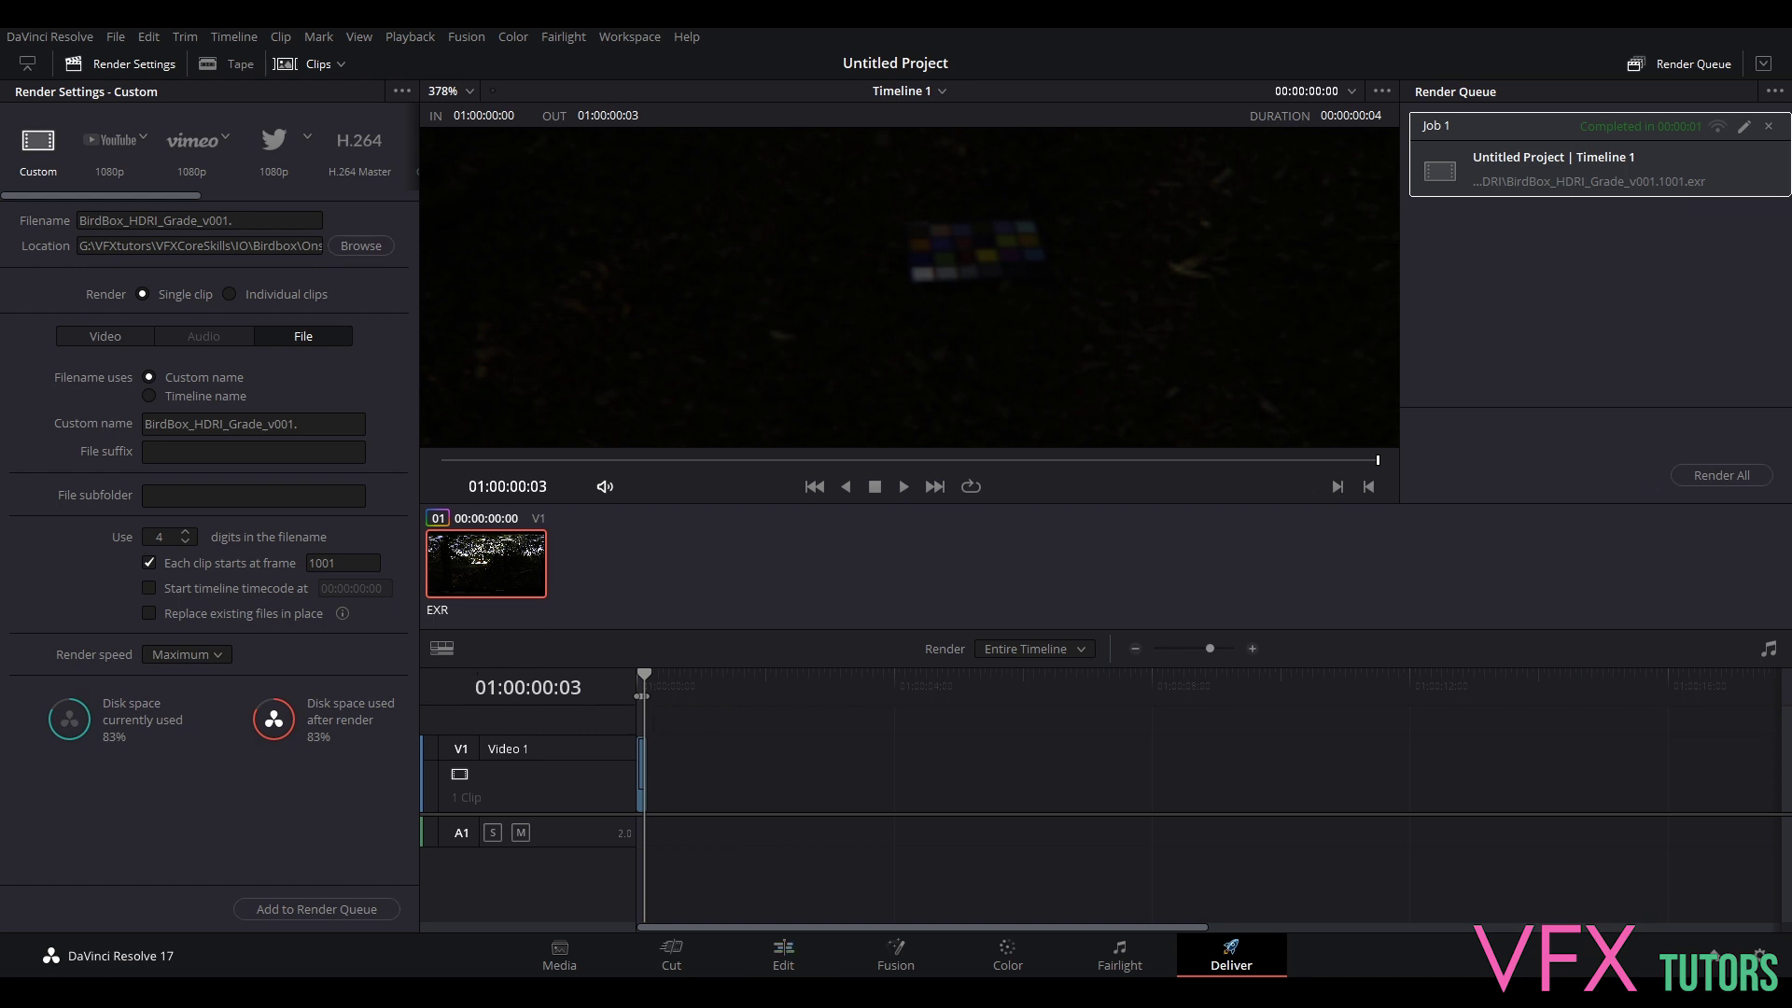
pyautogui.moveTo(789, 984)
pyautogui.click(1021, 897)
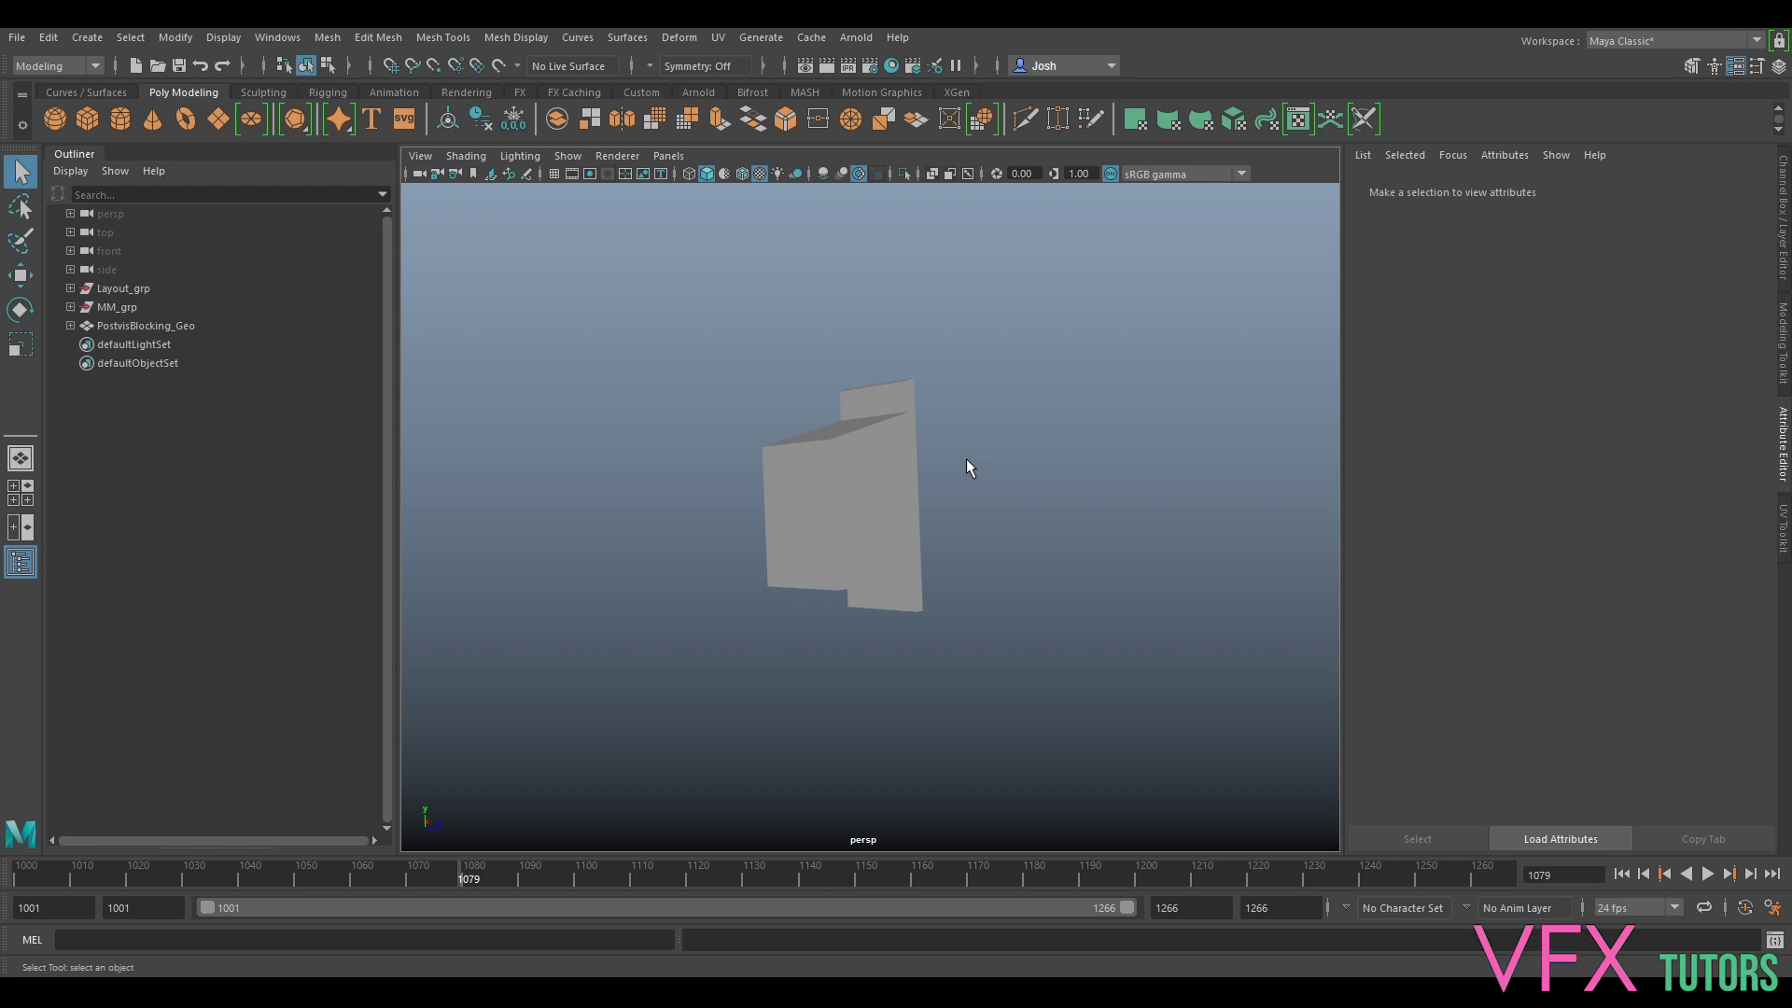
# - Select PostvisBlocking_Geo, MM_grp and Layout_grp in the Outliner, then clear the selection
pyautogui.click(121, 323)
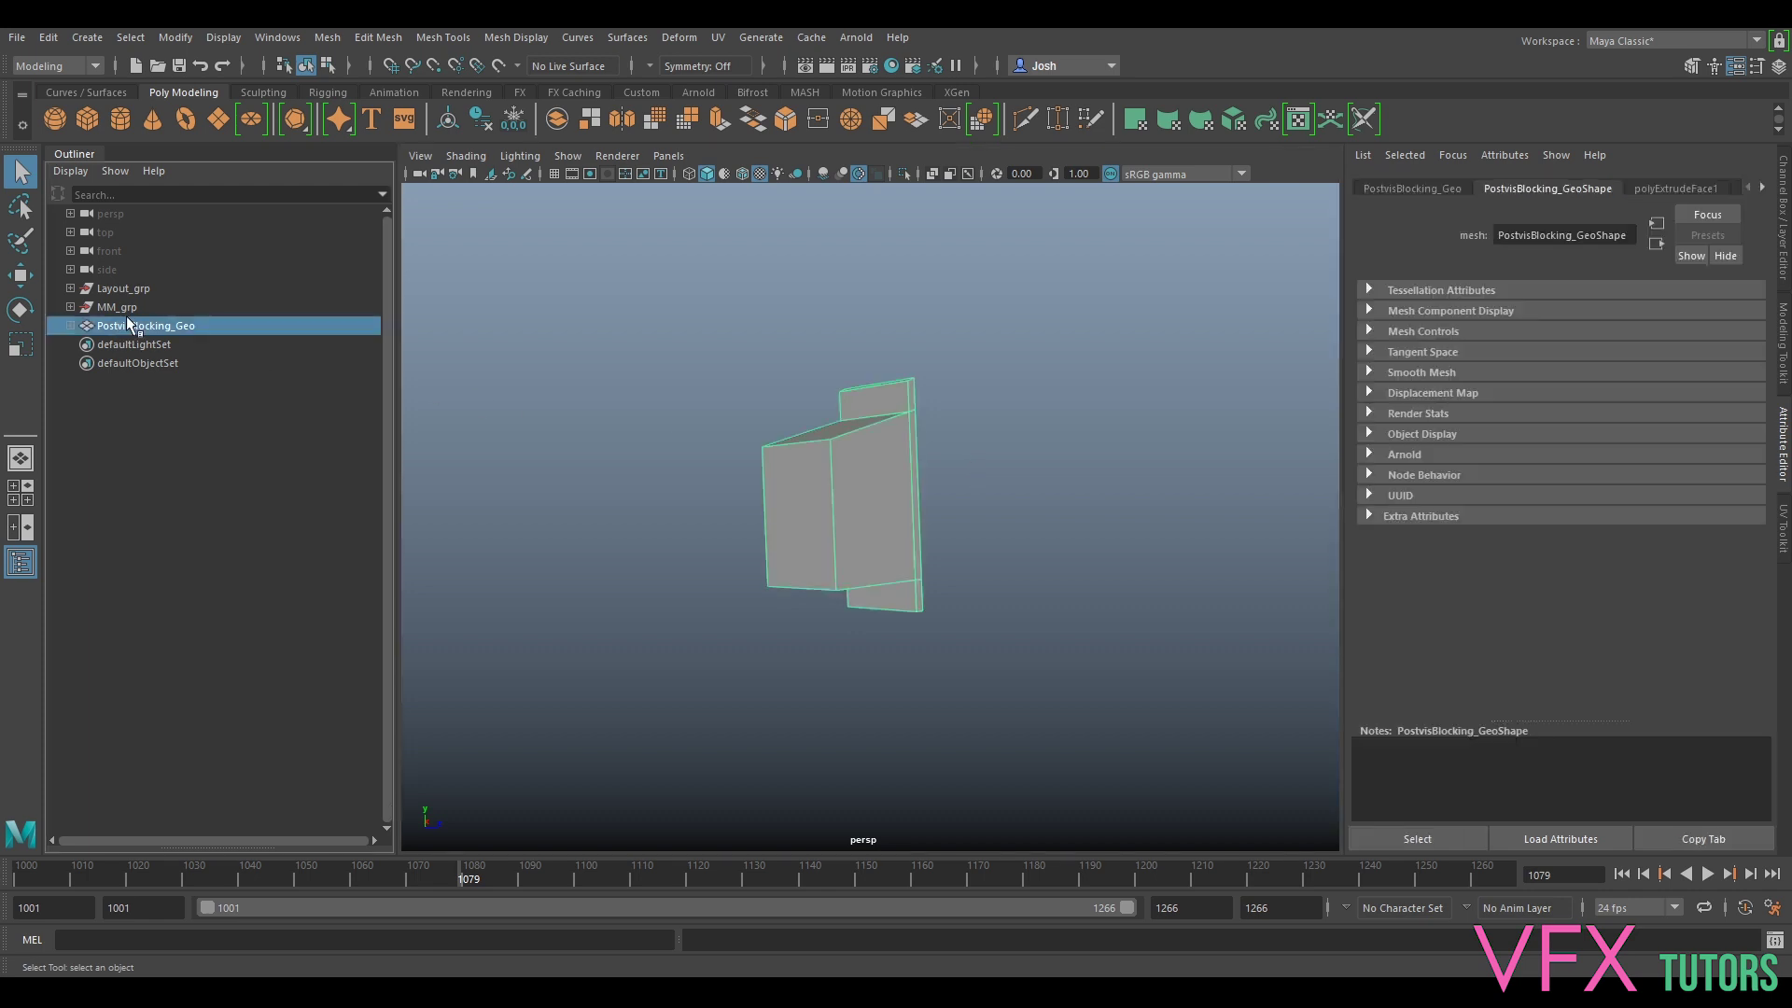
pyautogui.click(139, 309)
pyautogui.click(154, 285)
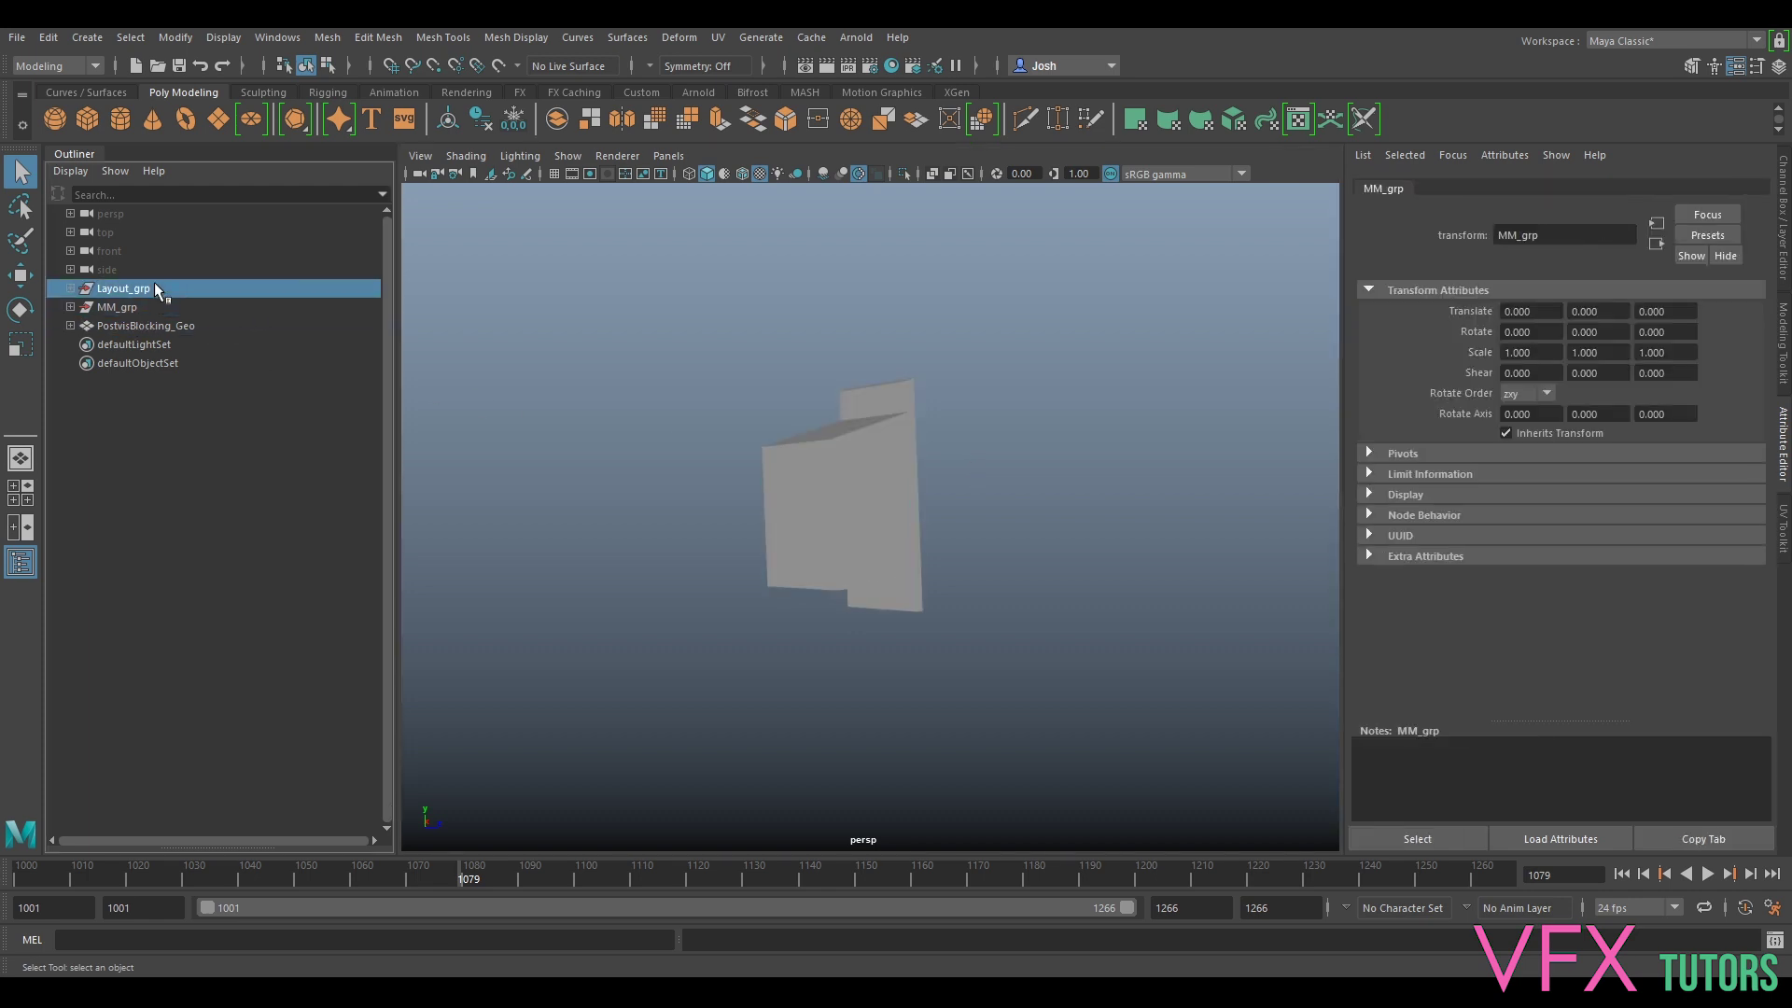
pyautogui.click(159, 308)
pyautogui.click(118, 288)
pyautogui.click(118, 327)
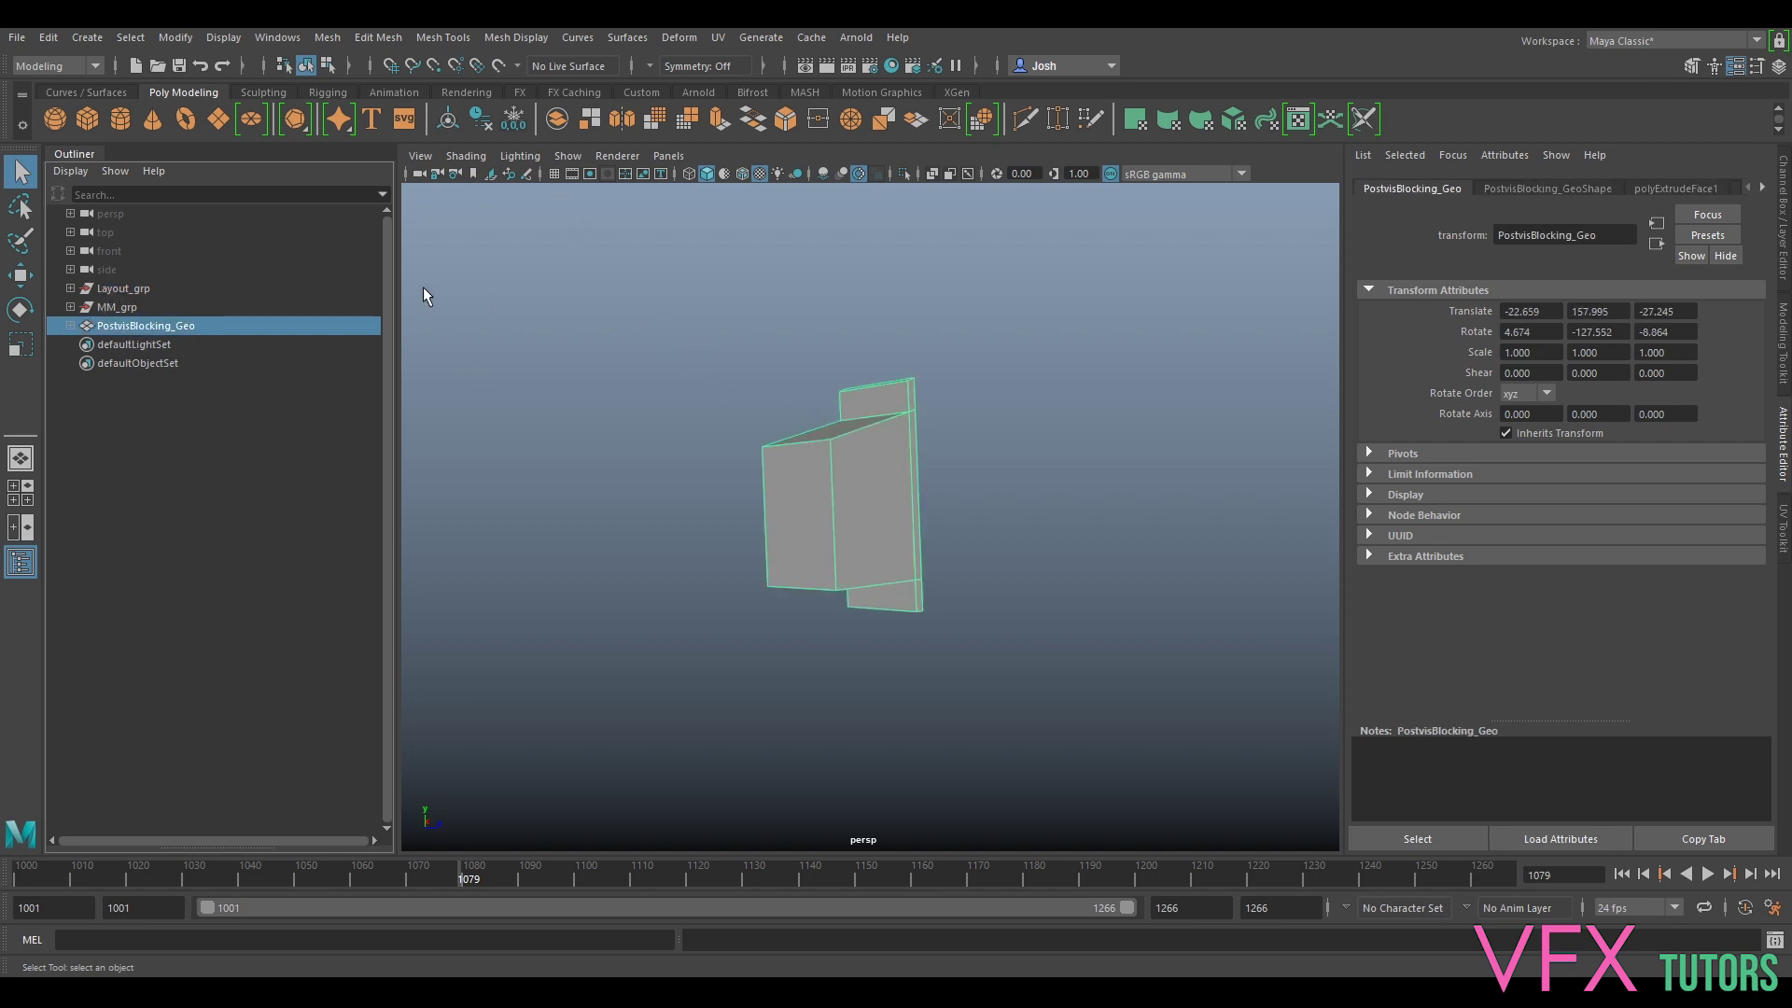
pyautogui.click(786, 377)
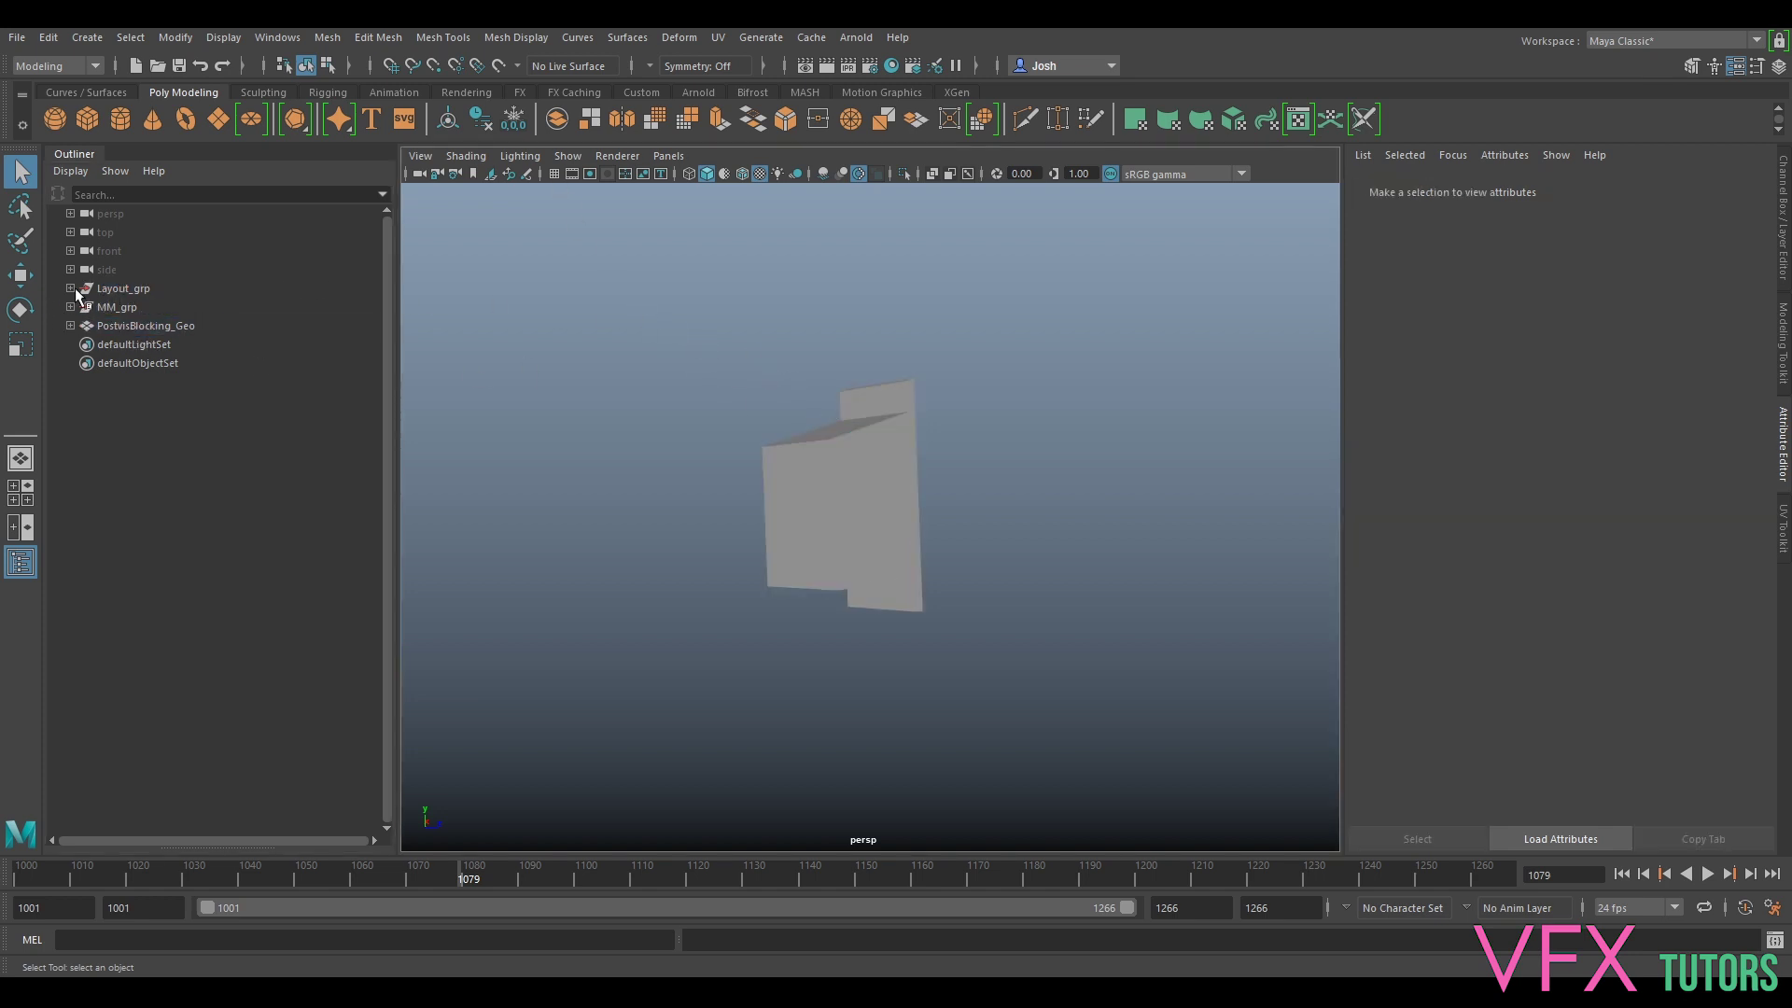
# - Expand Layout_grp, select BirdBox_Scan_v001_geo, and show the Channel Box/Layer Editor
pyautogui.click(71, 287)
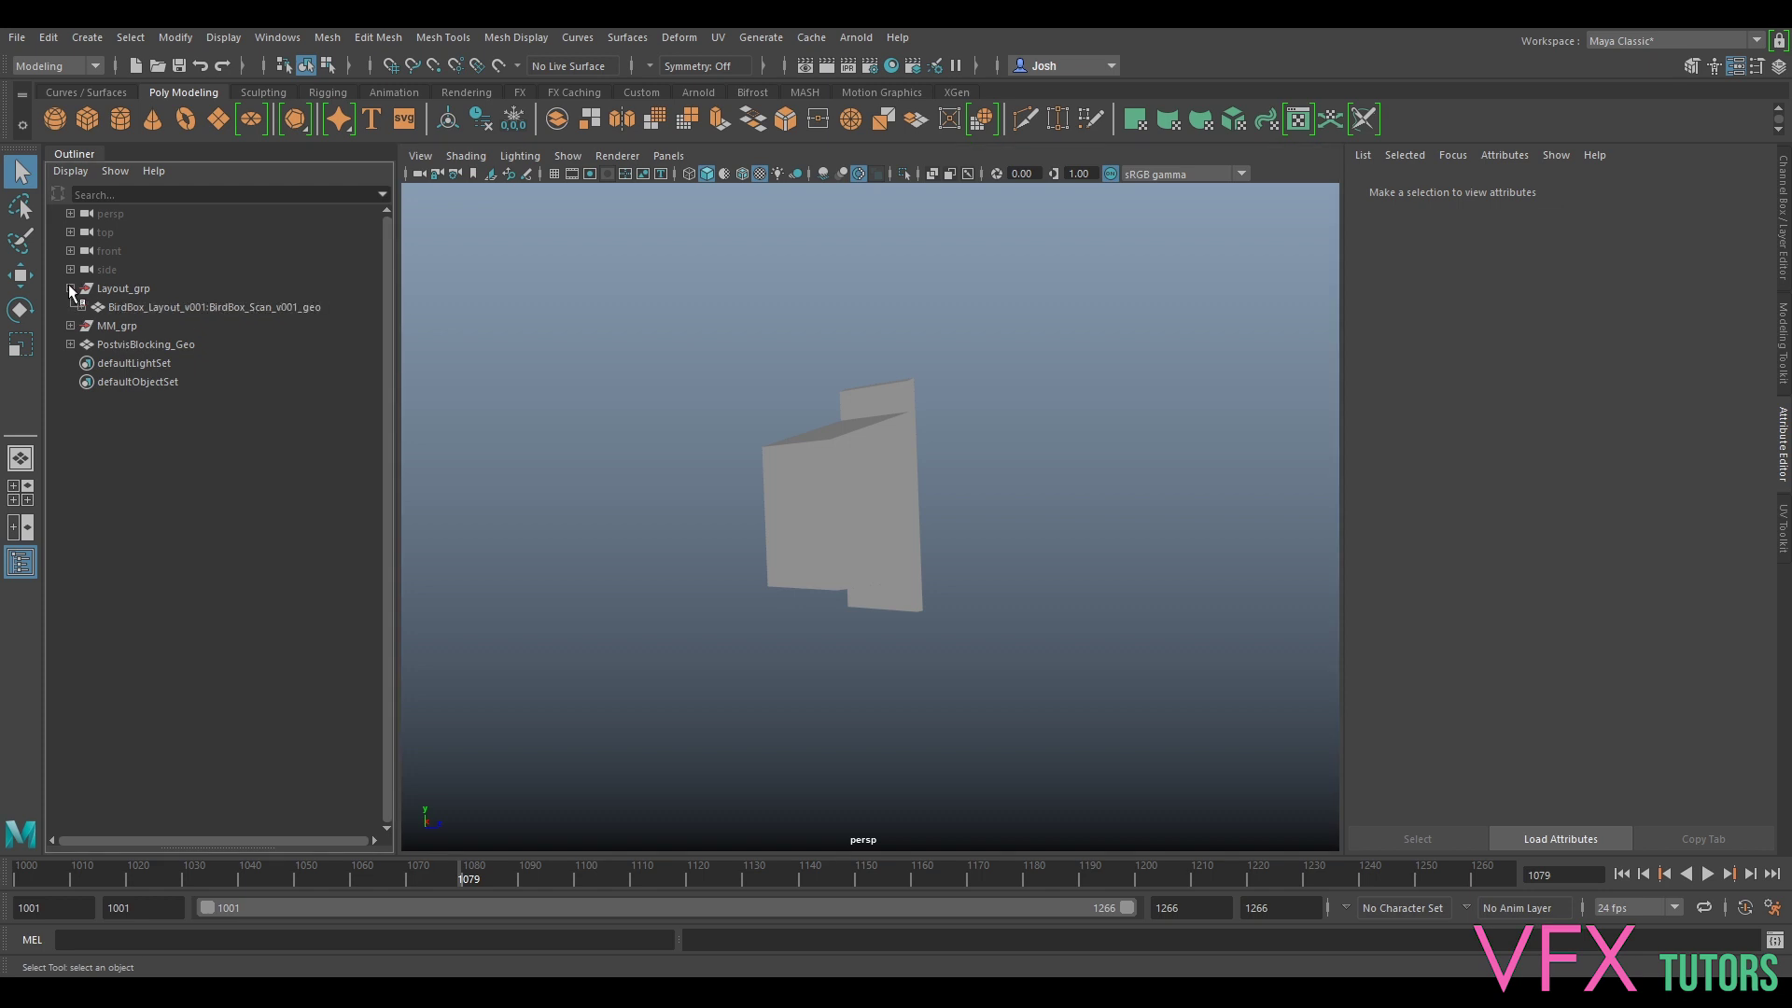
pyautogui.click(114, 308)
pyautogui.click(1782, 215)
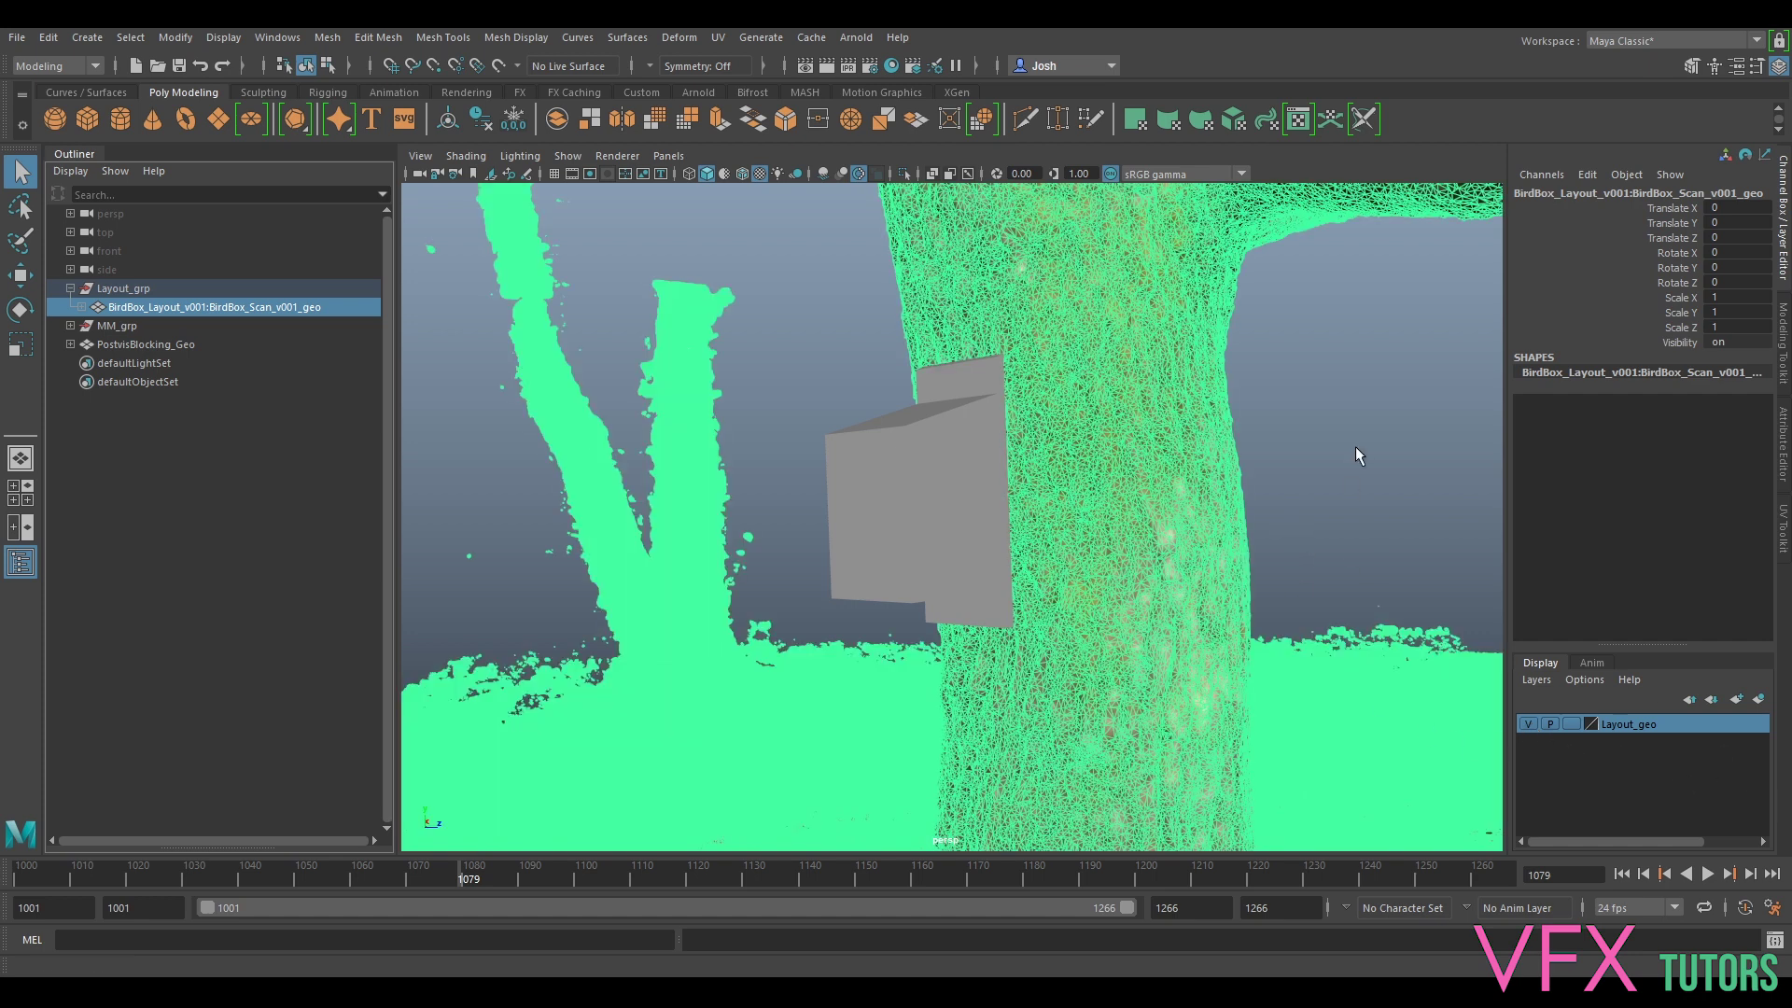
# - Deselect the scan, collapse Layout_grp in the Outliner, and clear the selection
pyautogui.click(1383, 467)
pyautogui.scroll(-3, 1382, 451)
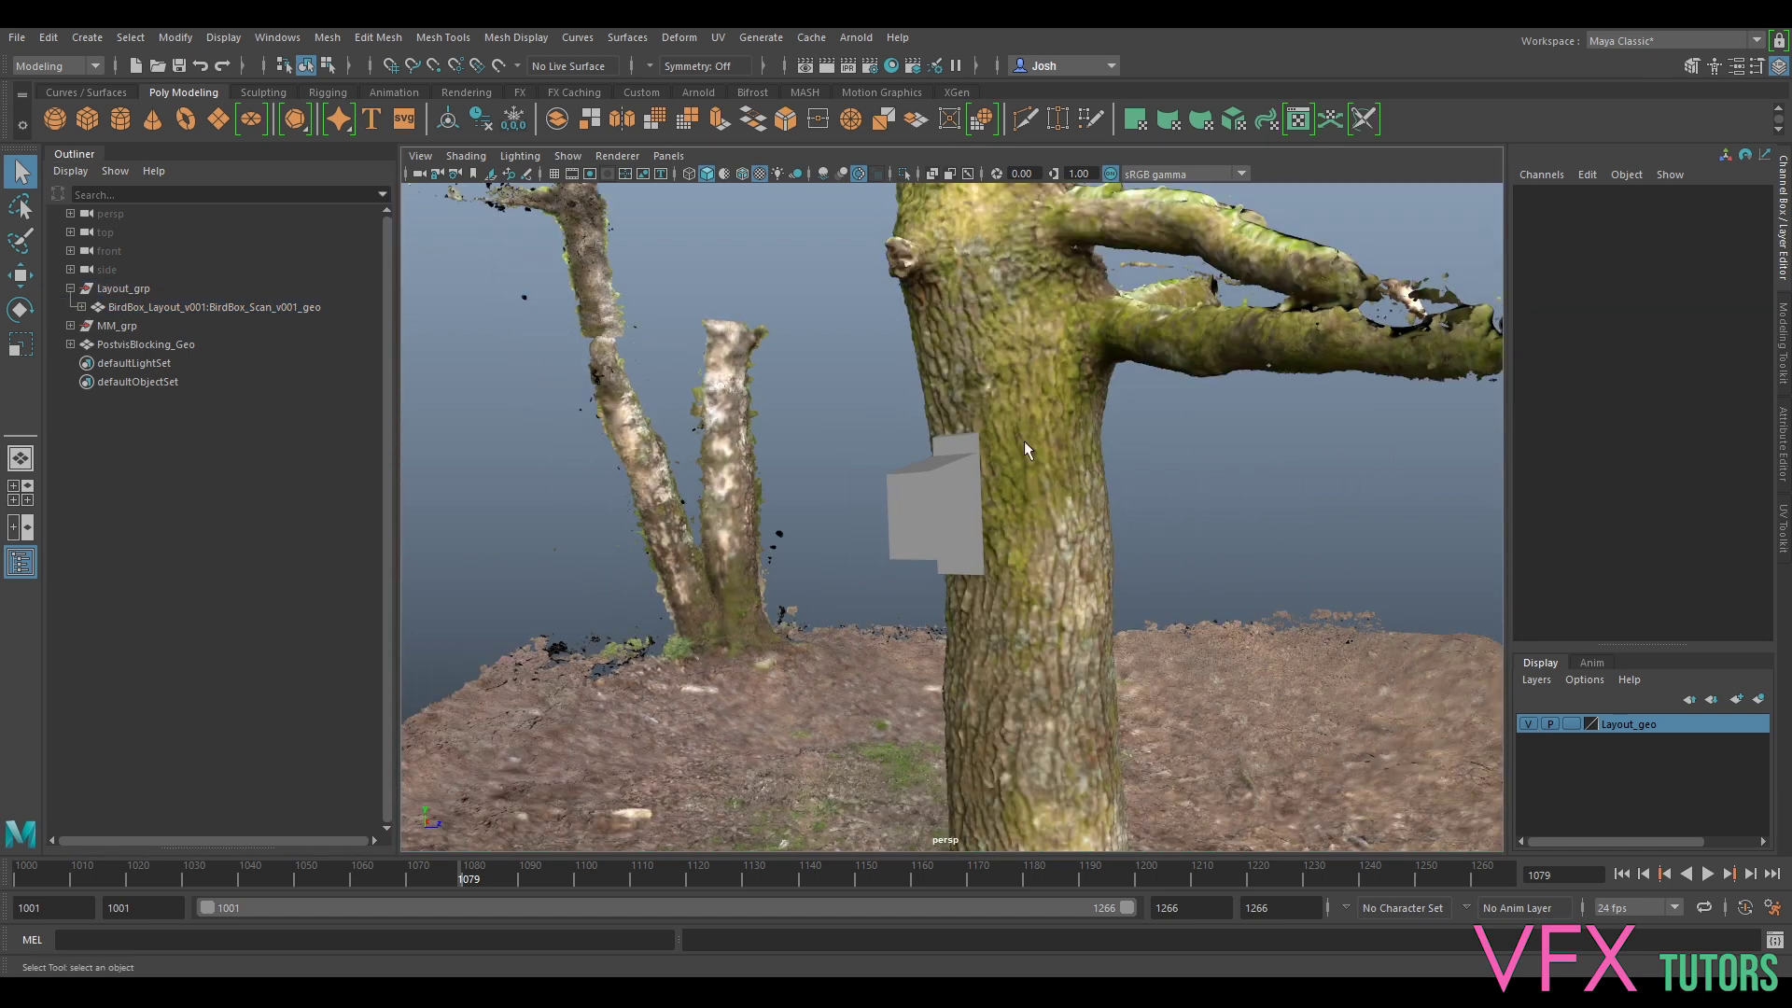
pyautogui.click(159, 289)
pyautogui.click(71, 289)
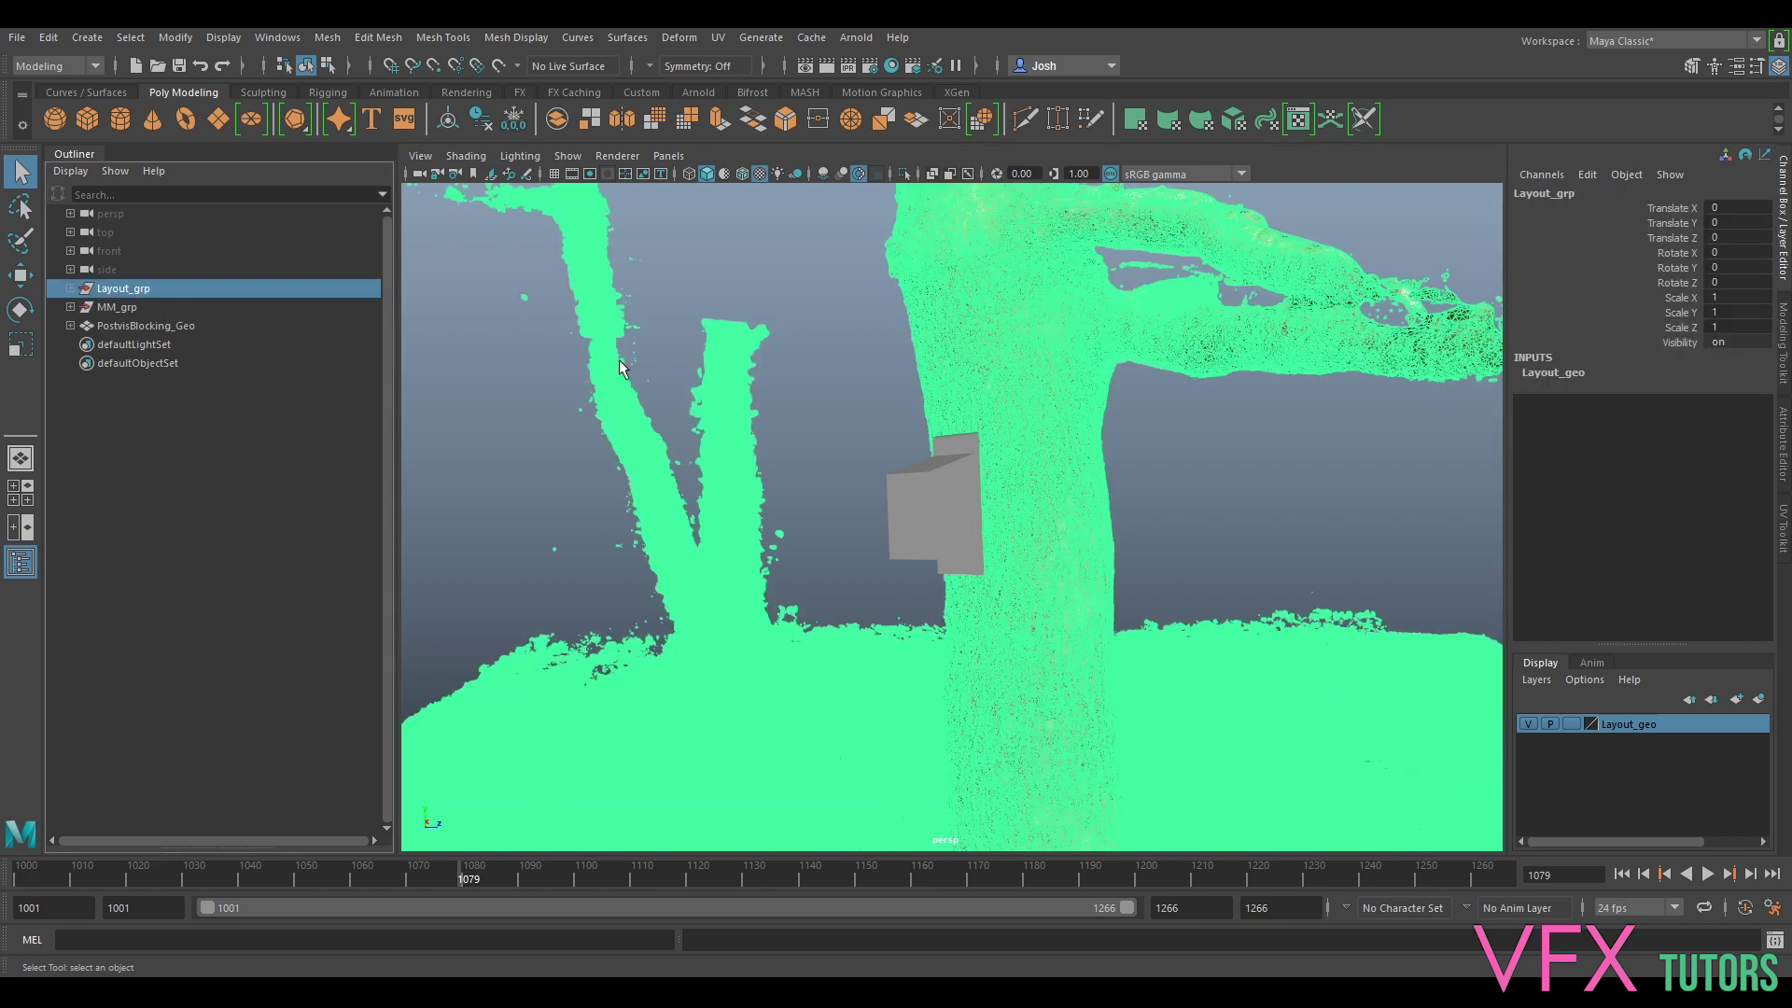
pyautogui.scroll(-2, 847, 394)
pyautogui.click(1468, 575)
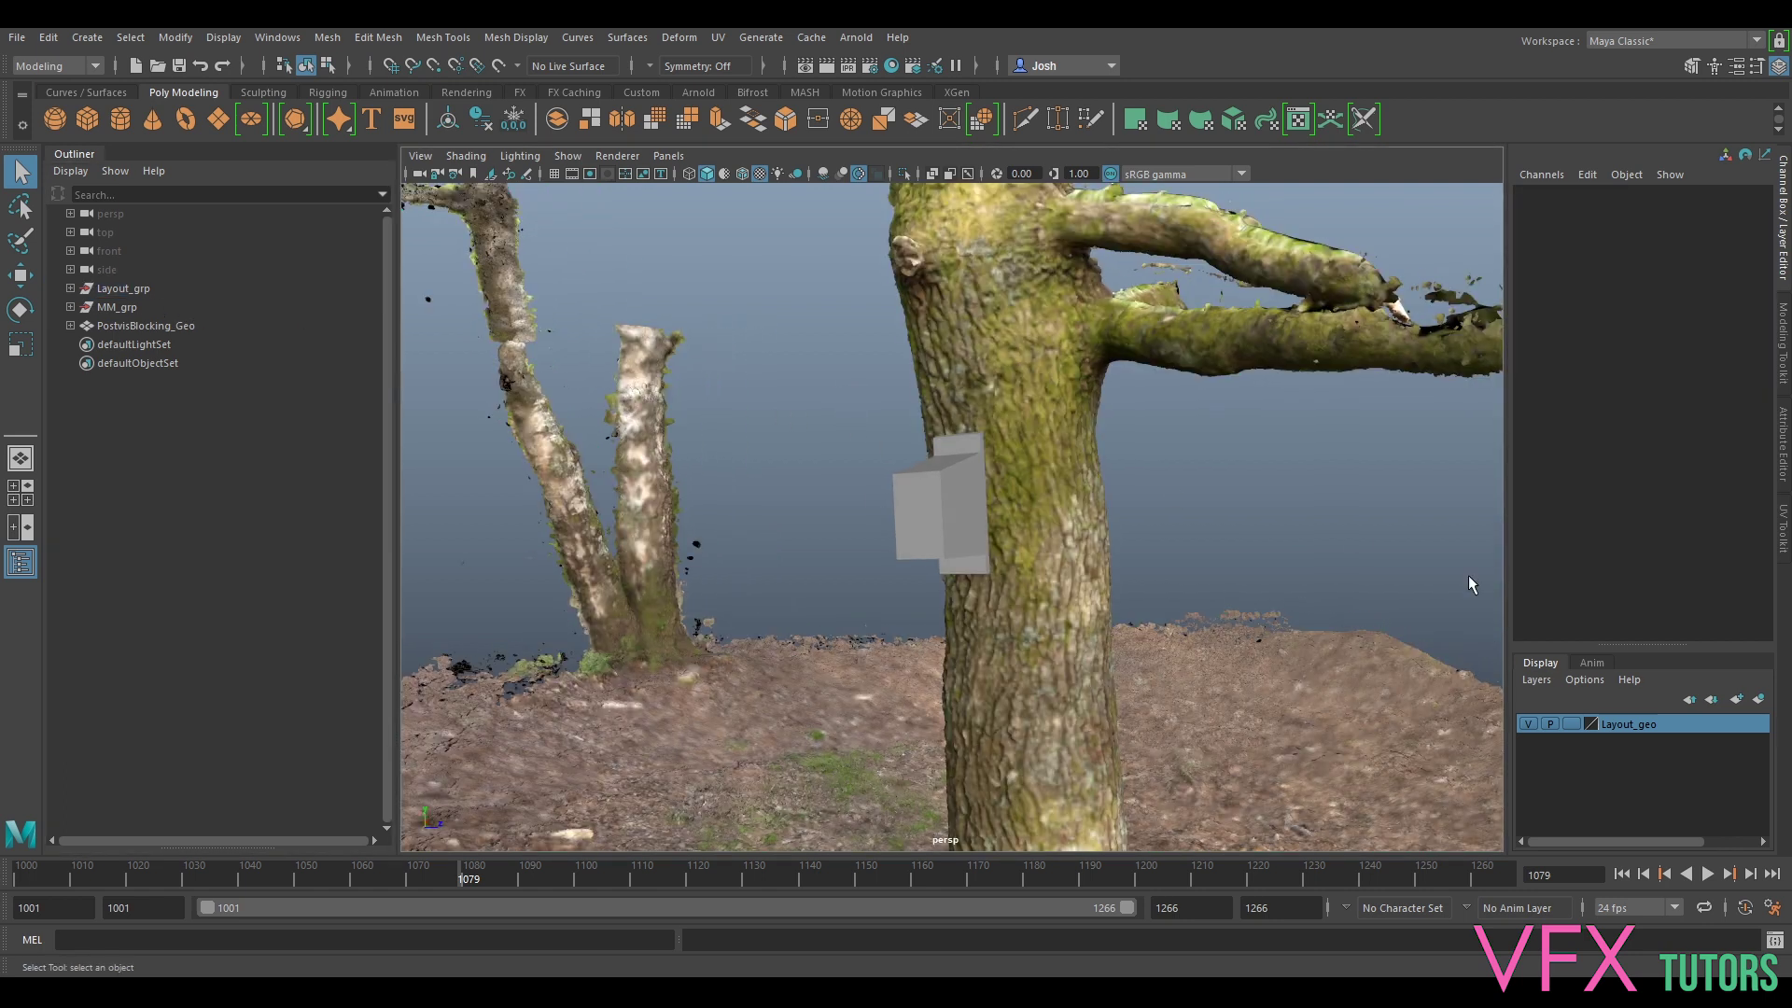
# - Set the Layout_geo layer to Reference and select the PostvisBlocking_Geo box
pyautogui.click(1572, 724)
pyautogui.keyDown('alt'); pyautogui.moveTo(1155, 495); pyautogui.dragTo(1101, 473); pyautogui.keyUp('alt')
pyautogui.click(942, 485)
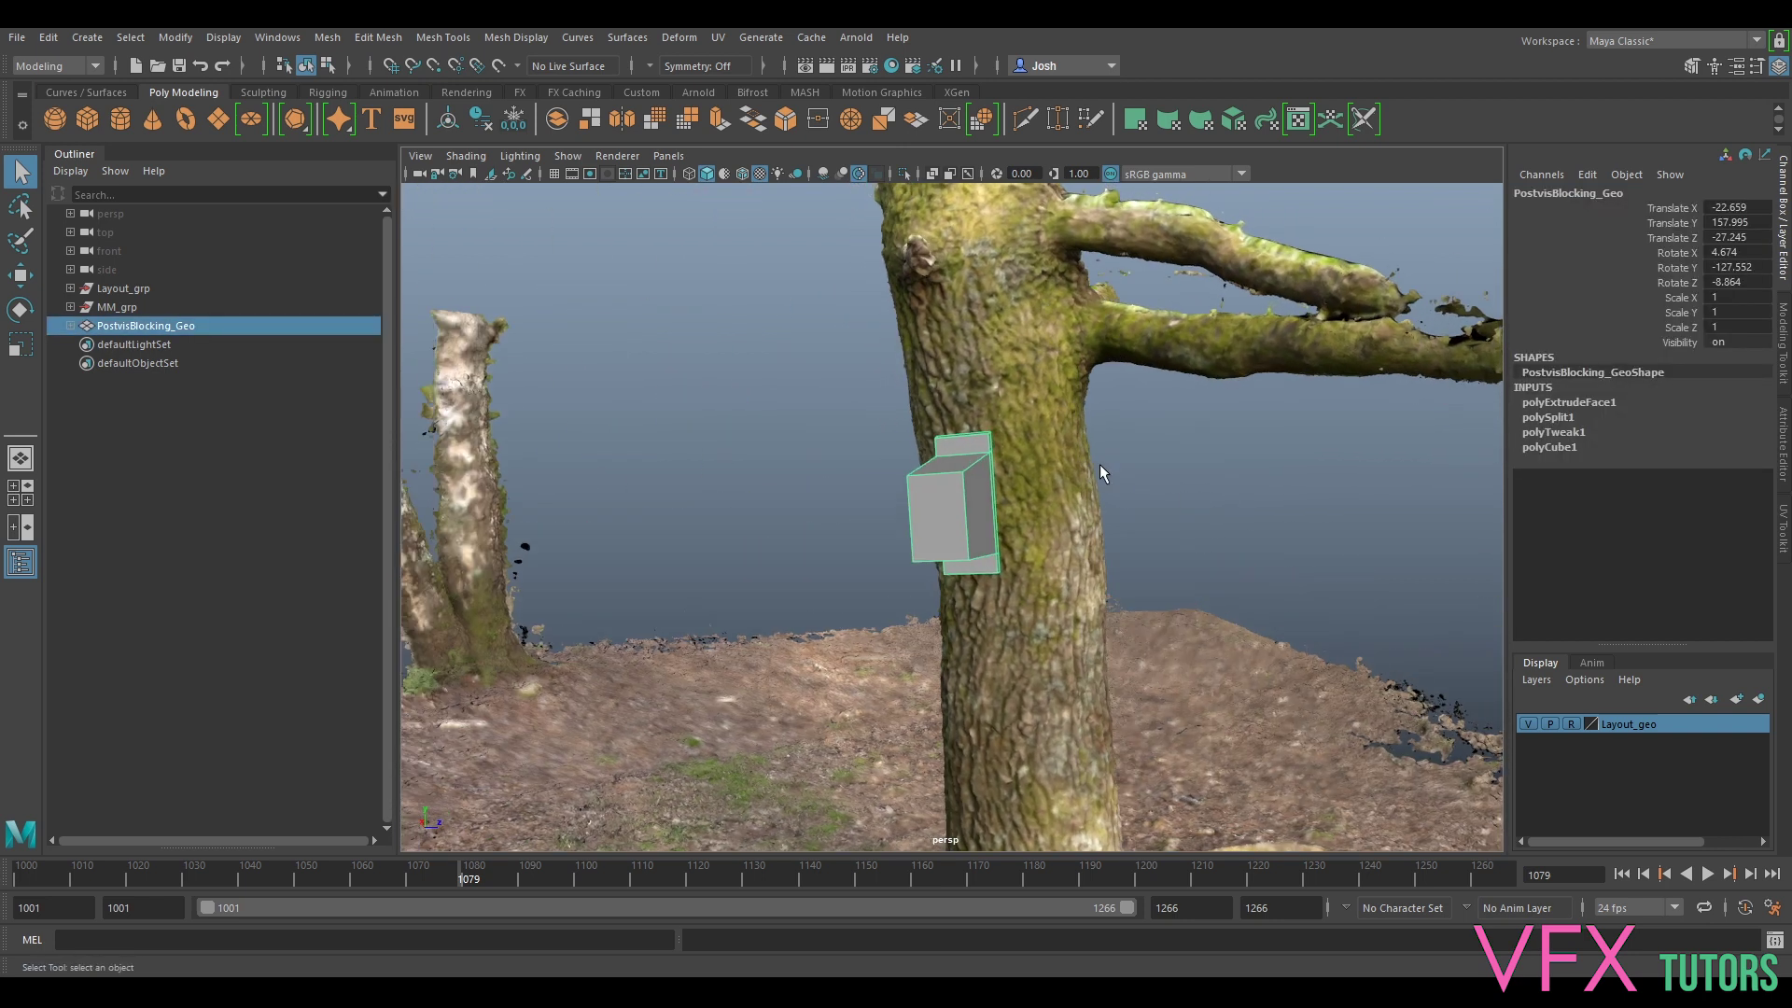
# - Look through Birdbox_BG01_v001_Rendercam and play the shot from an earlier frame, then stop
pyautogui.click(669, 156)
pyautogui.moveTo(691, 179)
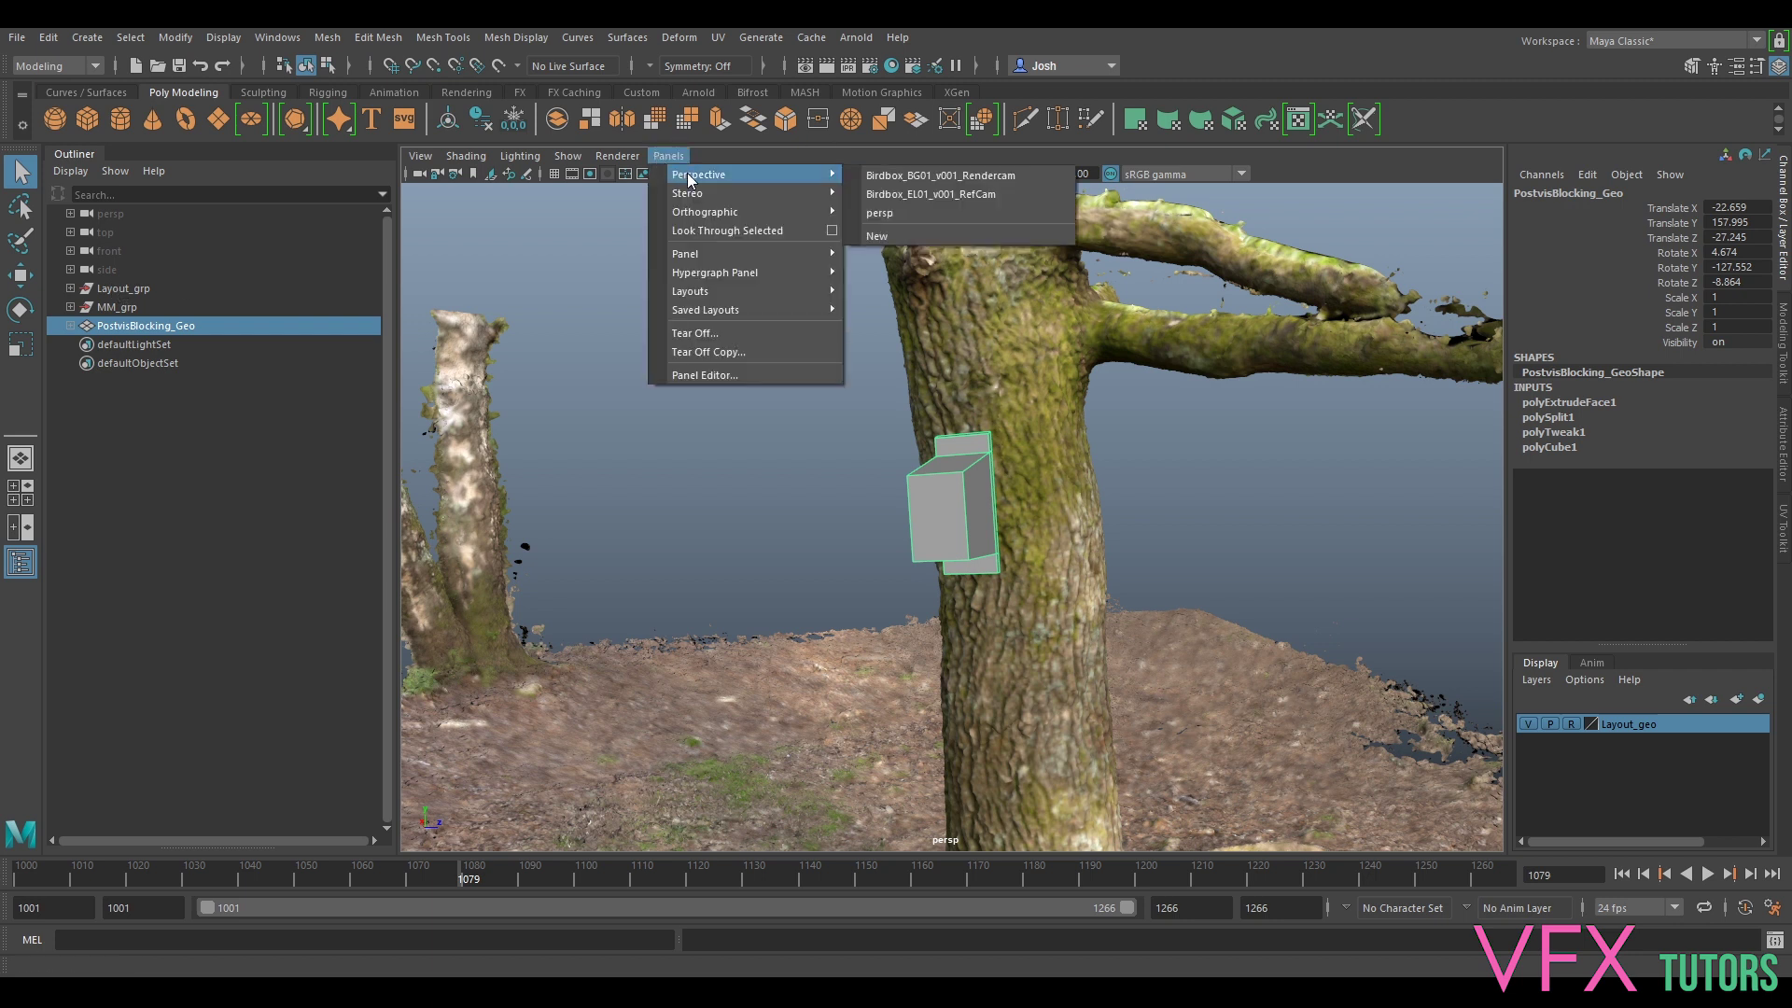
pyautogui.click(869, 176)
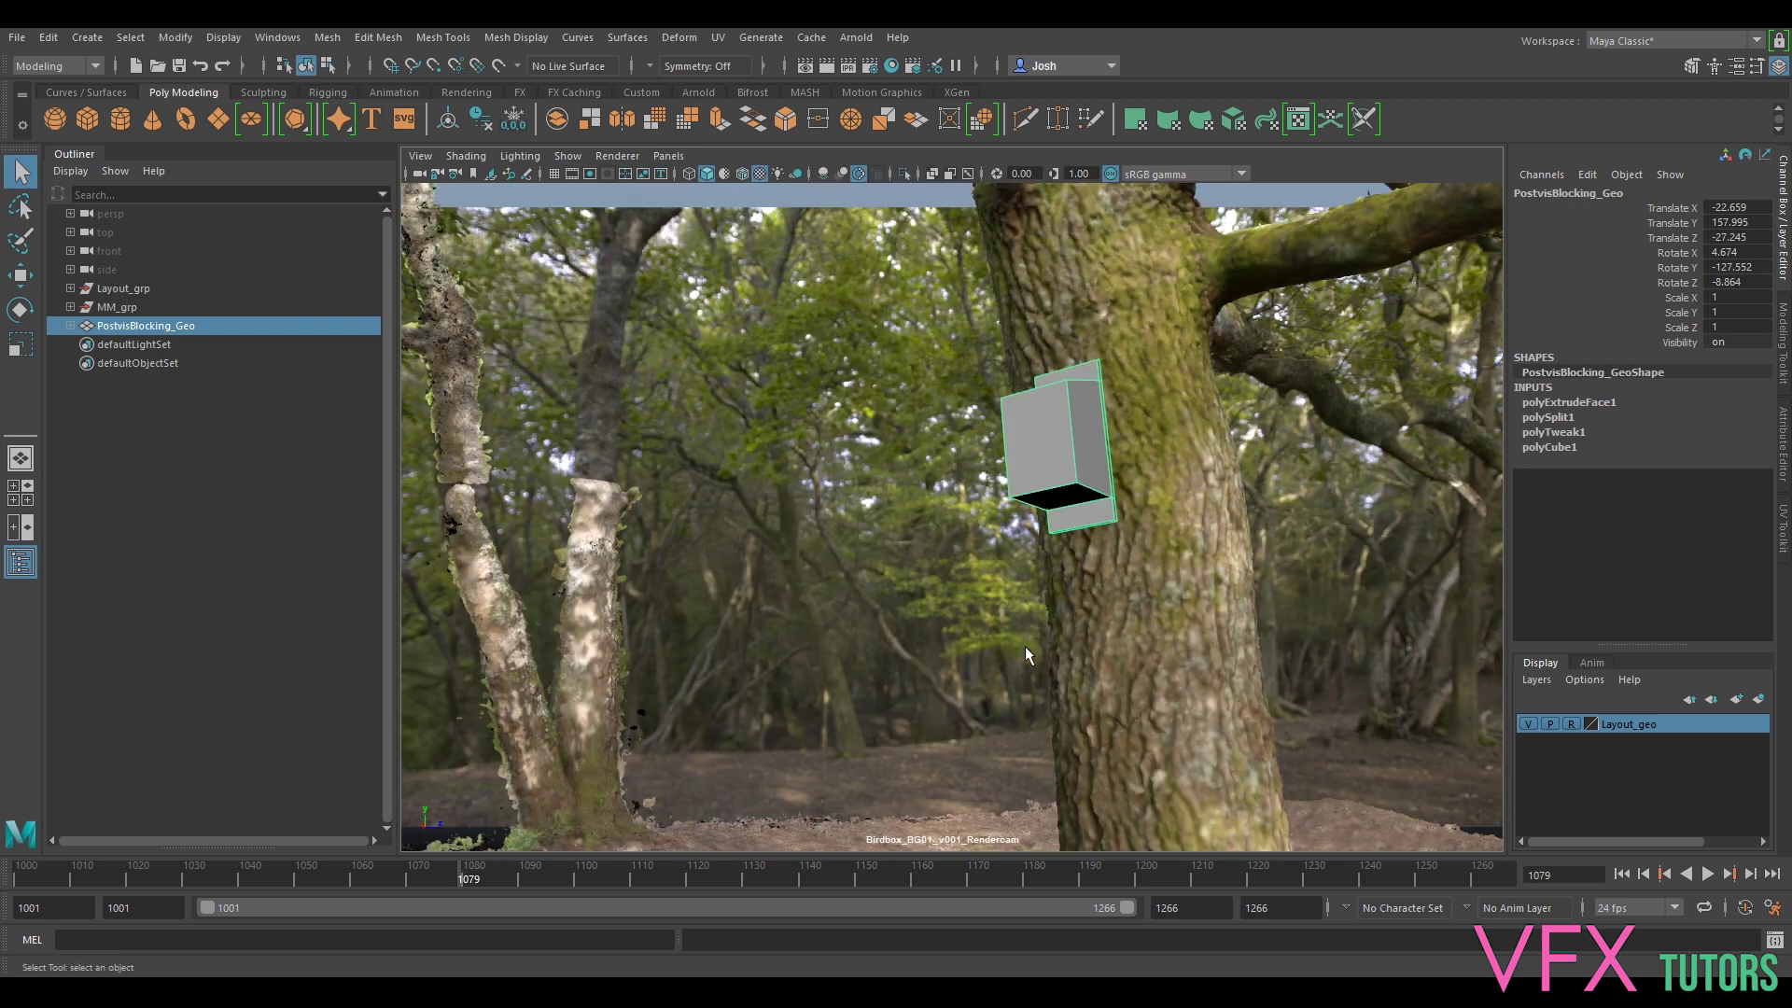
pyautogui.moveTo(226, 866); pyautogui.dragTo(59, 866)
pyautogui.hotkey('alt', 'v')
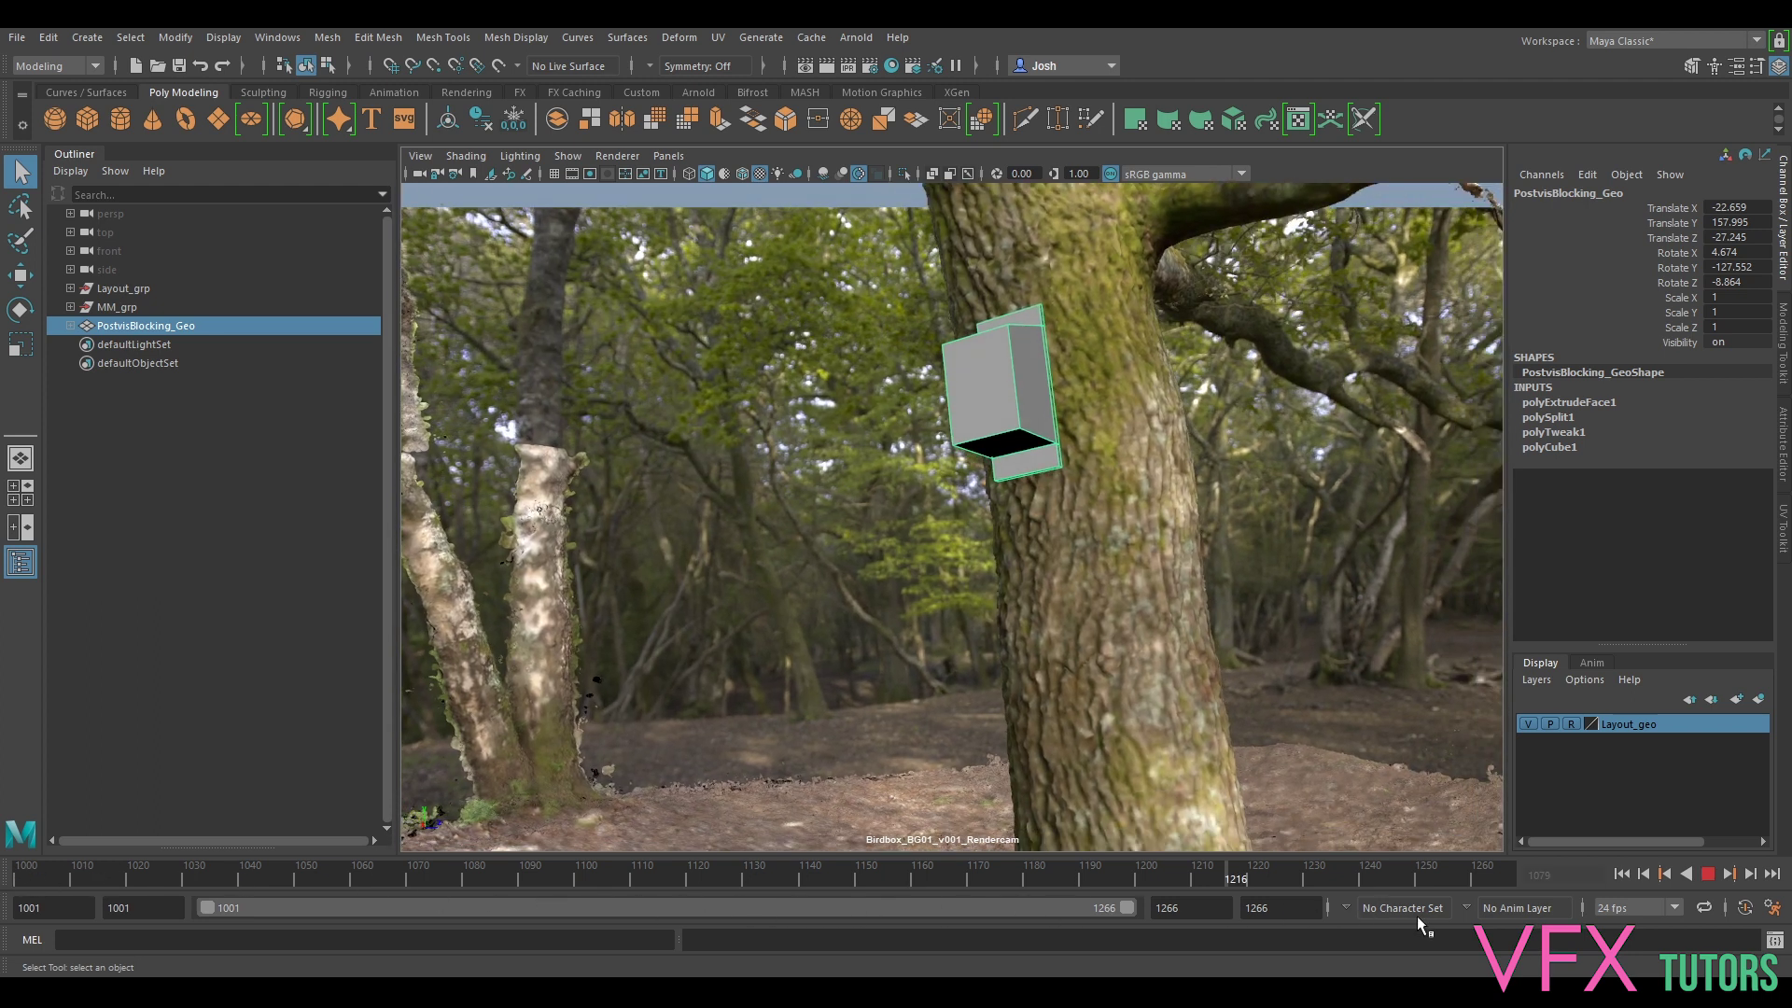
pyautogui.hotkey('alt', 'v')
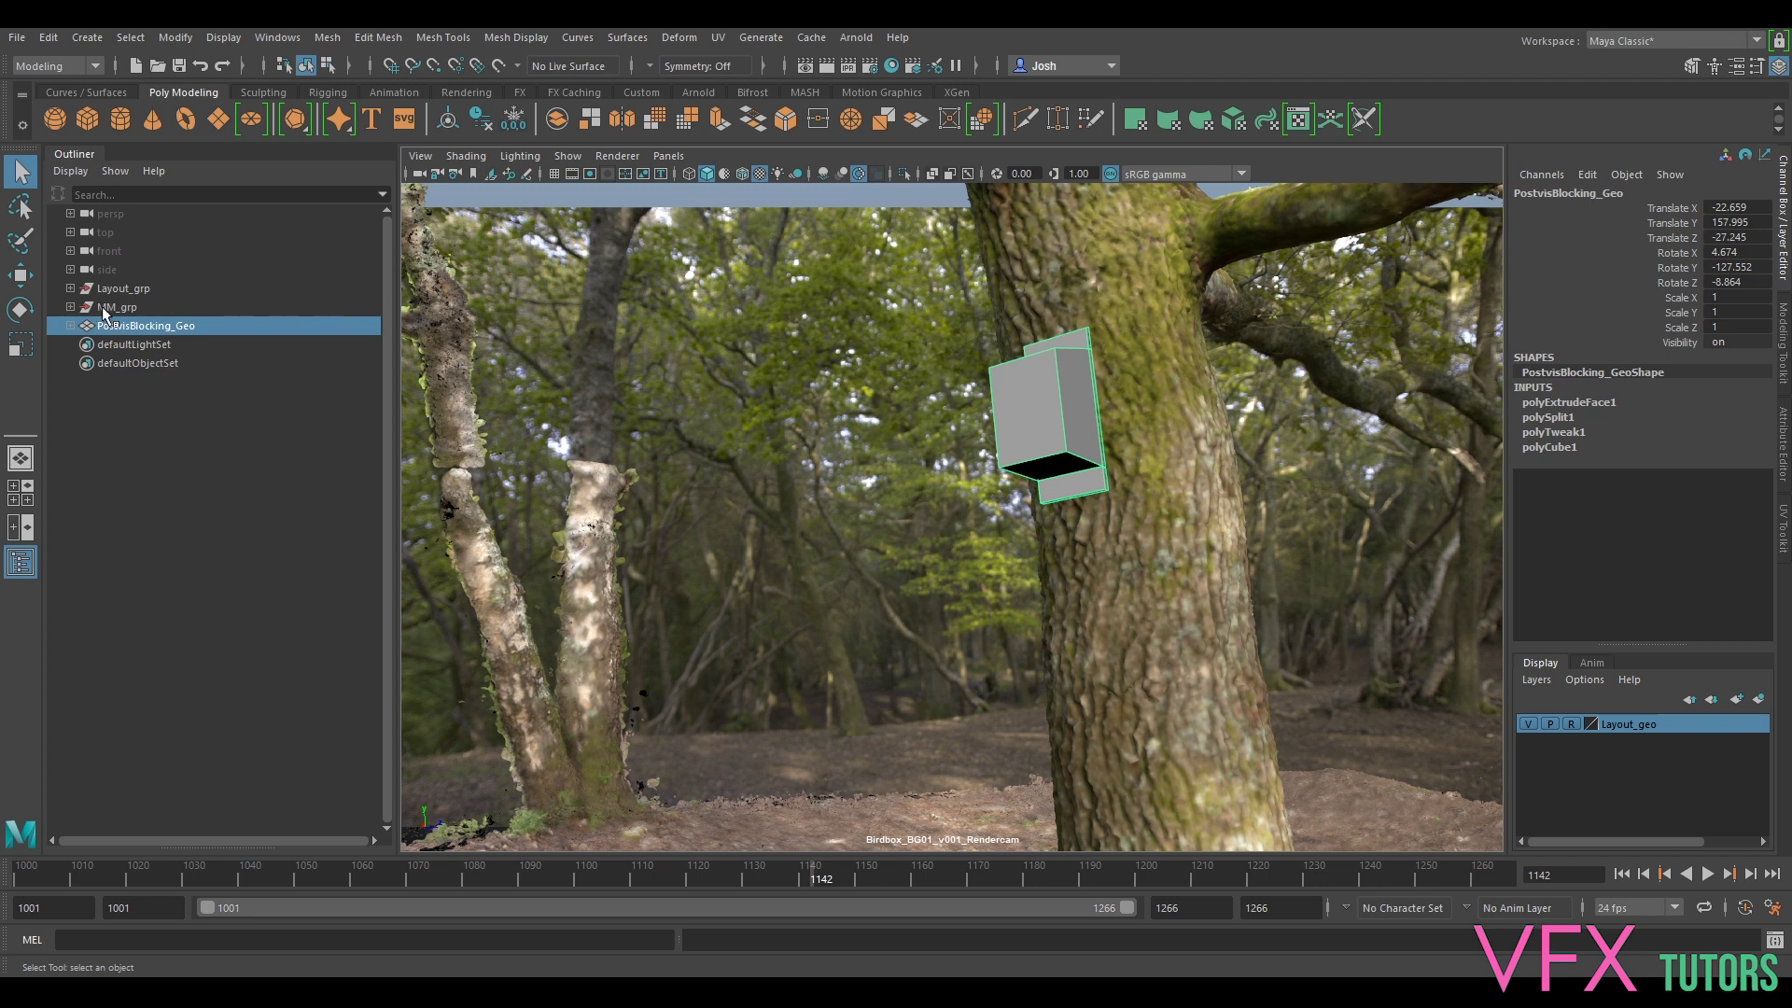
# - Look through Birdbox_EL01_v001_RefCam at an earlier frame and select that camera
pyautogui.click(668, 155)
pyautogui.moveTo(700, 178)
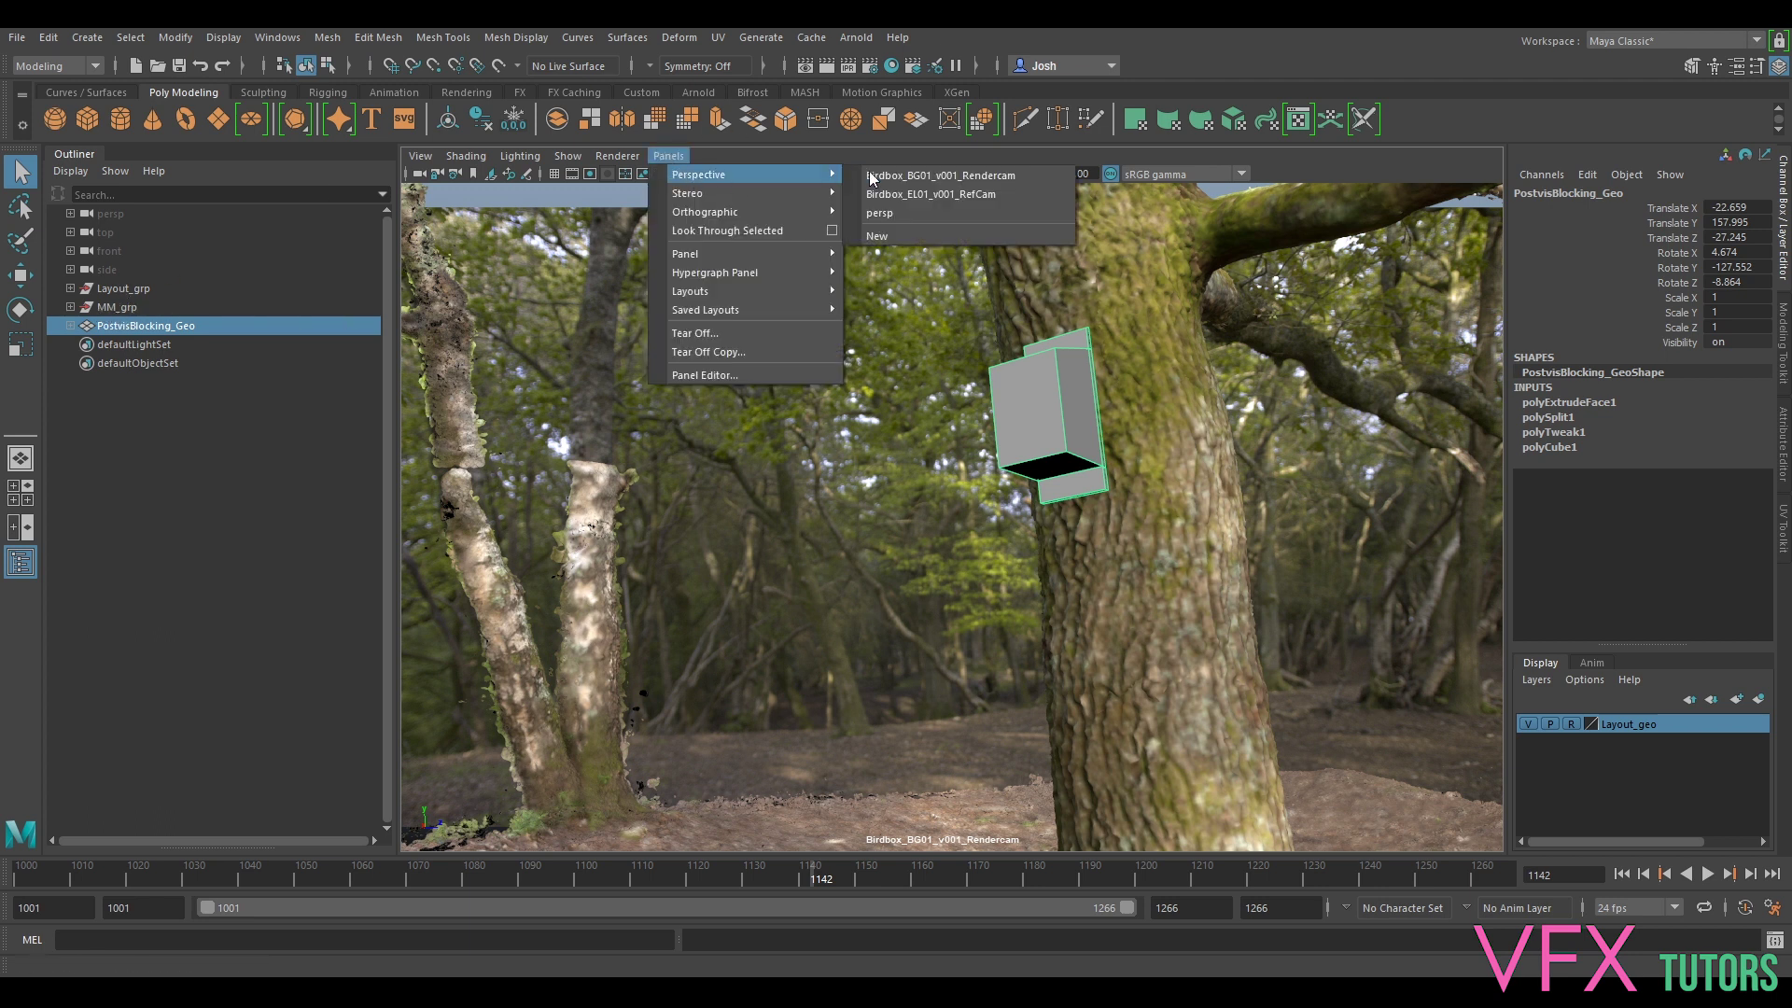
pyautogui.click(948, 180)
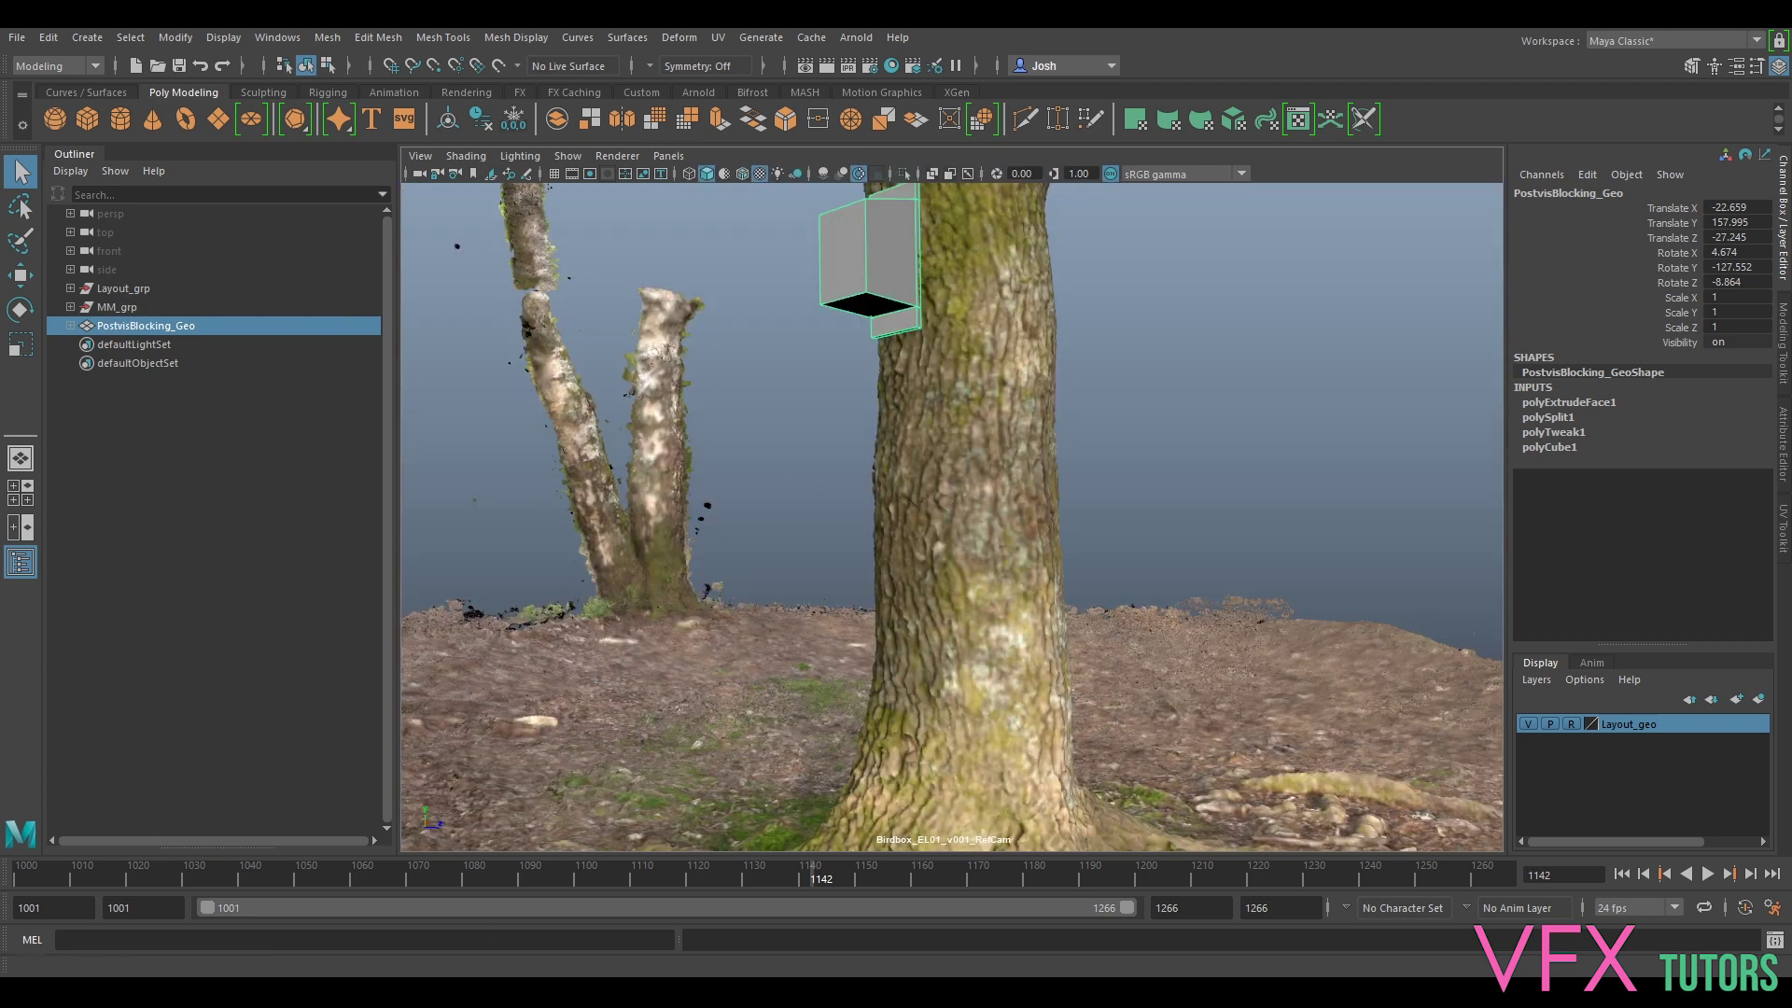
pyautogui.moveTo(221, 883)
pyautogui.mouseDown()
pyautogui.moveTo(192, 866)
pyautogui.moveTo(529, 870)
pyautogui.mouseUp()
pyautogui.click(419, 175)
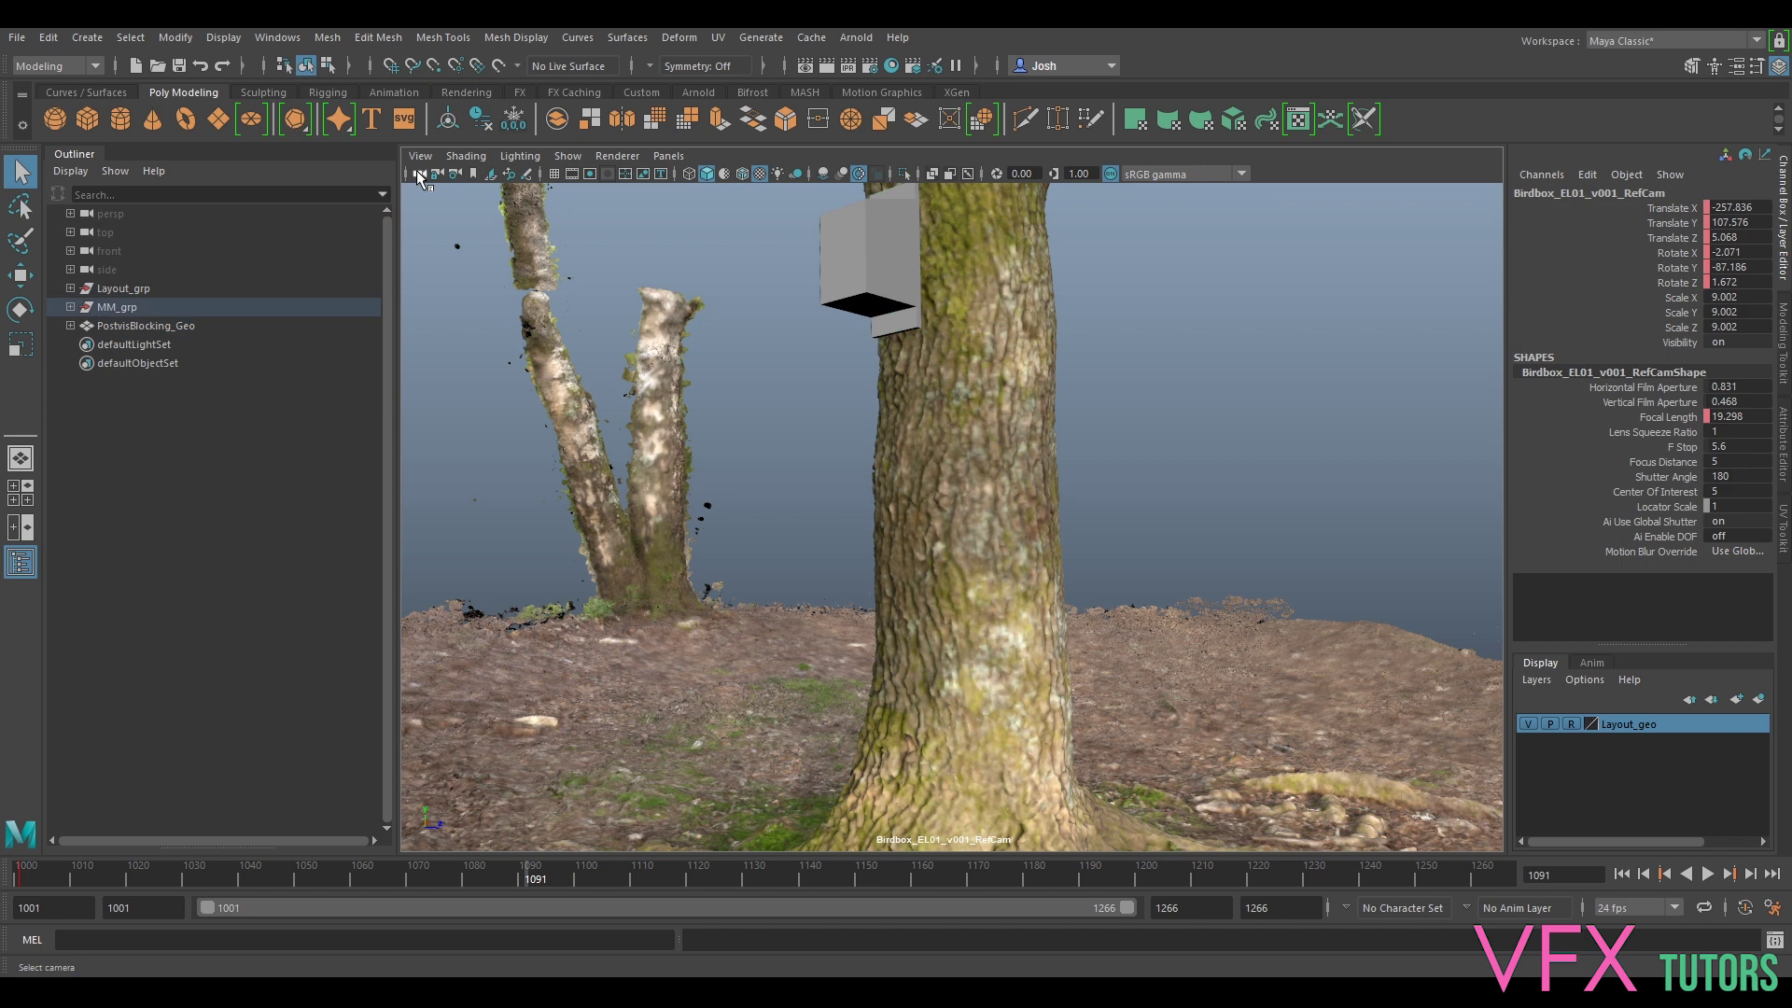
# - Set the imagePlaneShape3 Placement Depth to 1 in the Attribute Editor
pyautogui.click(1782, 445)
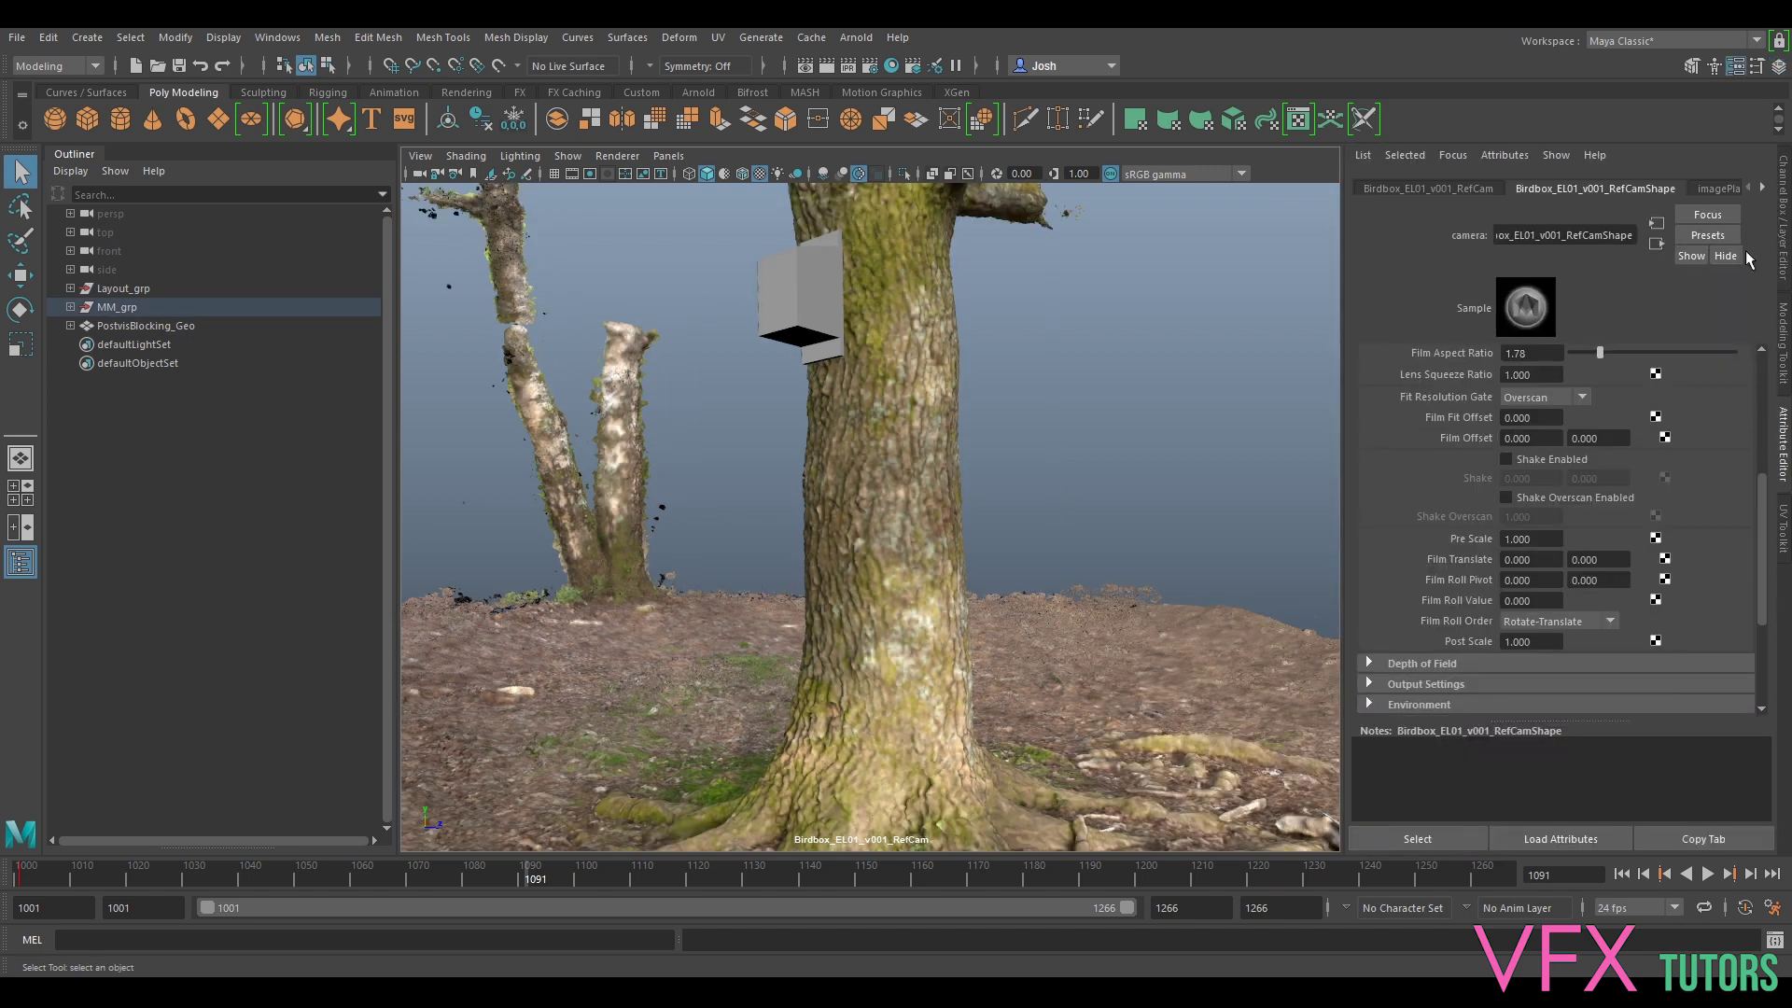
pyautogui.click(1711, 189)
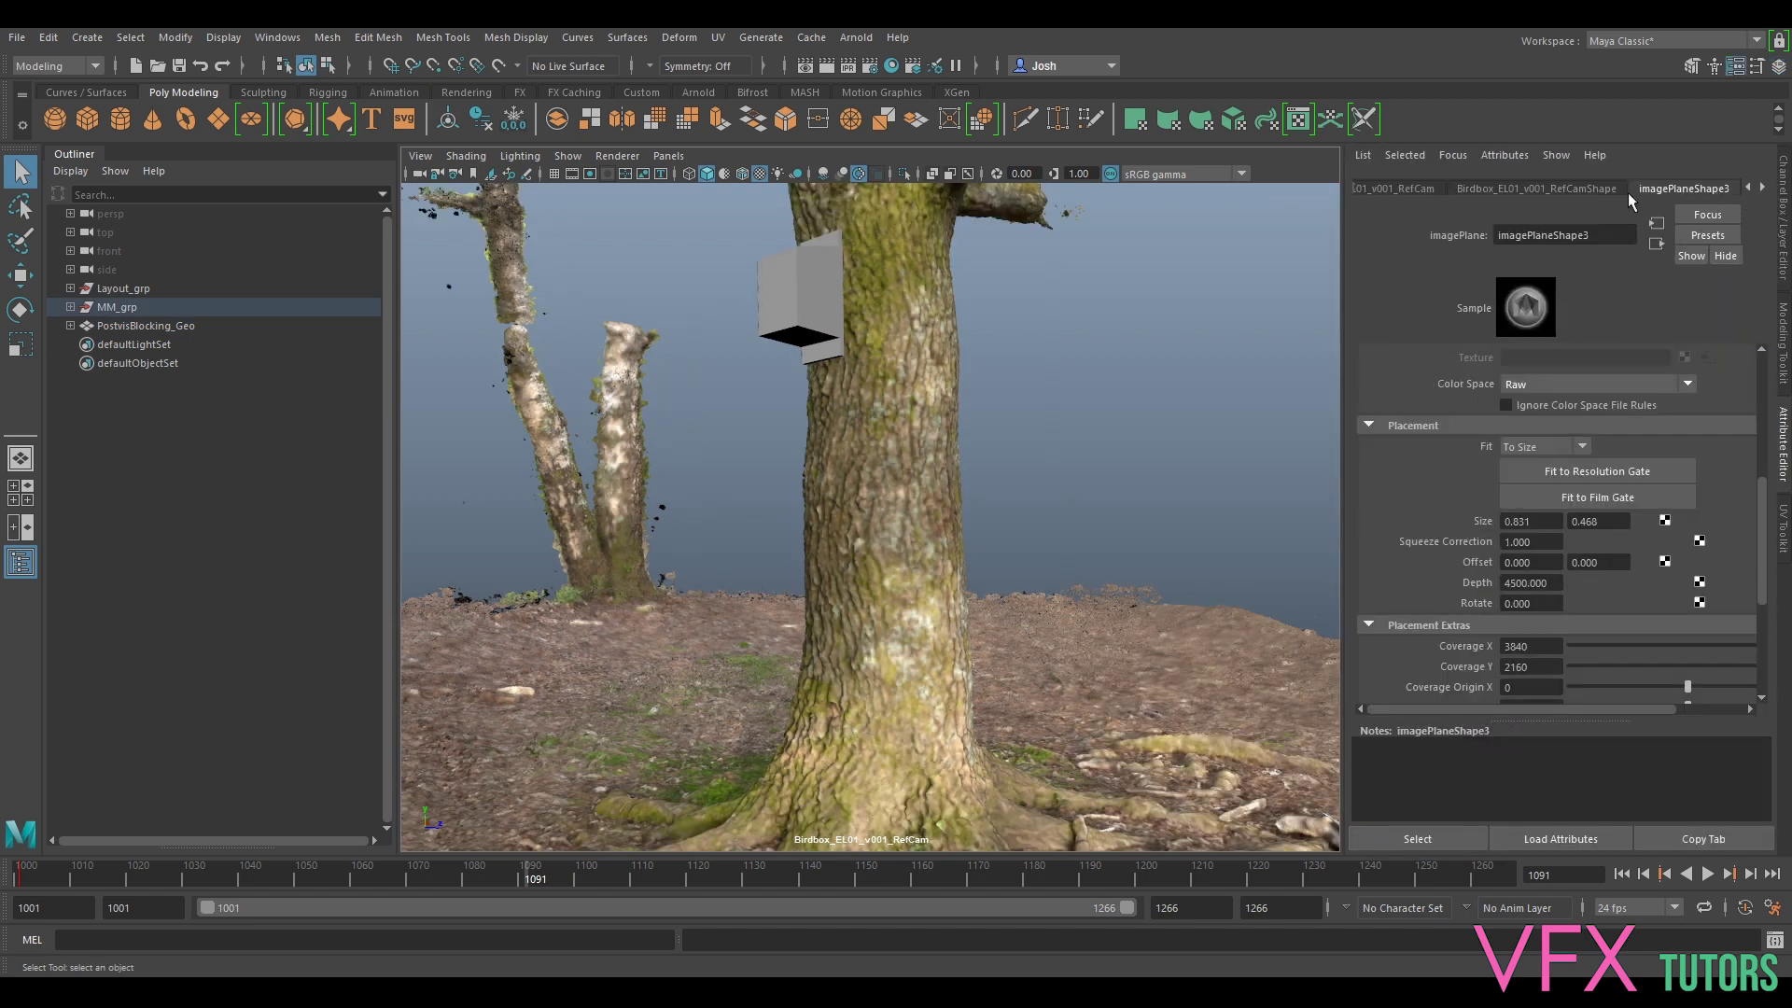
pyautogui.click(1556, 584)
pyautogui.write('1')
pyautogui.press('Return')
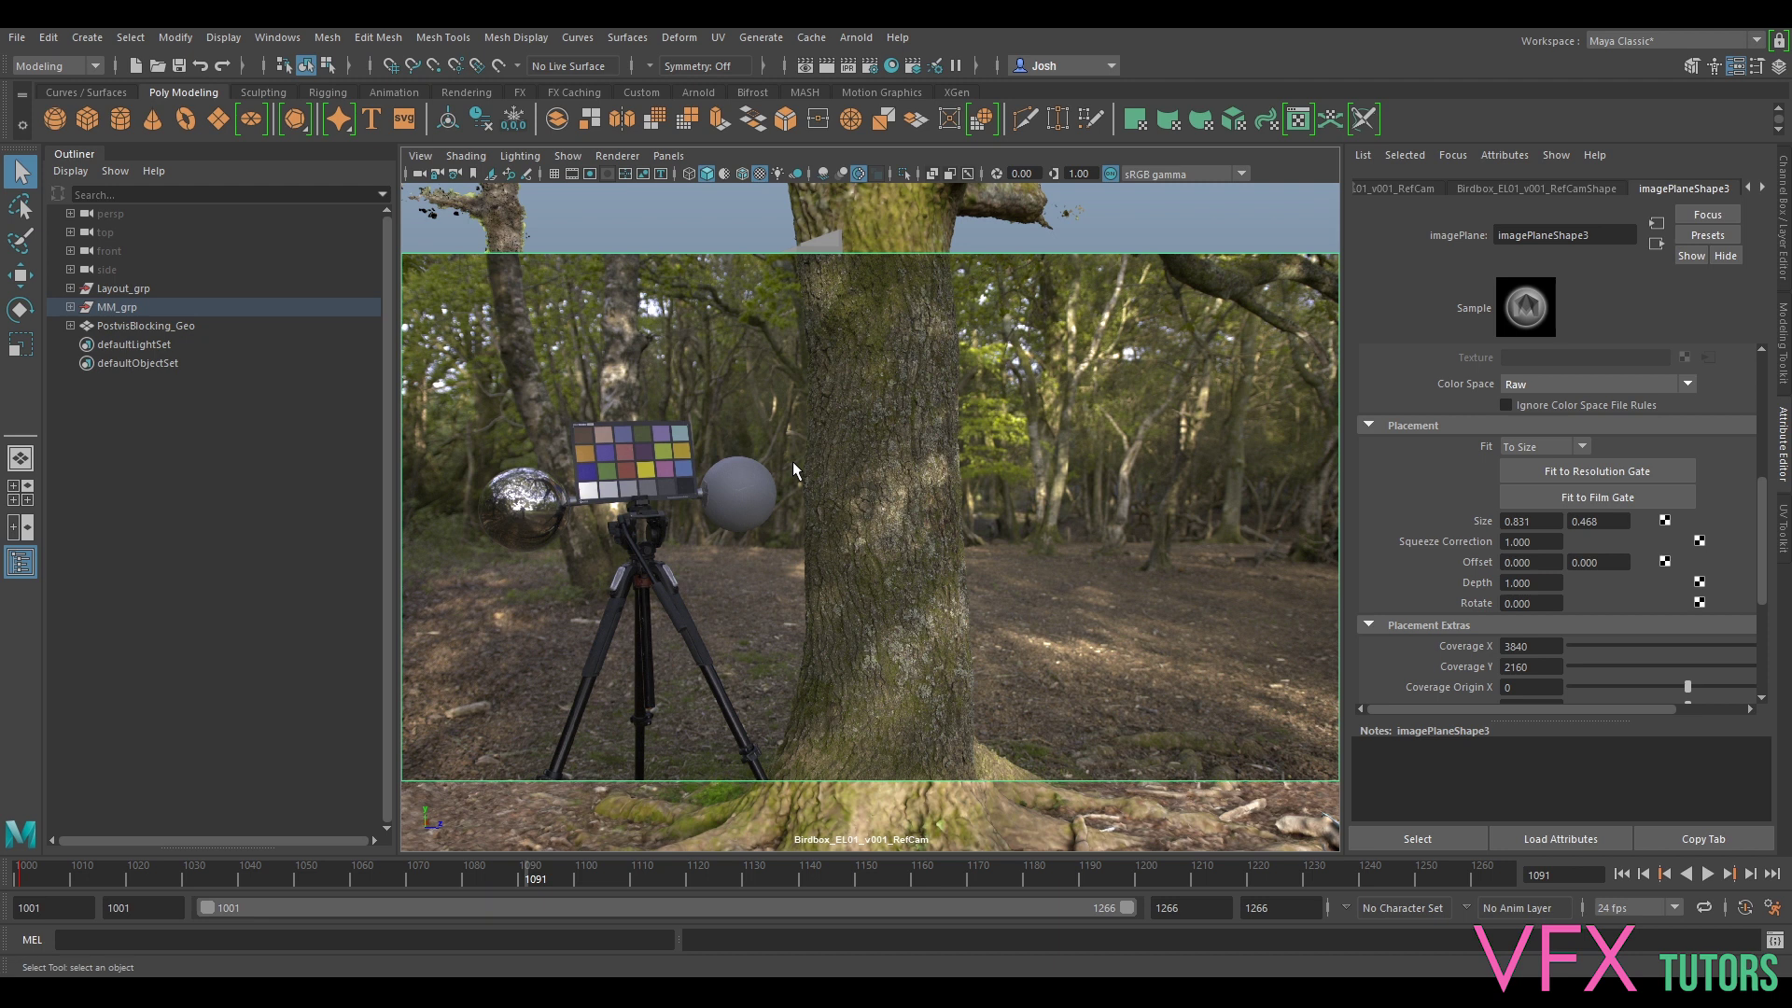
# - Switch the viewport back to the persp camera and dolly out to see the whole tree
pyautogui.click(668, 156)
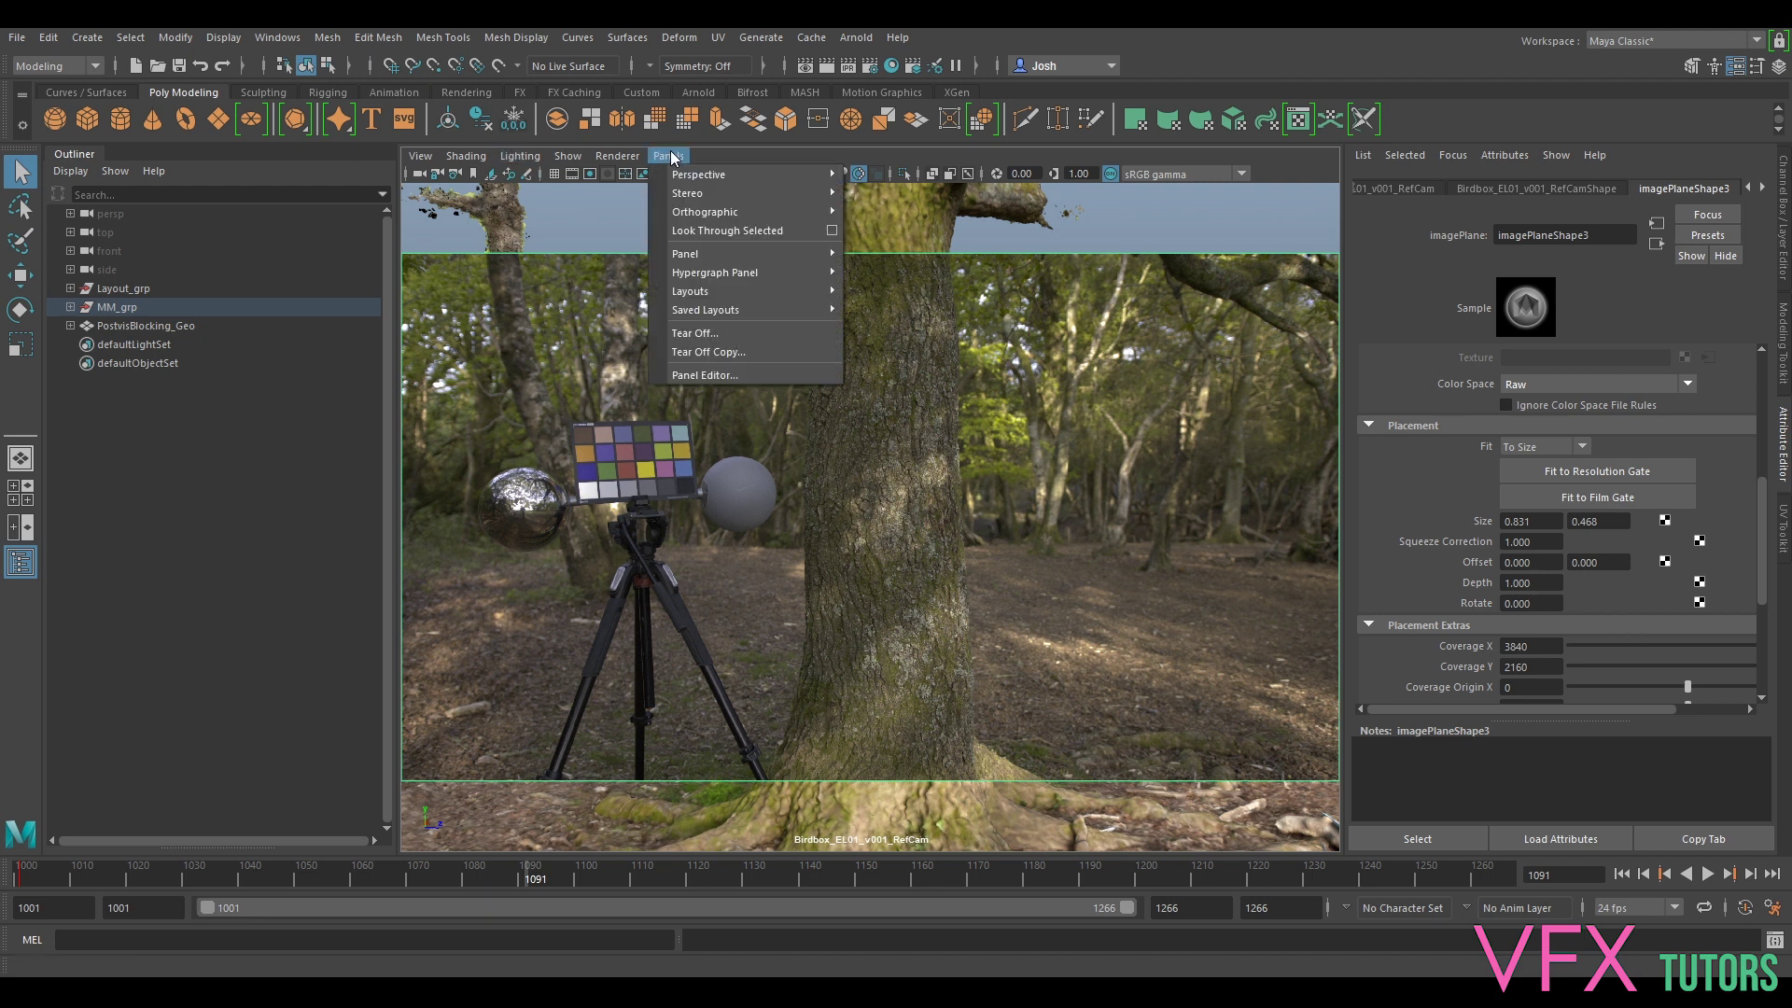
pyautogui.moveTo(737, 175)
pyautogui.click(868, 214)
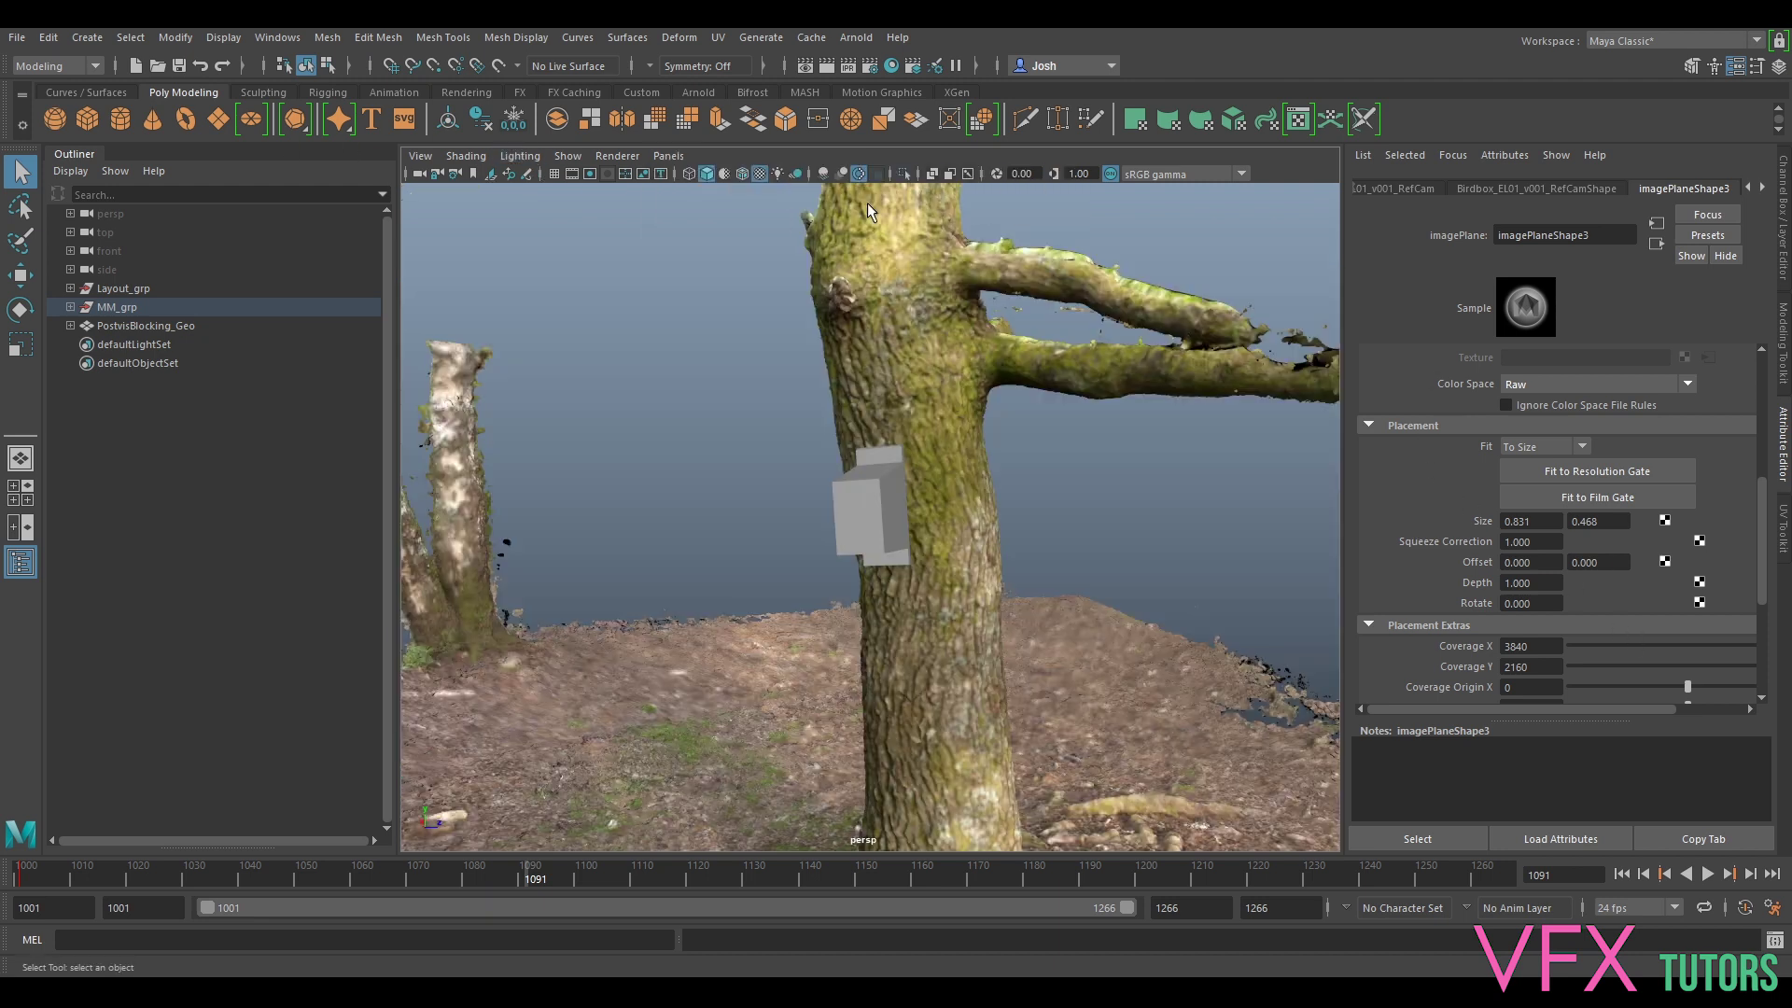
pyautogui.keyDown('alt'); pyautogui.moveTo(931, 444); pyautogui.dragTo(844, 455, button='right'); pyautogui.keyUp('alt')
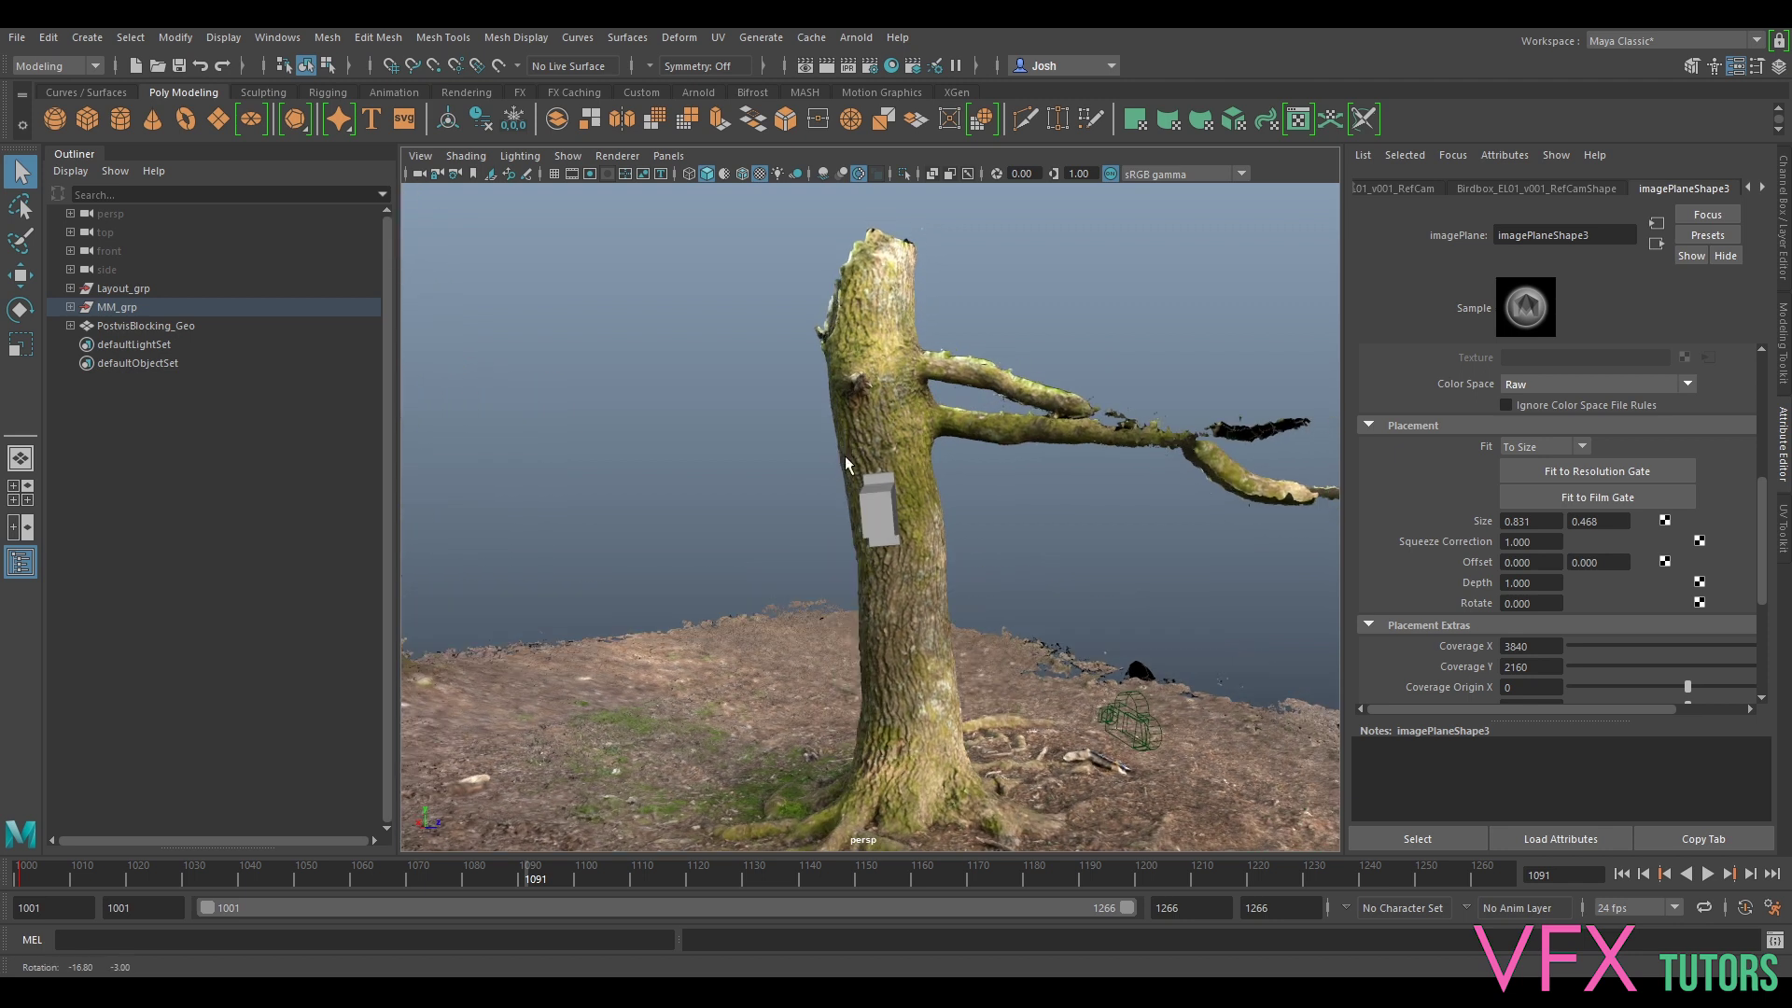
# - Create a polygon sphere, pSphere1, and activate the Move tool
pyautogui.click(53, 121)
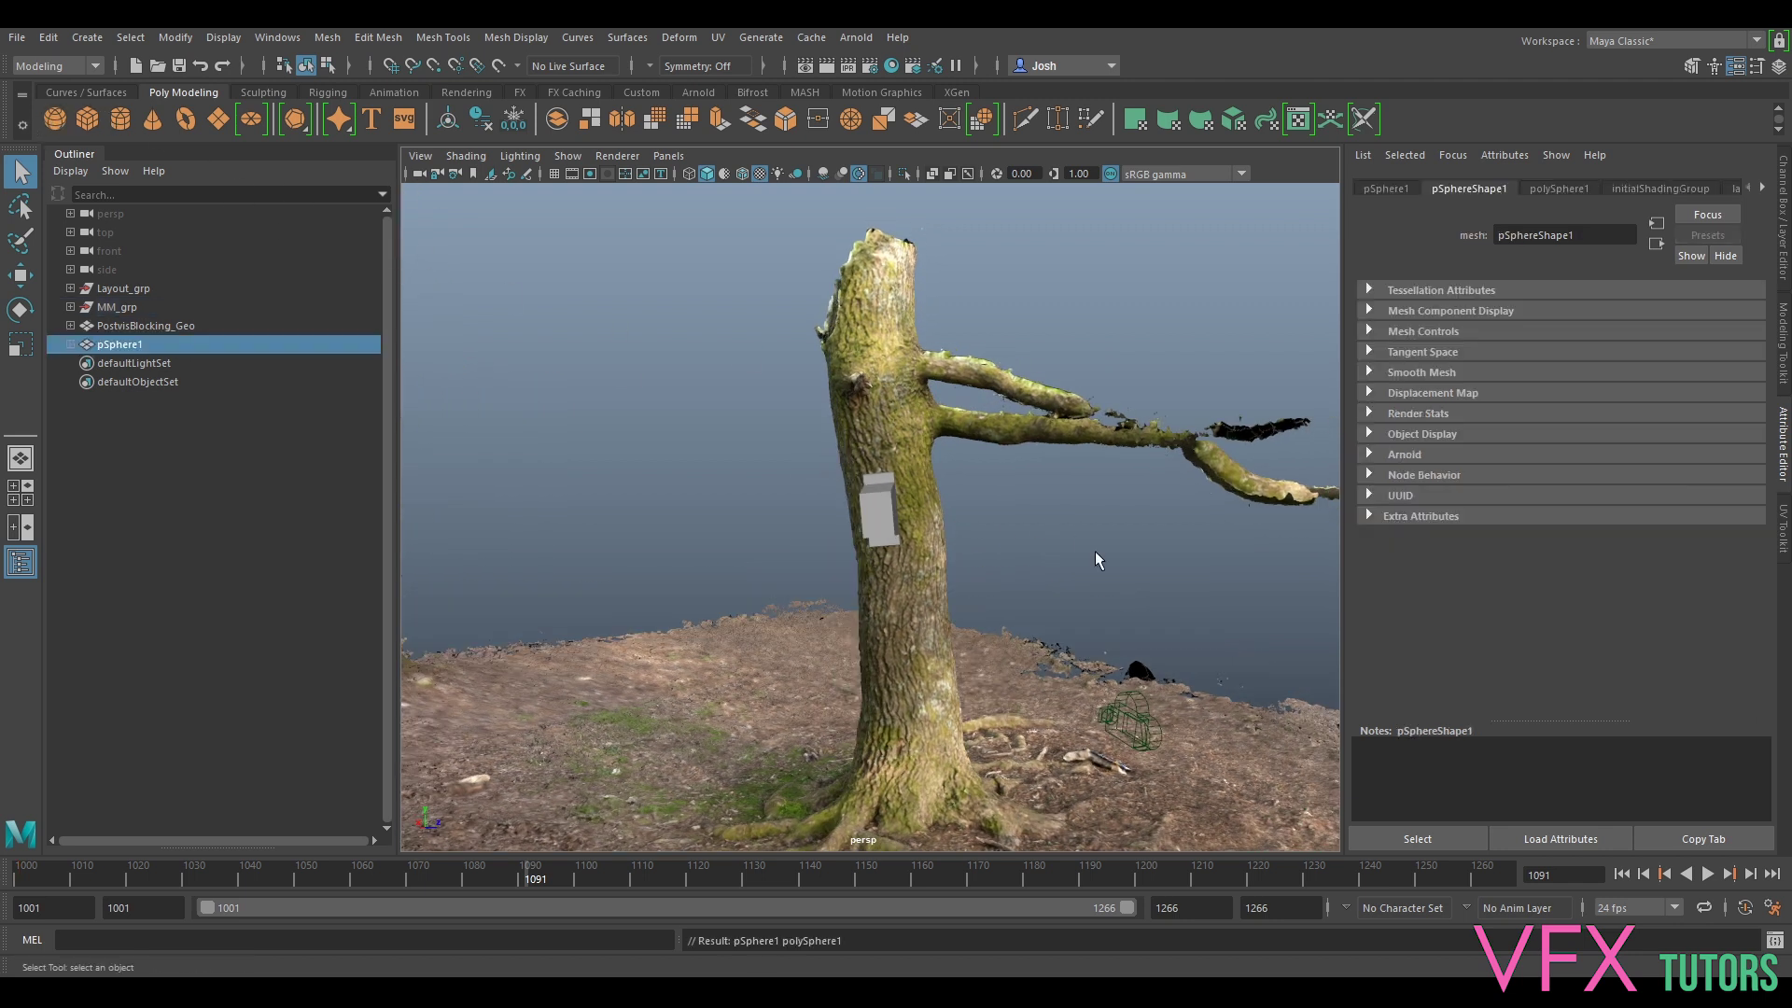
pyautogui.press('w')
pyautogui.keyDown('alt'); pyautogui.moveTo(1099, 562); pyautogui.dragTo(732, 504); pyautogui.keyUp('alt')
pyautogui.scroll(5, 815, 618)
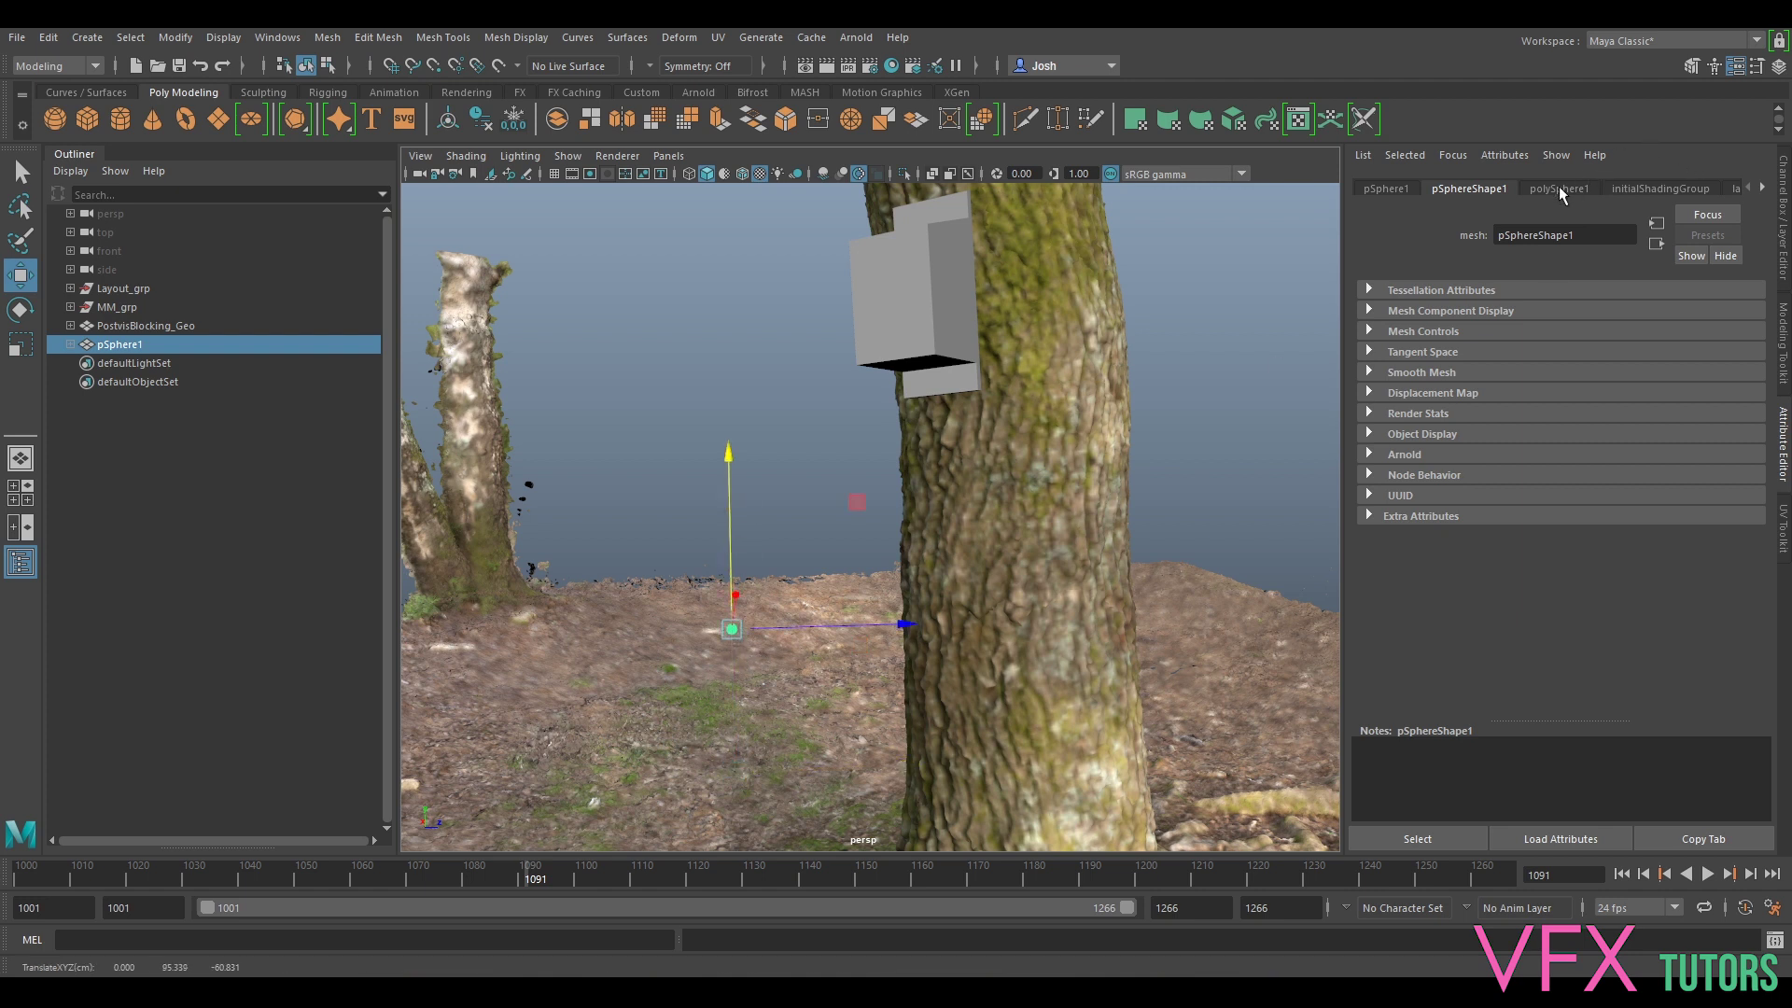
# - Set the polySphere1 radius to 10
pyautogui.click(1560, 190)
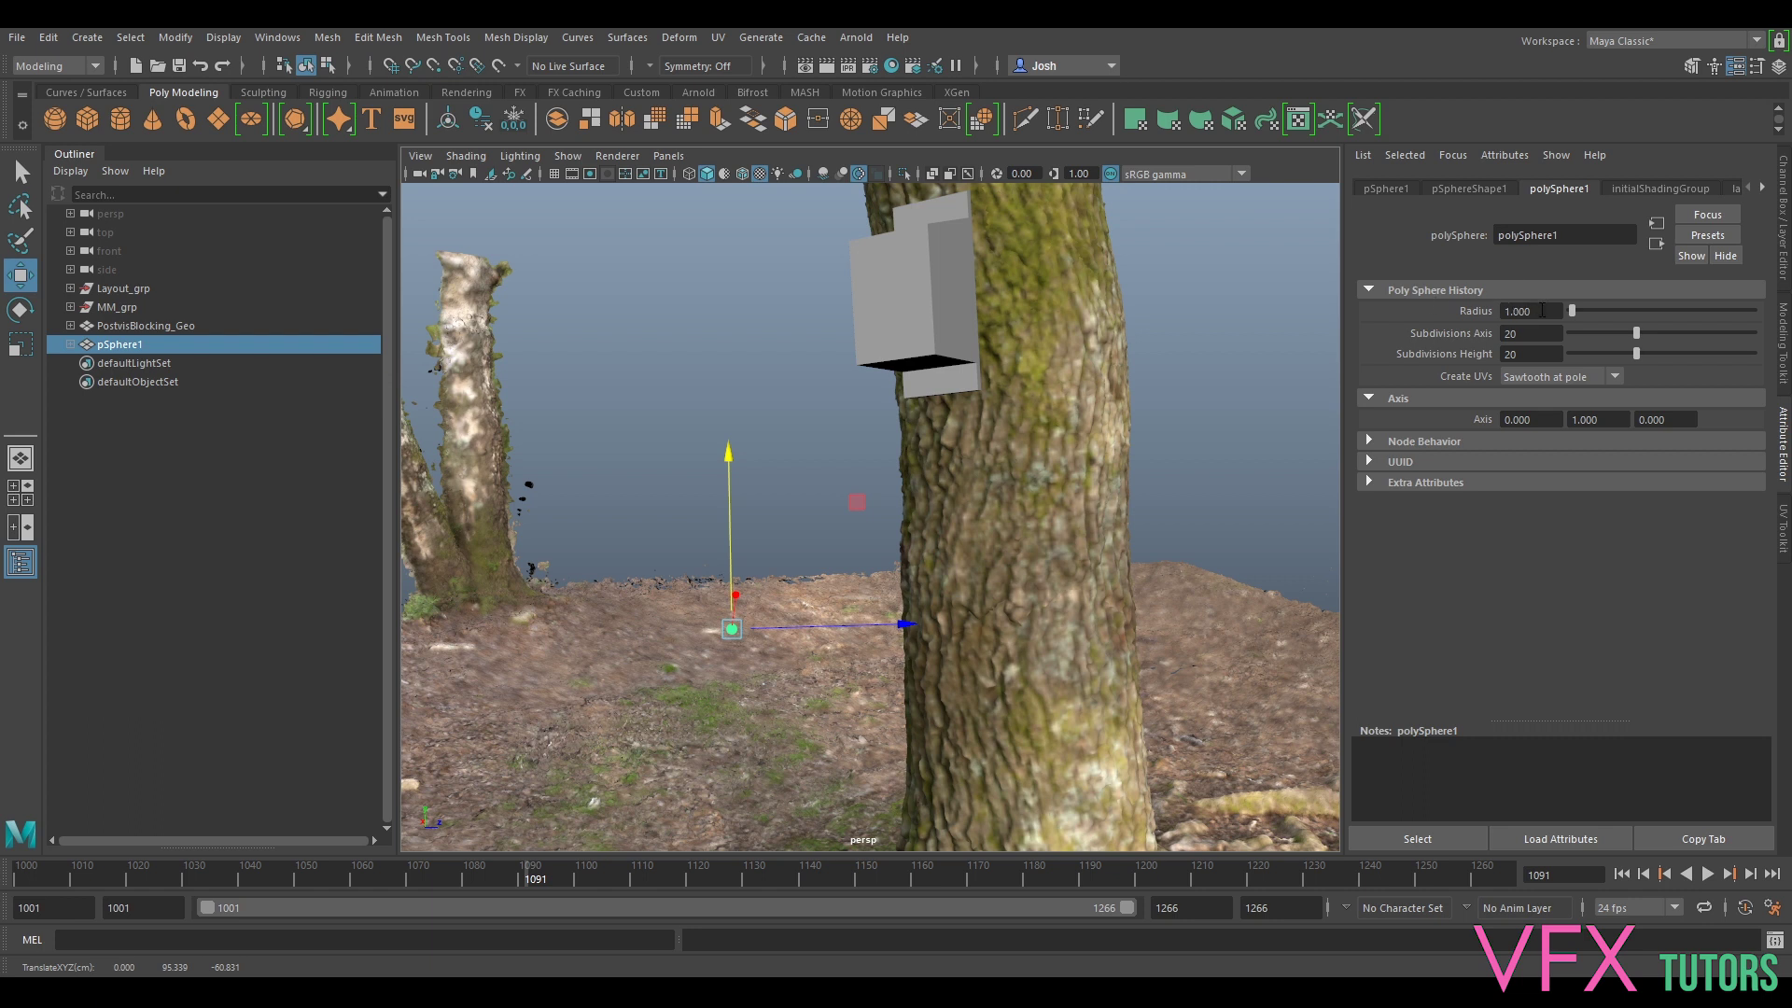
pyautogui.click(1541, 311)
pyautogui.press('Return')
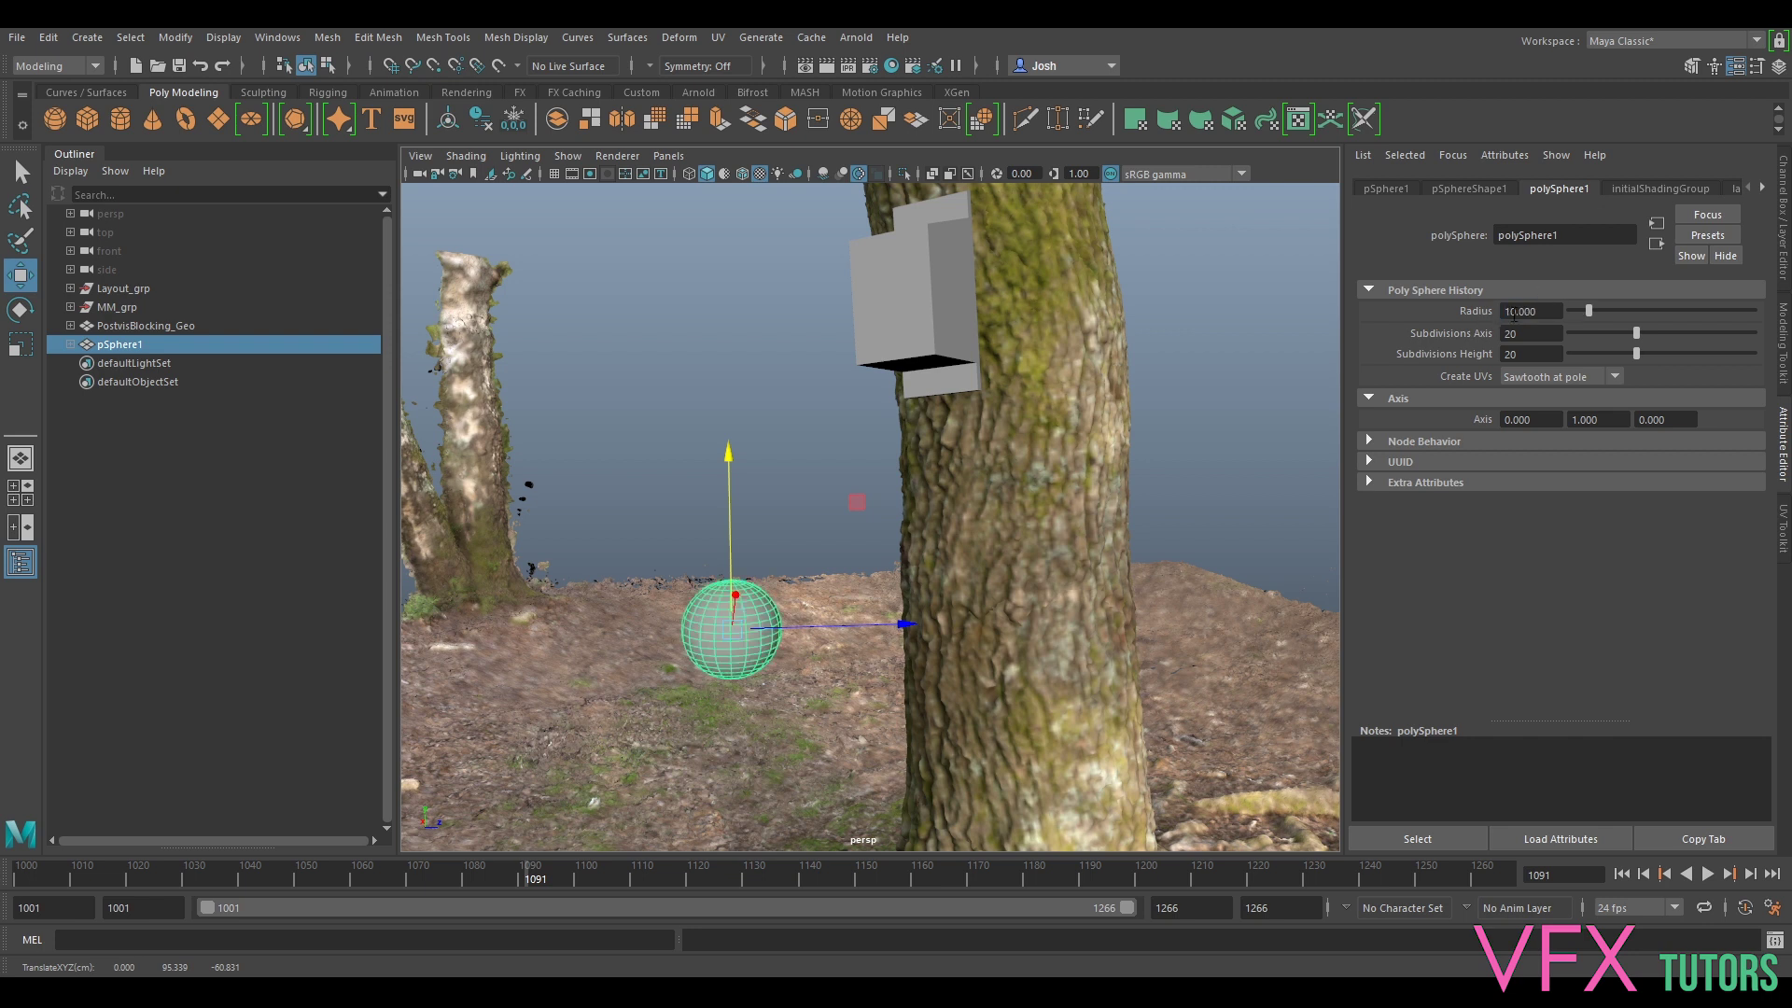
# - Duplicate the sphere and move pSphere1 and pSphere2 apart side by side
pyautogui.hotkey('ctrl', 'd')
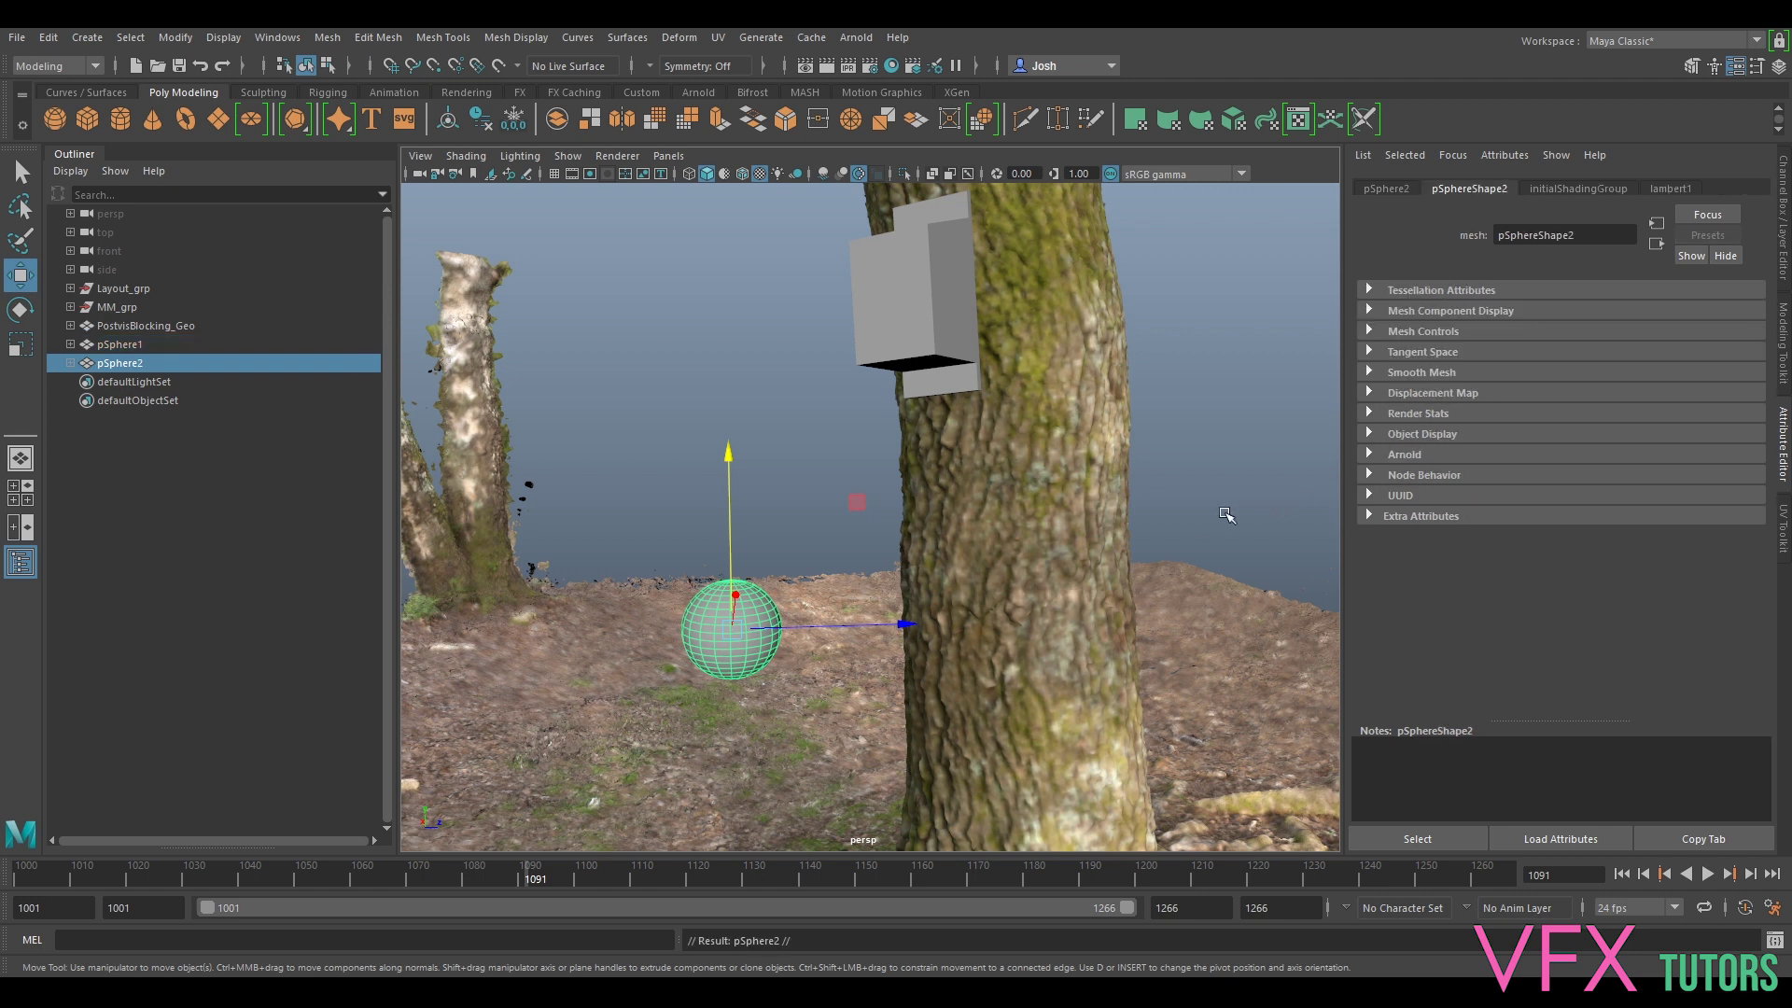
pyautogui.moveTo(844, 626); pyautogui.dragTo(970, 624)
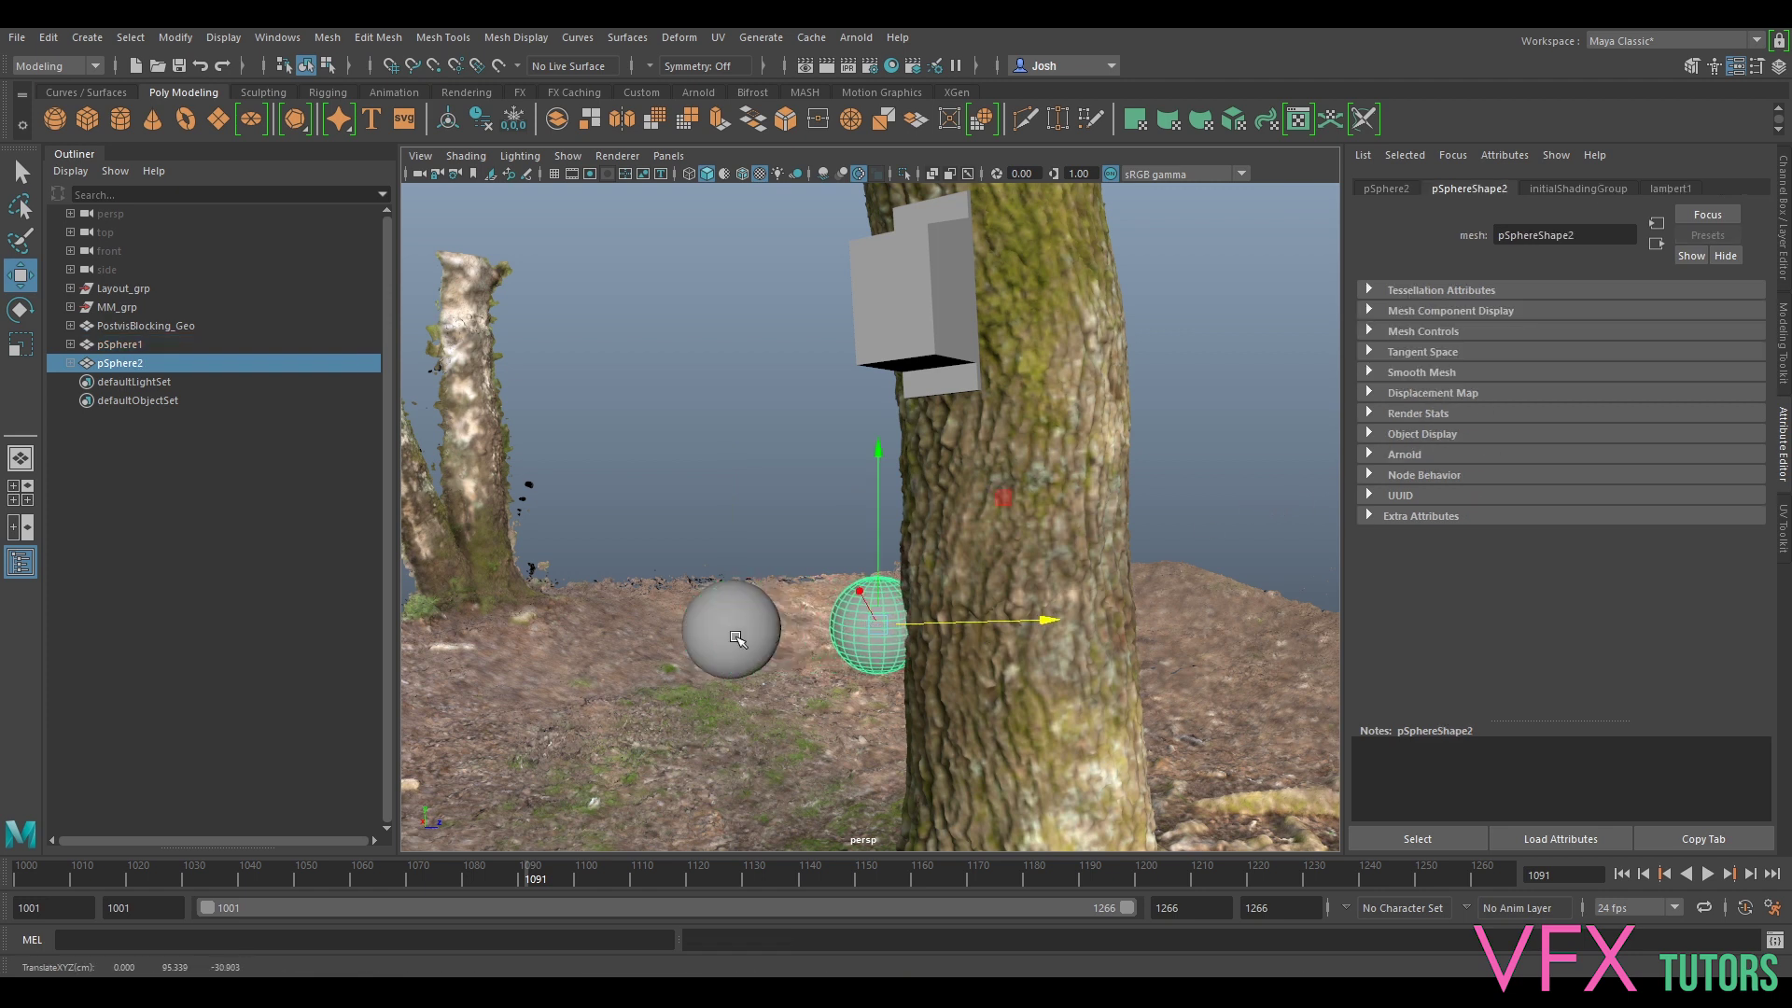
pyautogui.click(771, 639)
pyautogui.moveTo(791, 635); pyautogui.dragTo(737, 633)
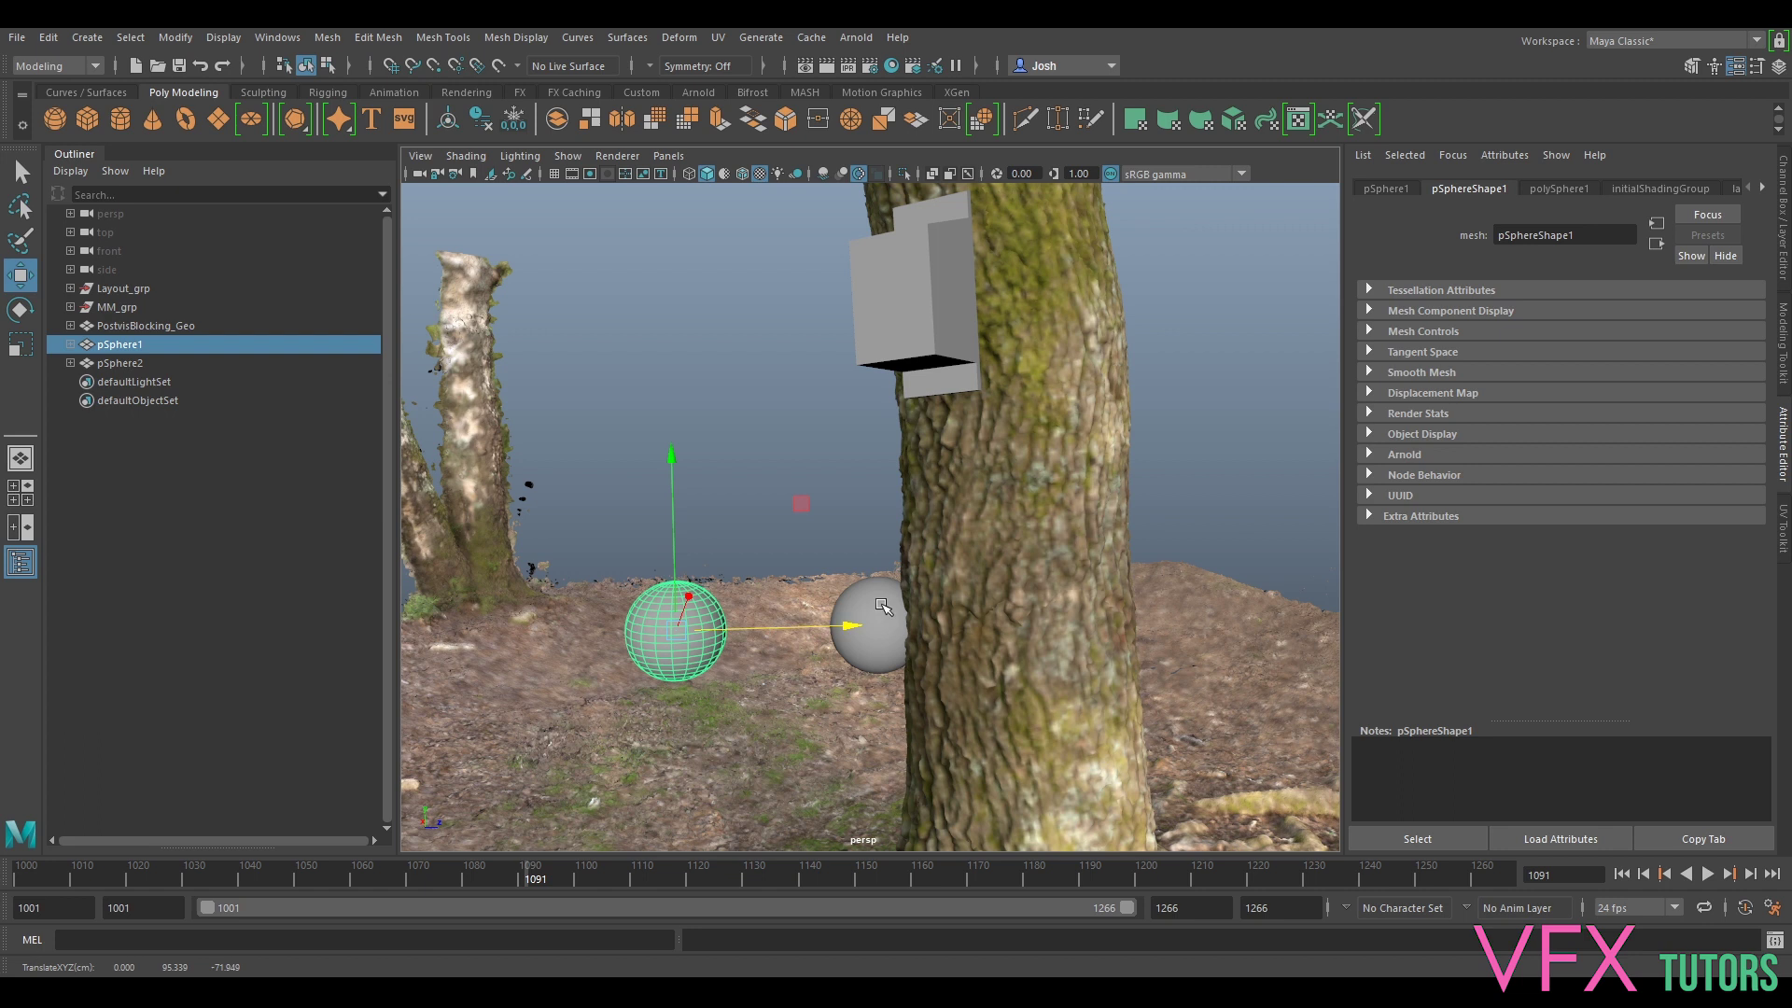
pyautogui.click(882, 608)
pyautogui.moveTo(906, 623); pyautogui.dragTo(978, 547)
# - Look through Birdbox_EL01_v001_RefCam and select the camera
pyautogui.click(668, 156)
pyautogui.moveTo(694, 177)
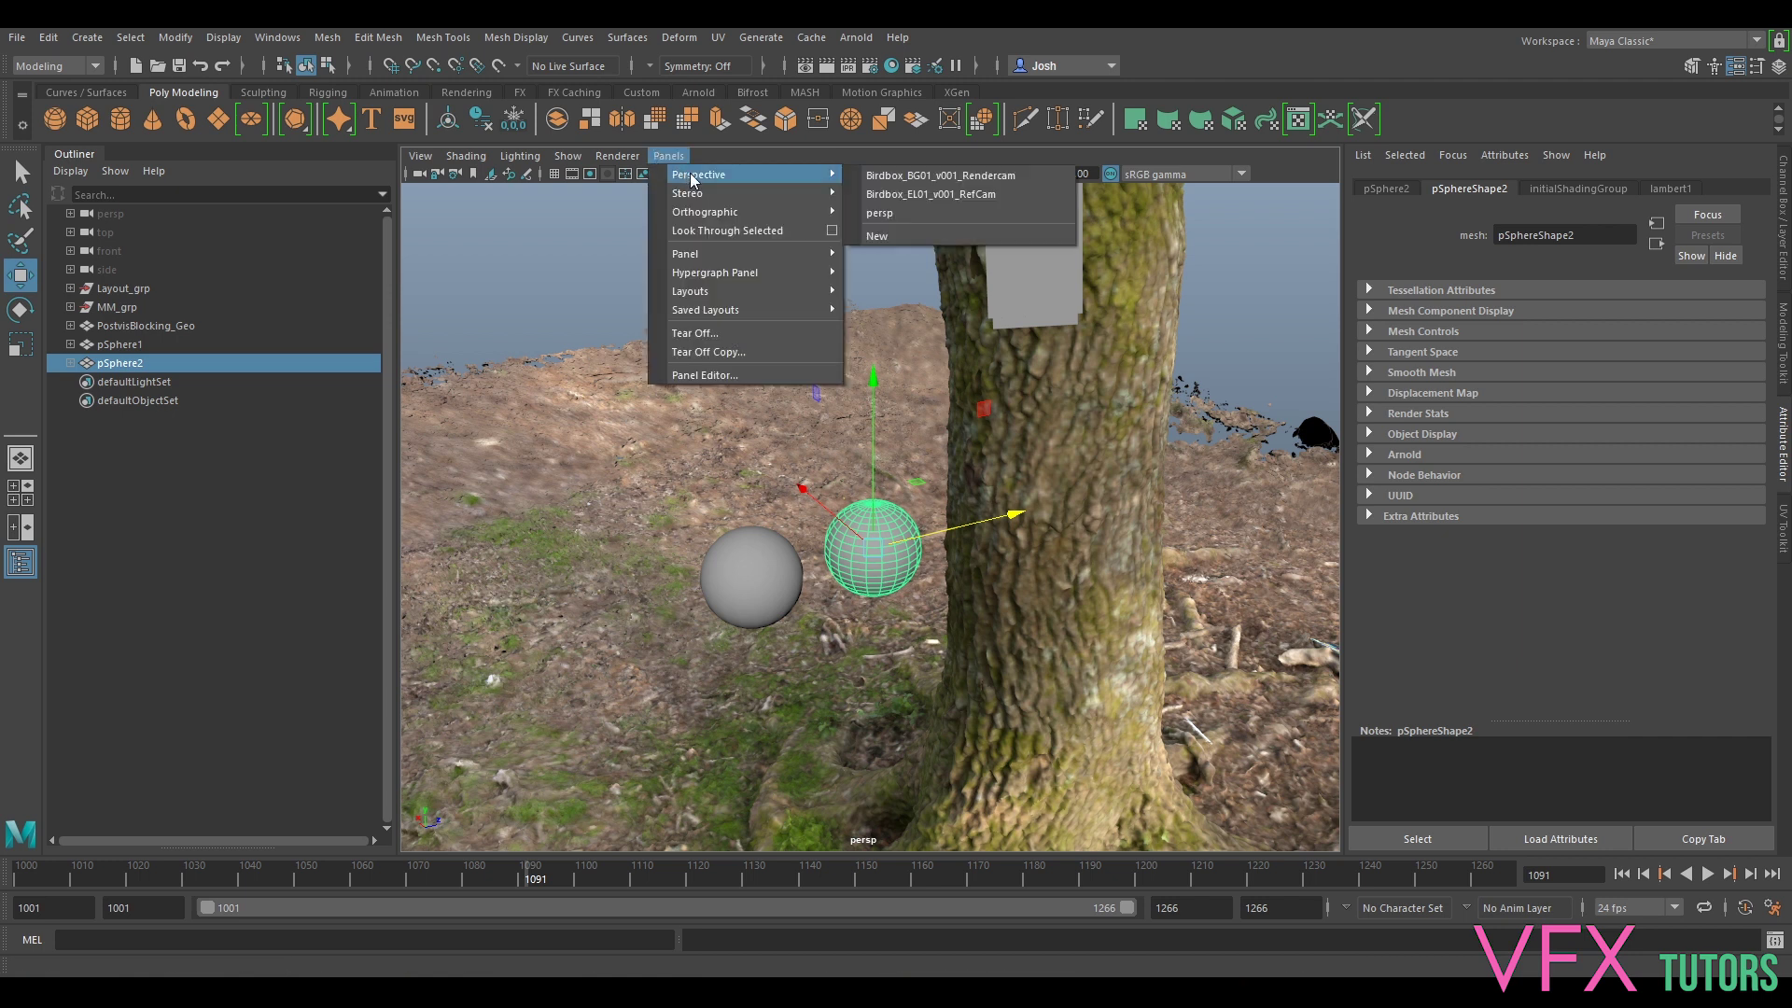
pyautogui.click(897, 194)
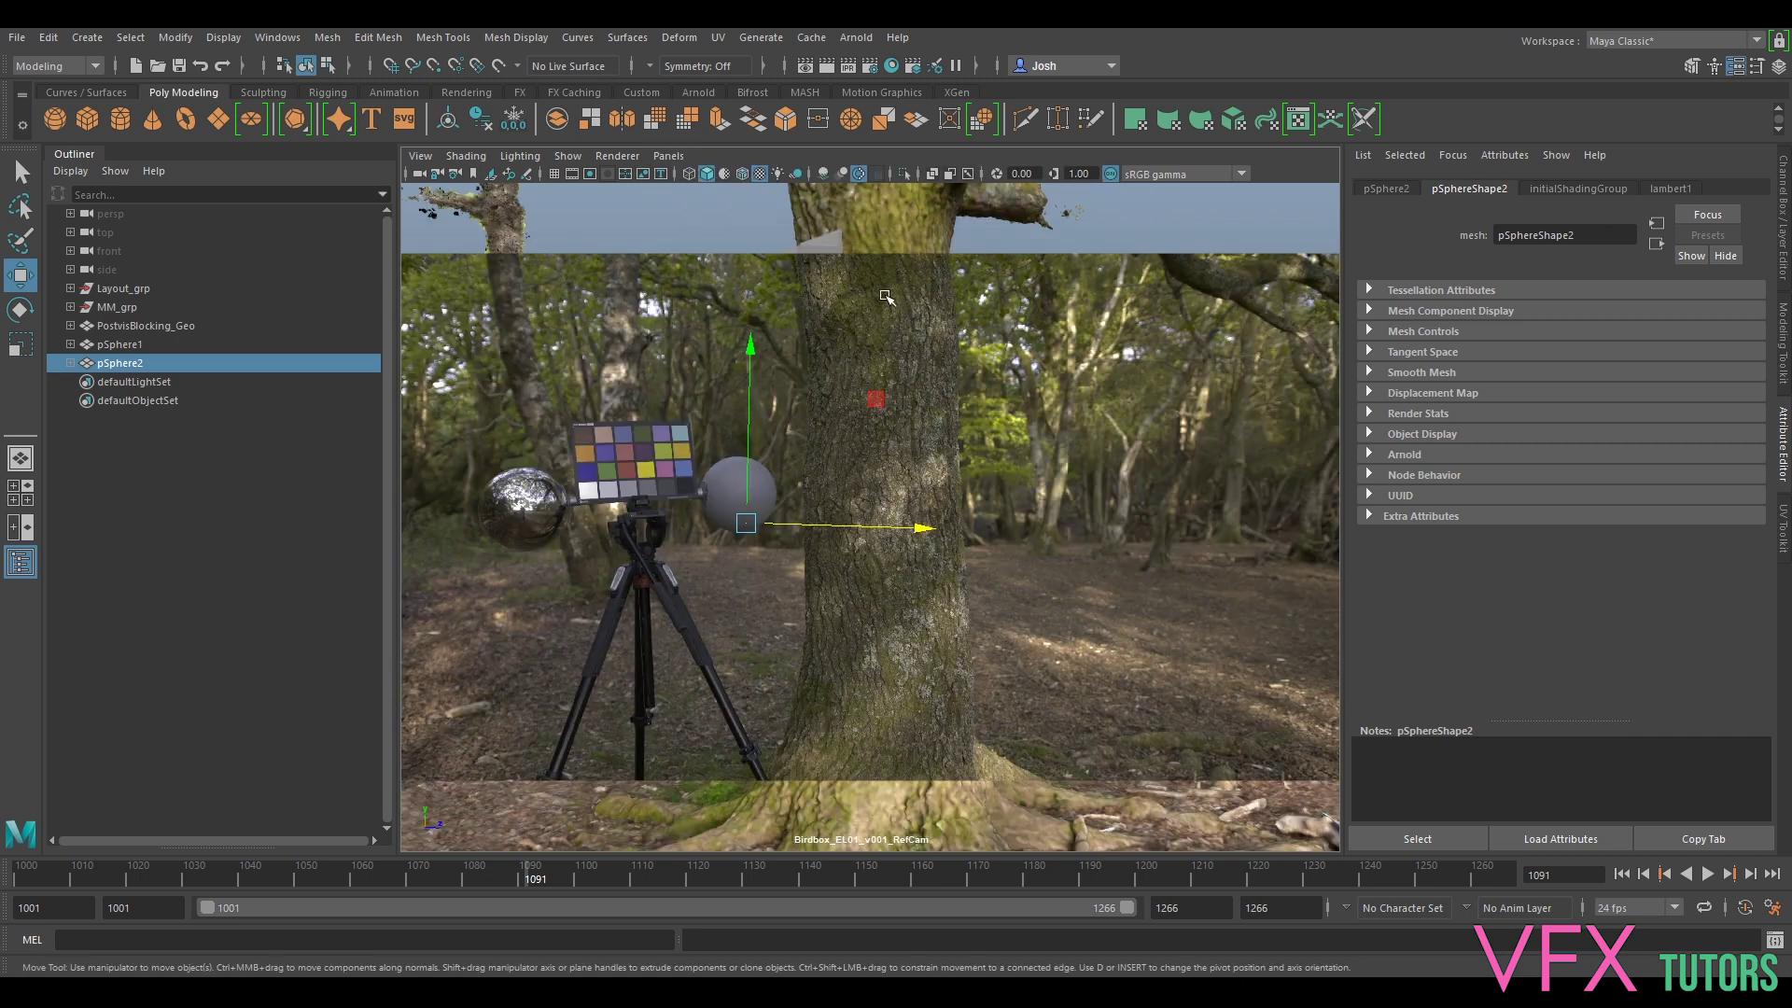
pyautogui.click(419, 174)
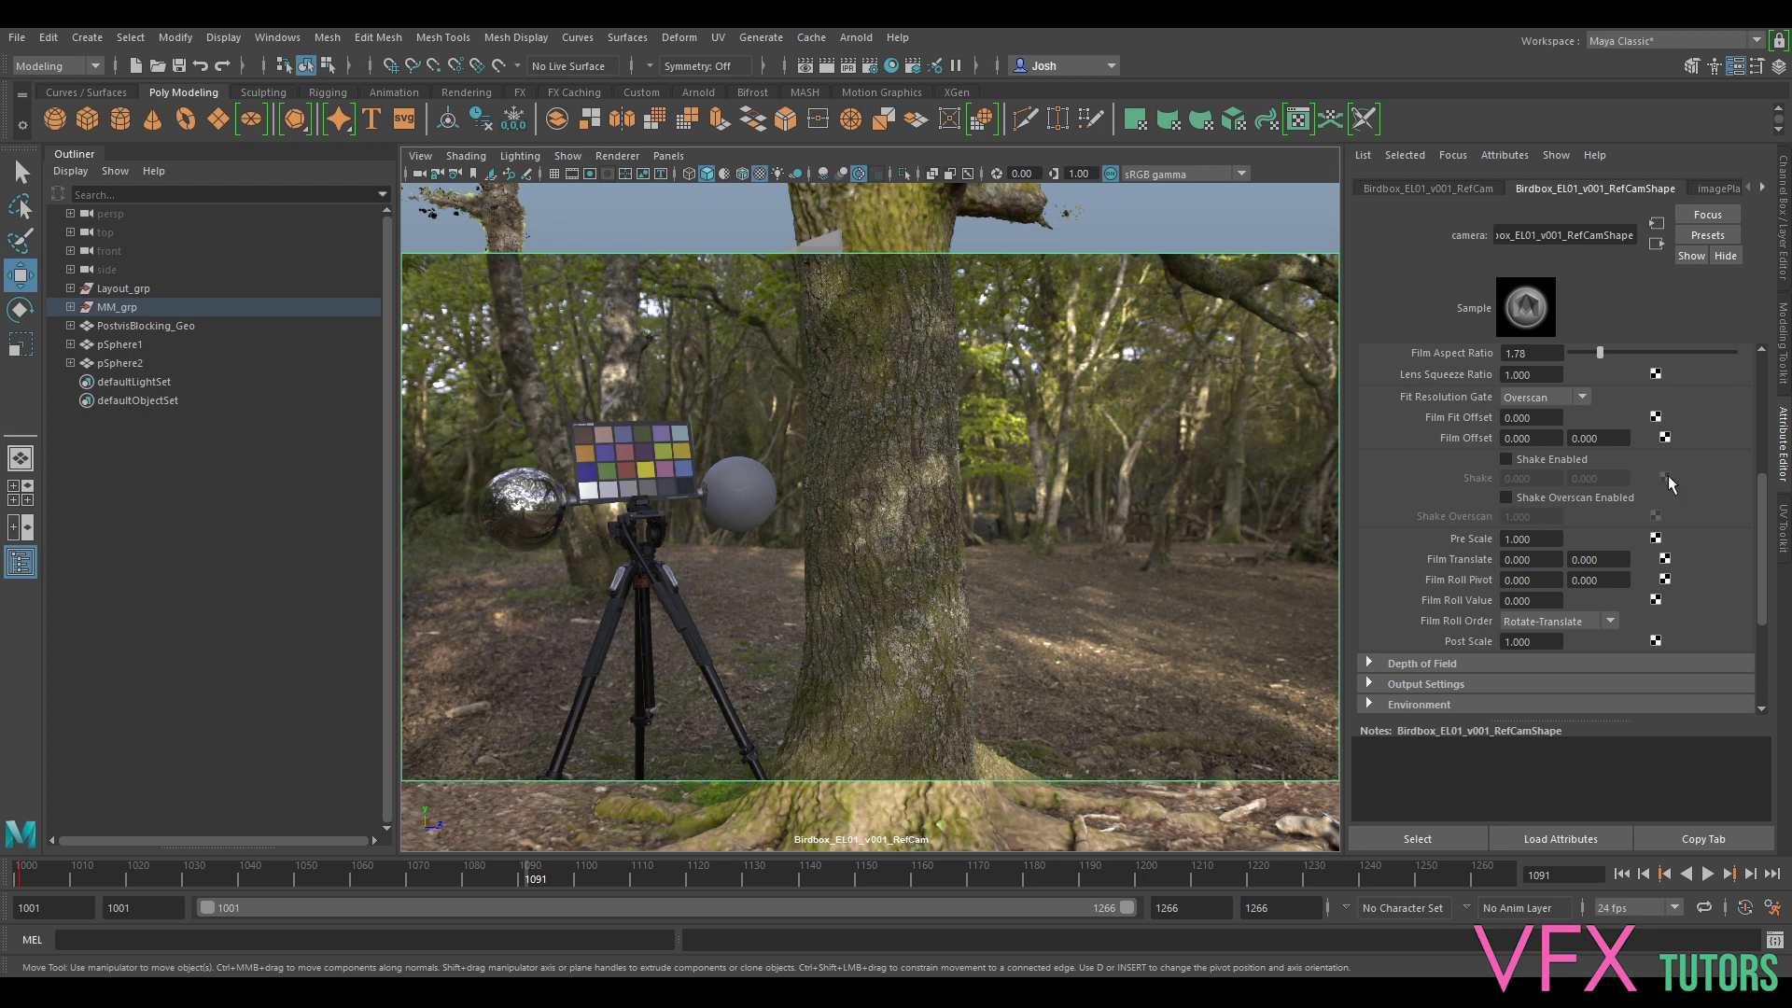
pyautogui.scroll(5, 1666, 474)
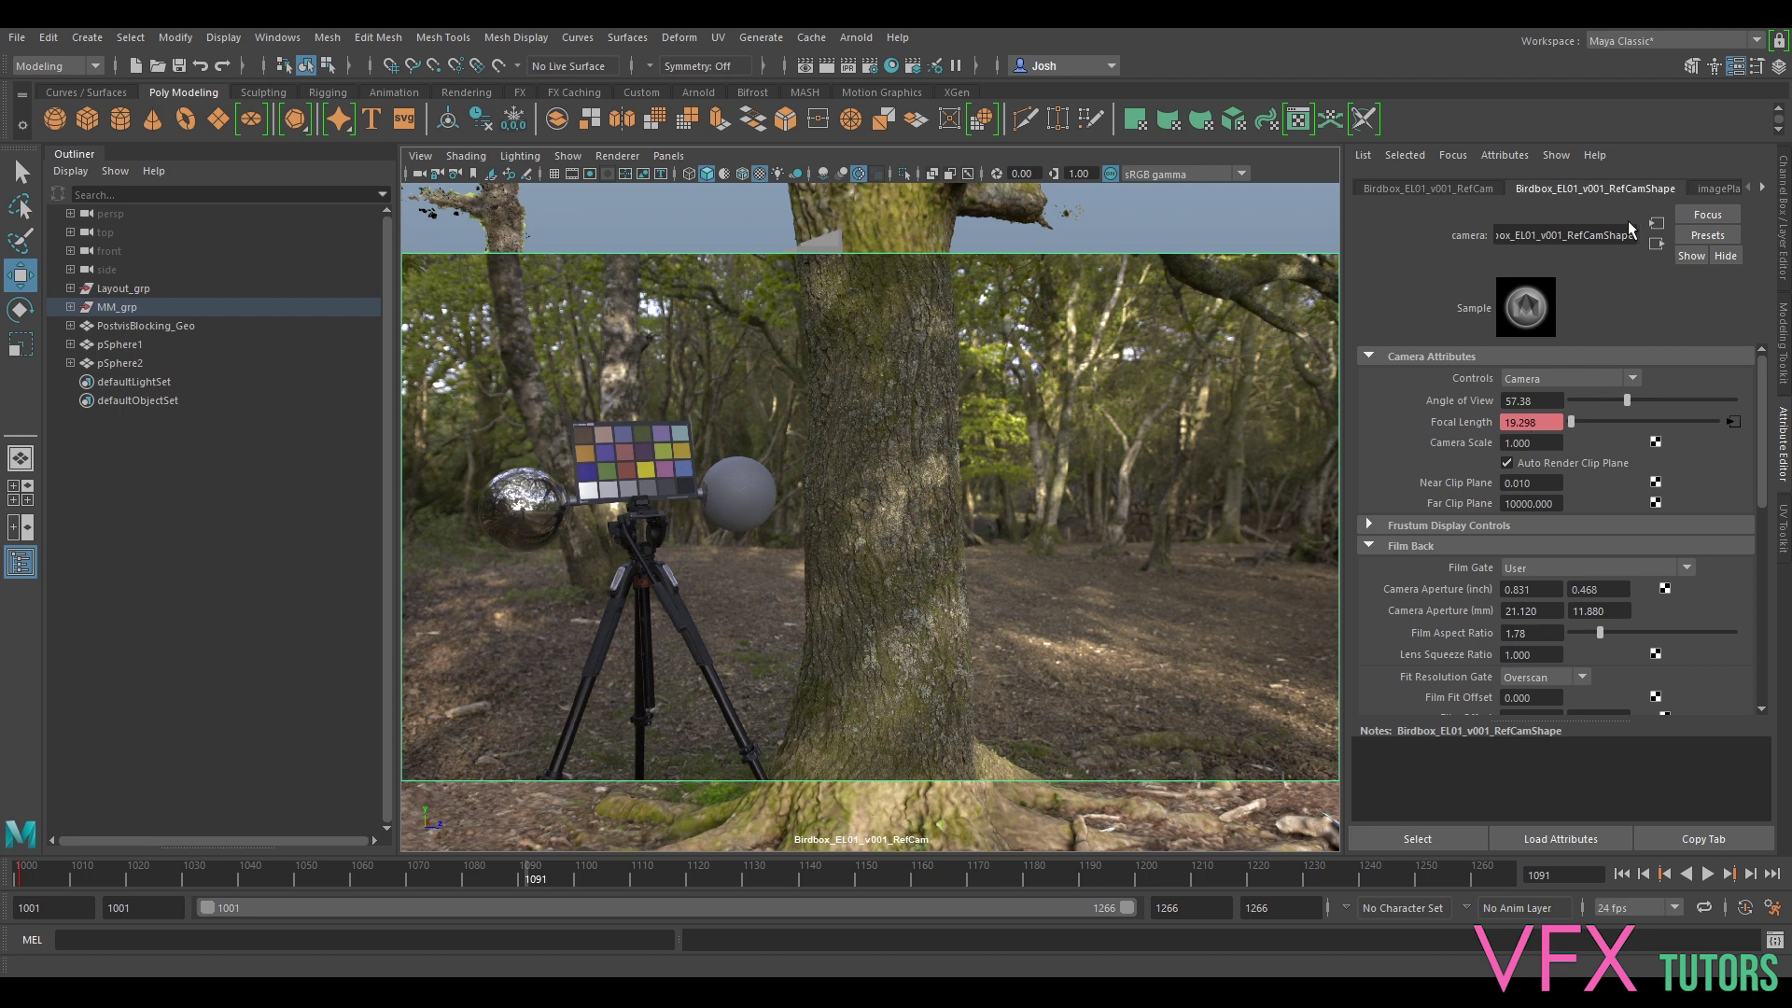
# - Set the imagePlaneShape3 Alpha Gain to 0.7
pyautogui.click(1717, 188)
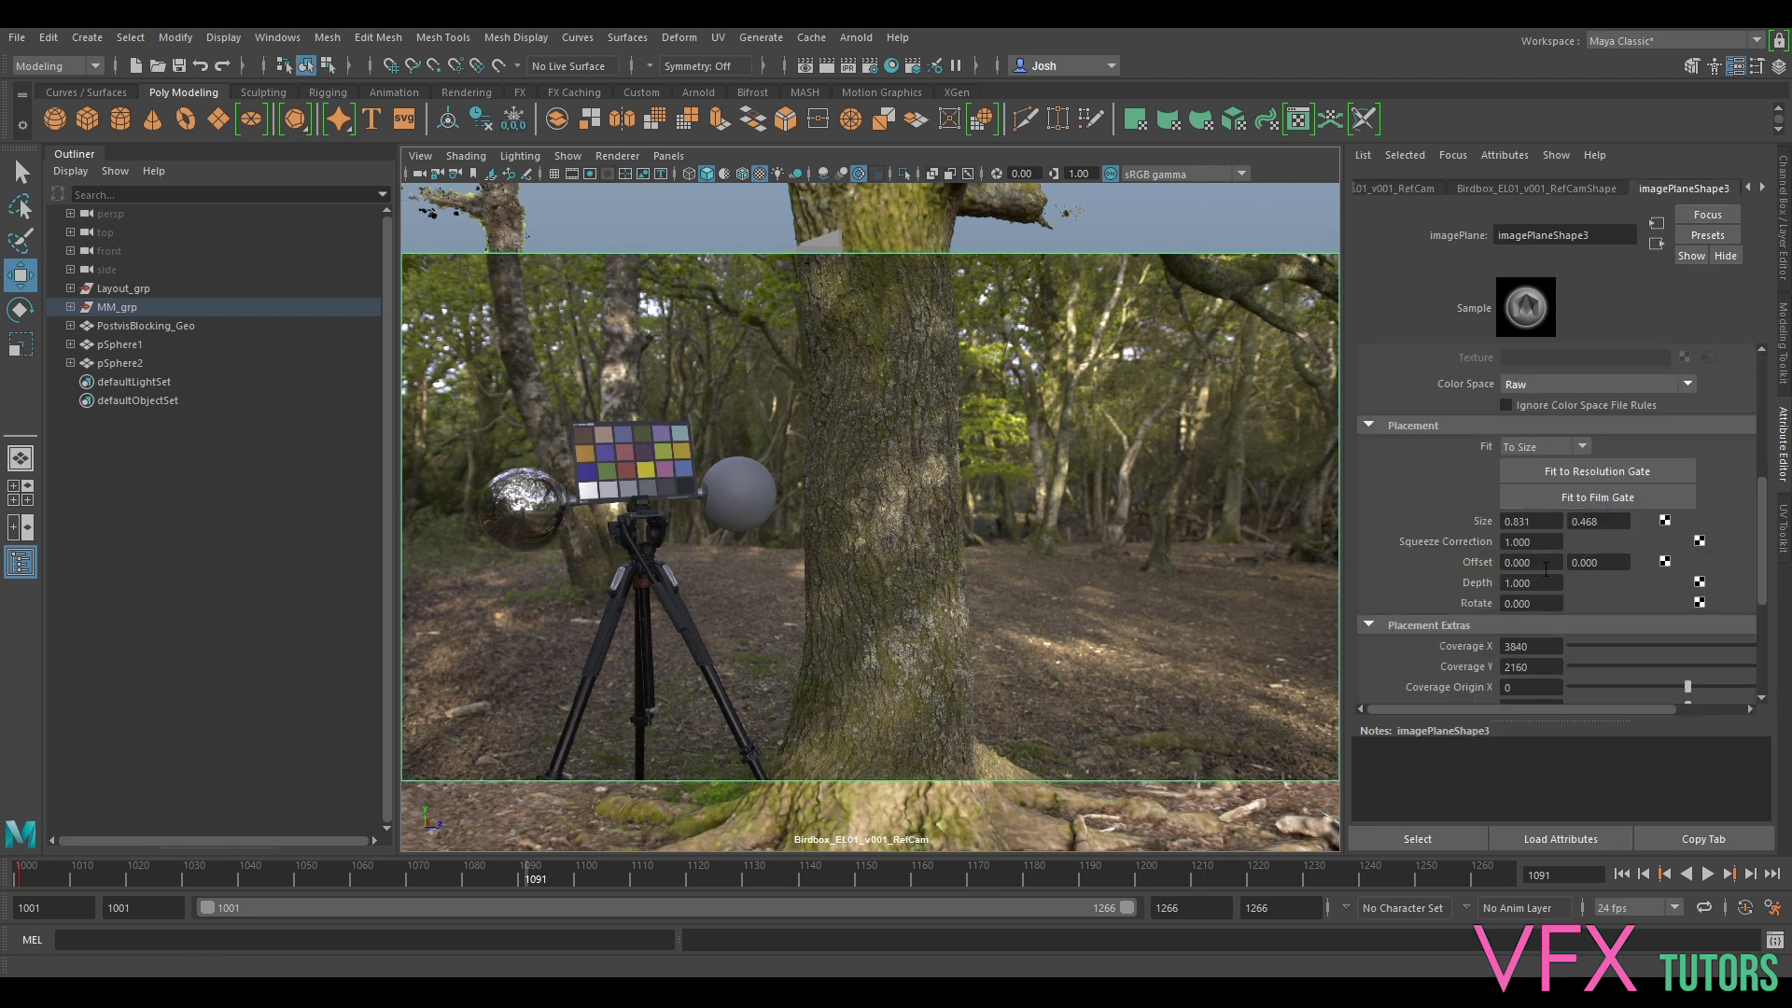
pyautogui.scroll(6, 1548, 546)
pyautogui.click(1530, 478)
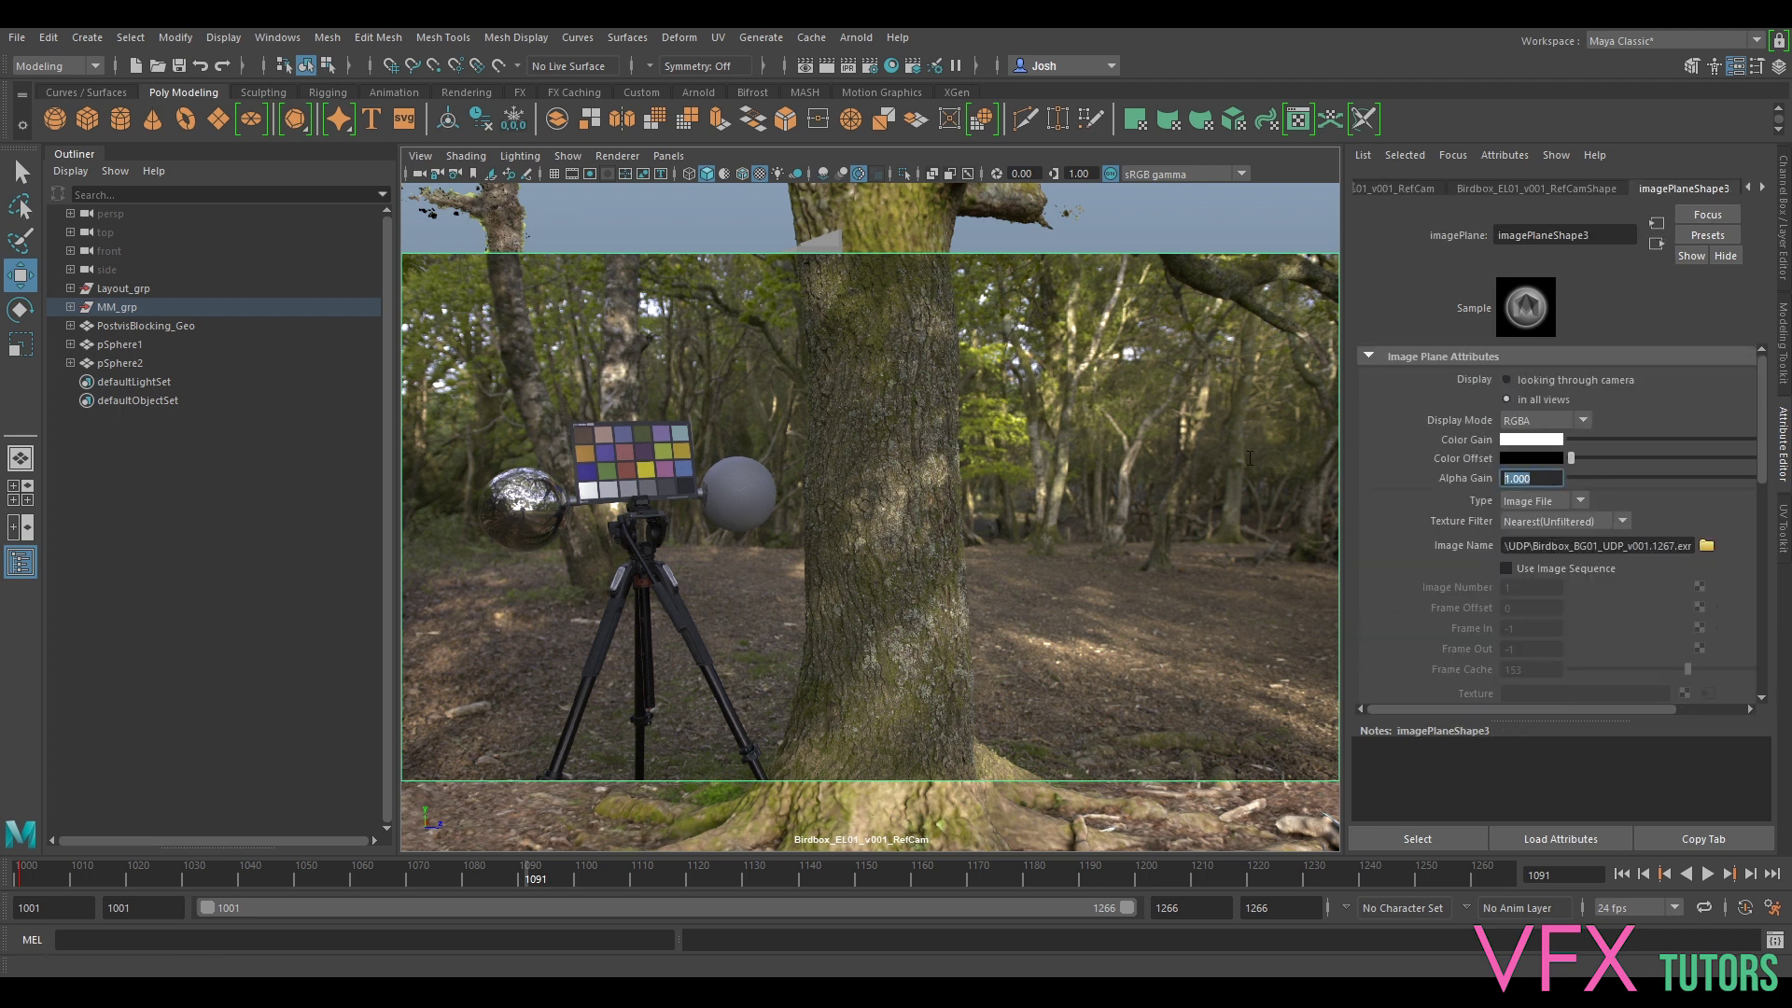
pyautogui.write('0.7')
pyautogui.press('Return')
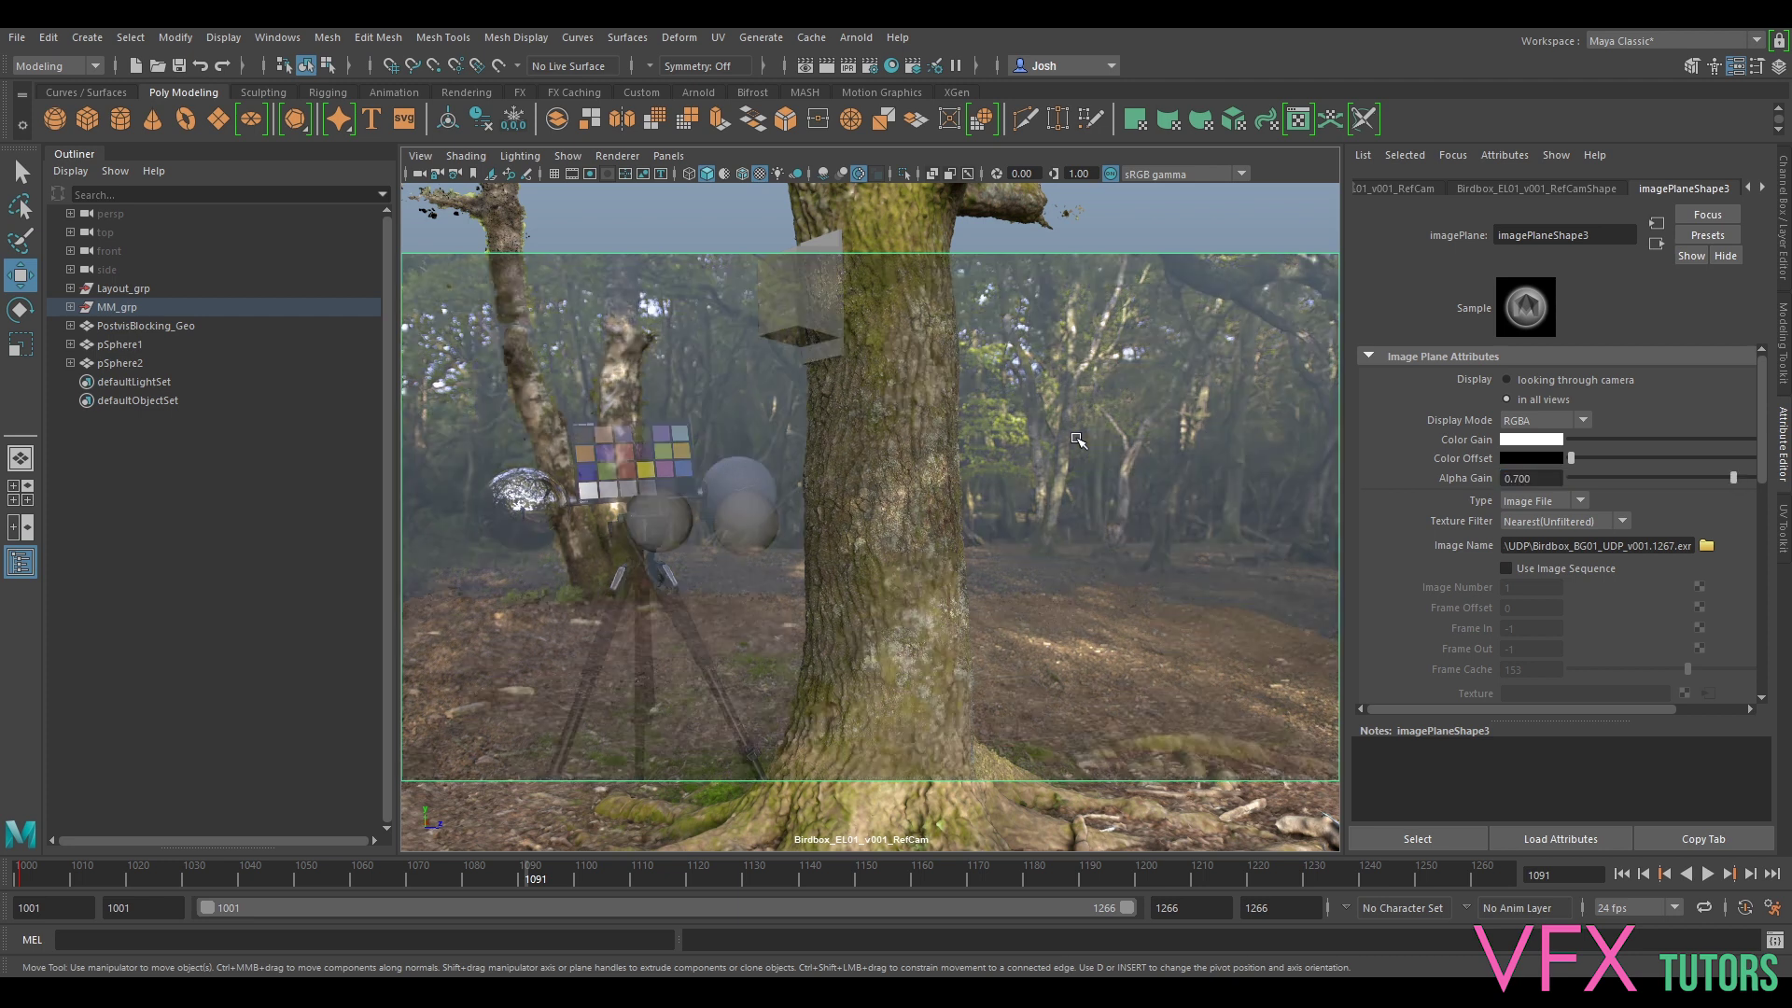
# - Move pSphere1 over the chrome ball and pSphere2 over the grey ball in the photo
pyautogui.click(691, 512)
pyautogui.moveTo(660, 518); pyautogui.dragTo(518, 510)
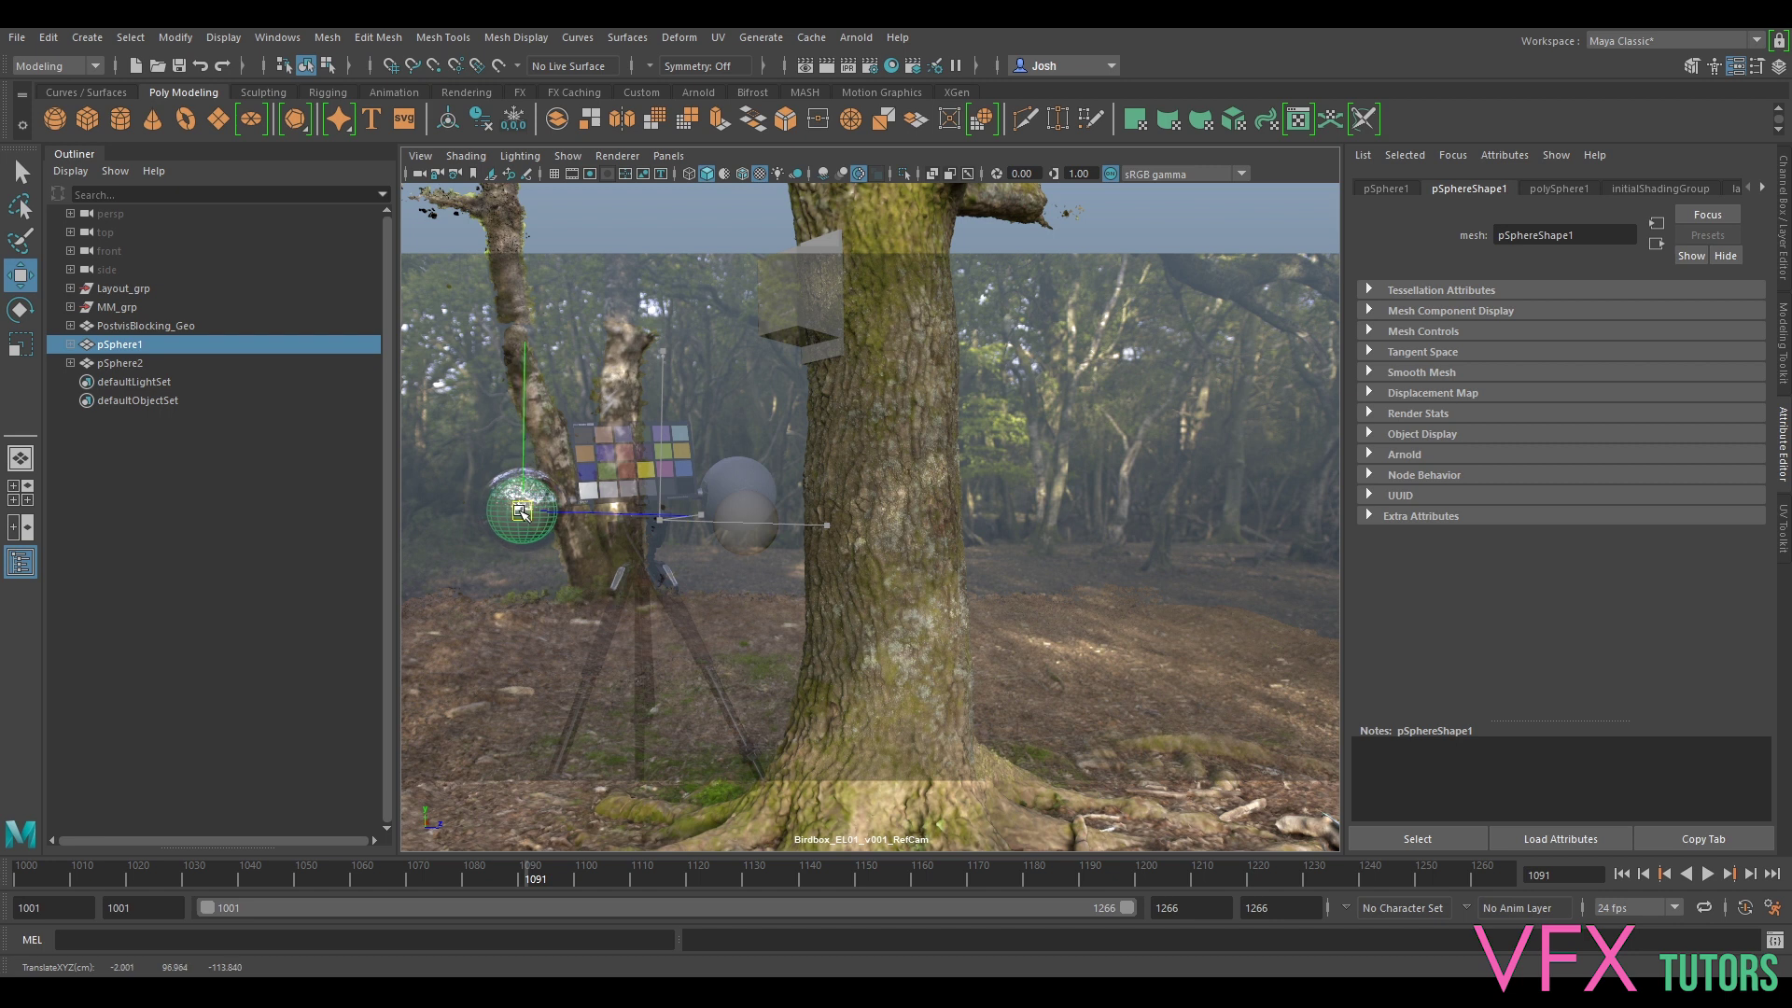
pyautogui.click(746, 524)
pyautogui.moveTo(754, 529); pyautogui.dragTo(745, 499)
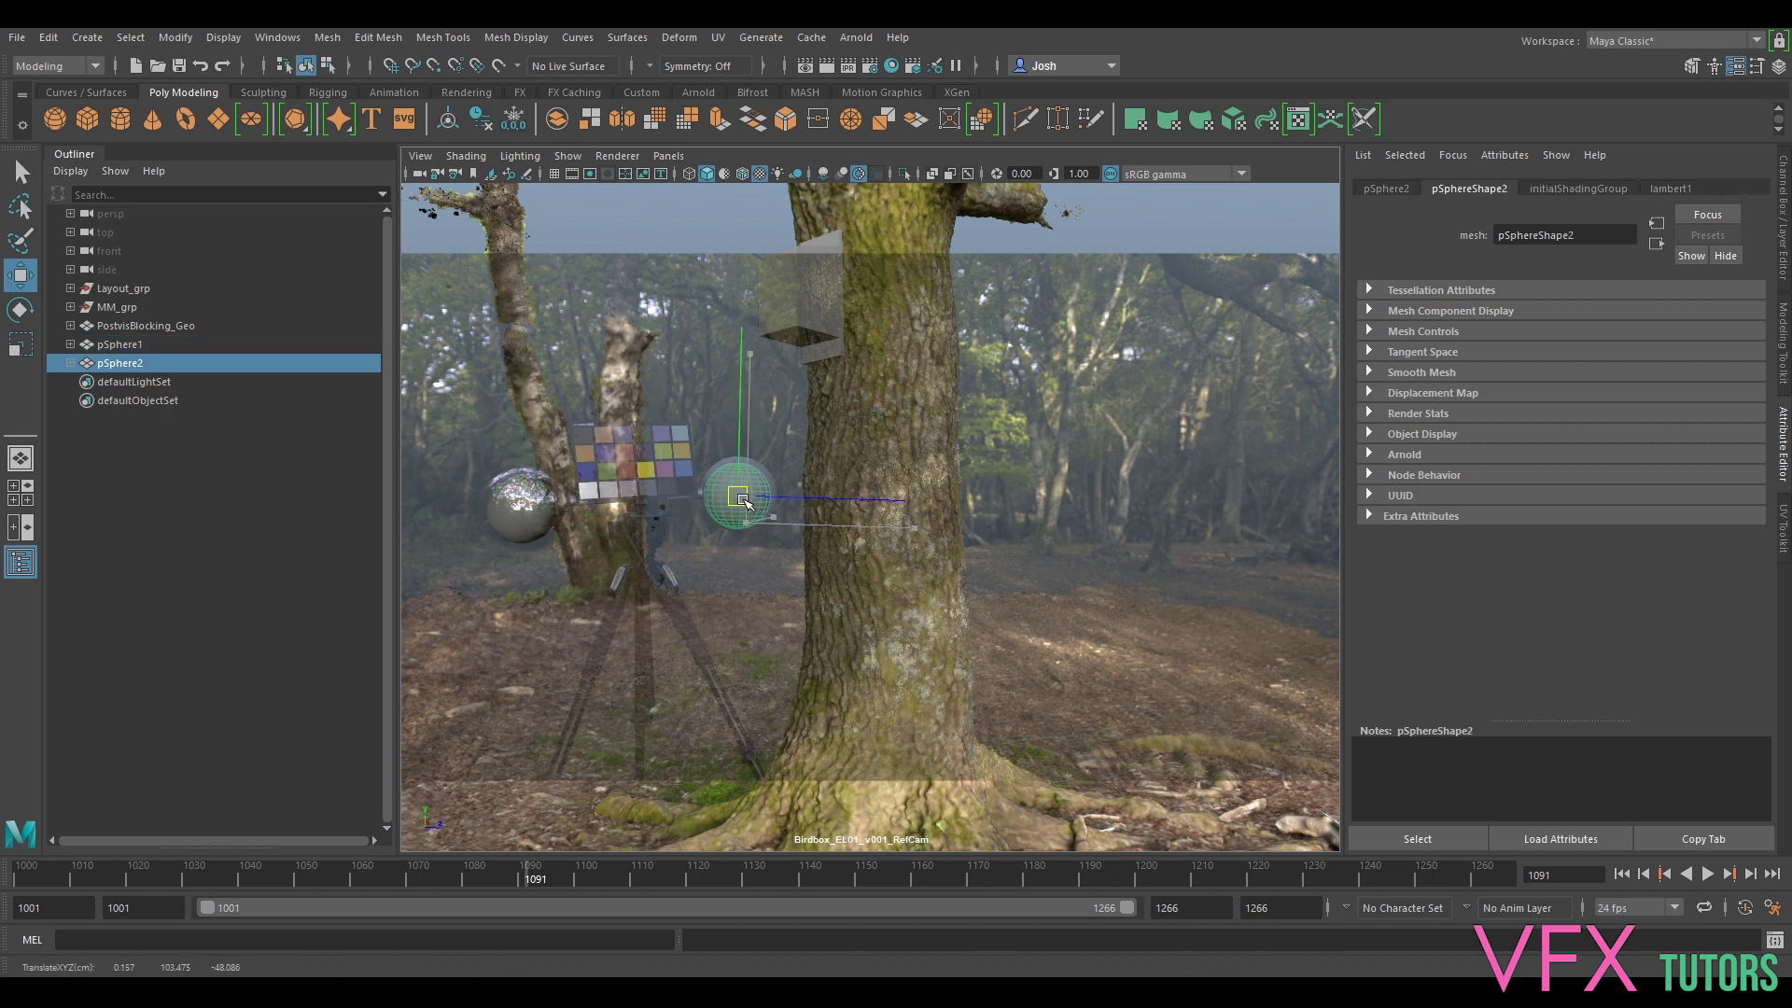
pyautogui.click(668, 156)
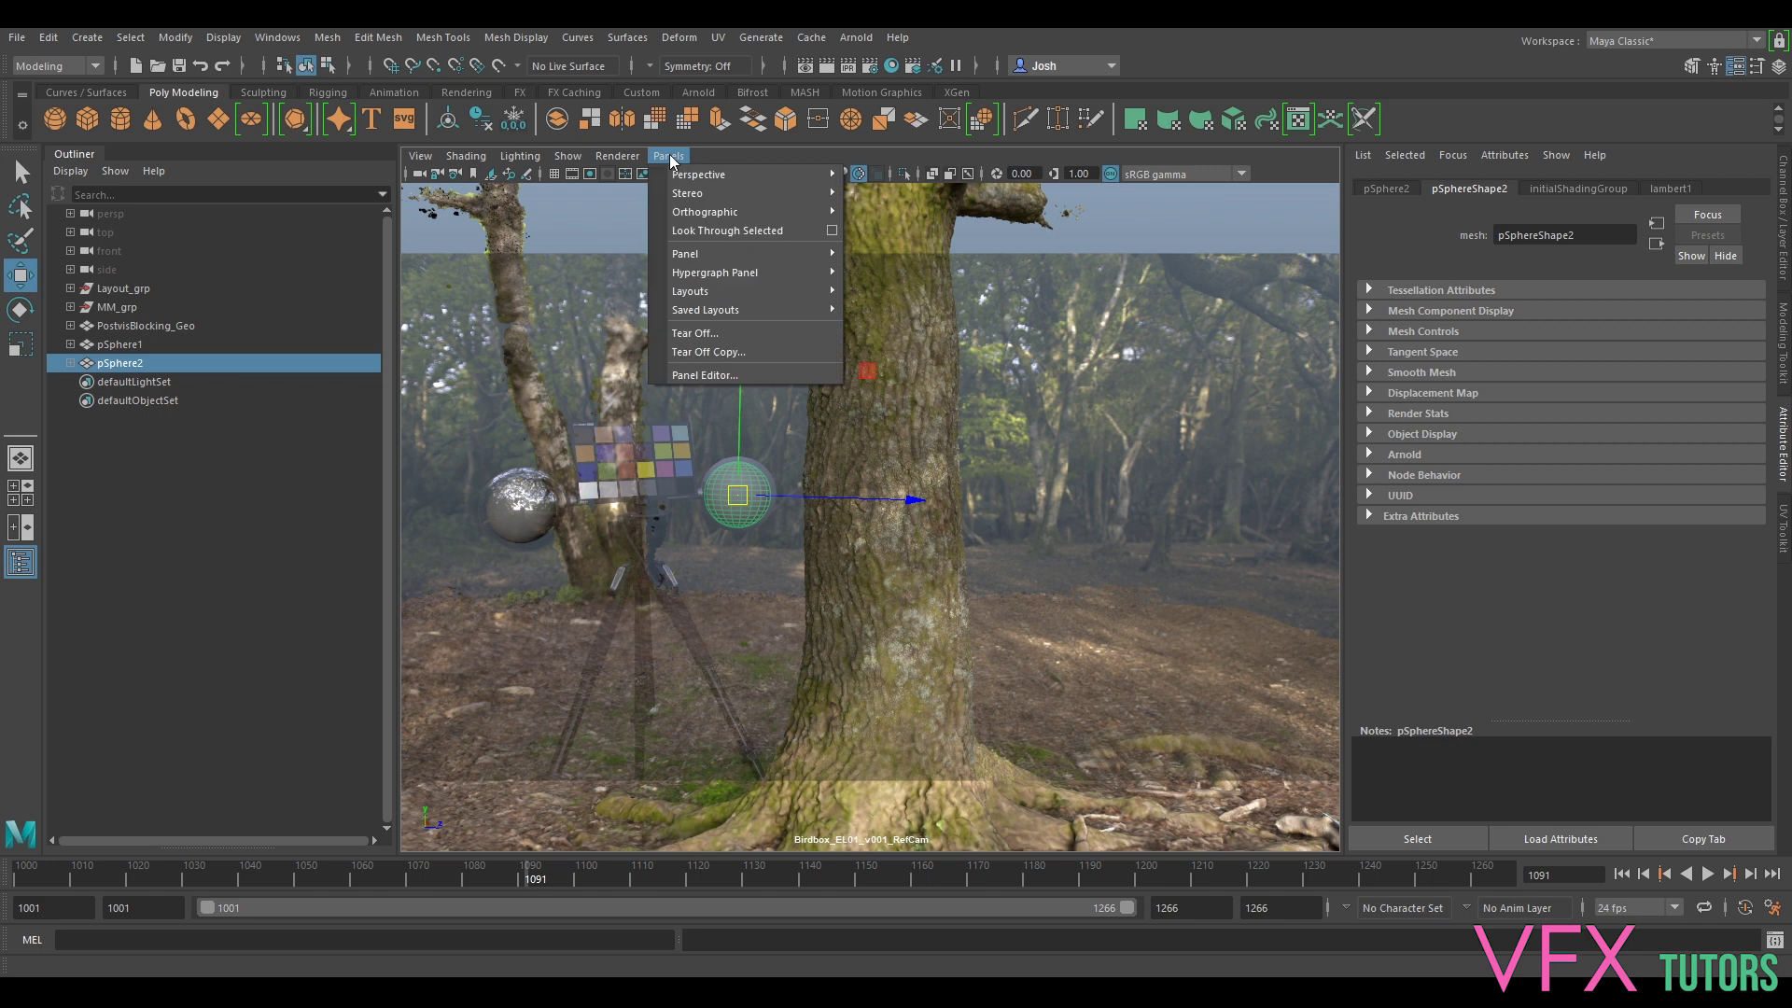
# - Tear off a smaller floating RefCam view and switch the main view to persp, framing the tree
pyautogui.click(731, 350)
pyautogui.moveTo(233, 168); pyautogui.dragTo(967, 390)
pyautogui.click(681, 158)
pyautogui.moveTo(709, 179)
pyautogui.click(894, 204)
pyautogui.keyDown('alt'); pyautogui.moveTo(839, 331); pyautogui.dragTo(667, 434); pyautogui.keyUp('alt')
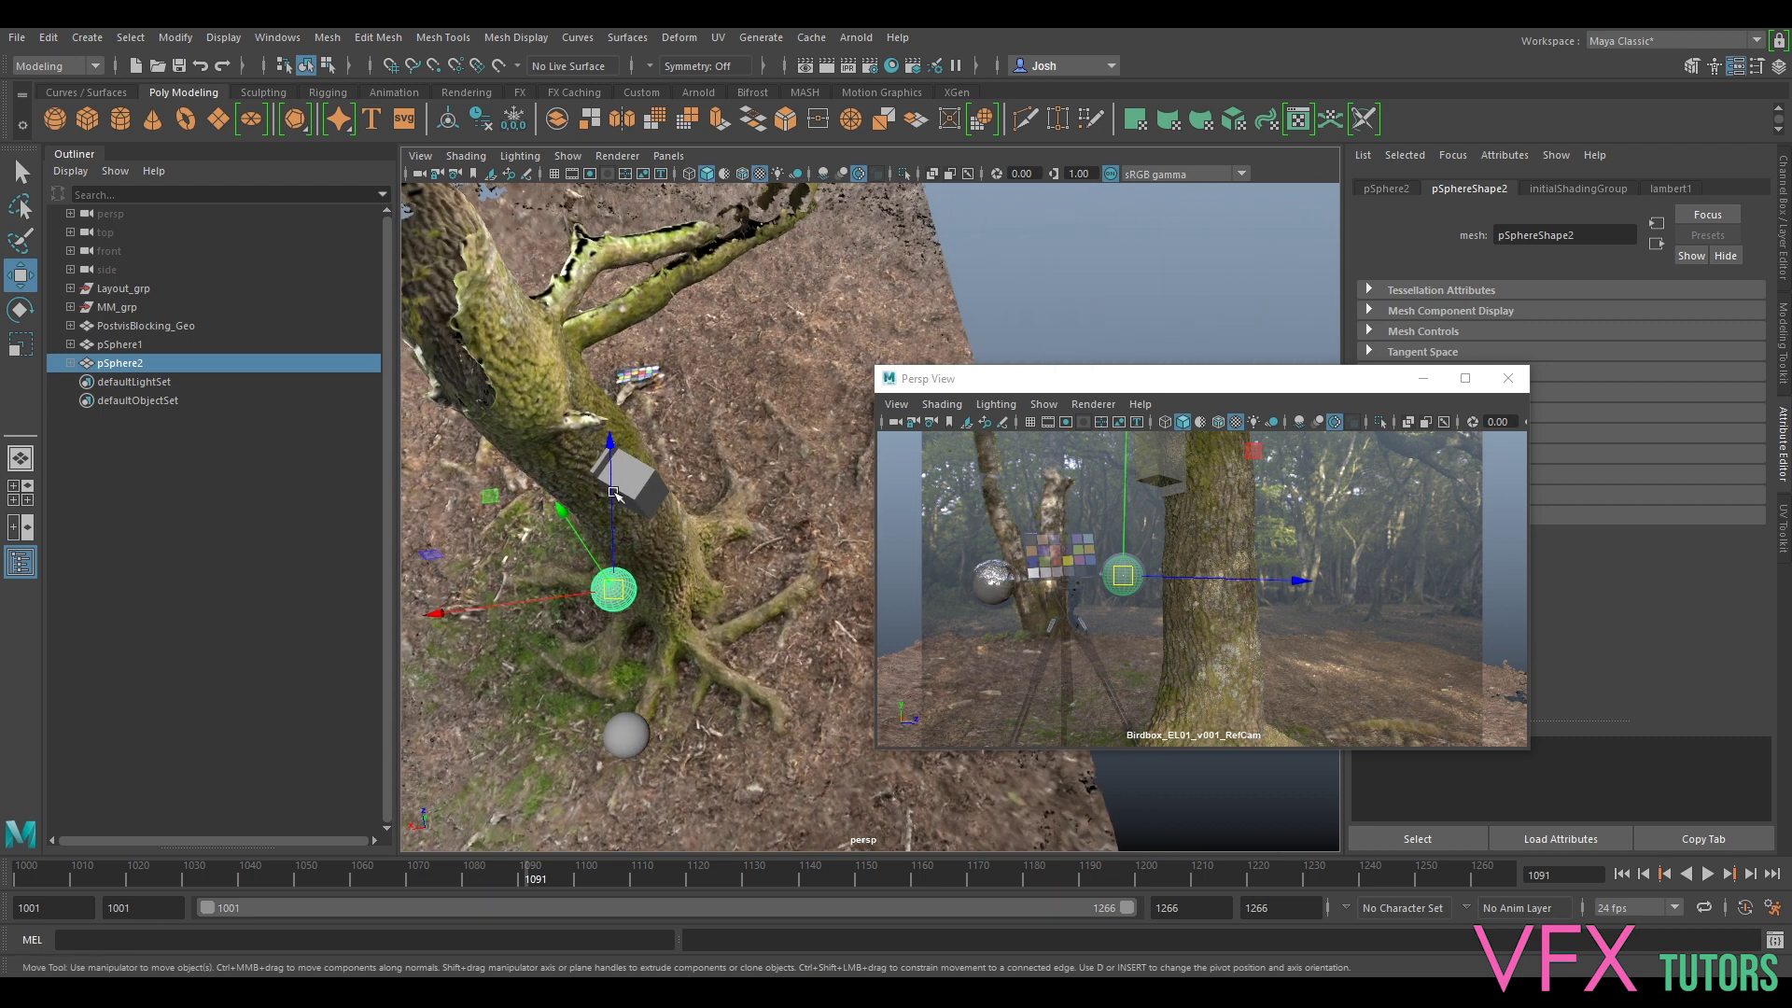
pyautogui.scroll(3, 652, 452)
pyautogui.keyDown('alt'); pyautogui.moveTo(563, 493); pyautogui.dragTo(621, 478, button='middle'); pyautogui.keyUp('alt')
# - Move the probe sphere pSphere2 along depth and X to sit beside the colour chart
pyautogui.moveTo(622, 490)
pyautogui.mouseDown()
pyautogui.moveTo(720, 488)
pyautogui.moveTo(653, 490)
pyautogui.mouseUp()
pyautogui.moveTo(1166, 577); pyautogui.dragTo(1177, 578)
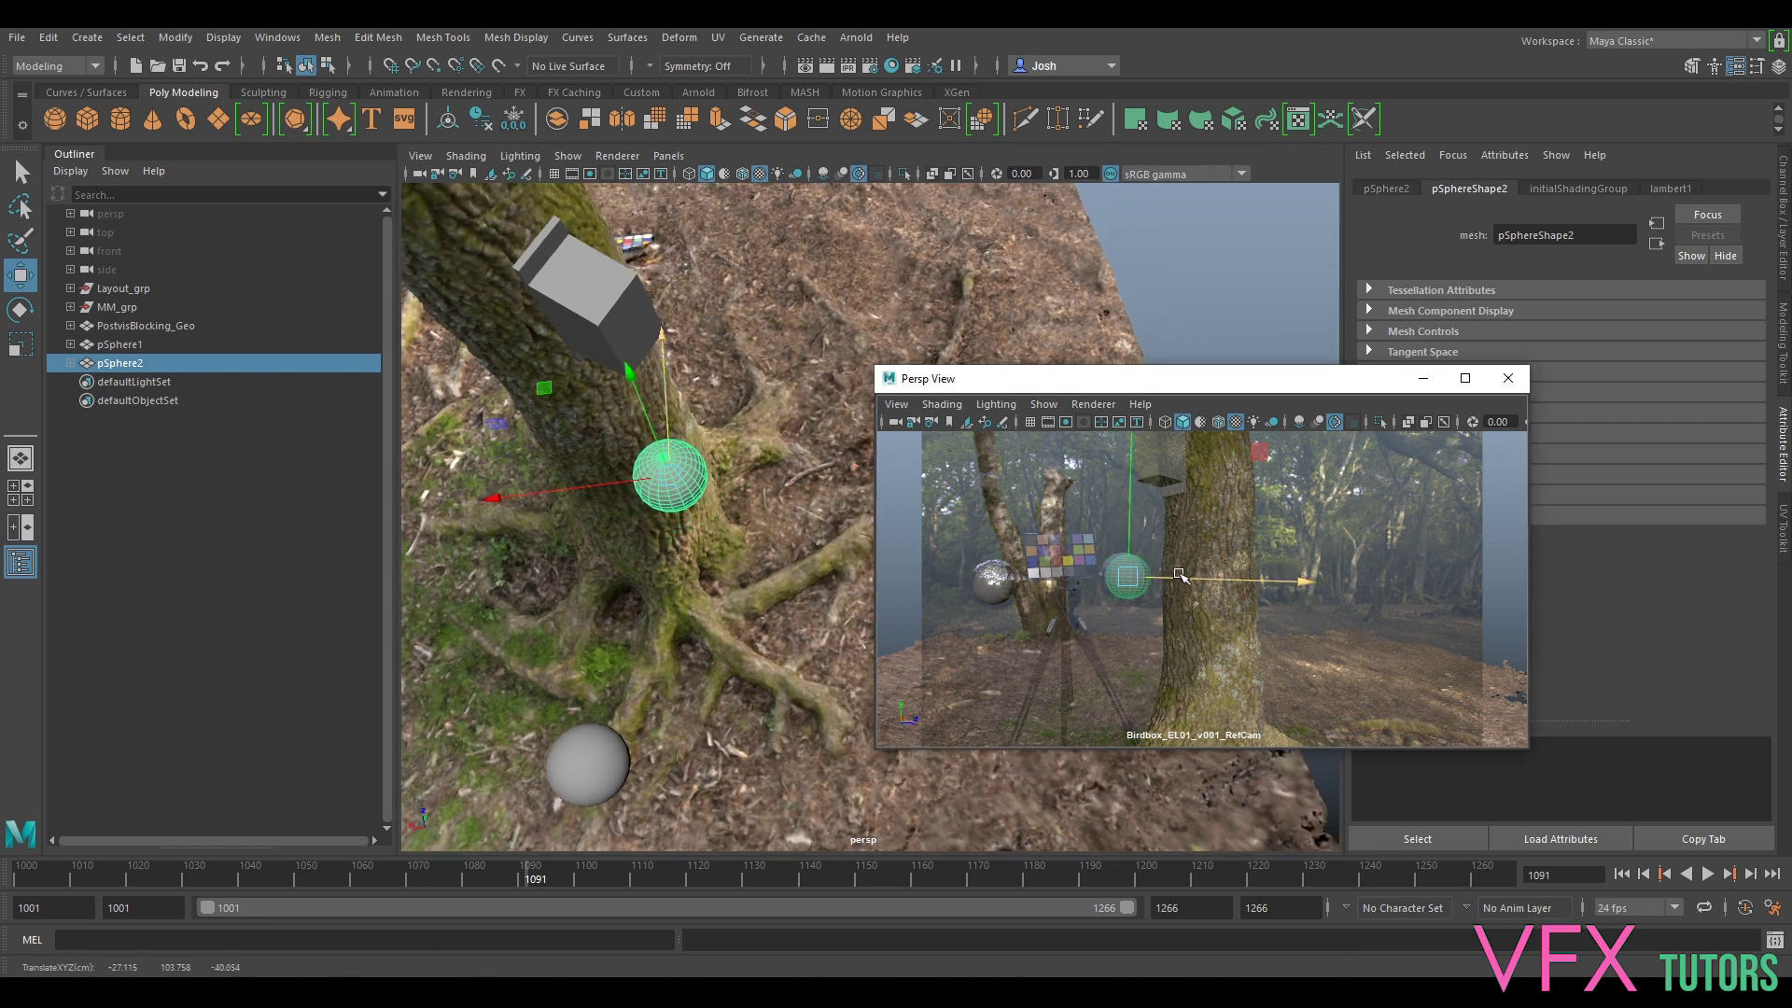
pyautogui.moveTo(1177, 577); pyautogui.dragTo(1017, 552, button='right')
pyautogui.moveTo(1003, 554); pyautogui.dragTo(1004, 545)
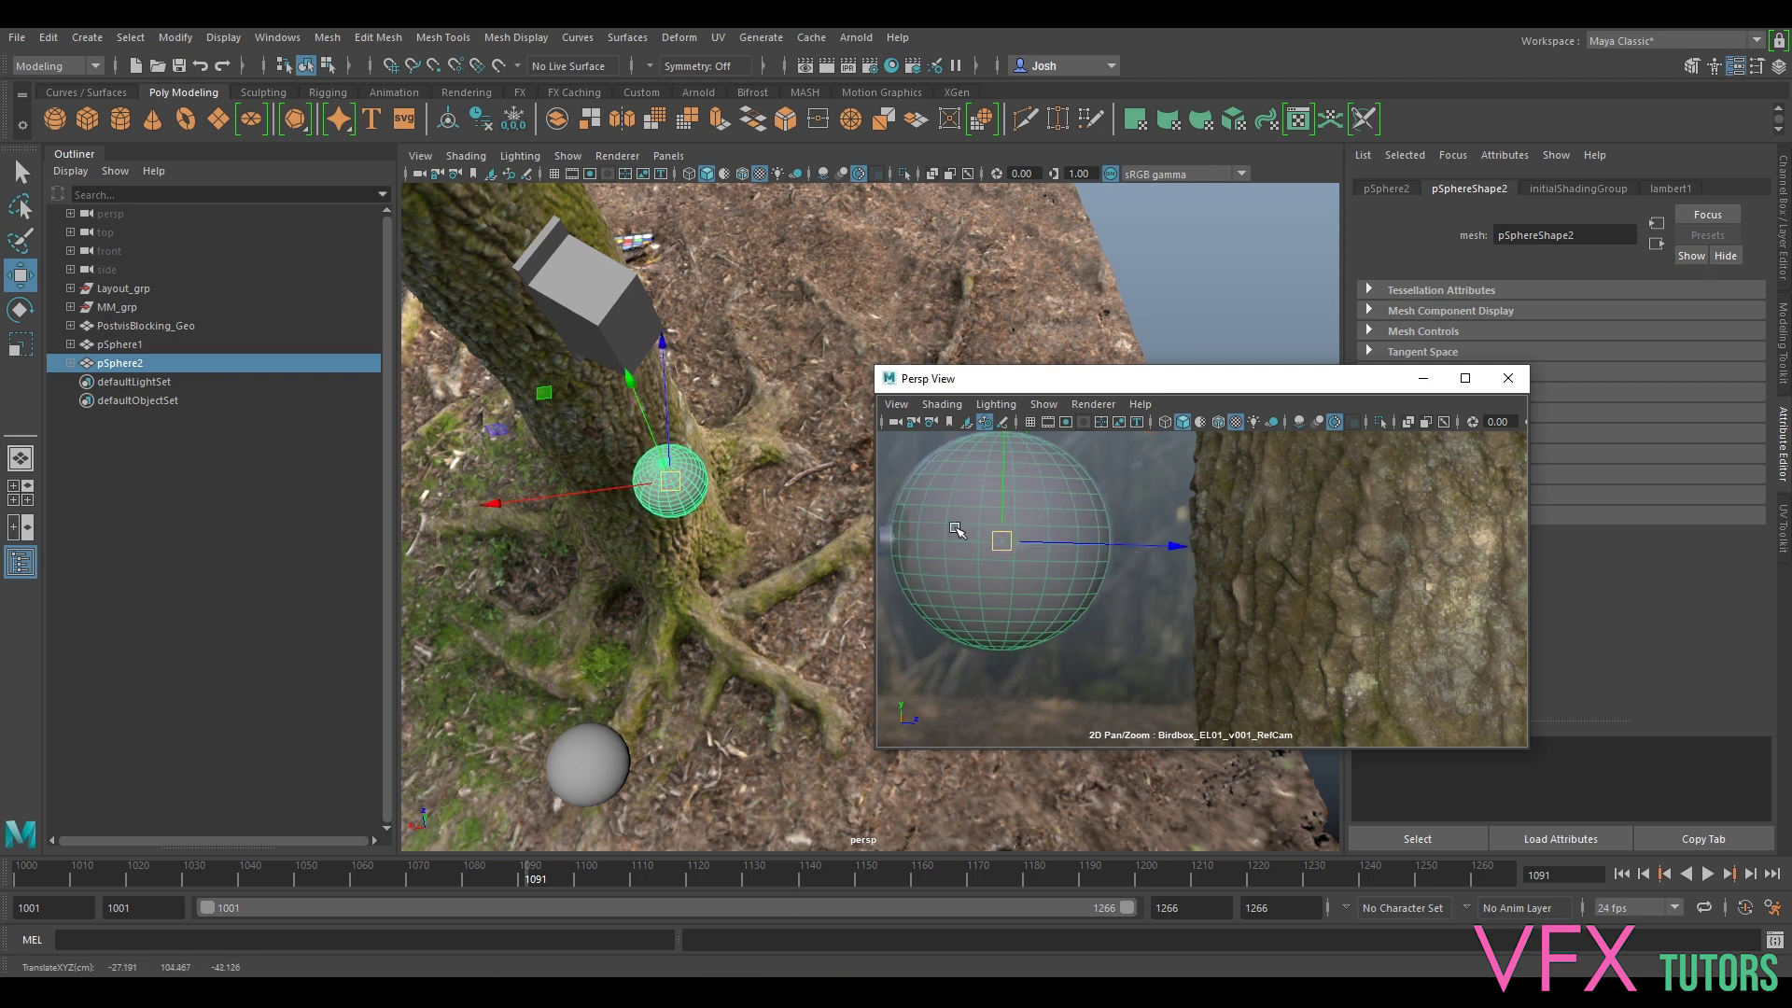
pyautogui.moveTo(594, 481); pyautogui.dragTo(618, 478)
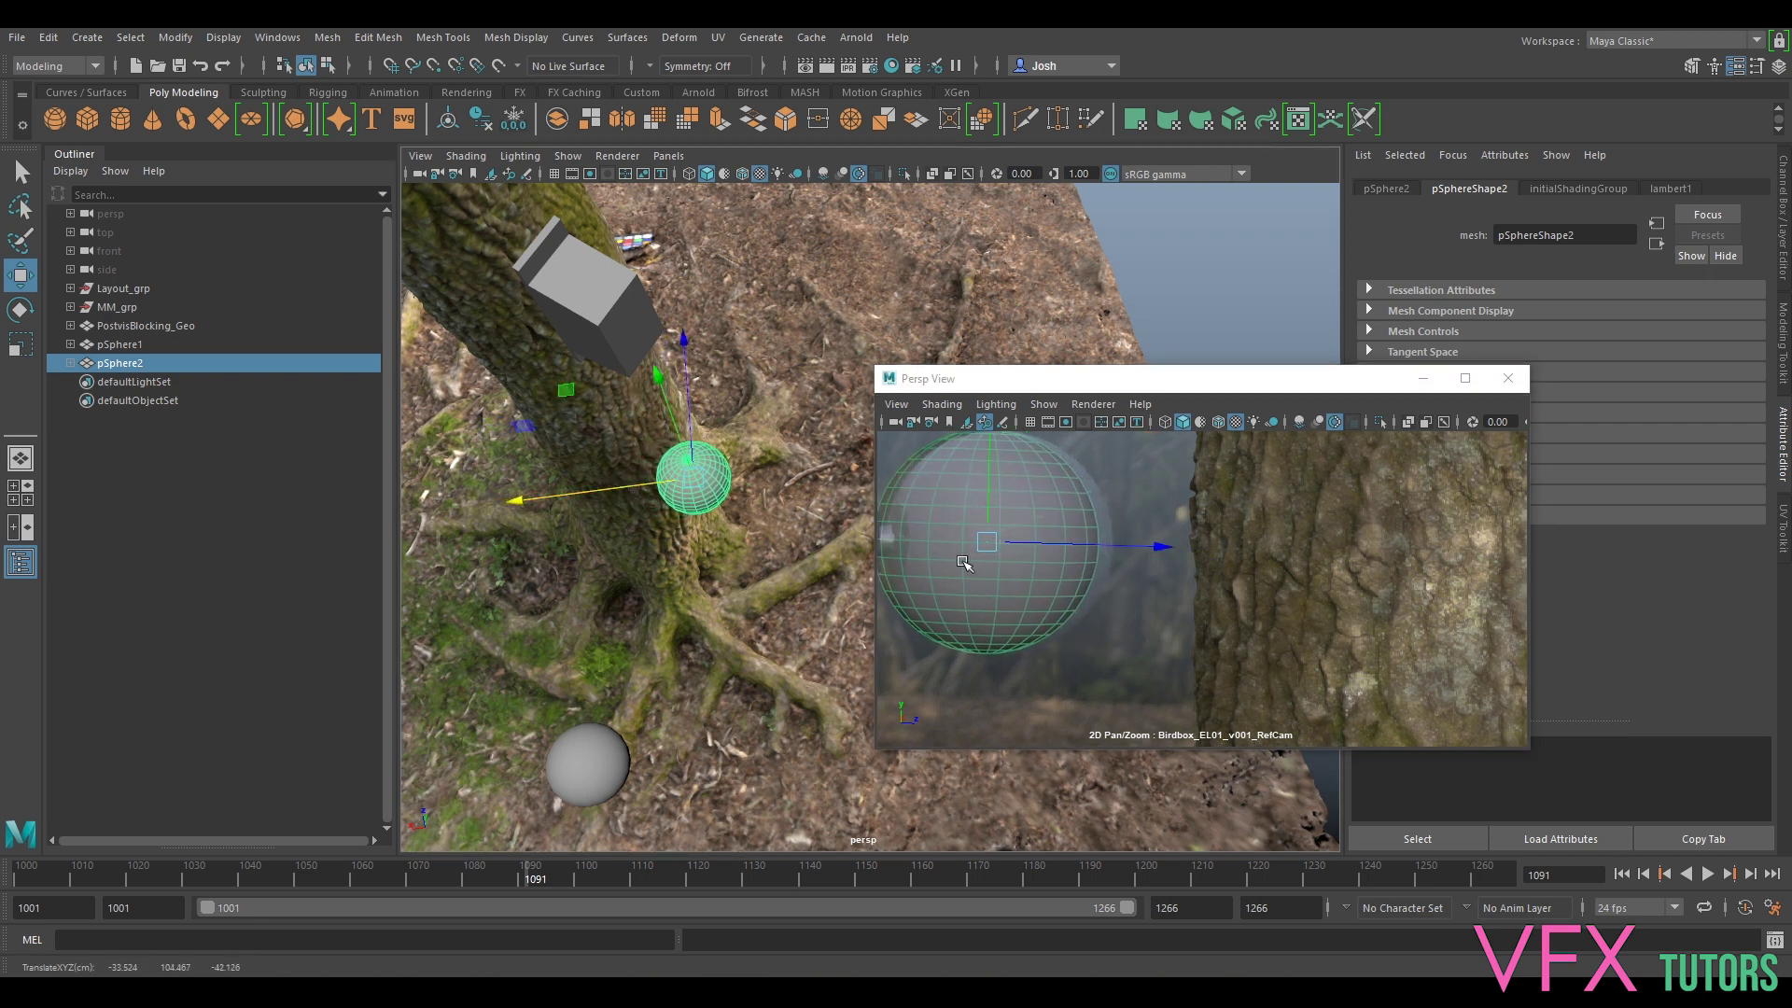
pyautogui.moveTo(991, 546); pyautogui.dragTo(1004, 543)
# - Turn on smooth preview, fine-tune the sphere's position, and delete the lower grey sphere
pyautogui.press('3')
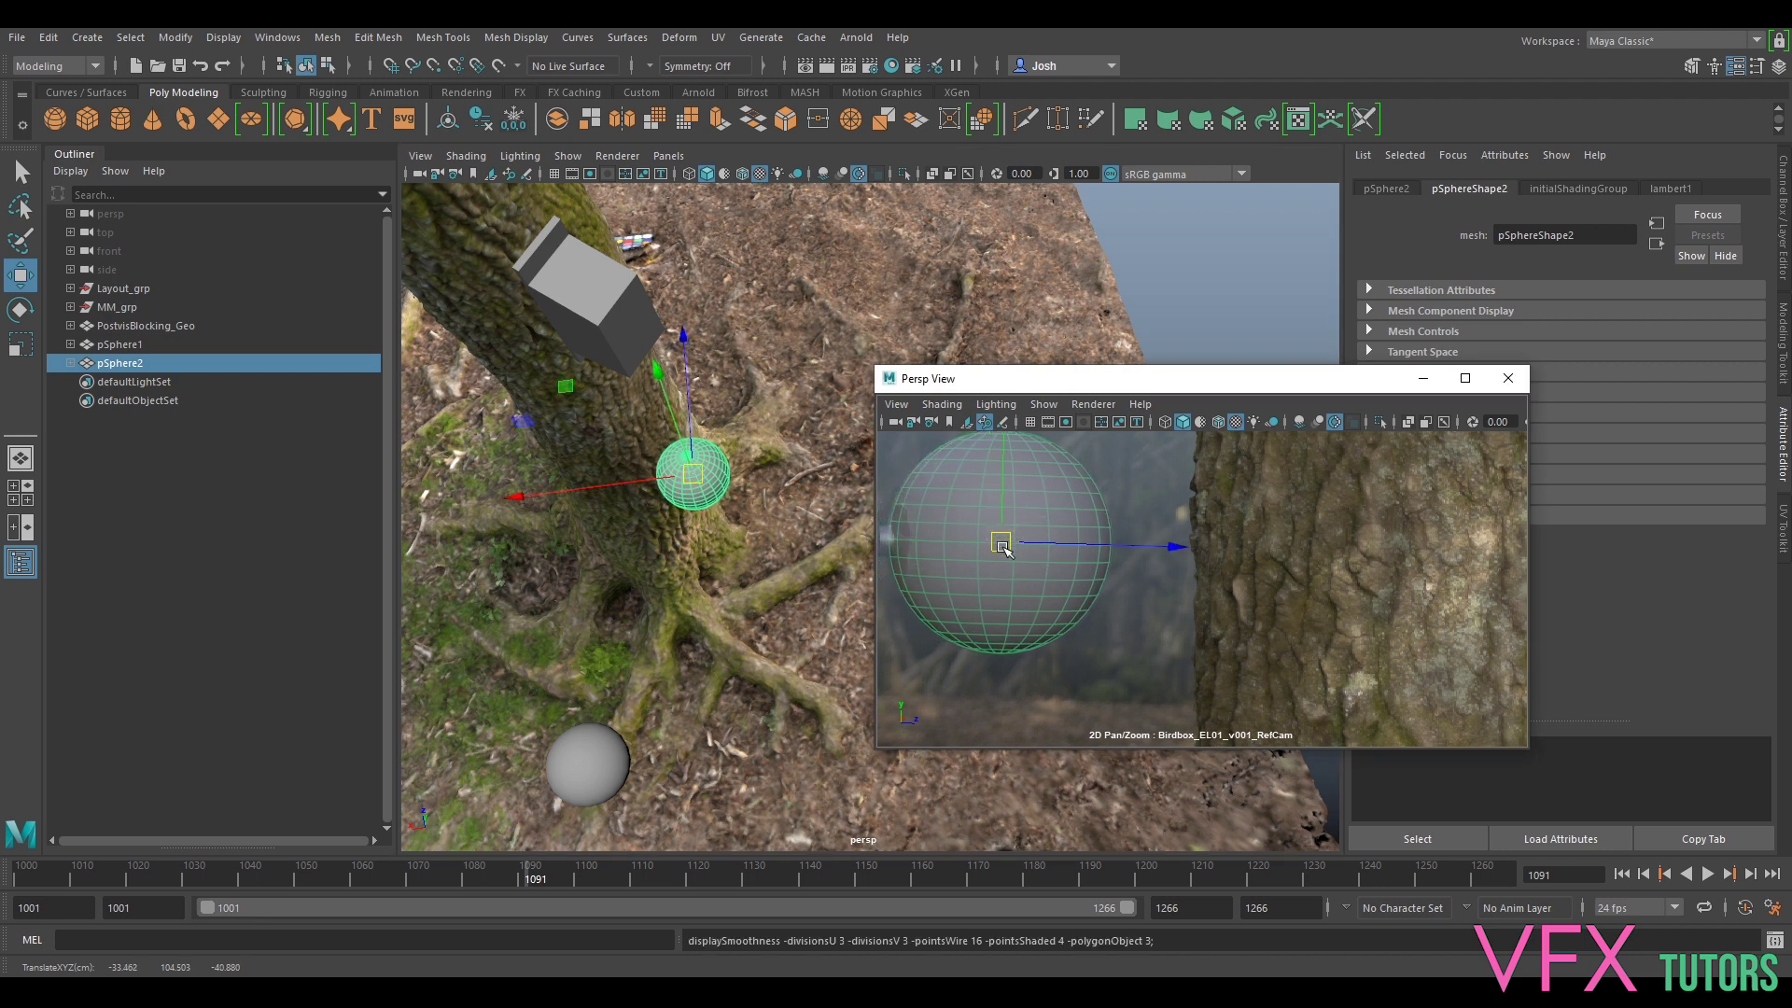
pyautogui.moveTo(669, 476); pyautogui.dragTo(754, 480)
pyautogui.moveTo(989, 541); pyautogui.dragTo(1000, 542)
pyautogui.keyDown('alt'); pyautogui.moveTo(1316, 627); pyautogui.dragTo(919, 551, button='right'); pyautogui.keyUp('alt')
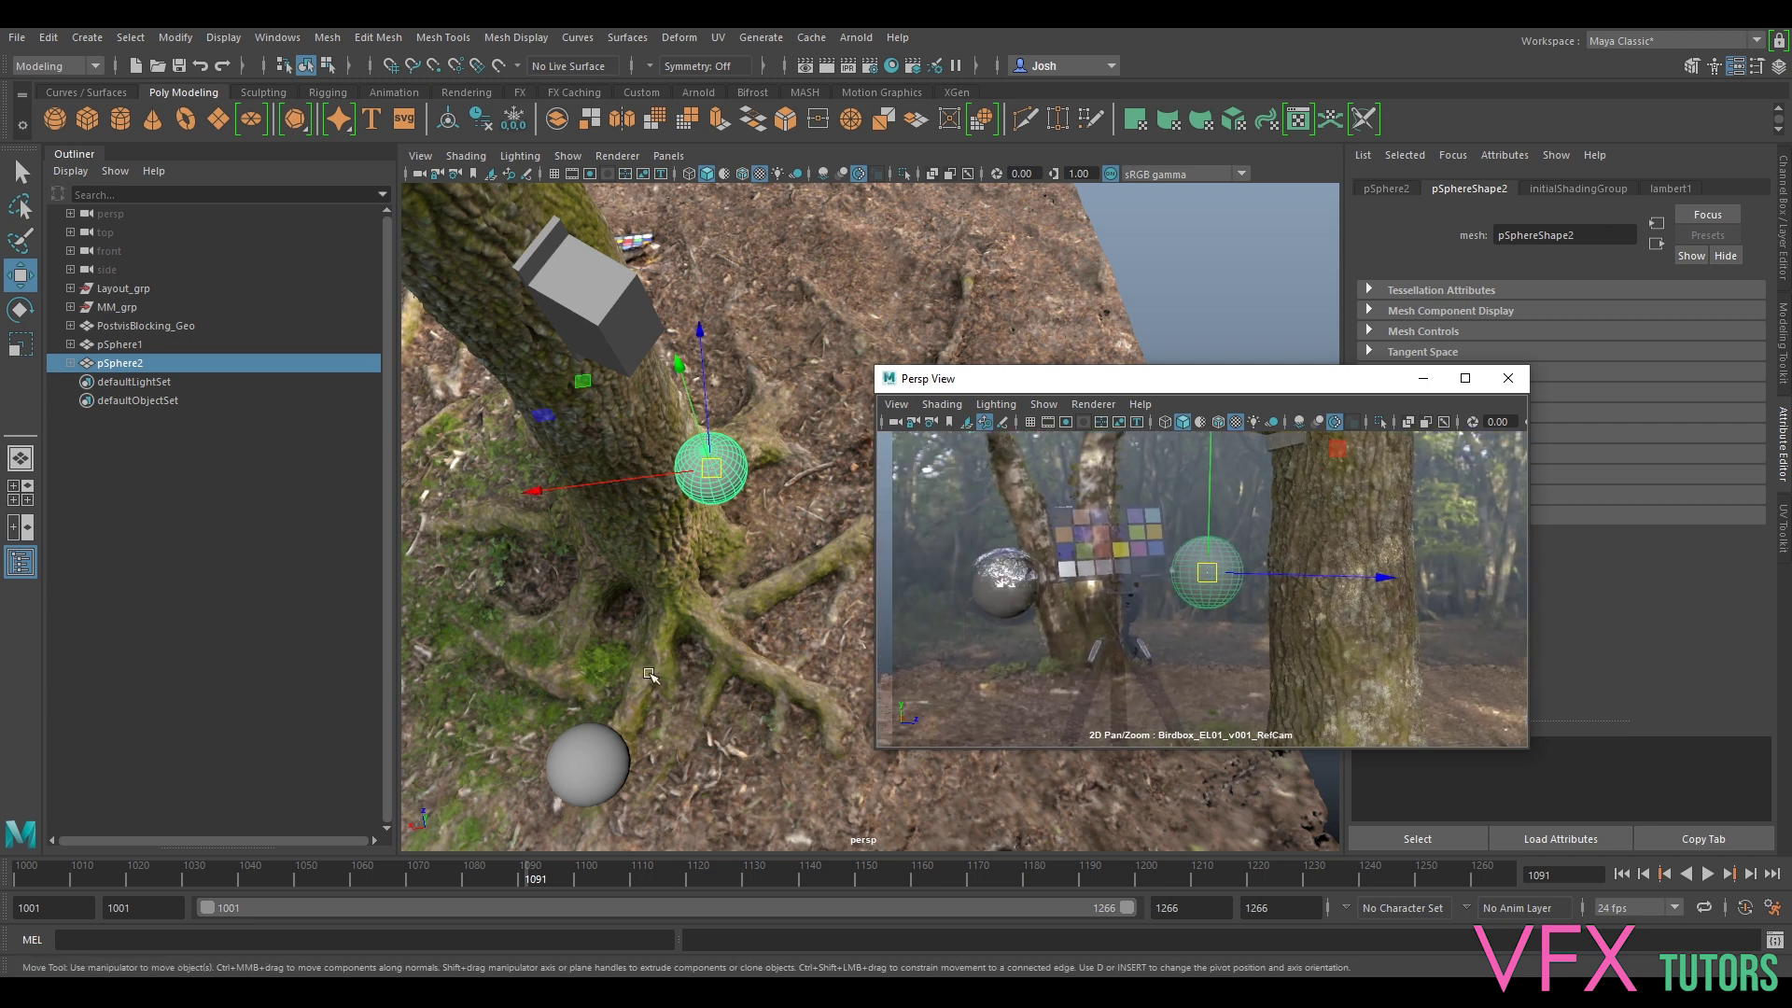
pyautogui.click(602, 754)
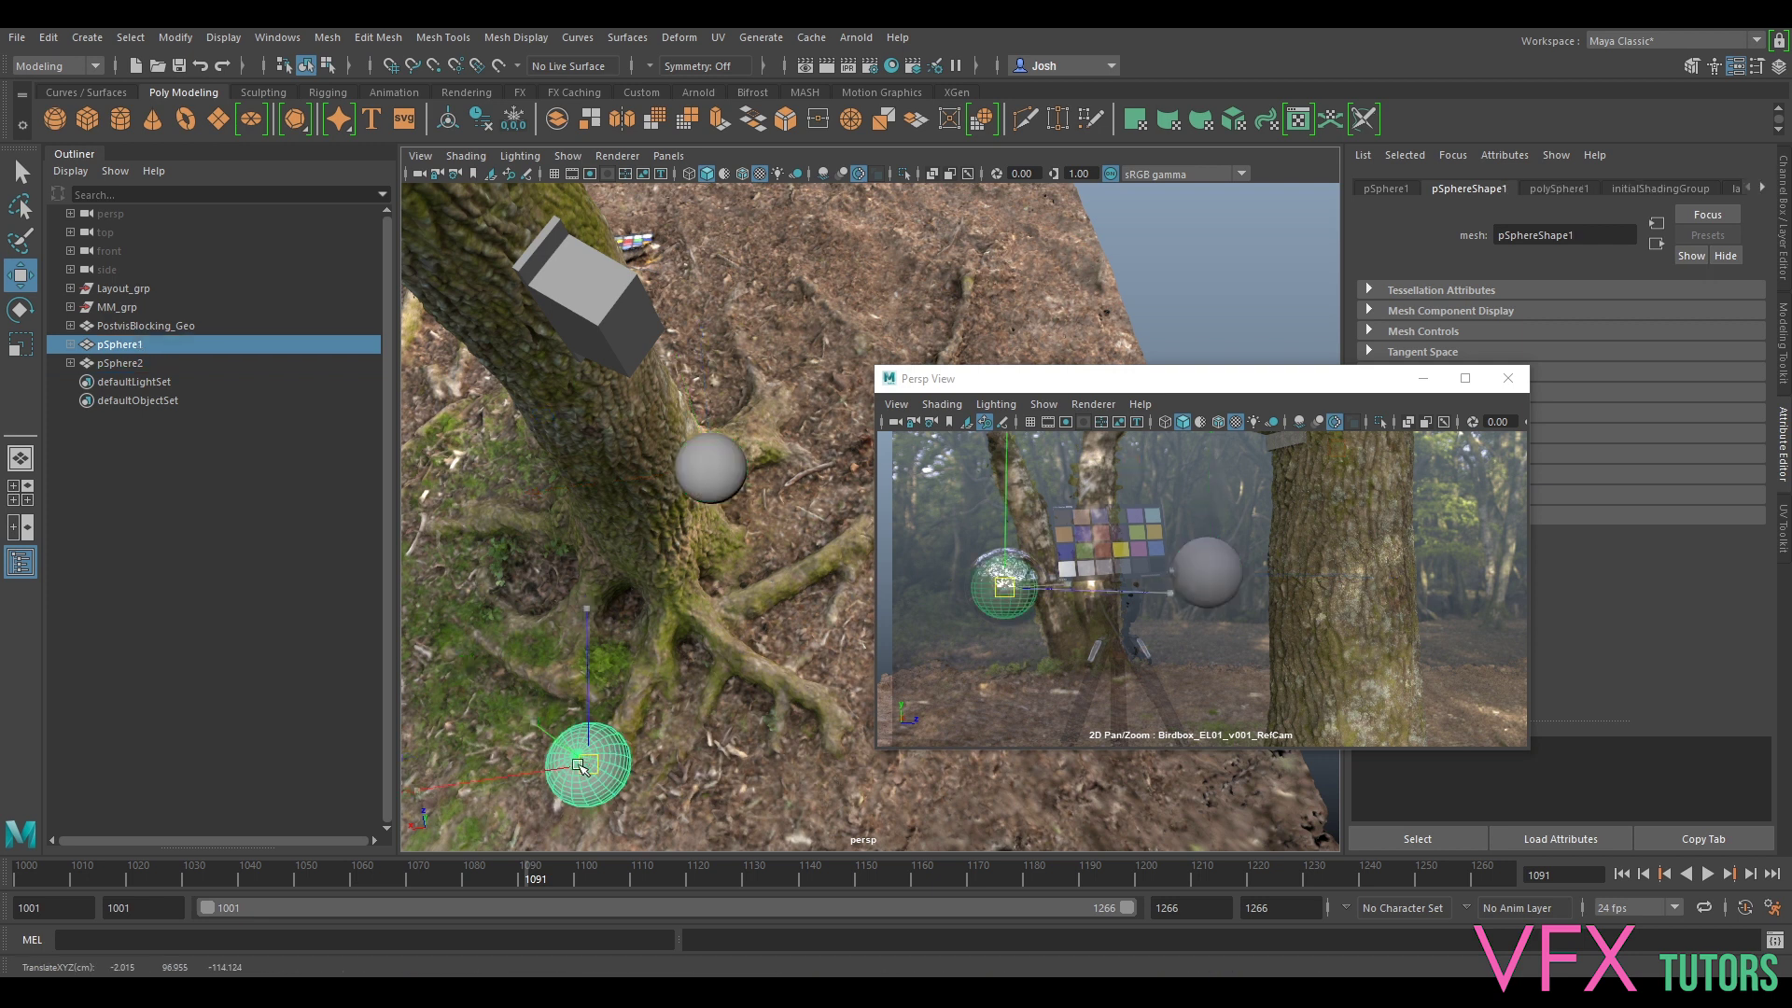
pyautogui.press('Delete')
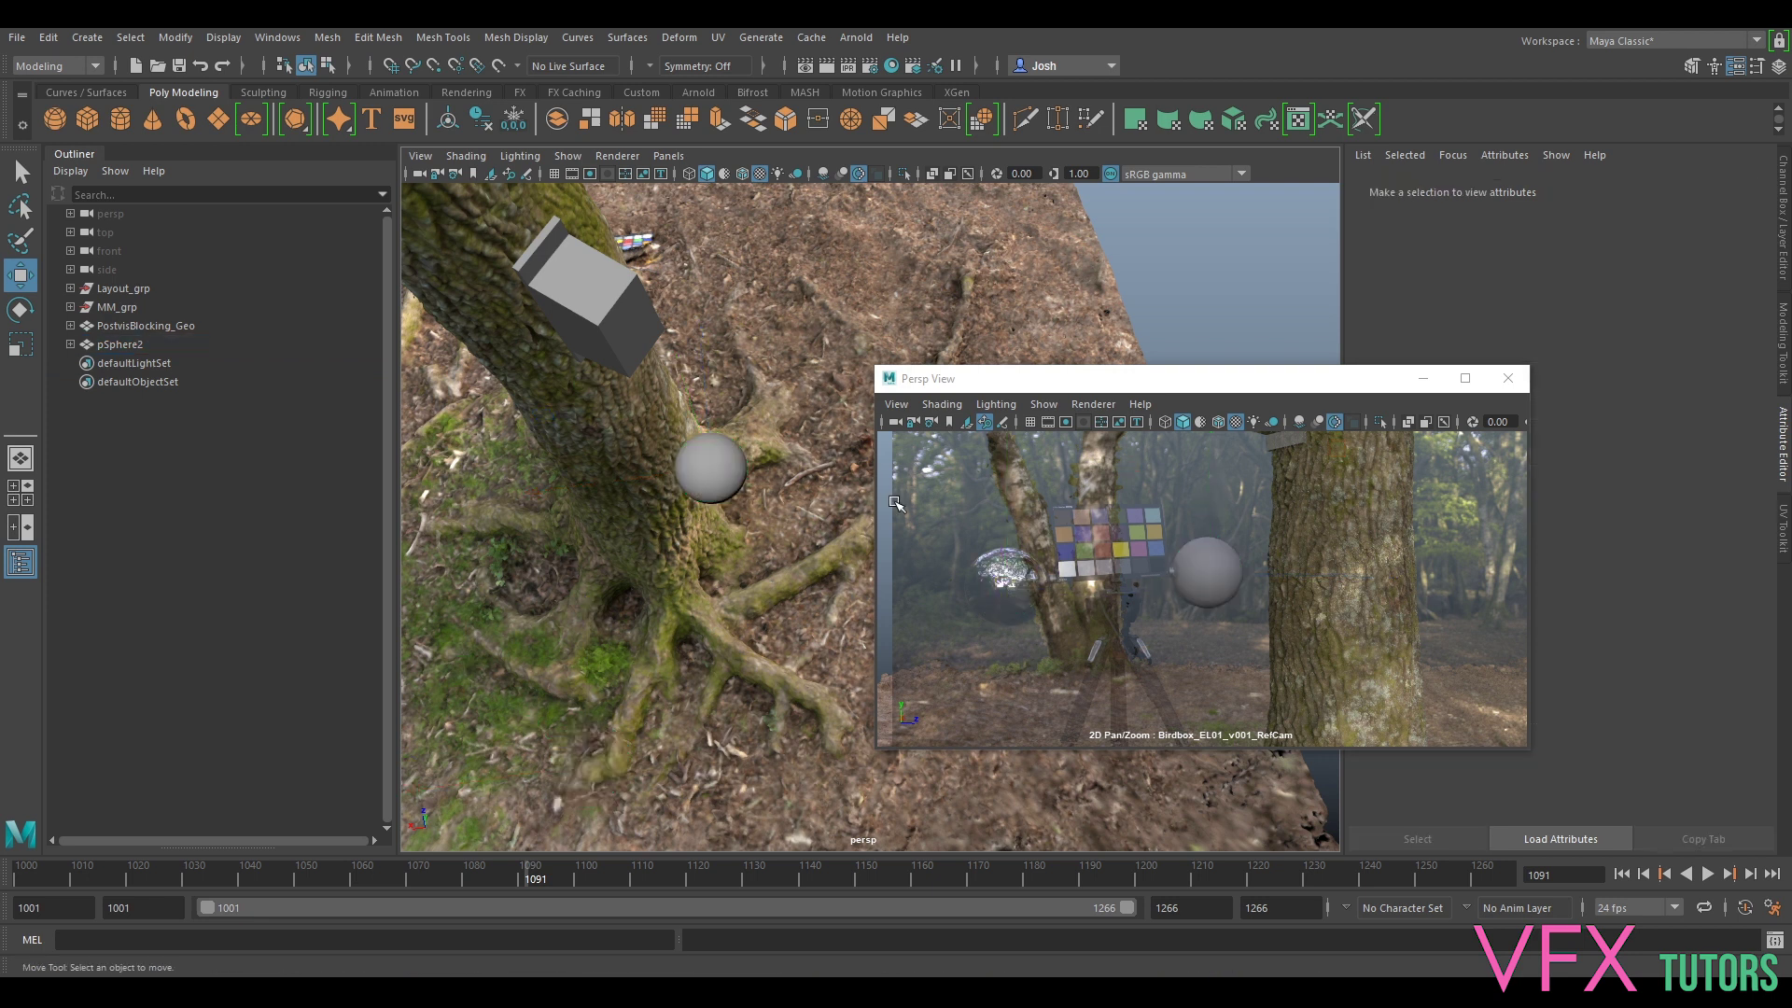
# - Duplicate pSphere2 and move the copy, pSphere3, to the other side of the colour chart
pyautogui.click(737, 475)
pyautogui.hotkey('ctrl', 'd')
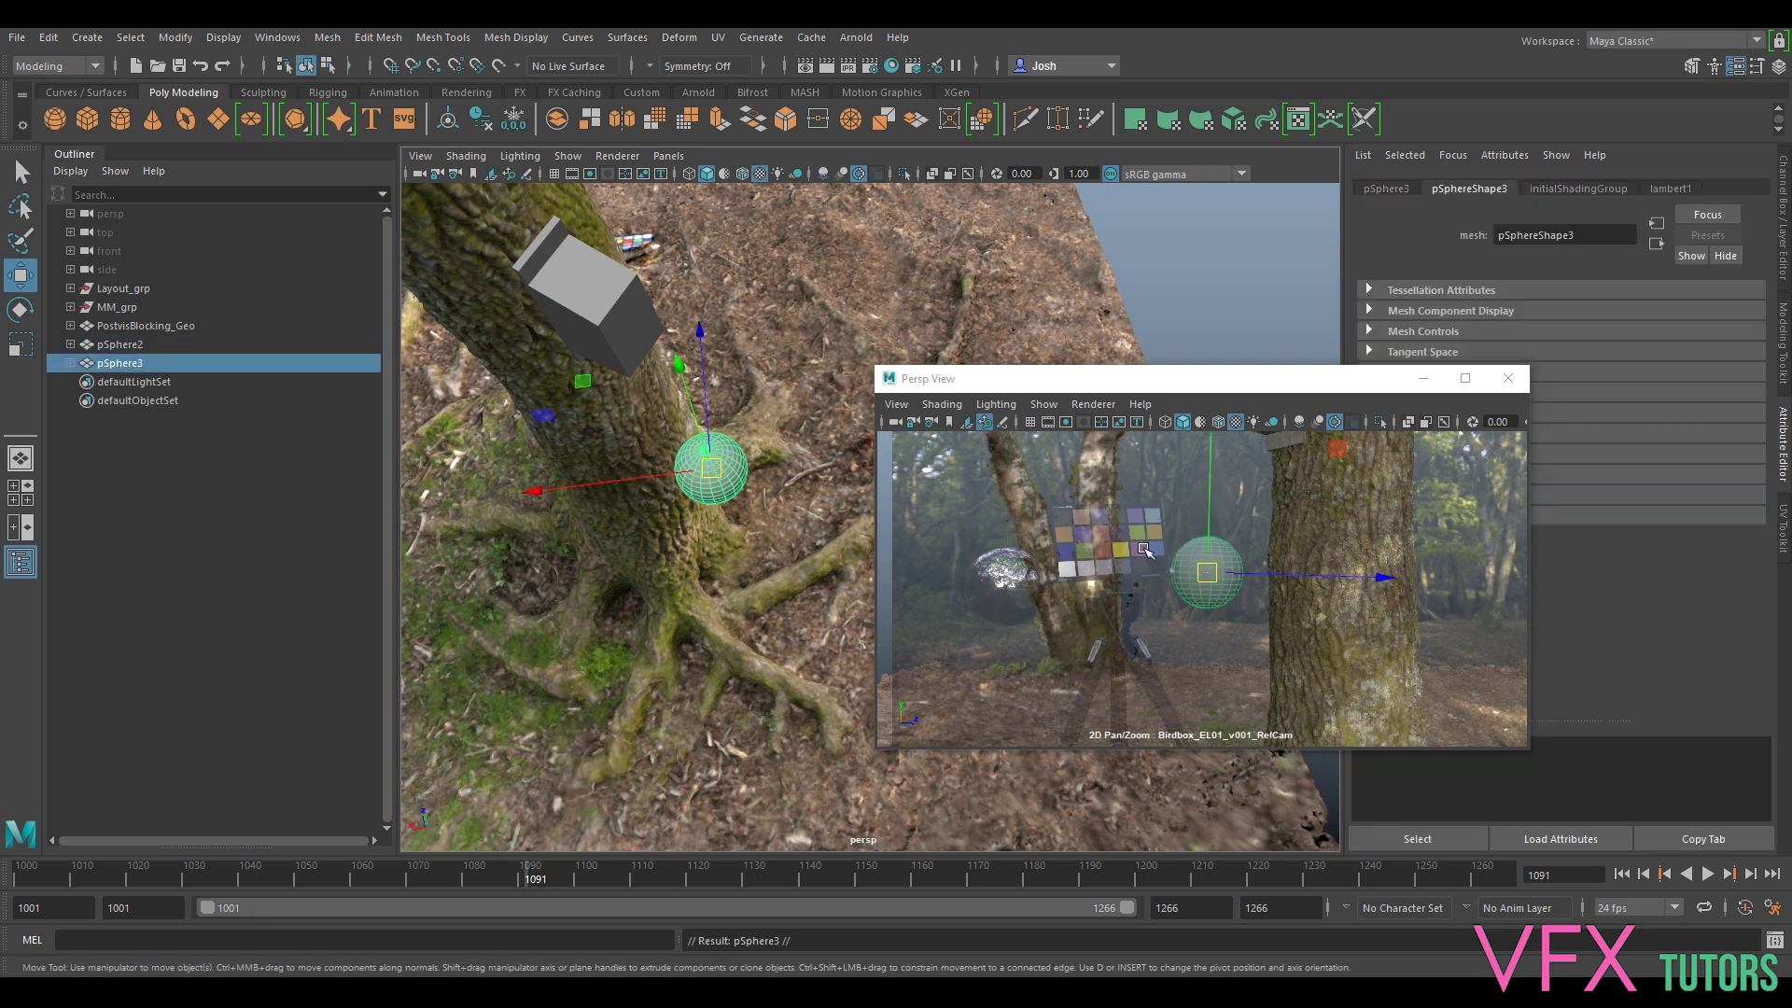
pyautogui.moveTo(1250, 578); pyautogui.dragTo(1042, 590)
pyautogui.moveTo(1010, 520); pyautogui.dragTo(1017, 542)
pyautogui.moveTo(684, 678); pyautogui.dragTo(720, 674)
pyautogui.moveTo(992, 589); pyautogui.dragTo(1008, 592)
pyautogui.moveTo(708, 669); pyautogui.dragTo(735, 654)
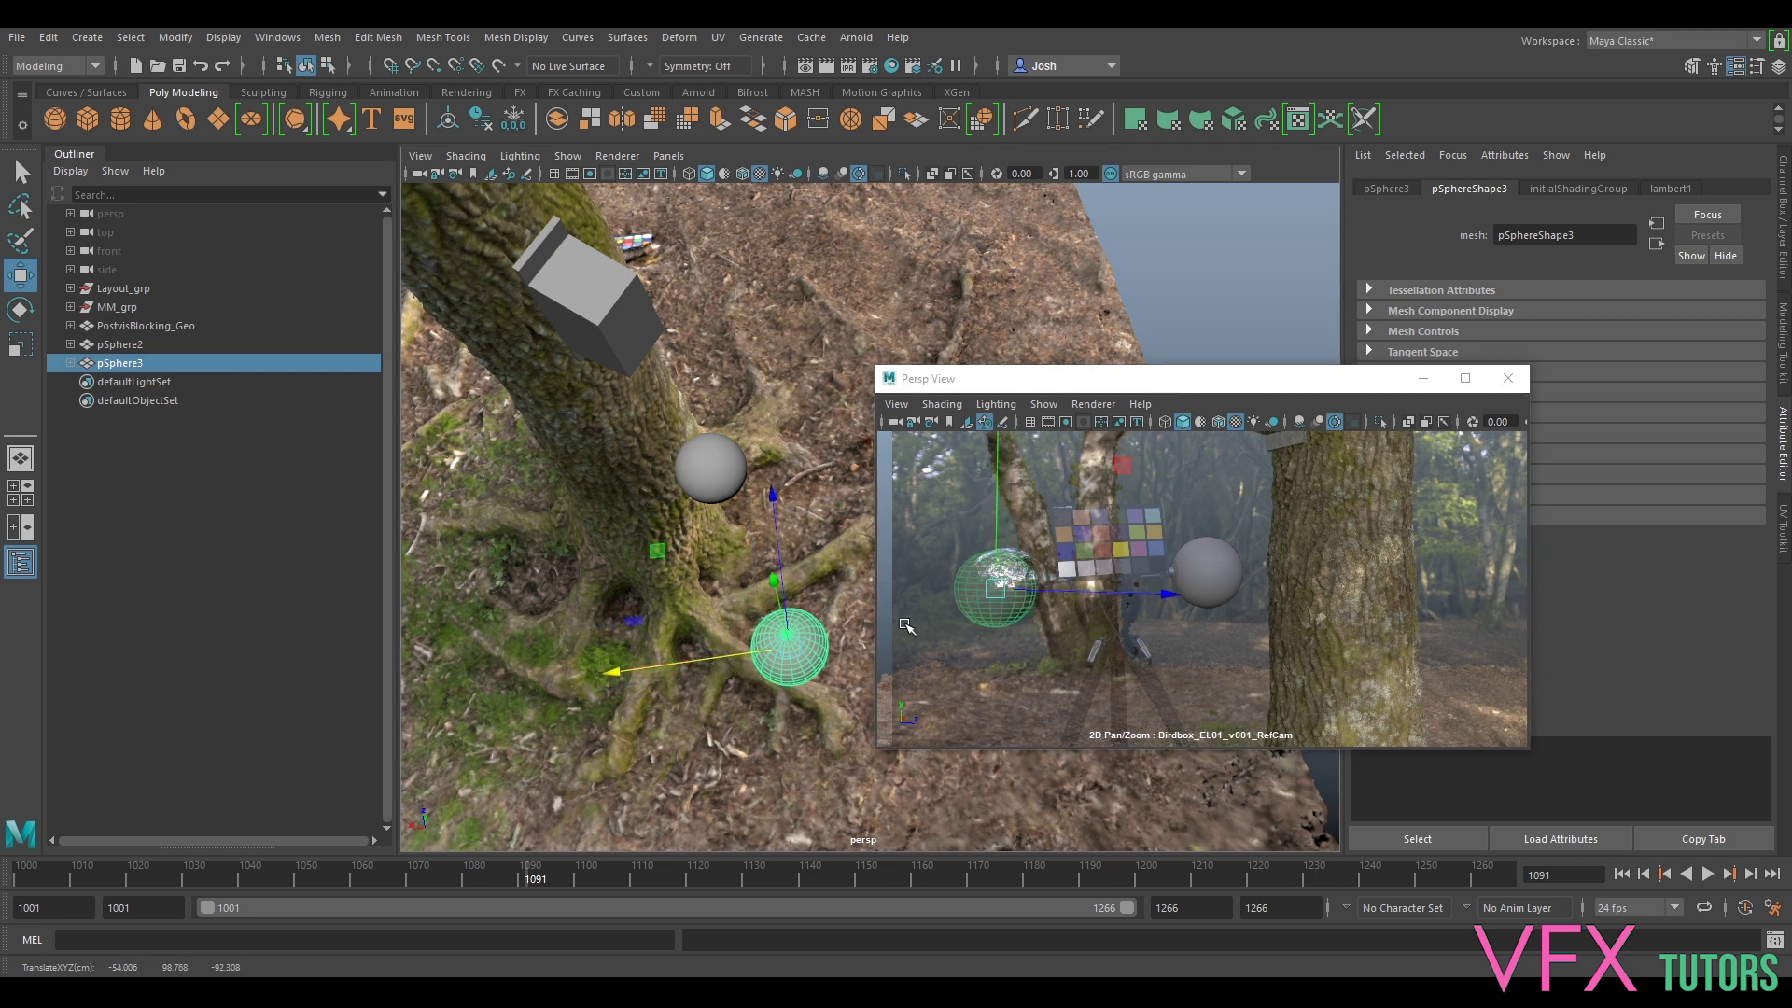
pyautogui.scroll(5, 992, 589)
pyautogui.moveTo(1142, 584); pyautogui.dragTo(1164, 585)
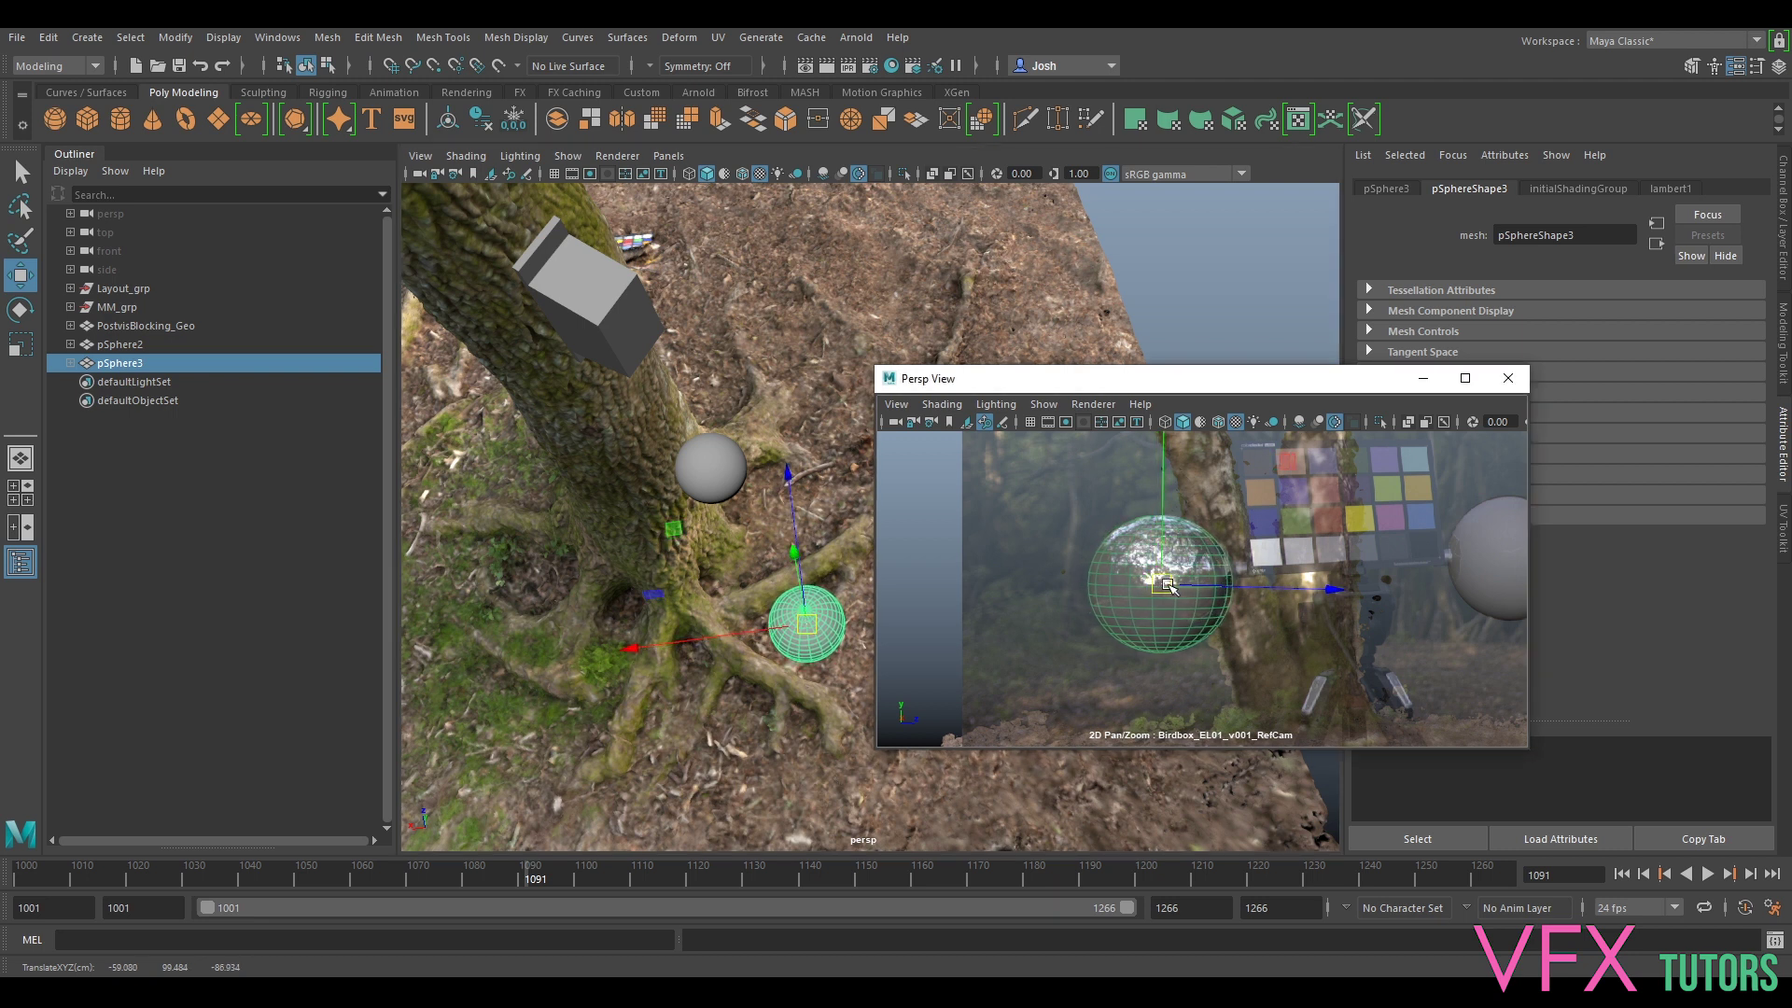
pyautogui.press('\\')
pyautogui.keyDown('alt'); pyautogui.moveTo(839, 616); pyautogui.dragTo(767, 546); pyautogui.keyUp('alt')
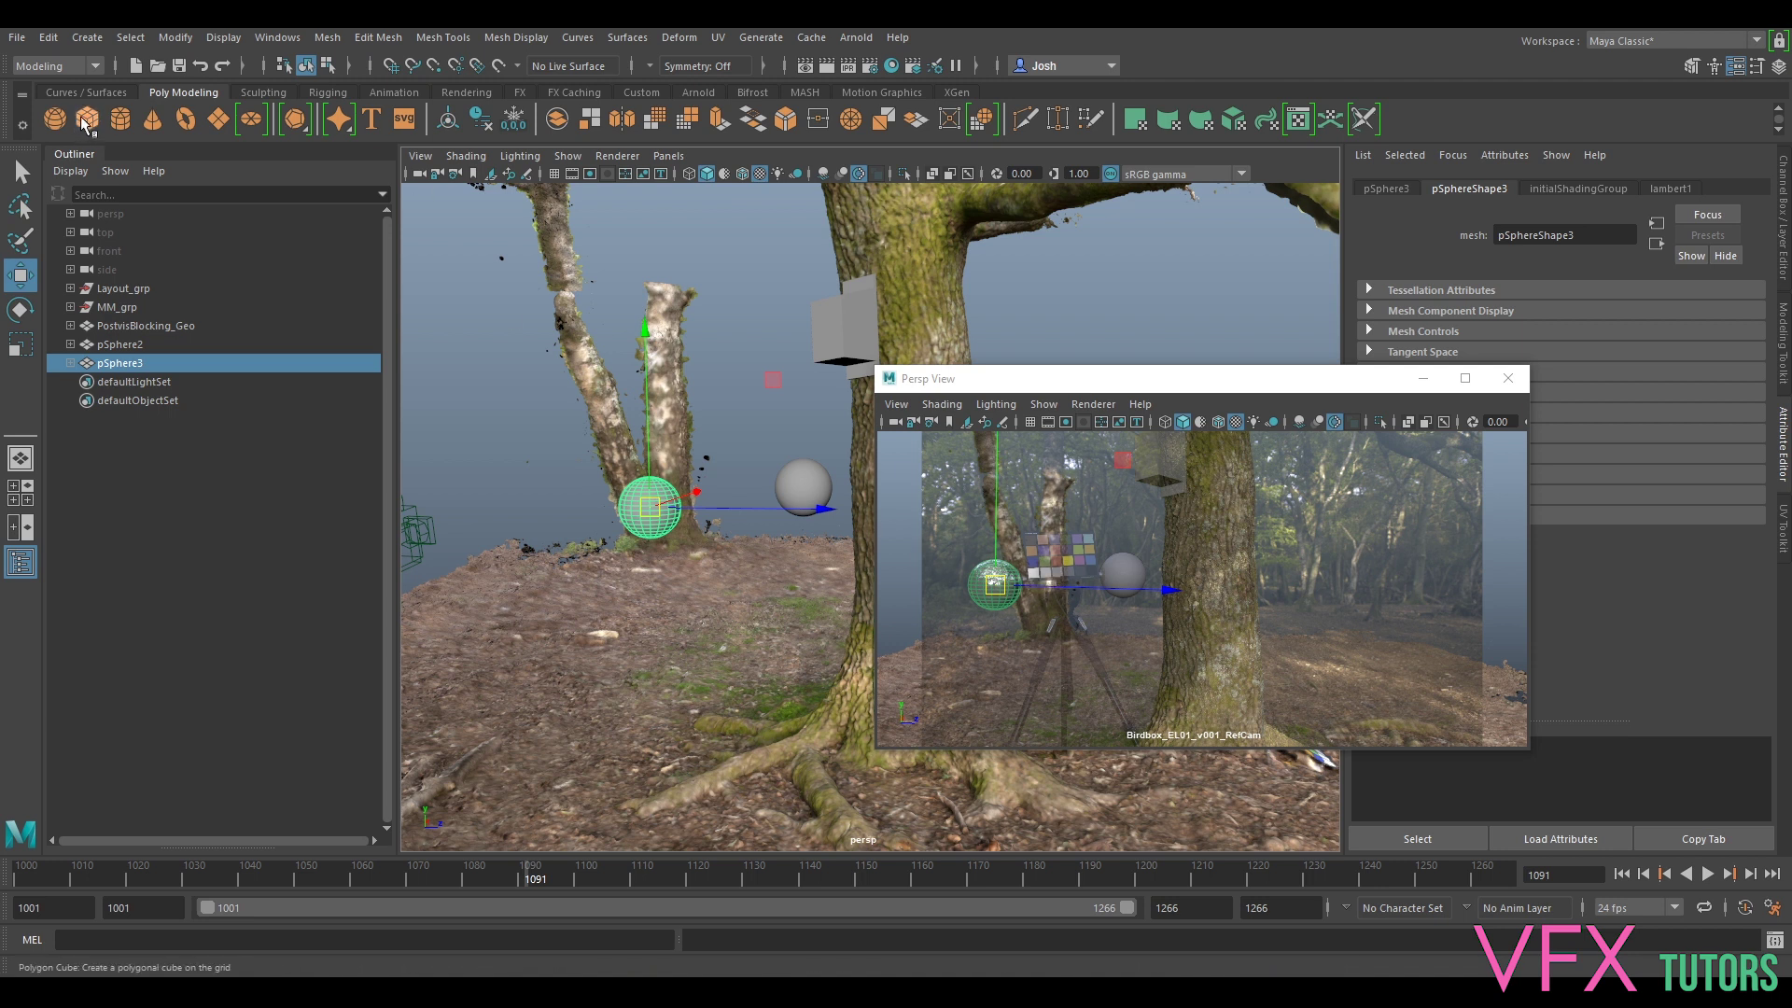
# - Create a polygon plane, pPlane1, and move it up toward the colour chart
pyautogui.click(220, 122)
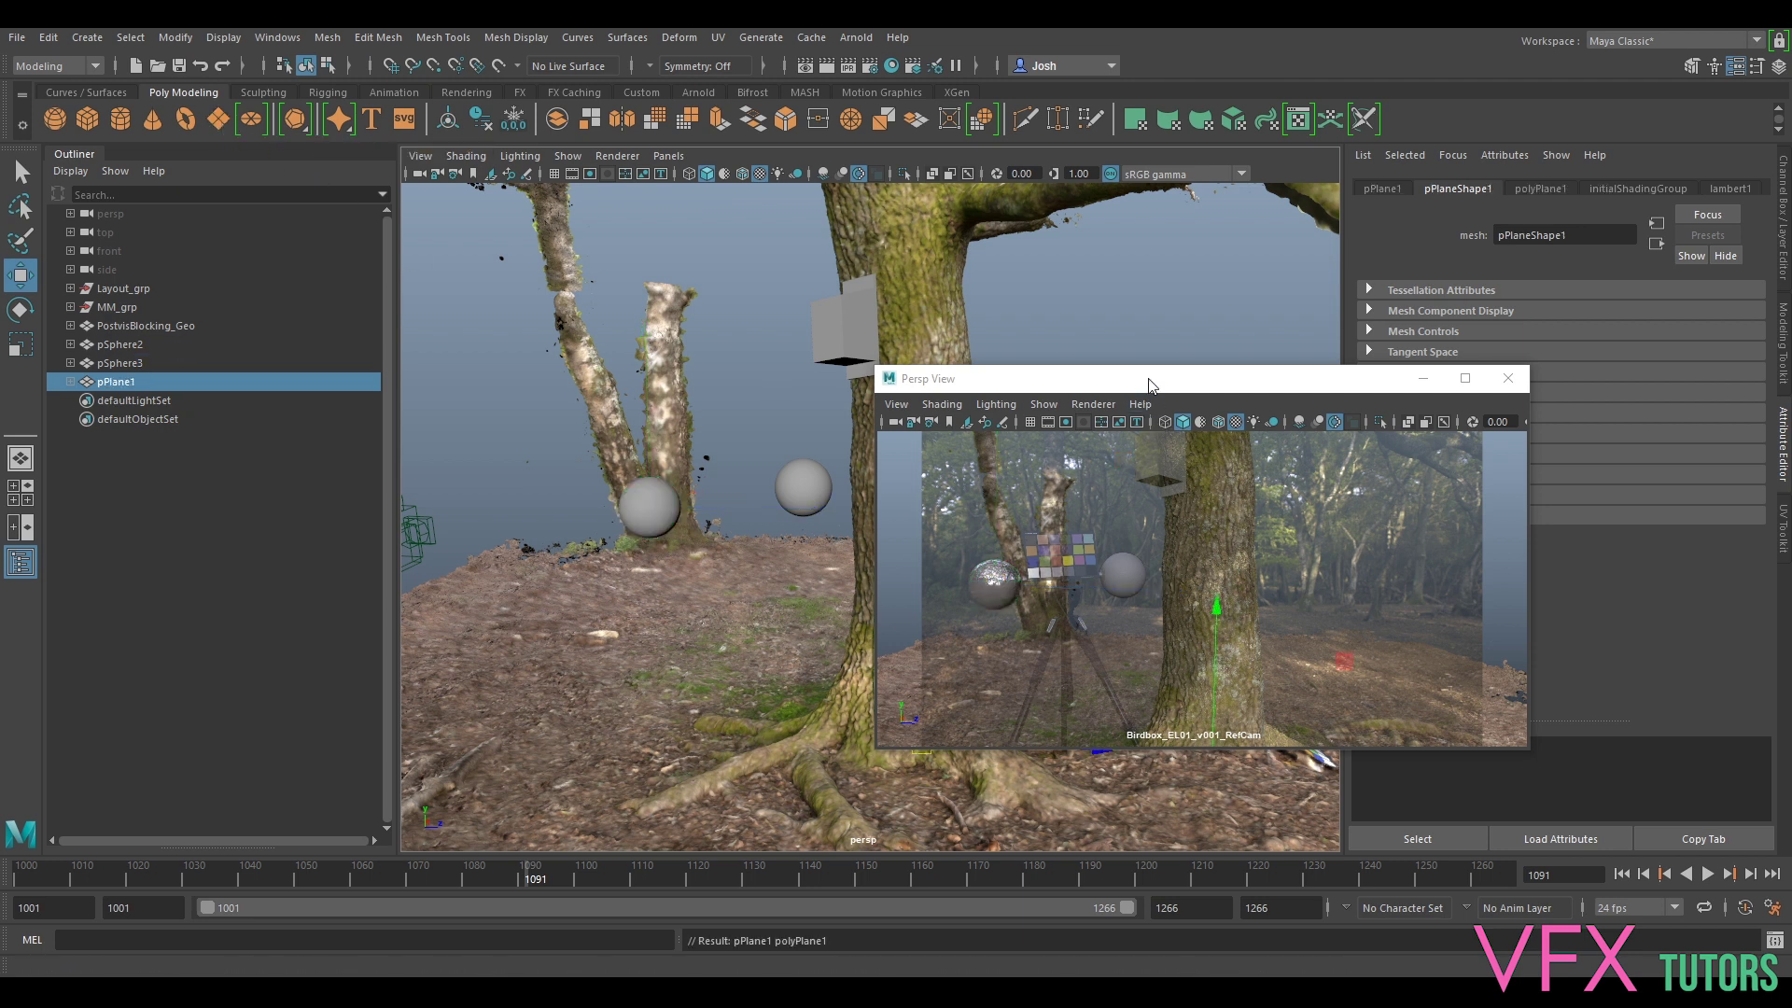
pyautogui.moveTo(1147, 380); pyautogui.dragTo(1194, 328)
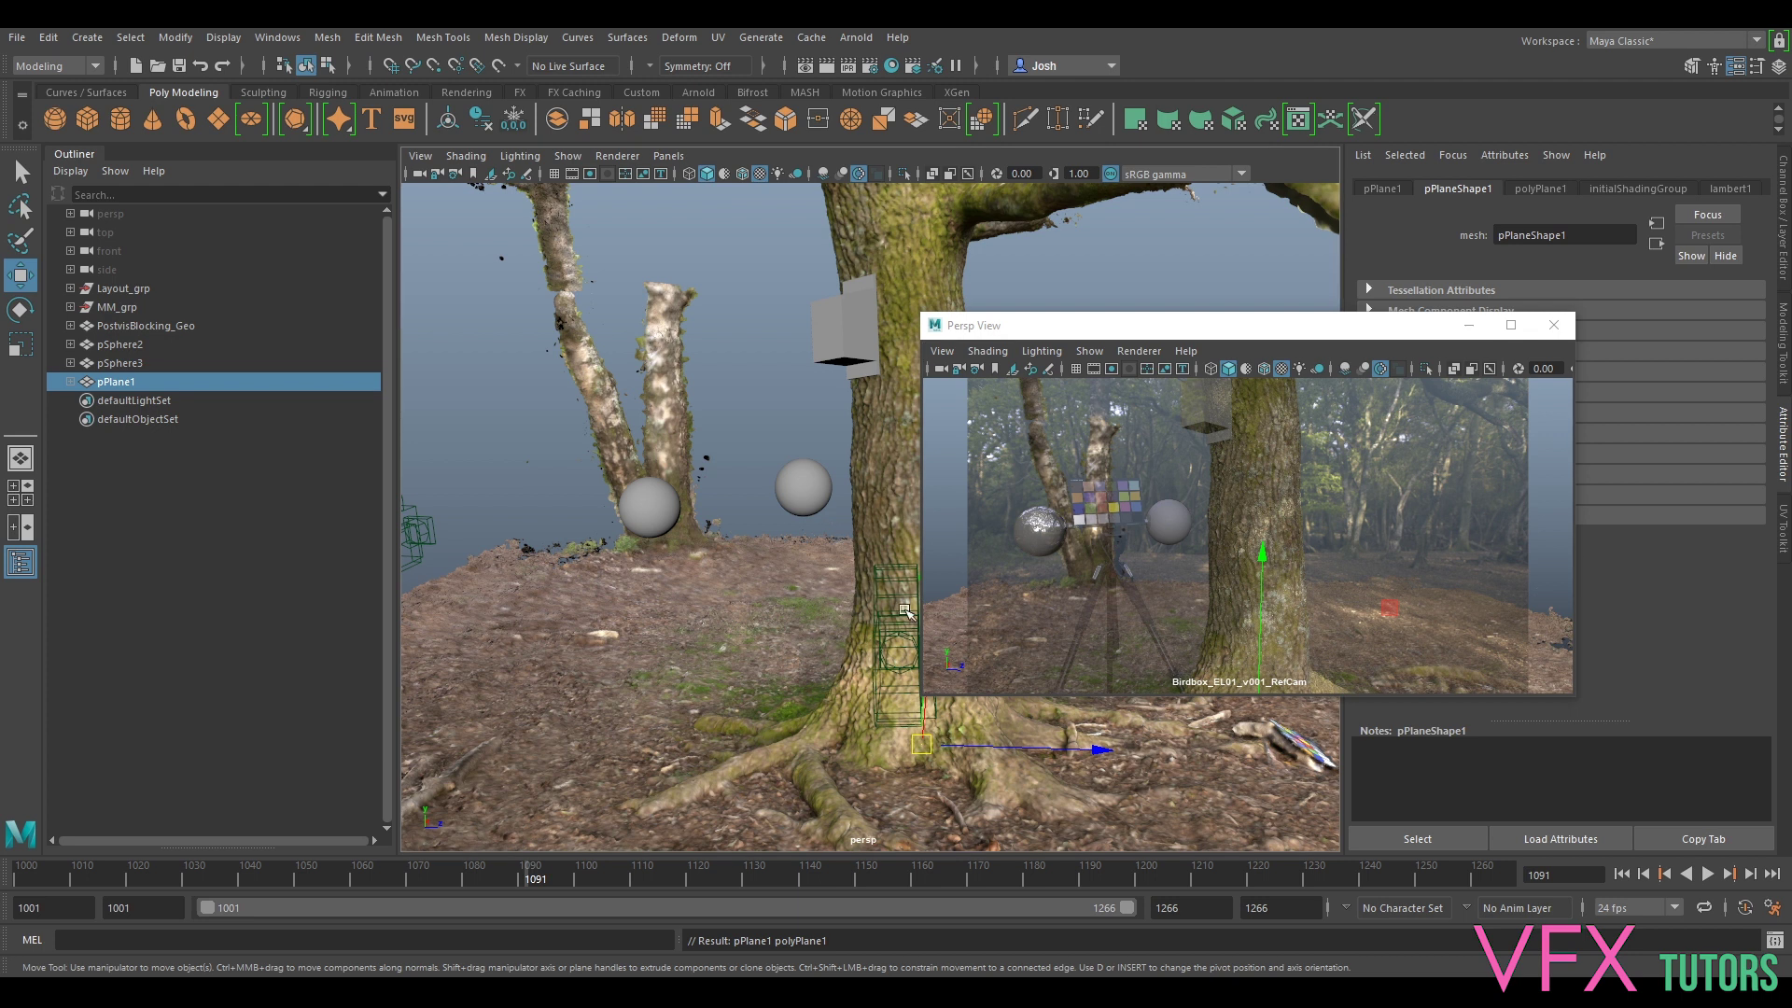
pyautogui.moveTo(921, 743); pyautogui.dragTo(728, 479)
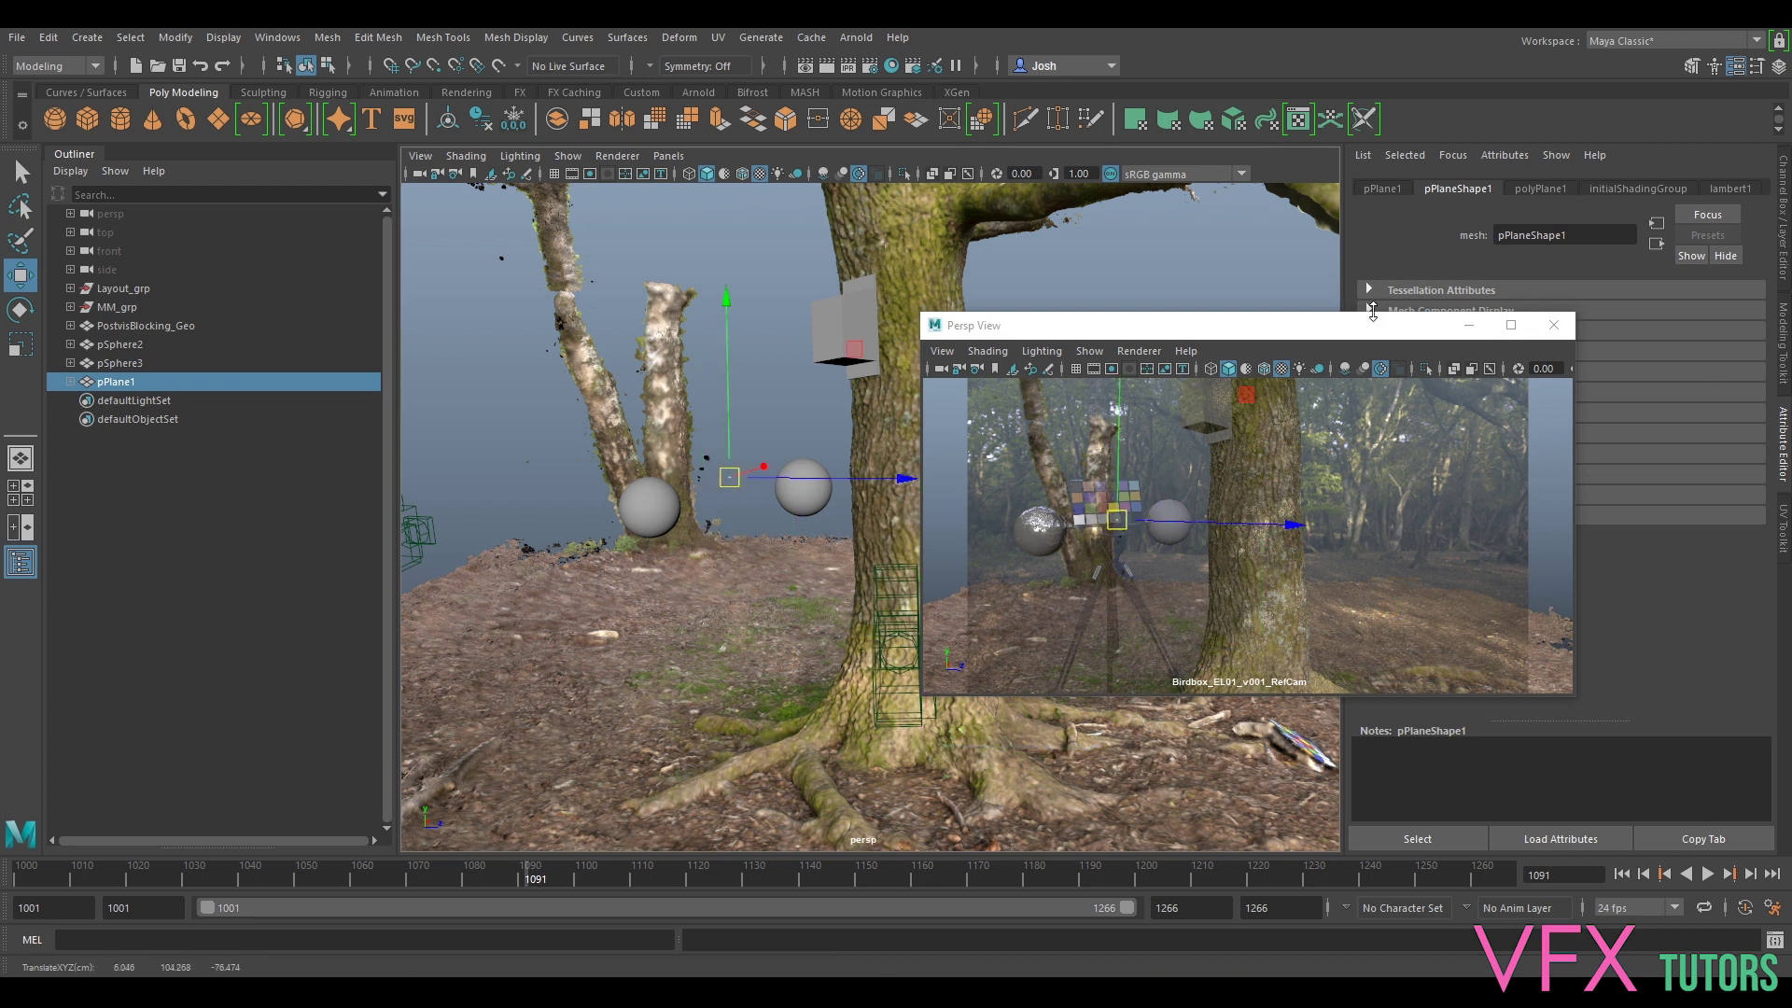
pyautogui.moveTo(1372, 322); pyautogui.dragTo(1348, 435)
pyautogui.keyDown('alt'); pyautogui.moveTo(830, 472); pyautogui.dragTo(693, 584); pyautogui.keyUp('alt')
pyautogui.moveTo(692, 584); pyautogui.dragTo(733, 602, button='middle')
# - Scale the plane up, tilt it to the chart's angle, and raise it to chart height
pyautogui.press('r')
pyautogui.moveTo(733, 602); pyautogui.dragTo(813, 536)
pyautogui.press('e')
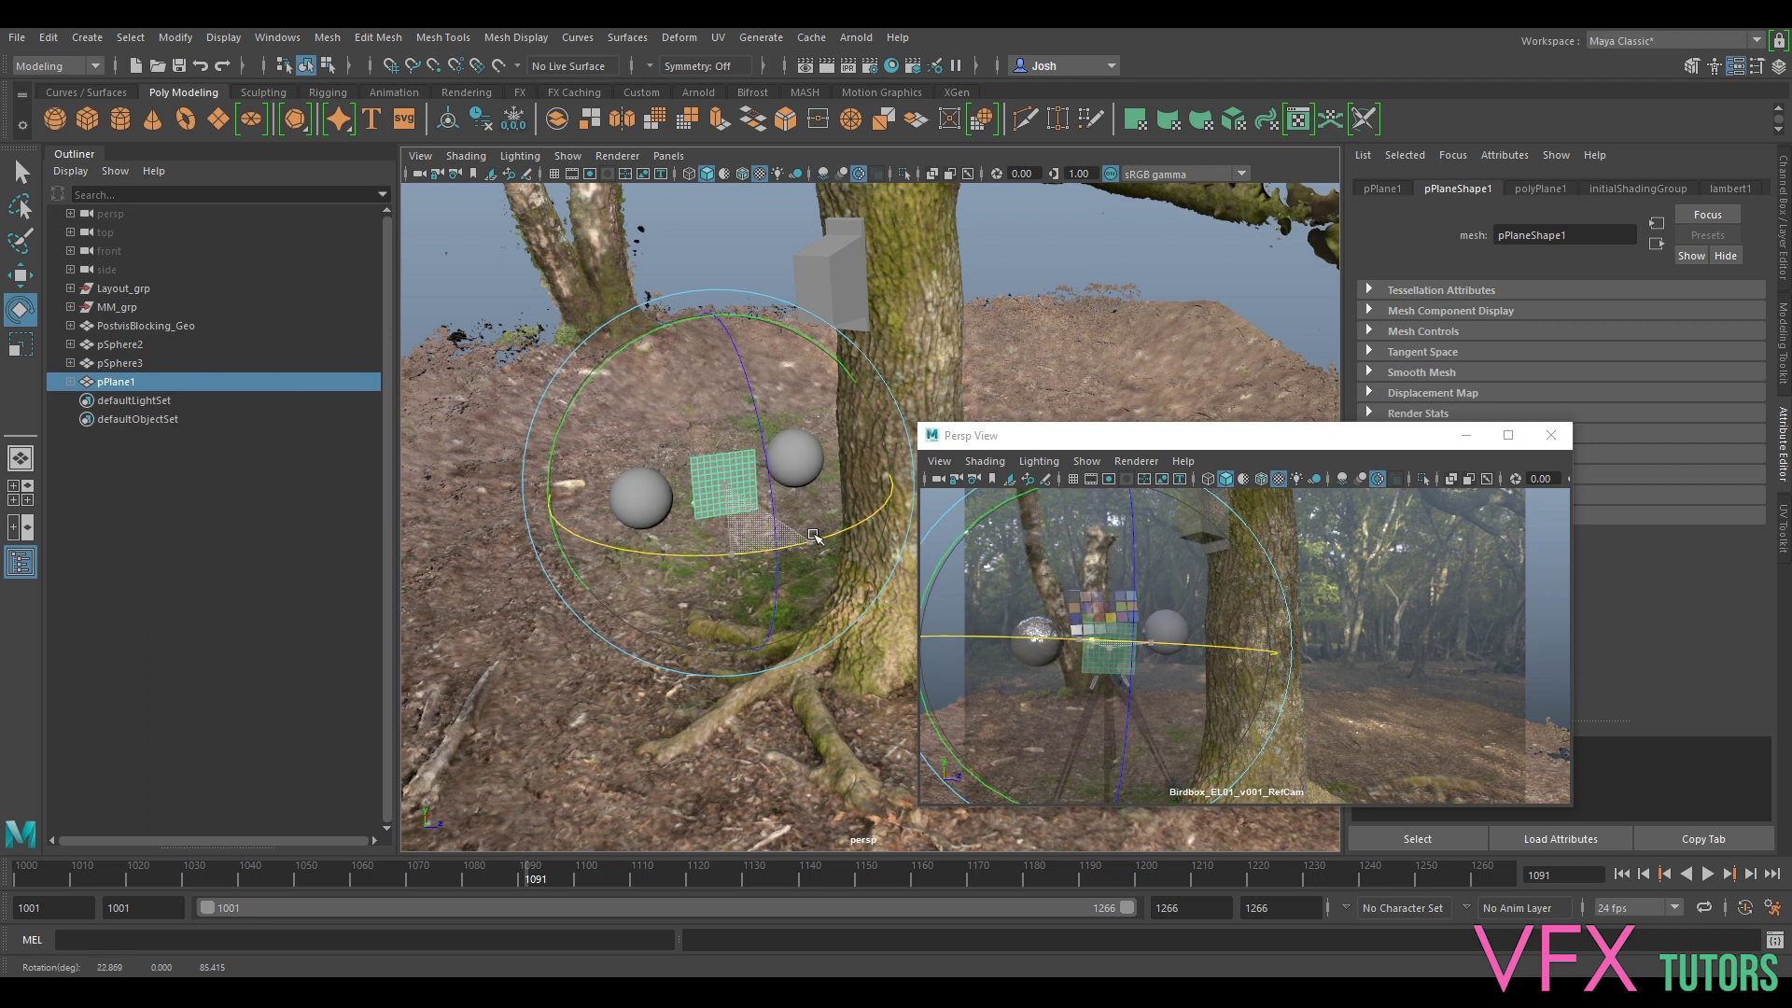
pyautogui.moveTo(678, 370); pyautogui.dragTo(638, 393)
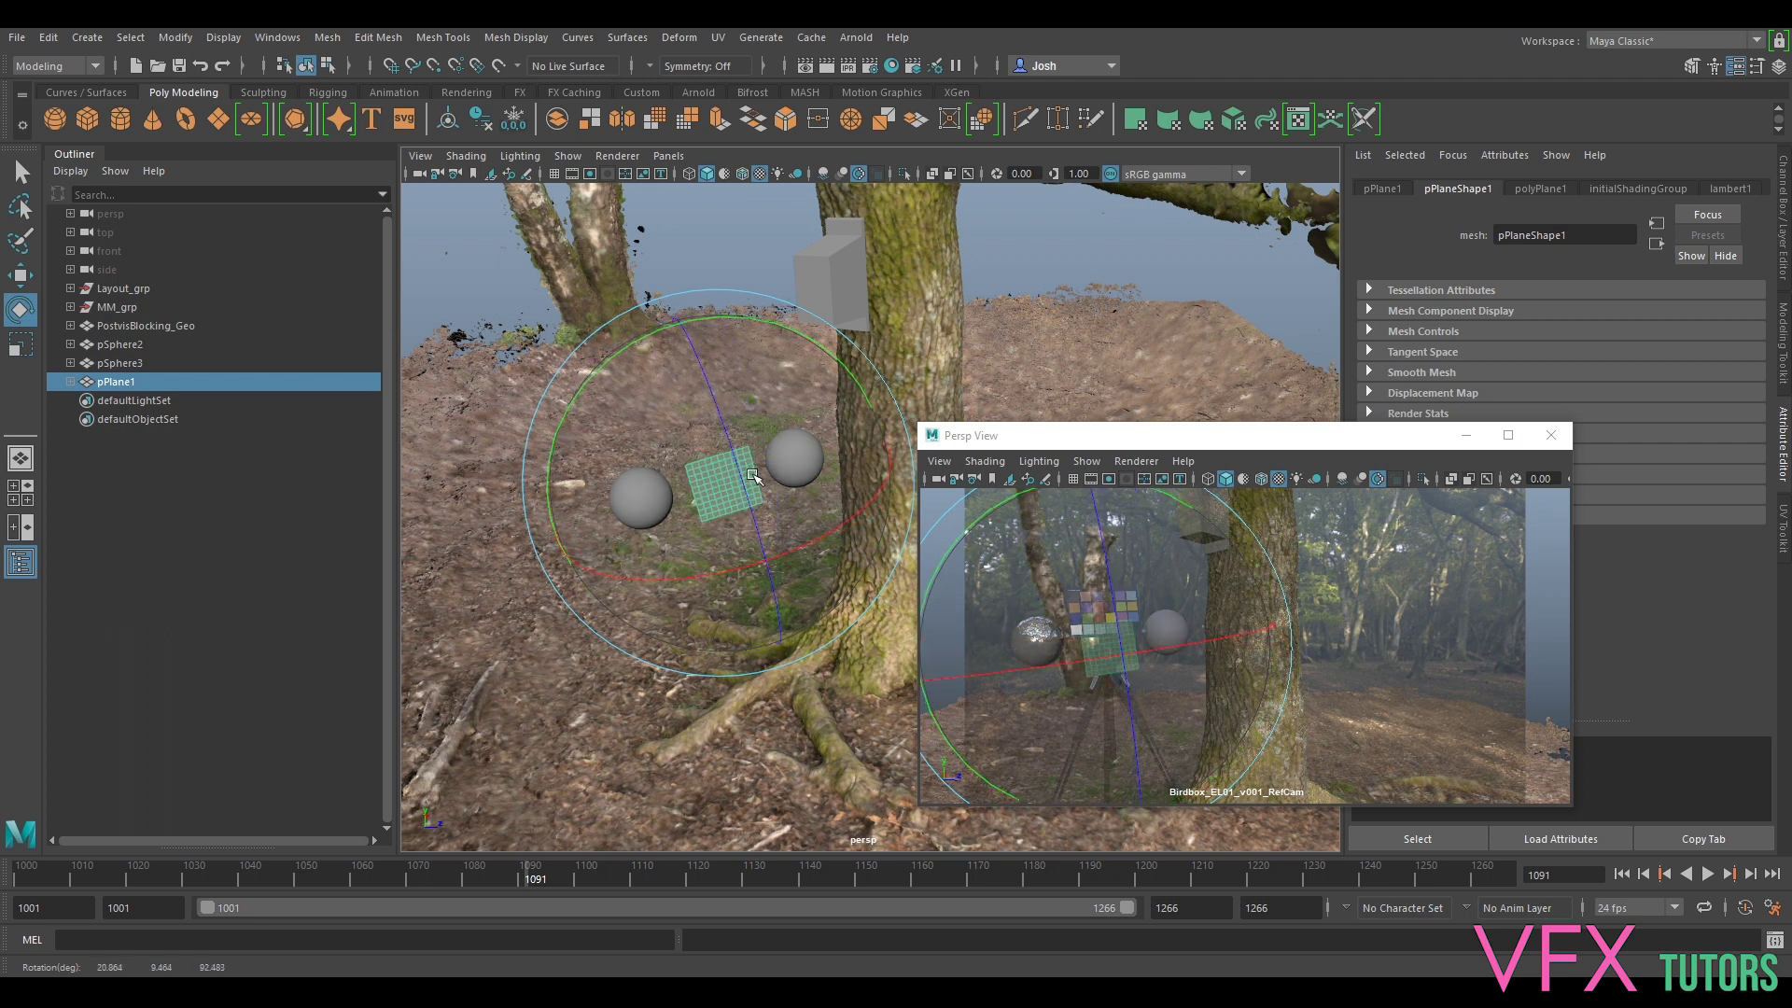
pyautogui.press('w')
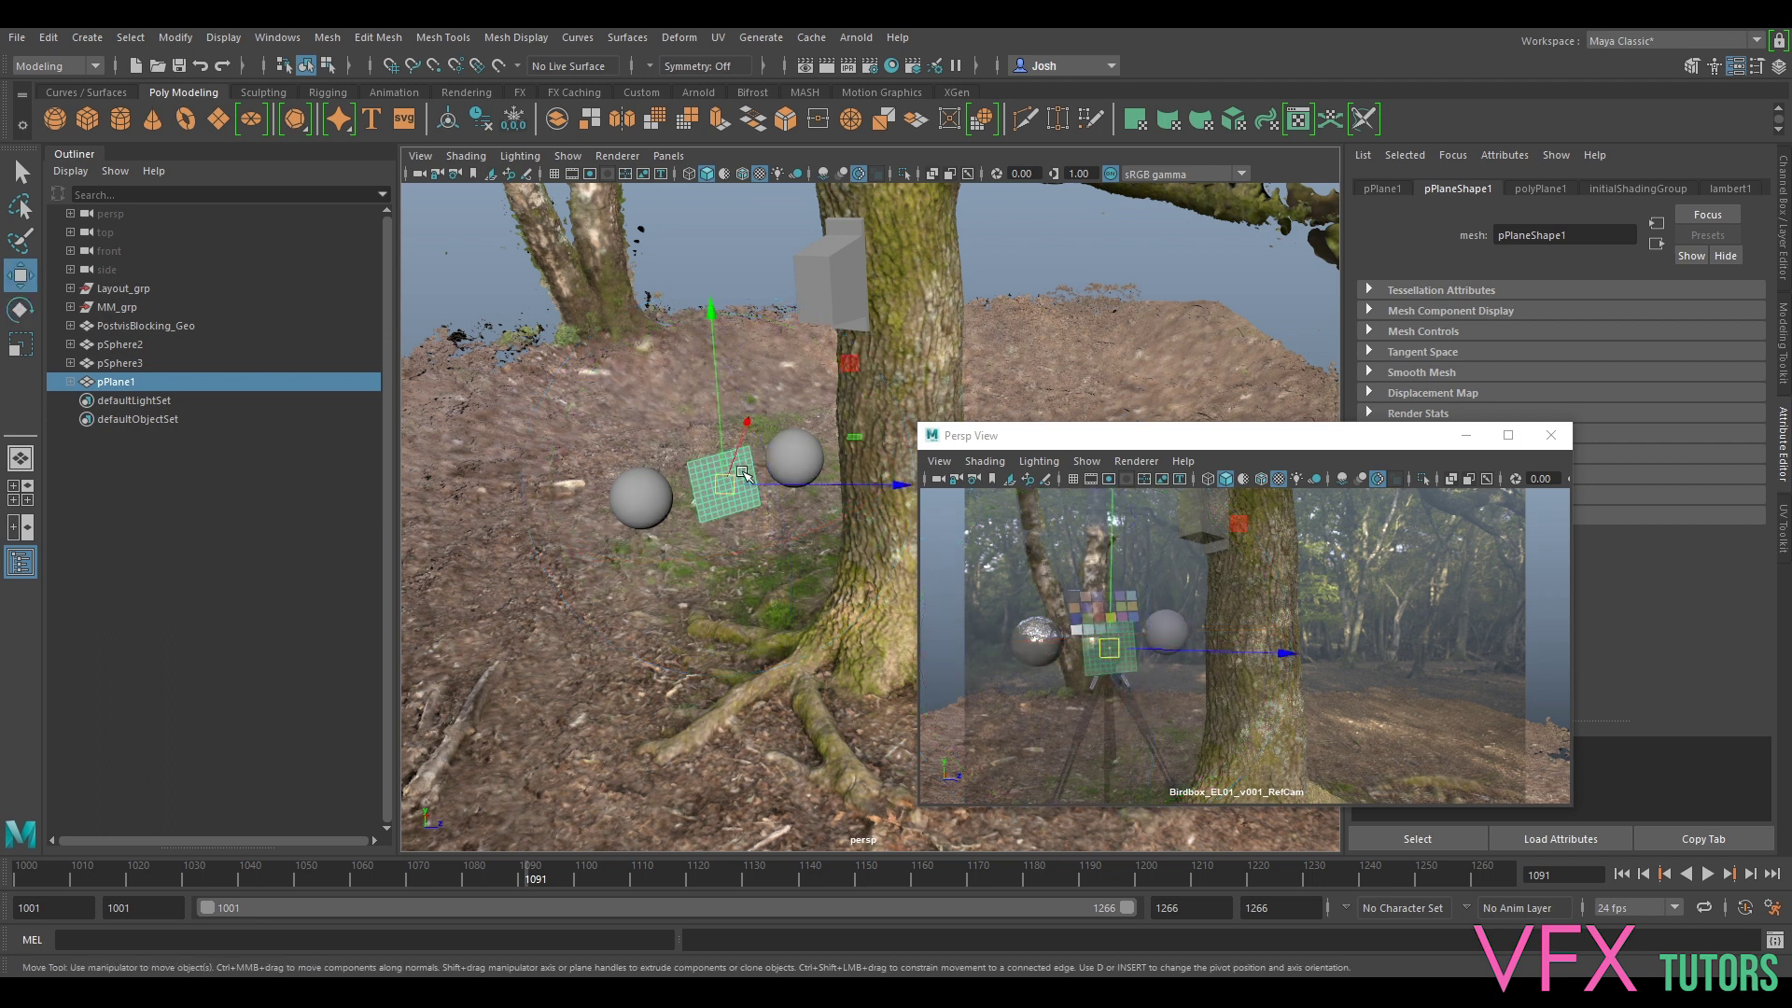
pyautogui.moveTo(1142, 649); pyautogui.dragTo(1106, 597)
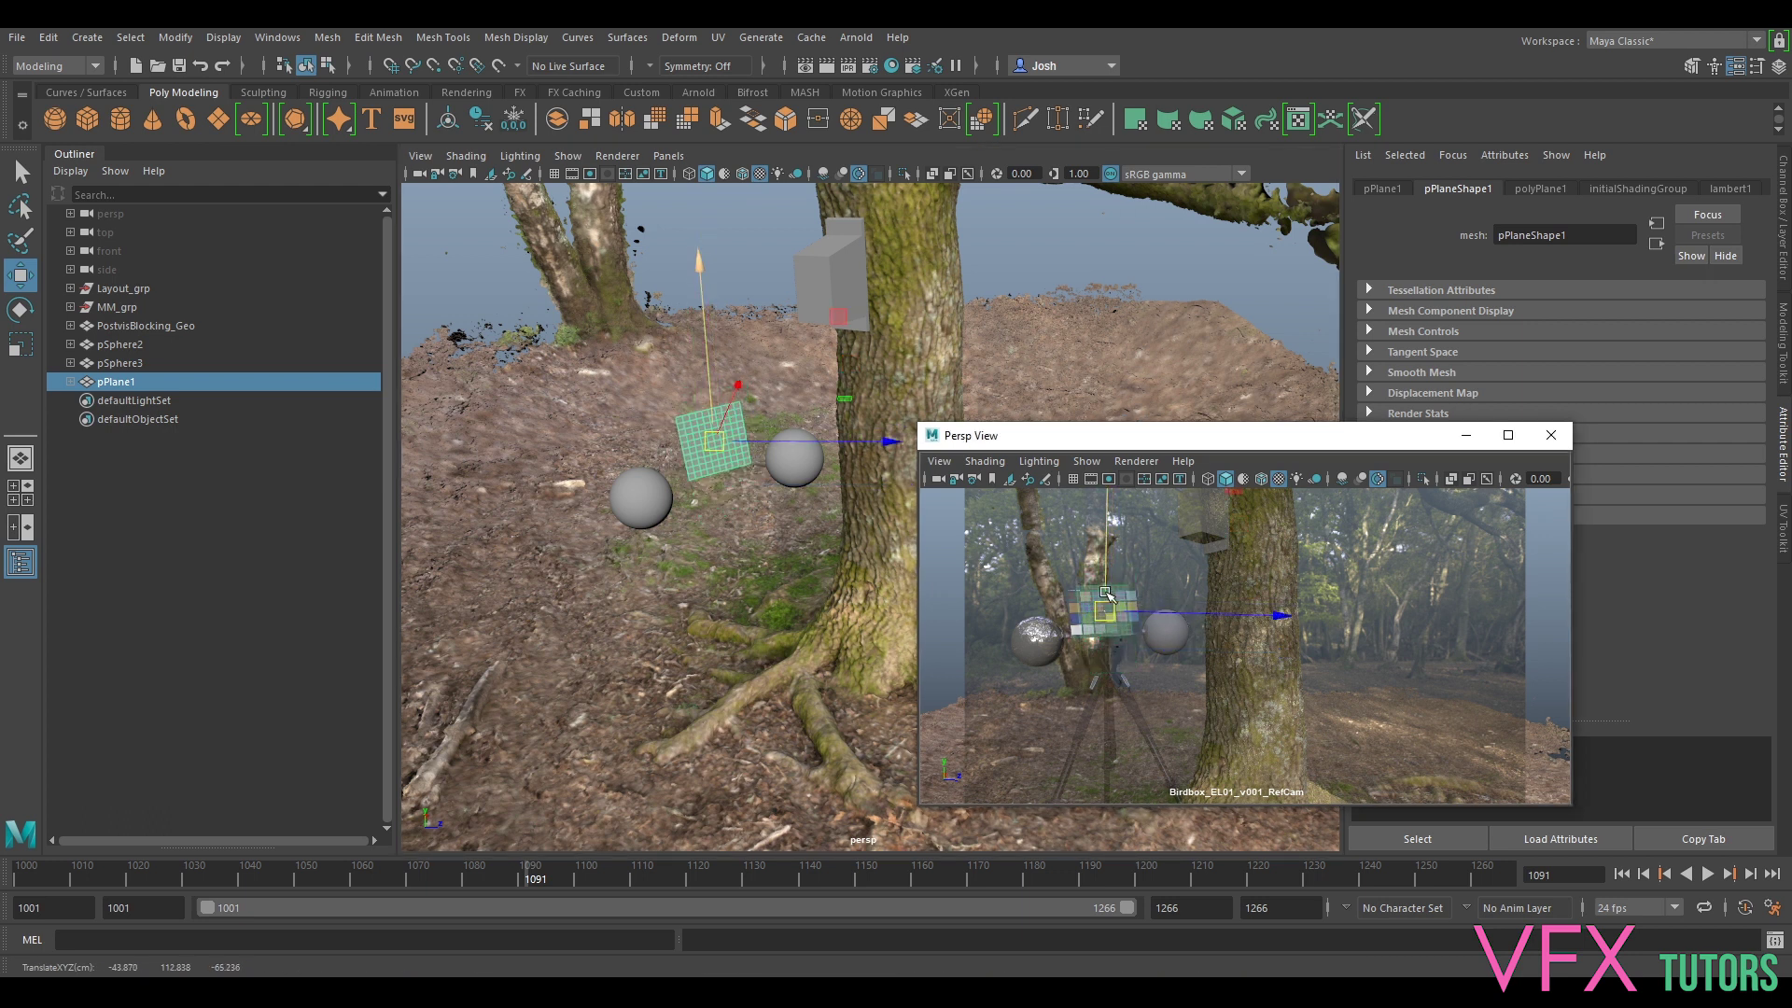
# - In the zoomed RefCam view, widen the plane to the chart's width and lower it slightly
pyautogui.press('\\')
pyautogui.scroll(8, 1107, 597)
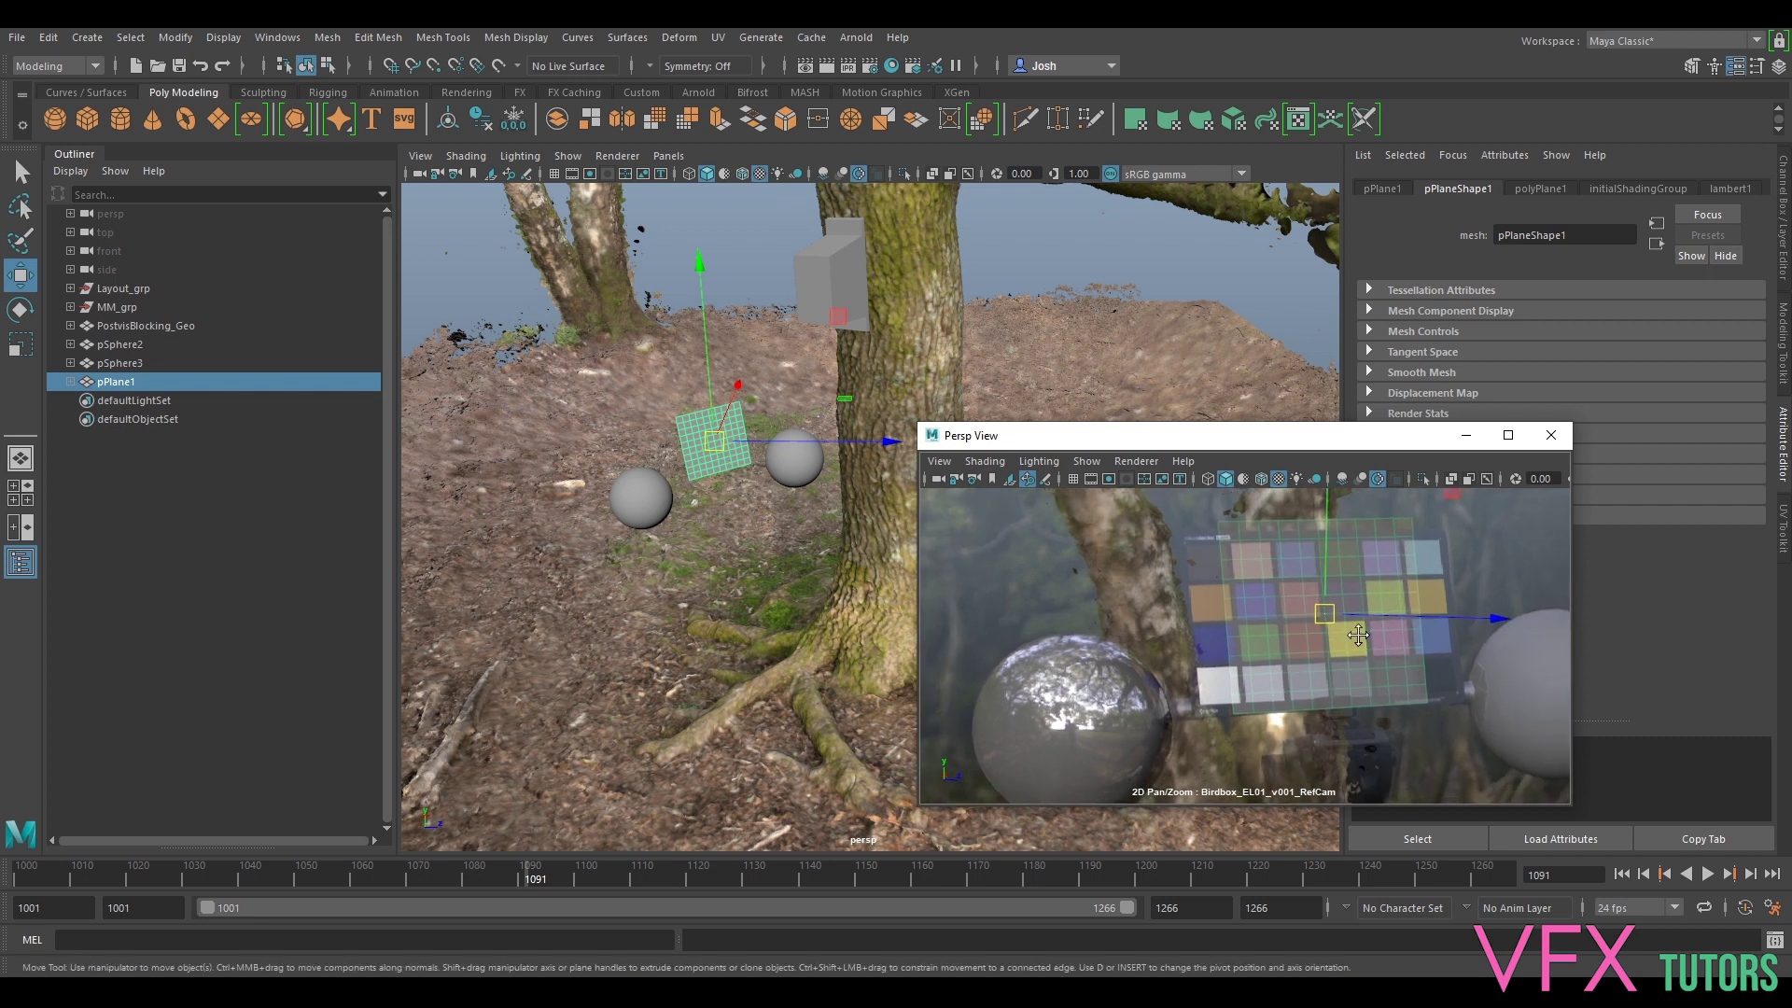
pyautogui.moveTo(1358, 635); pyautogui.dragTo(1317, 643, button='middle')
pyautogui.press('r')
pyautogui.moveTo(1317, 640); pyautogui.dragTo(1369, 638)
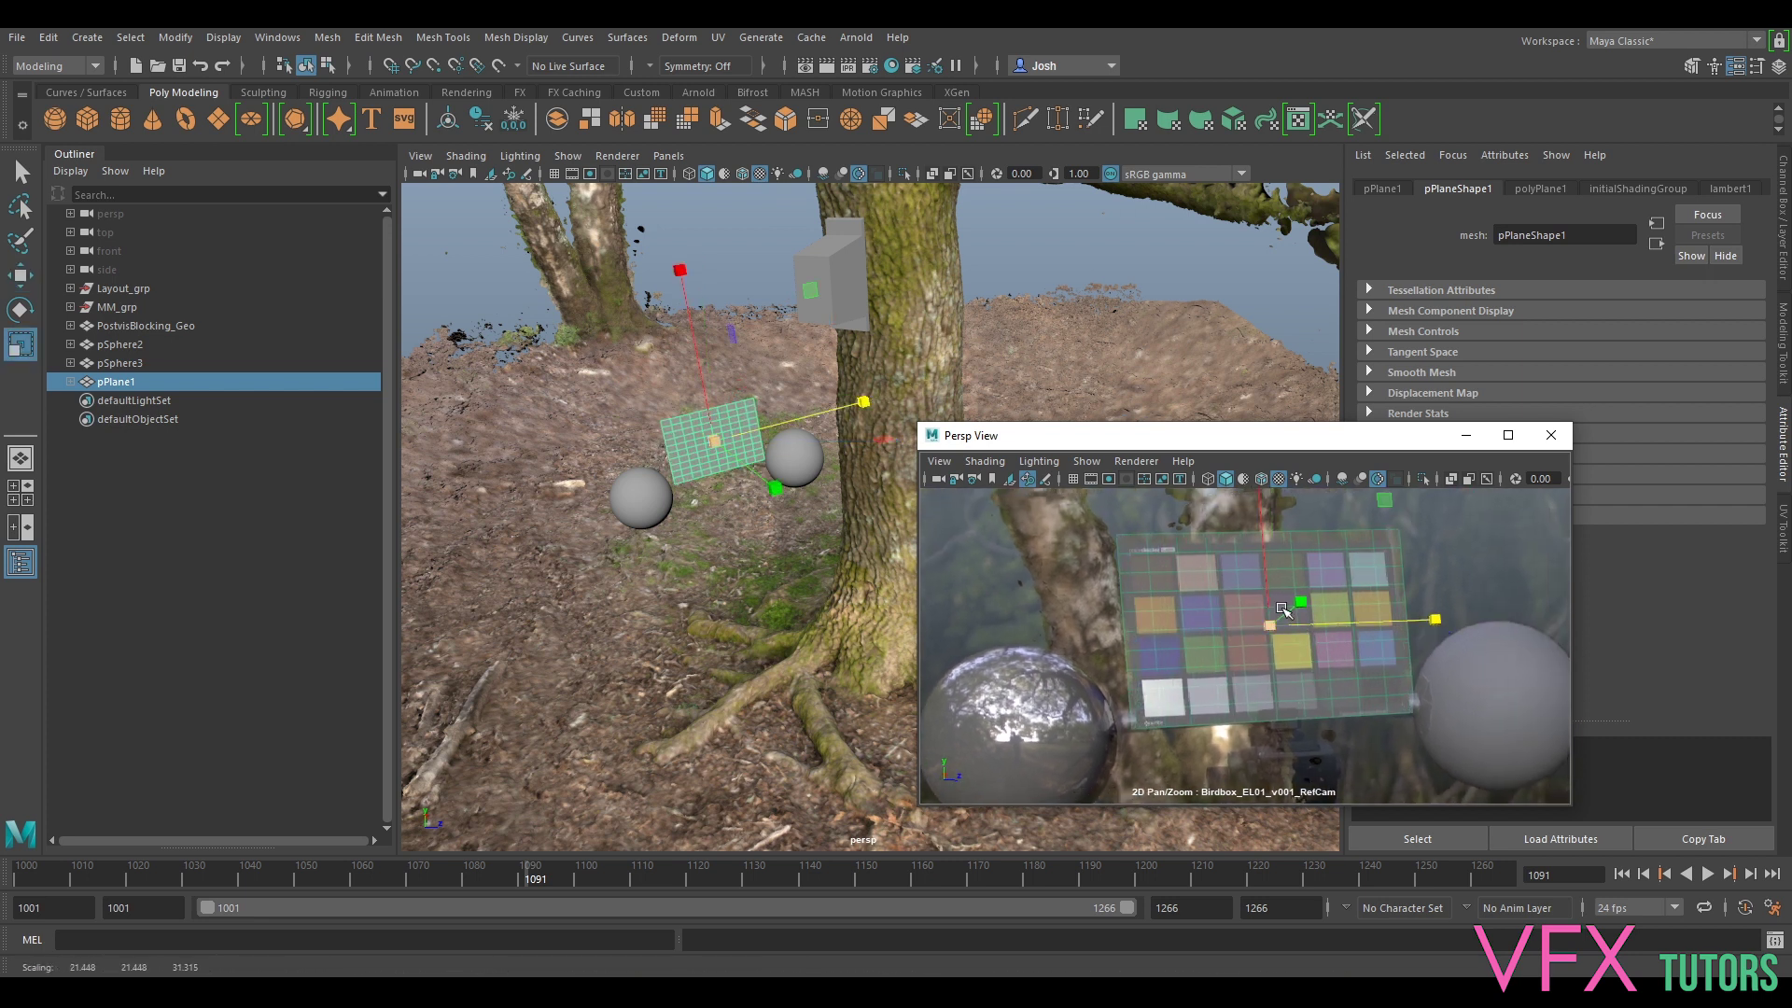
pyautogui.press('e')
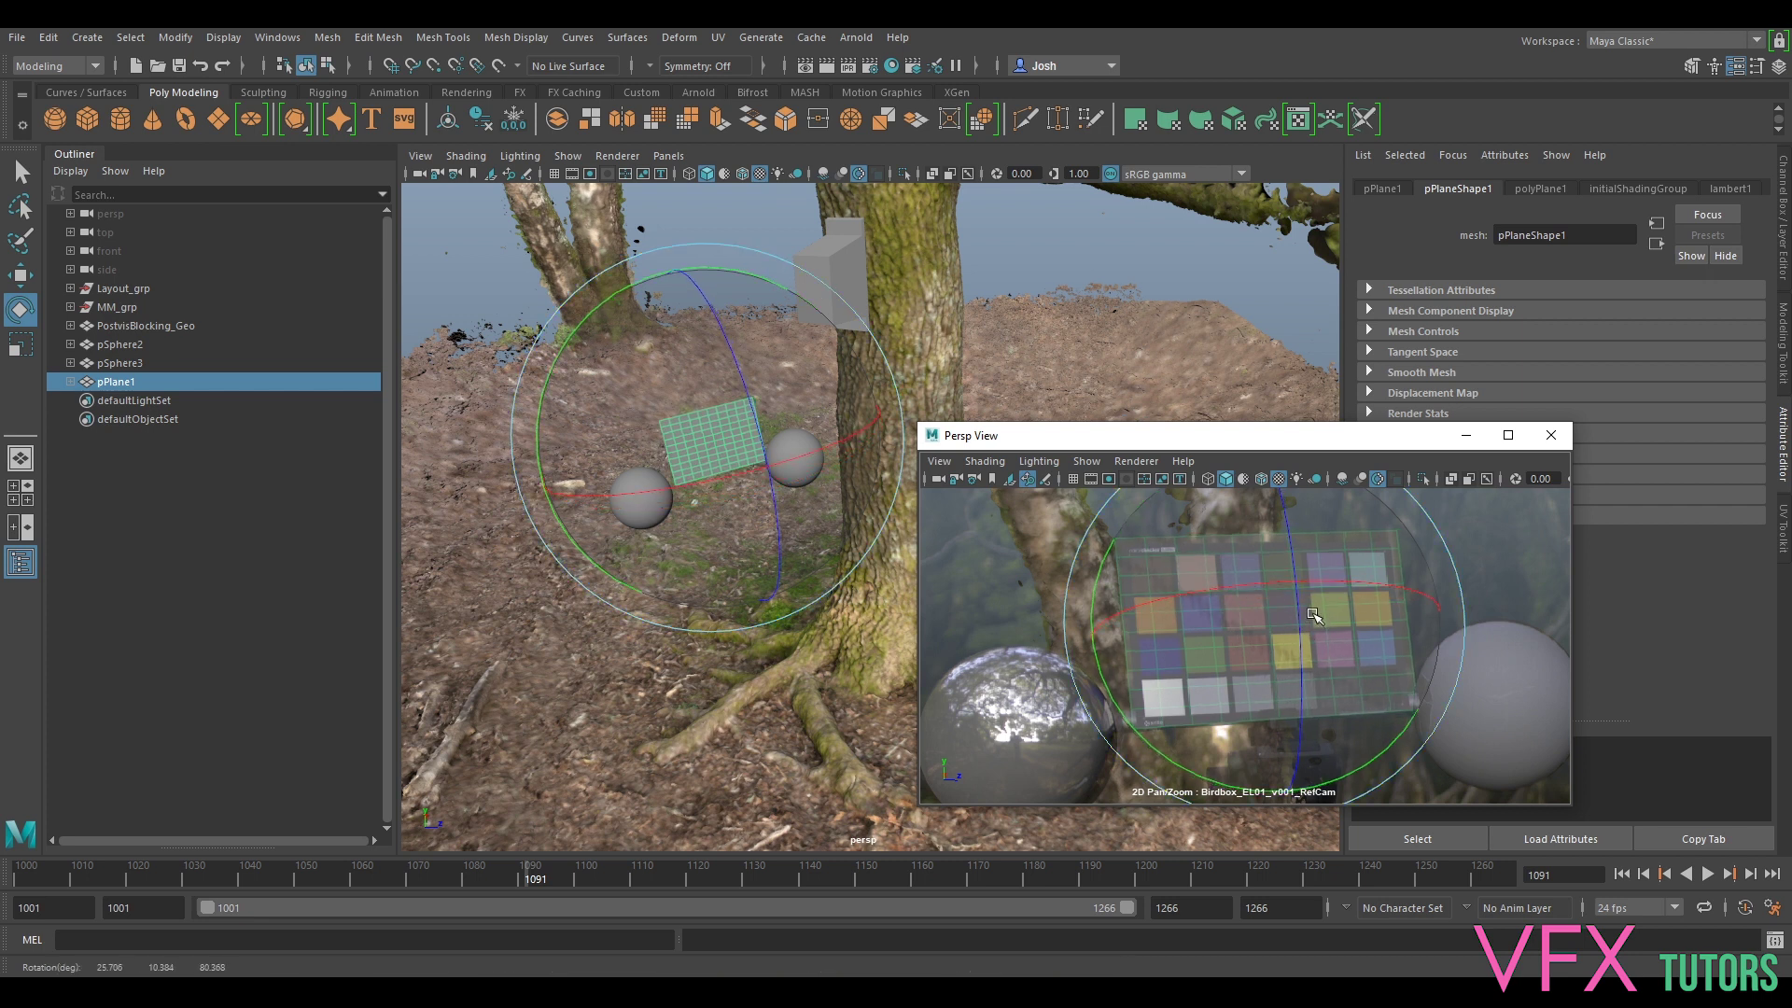
pyautogui.press('w')
pyautogui.moveTo(1270, 630); pyautogui.dragTo(1271, 635)
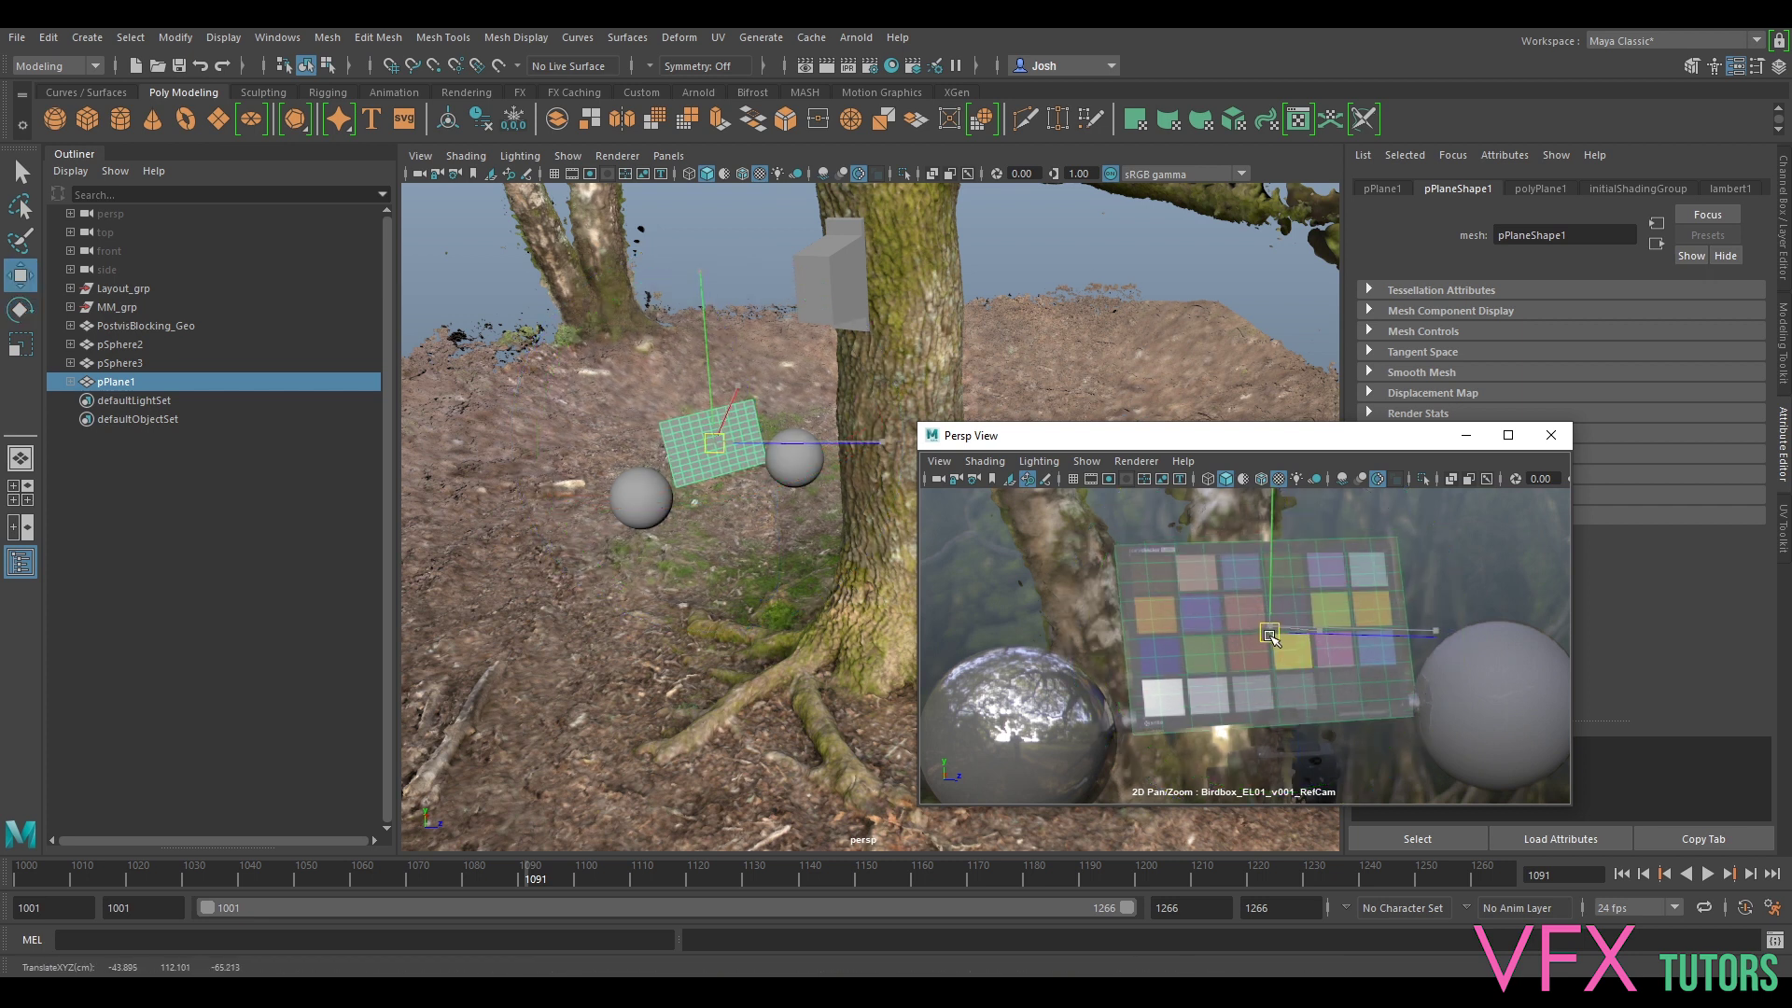
# - Shrink the plane slightly to fit the chart, then orbit up to view the tree trunk
pyautogui.press('e')
pyautogui.press('r')
pyautogui.moveTo(1267, 635); pyautogui.dragTo(1251, 636)
pyautogui.moveTo(720, 527)
pyautogui.keyDown('alt'); pyautogui.mouseDown()
pyautogui.moveTo(456, 449)
pyautogui.moveTo(691, 292)
pyautogui.moveTo(737, 516)
pyautogui.mouseUp(); pyautogui.keyUp('alt')
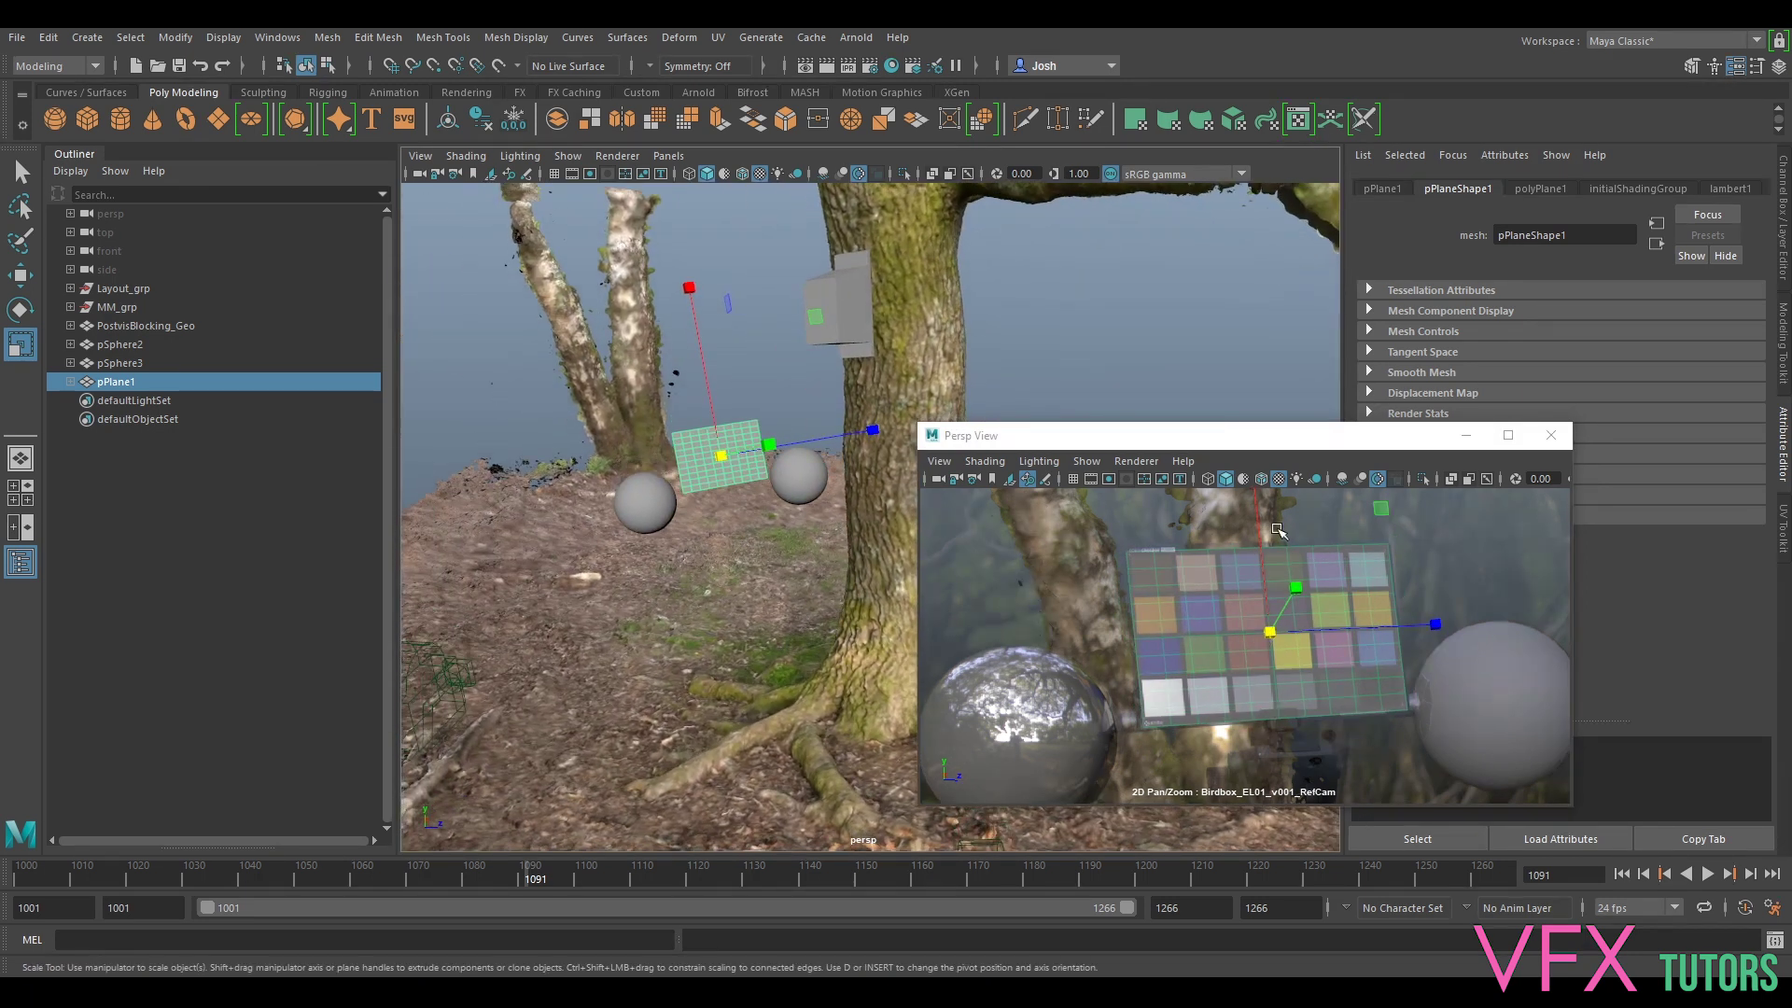
pyautogui.press('e')
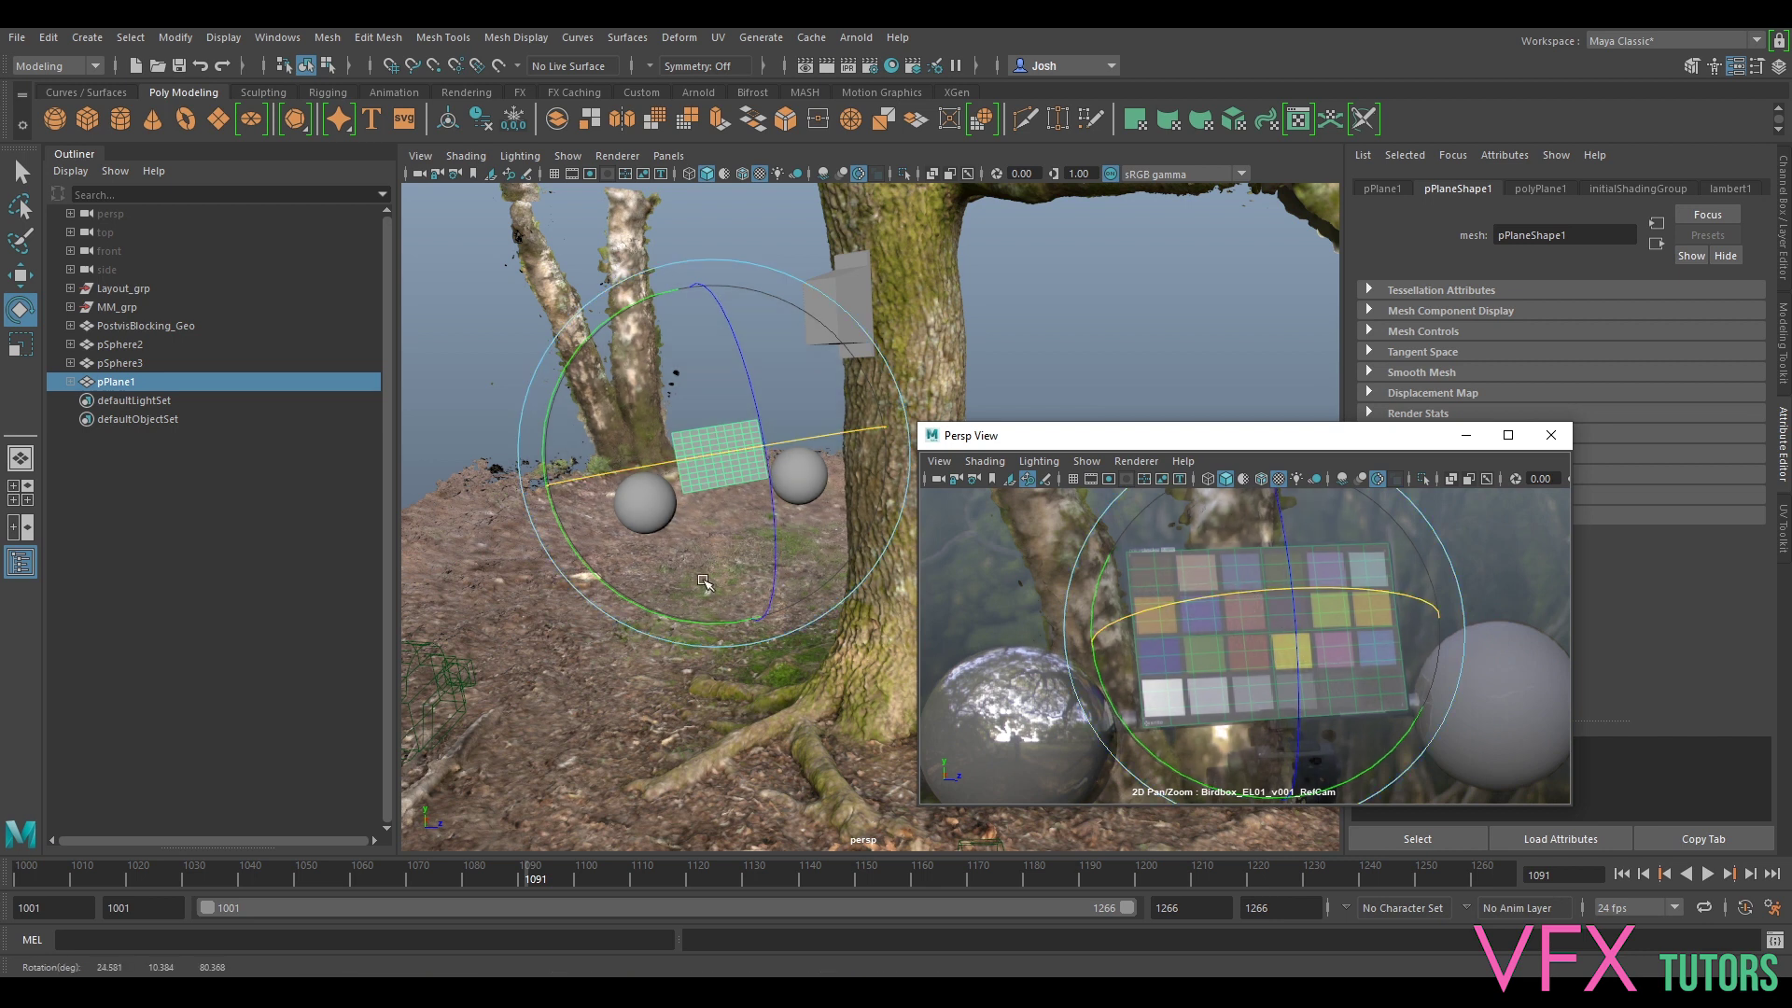
pyautogui.keyDown('alt'); pyautogui.moveTo(520, 723); pyautogui.dragTo(602, 262); pyautogui.keyUp('alt')
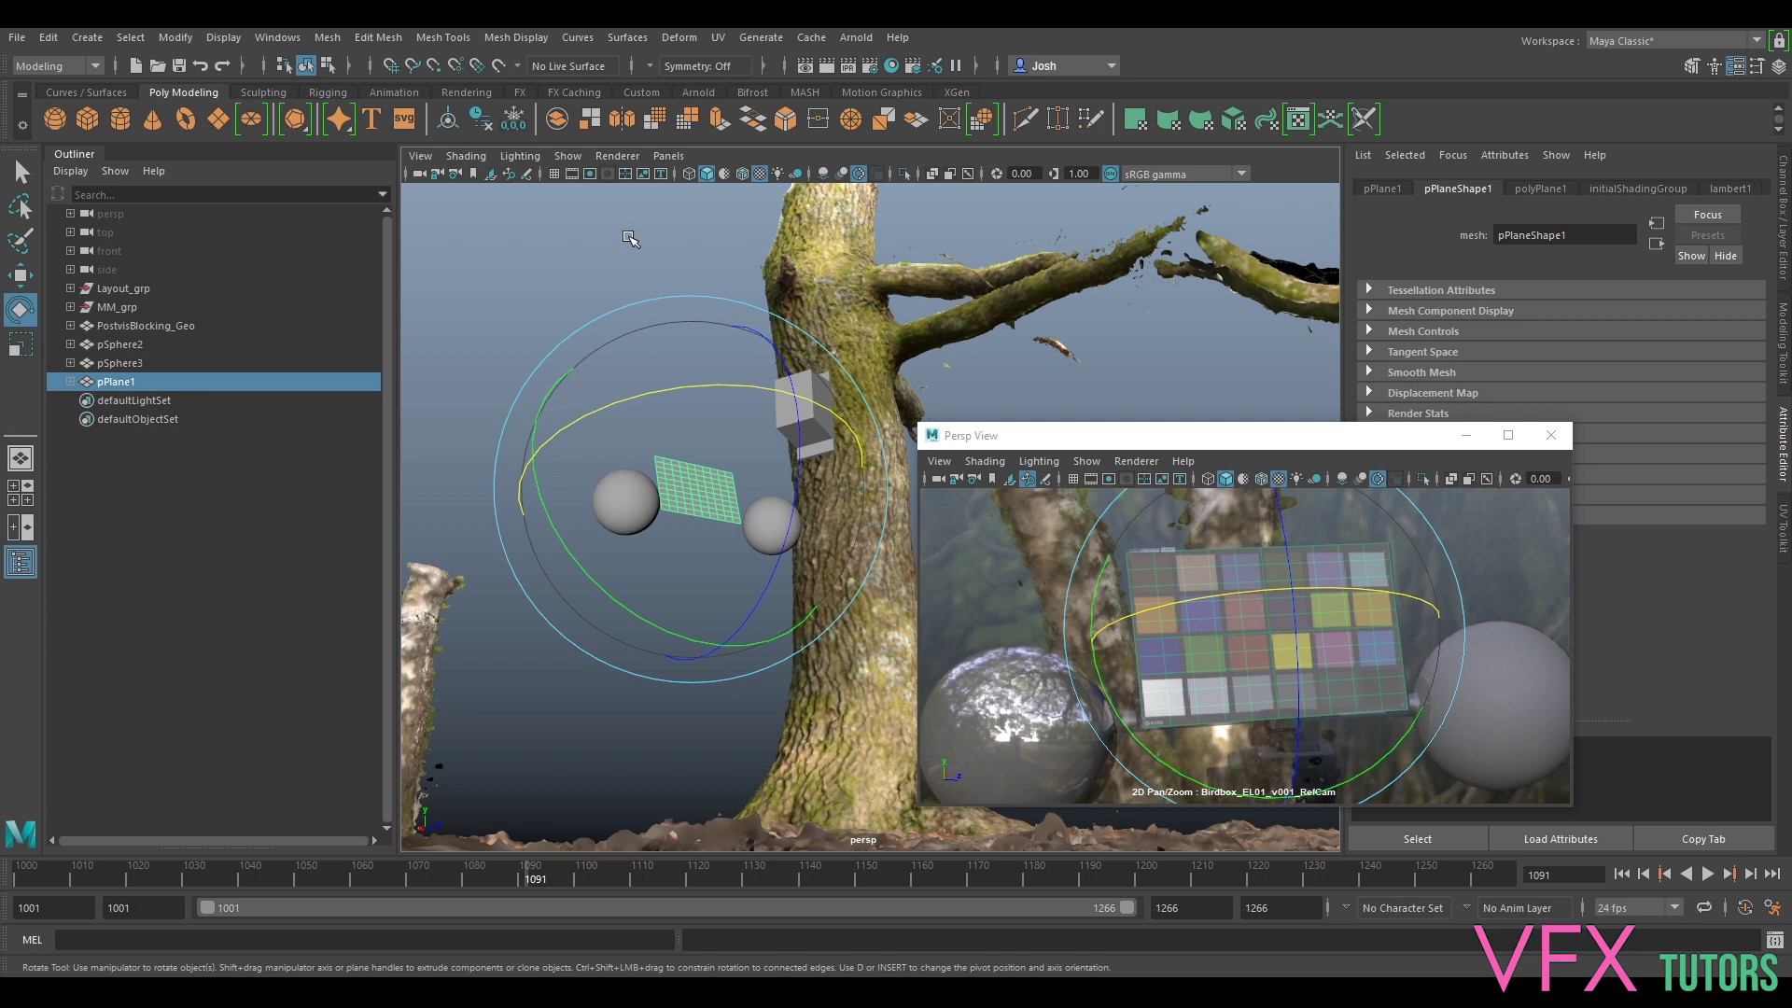
# - Rename pSphere3, the left probe sphere, to ChromeLightProbe
pyautogui.click(910, 467)
pyautogui.moveTo(1355, 448); pyautogui.dragTo(1416, 367)
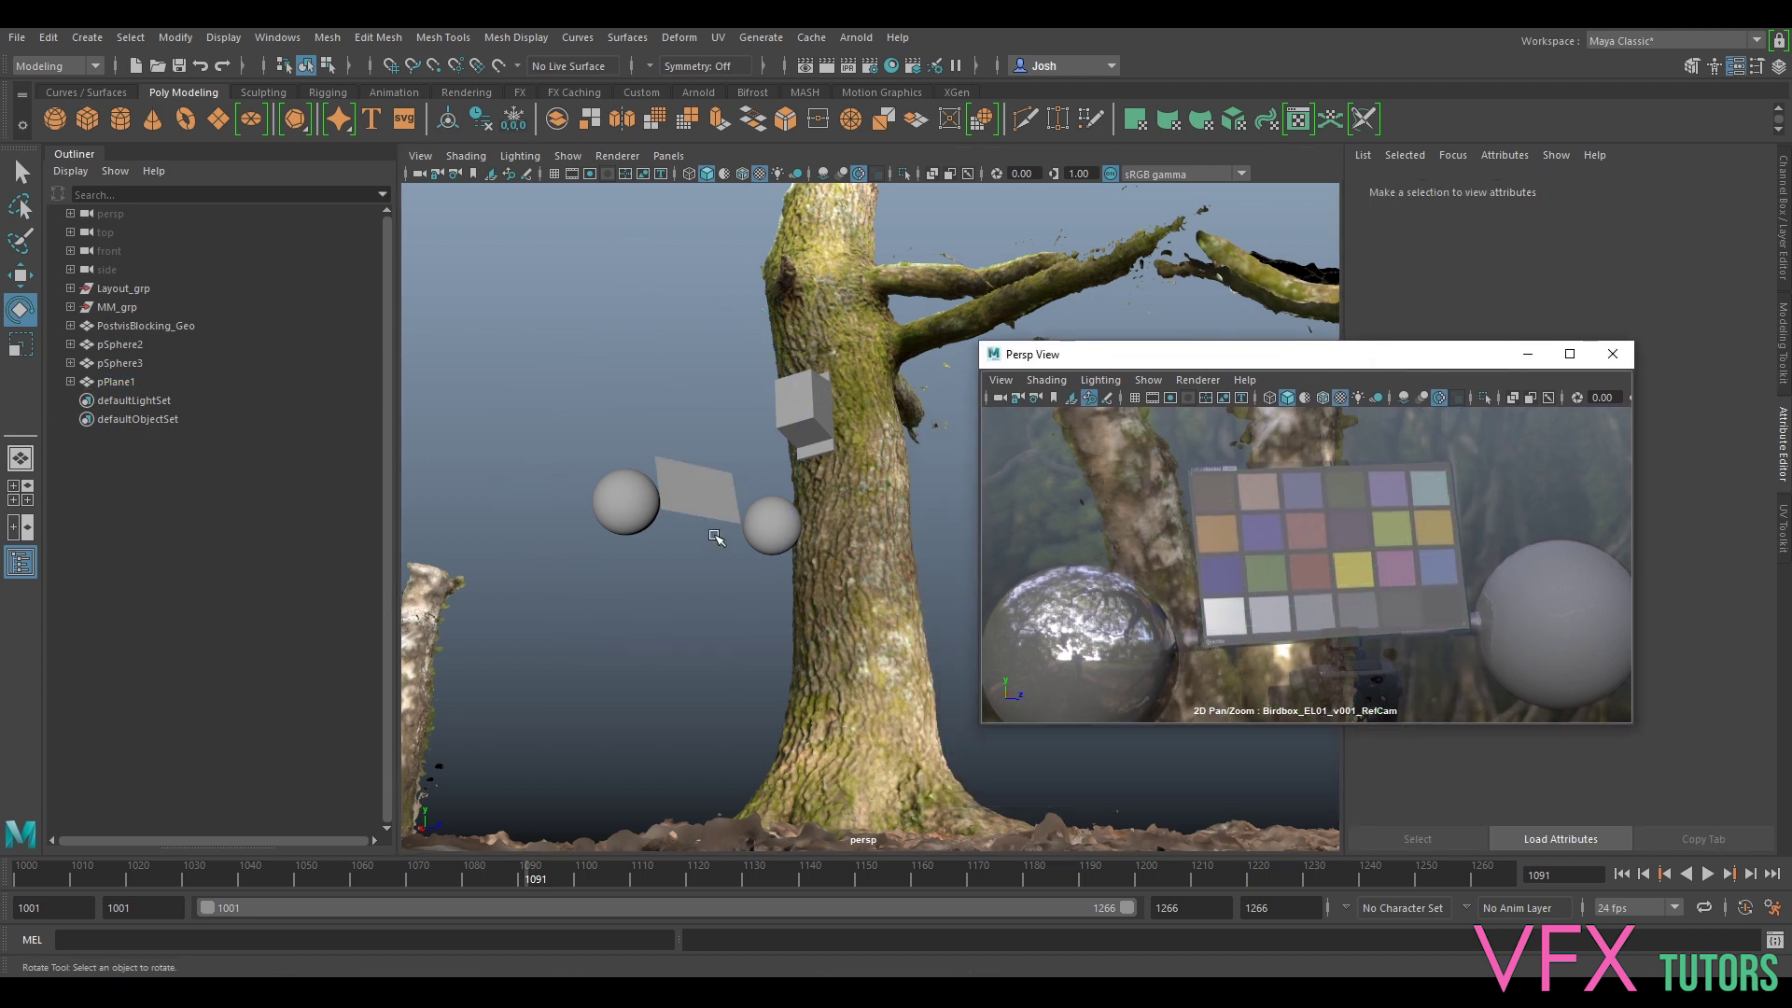
pyautogui.click(628, 494)
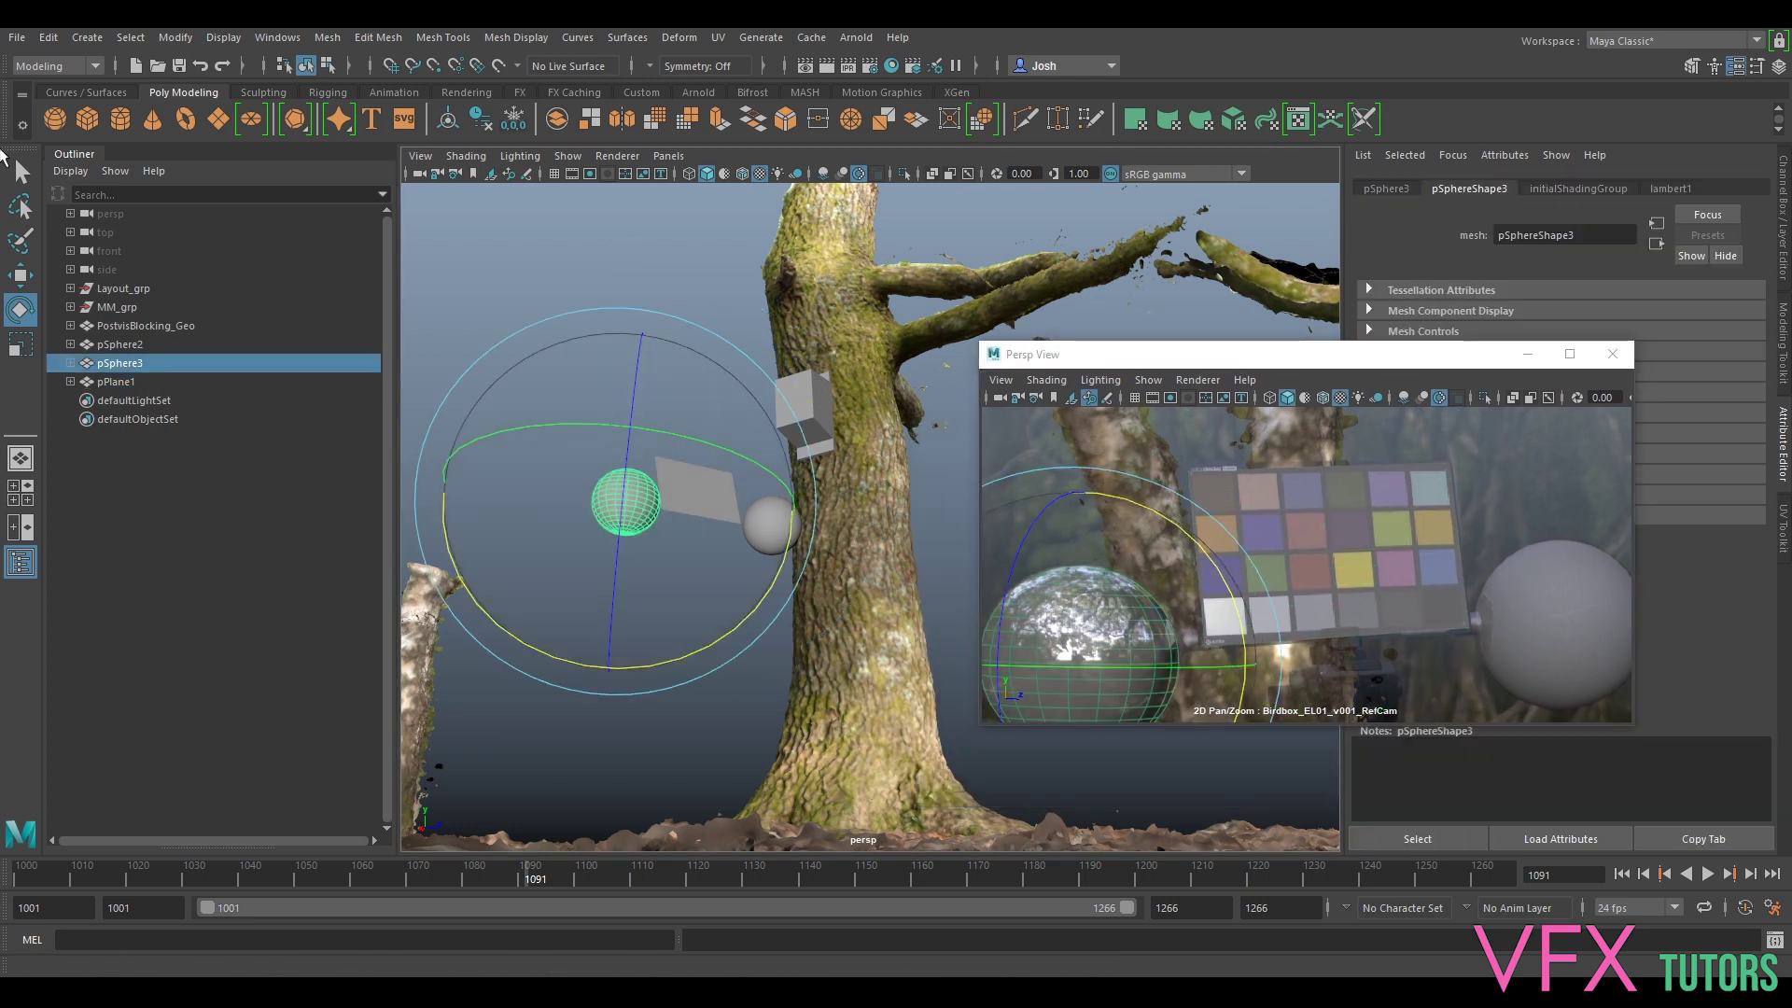
pyautogui.doubleClick(137, 363)
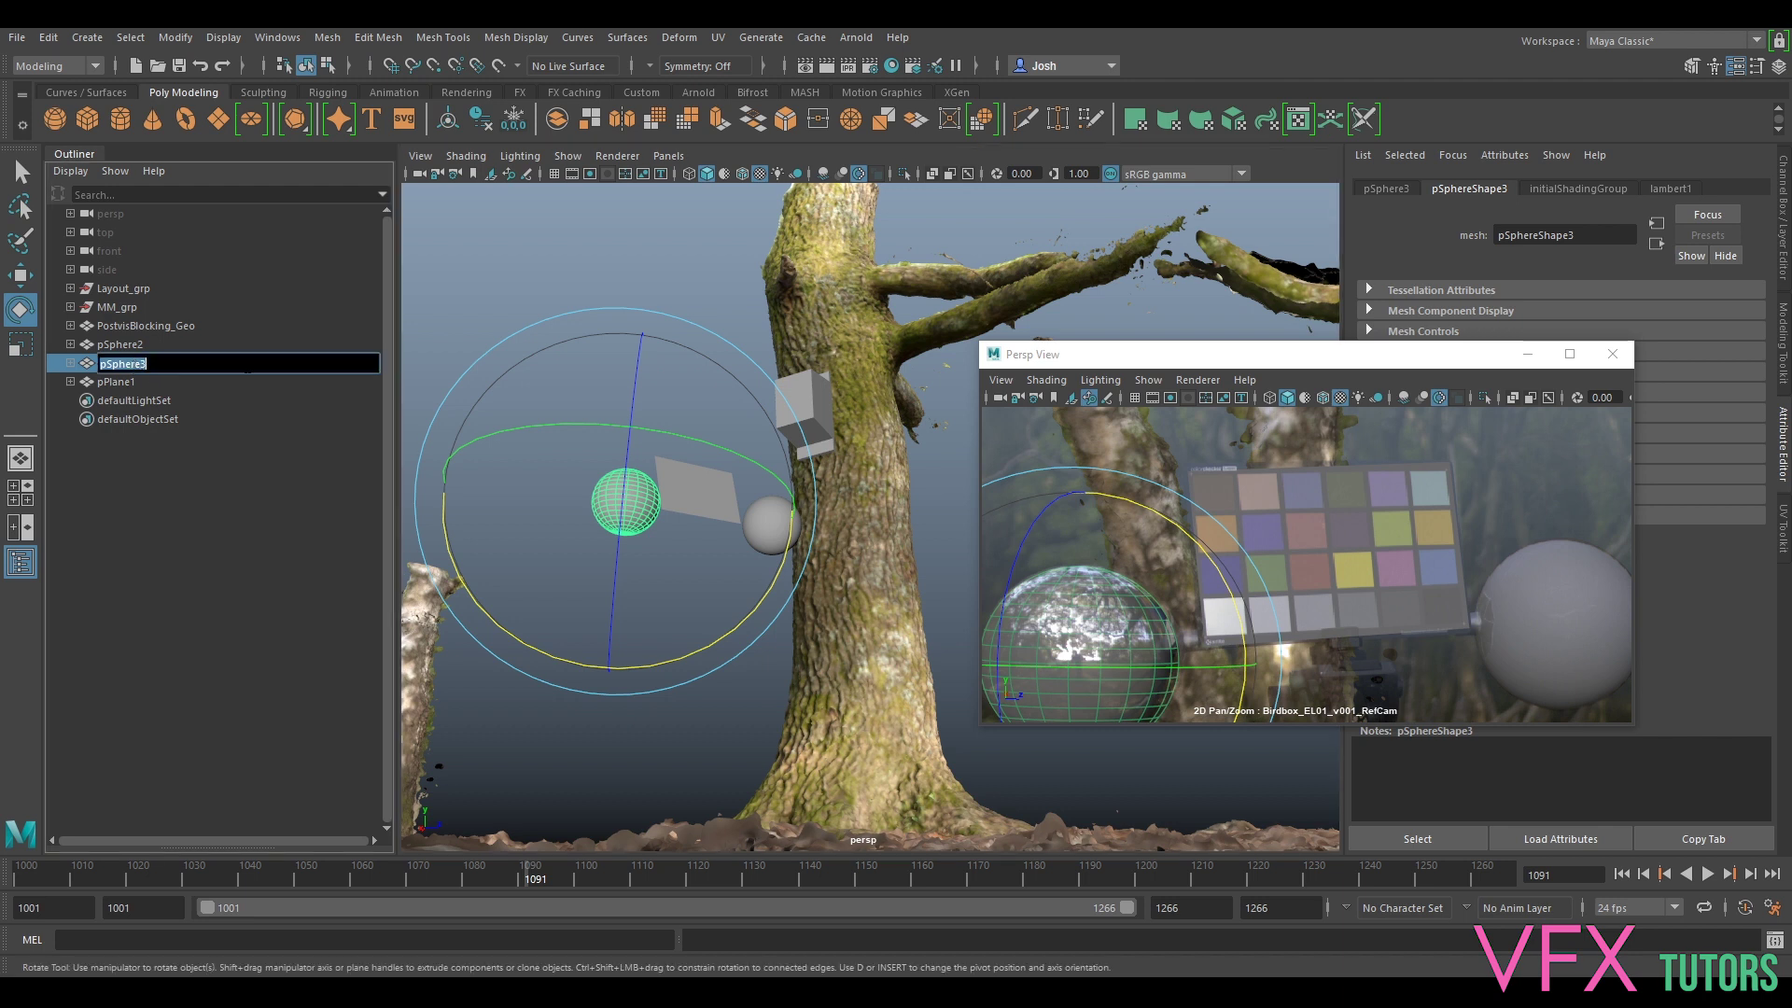
pyautogui.write('c')
pyautogui.press('Return')
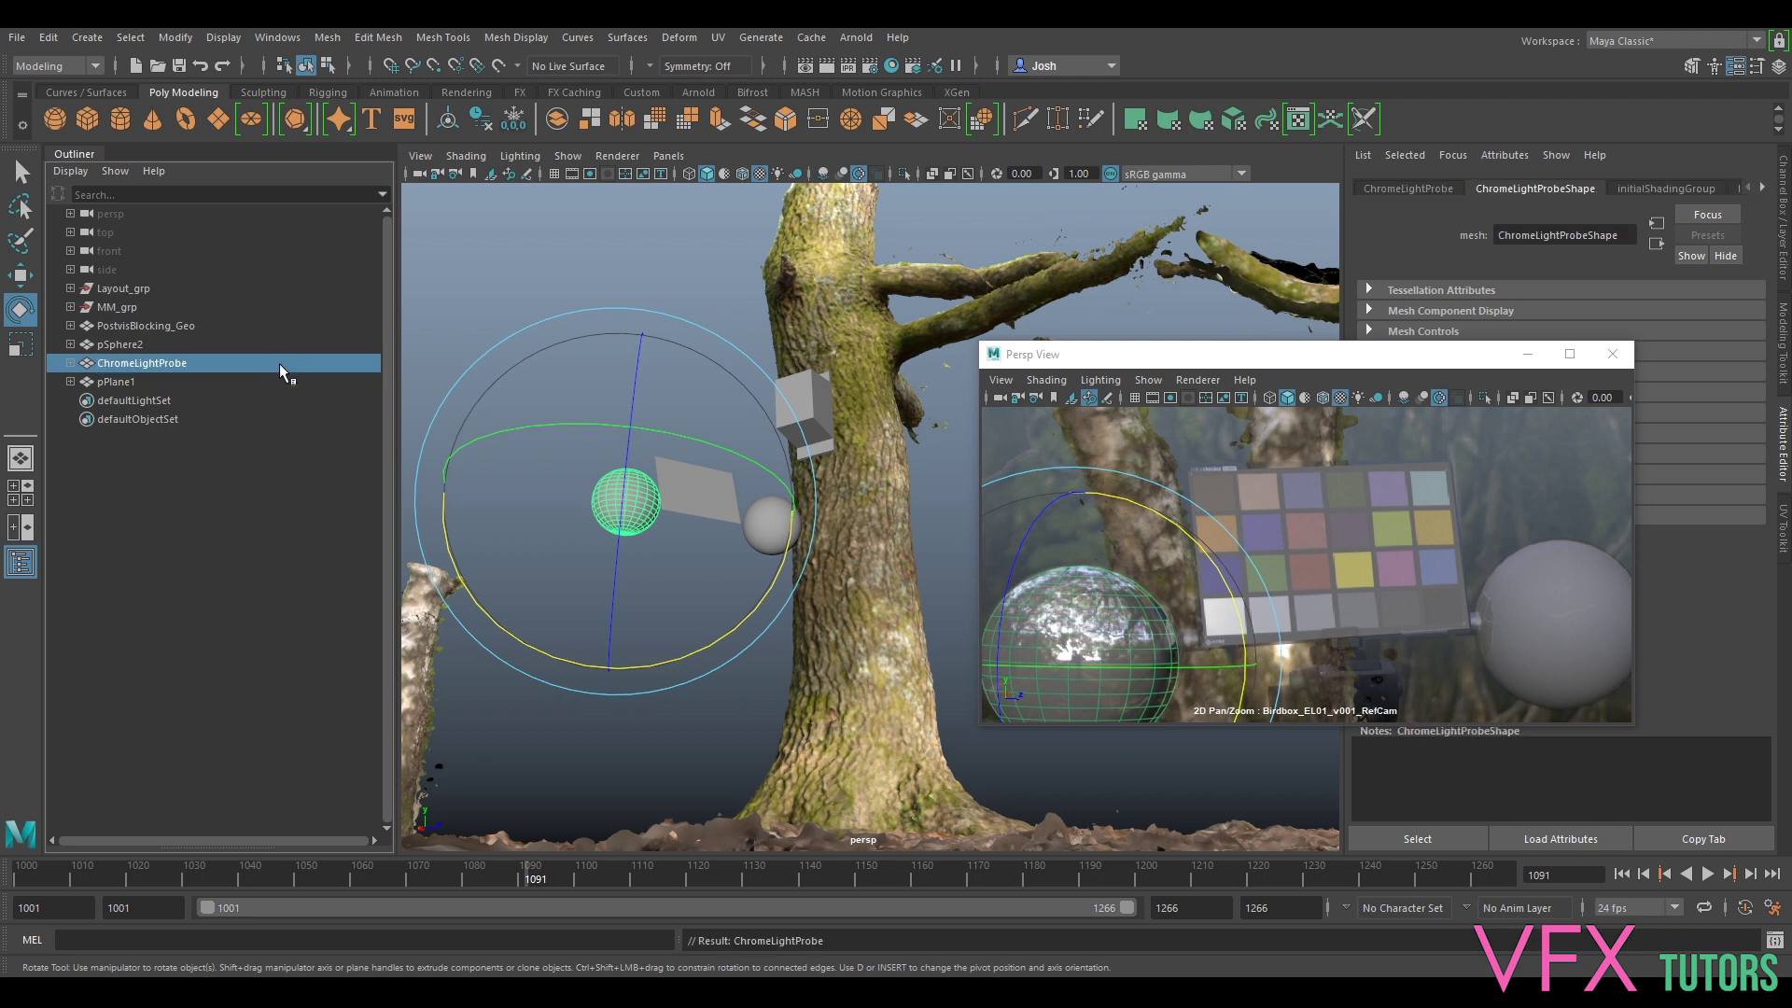
# - Rename pSphere2 to GreyLightProbe and check both renamed spheres
pyautogui.doubleClick(170, 344)
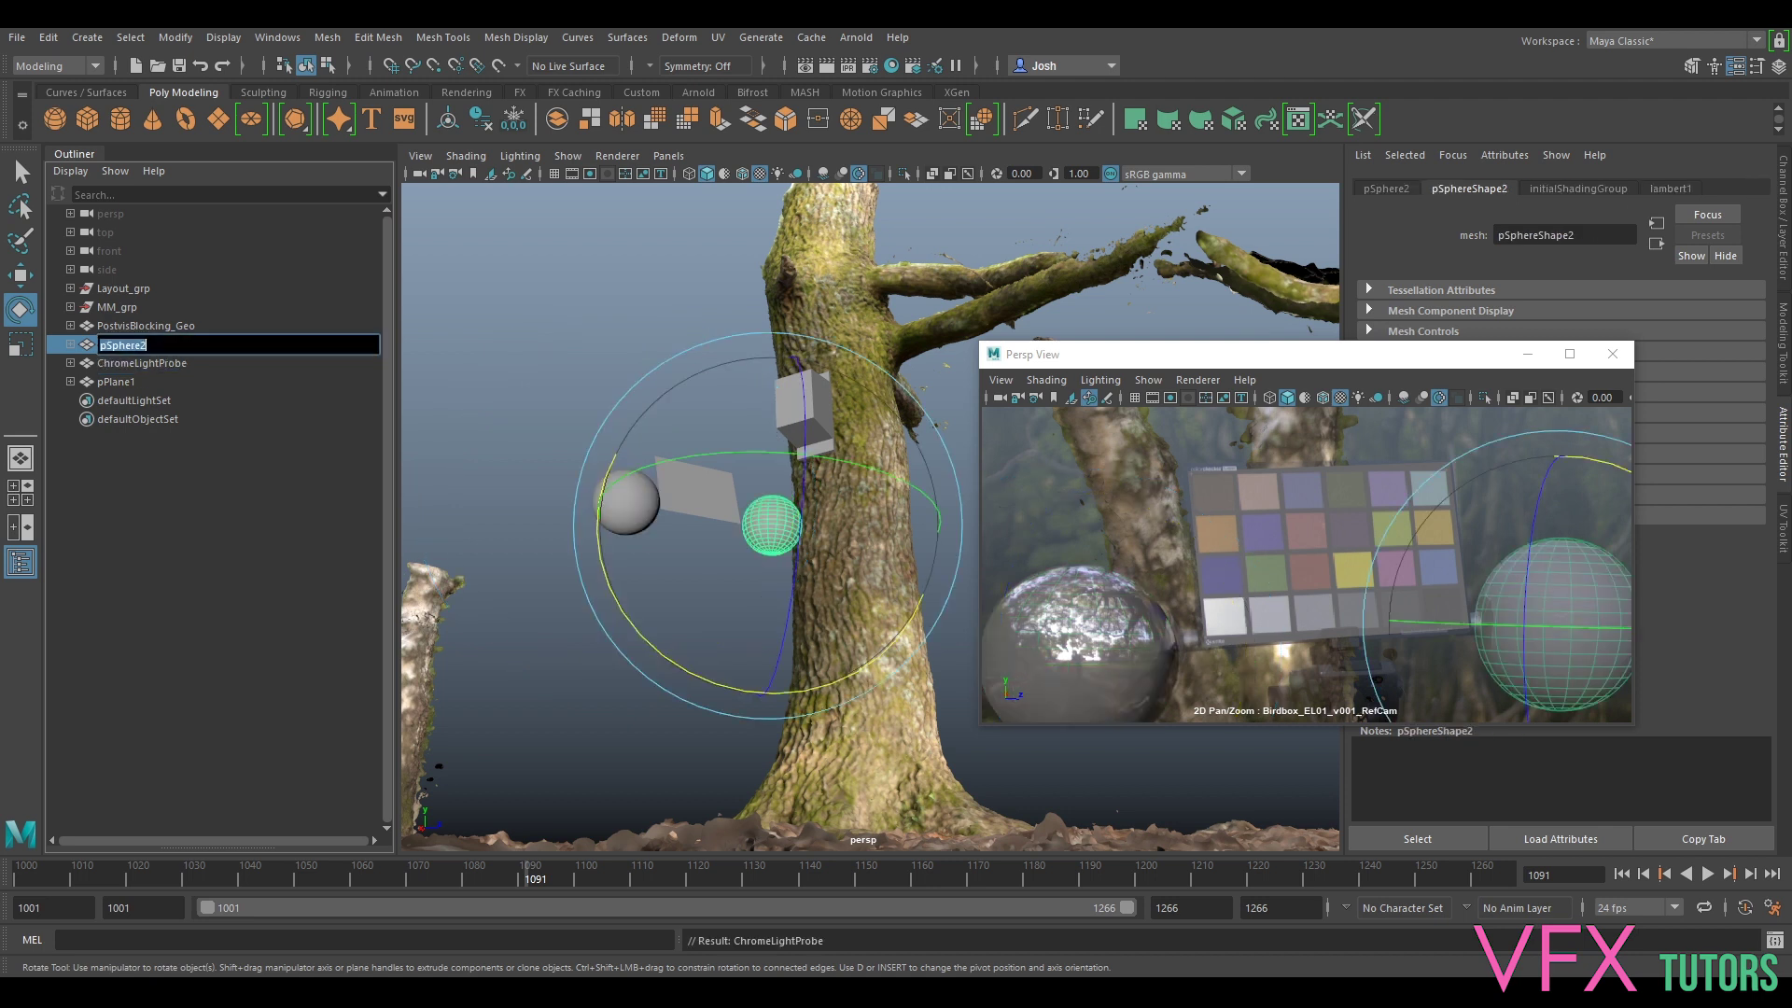
pyautogui.write('GreyLightProbe')
pyautogui.press('Return')
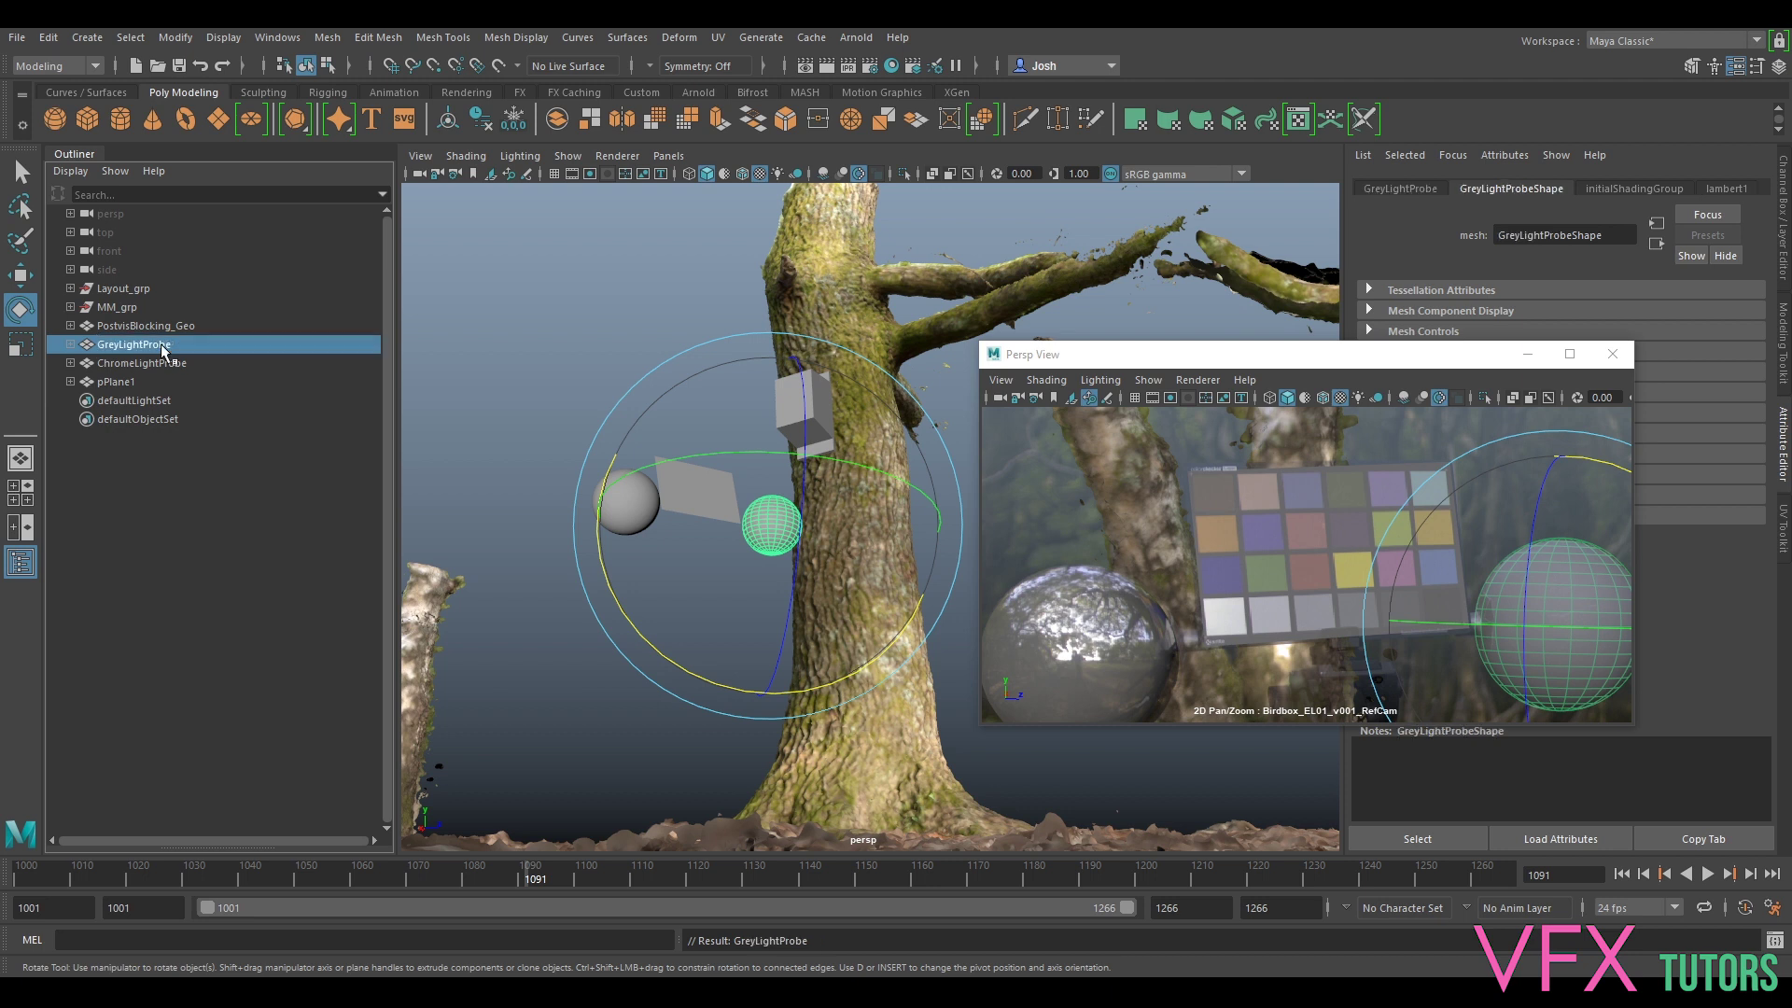
pyautogui.click(165, 363)
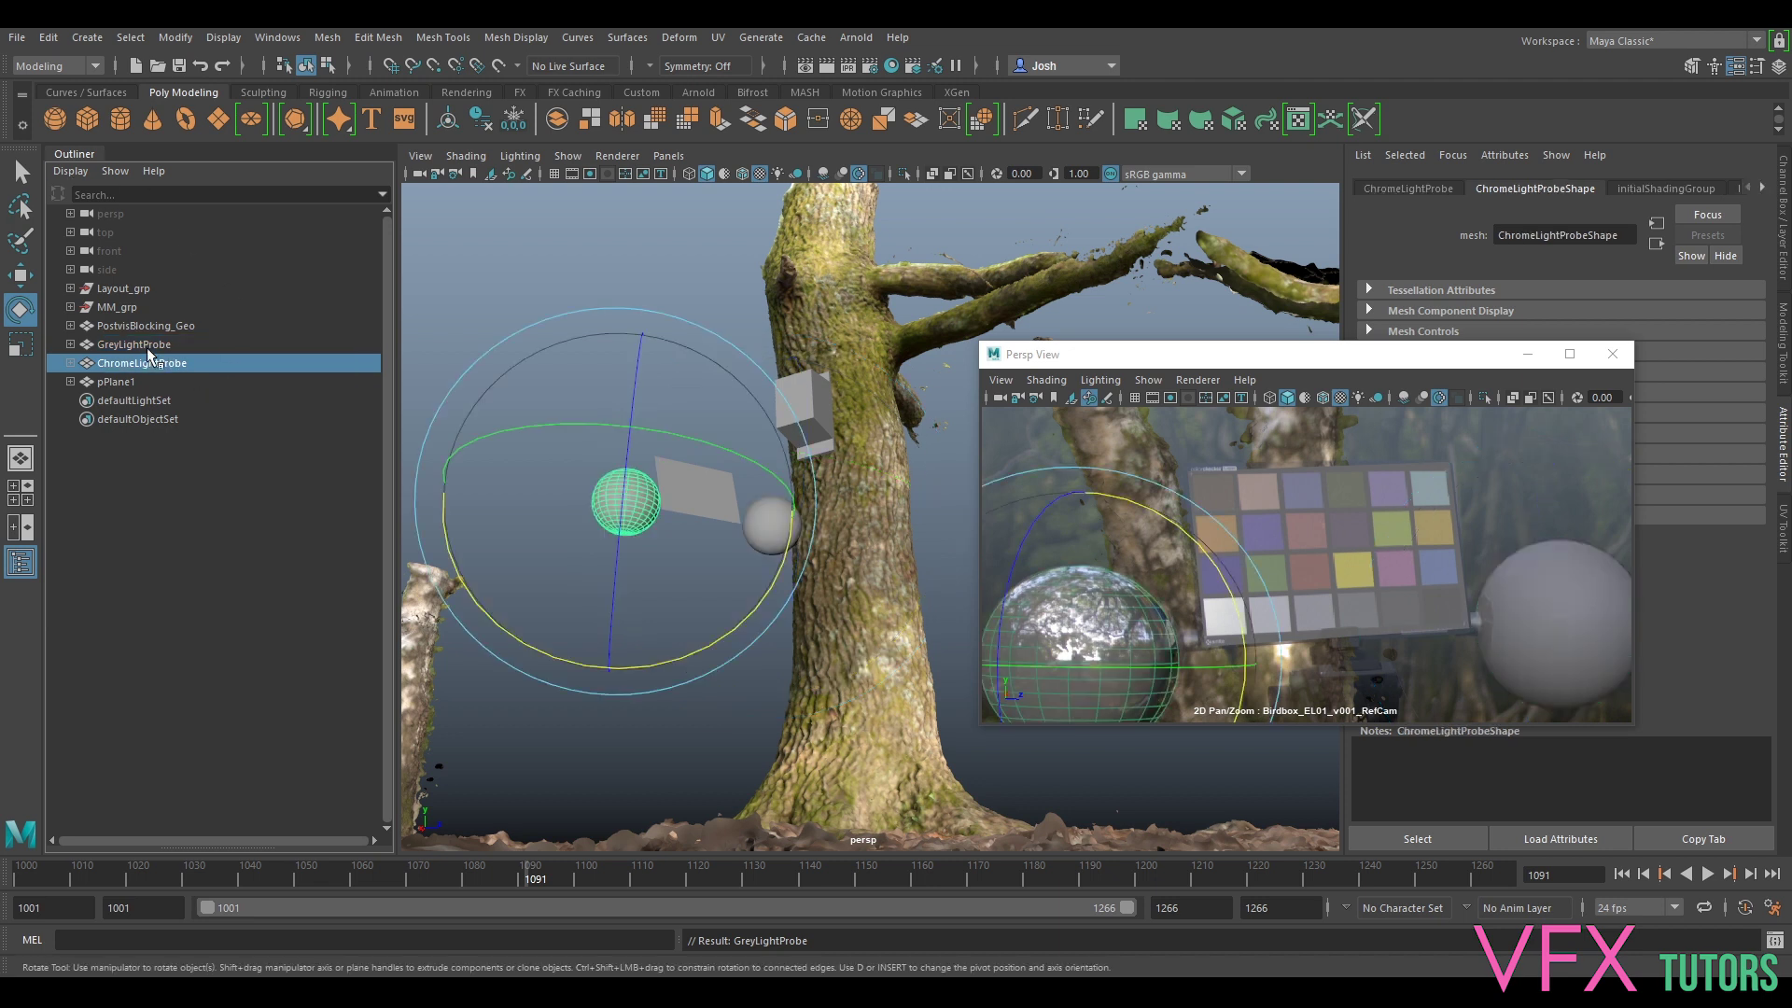
pyautogui.click(161, 346)
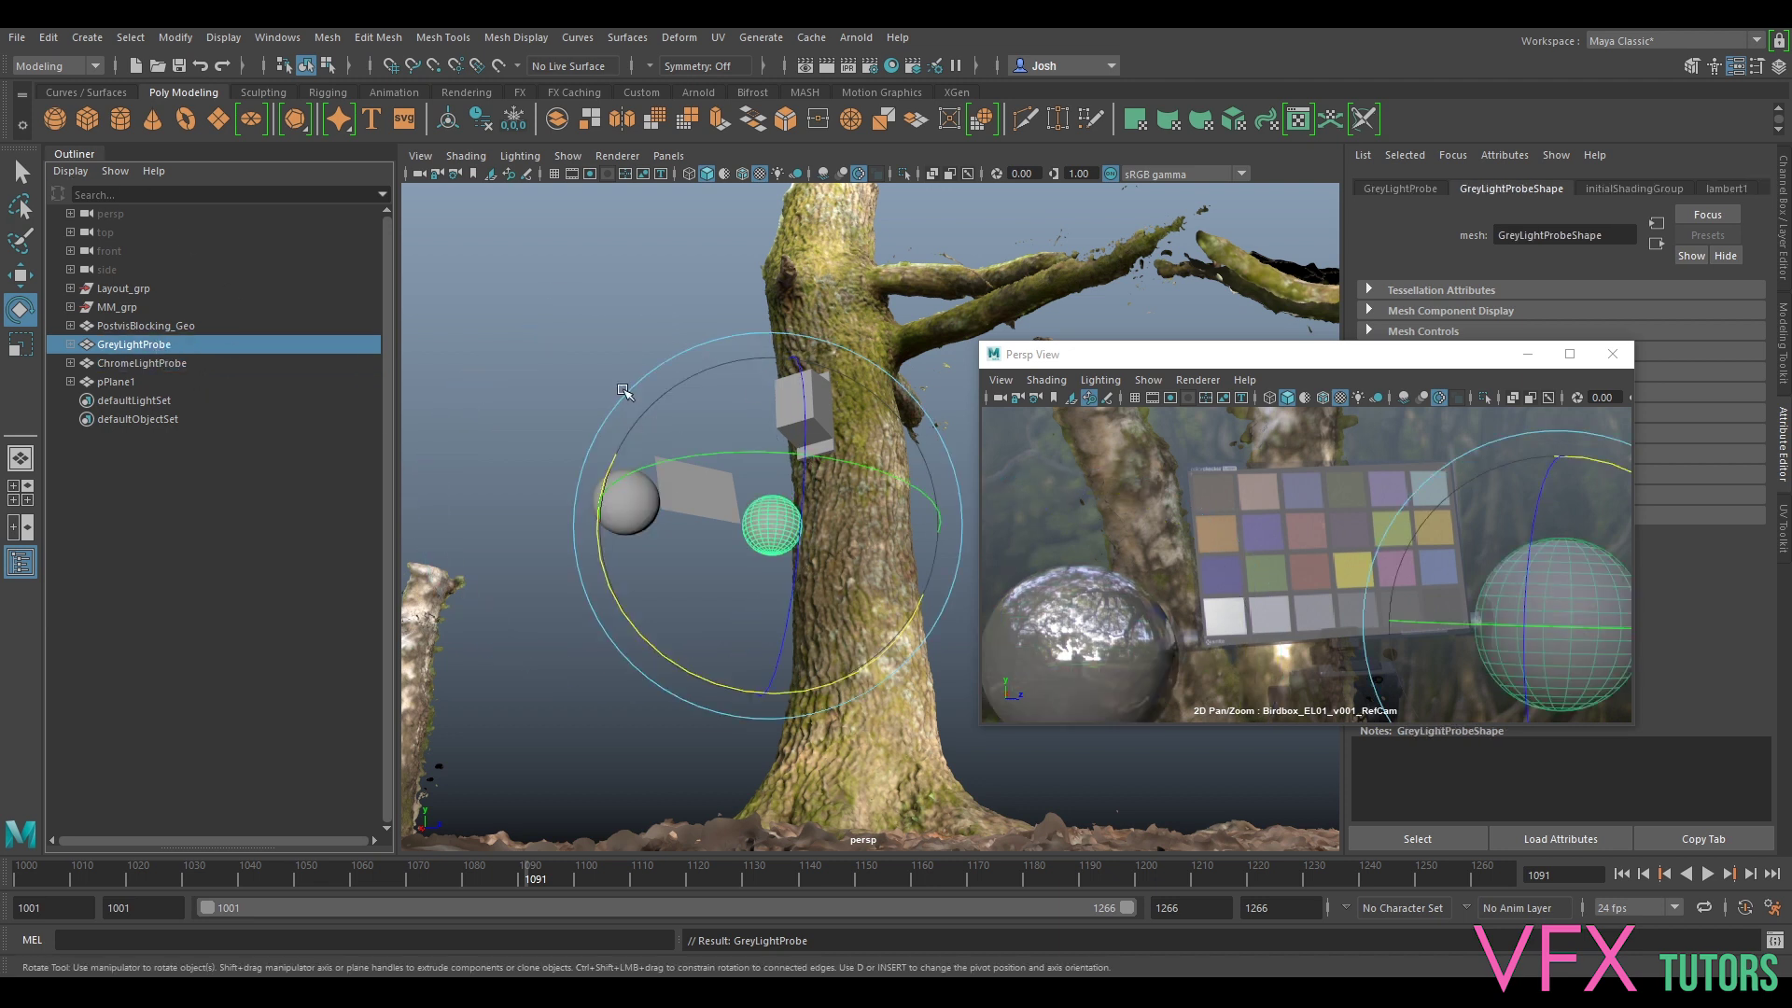
pyautogui.click(583, 491)
pyautogui.click(625, 502)
pyautogui.click(771, 523)
pyautogui.keyDown('alt'); pyautogui.moveTo(765, 322); pyautogui.dragTo(720, 331); pyautogui.keyUp('alt')
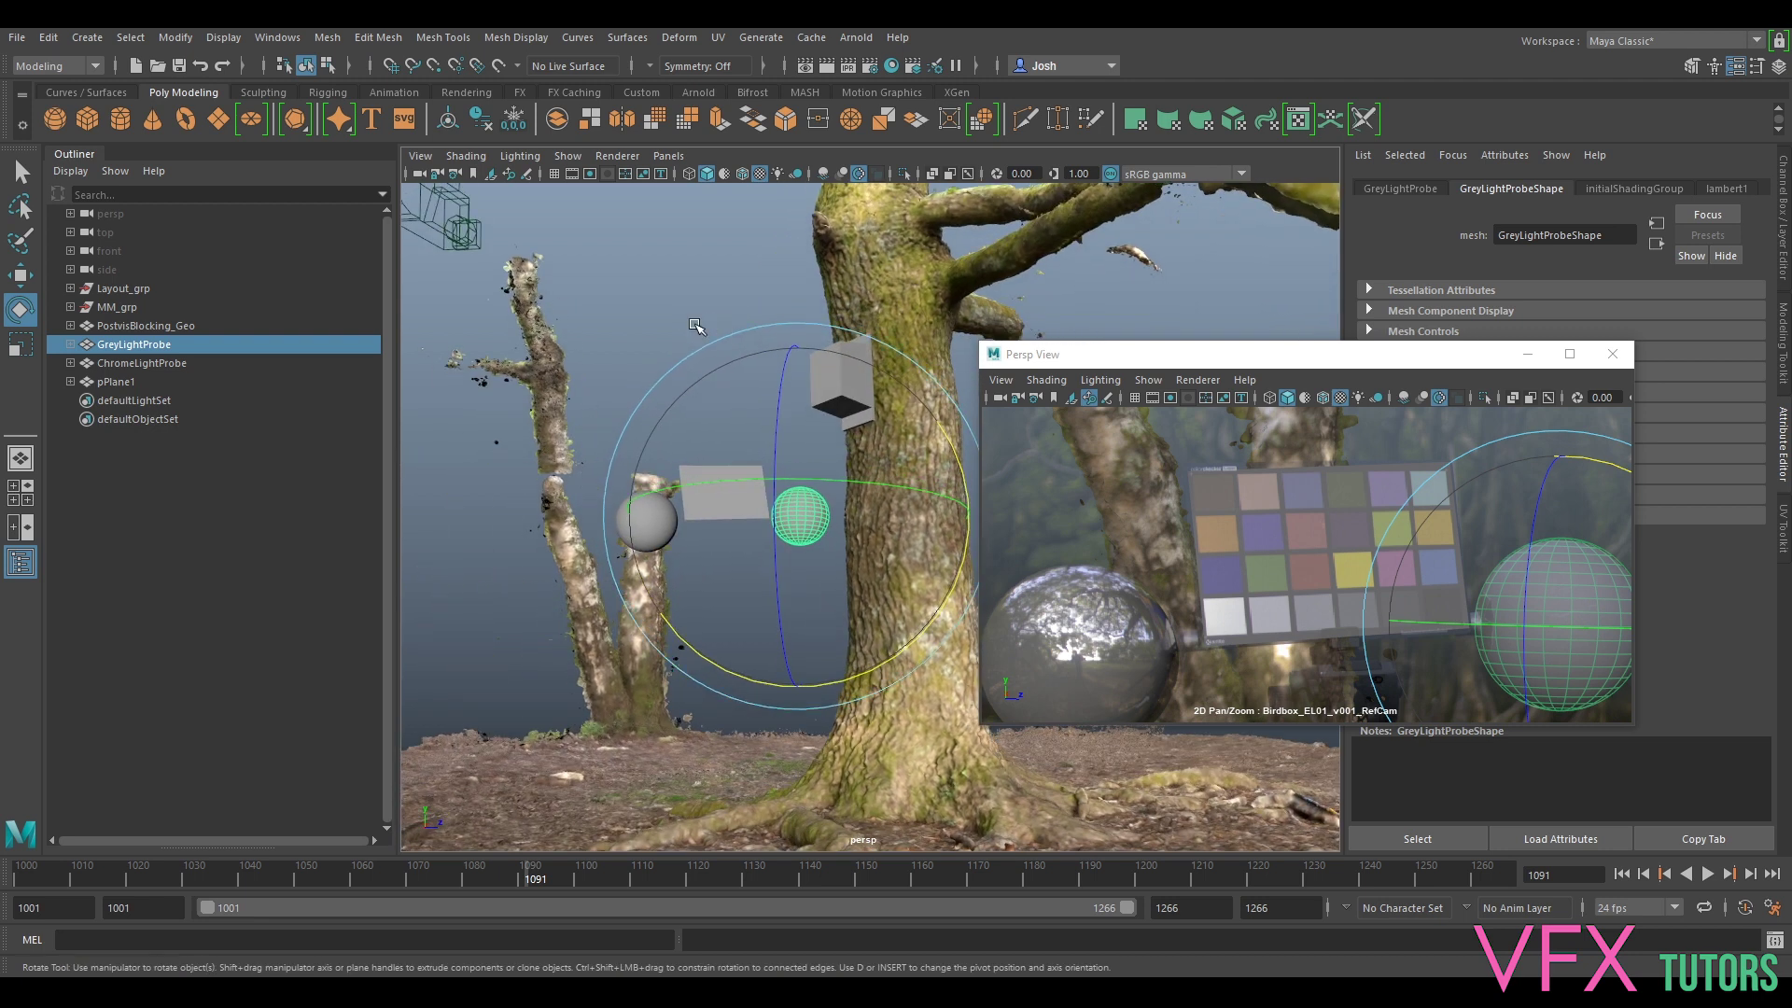
pyautogui.click(698, 326)
pyautogui.click(641, 518)
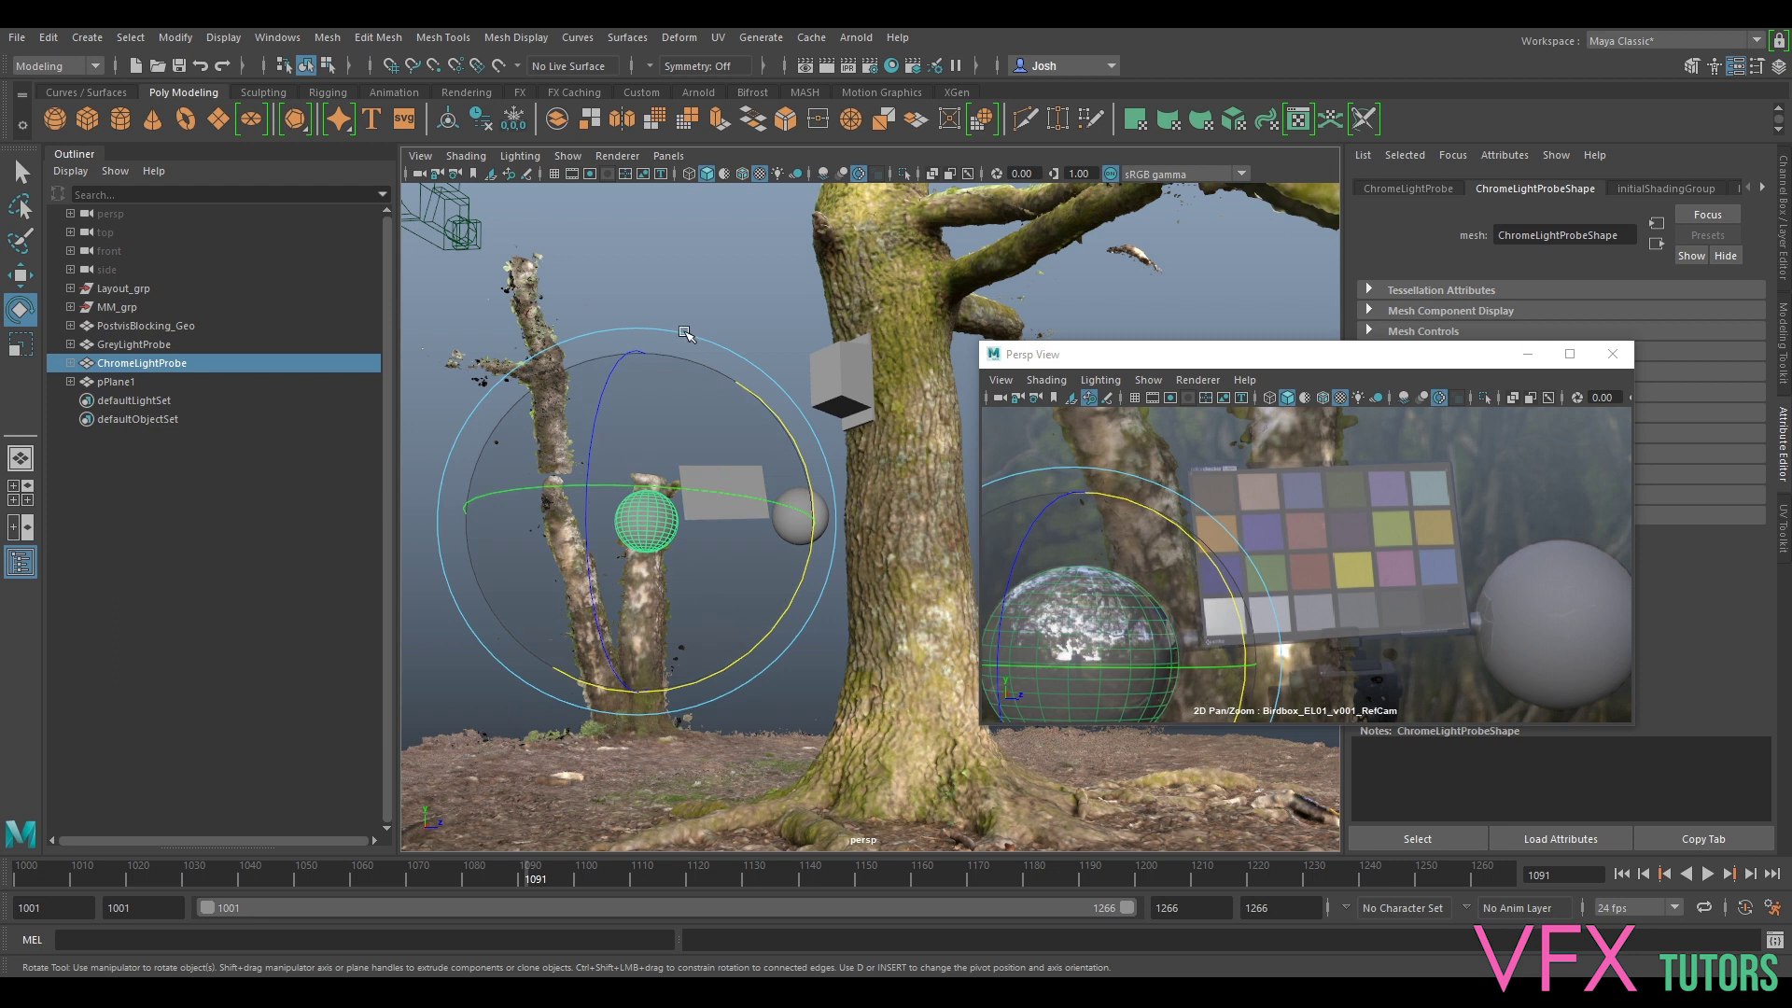
pyautogui.click(737, 336)
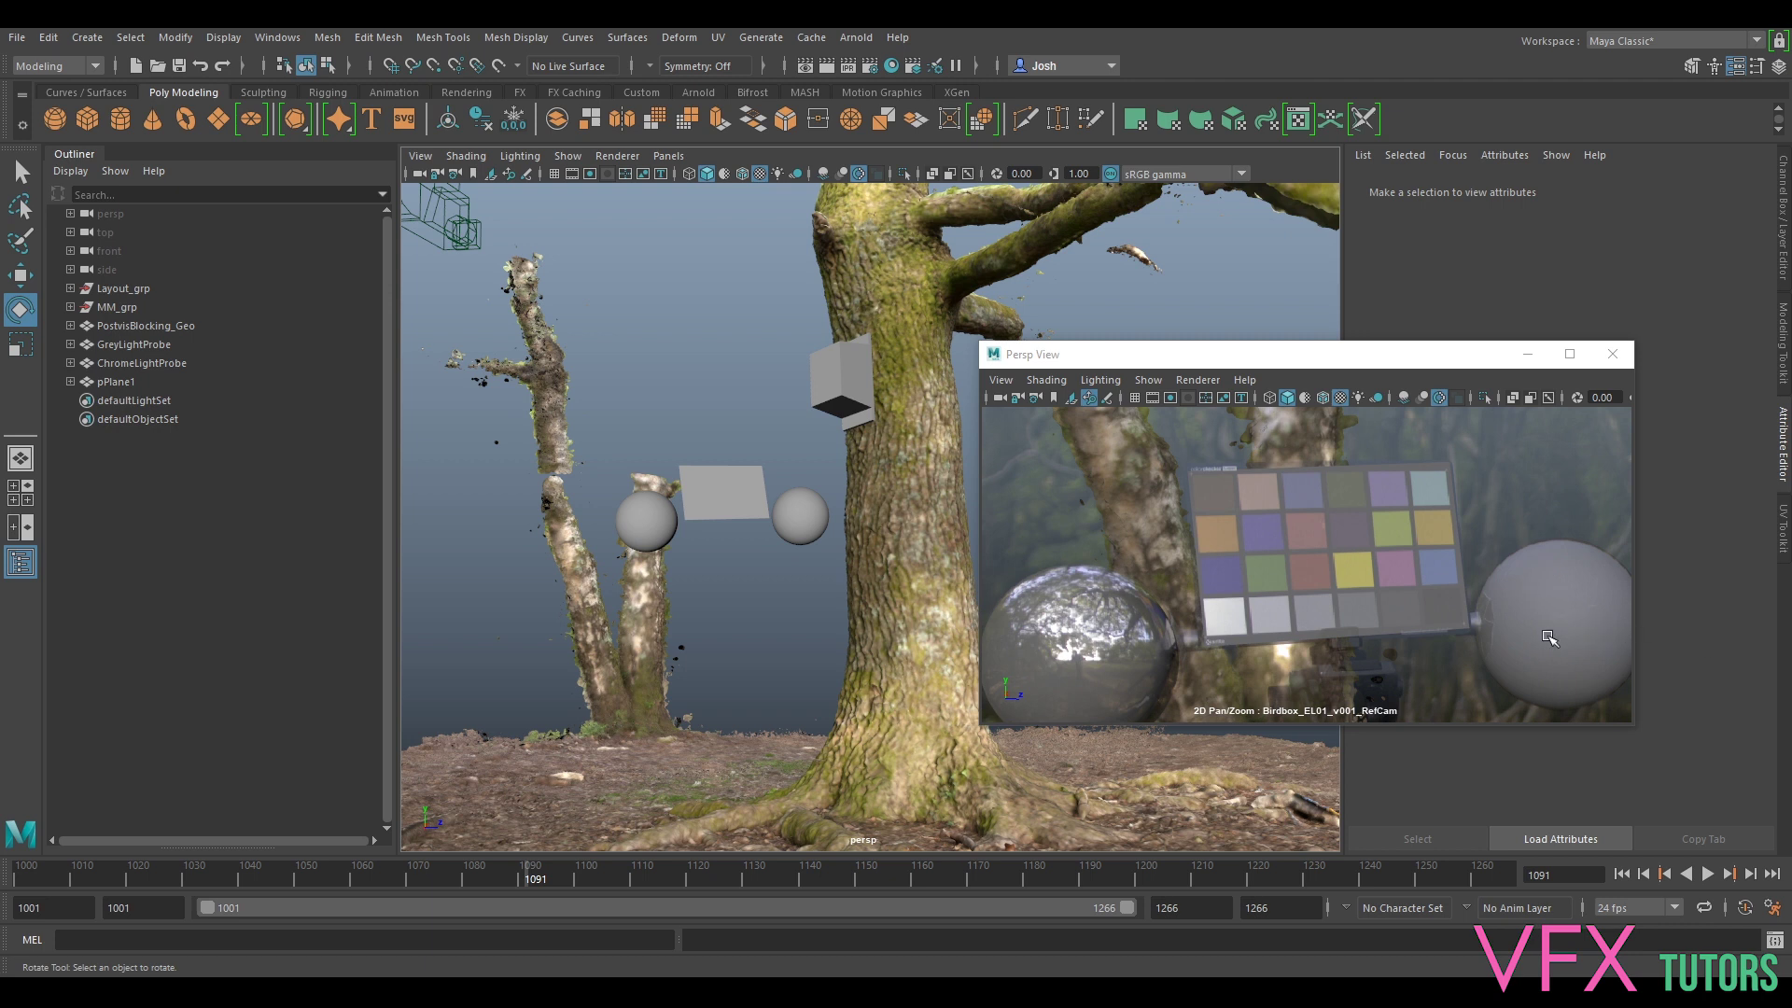
pyautogui.click(1045, 634)
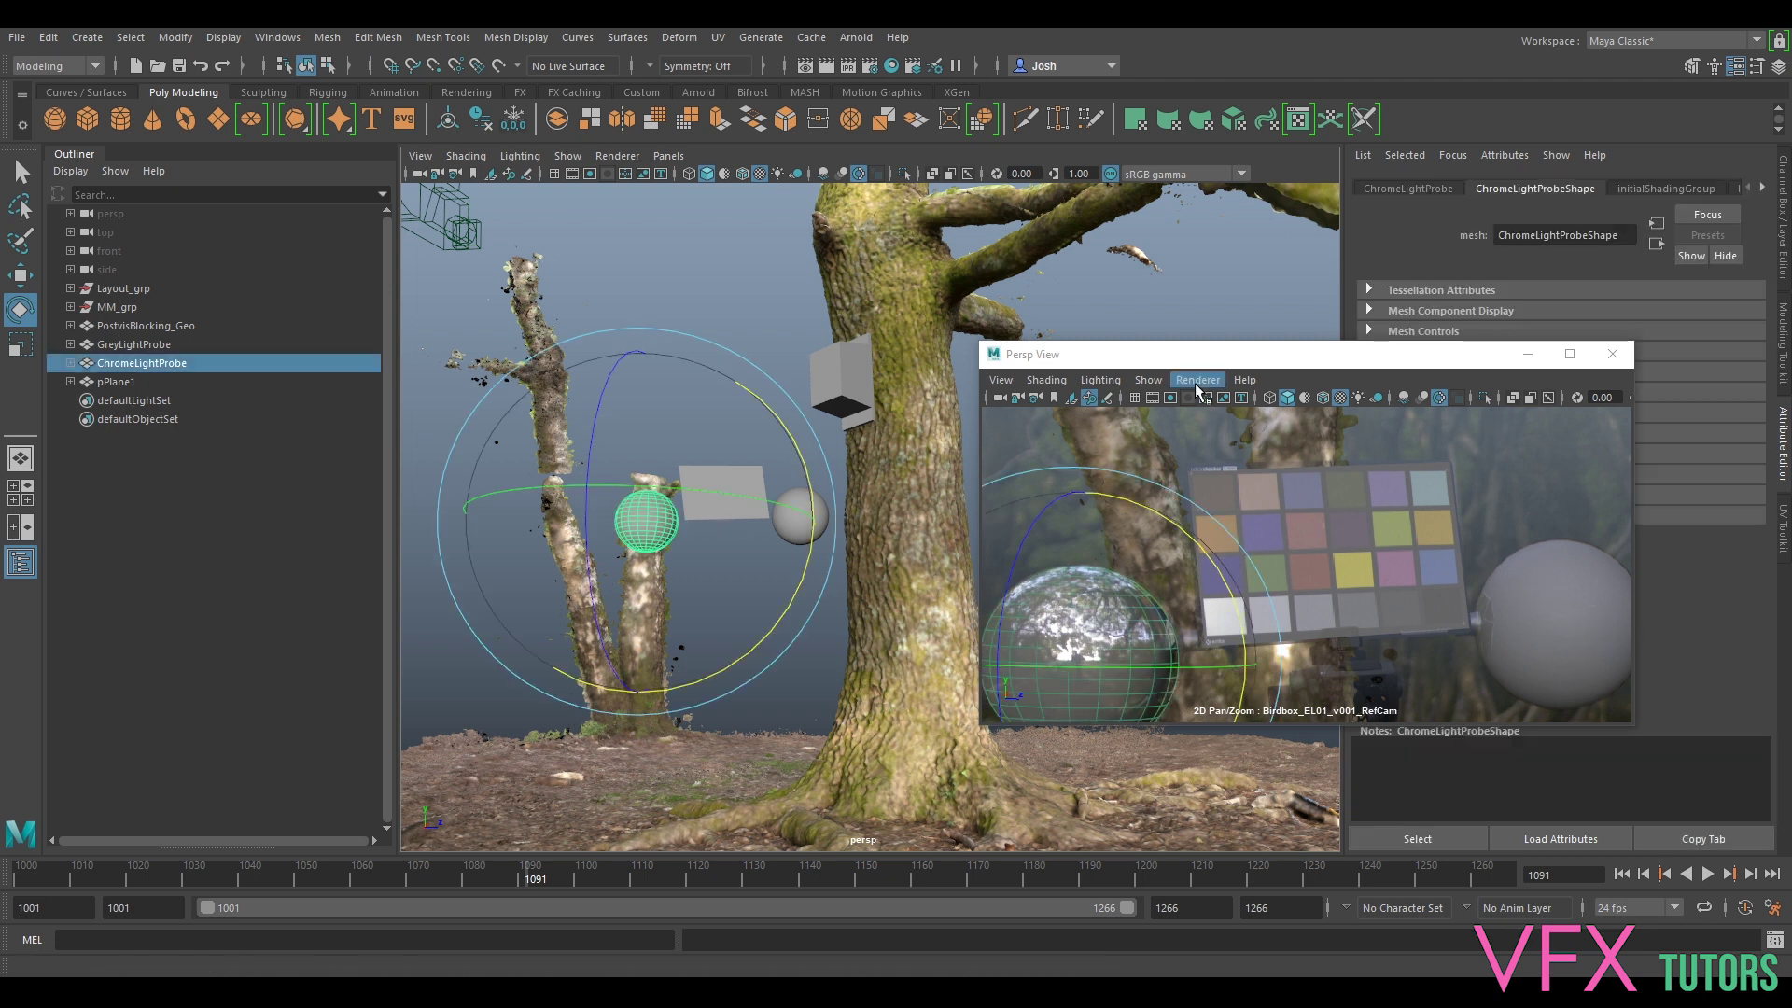
pyautogui.moveTo(1238, 356); pyautogui.dragTo(1223, 326)
pyautogui.moveTo(1474, 336); pyautogui.dragTo(1260, 390)
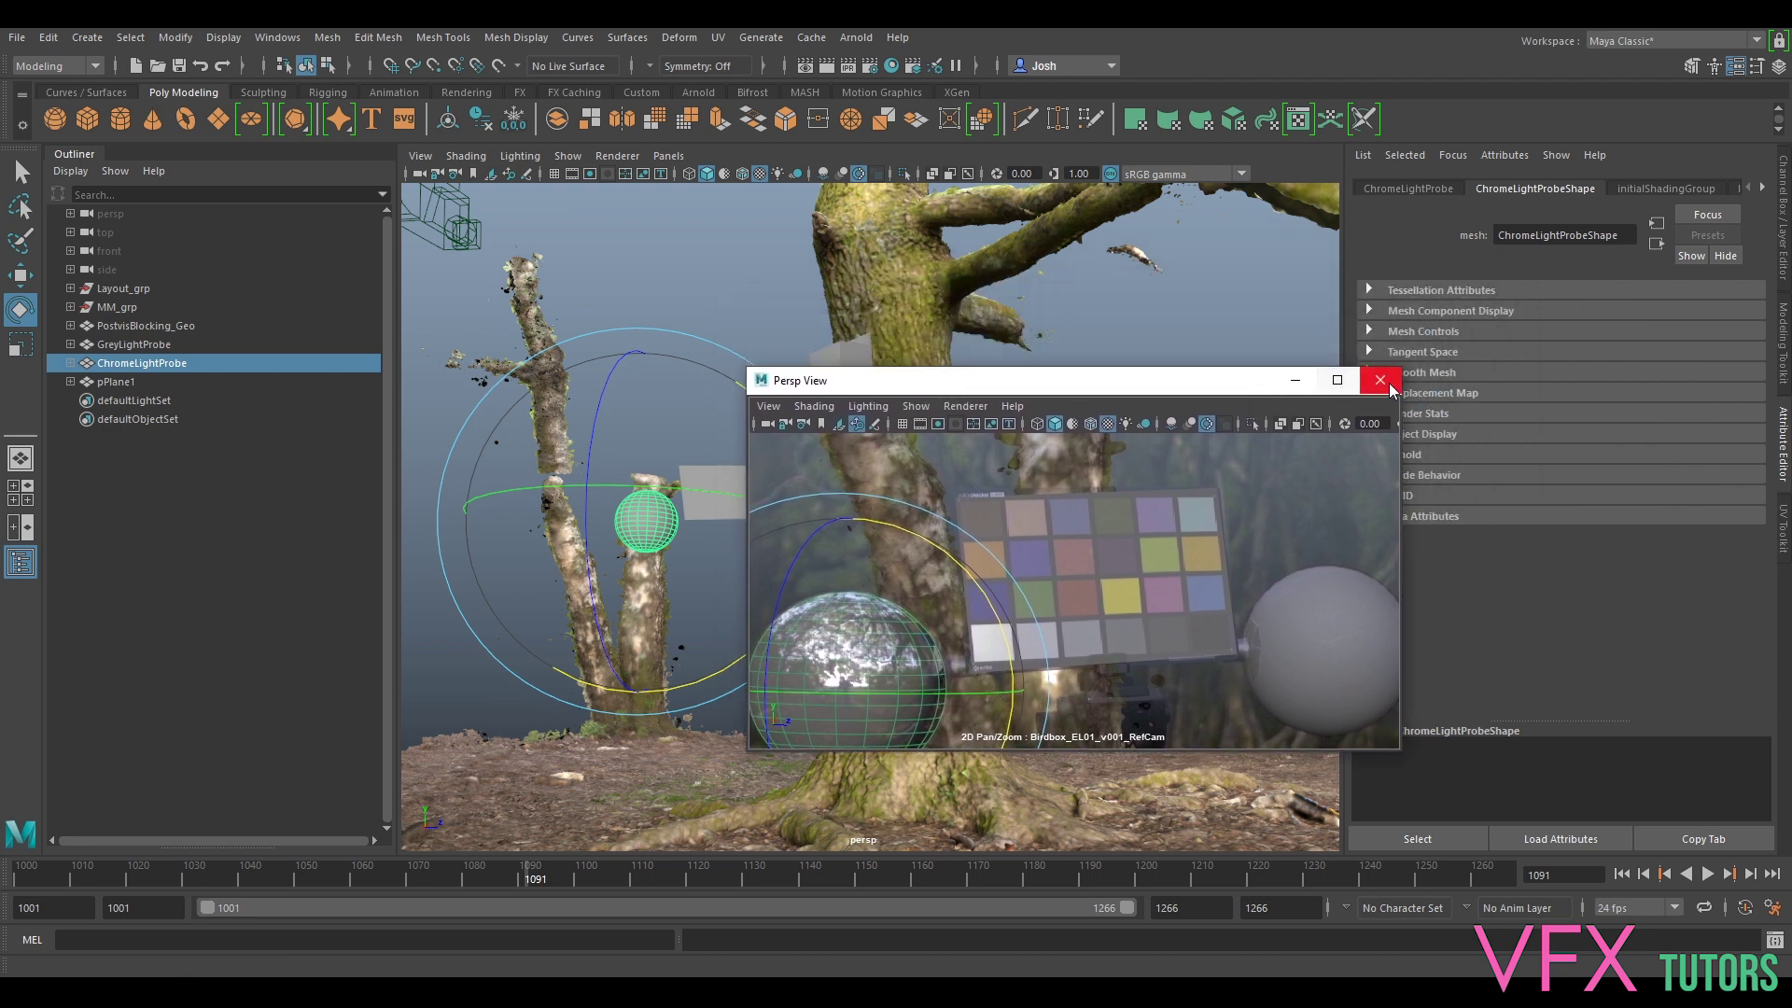
# - Close the floating Persp View and assign a new aiStandardSurface to the chrome probe sphere
pyautogui.click(1388, 384)
pyautogui.keyDown('alt'); pyautogui.moveTo(896, 532); pyautogui.dragTo(874, 479); pyautogui.keyUp('alt')
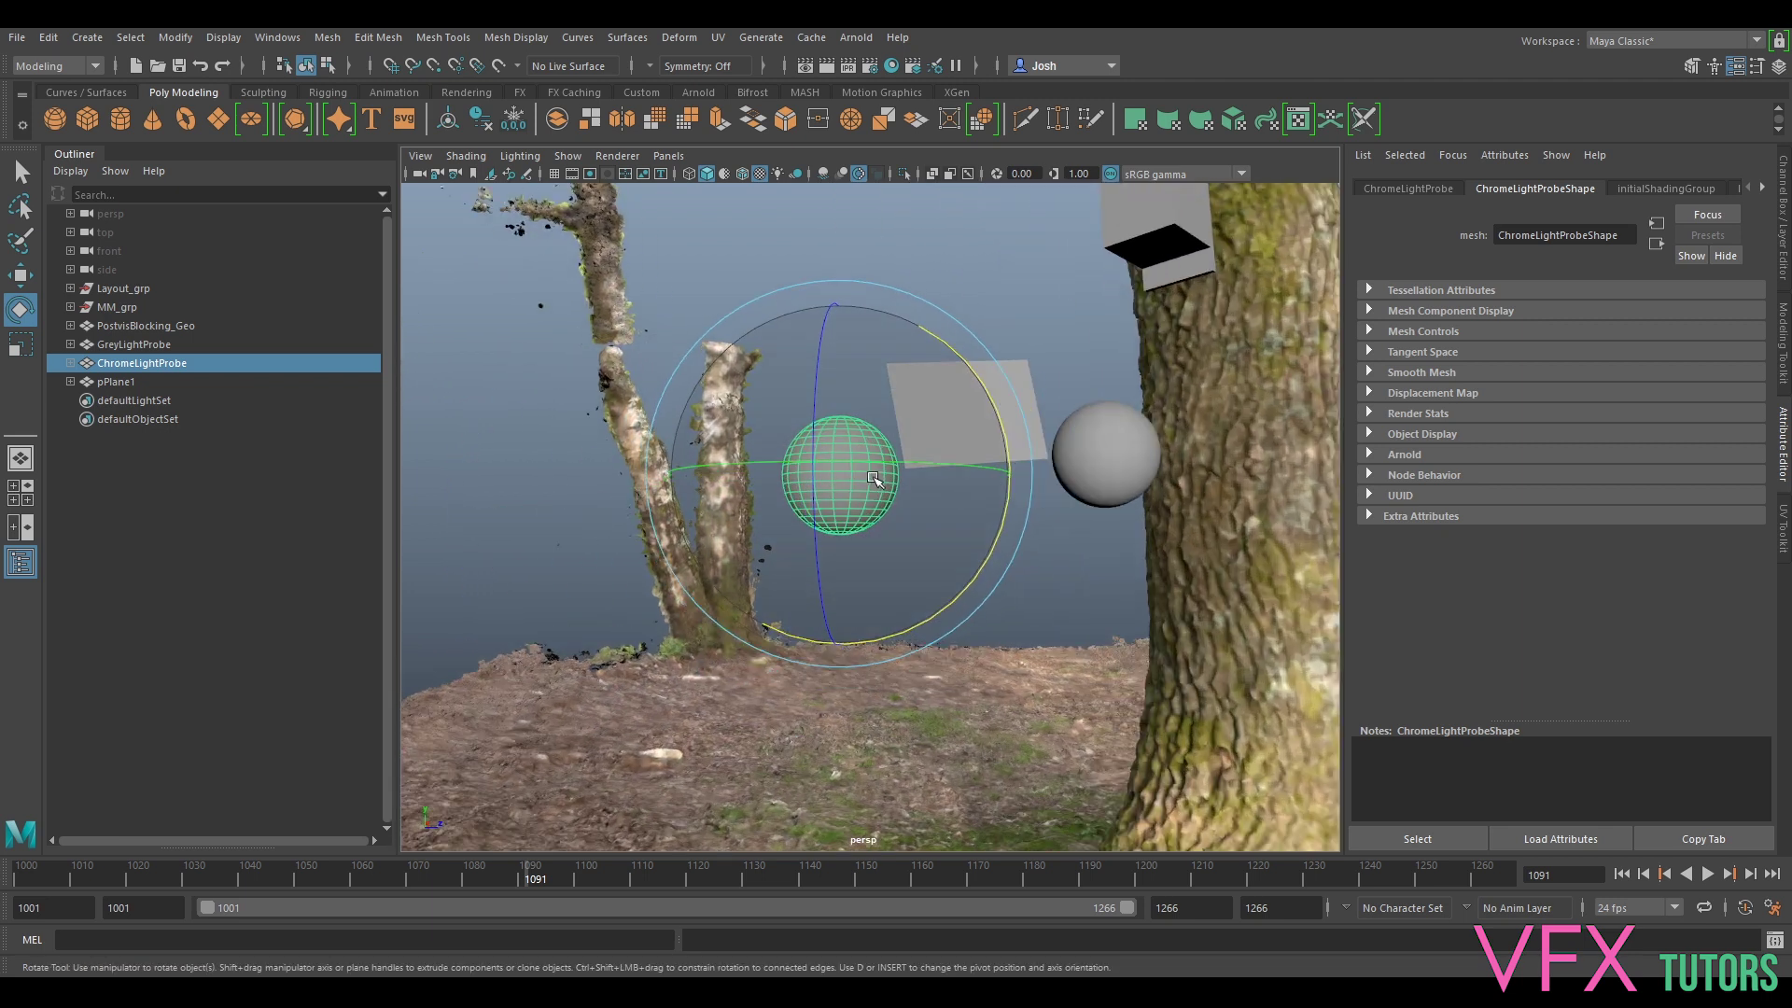
pyautogui.moveTo(882, 529); pyautogui.dragTo(899, 931, button='right')
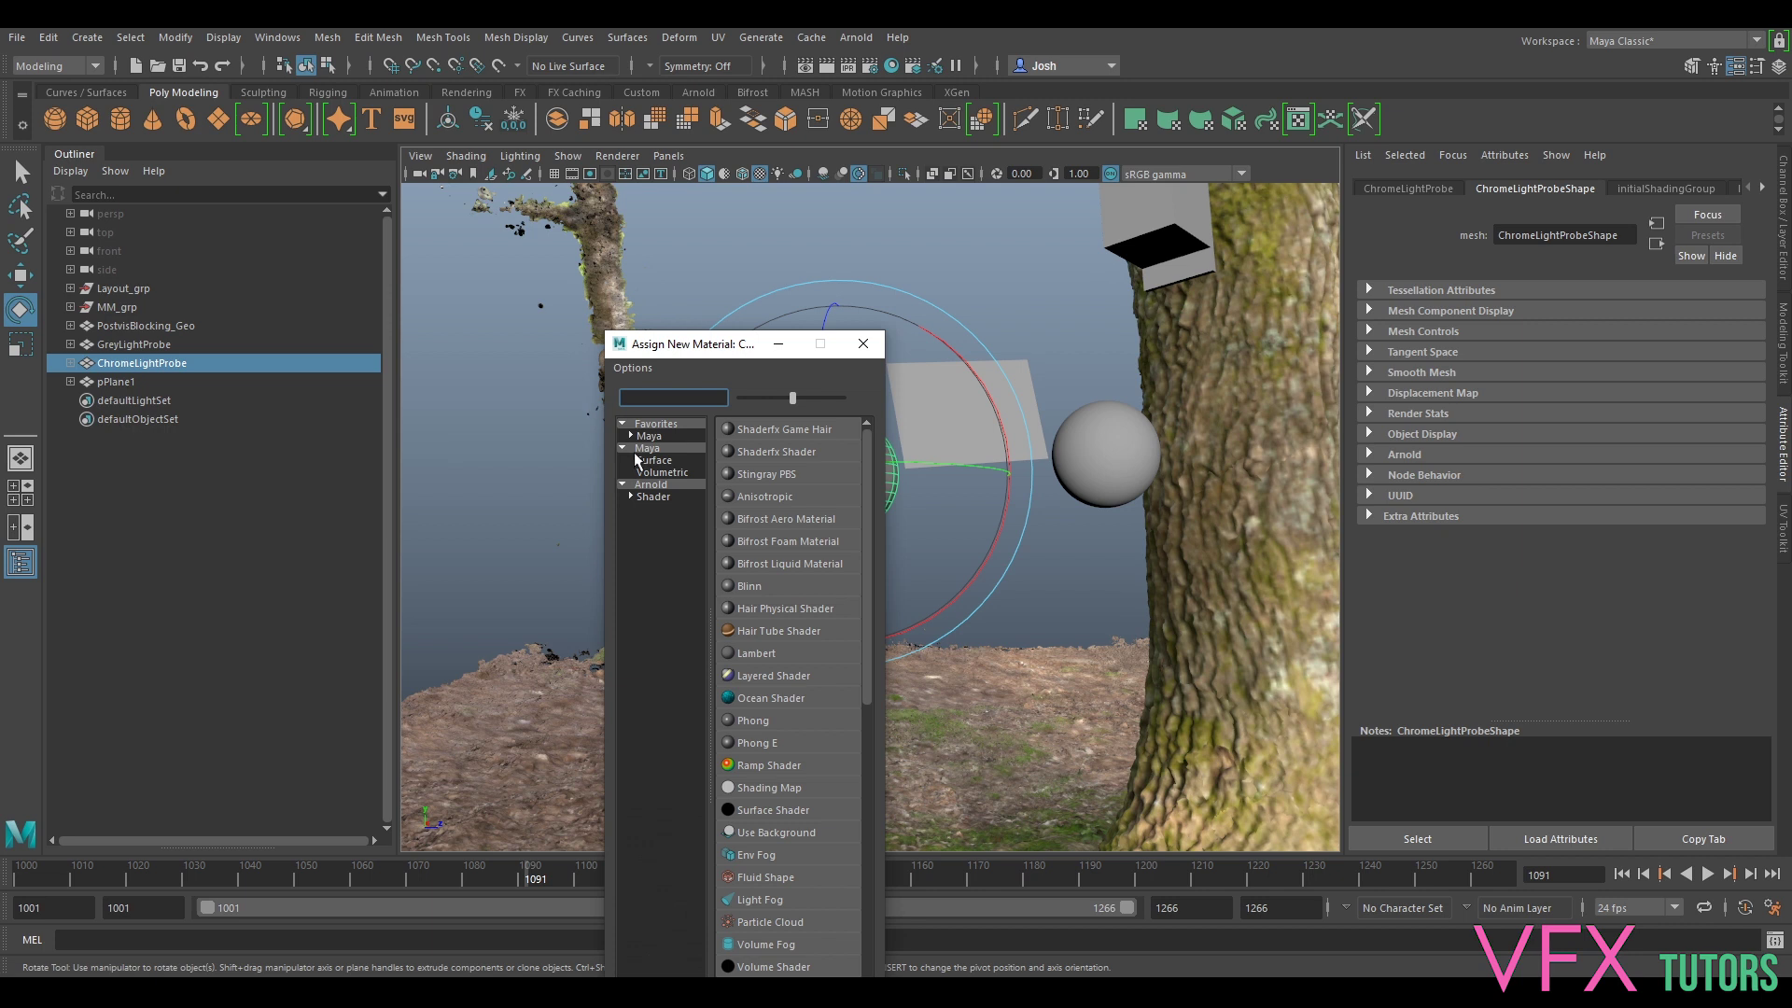
pyautogui.click(650, 484)
pyautogui.click(789, 564)
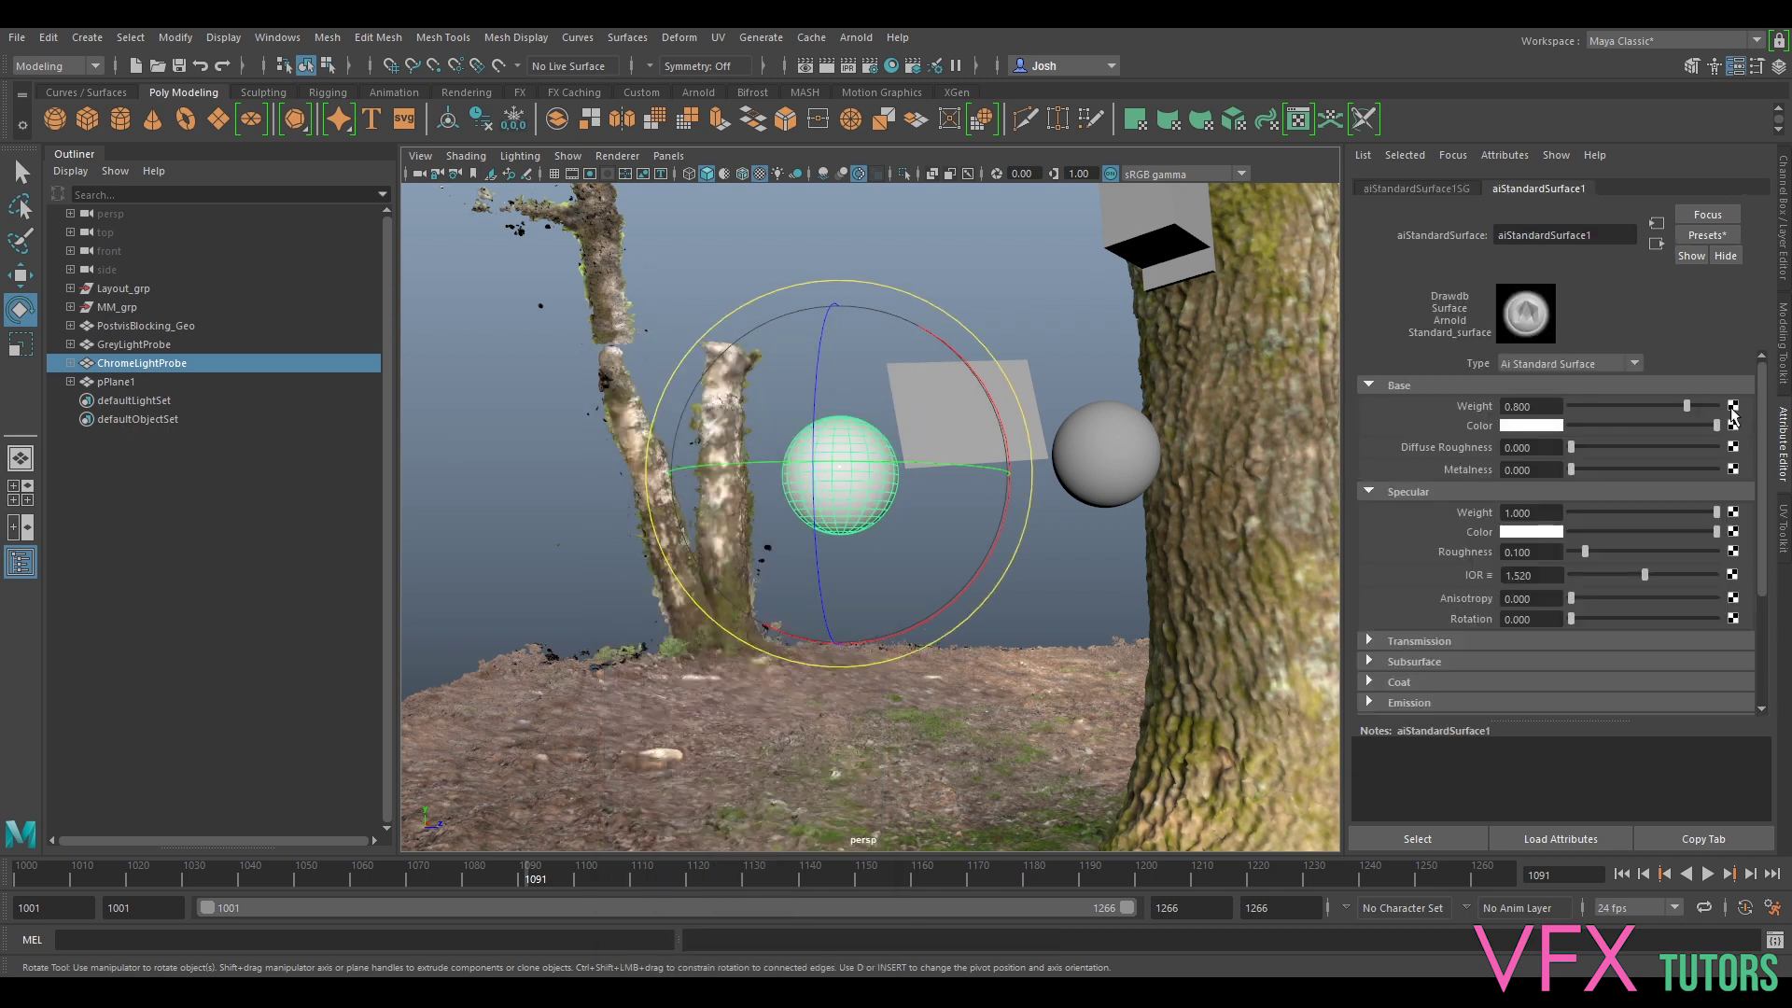
# - Apply the Chrome preset to the new shader, then select the grey light probe sphere
pyautogui.click(1706, 235)
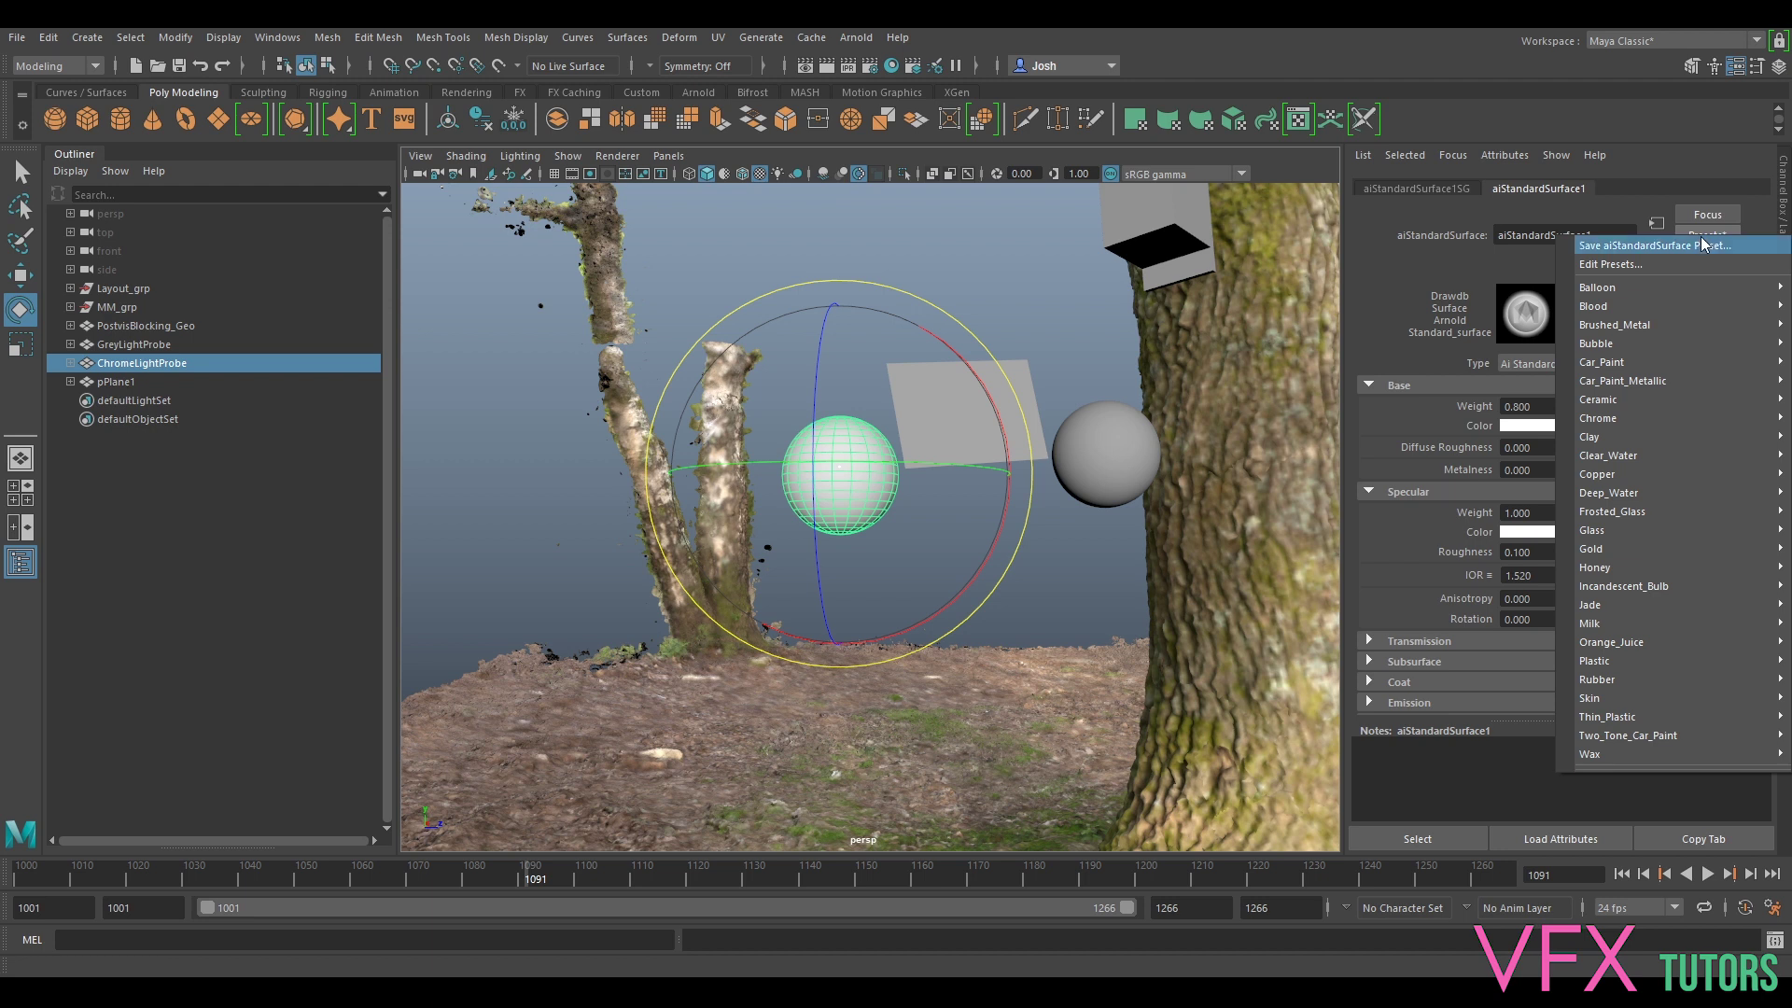
pyautogui.moveTo(1660, 417)
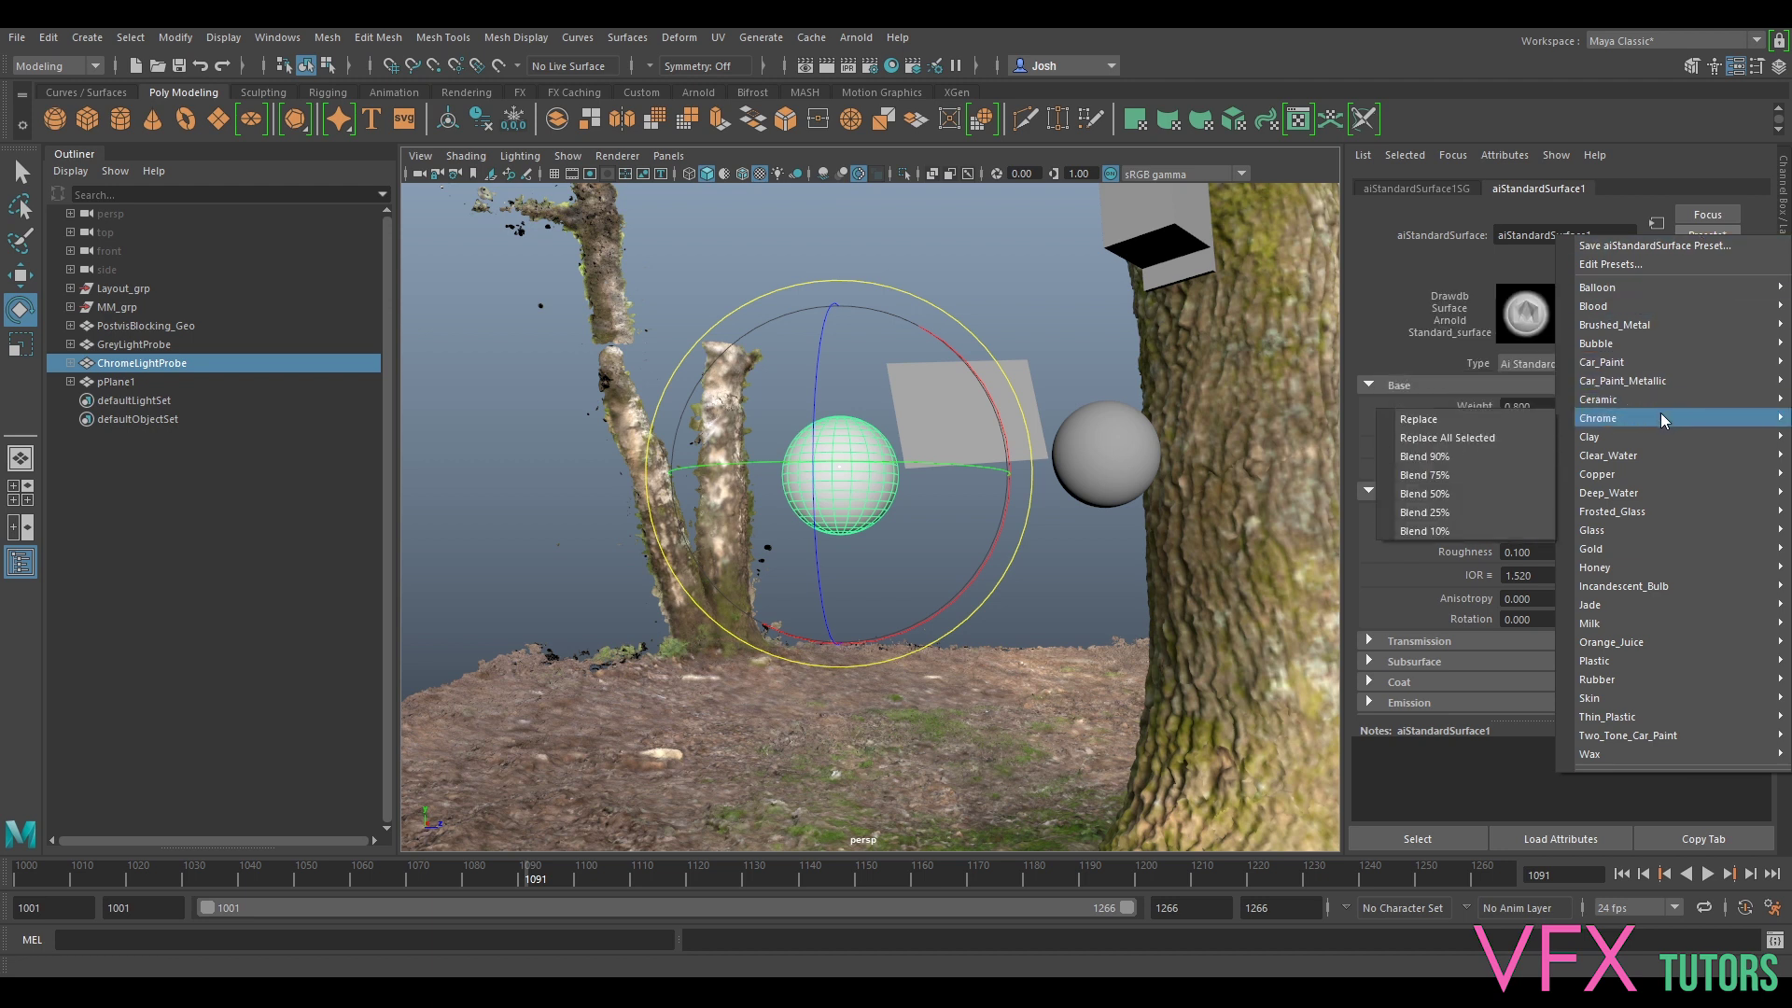
pyautogui.click(1495, 437)
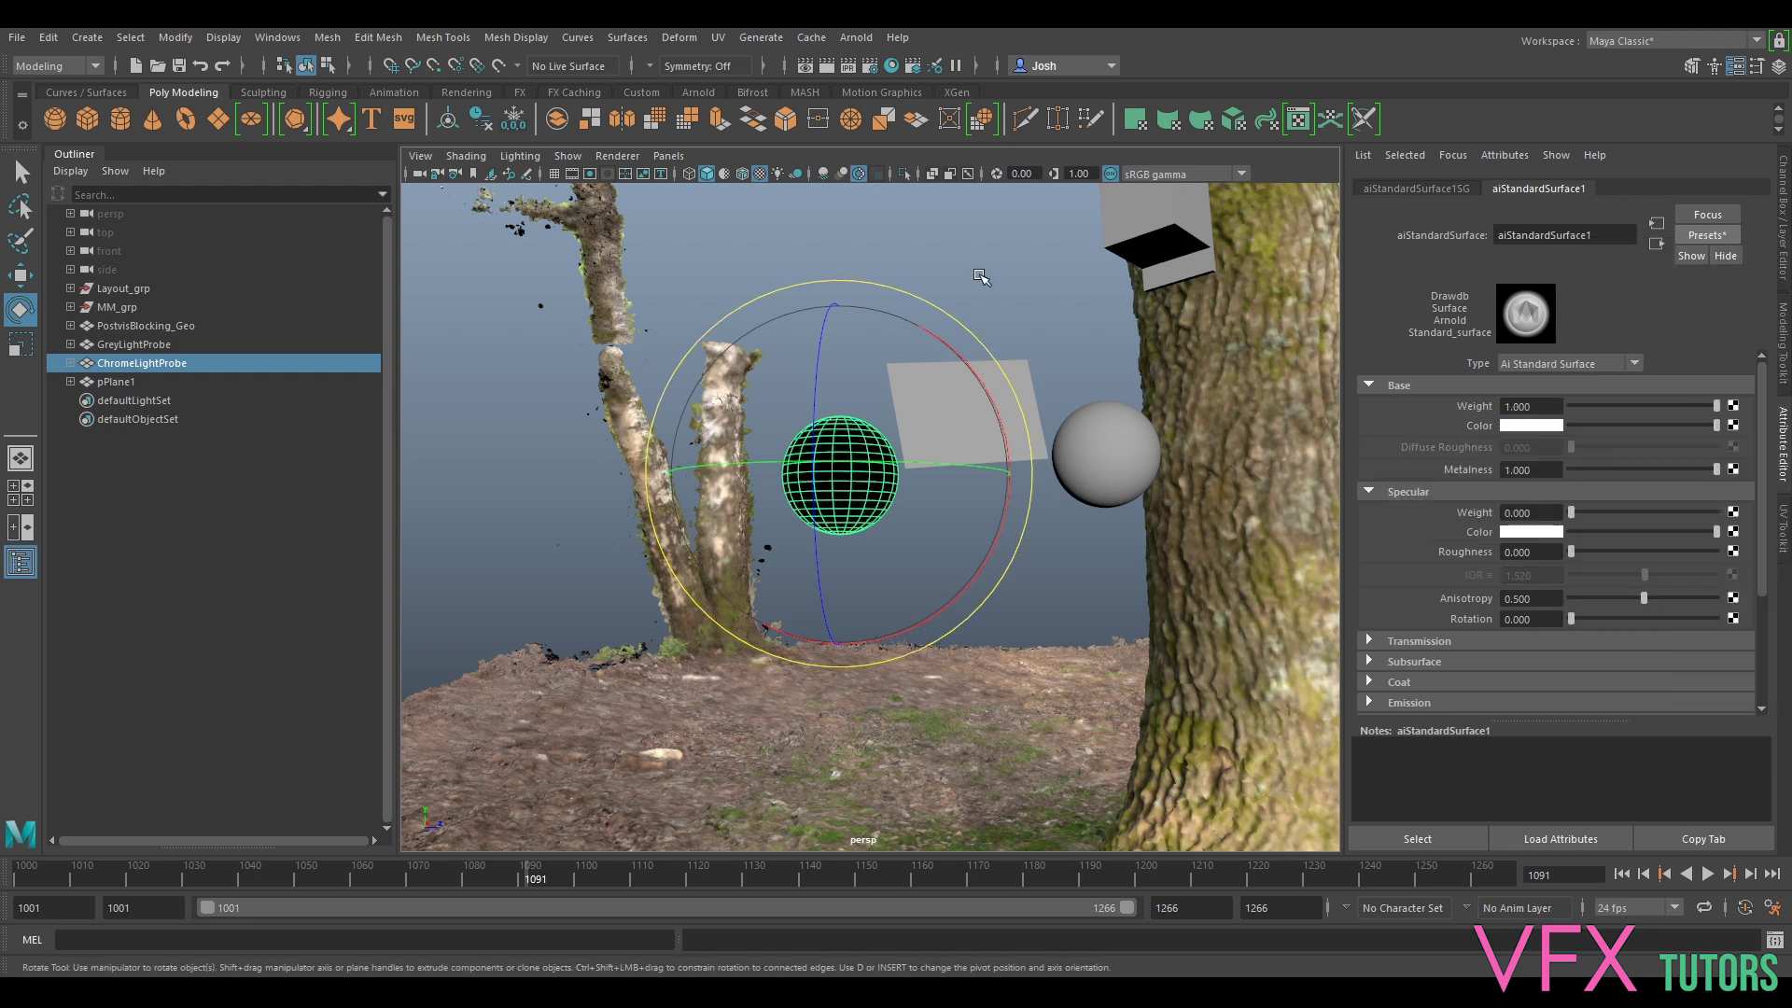
pyautogui.click(1119, 431)
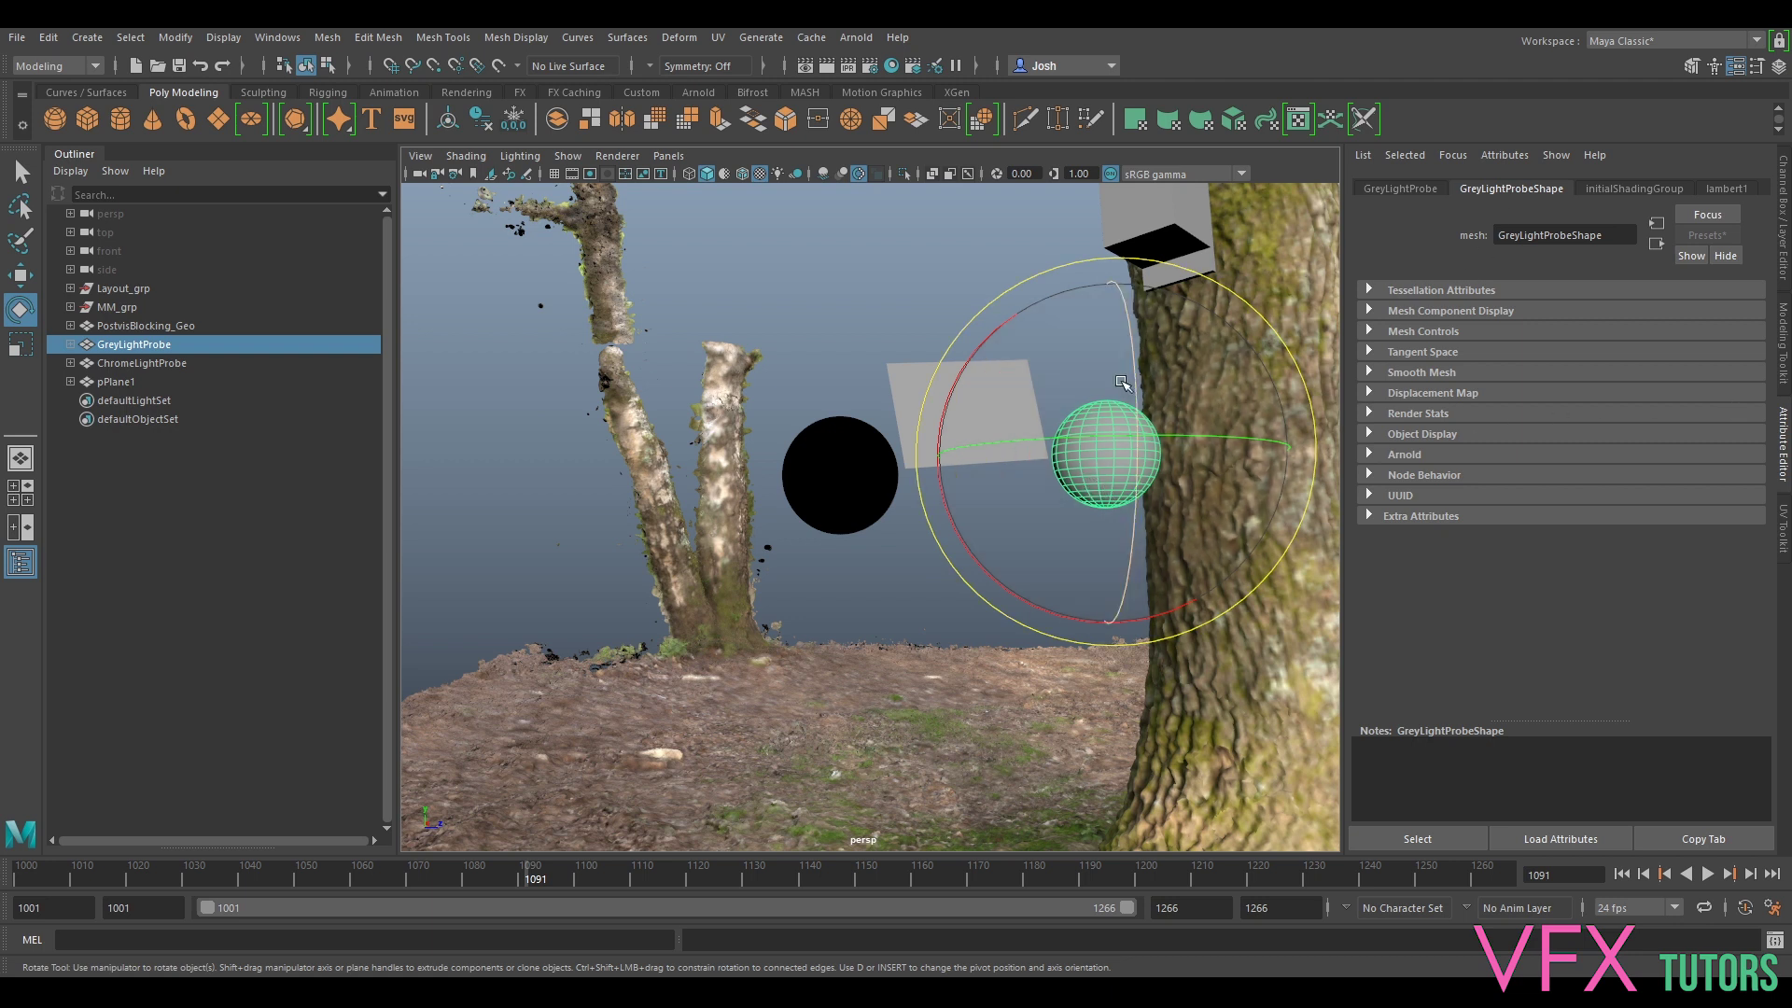
# - Assign a new aiStandardSurface named aiStandardSurfaceMidGrey to the grey probe sphere
pyautogui.moveTo(1109, 419); pyautogui.dragTo(1124, 900, button='right')
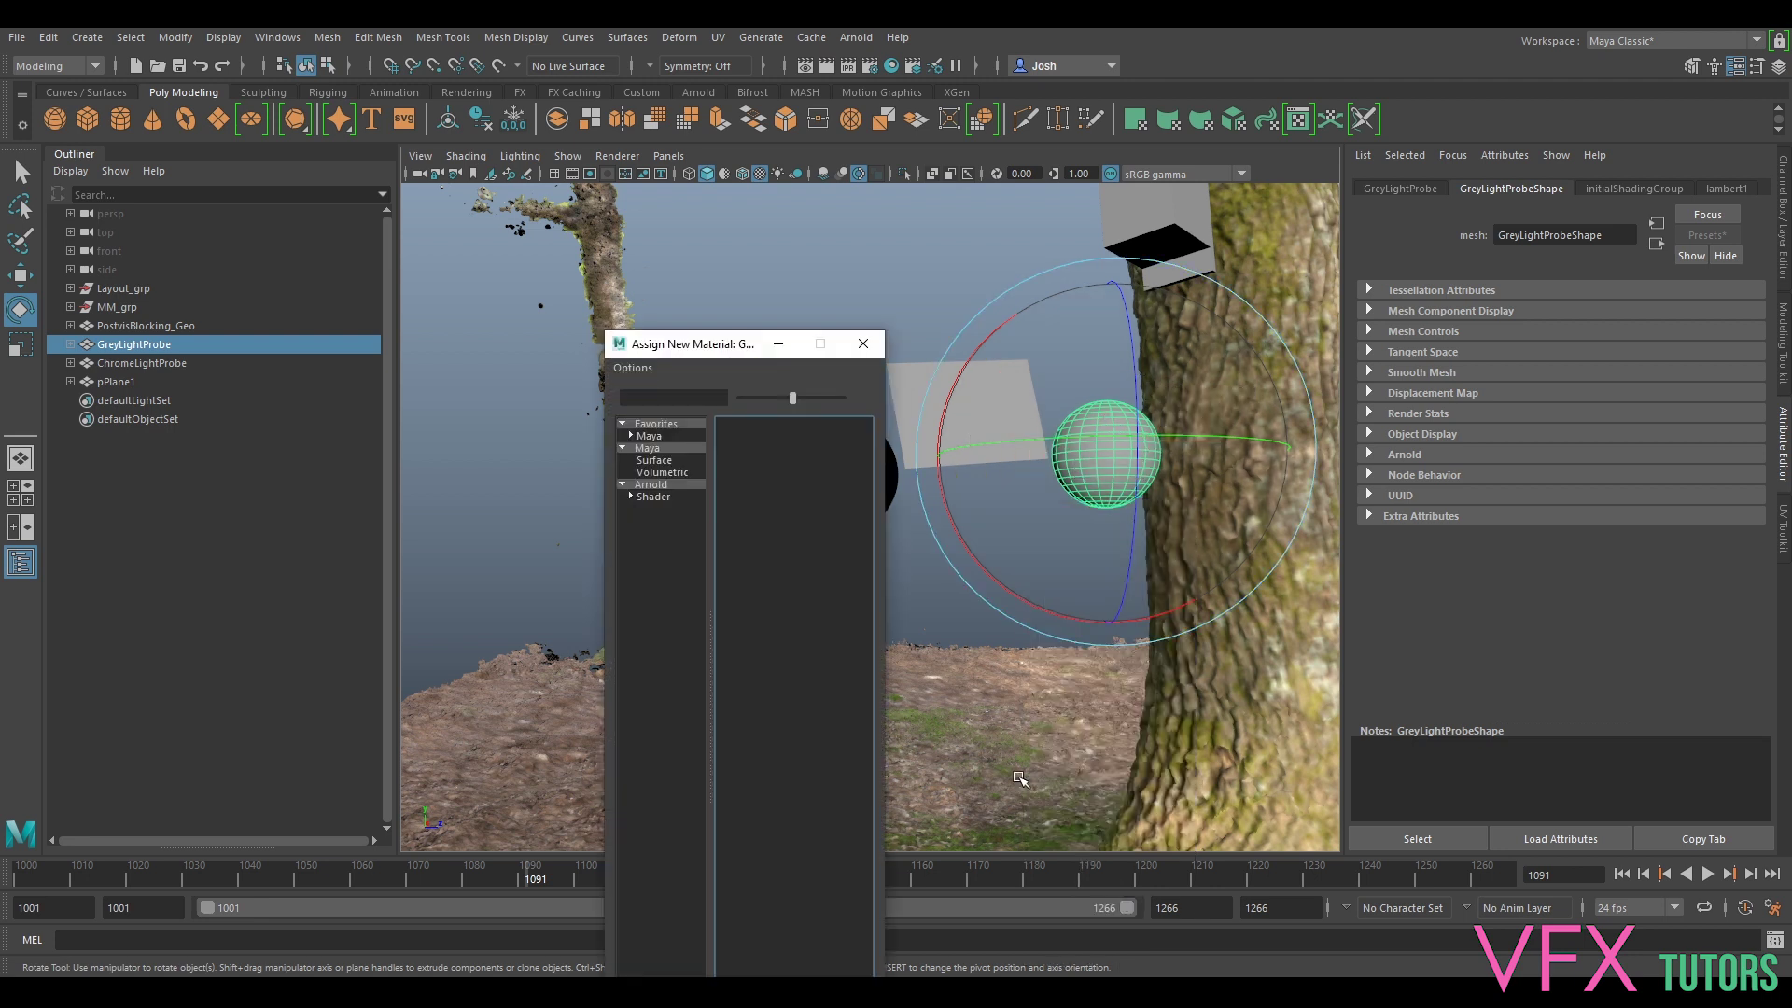
pyautogui.click(663, 486)
pyautogui.click(782, 563)
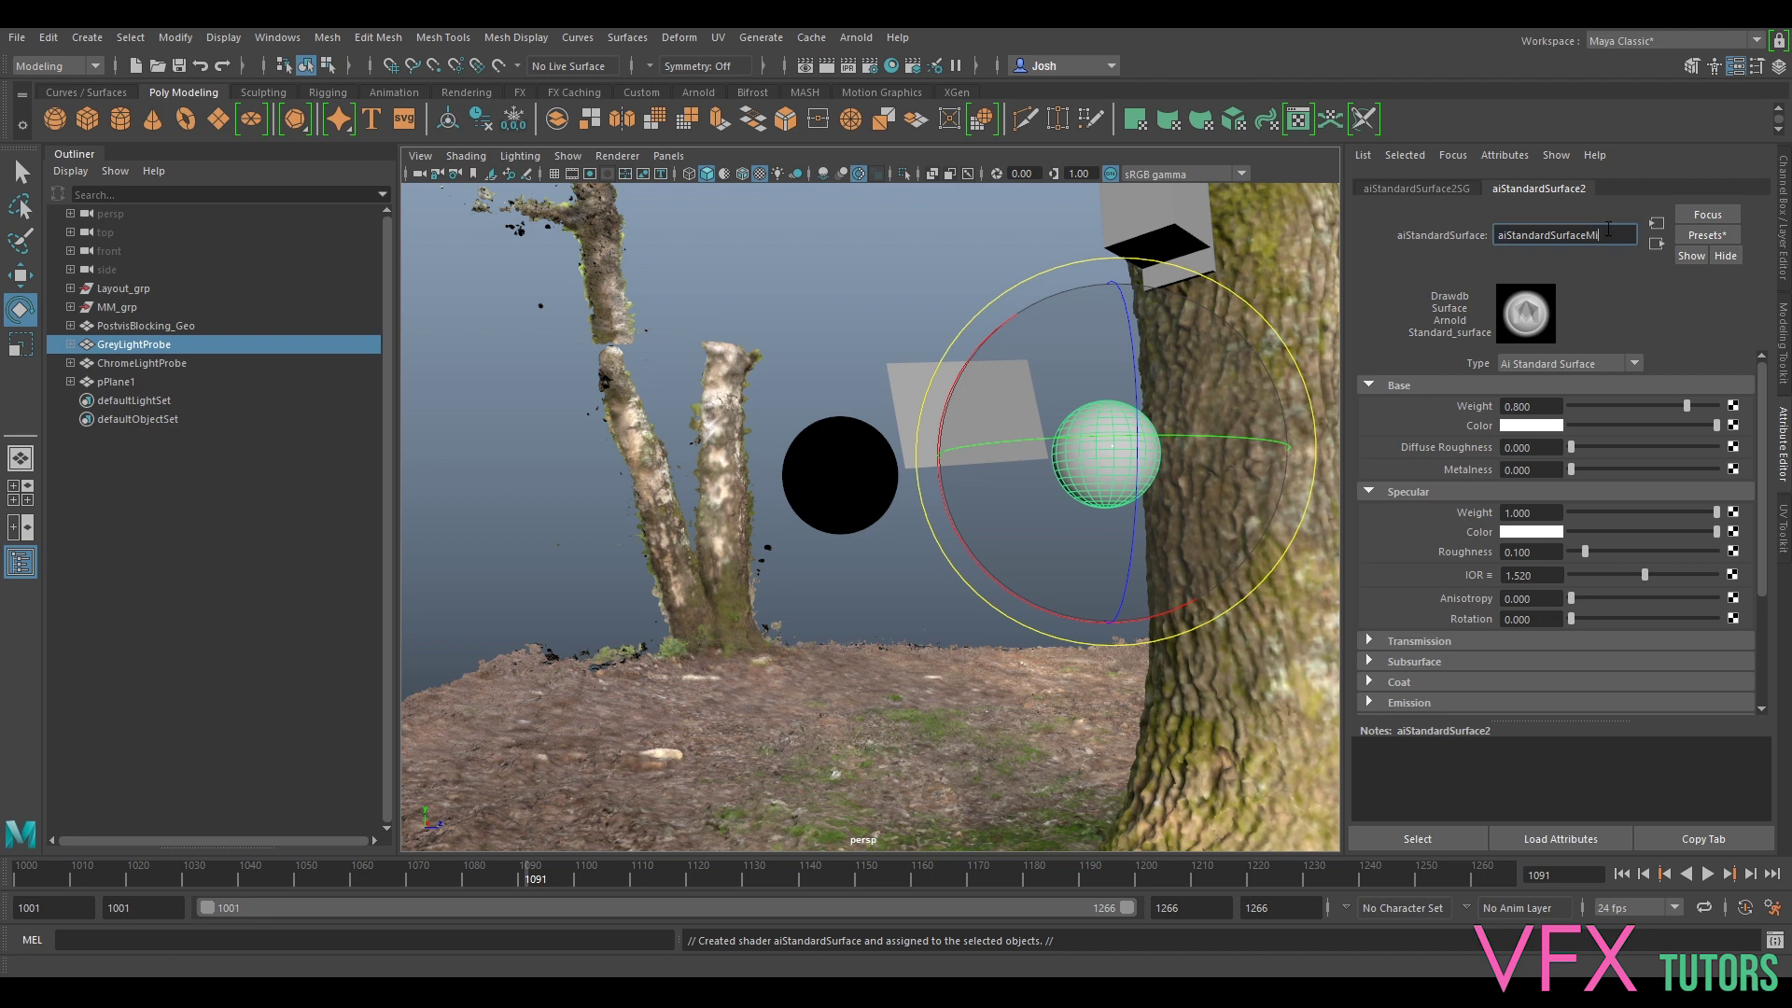
pyautogui.press('Return')
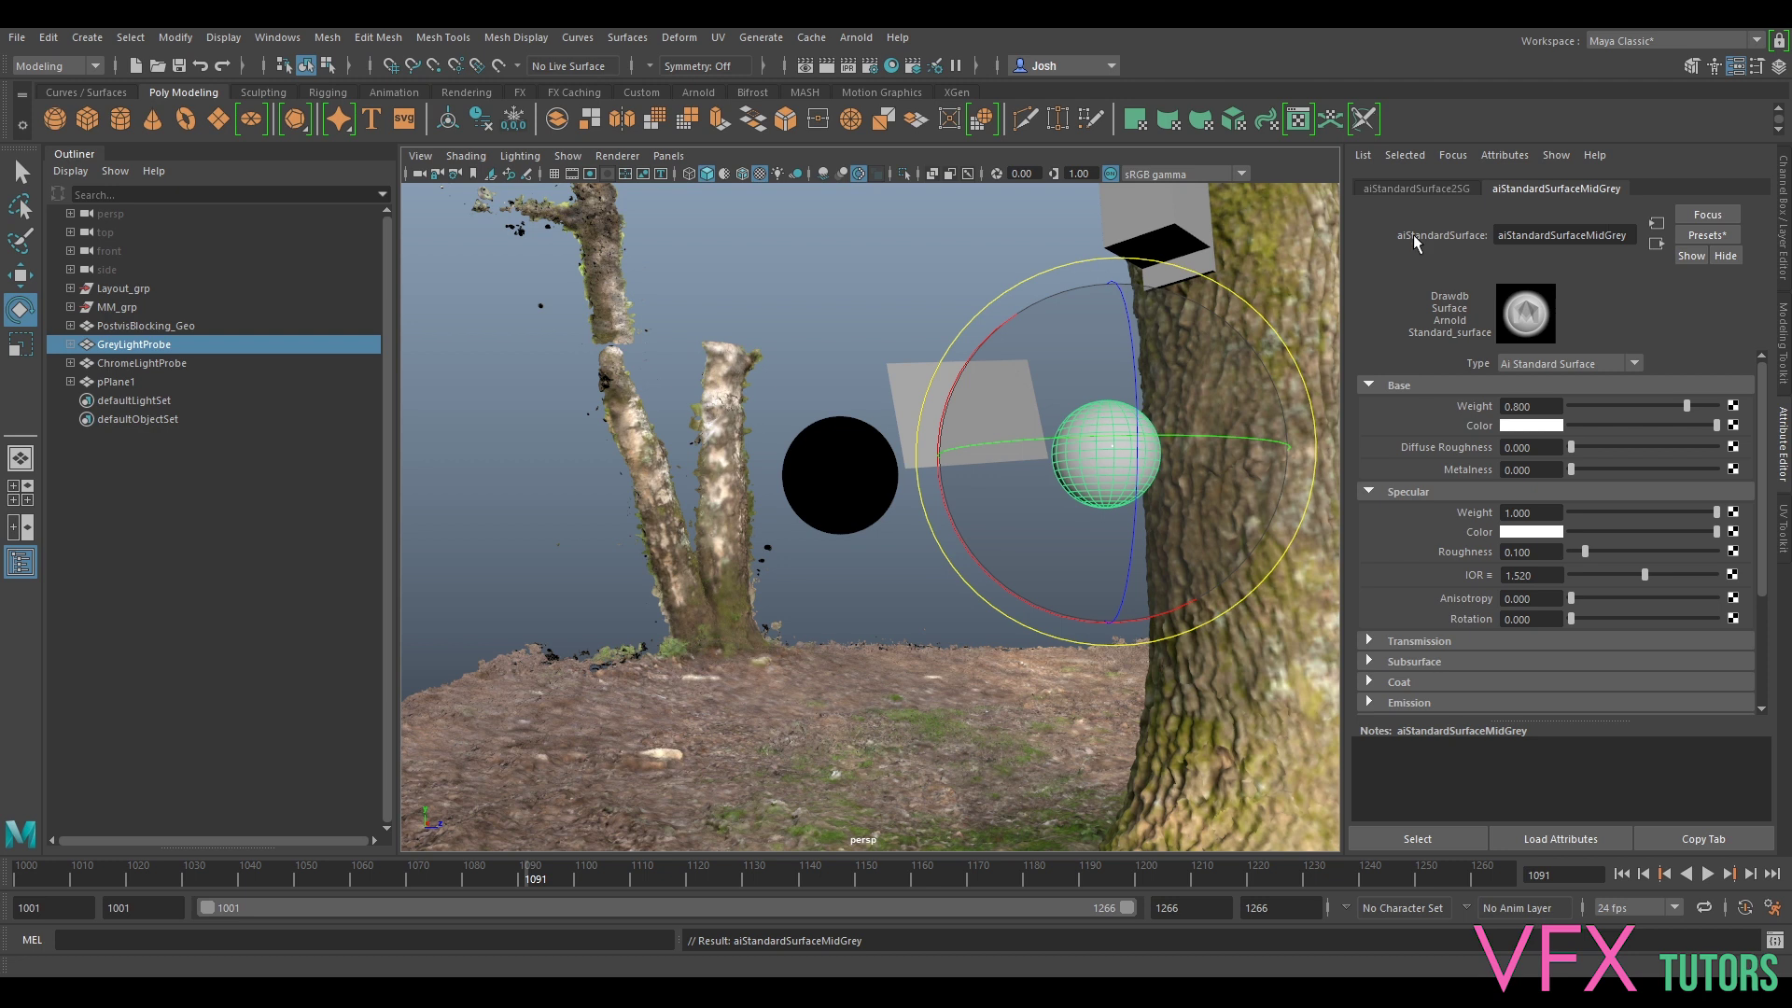
# - Rename the chrome sphere's shader to aiStandardSurfaceChrome
pyautogui.click(828, 474)
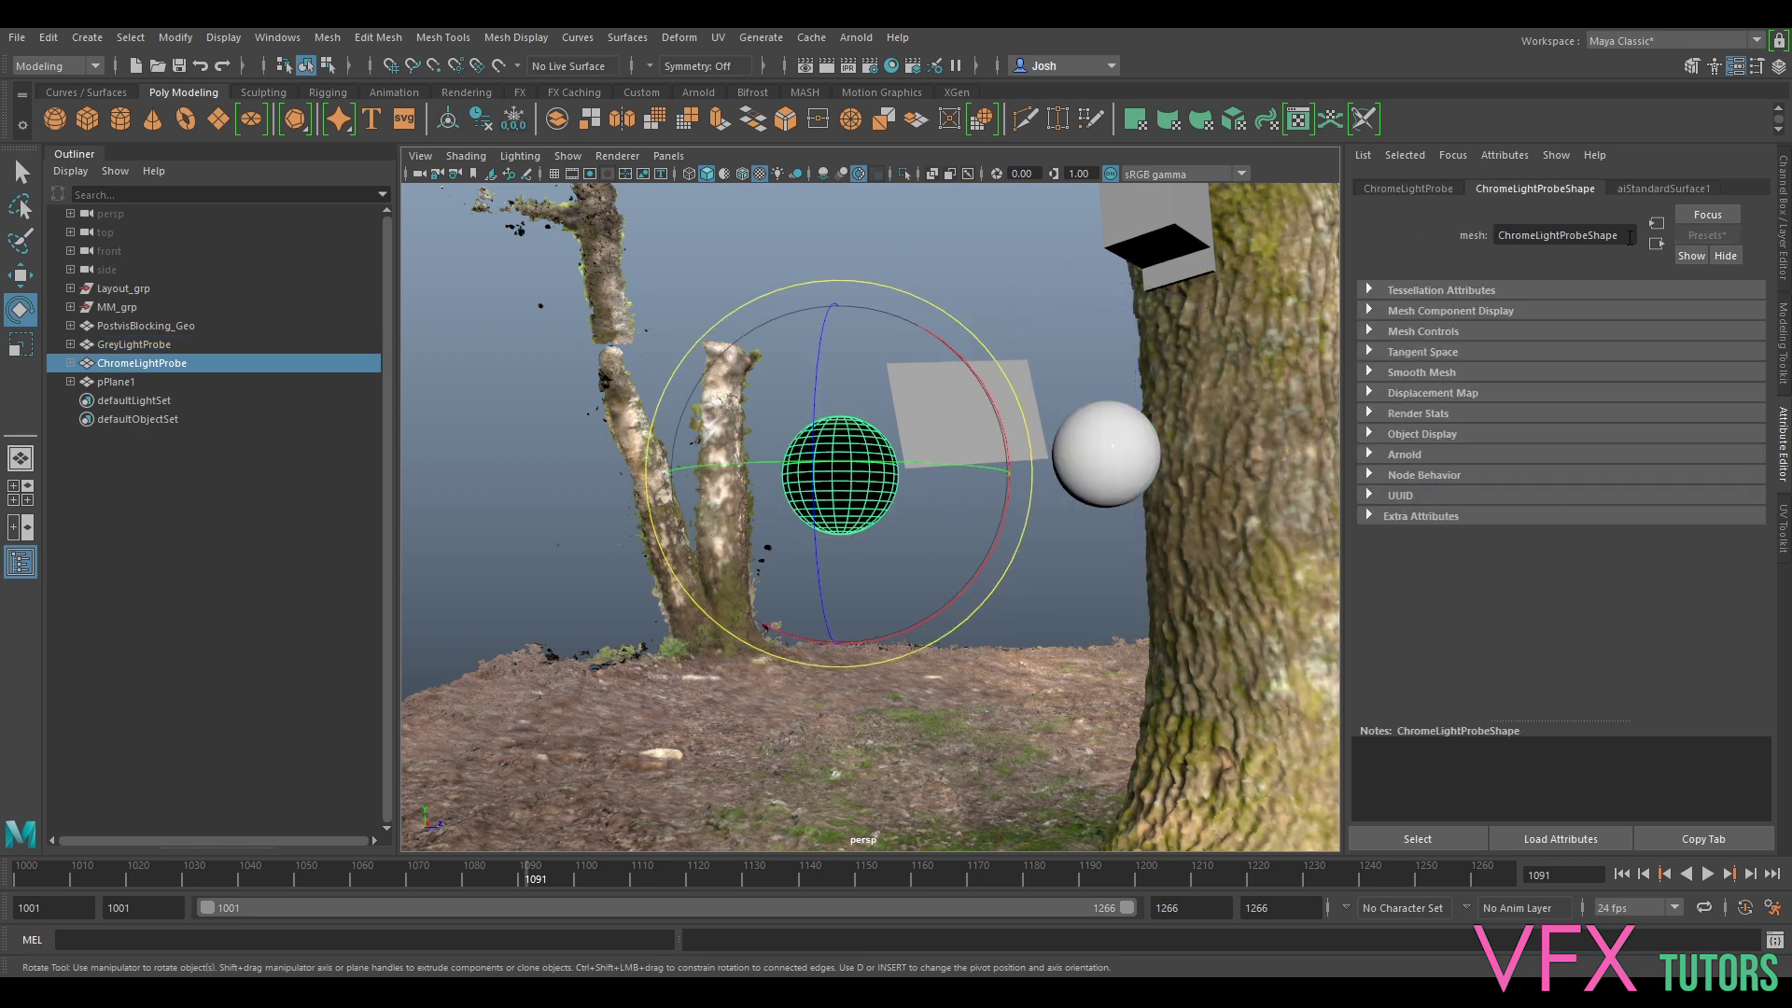
pyautogui.click(1649, 190)
pyautogui.click(1618, 235)
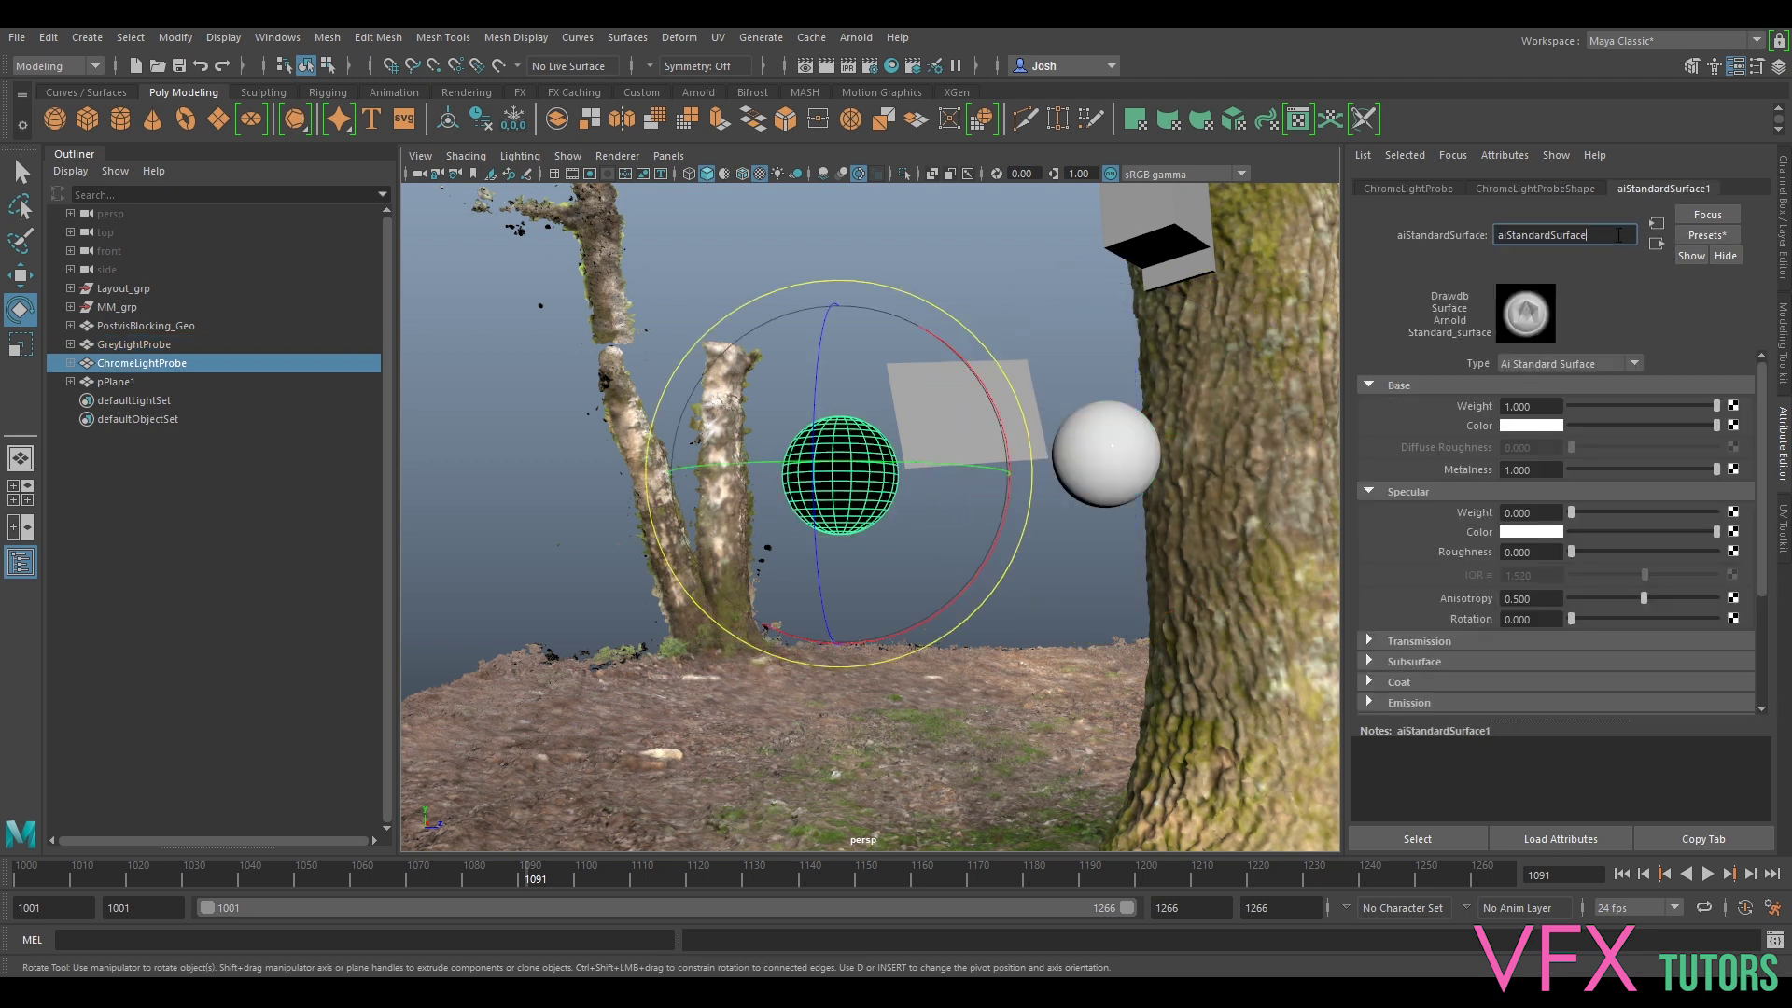
pyautogui.write('Chrome')
pyautogui.press('Return')
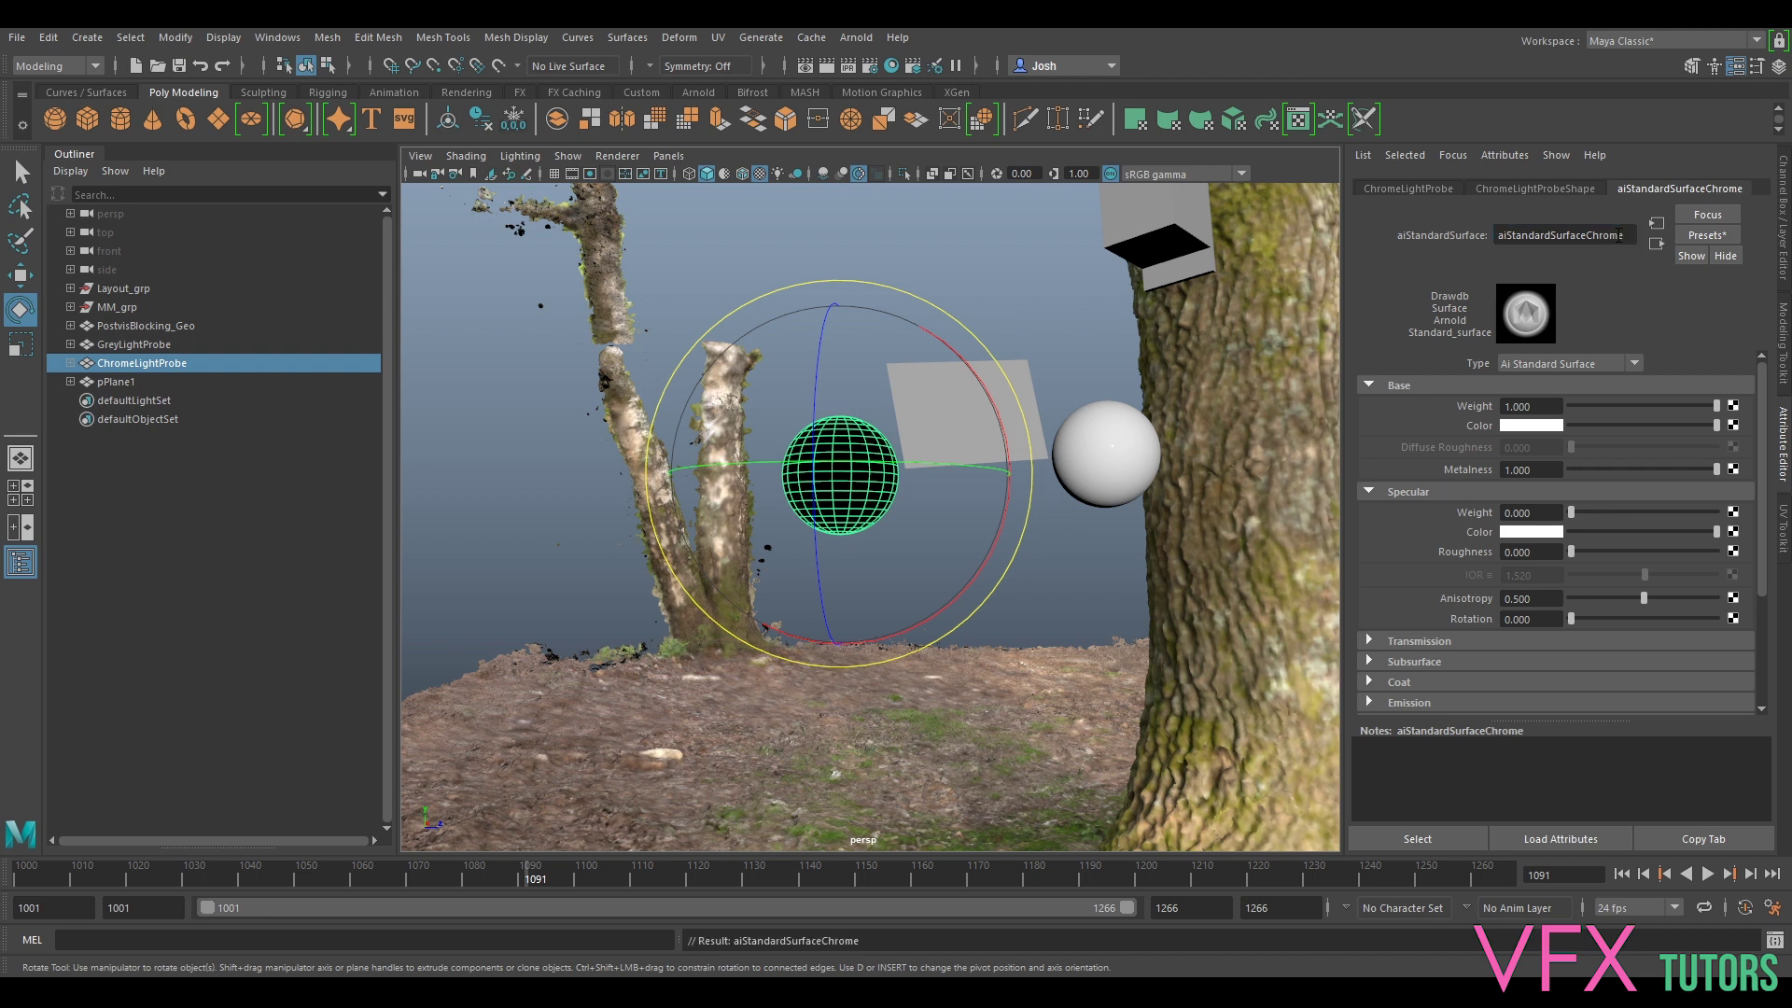
# - Give the grey shader base colour RGB 118, 118, 118 (0-255 mode) and specular weight 0
pyautogui.click(1134, 468)
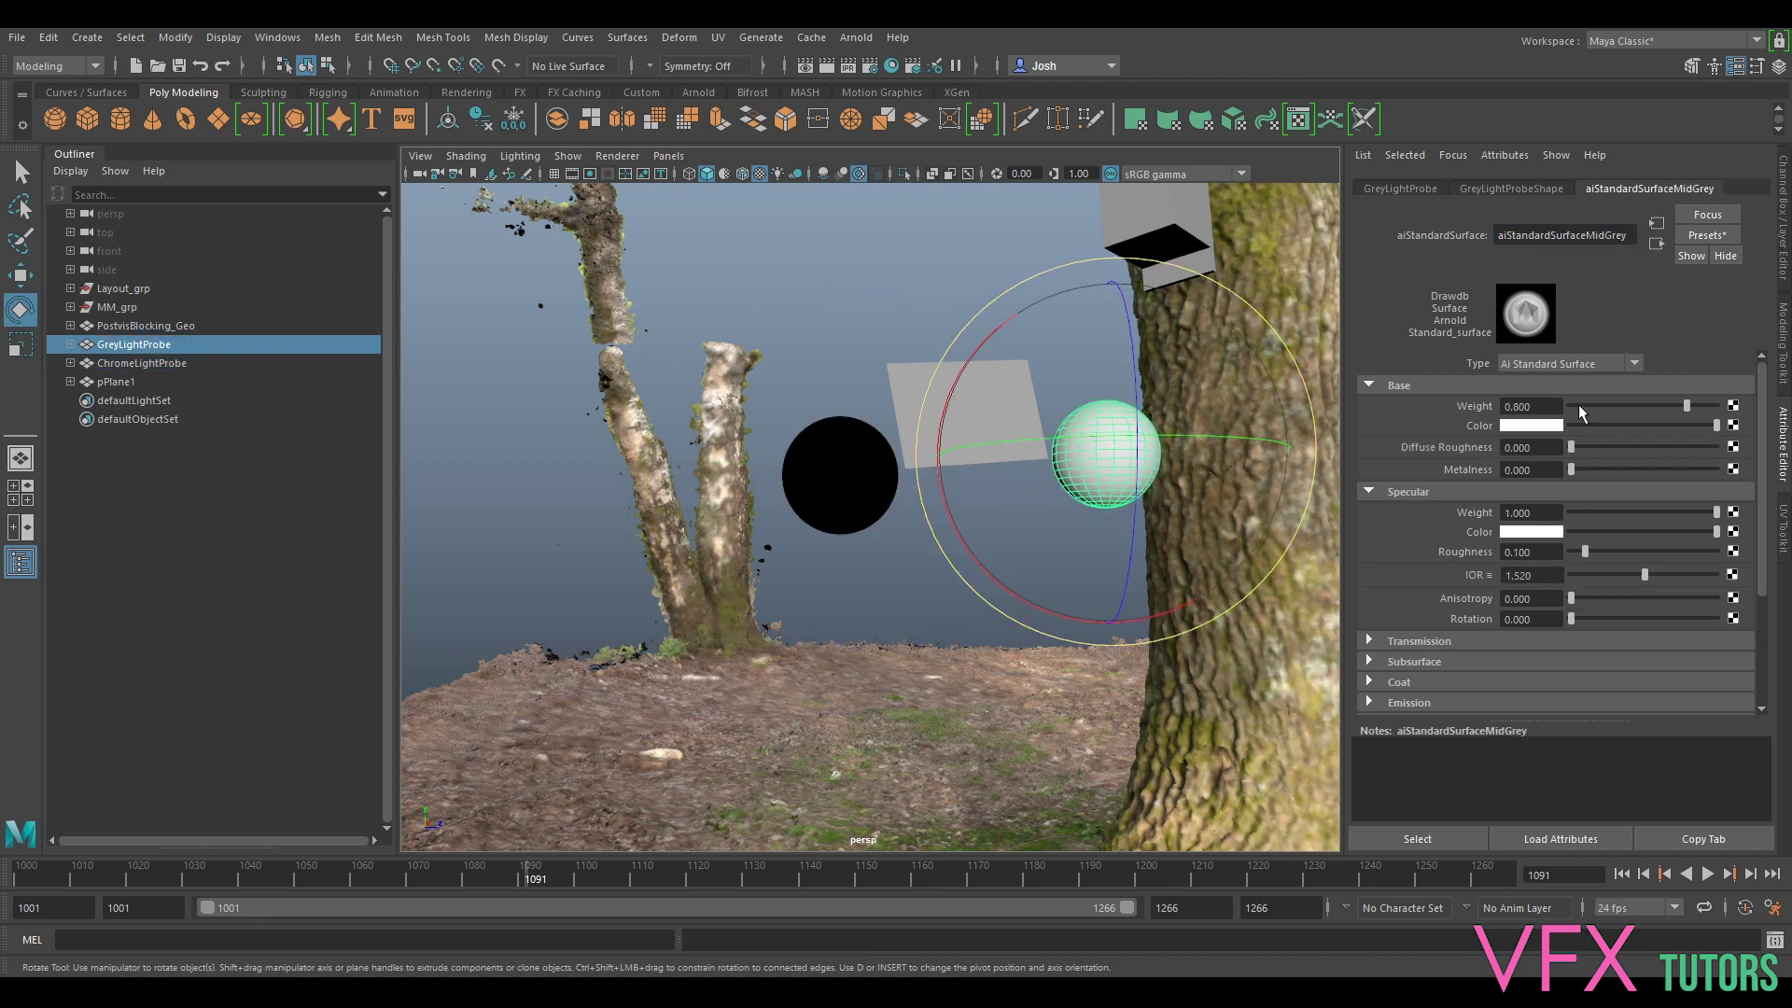
pyautogui.click(1528, 427)
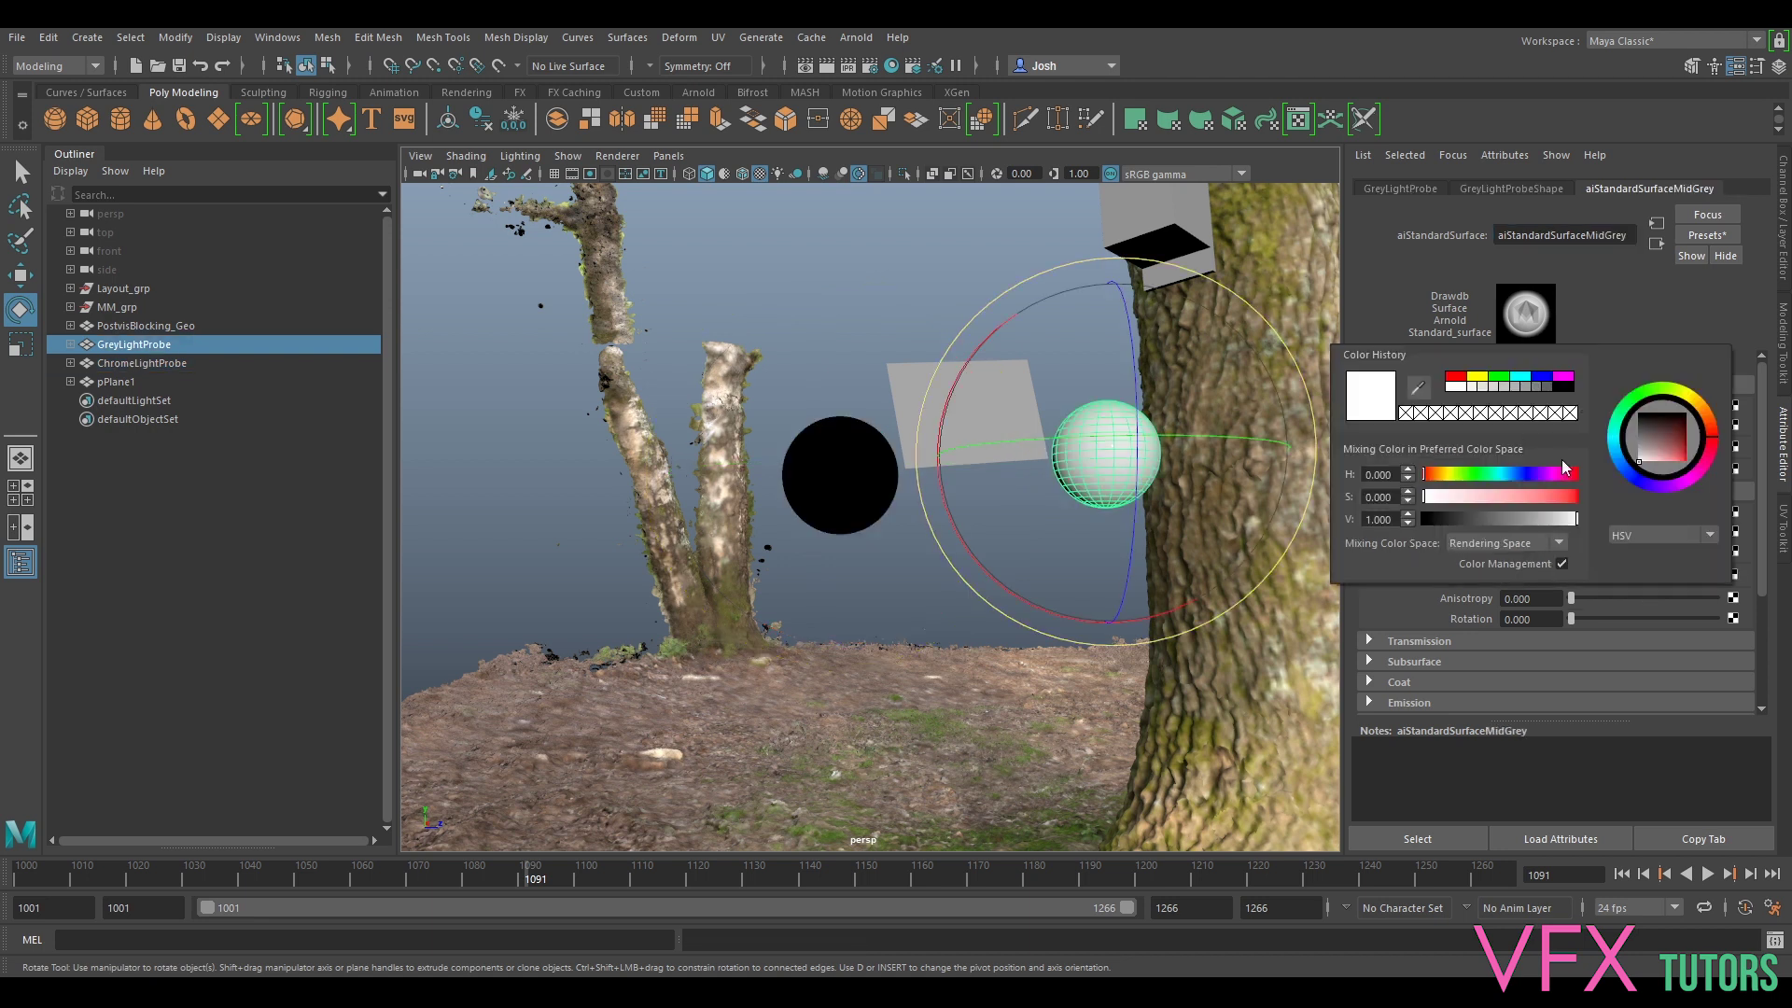
pyautogui.click(1632, 534)
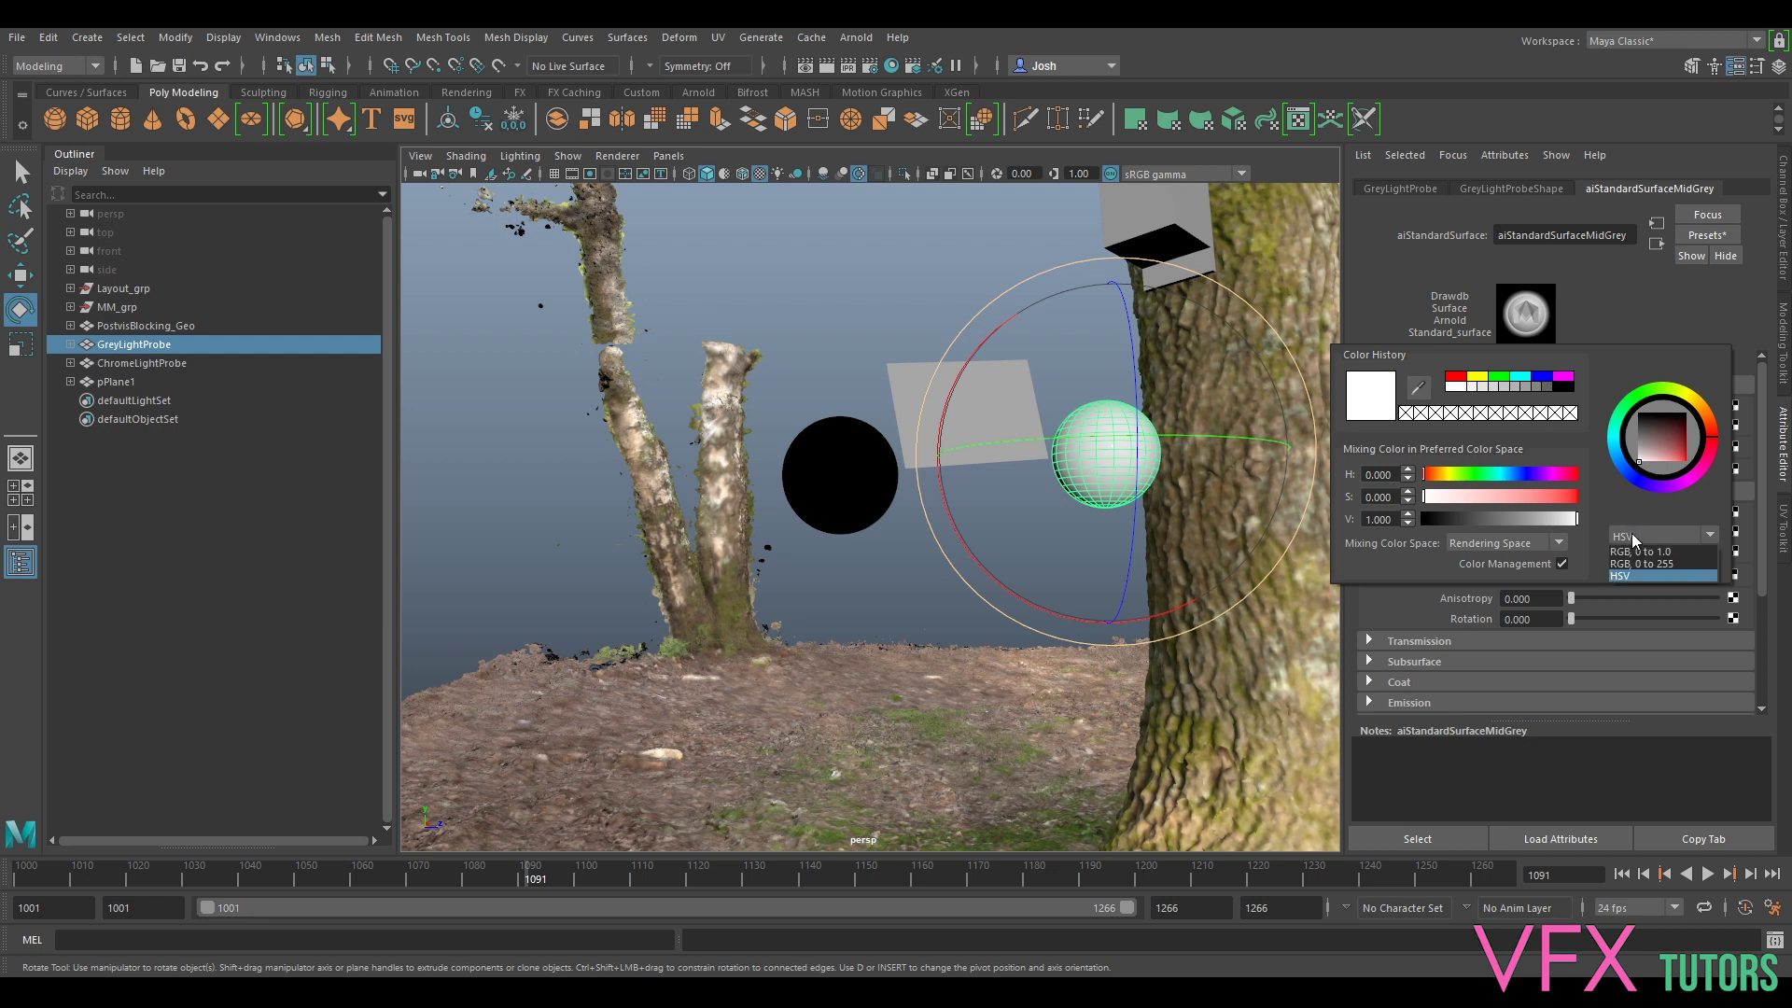
pyautogui.click(1671, 562)
pyautogui.moveTo(1392, 471); pyautogui.dragTo(1328, 475)
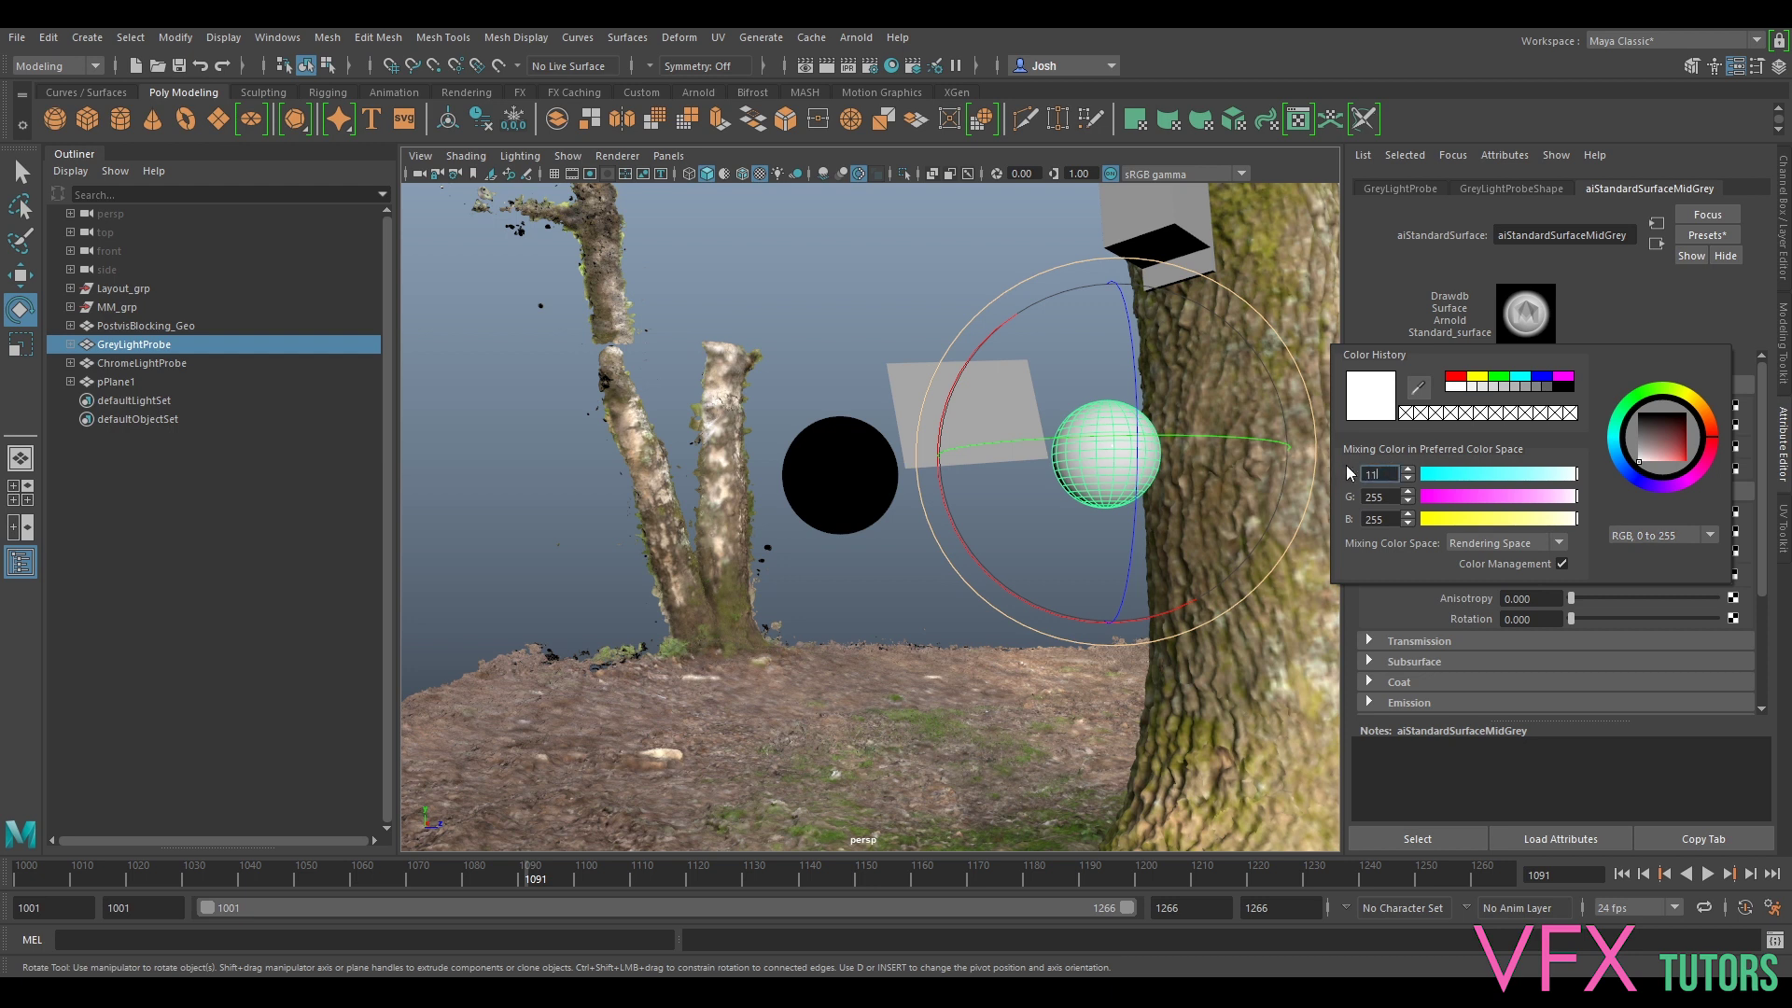
pyautogui.click(1385, 496)
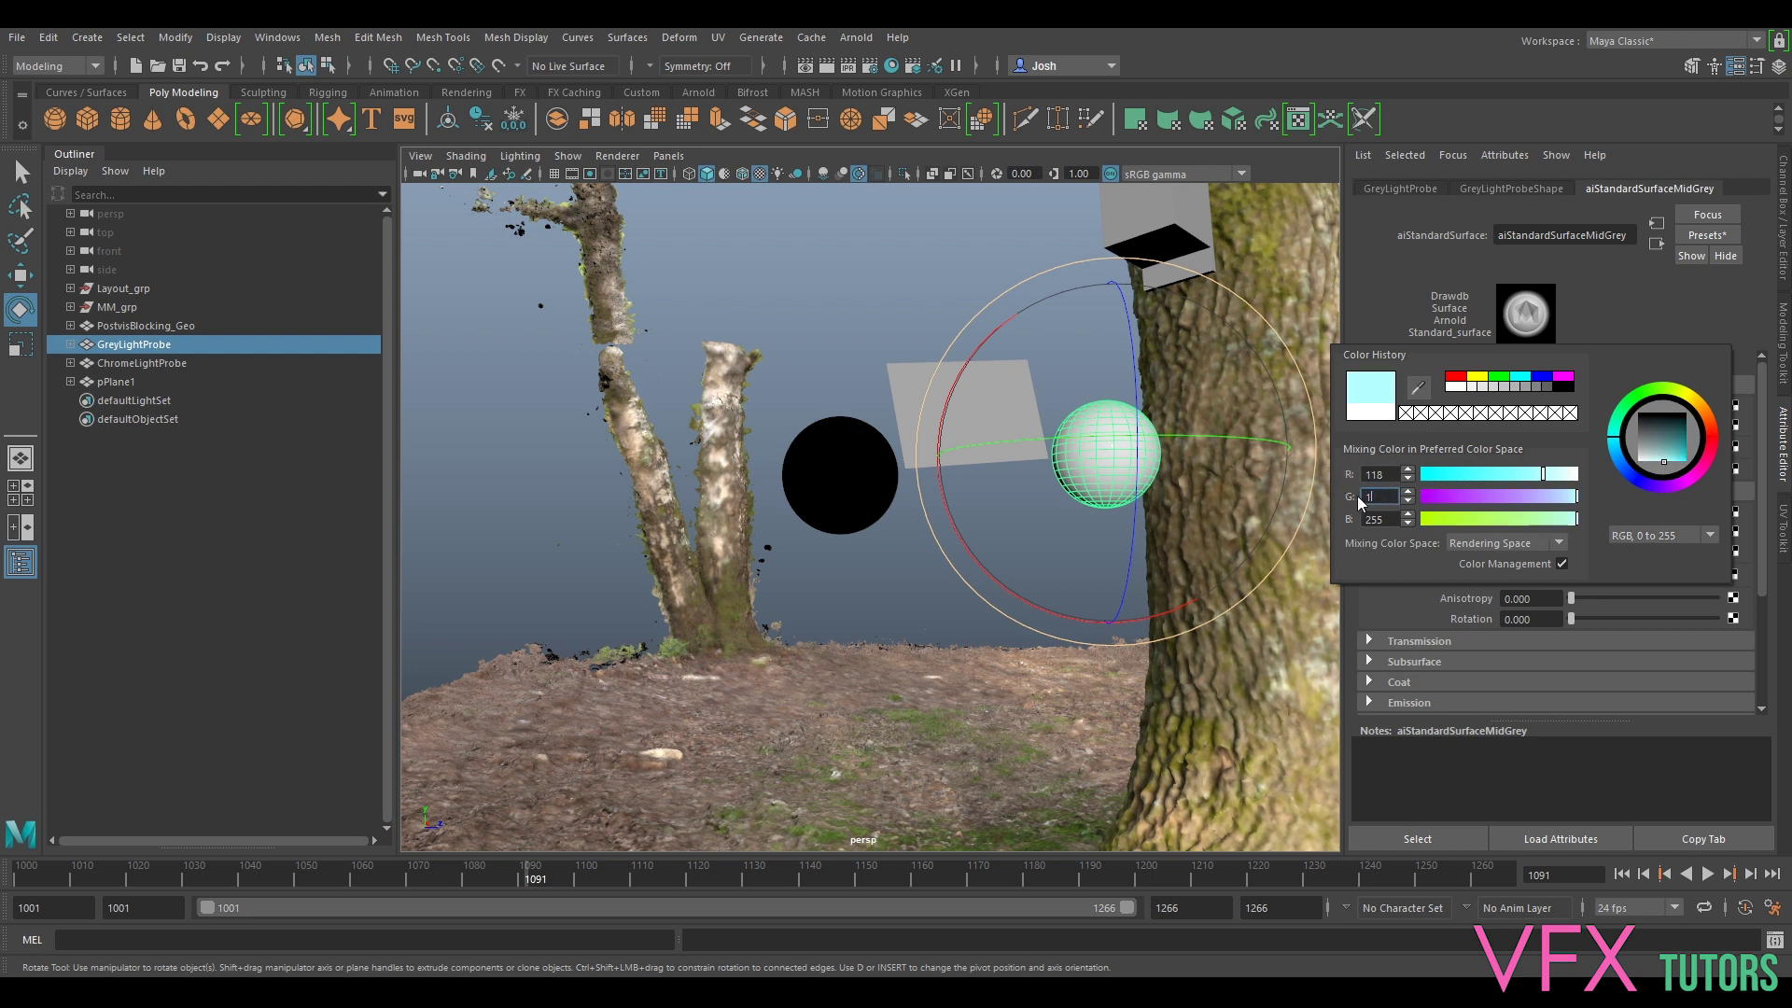
pyautogui.moveTo(1398, 519); pyautogui.dragTo(1350, 523)
pyautogui.write('118')
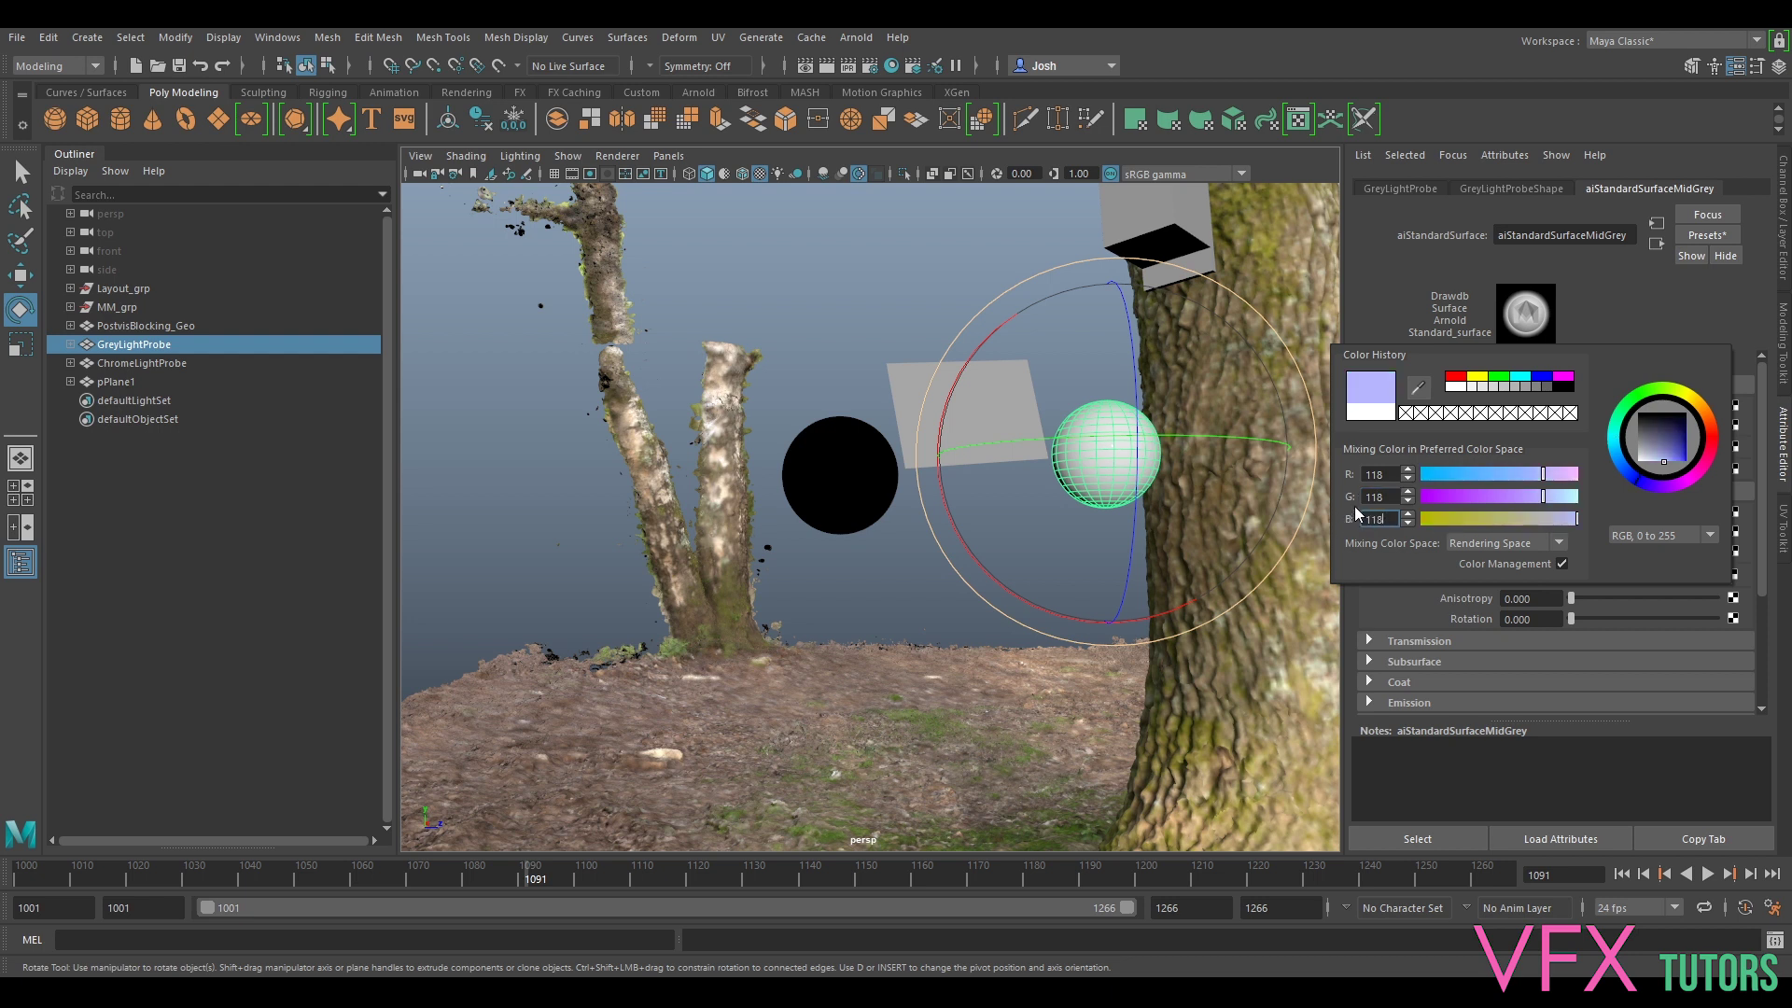
pyautogui.press('Return')
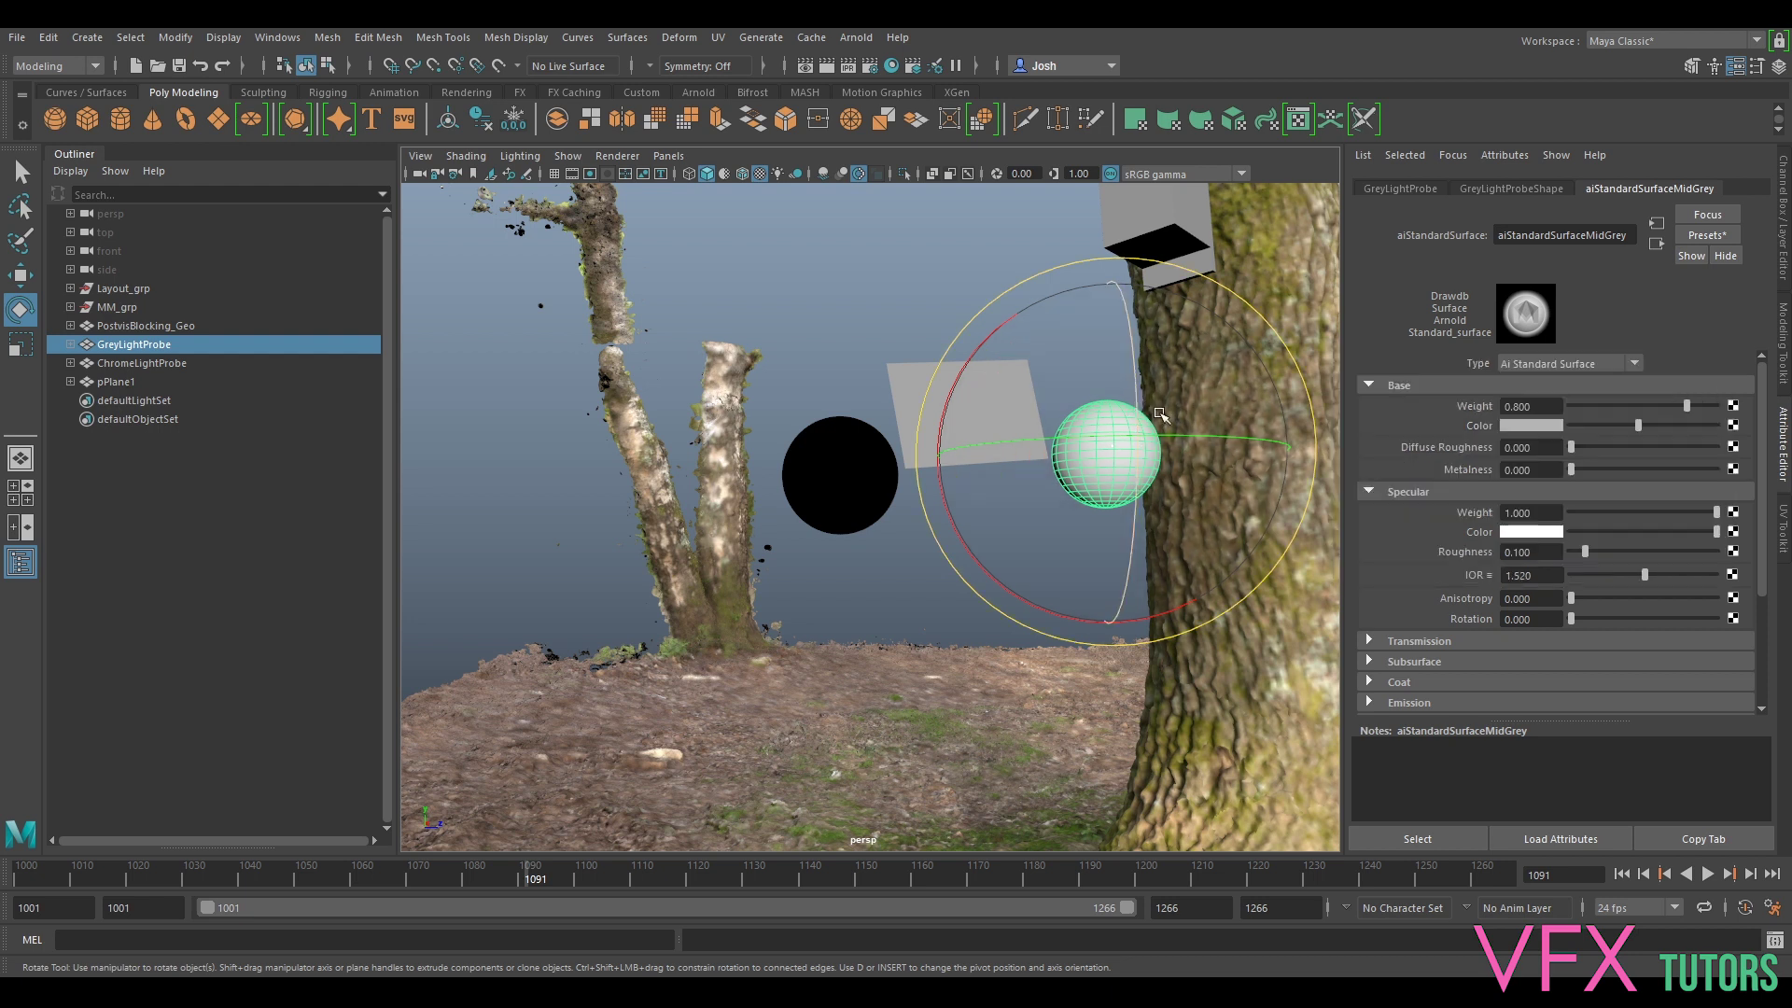
pyautogui.moveTo(1592, 520); pyautogui.dragTo(1568, 521)
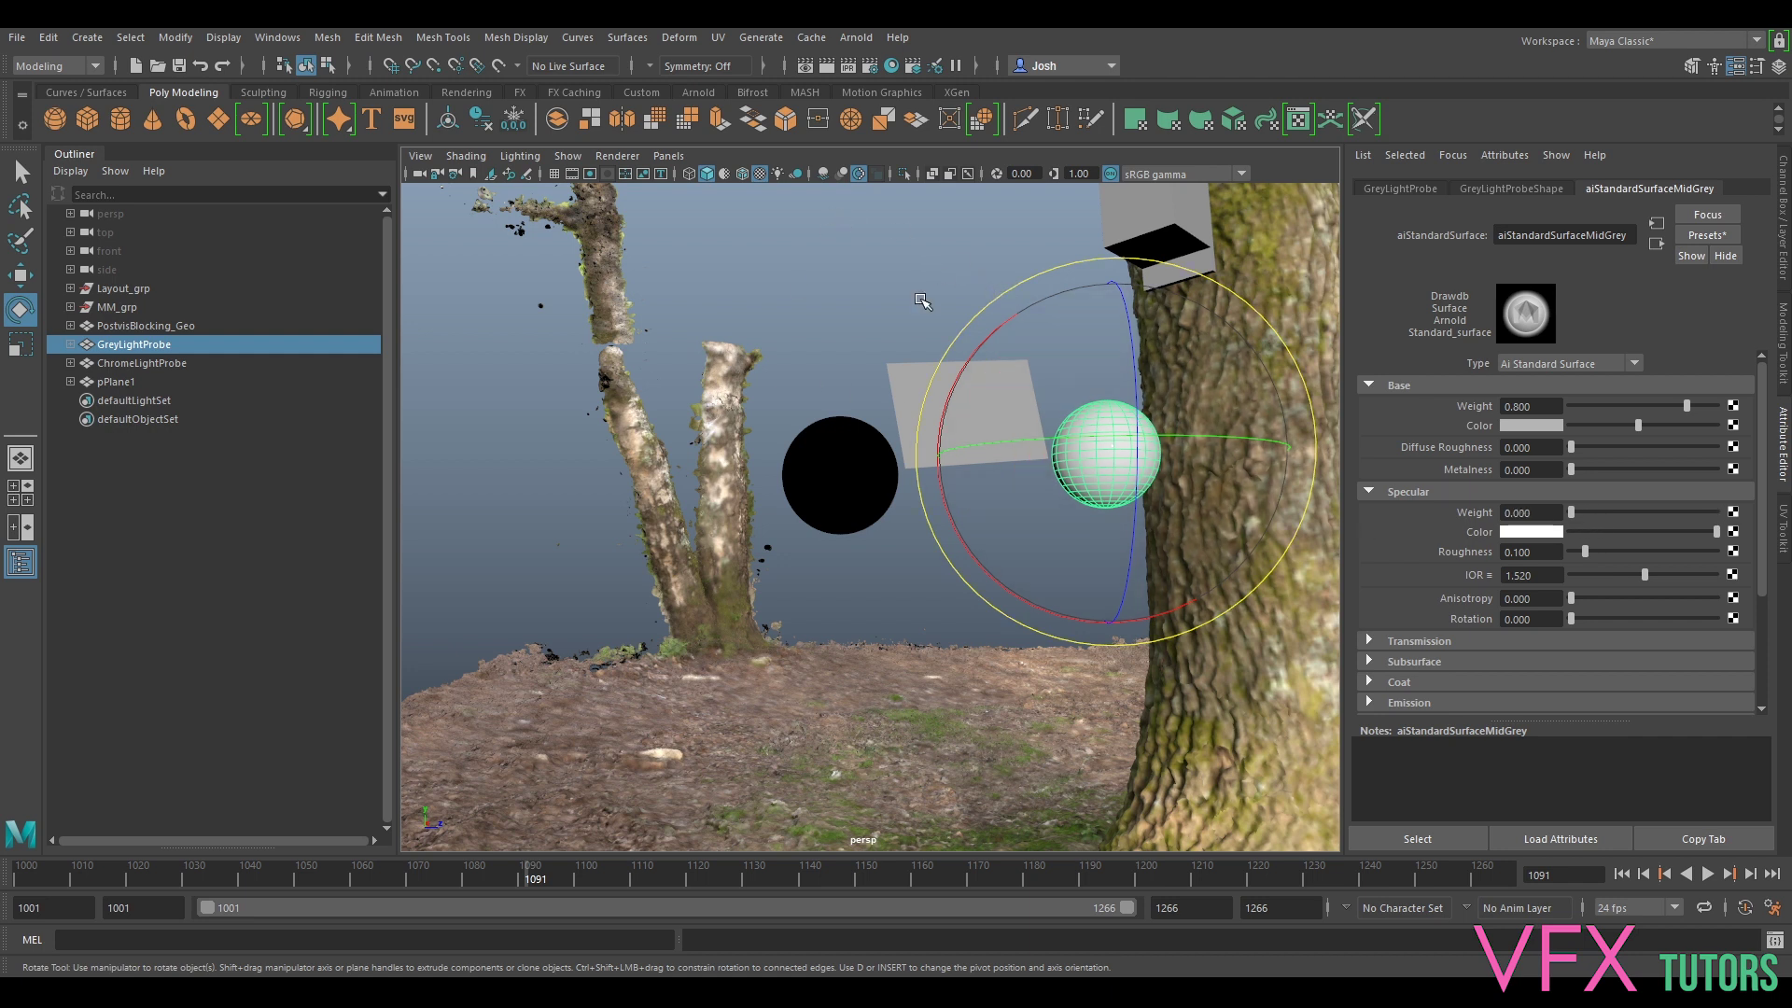
pyautogui.click(879, 370)
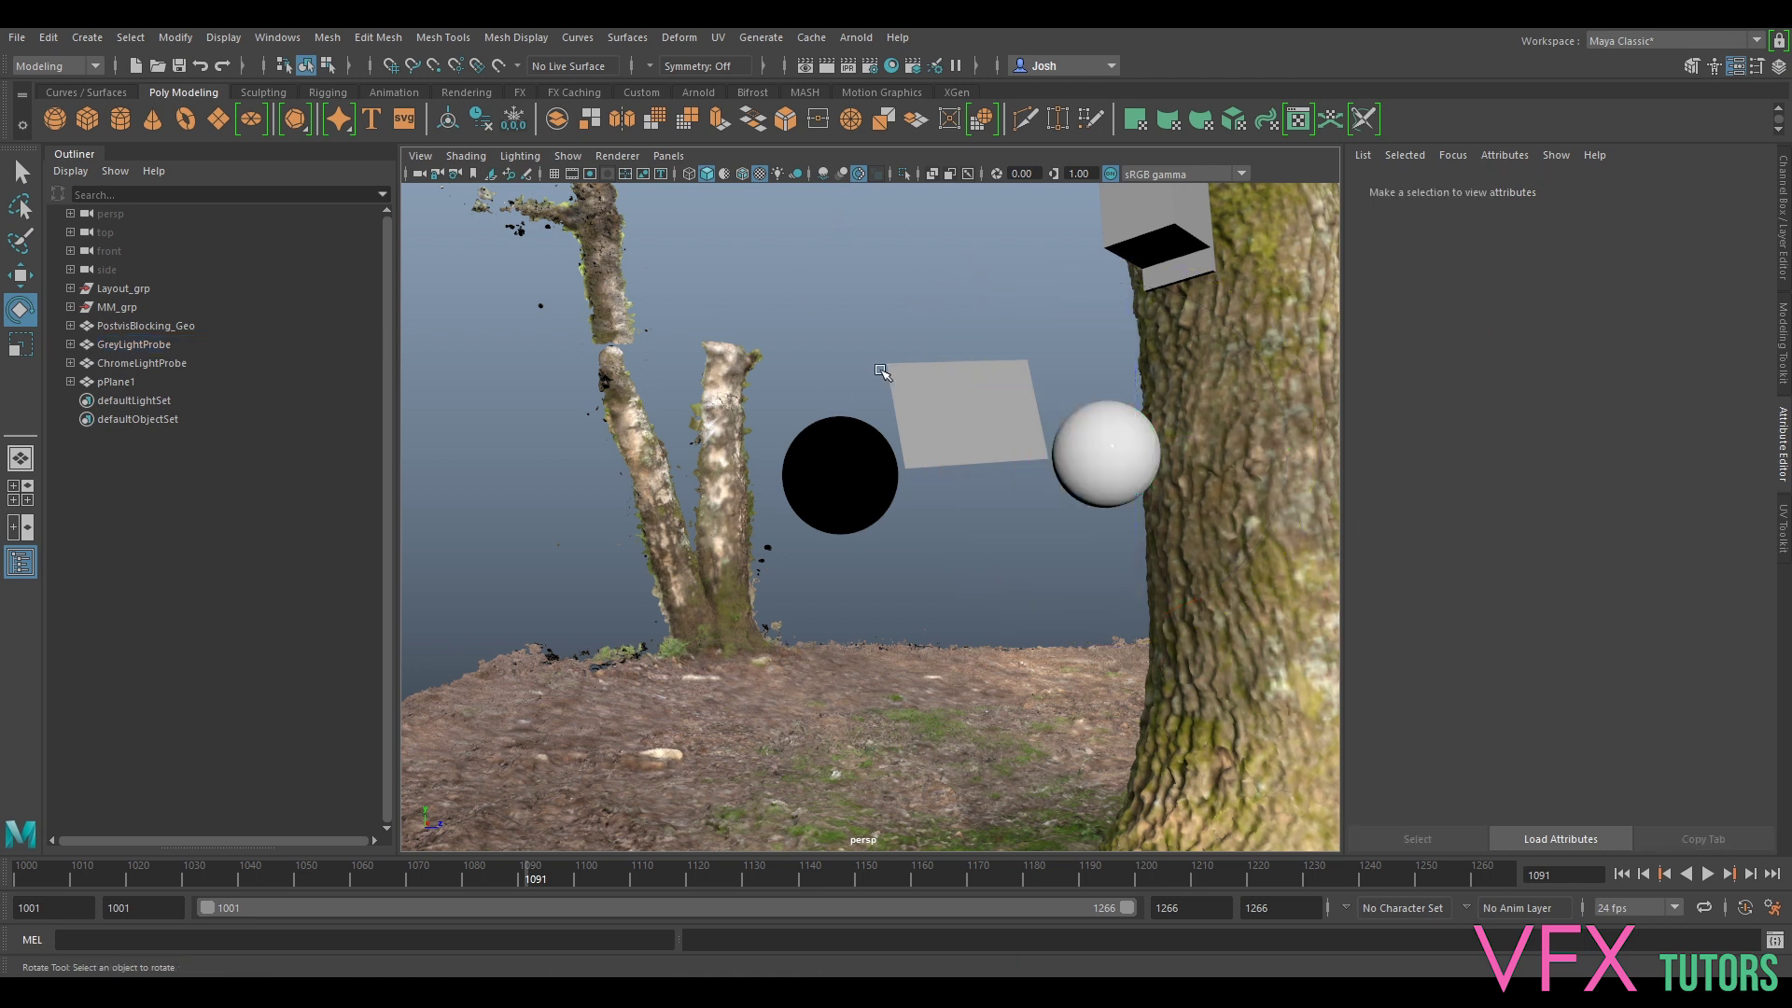
# - Rename the colour chart plane pPlane1 to Chart
pyautogui.click(943, 392)
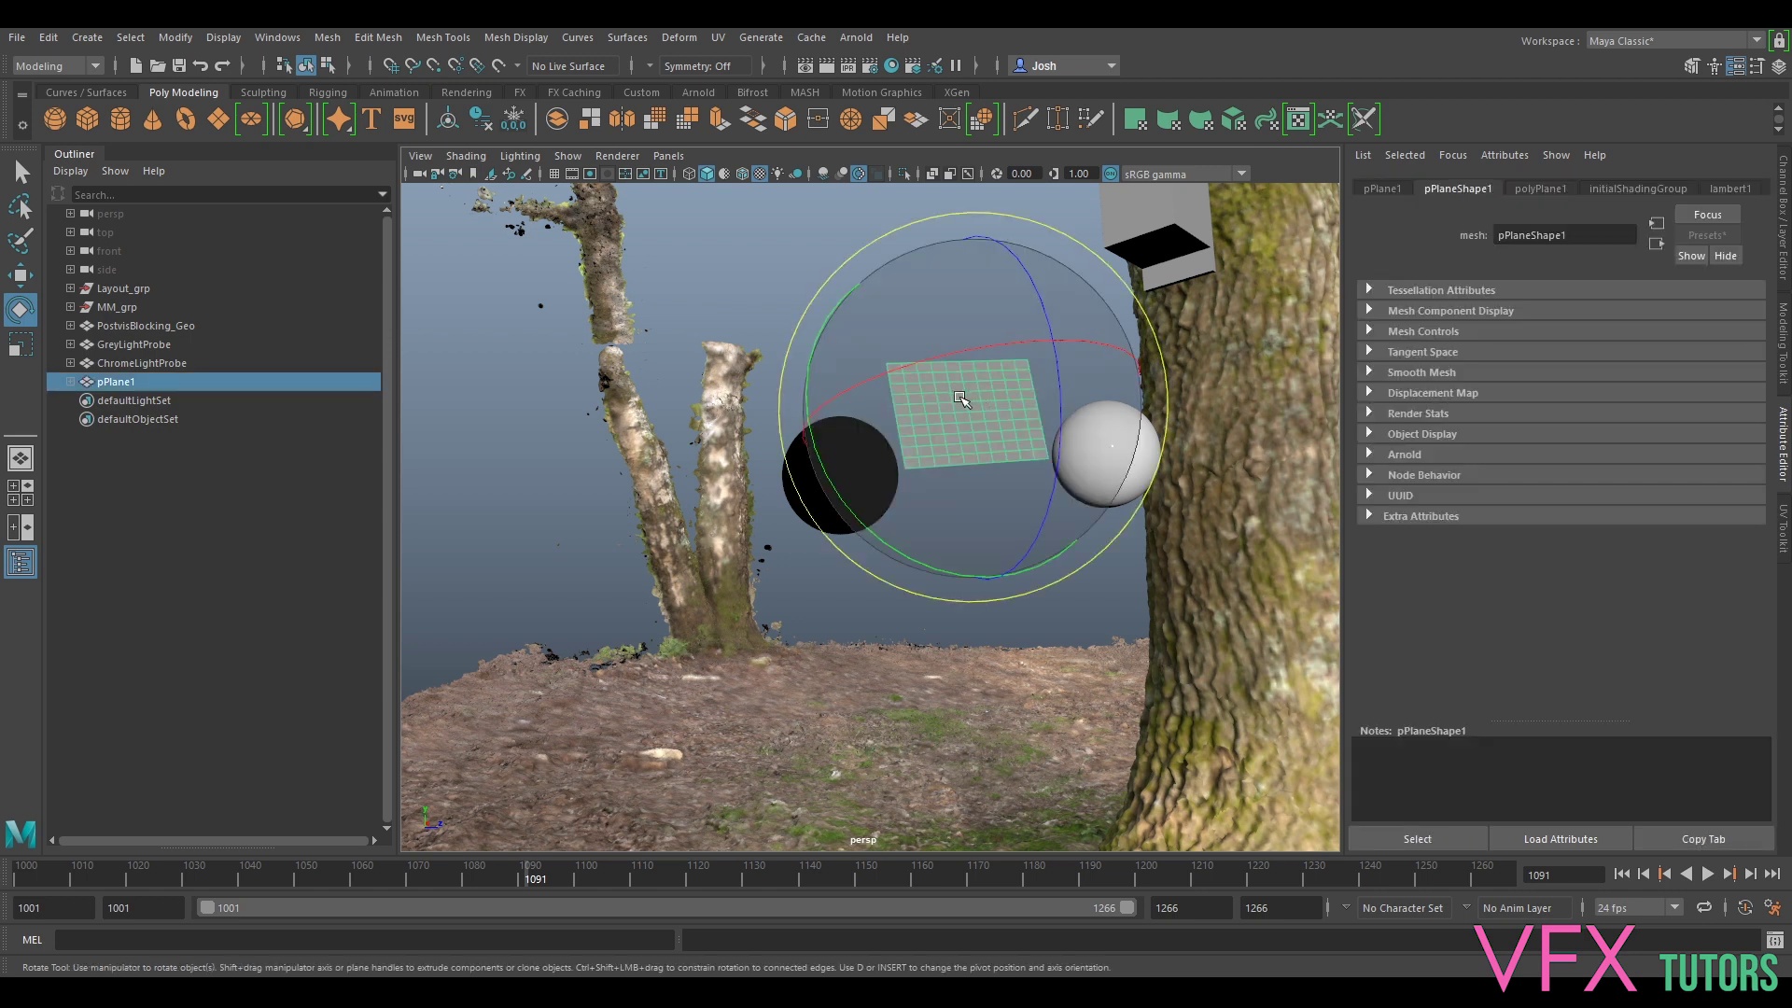
pyautogui.doubleClick(164, 381)
pyautogui.write('Chart')
pyautogui.press('Return')
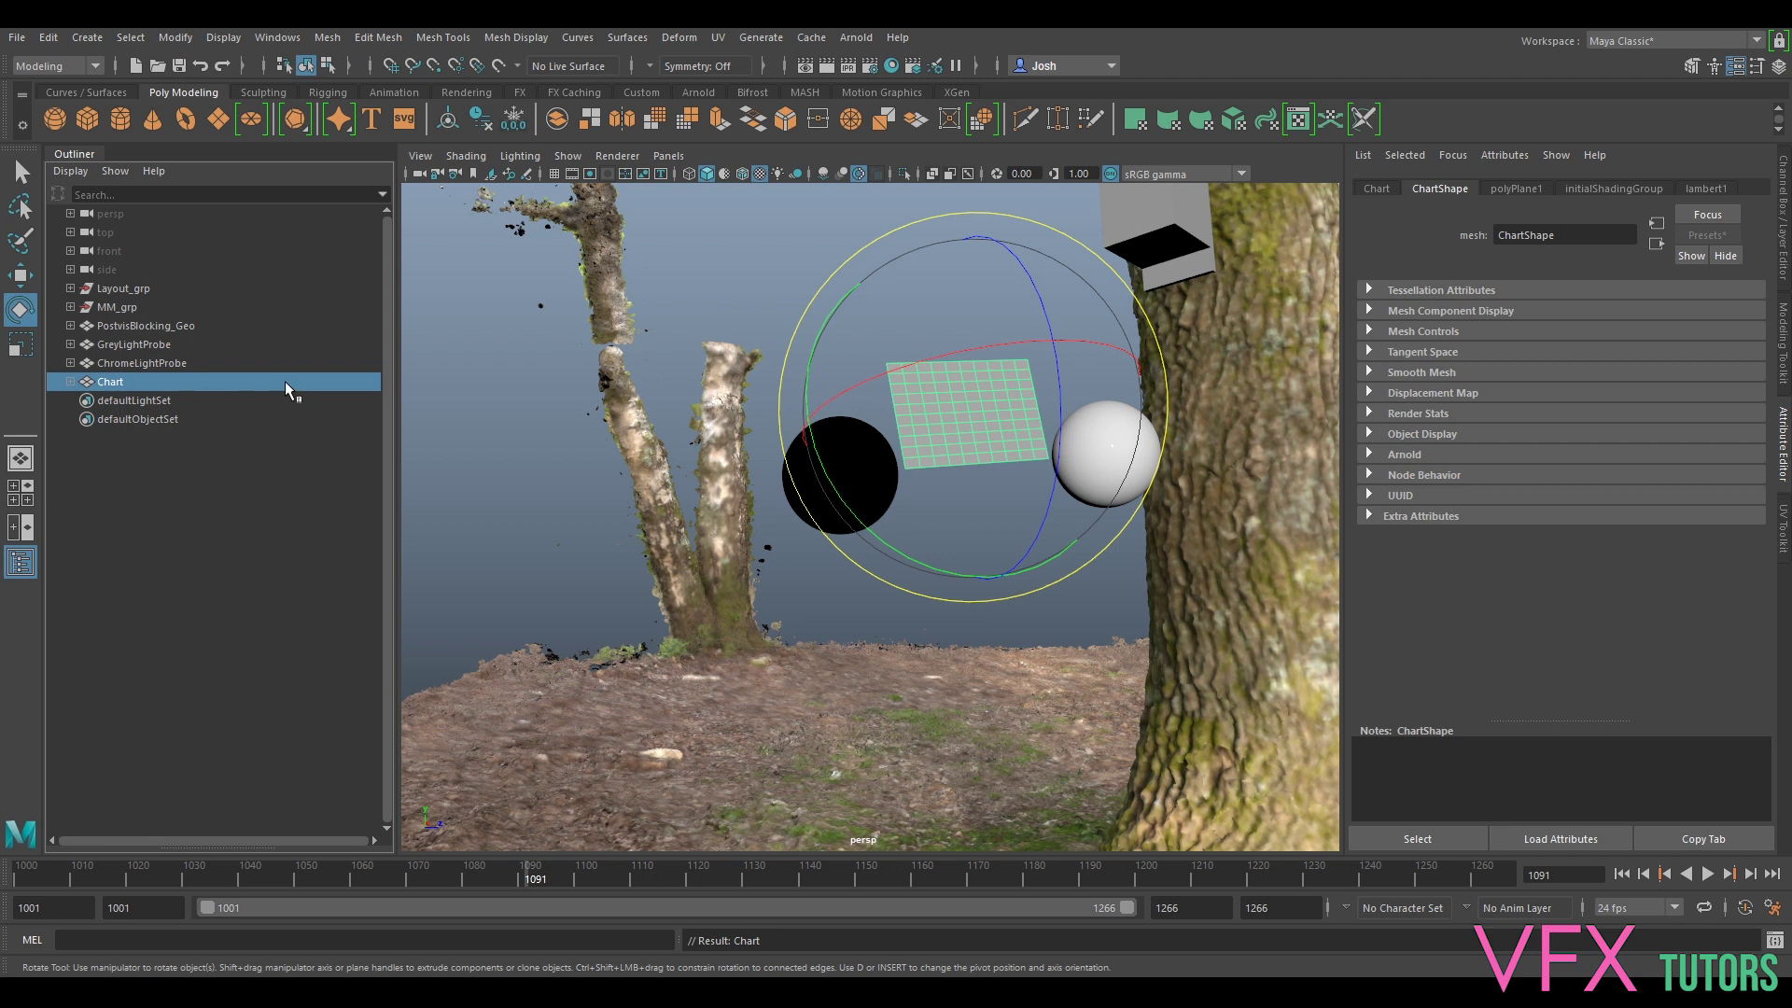
# - Assign a new Arnold aiStandardSurface material to the Chart plane
pyautogui.click(989, 401)
pyautogui.moveTo(990, 401); pyautogui.dragTo(997, 886, button='right')
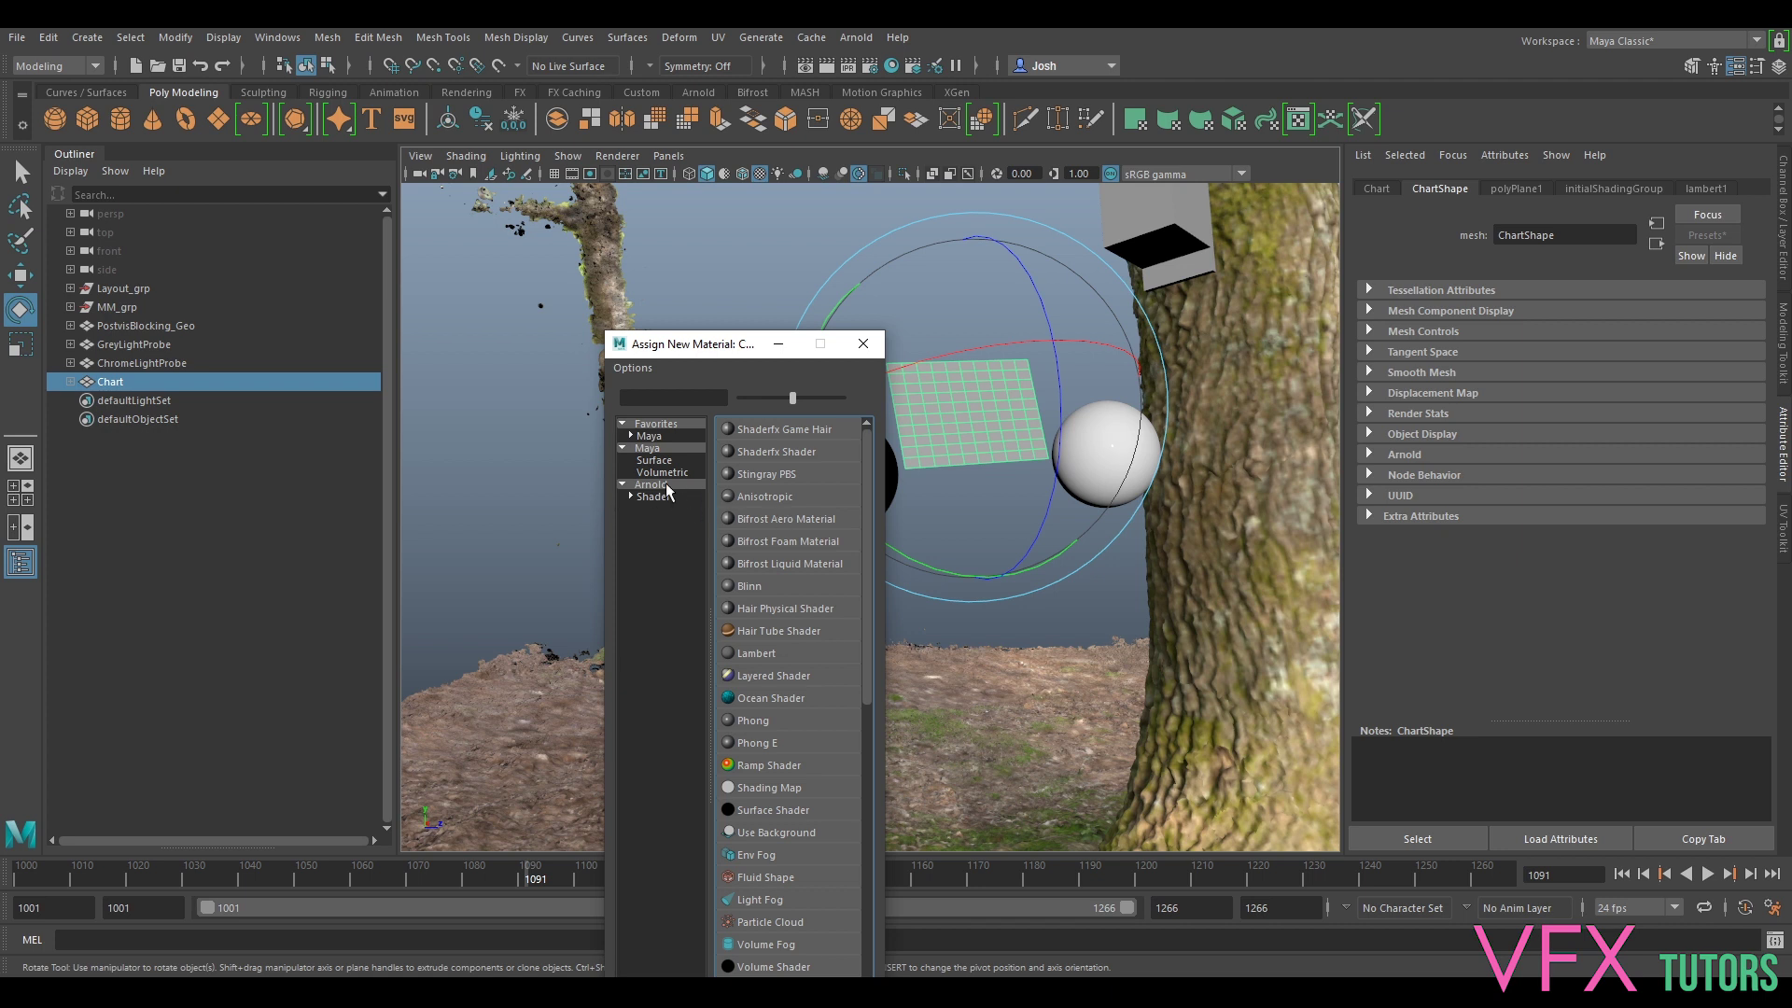
pyautogui.click(667, 486)
pyautogui.click(788, 564)
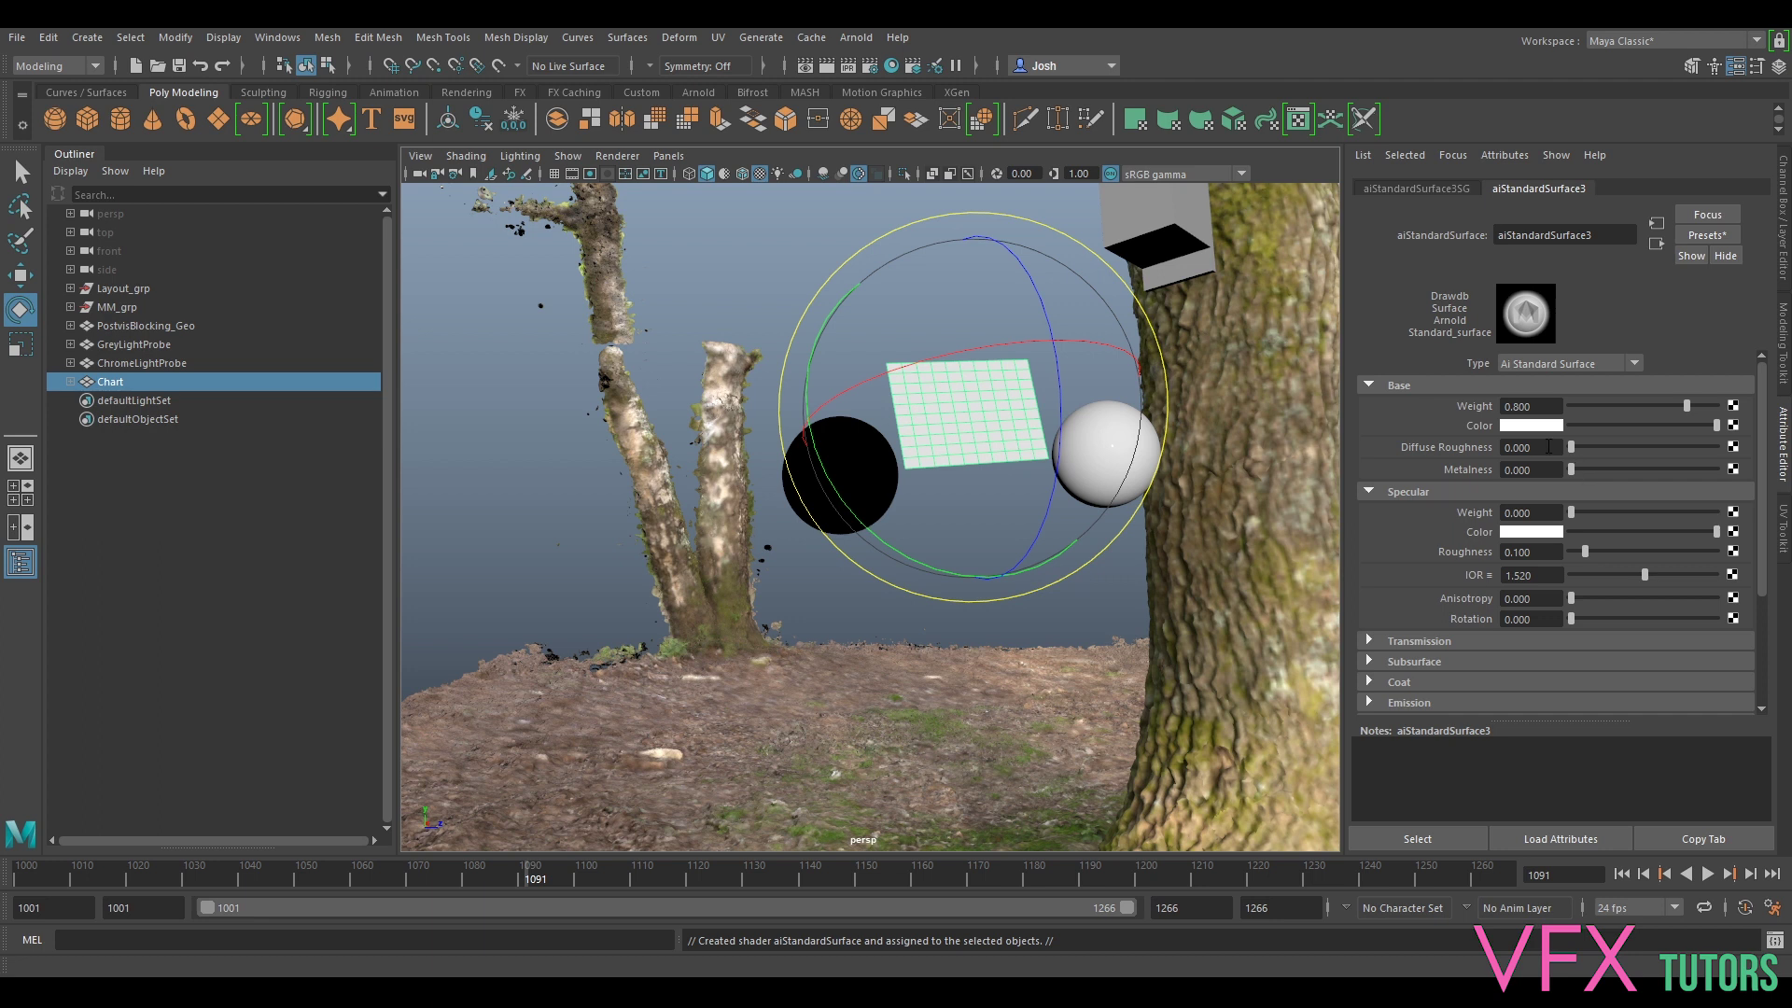
# - Connect a file texture loading Birdbox_BG01_v001.1270.exr to the Chart shader's base colour
pyautogui.click(1731, 429)
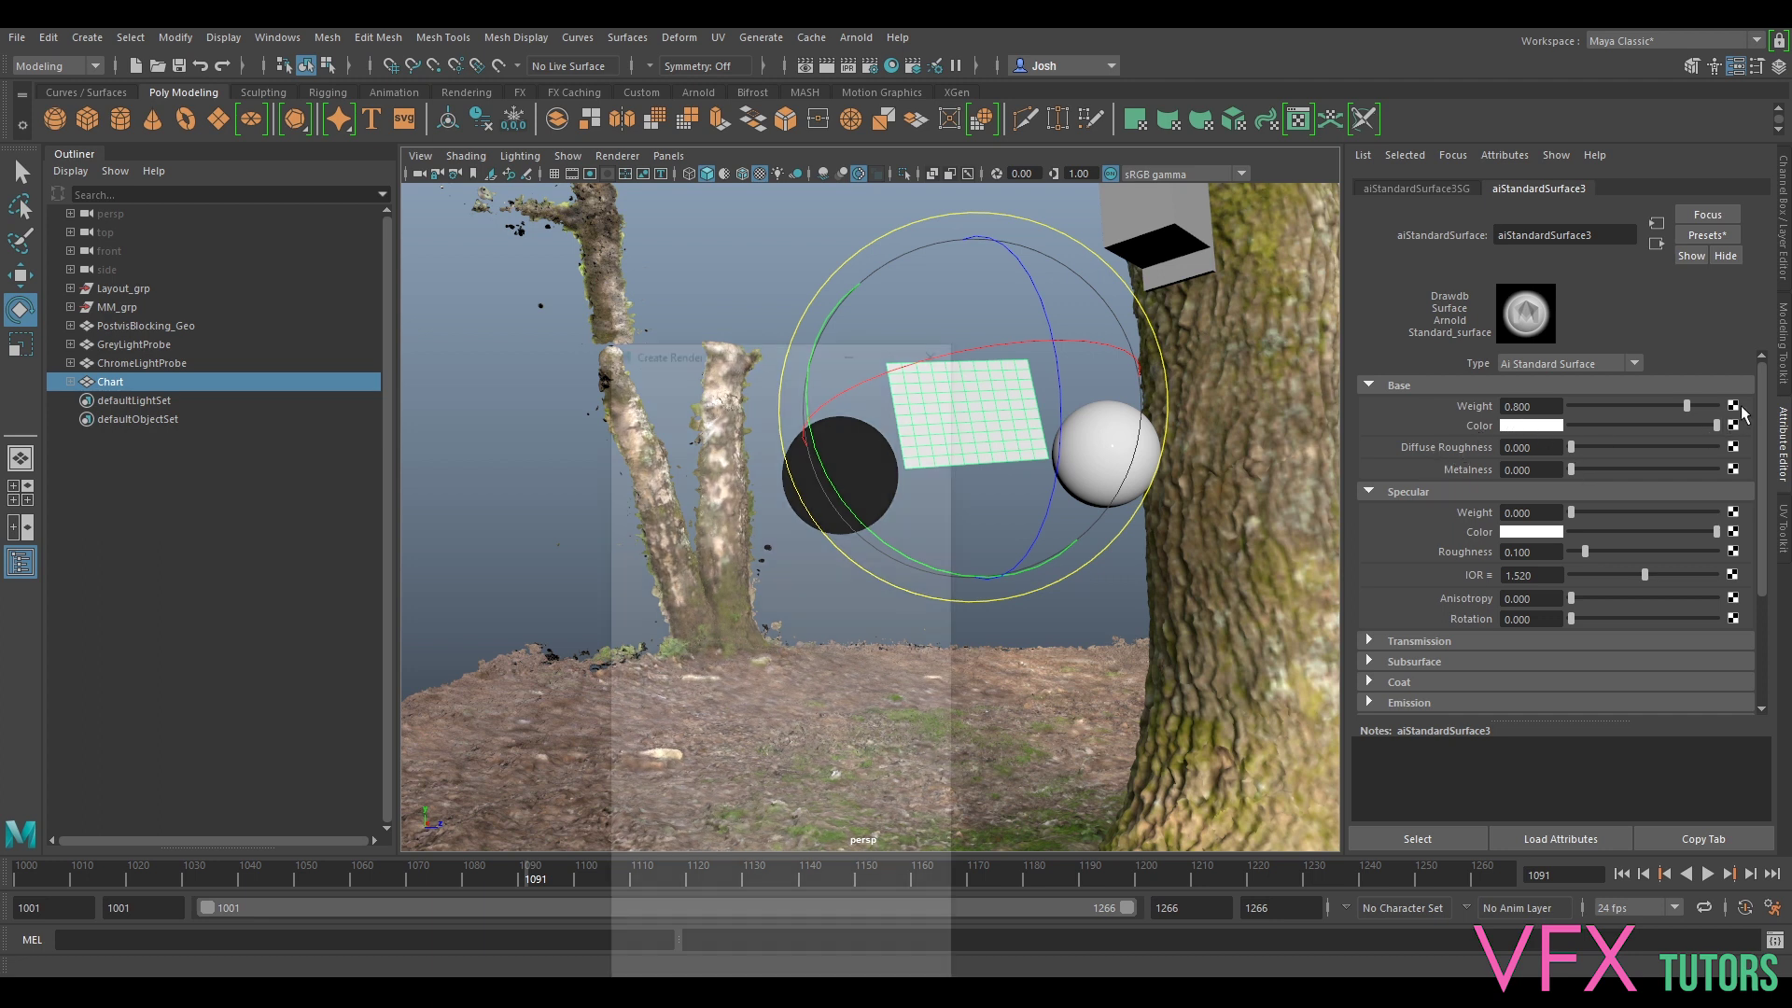
pyautogui.click(827, 418)
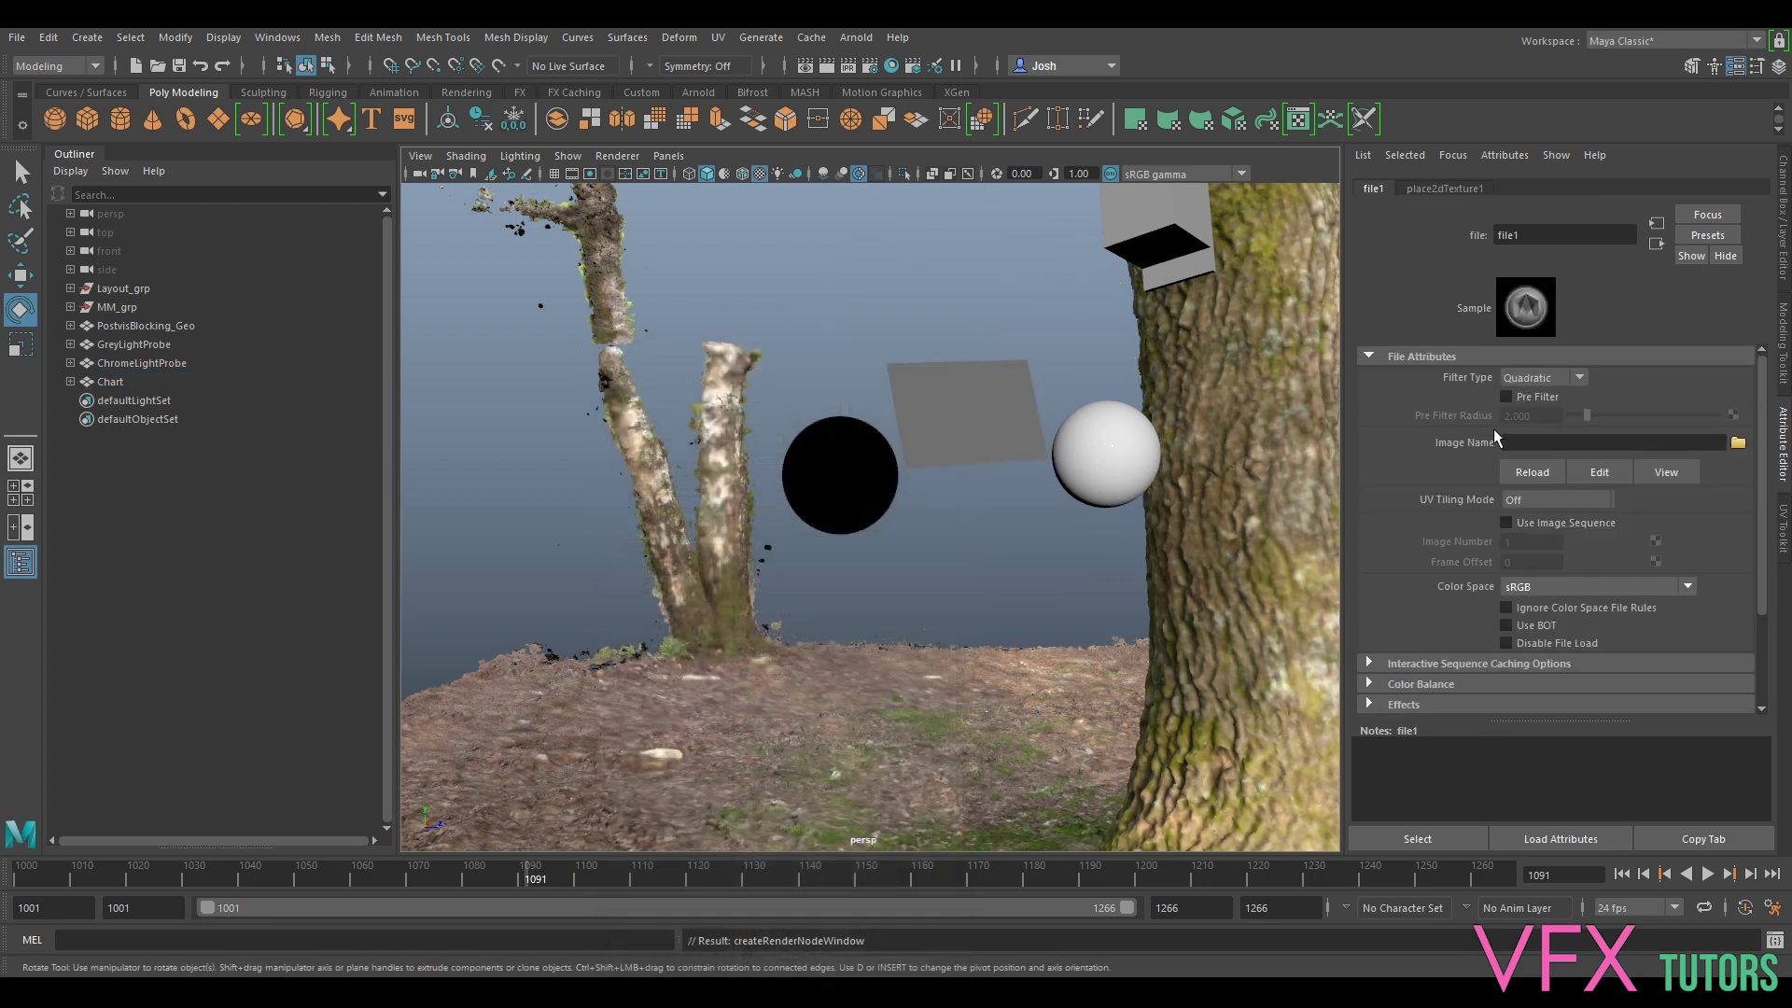
pyautogui.click(1738, 442)
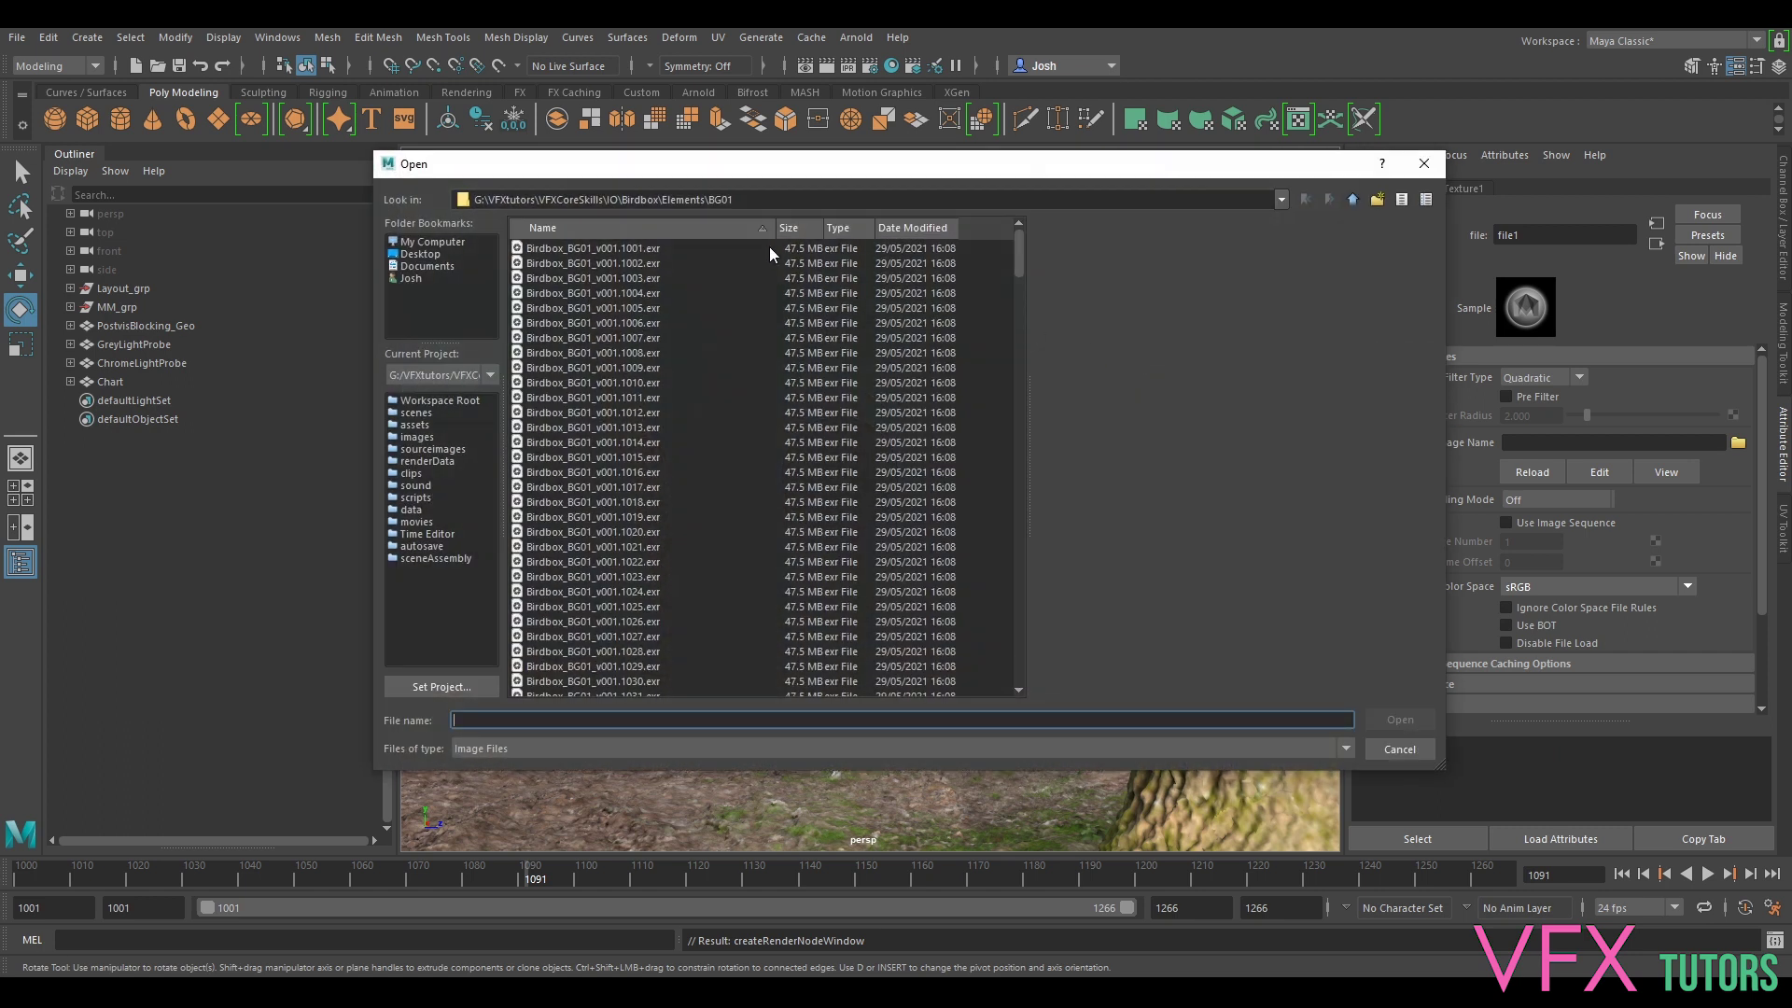
pyautogui.moveTo(1017, 259); pyautogui.dragTo(1017, 676)
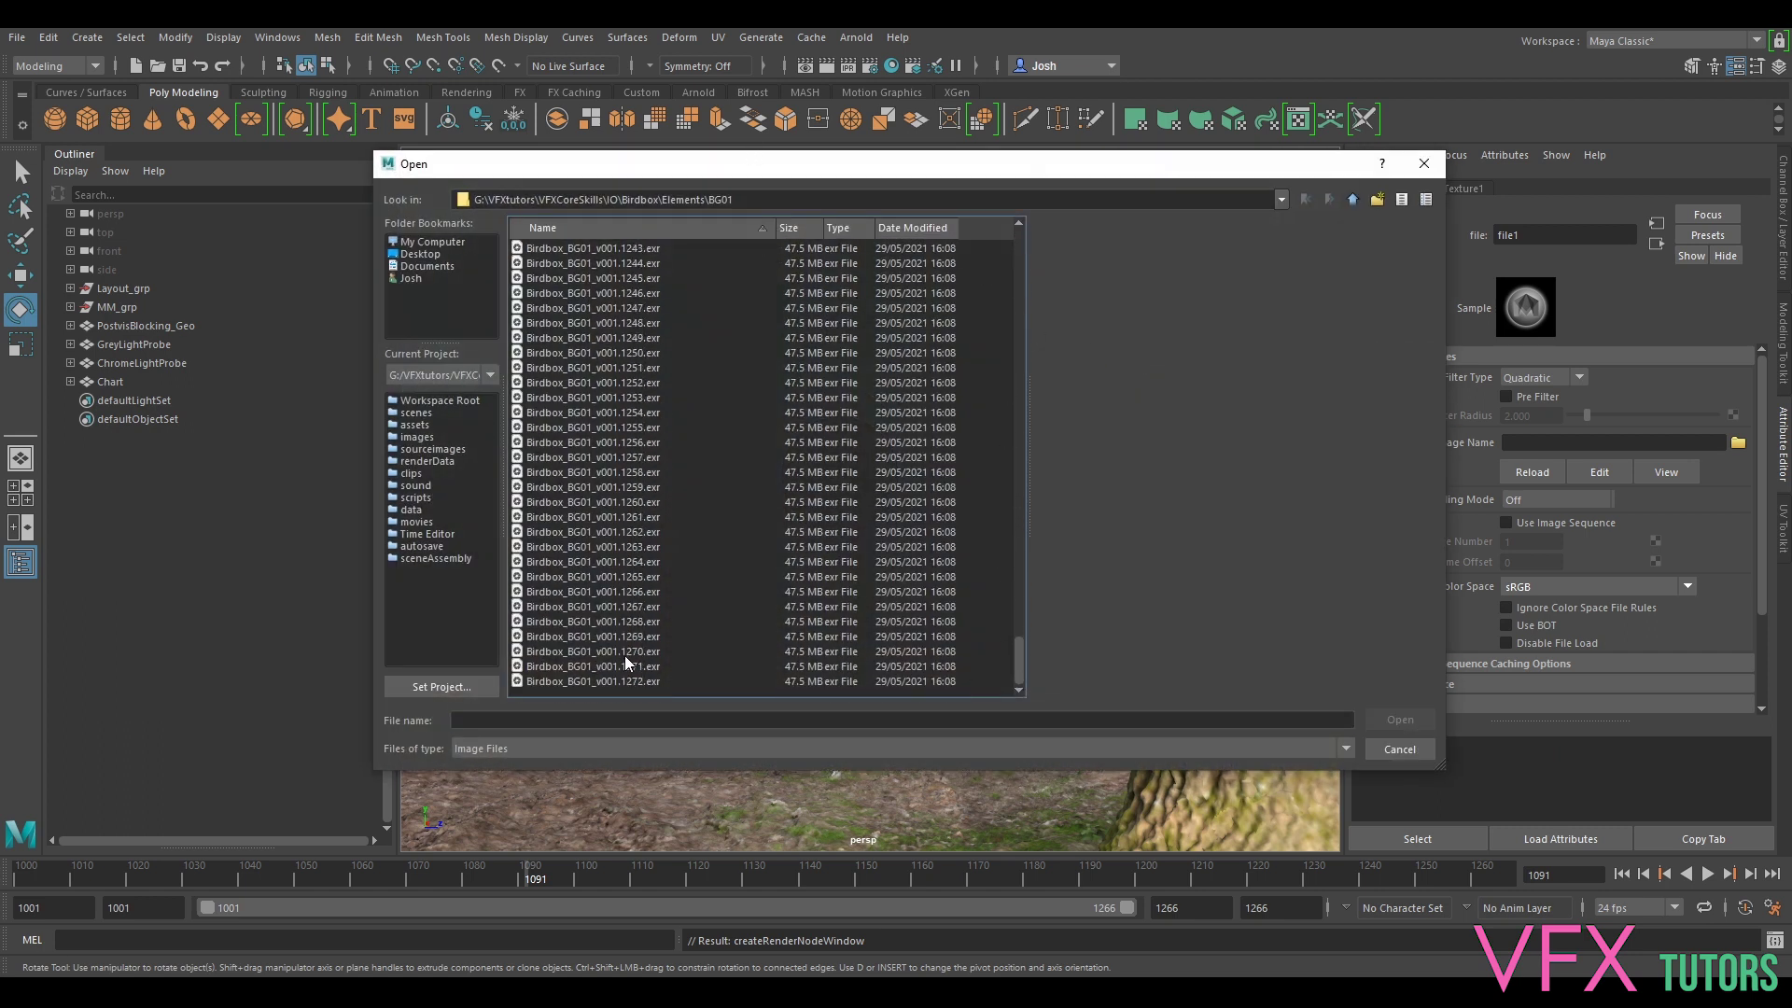
pyautogui.click(624, 651)
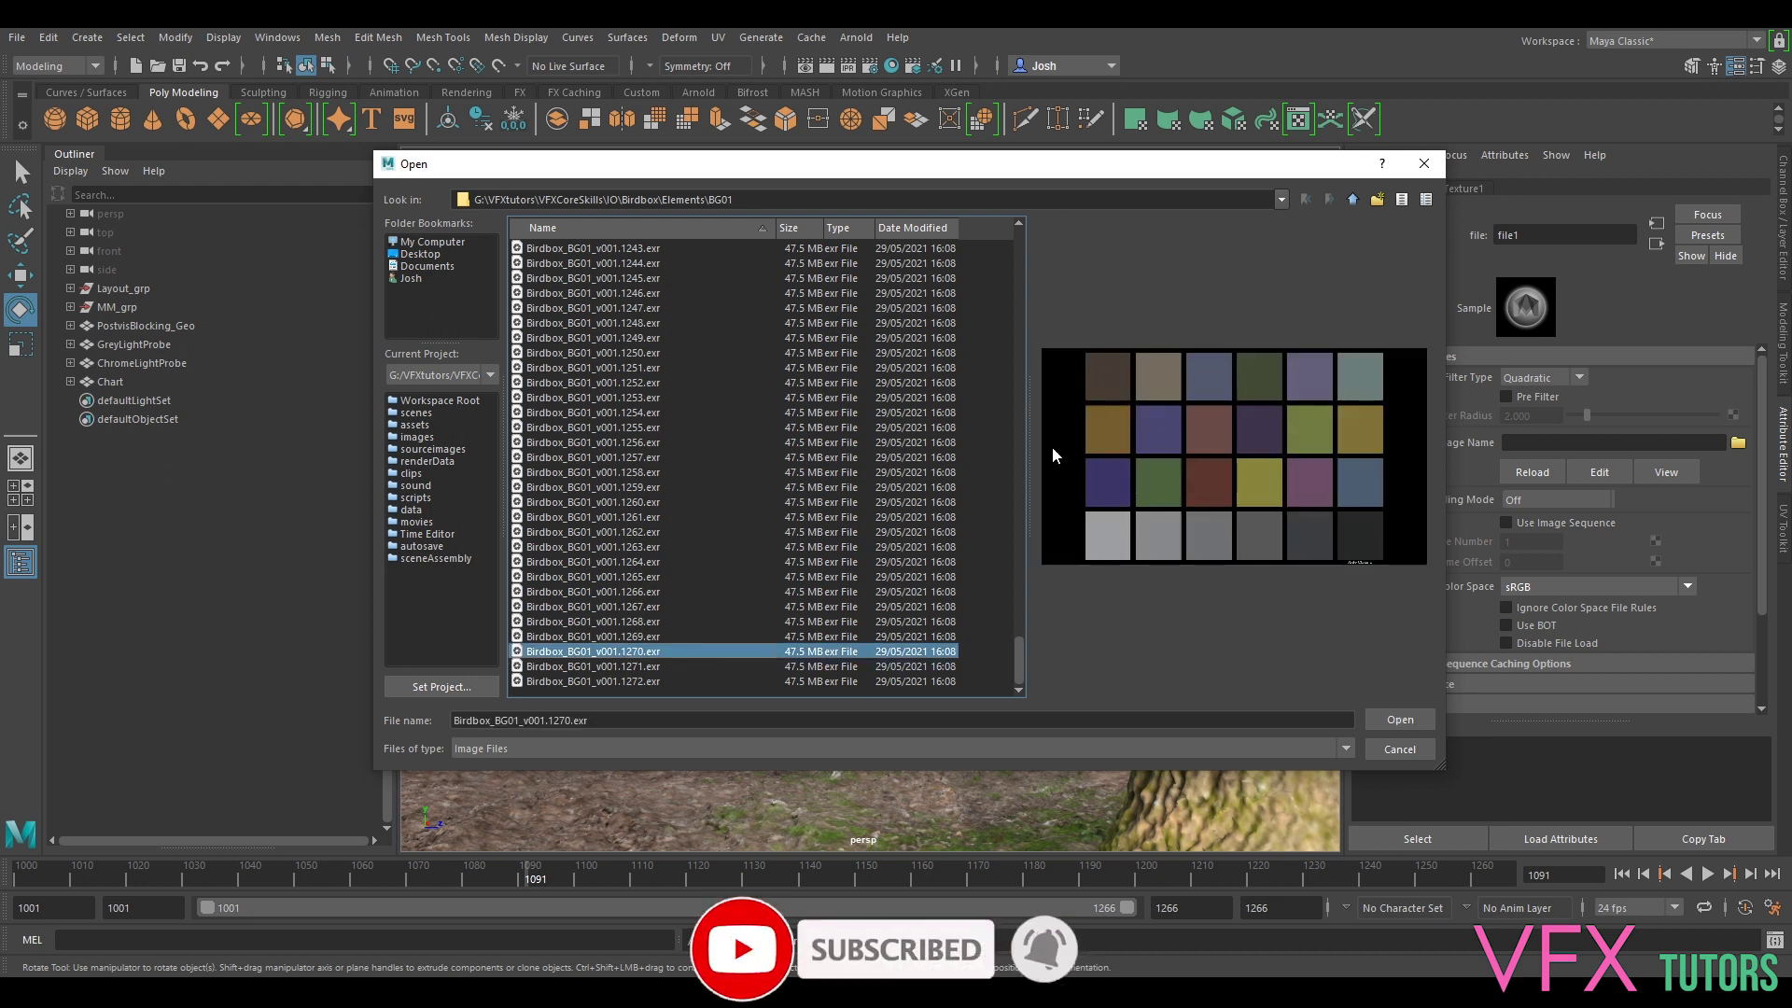
pyautogui.click(1397, 720)
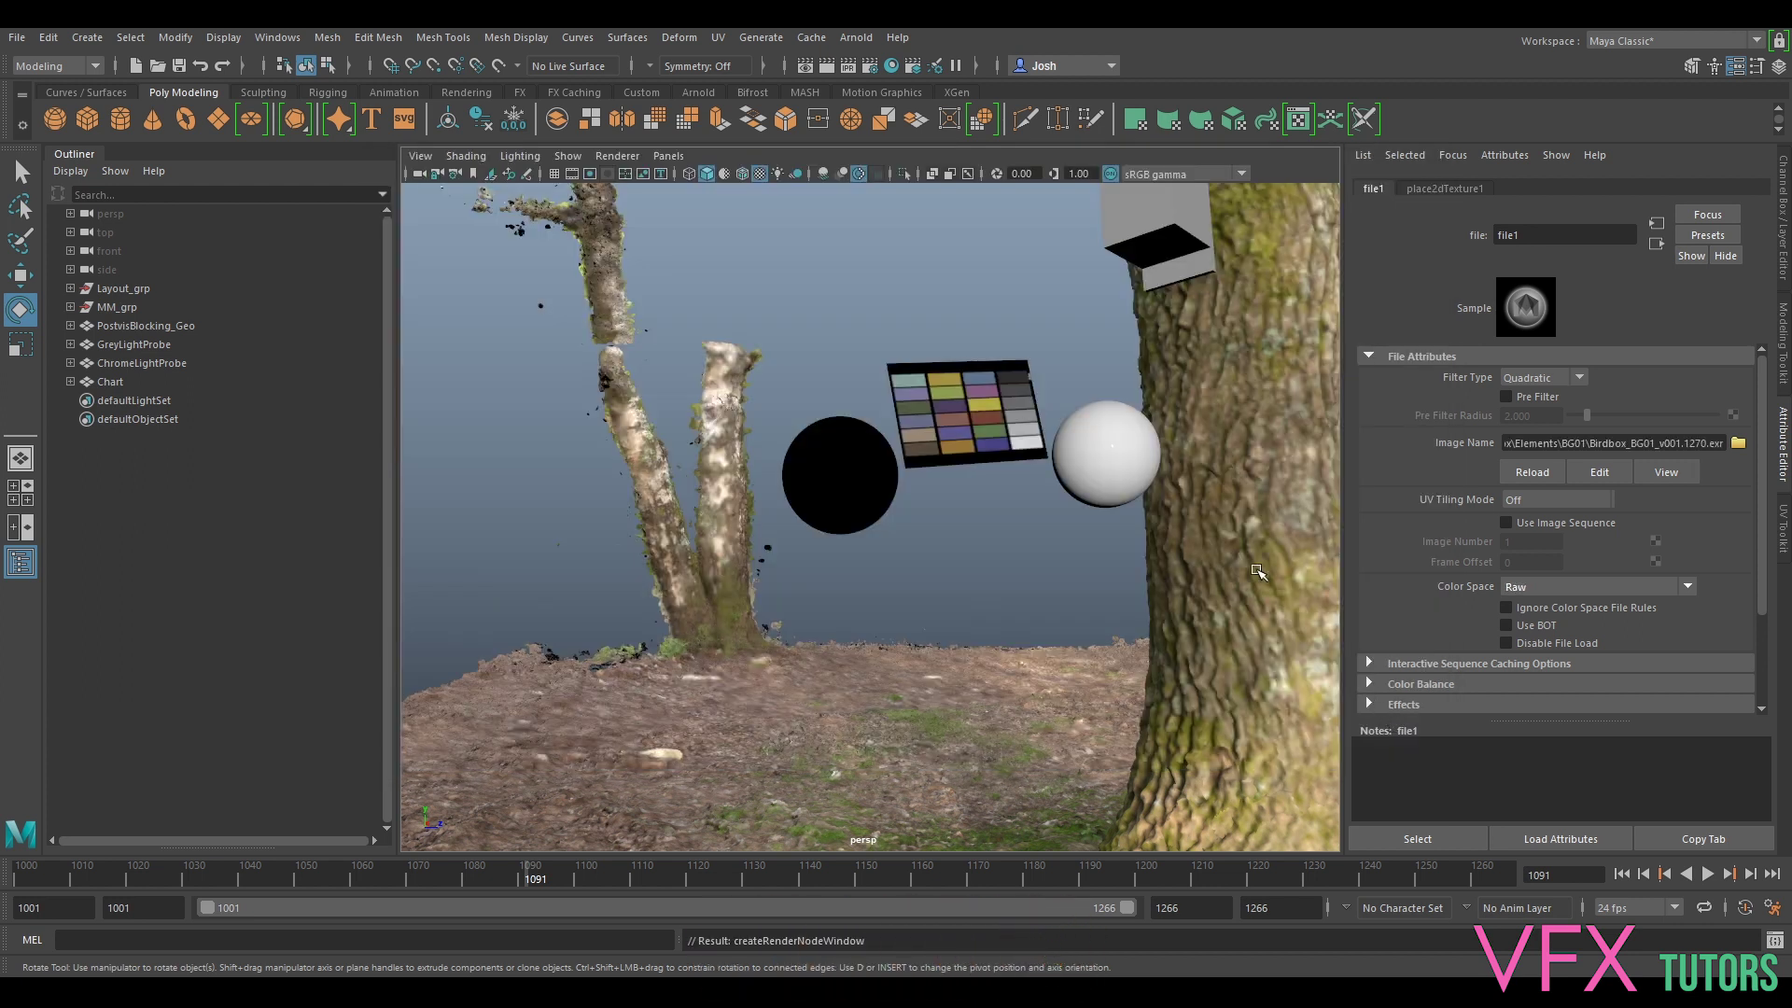
# - Rotate the Chart plane to face the camera and rescale it to Scale X 25.392, Z 16.703
pyautogui.click(984, 413)
pyautogui.moveTo(915, 563); pyautogui.dragTo(917, 298)
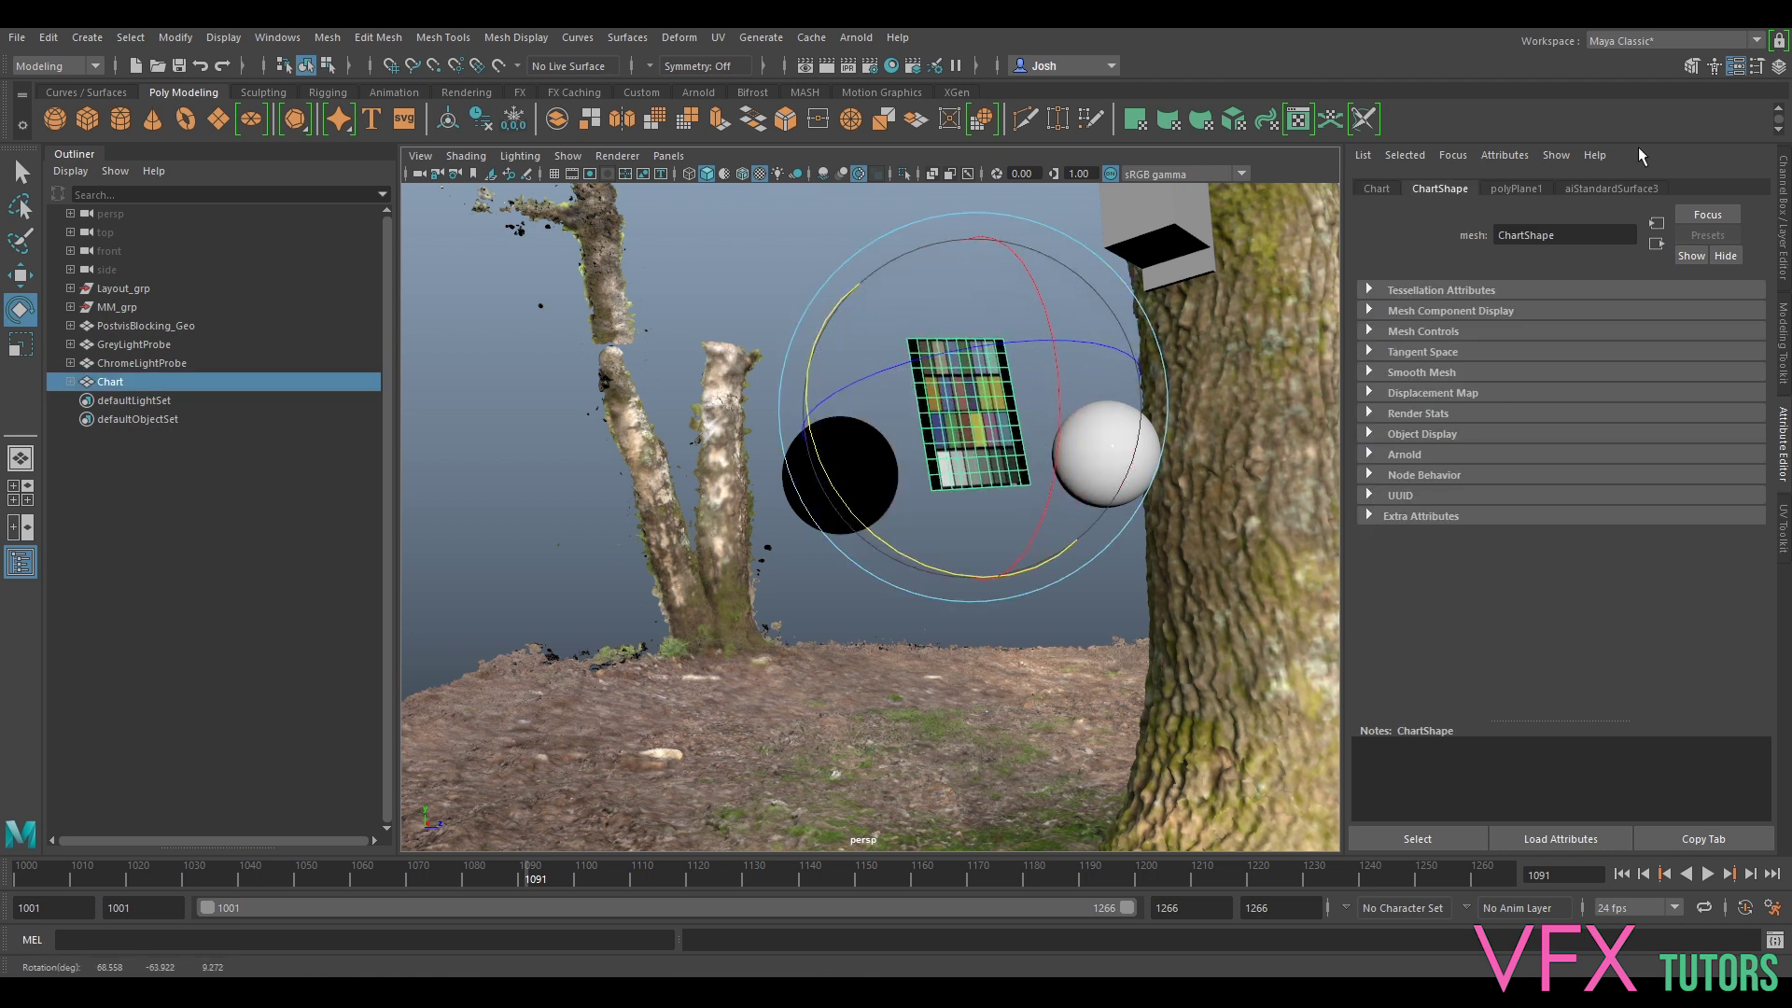
pyautogui.click(1783, 217)
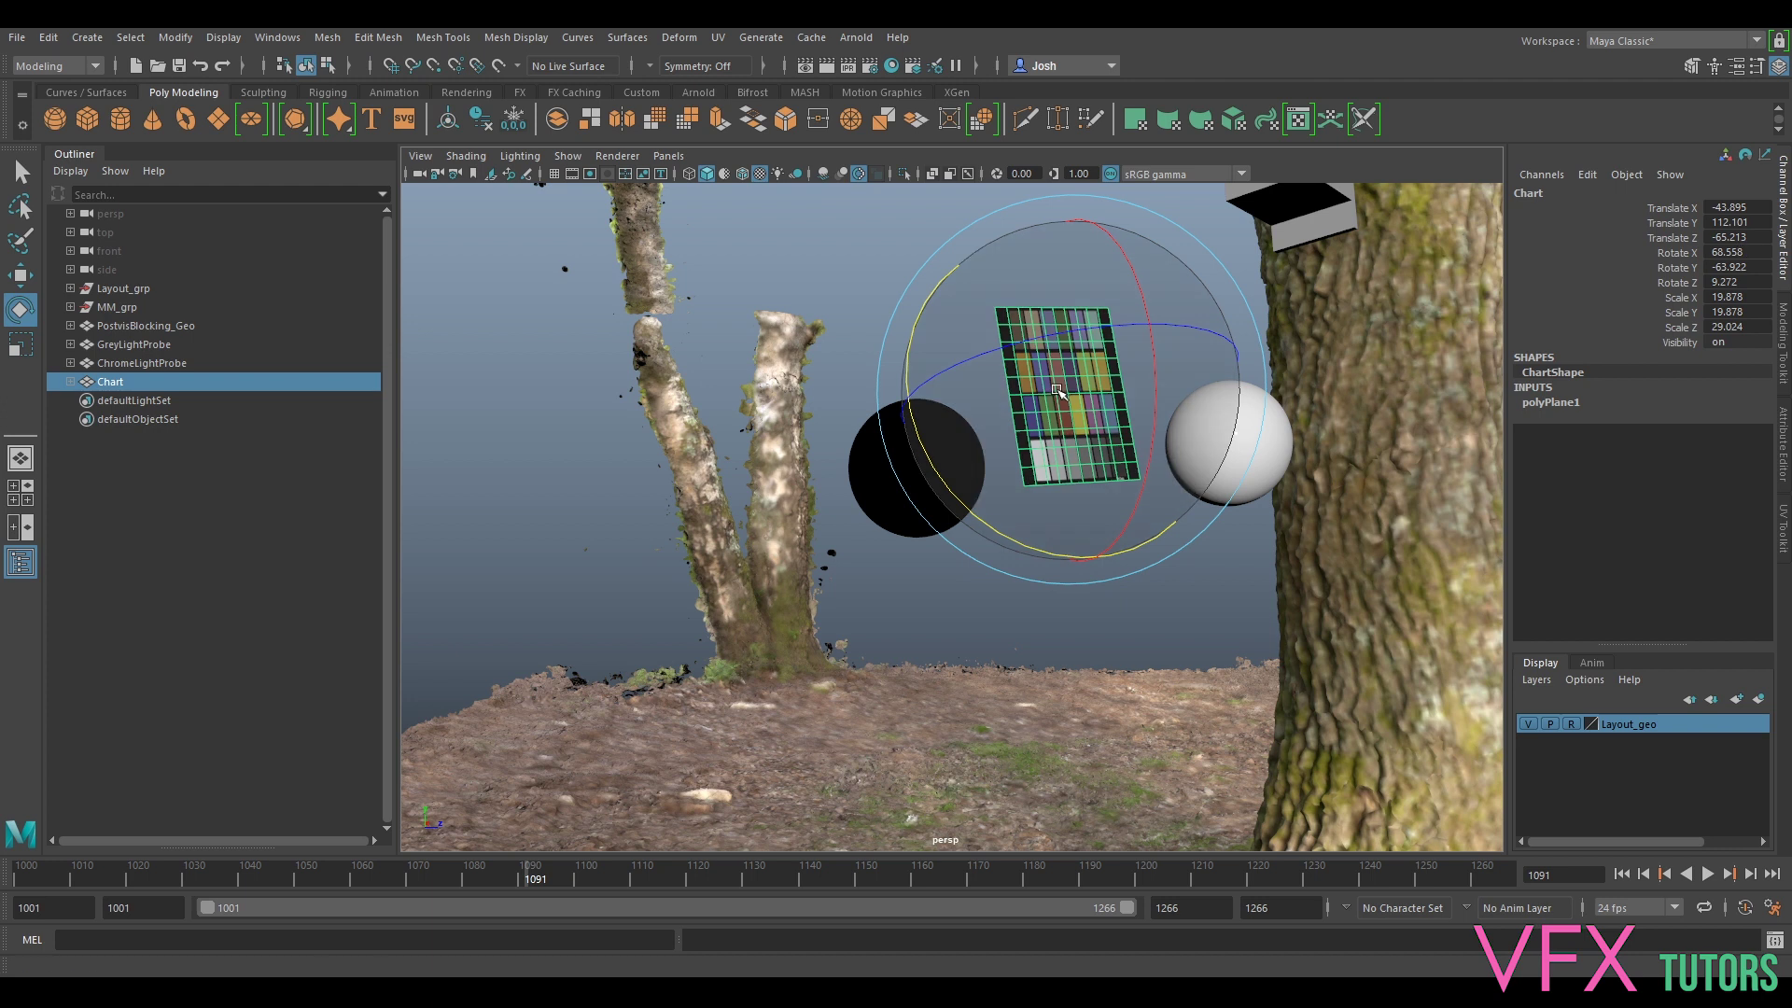
pyautogui.keyDown('alt'); pyautogui.moveTo(1058, 390); pyautogui.dragTo(1036, 400); pyautogui.keyUp('alt')
pyautogui.press('r')
pyautogui.moveTo(1132, 540); pyautogui.dragTo(1119, 448)
pyautogui.moveTo(1192, 367); pyautogui.dragTo(1218, 367)
pyautogui.moveTo(1129, 536); pyautogui.dragTo(1132, 579)
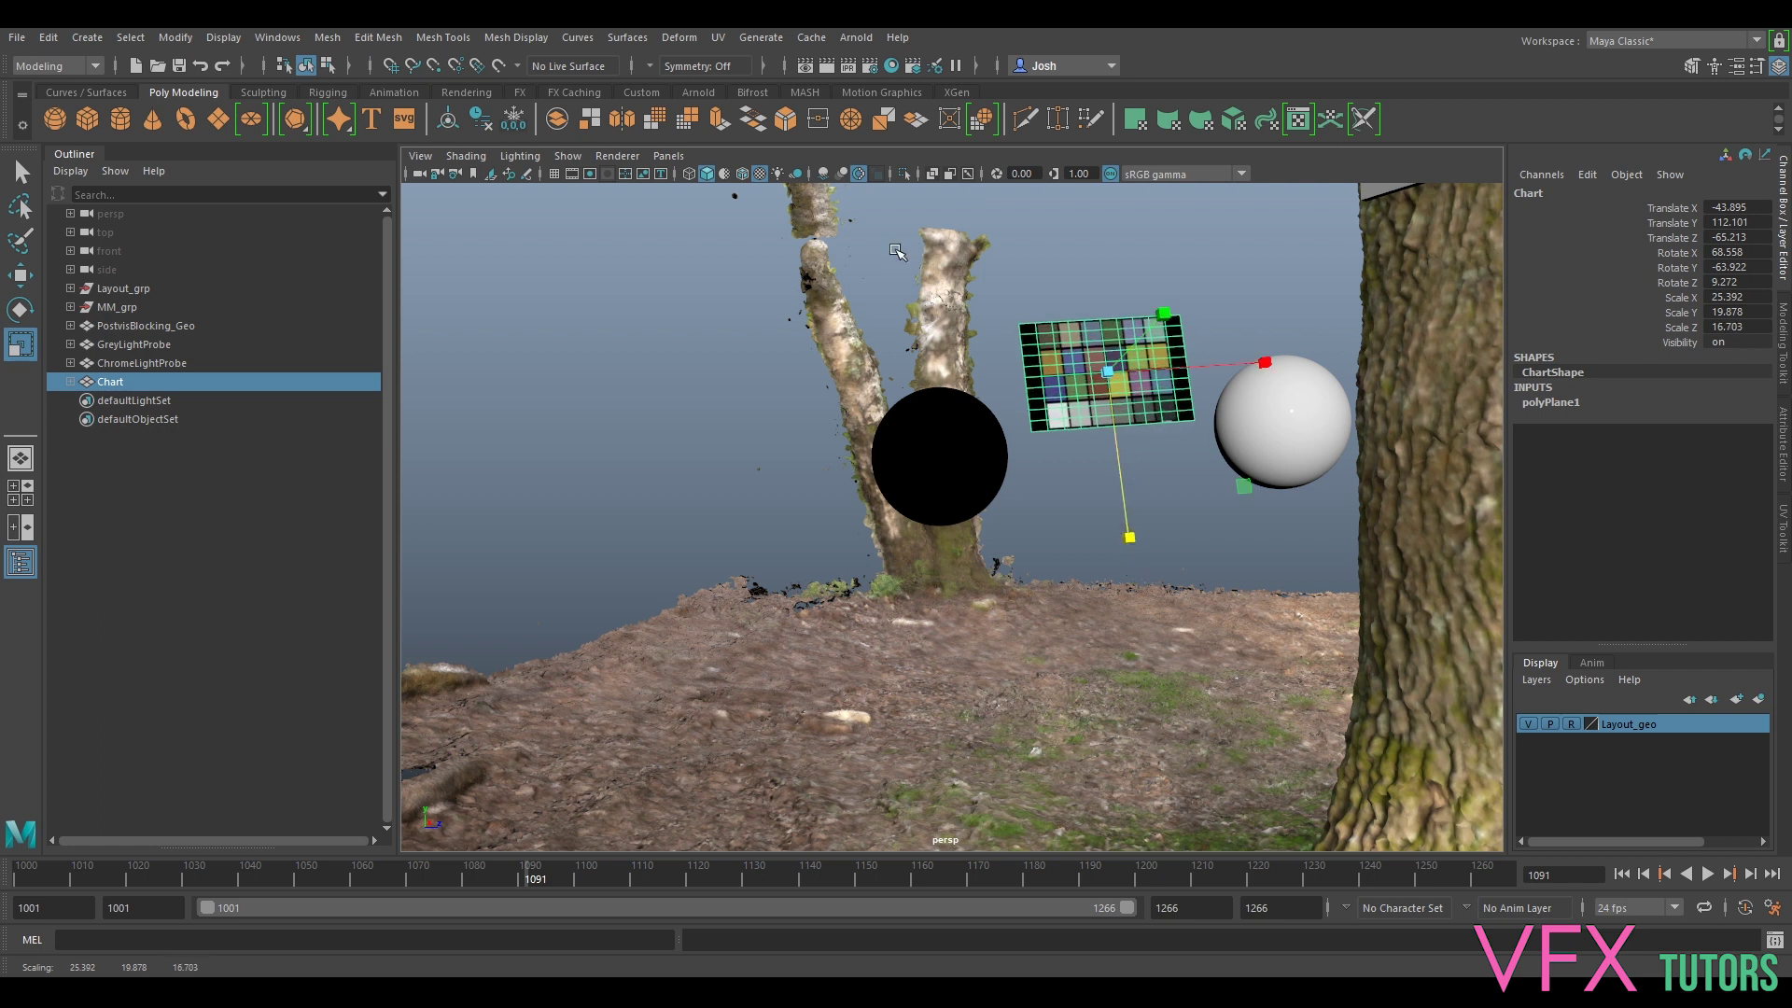
pyautogui.click(668, 156)
# - View through Birdbox_EL01_v001_RefCam and scale the Chart to match the photographed checker
pyautogui.moveTo(709, 177)
pyautogui.click(928, 189)
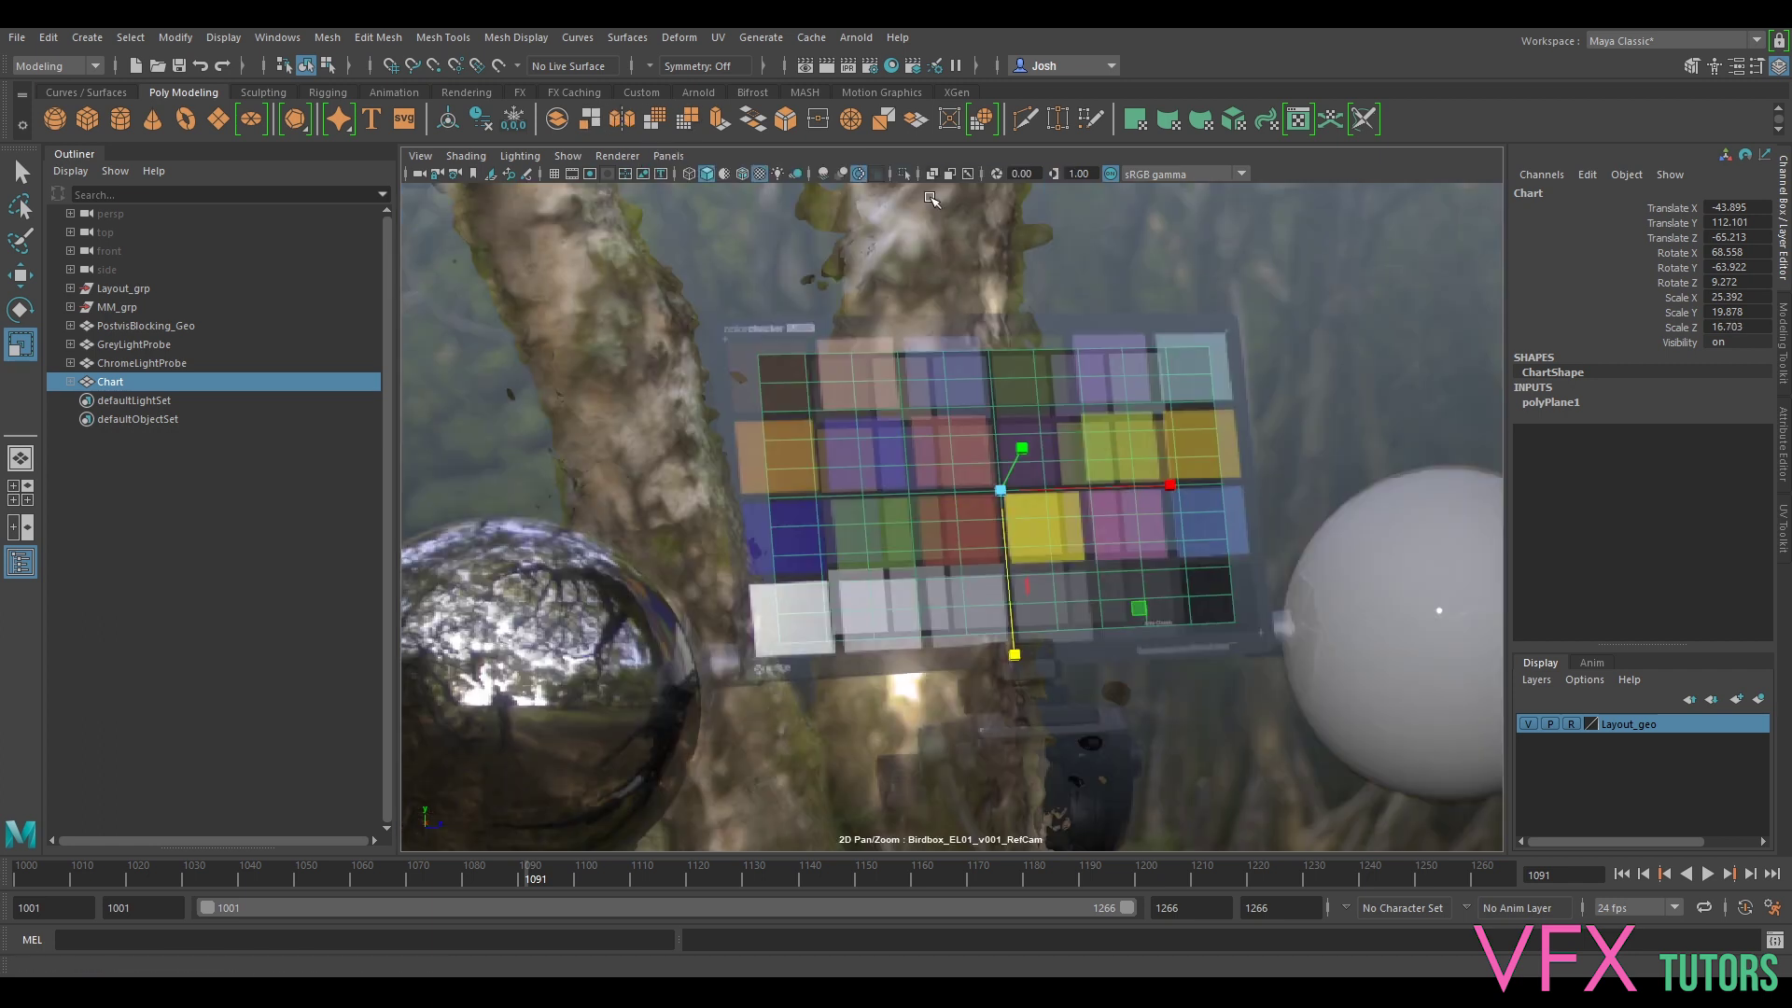
pyautogui.moveTo(1003, 495); pyautogui.dragTo(1006, 454)
pyautogui.press('w')
pyautogui.press('e')
pyautogui.press('r')
pyautogui.press('w')
pyautogui.press('e')
pyautogui.press('r')
pyautogui.moveTo(1027, 623); pyautogui.dragTo(1024, 609)
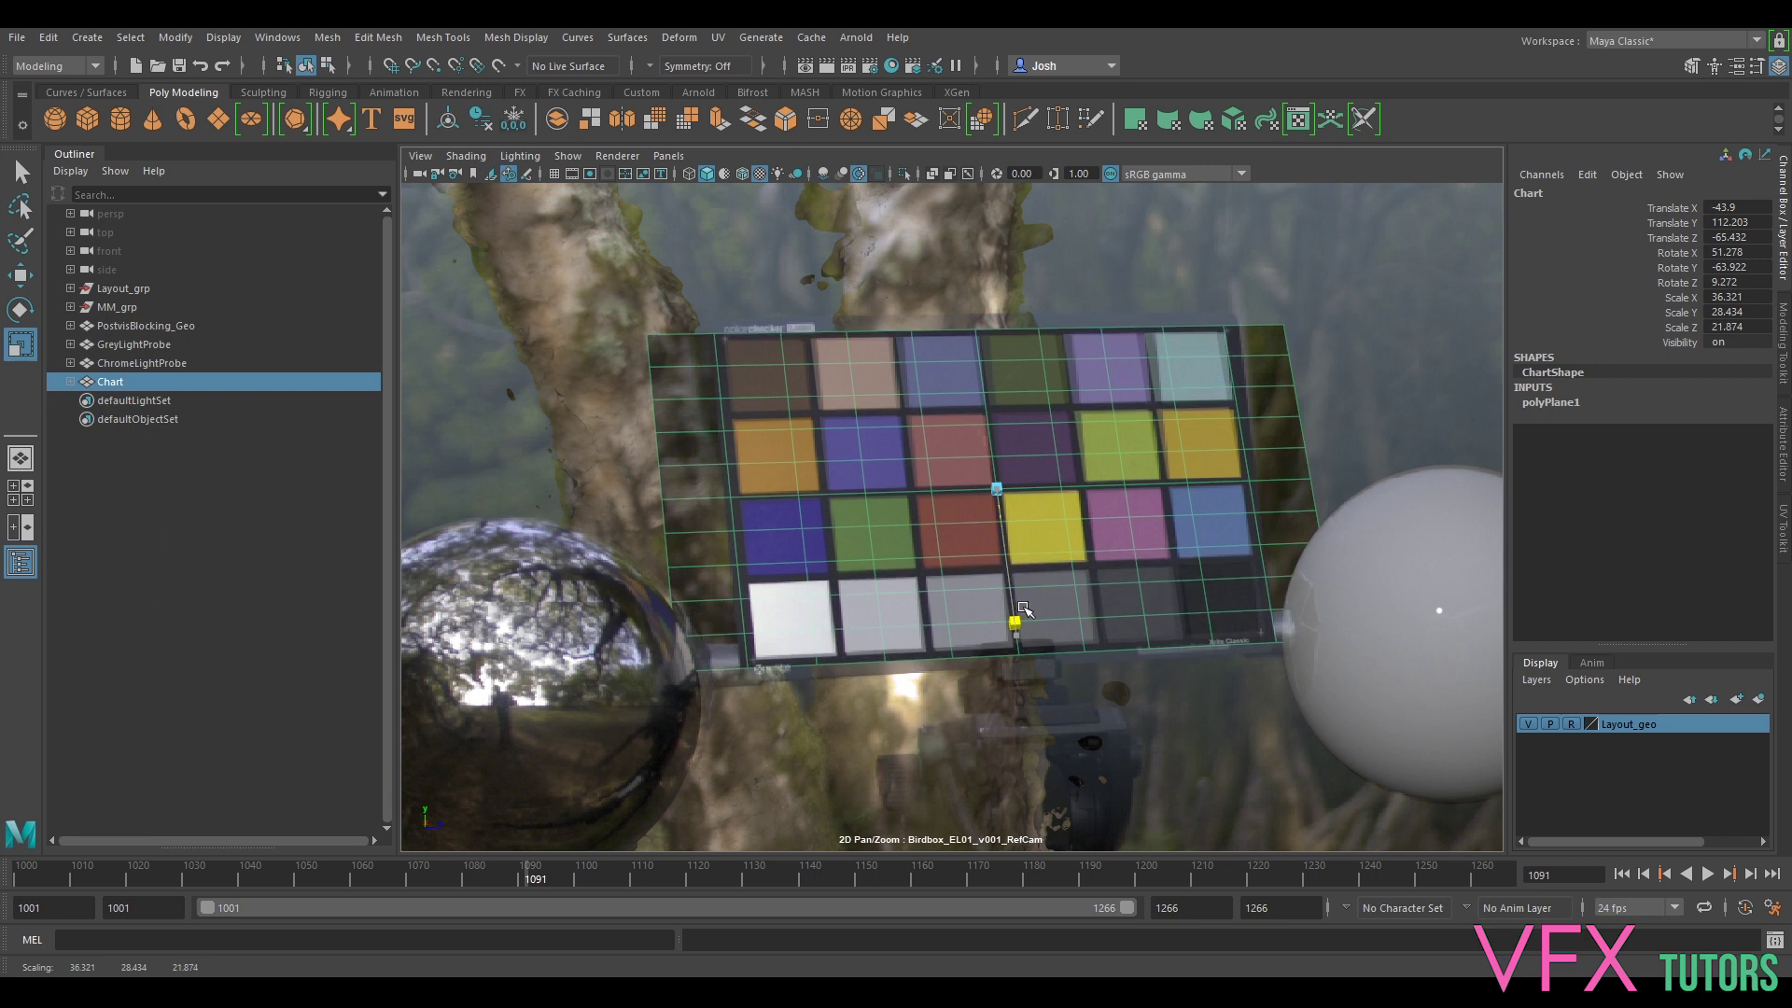
# - Rotate and nudge the Chart until it lines up with the photographed chart
pyautogui.press('e')
pyautogui.moveTo(1017, 528); pyautogui.dragTo(1016, 520)
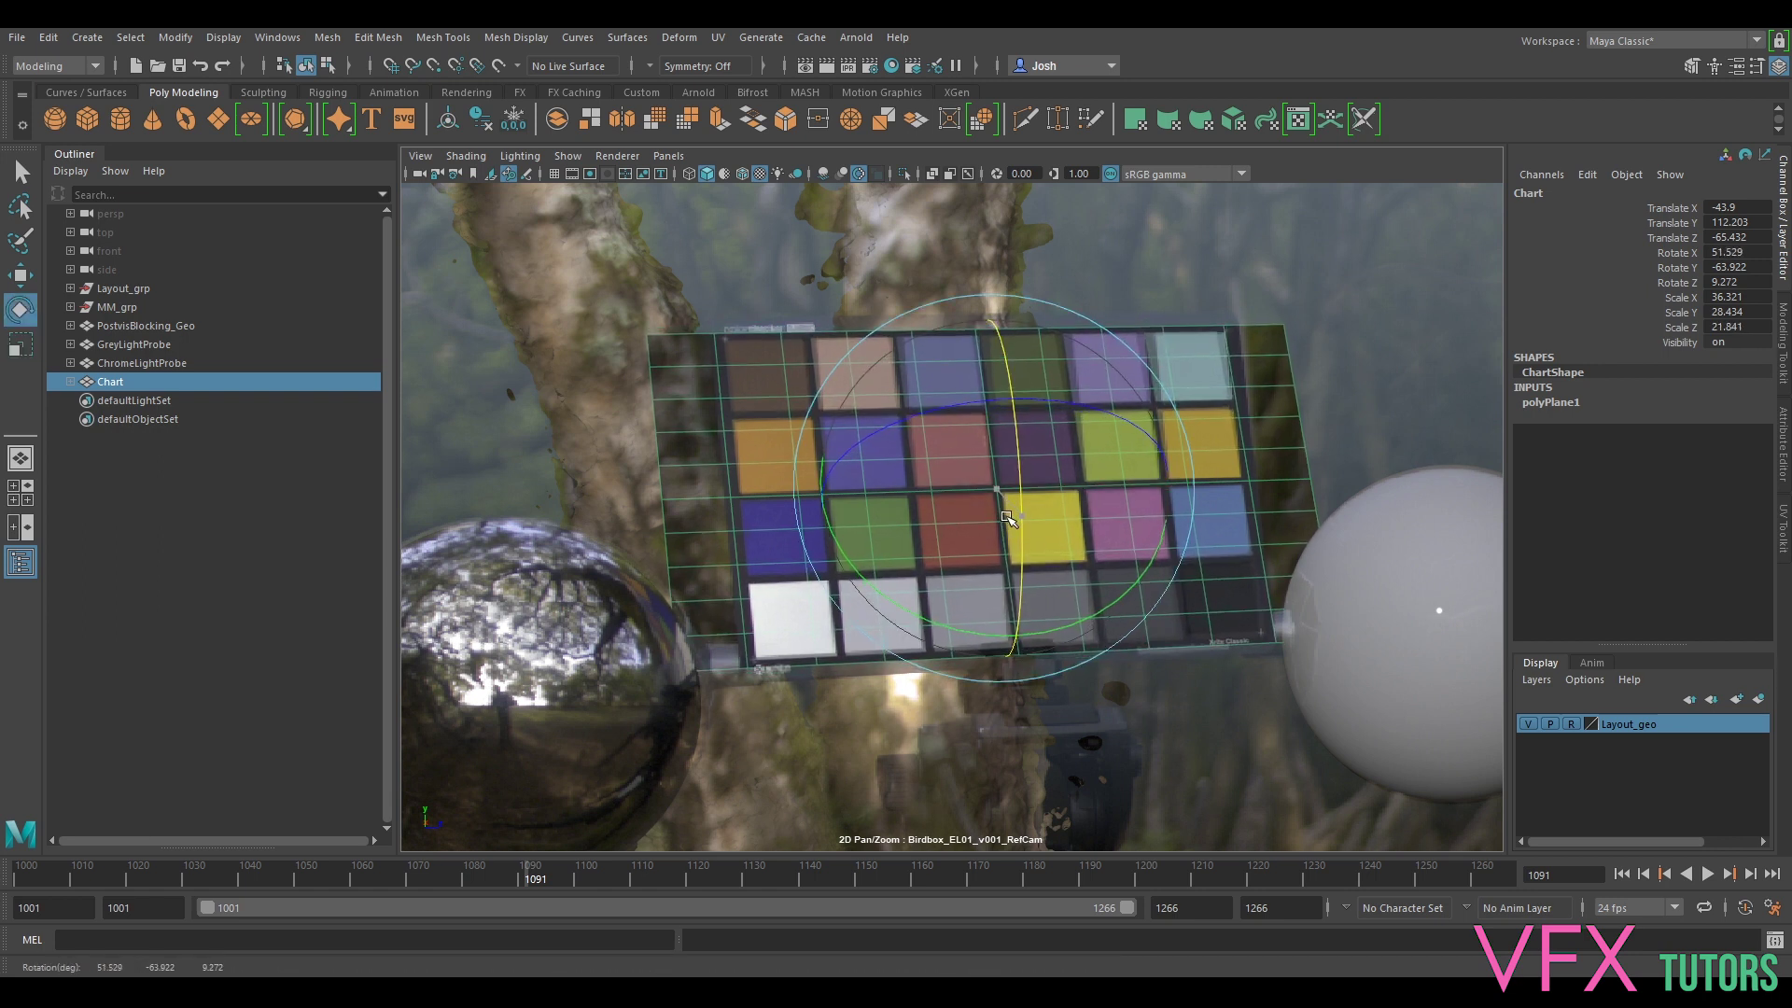
pyautogui.moveTo(938, 598); pyautogui.dragTo(935, 597)
pyautogui.moveTo(975, 531); pyautogui.dragTo(997, 498)
pyautogui.press('w')
pyautogui.moveTo(1000, 496)
pyautogui.mouseDown()
pyautogui.moveTo(1016, 486)
pyautogui.moveTo(987, 488)
pyautogui.mouseUp()
pyautogui.press('e')
pyautogui.press('w')
pyautogui.press('r')
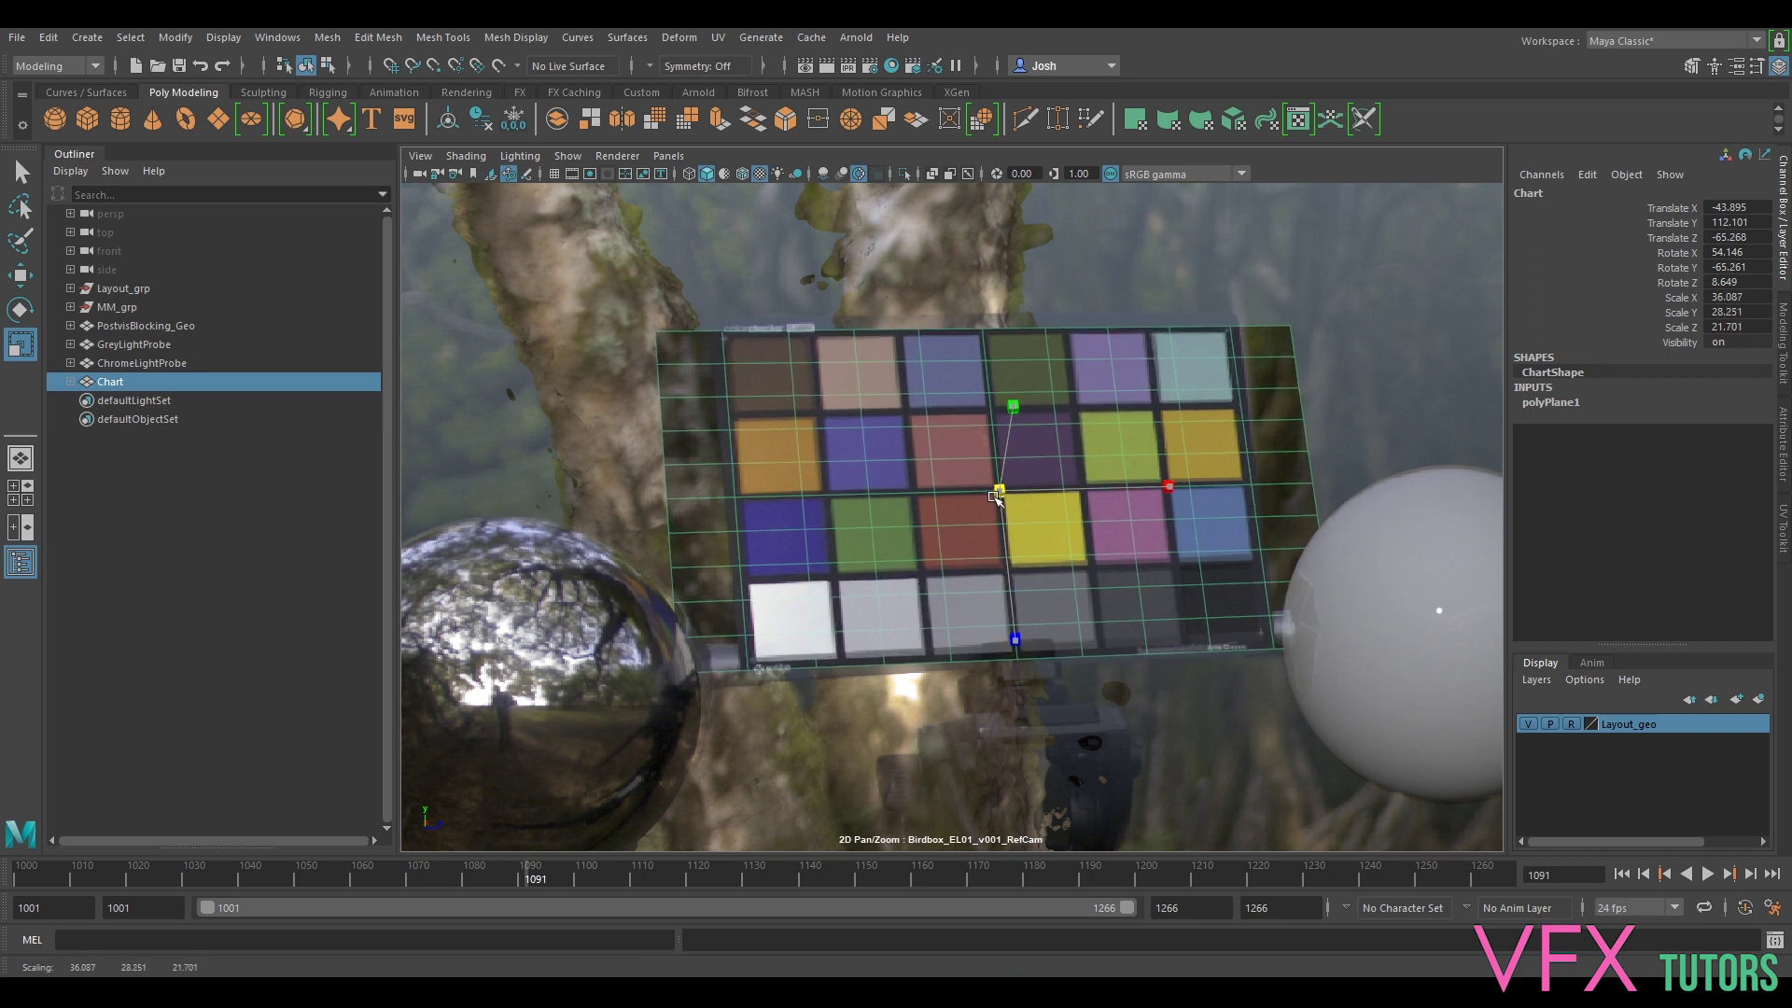
pyautogui.press('e')
pyautogui.moveTo(894, 589); pyautogui.dragTo(893, 597)
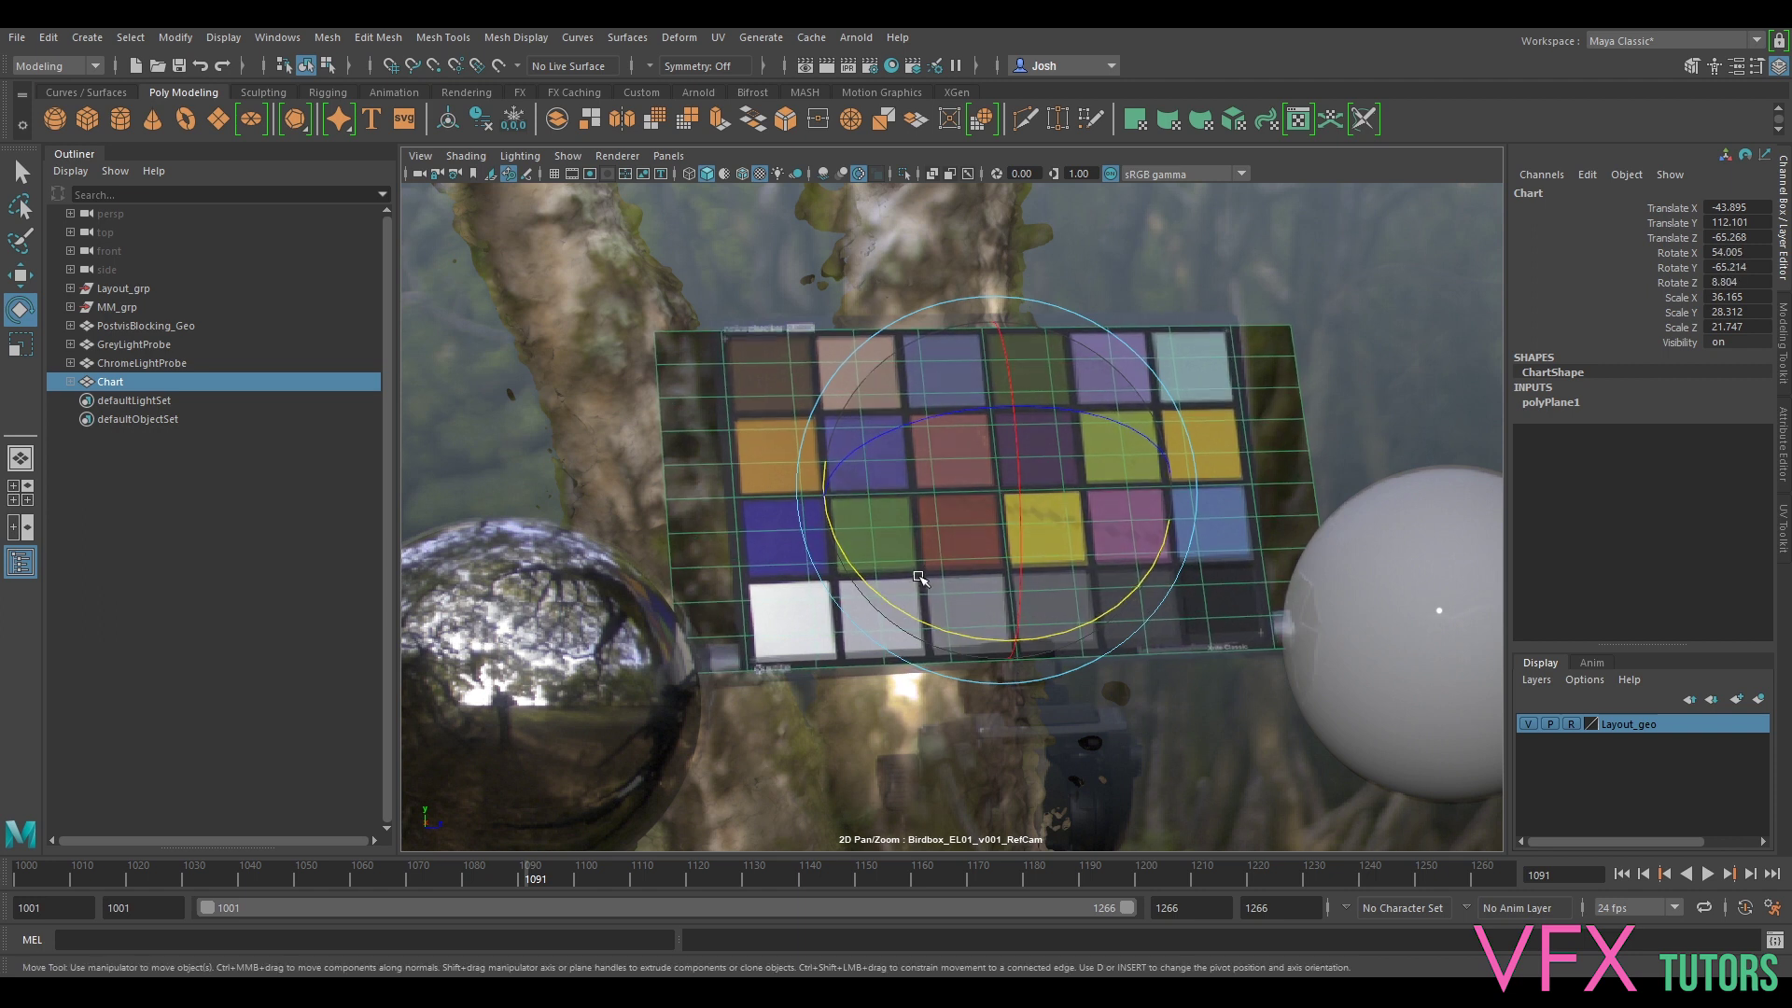
pyautogui.press('w')
pyautogui.moveTo(1003, 491); pyautogui.dragTo(998, 491)
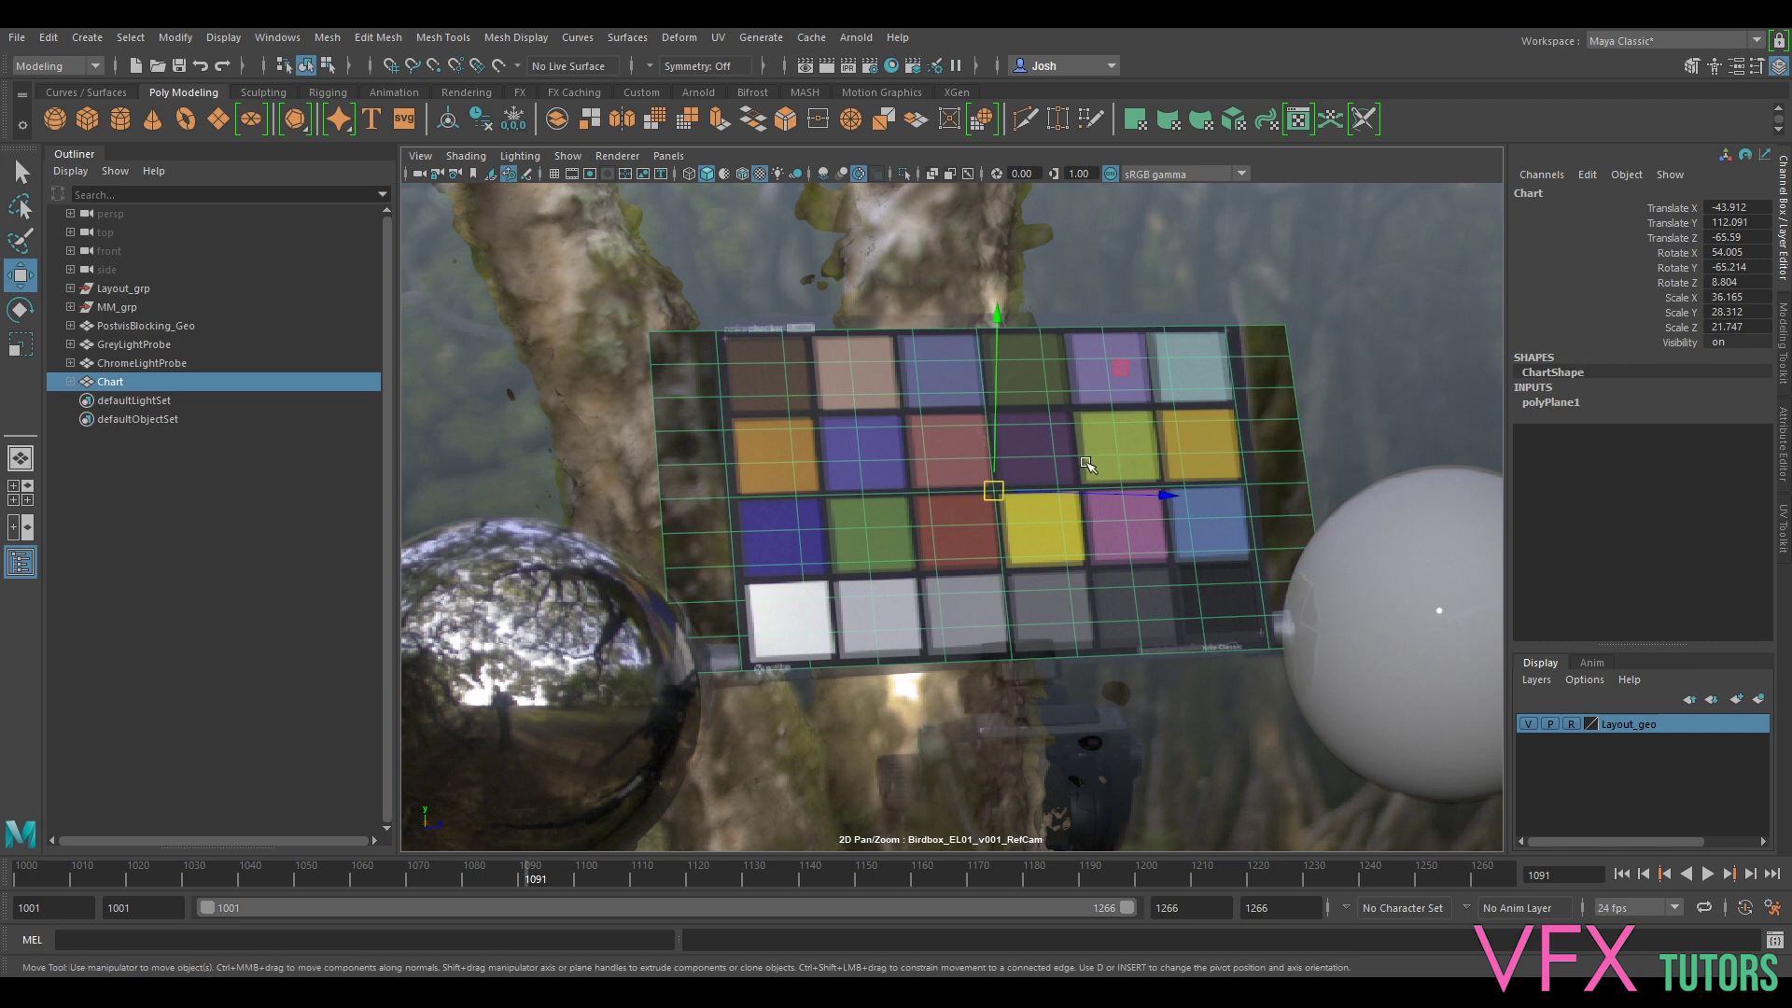
# - Lift the Chart to Translate Y 131.457 above the photo and turn off 2D Pan/Zoom
pyautogui.moveTo(993, 492); pyautogui.dragTo(954, 154)
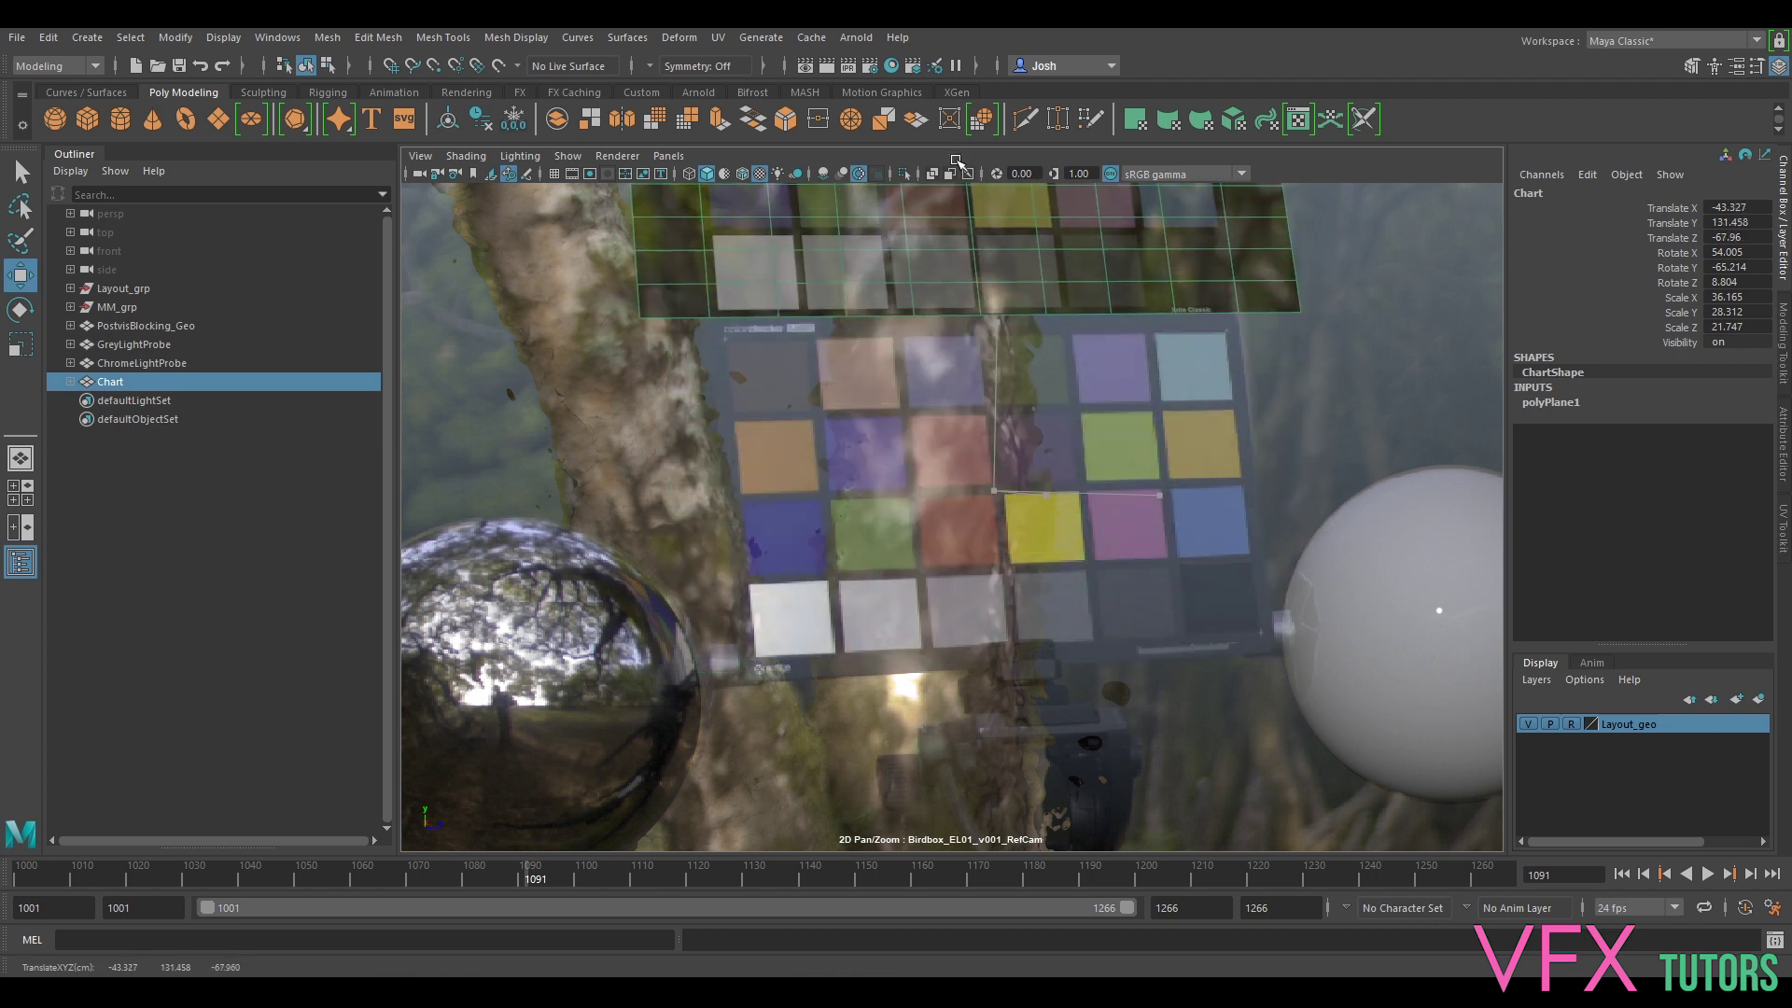
pyautogui.click(1218, 336)
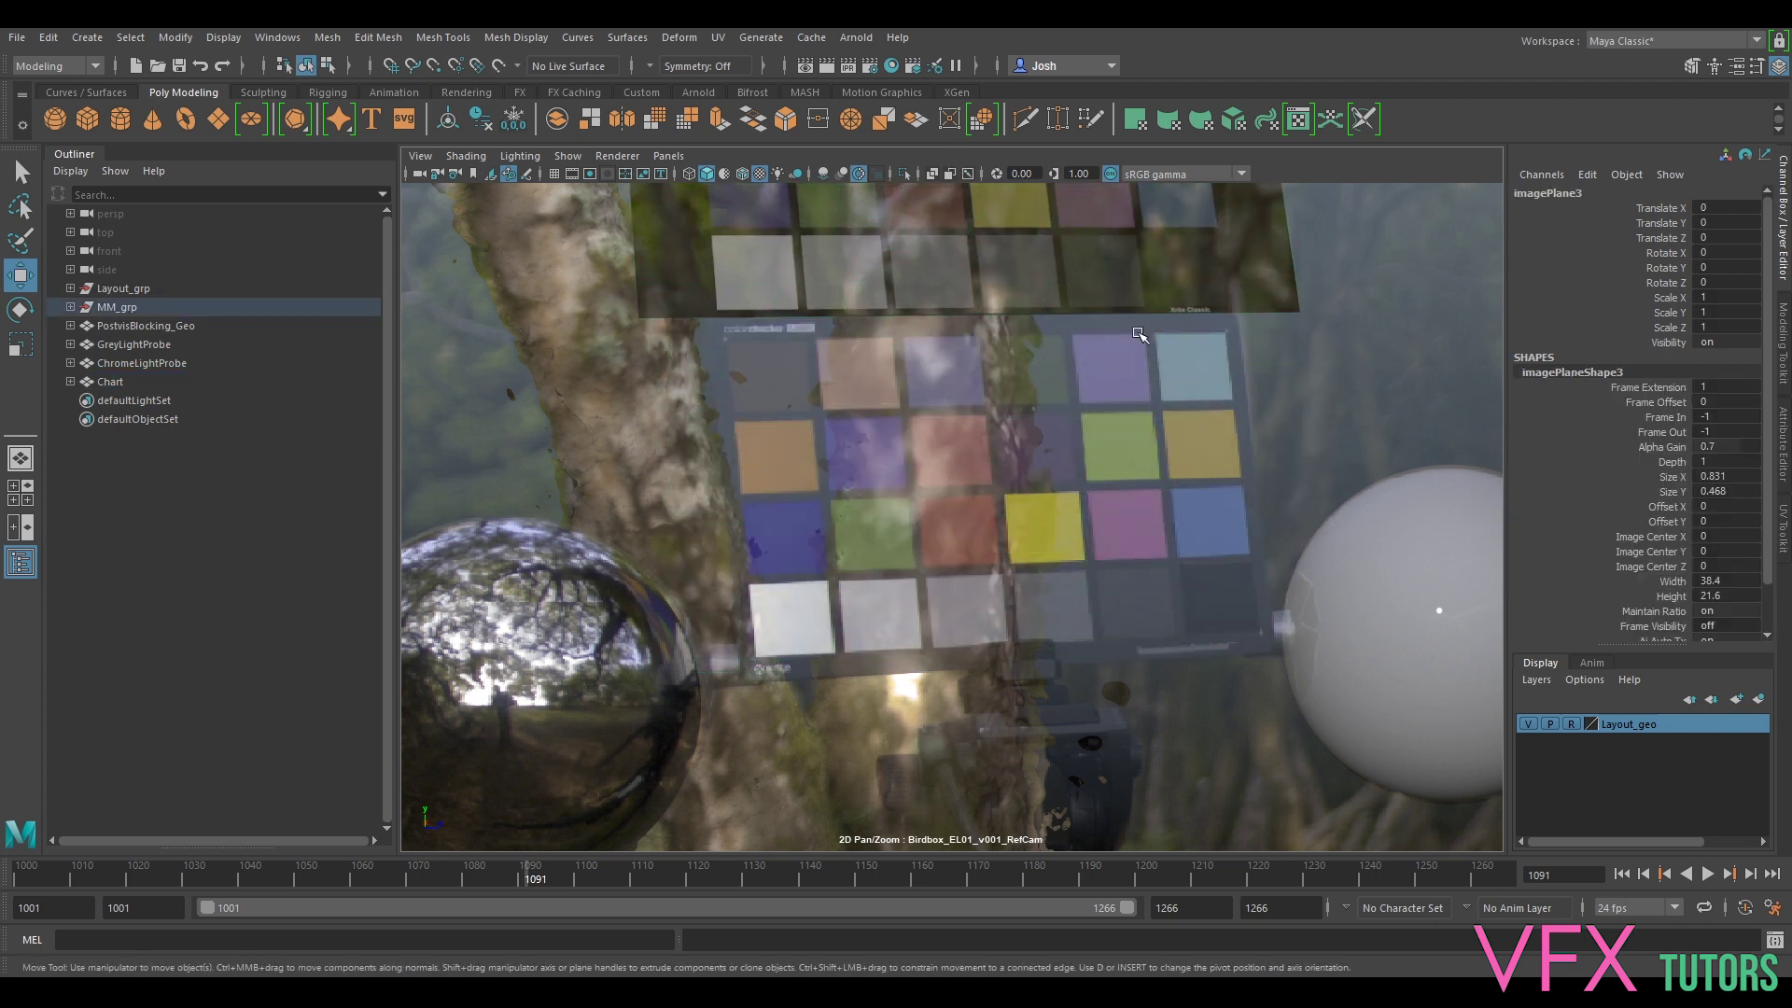
pyautogui.click(948, 235)
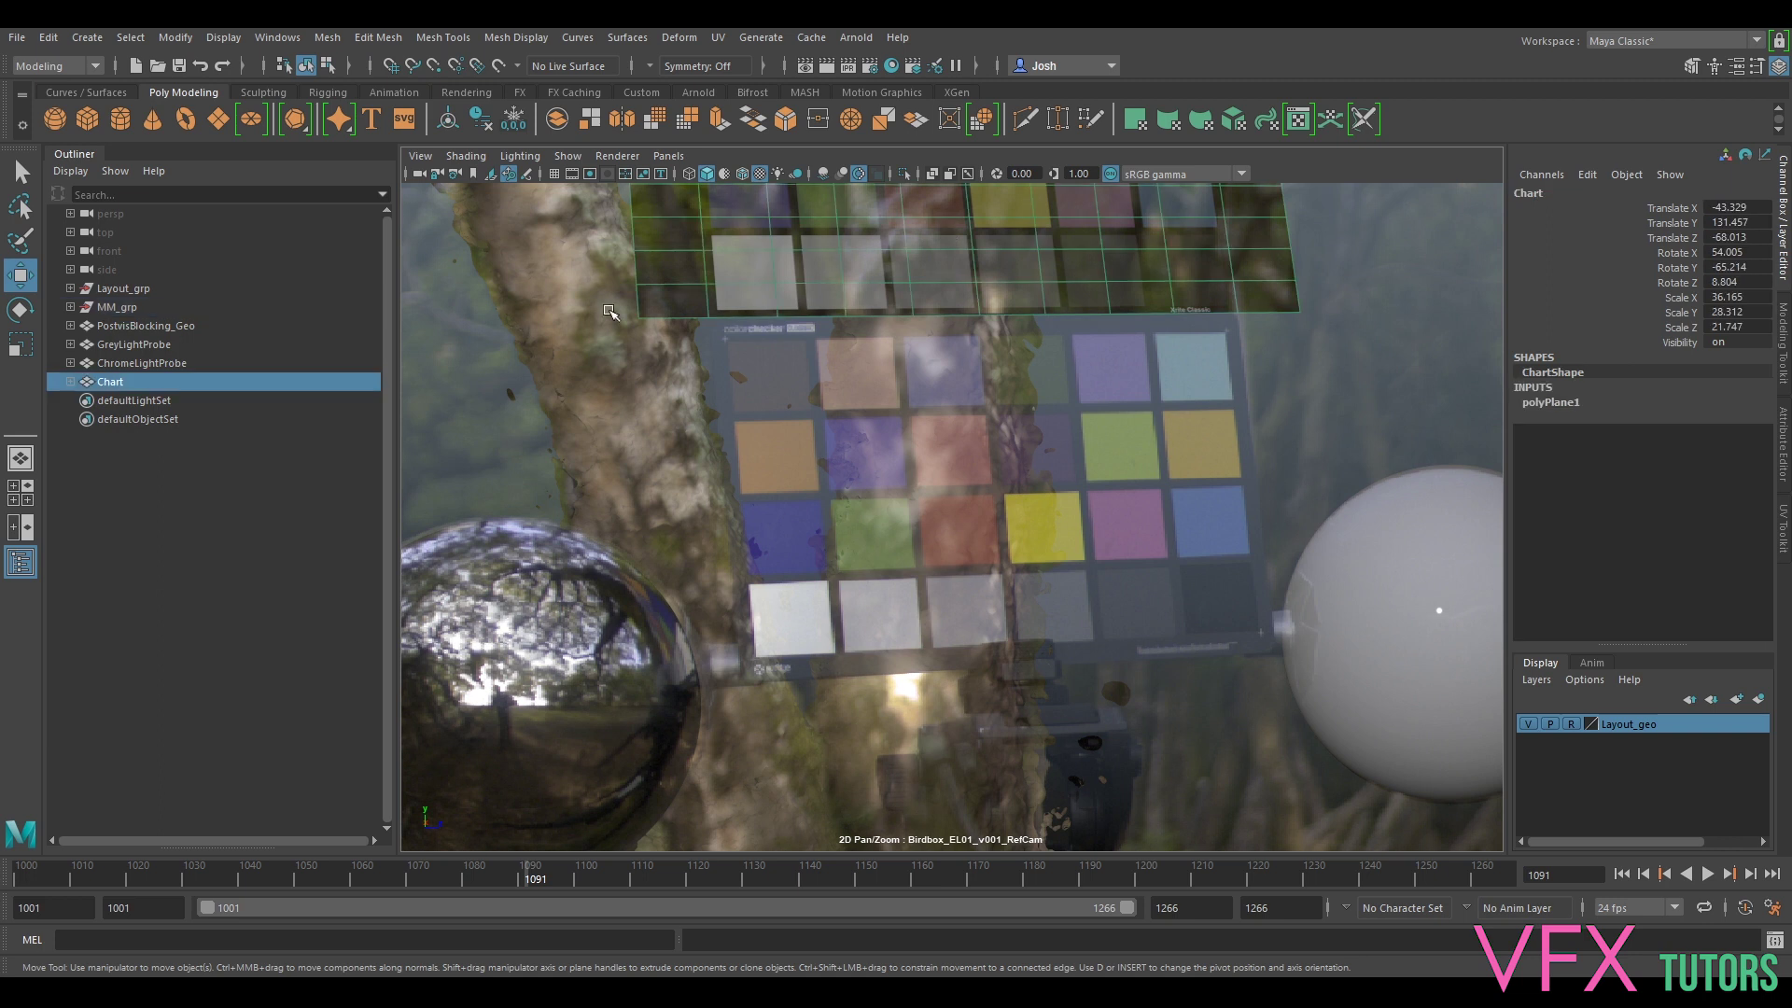
pyautogui.press('h')
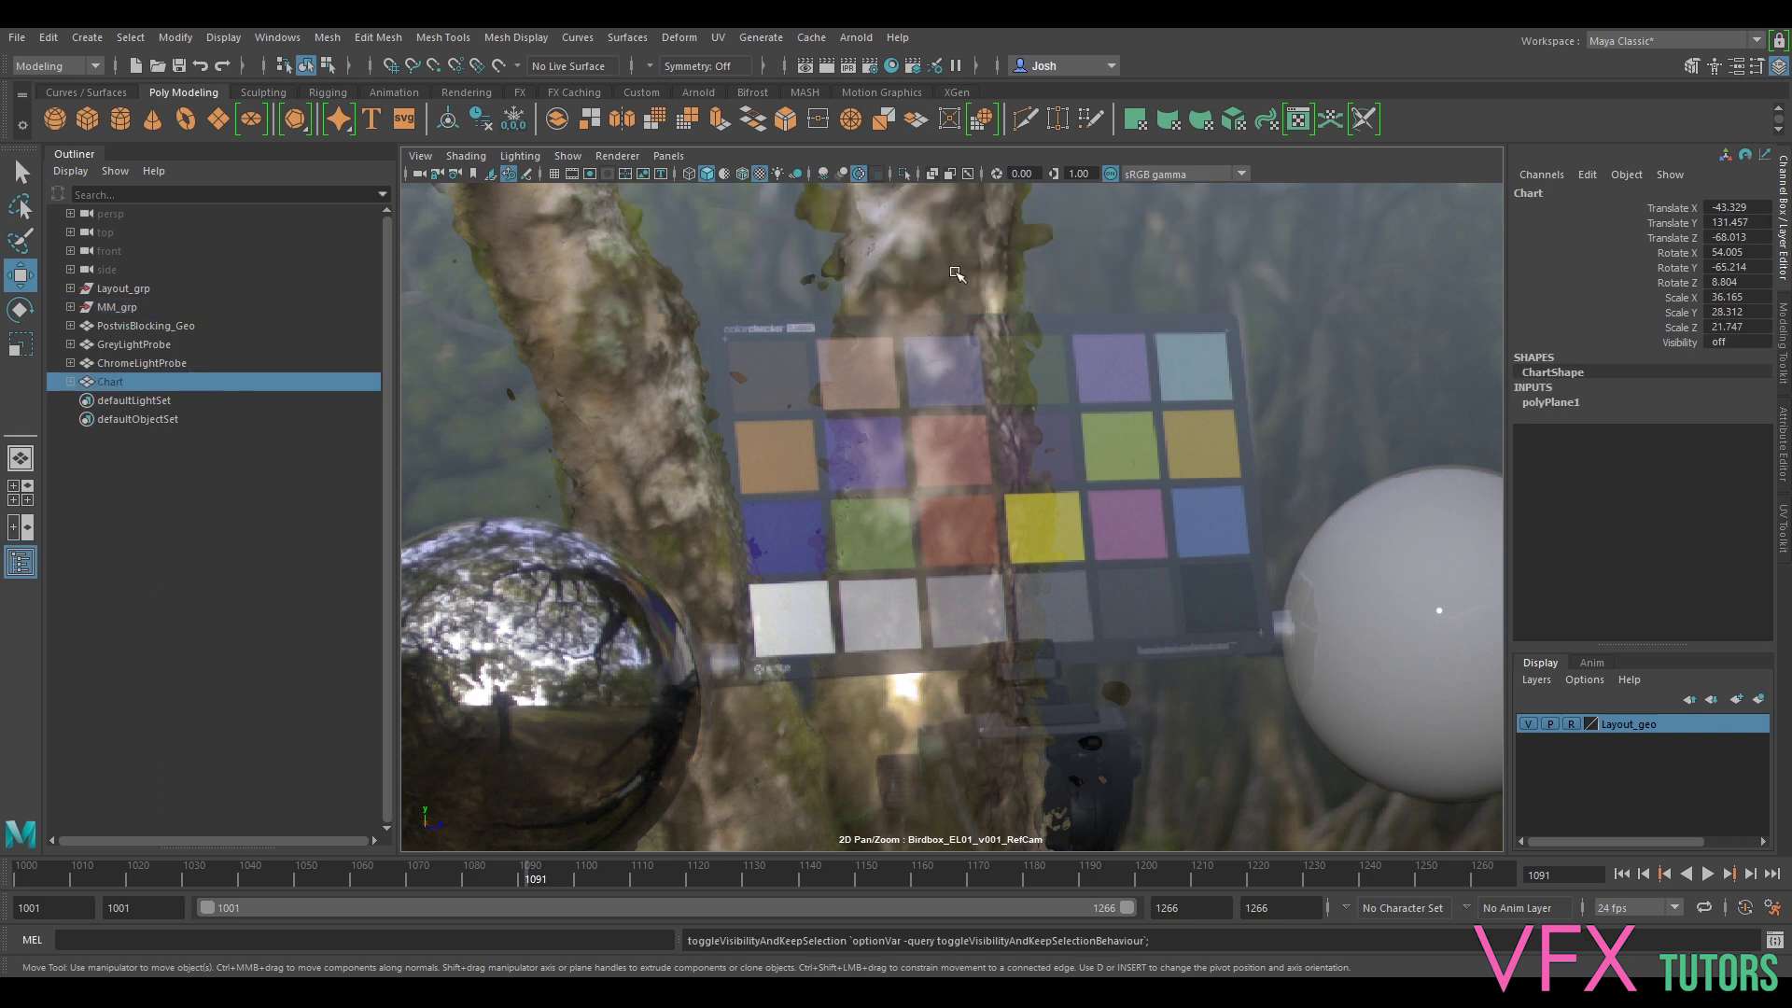
pyautogui.click(668, 156)
pyautogui.moveTo(821, 175)
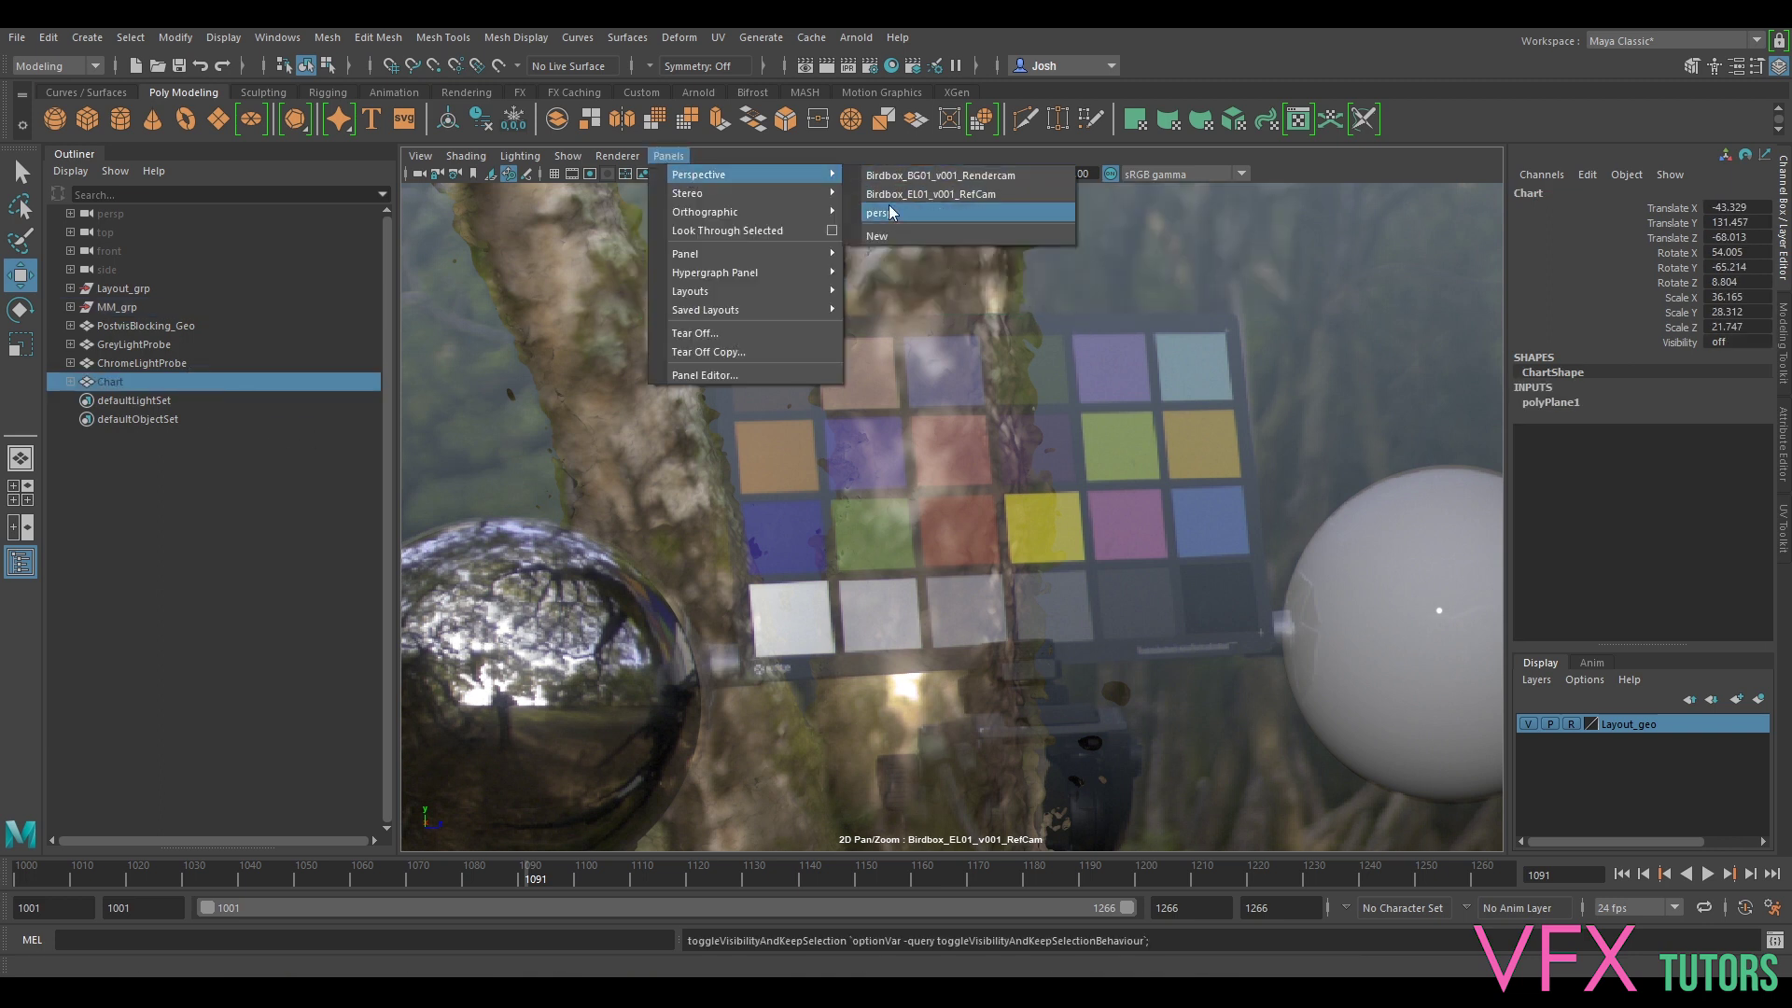
pyautogui.press('Escape')
pyautogui.hotkey('ctrl', 'z')
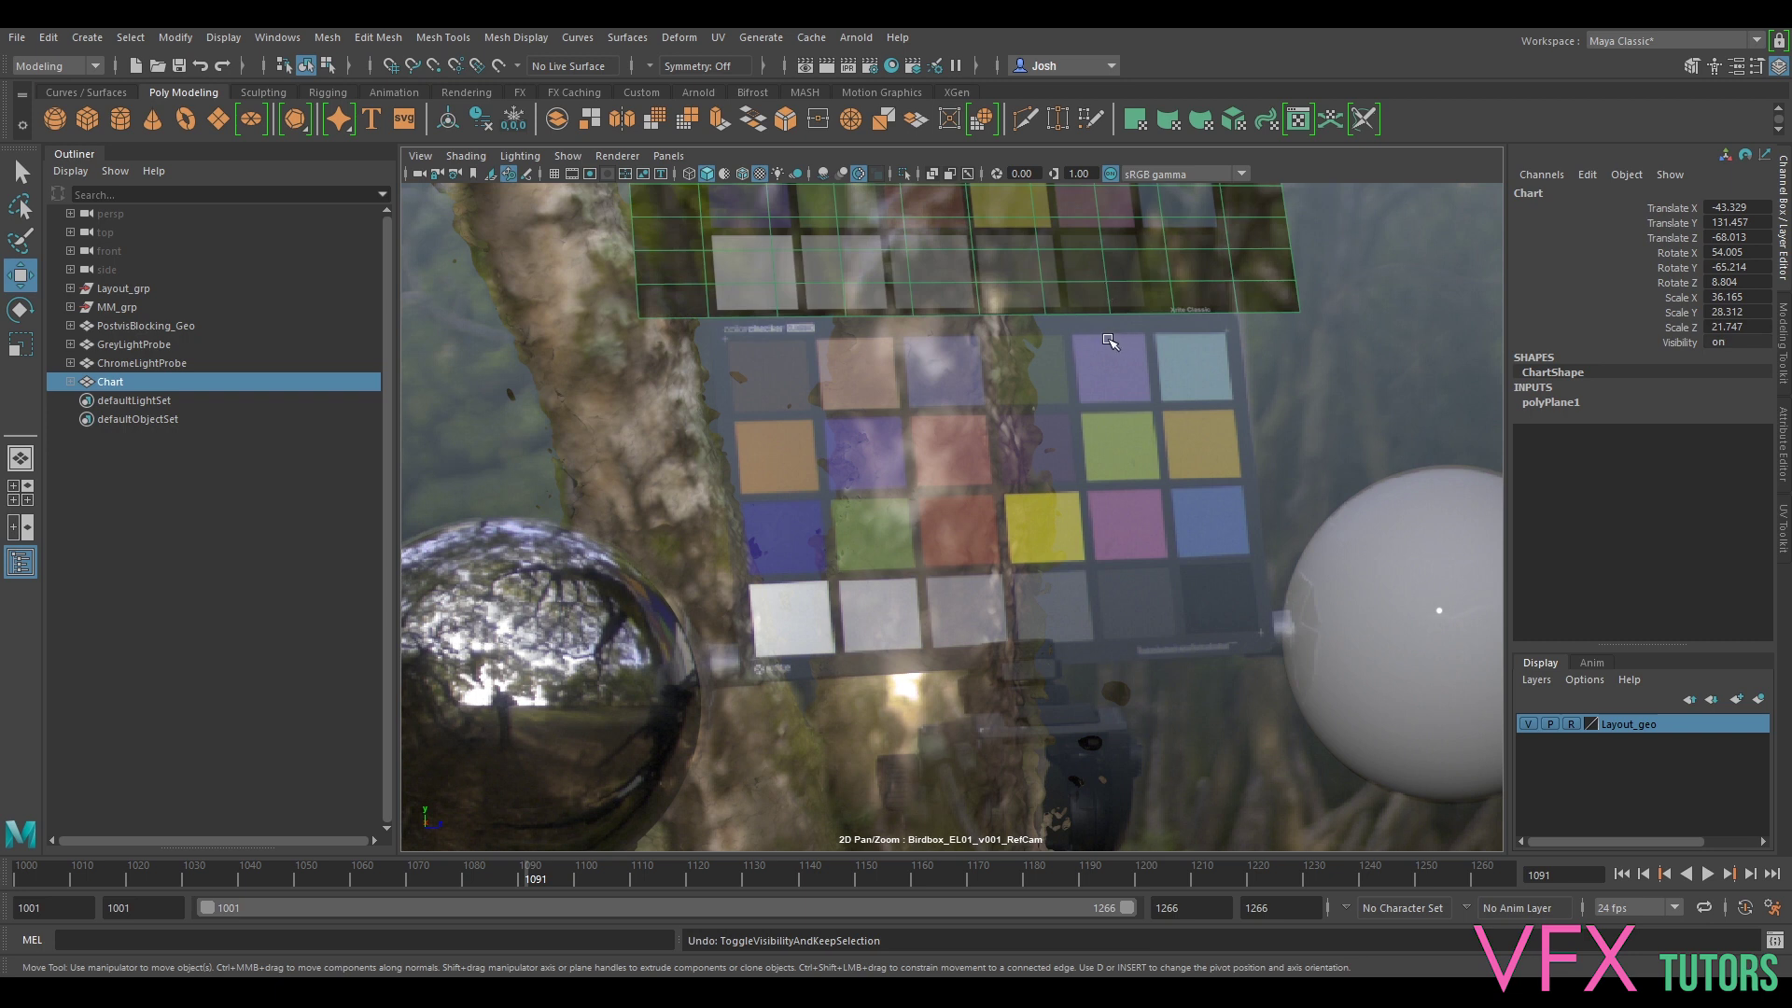
pyautogui.press('\\')
pyautogui.click(946, 363)
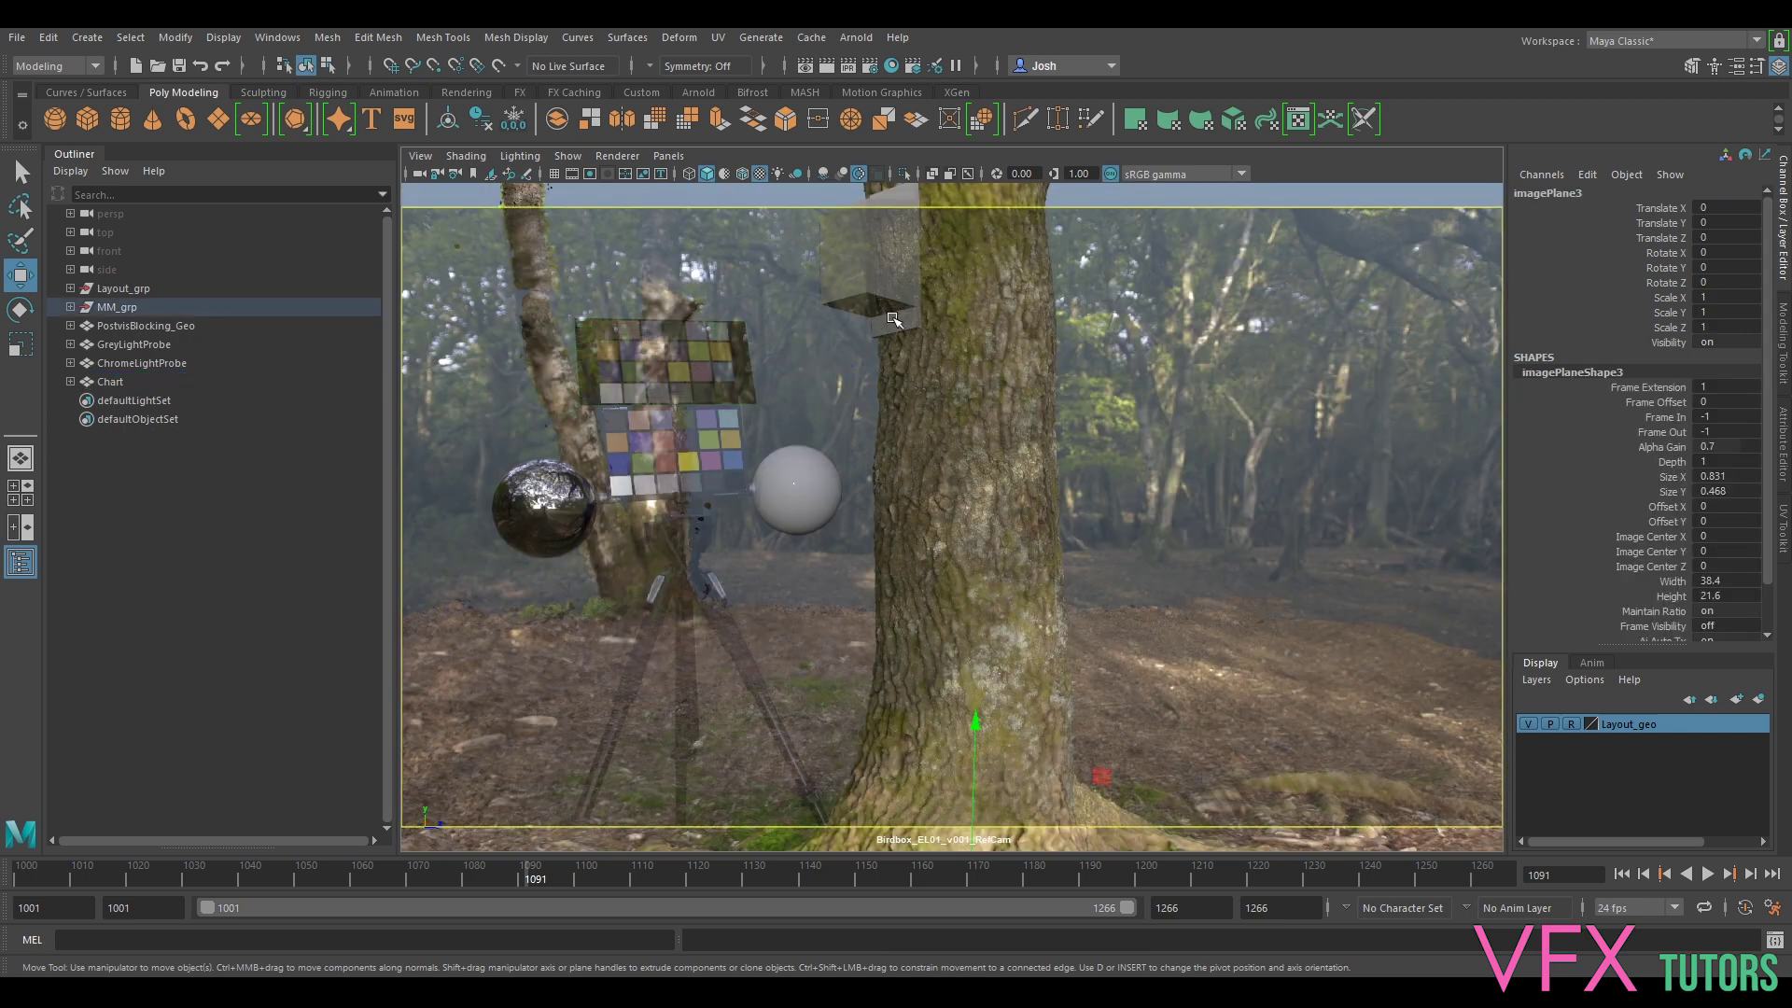
# - Select the scan geometry inside Layout_grp and hide the Layout_geo display layer
pyautogui.click(140, 290)
pyautogui.click(70, 289)
pyautogui.click(131, 308)
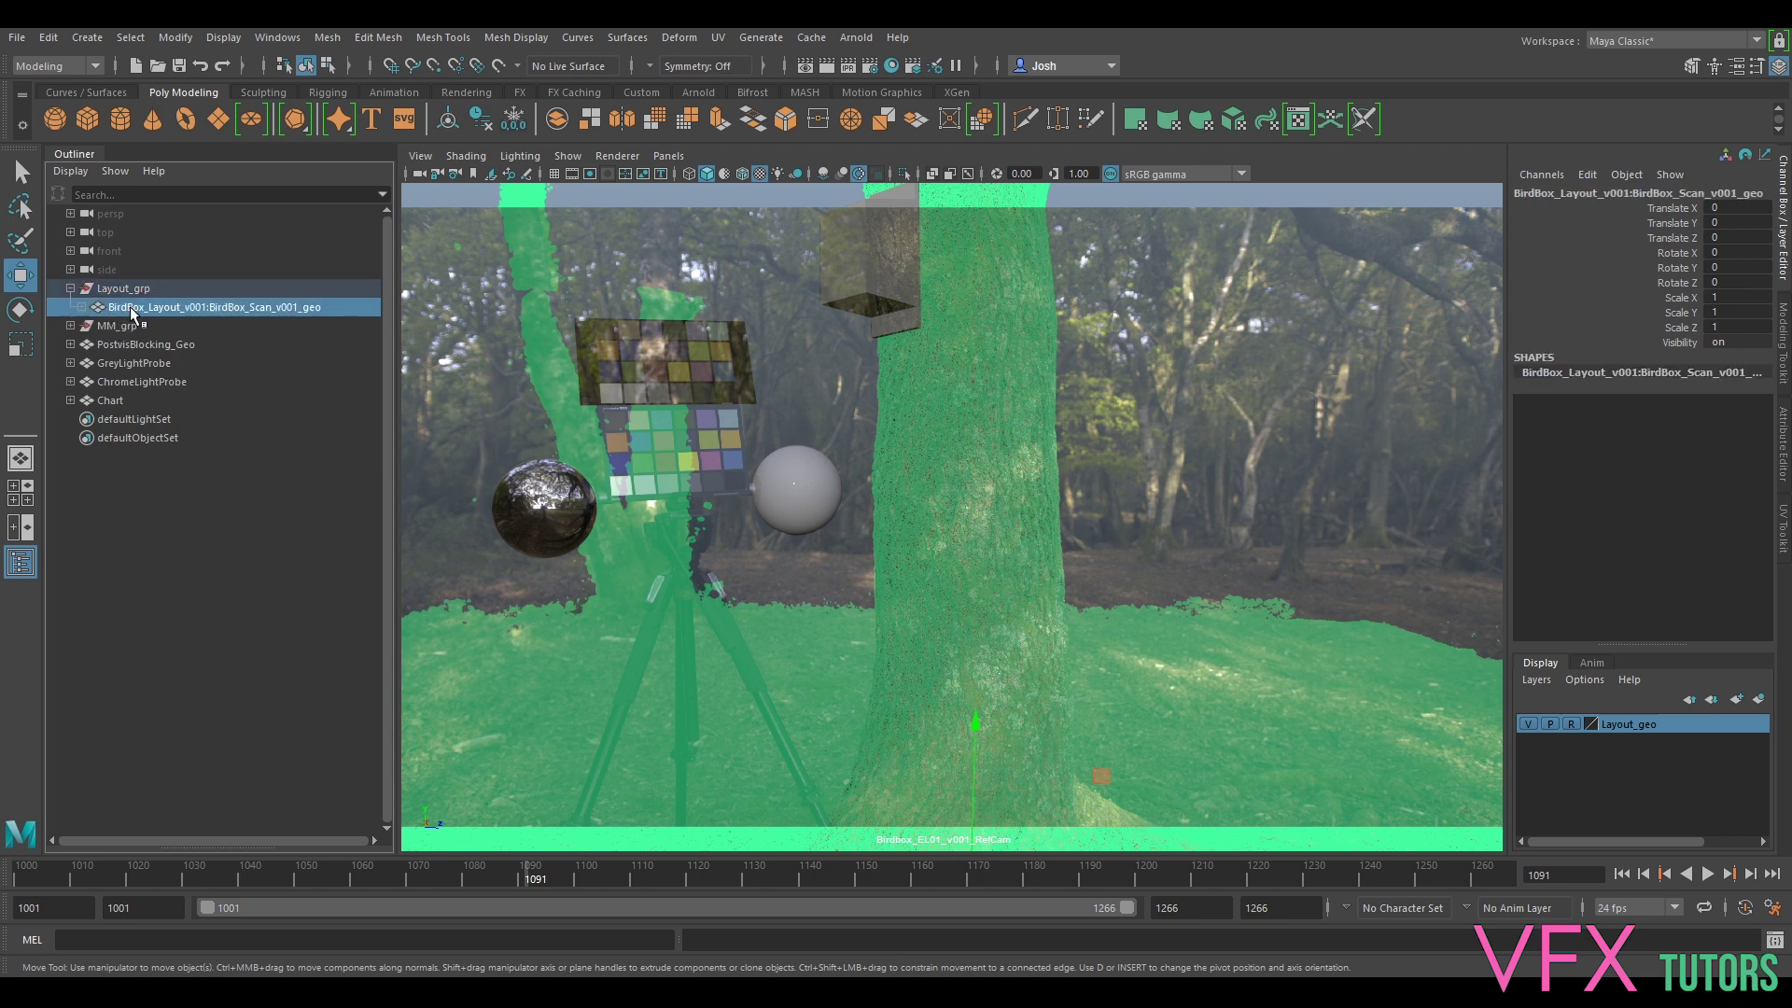
pyautogui.press('h')
pyautogui.press('h')
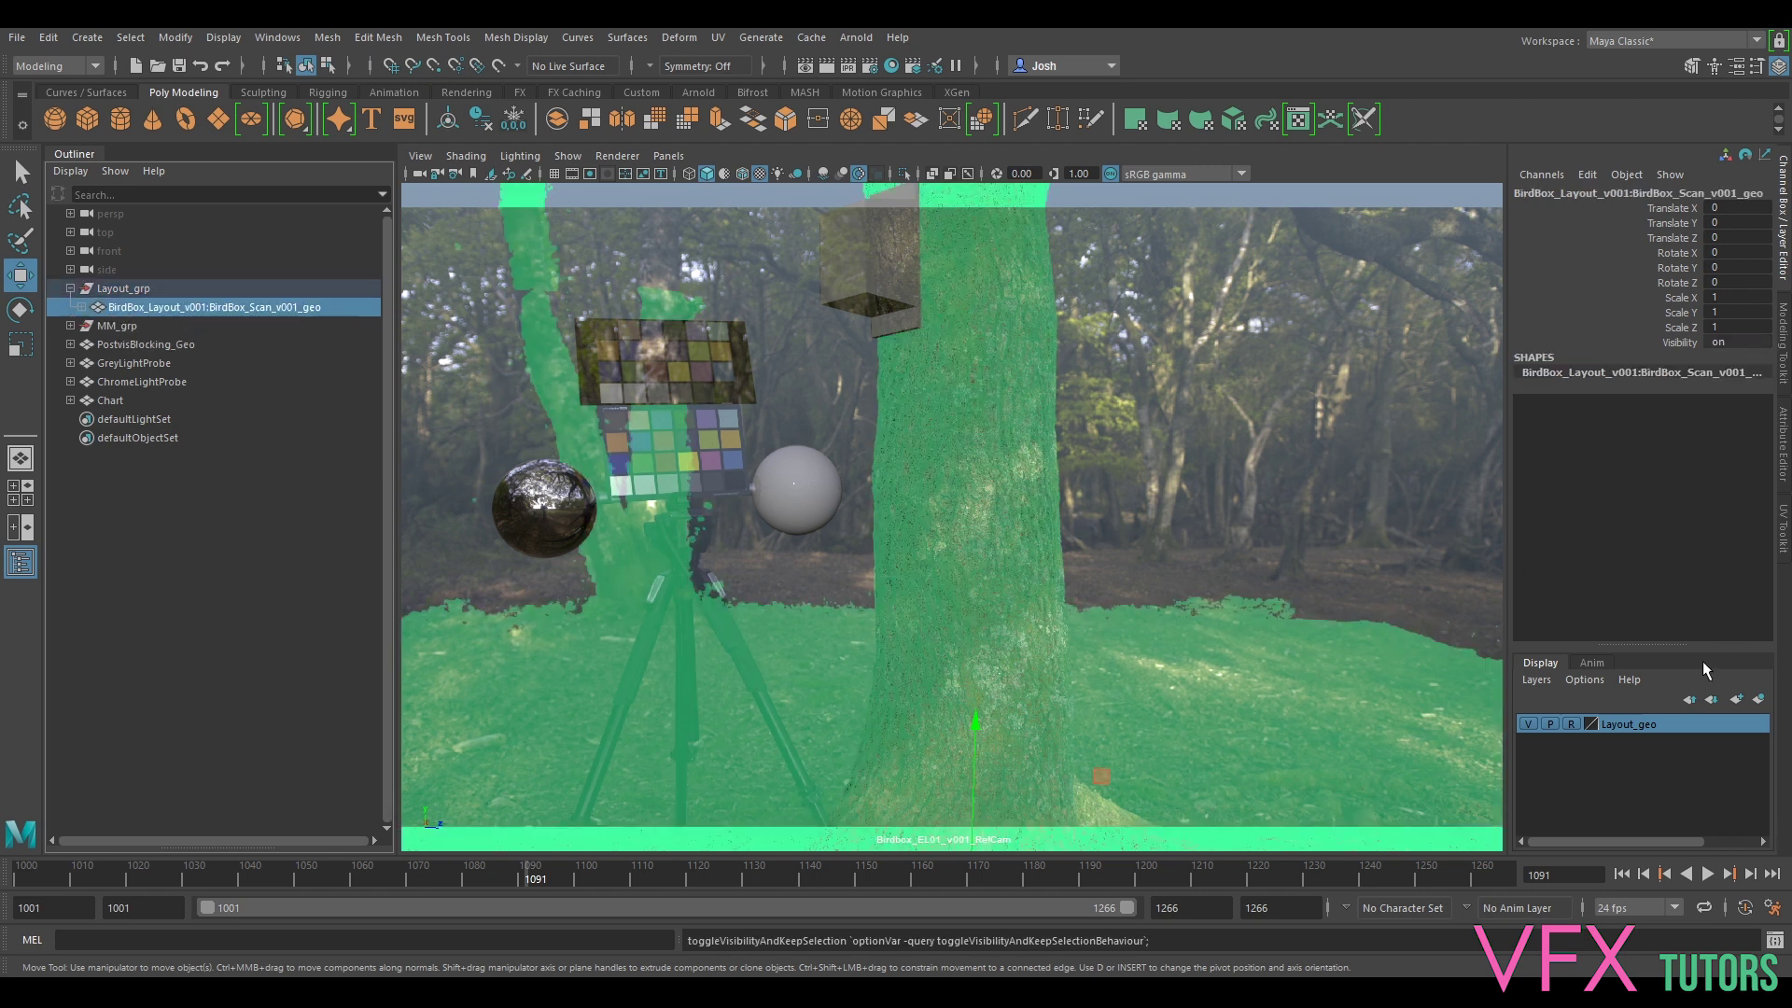
pyautogui.click(1528, 725)
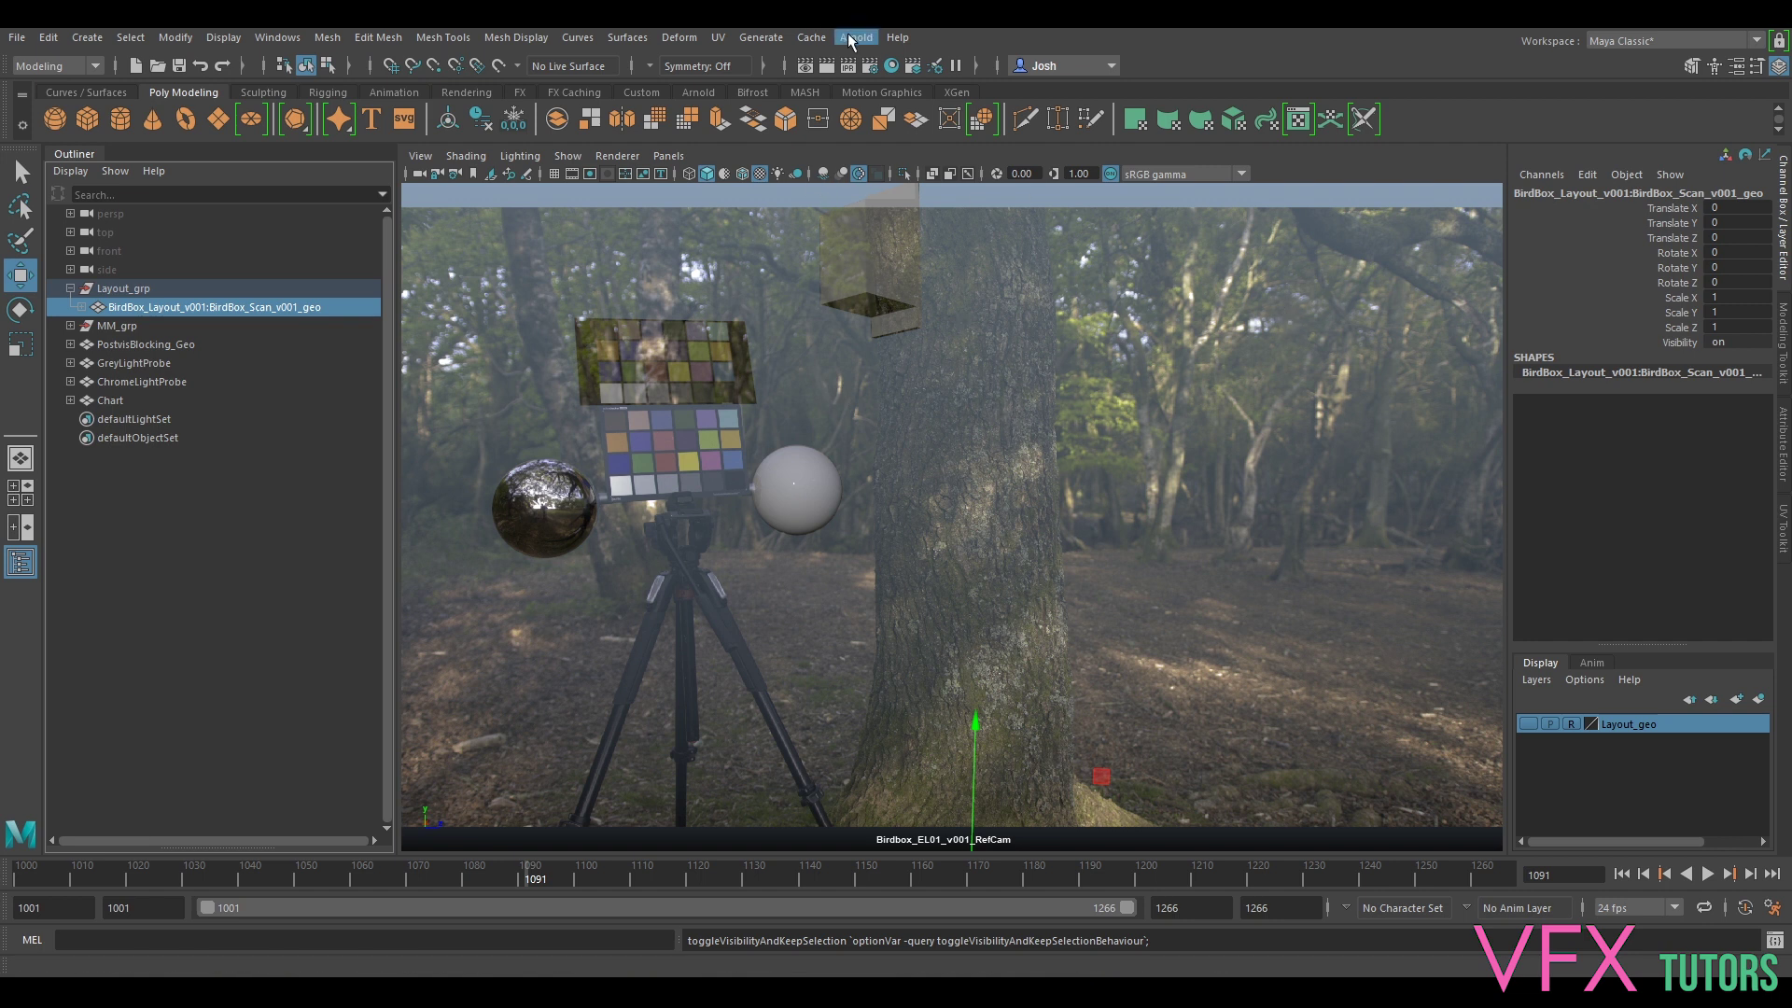
pyautogui.click(851, 38)
# - Create an Arnold aiSkyDomeLight1 and start mapping a texture onto its Color
pyautogui.moveTo(902, 121)
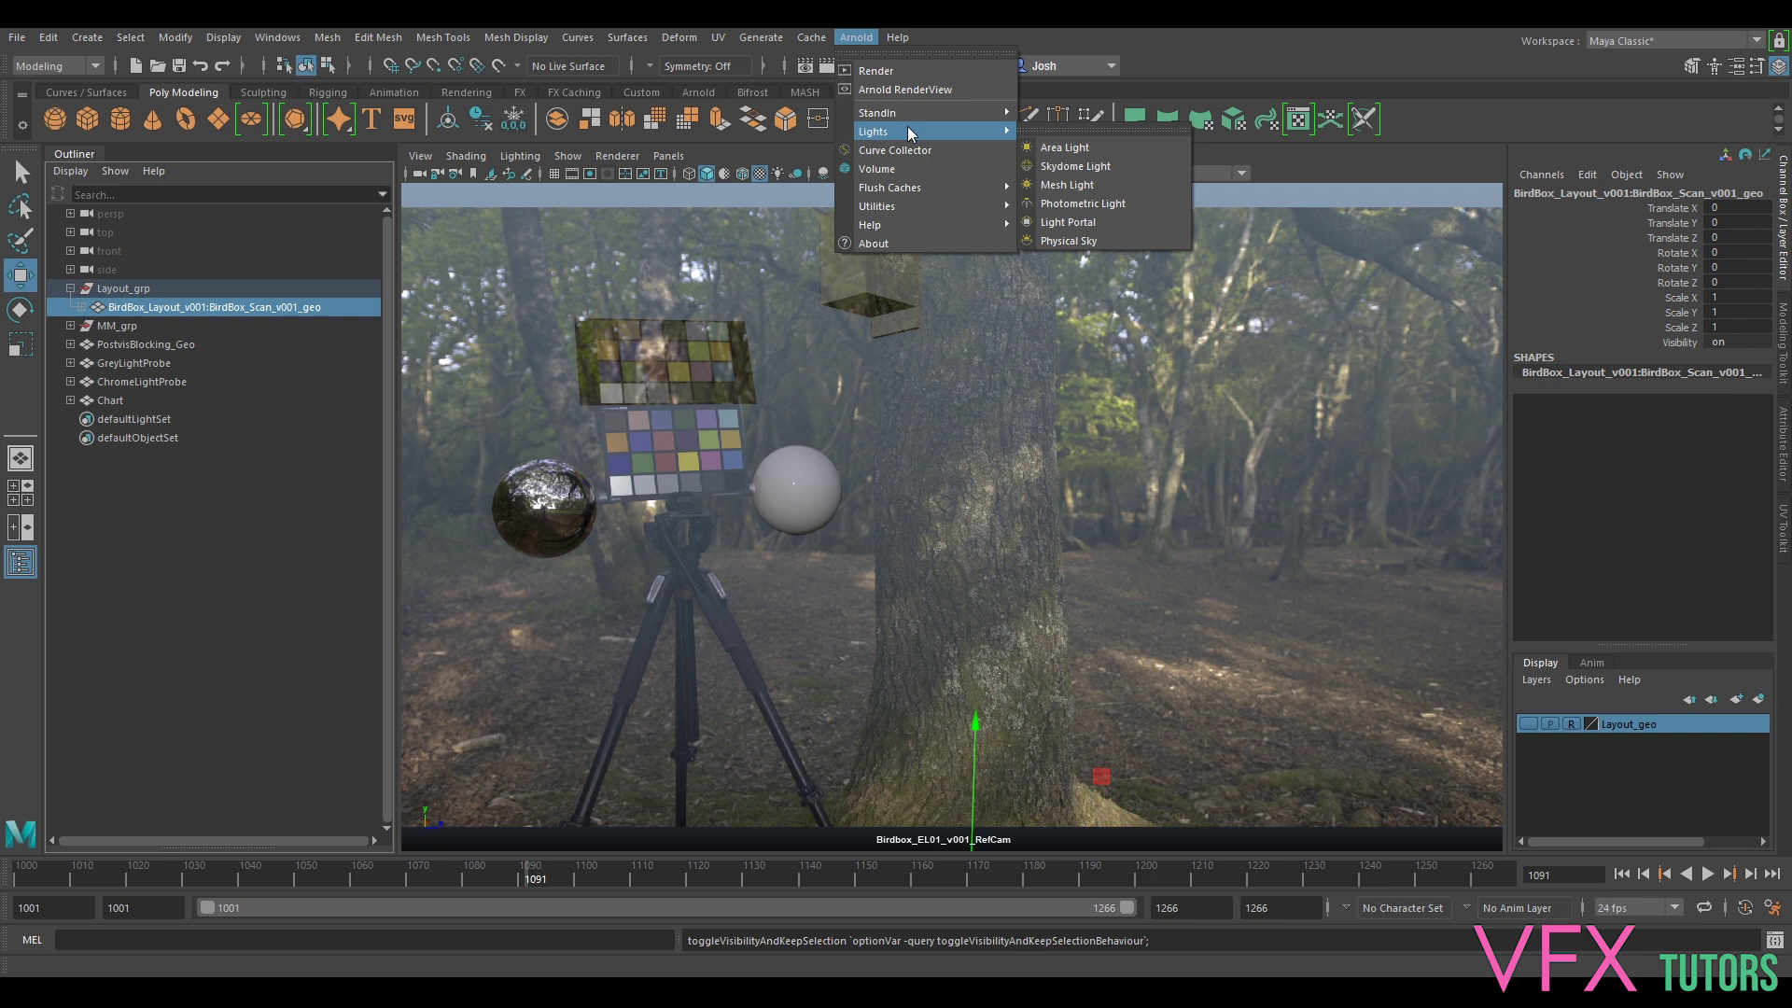
pyautogui.click(1068, 166)
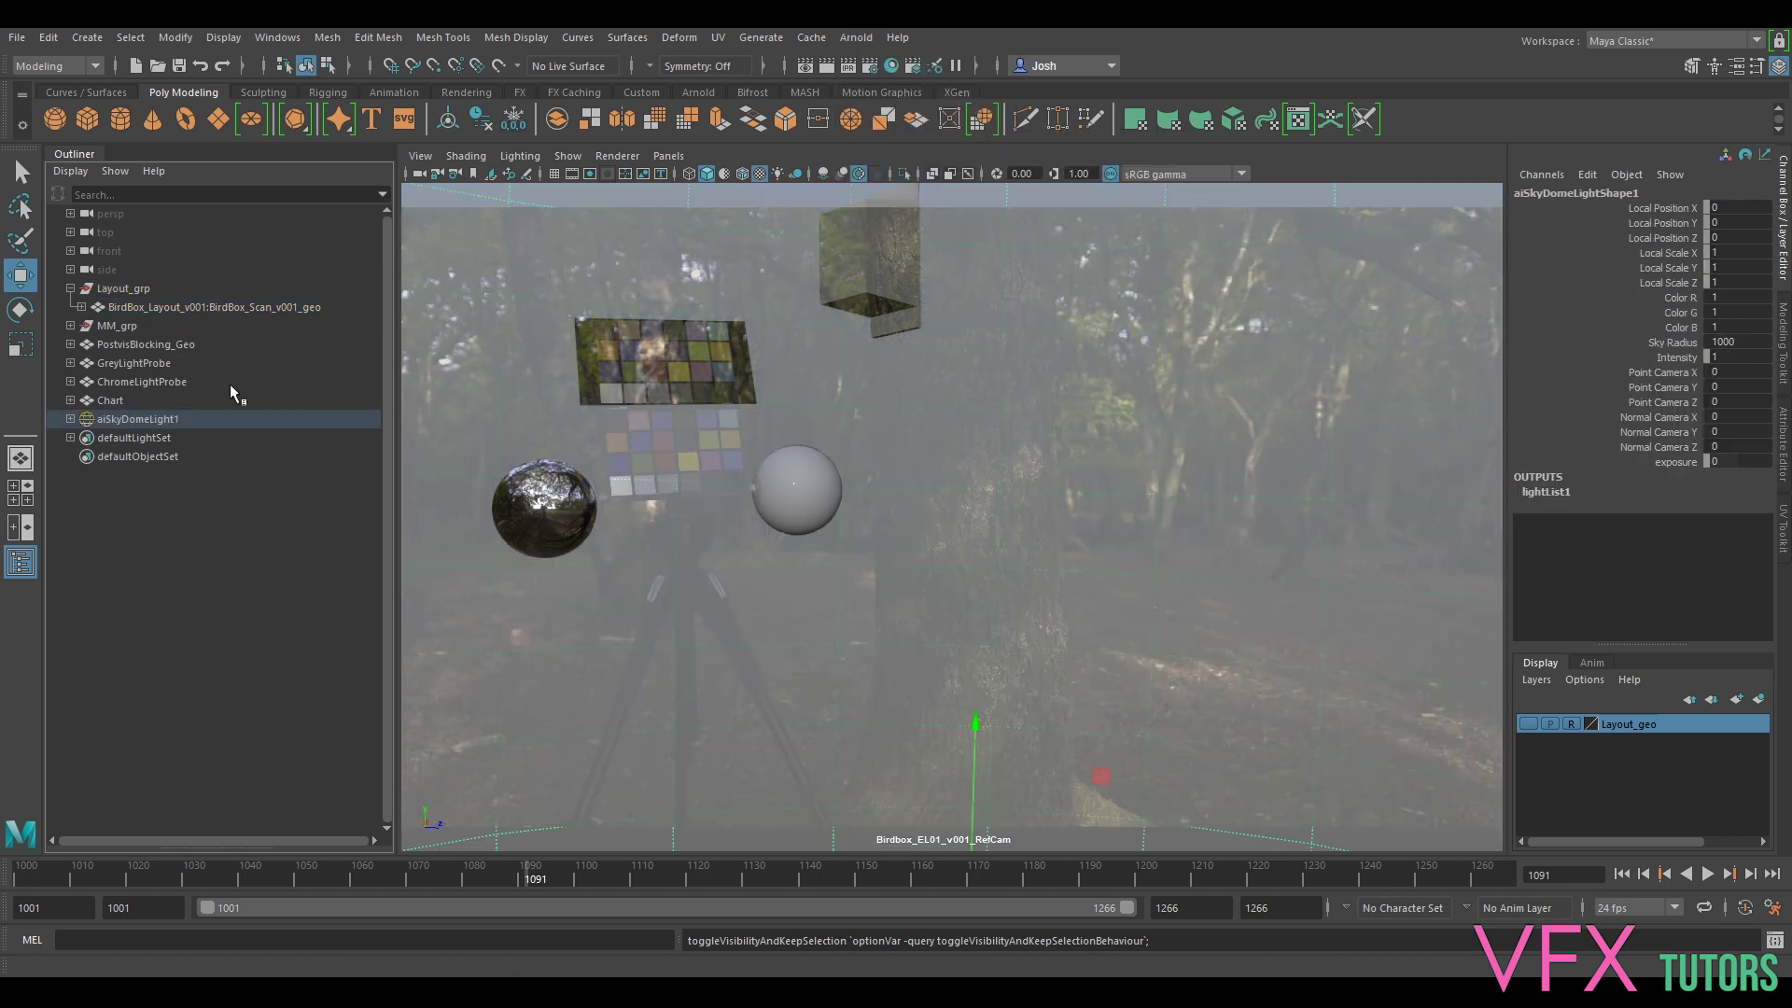
pyautogui.click(119, 419)
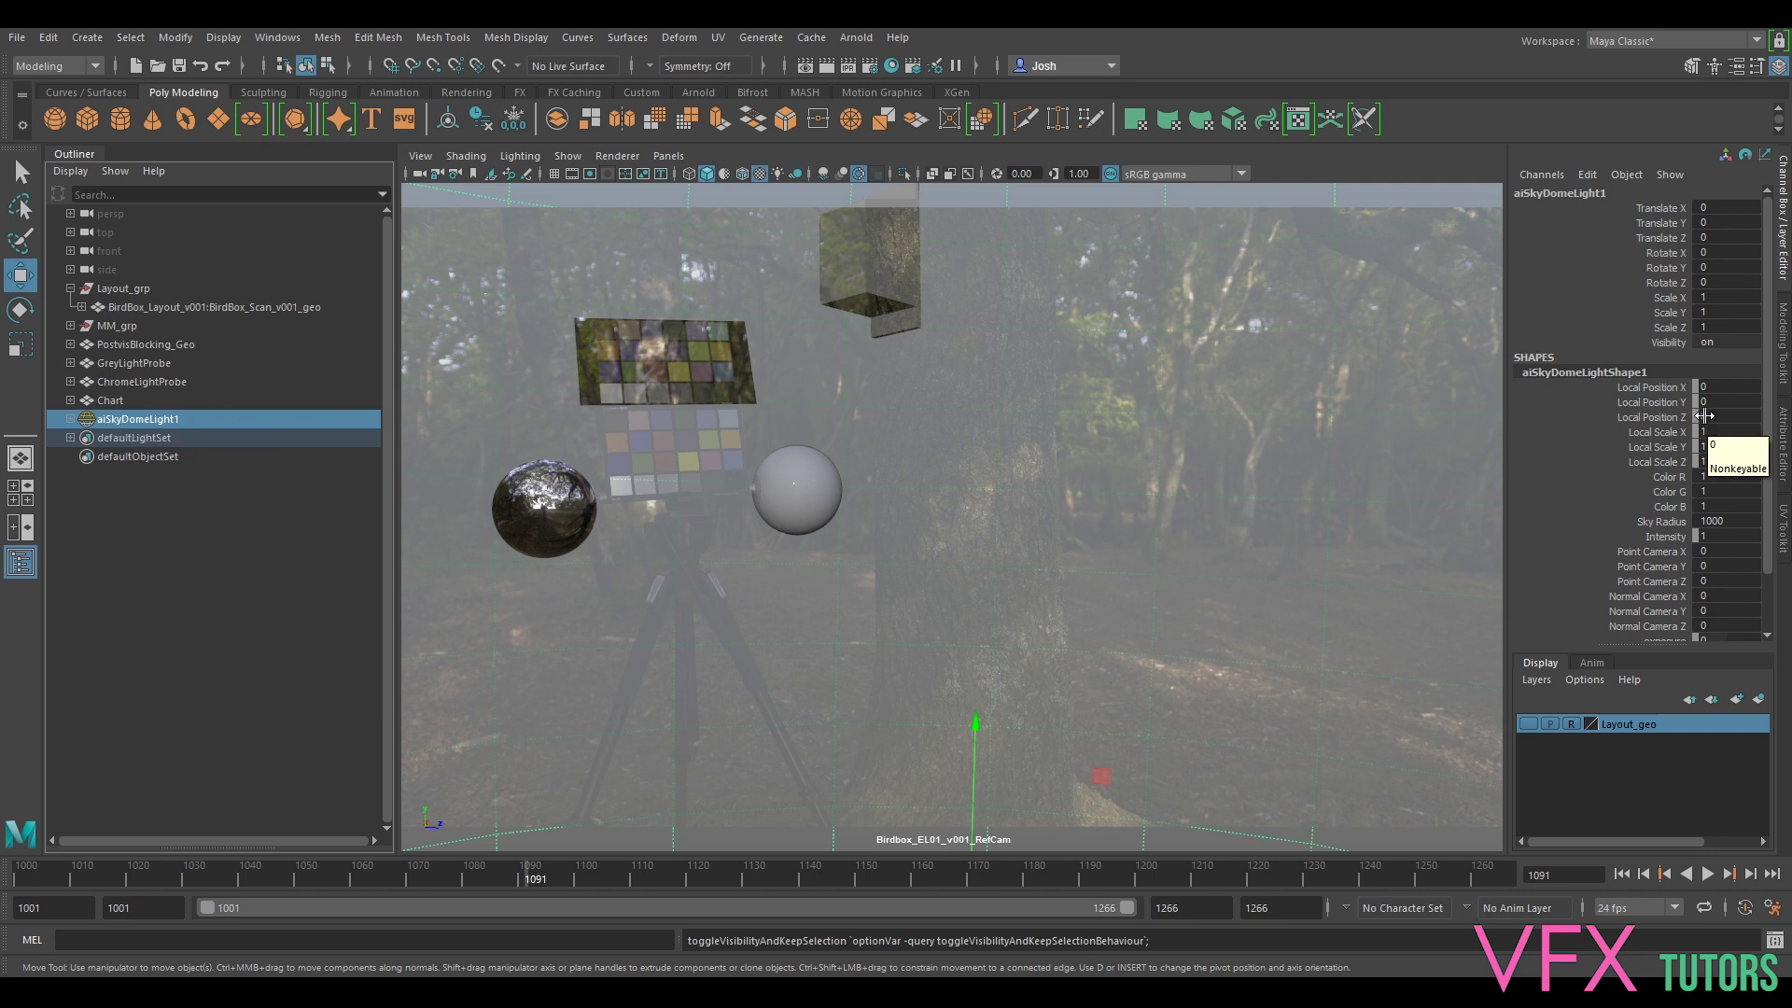
pyautogui.click(1785, 448)
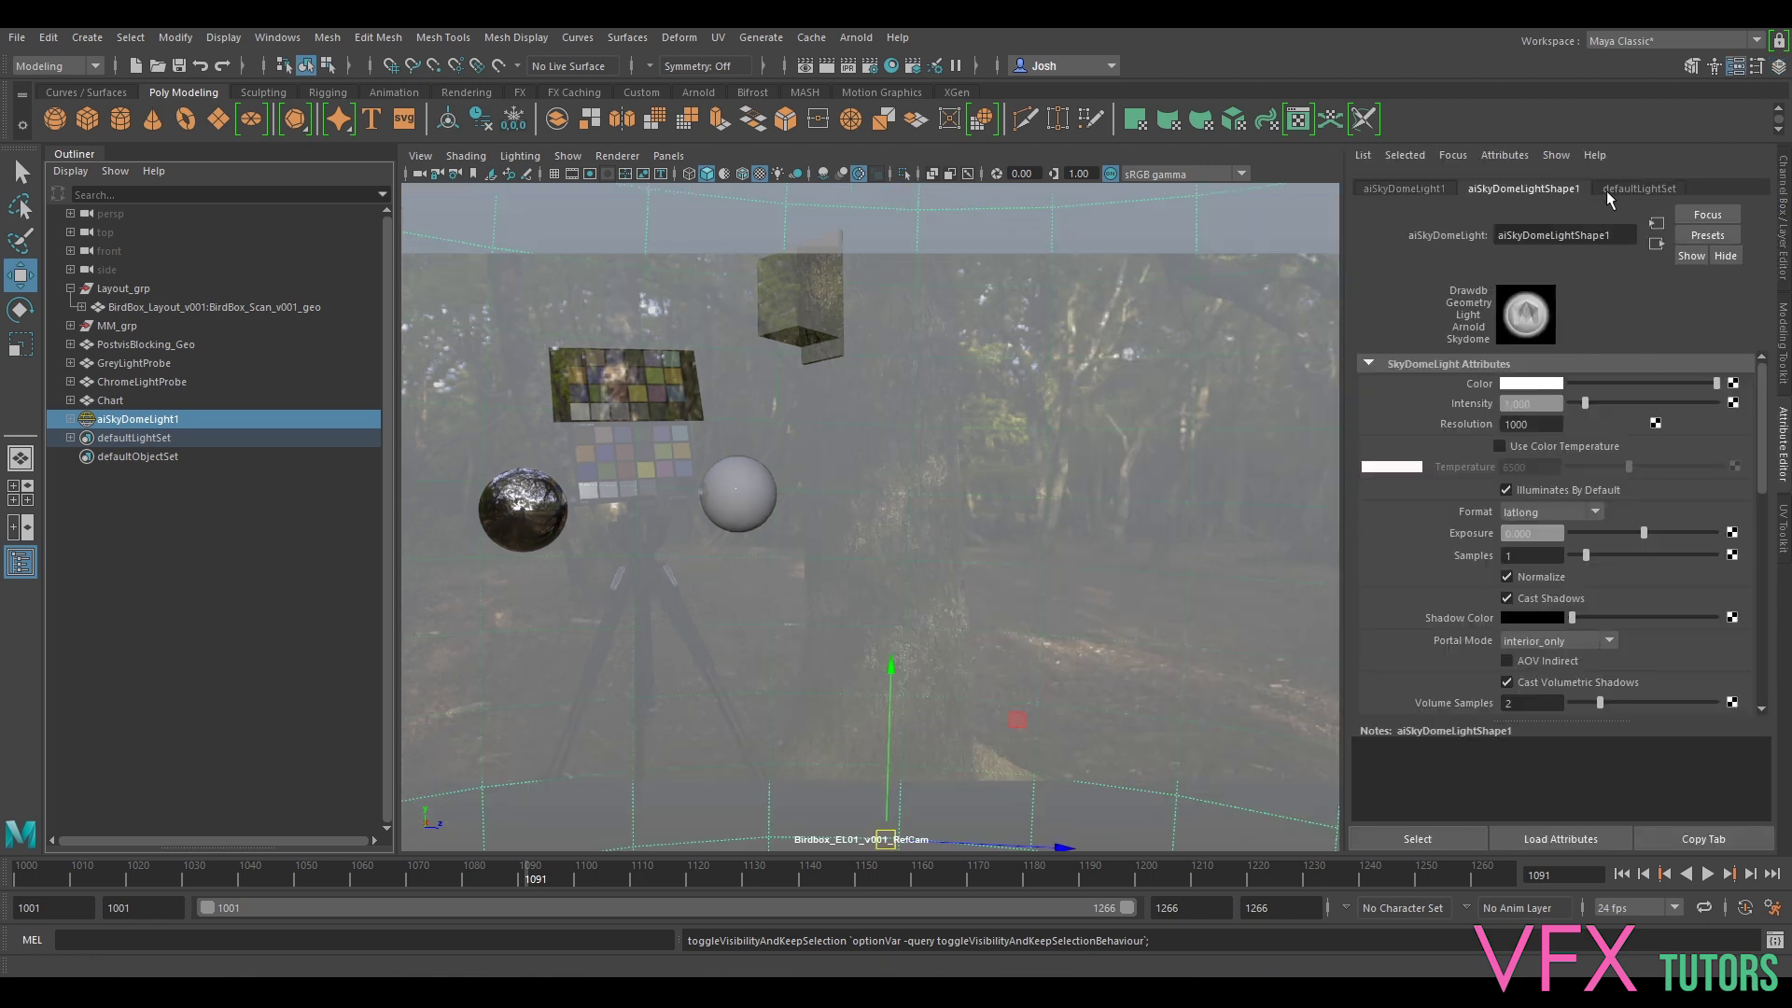
pyautogui.click(1732, 384)
# - Create file2 for the dome colour and load Birdbox_HDRI_v001_hdr.exr from Onset/Lighting/HDRI/01_ProcessedHDRI
pyautogui.click(786, 504)
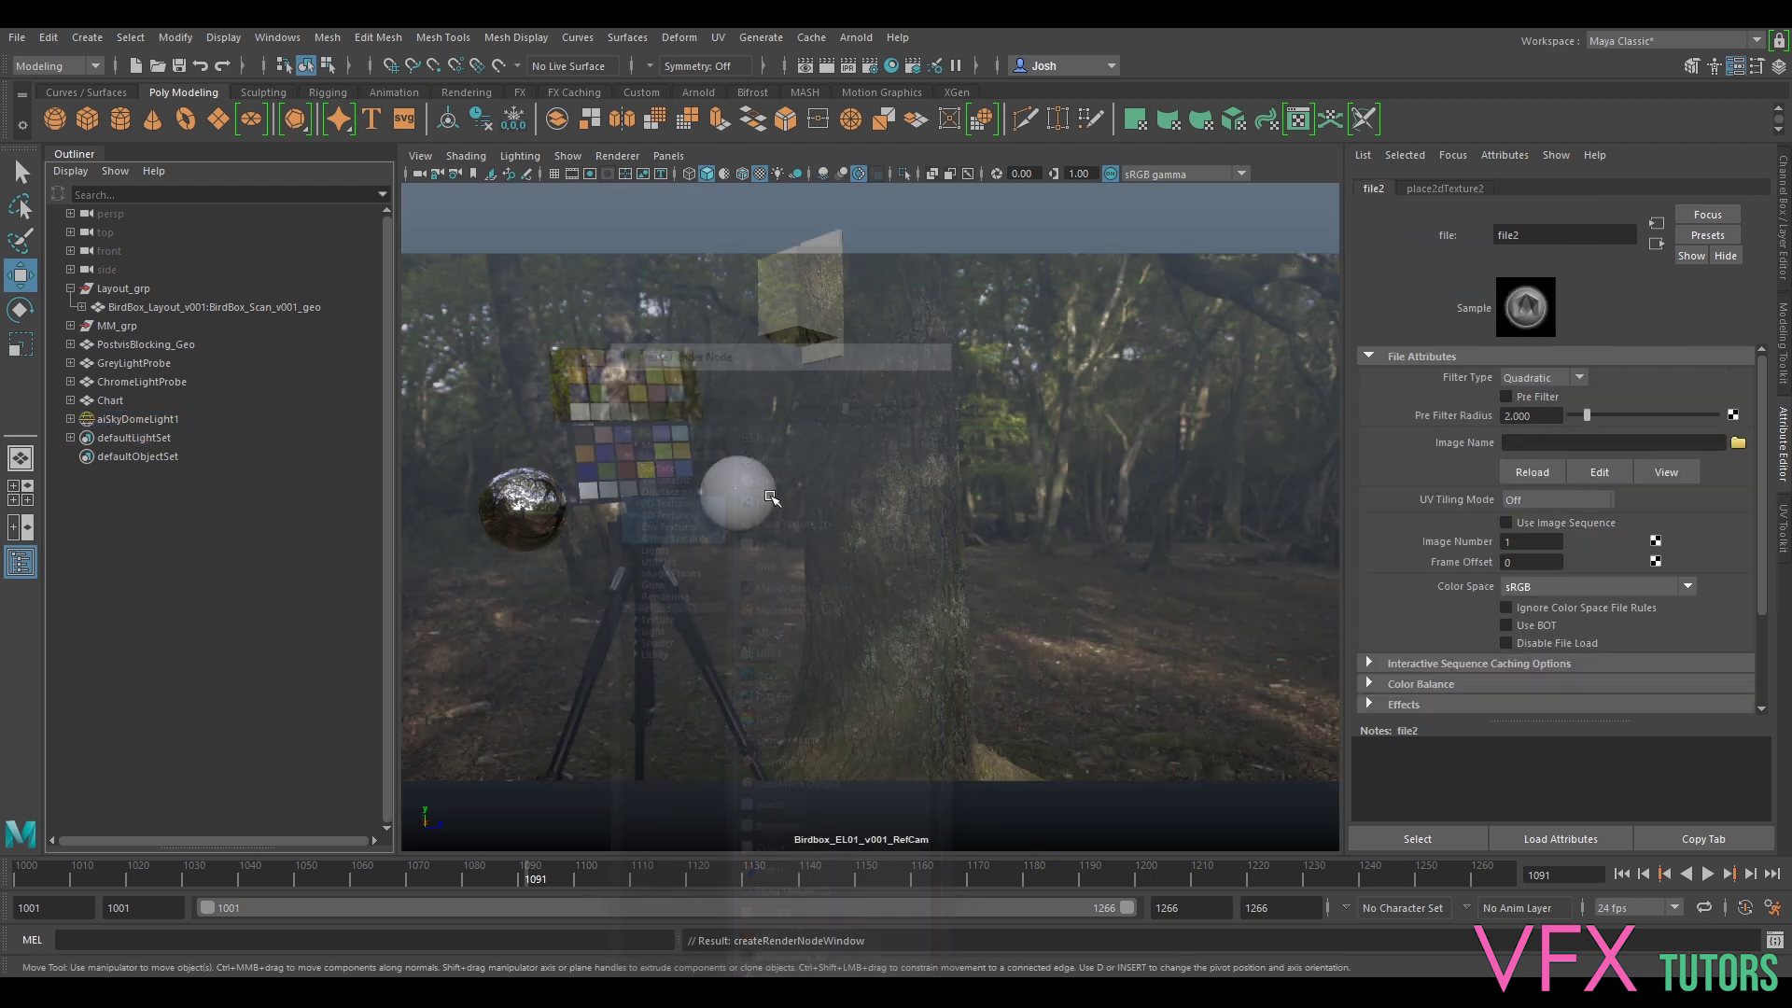
pyautogui.click(1737, 444)
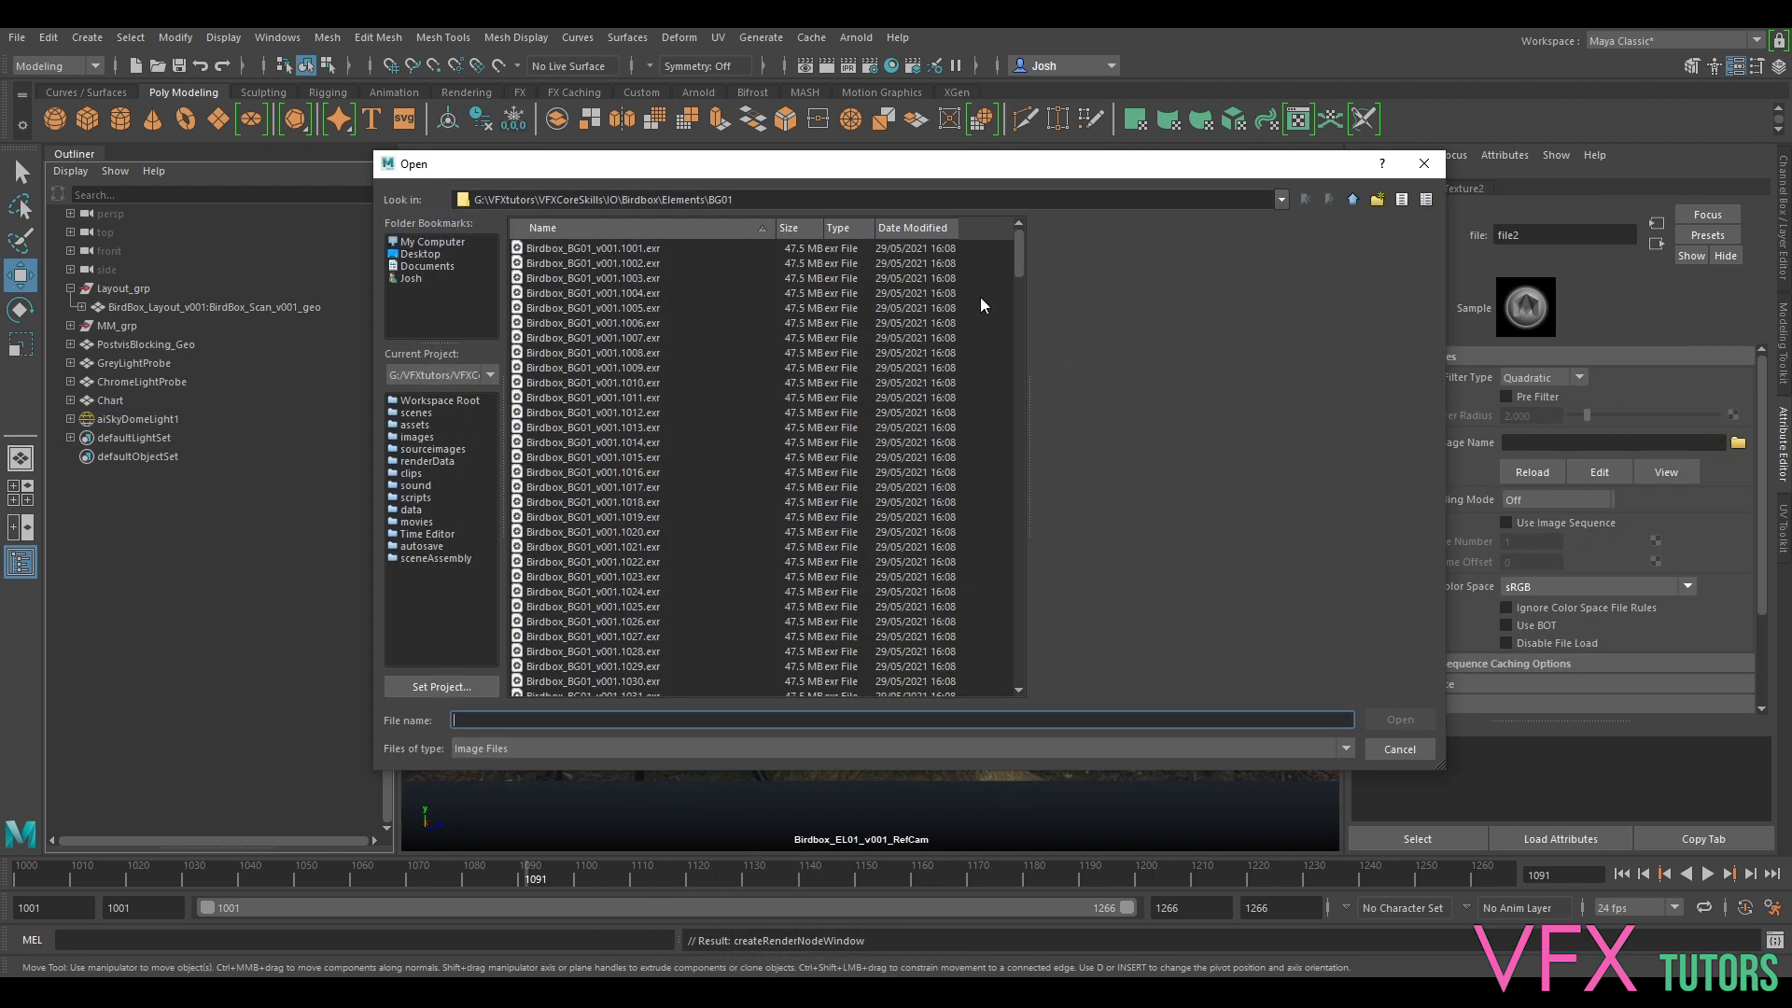
pyautogui.click(1352, 200)
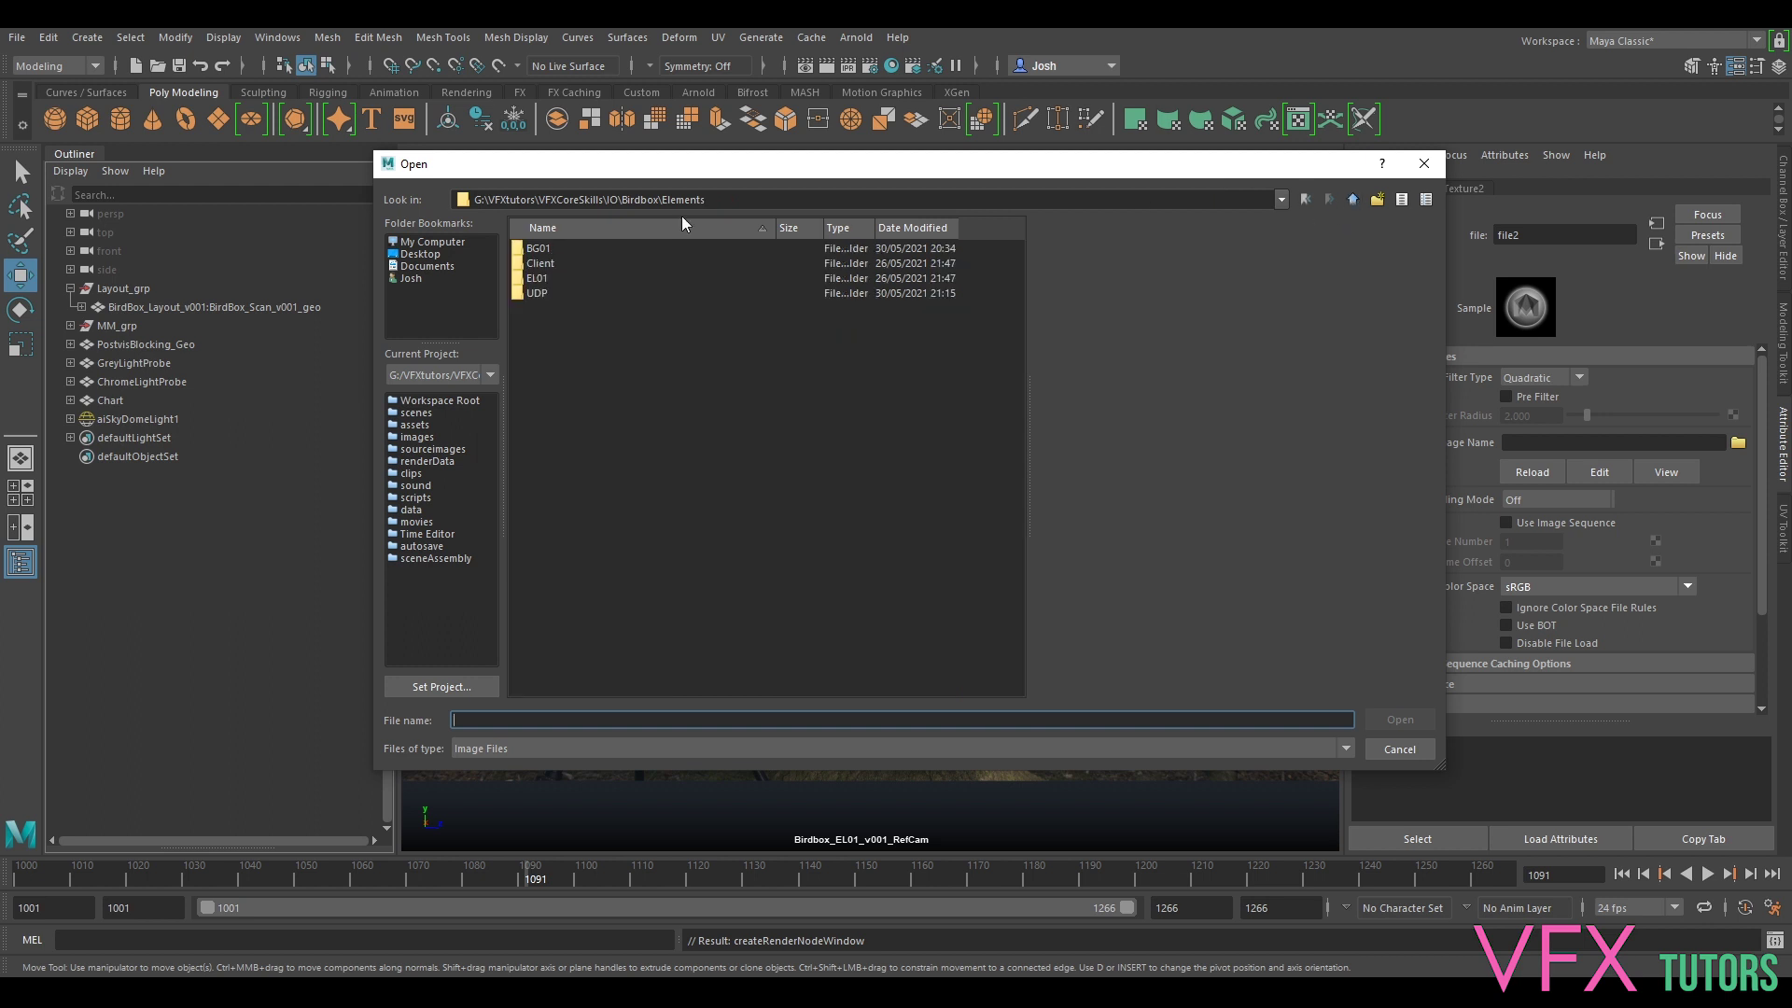
pyautogui.click(1354, 200)
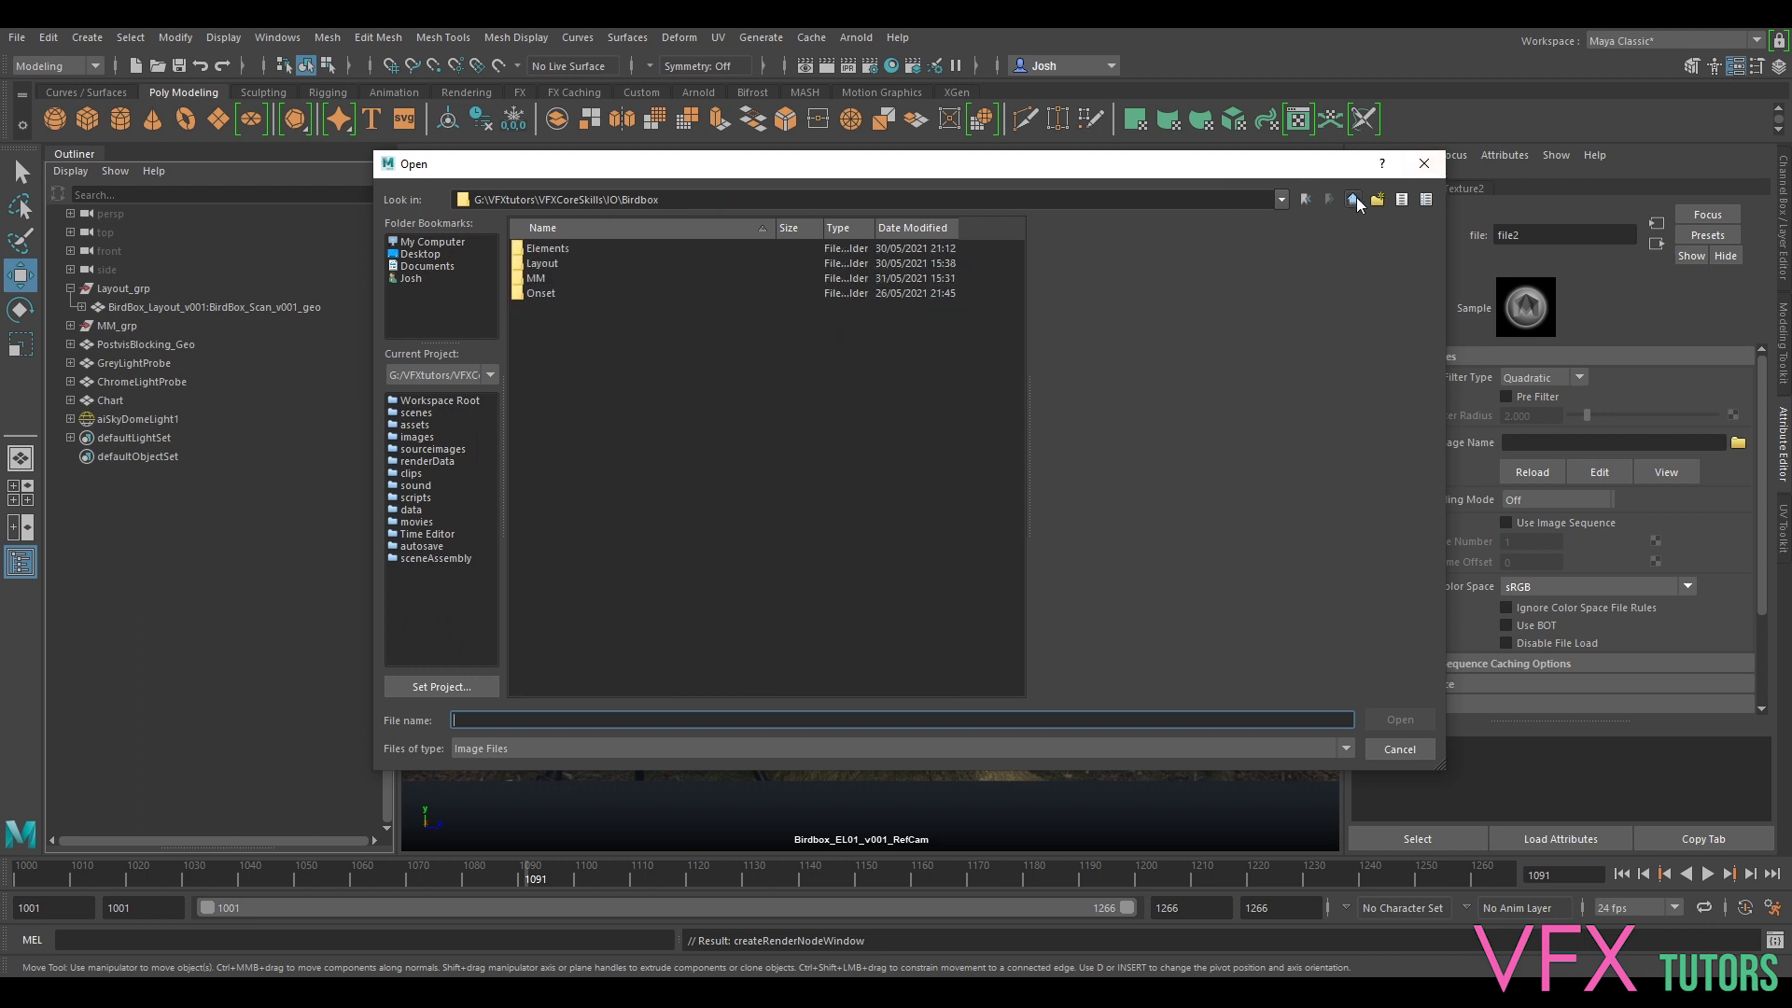
pyautogui.doubleClick(541, 293)
pyautogui.doubleClick(545, 250)
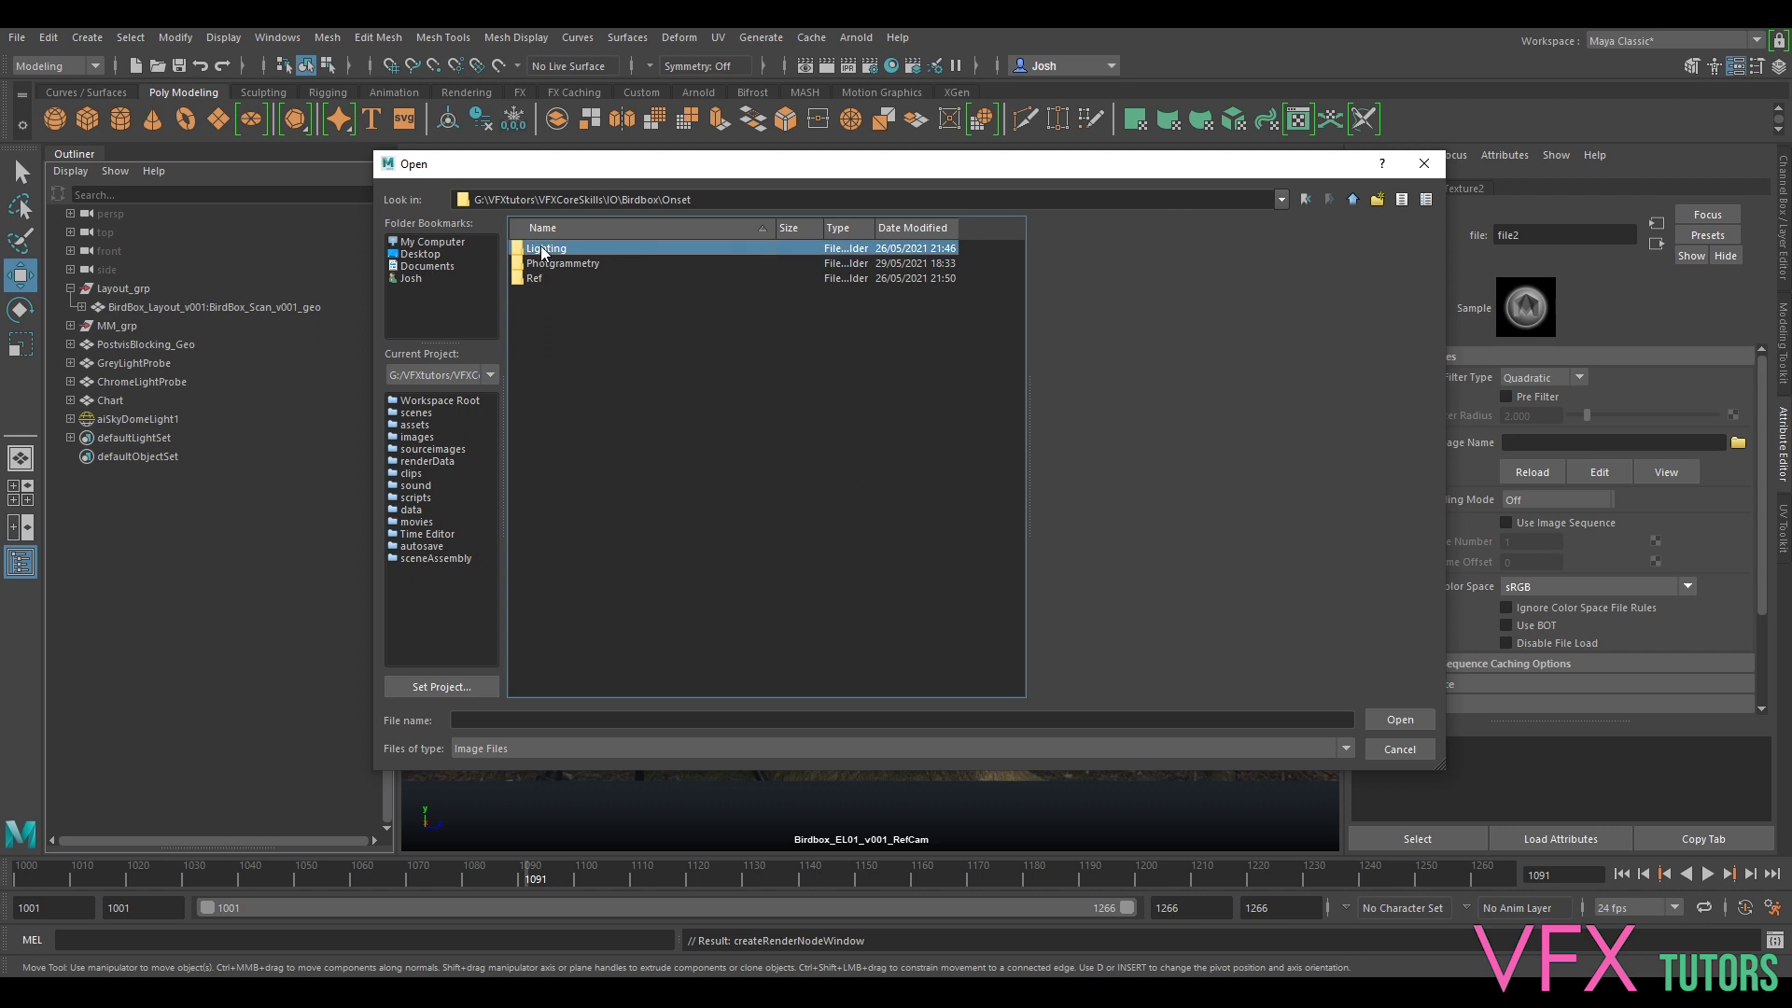
pyautogui.doubleClick(541, 249)
pyautogui.doubleClick(564, 249)
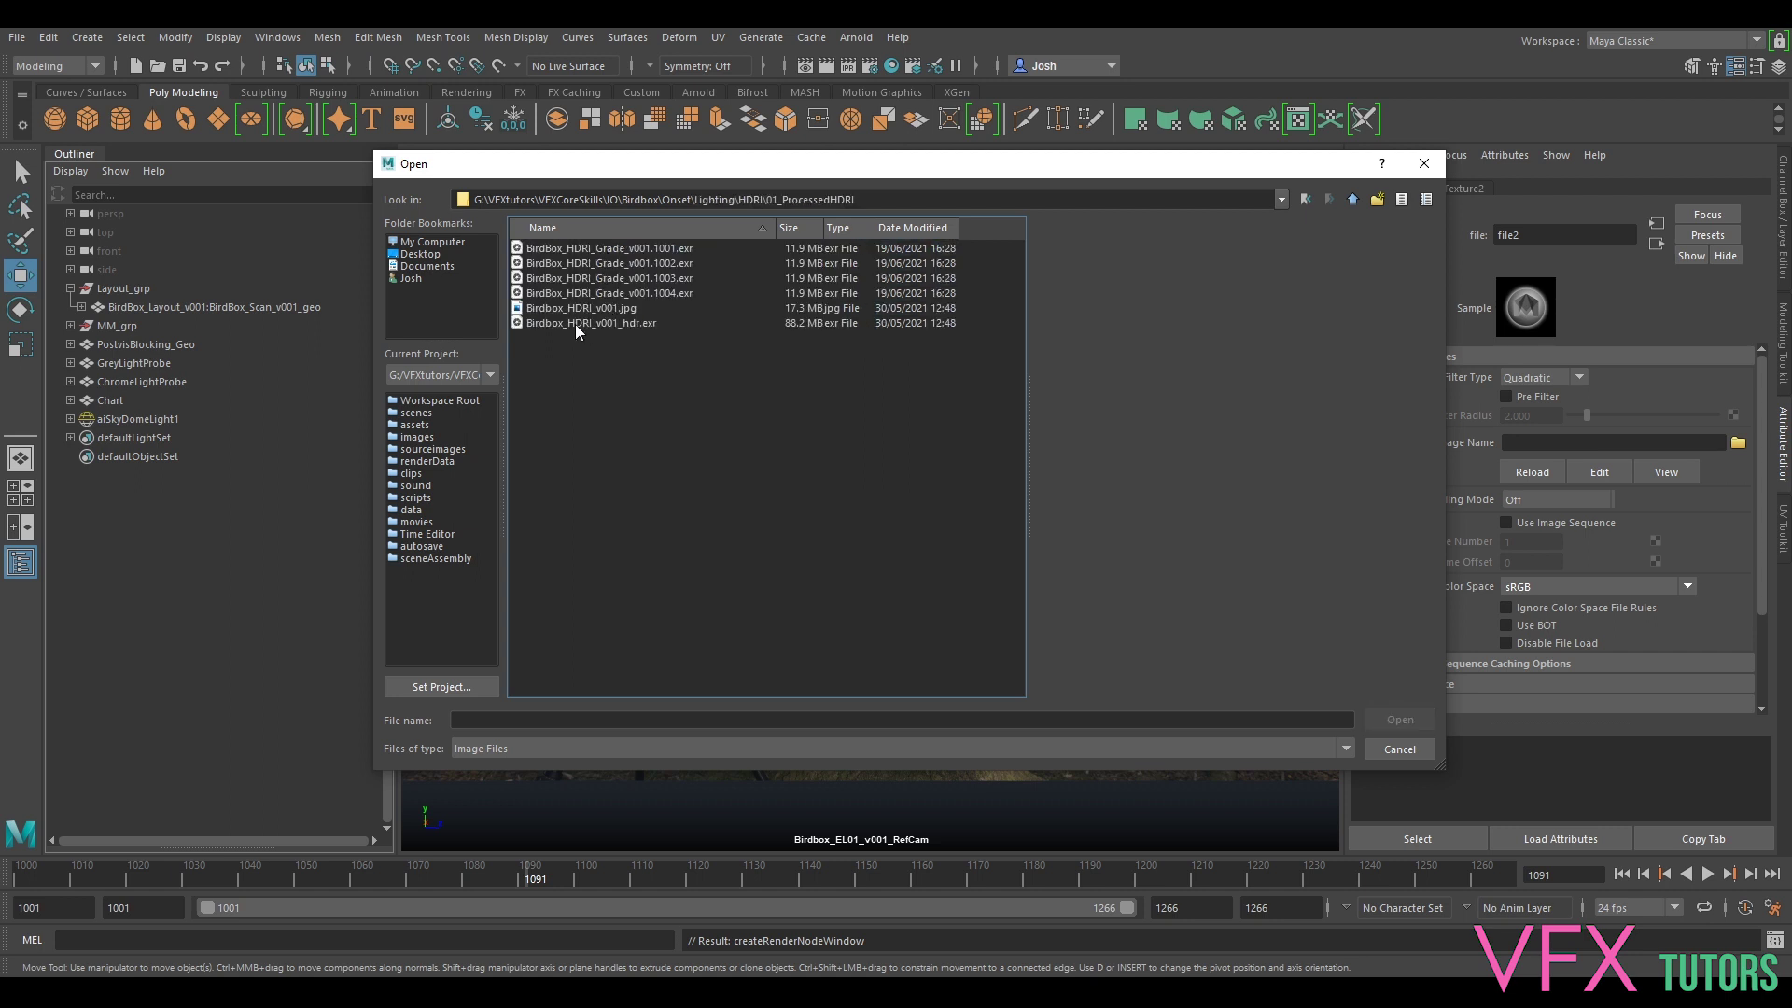
pyautogui.click(781, 324)
pyautogui.click(1408, 723)
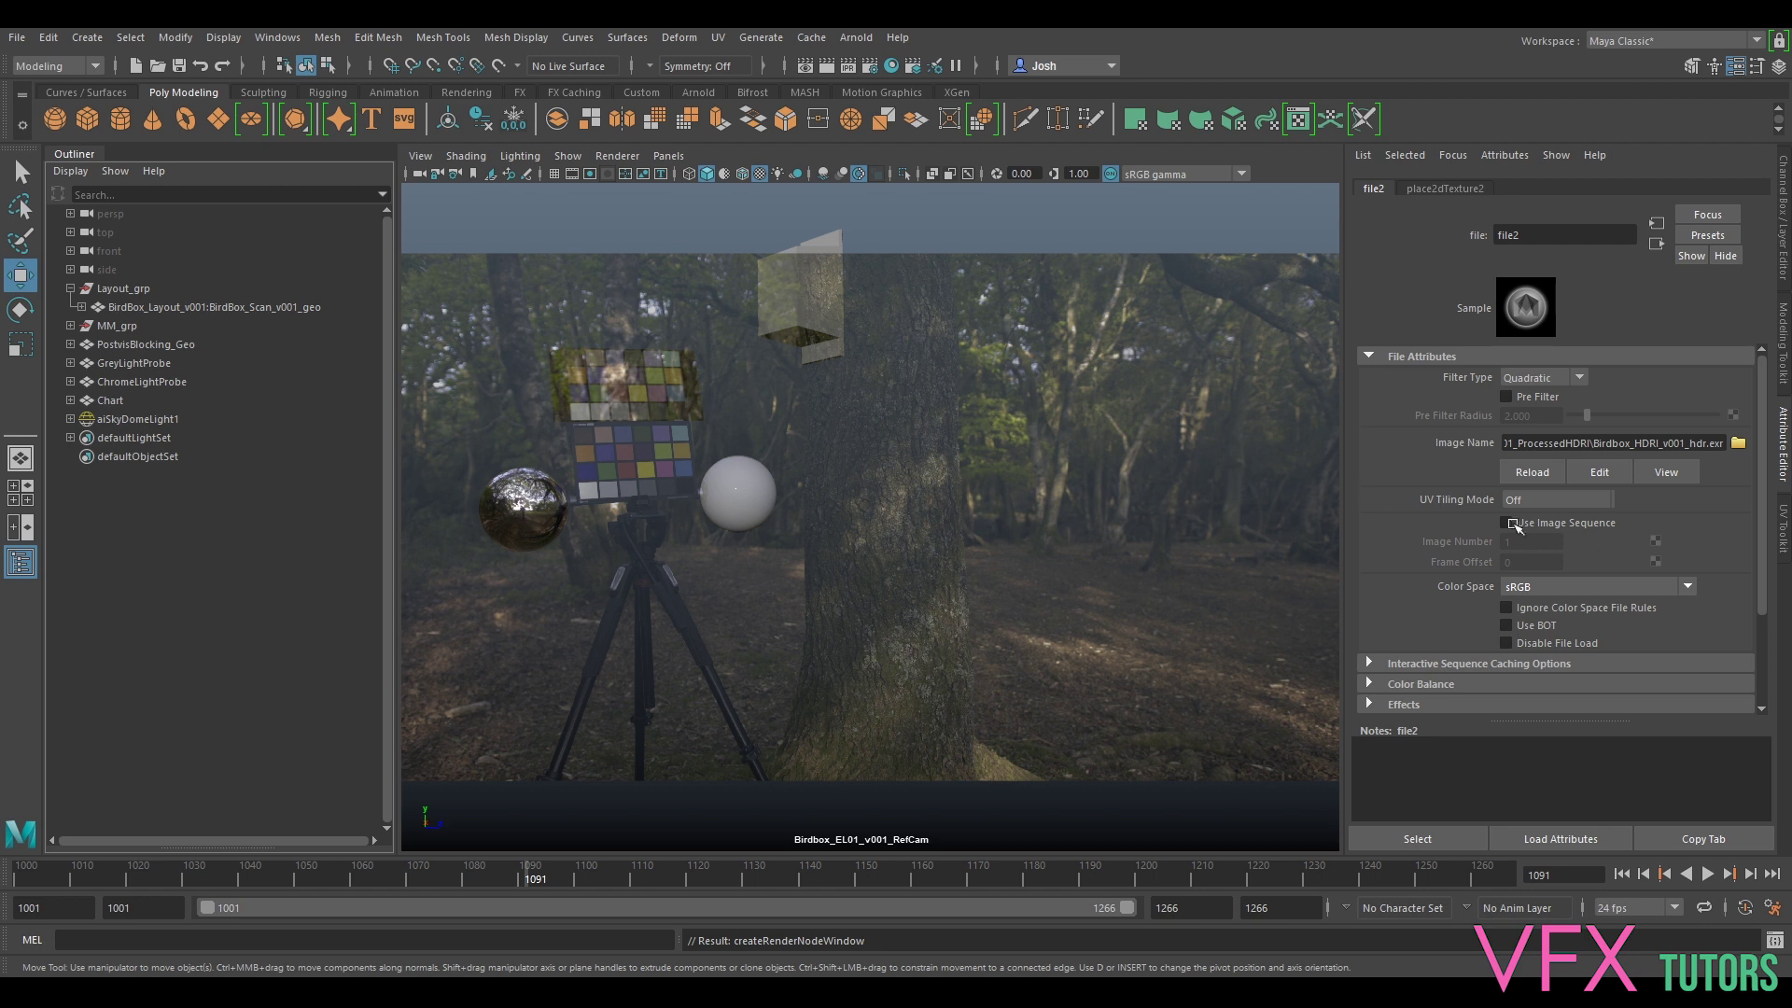
# - Set file2's colour space to Raw and the skydome's Camera visibility to 0, then select the RefCam
pyautogui.click(1596, 586)
pyautogui.click(1596, 569)
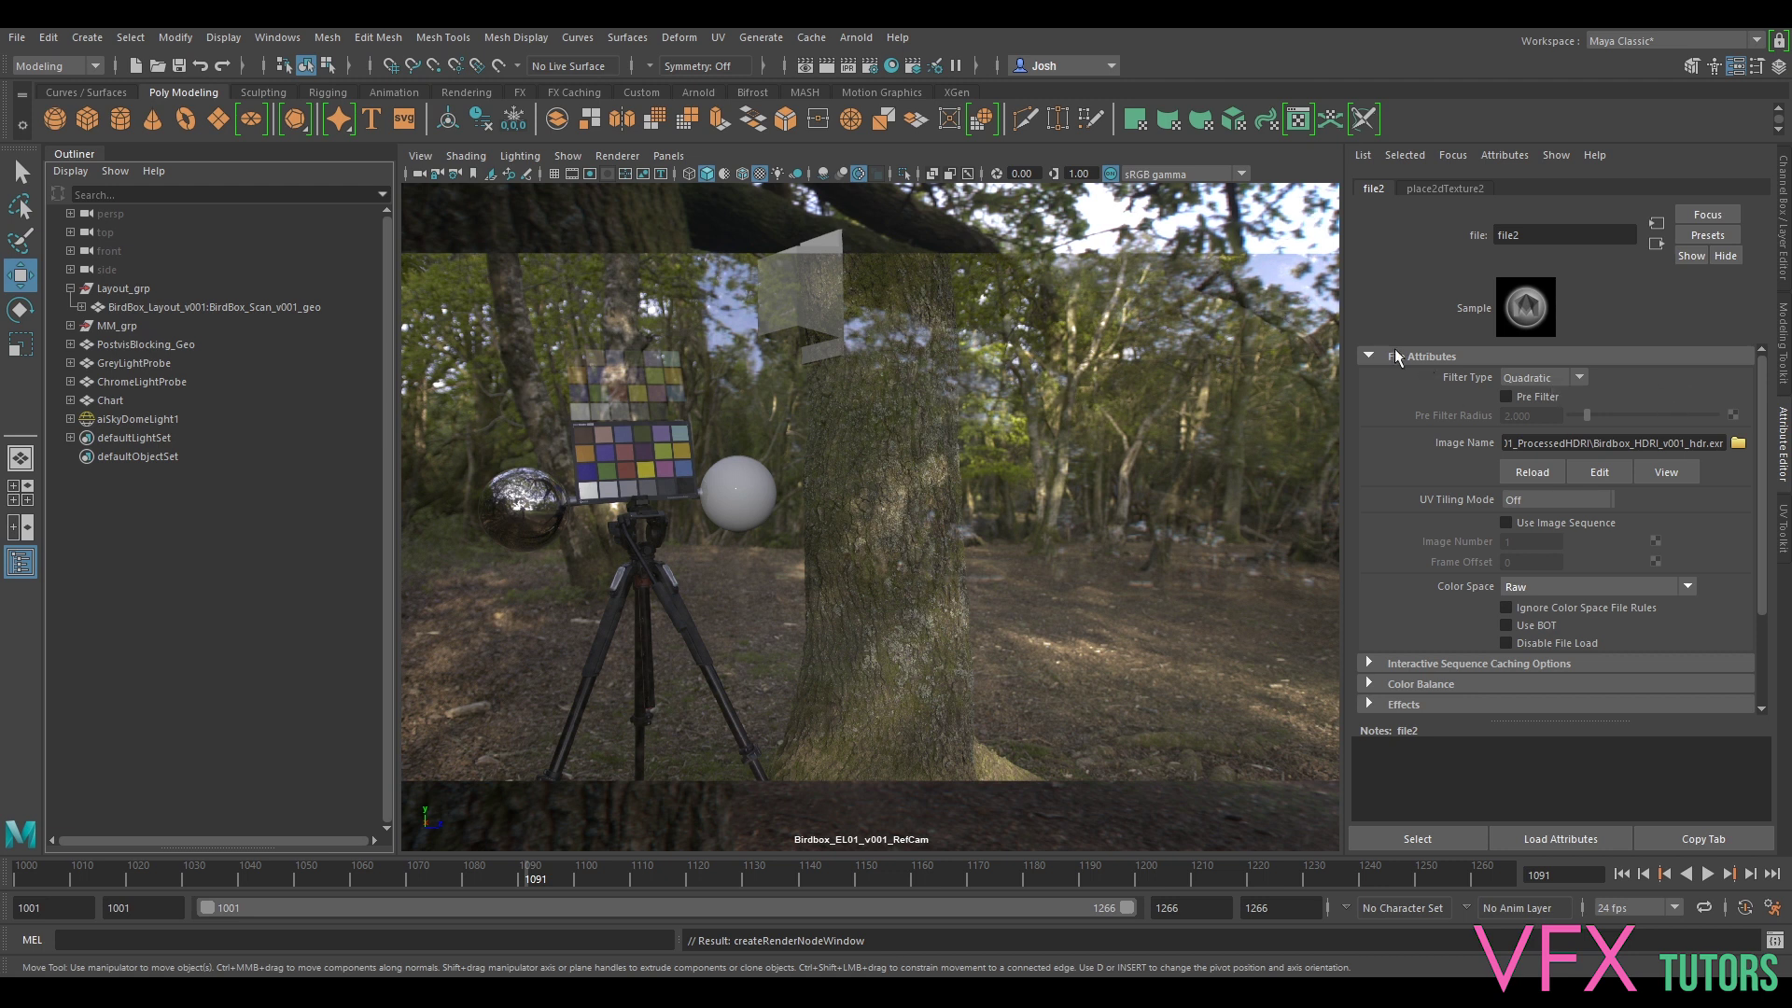
pyautogui.click(1657, 244)
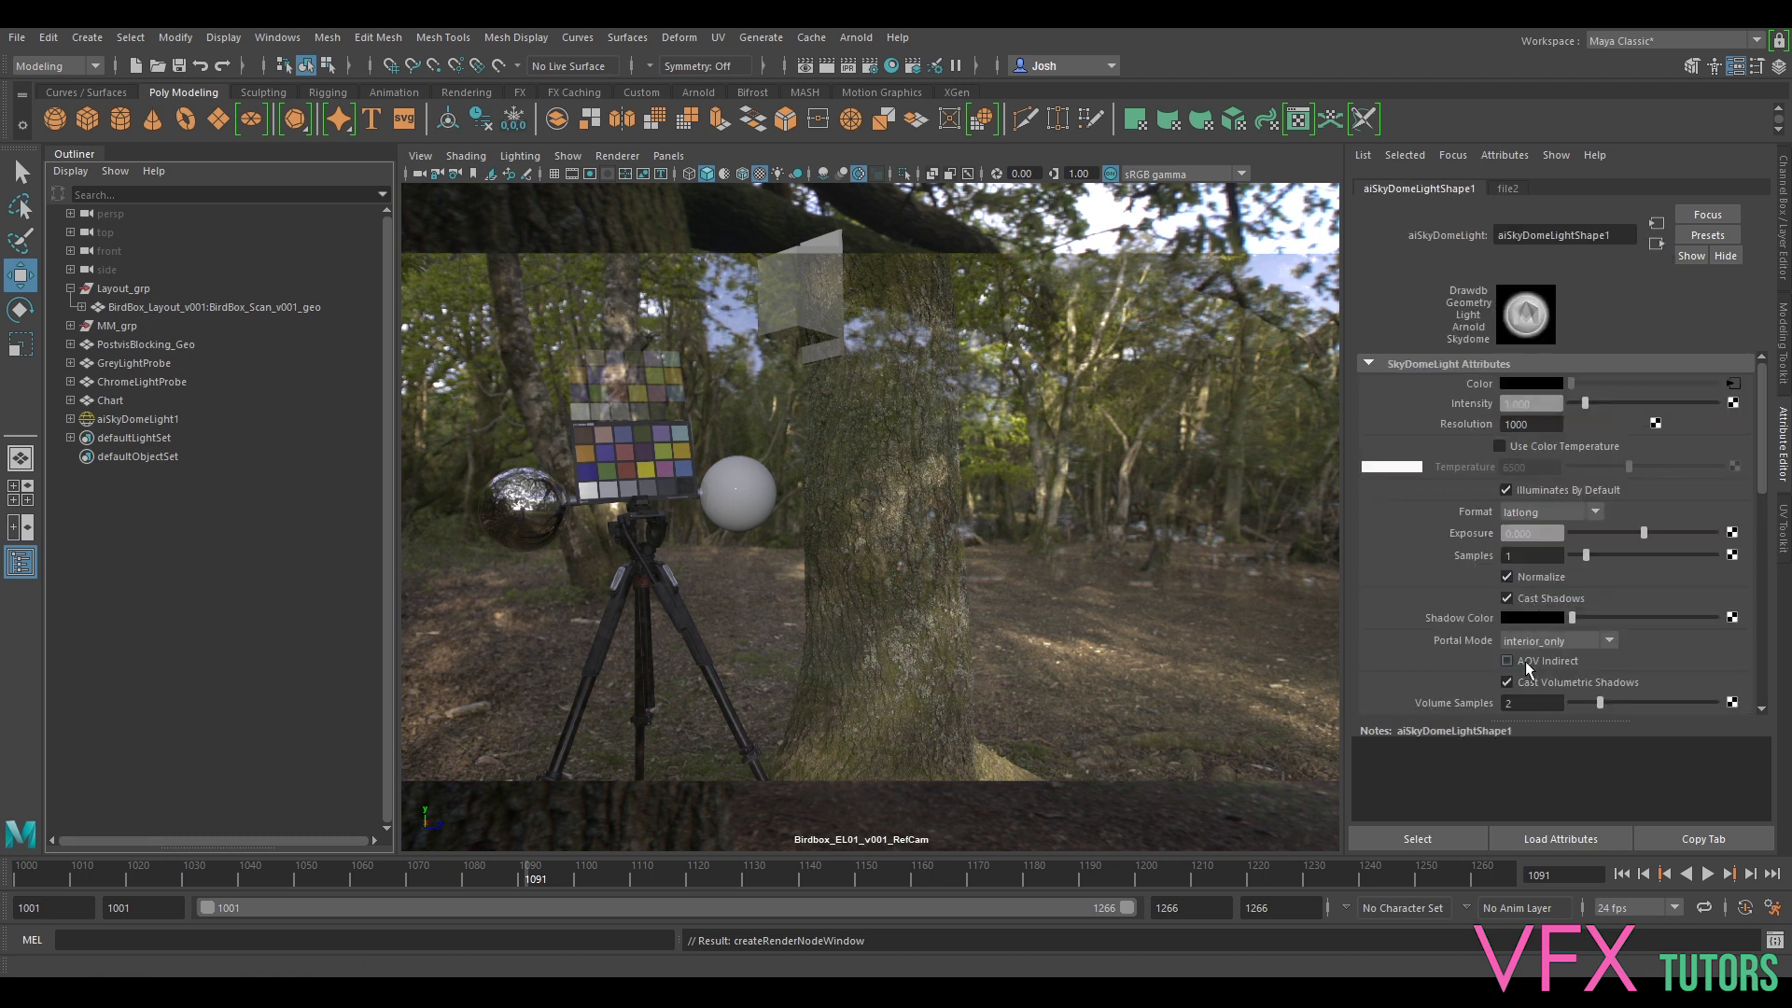
pyautogui.scroll(-3, 1528, 668)
pyautogui.doubleClick(1544, 637)
pyautogui.write('0')
pyautogui.press('Return')
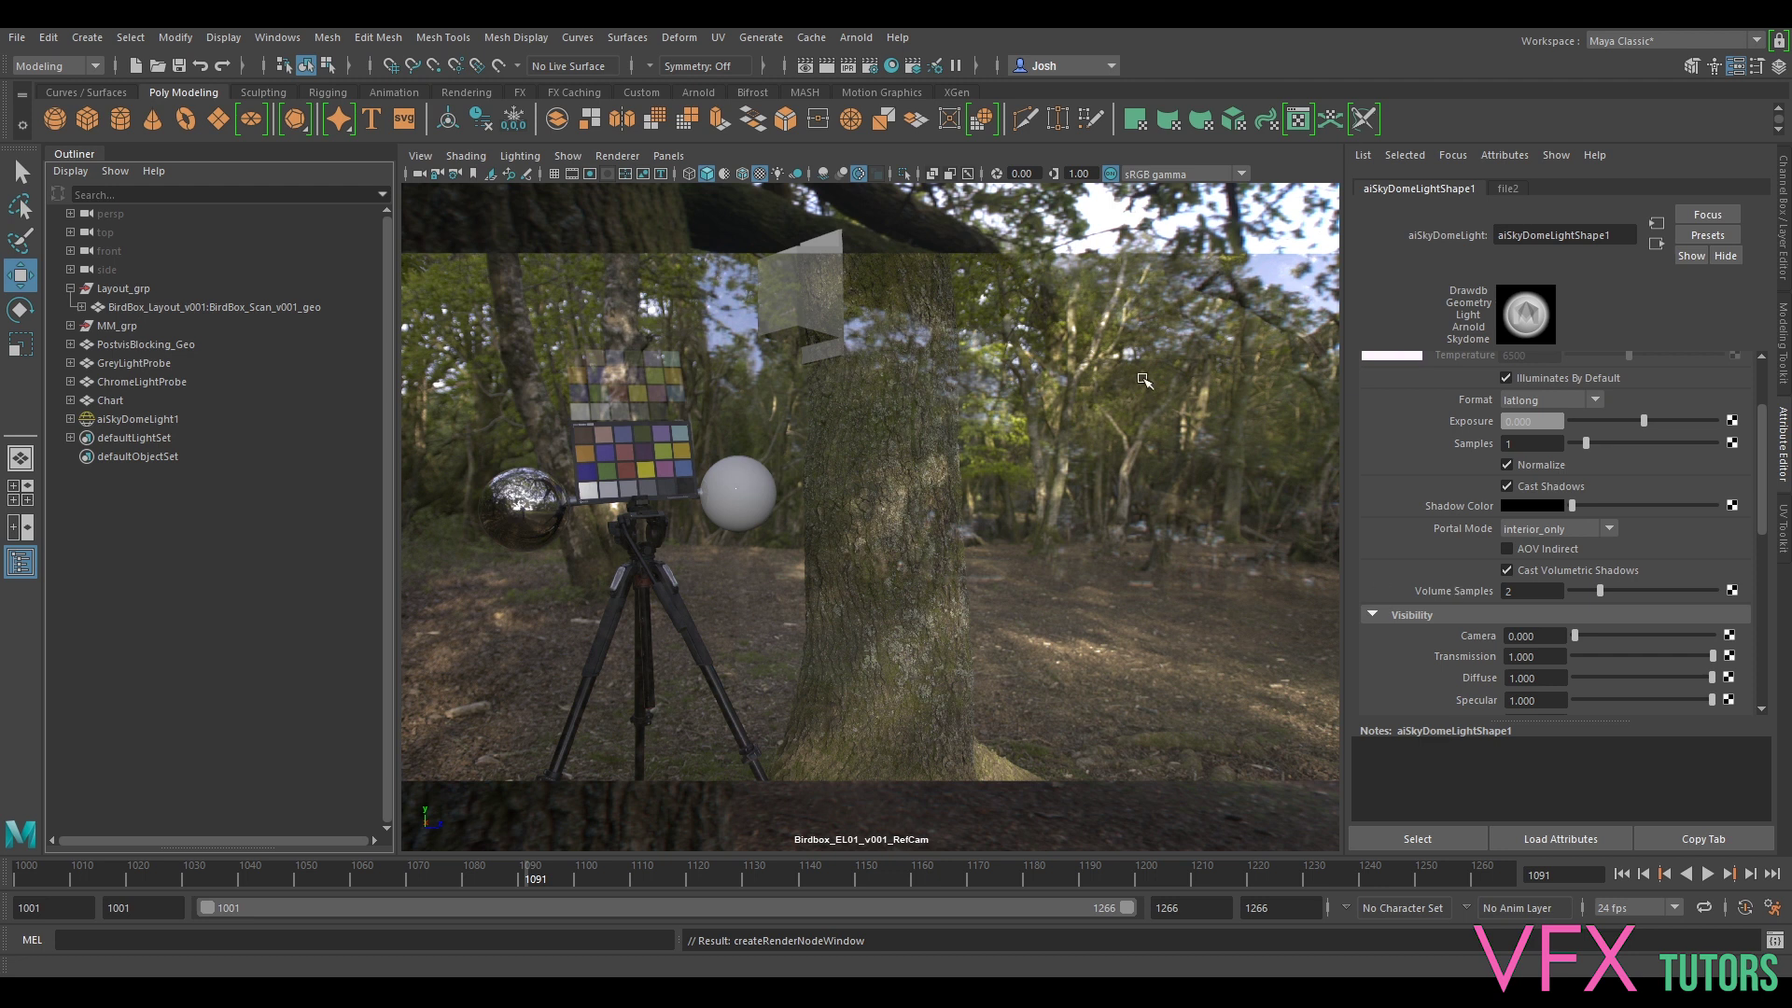
pyautogui.click(1227, 231)
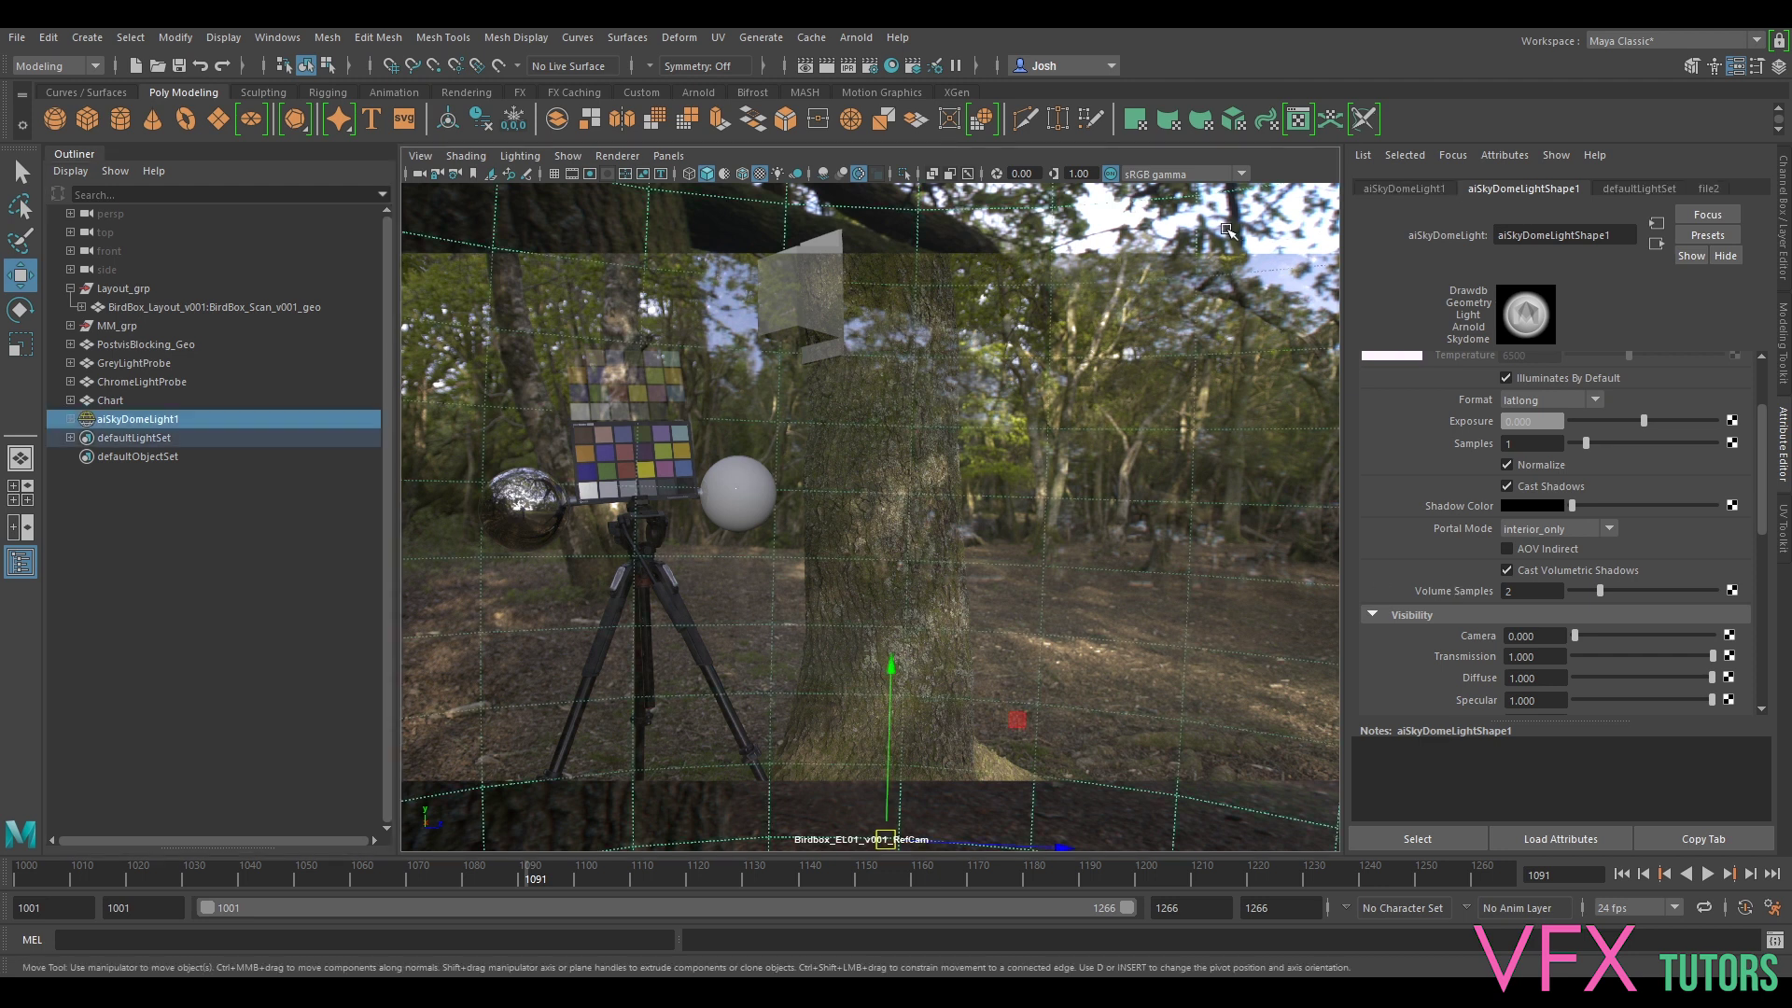
pyautogui.click(420, 174)
# - Turn off the RefCam image plane display and hide the PostvisBlocking_Geo box
pyautogui.click(1707, 193)
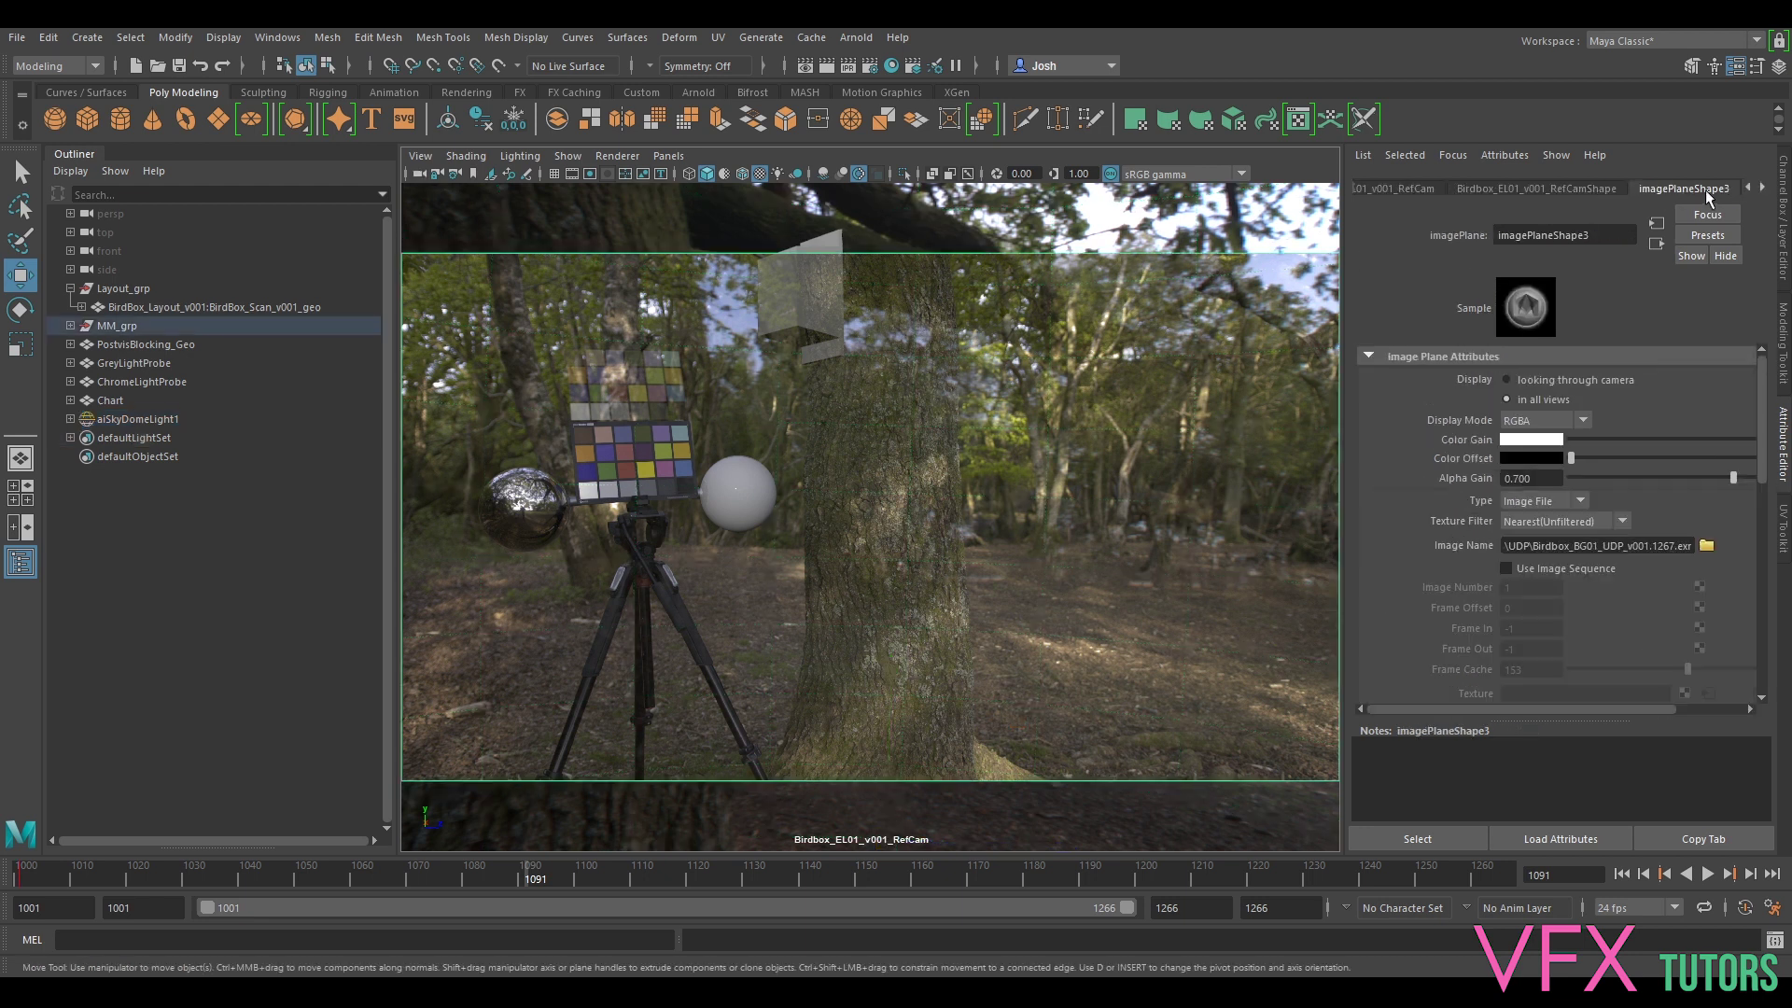
pyautogui.click(1541, 420)
pyautogui.click(1531, 440)
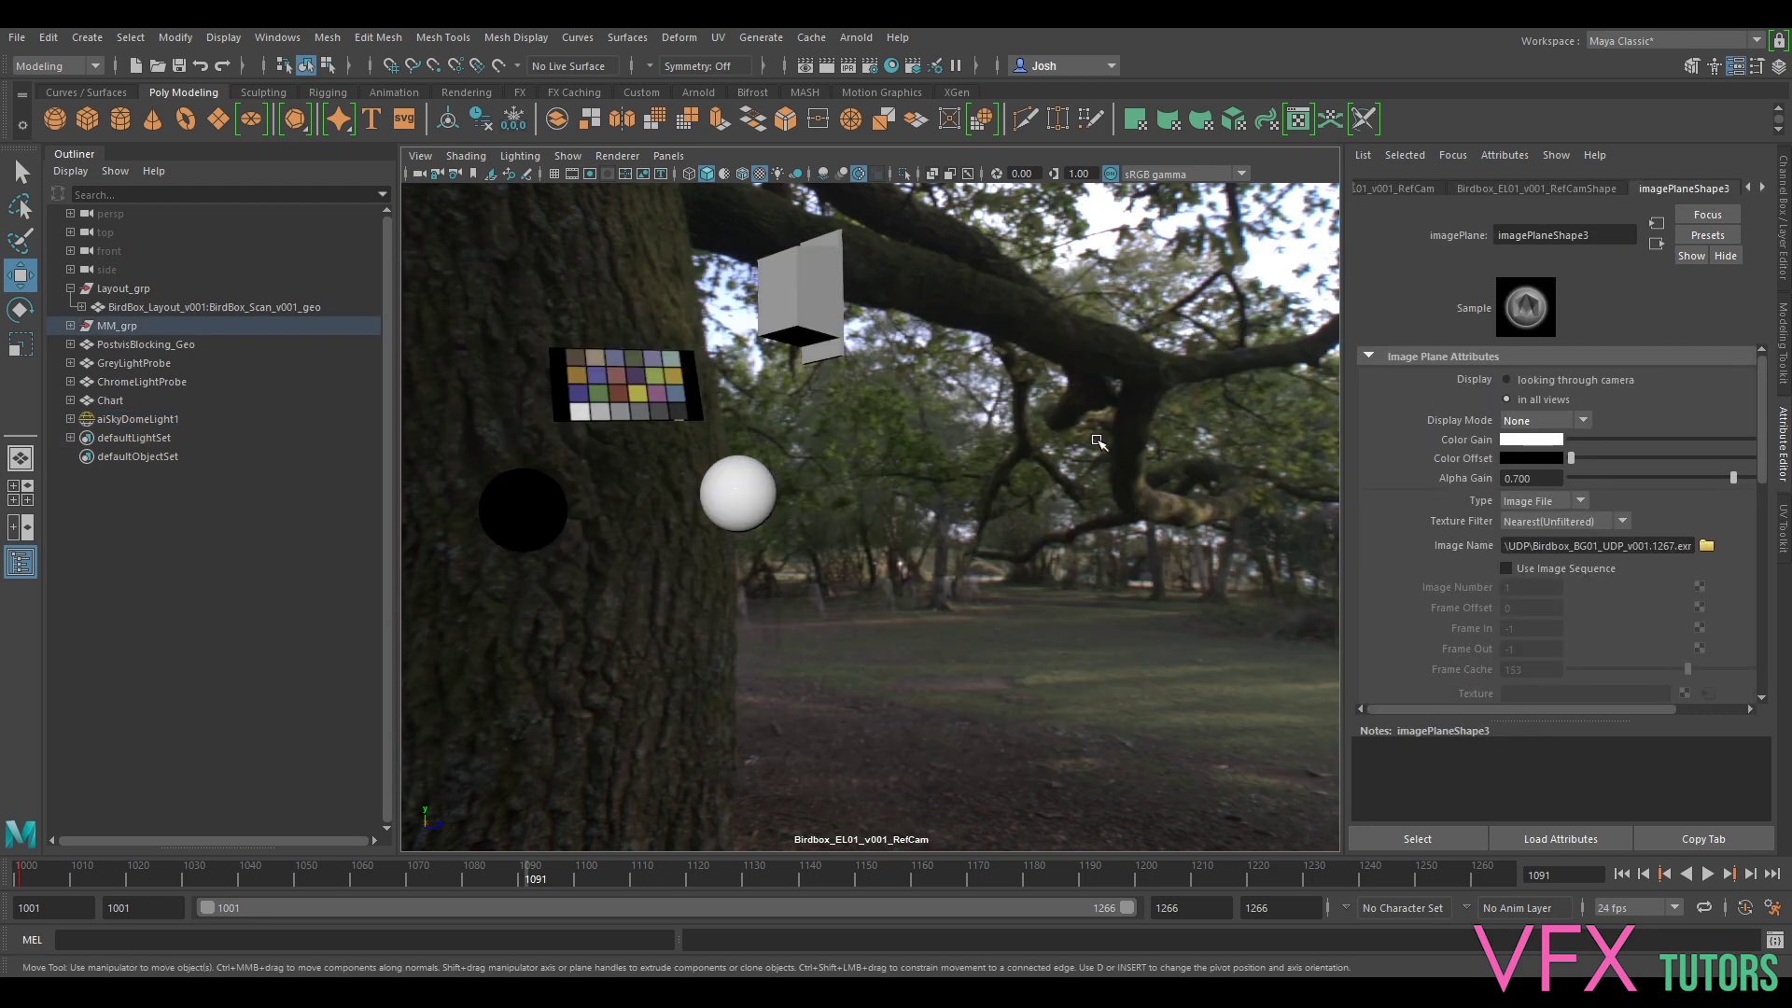
pyautogui.click(807, 305)
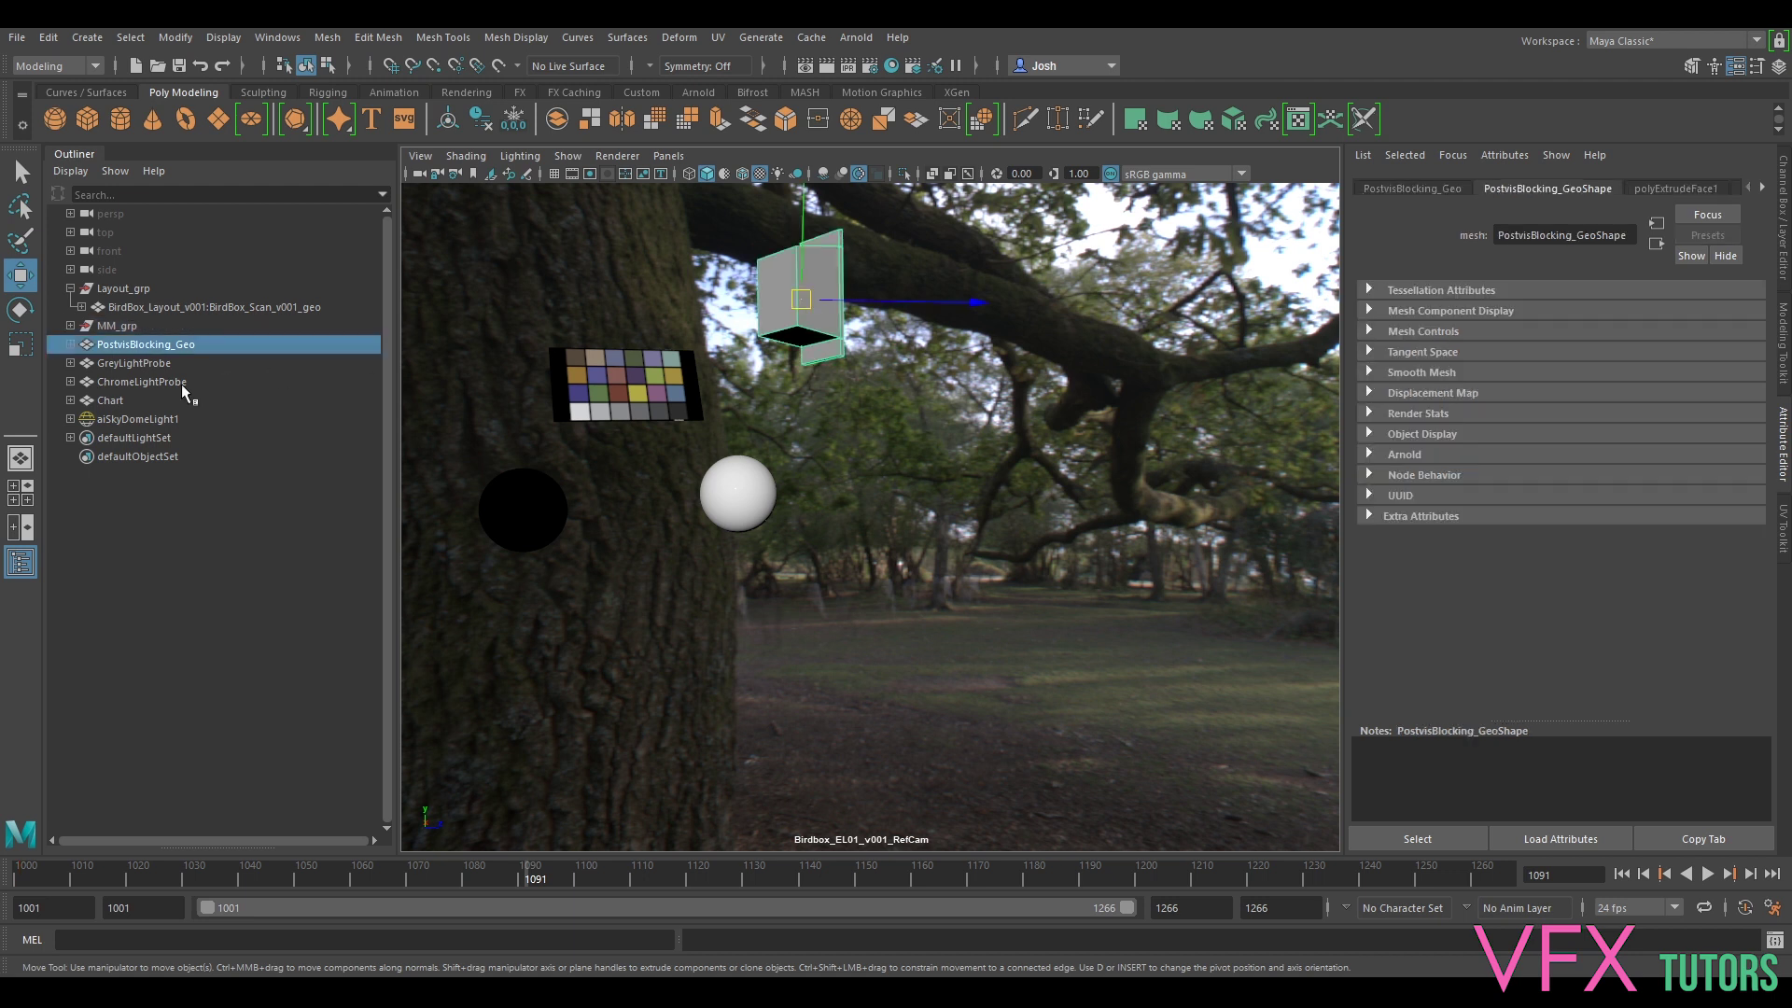
pyautogui.hotkey('ctrl', 'h')
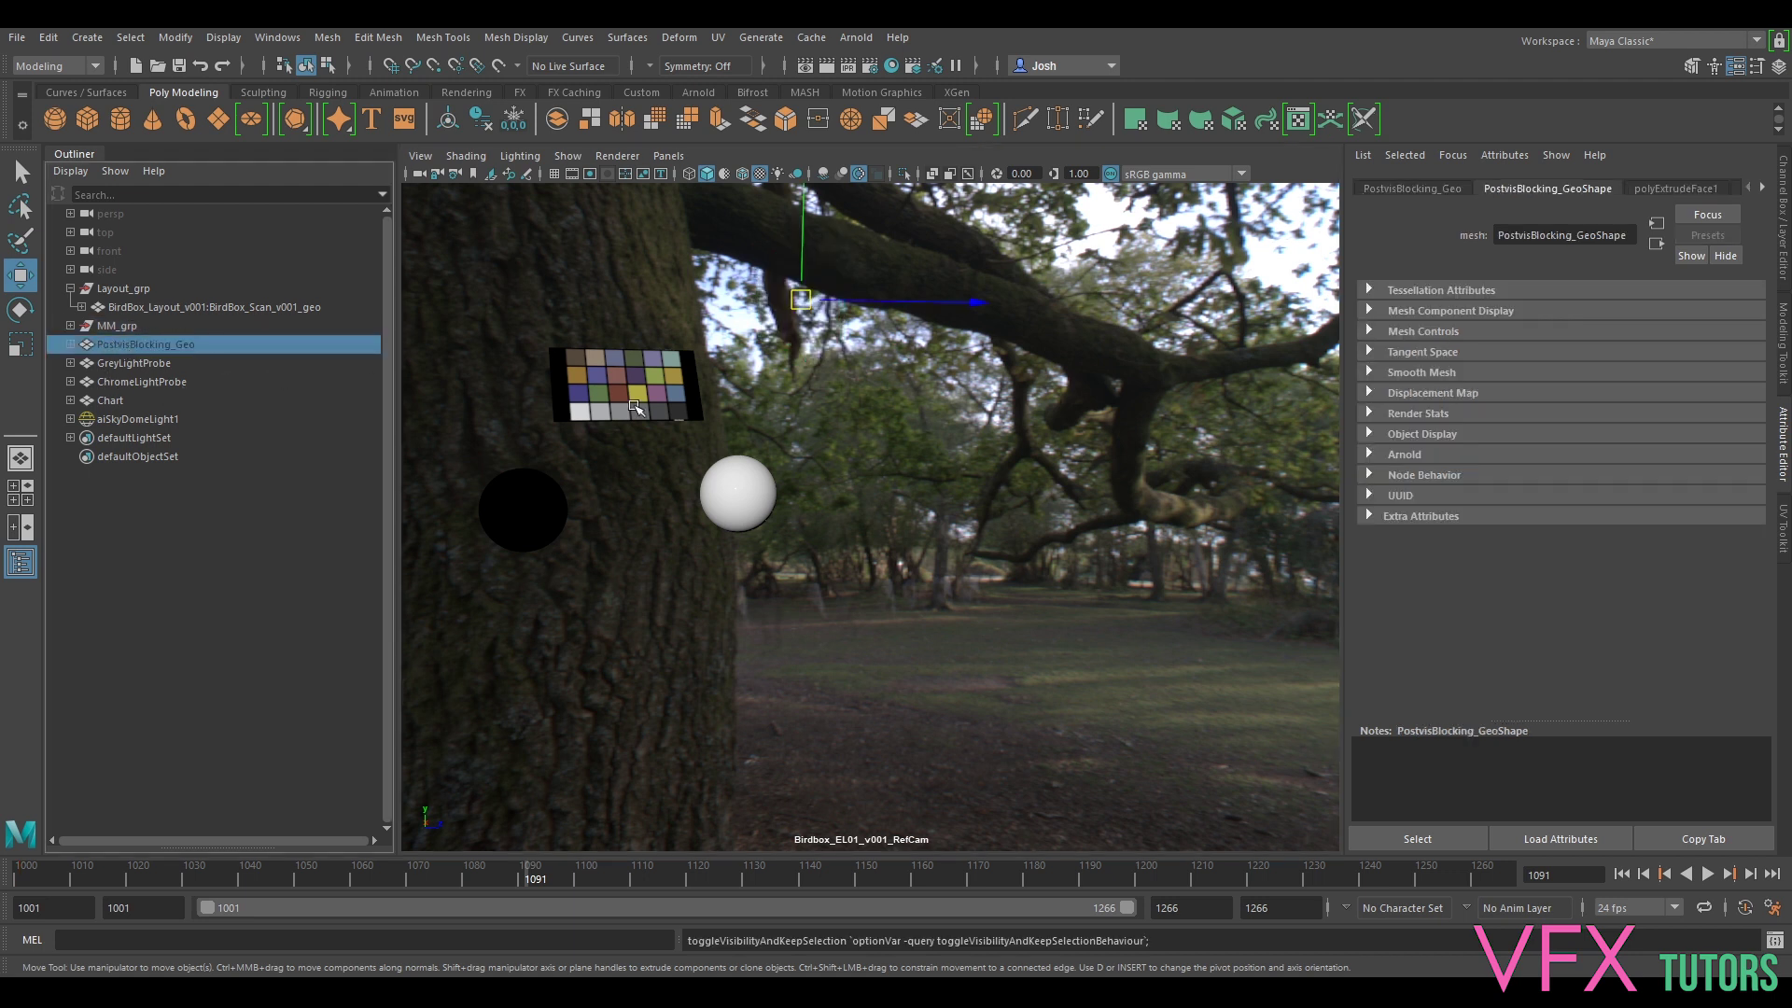
# - Move both light probes down, then set the image plane display back to RGBA
pyautogui.click(523, 509)
pyautogui.keyDown('shift'); pyautogui.click(755, 494); pyautogui.keyUp('shift')
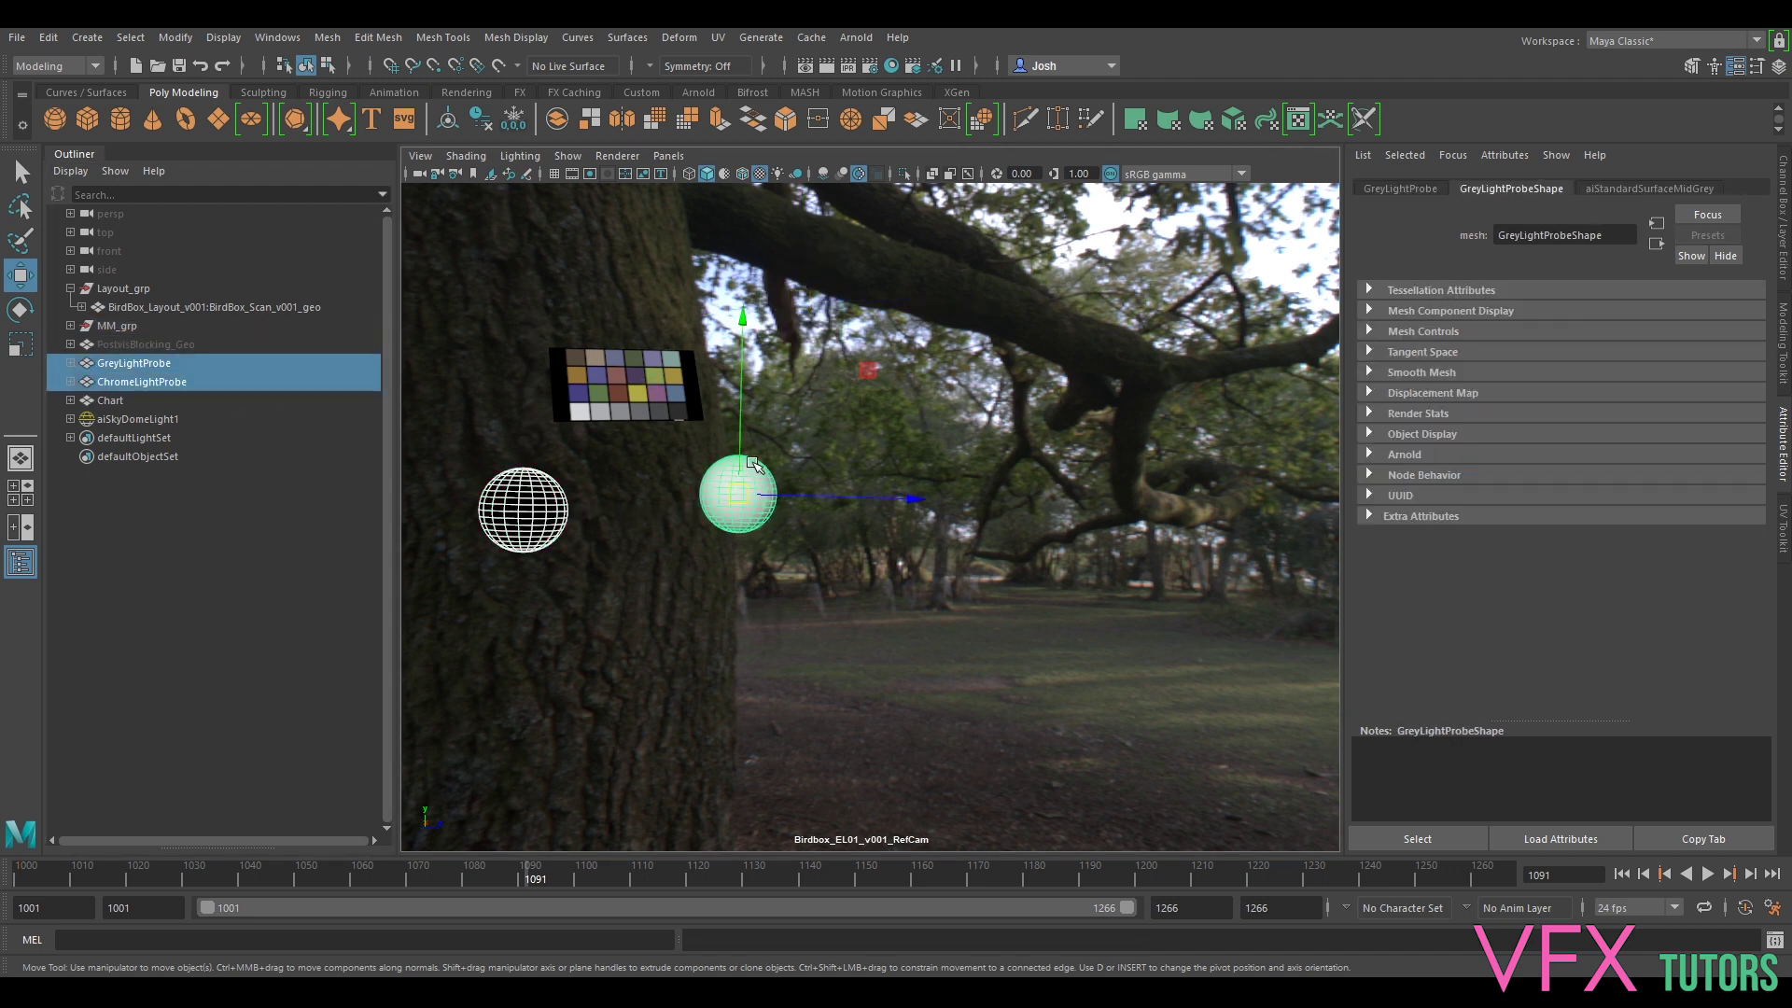
pyautogui.moveTo(735, 446); pyautogui.dragTo(735, 538)
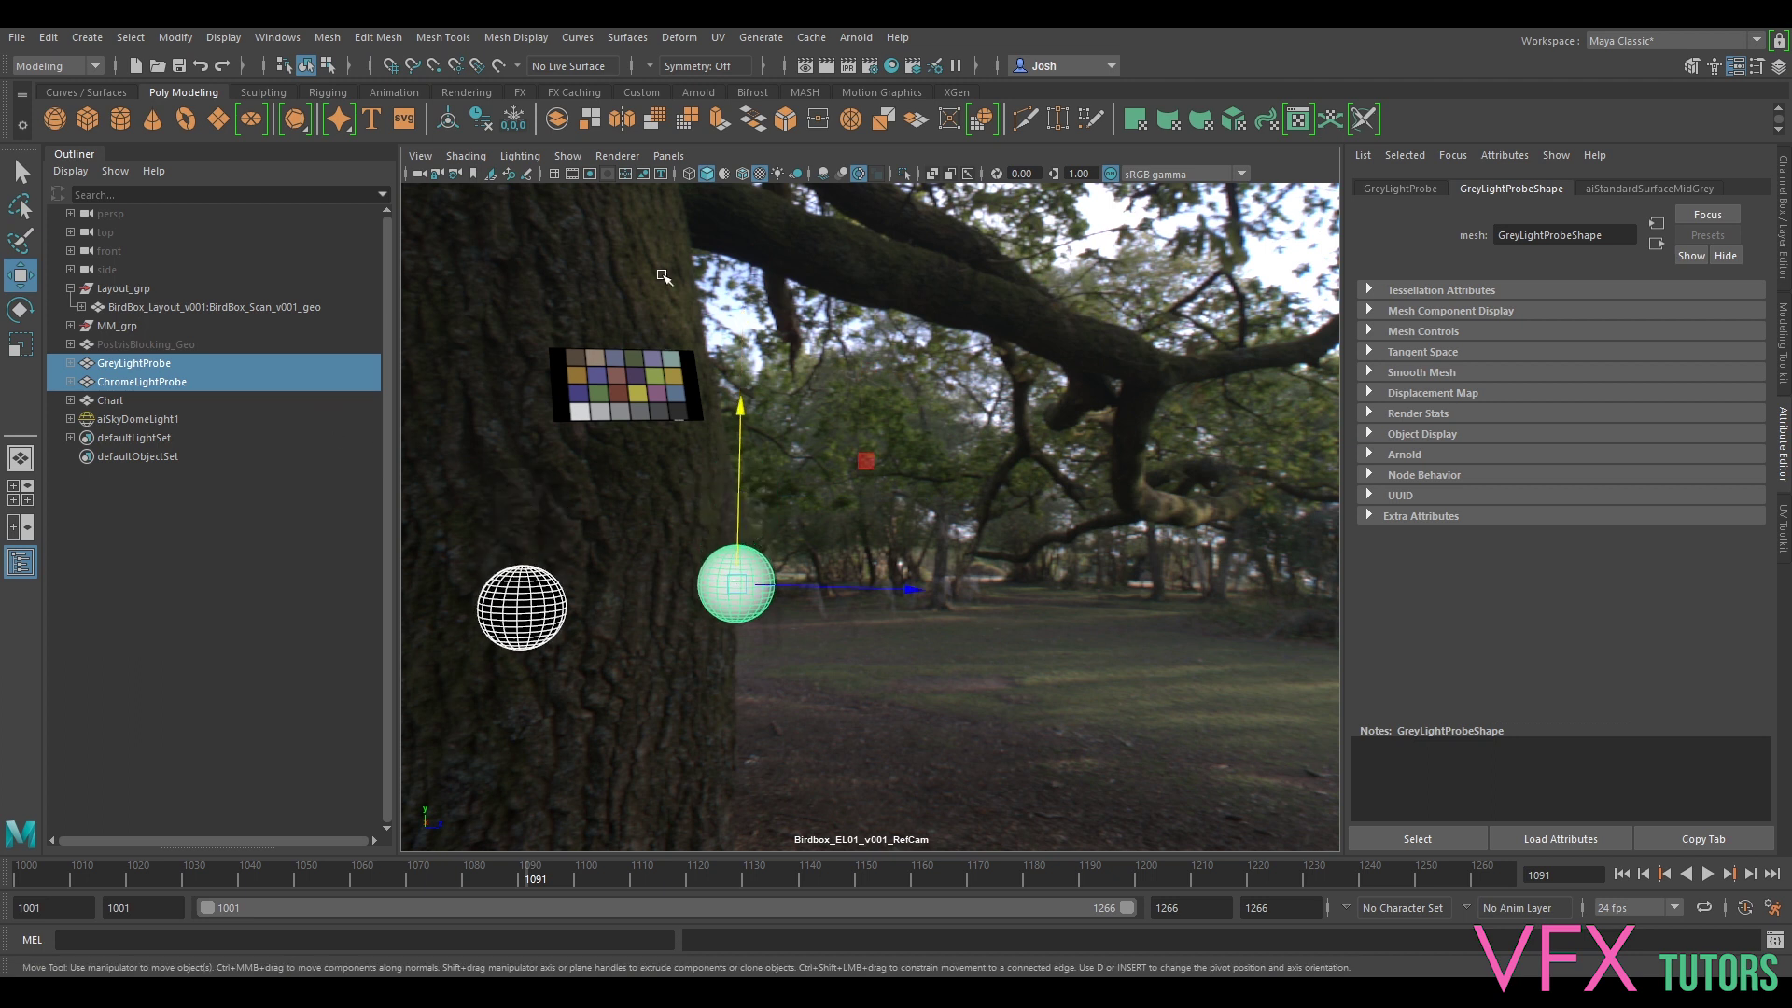
pyautogui.click(418, 173)
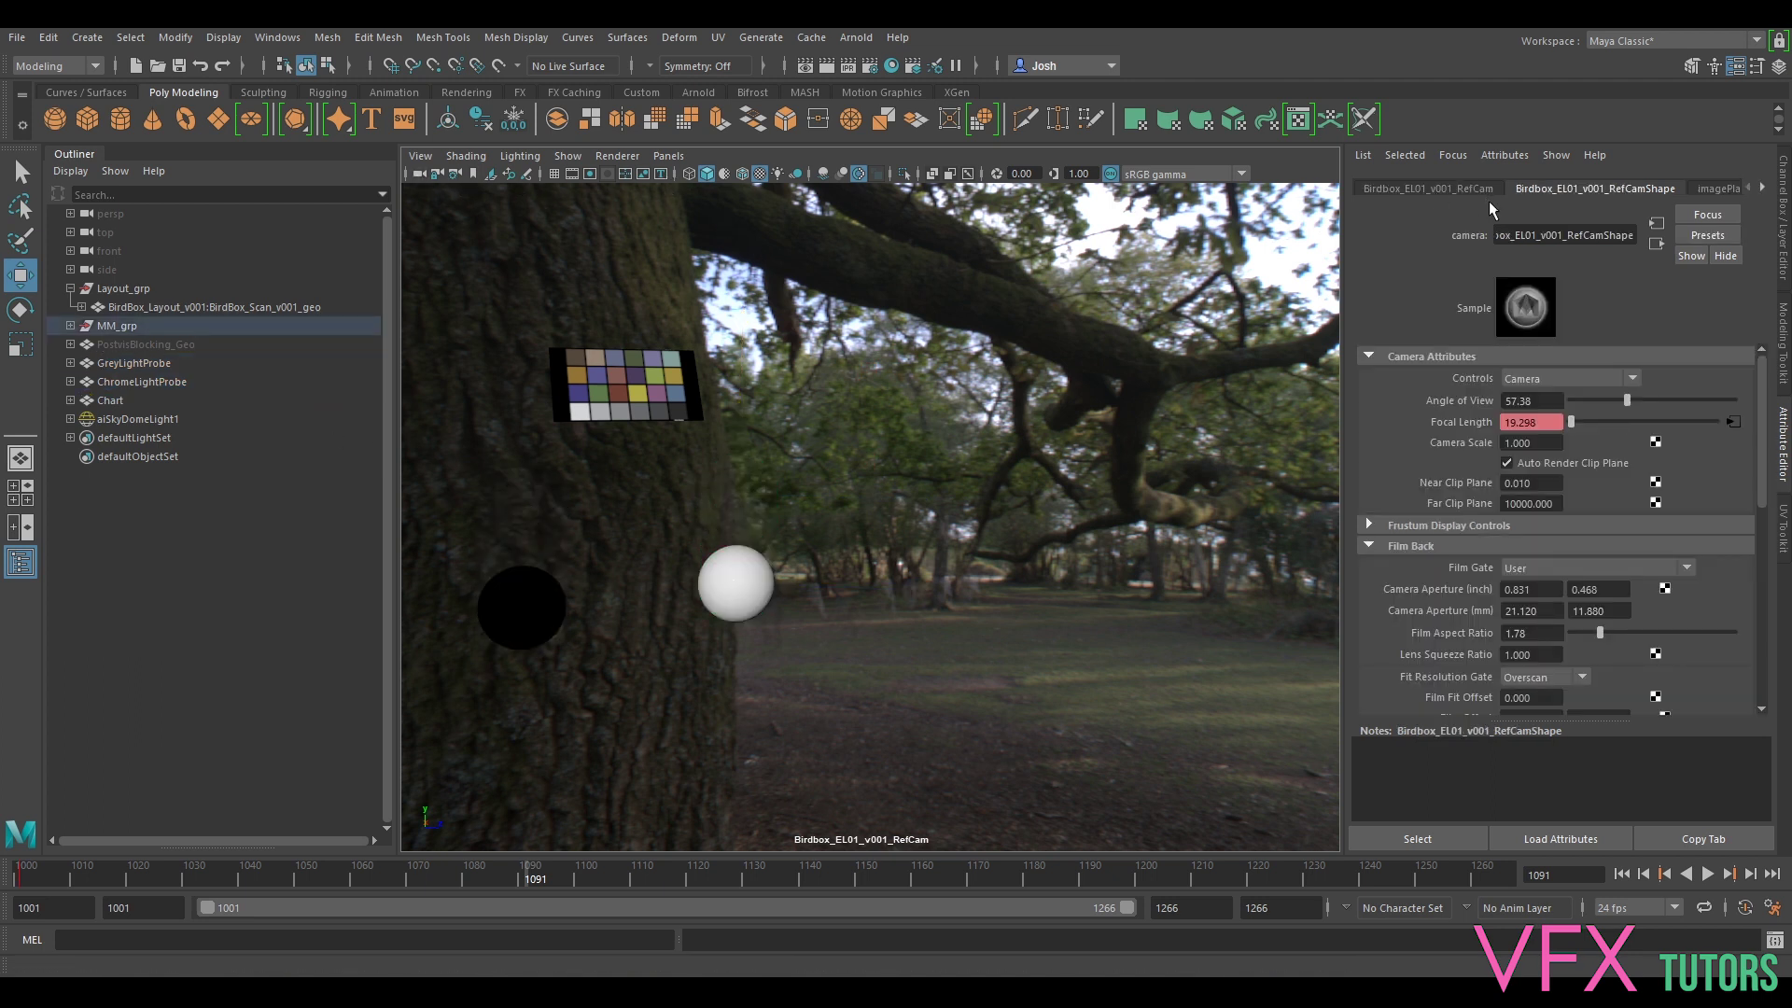
pyautogui.click(1696, 194)
pyautogui.click(1535, 421)
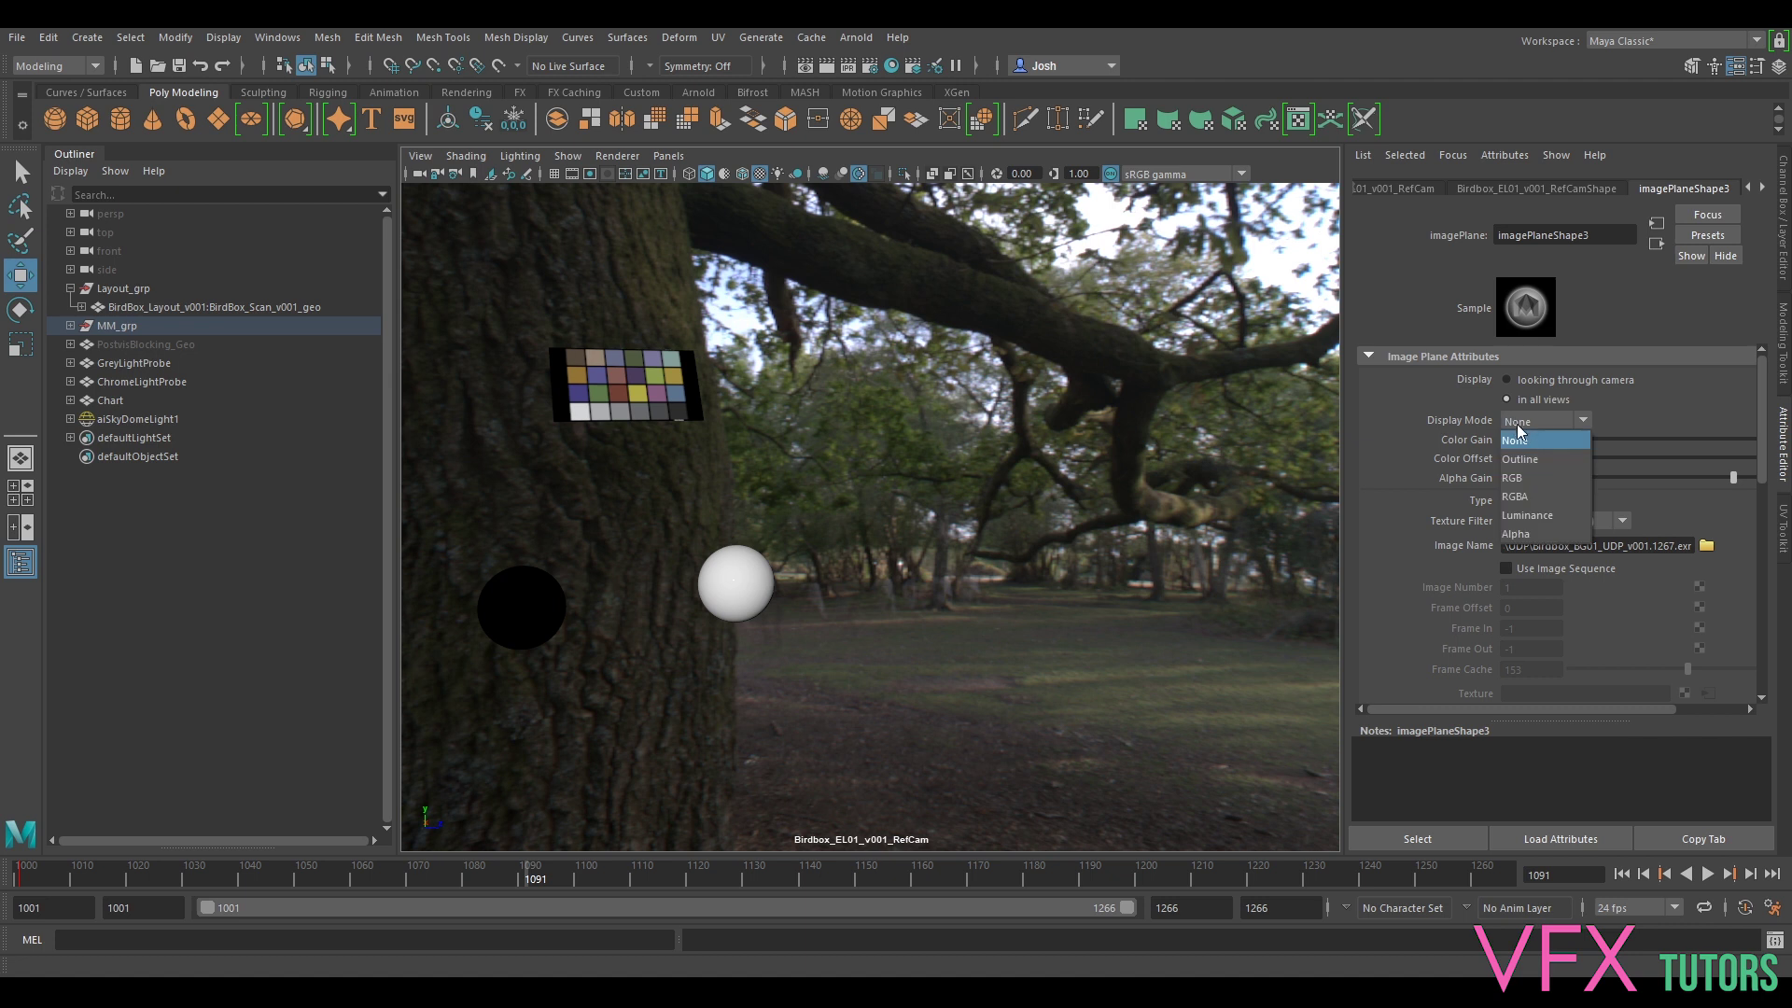
pyautogui.click(1530, 496)
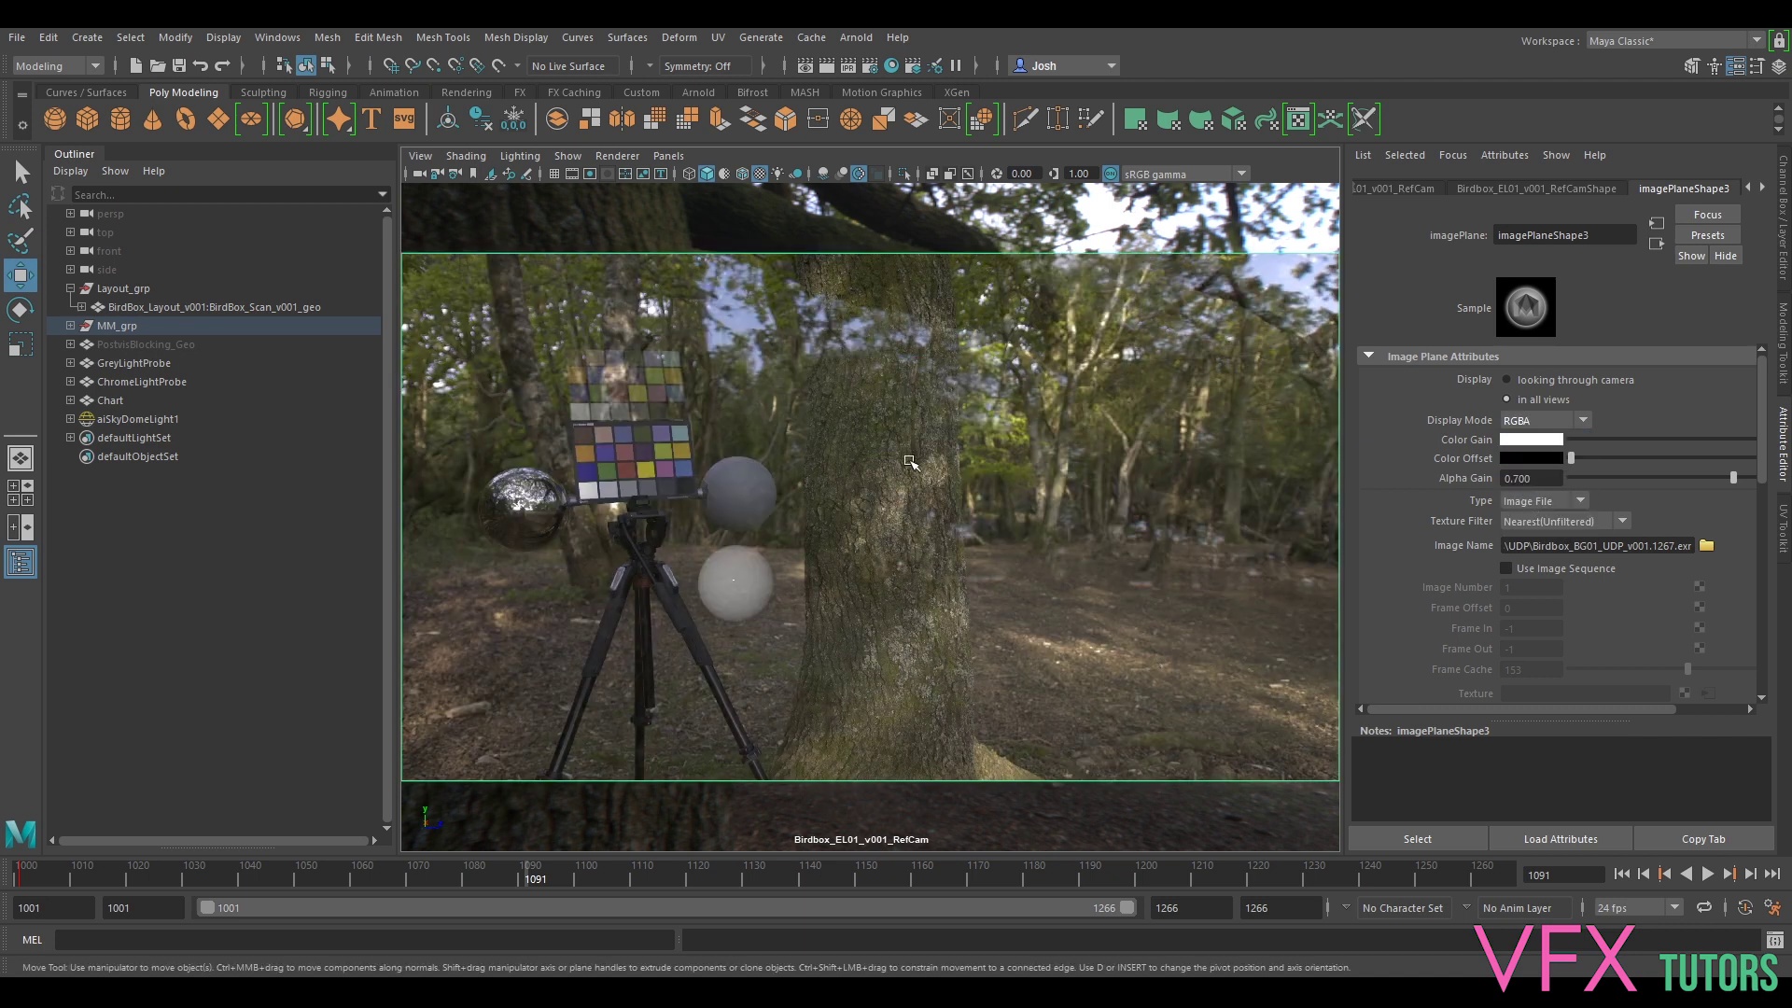
# - Raise the chrome and grey probe spheres above the colour chart
pyautogui.click(727, 593)
pyautogui.click(543, 611)
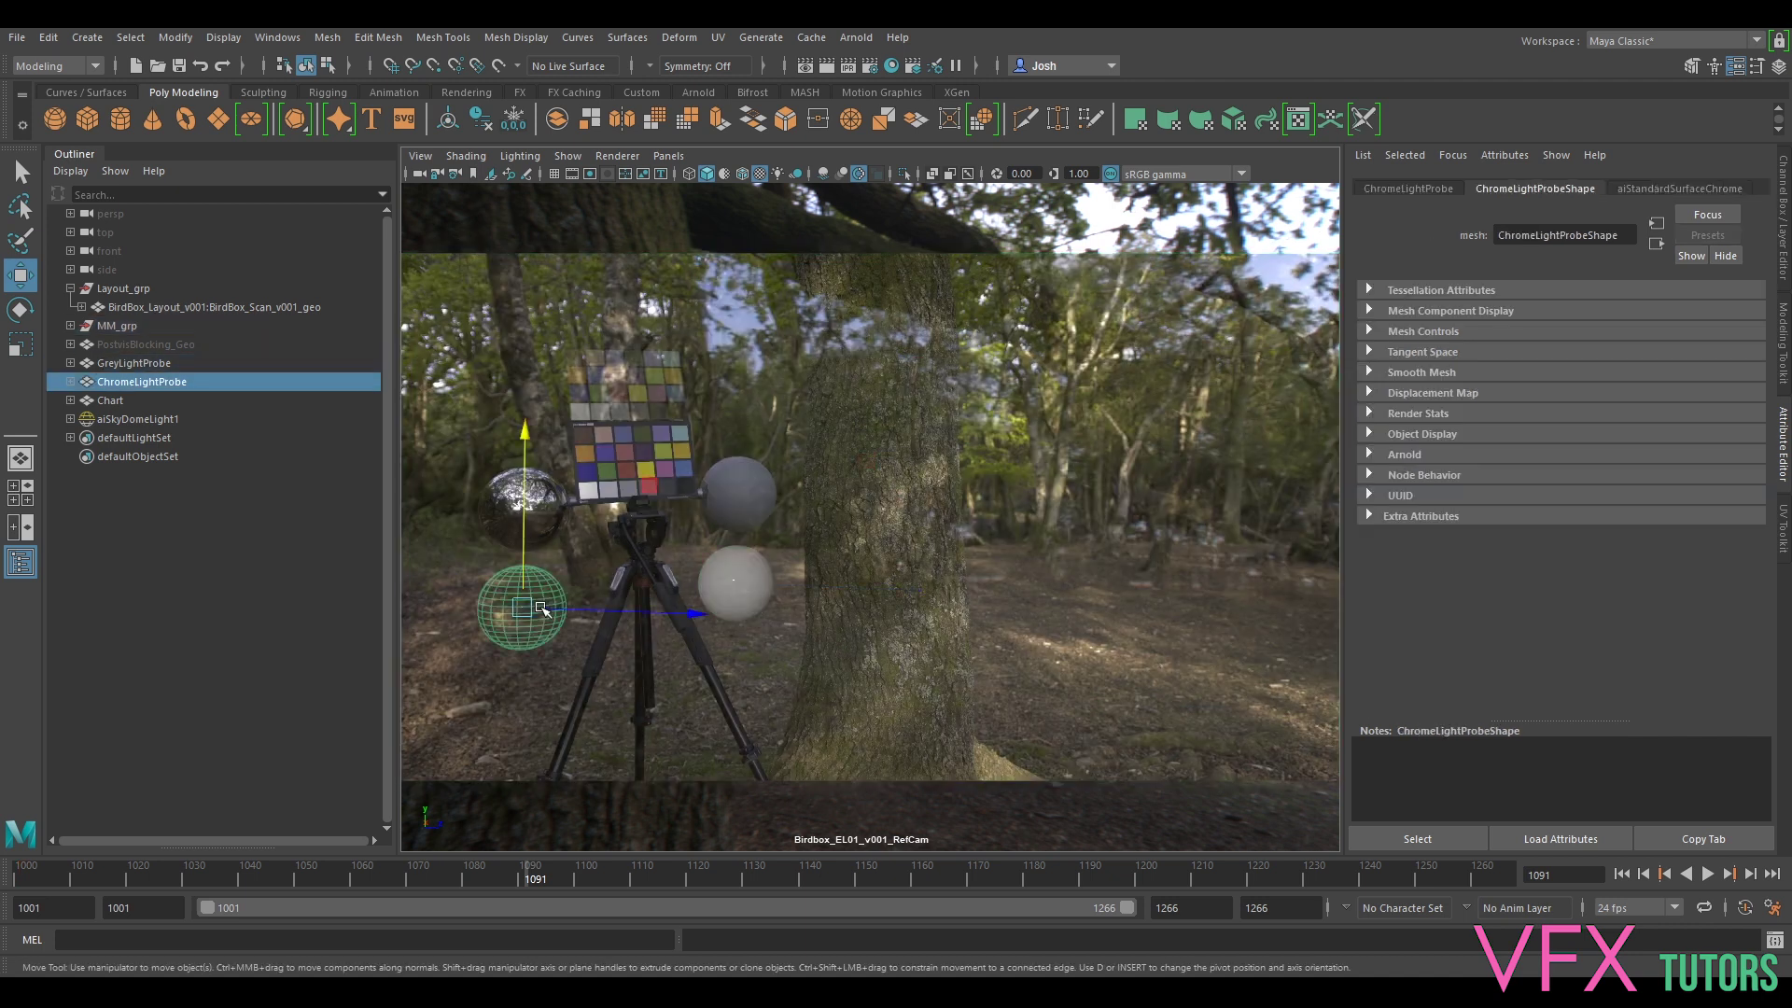
pyautogui.keyDown('shift'); pyautogui.click(754, 582); pyautogui.keyUp('shift')
pyautogui.moveTo(739, 553); pyautogui.dragTo(728, 372)
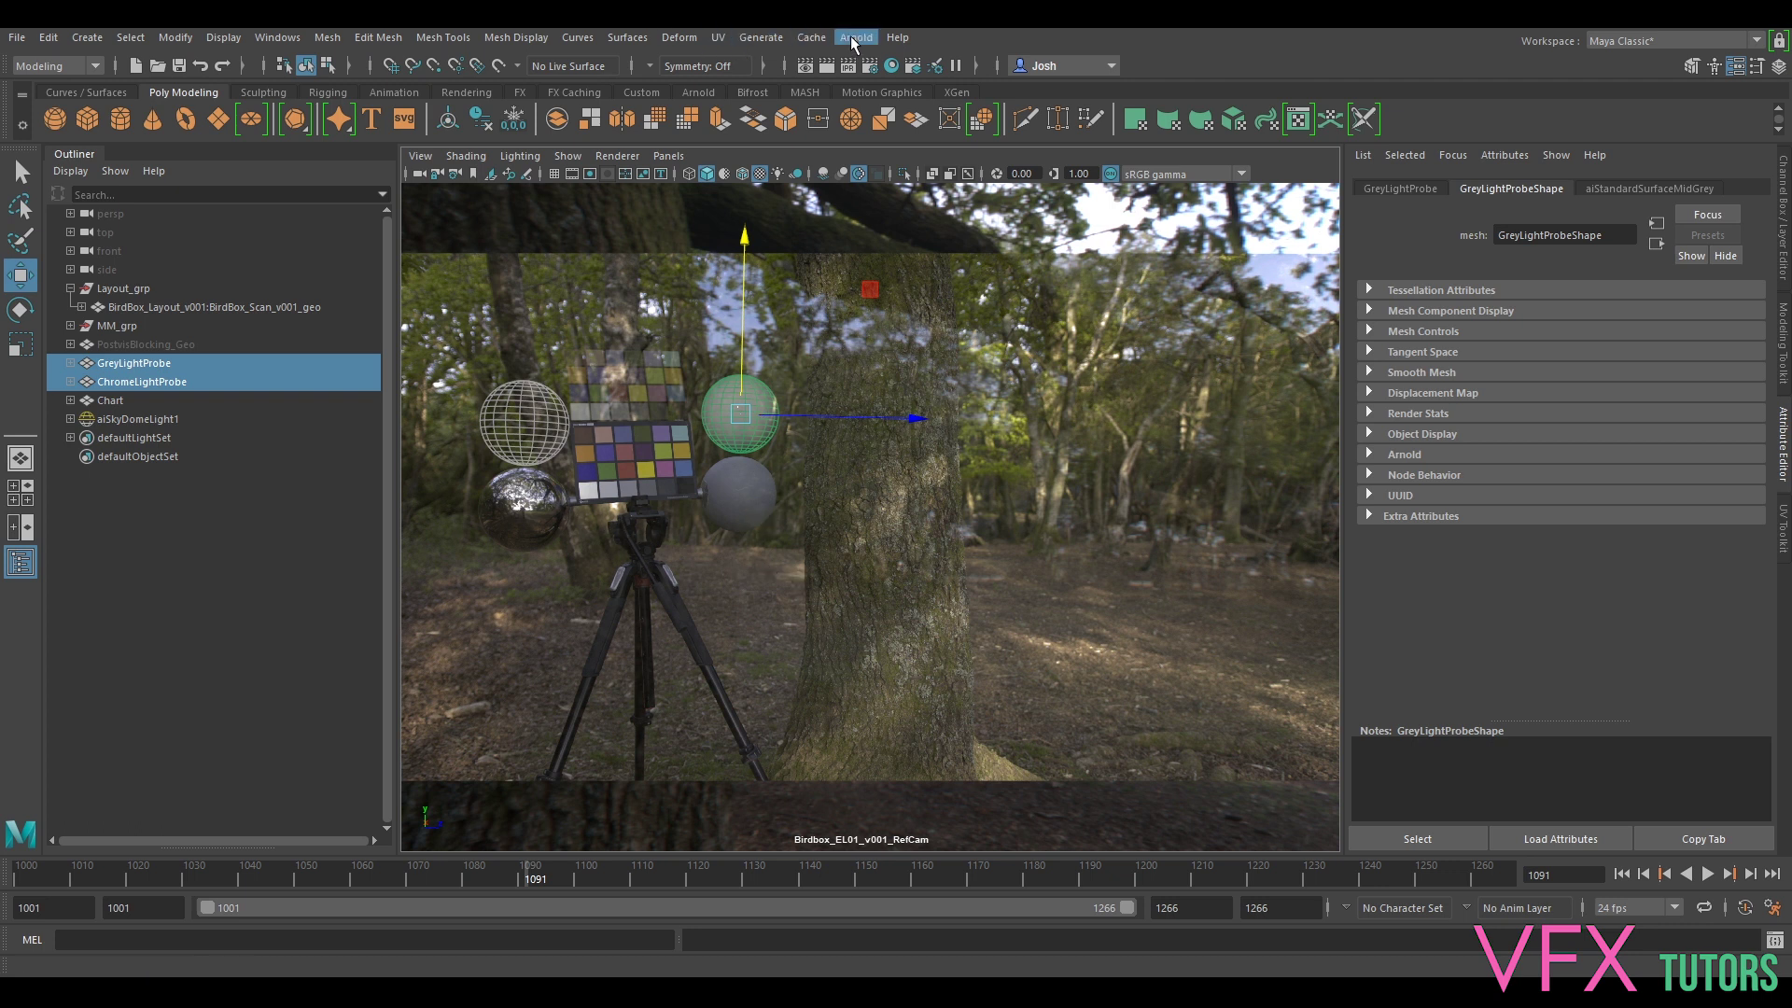
# - Open Arnold RenderView from the Arnold menu and move its window to the left
pyautogui.click(855, 39)
pyautogui.click(884, 89)
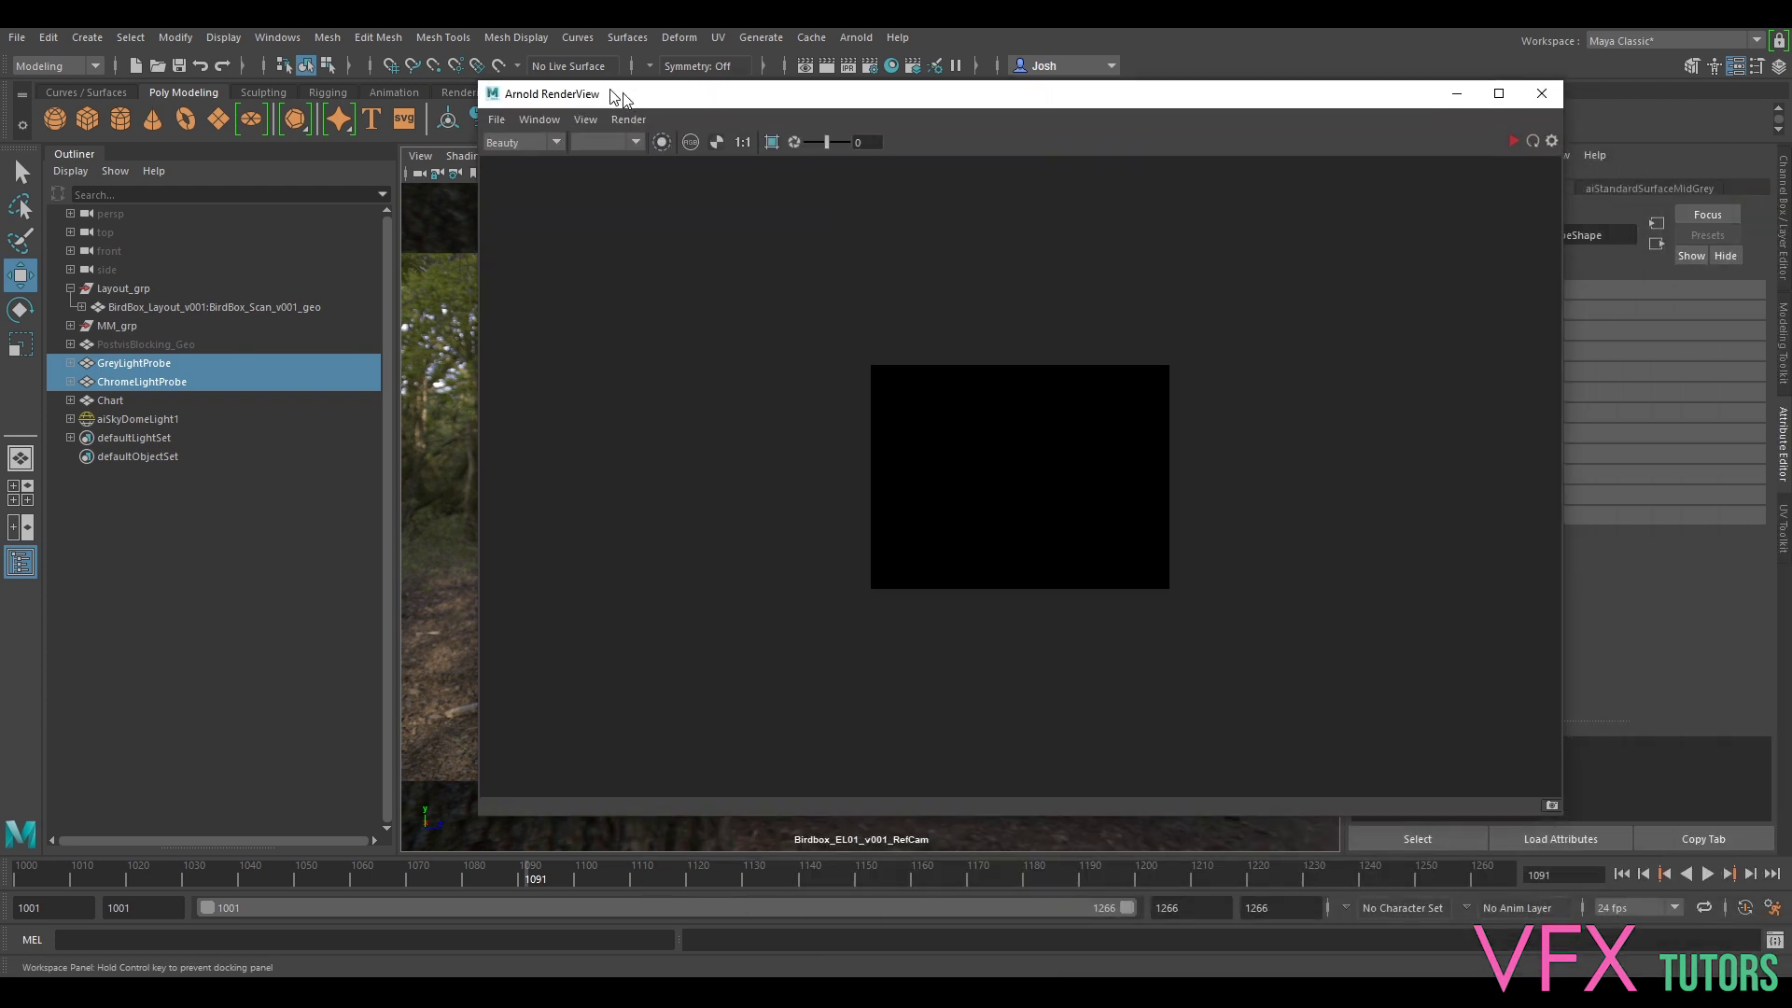
pyautogui.moveTo(619, 88); pyautogui.dragTo(399, 166)
# - Confirm the skydome's file2 HDRI texture keeps Raw colour space, then start a live IPR render
pyautogui.click(125, 420)
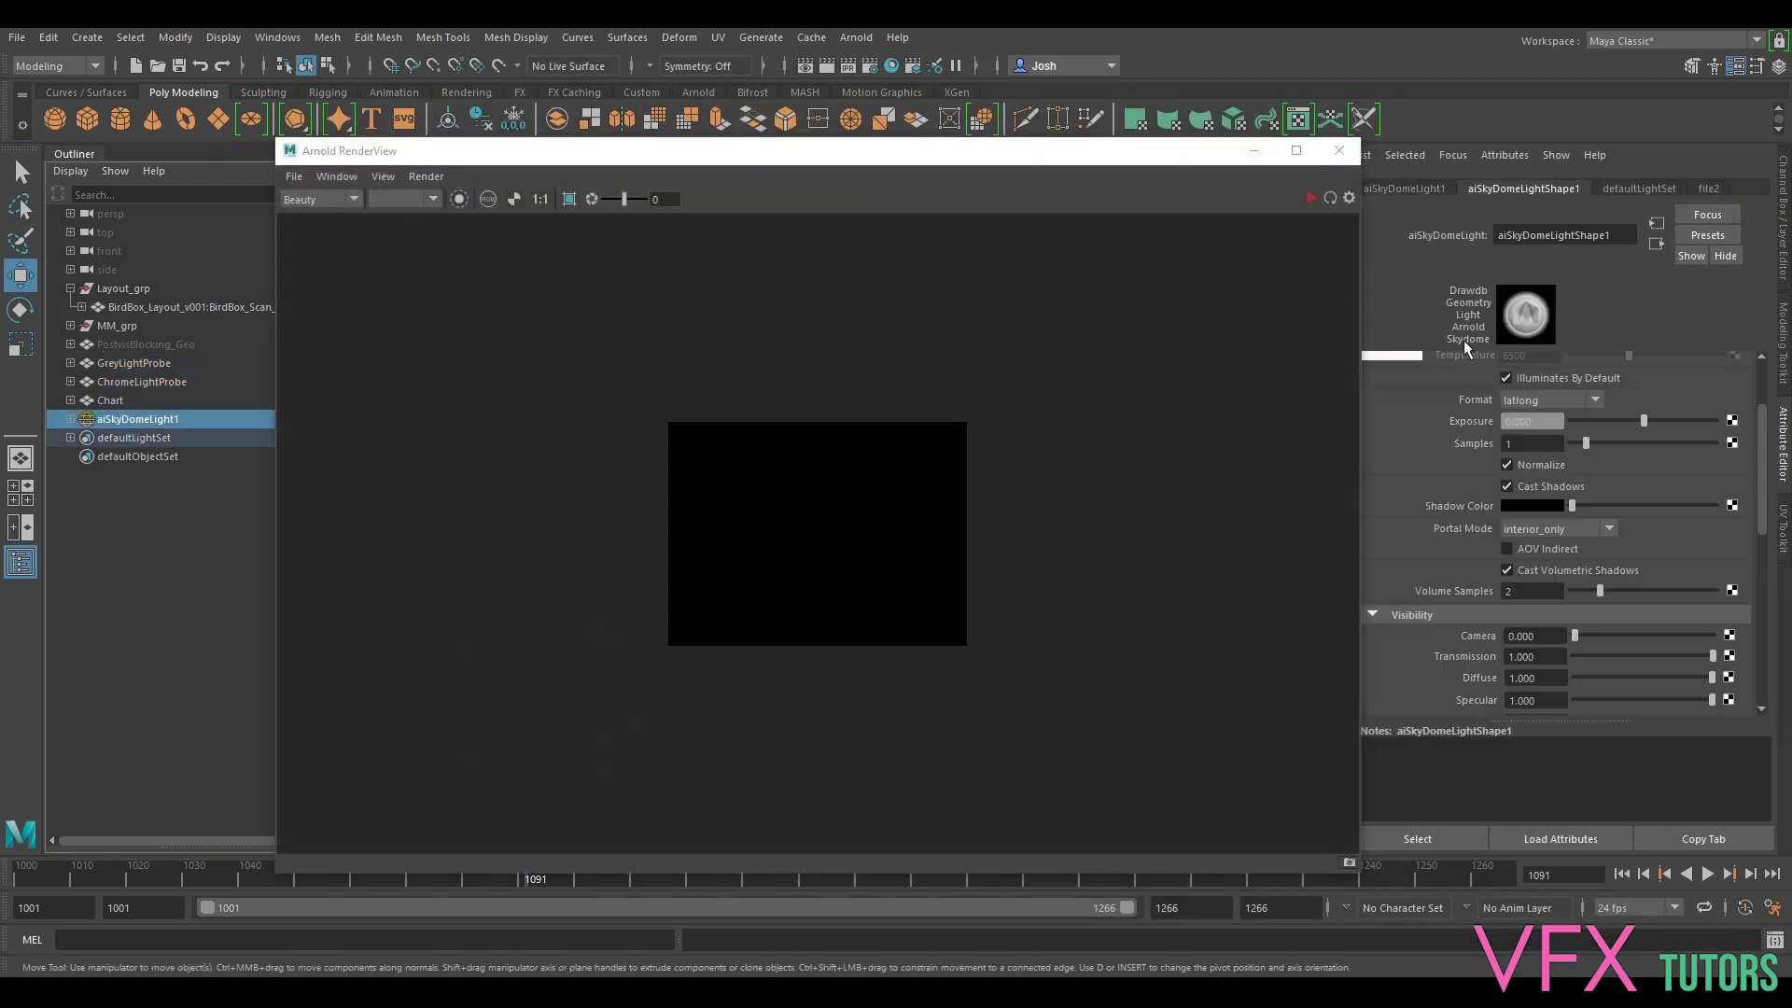
pyautogui.scroll(3, 1680, 434)
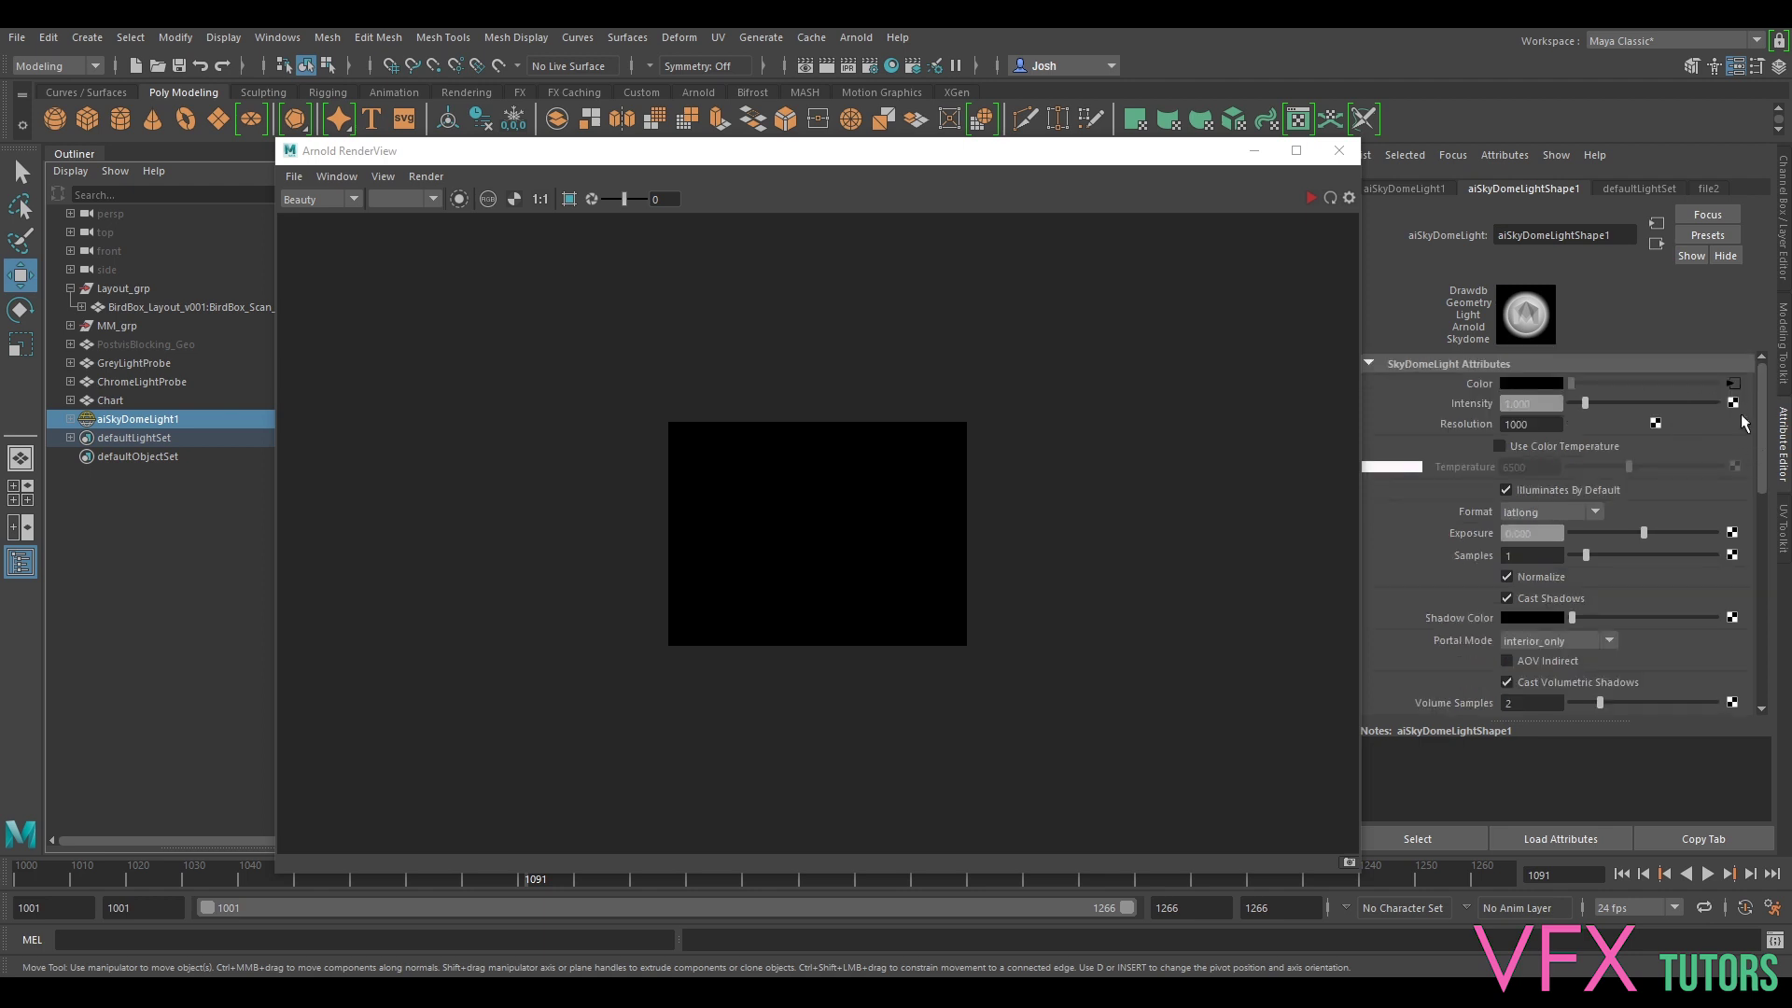
pyautogui.click(1732, 385)
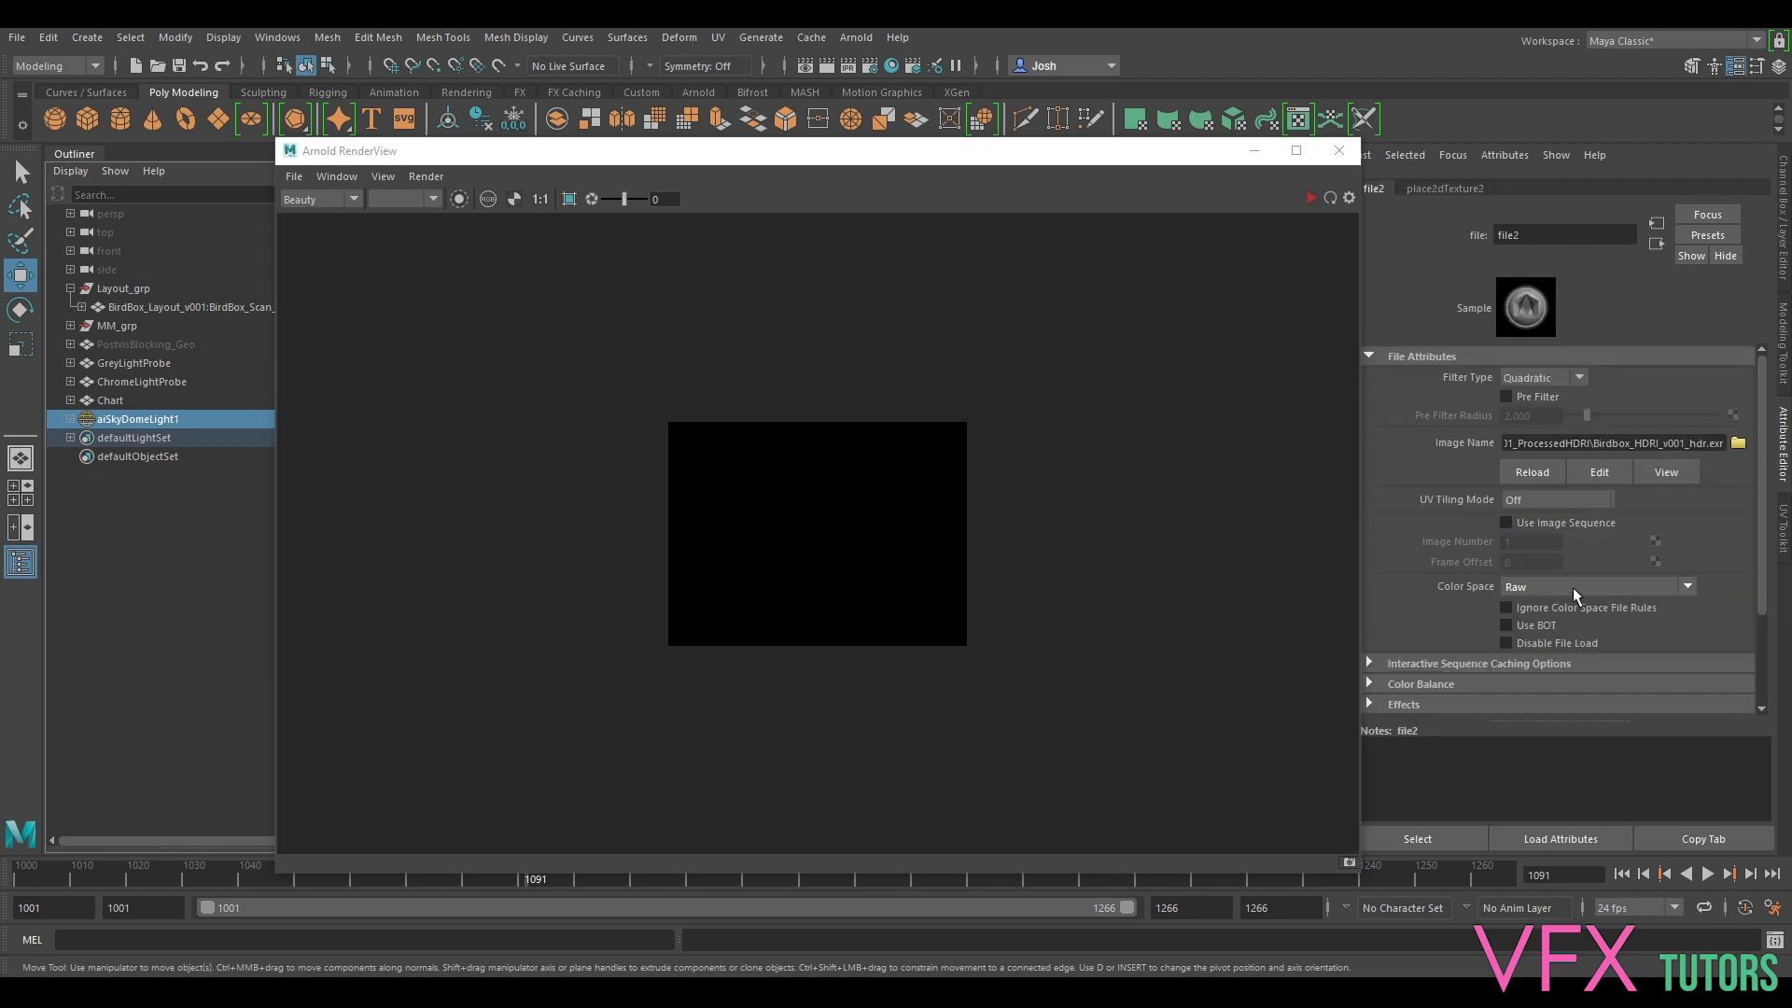
pyautogui.click(1596, 586)
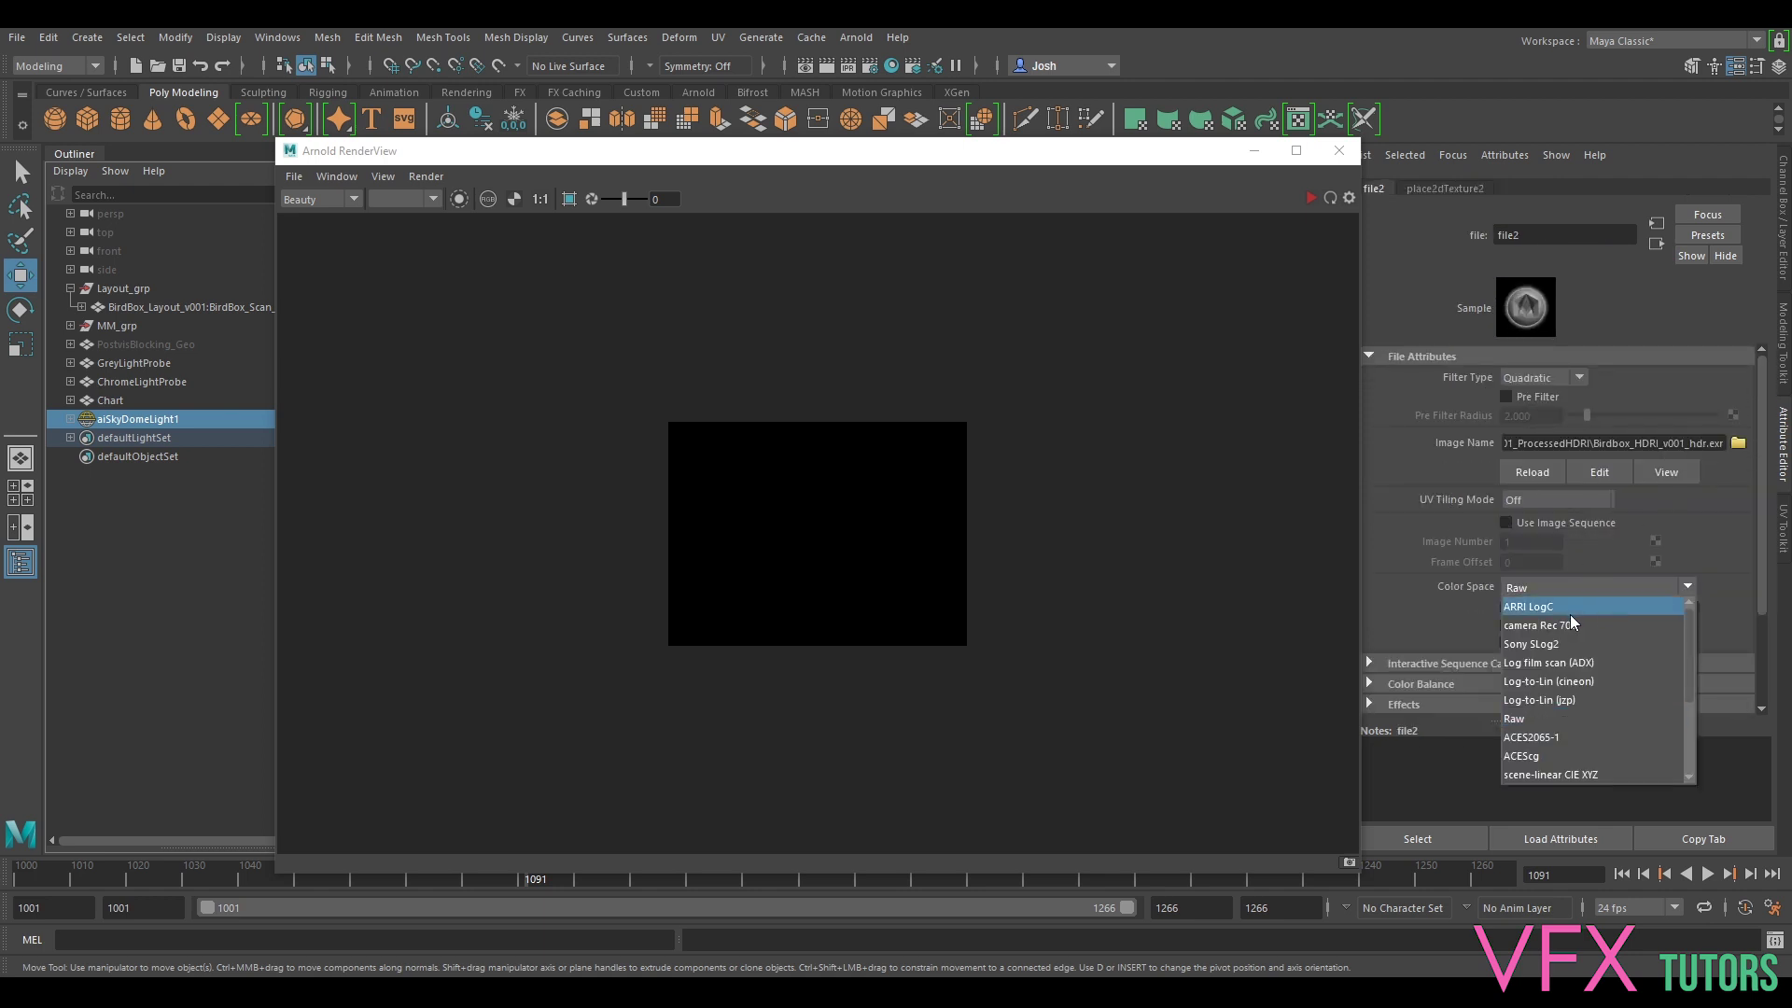
pyautogui.scroll(-1, 1582, 748)
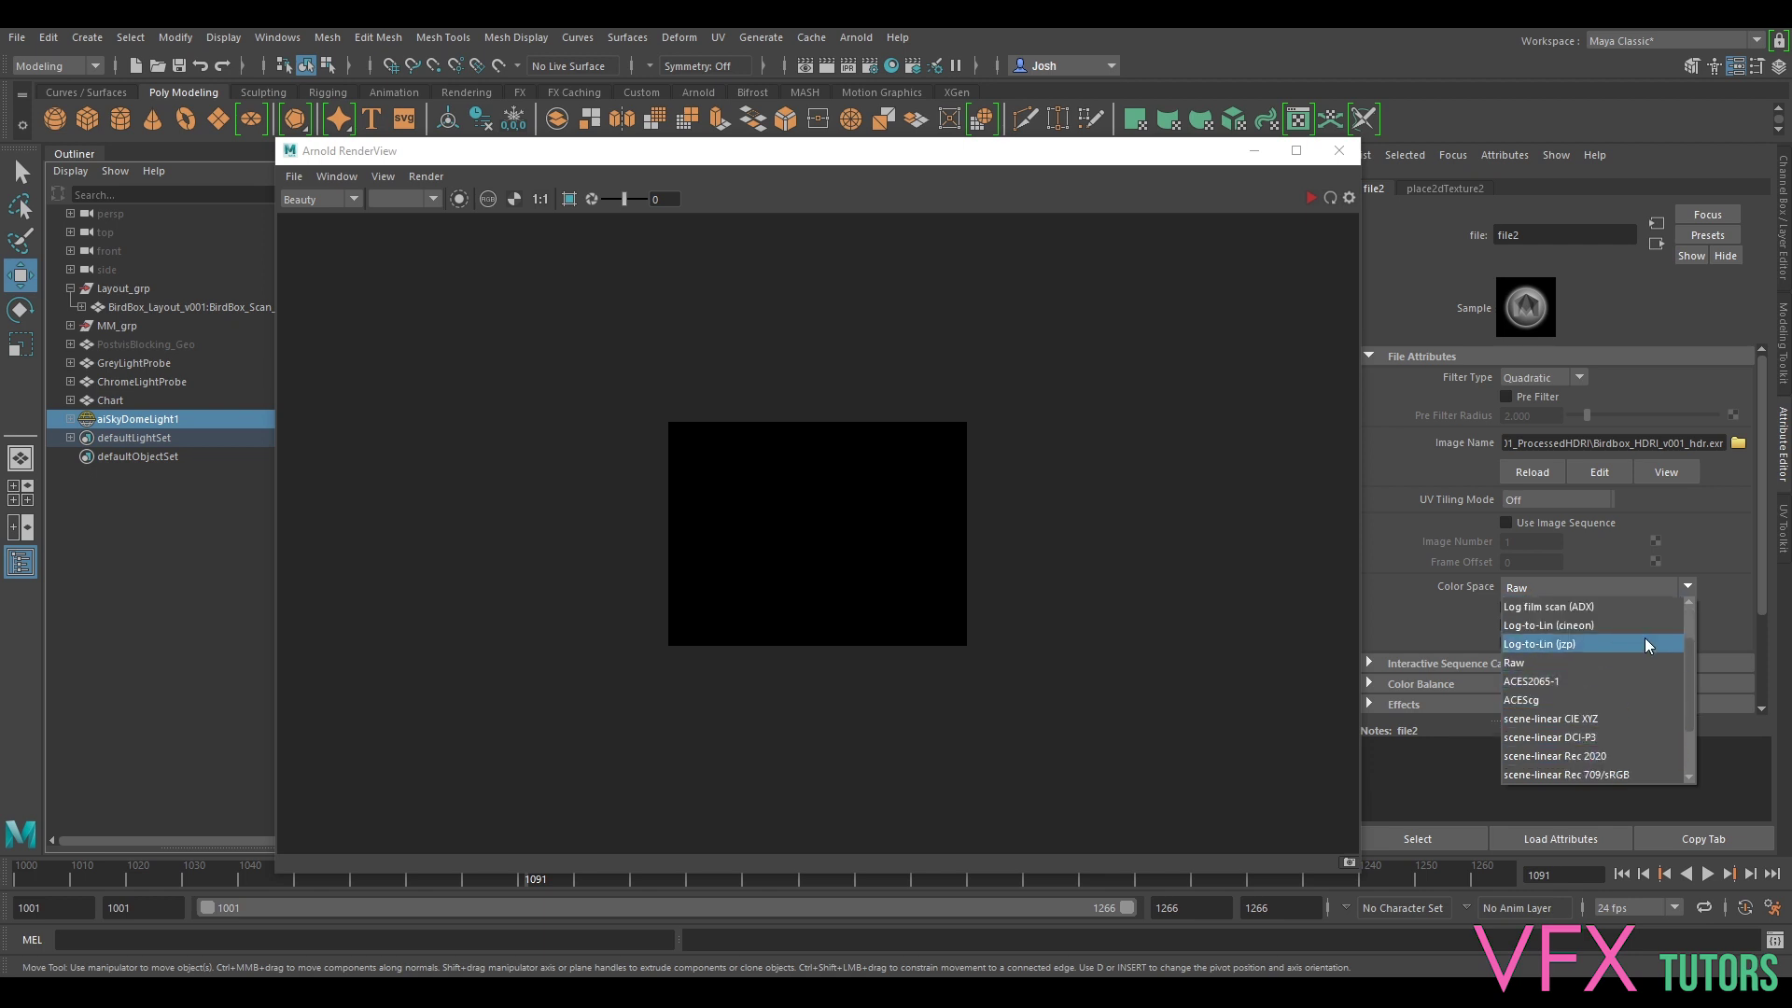
pyautogui.click(1738, 507)
pyautogui.click(1581, 582)
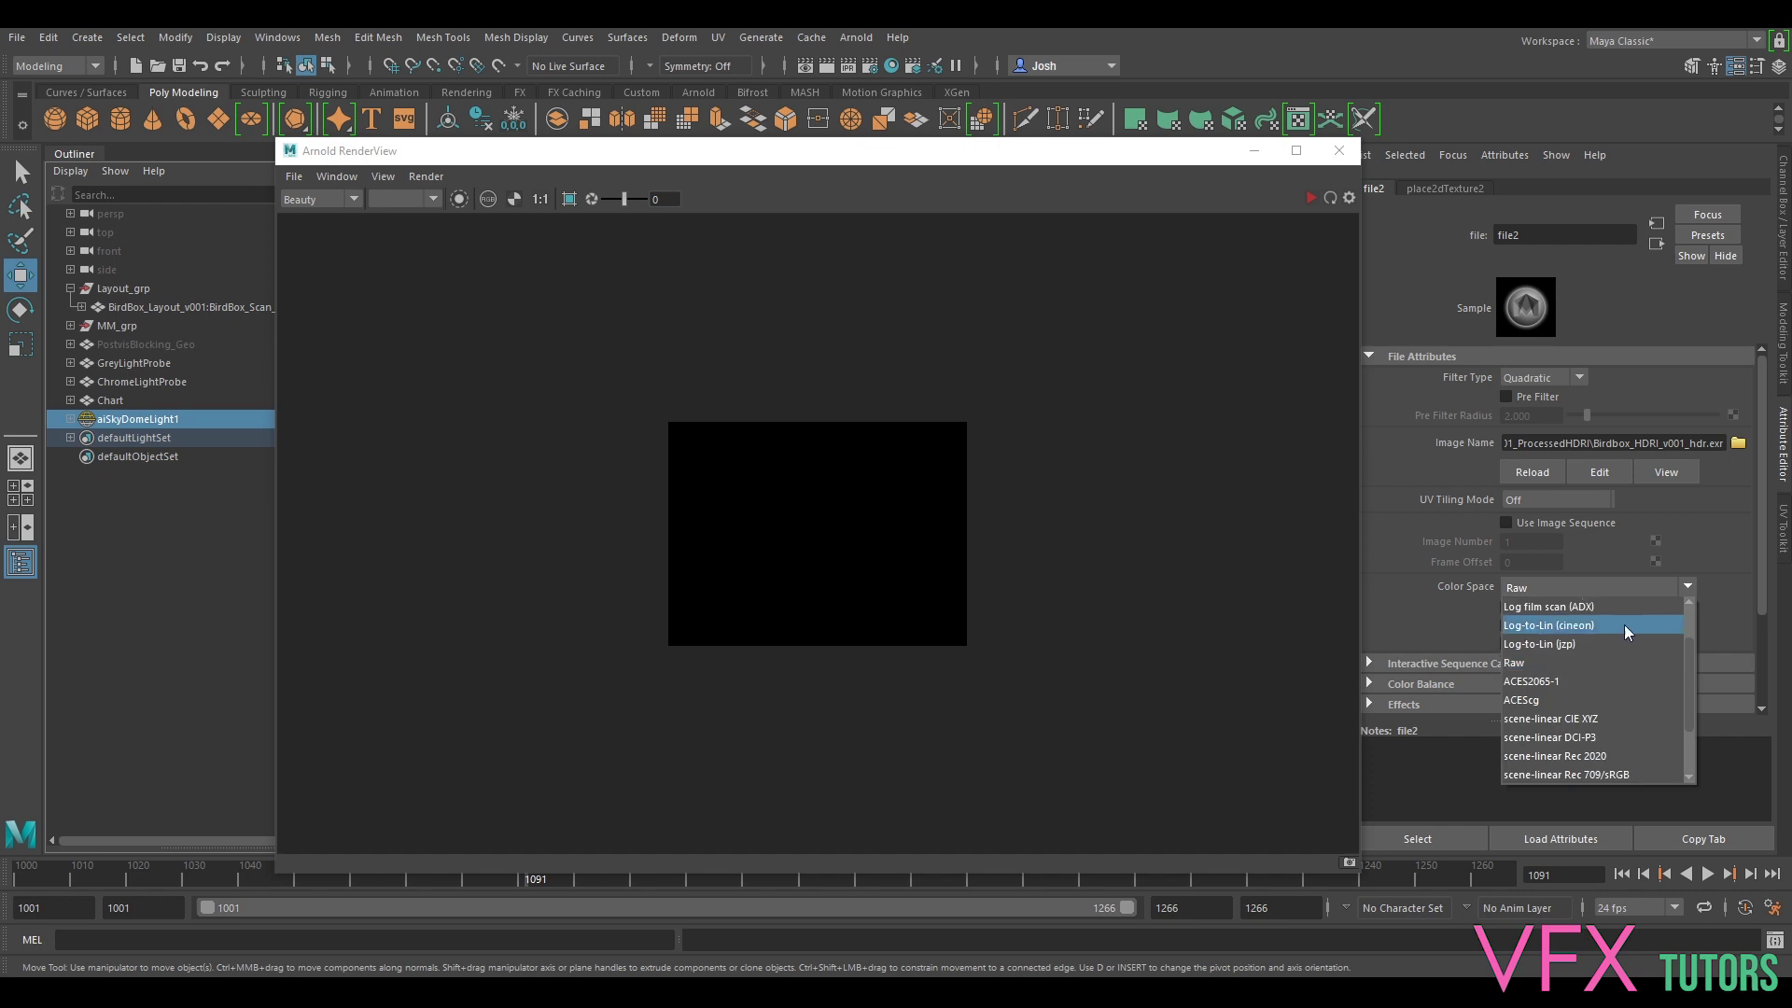
pyautogui.scroll(3, 1563, 739)
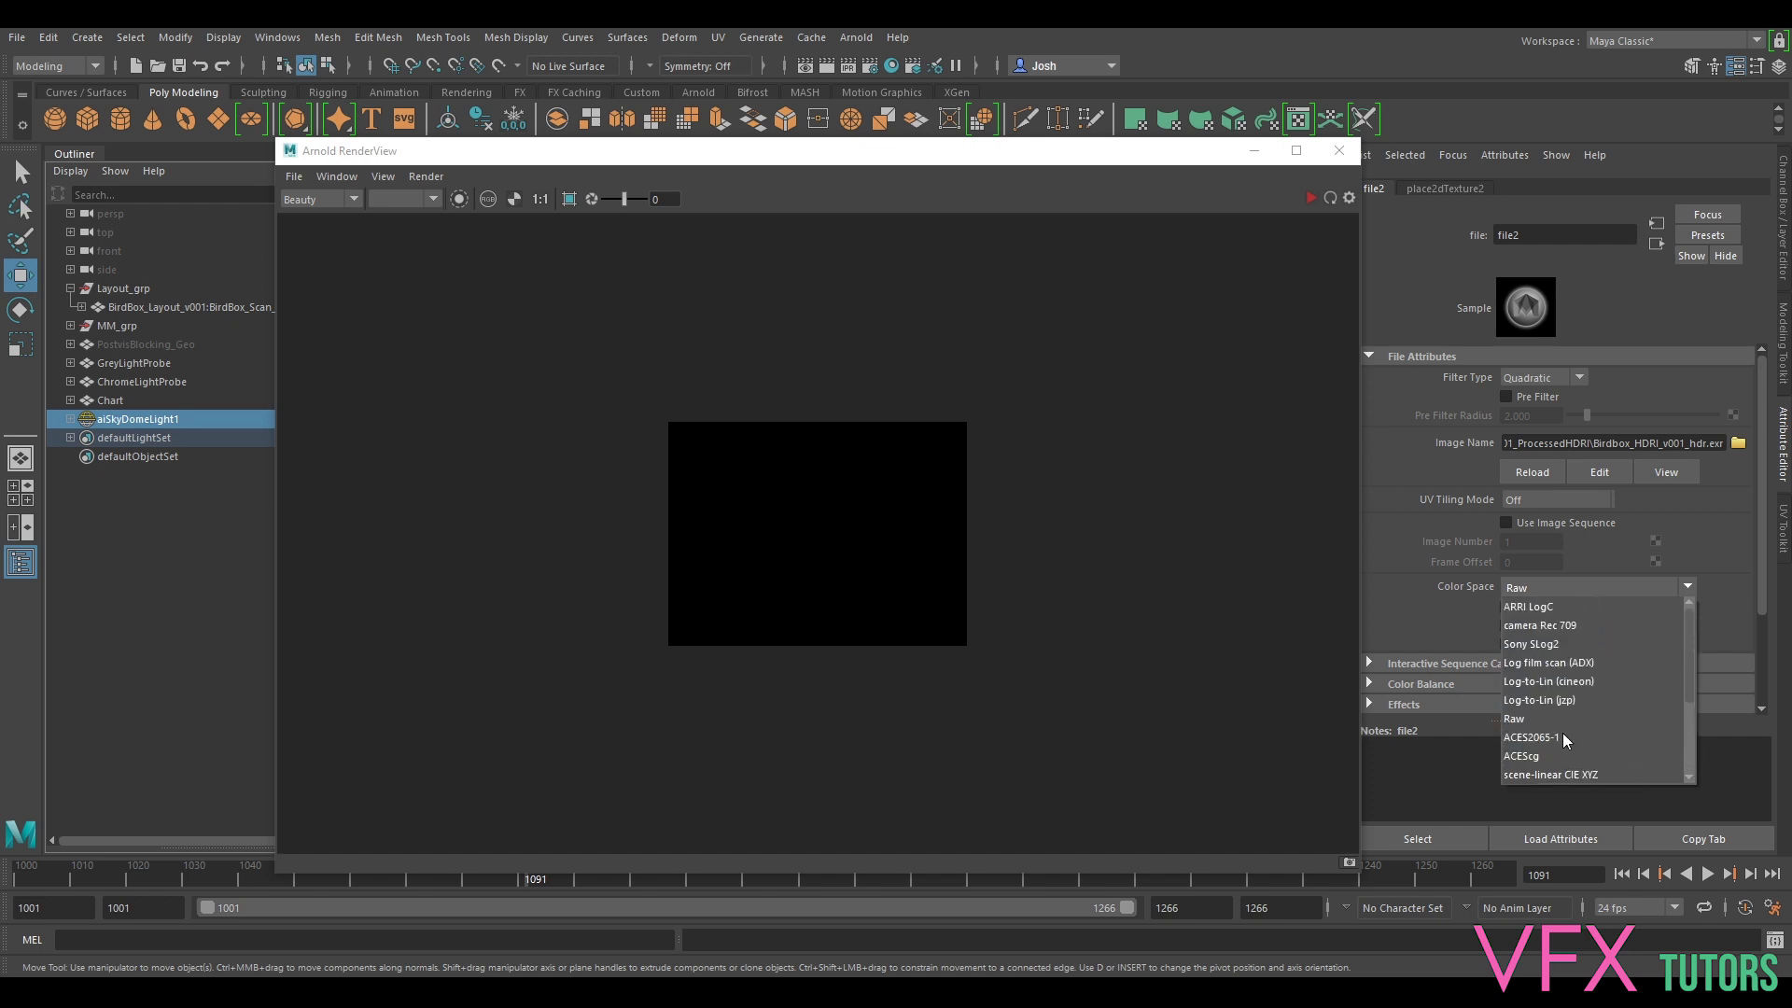
pyautogui.click(1711, 532)
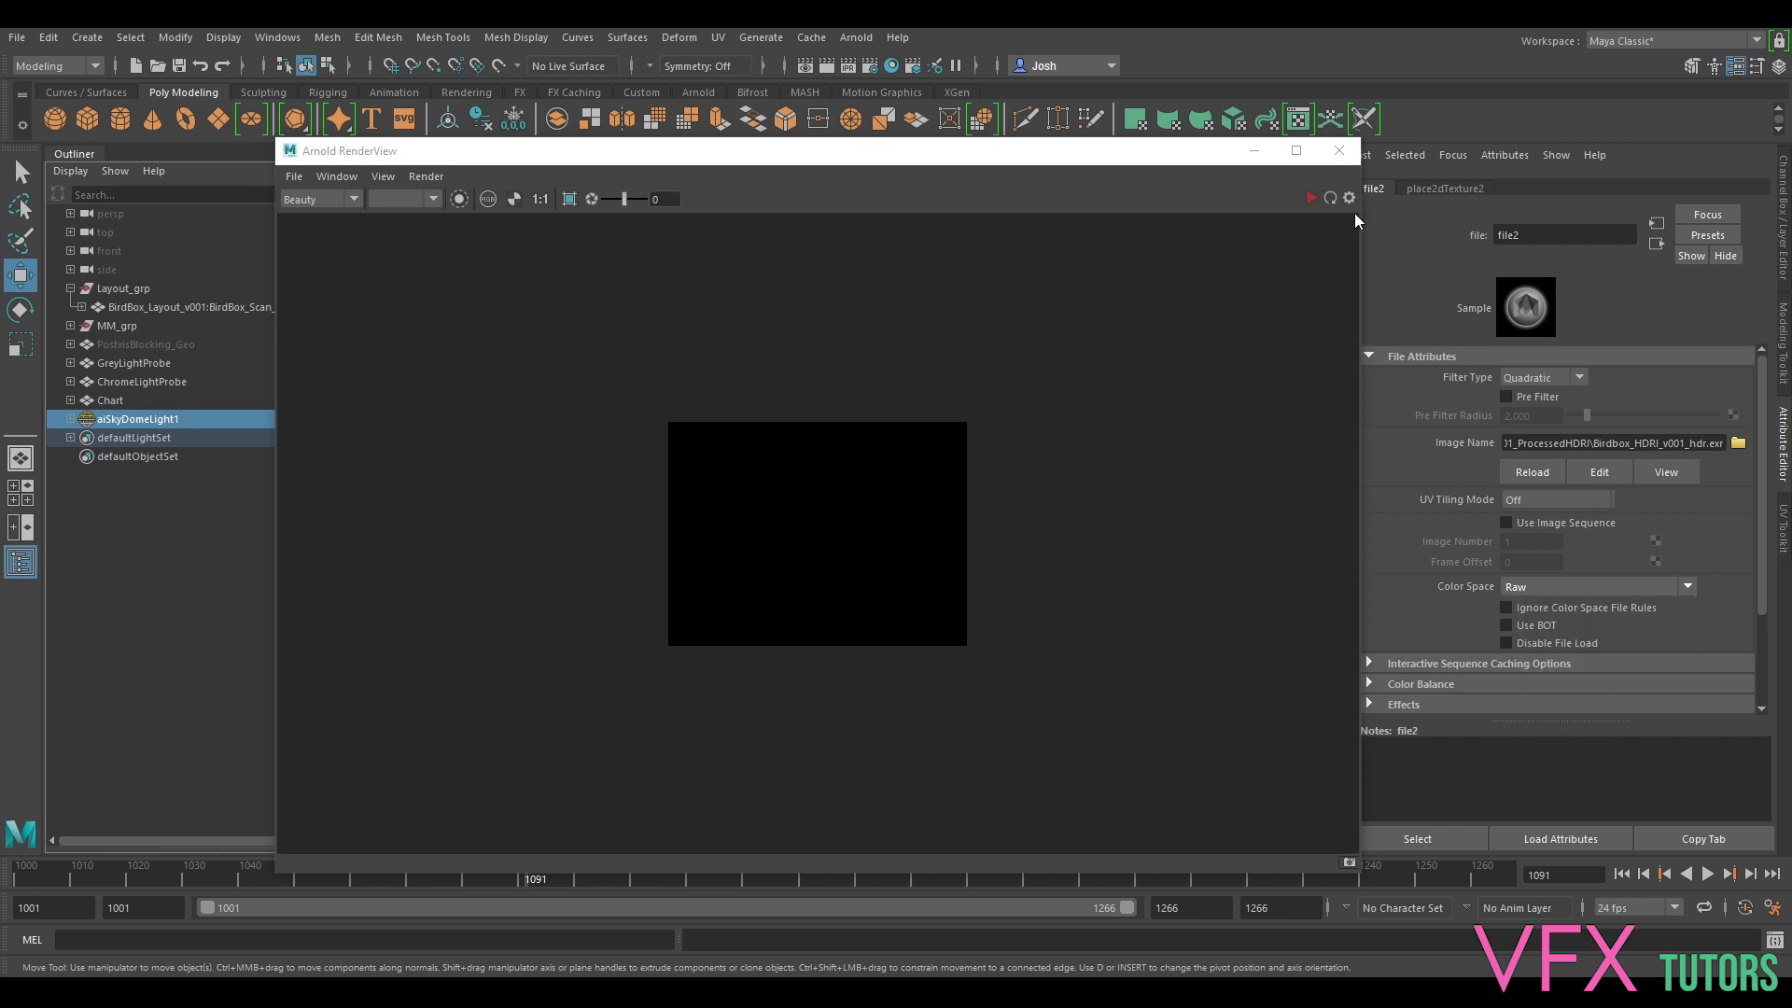
pyautogui.click(1310, 199)
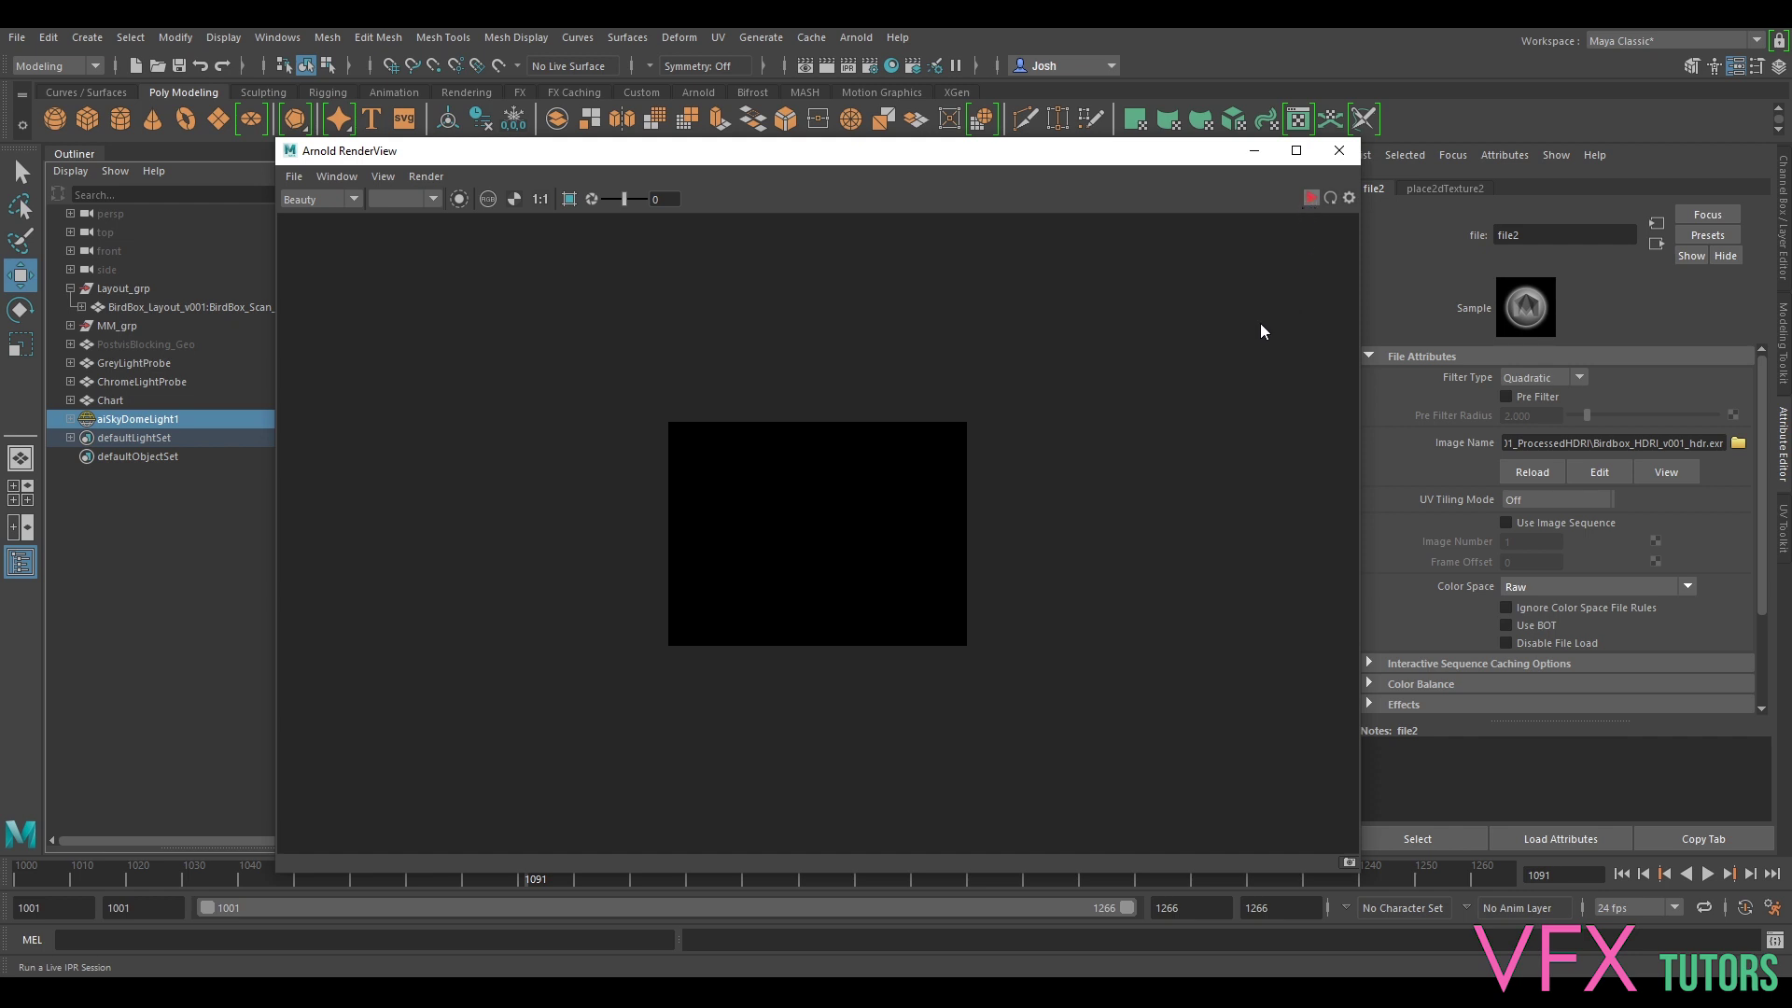
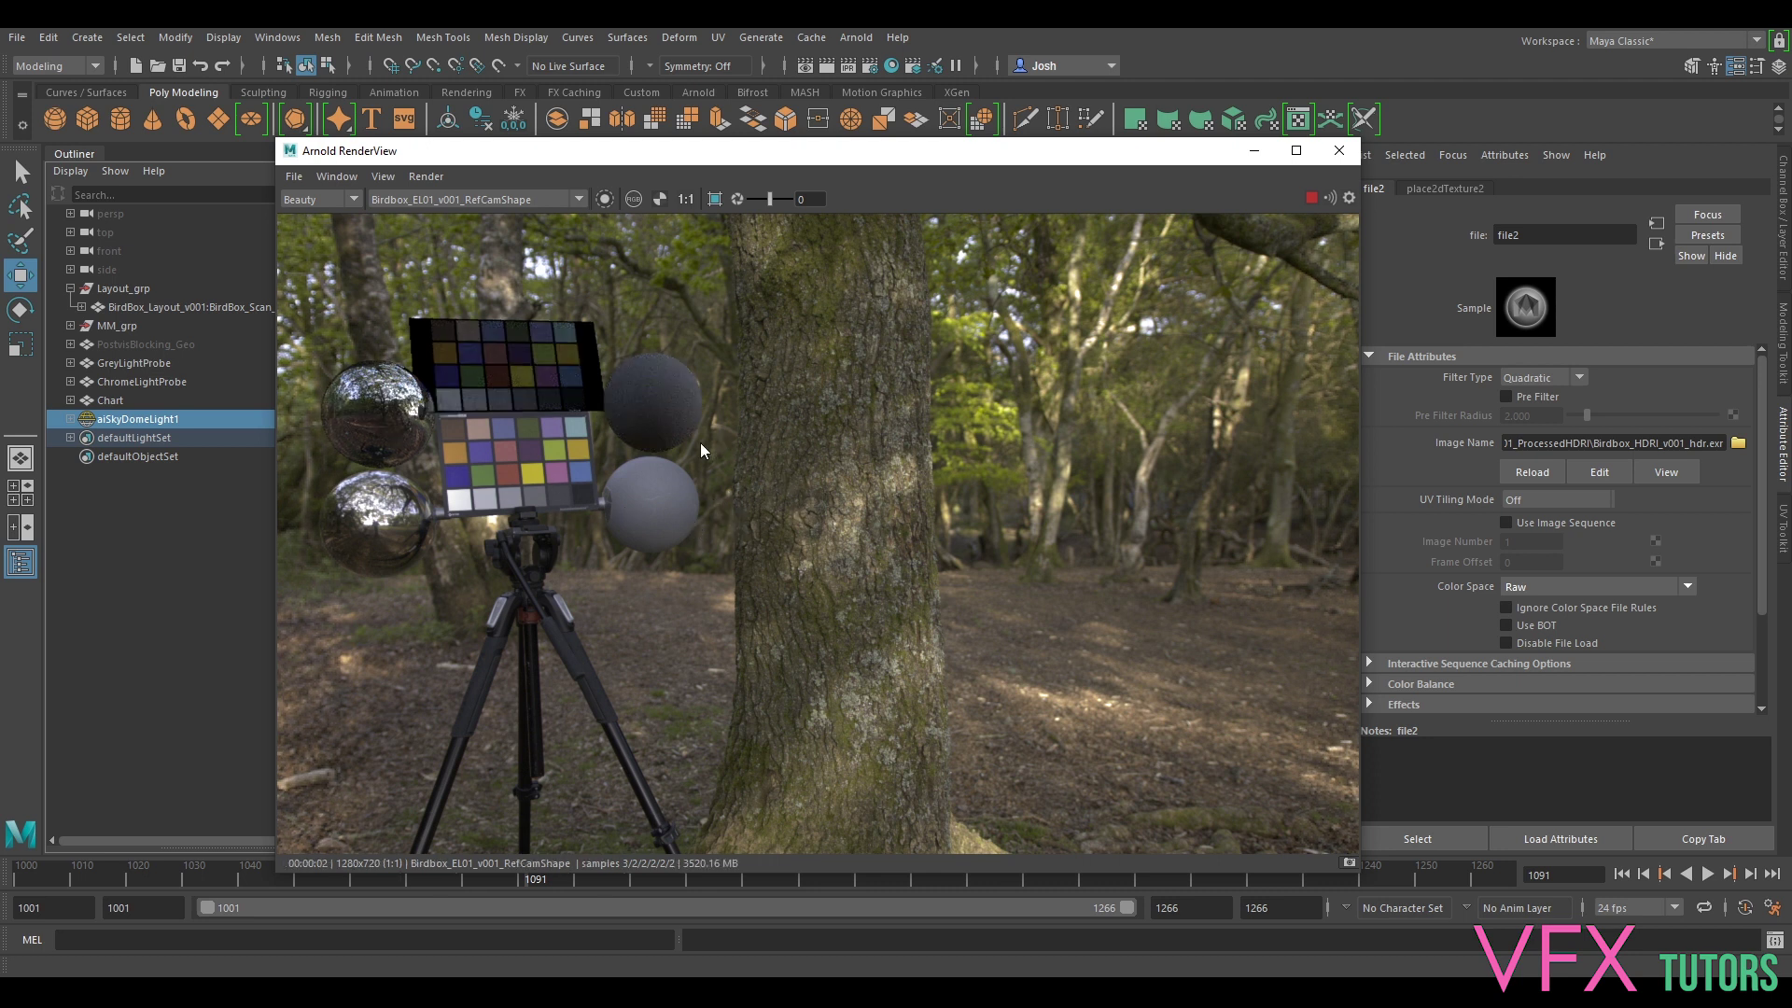
# - Set aiSkyDomeLight1's Rotate Y to 25 in the Channel Box
pyautogui.scroll(-3, 691, 444)
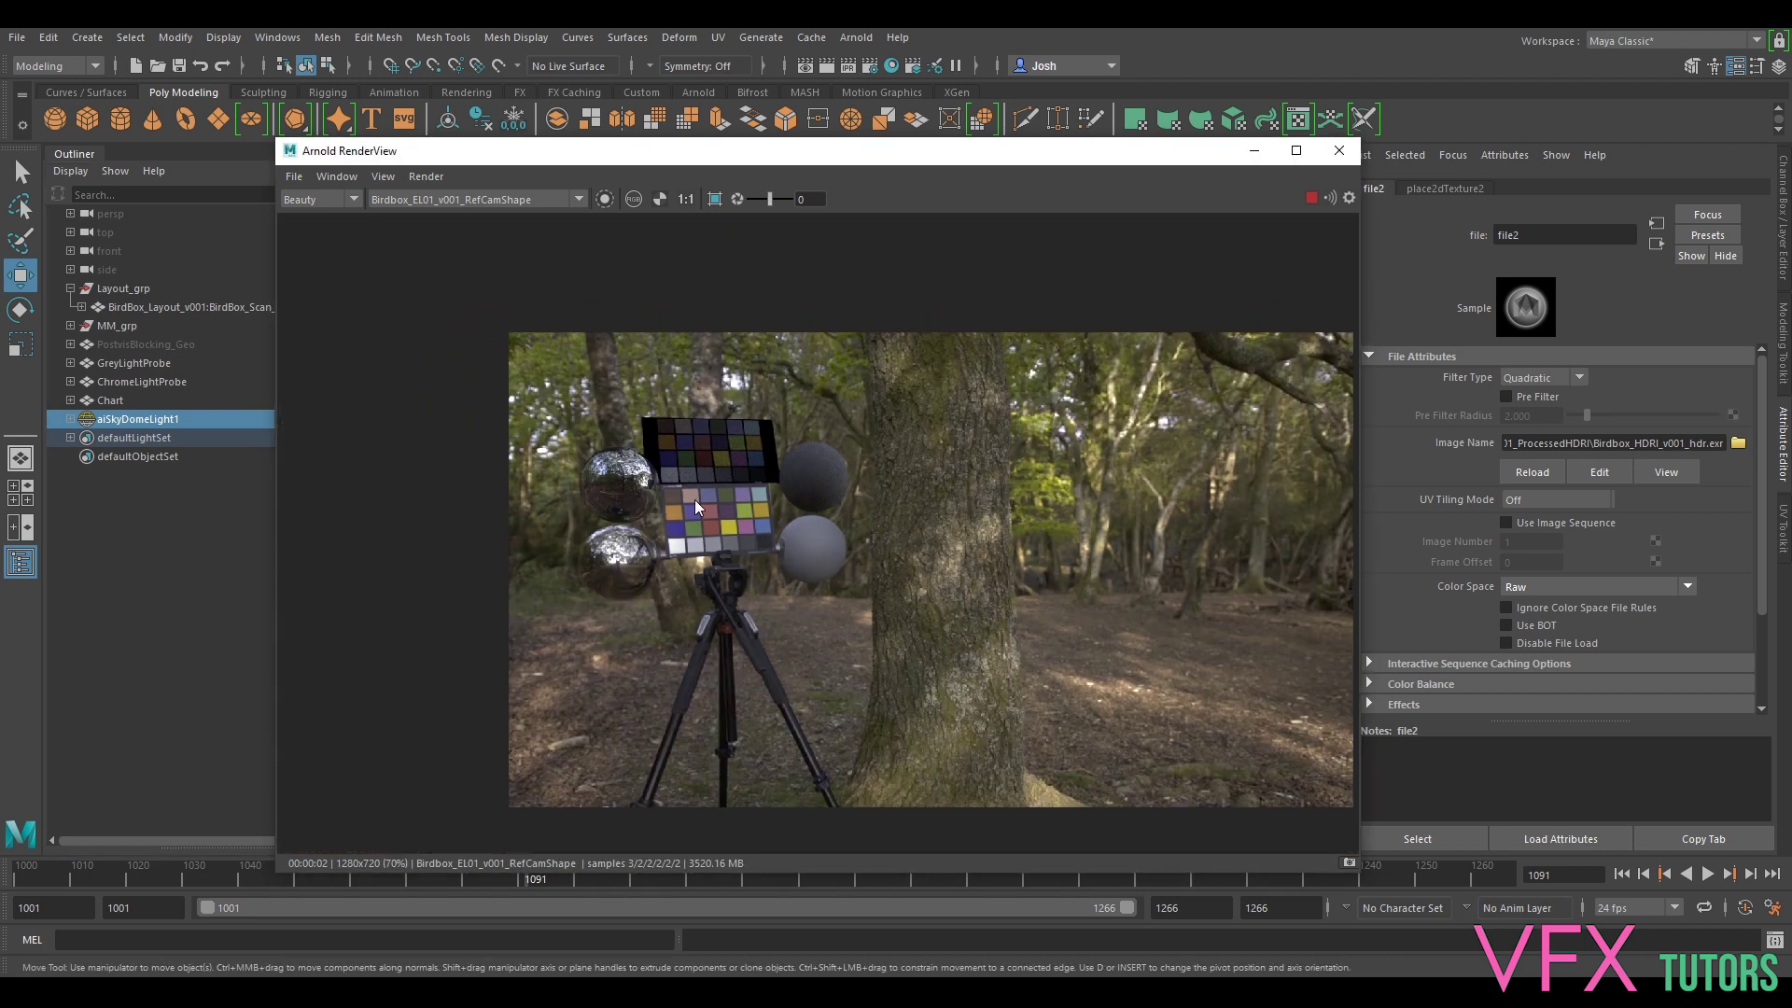
pyautogui.scroll(5, 695, 500)
pyautogui.moveTo(613, 484); pyautogui.dragTo(866, 496, button='middle')
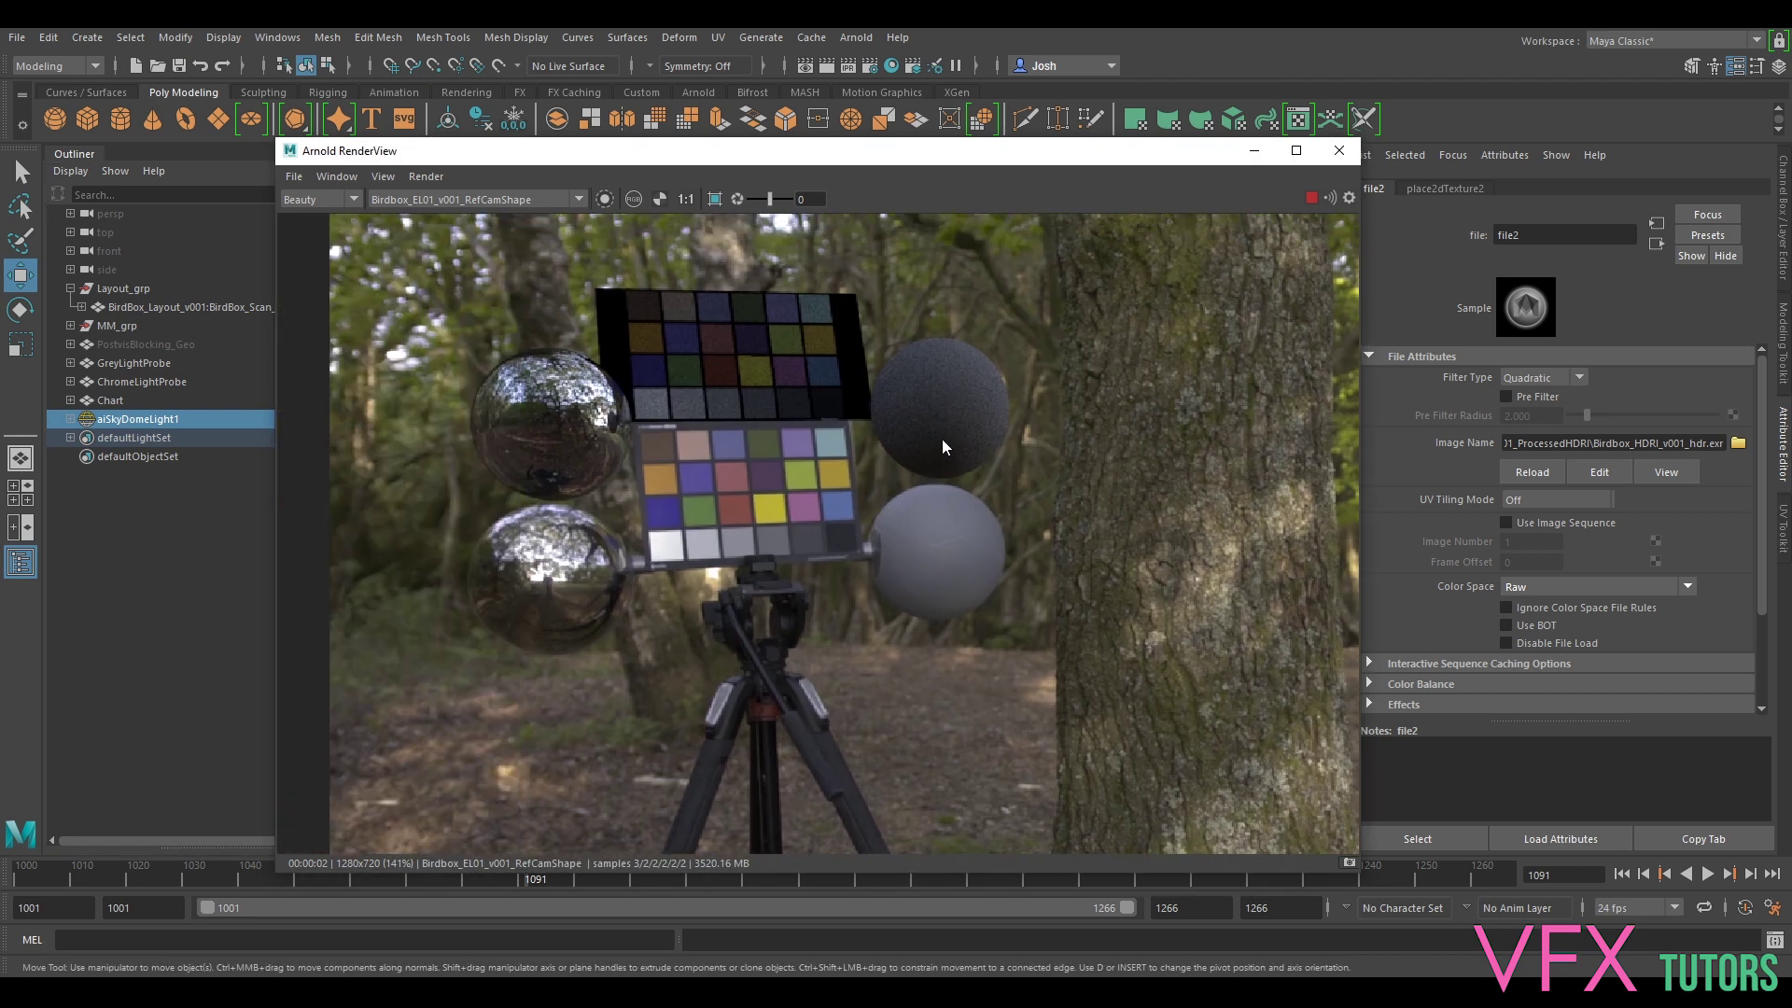
pyautogui.moveTo(637, 445); pyautogui.dragTo(763, 450, button='middle')
pyautogui.scroll(2, 683, 498)
pyautogui.moveTo(683, 498); pyautogui.dragTo(808, 490, button='middle')
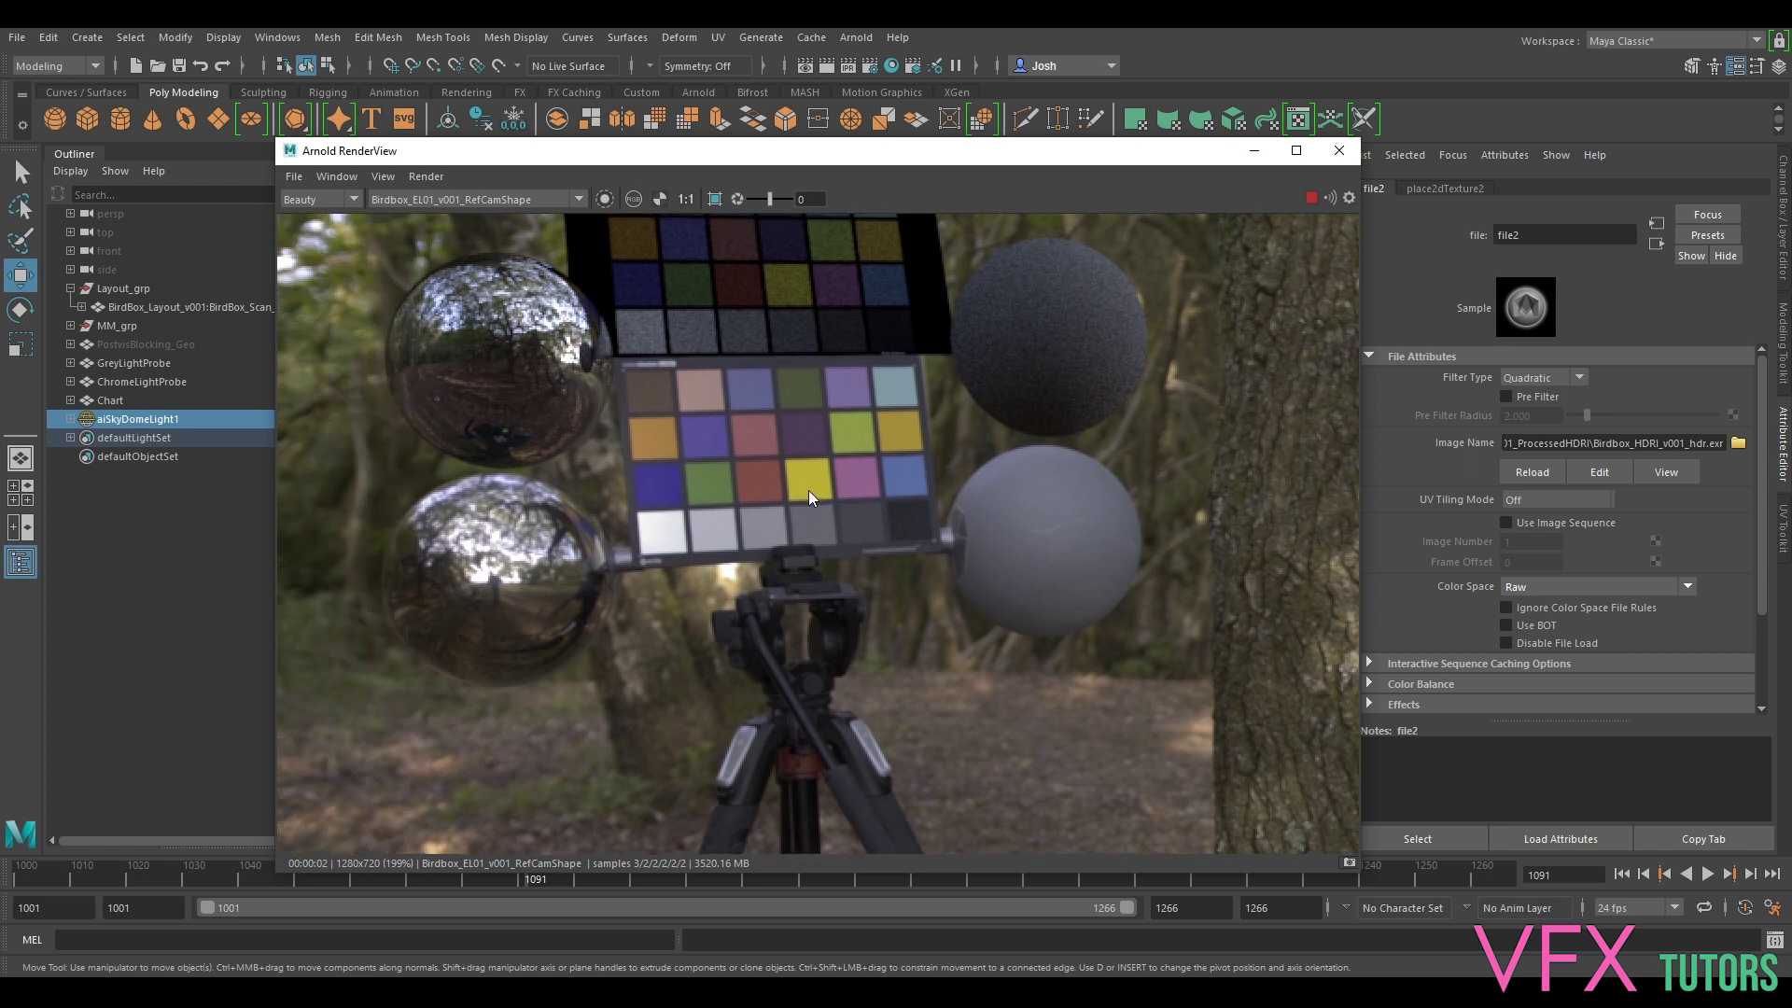
pyautogui.moveTo(897, 357); pyautogui.dragTo(899, 366, button='middle')
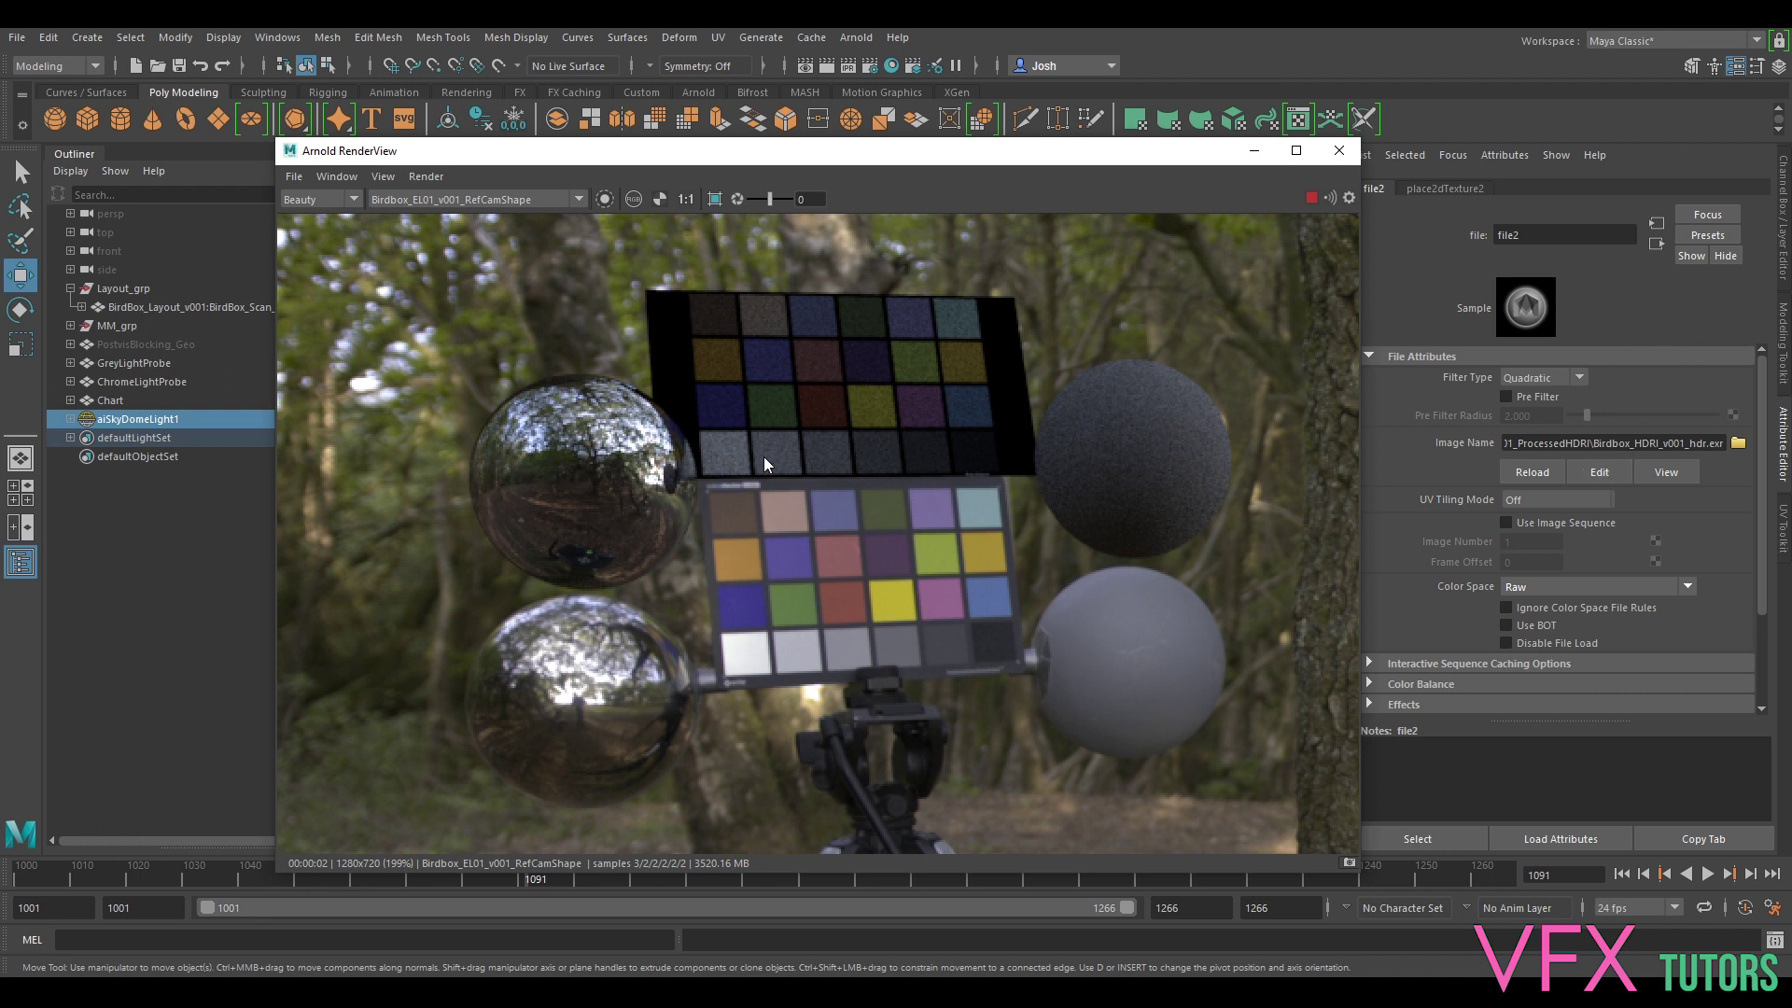
pyautogui.moveTo(985, 154); pyautogui.dragTo(871, 139)
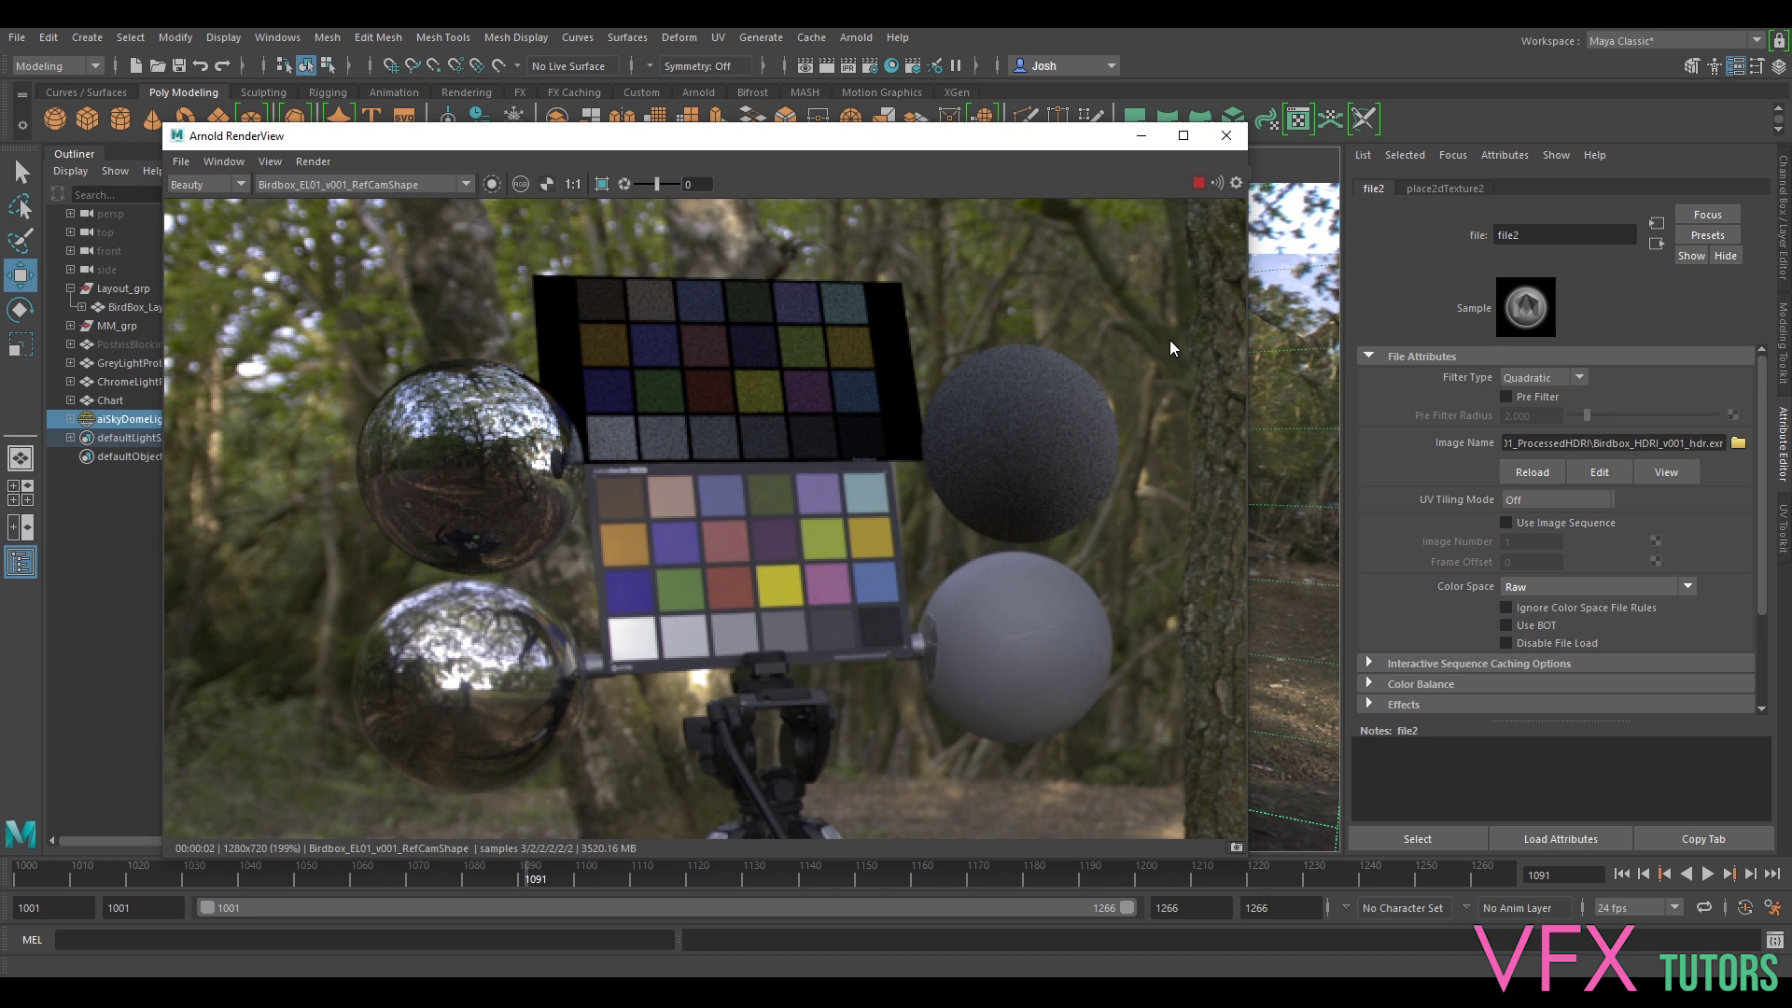
pyautogui.click(1778, 262)
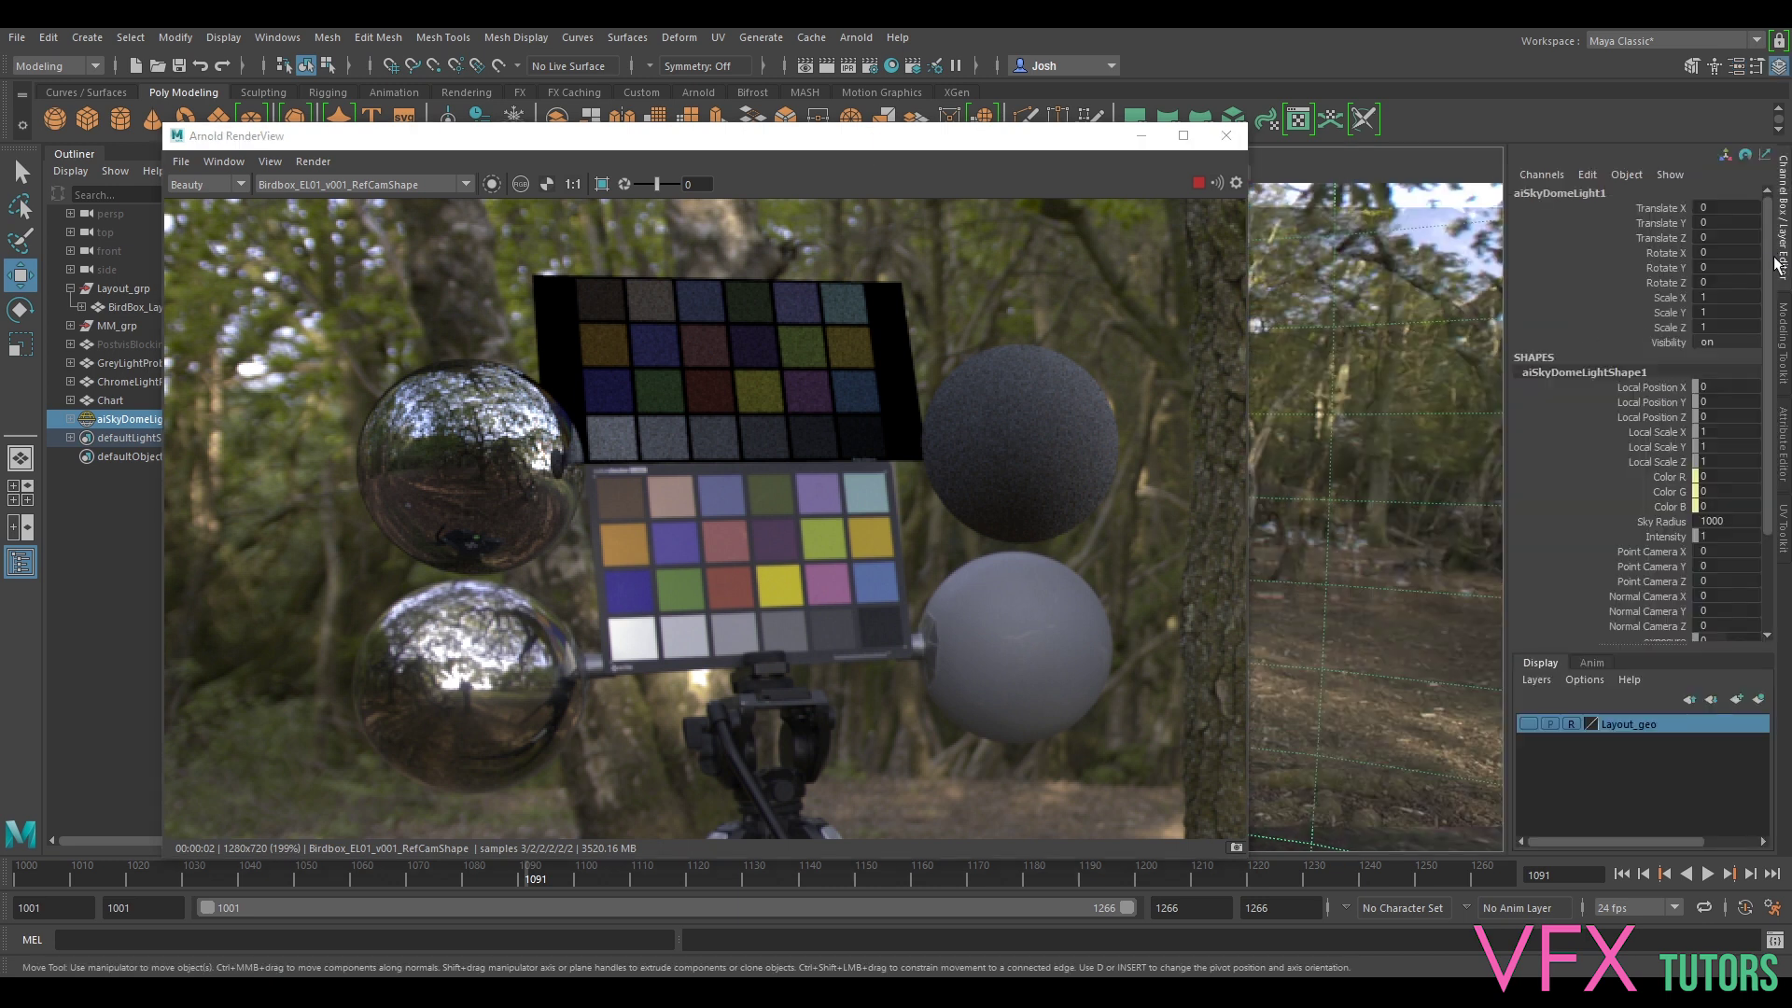
pyautogui.click(1718, 266)
pyautogui.write('25')
pyautogui.press('Return')
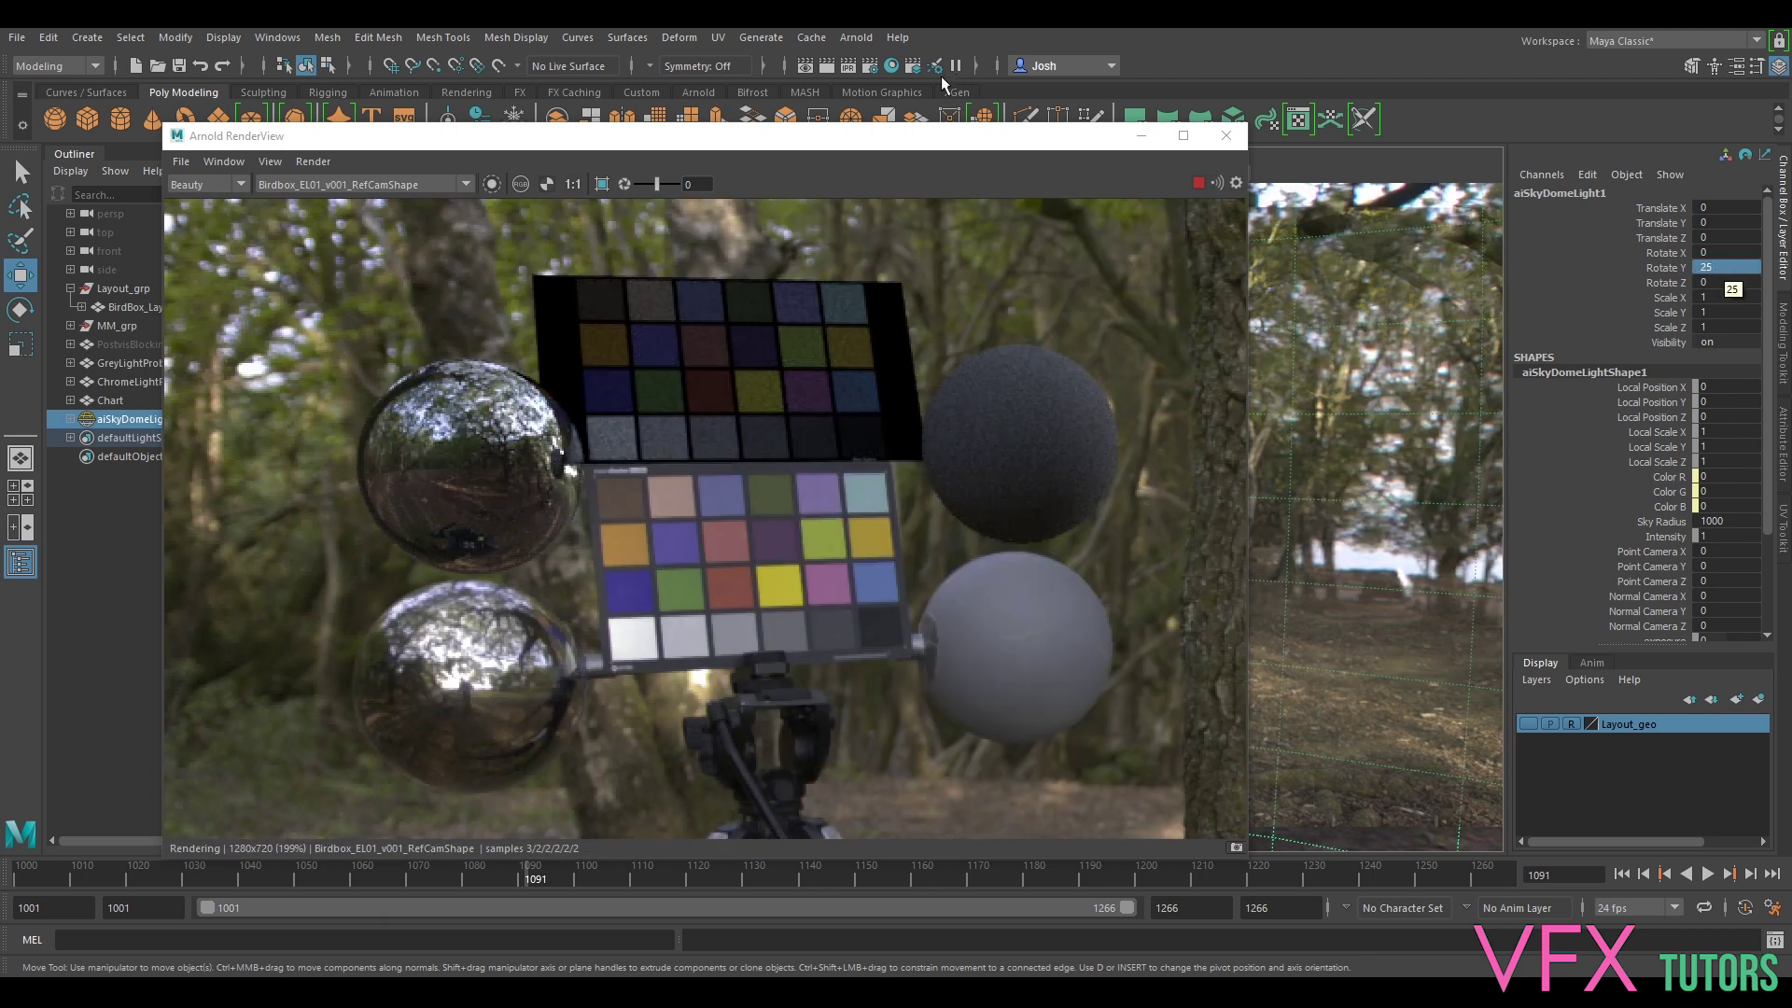
# - Change the dome's Rotate Y to 180, then 220, watching the render update
pyautogui.moveTo(176, 124); pyautogui.dragTo(487, 303)
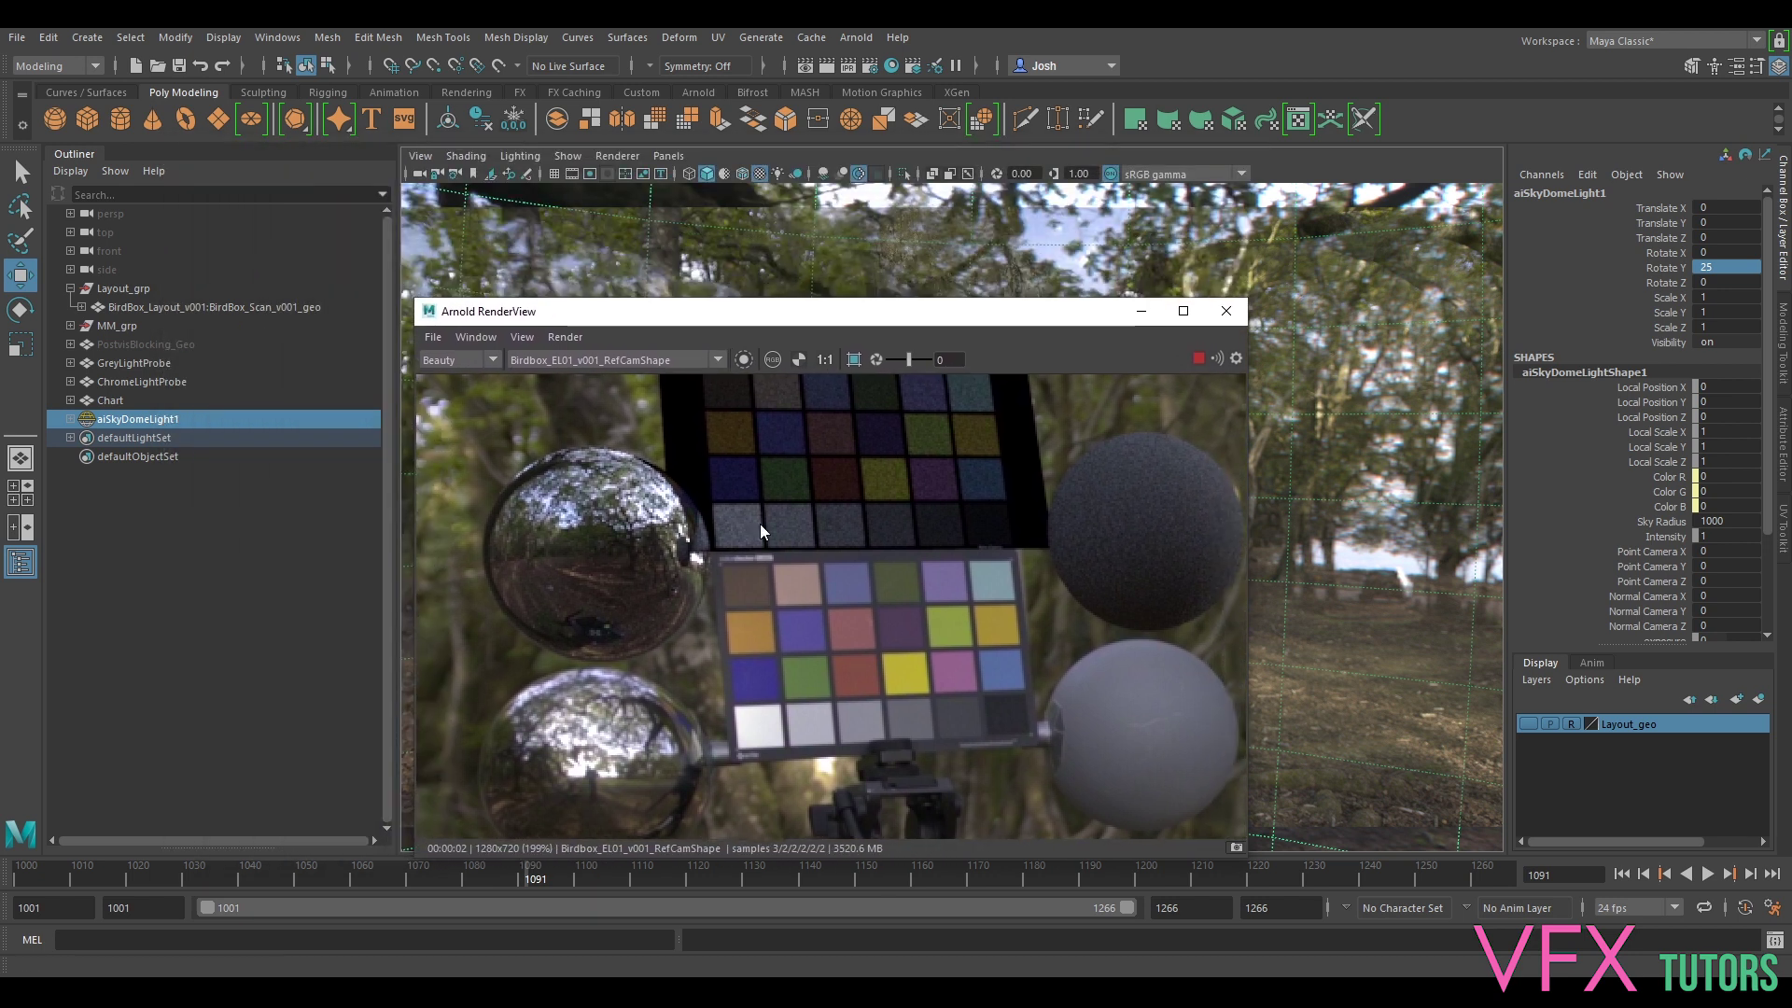
pyautogui.moveTo(1021, 572); pyautogui.dragTo(702, 461, button='middle')
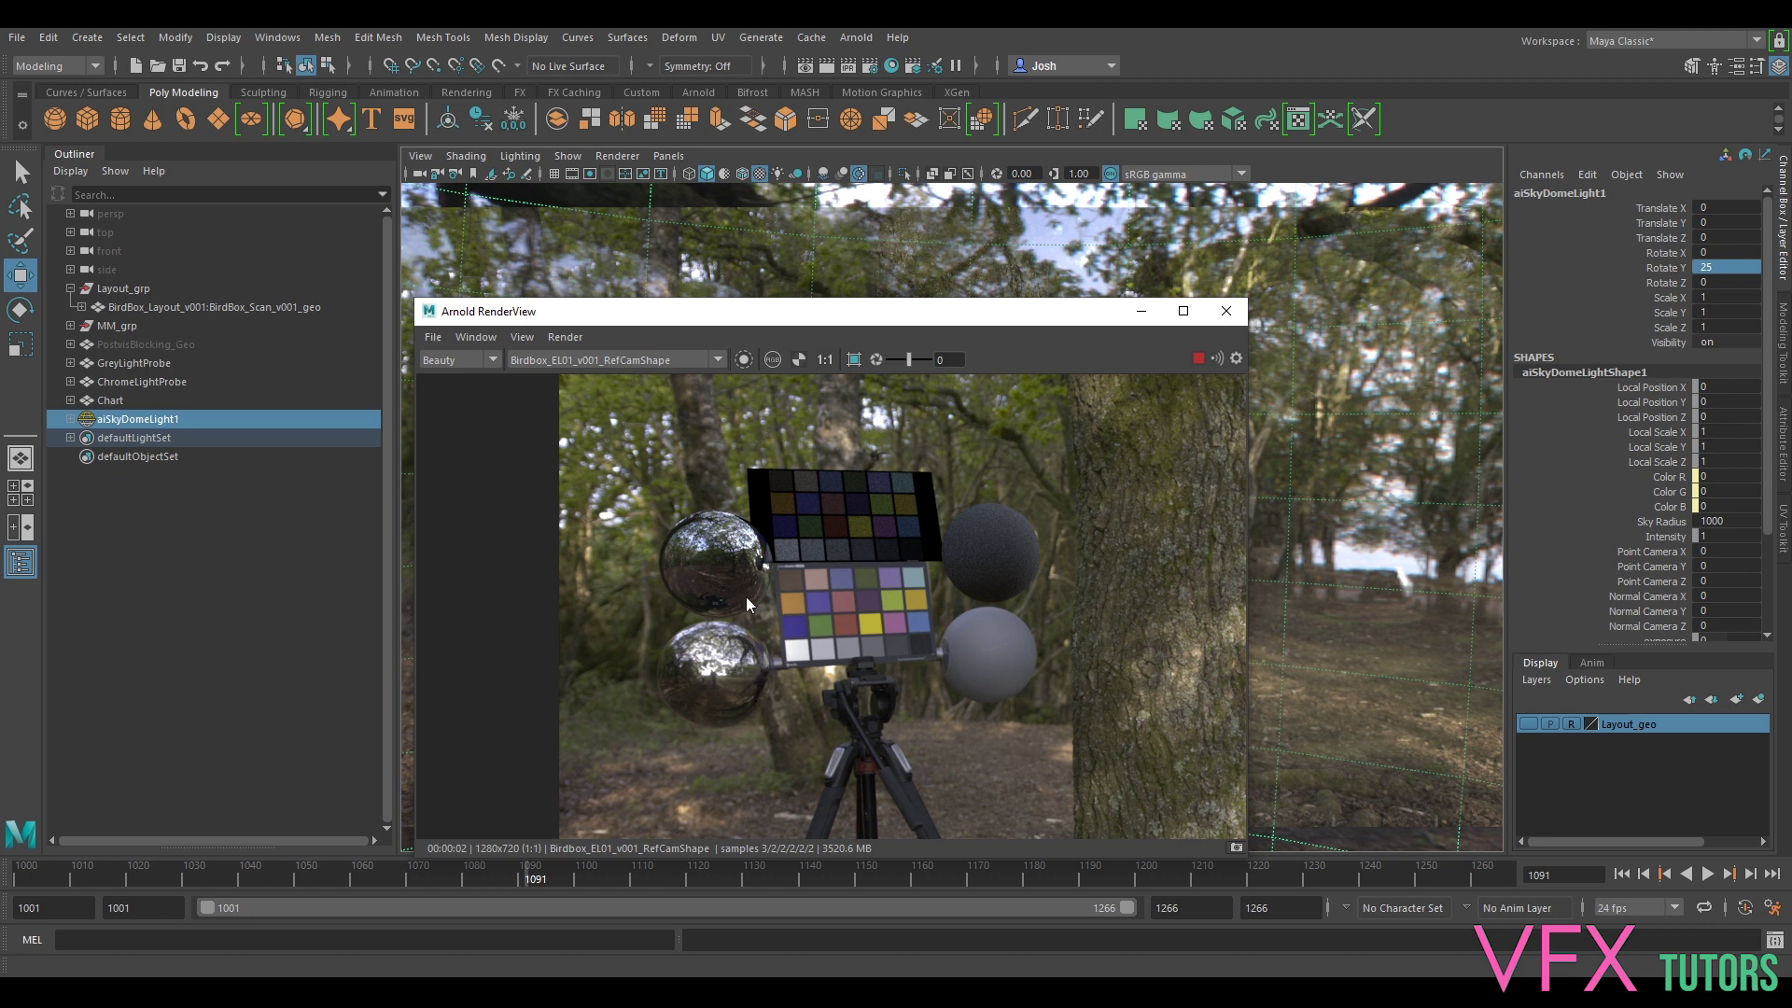
pyautogui.click(1727, 267)
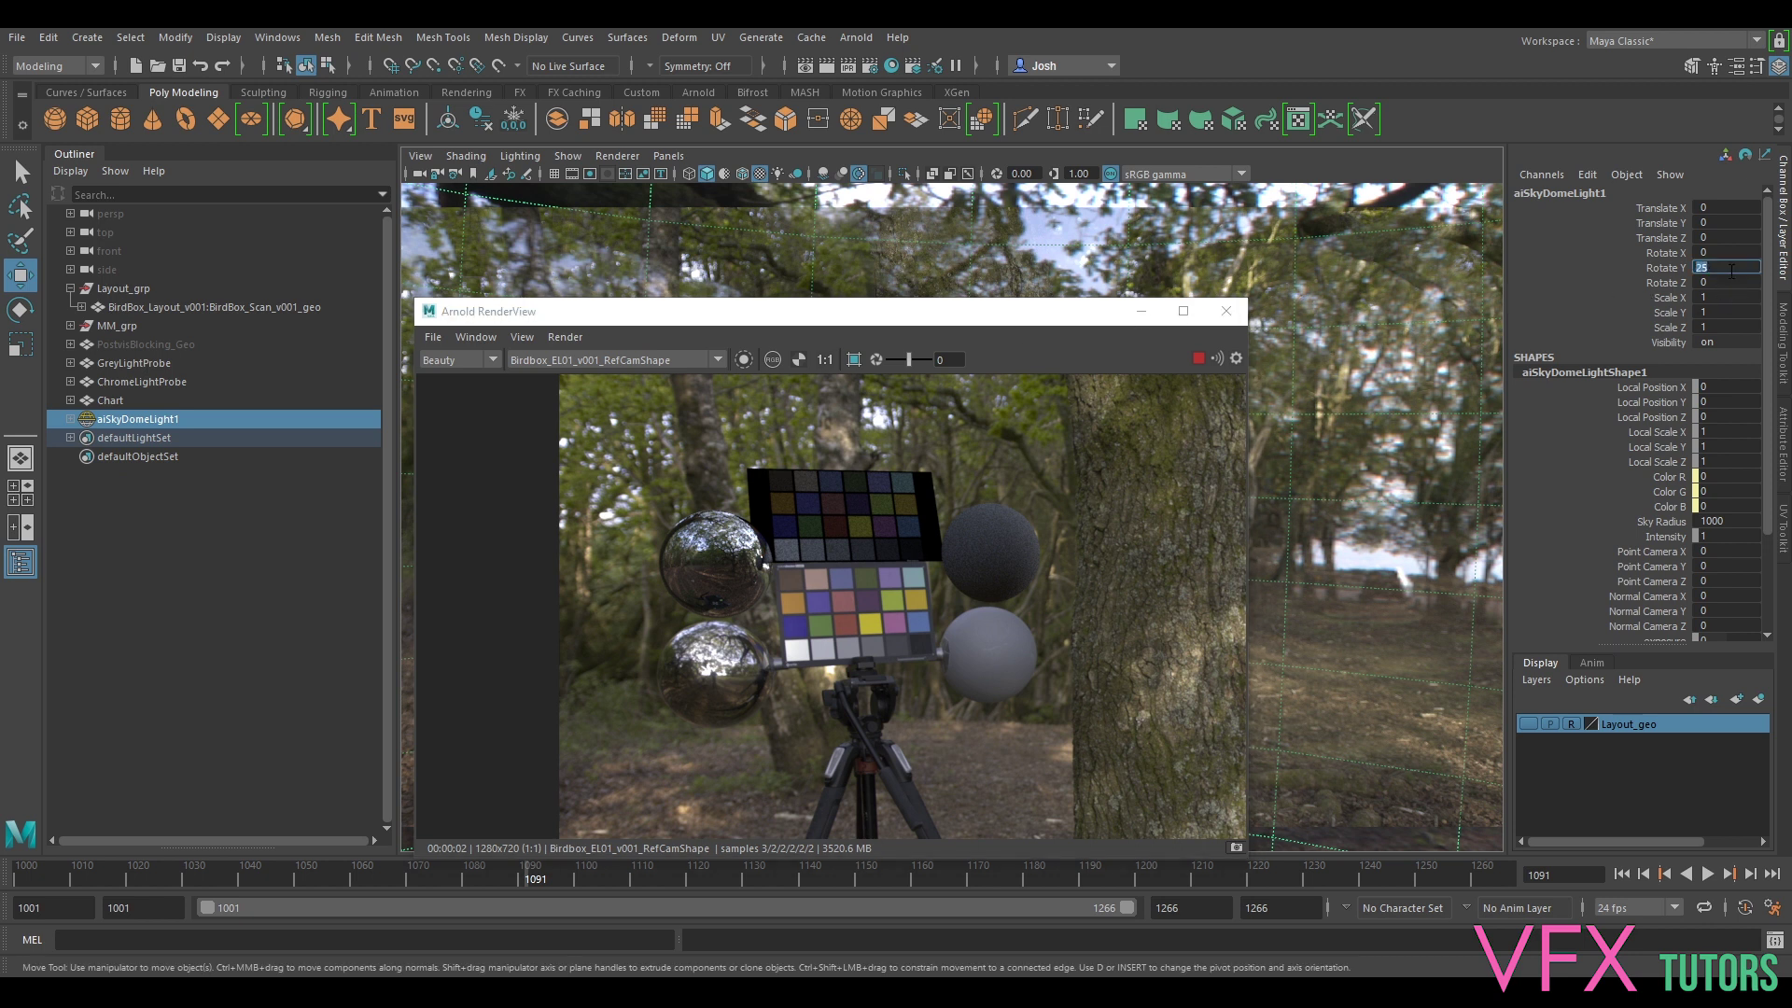
pyautogui.press('Return')
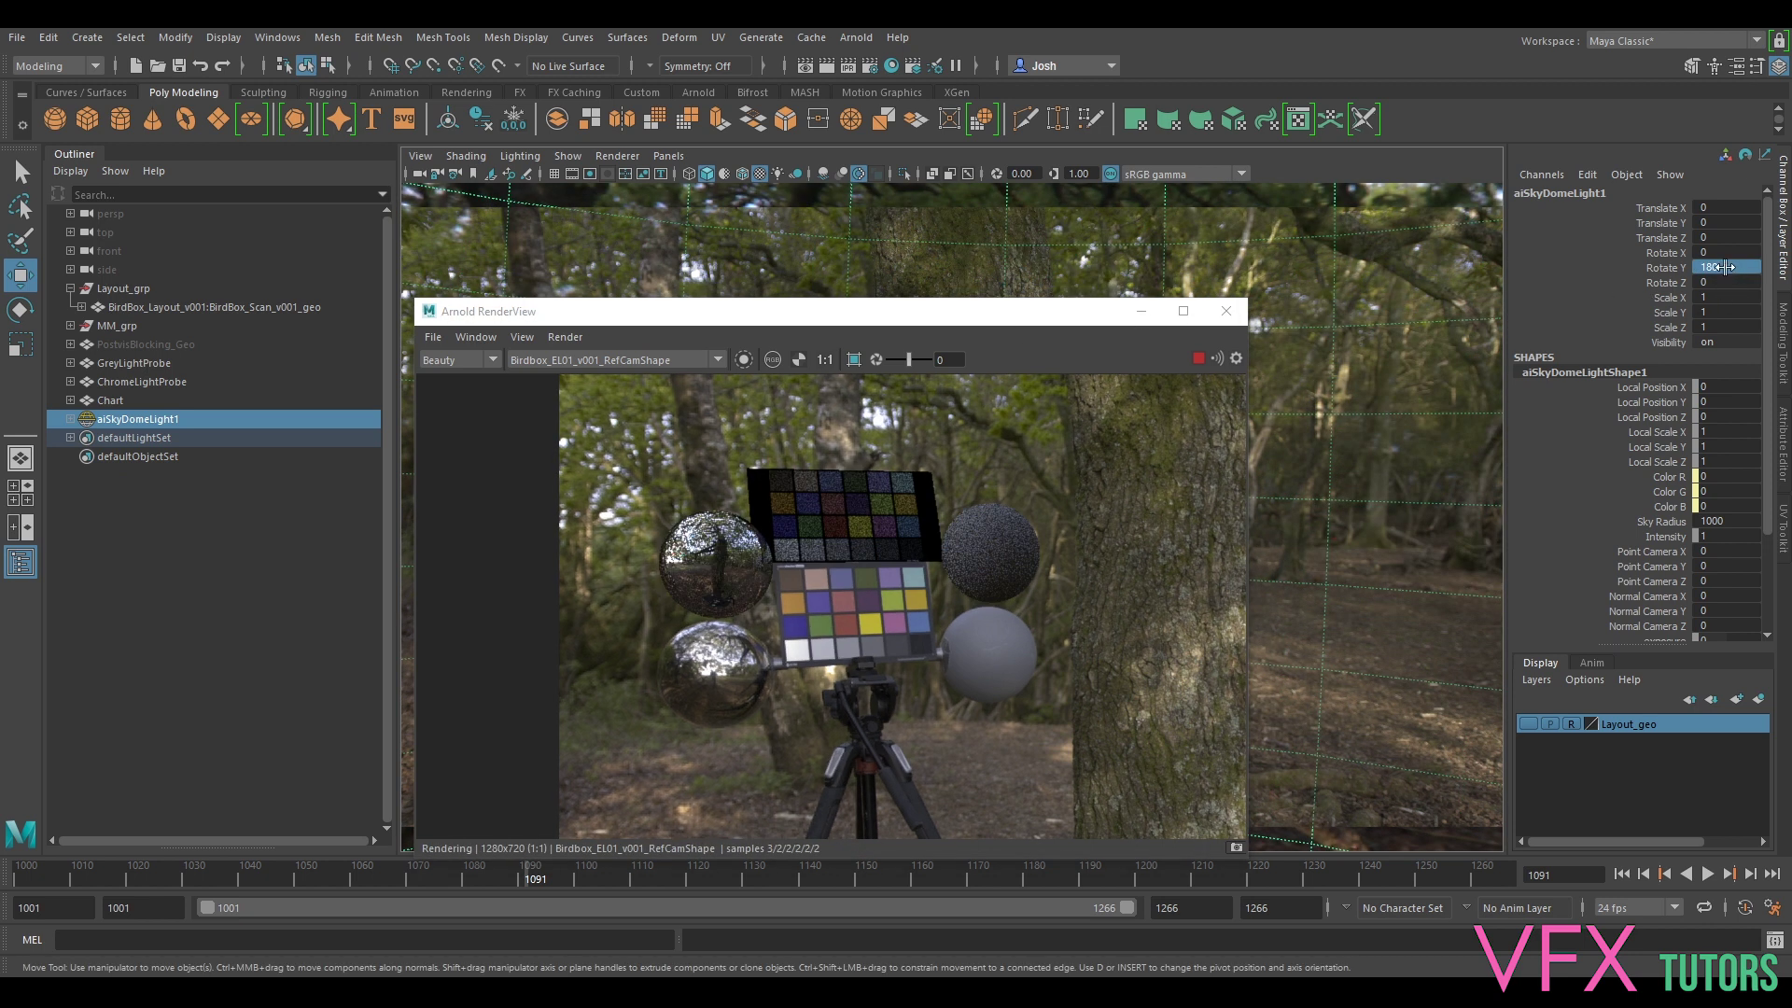
pyautogui.click(1735, 267)
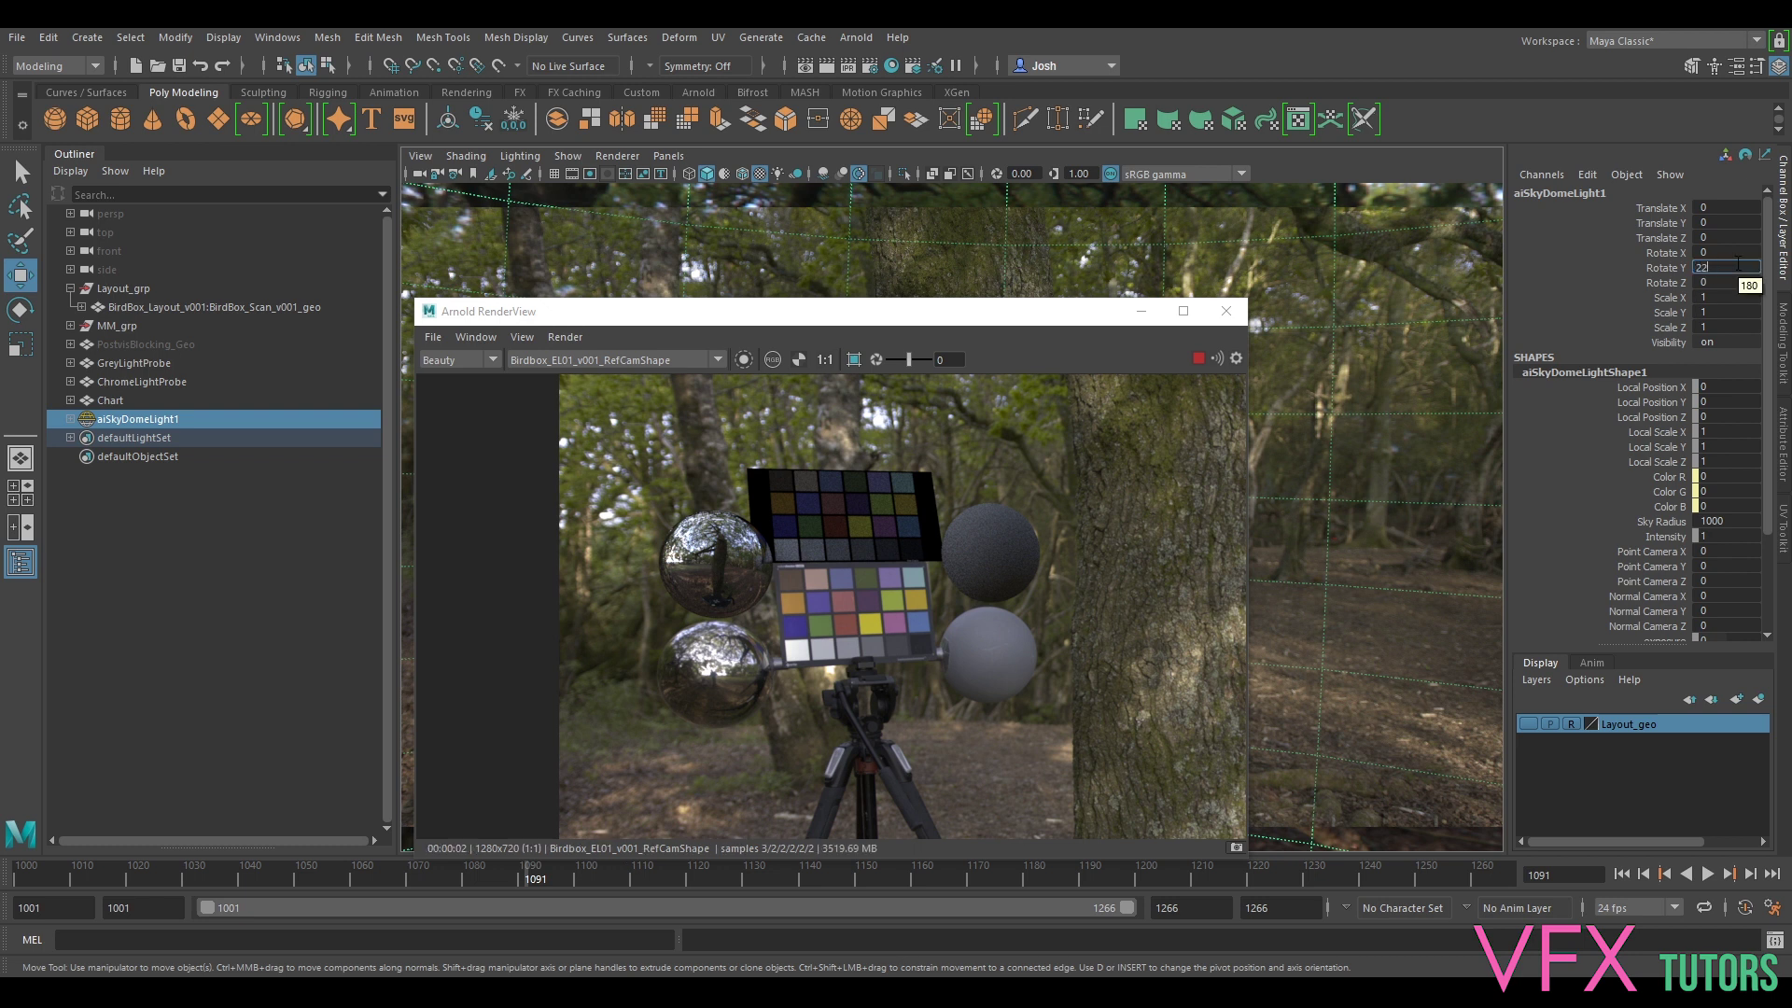
pyautogui.press('Return')
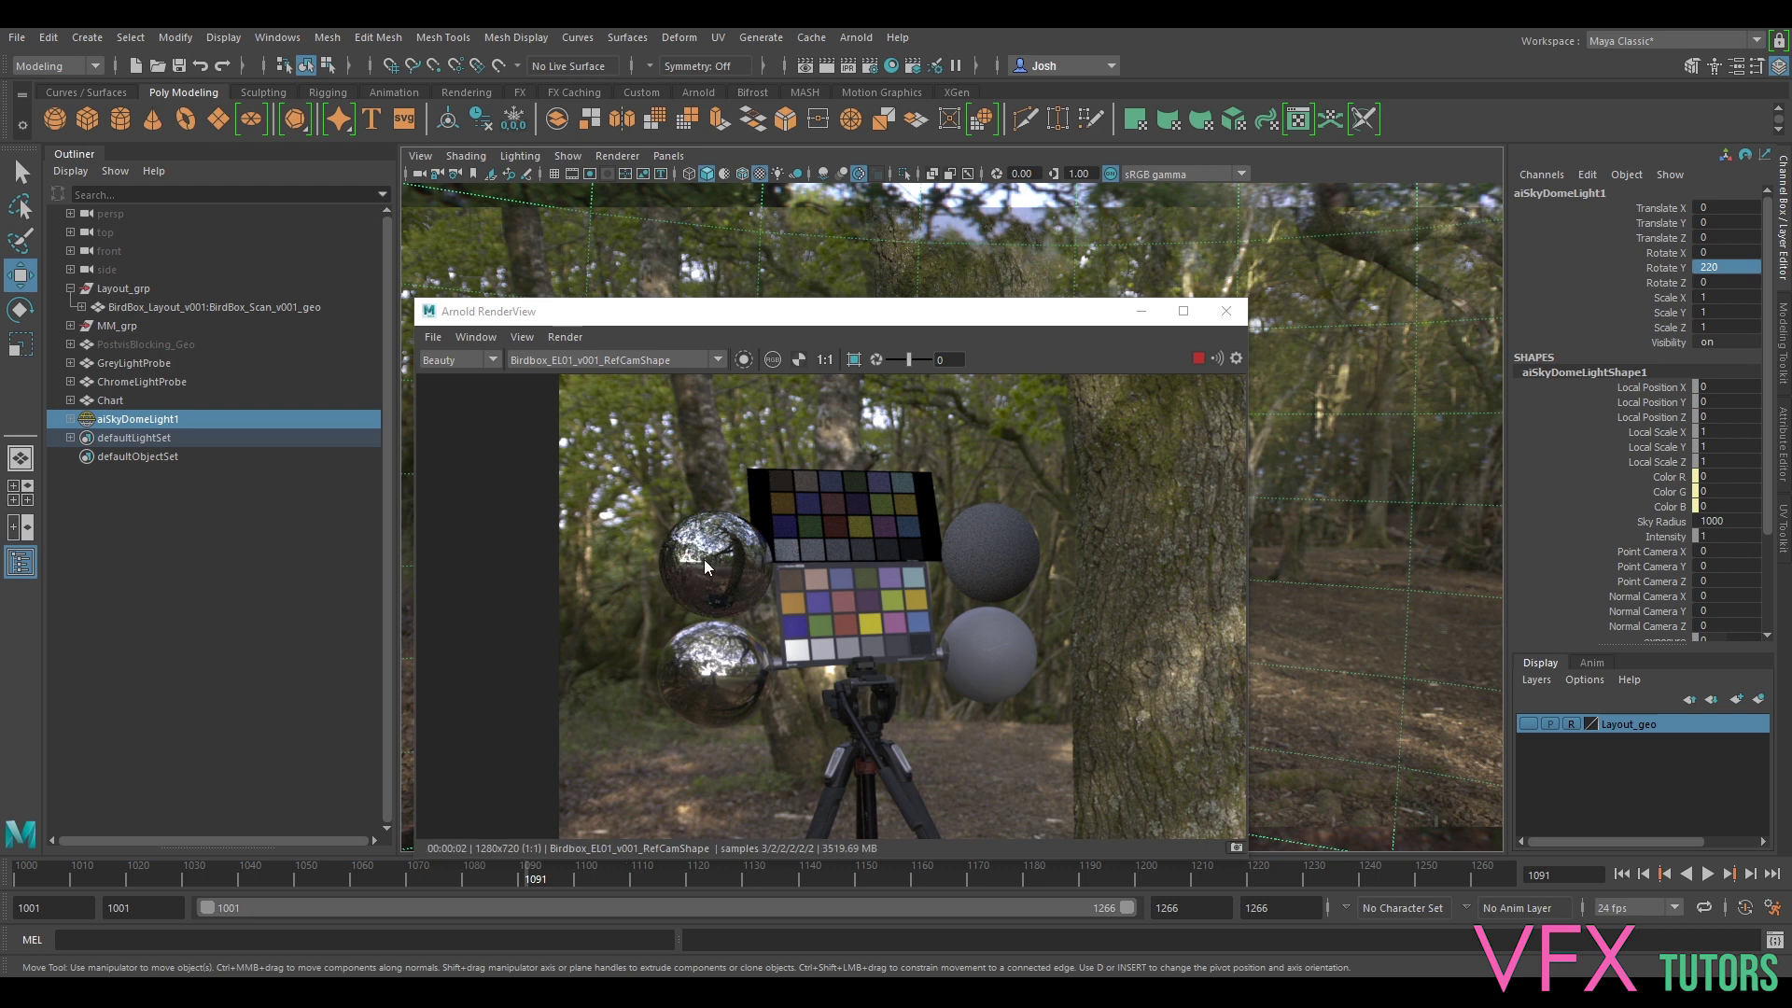
pyautogui.moveTo(824, 320); pyautogui.dragTo(623, 234)
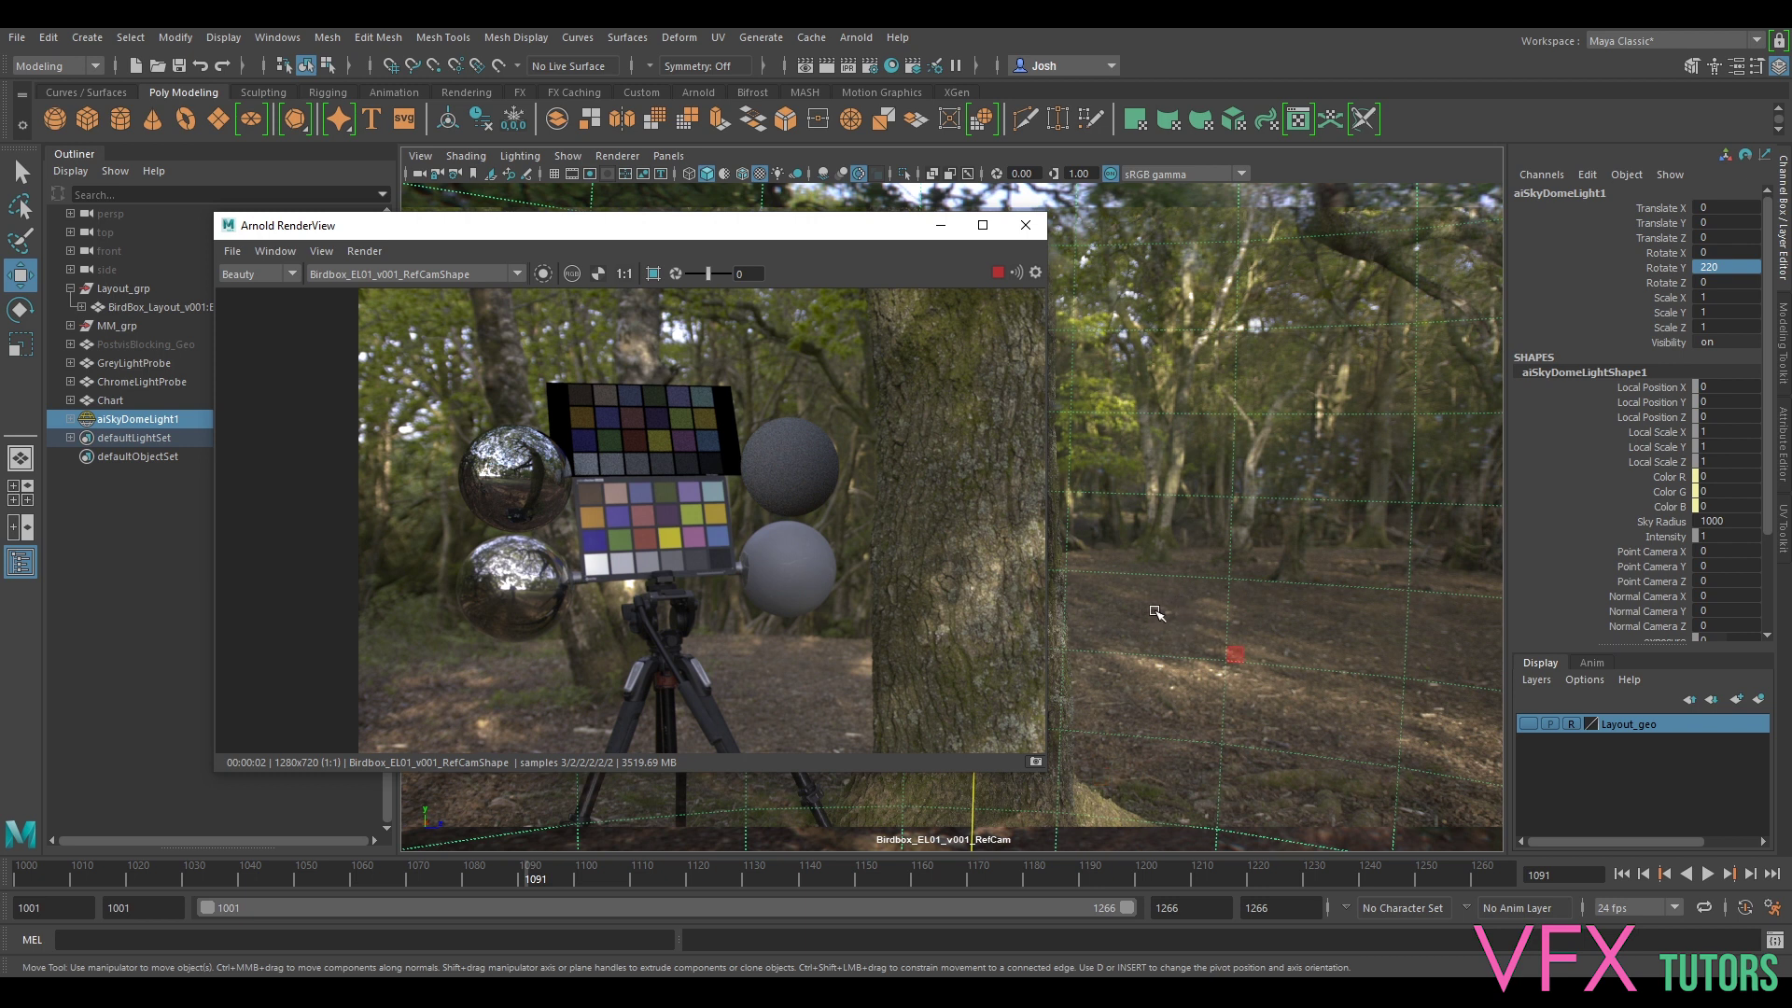
# - Zoom onto the chart and spheres, then rotate the sky dome around Y to about 258.1 degrees
pyautogui.press('\\')
pyautogui.moveTo(1187, 625); pyautogui.dragTo(1166, 435)
pyautogui.press('e')
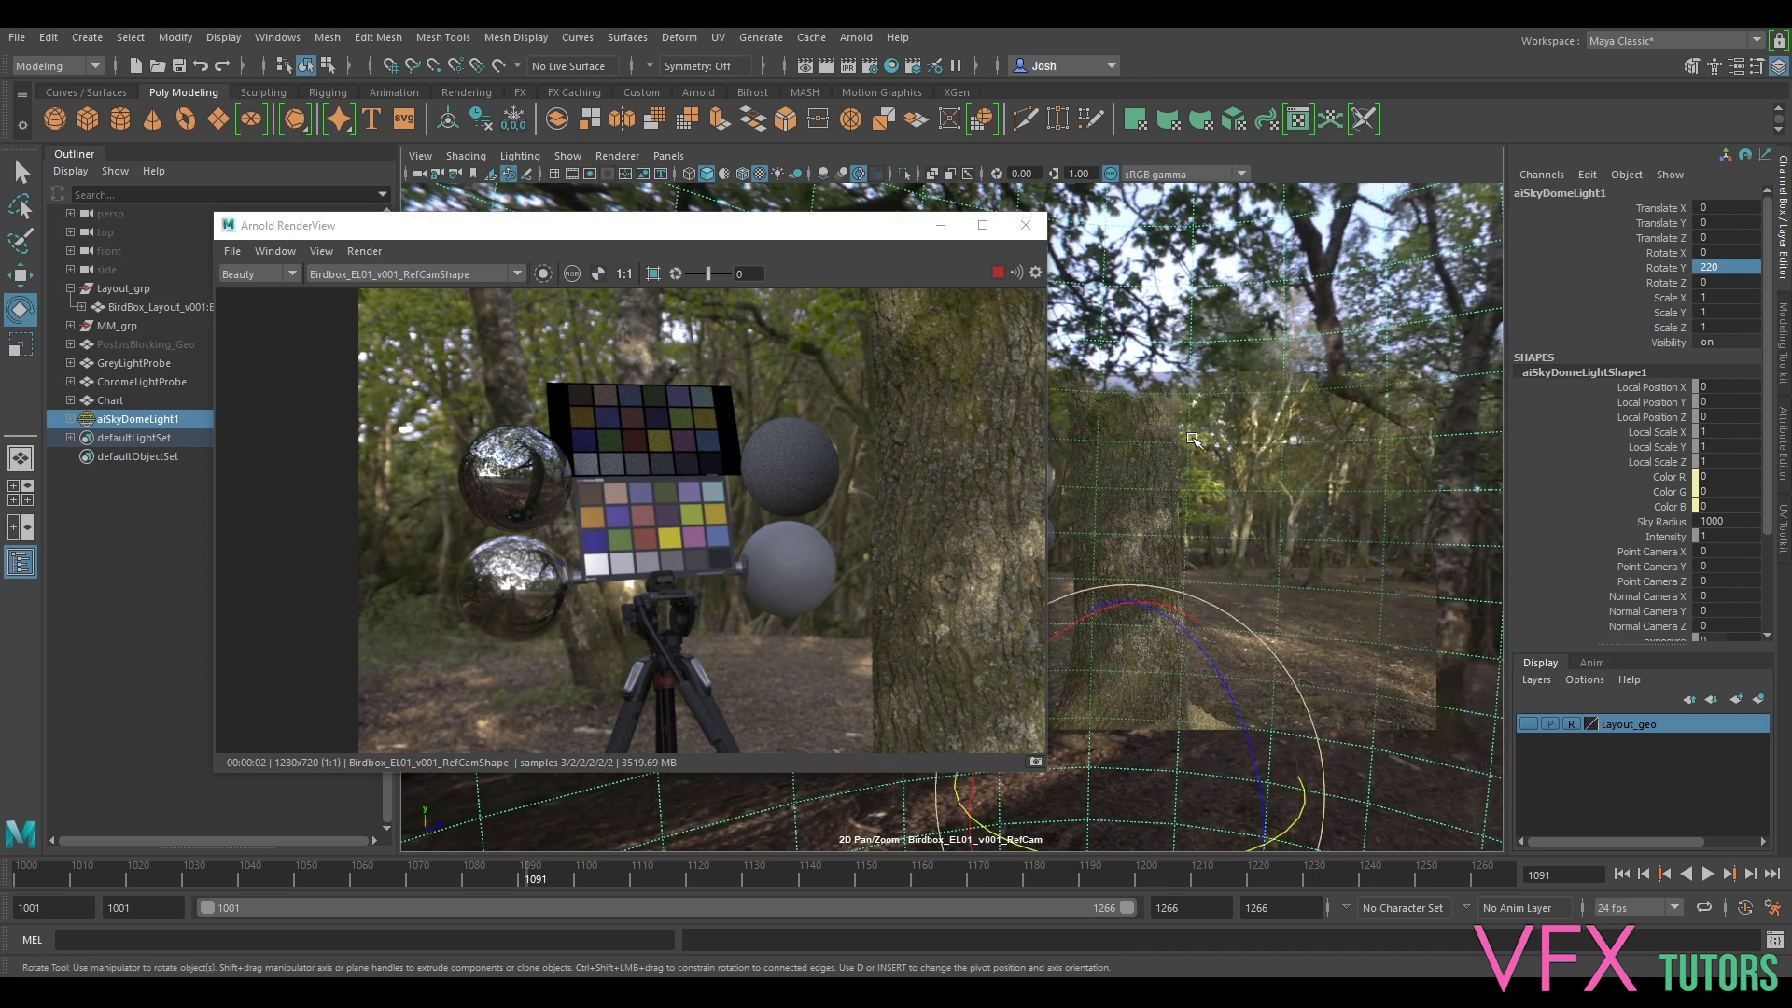
pyautogui.moveTo(1161, 804); pyautogui.dragTo(1144, 793)
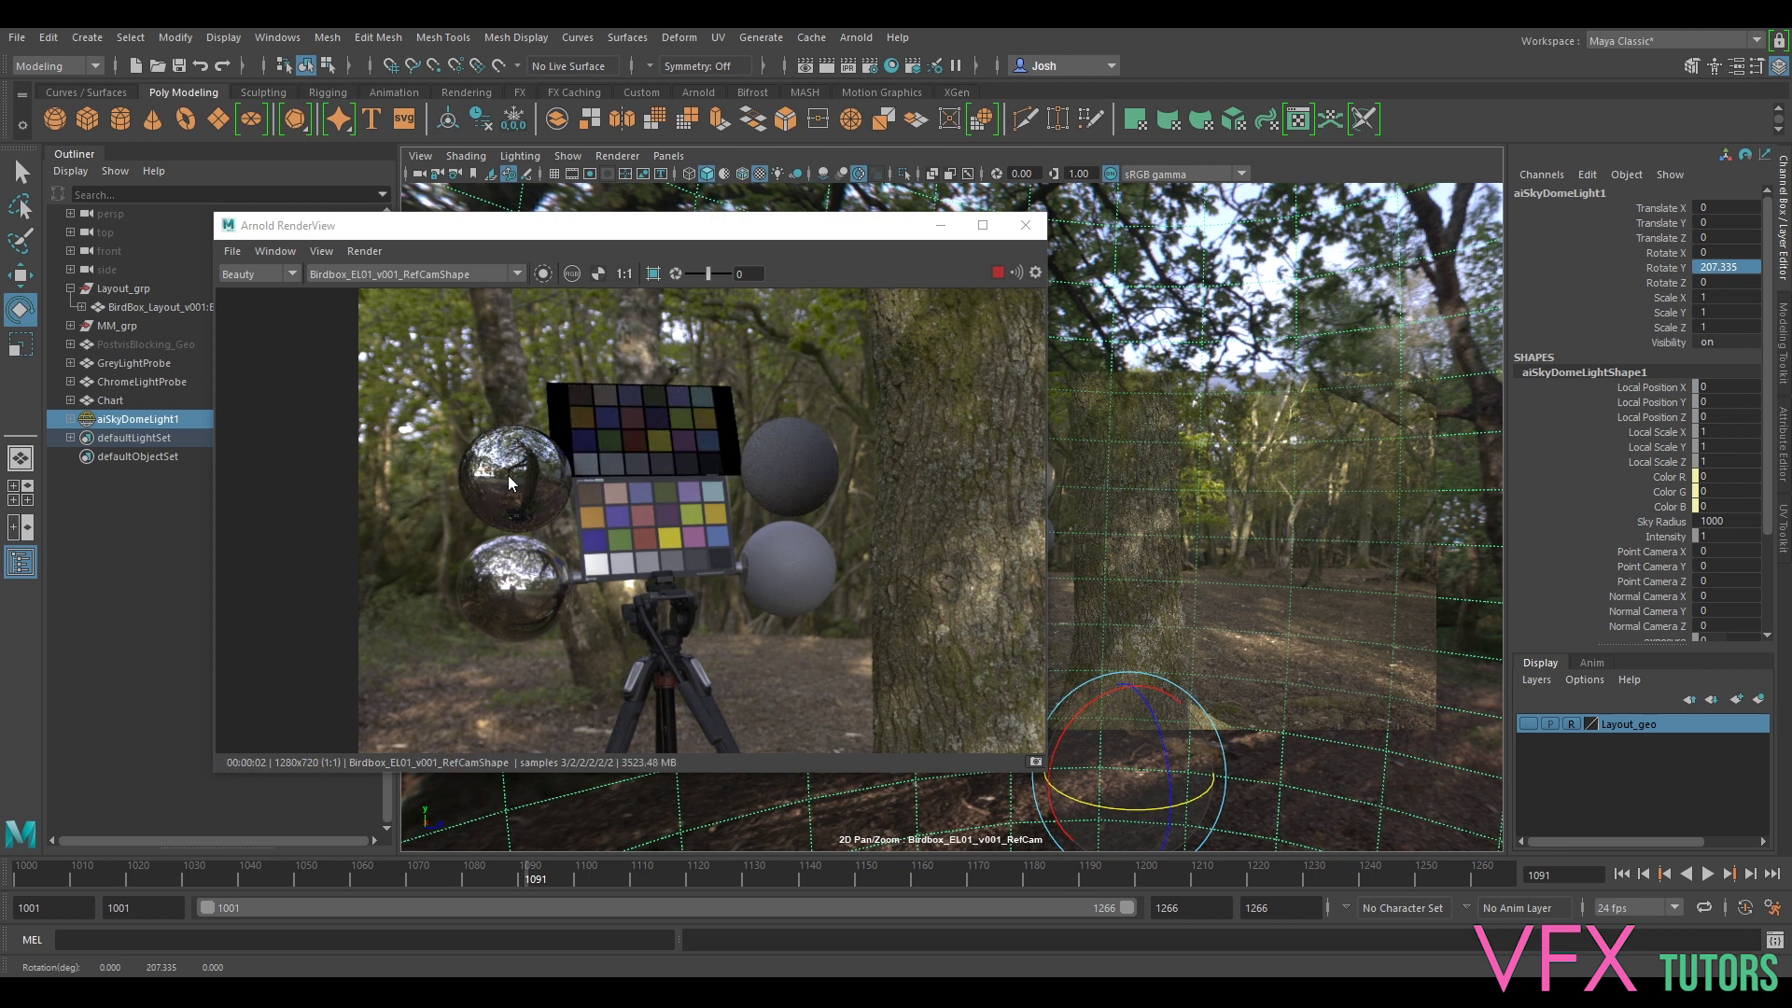
pyautogui.moveTo(1154, 807); pyautogui.dragTo(1172, 805)
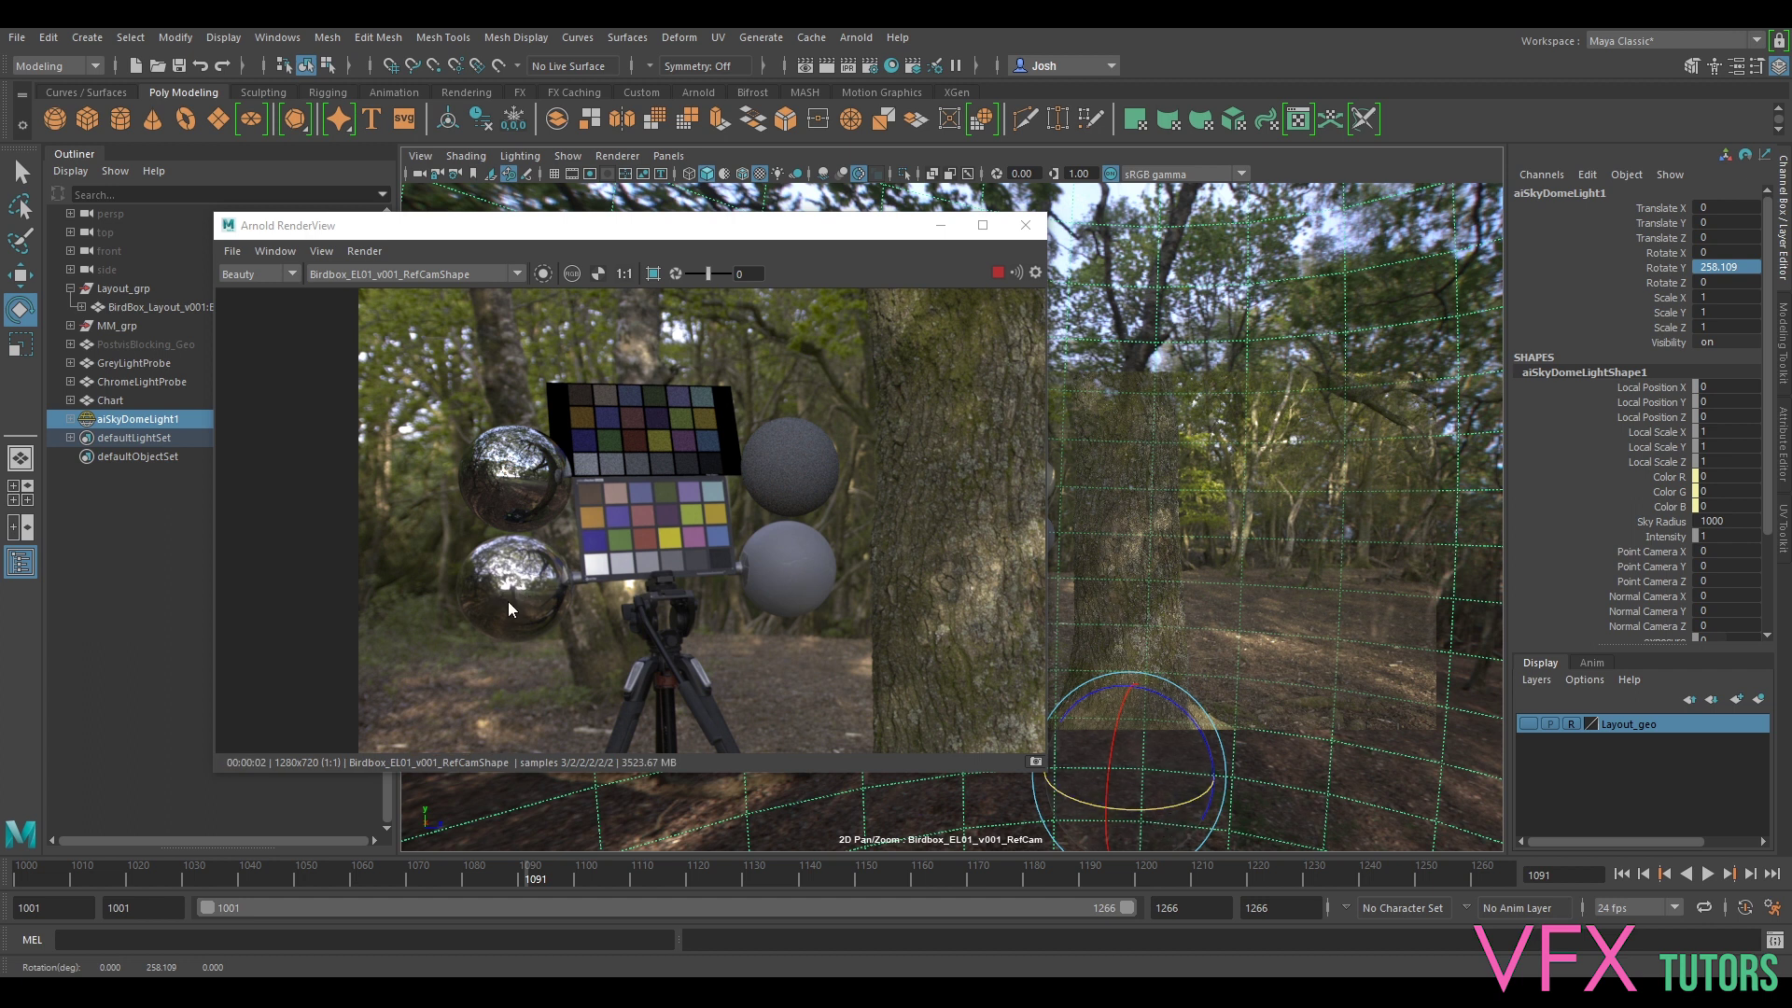
# - Select and frame the chrome light probe, then move it left along Z and slightly up
pyautogui.click(523, 478)
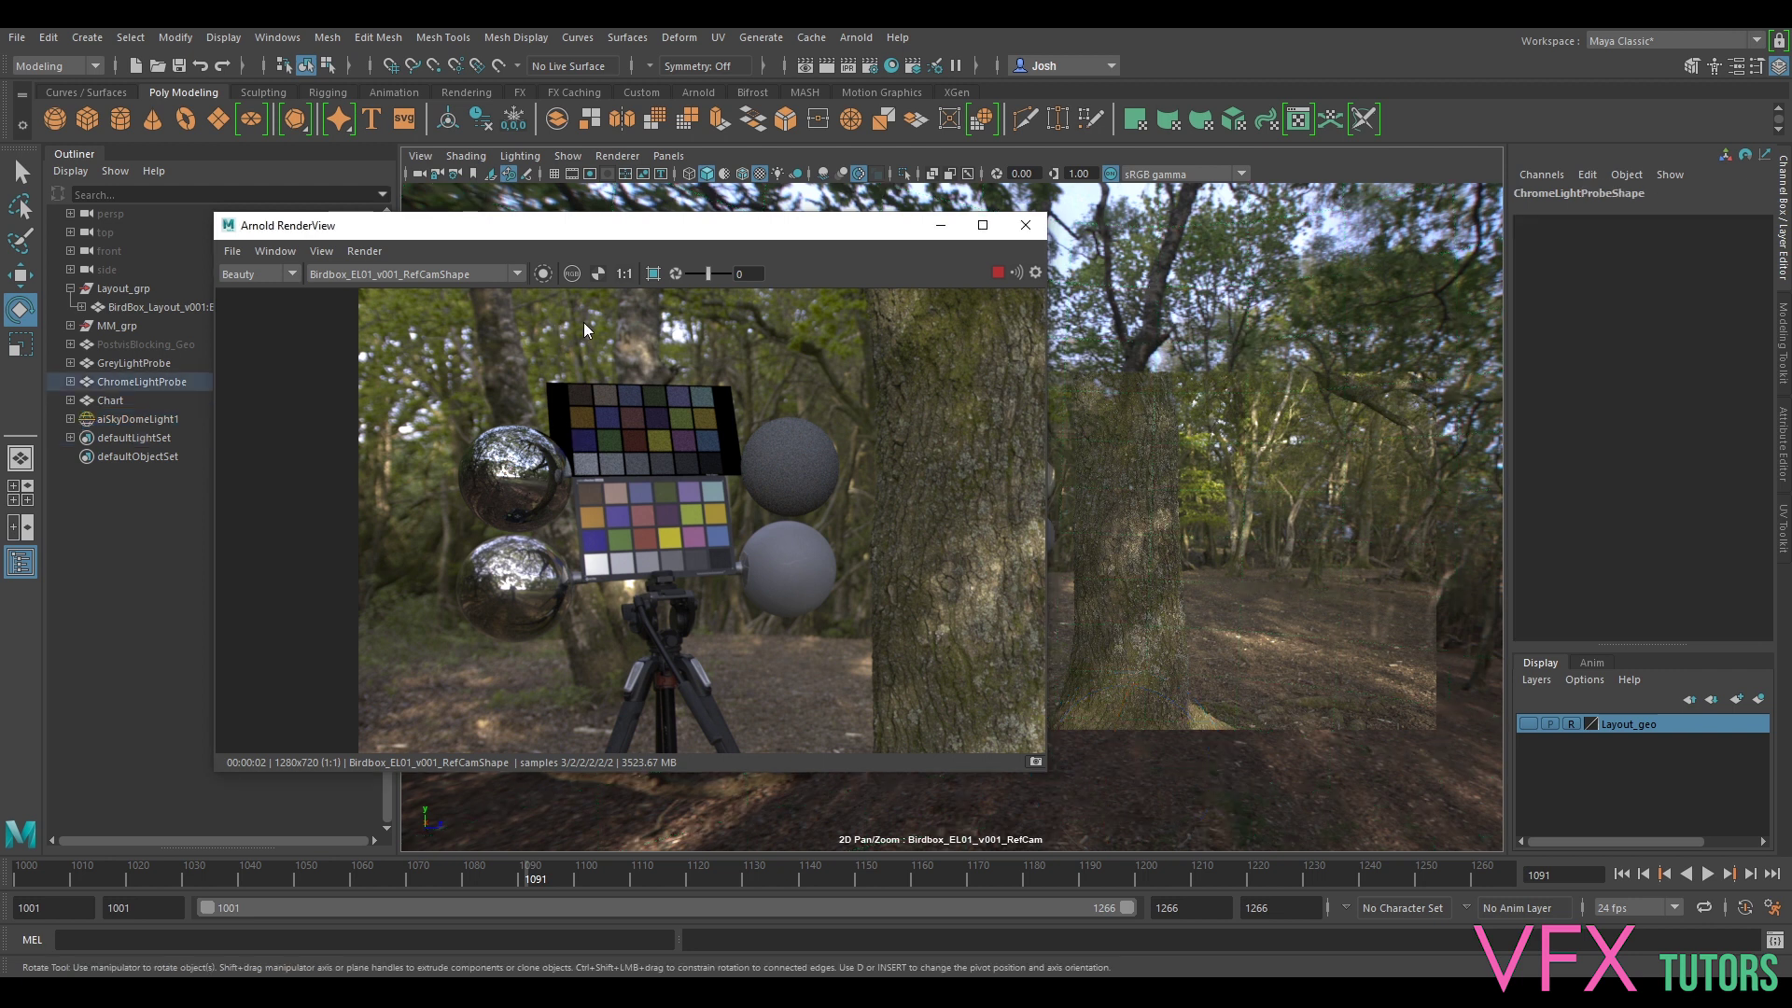
pyautogui.moveTo(638, 239); pyautogui.dragTo(1208, 301)
pyautogui.press('f')
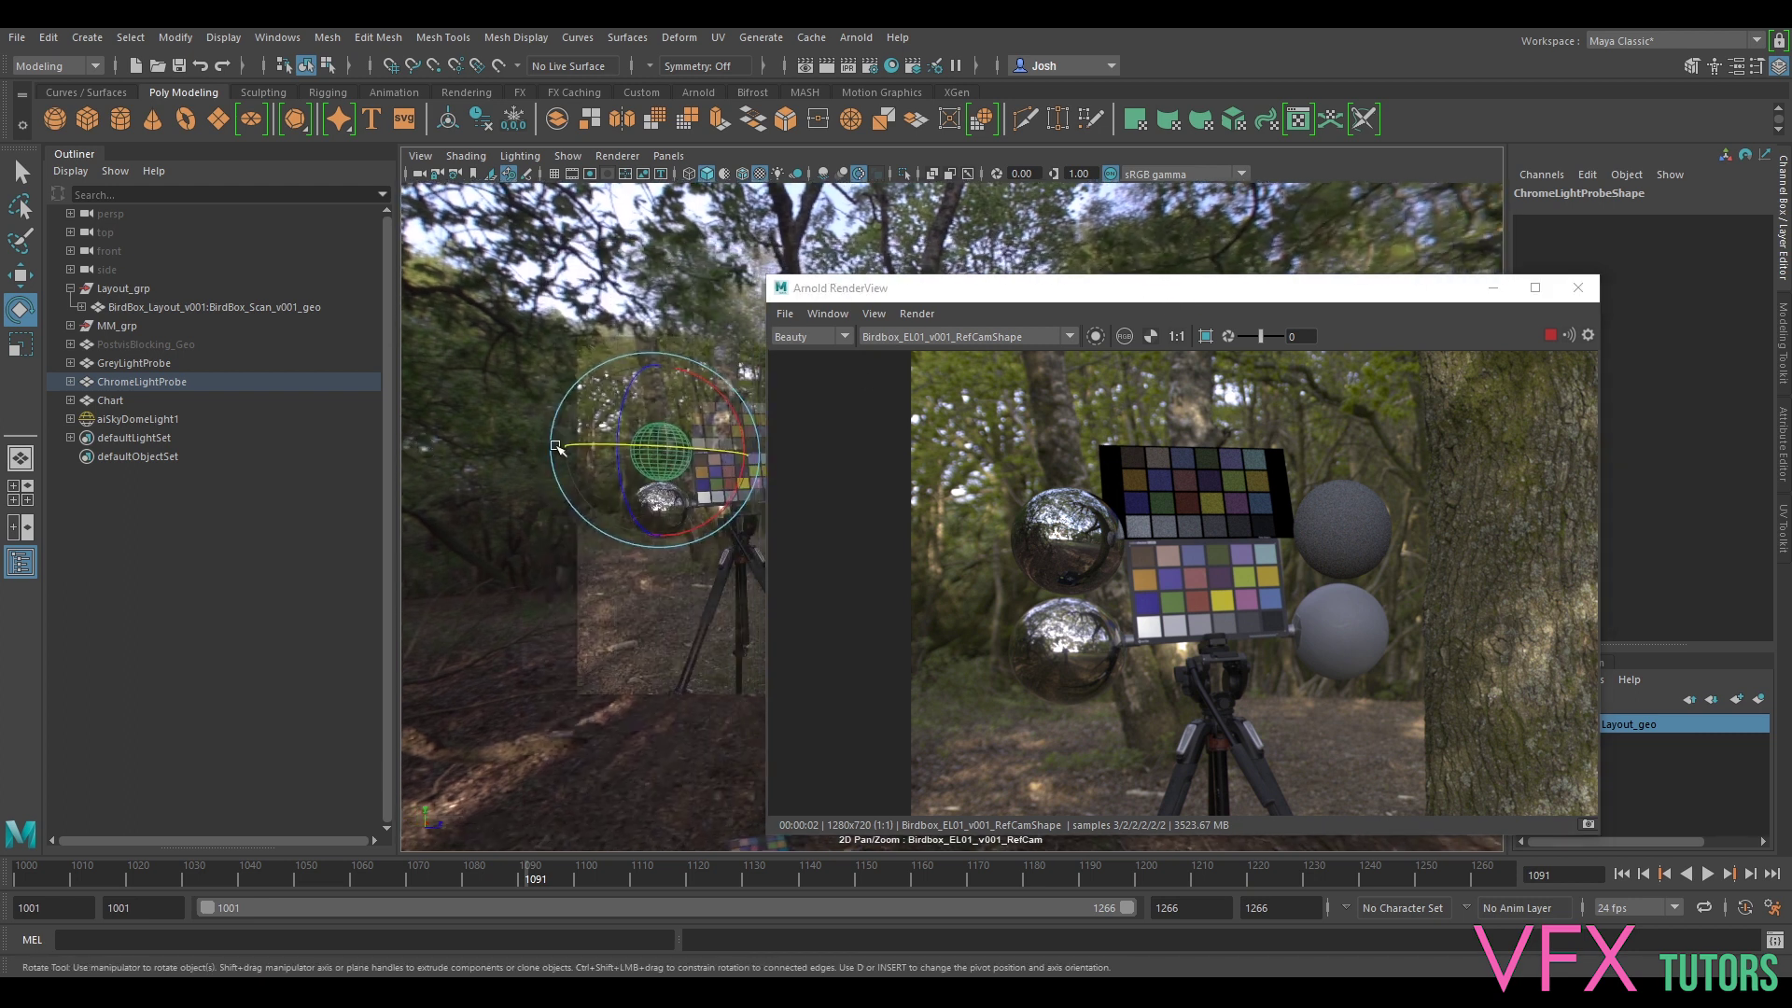
pyautogui.press('w')
pyautogui.moveTo(660, 385); pyautogui.dragTo(666, 446)
pyautogui.moveTo(723, 513); pyautogui.dragTo(678, 514)
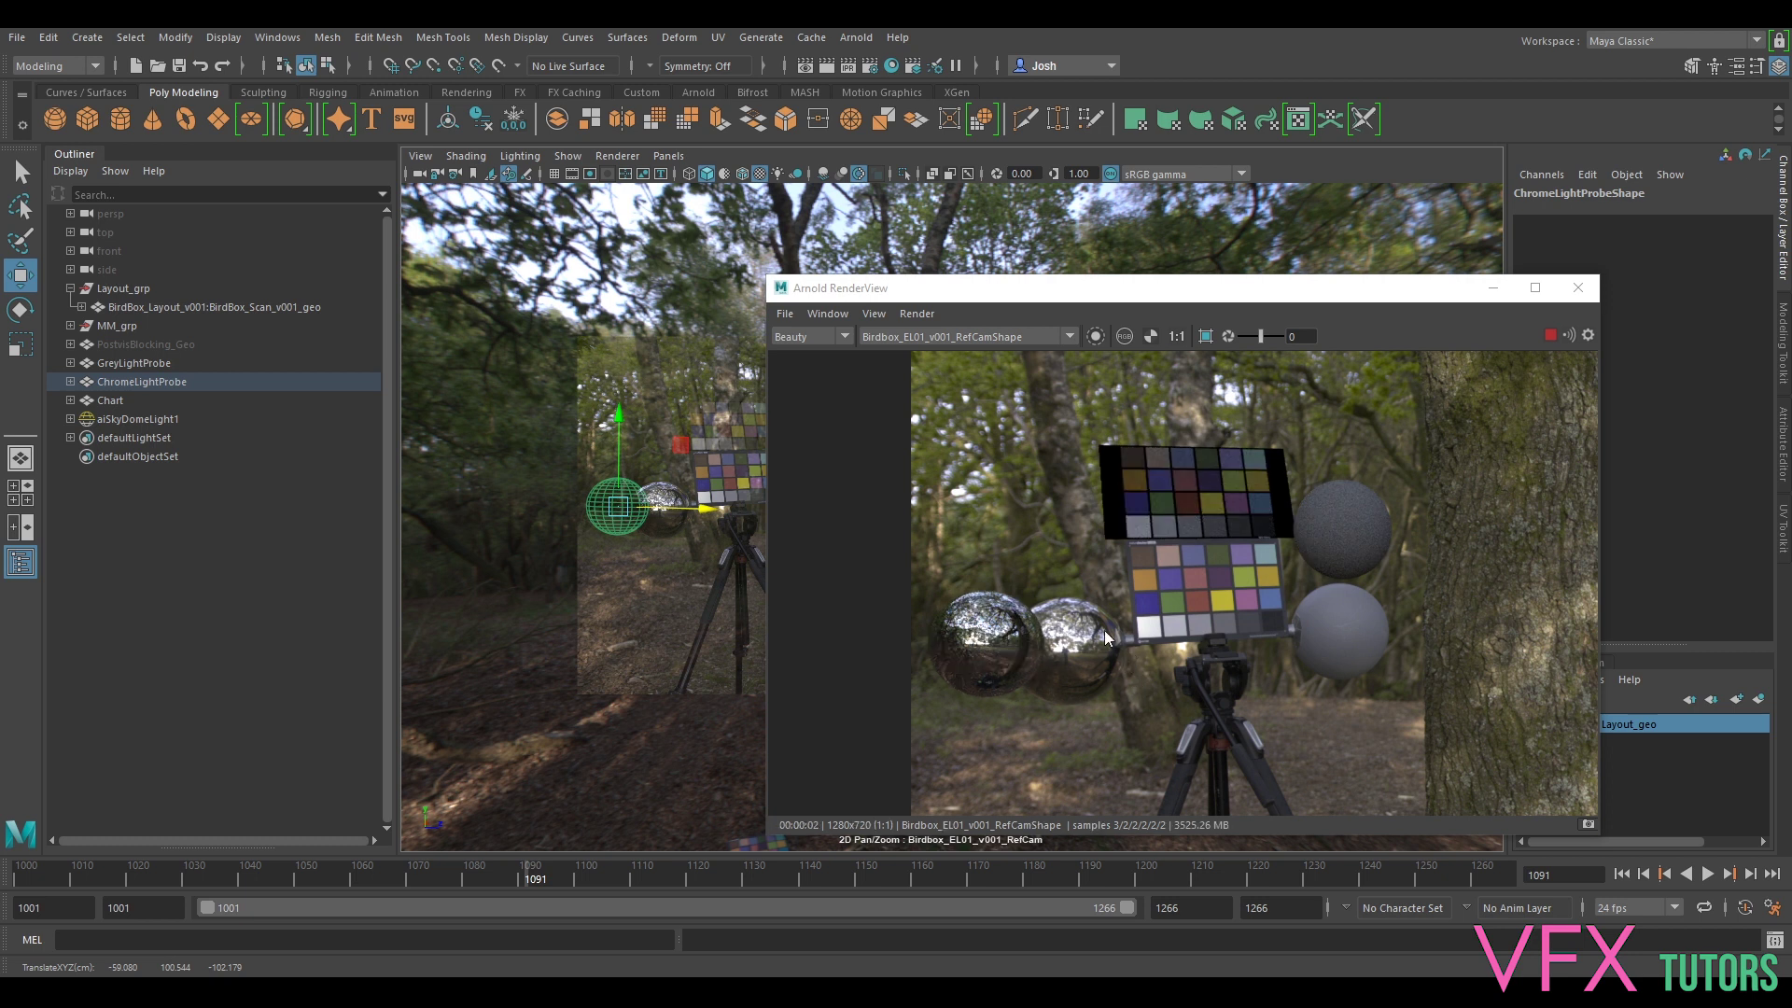
pyautogui.moveTo(668, 505); pyautogui.dragTo(712, 521)
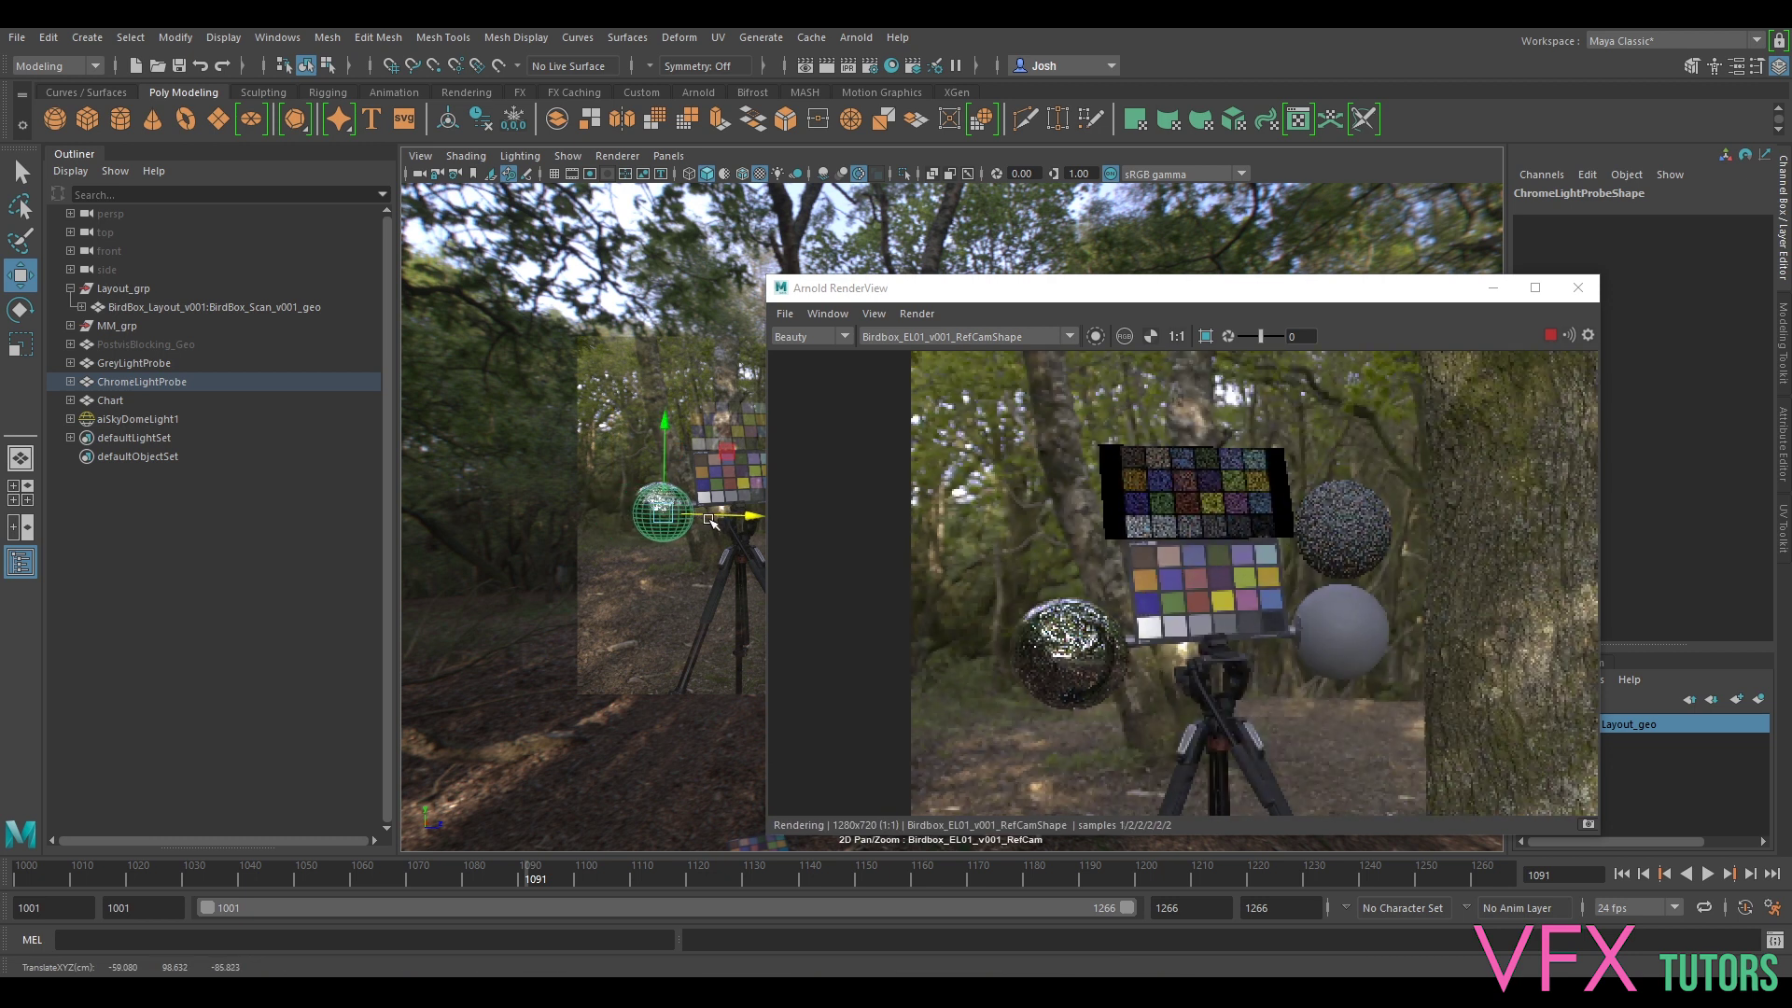
pyautogui.moveTo(667, 489); pyautogui.dragTo(714, 512)
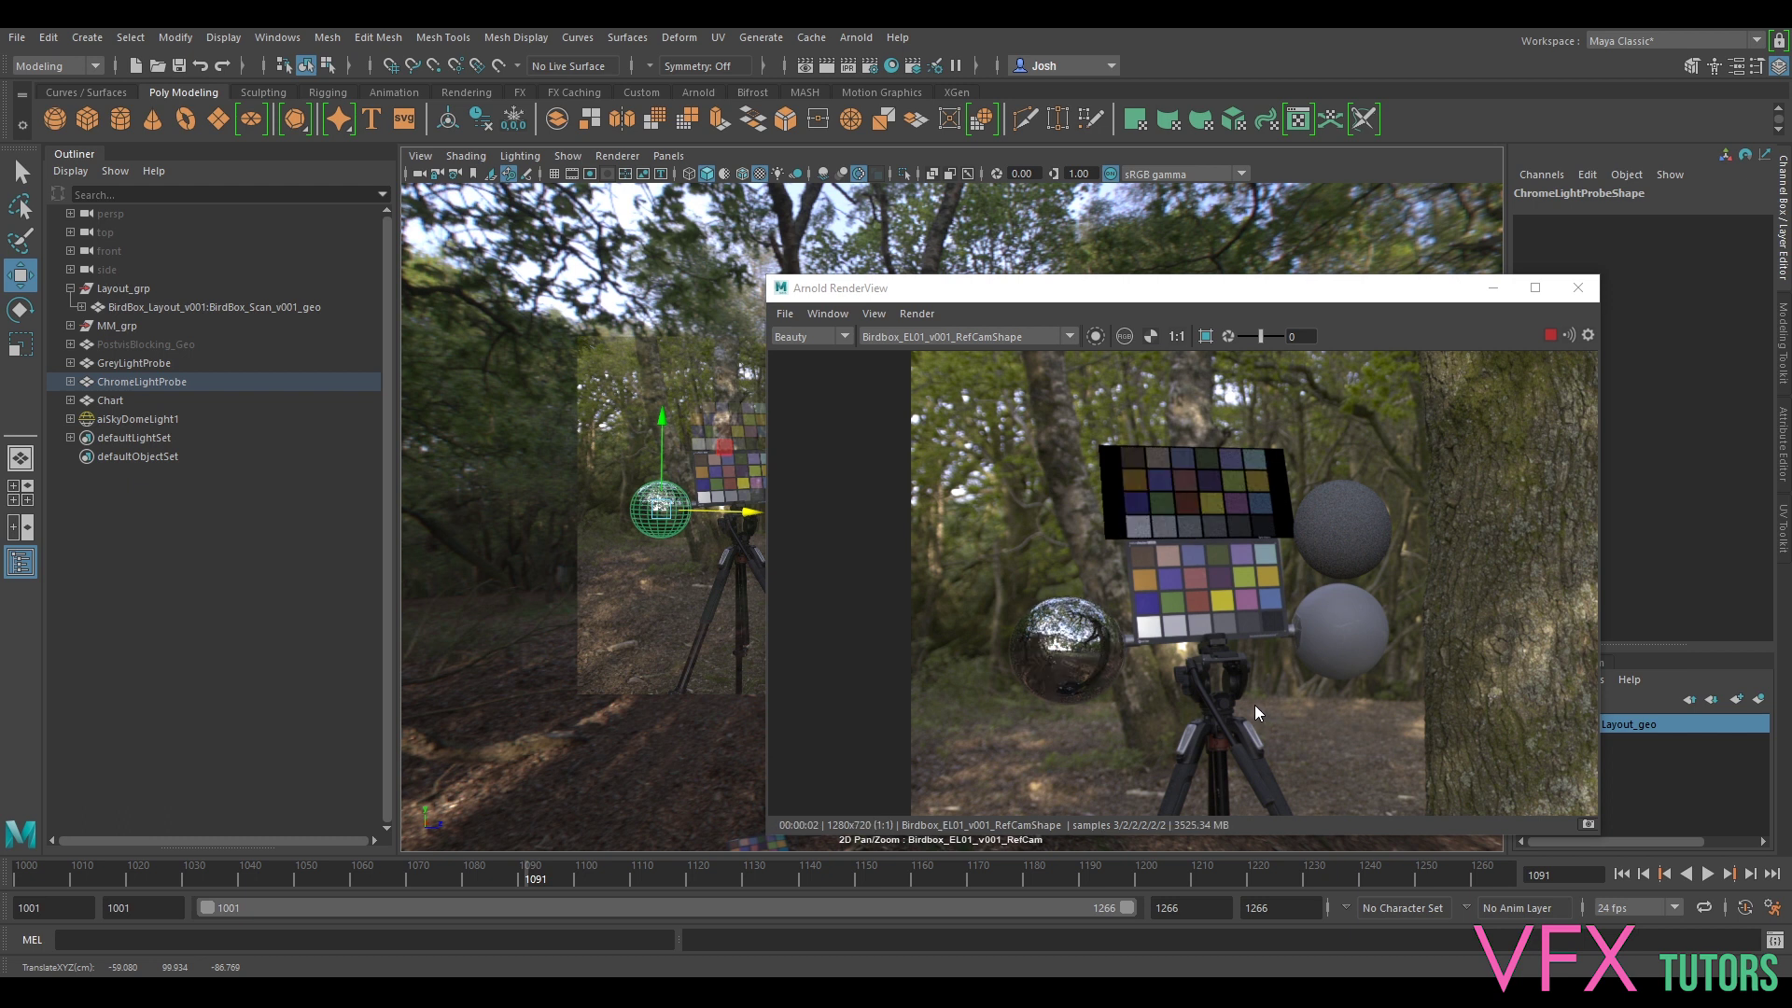
# - Undo the last three probe moves to settle its position beside the chart
pyautogui.hotkey('ctrl', 'z')
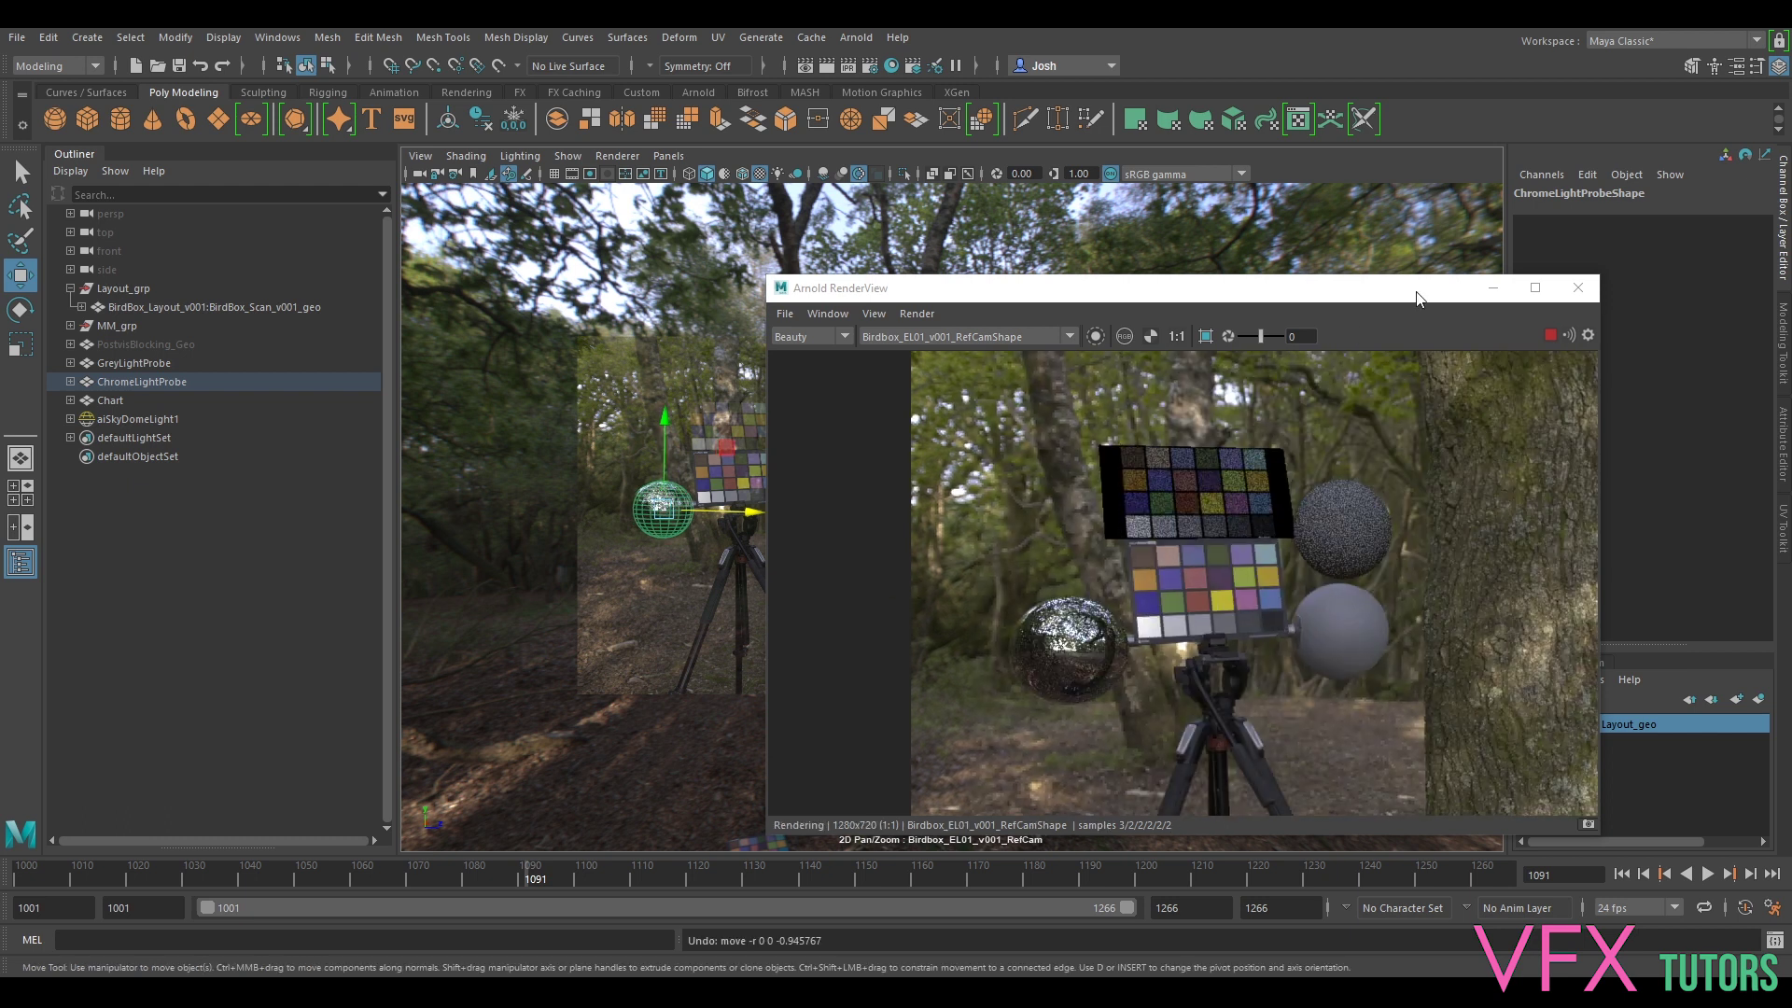
pyautogui.hotkey('ctrl', 'z')
pyautogui.hotkey('ctrl', 'z')
pyautogui.hotkey('ctrl', 'z')
pyautogui.hotkey('ctrl', 'z')
pyautogui.hotkey('ctrl', 'z')
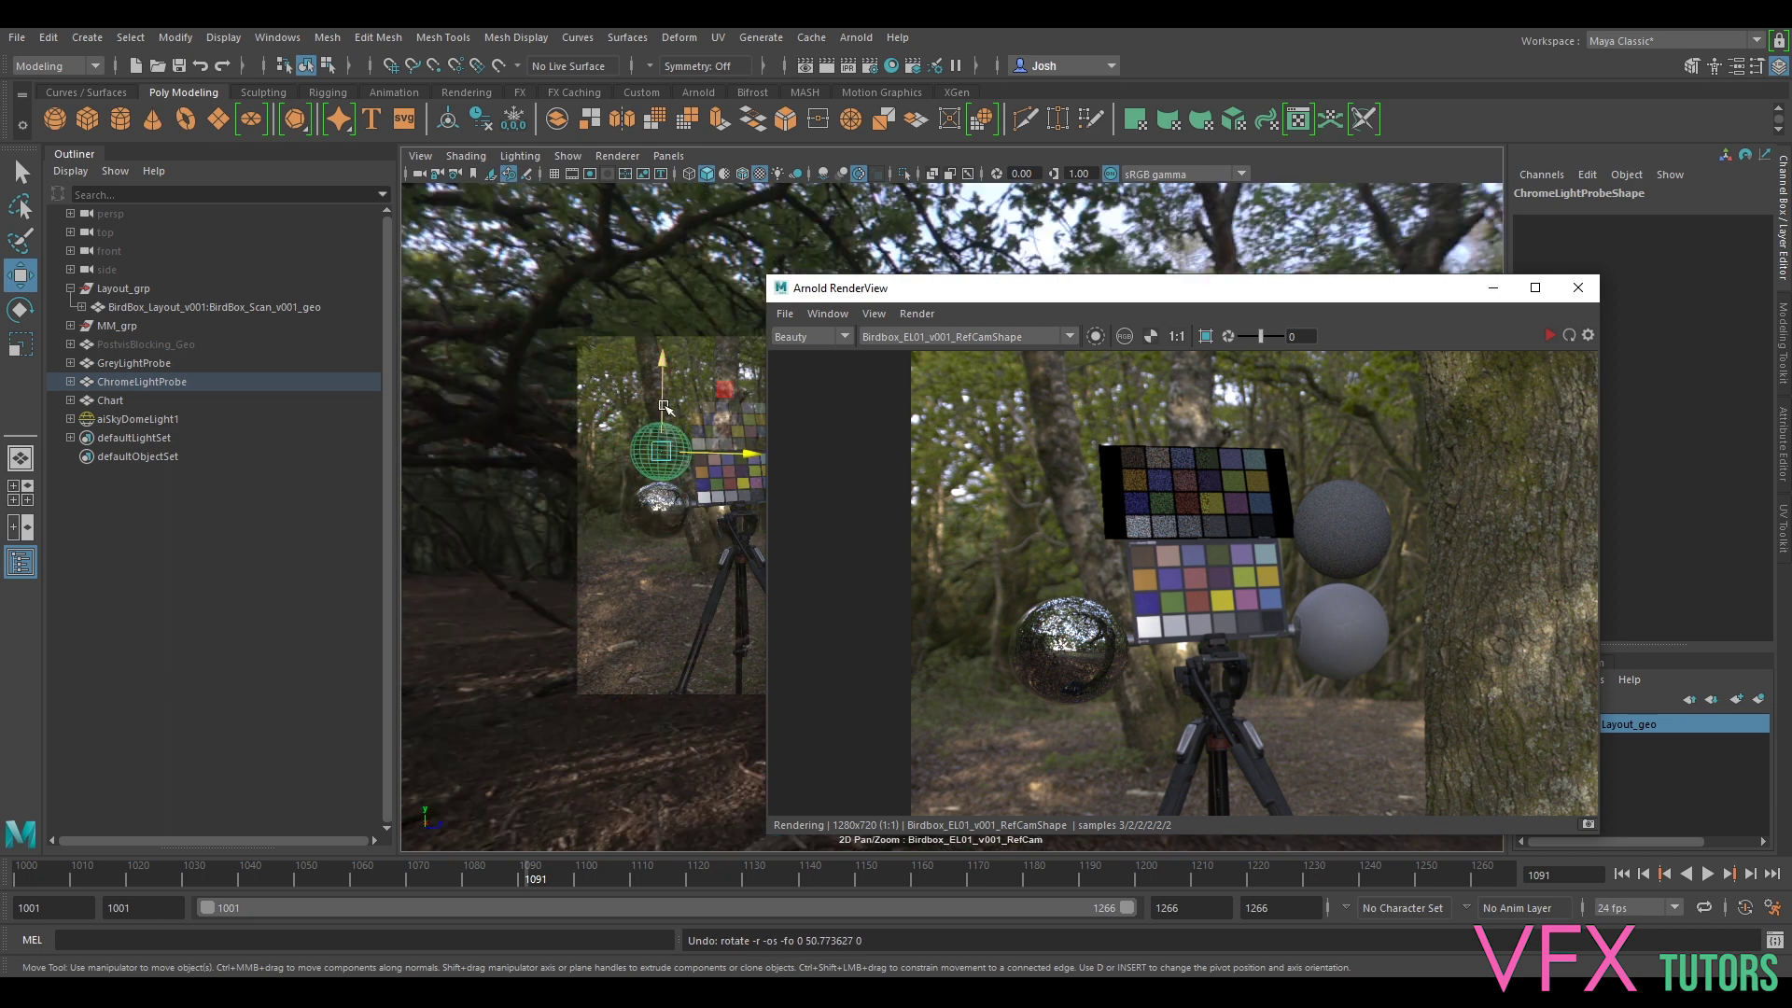
pyautogui.hotkey('ctrl', 'z')
pyautogui.hotkey('ctrl', 'z')
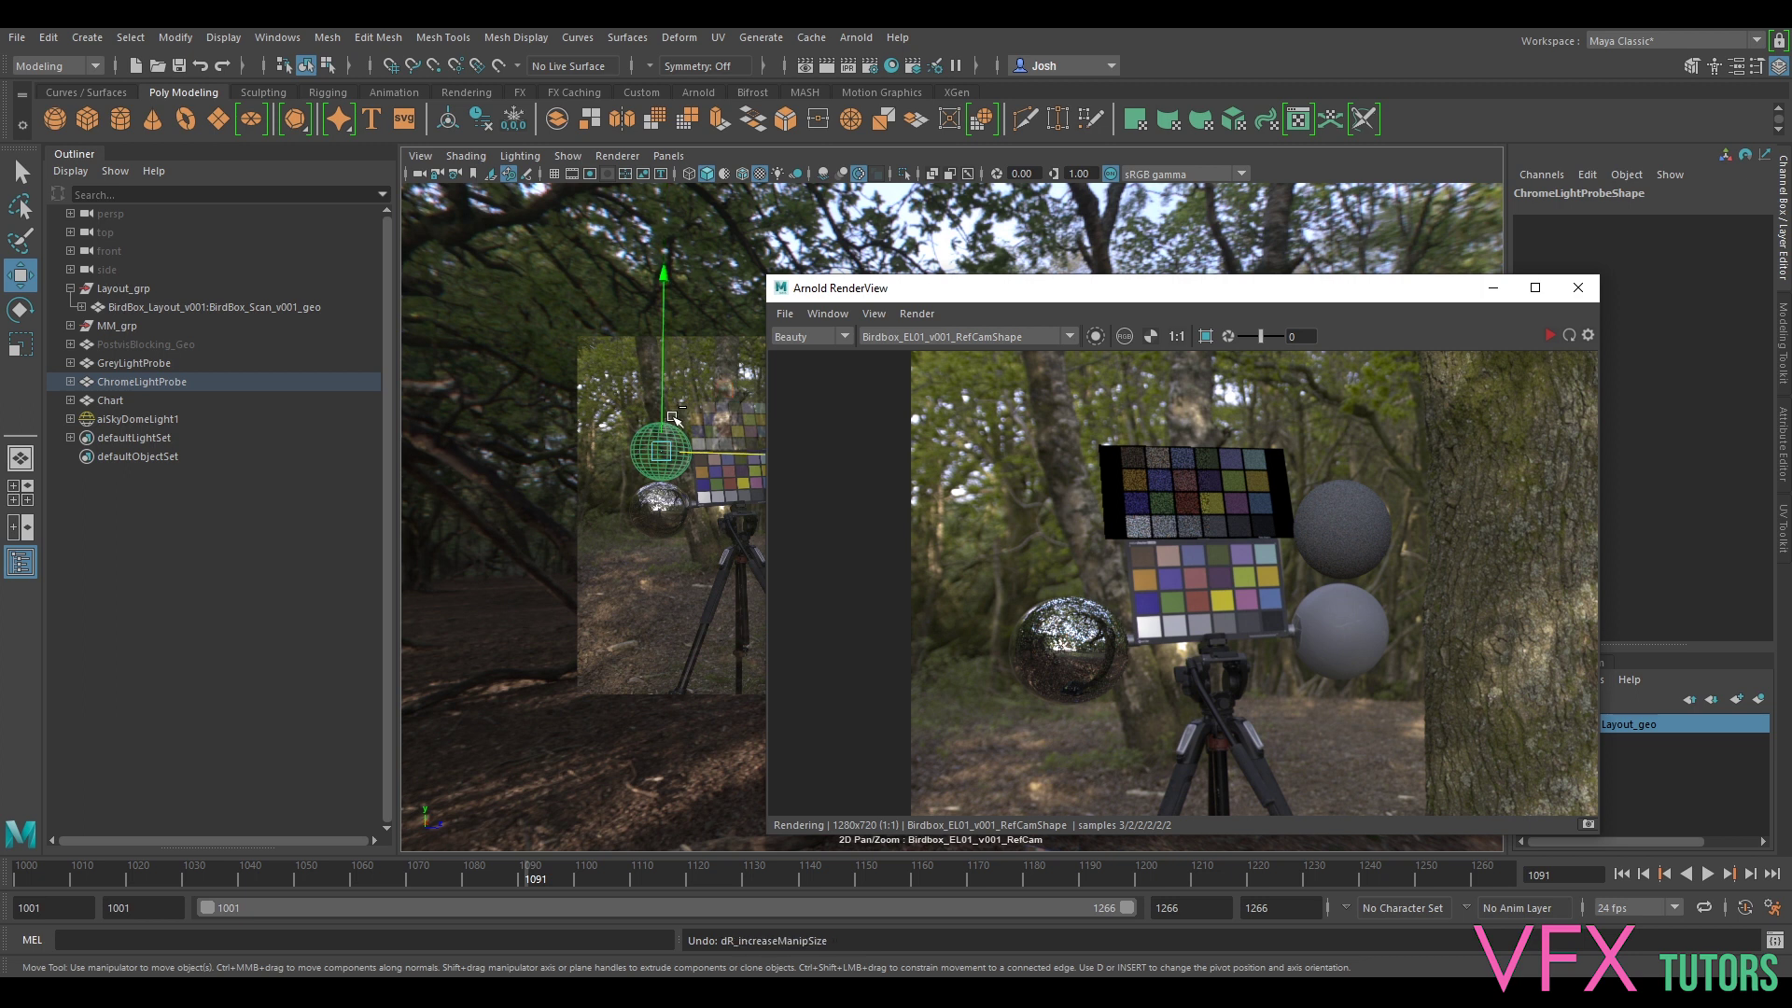
pyautogui.moveTo(1032, 289); pyautogui.dragTo(1122, 343)
# - Add the grey probe to the selection, lower both spheres together, then select the background image plane
pyautogui.keyDown('shift'); pyautogui.click(811, 439); pyautogui.keyUp('shift')
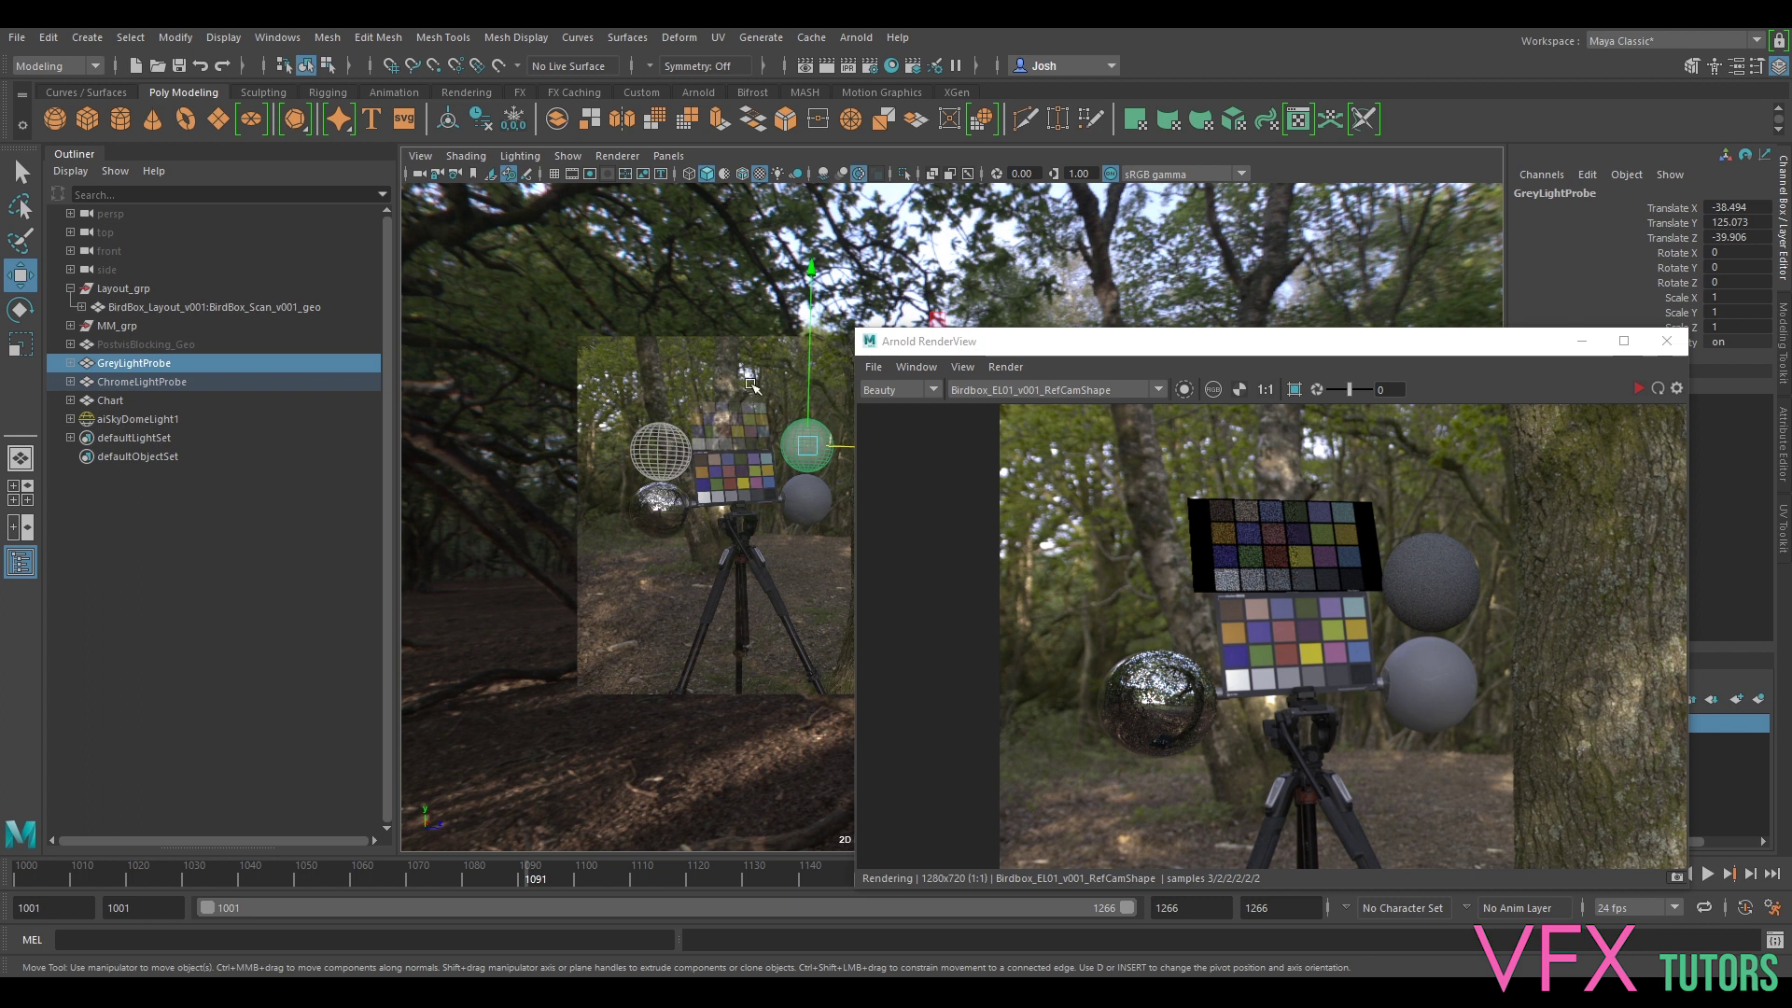
pyautogui.moveTo(810, 376); pyautogui.dragTo(814, 436)
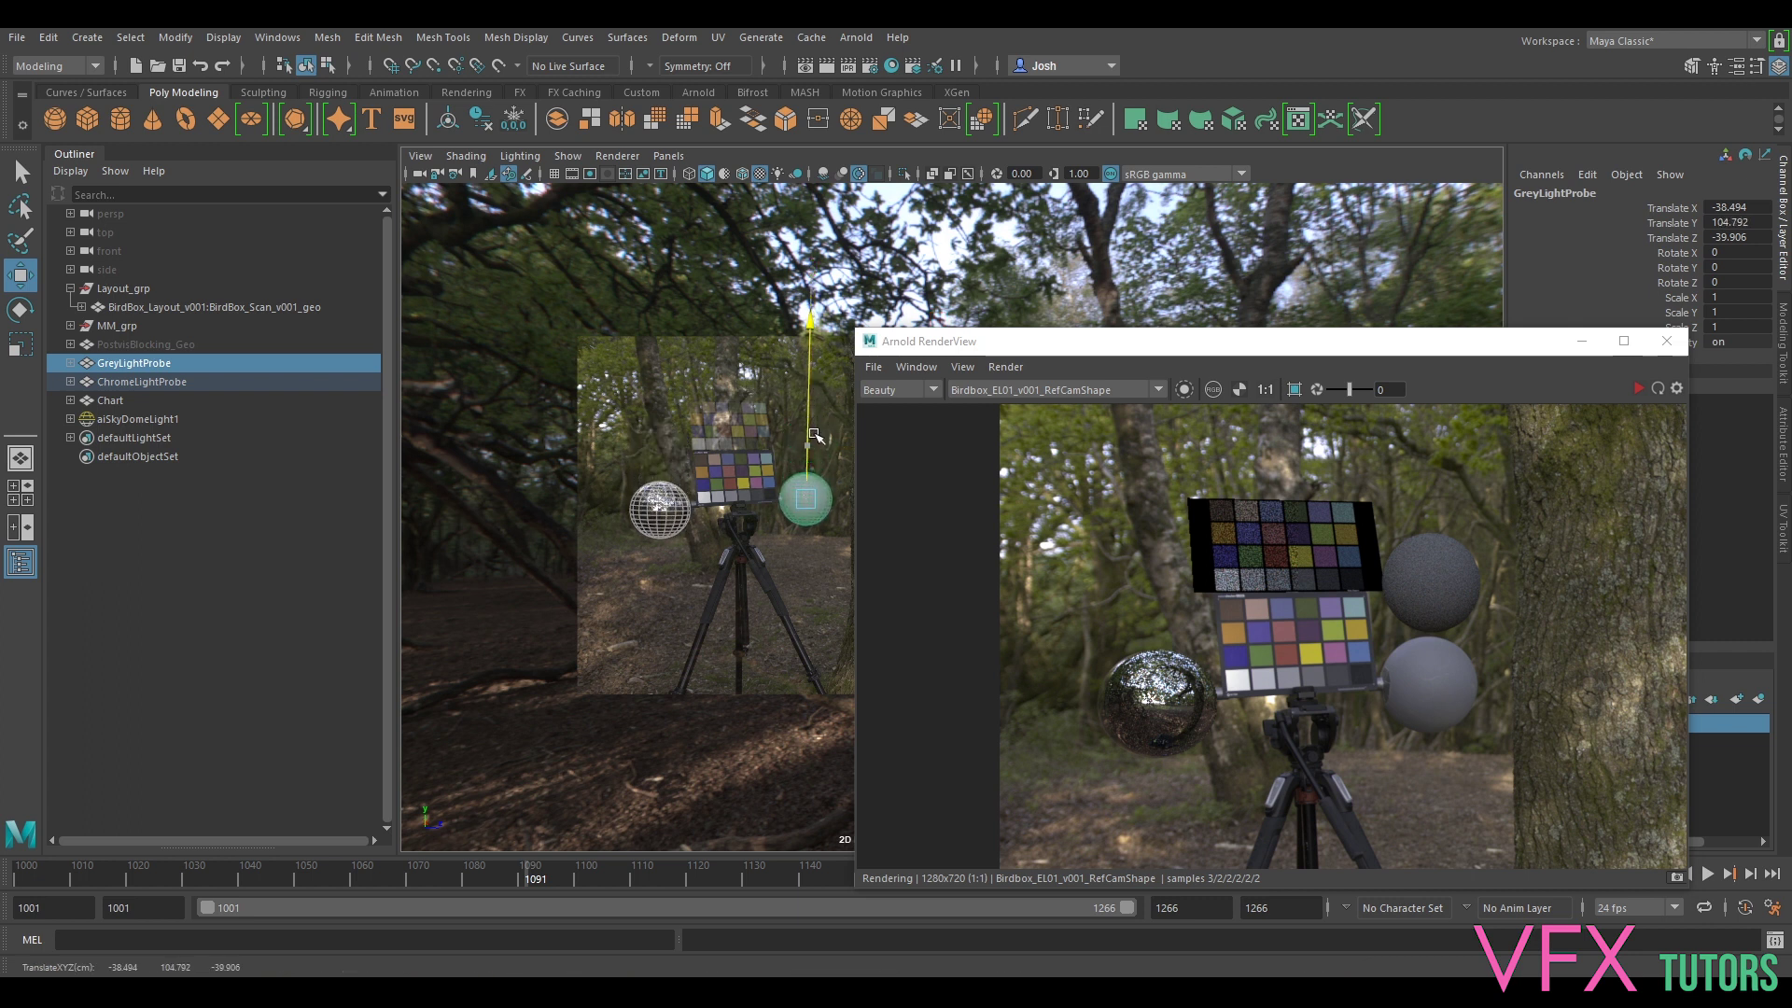
pyautogui.moveTo(1111, 342); pyautogui.dragTo(1128, 401)
pyautogui.click(137, 419)
pyautogui.click(762, 371)
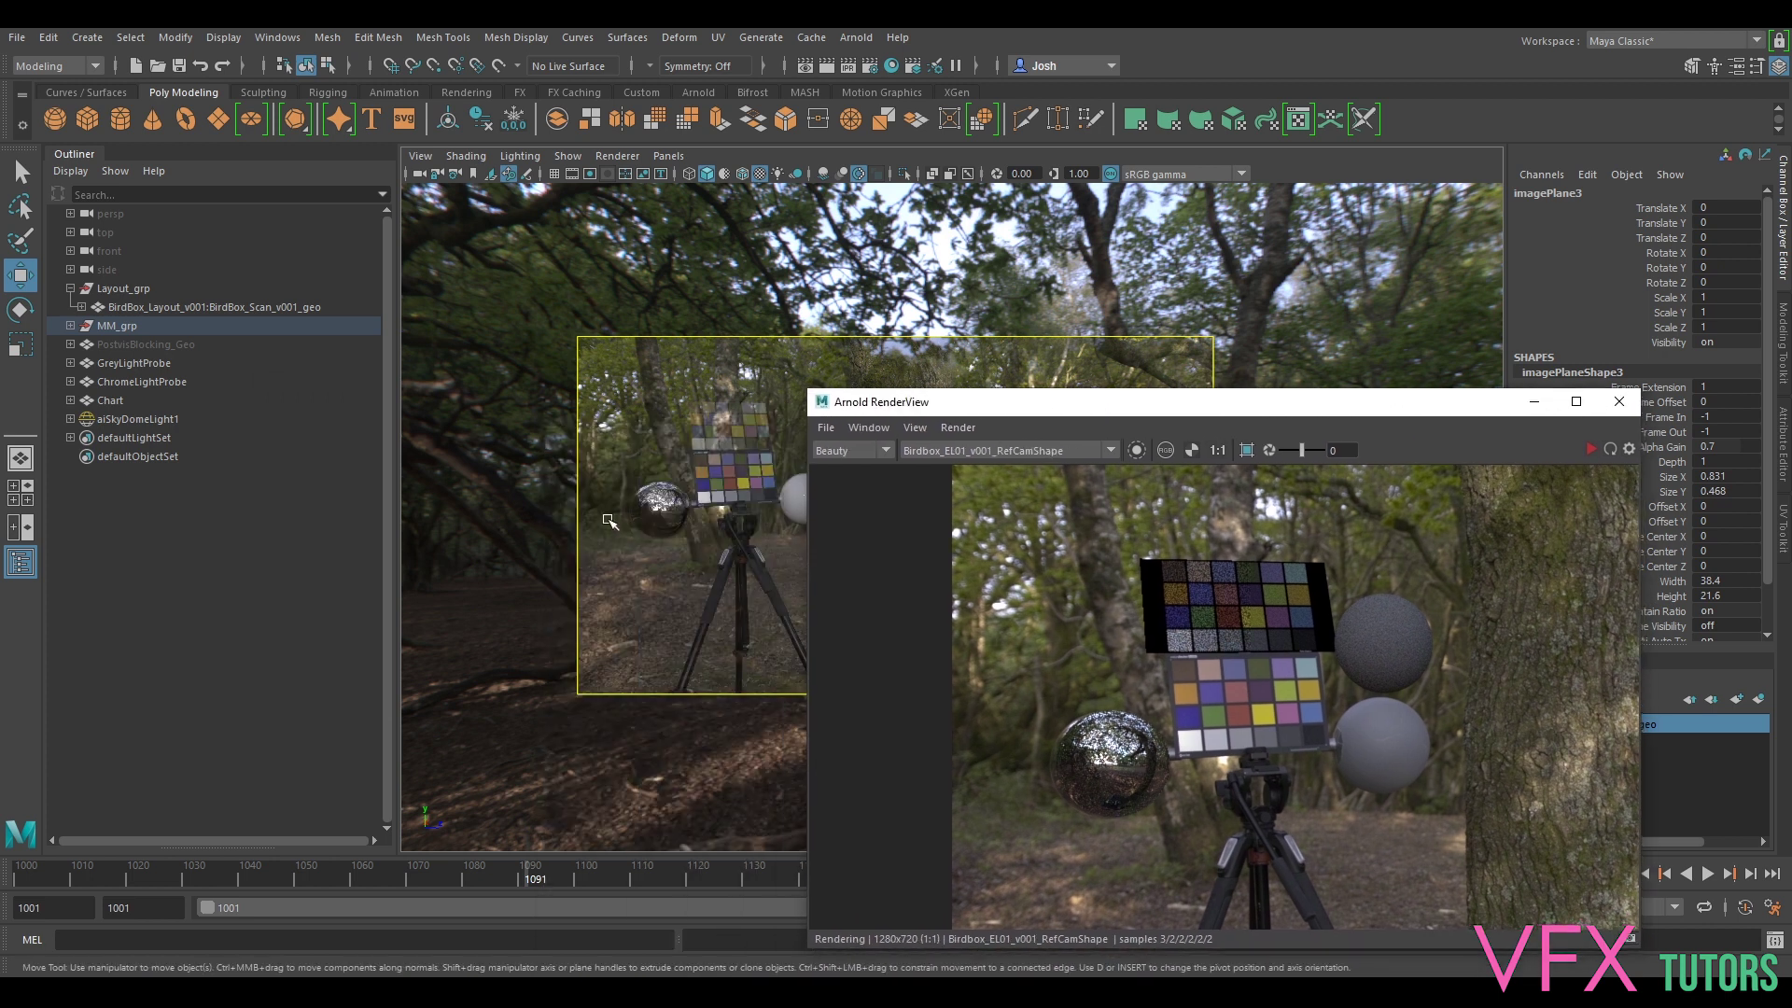
# - Open the image plane's Attribute Editor and try Offset Y values of 1, then 0.1
pyautogui.moveTo(1284, 410); pyautogui.dragTo(1055, 340)
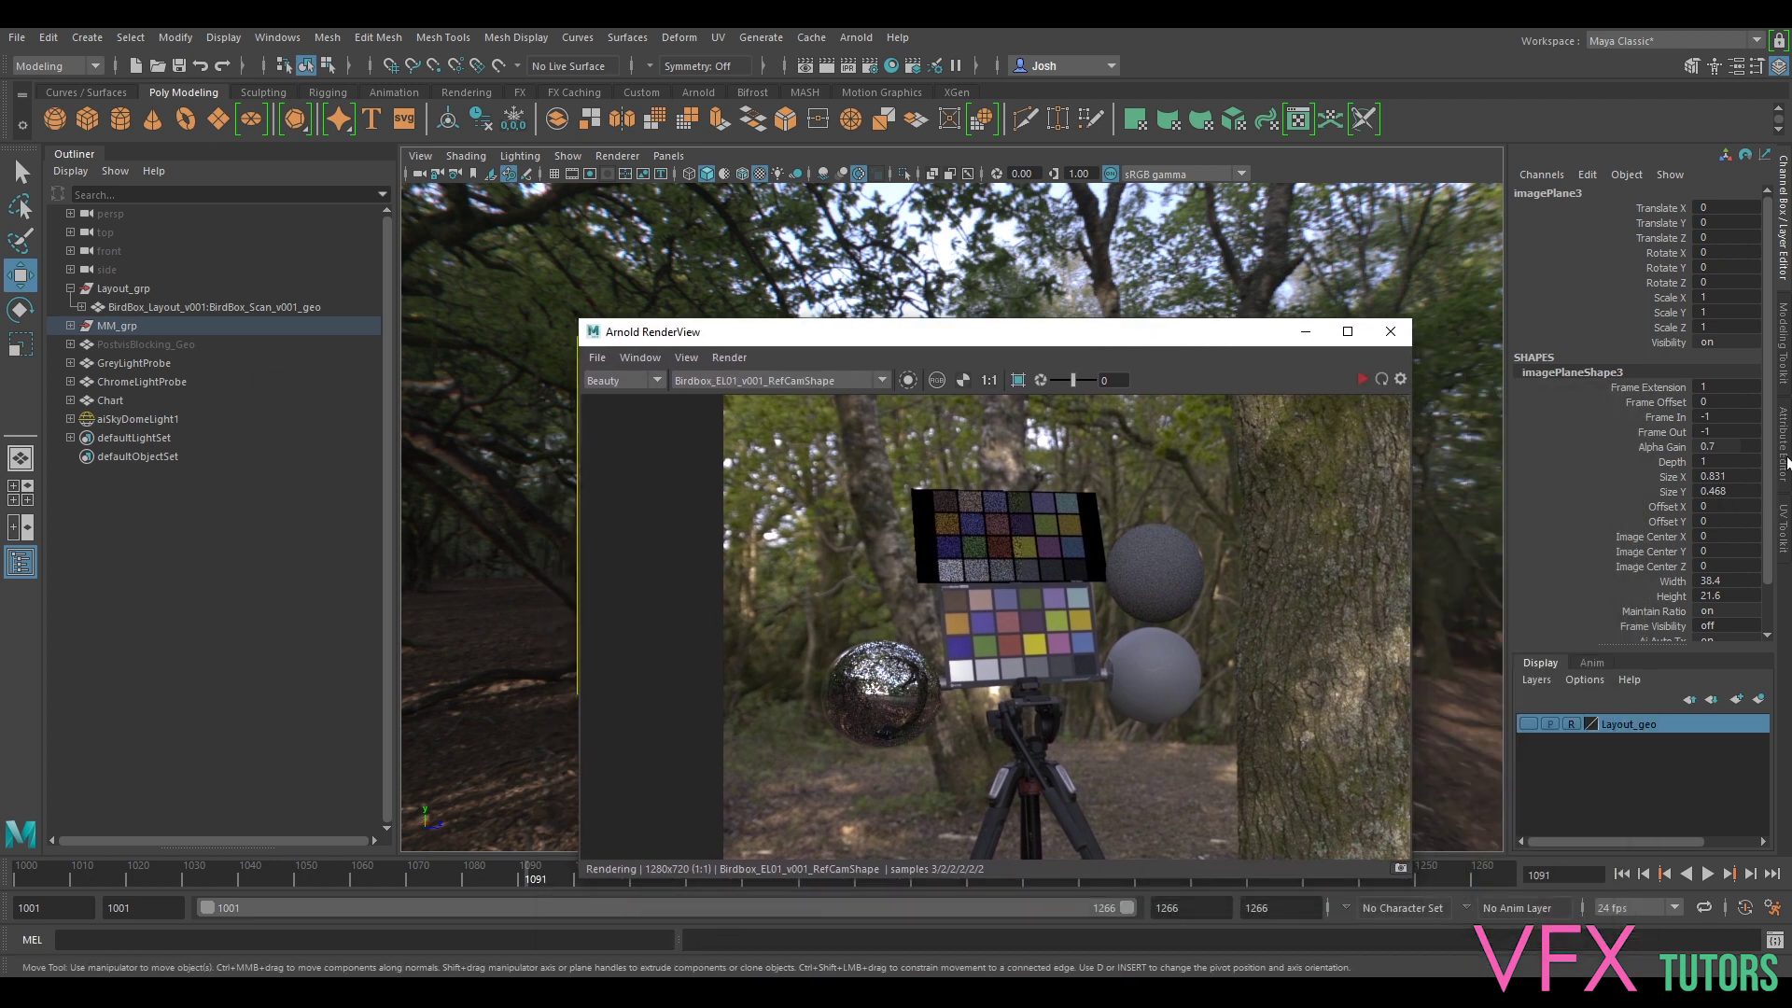
pyautogui.hotkey('ctrl', 'a')
pyautogui.scroll(-5, 1622, 560)
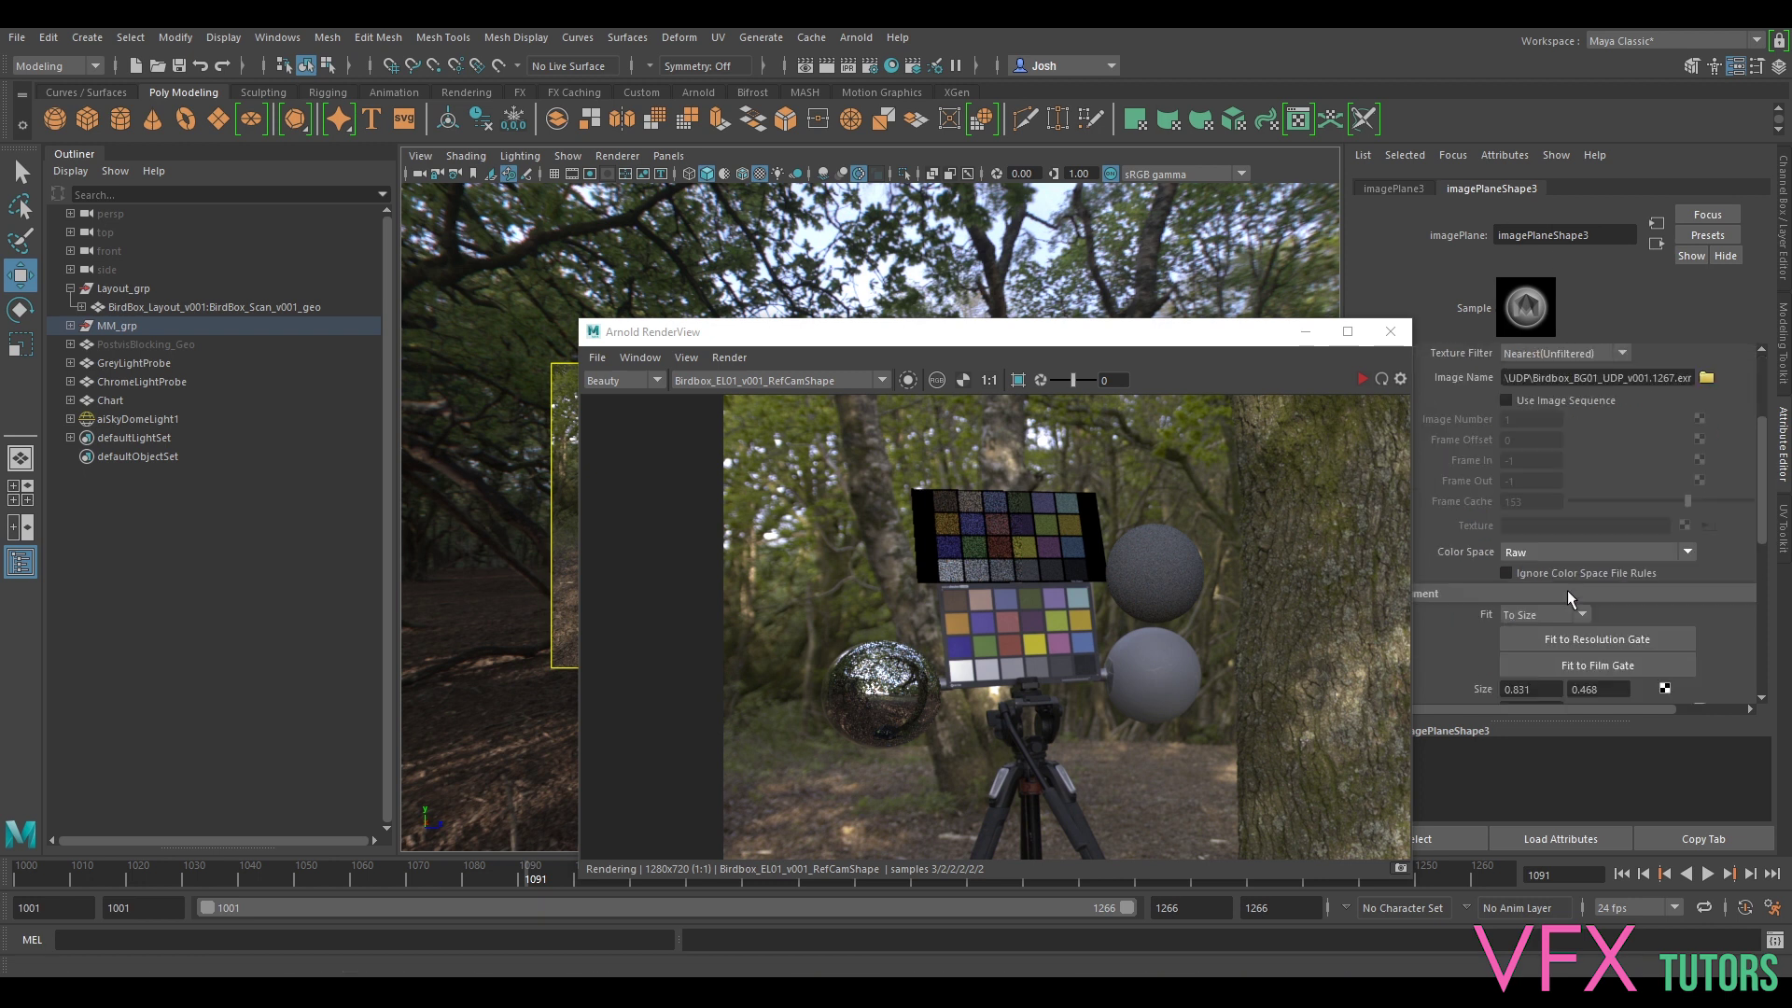
pyautogui.moveTo(1166, 338); pyautogui.dragTo(1341, 215)
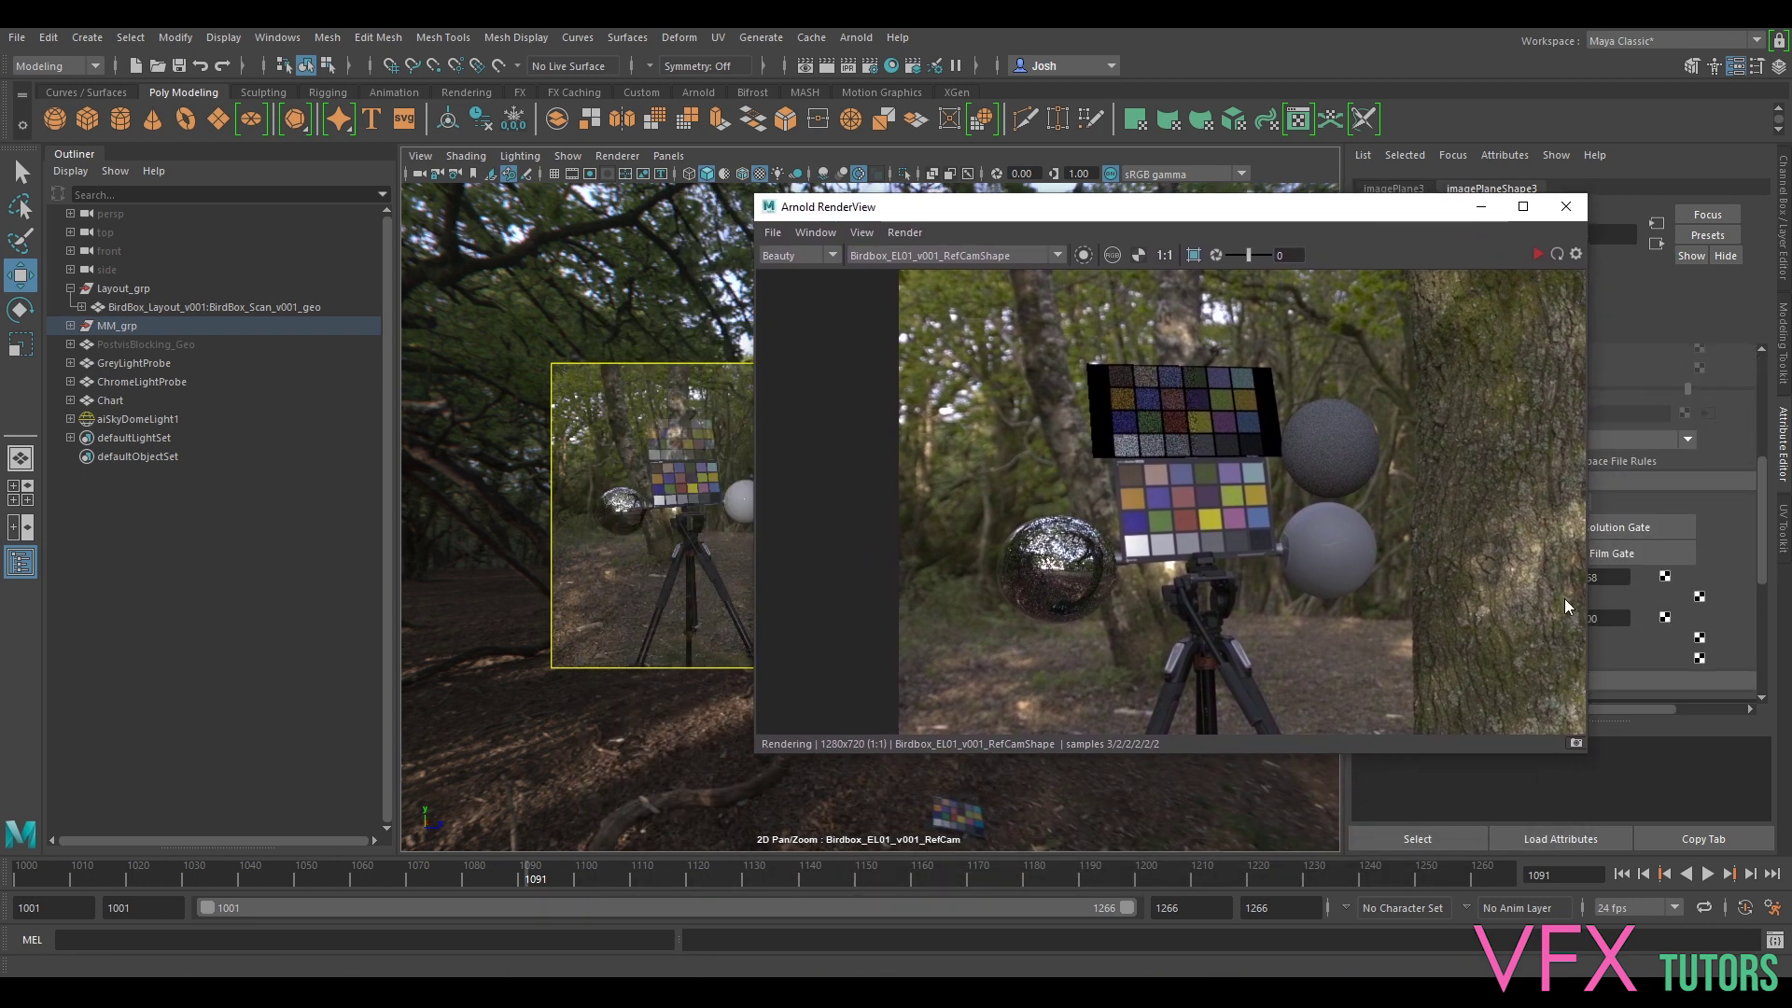
pyautogui.moveTo(1118, 217); pyautogui.dragTo(589, 346)
pyautogui.moveTo(225, 323); pyautogui.dragTo(364, 568)
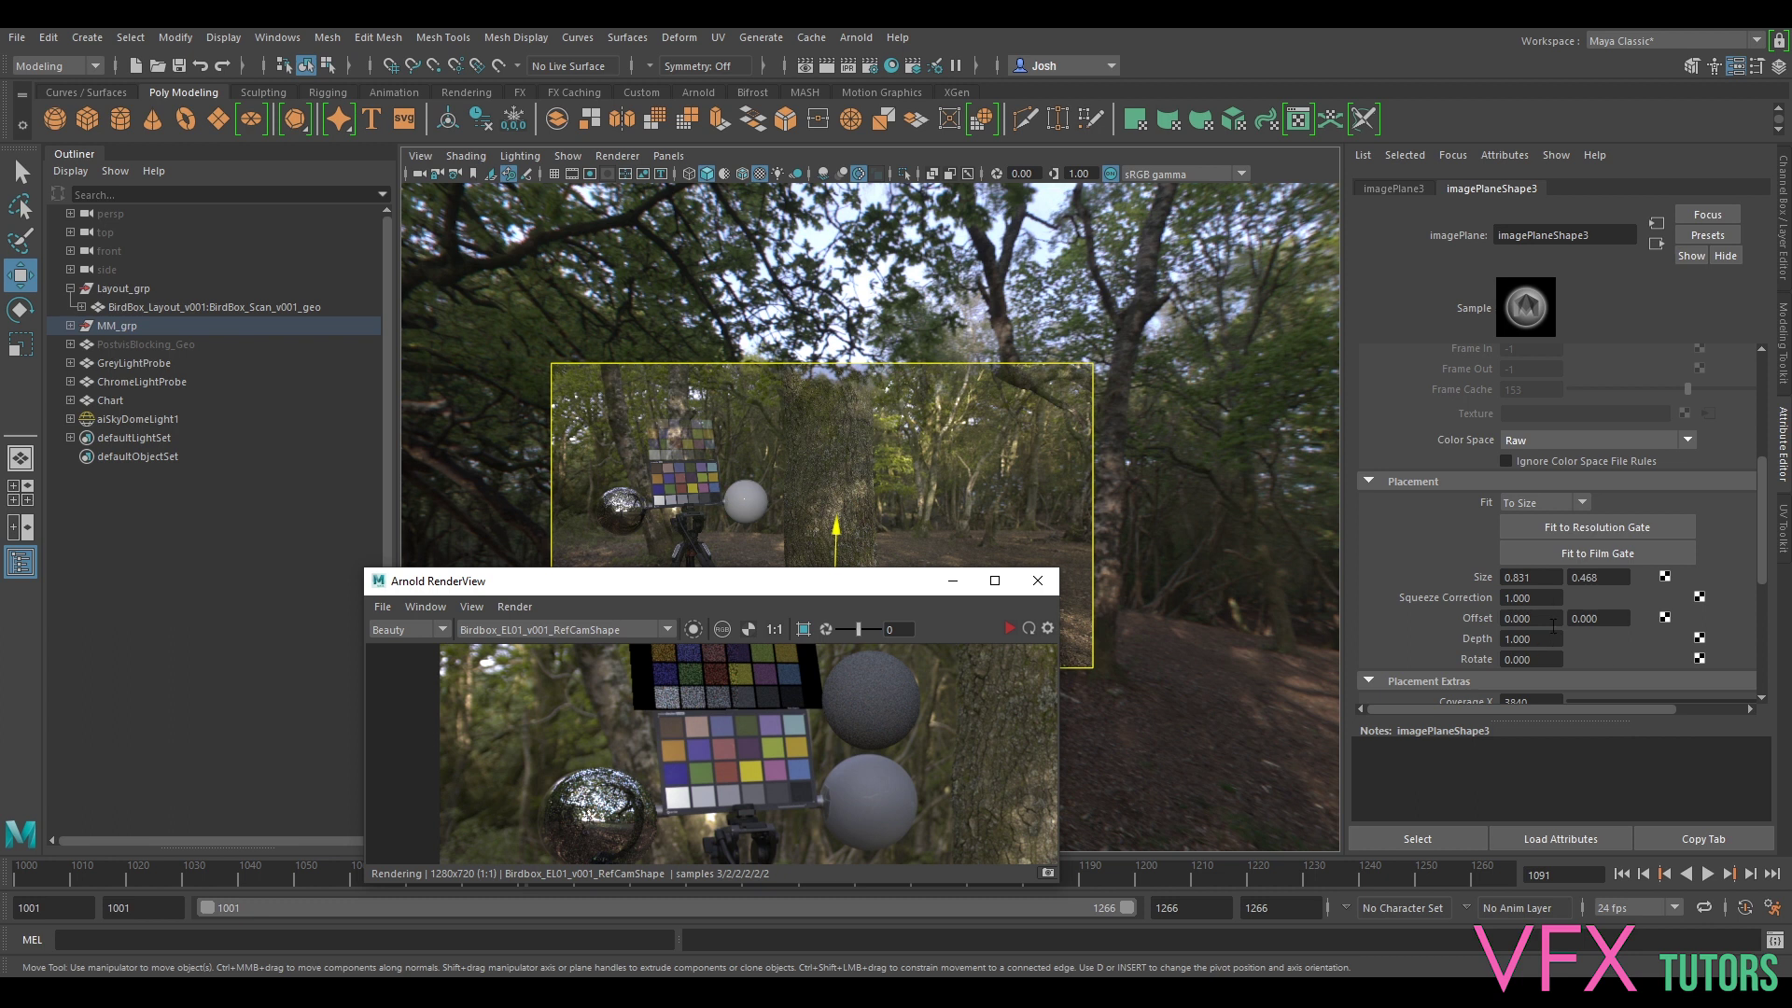
pyautogui.click(1586, 619)
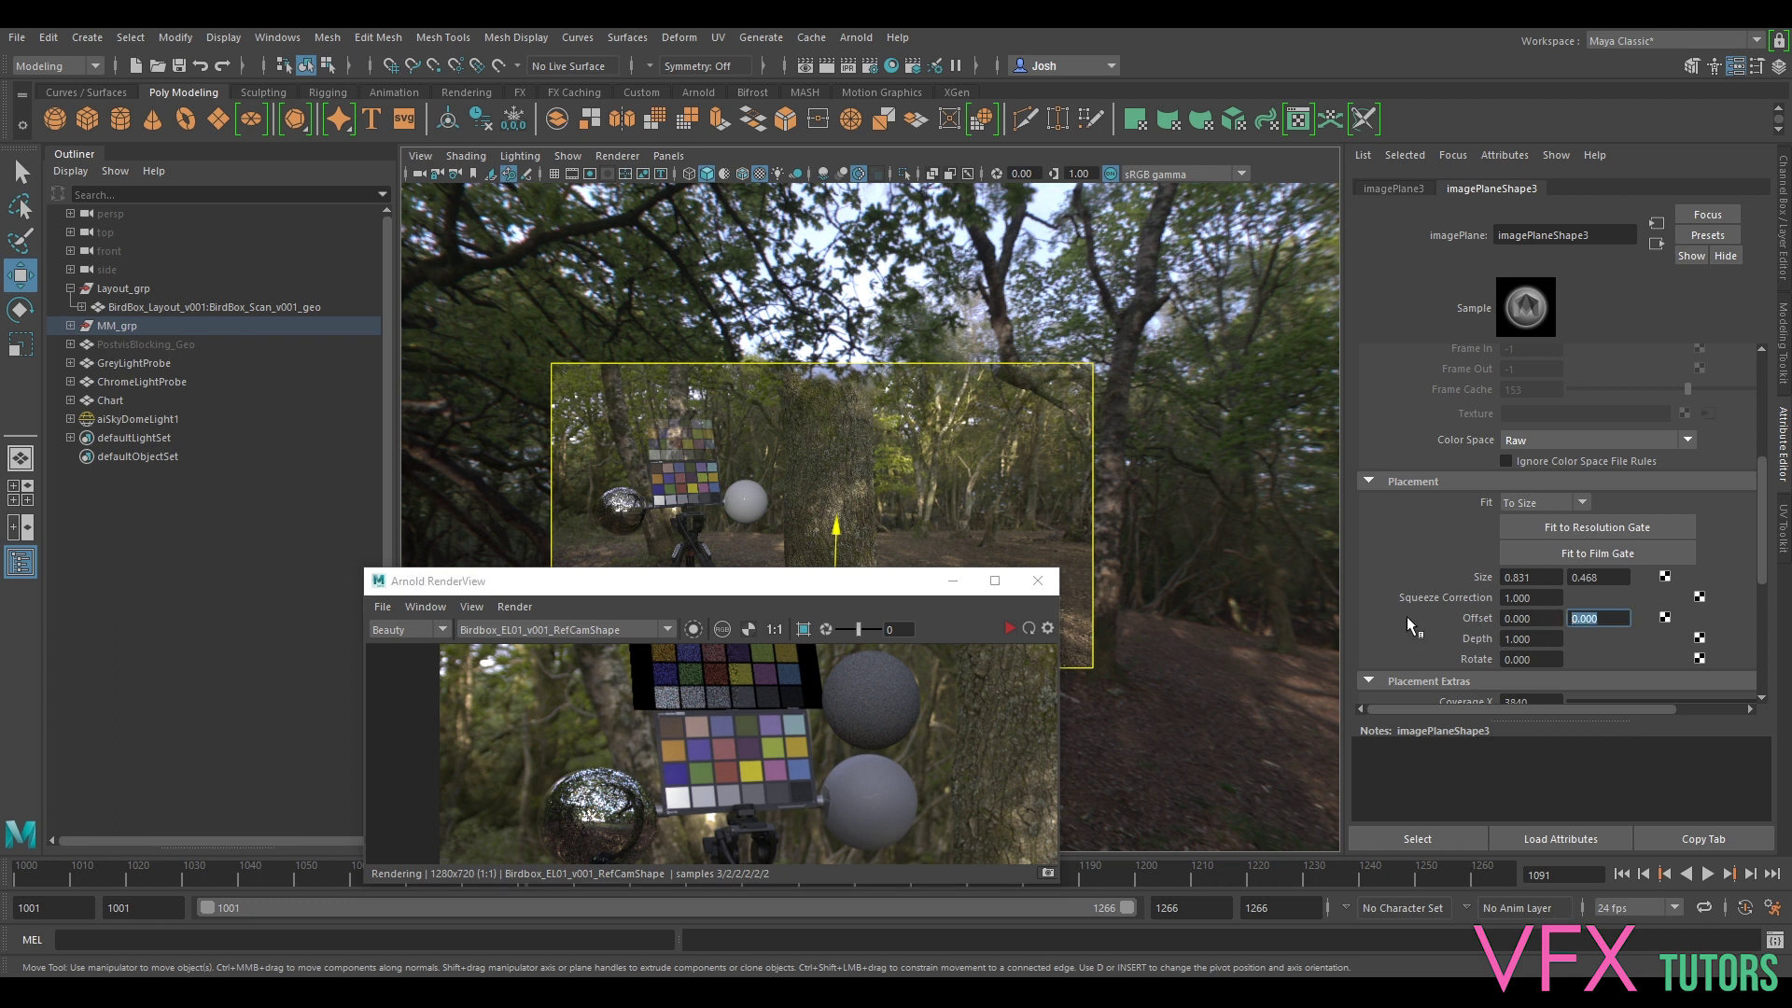
pyautogui.write('1')
pyautogui.press('Return')
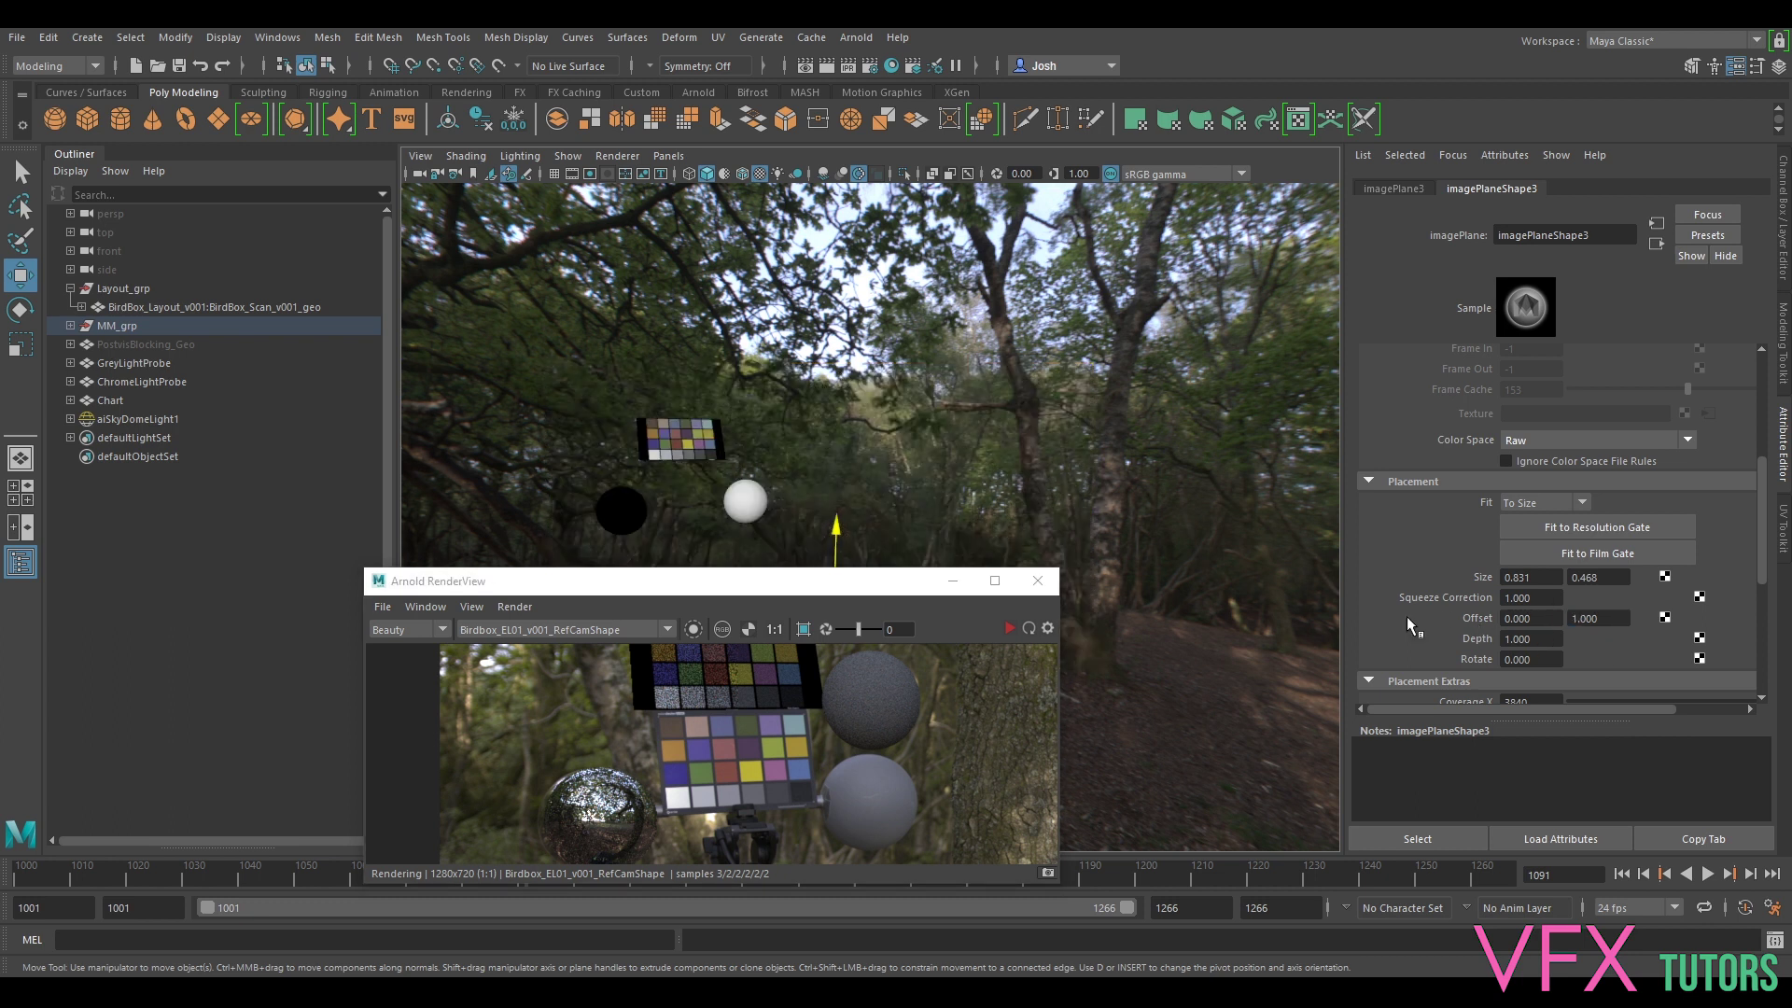
pyautogui.click(1592, 619)
pyautogui.write('0.1')
pyautogui.press('Return')
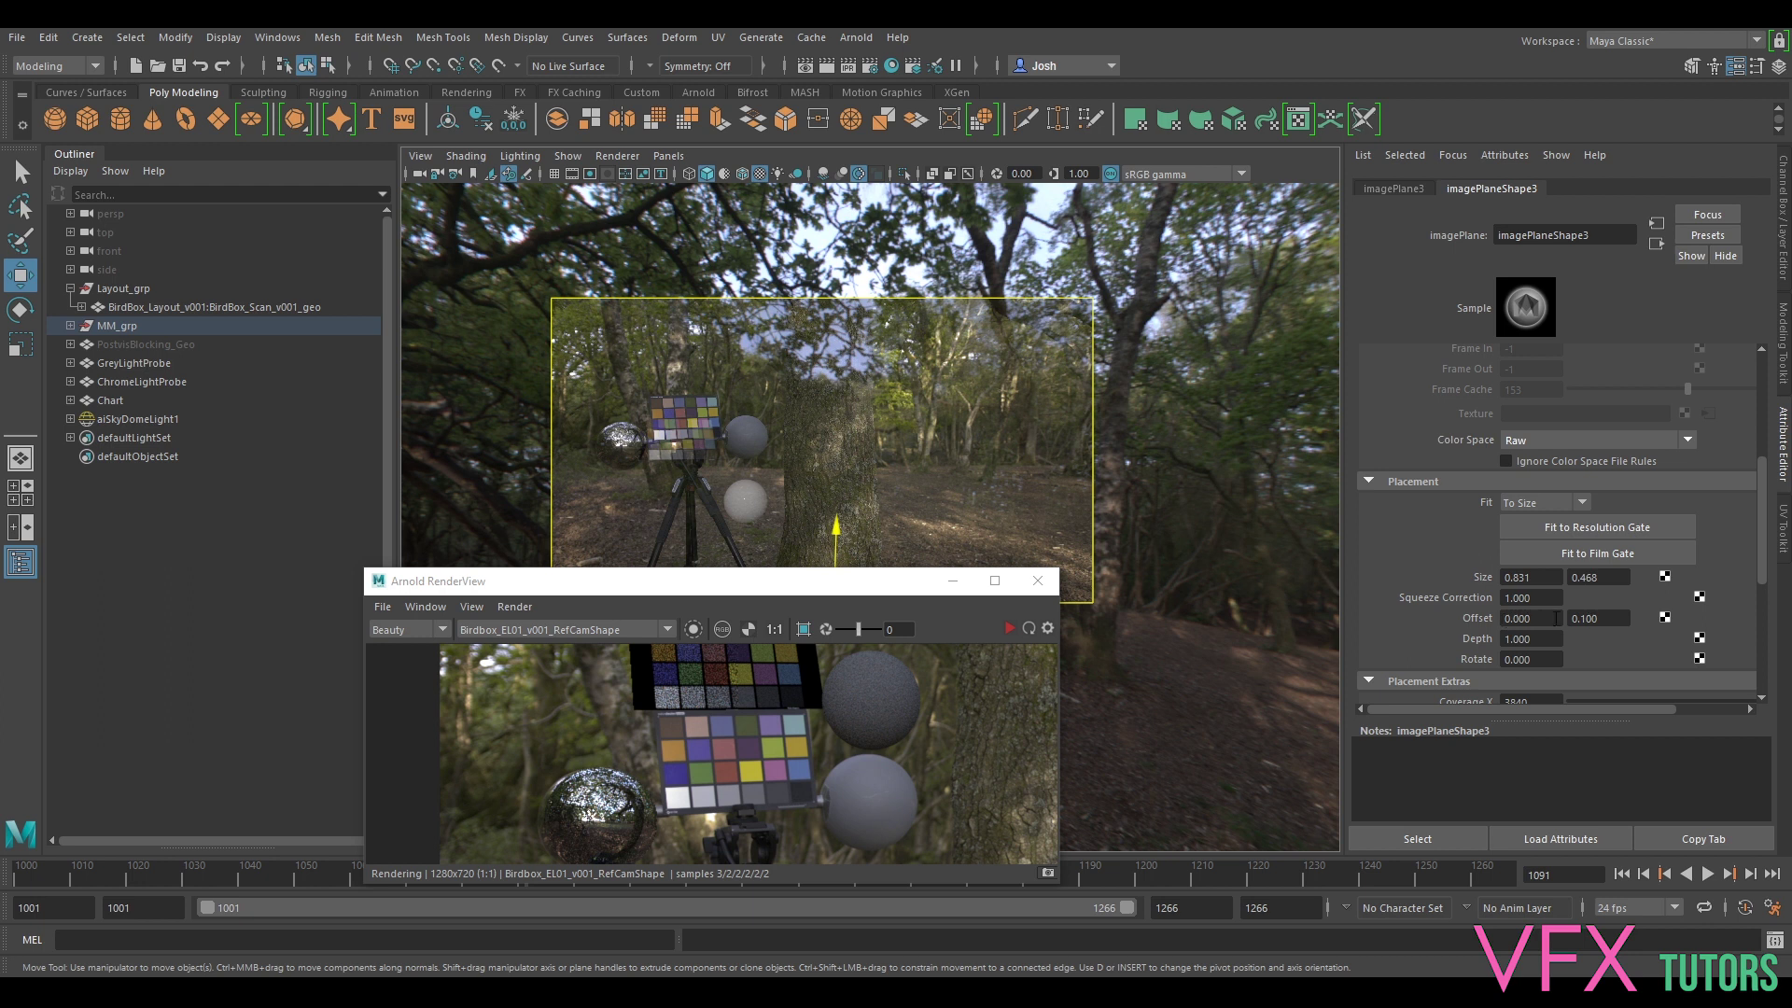
# - Try 0.1 and 1 again, then settle the image plane's Offset Y at 0.2
pyautogui.click(1615, 618)
pyautogui.moveTo(826, 595); pyautogui.dragTo(894, 574)
pyautogui.write('0.1')
pyautogui.press('Return')
pyautogui.hotkey('ctrl', 'z')
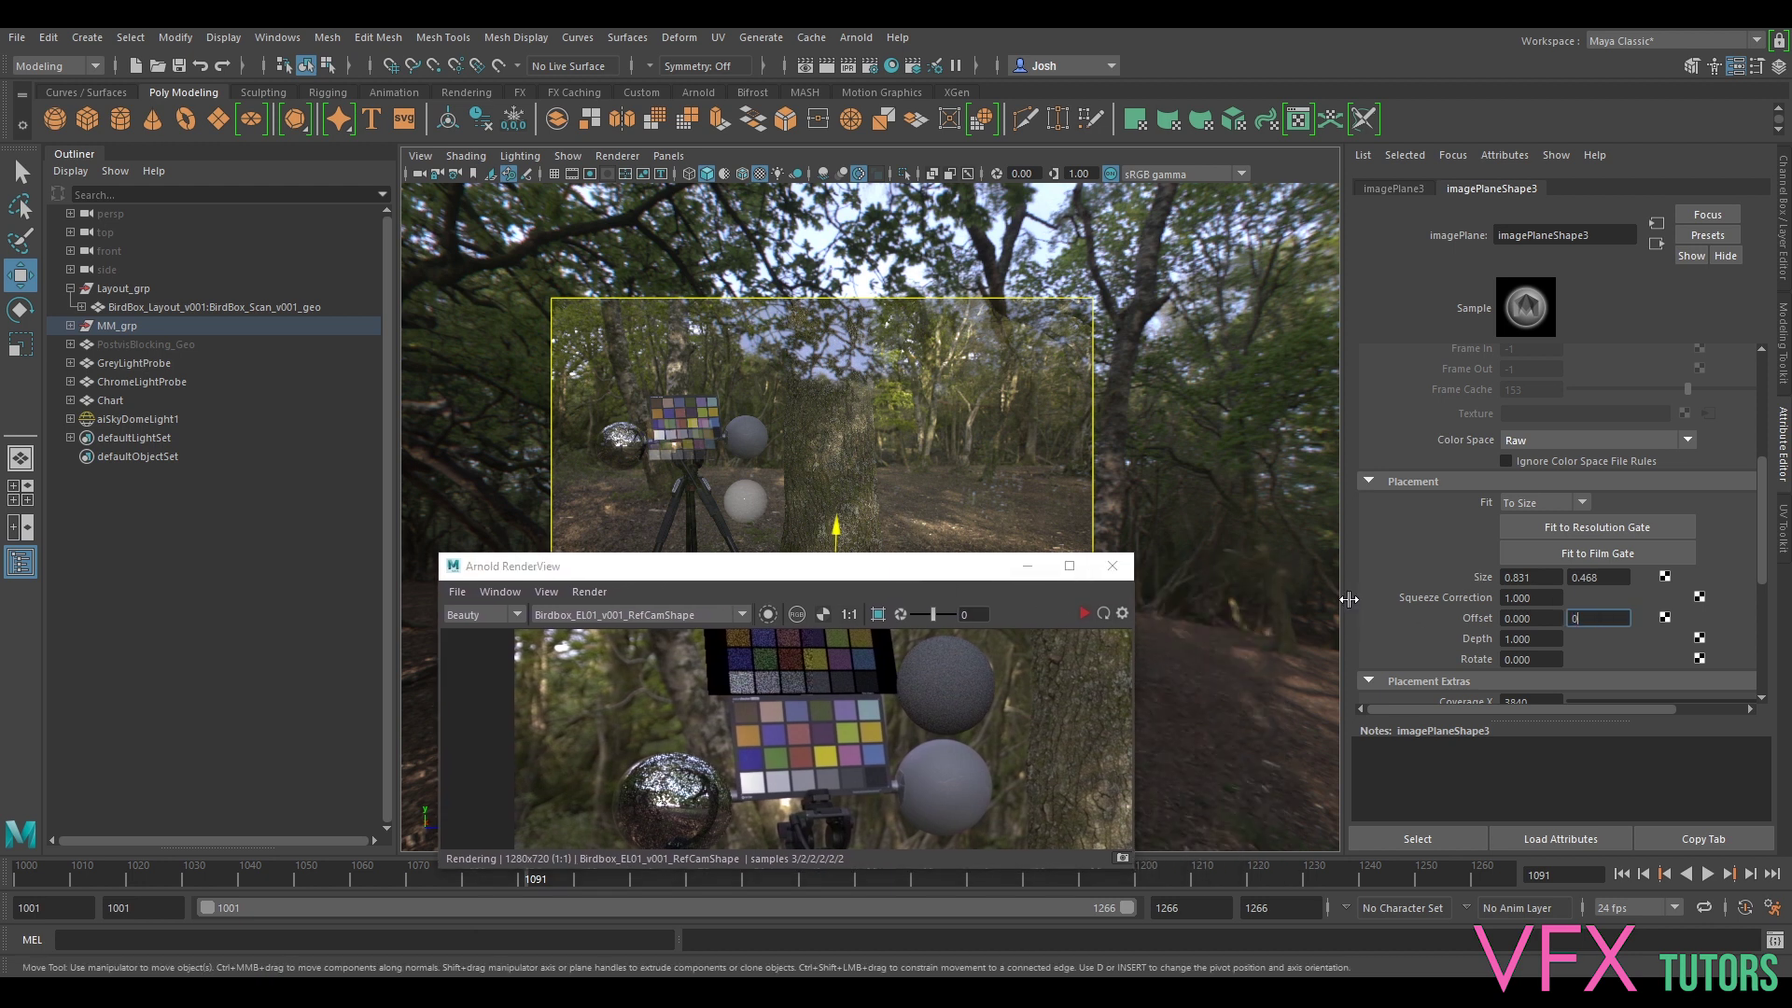
pyautogui.click(1614, 623)
pyautogui.write('1')
pyautogui.press('Return')
pyautogui.moveTo(860, 558); pyautogui.dragTo(908, 314)
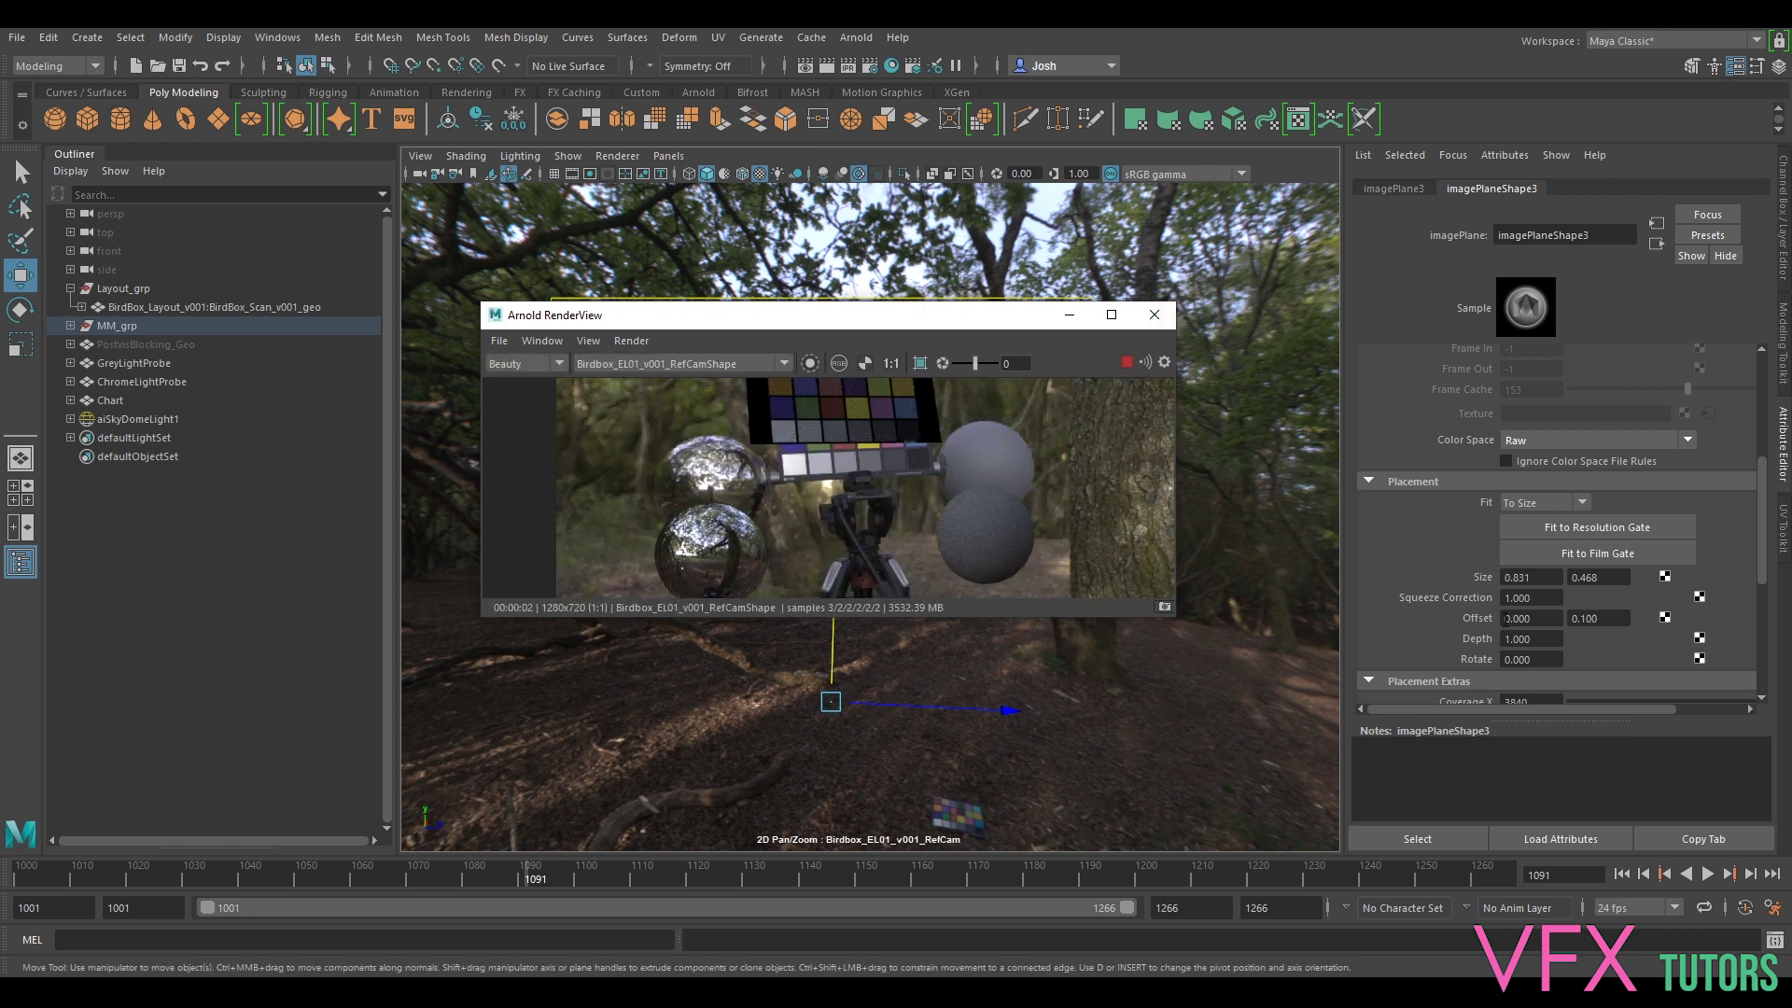
pyautogui.click(1616, 618)
pyautogui.write('0.2')
pyautogui.press('Return')
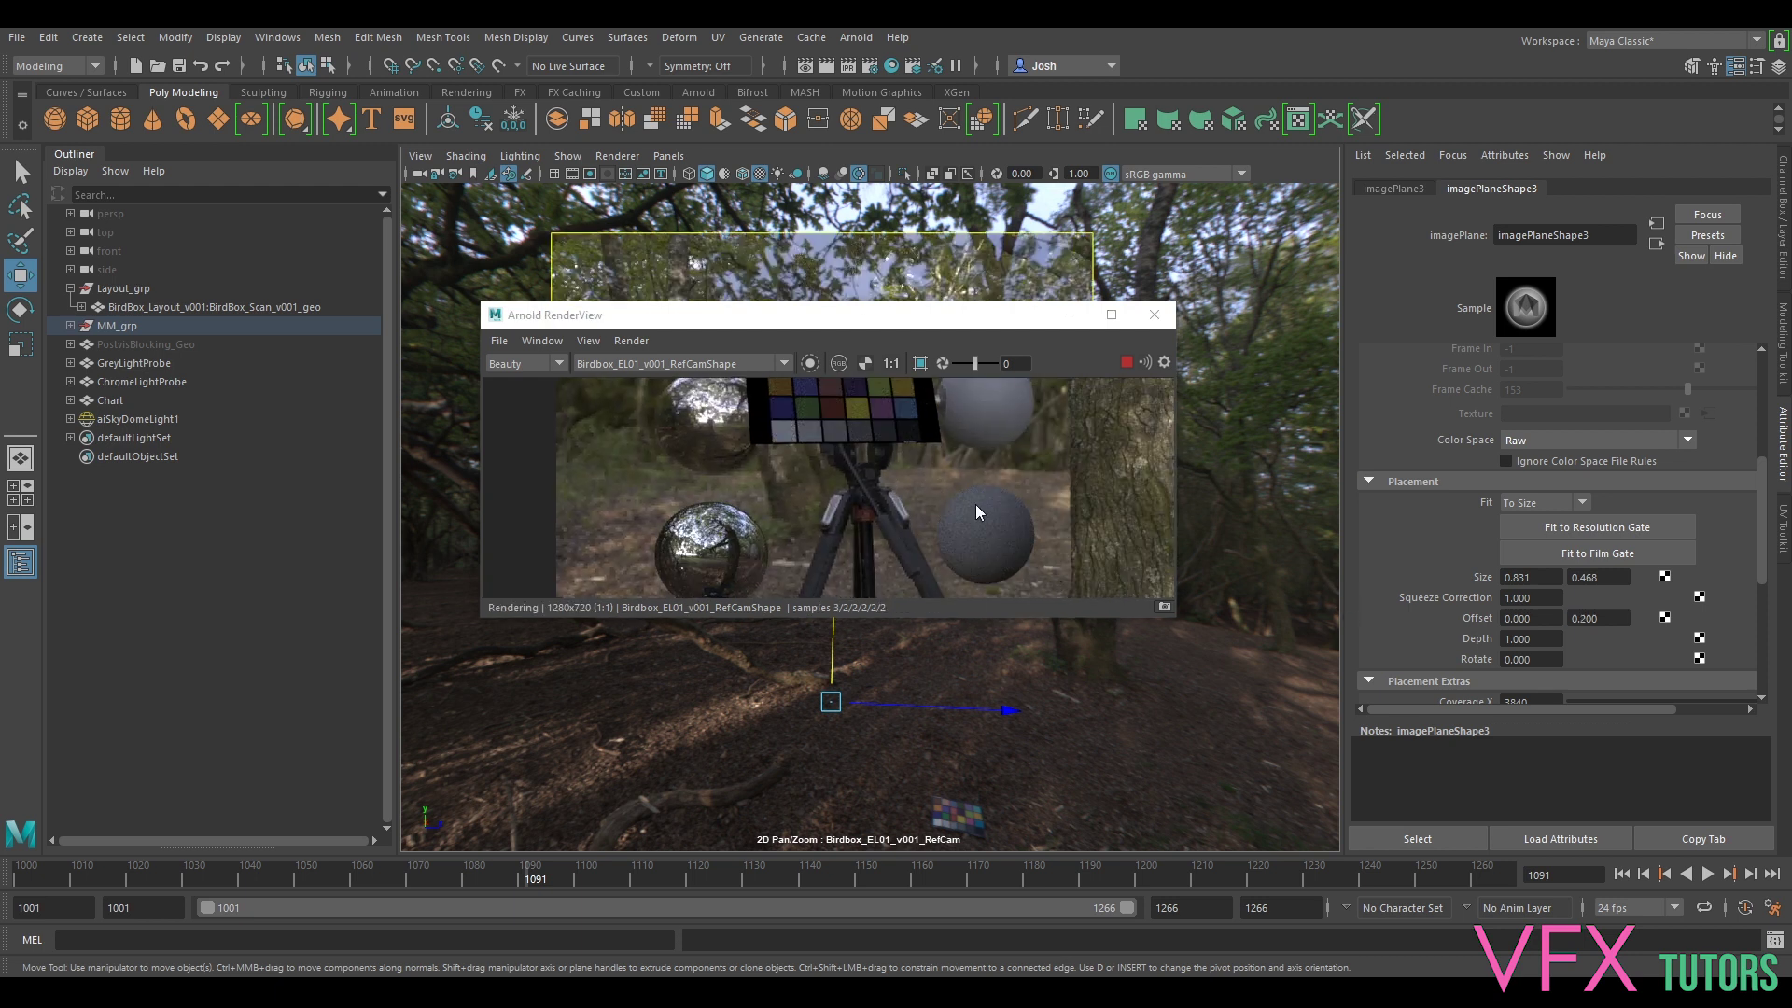
# - Zoom and pan the Arnold preview to frame the spheres and tripod, enlarging the window
pyautogui.scroll(-3, 976, 504)
pyautogui.scroll(1, 1028, 529)
pyautogui.moveTo(904, 463); pyautogui.dragTo(715, 427, button='middle')
pyautogui.scroll(1, 698, 491)
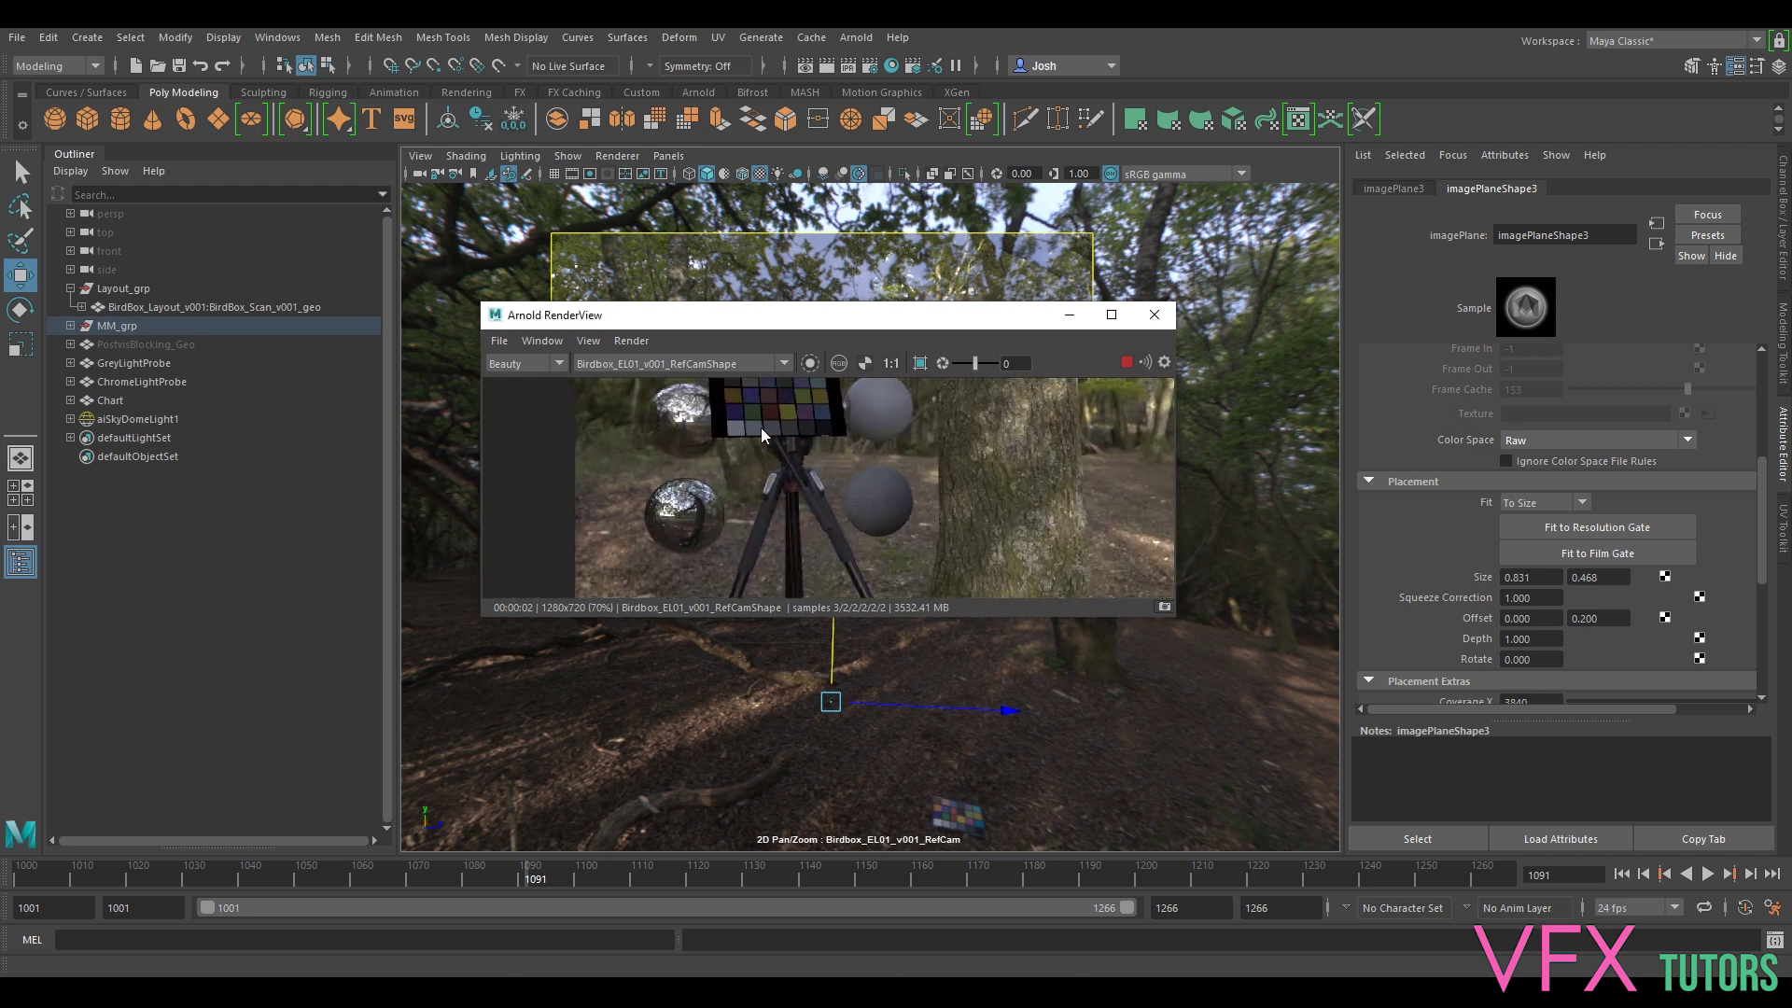
pyautogui.scroll(1, 760, 427)
pyautogui.moveTo(764, 495); pyautogui.dragTo(1120, 592, button='middle')
pyautogui.moveTo(1178, 607); pyautogui.dragTo(1331, 858)
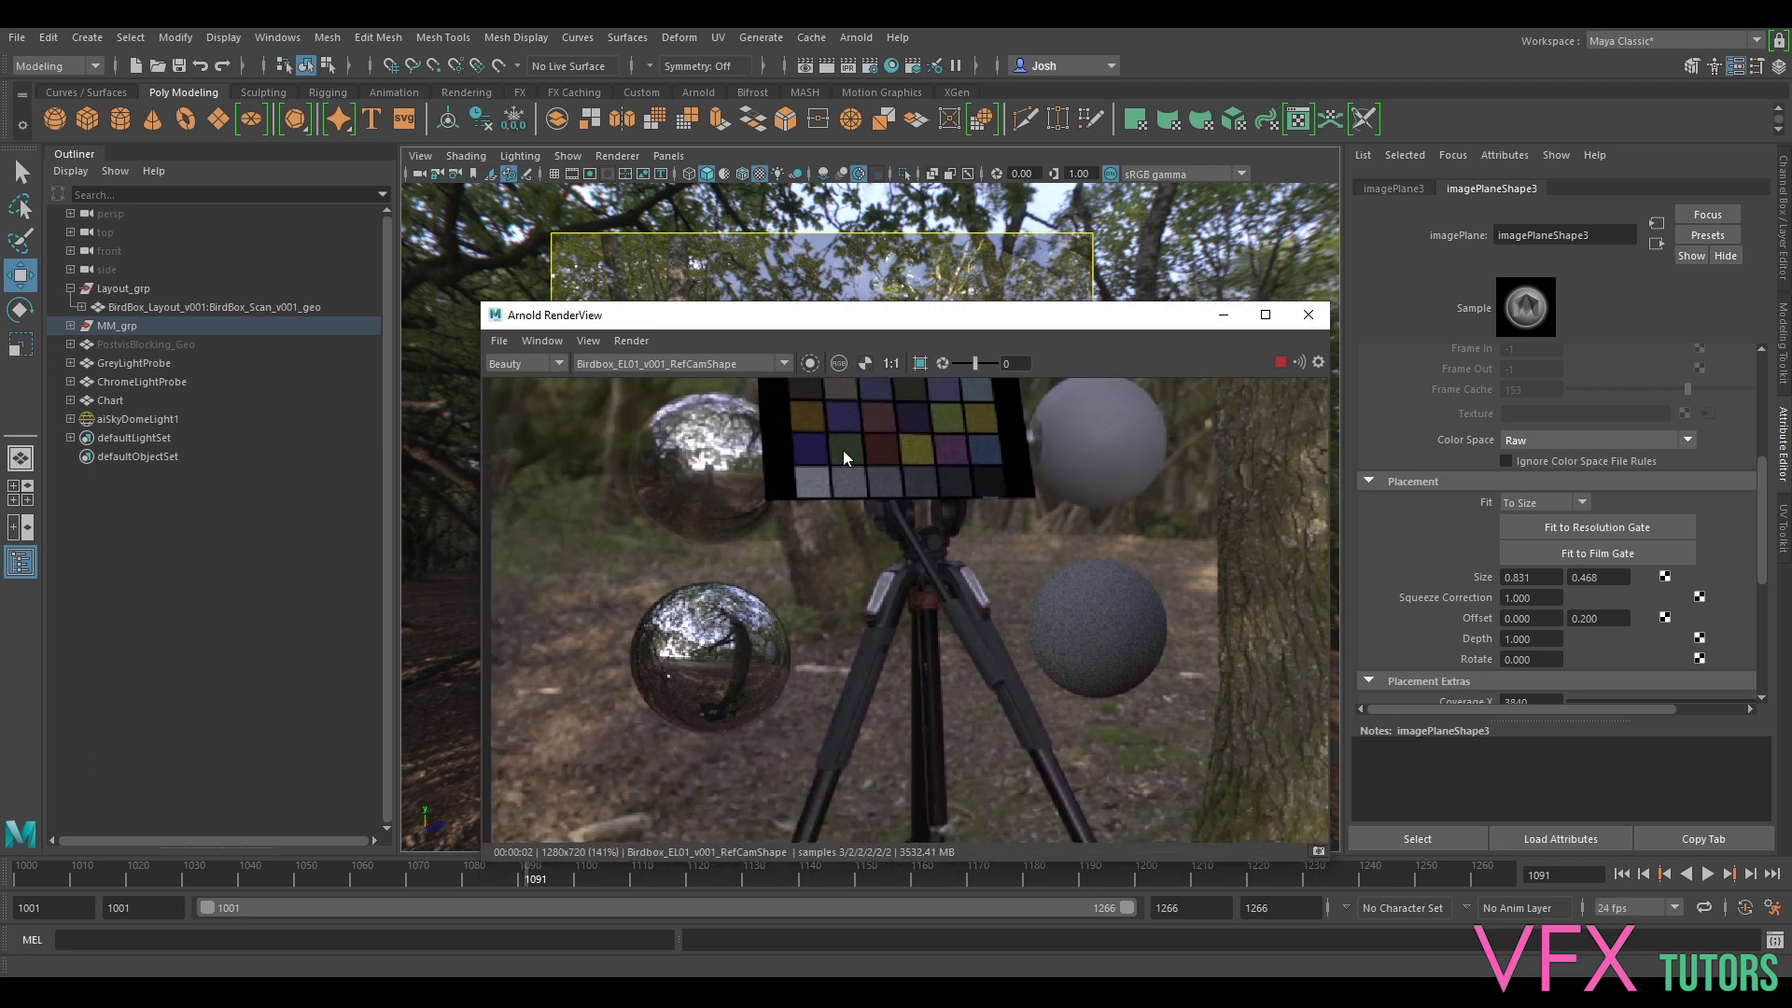
# - Move the colour chart up along Y and restart the Arnold IPR to refresh the preview
pyautogui.moveTo(897, 315); pyautogui.dragTo(869, 458)
pyautogui.click(682, 436)
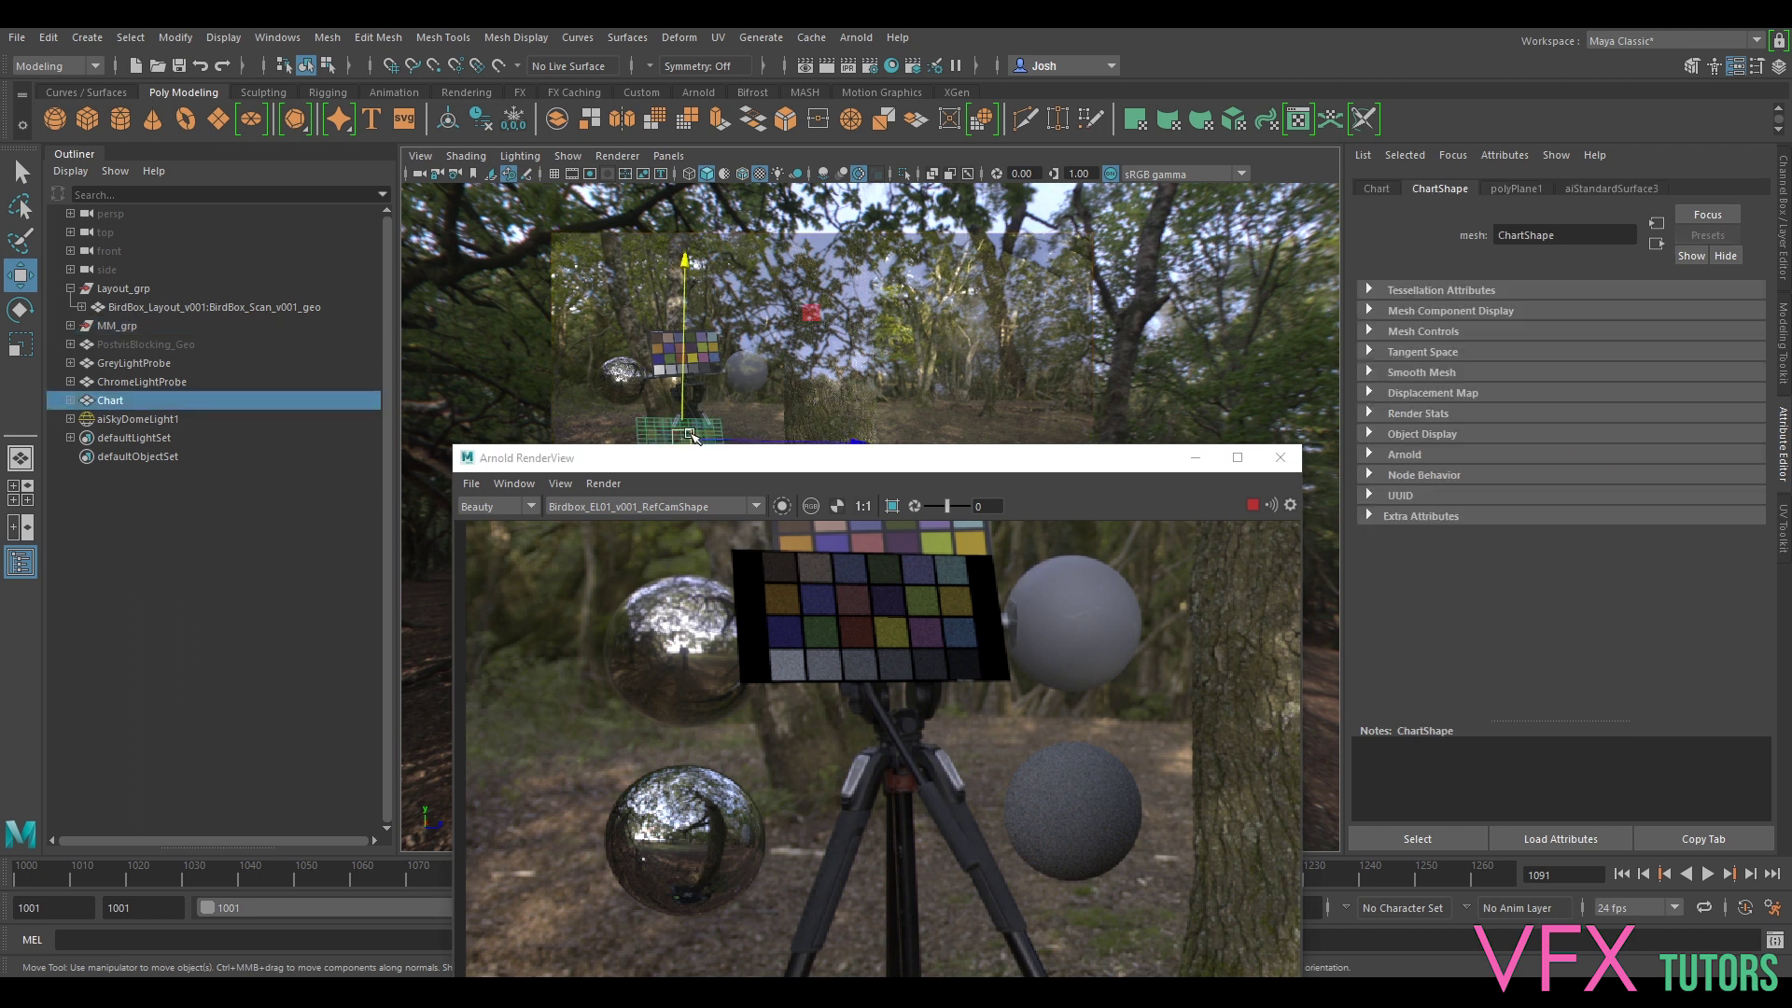
pyautogui.moveTo(684, 428); pyautogui.dragTo(689, 347)
pyautogui.click(1253, 506)
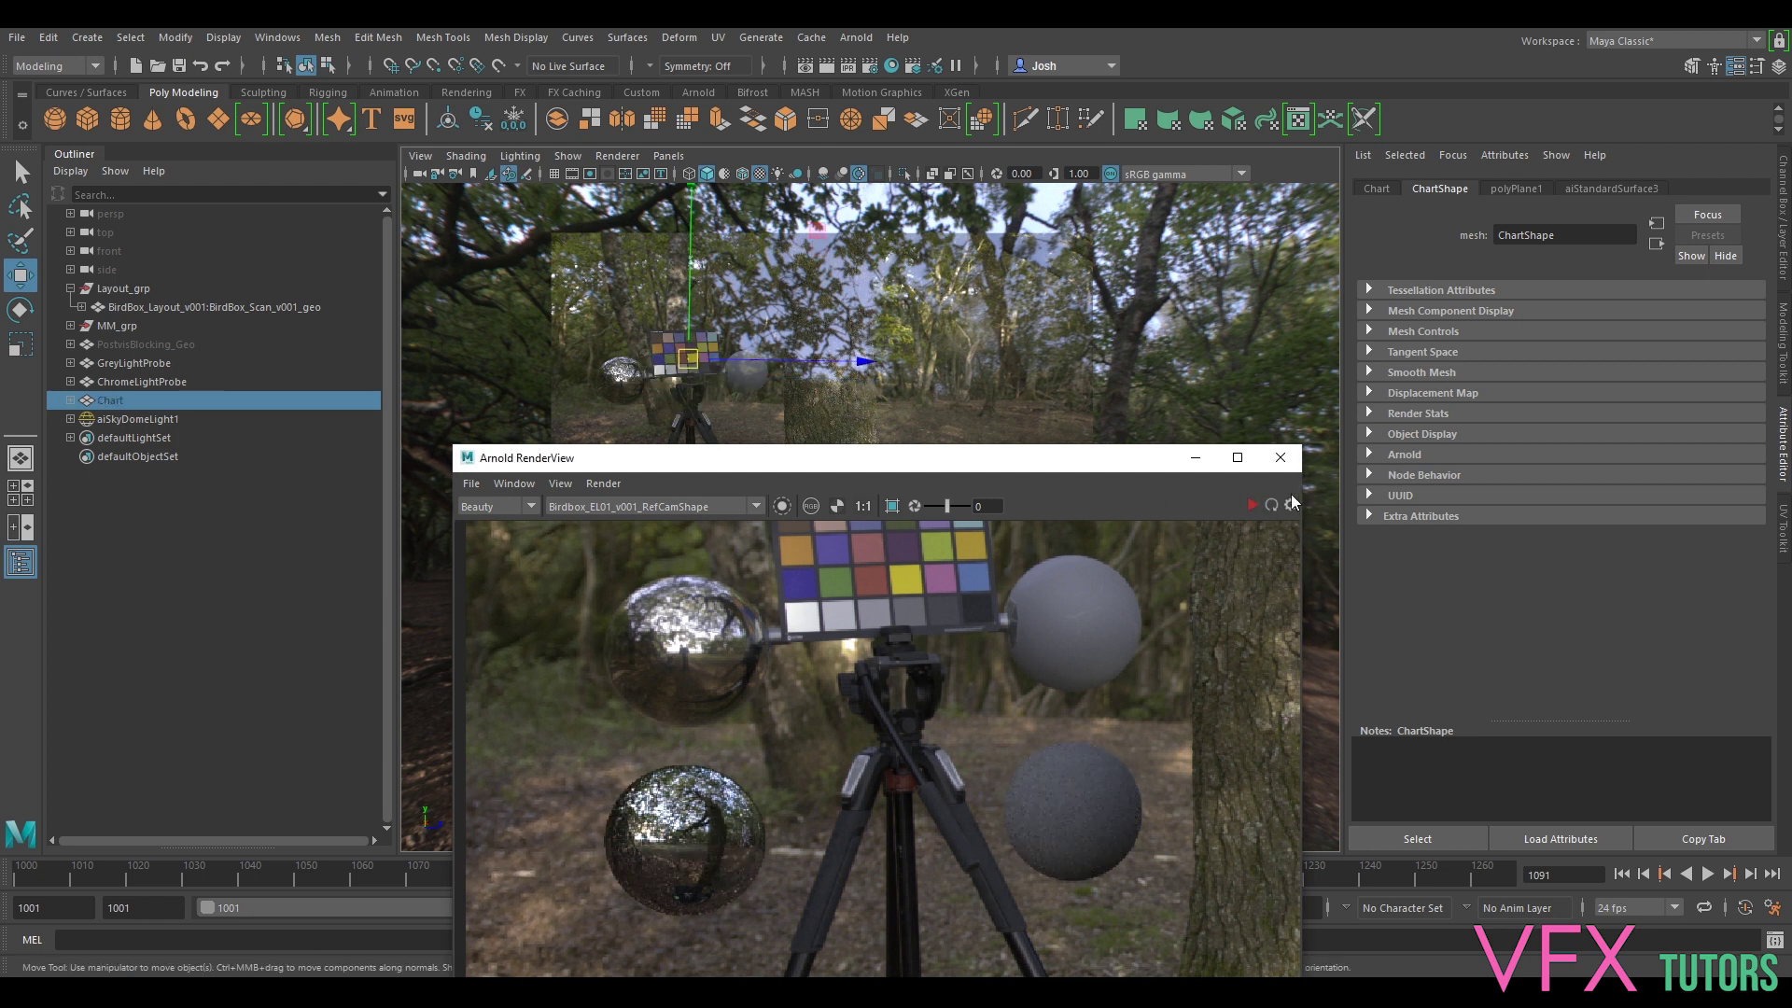
pyautogui.click(1254, 505)
pyautogui.moveTo(1008, 467); pyautogui.dragTo(1025, 263)
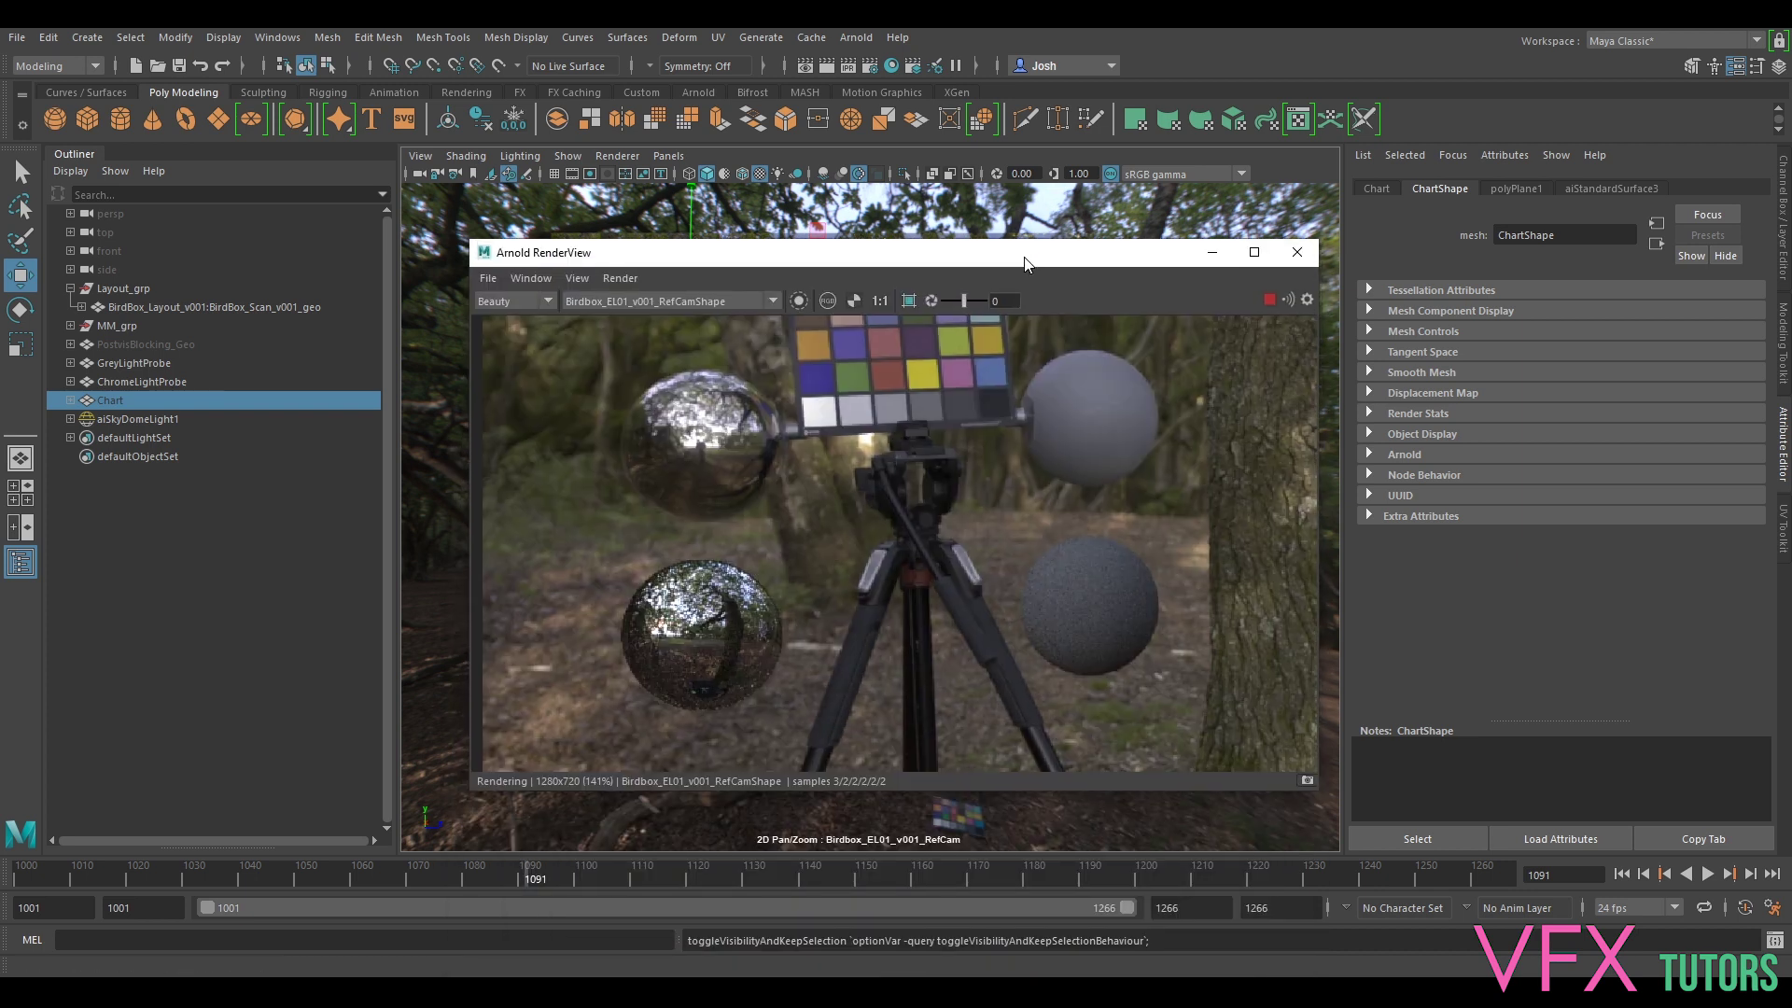
# - Select the sky dome light and rotate it around Y to about 267.8 degrees
pyautogui.moveTo(706, 266); pyautogui.dragTo(1000, 296)
pyautogui.click(645, 586)
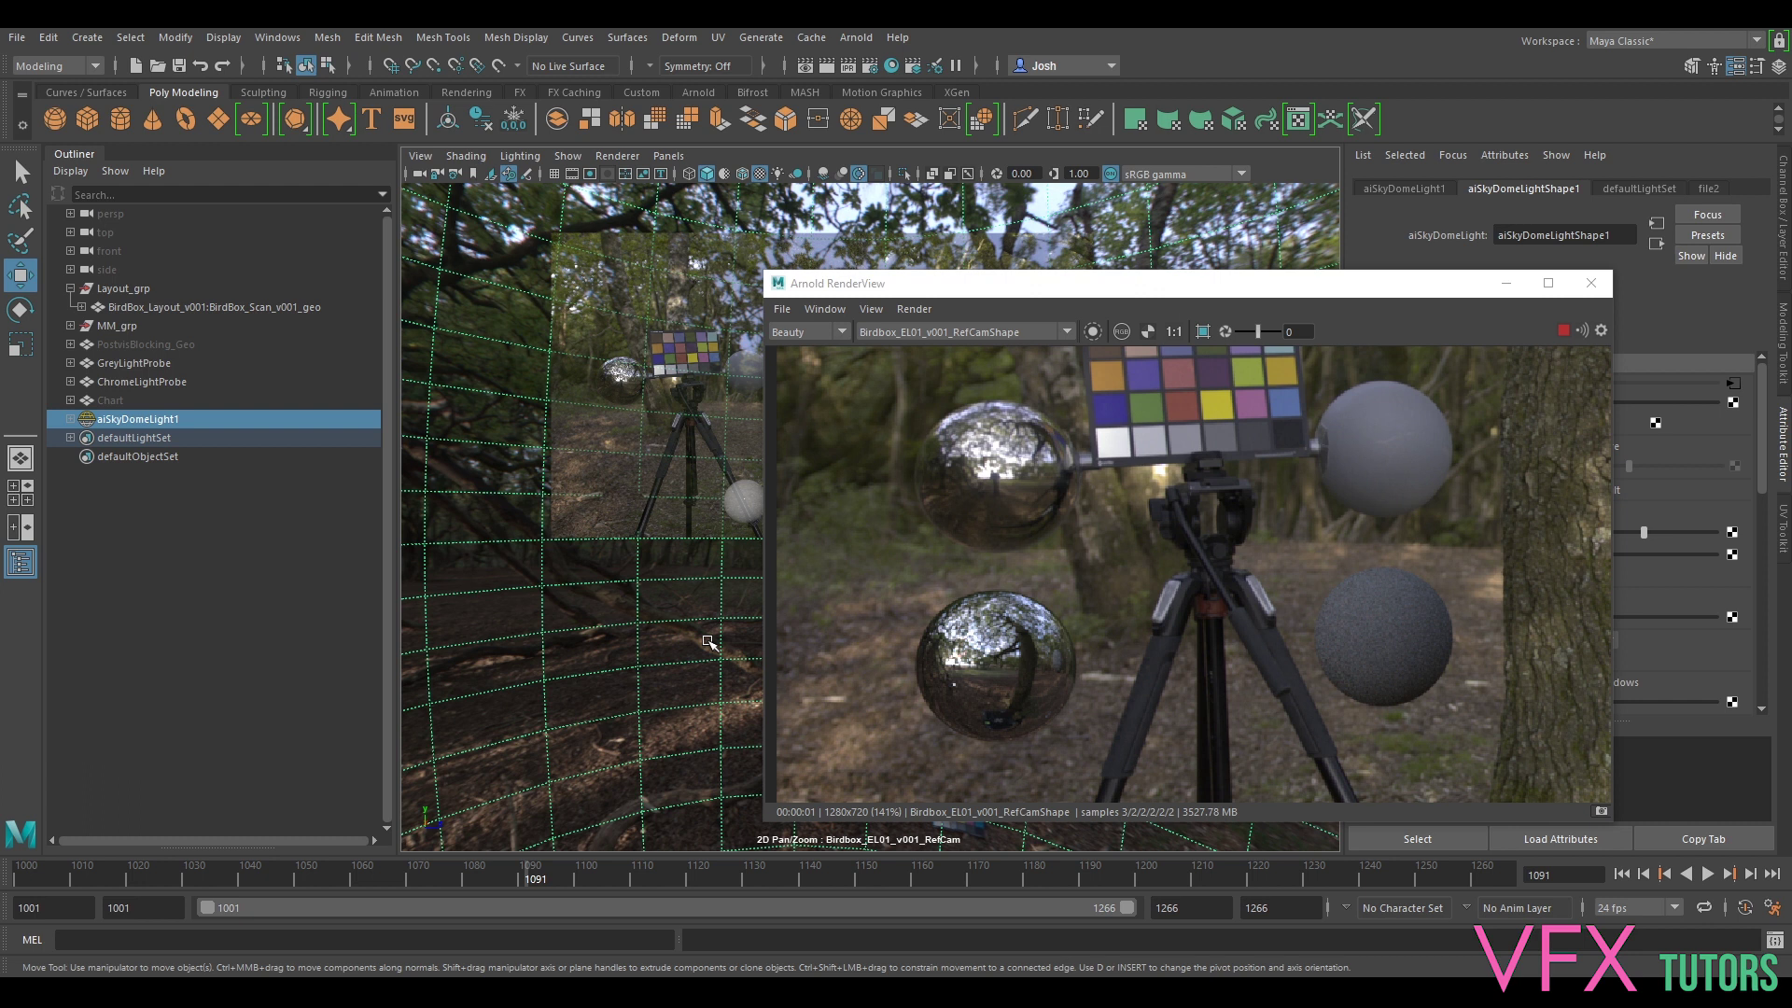
pyautogui.press('e')
pyautogui.moveTo(734, 794)
pyautogui.mouseDown()
pyautogui.moveTo(760, 779)
pyautogui.moveTo(737, 800)
pyautogui.mouseUp()
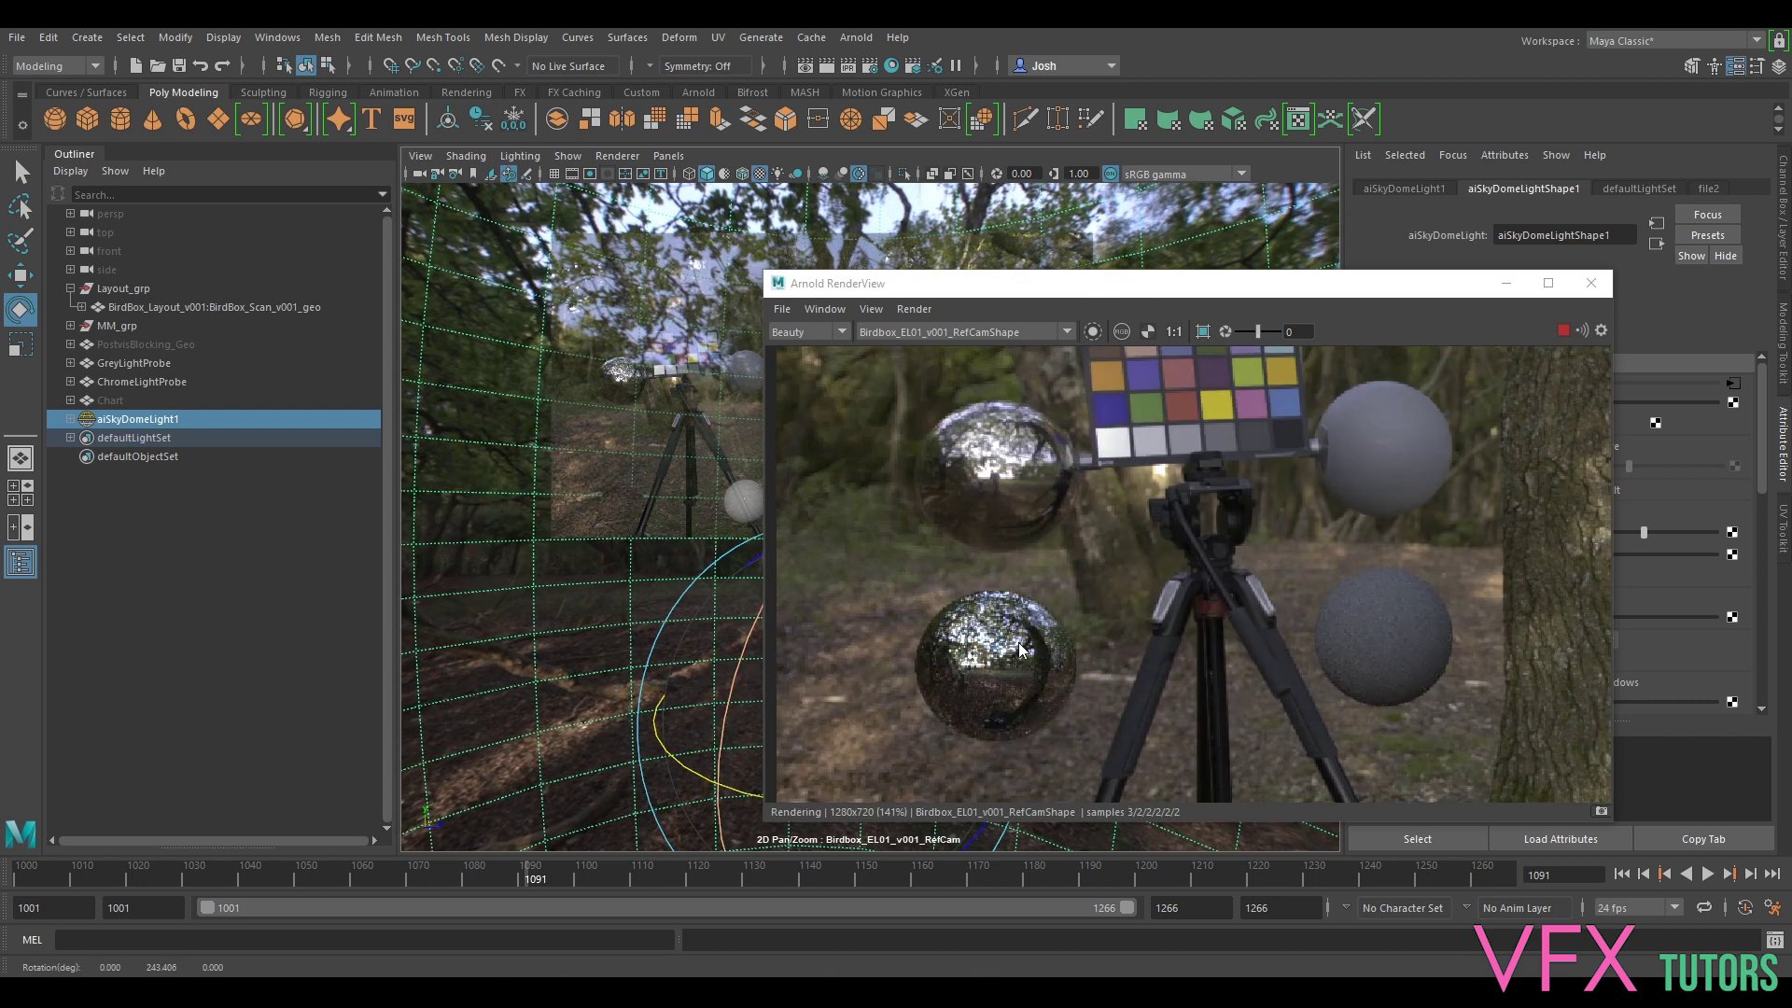
pyautogui.moveTo(736, 825); pyautogui.dragTo(749, 820)
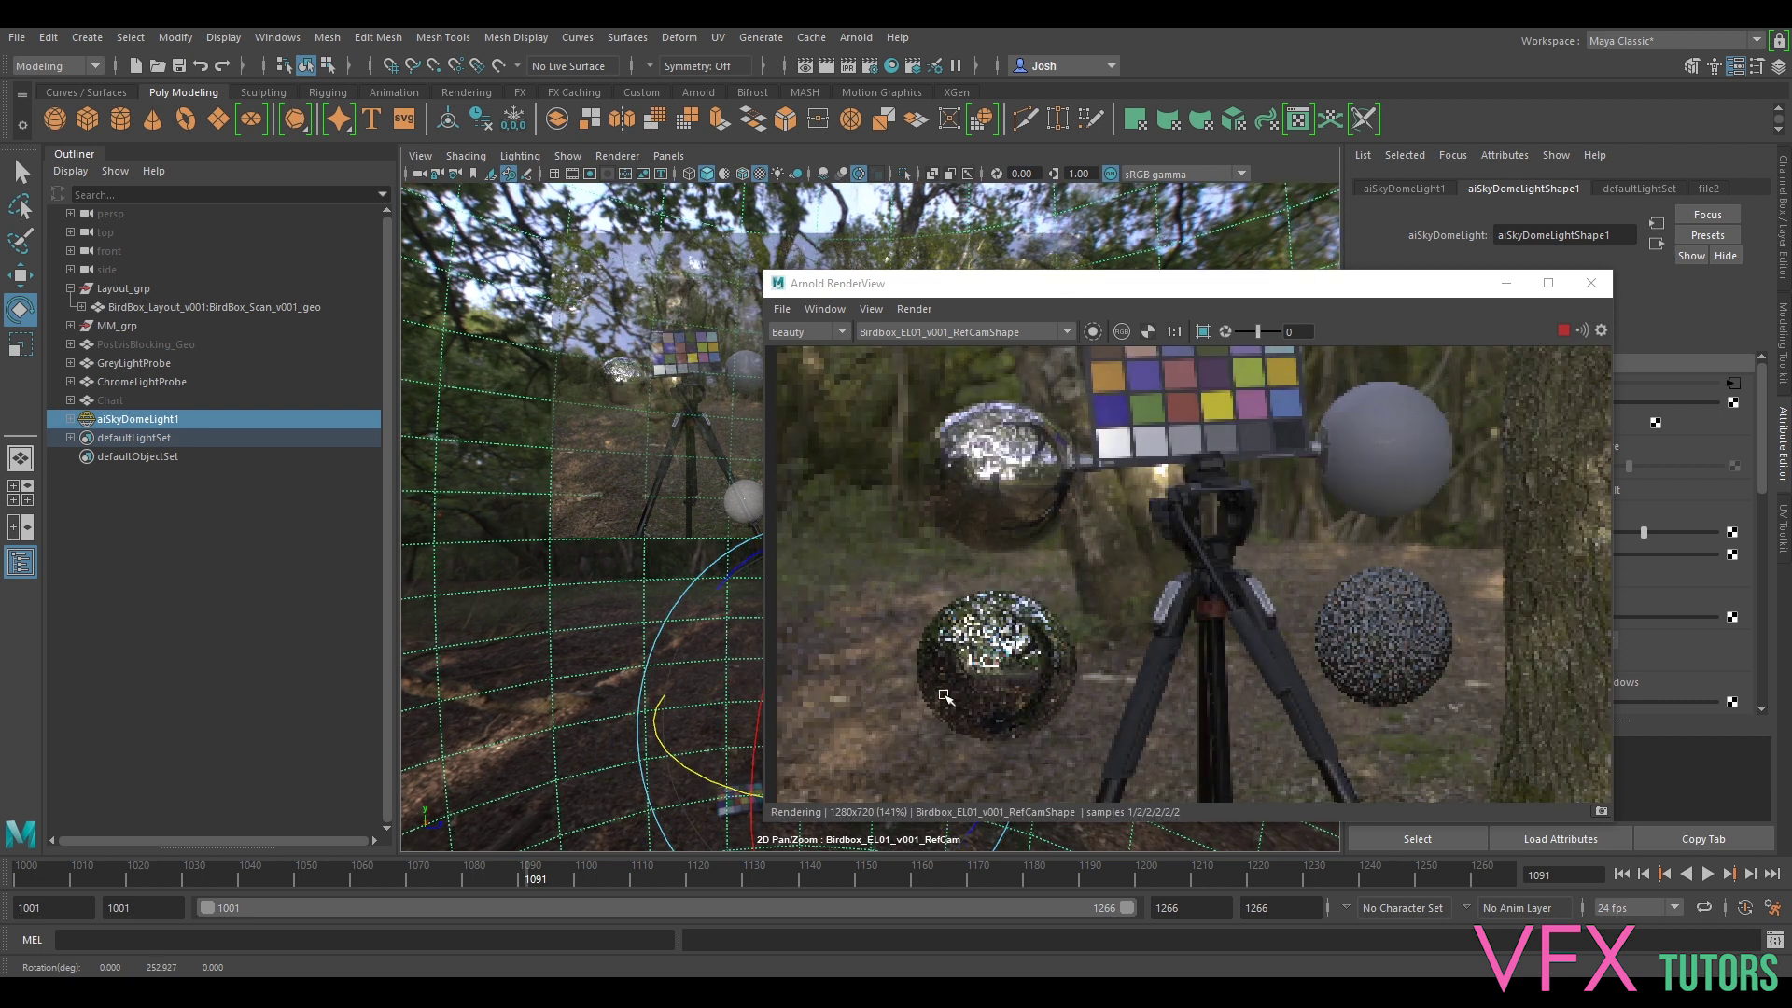
pyautogui.moveTo(677, 756); pyautogui.dragTo(718, 773)
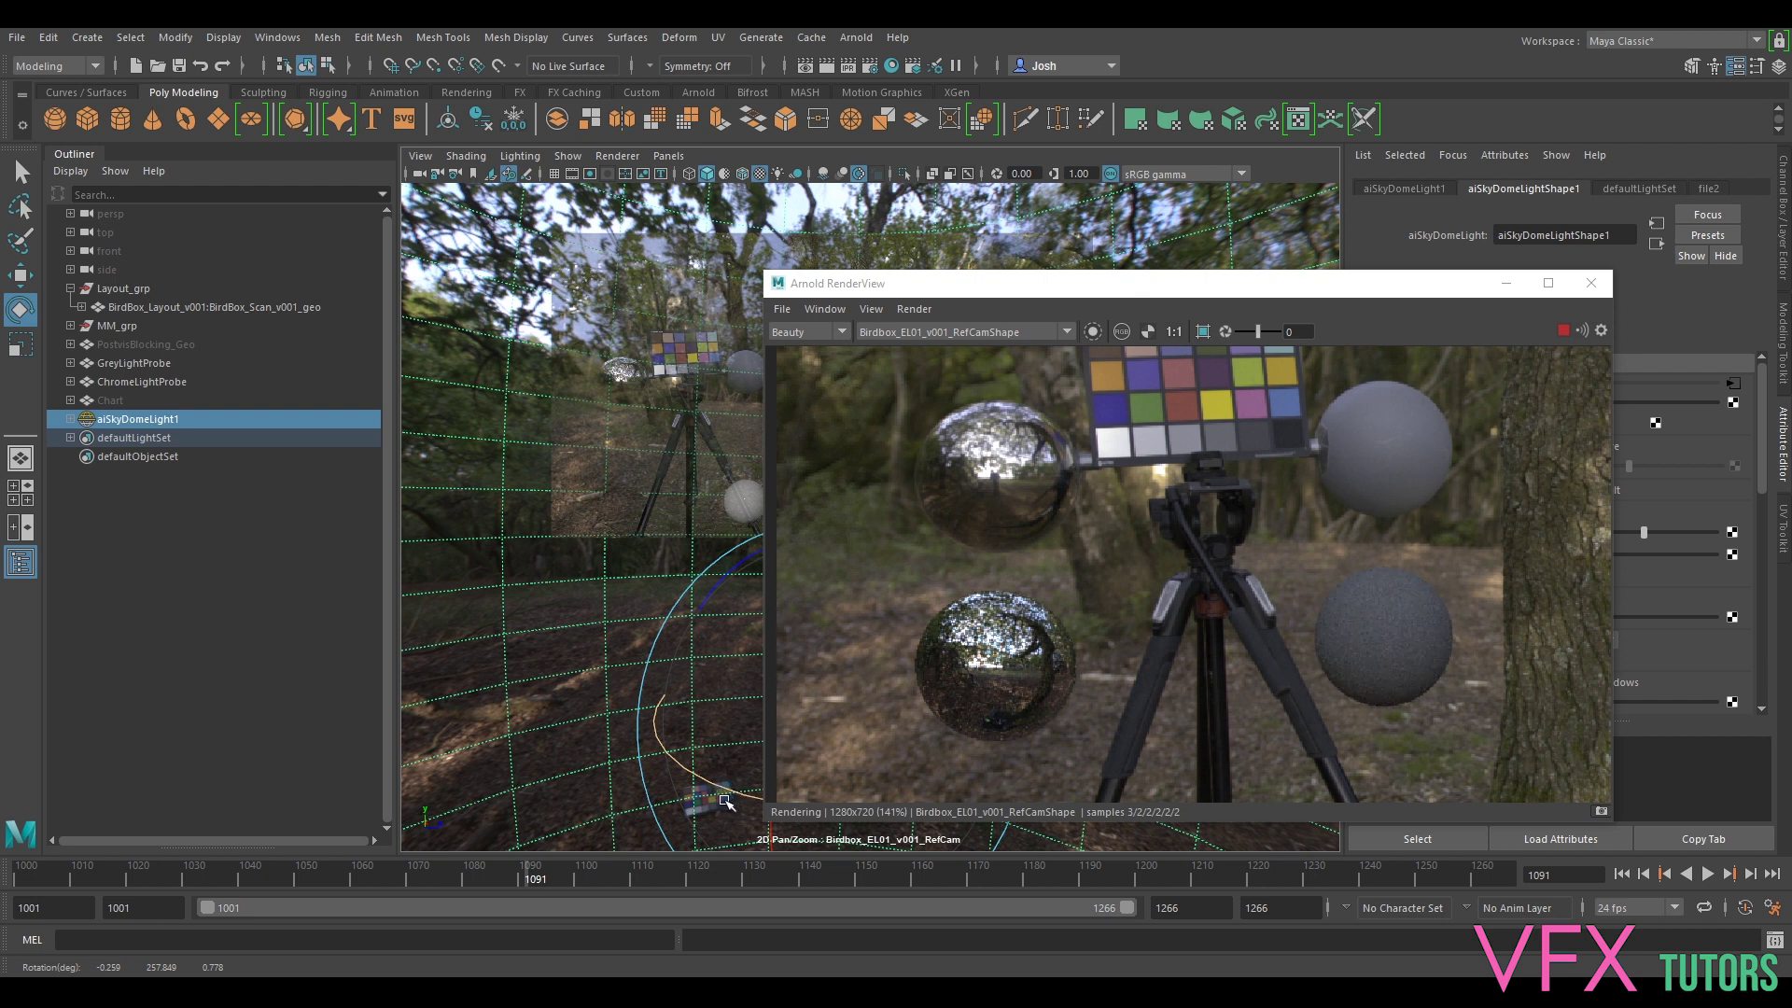
pyautogui.moveTo(727, 799); pyautogui.dragTo(754, 800)
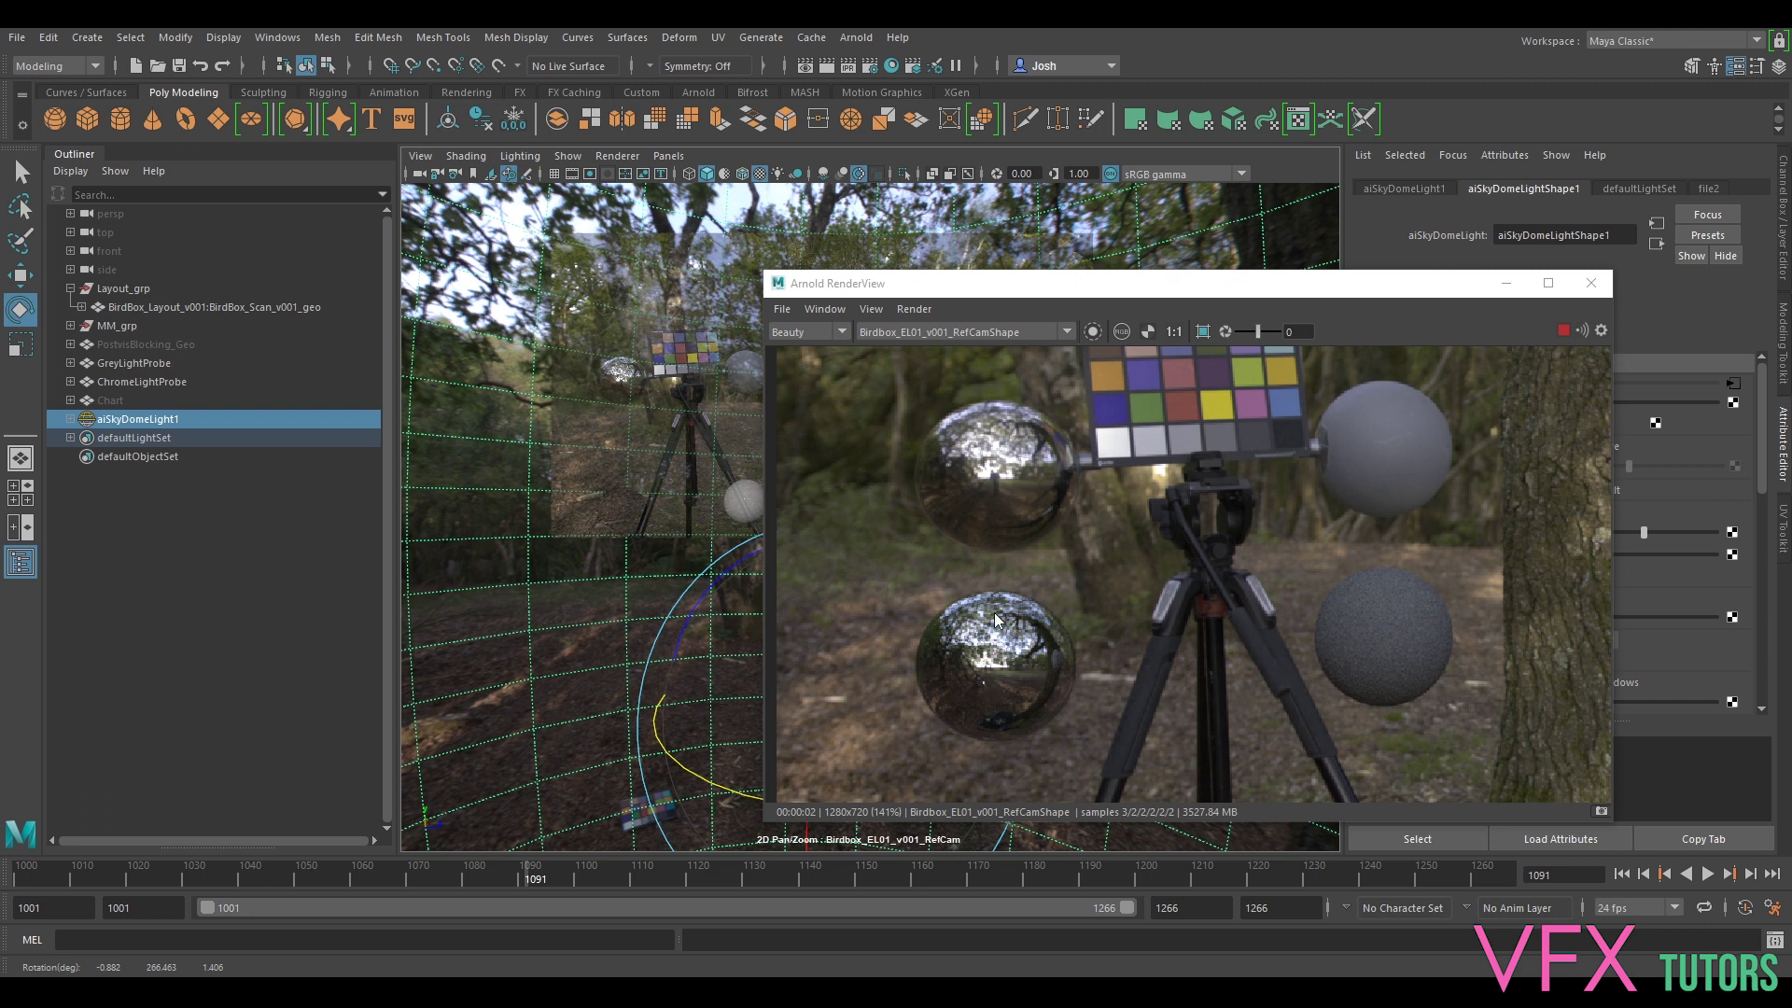
pyautogui.moveTo(734, 794); pyautogui.dragTo(742, 797)
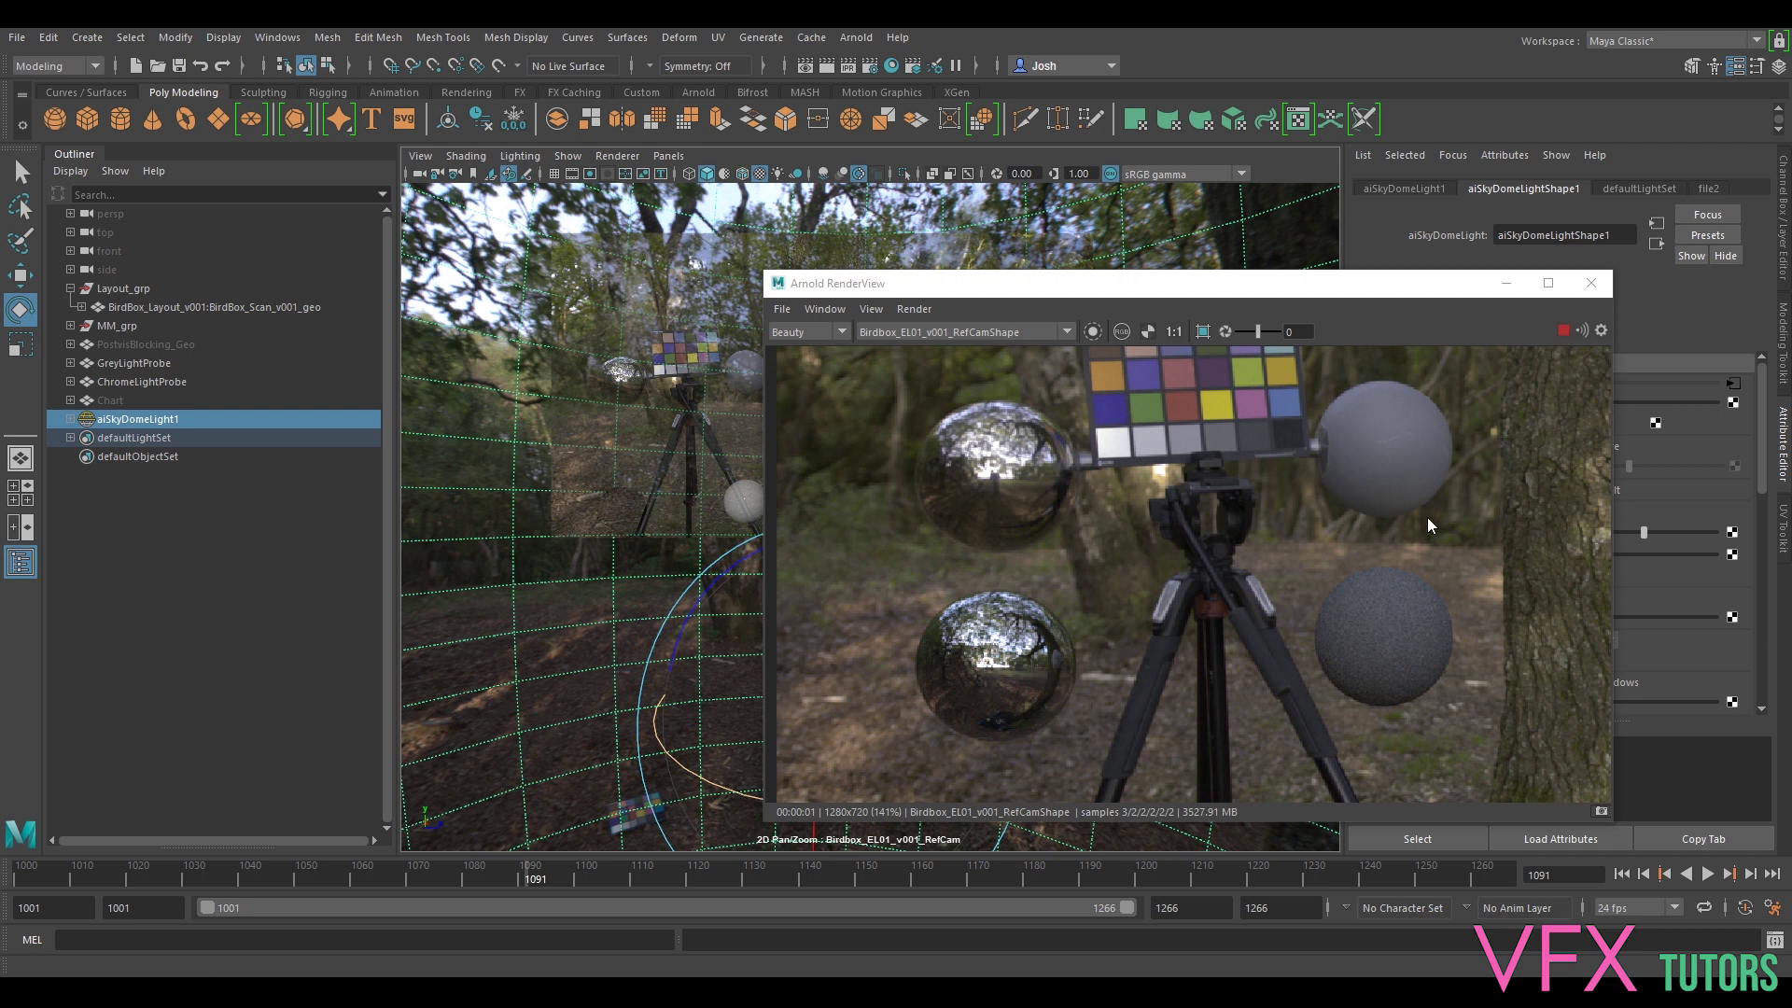
pyautogui.moveTo(1271, 289); pyautogui.dragTo(1067, 198)
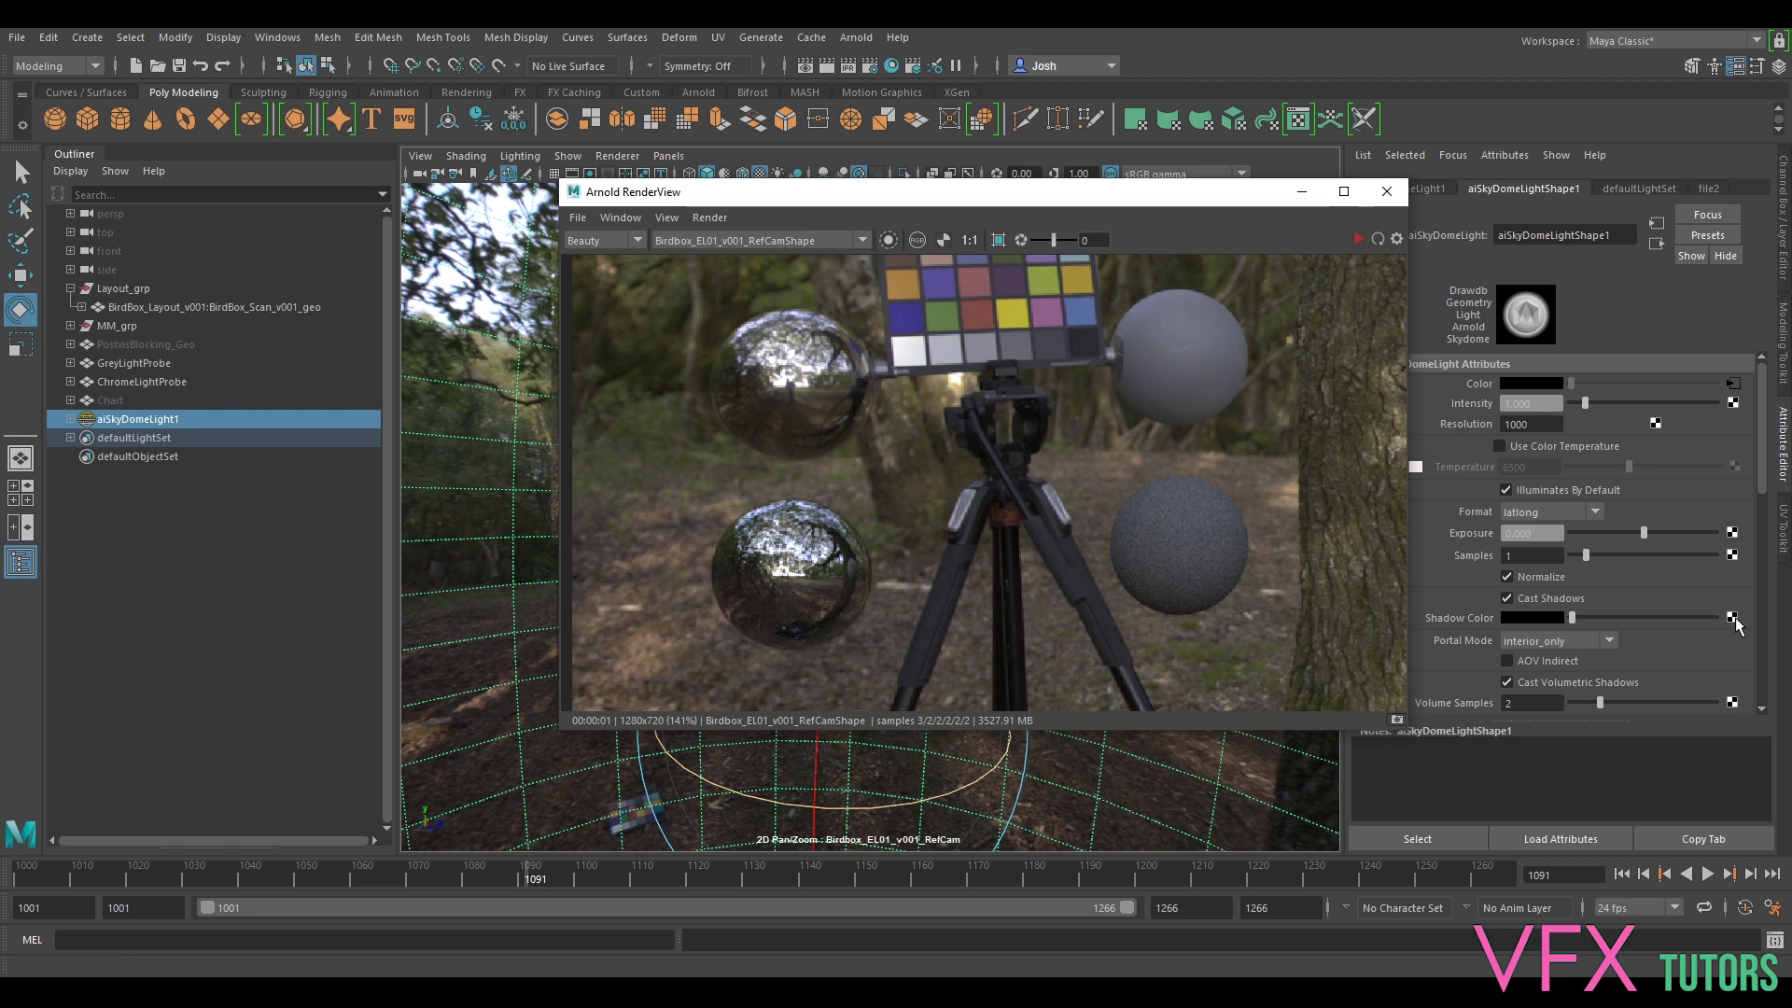
# - Set aiSkyDomeLightShape1 Samples to 4
pyautogui.click(1530, 555)
pyautogui.write('4')
pyautogui.press('Return')
pyautogui.scroll(-2, 1133, 435)
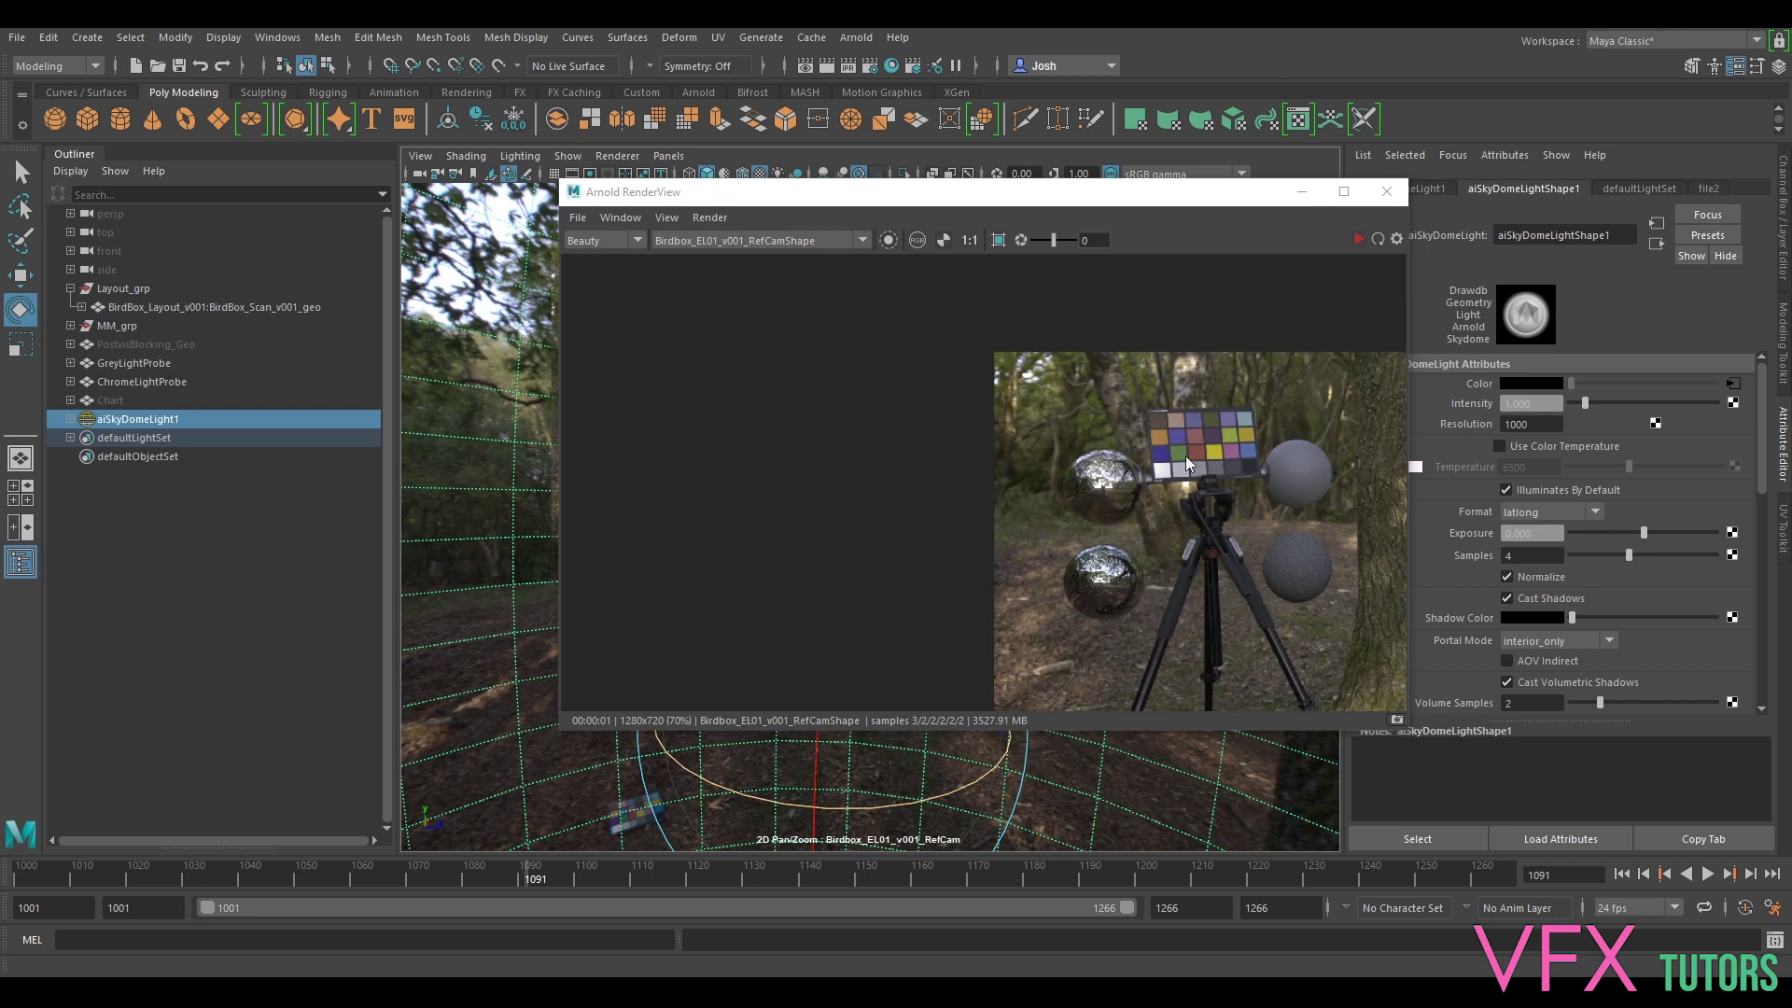
# - Render a crop region with IPR, stop it, and bring up the dome's file2 HDRI texture
pyautogui.moveTo(1030, 377); pyautogui.dragTo(1363, 638)
pyautogui.click(1358, 243)
pyautogui.scroll(2, 1358, 484)
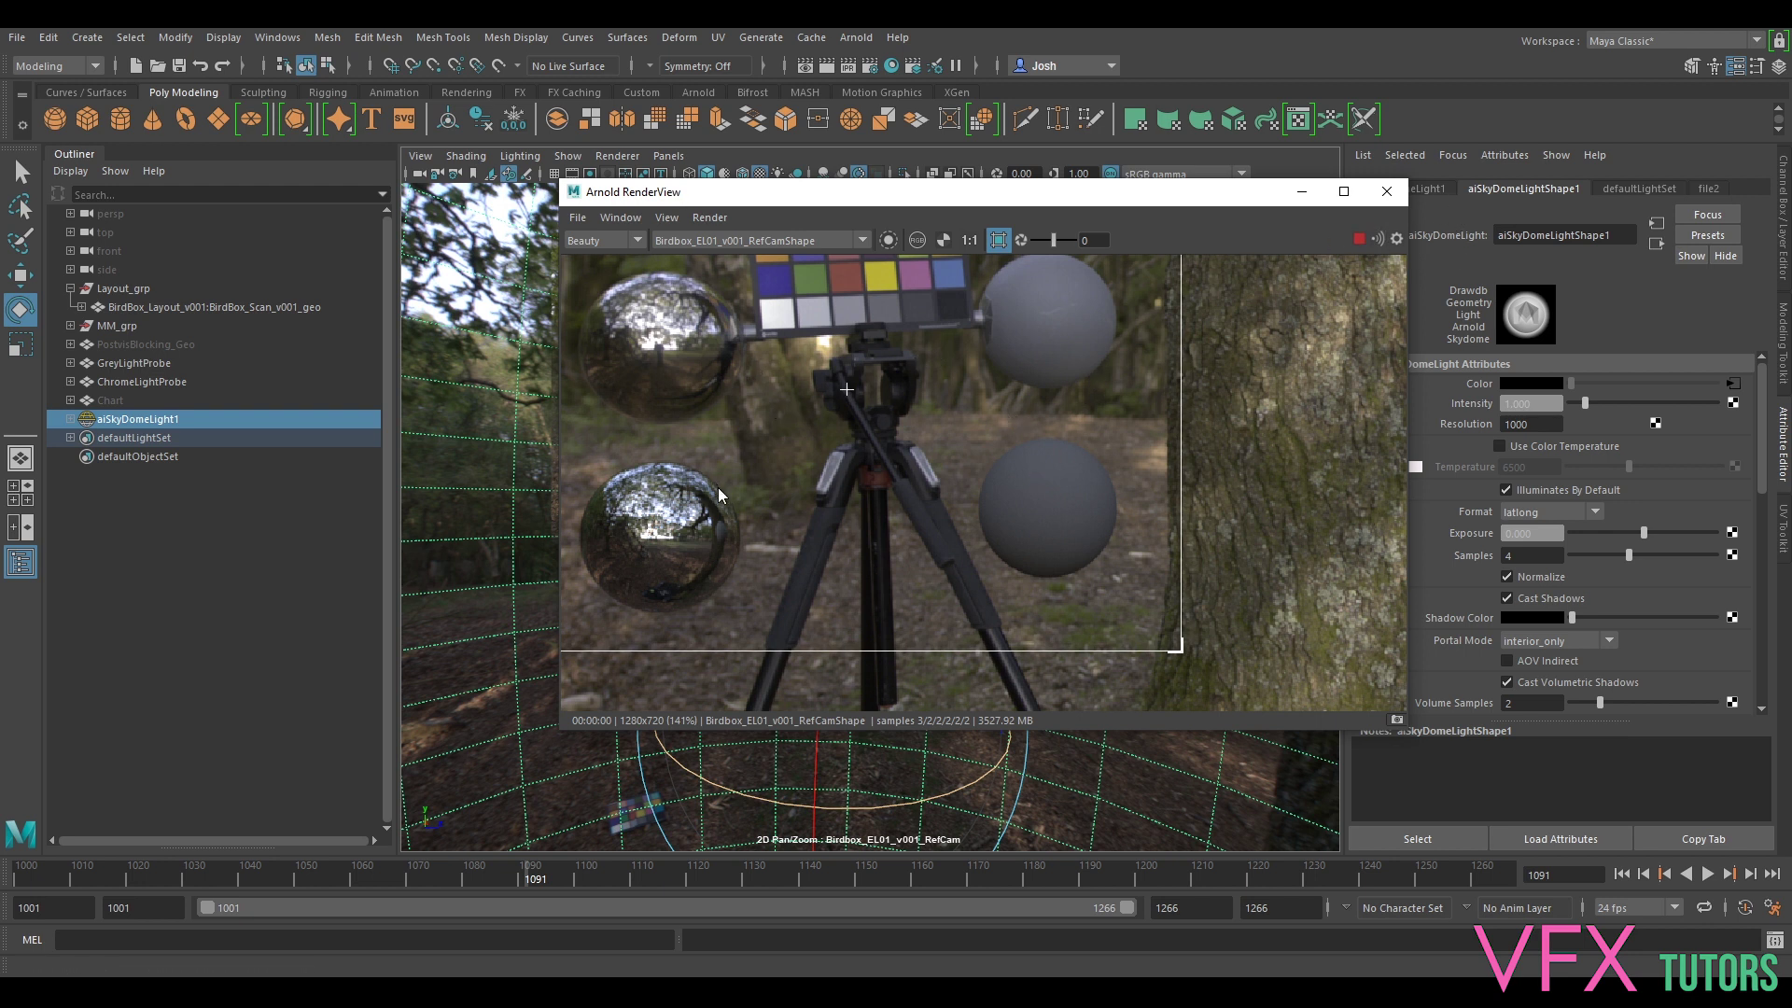
pyautogui.scroll(-3, 700, 518)
pyautogui.scroll(-2, 805, 524)
pyautogui.scroll(3, 1257, 521)
pyautogui.click(1359, 238)
pyautogui.moveTo(1237, 199); pyautogui.dragTo(1078, 216)
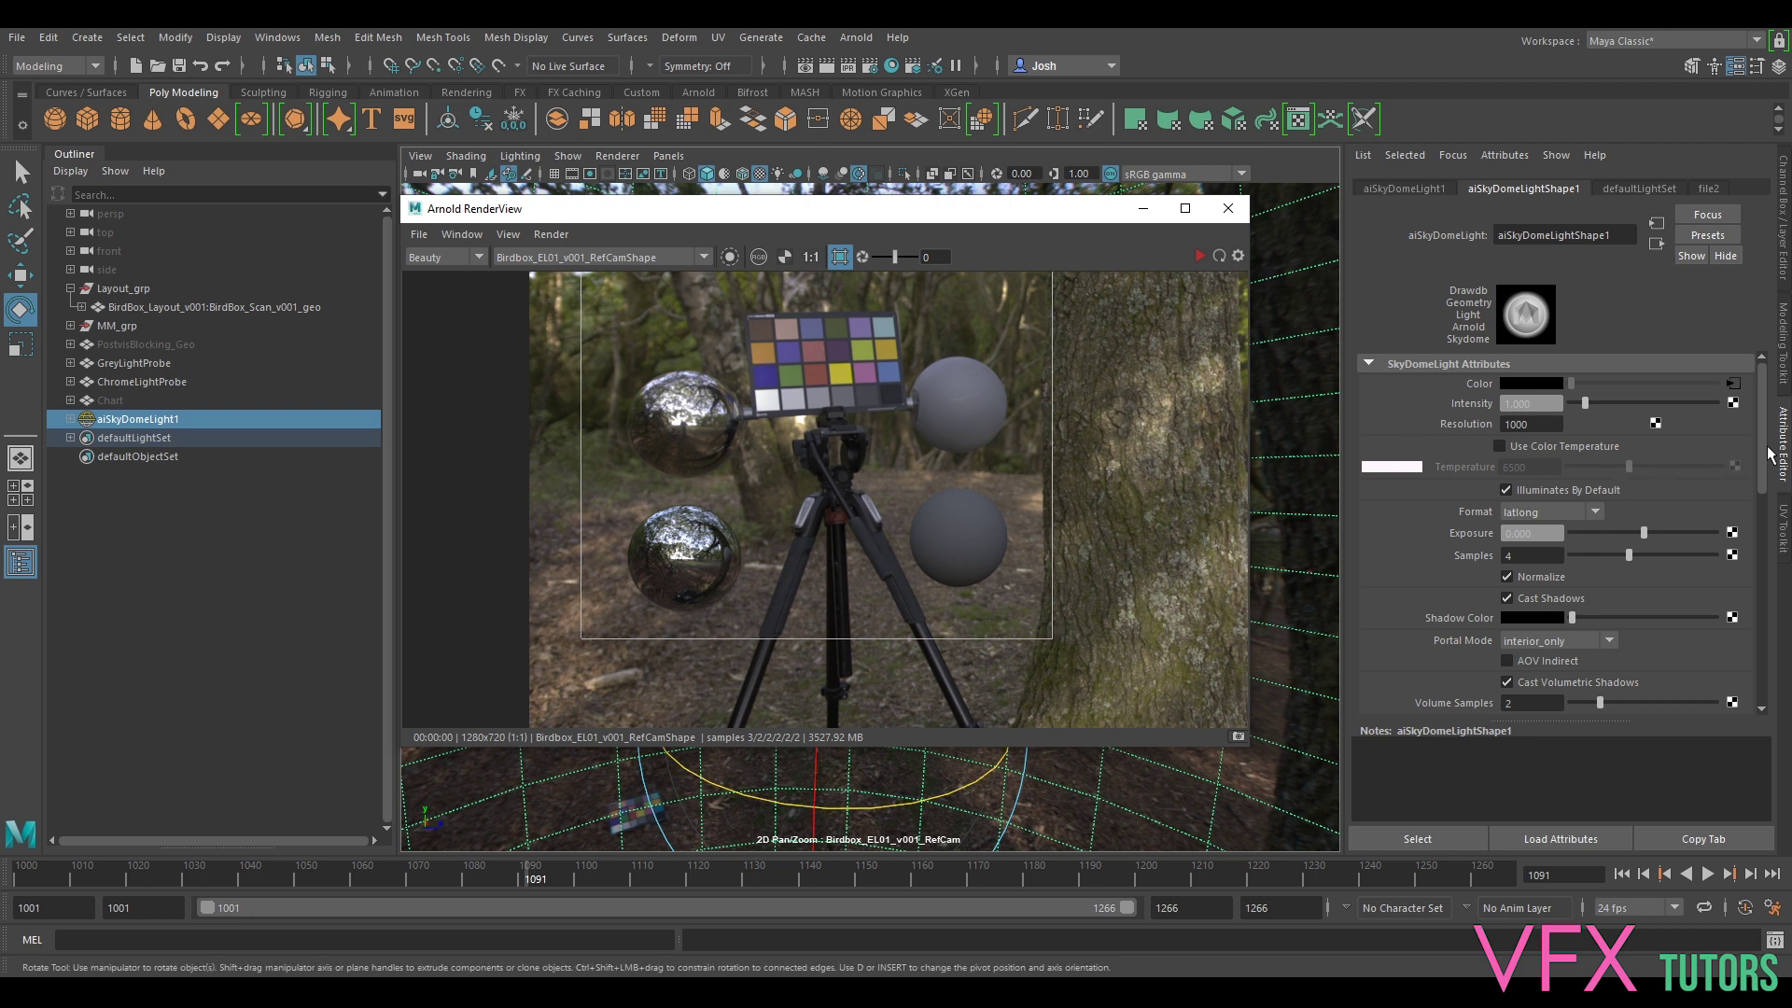
pyautogui.click(1732, 383)
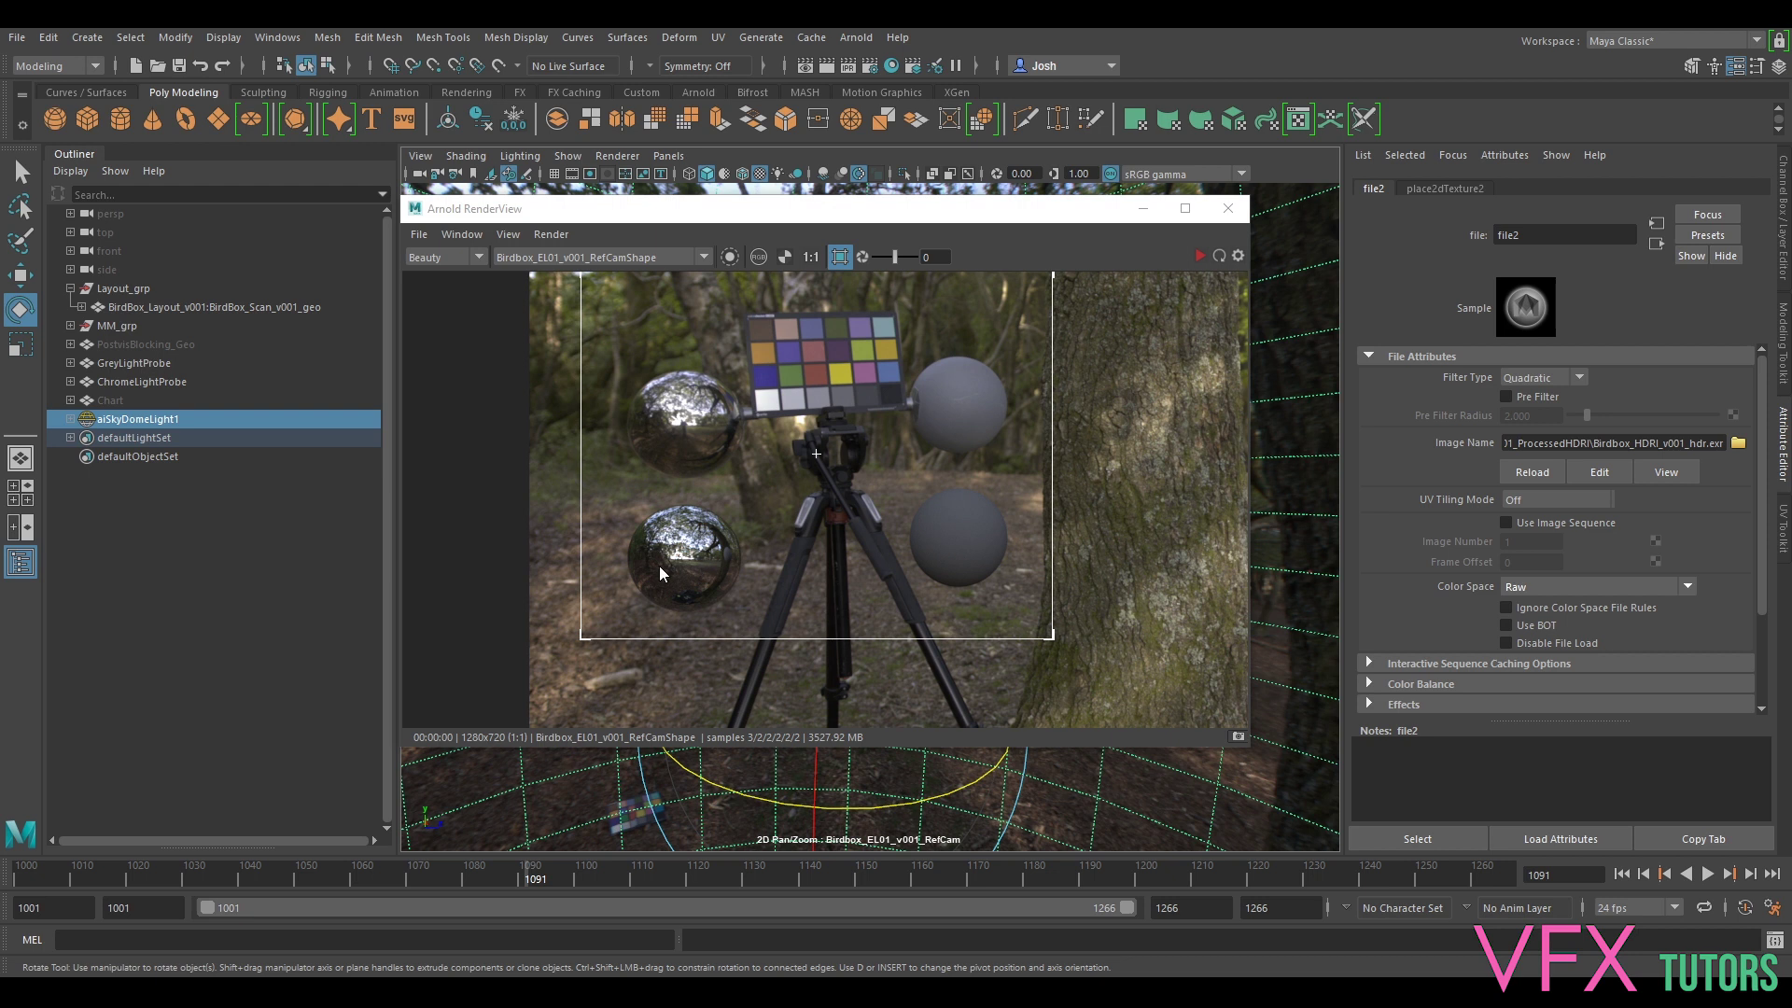
# - Load BirdBox_HDRI_Grade_v001.1001.exr into the dome's file texture and store a render snapshot
pyautogui.click(1737, 442)
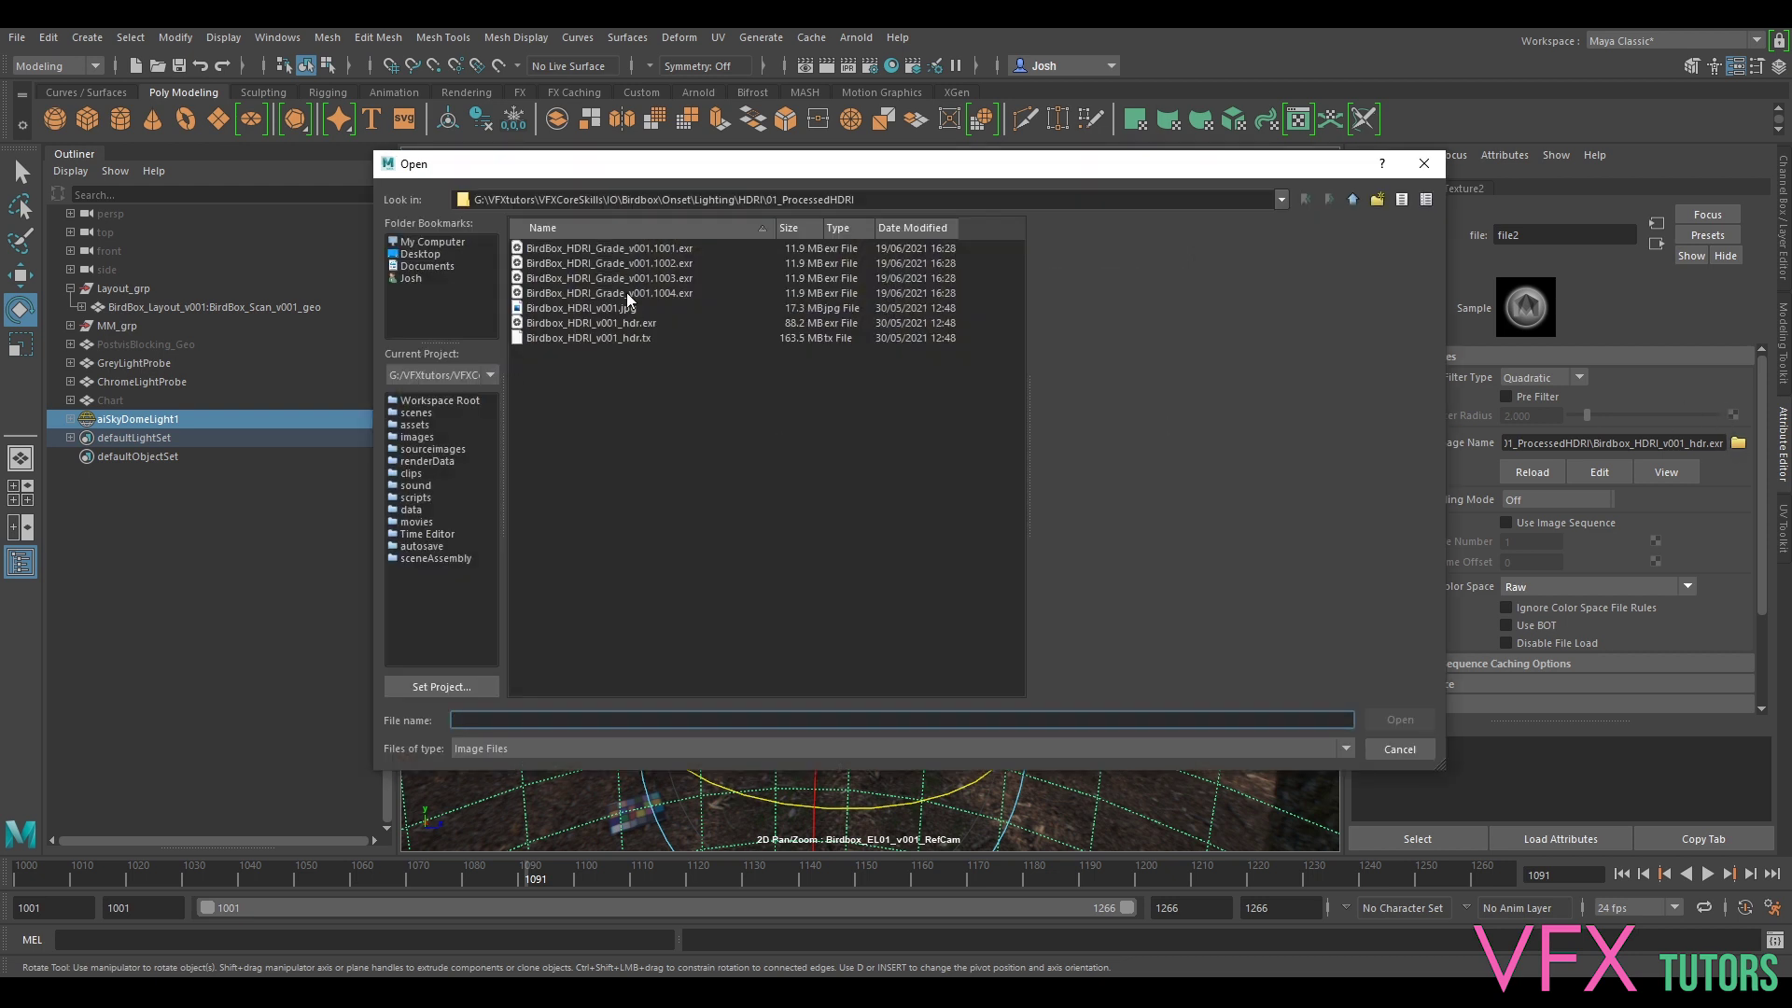
pyautogui.click(645, 248)
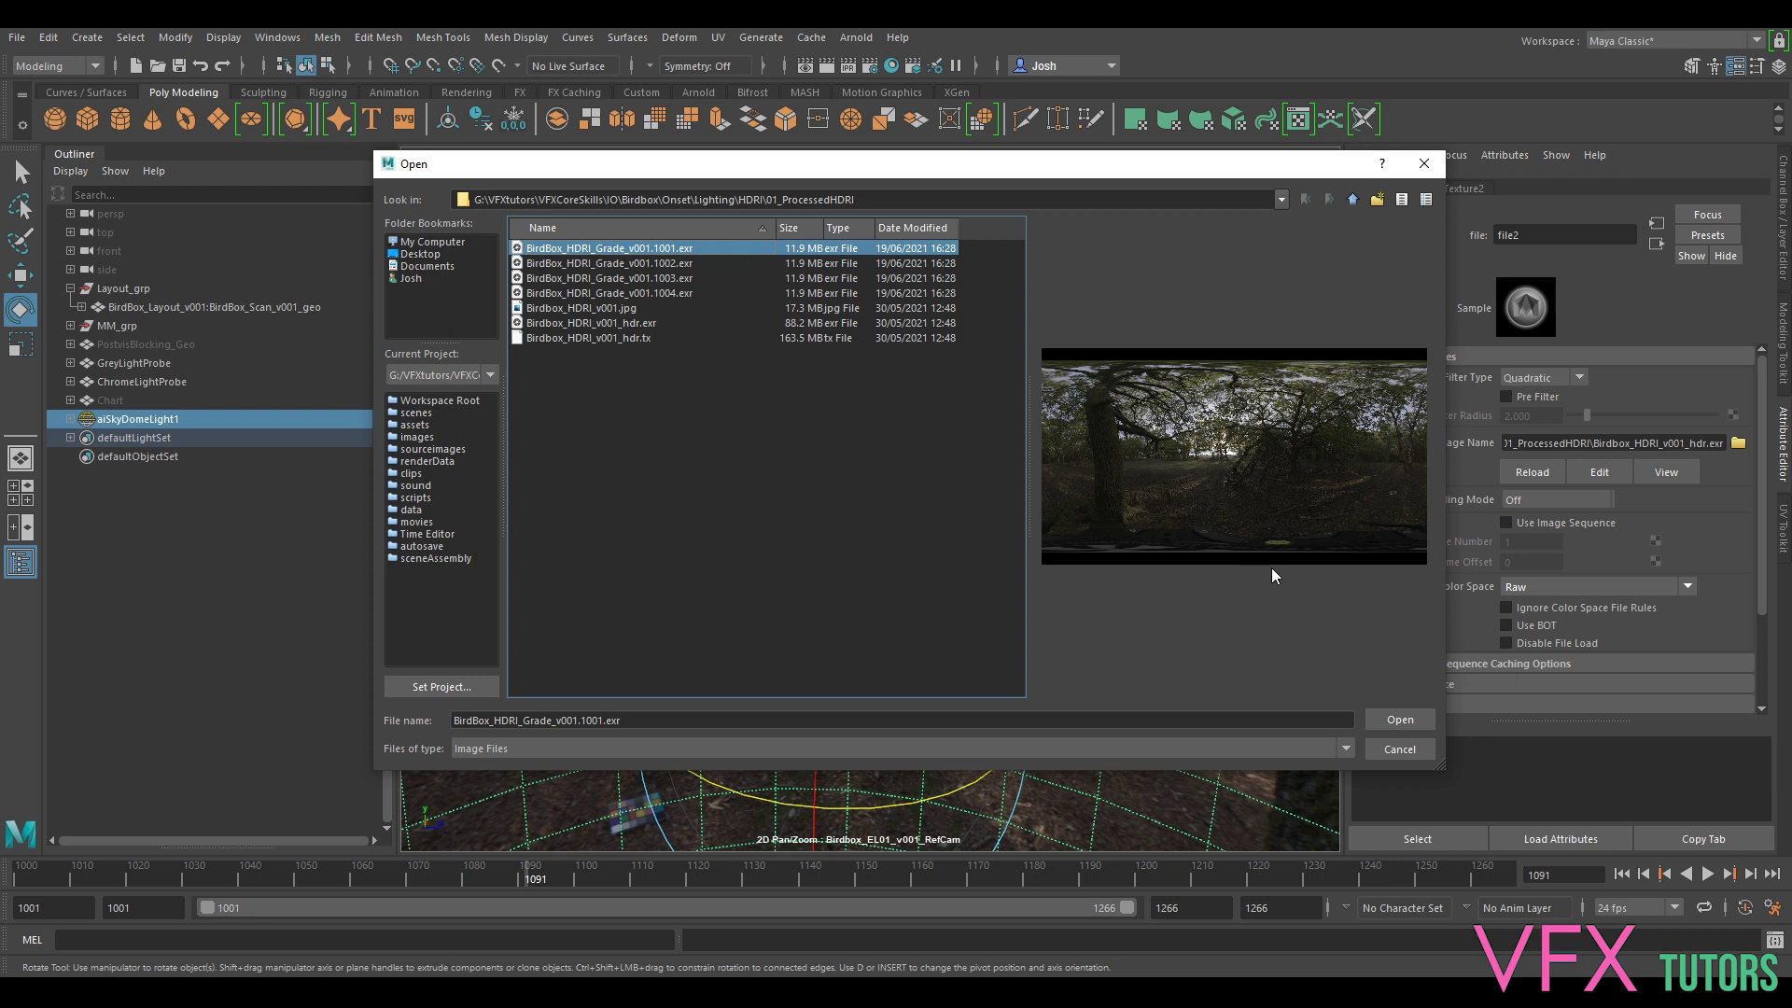
pyautogui.click(1381, 714)
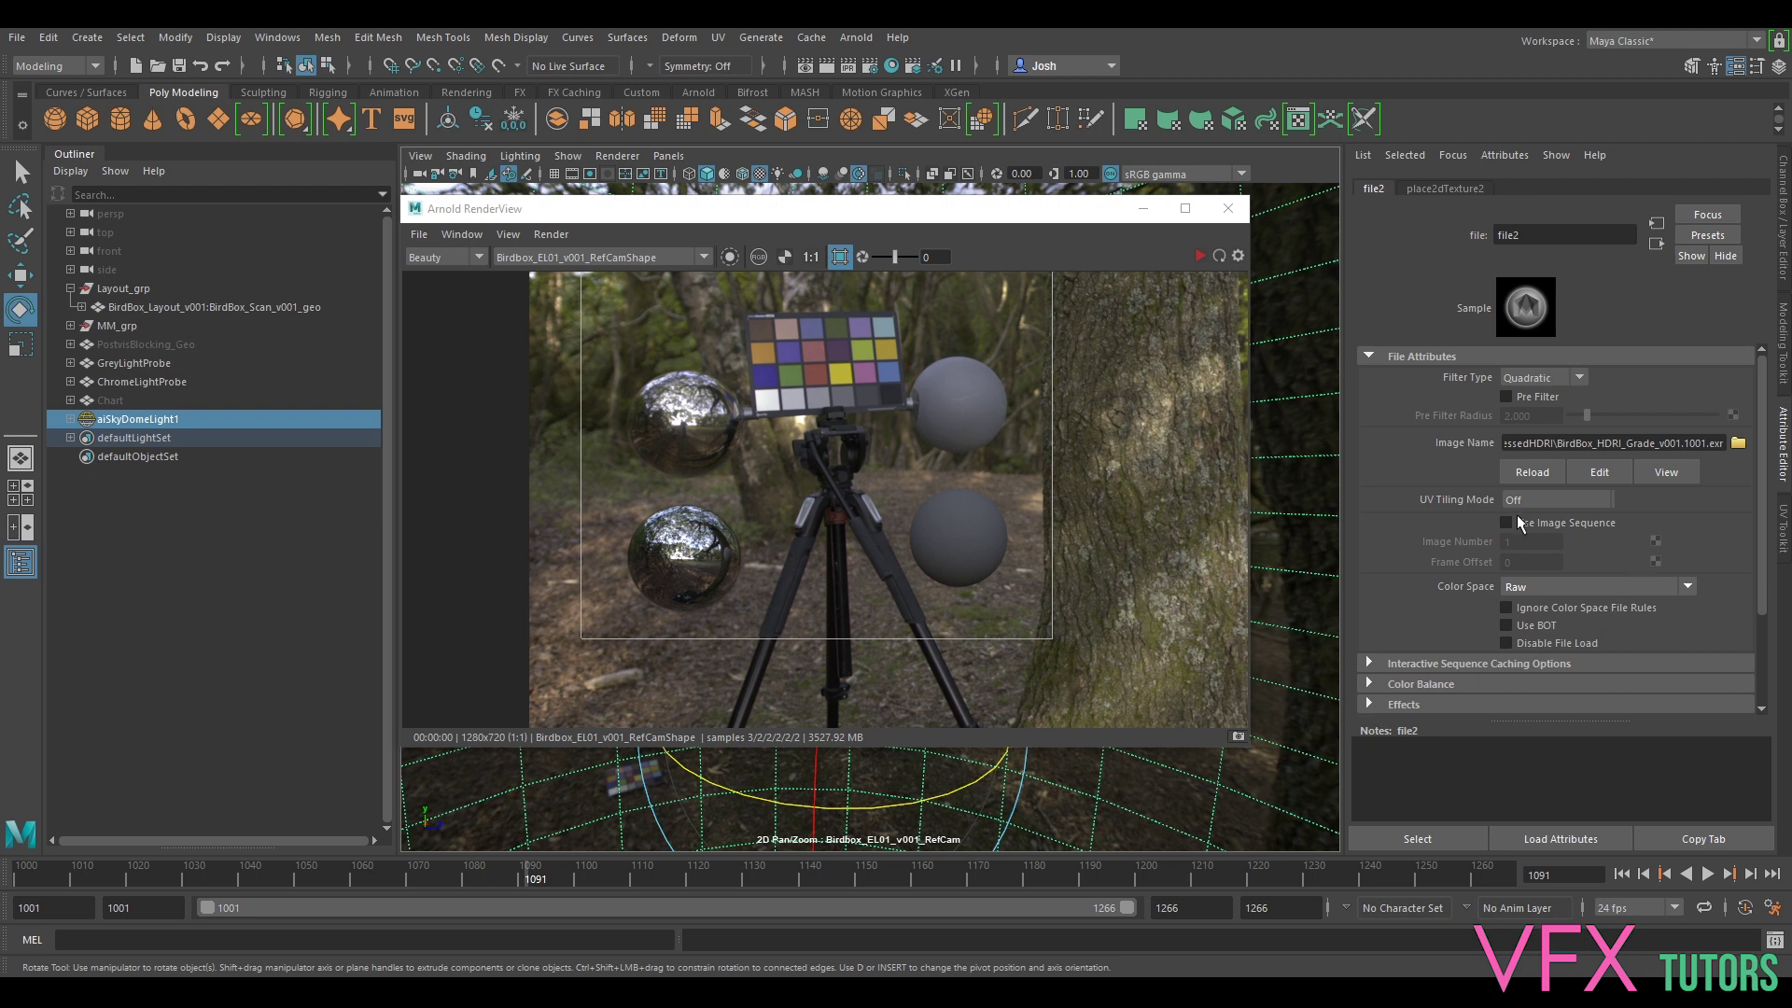
pyautogui.click(1237, 738)
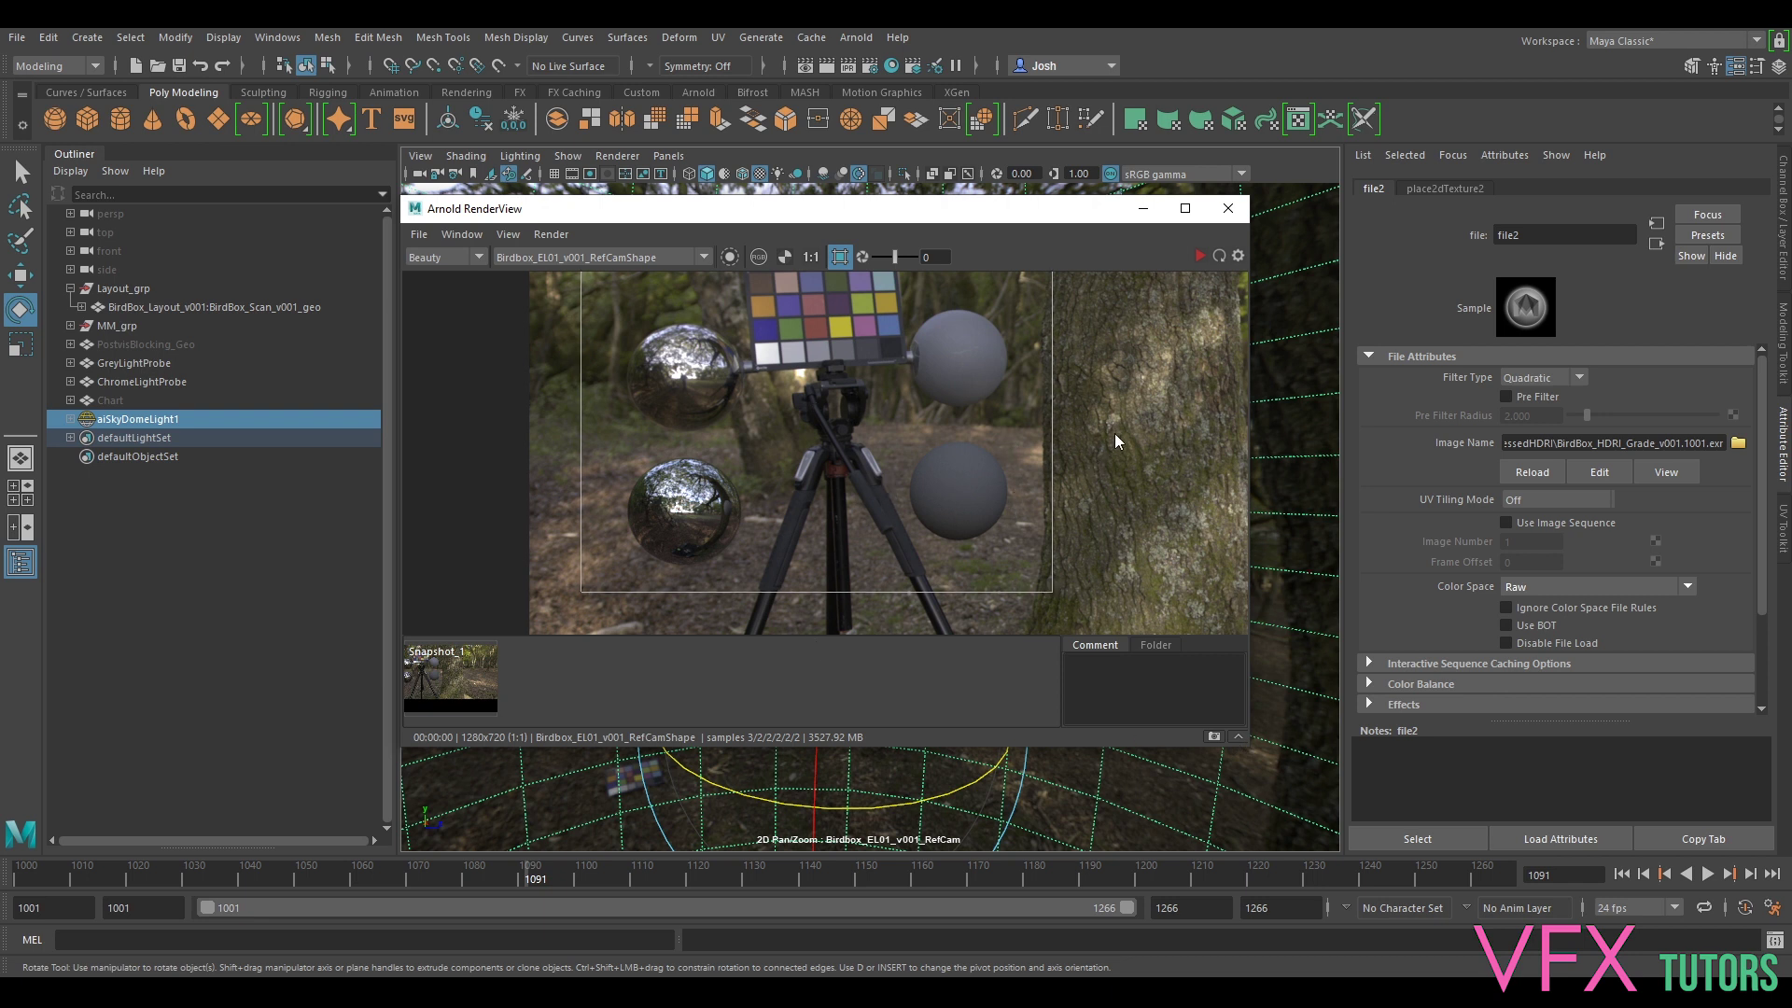
# - Refresh the full Arnold render and zoom in on the chrome spheres and tripod
pyautogui.click(551, 234)
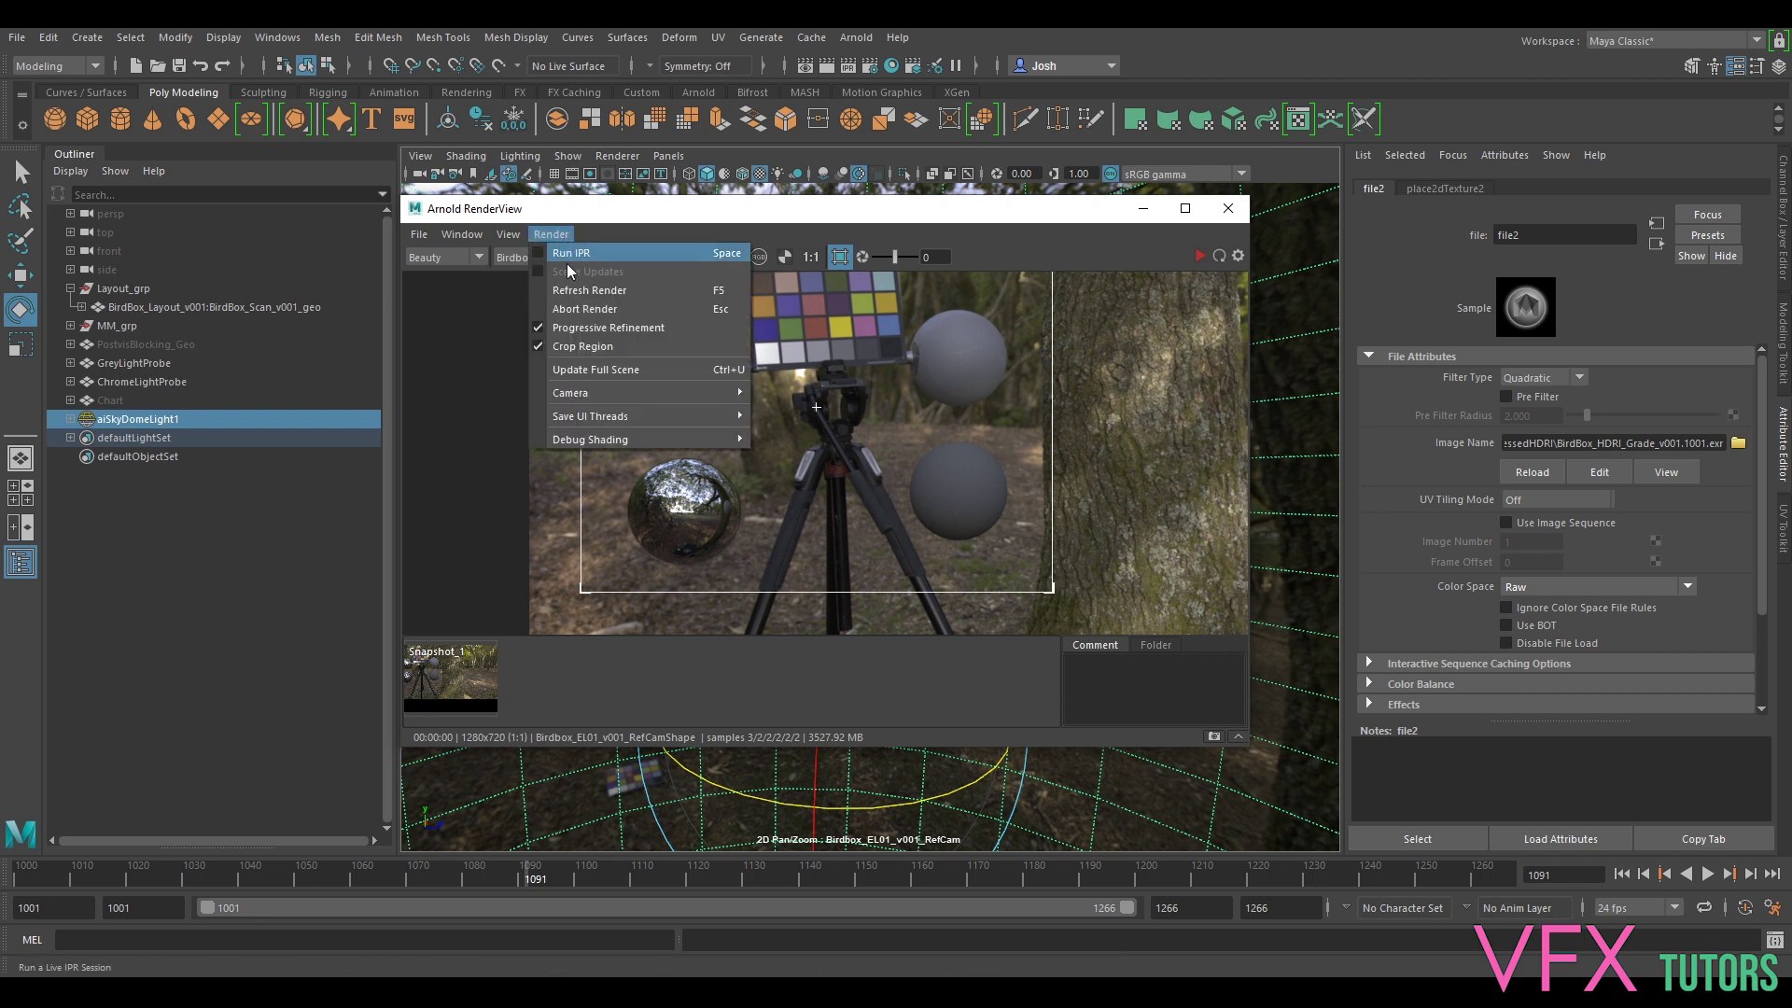
pyautogui.click(587, 370)
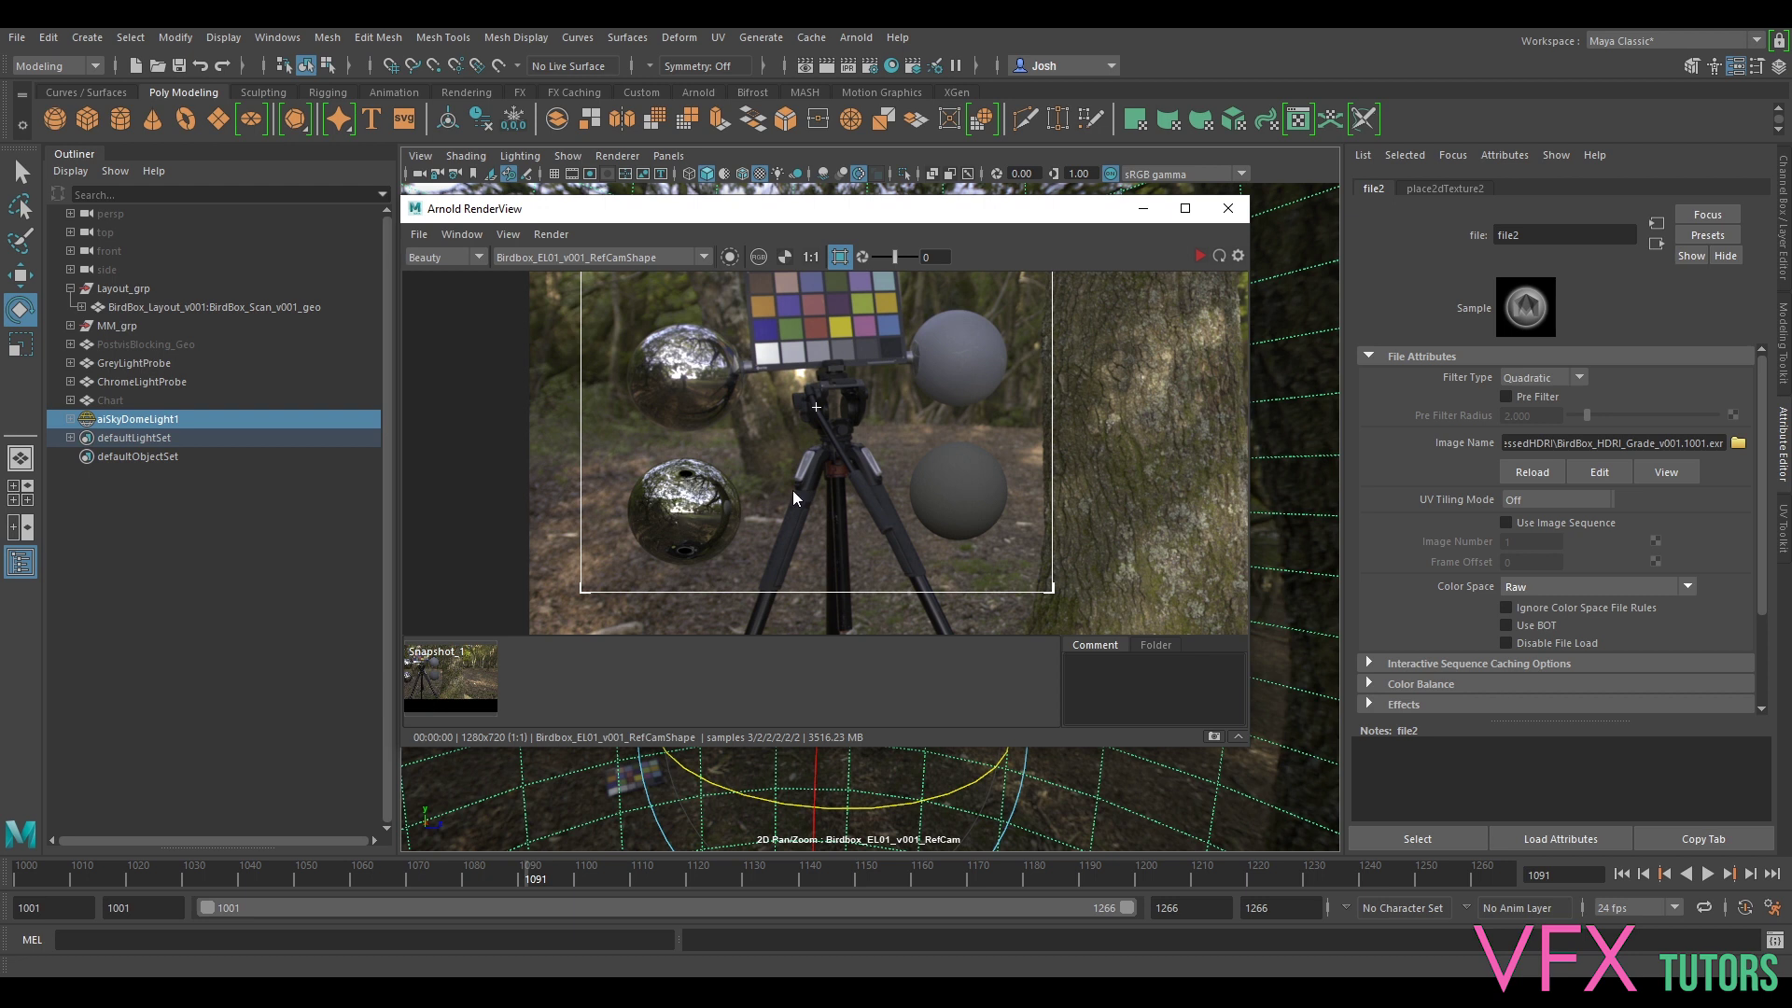
pyautogui.scroll(1, 648, 512)
pyautogui.moveTo(559, 500); pyautogui.dragTo(1201, 498, button='middle')
pyautogui.scroll(2, 712, 452)
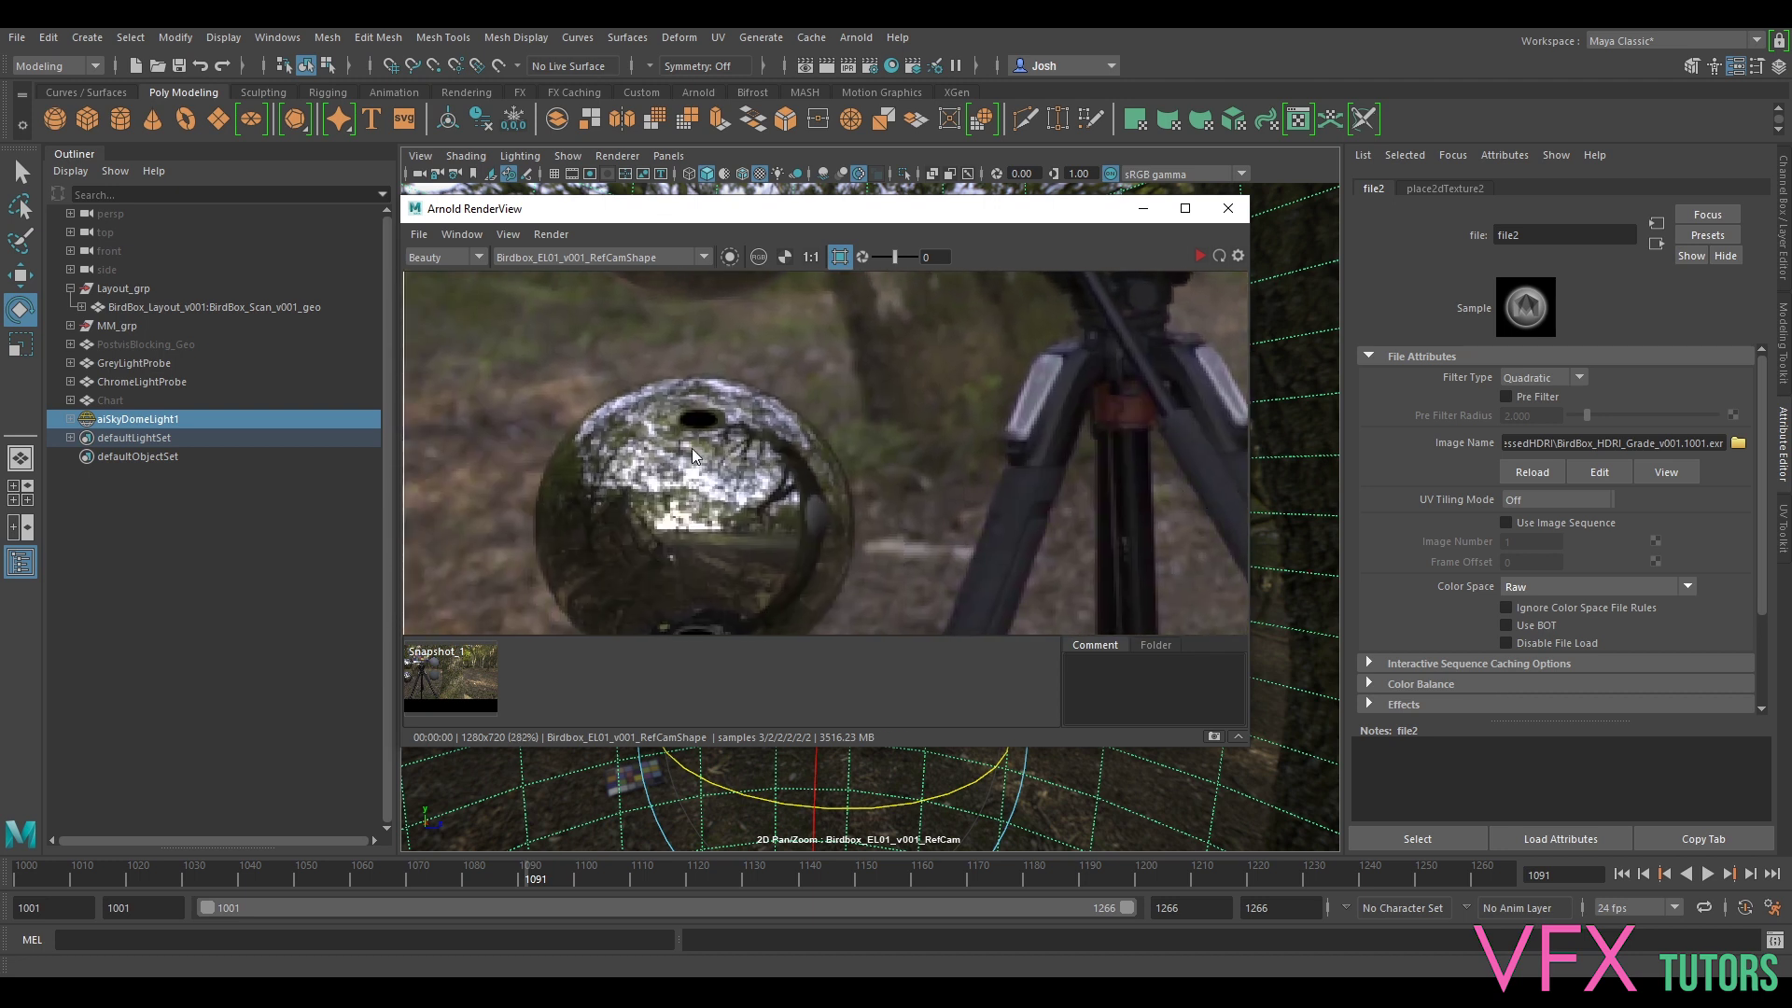
pyautogui.scroll(-1, 709, 414)
pyautogui.moveTo(853, 417); pyautogui.dragTo(741, 473, button='middle')
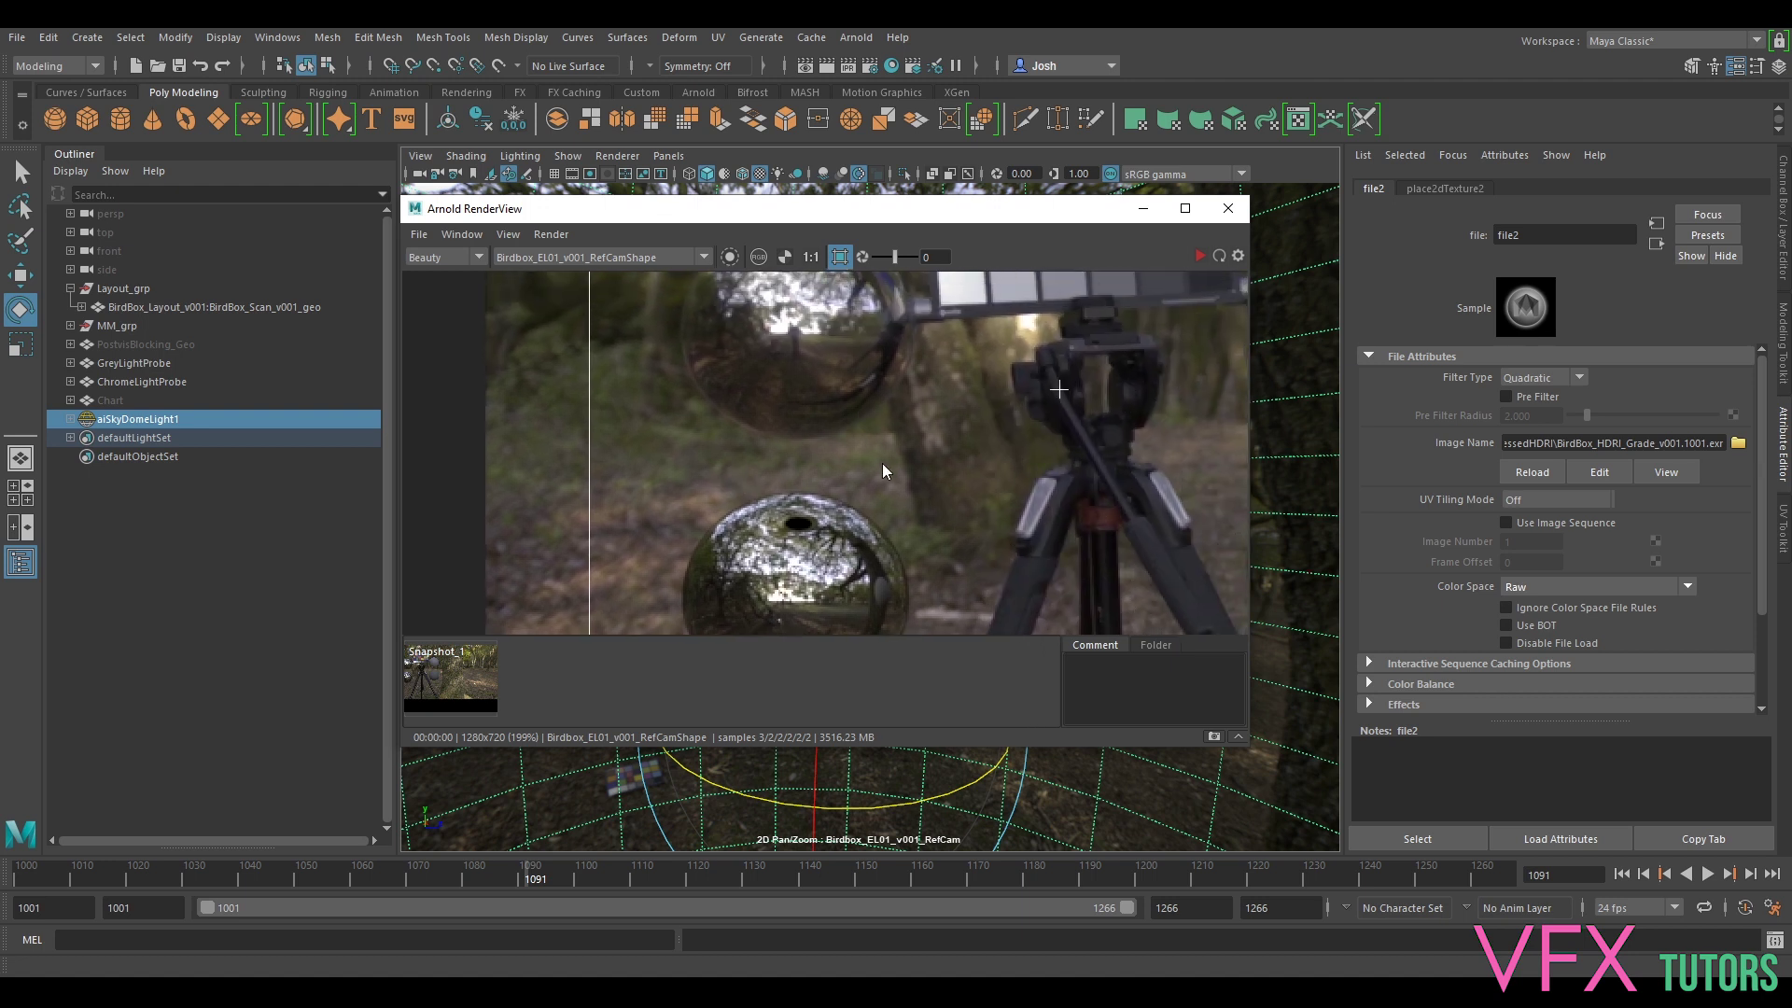
# - Reframe the preview on spheres and chart, store Snapshot_2, and view Snapshot_1
pyautogui.scroll(-1, 877, 434)
pyautogui.moveTo(963, 470); pyautogui.dragTo(819, 381, button='middle')
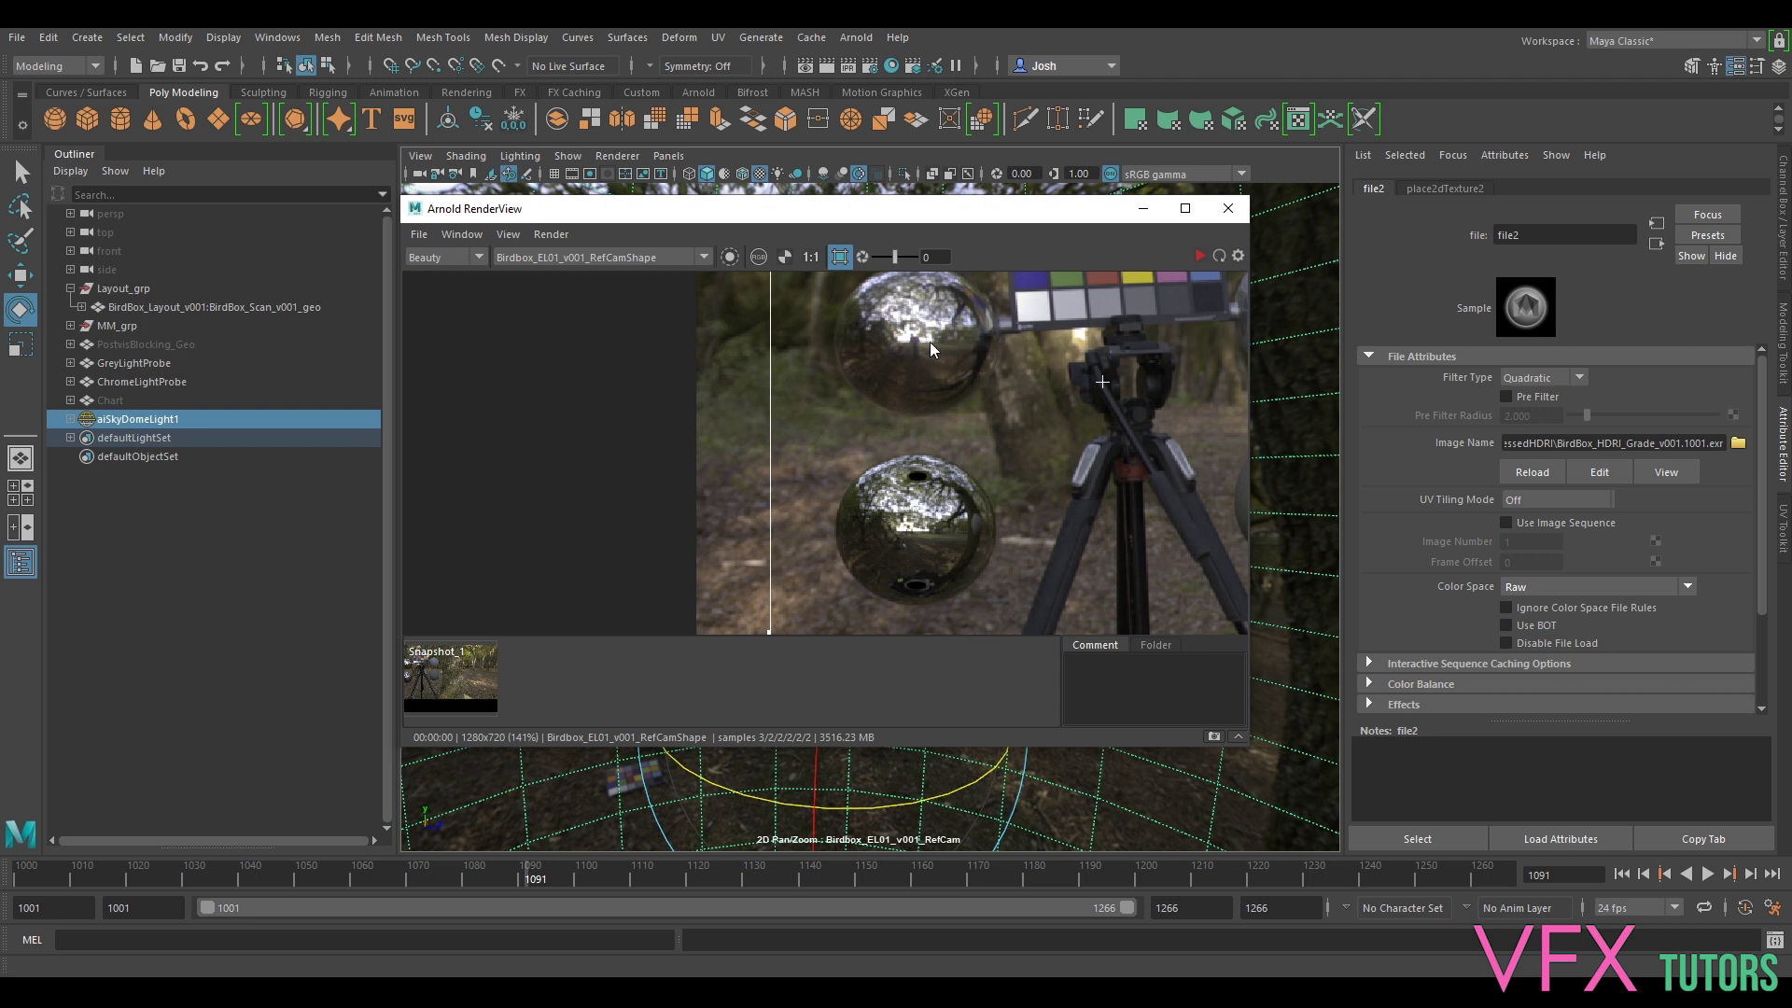
pyautogui.moveTo(1019, 360); pyautogui.dragTo(833, 378, button='middle')
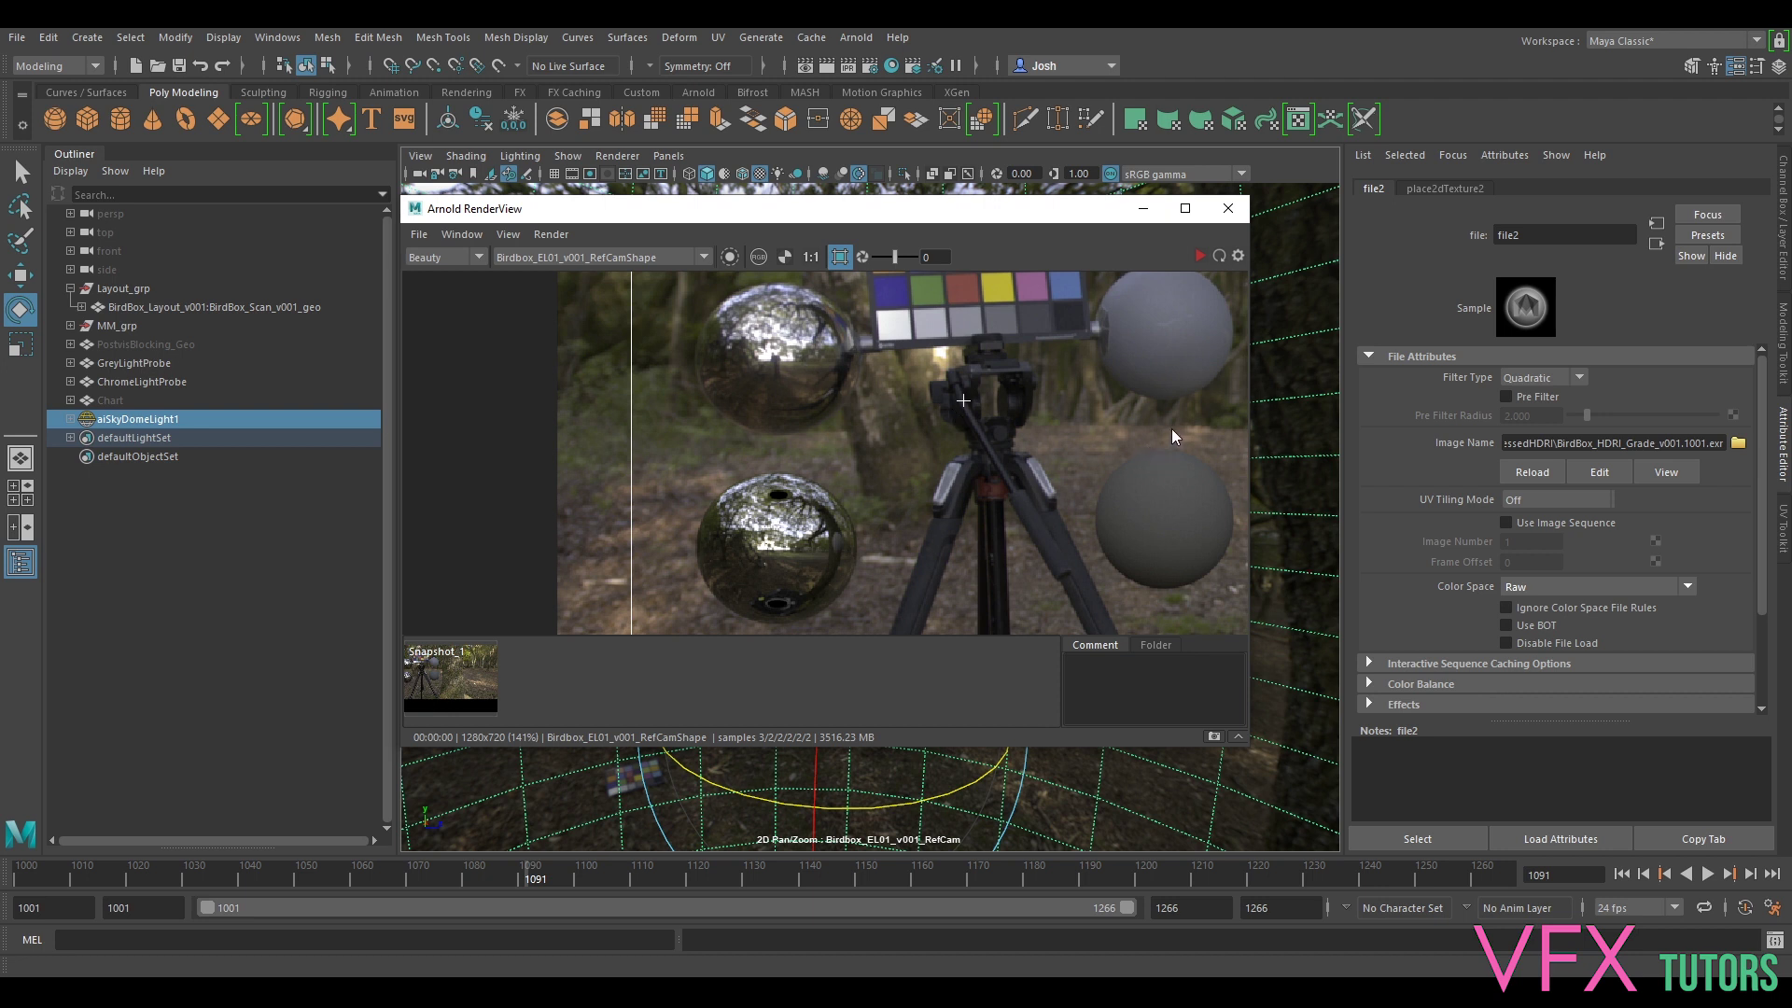
pyautogui.moveTo(1173, 432); pyautogui.dragTo(1056, 474, button='middle')
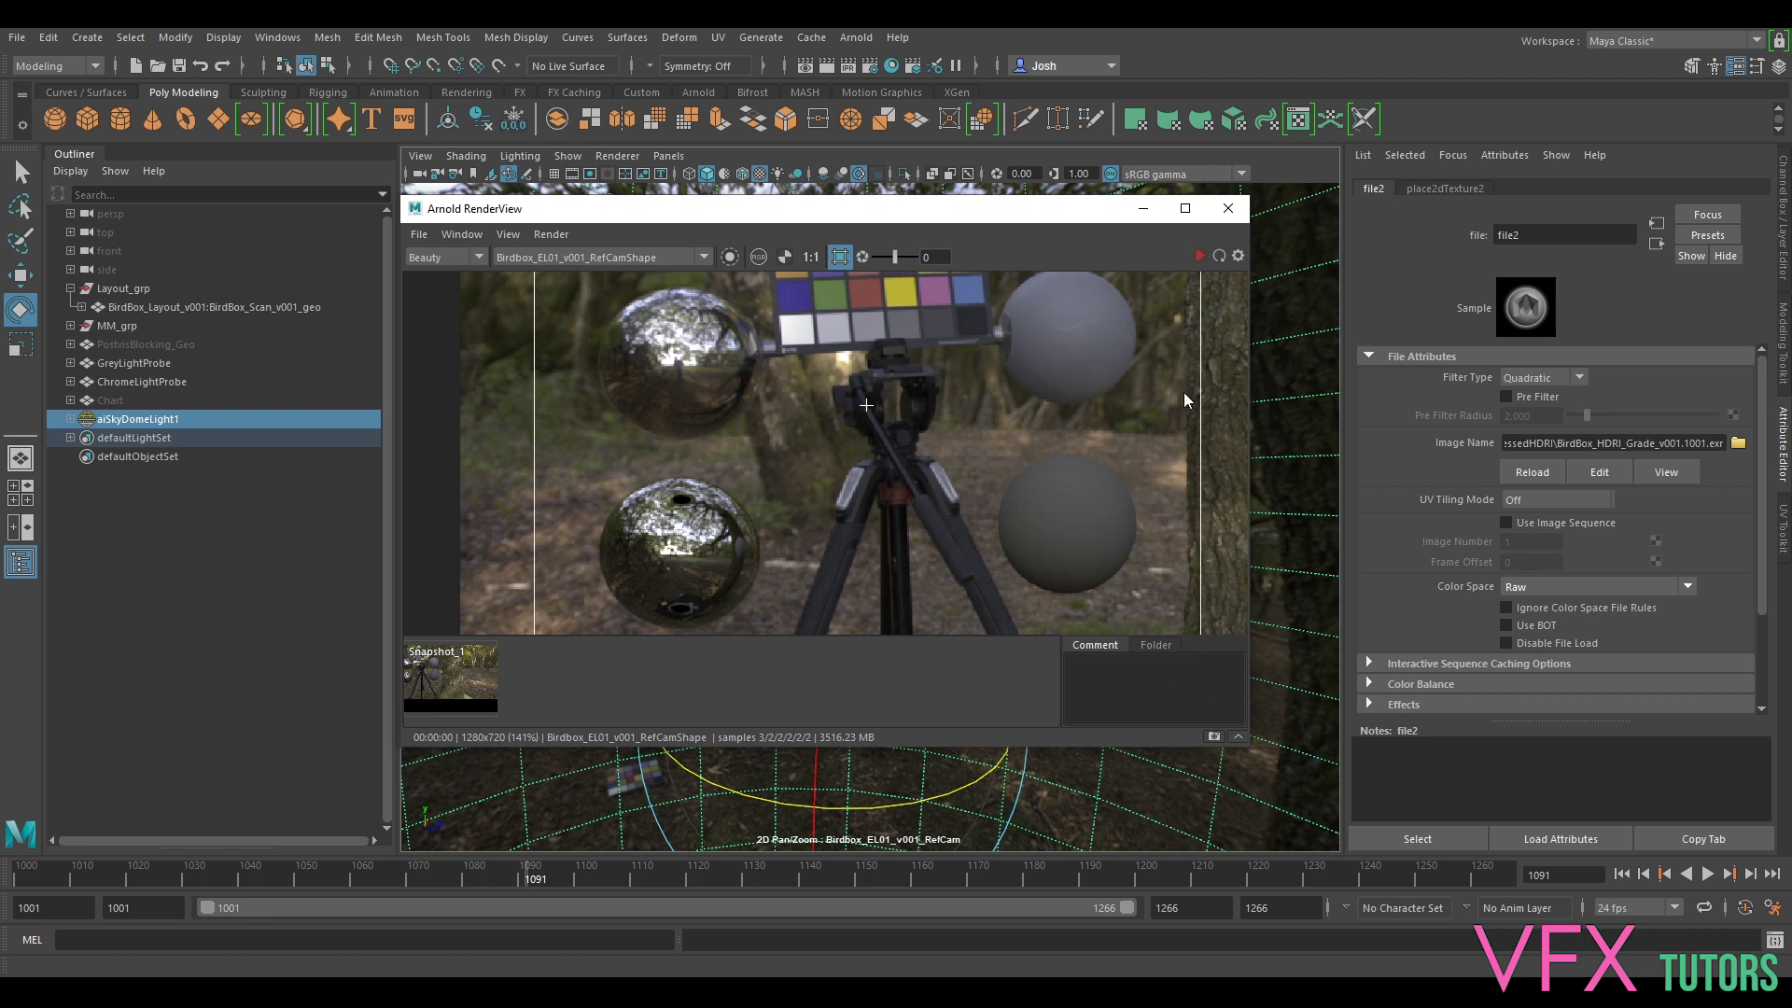
pyautogui.click(1214, 738)
pyautogui.click(446, 683)
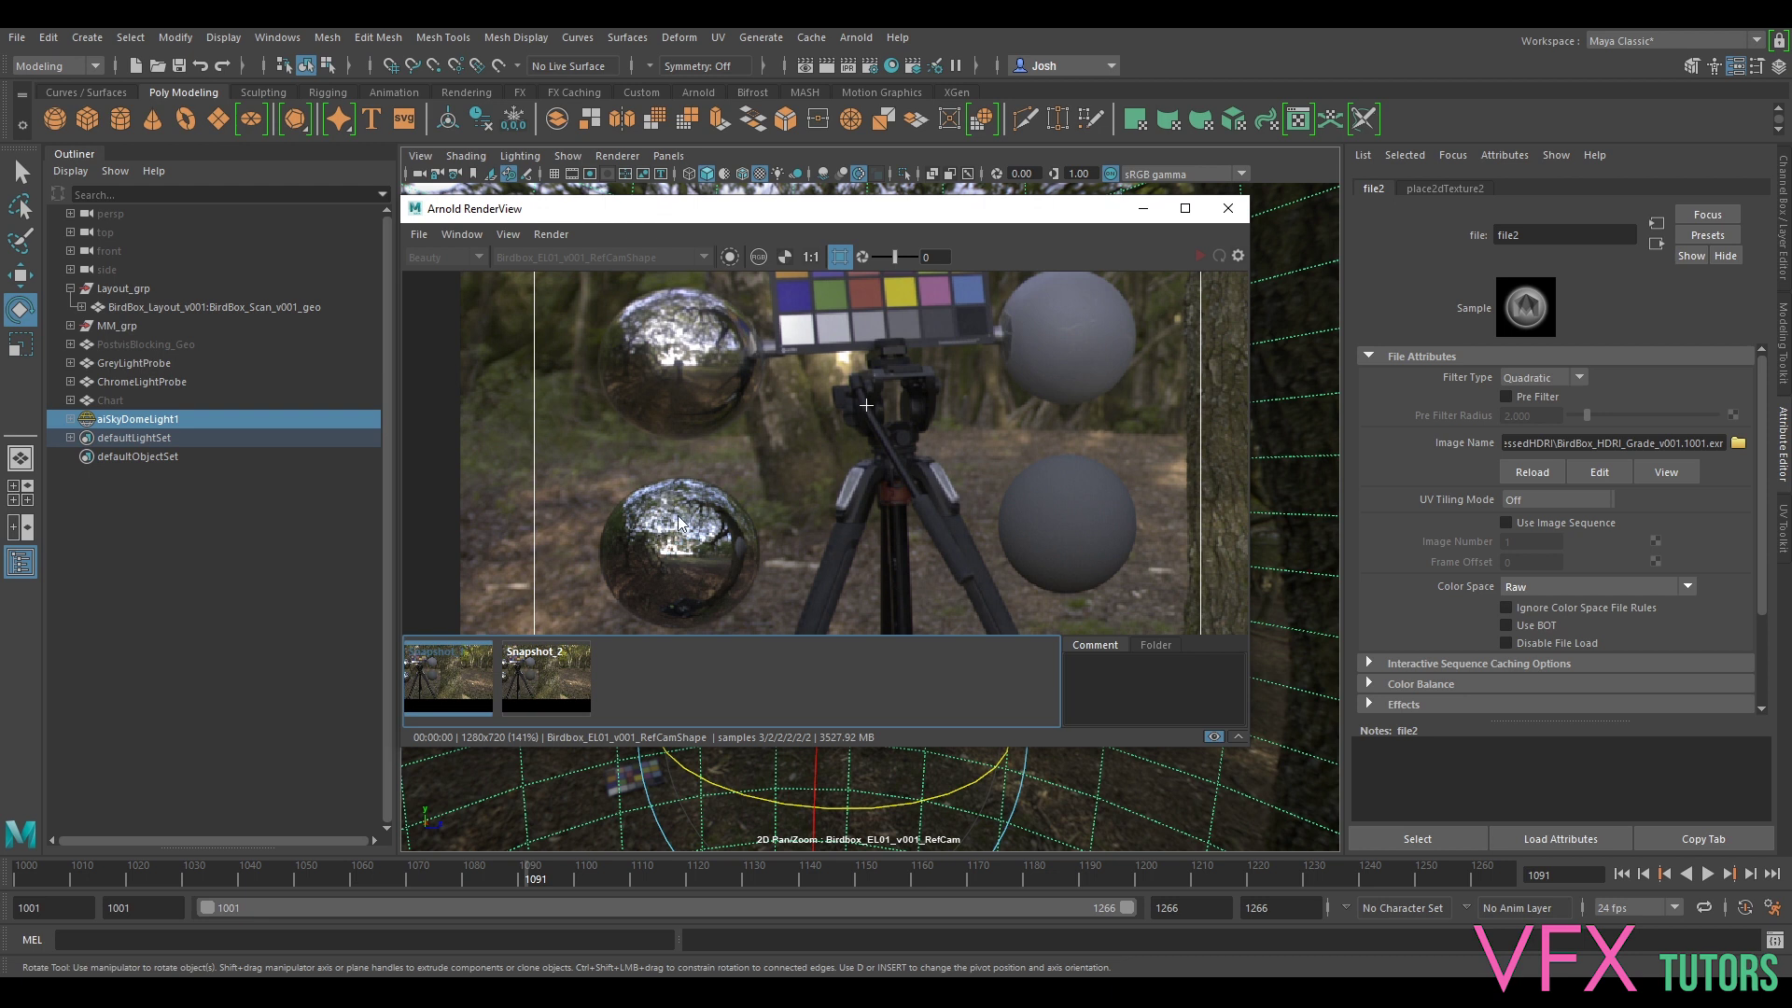
# - Flip between Snapshot_1 and Snapshot_2 to compare the lower chrome sphere
pyautogui.press('Right')
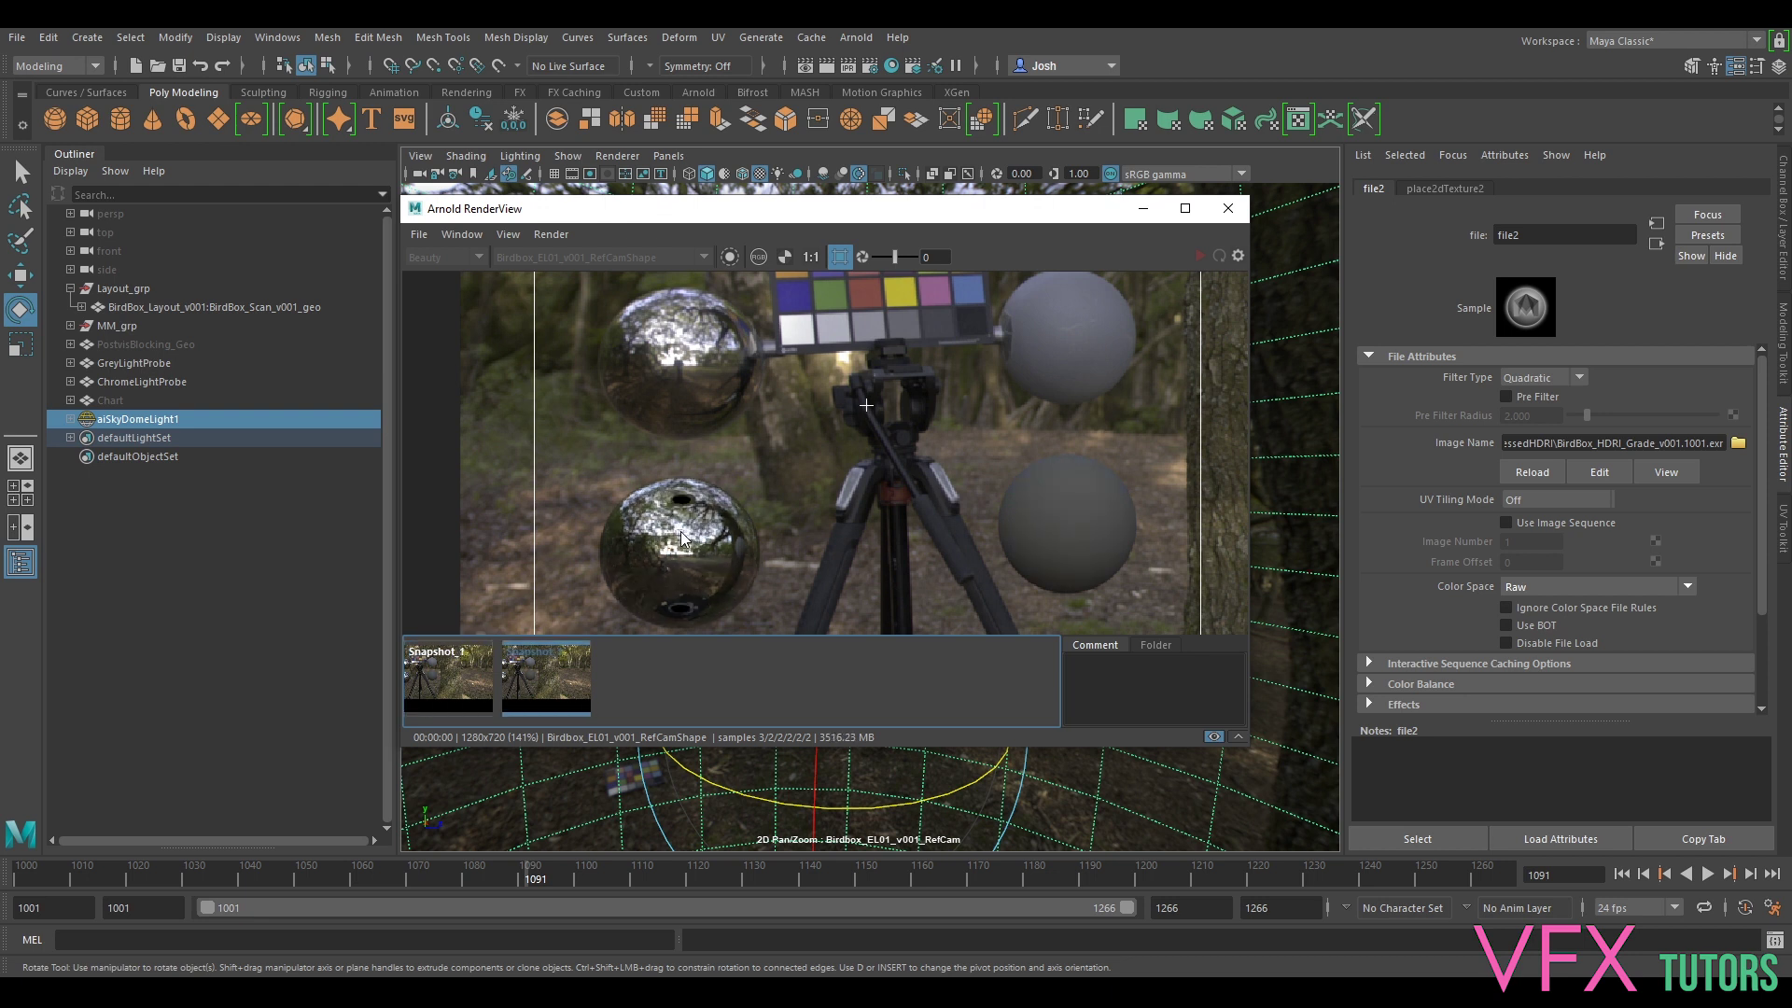
pyautogui.press('Left')
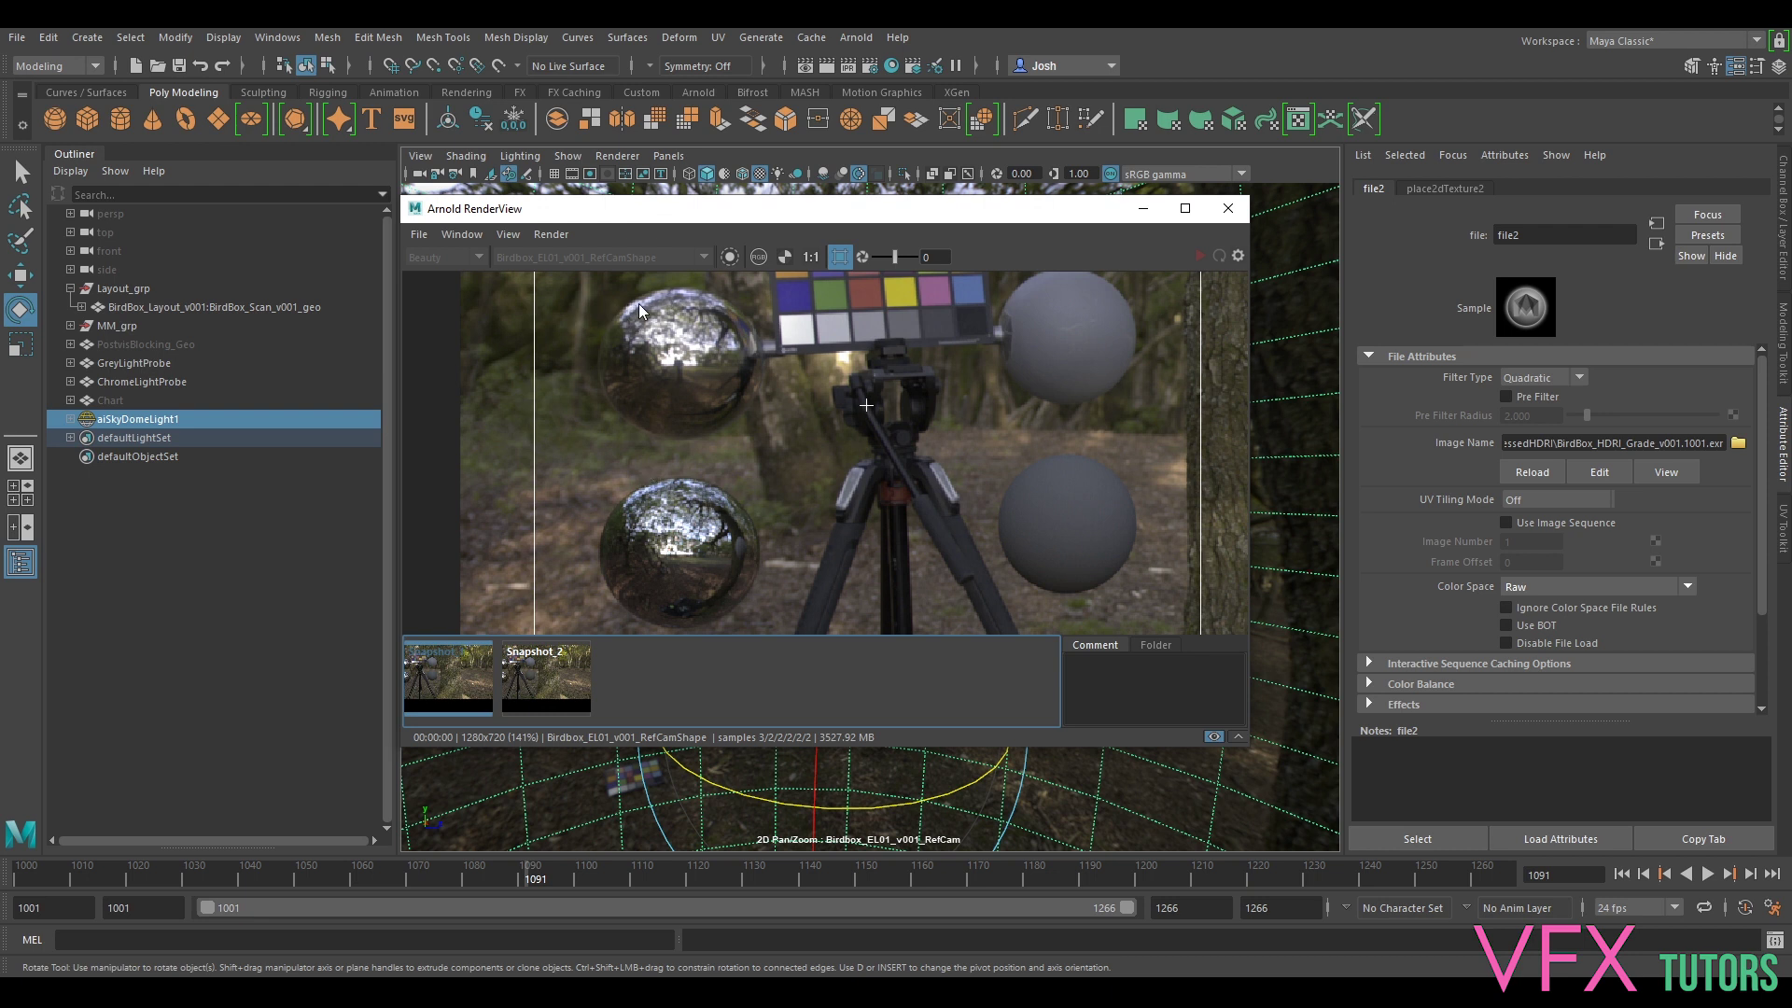
pyautogui.press('Right')
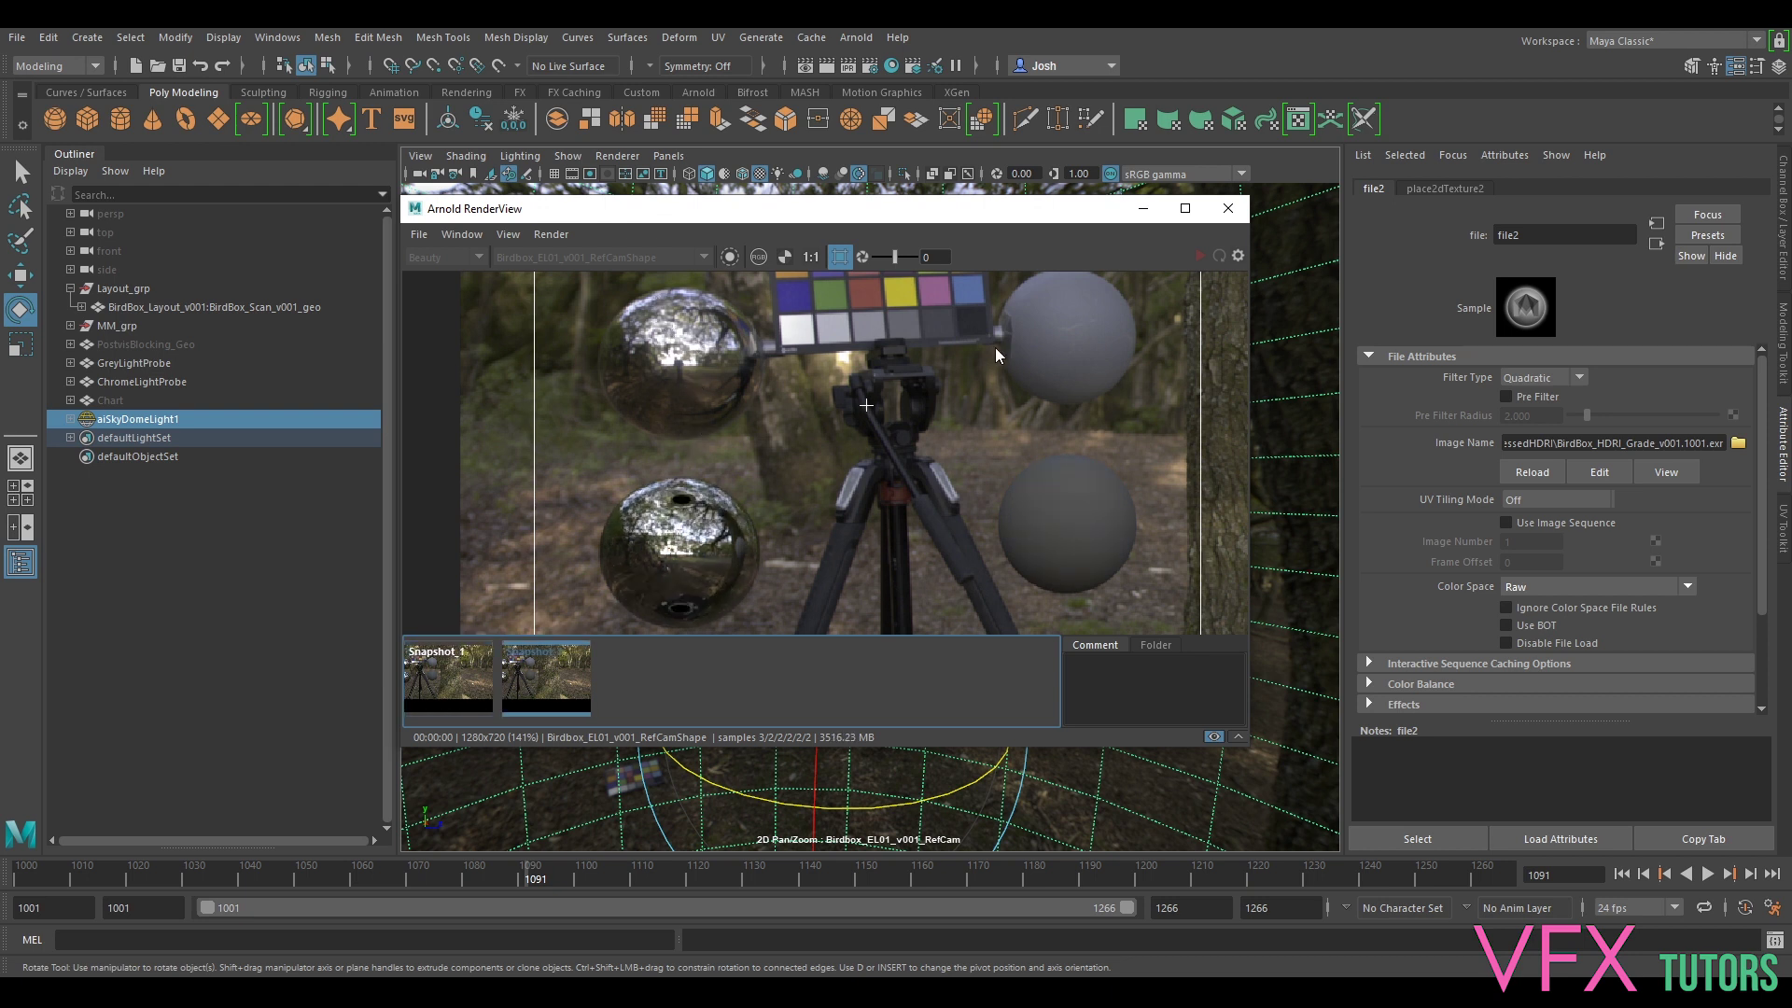
pyautogui.press('Left')
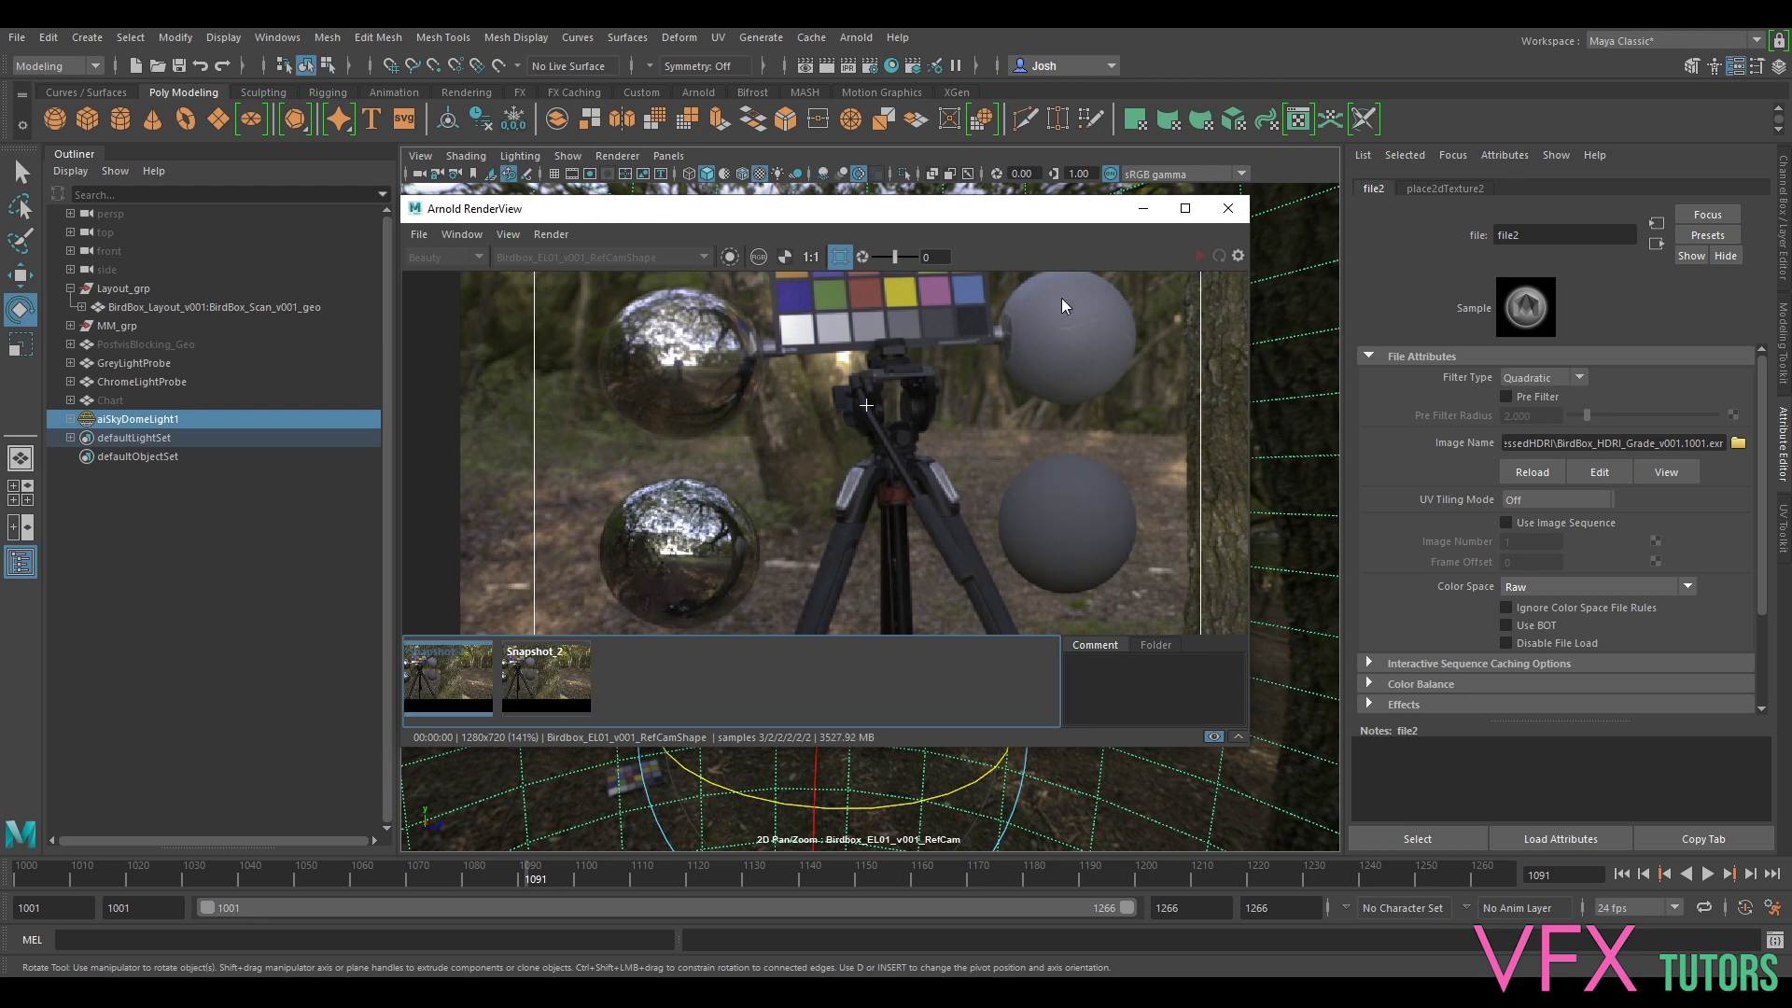
pyautogui.press('Right')
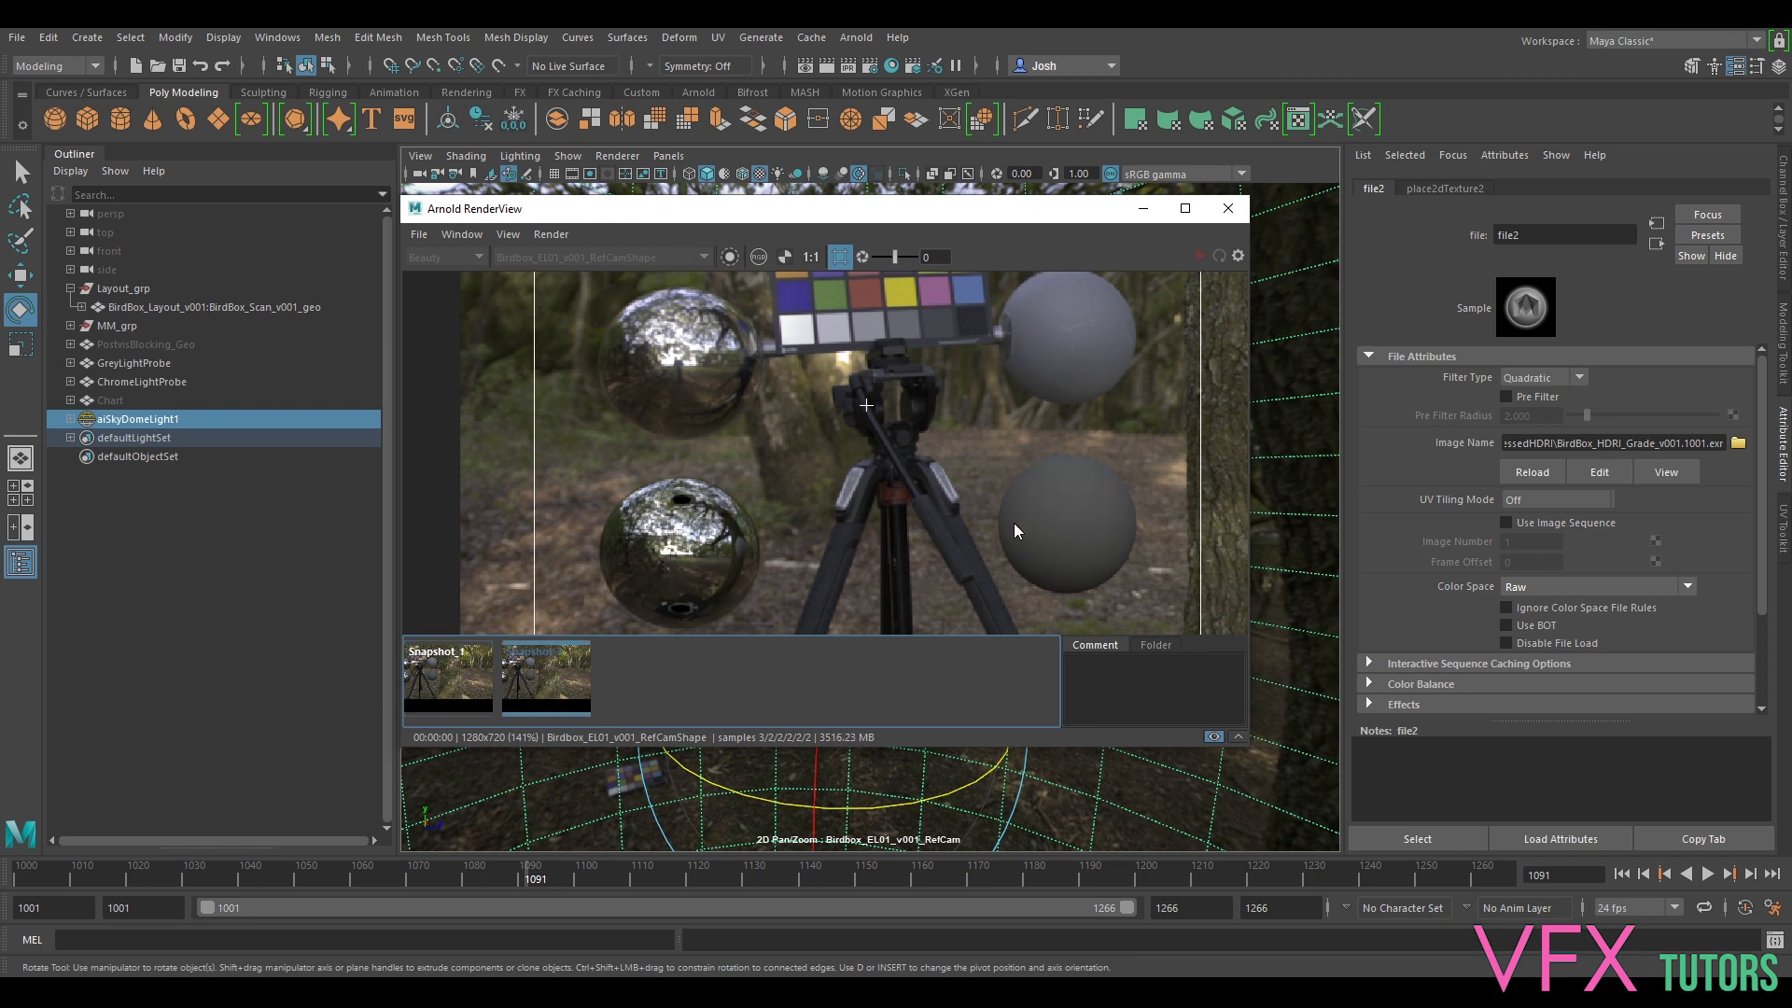
pyautogui.press('Left')
pyautogui.press('Right')
pyautogui.press('Left')
pyautogui.press('Right')
pyautogui.press('Left')
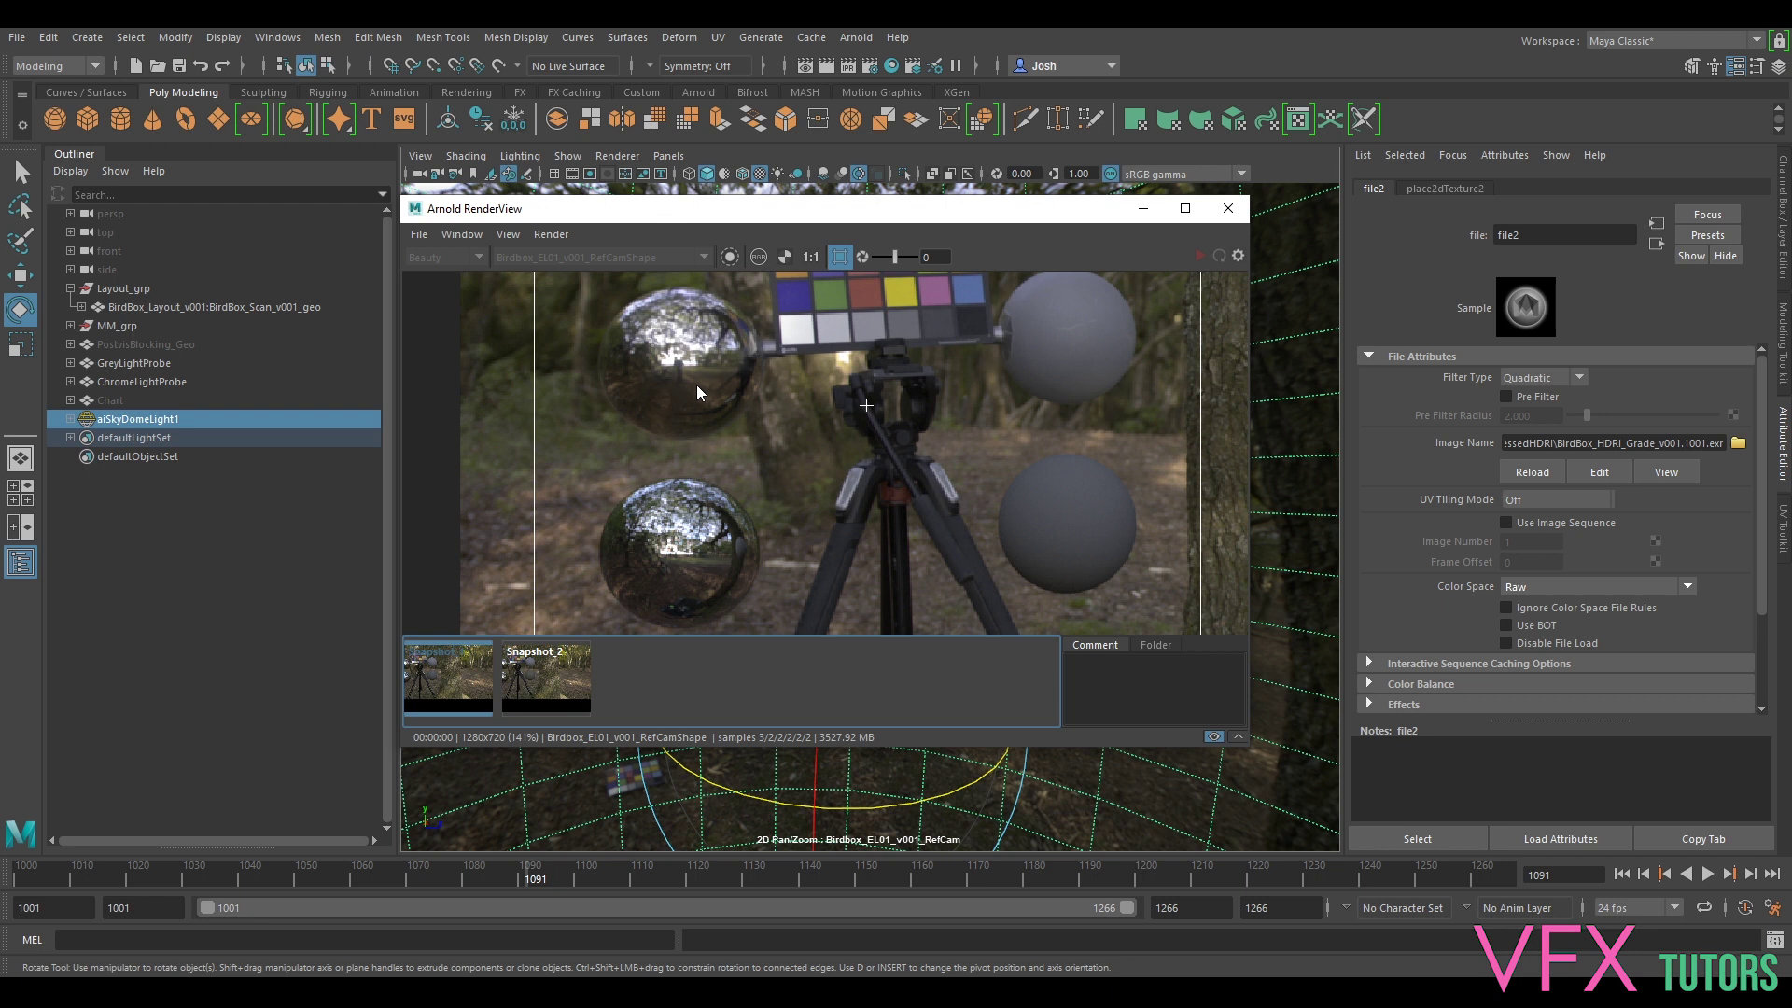
pyautogui.press('Right')
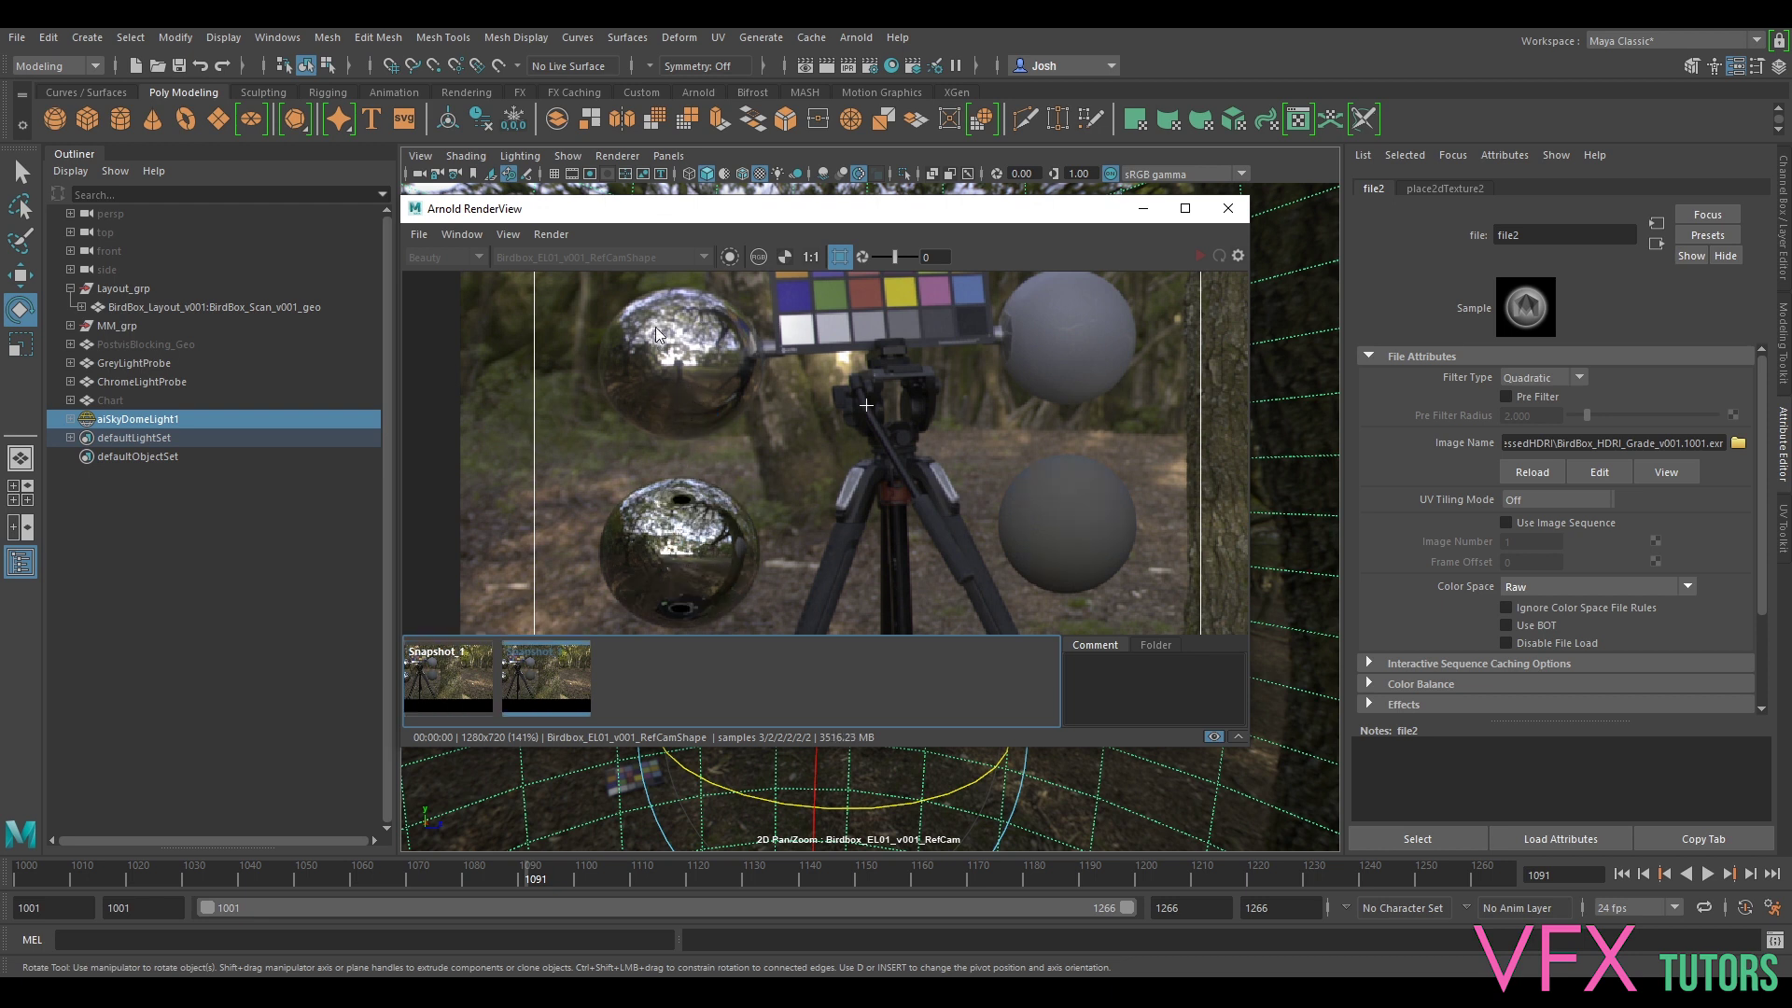
pyautogui.press('Left')
pyautogui.press('Right')
pyautogui.press('Left')
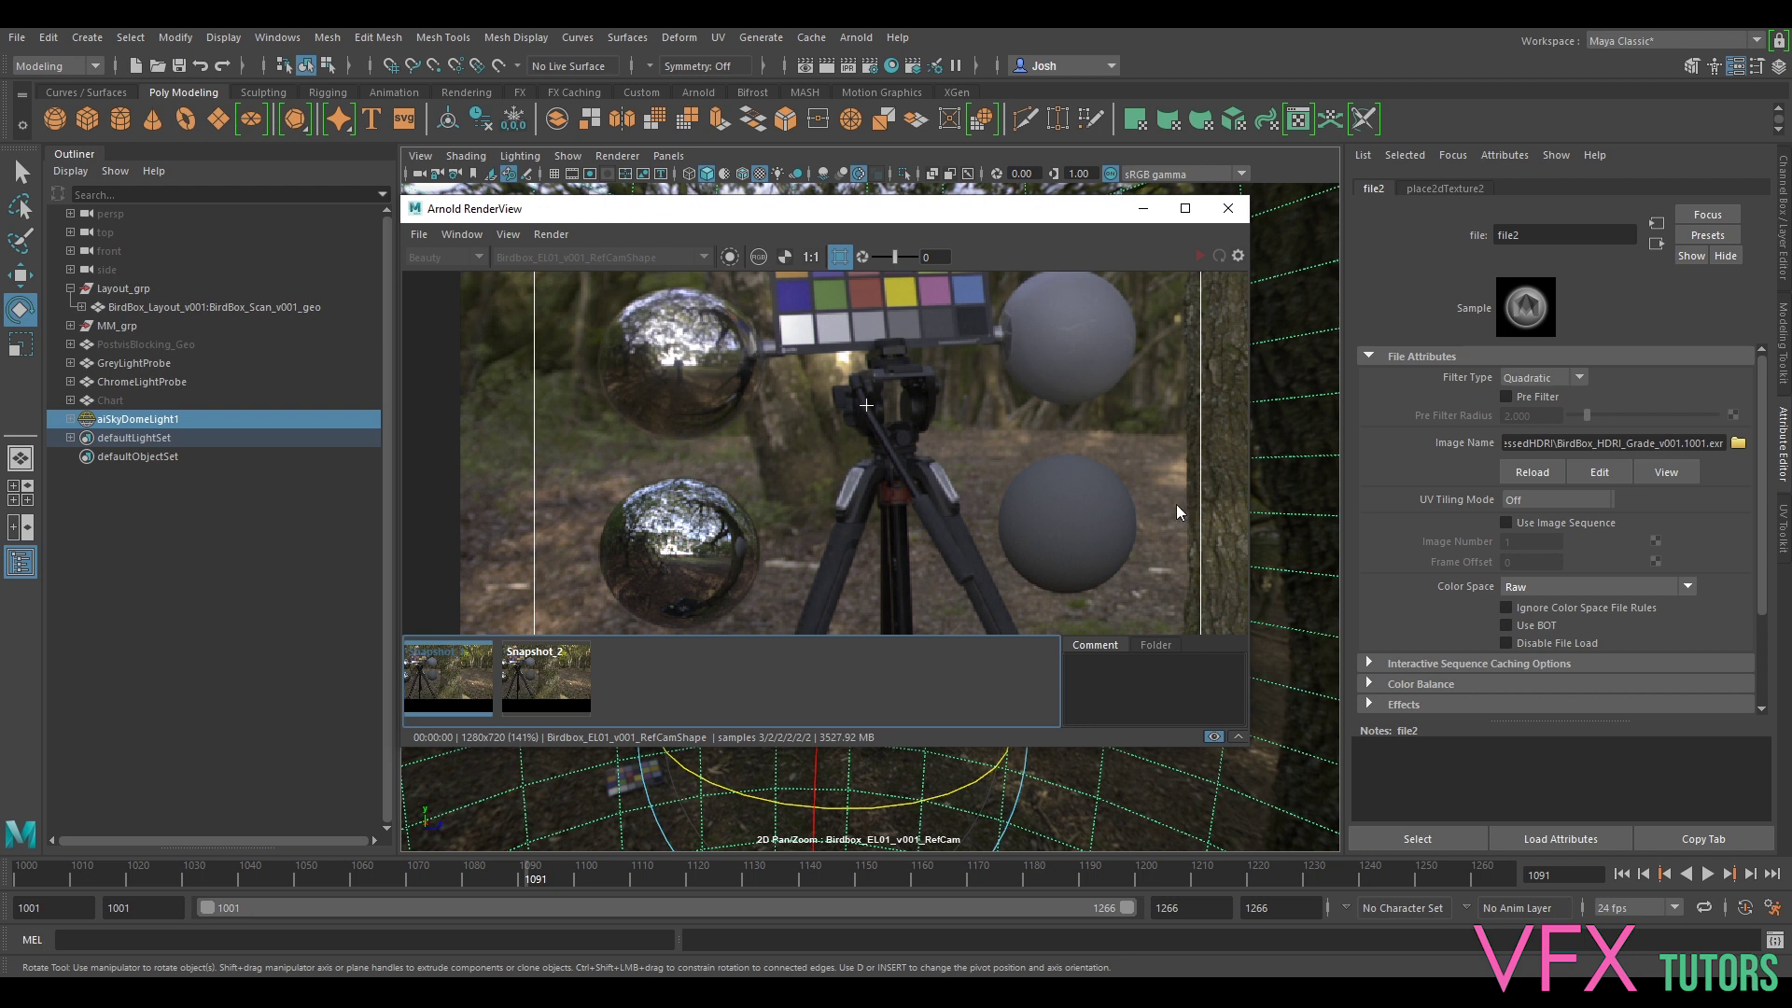
pyautogui.press('Right')
pyautogui.press('Left')
pyautogui.press('Right')
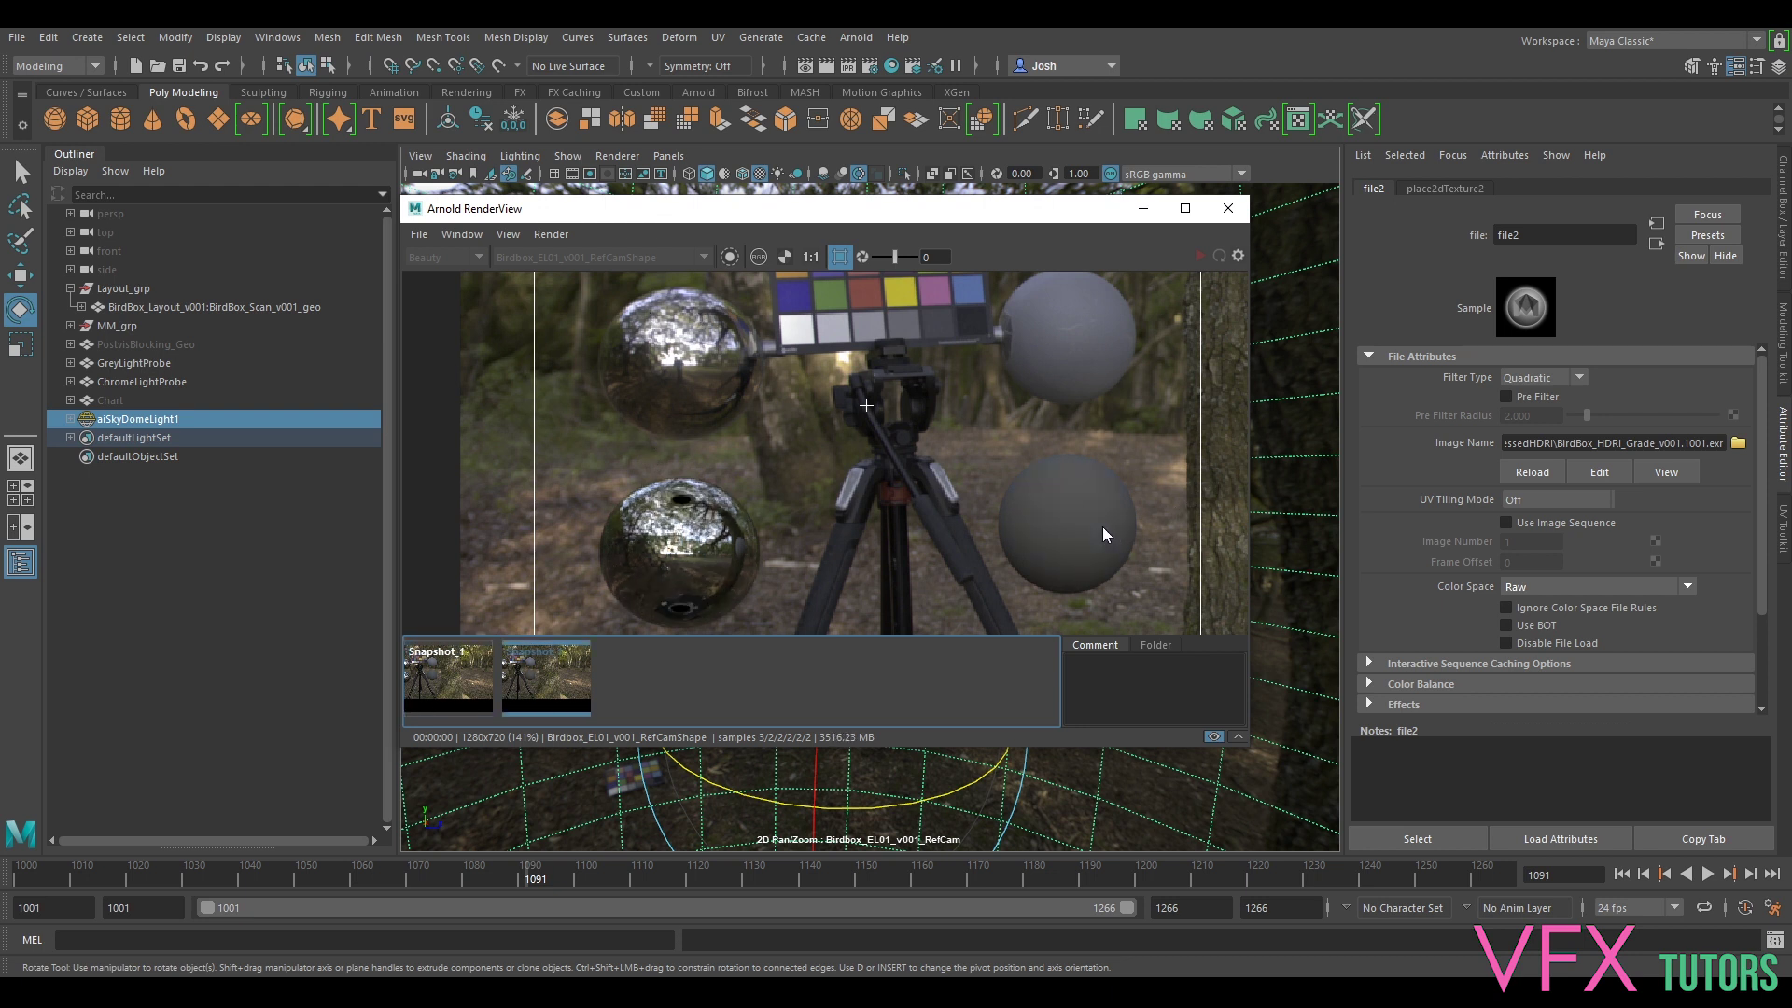
# - Return to the live render and select GreyLightProbe in the Outliner
pyautogui.moveTo(1076, 215); pyautogui.dragTo(831, 339)
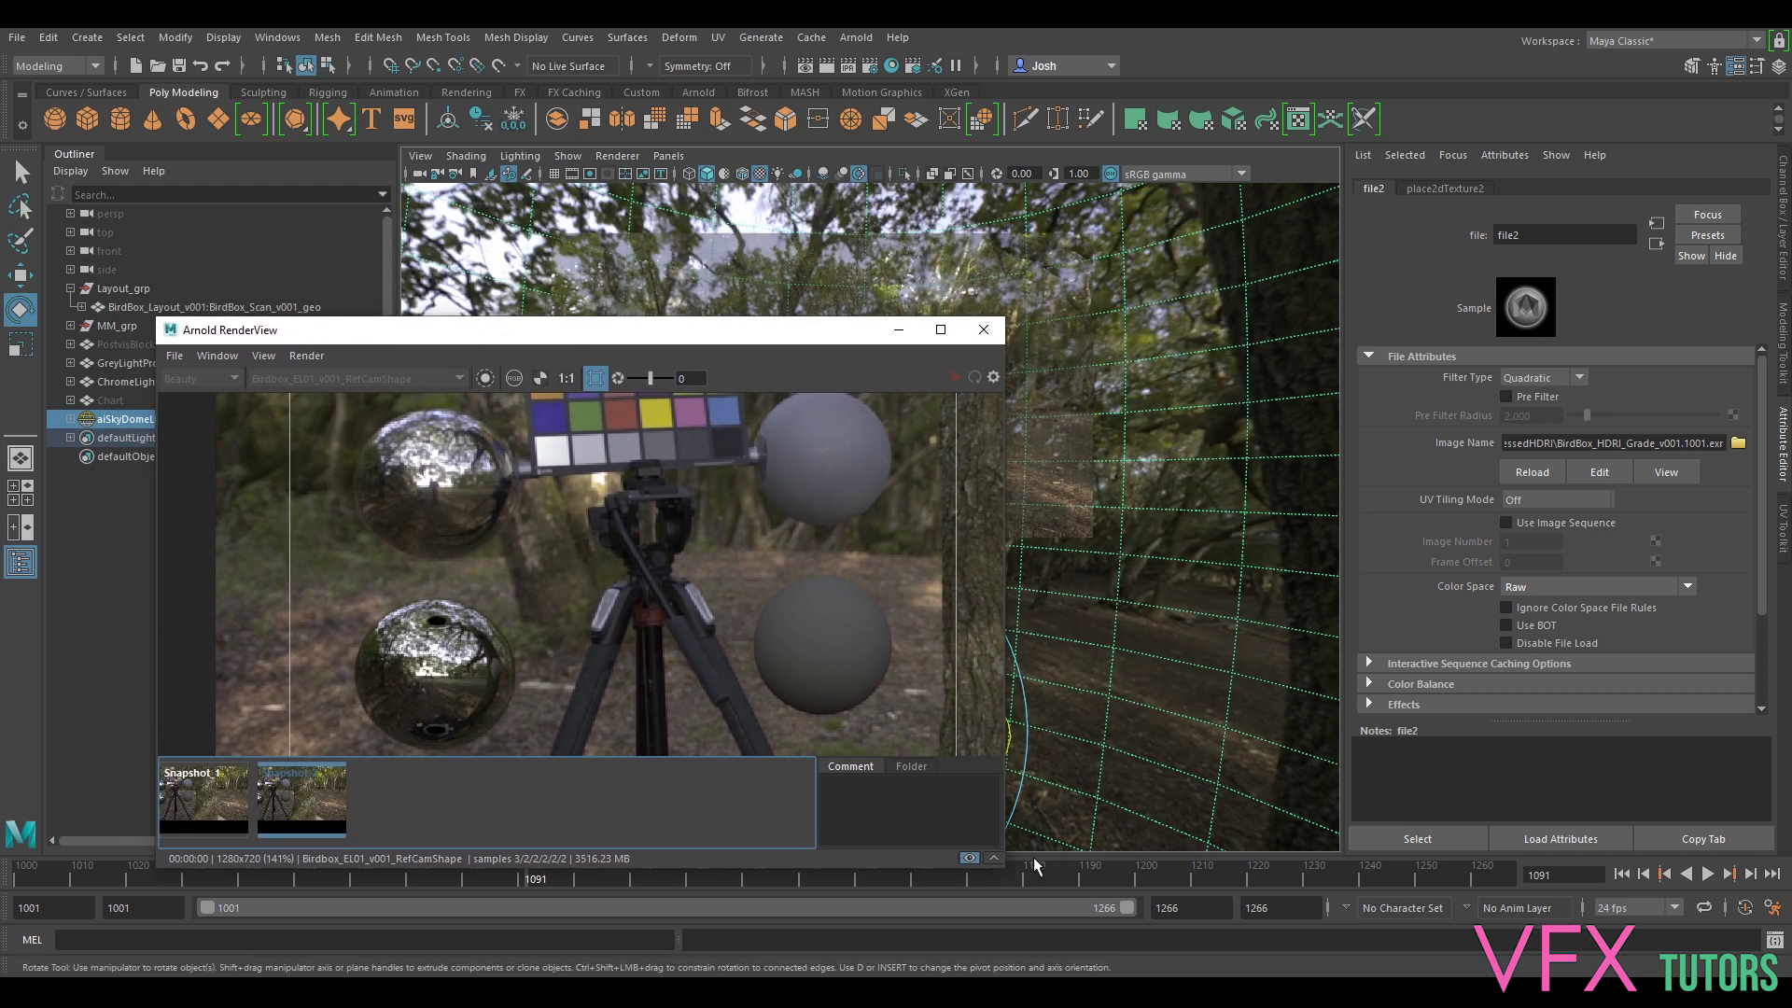
pyautogui.click(973, 856)
pyautogui.click(849, 647)
# - Show the aiStandardSurfaceMidGrey material attributes and start a fresh IPR render
pyautogui.moveTo(826, 339); pyautogui.dragTo(1242, 327)
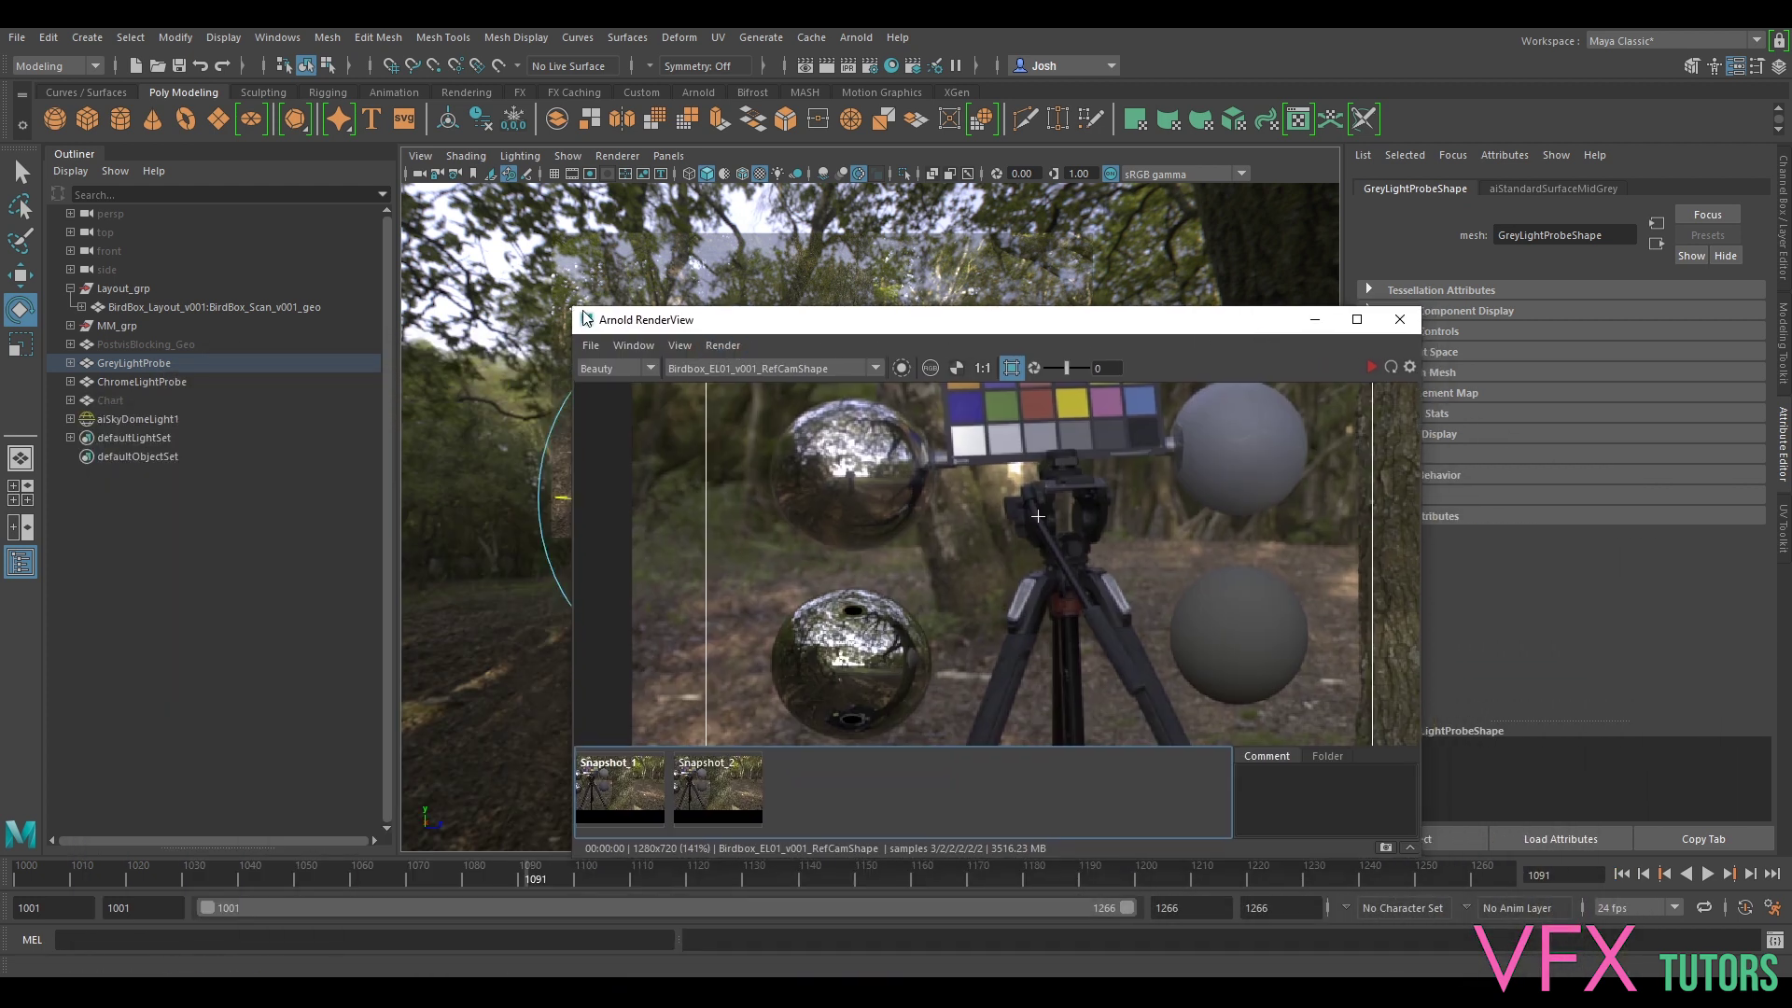
pyautogui.moveTo(724, 319); pyautogui.dragTo(319, 401)
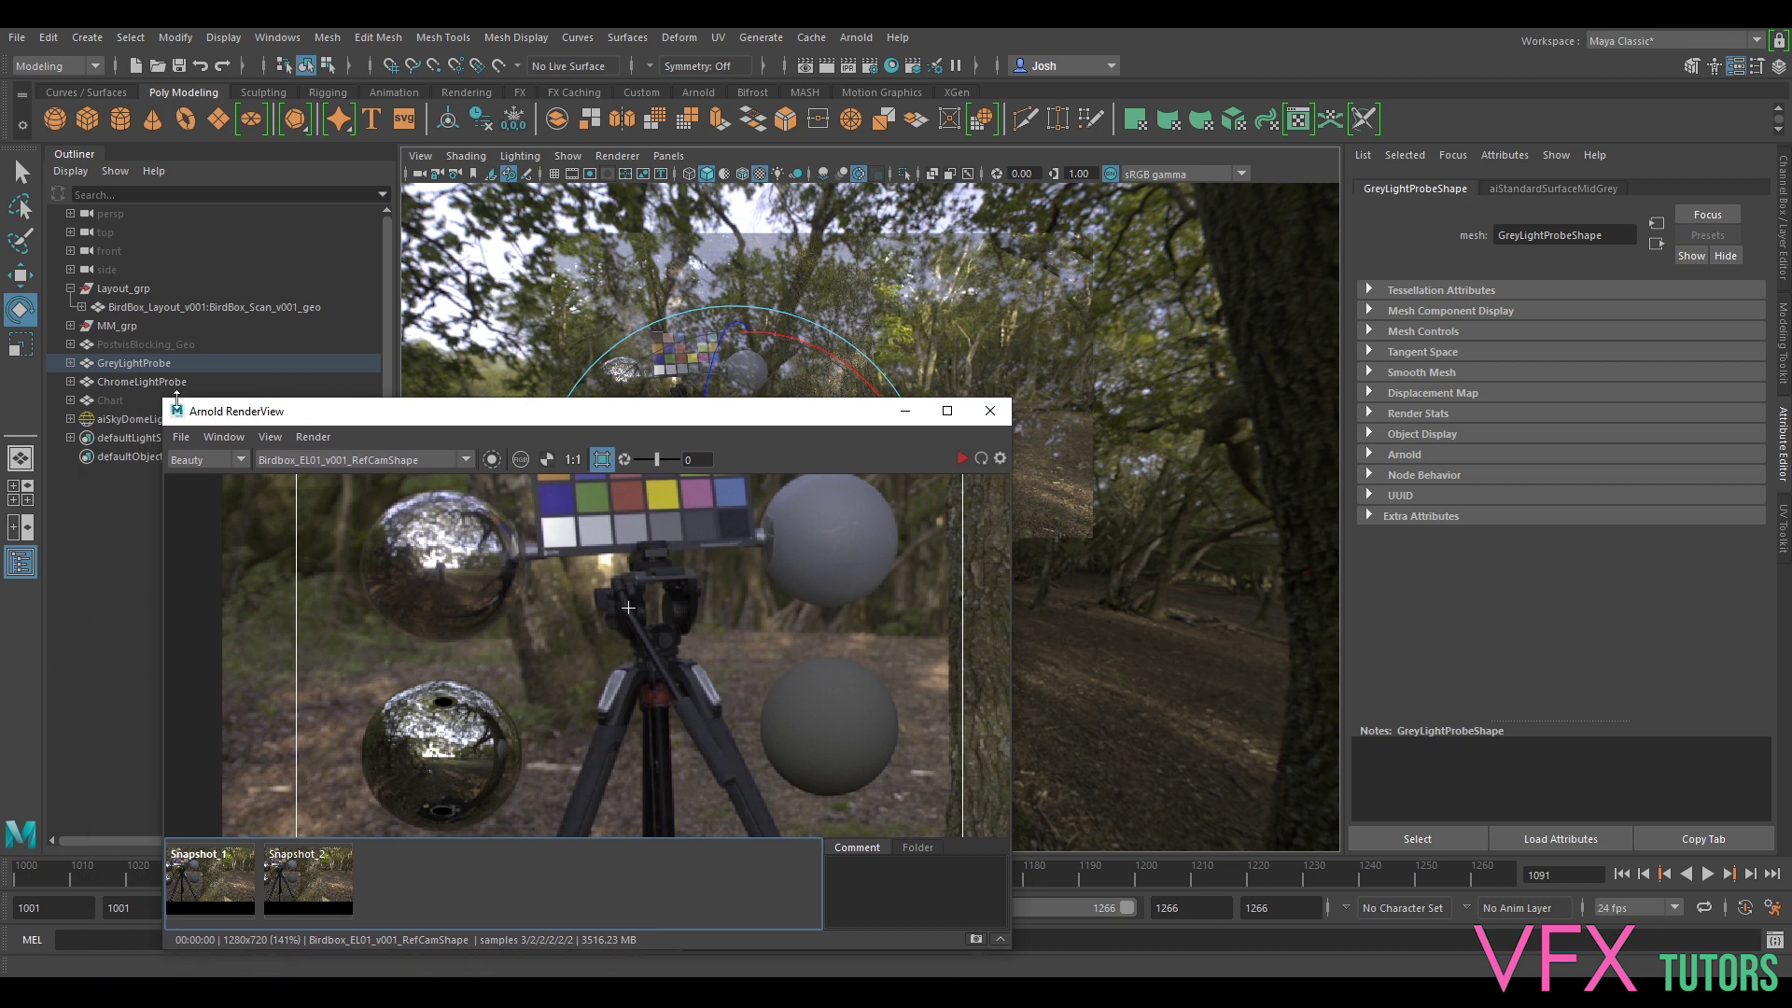
pyautogui.moveTo(161, 393); pyautogui.dragTo(271, 477)
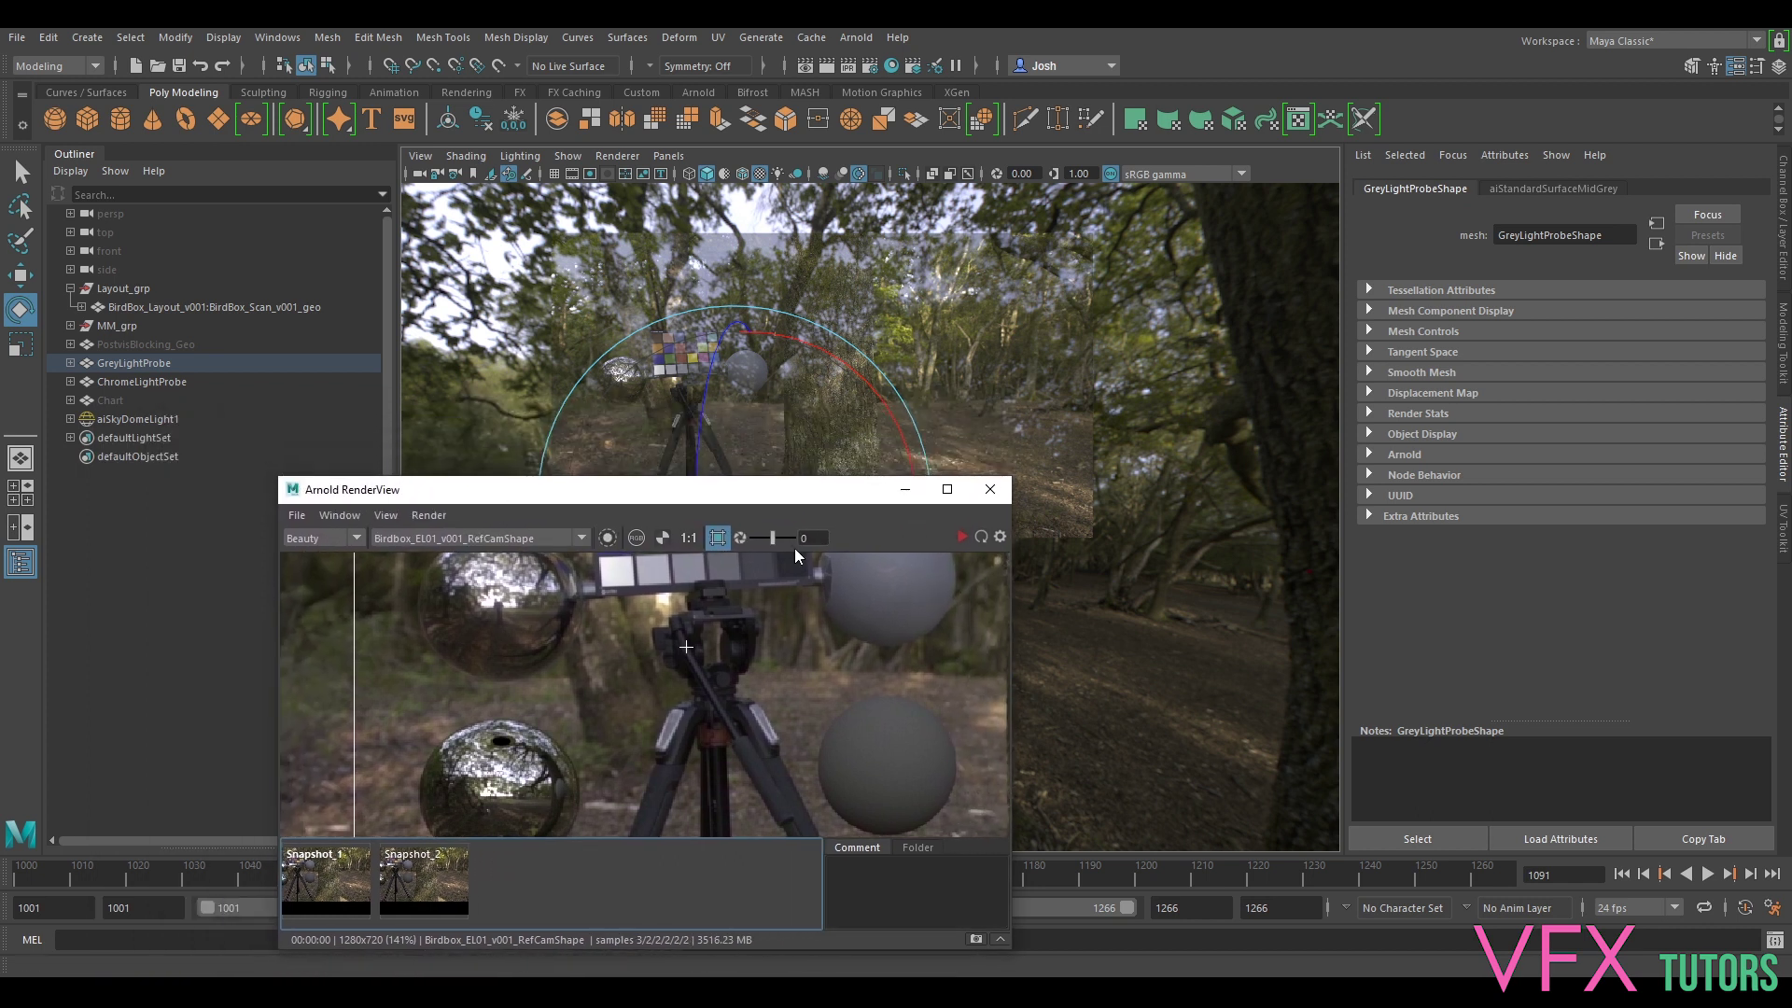
pyautogui.click(1553, 189)
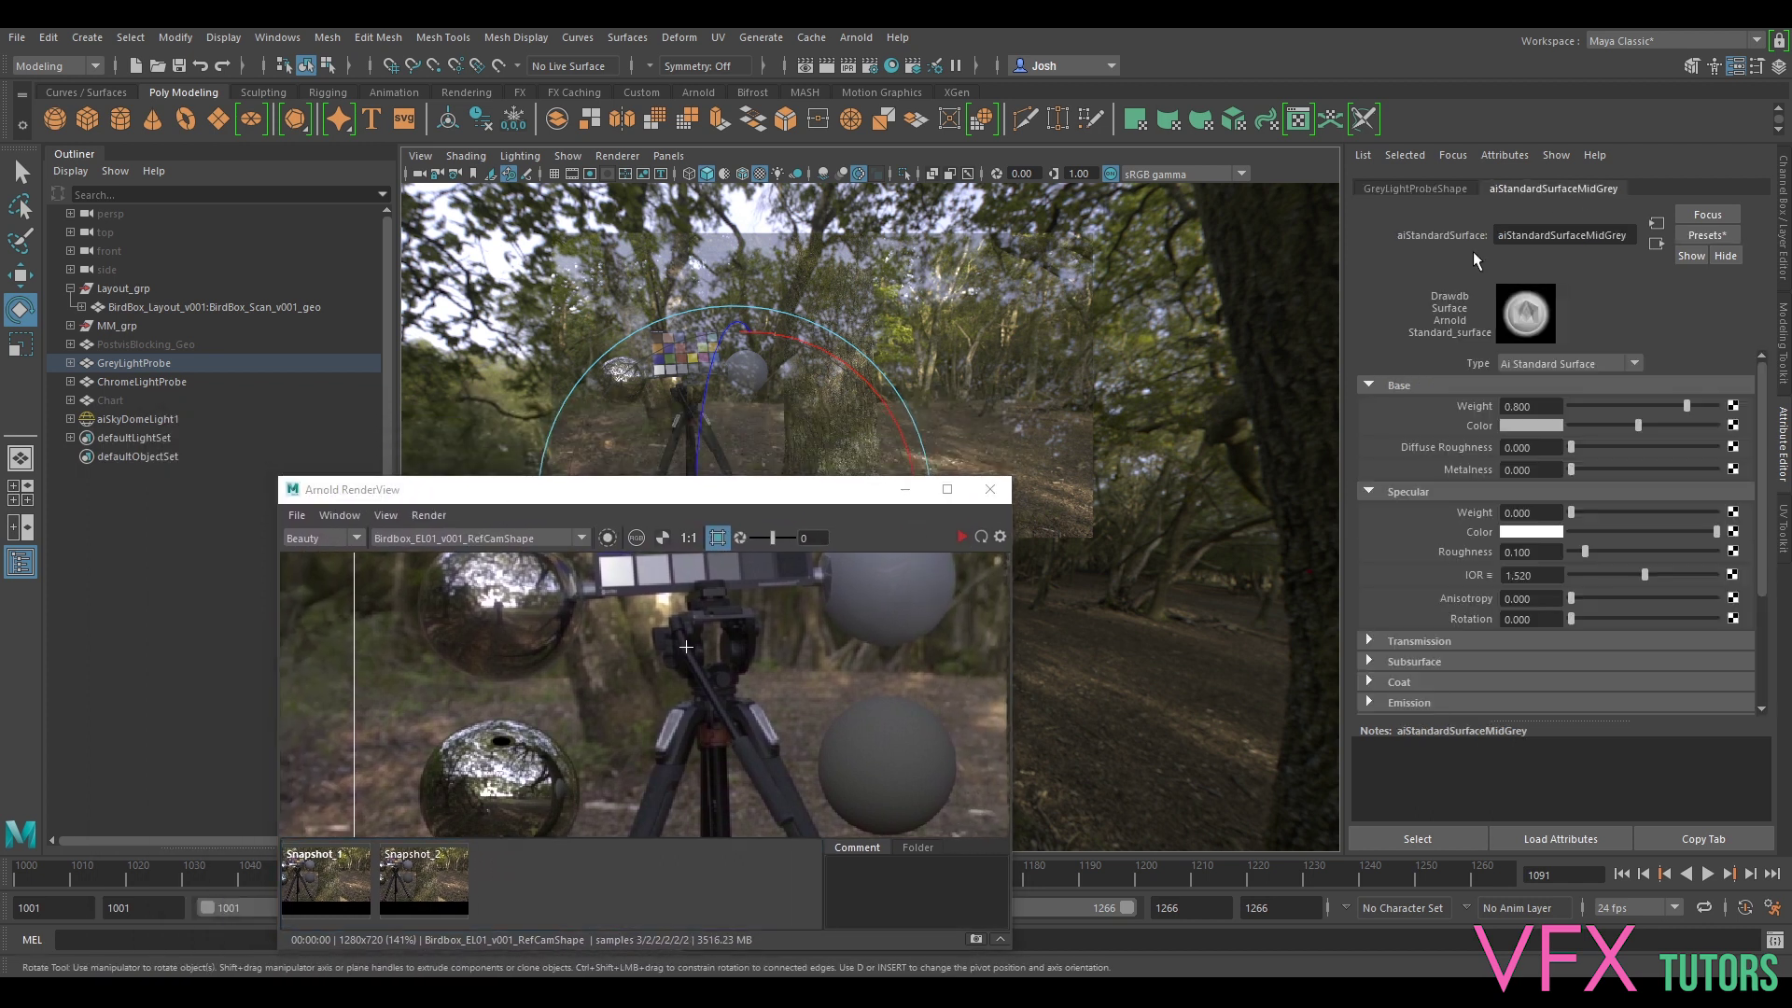
pyautogui.click(961, 537)
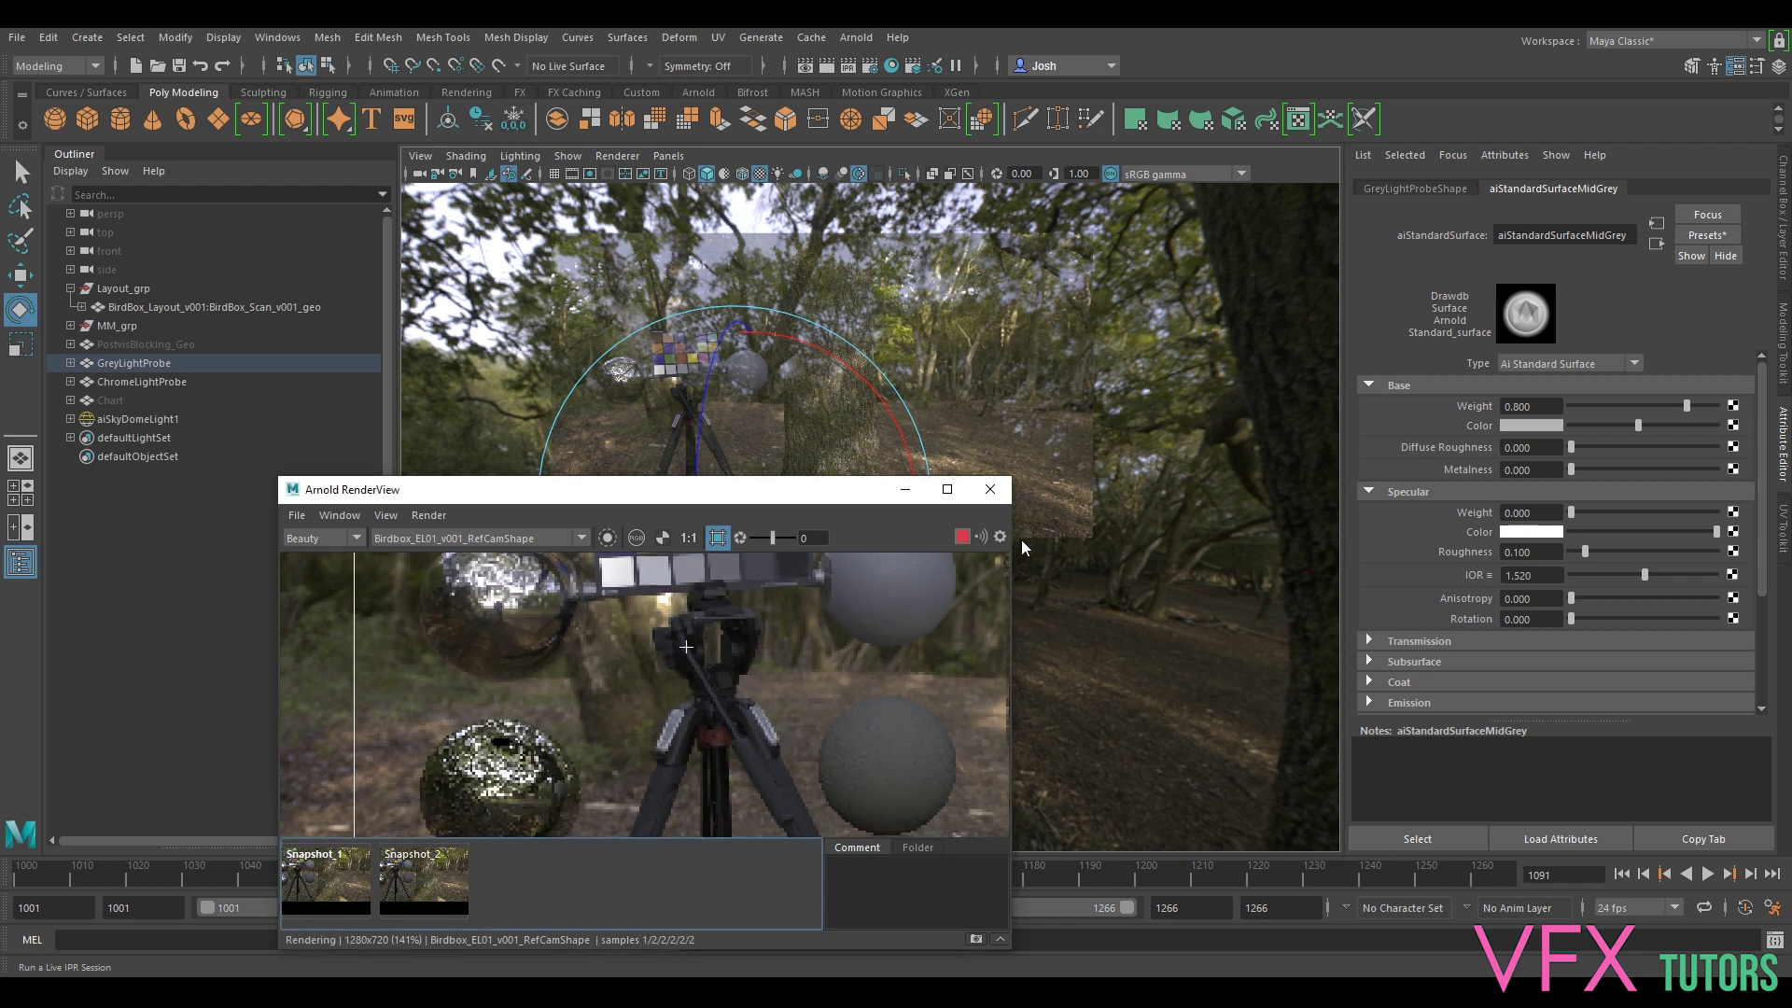
# - Set the Base Color in HSV to value 0.702 and saturation 0.109, a faint blue
pyautogui.click(1514, 421)
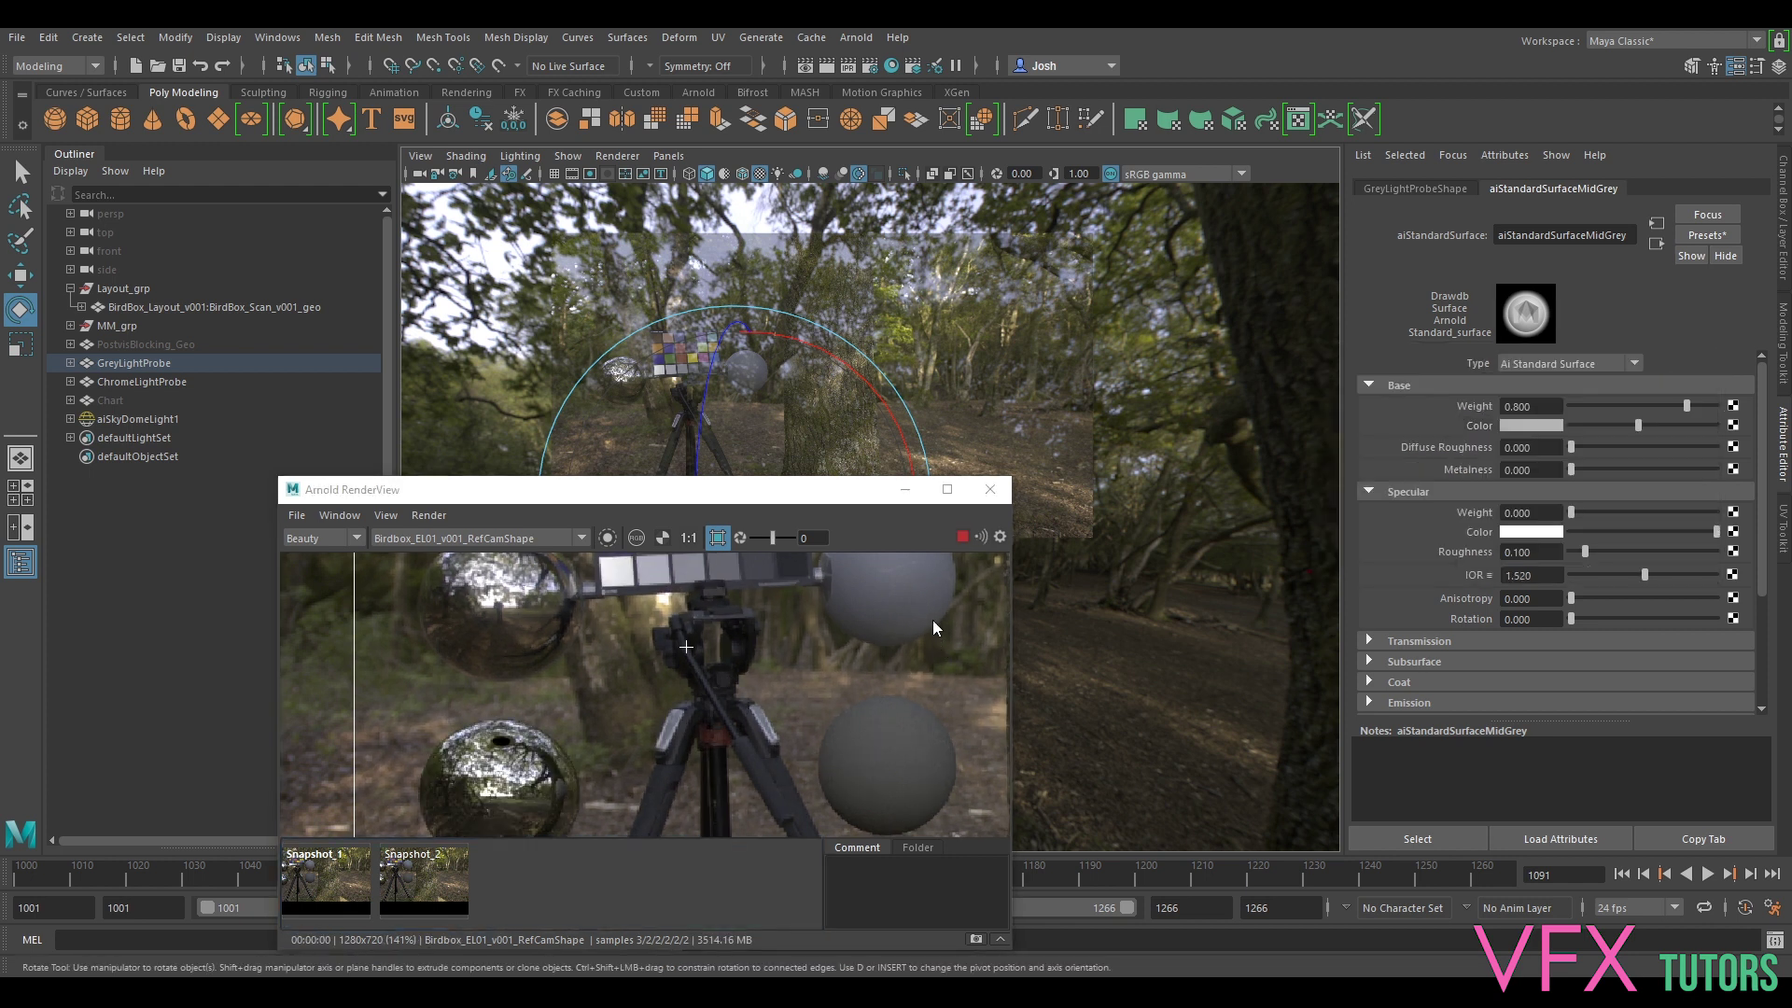
pyautogui.click(1531, 423)
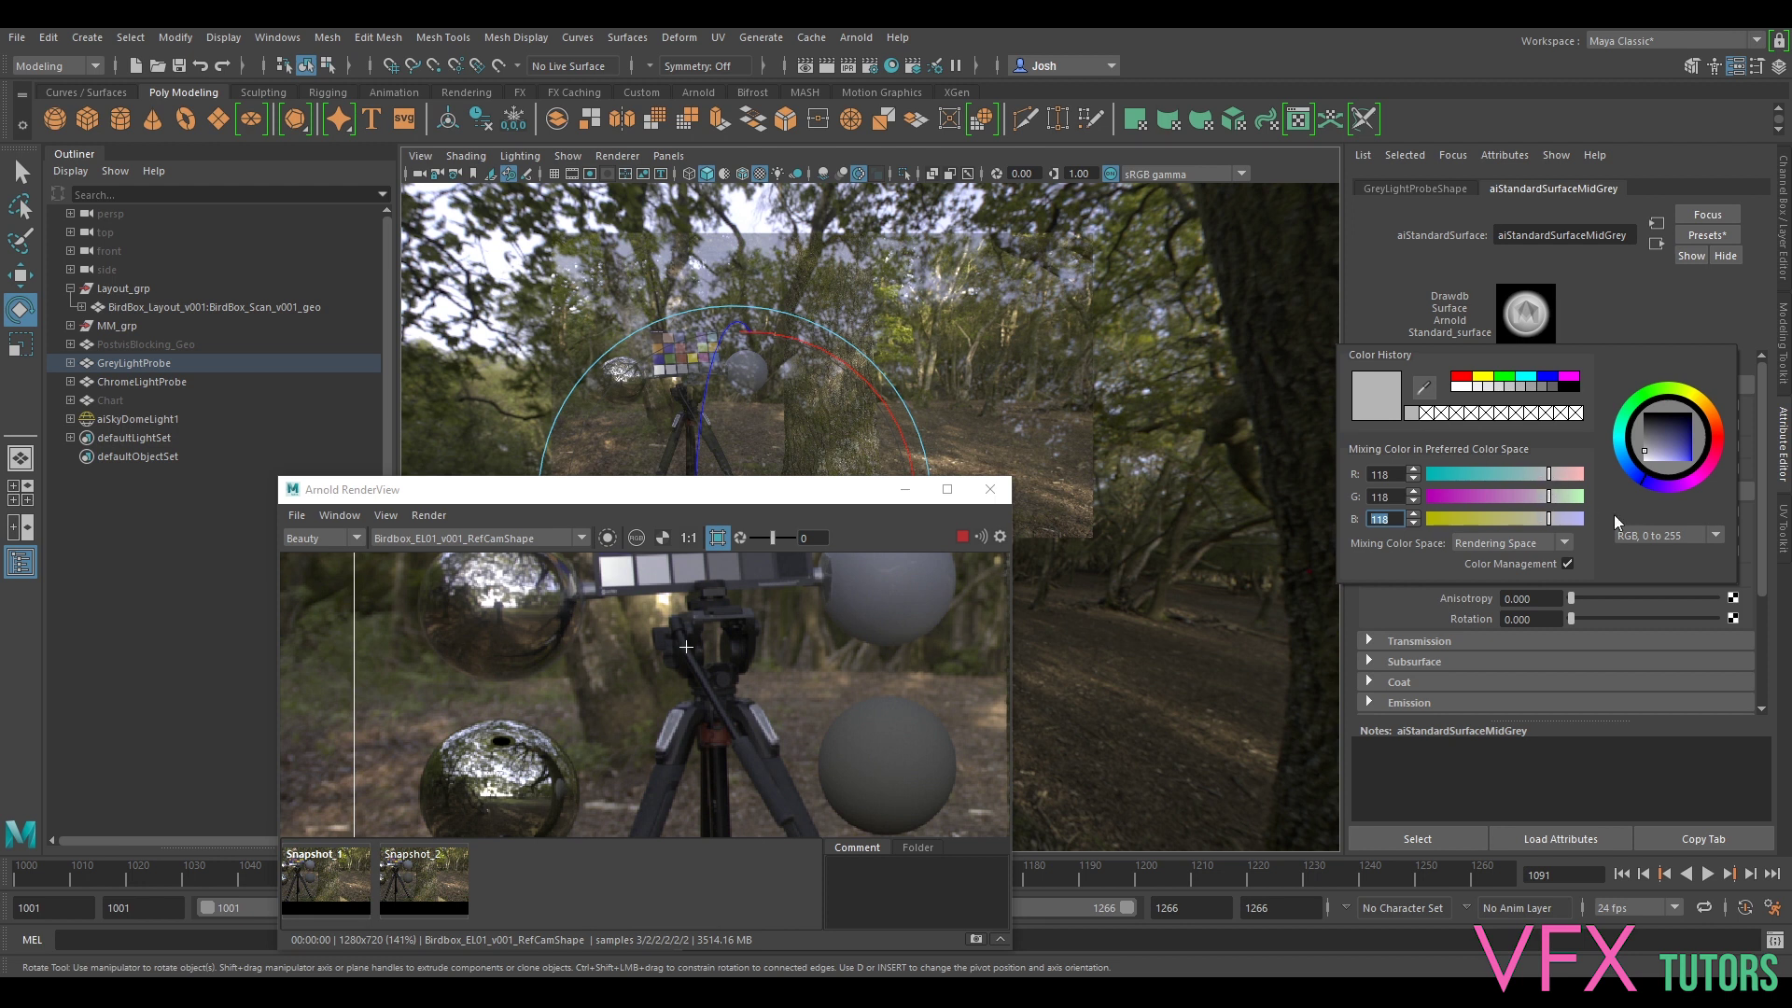
pyautogui.click(1642, 536)
pyautogui.click(1640, 573)
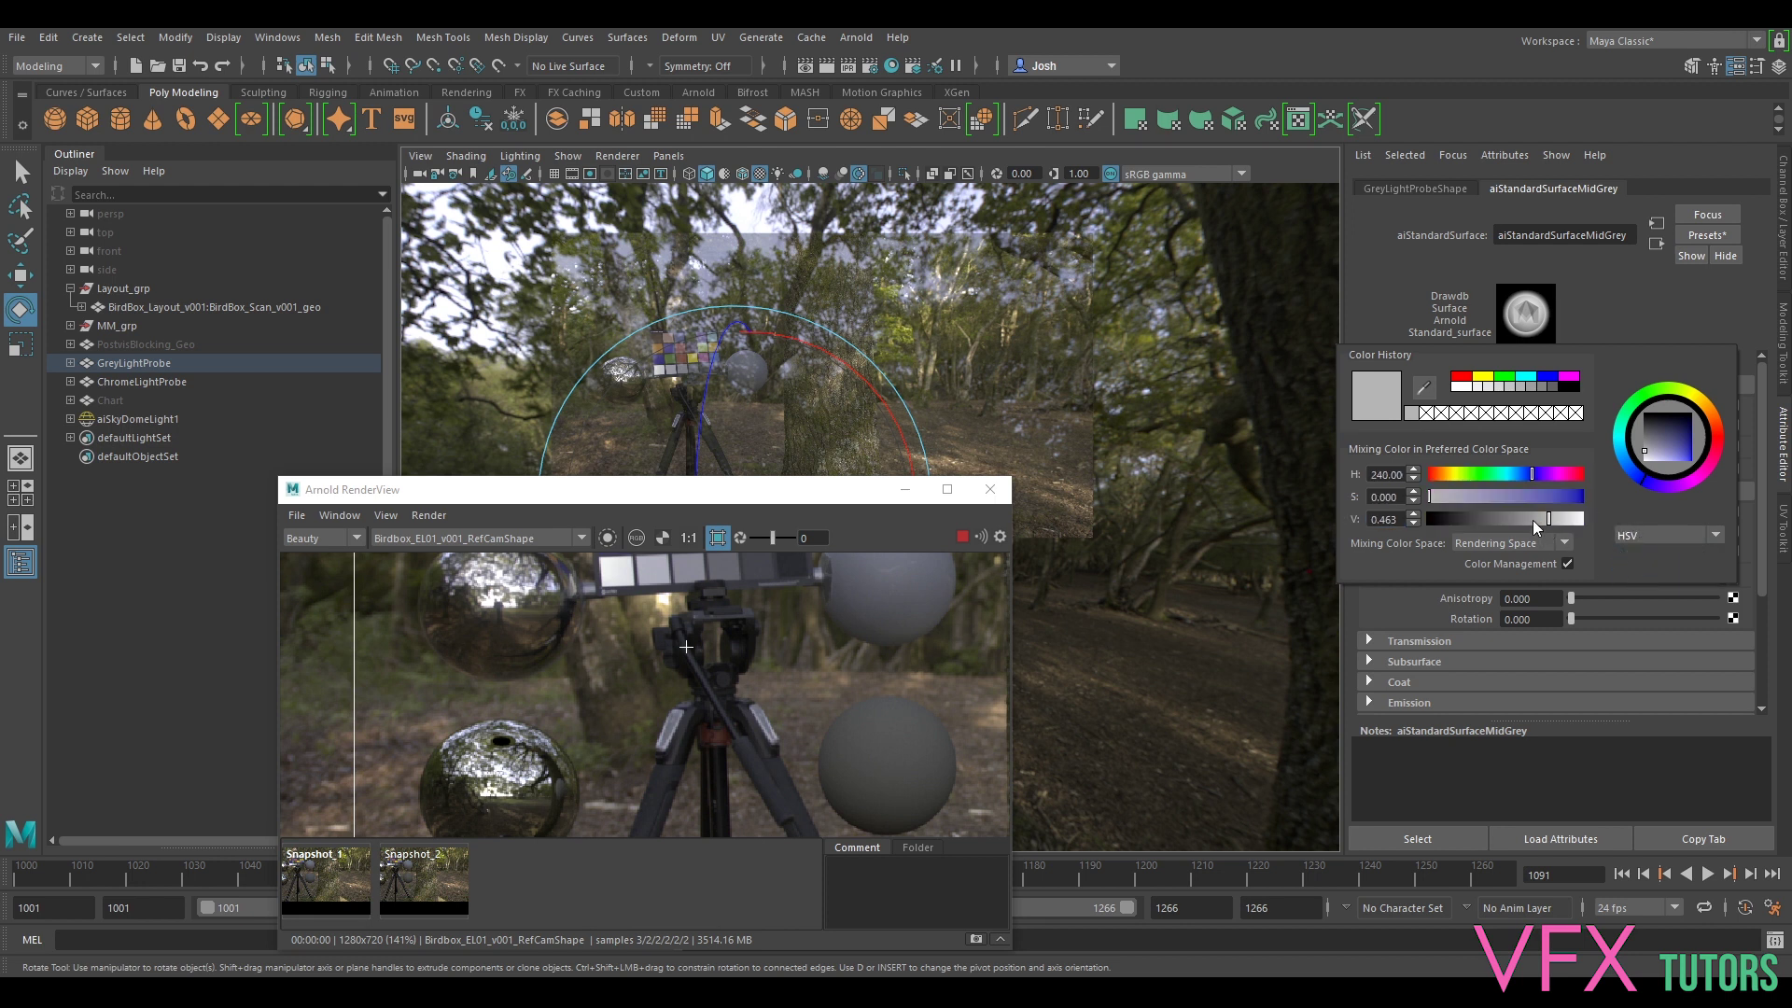
pyautogui.moveTo(1430, 494); pyautogui.dragTo(1428, 497)
pyautogui.moveTo(1548, 519); pyautogui.dragTo(1558, 523)
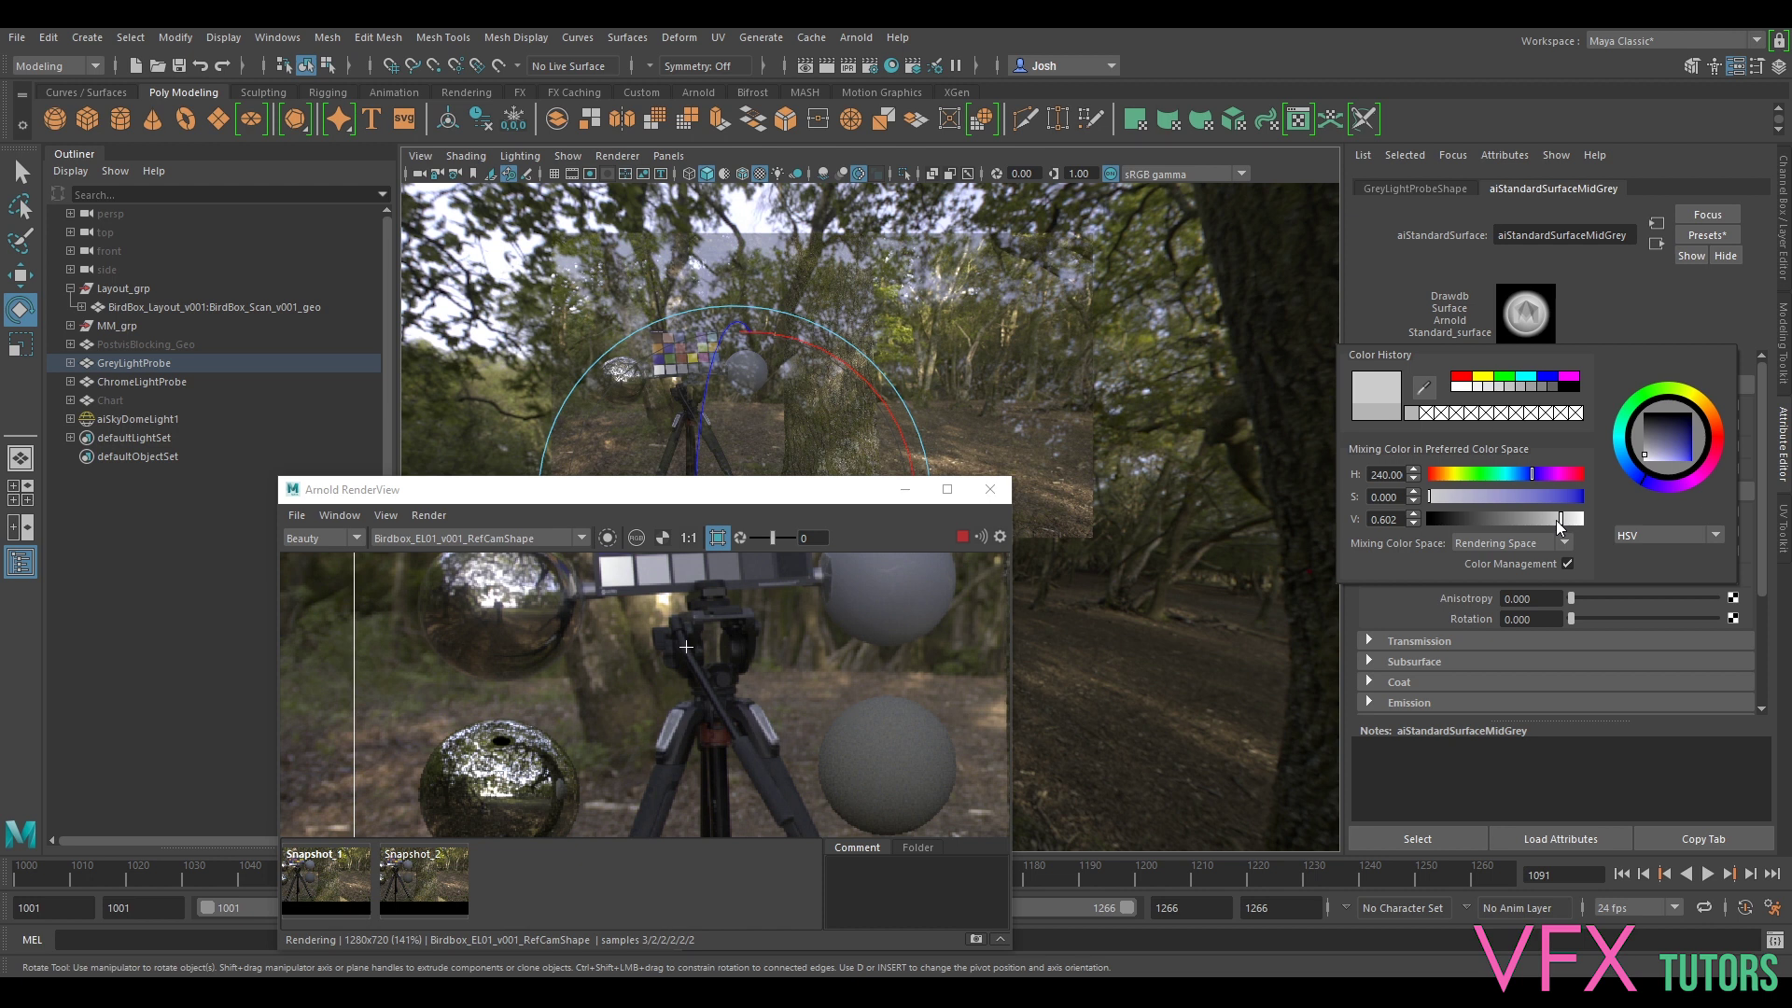
pyautogui.moveTo(1452, 495); pyautogui.dragTo(1444, 497)
pyautogui.moveTo(1559, 519); pyautogui.dragTo(1568, 522)
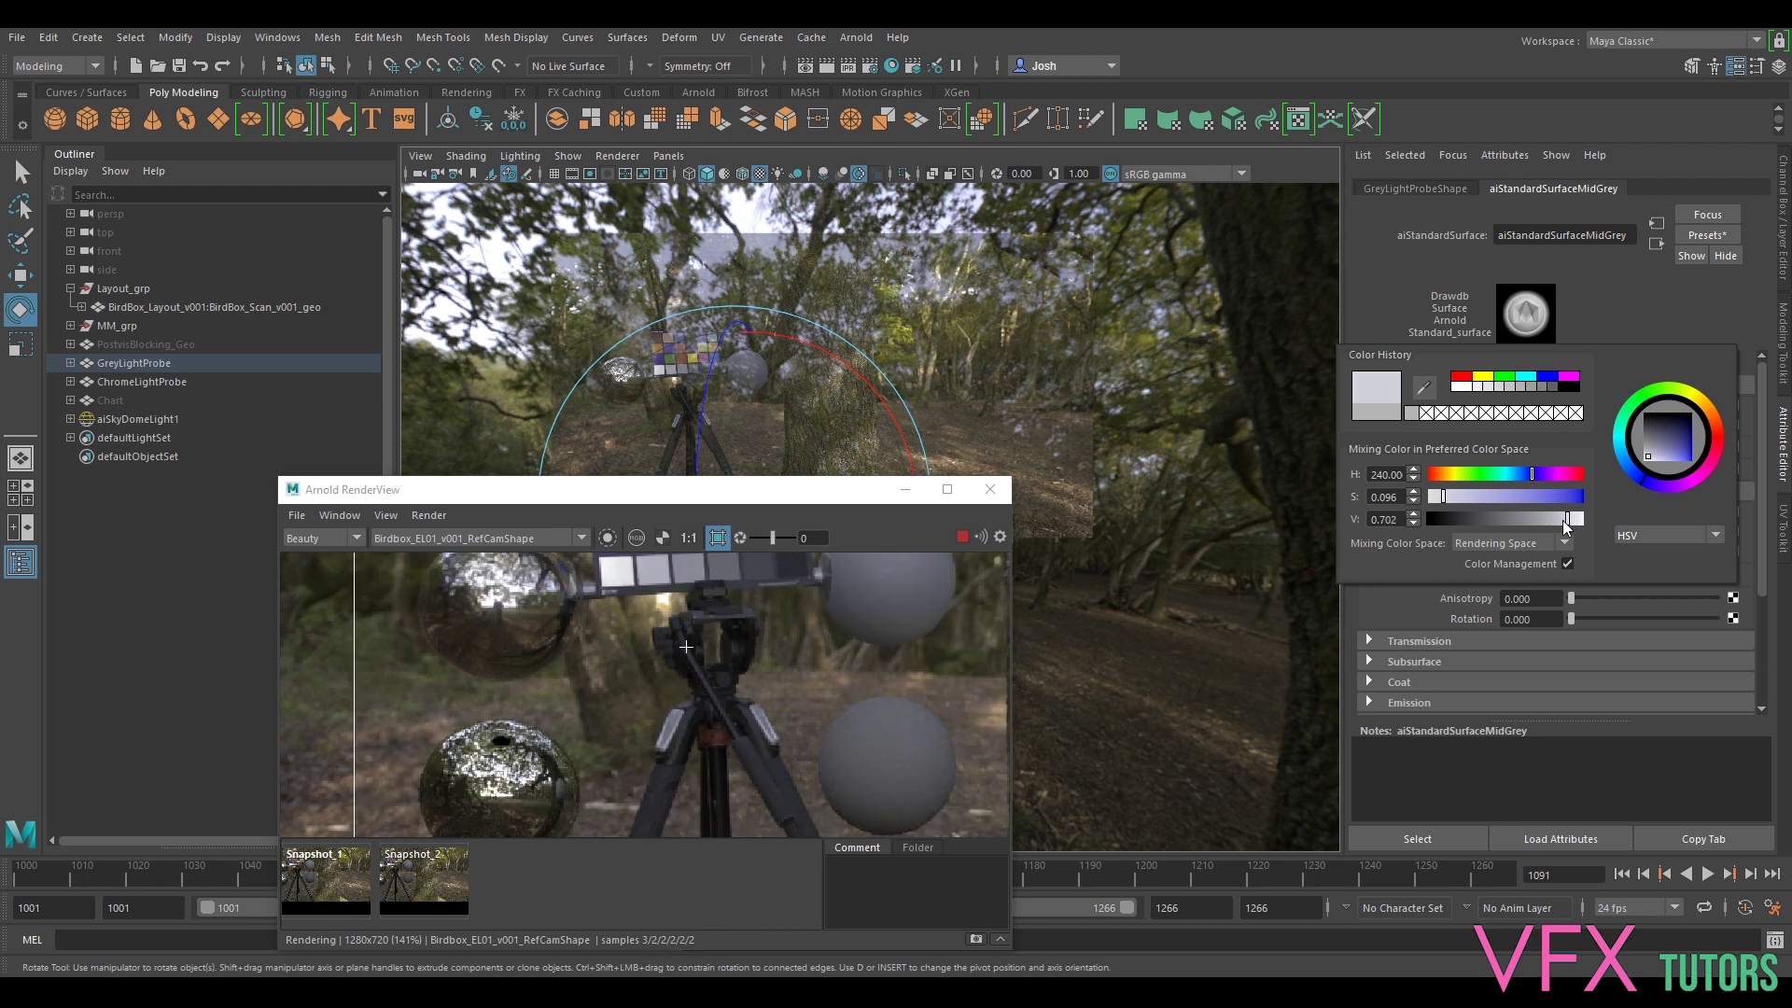
pyautogui.moveTo(1464, 497); pyautogui.dragTo(1448, 497)
pyautogui.scroll(-2, 894, 663)
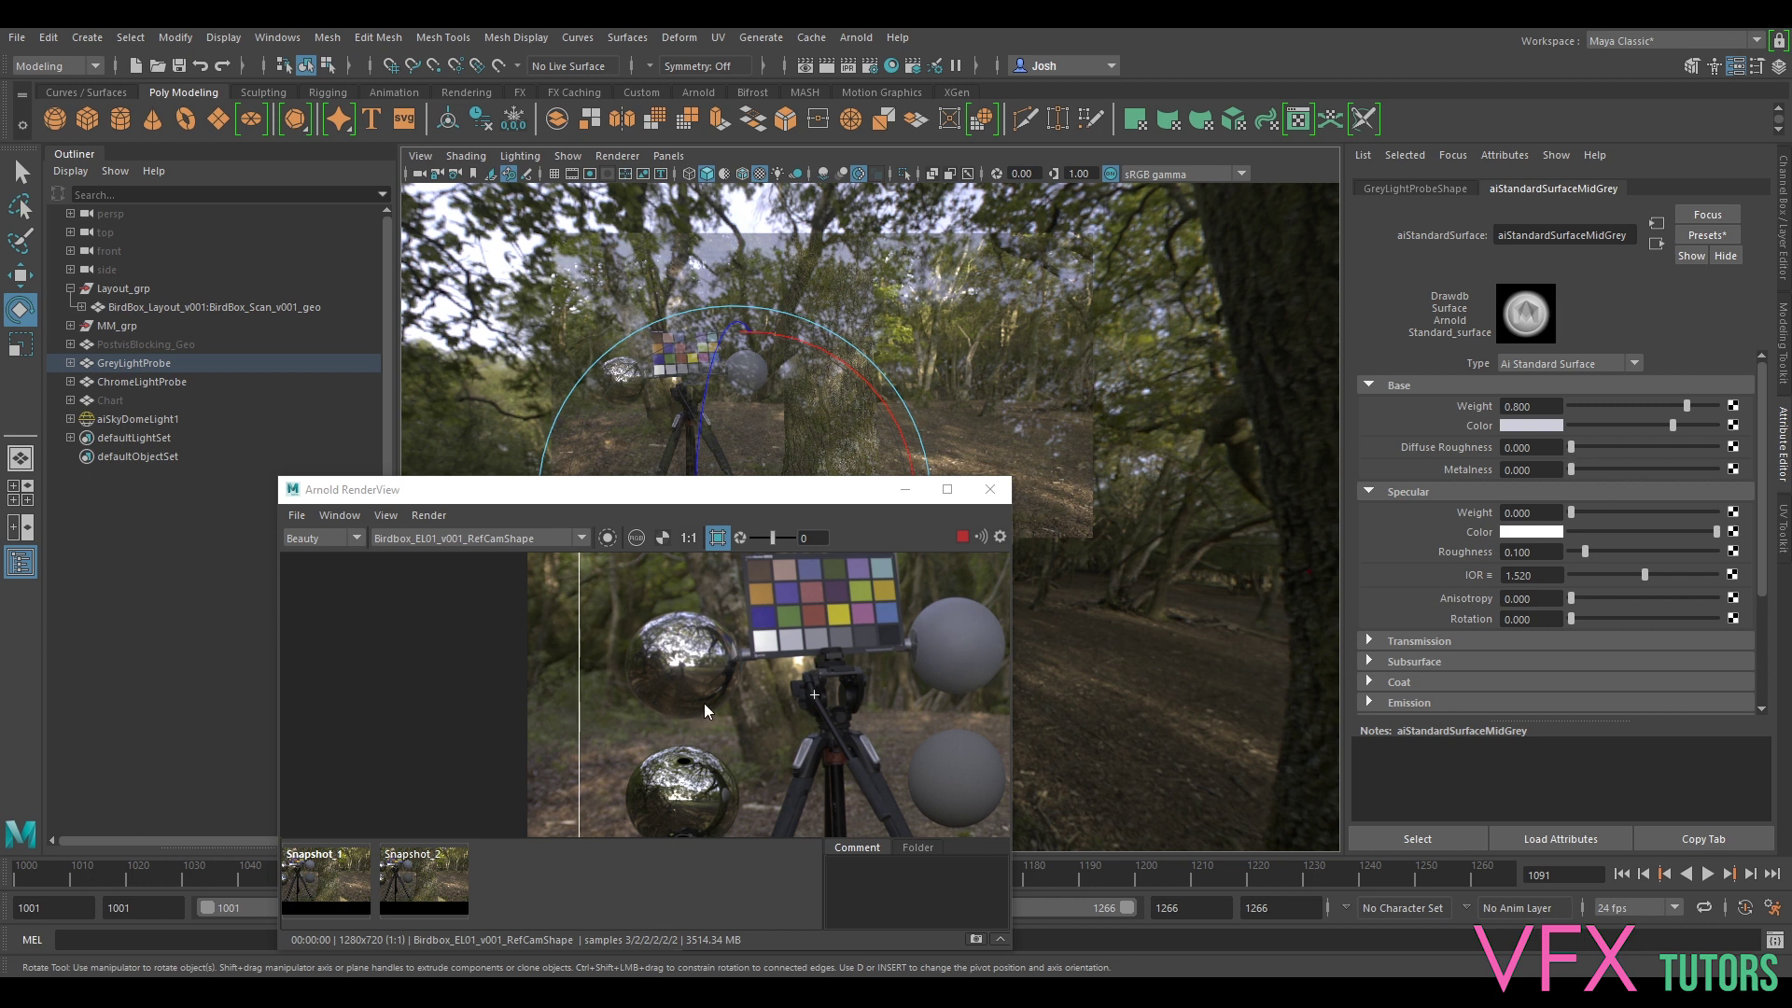
pyautogui.moveTo(967, 692); pyautogui.dragTo(849, 647, button='middle')
# - Stop the interactive Arnold render in RenderView
pyautogui.scroll(-2, 894, 687)
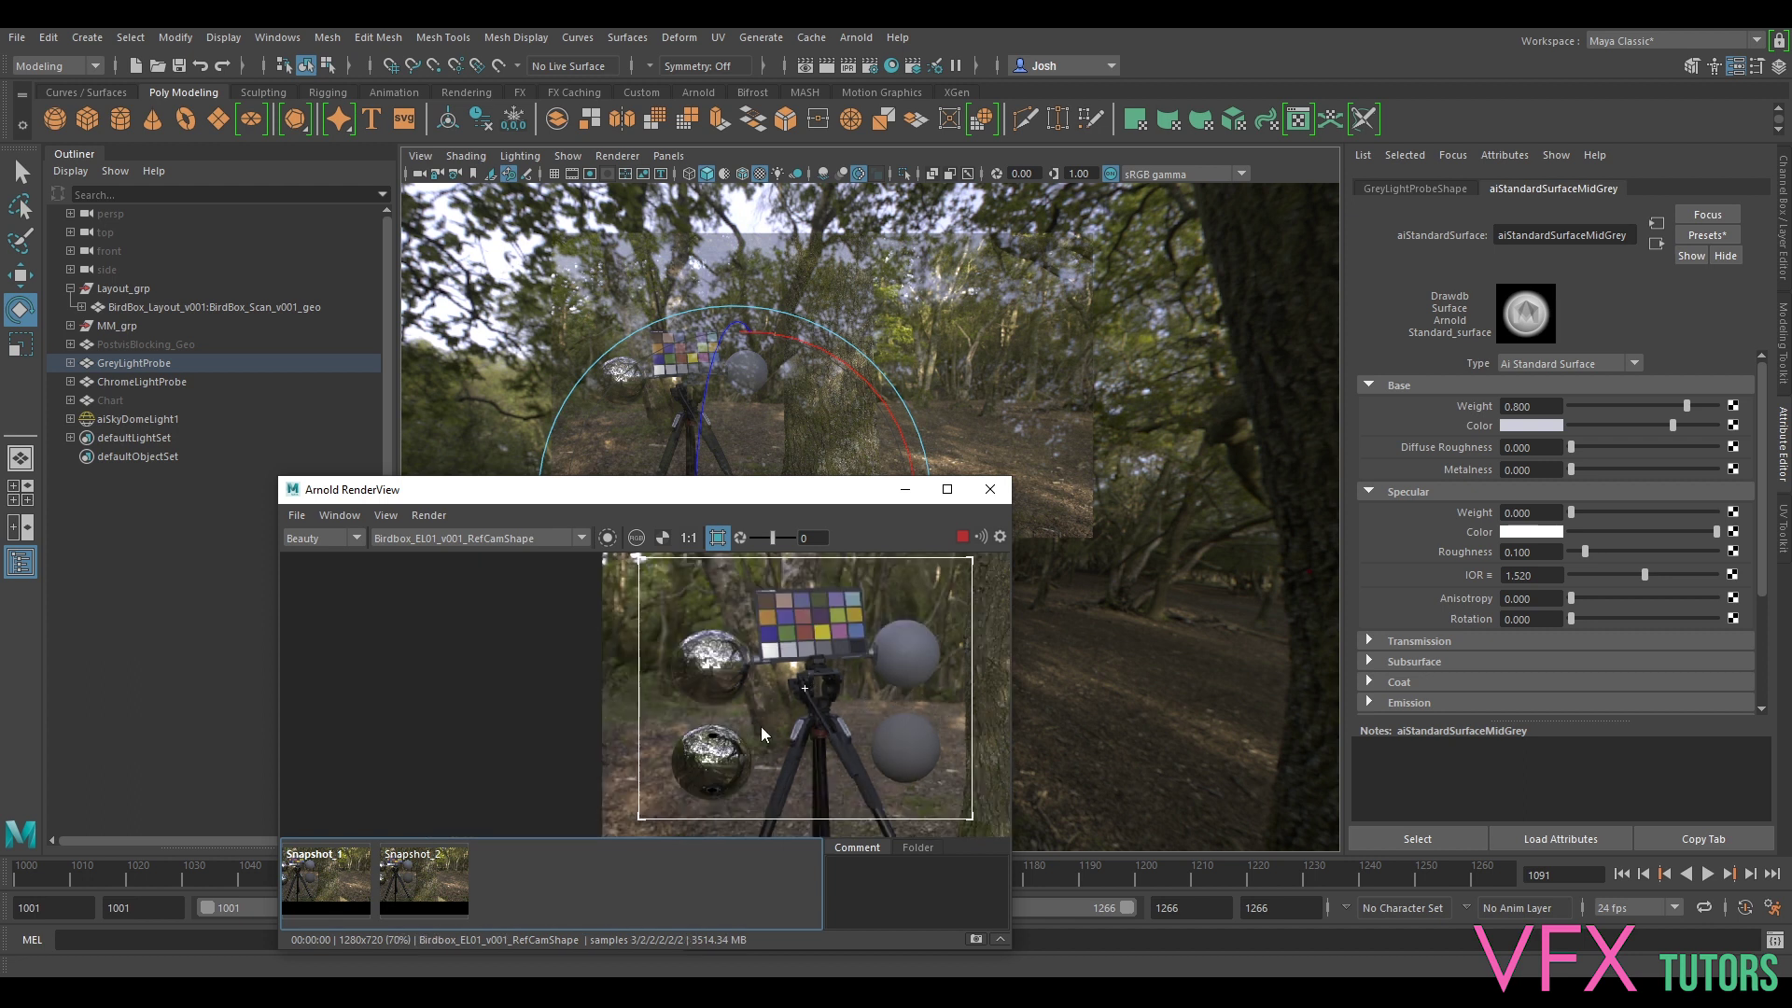
pyautogui.moveTo(859, 491); pyautogui.dragTo(888, 388)
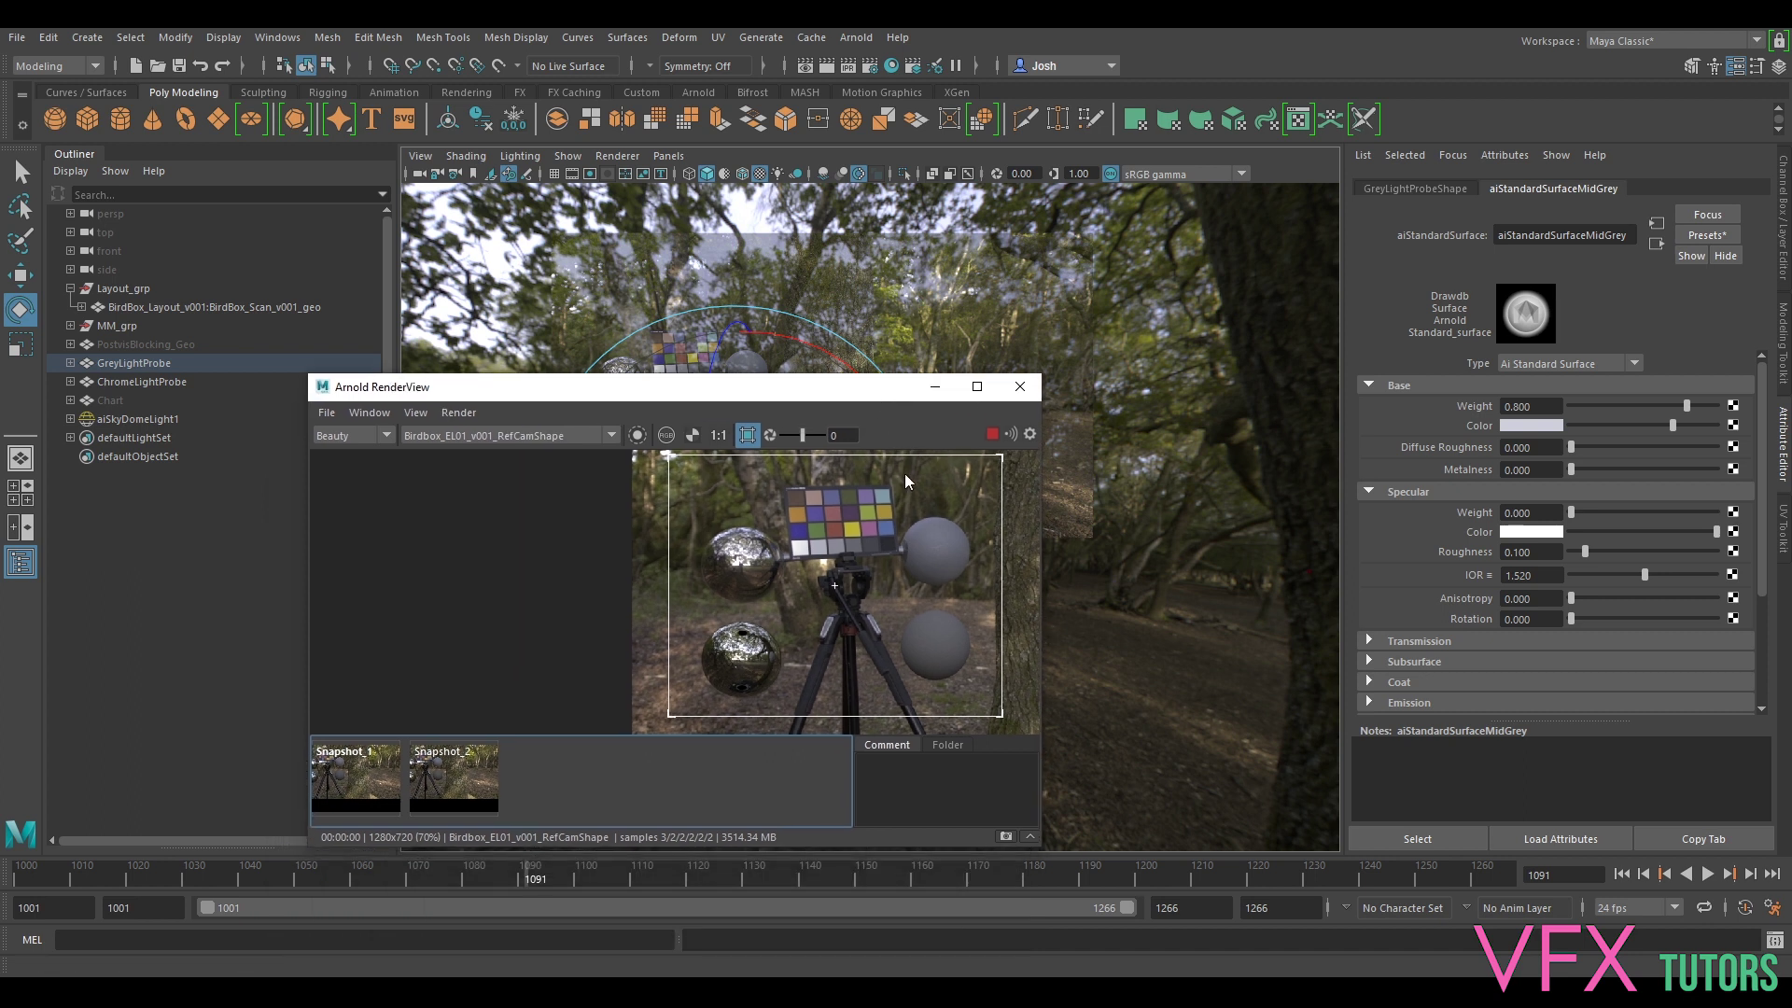
pyautogui.click(991, 435)
pyautogui.moveTo(855, 398); pyautogui.dragTo(996, 450)
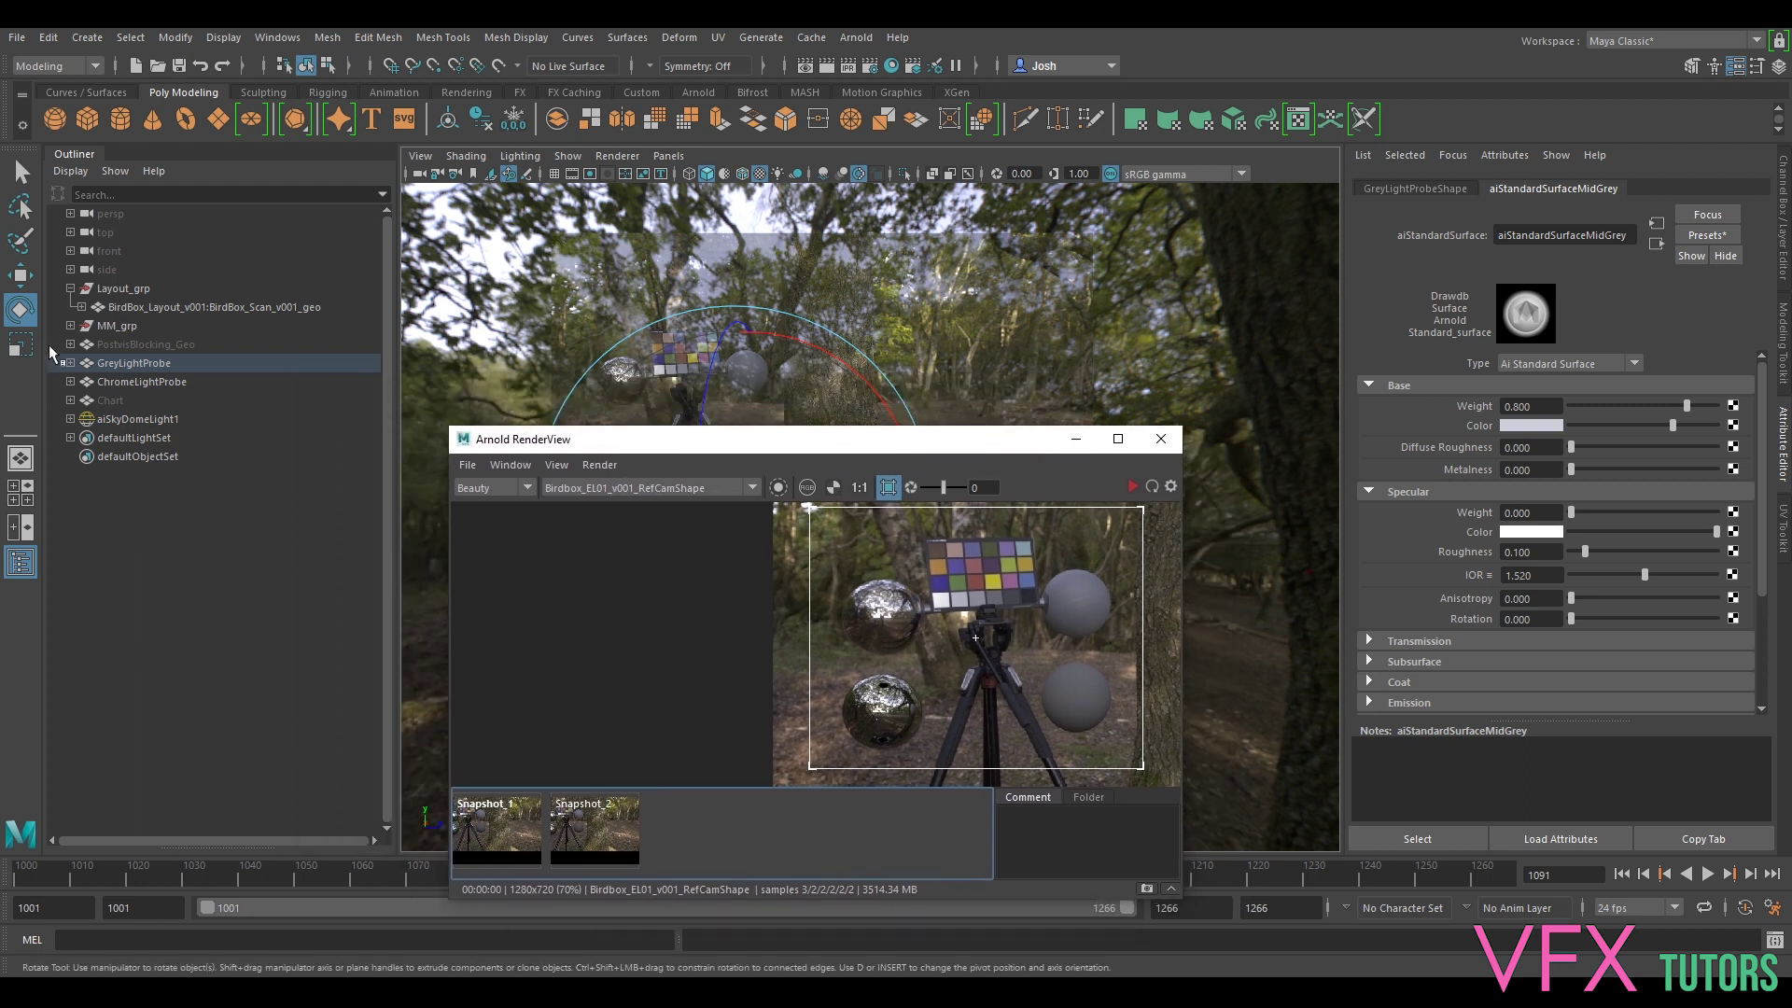
# - Unhide the Chart object with H and restart the interactive render
pyautogui.click(140, 400)
pyautogui.press('h')
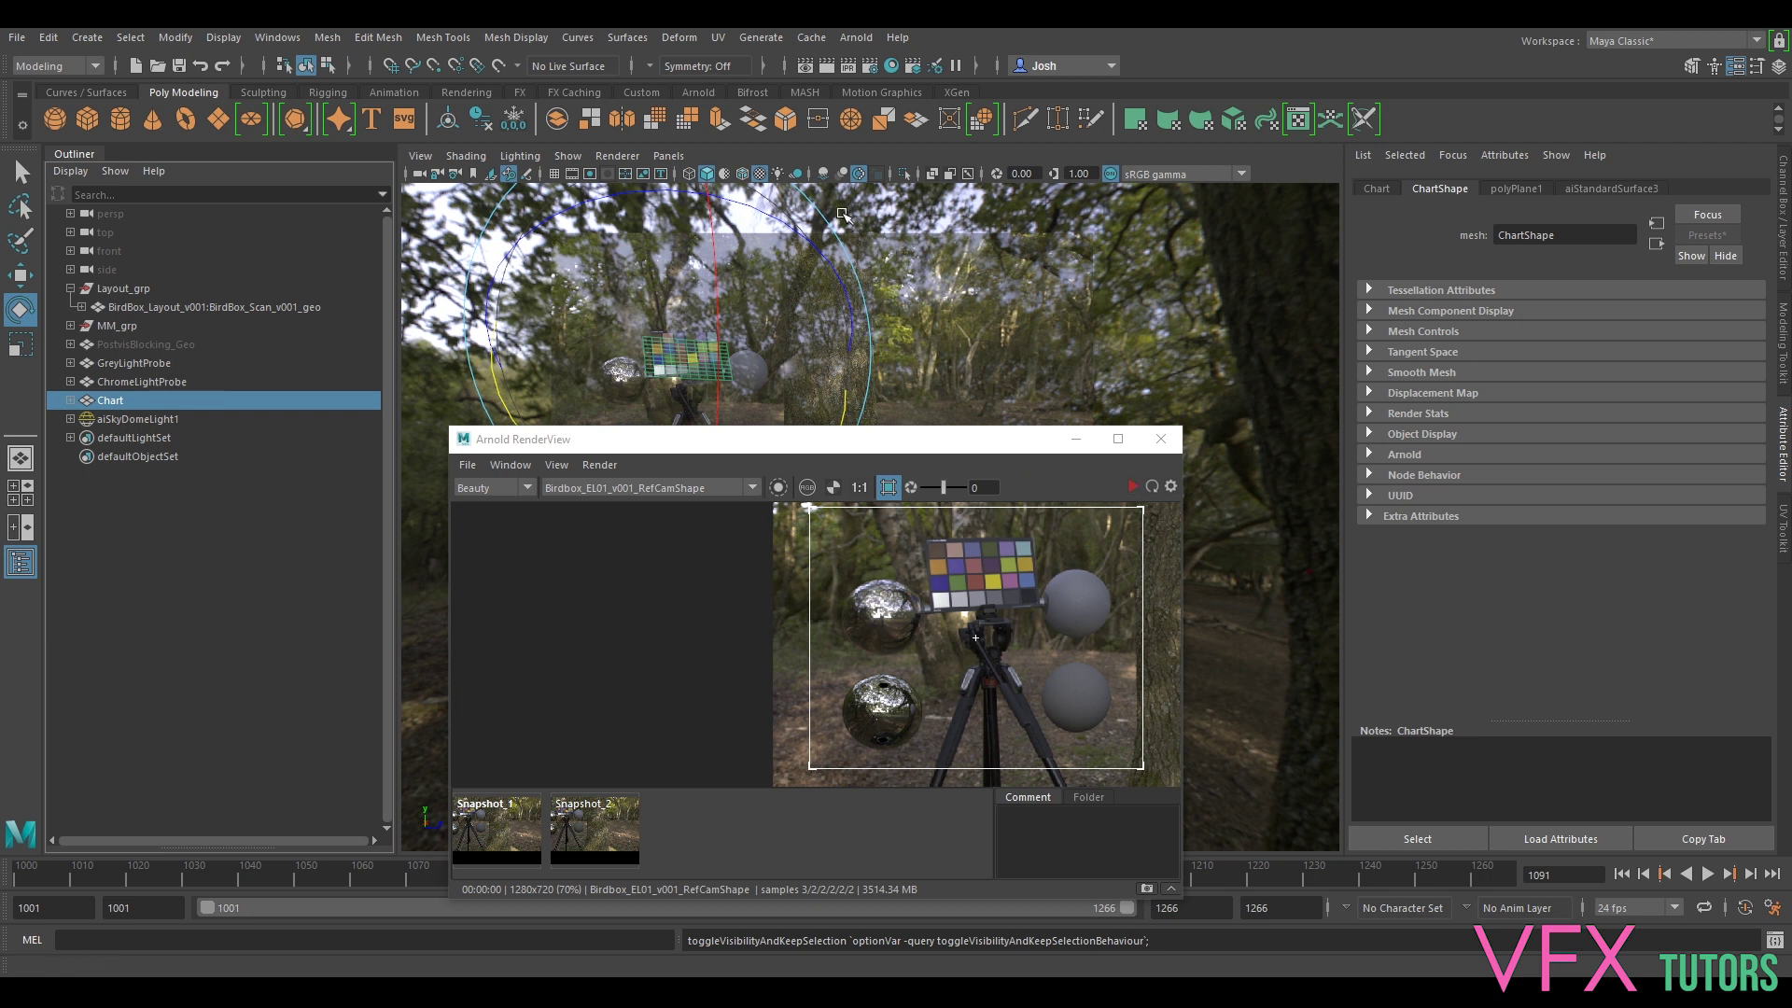
pyautogui.click(1133, 485)
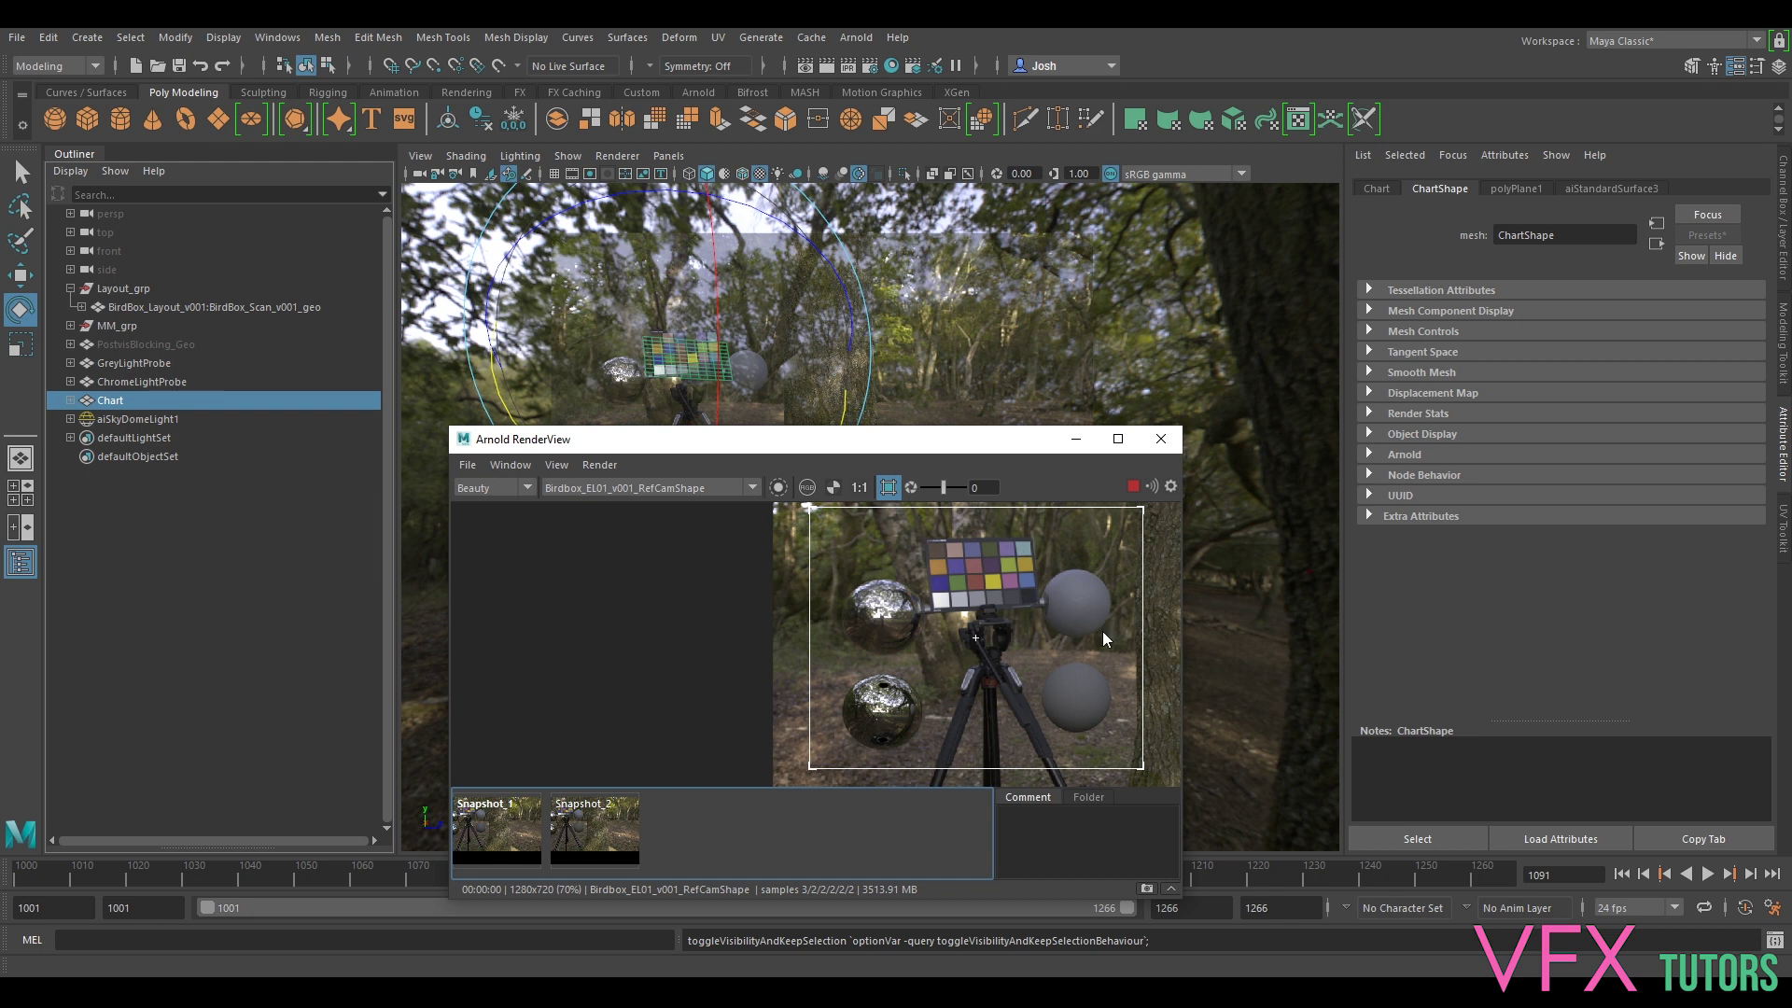
pyautogui.scroll(-2, 1098, 629)
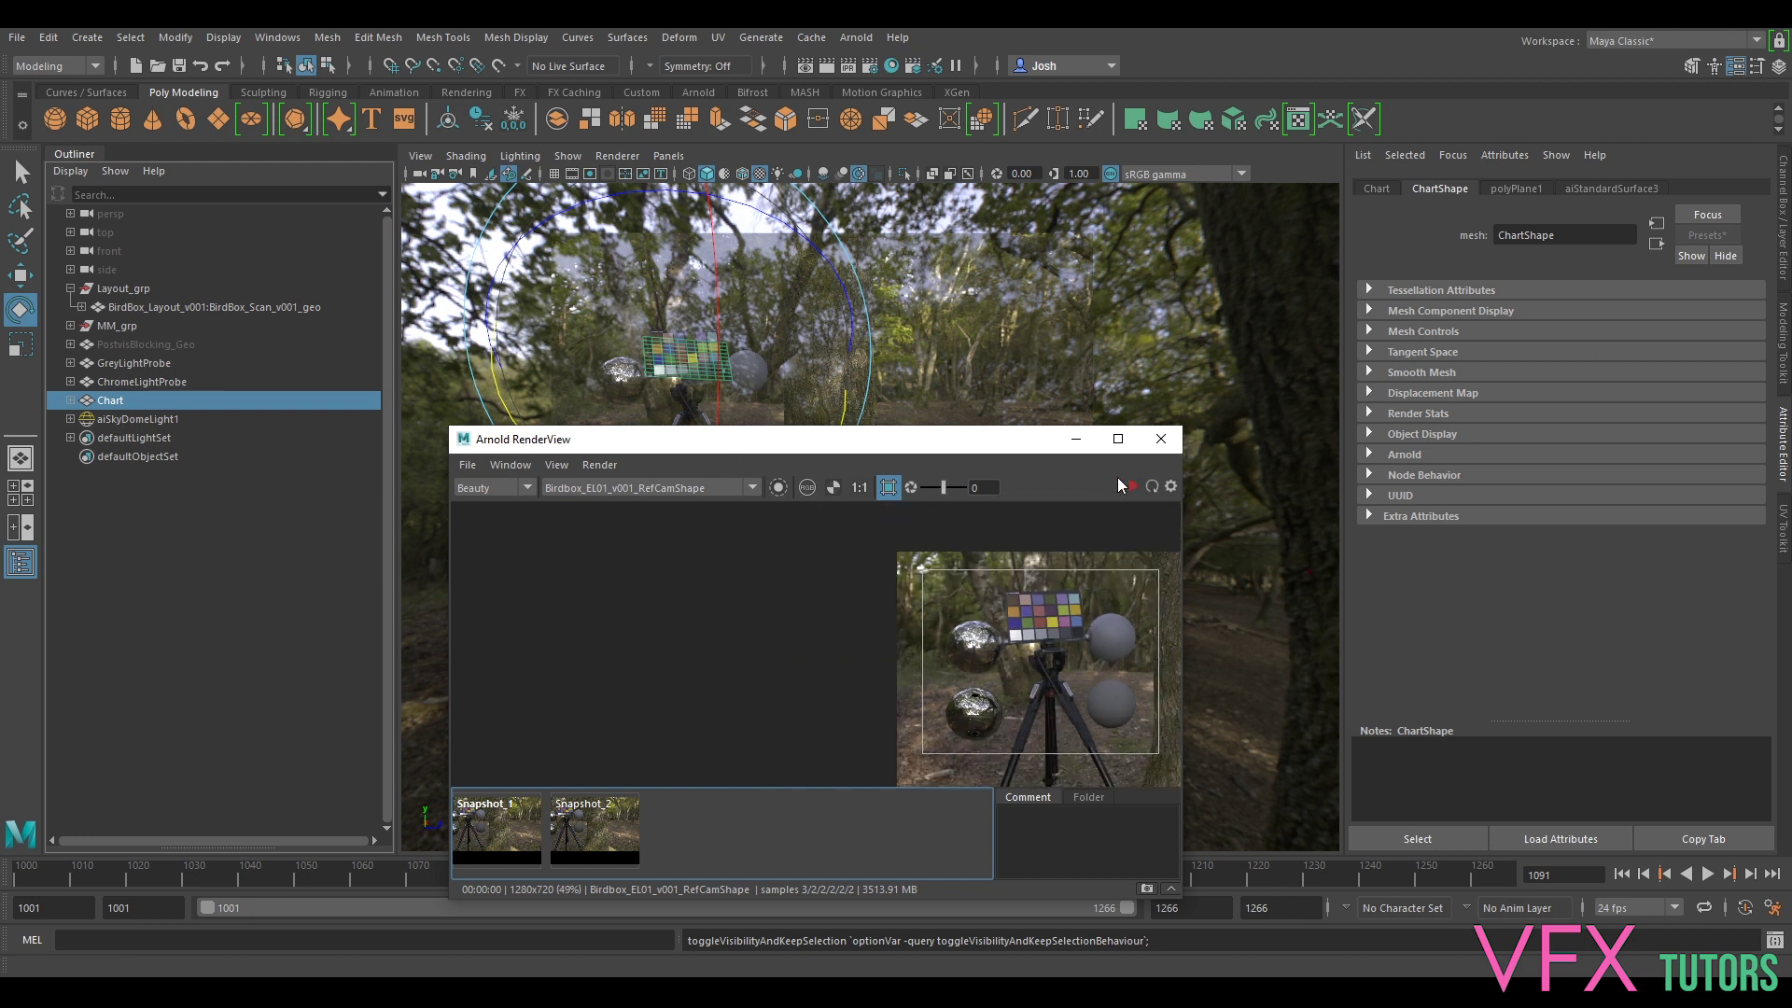
# - Rotate the Chart plane toward the photographed chart's angle and move it onto it
pyautogui.click(1076, 439)
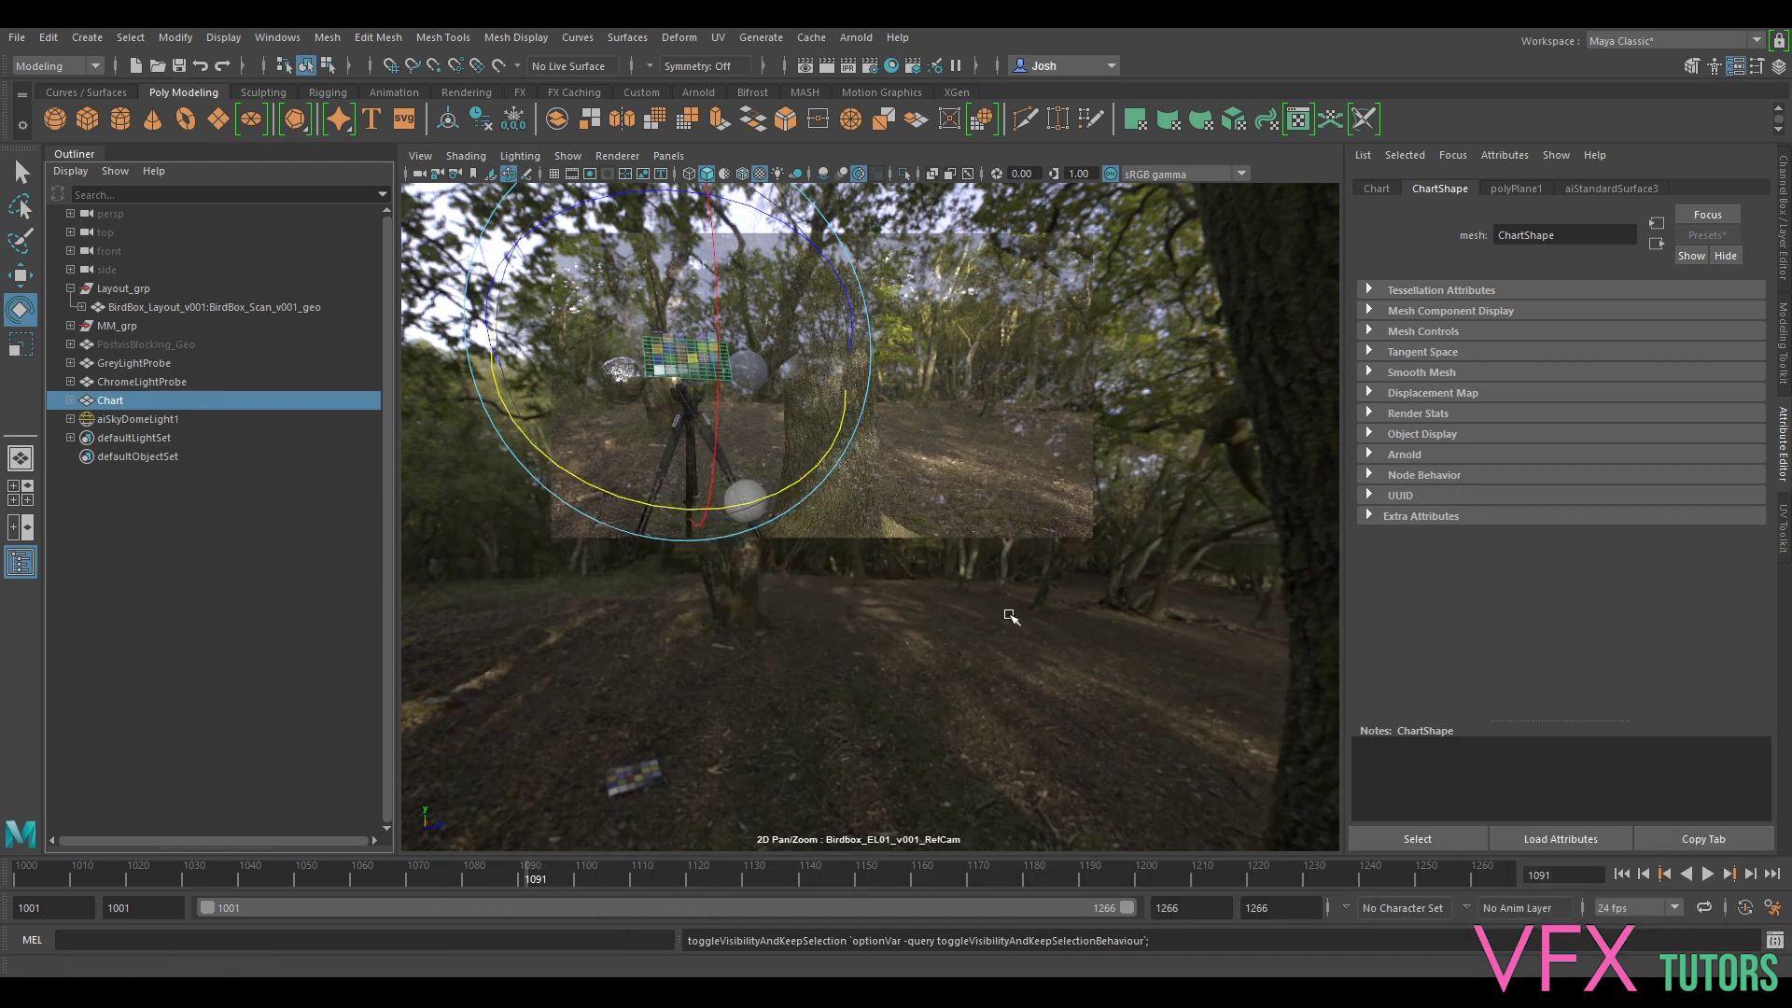
pyautogui.press('\\')
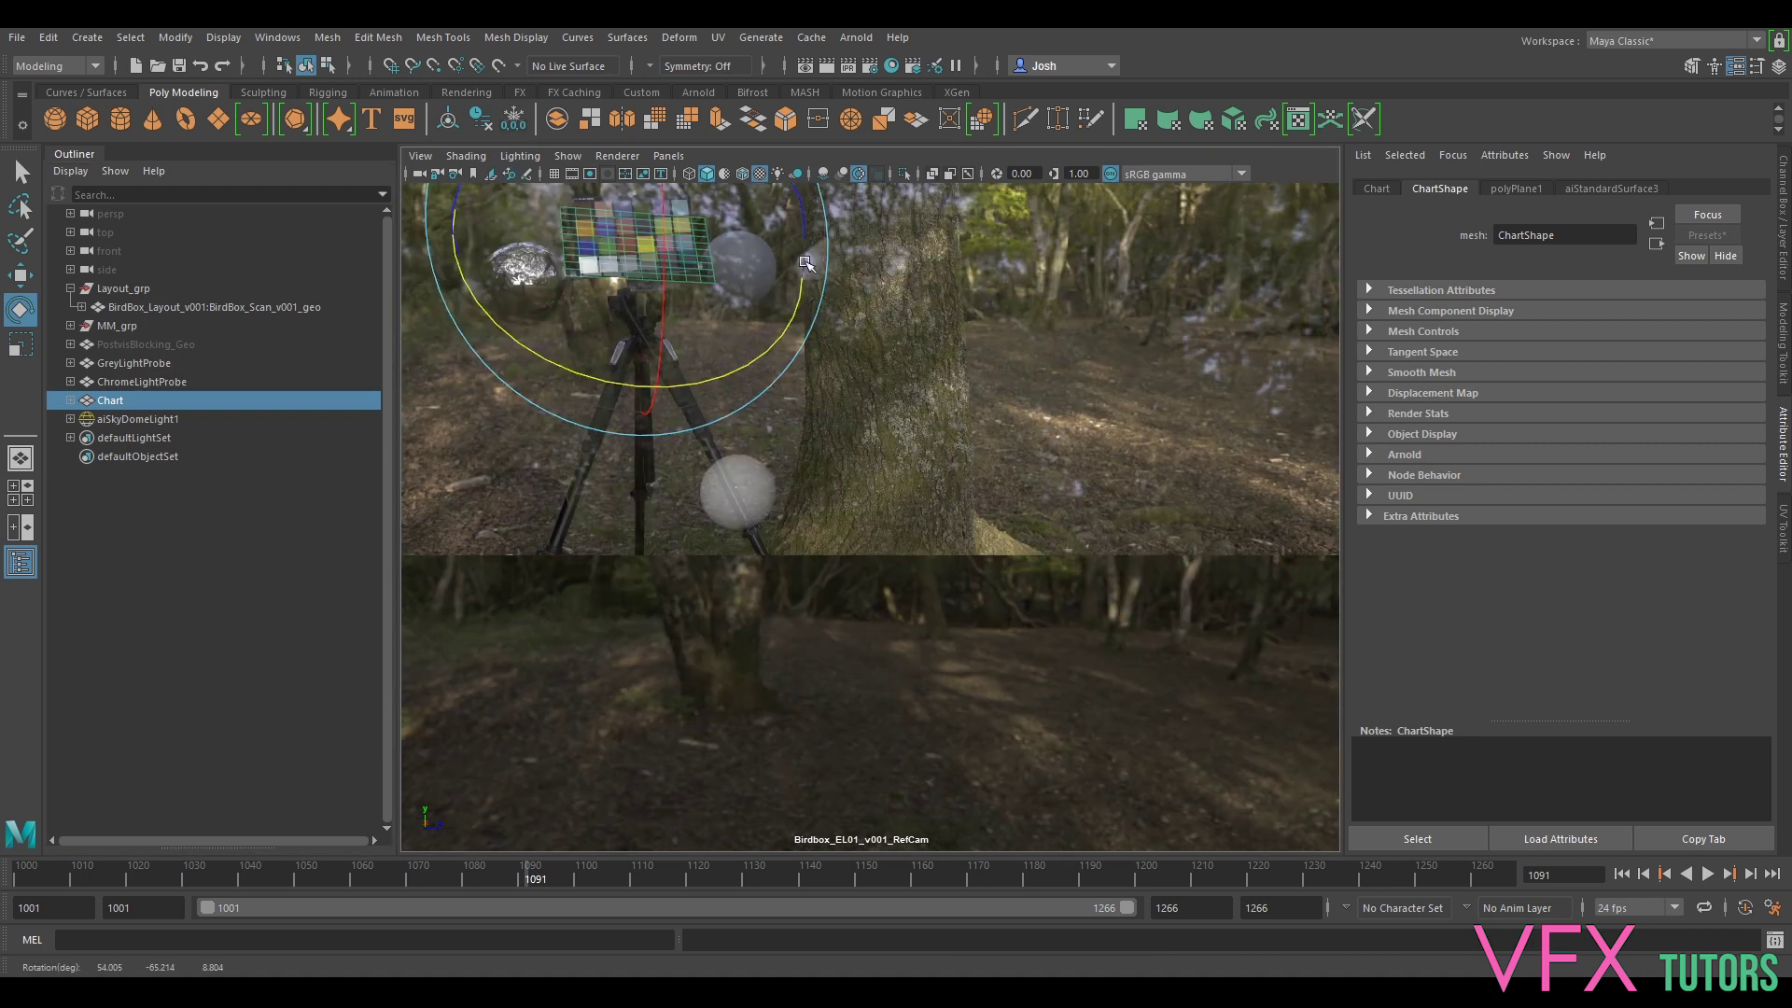
pyautogui.press('\\')
pyautogui.scroll(8, 884, 444)
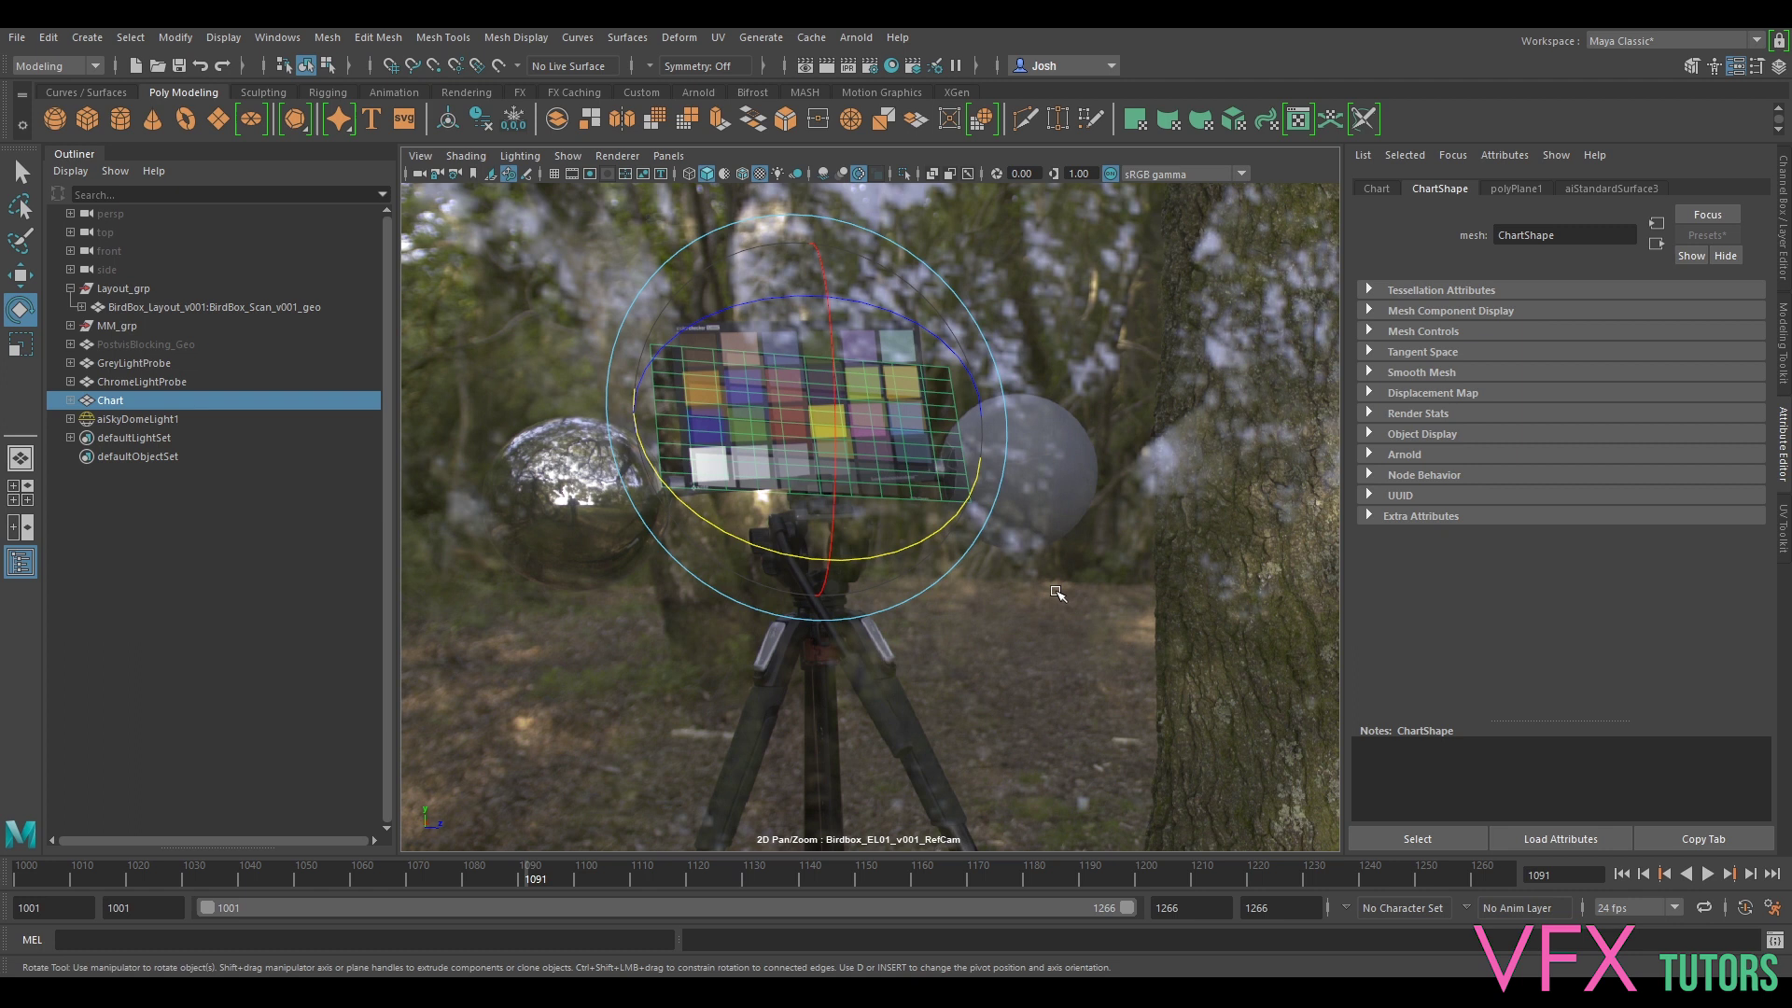
pyautogui.click(884, 444)
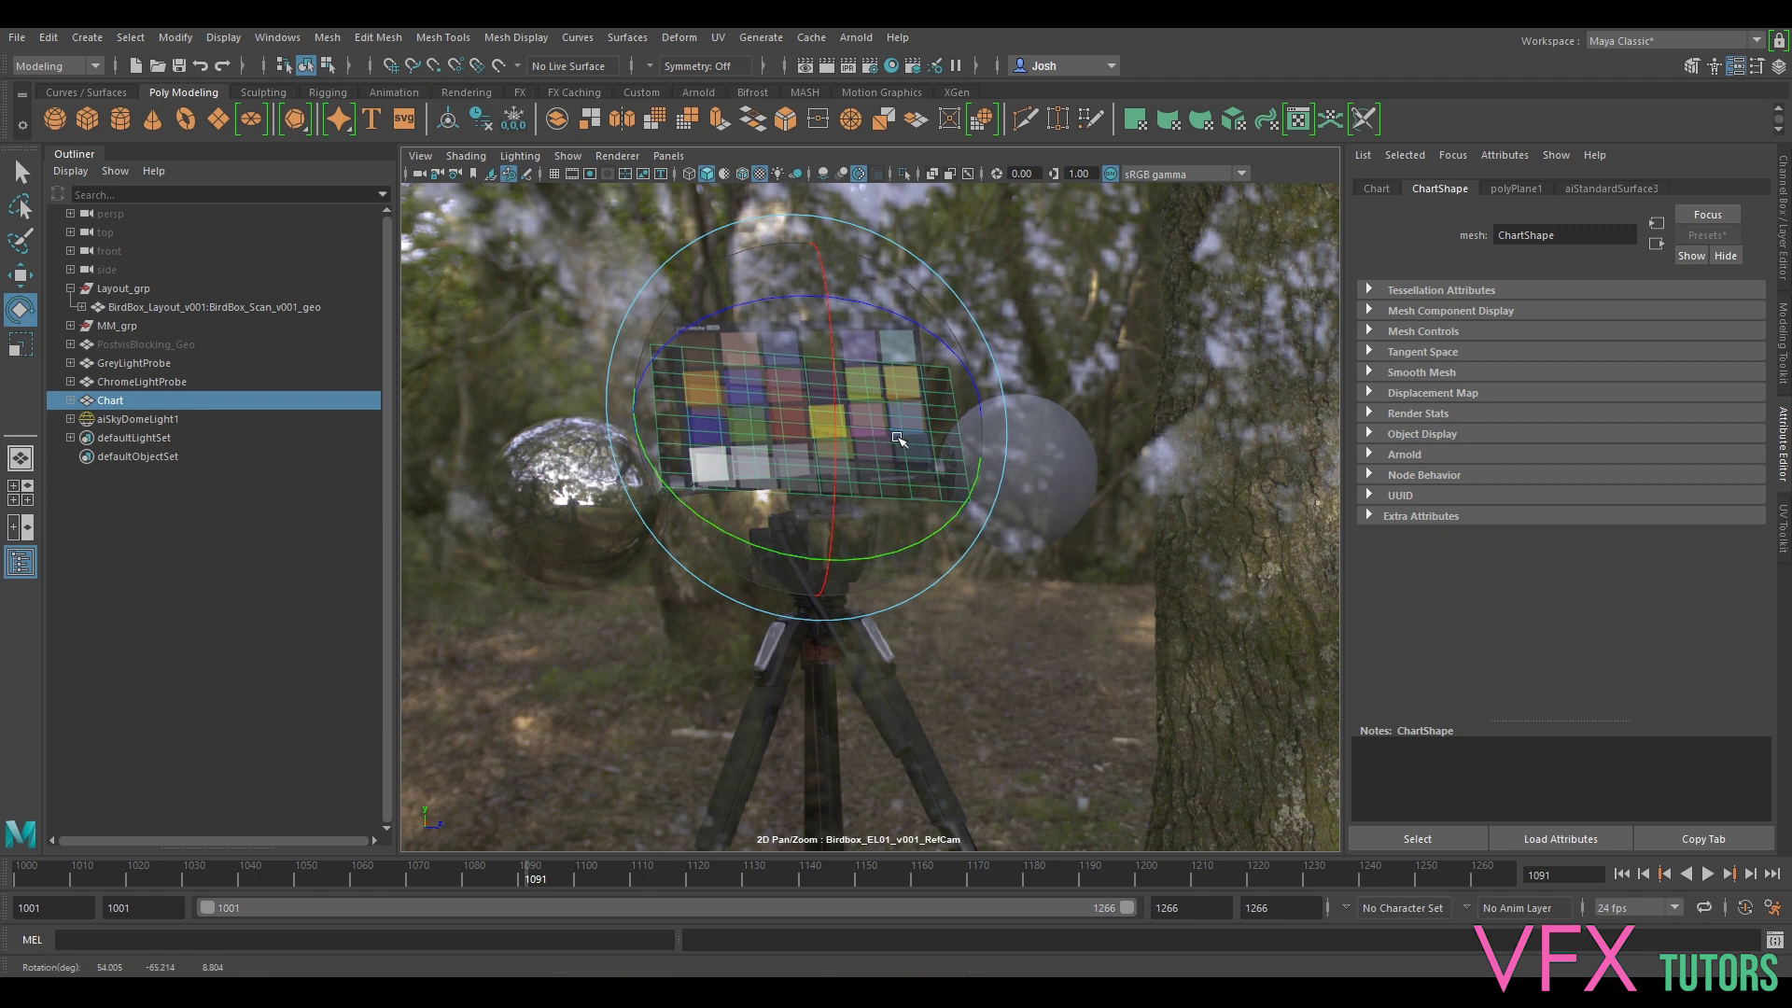
pyautogui.moveTo(788, 334); pyautogui.dragTo(703, 301)
pyautogui.moveTo(787, 340); pyautogui.dragTo(819, 509)
# - Refine the Chart to about 59, -71, 19 degrees at Translate -41.926, 166.151, -67.223
pyautogui.press('w')
pyautogui.press('e')
pyautogui.press('r')
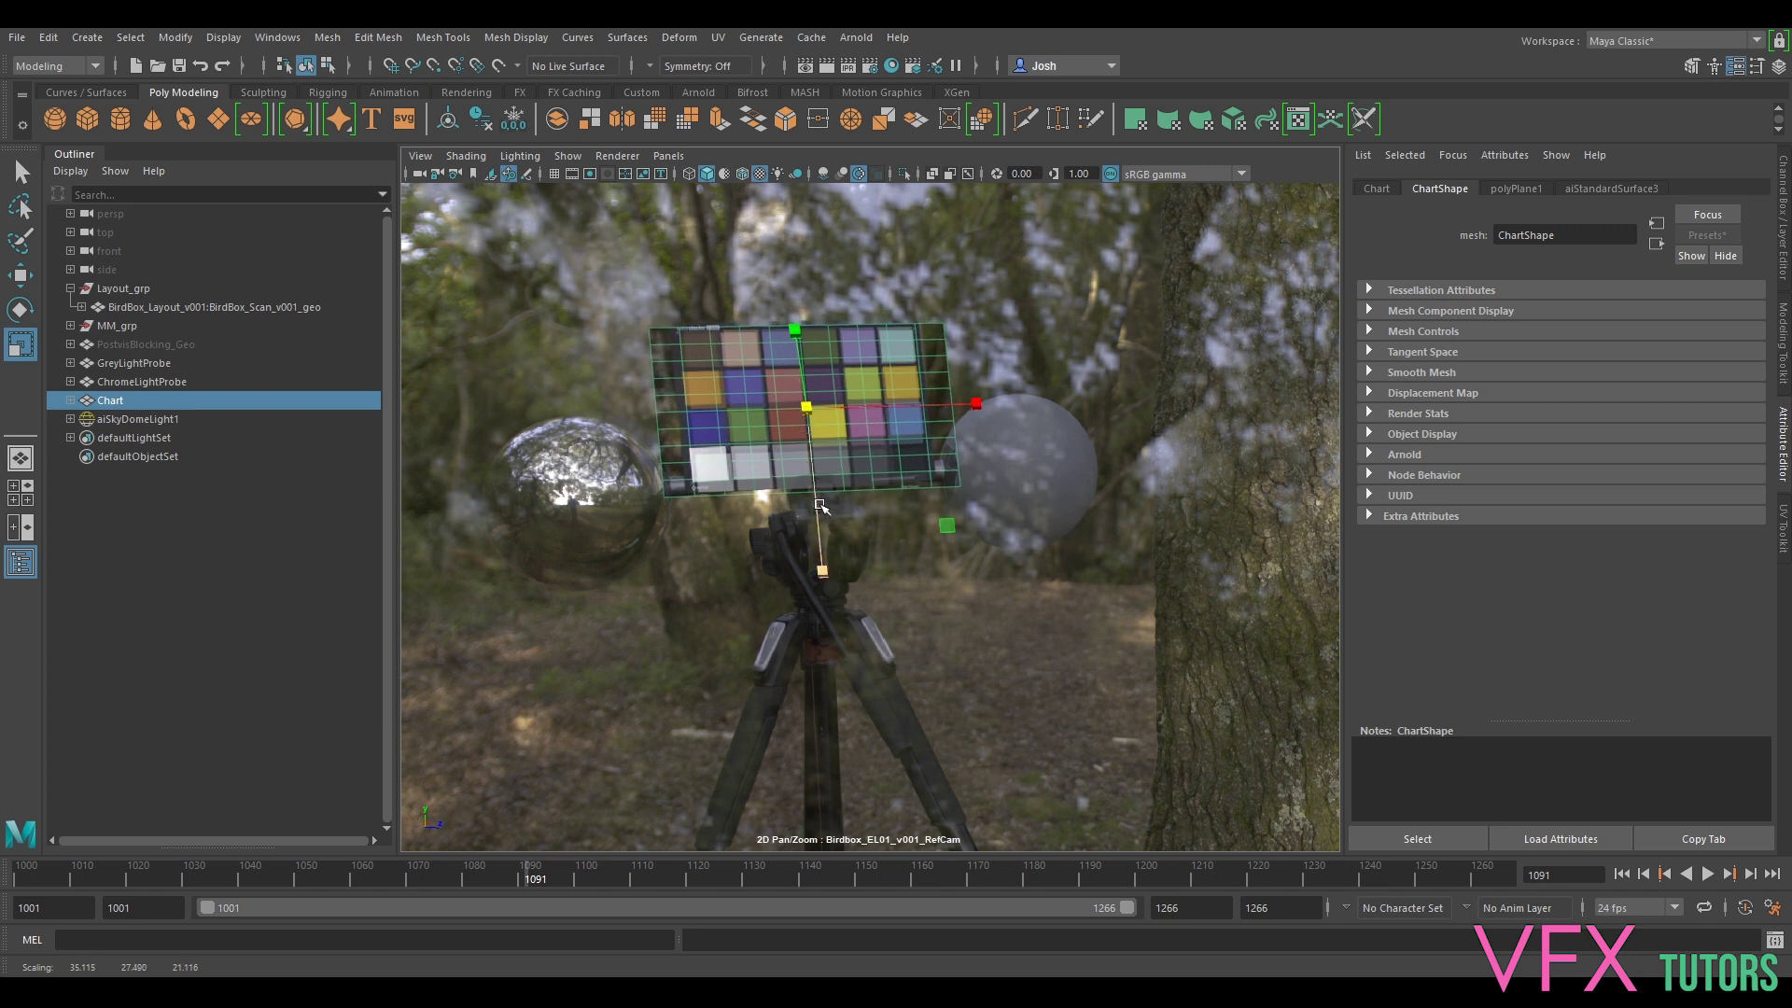
pyautogui.press('w')
pyautogui.moveTo(808, 411); pyautogui.dragTo(803, 407)
pyautogui.press('e')
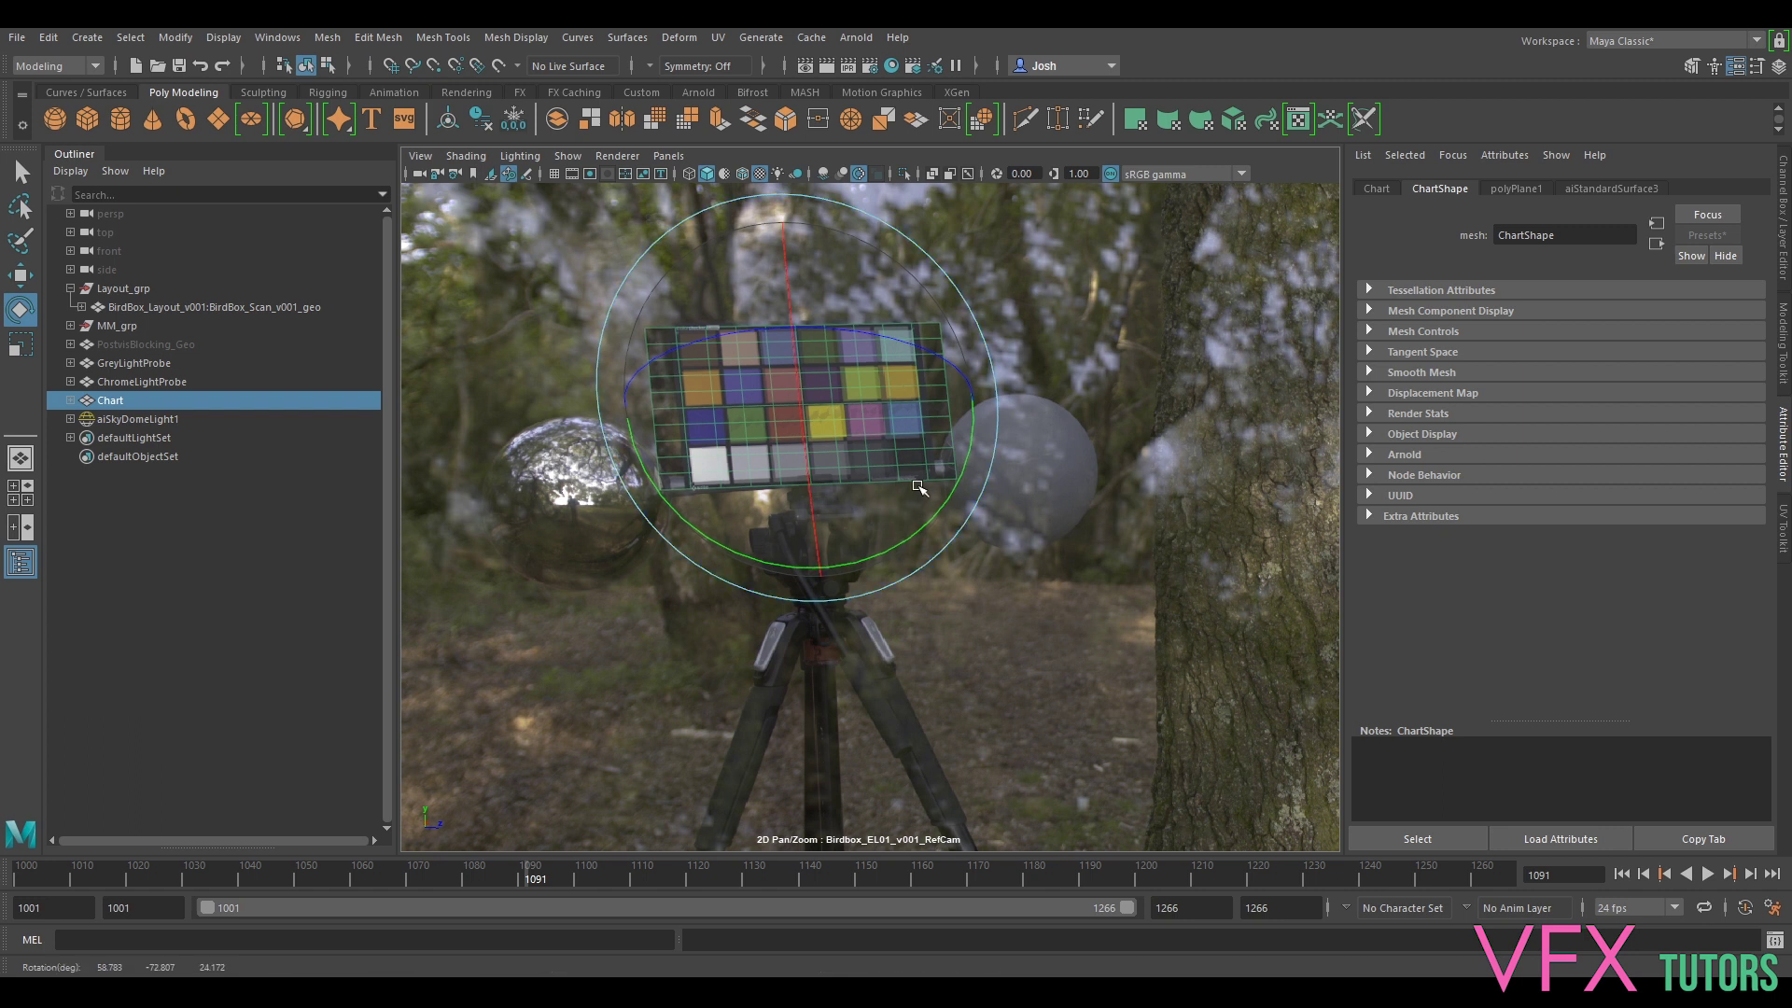
pyautogui.moveTo(886, 338); pyautogui.dragTo(788, 313)
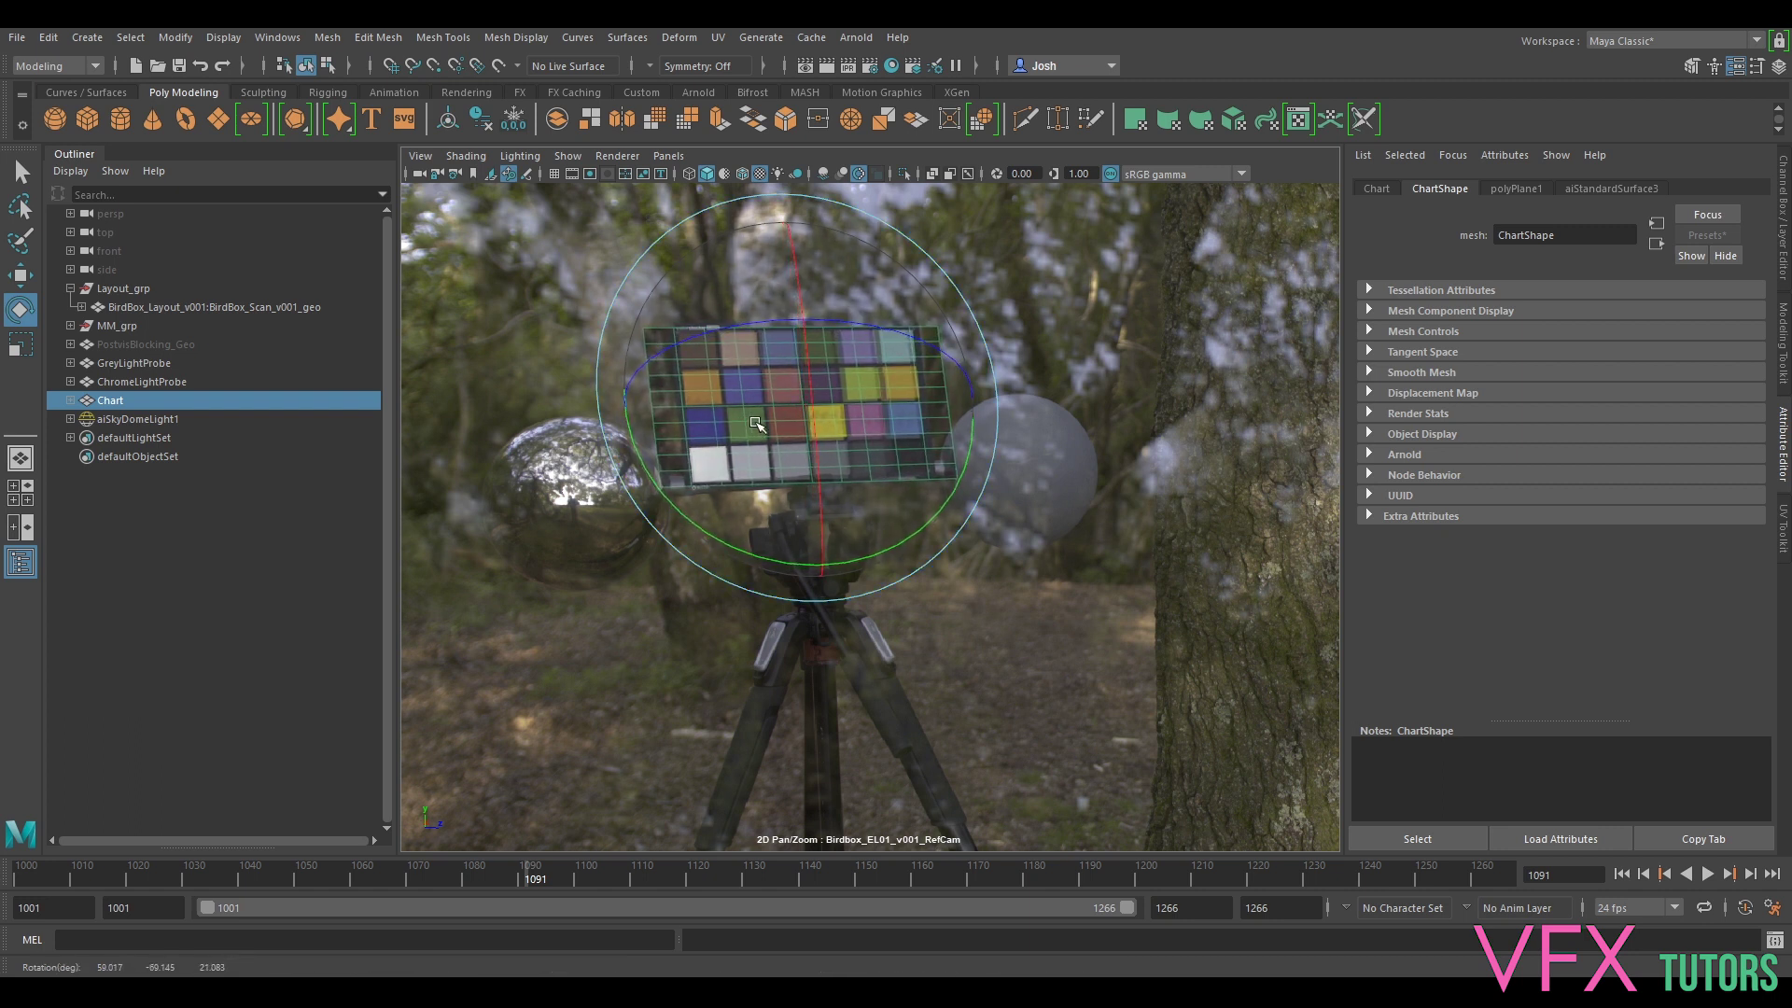
pyautogui.moveTo(751, 421); pyautogui.dragTo(747, 420)
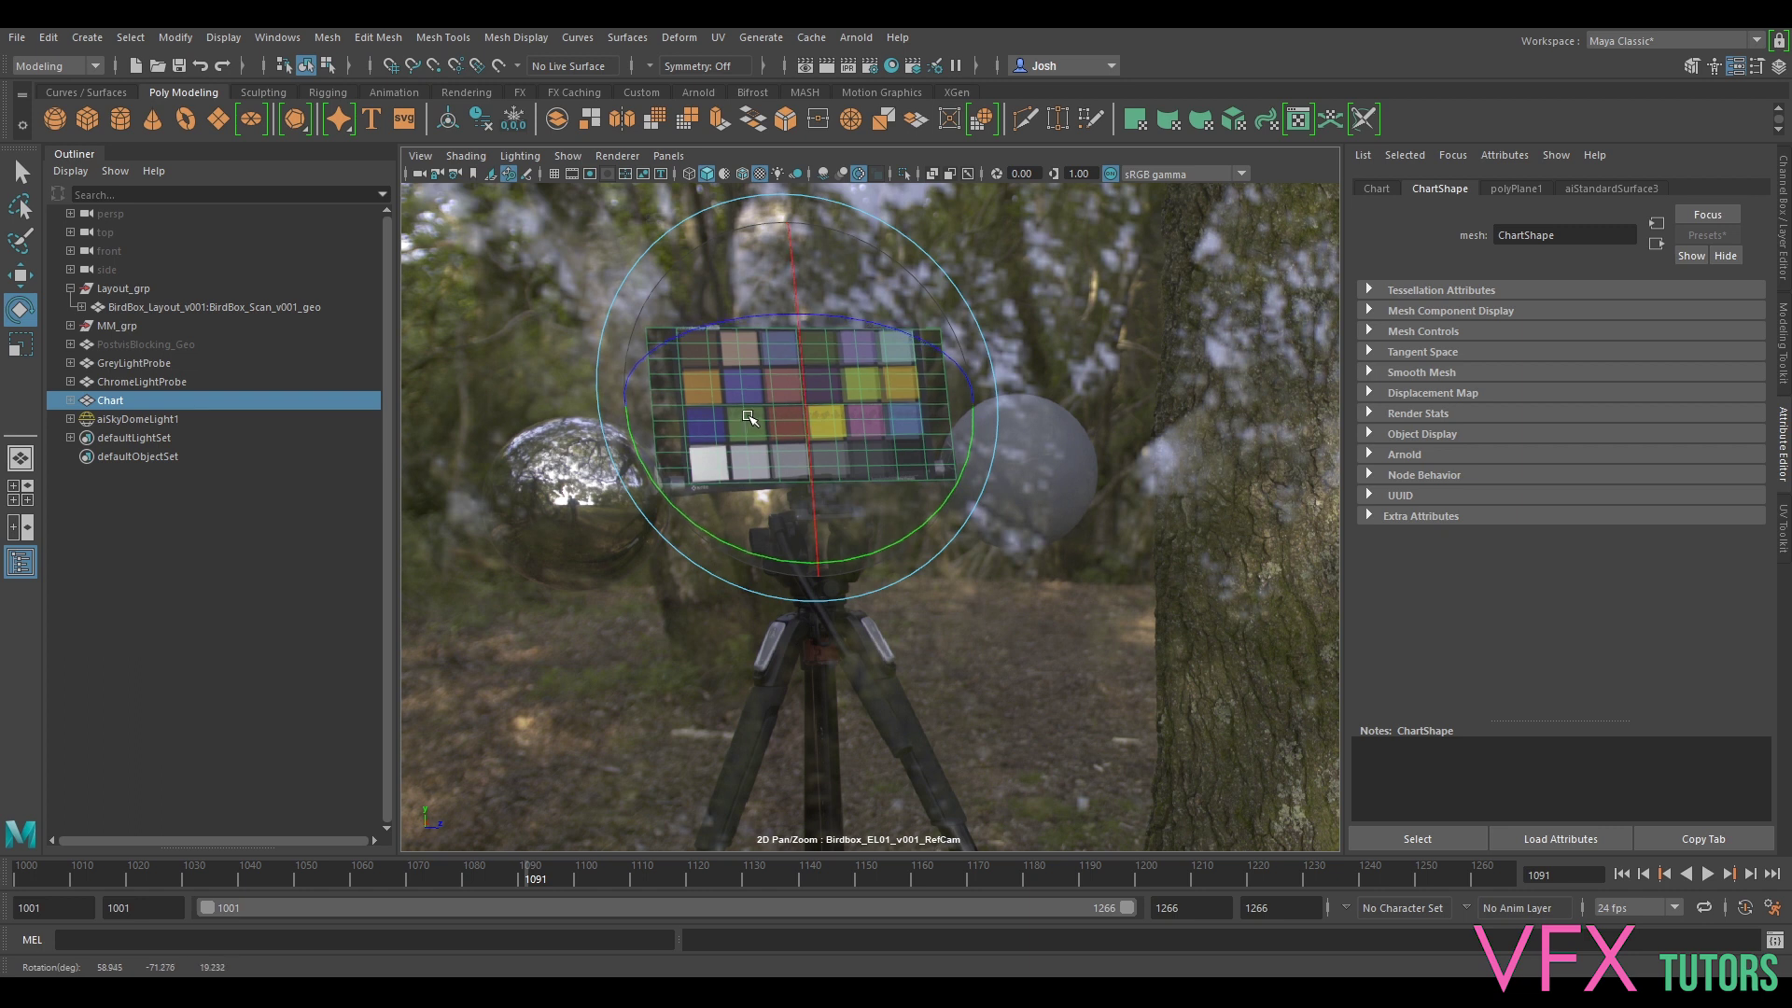
pyautogui.press('w')
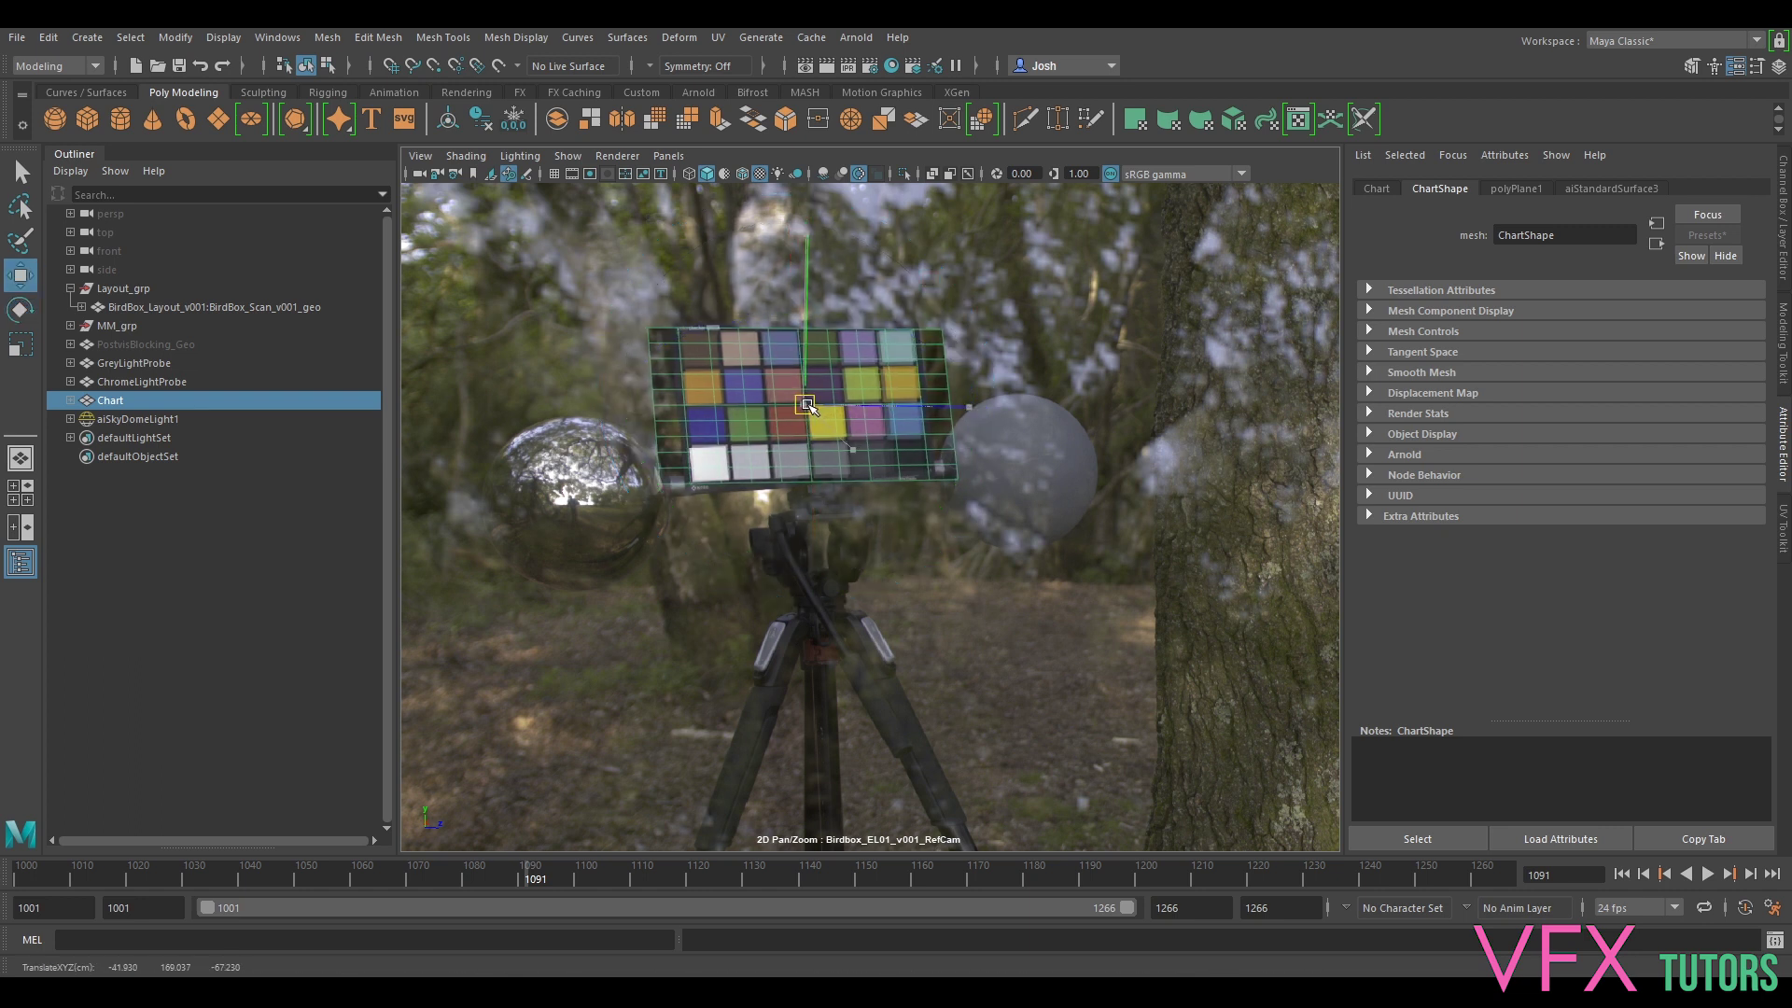
pyautogui.press('r')
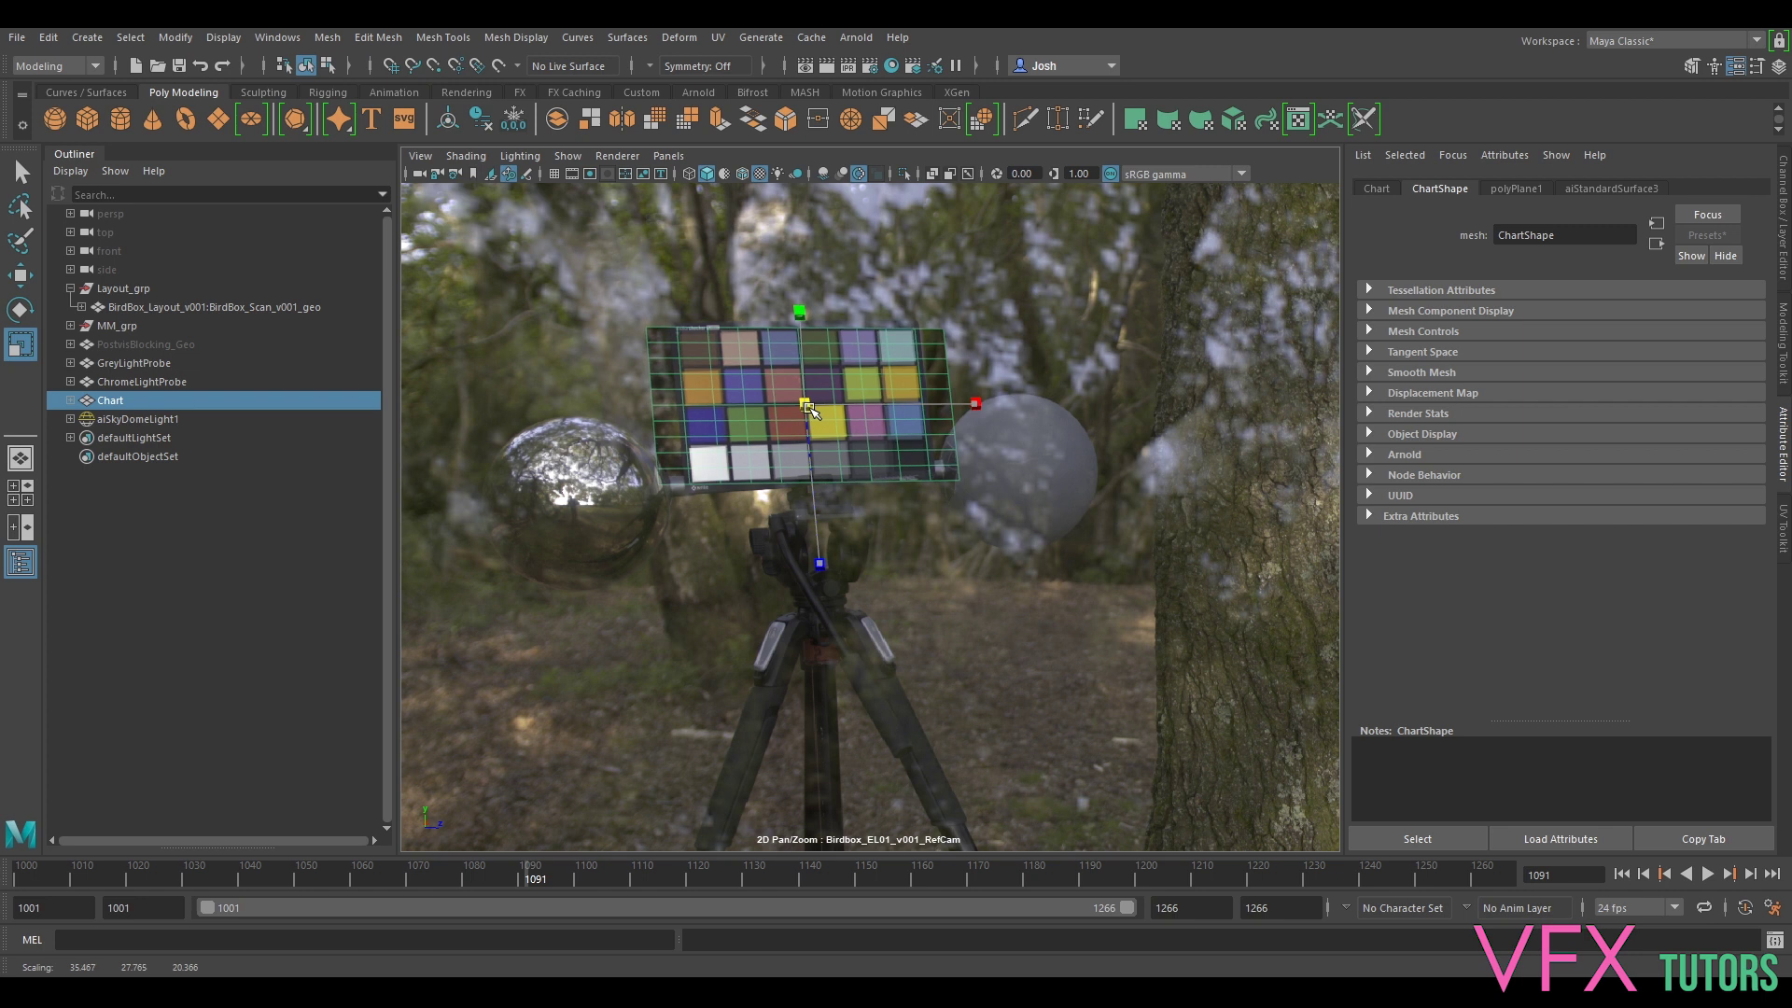
pyautogui.press('w')
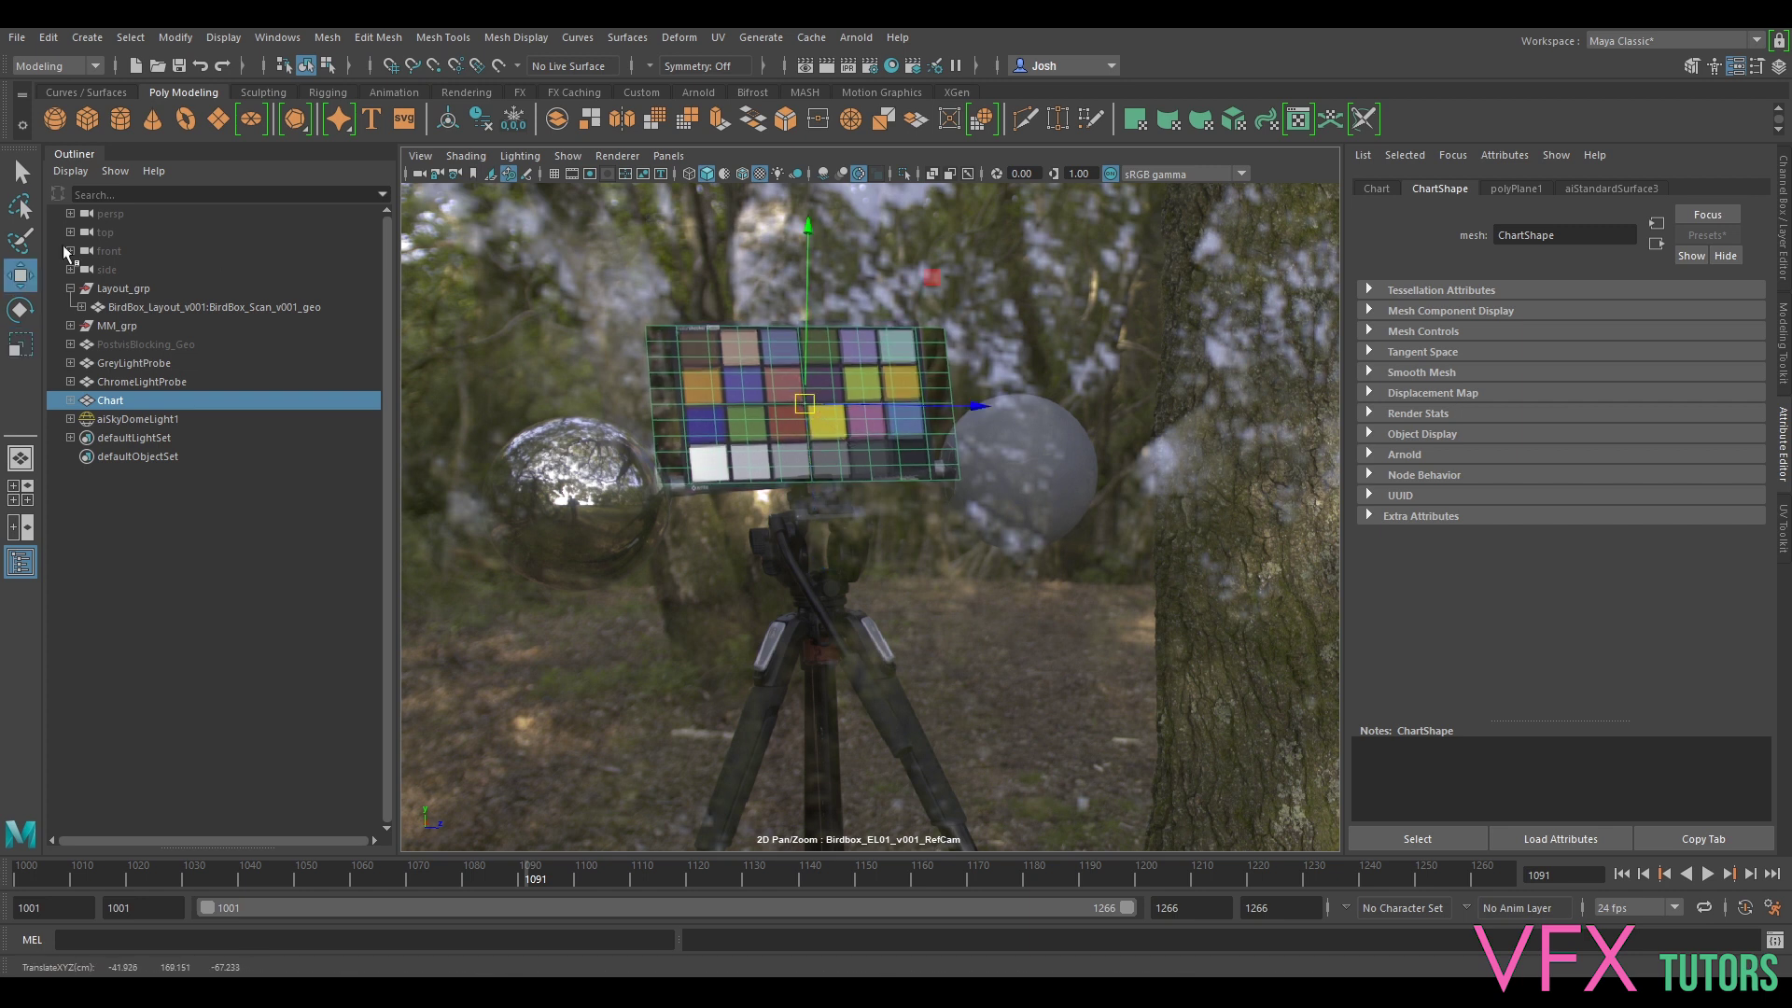
# - Set the Move Tool axis orientation to Object
pyautogui.doubleClick(22, 272)
pyautogui.click(379, 260)
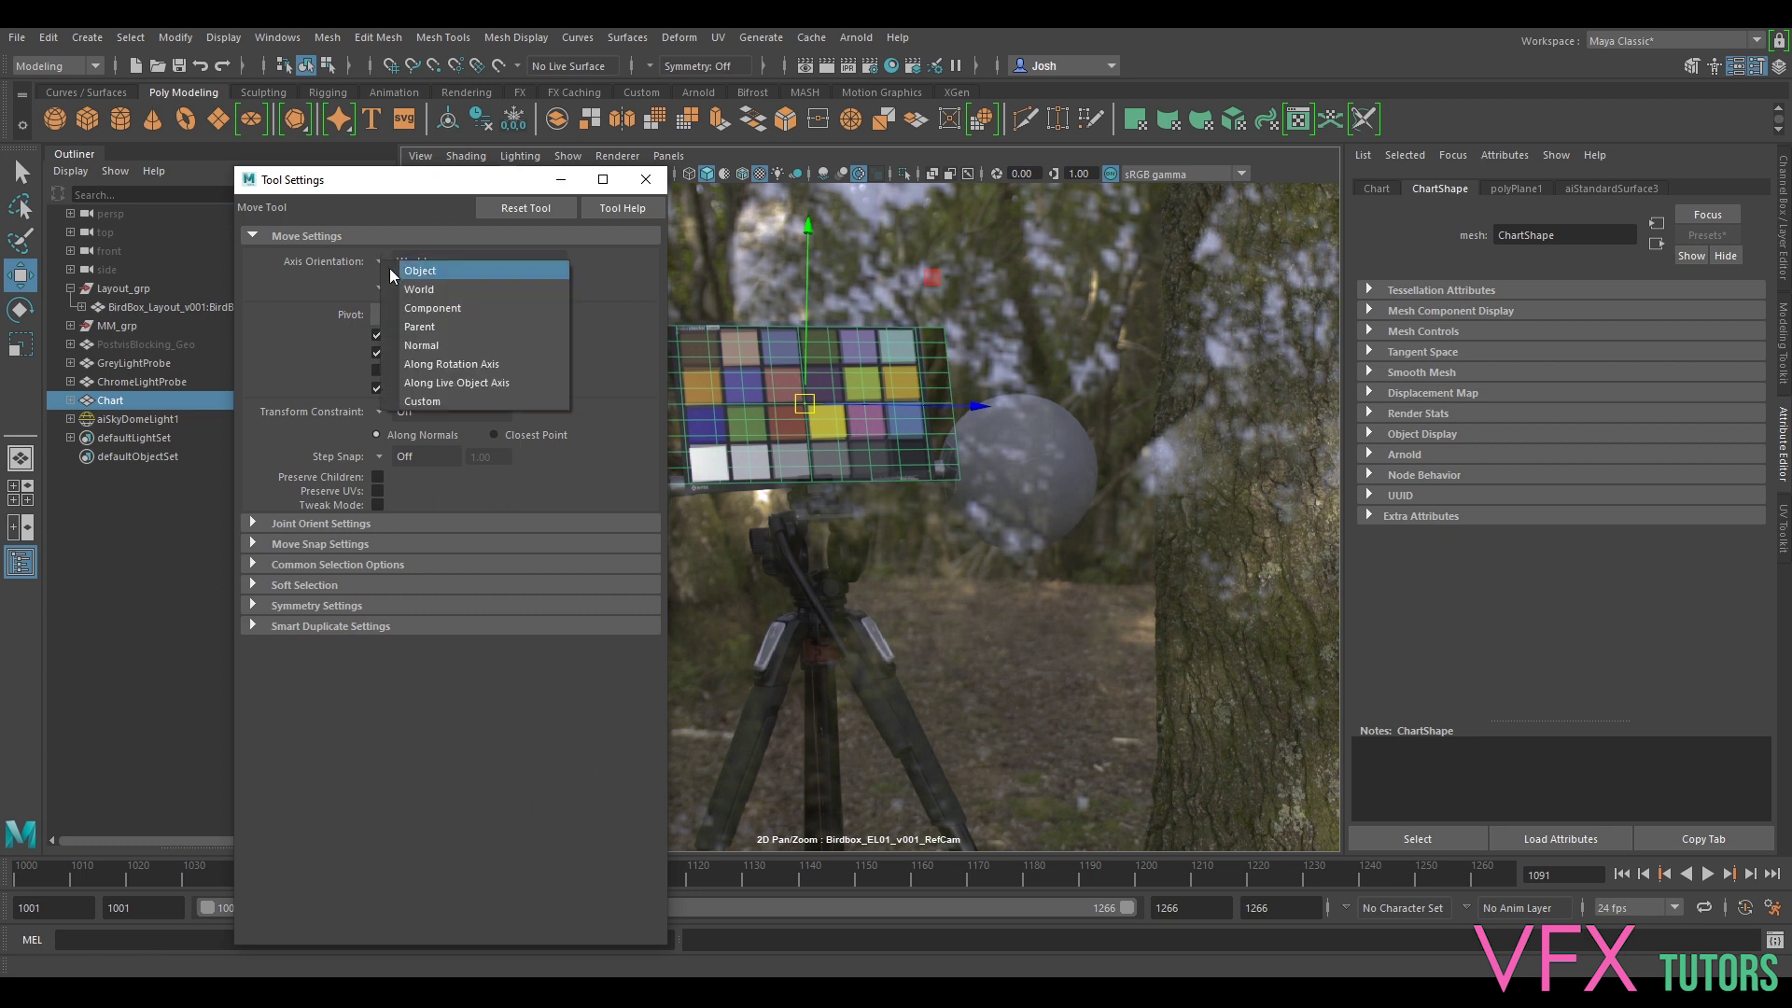
pyautogui.click(415, 272)
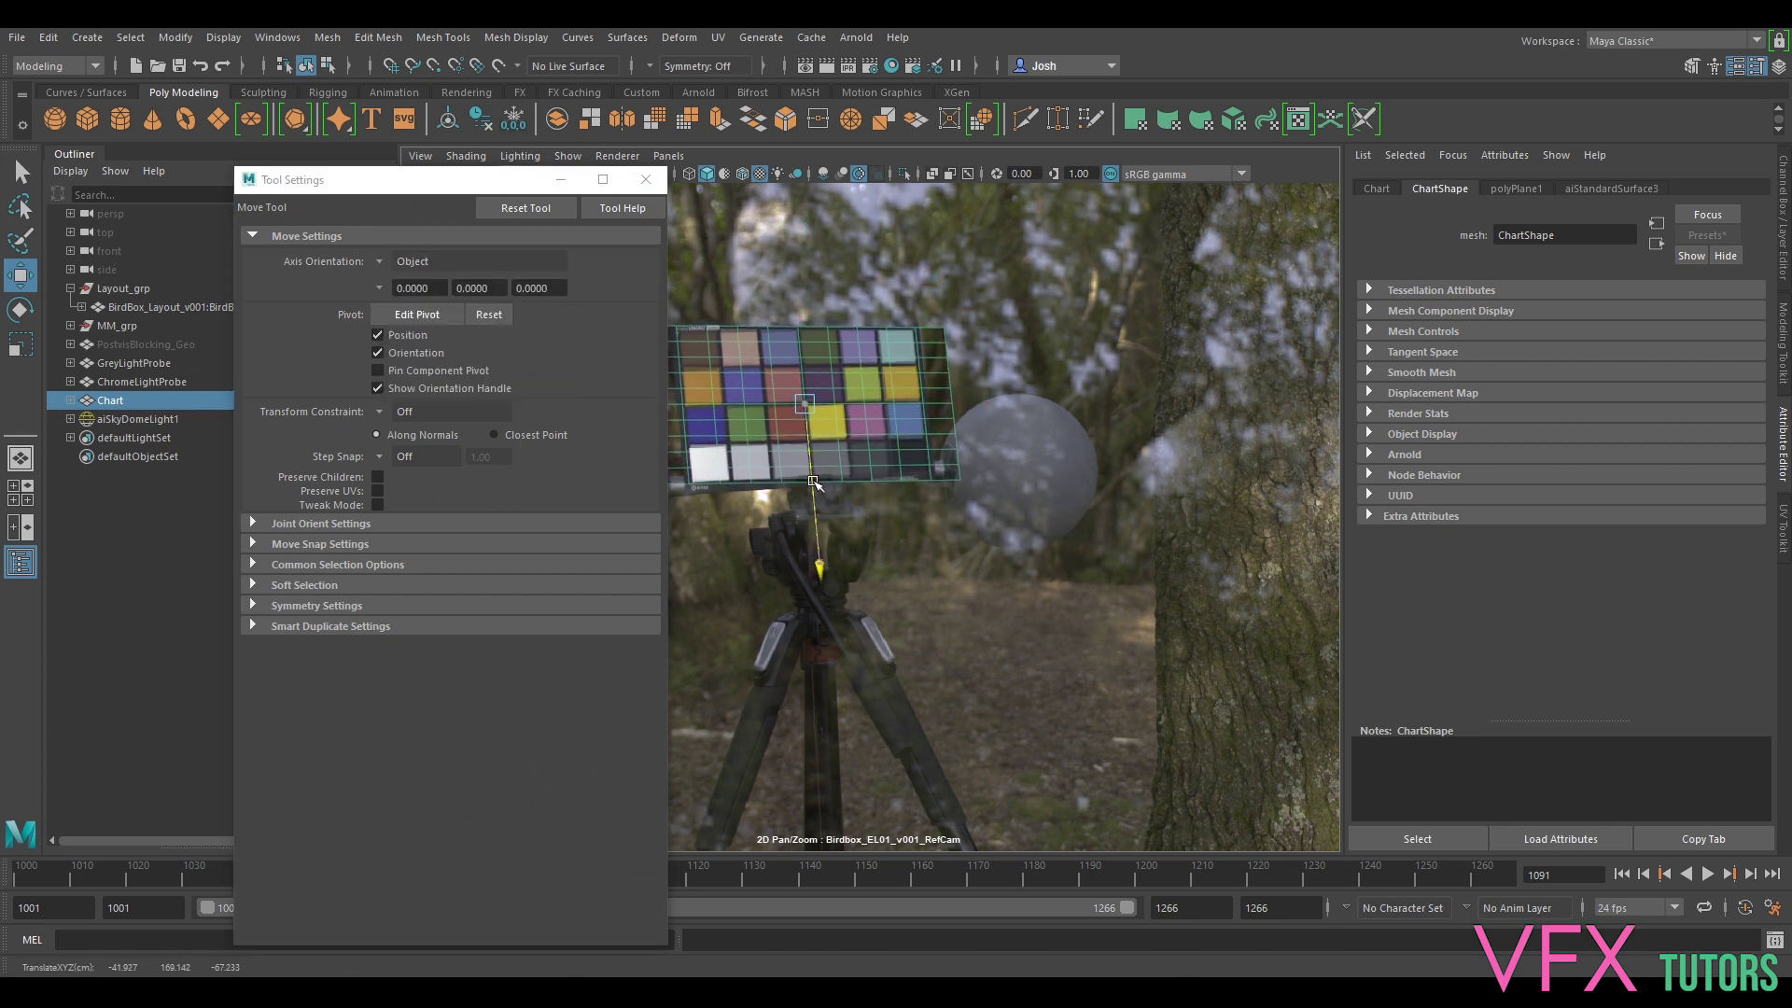
# - Fine-tune the Chart's rotation and lift it up off the photographed chart
pyautogui.press('e')
pyautogui.moveTo(764, 524); pyautogui.dragTo(765, 528)
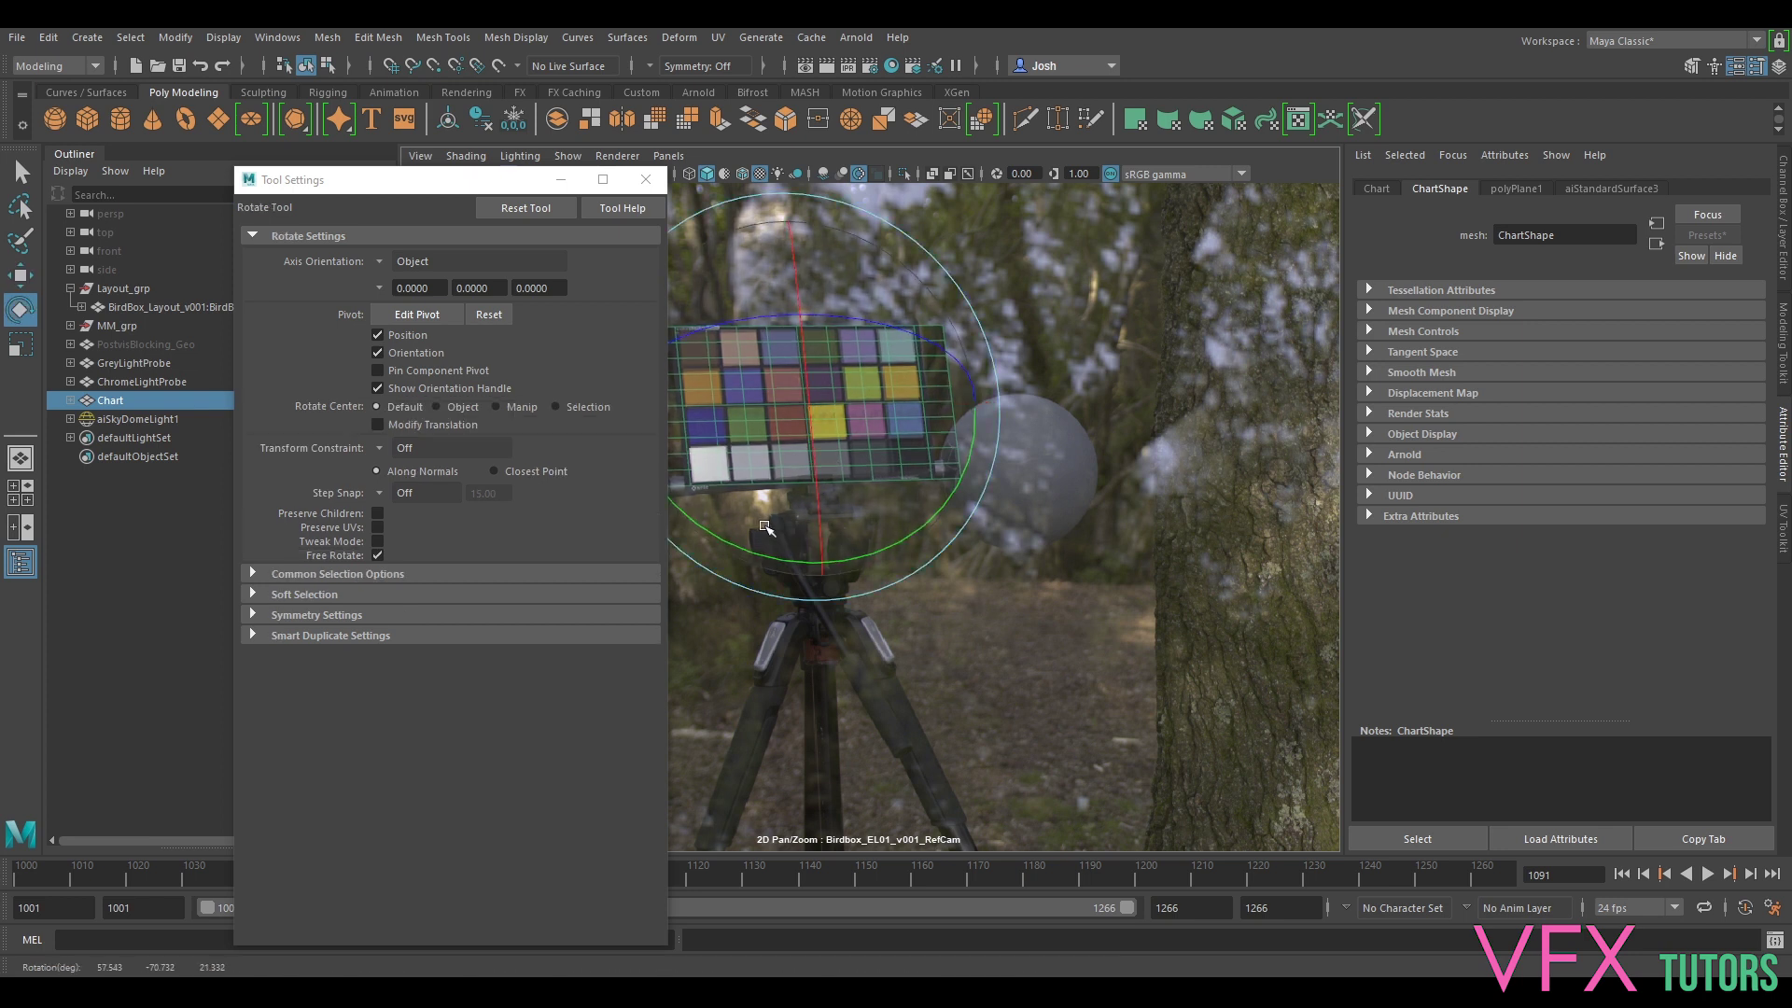
pyautogui.moveTo(877, 337); pyautogui.dragTo(887, 337)
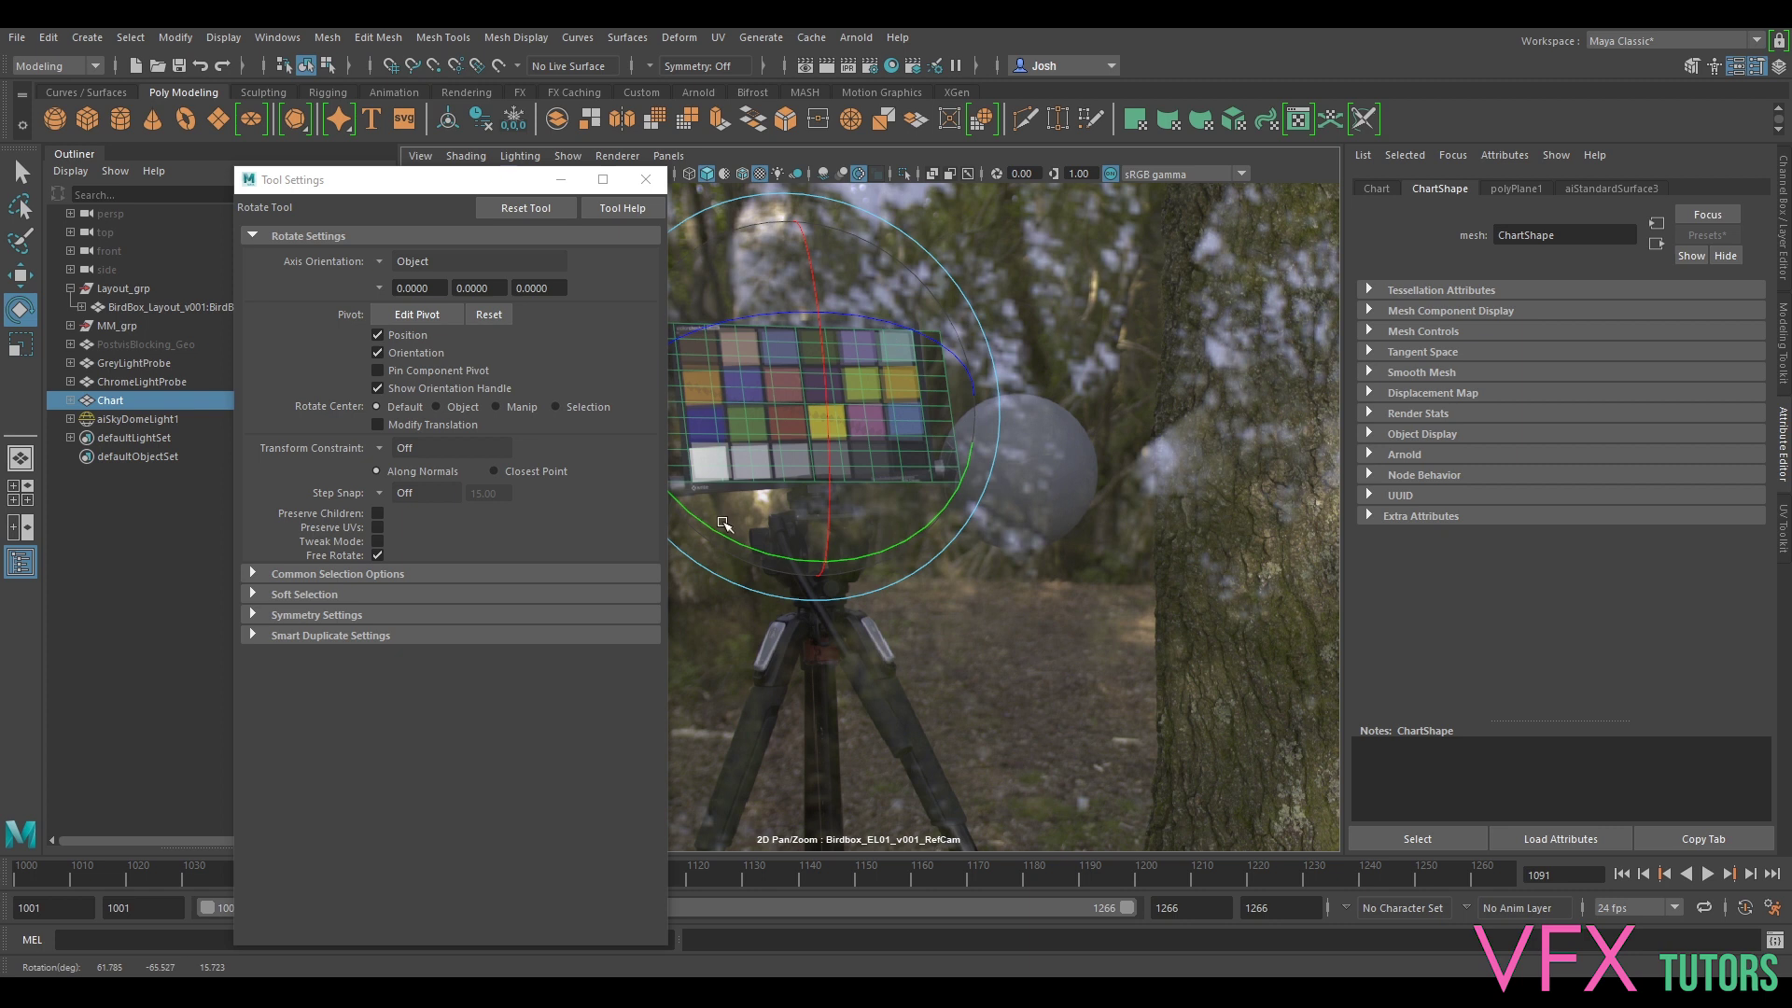
pyautogui.moveTo(723, 528); pyautogui.dragTo(724, 536)
pyautogui.press('w')
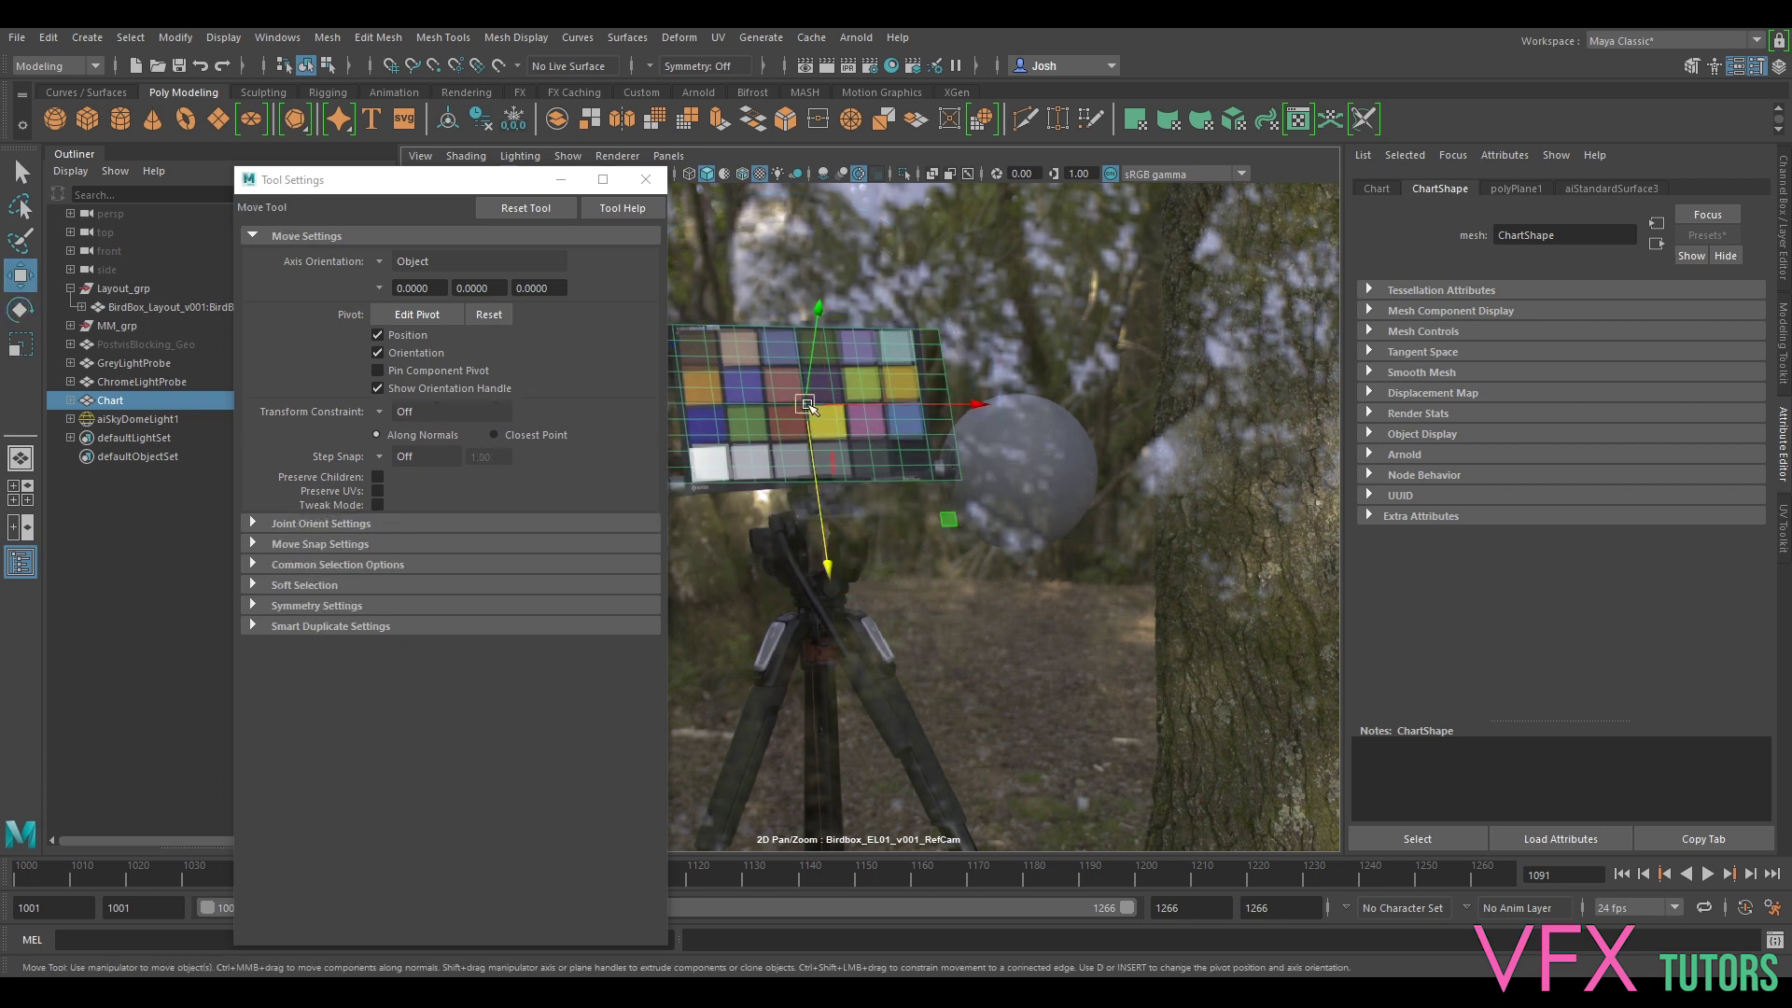
pyautogui.scroll(-2, 803, 406)
pyautogui.keyDown('alt'); pyautogui.moveTo(811, 415); pyautogui.dragTo(901, 495, button='middle'); pyautogui.keyUp('alt')
pyautogui.moveTo(902, 494); pyautogui.dragTo(883, 372)
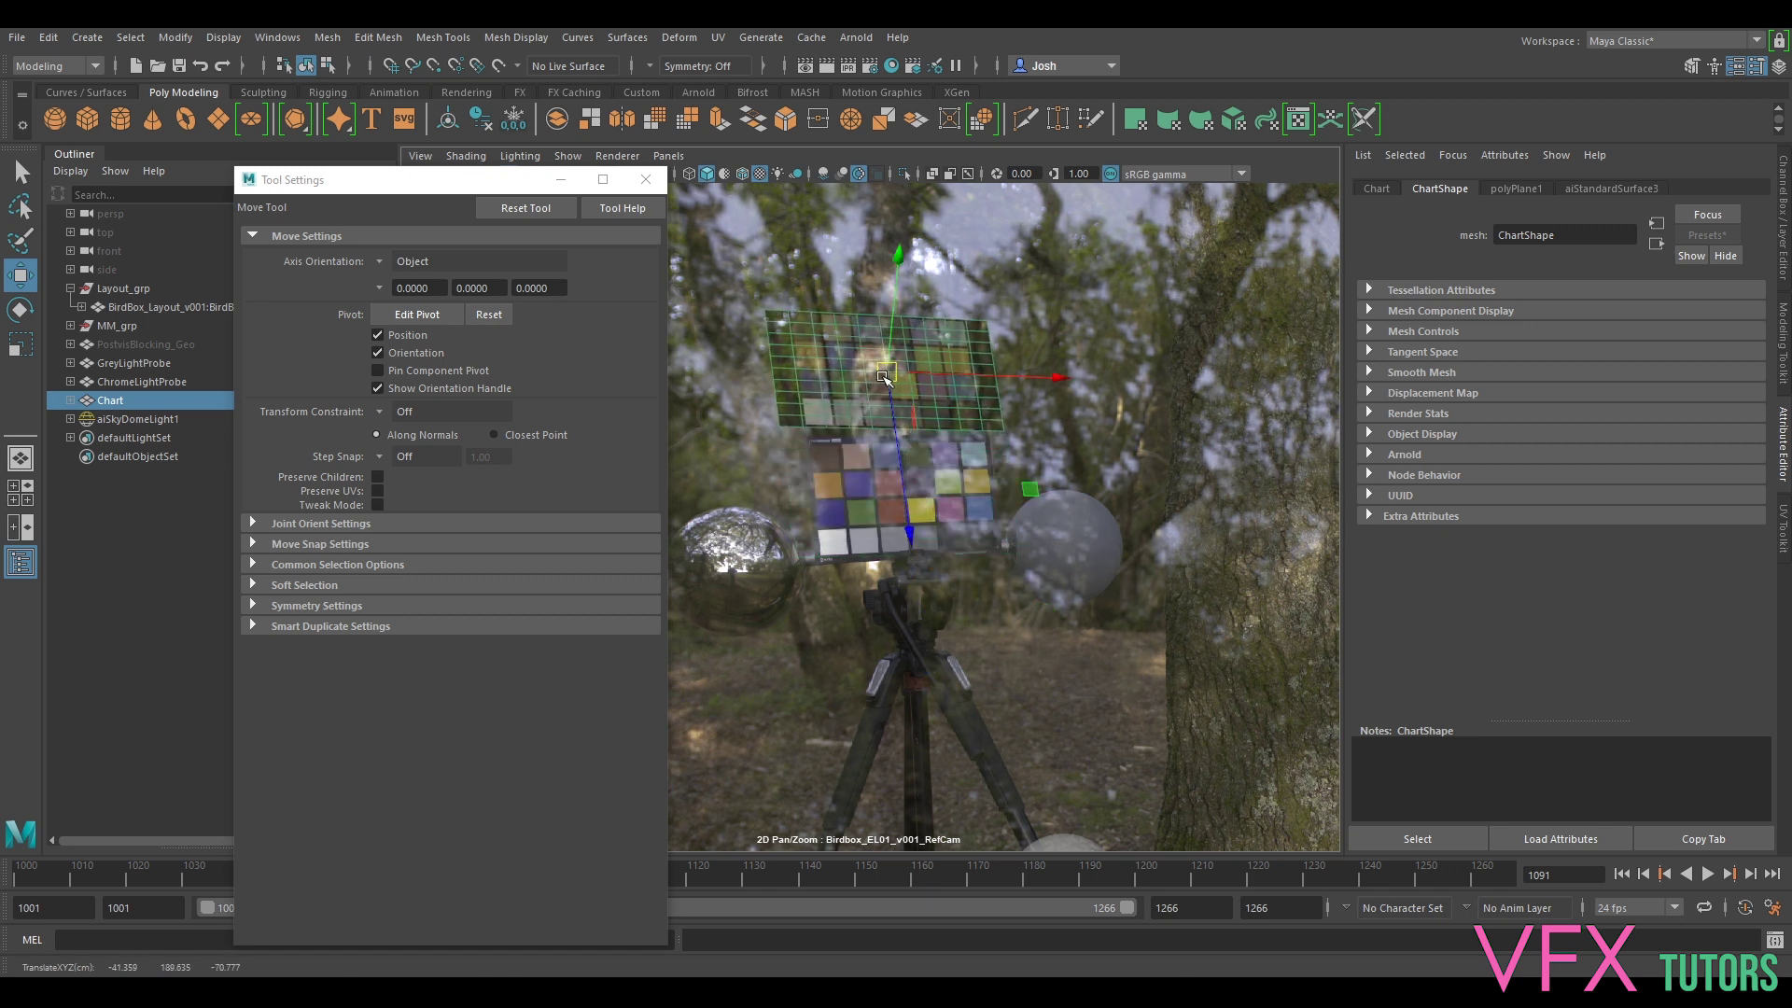
pyautogui.press('e')
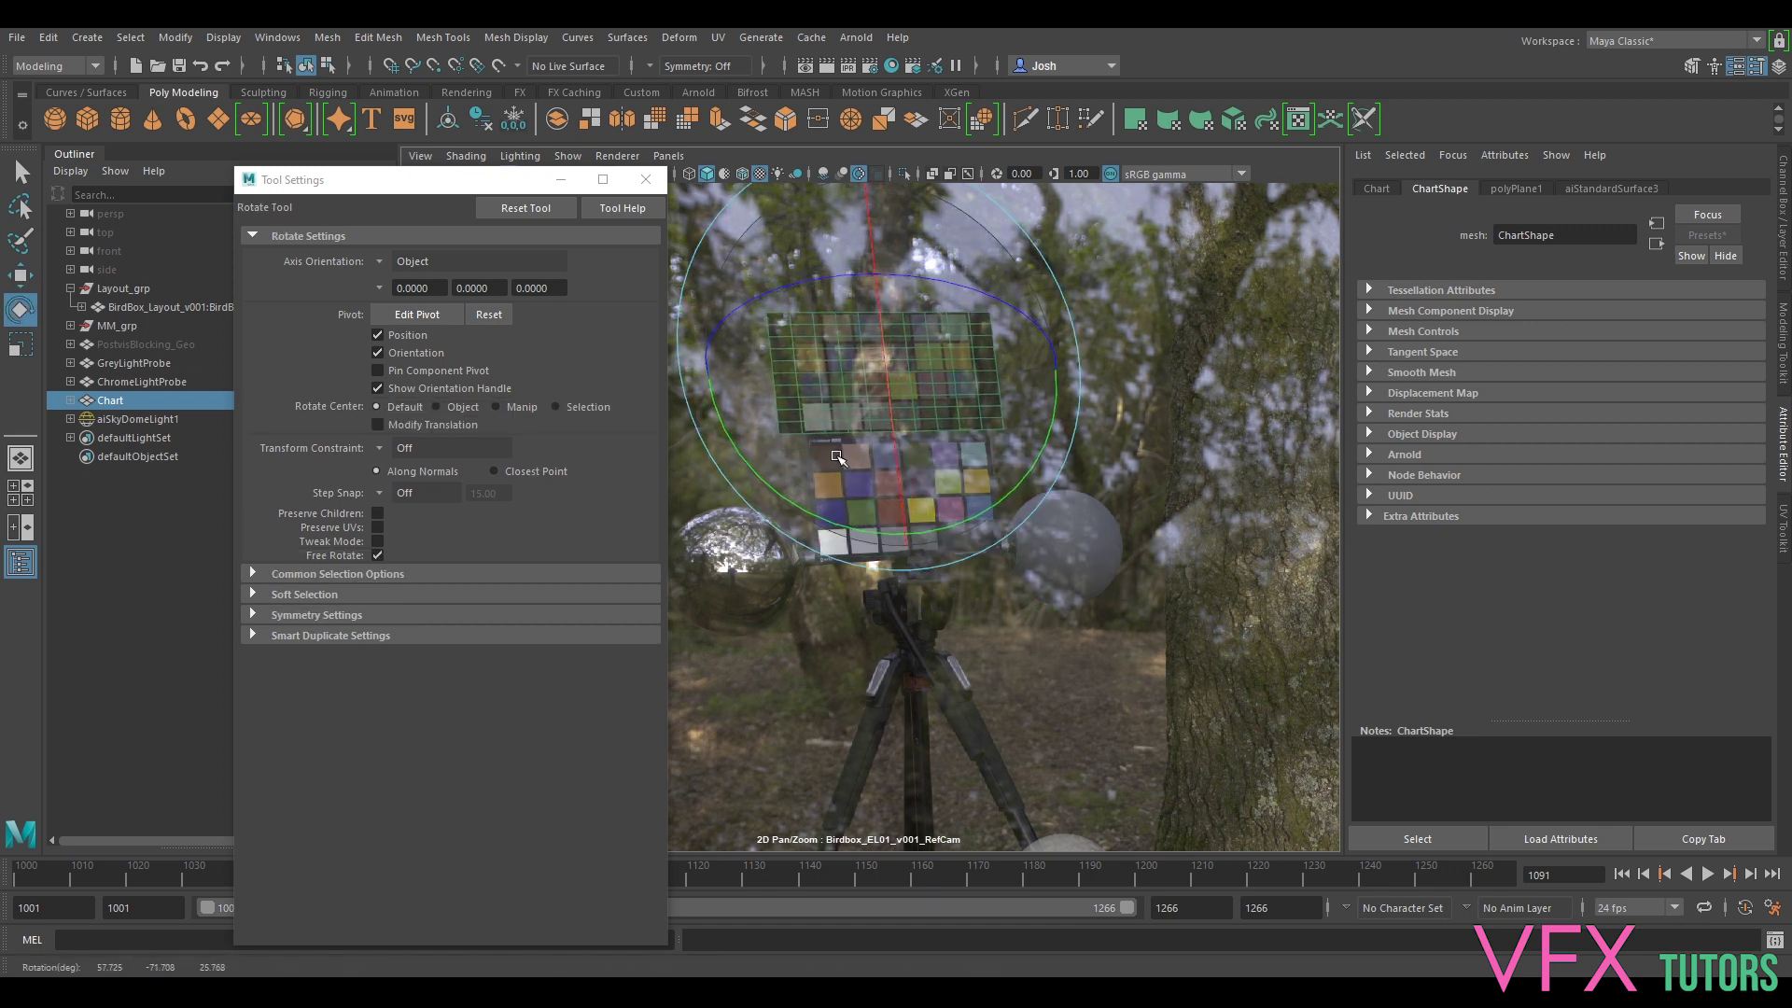
# - Reset the Chart's Scale X, Y and Z to 1 in the Channel Box
pyautogui.click(1780, 191)
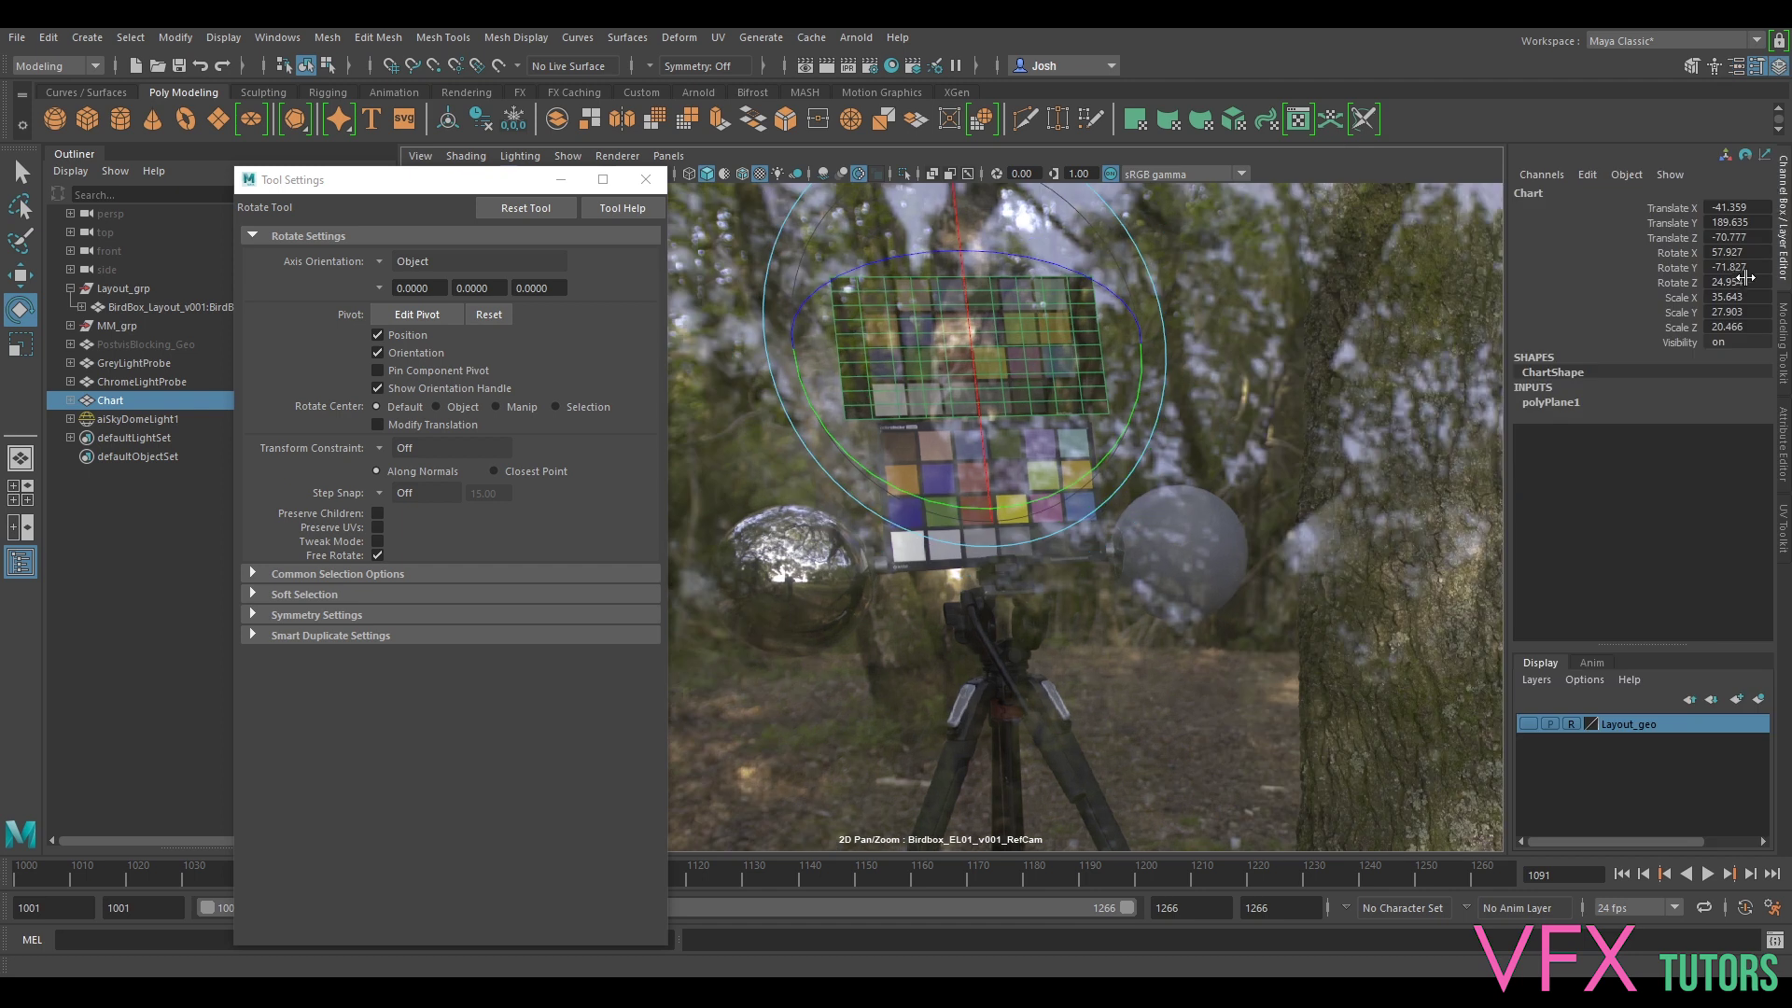
pyautogui.click(1685, 327)
pyautogui.write('1')
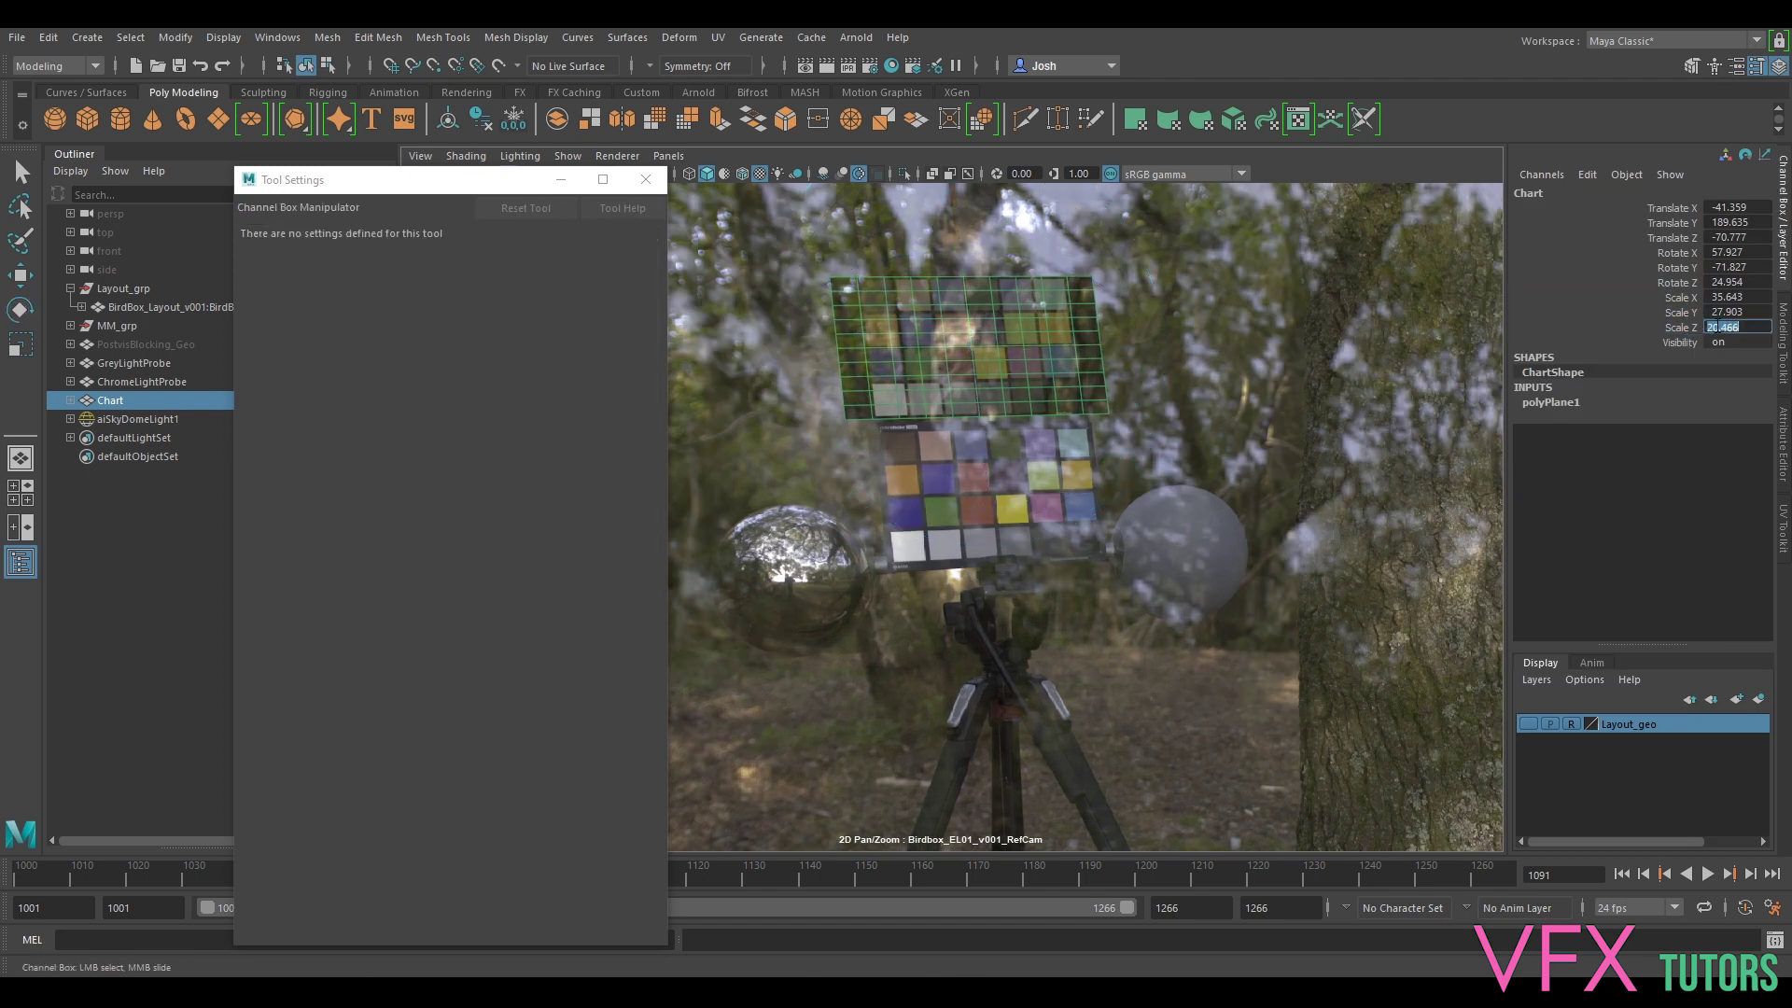
pyautogui.press('Return')
pyautogui.click(1736, 311)
pyautogui.write('1')
pyautogui.press('Return')
pyautogui.click(1728, 297)
pyautogui.write('1')
pyautogui.press('Return')
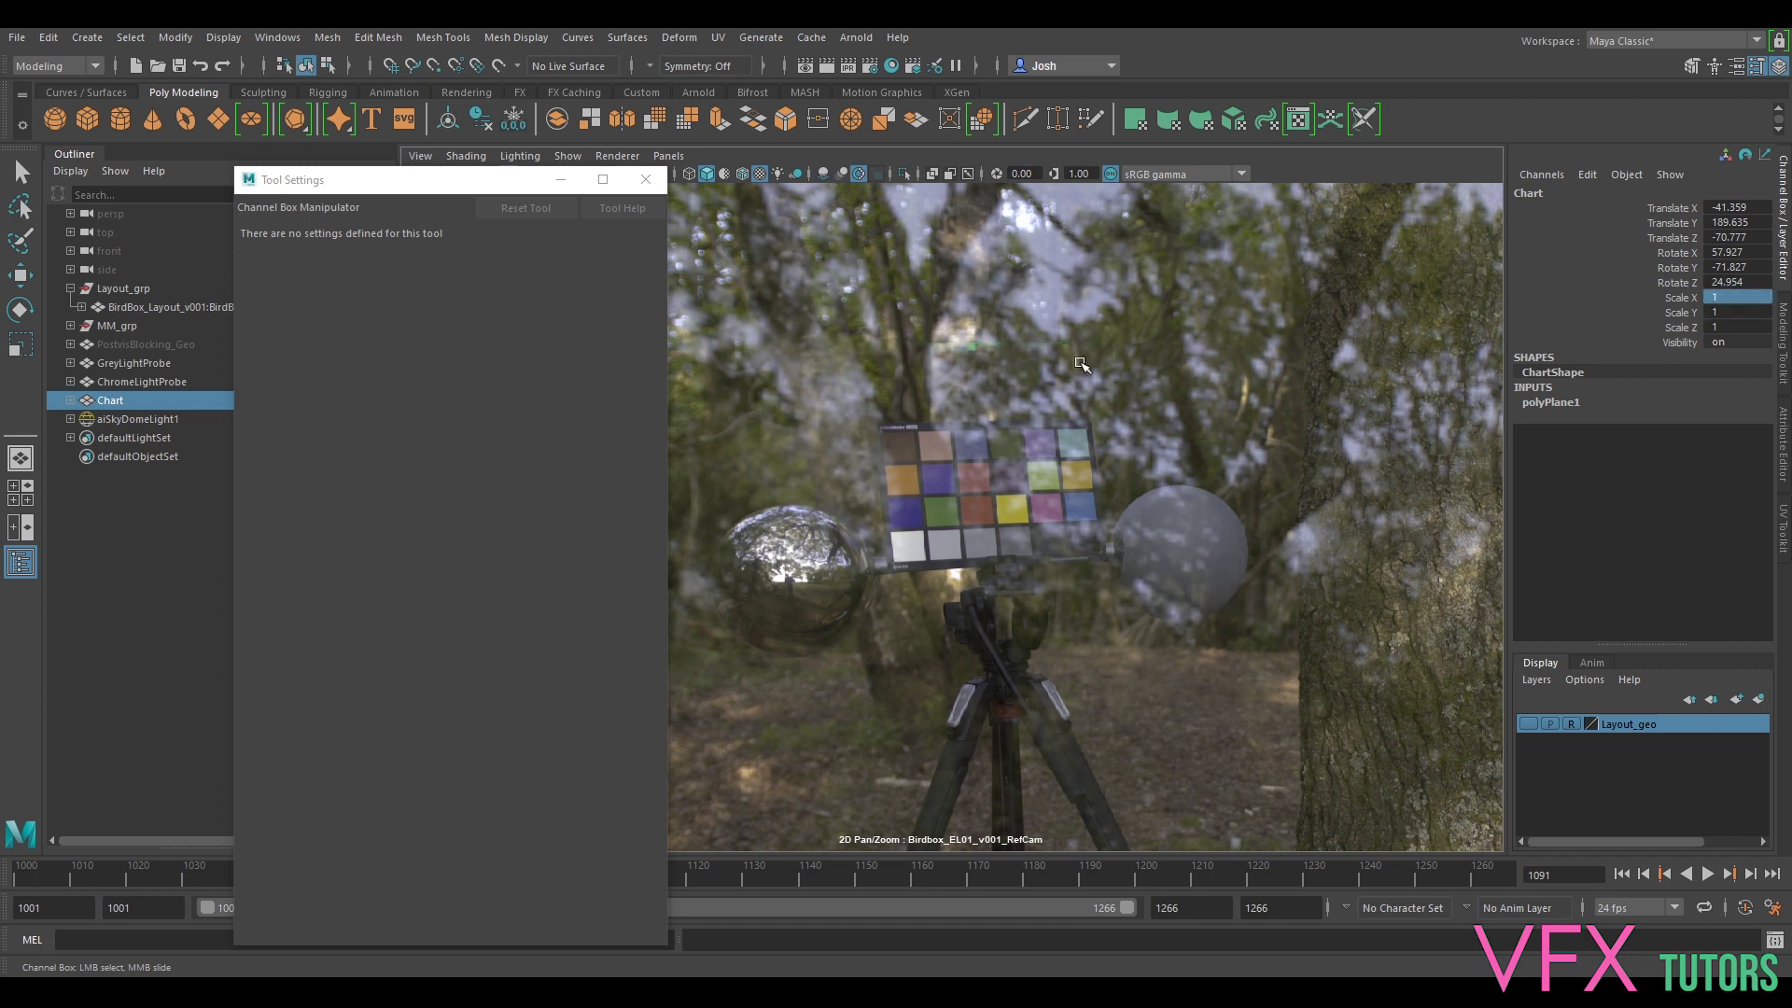
# - Scale the Chart to 35.838, 22.76, 22.76 and shift it to Translate -41.291, 189.93, -69.611
pyautogui.press('r')
pyautogui.moveTo(1112, 465); pyautogui.dragTo(1162, 365, button='middle')
pyautogui.press('w')
pyautogui.moveTo(980, 343); pyautogui.dragTo(988, 345)
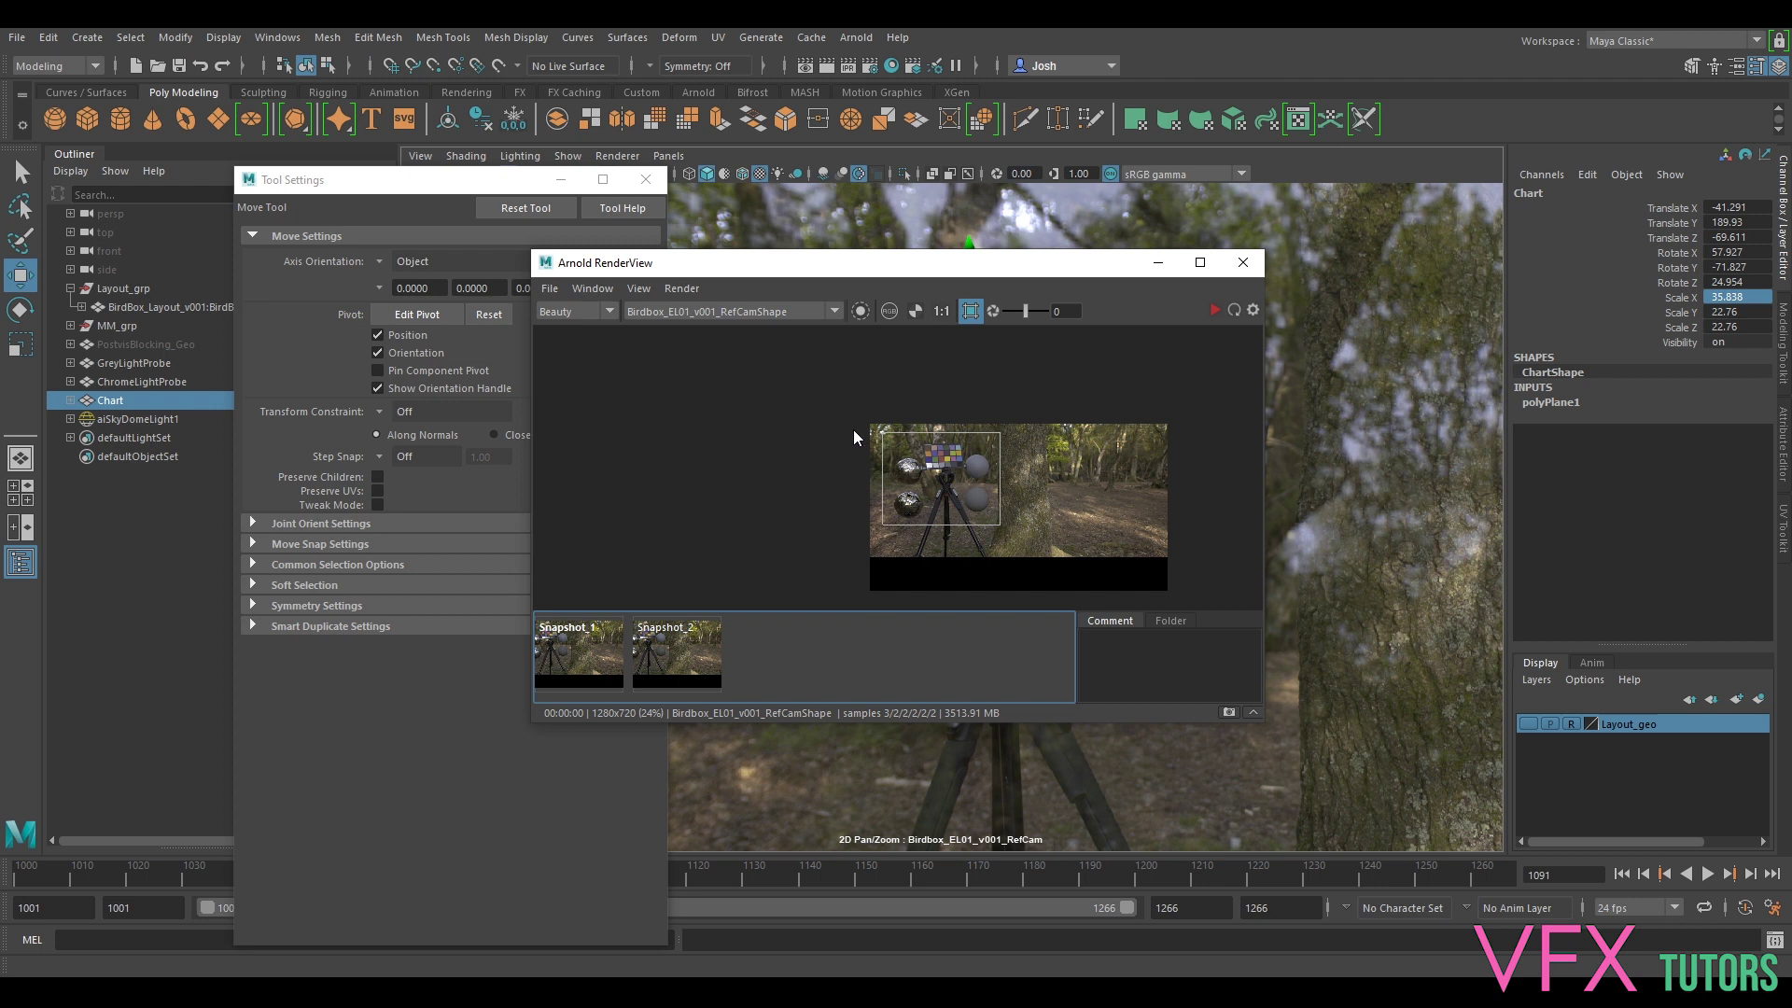
# - Re-render with Render > Update Full Scene and close the Tool Settings window
pyautogui.click(682, 288)
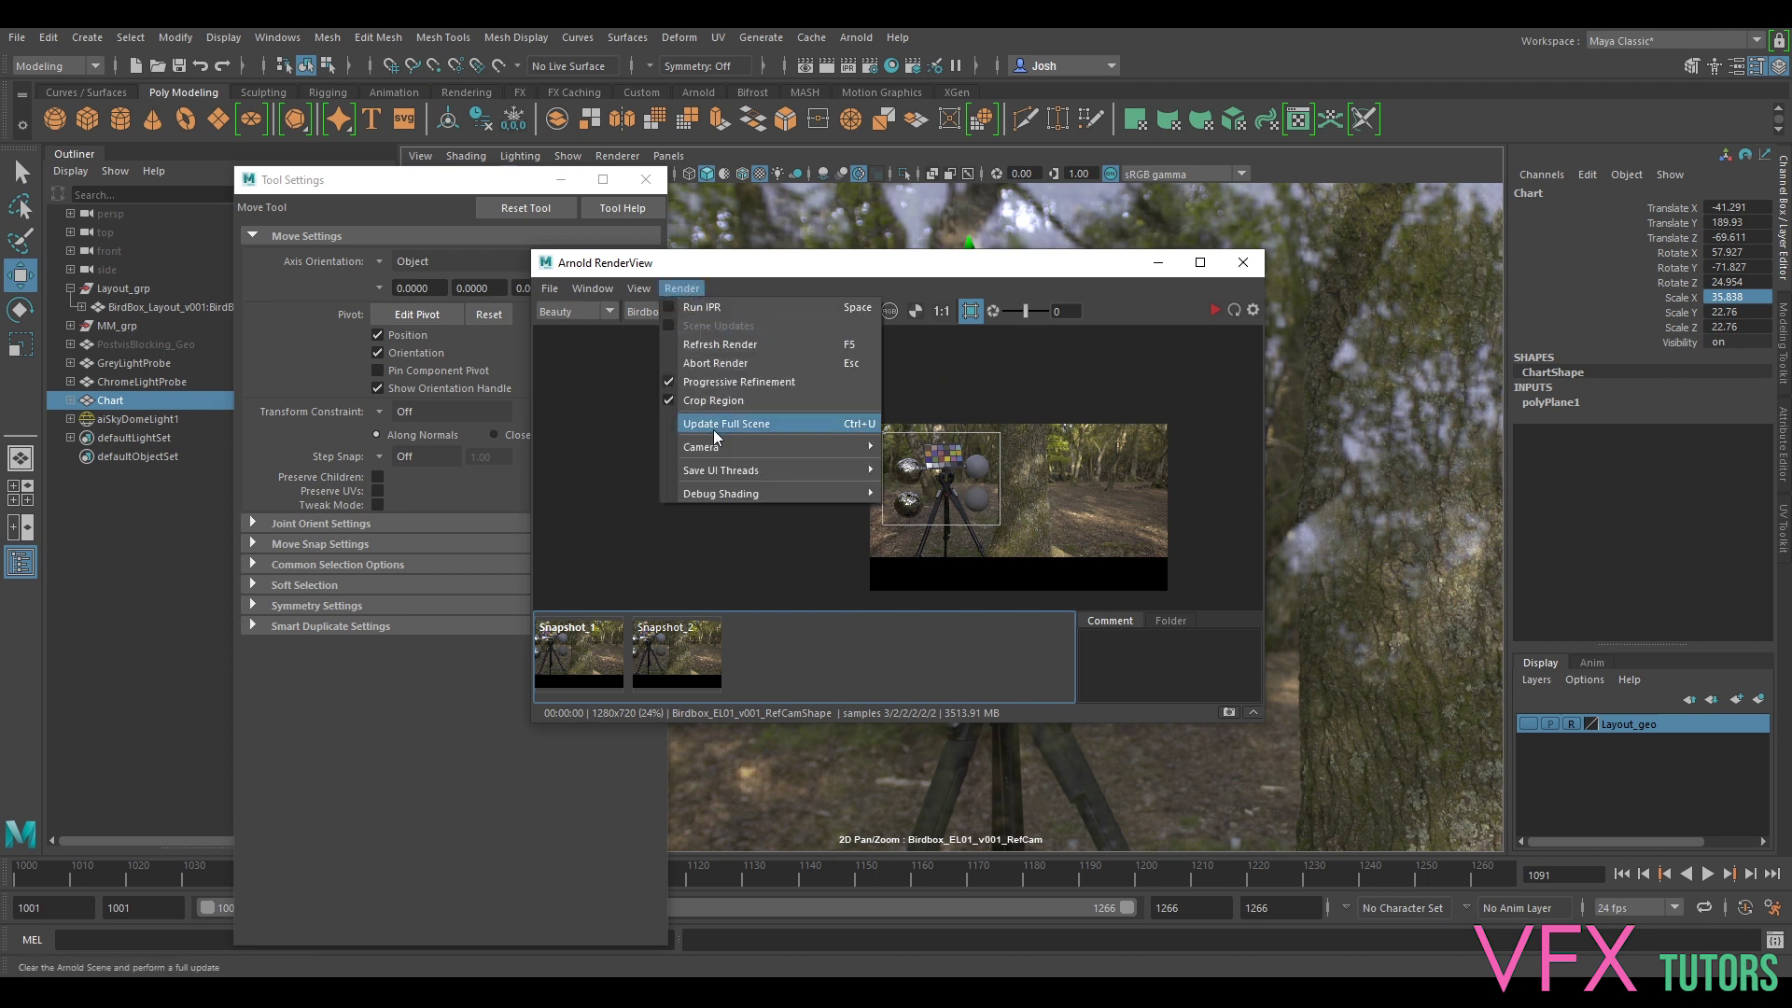
pyautogui.click(746, 425)
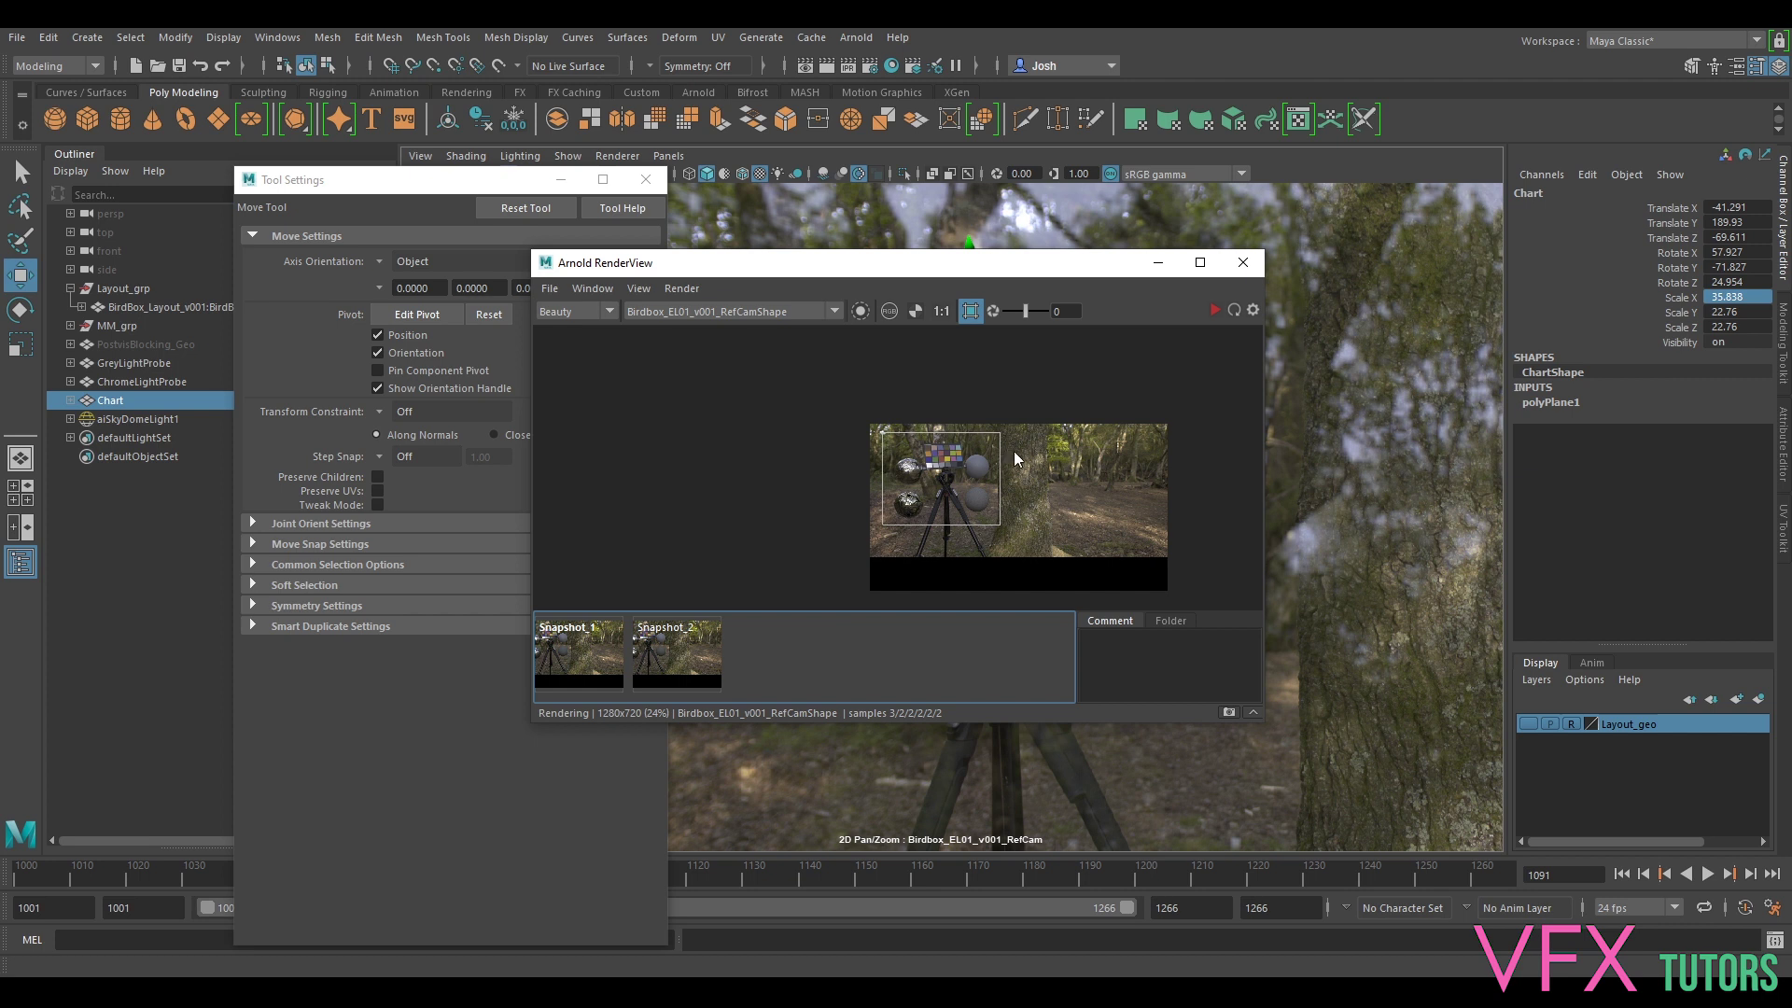
pyautogui.moveTo(1078, 274); pyautogui.dragTo(1362, 347)
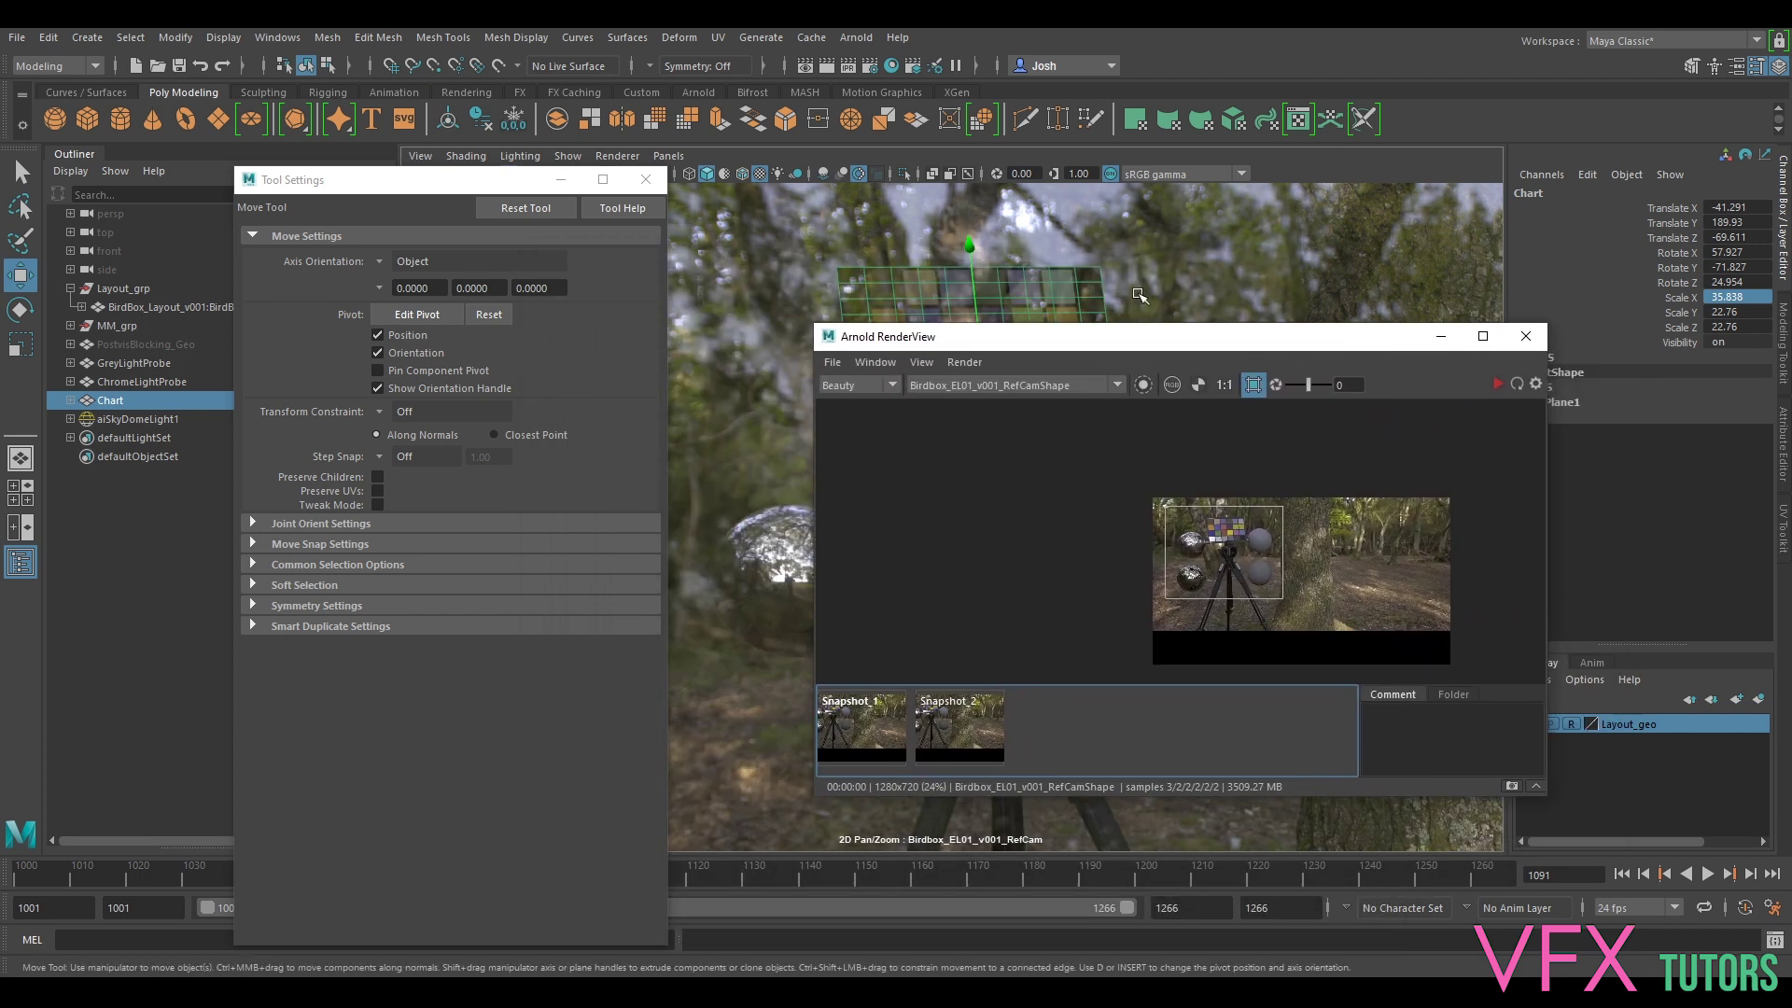
pyautogui.click(644, 179)
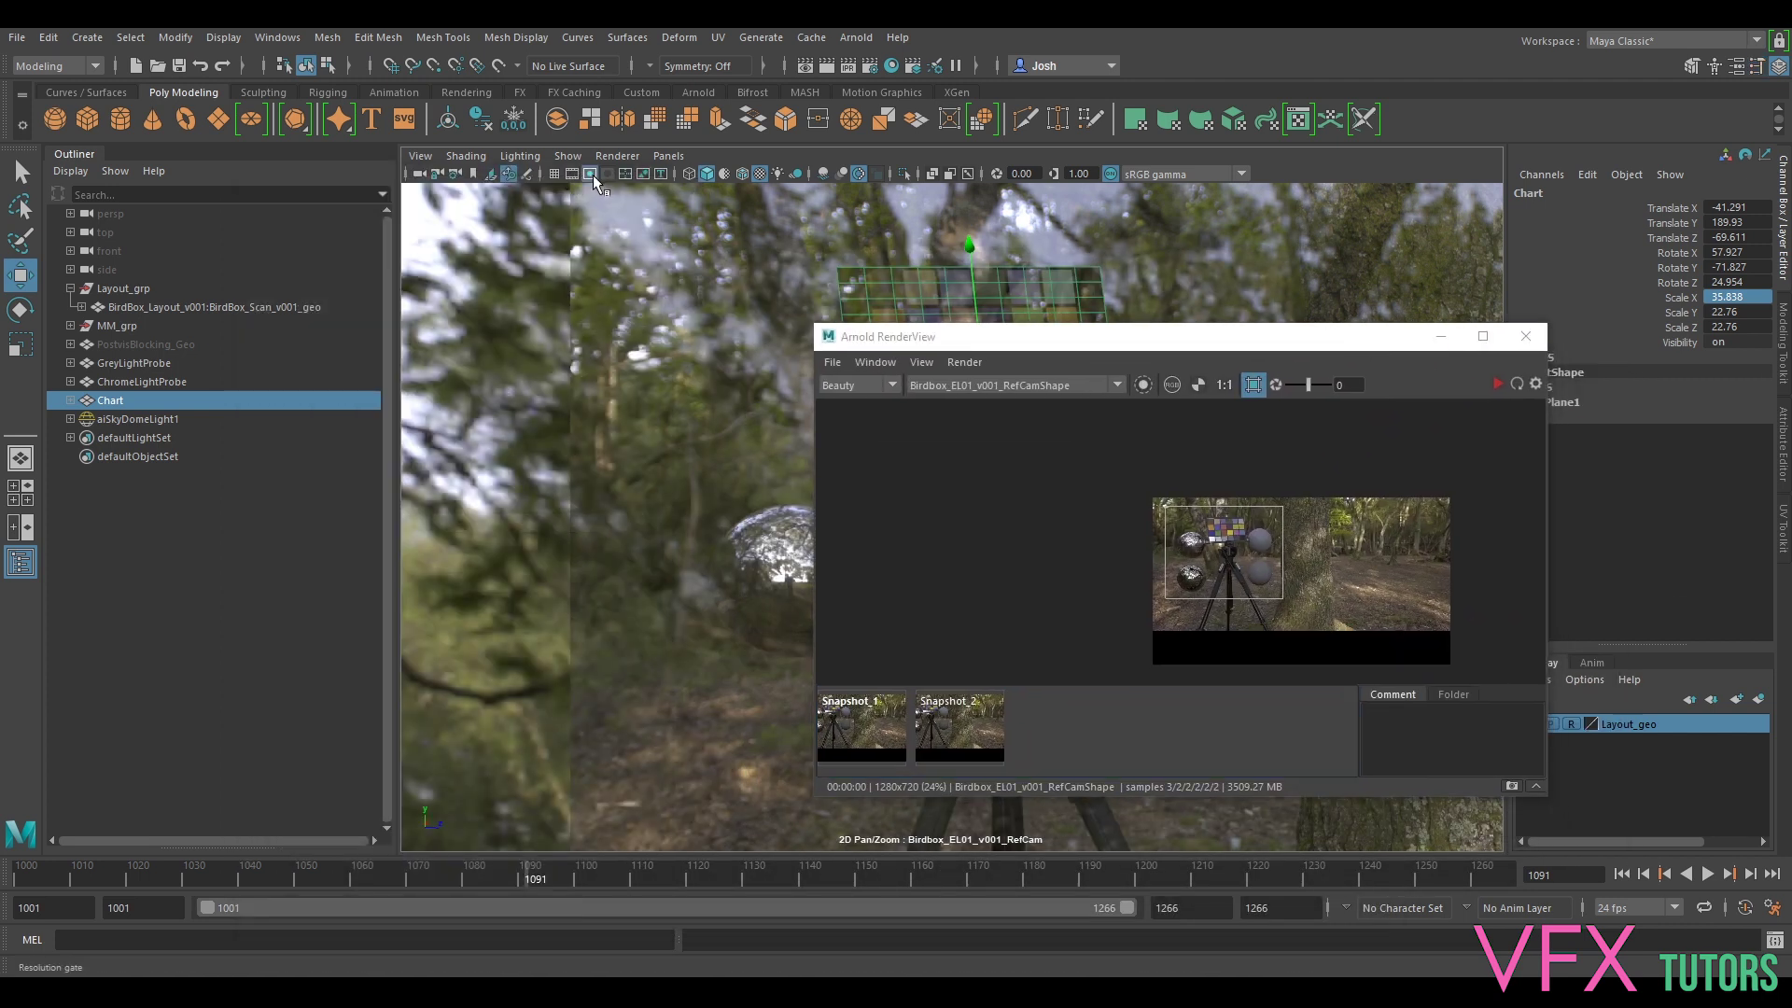
pyautogui.moveTo(1113, 348); pyautogui.dragTo(1333, 350)
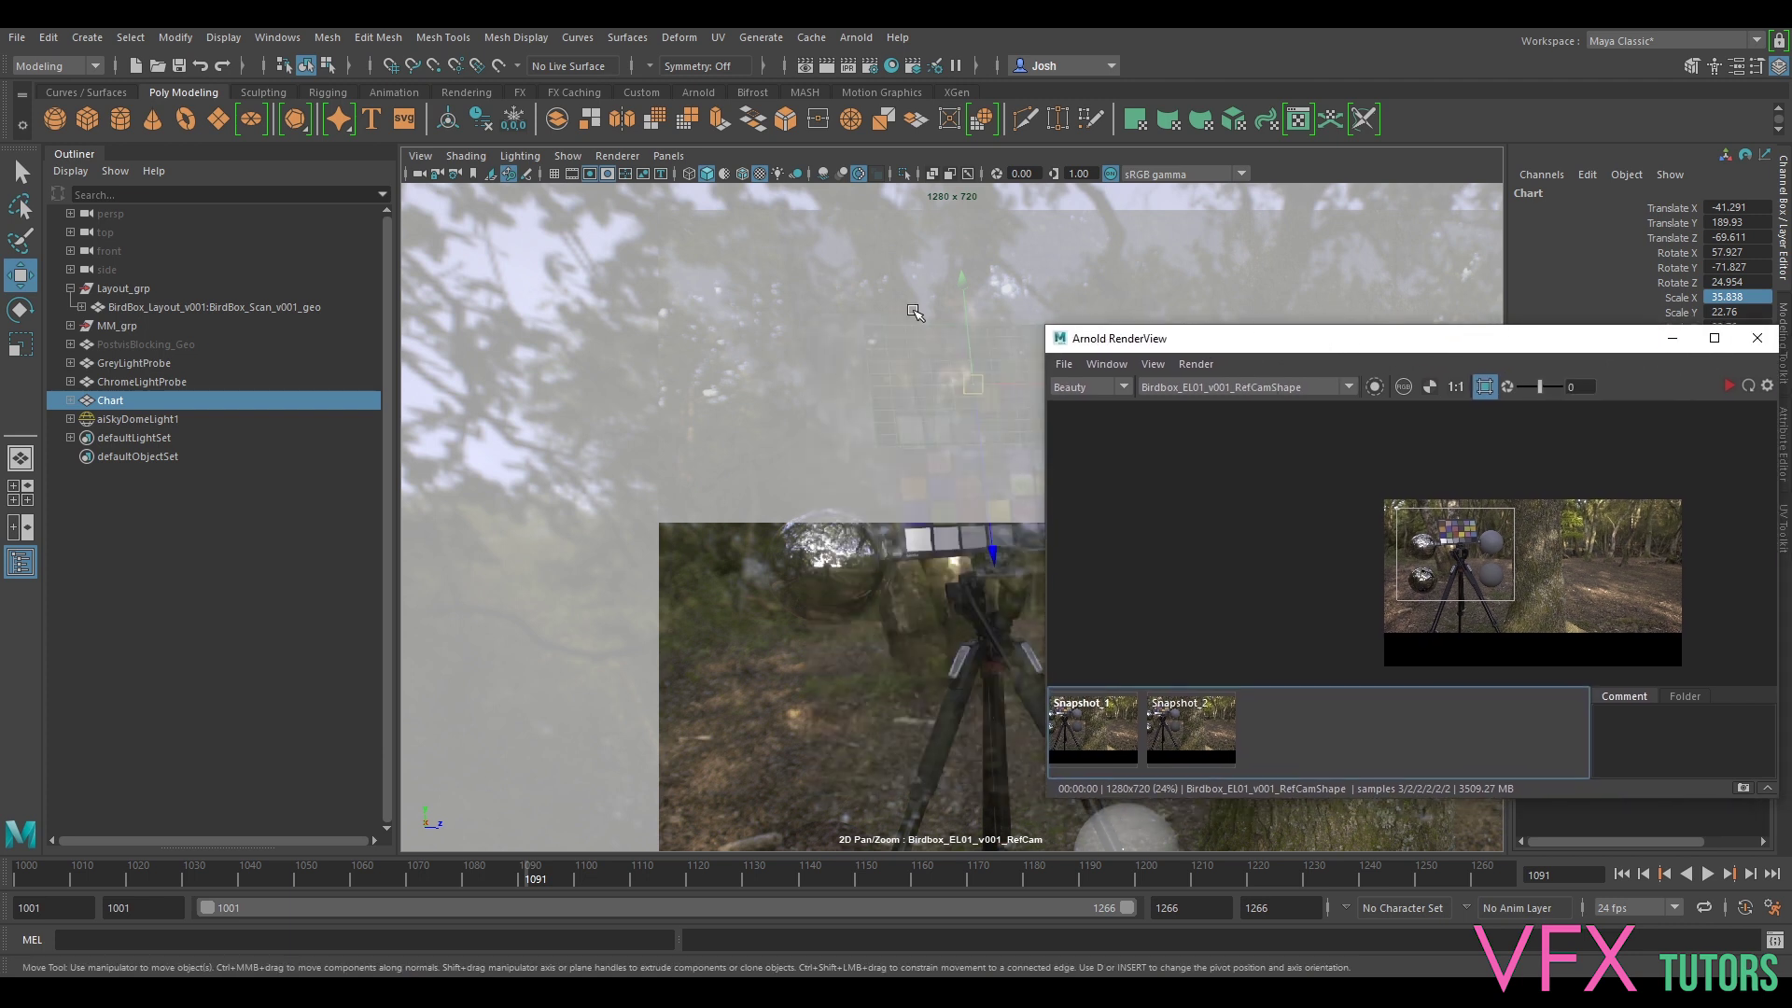
# - Move the Chart to Translate 9.968, 152.268, -81.216 and re-render it larger
pyautogui.moveTo(963, 315); pyautogui.dragTo(979, 597)
pyautogui.click(1728, 385)
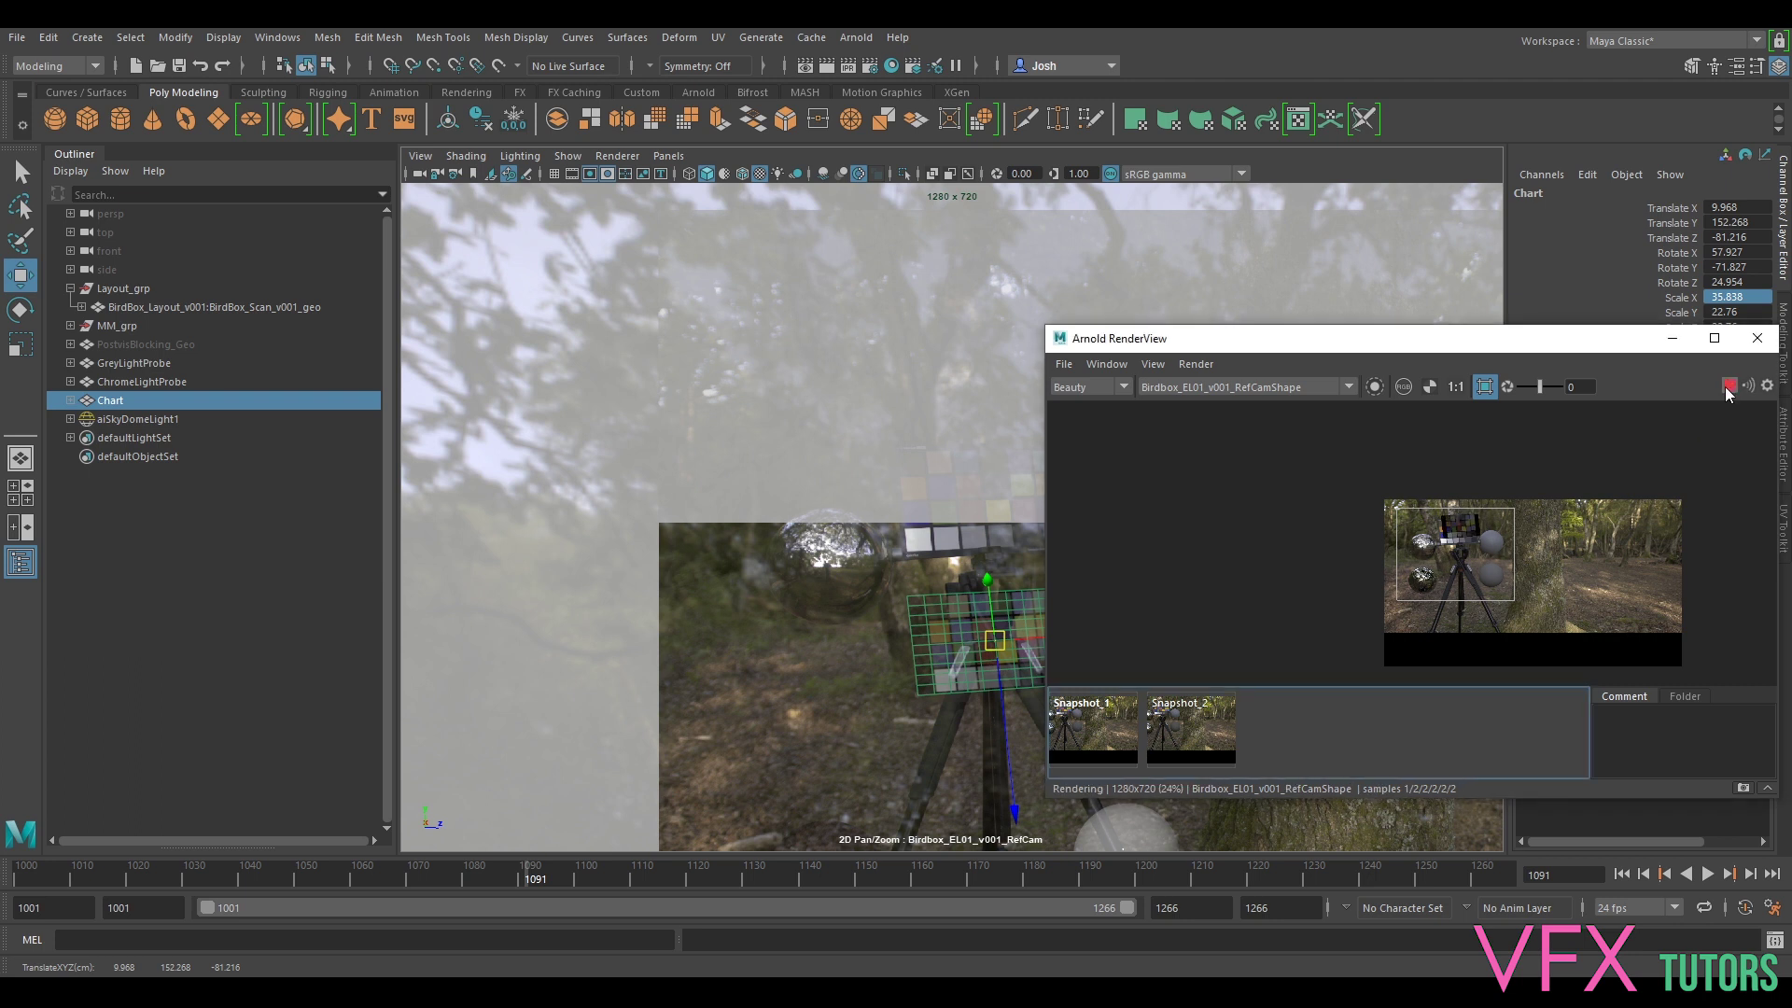
pyautogui.moveTo(1485, 353); pyautogui.dragTo(916, 223)
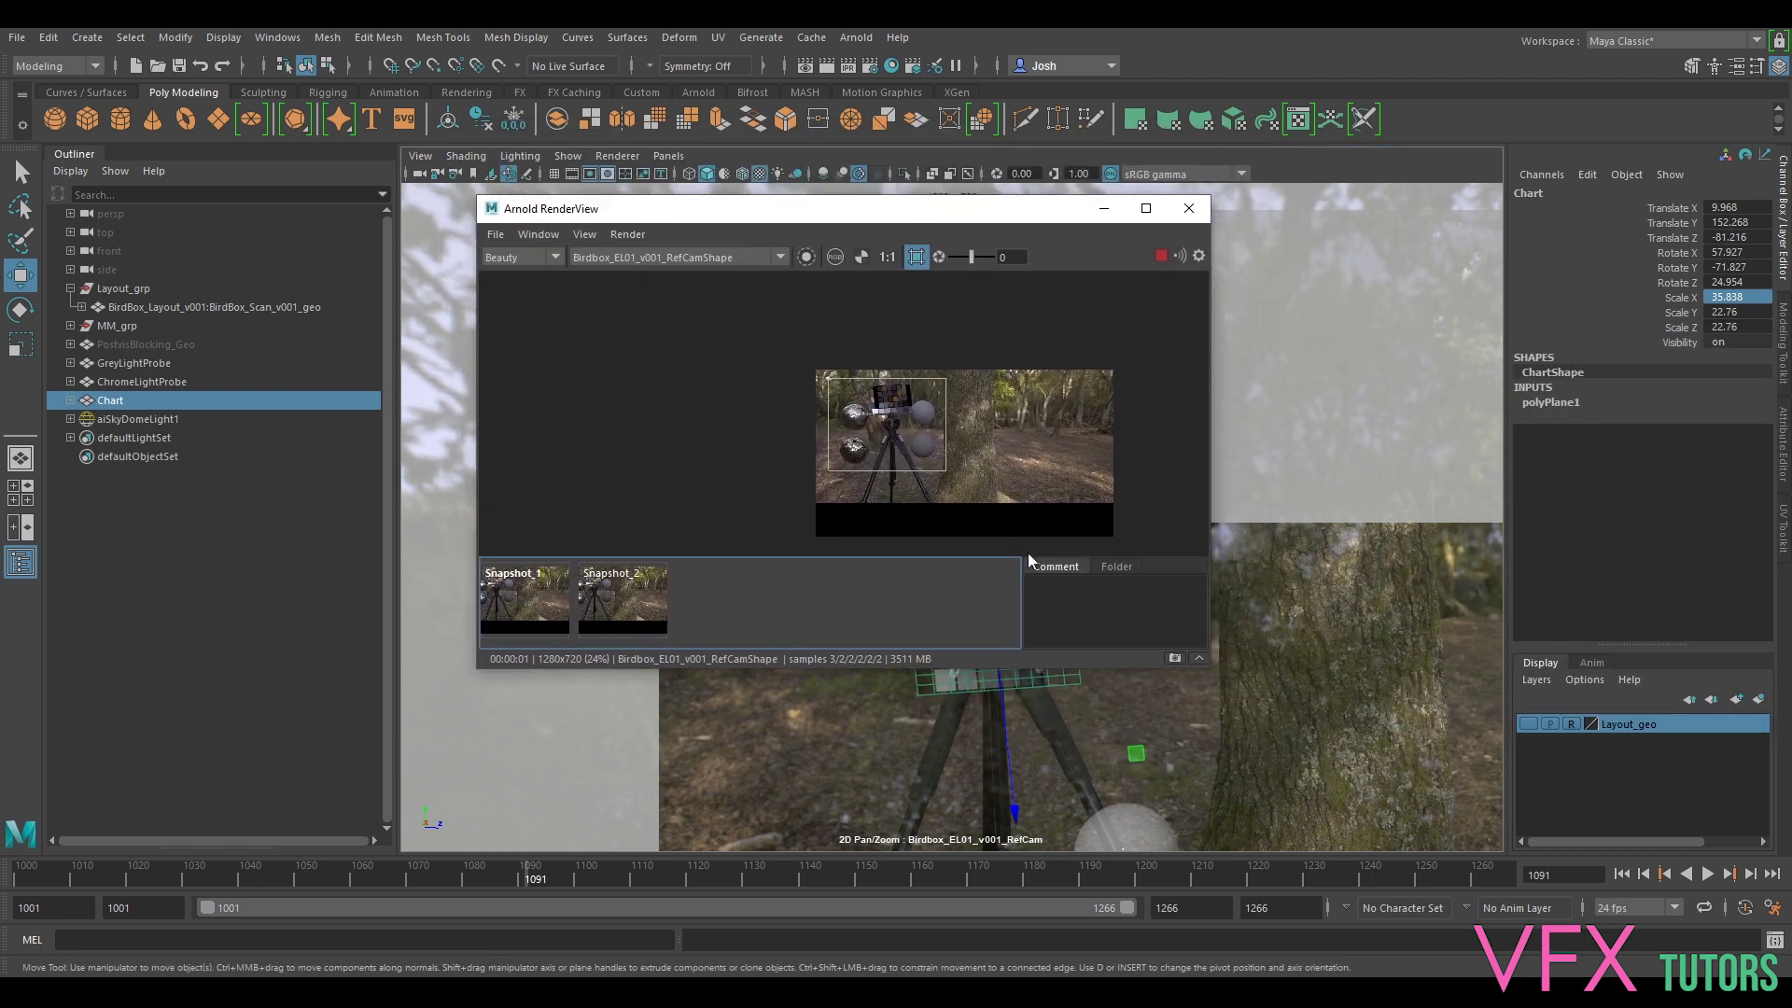
pyautogui.moveTo(1209, 671); pyautogui.dragTo(1451, 710)
pyautogui.scroll(3, 1077, 419)
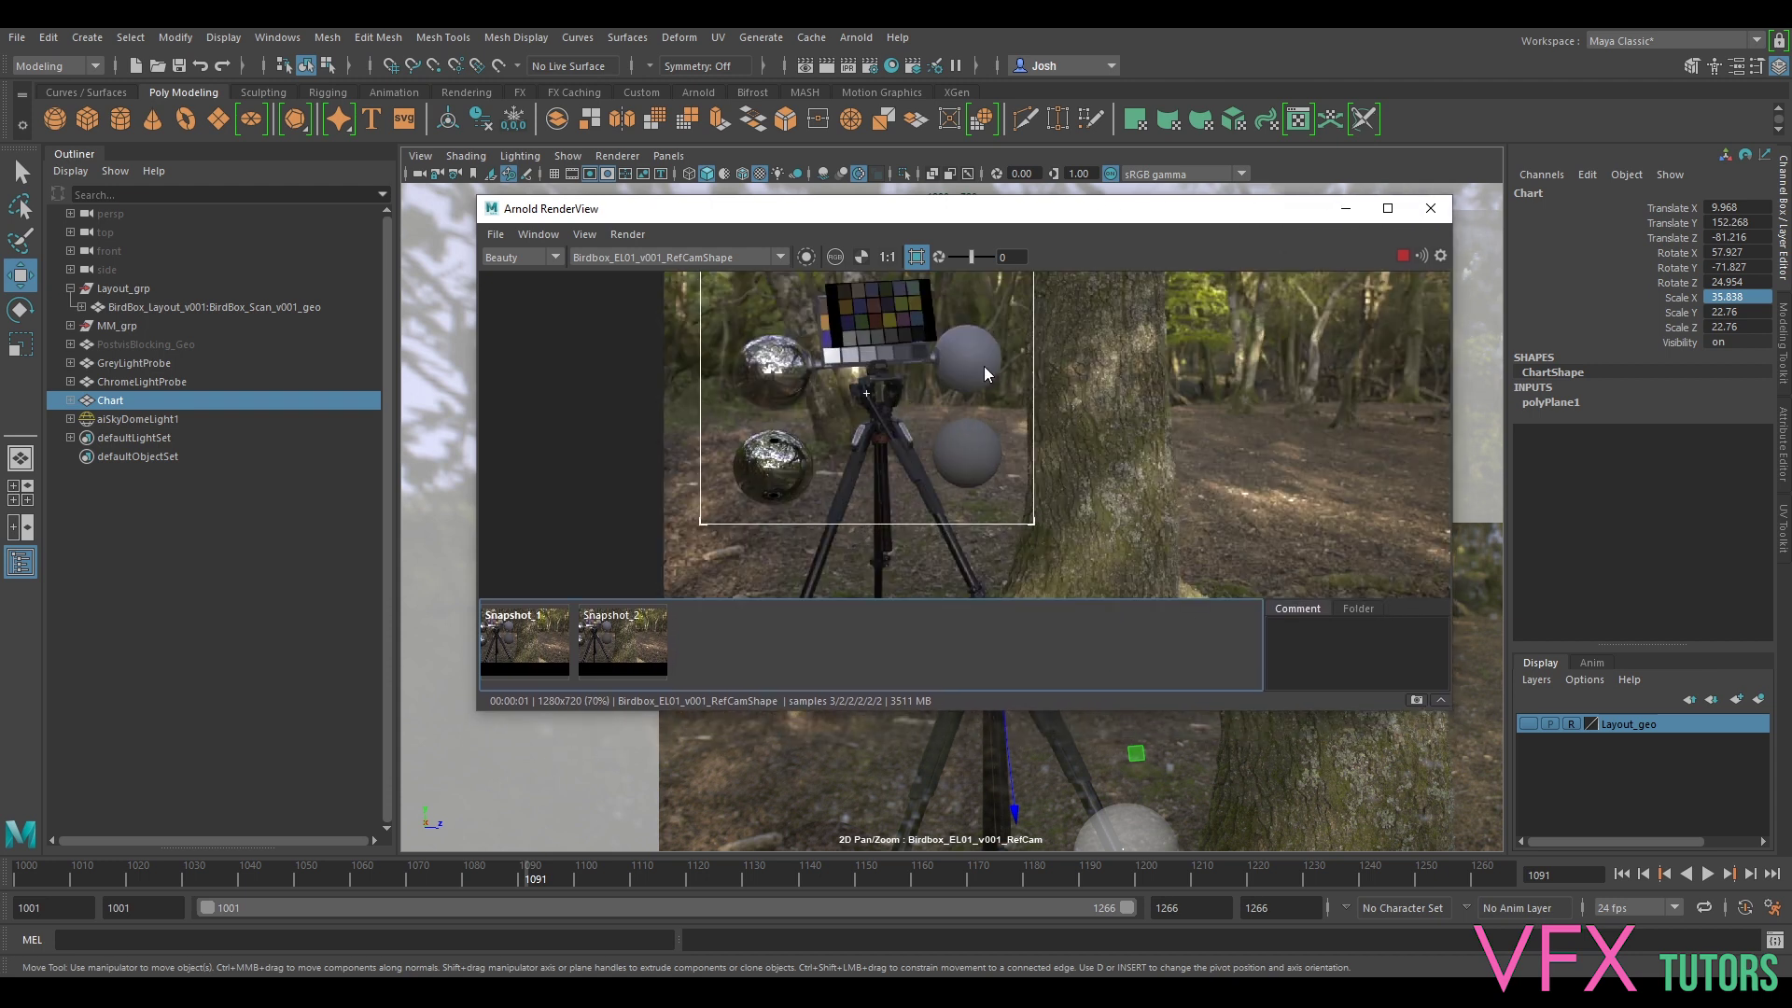
# - Lower the Chart in front of the tripod, widen it along X, tilt it, show ChartShape attributes
pyautogui.moveTo(984, 366); pyautogui.dragTo(1011, 390, button='middle')
pyautogui.moveTo(1050, 210); pyautogui.dragTo(565, 198)
pyautogui.moveTo(1014, 788); pyautogui.dragTo(1029, 910)
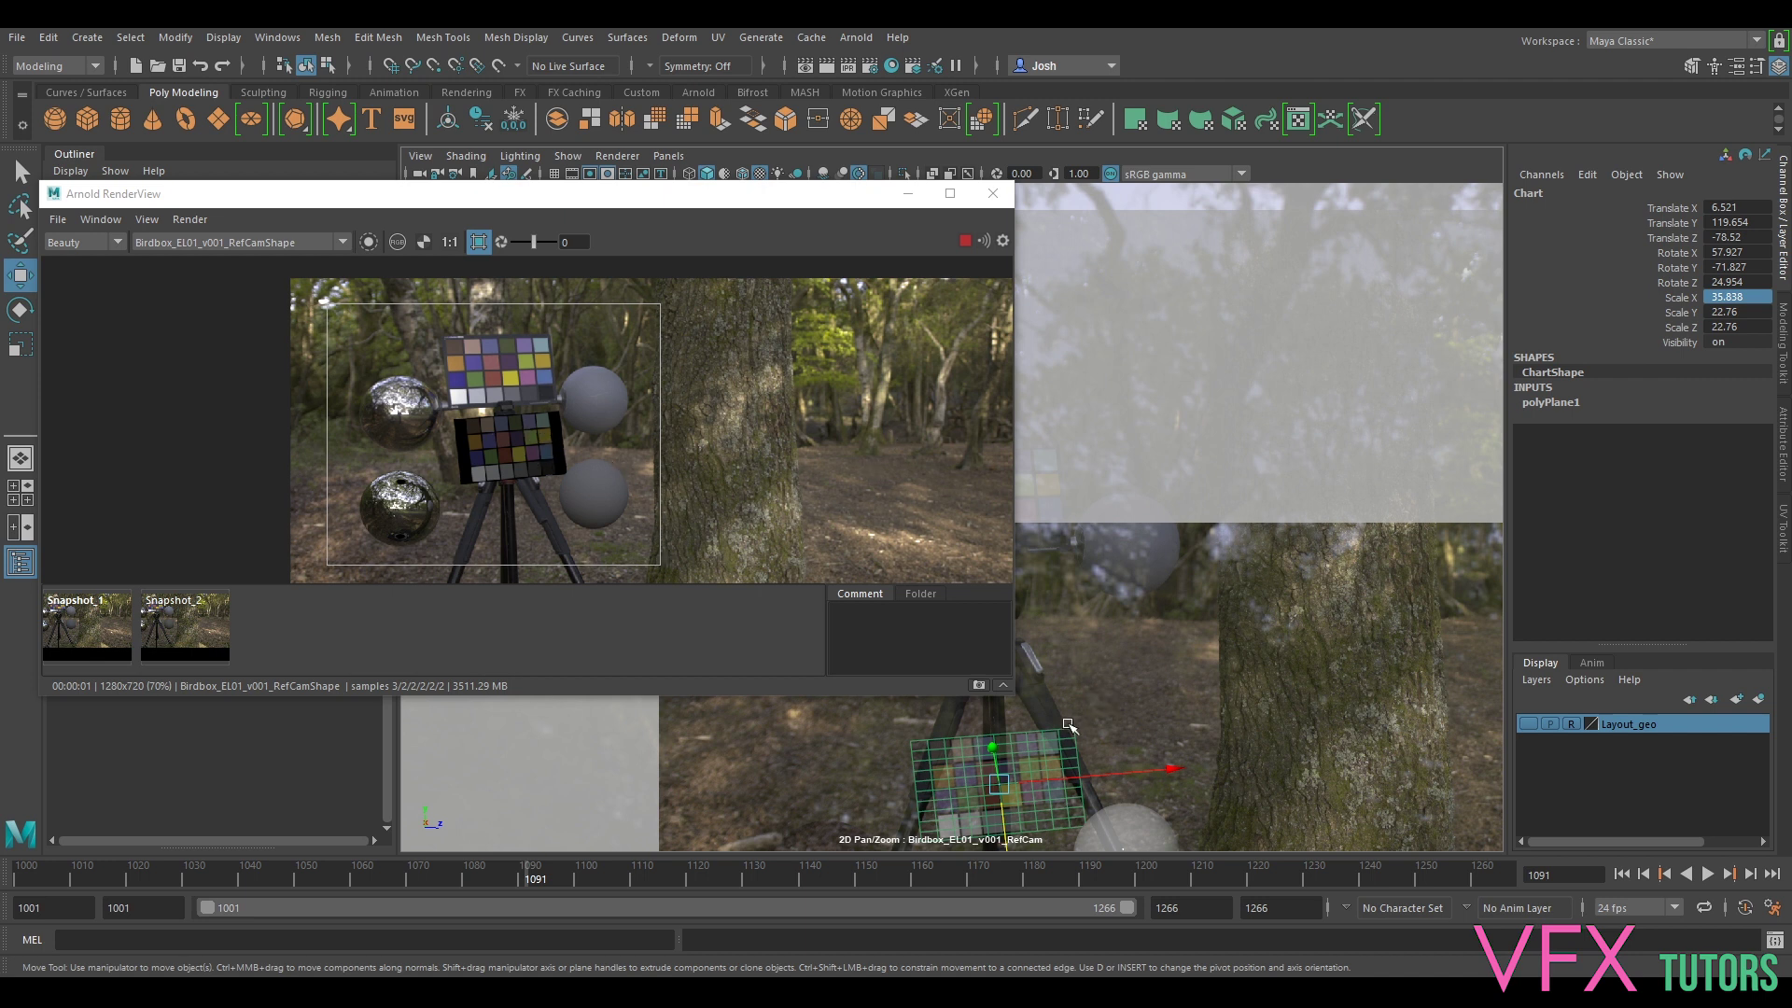
pyautogui.press('r')
pyautogui.moveTo(1042, 763); pyautogui.dragTo(1057, 763, button='middle')
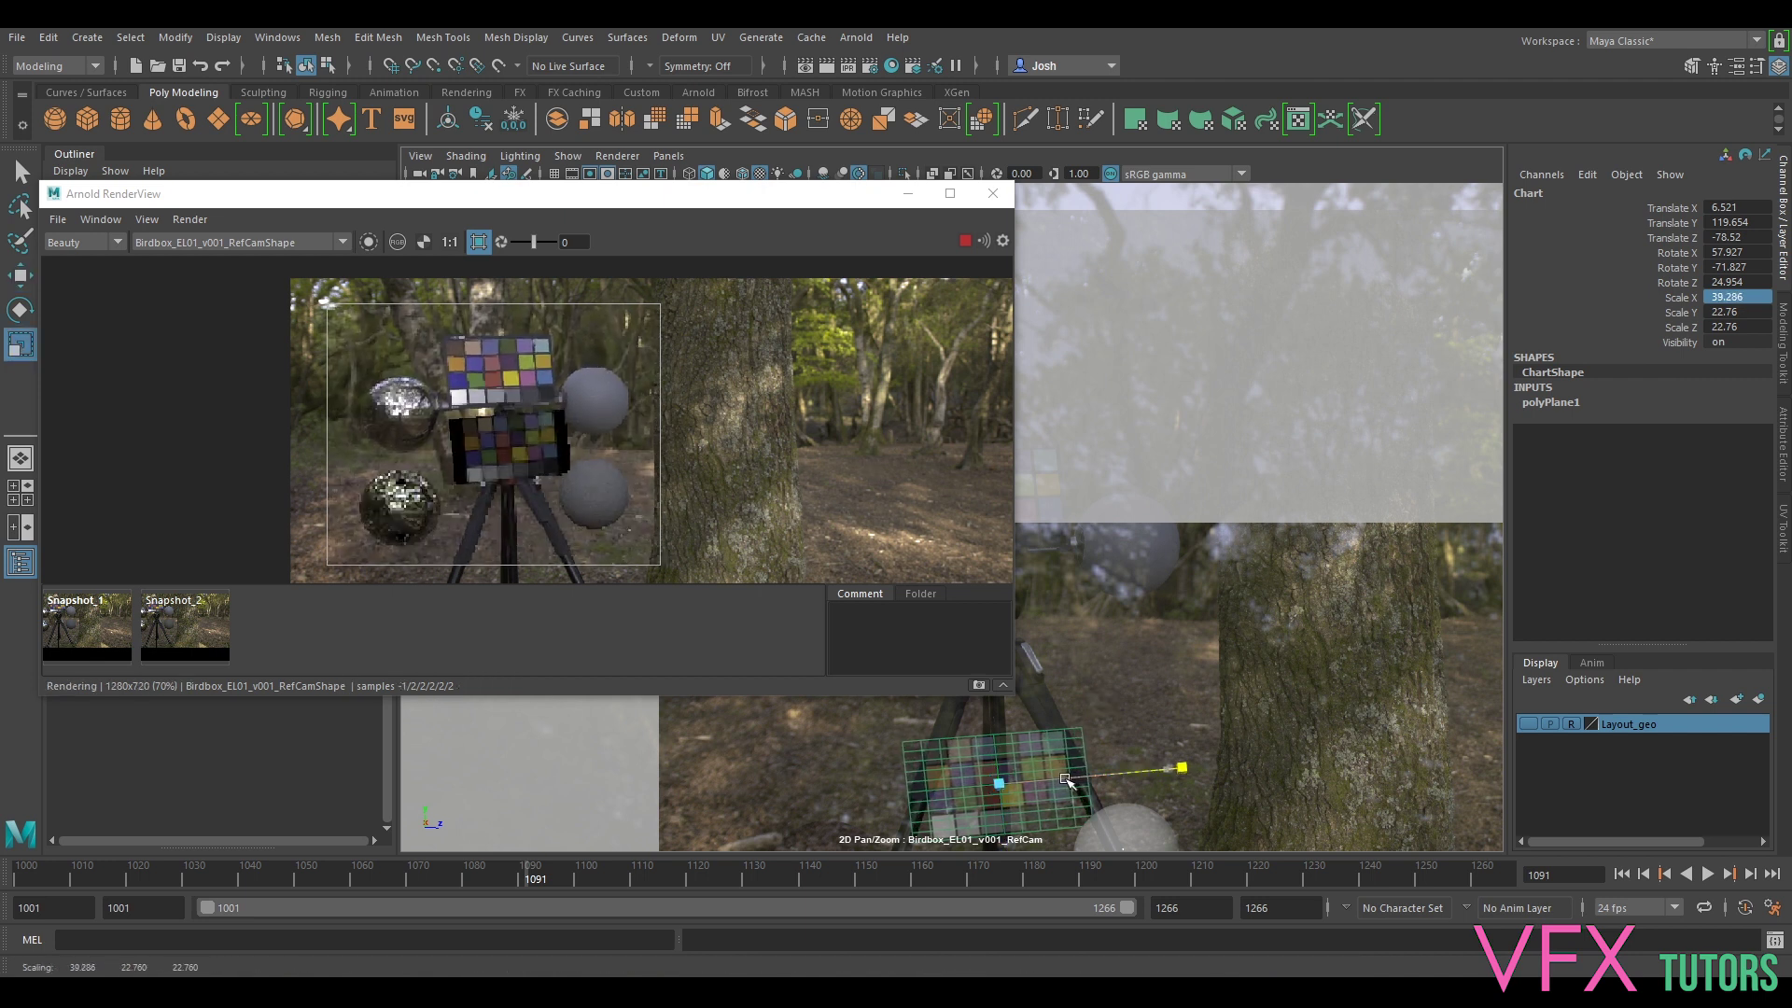
pyautogui.press('e')
pyautogui.moveTo(975, 776); pyautogui.dragTo(982, 769)
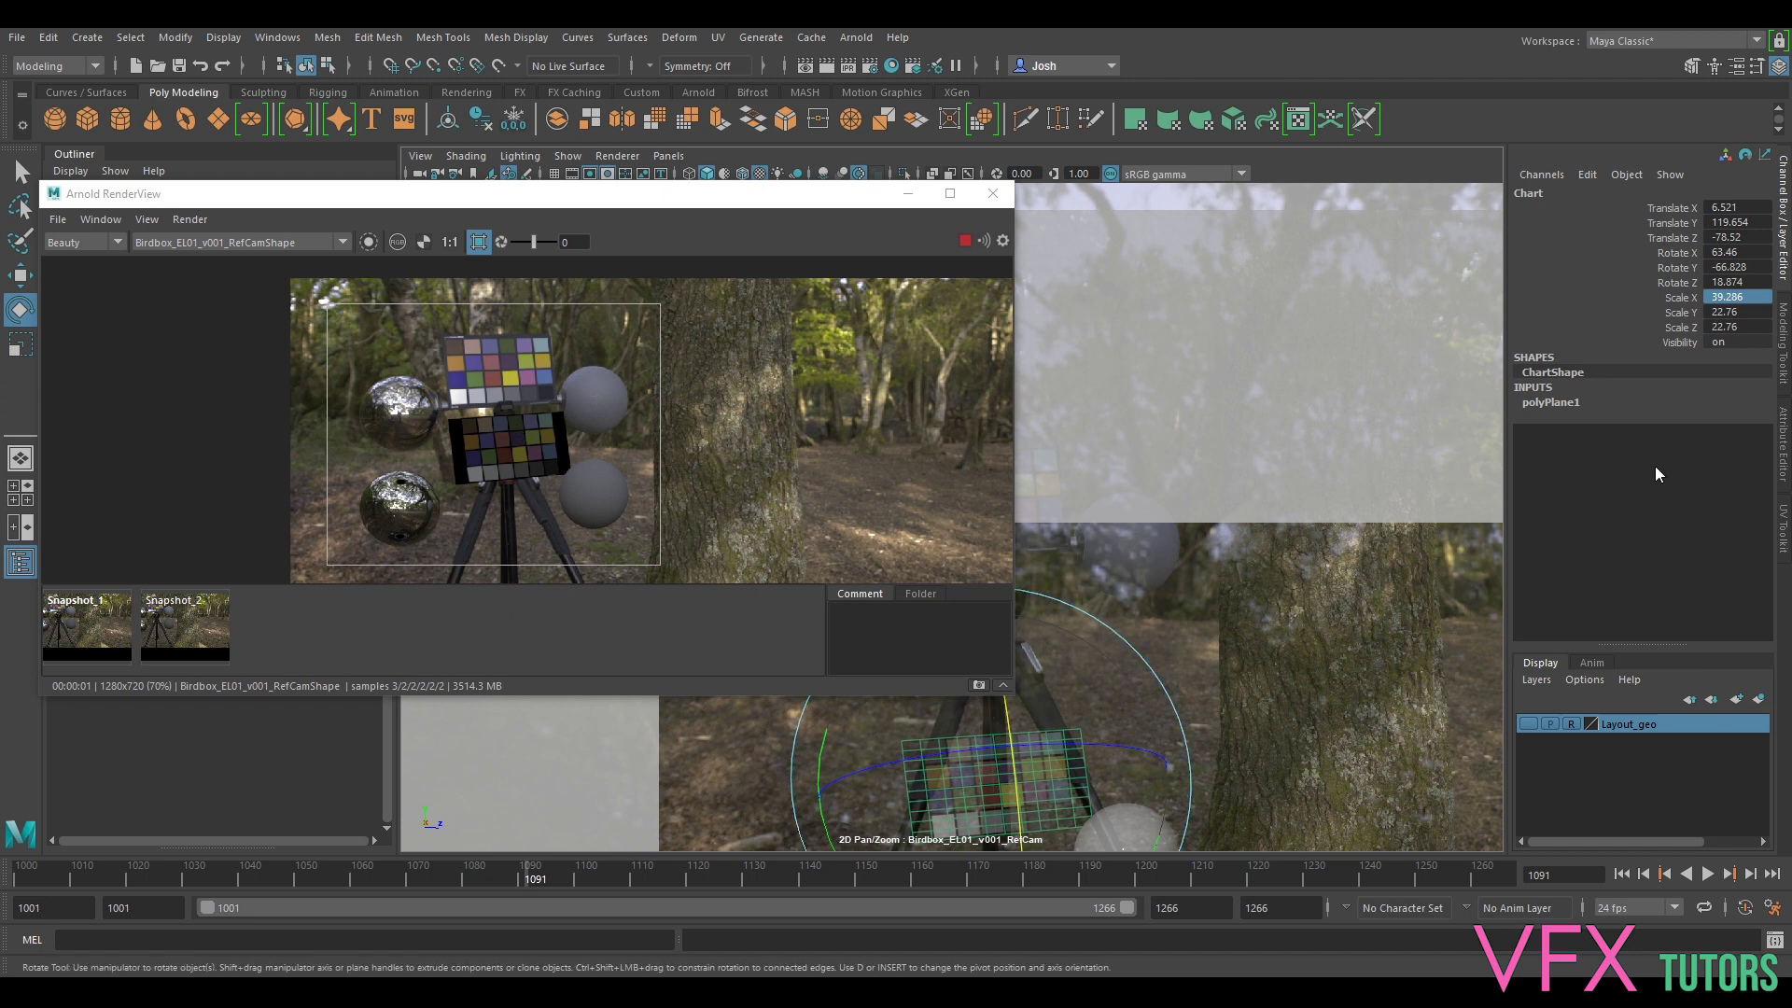
pyautogui.click(1783, 446)
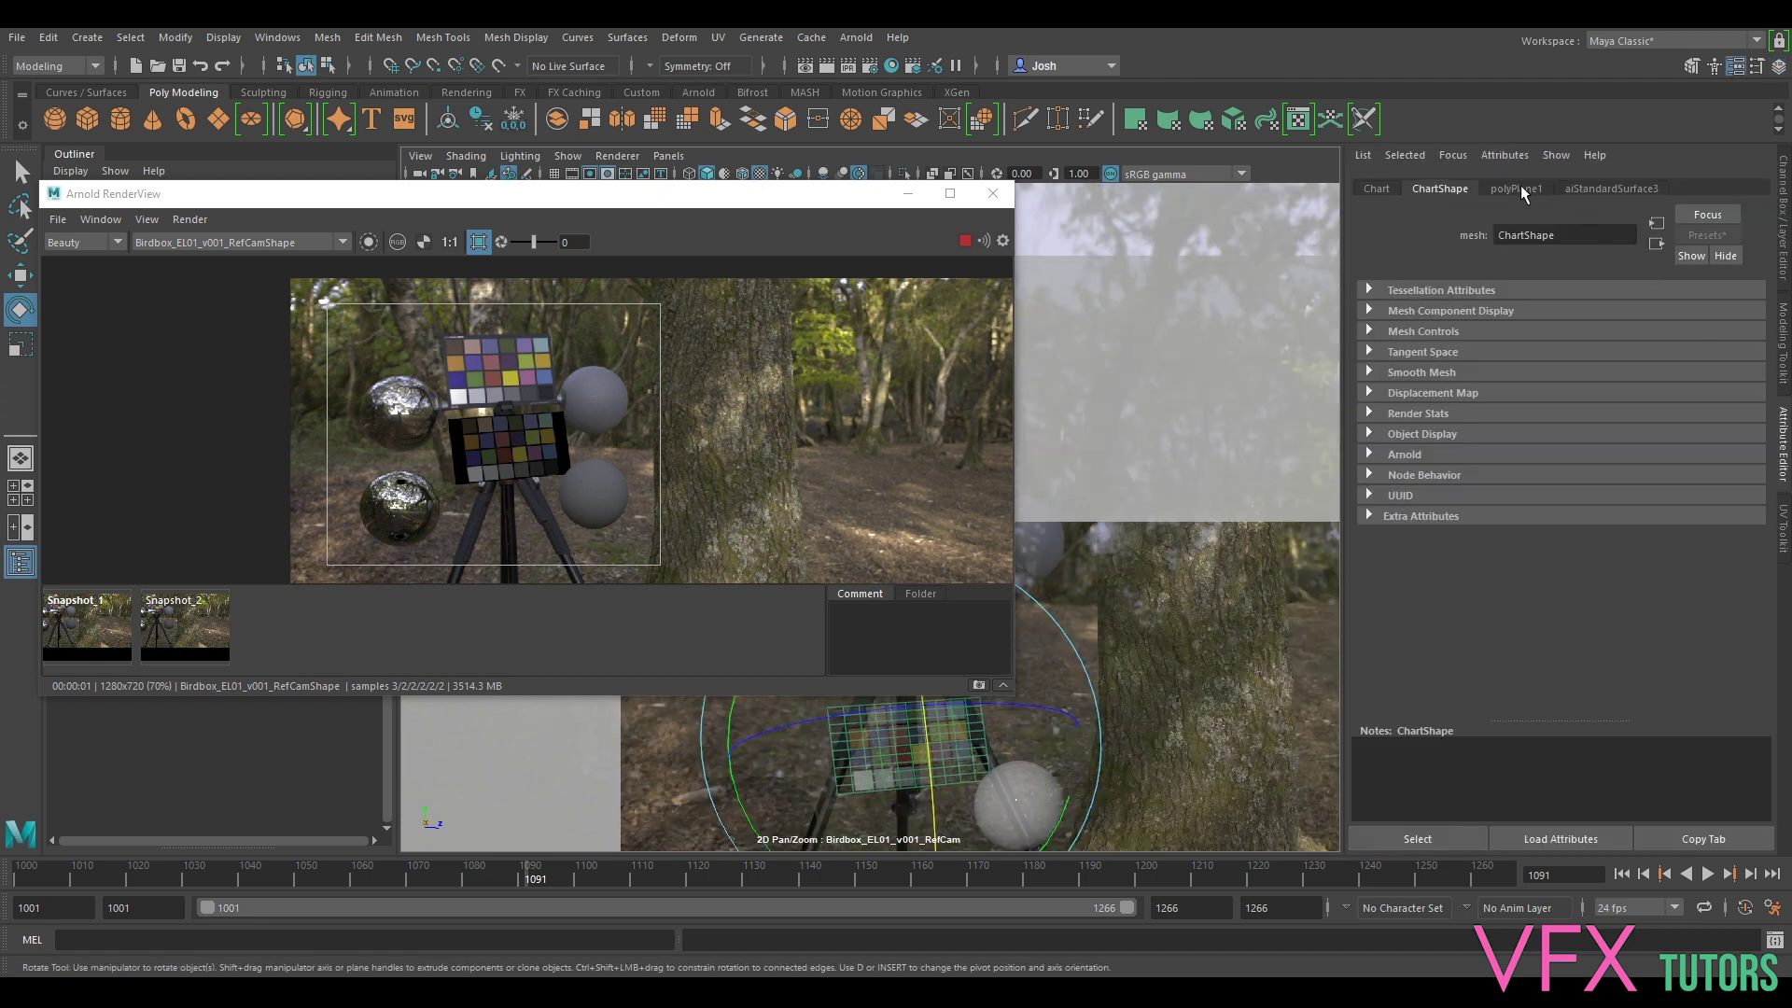
# - Raise aiStandardSurface3's Base Weight to 1.000 and start the IPR render
pyautogui.click(1607, 188)
pyautogui.moveTo(1686, 406); pyautogui.dragTo(1717, 406)
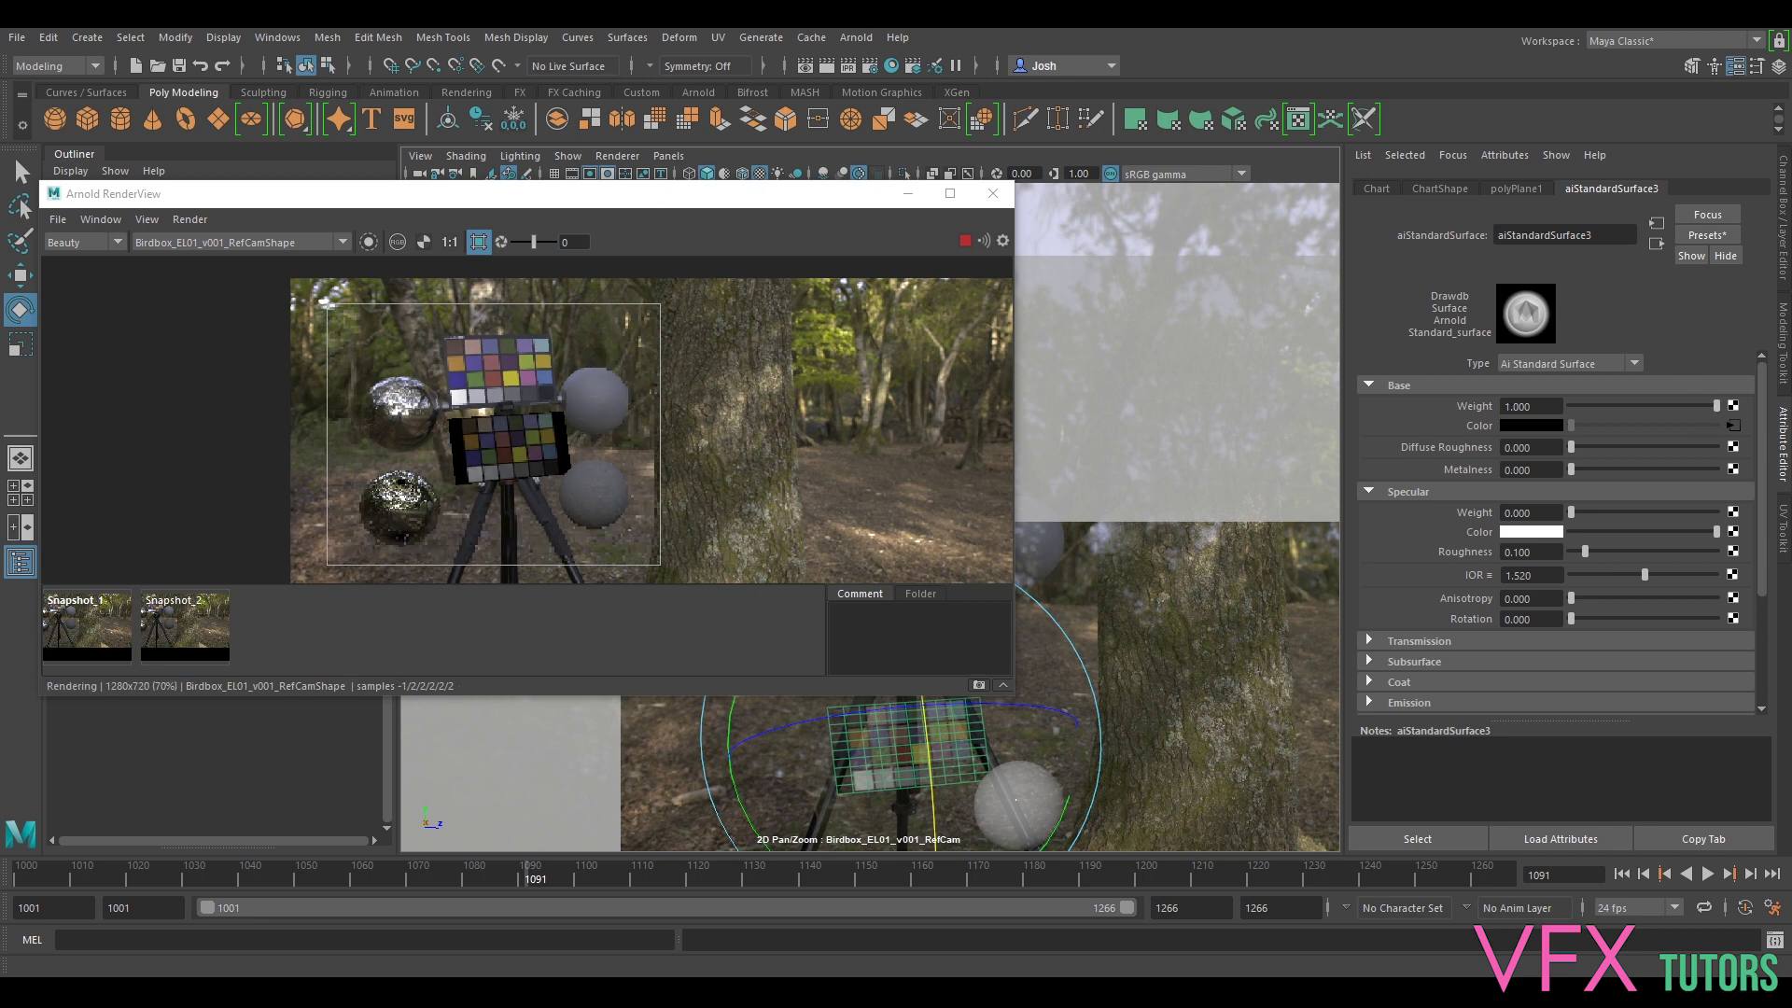
pyautogui.click(970, 238)
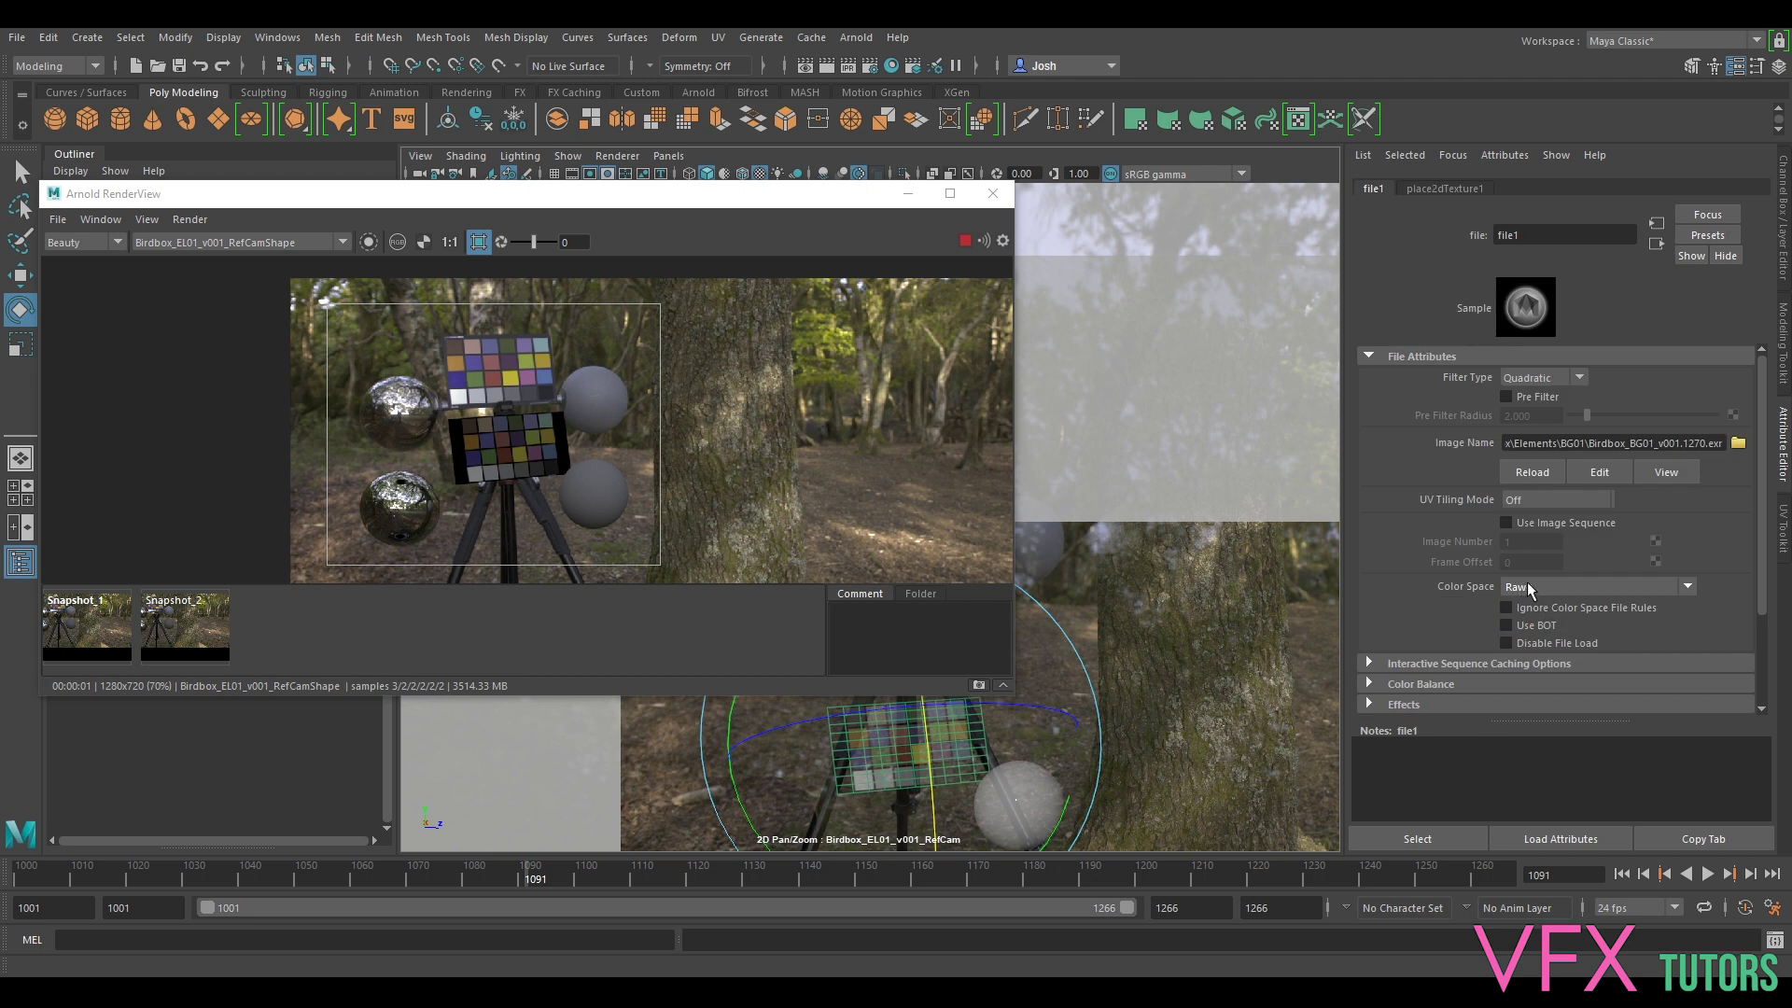
# - Check the file1 Color Space list, leave it Raw, and move RenderView aside
pyautogui.click(1528, 588)
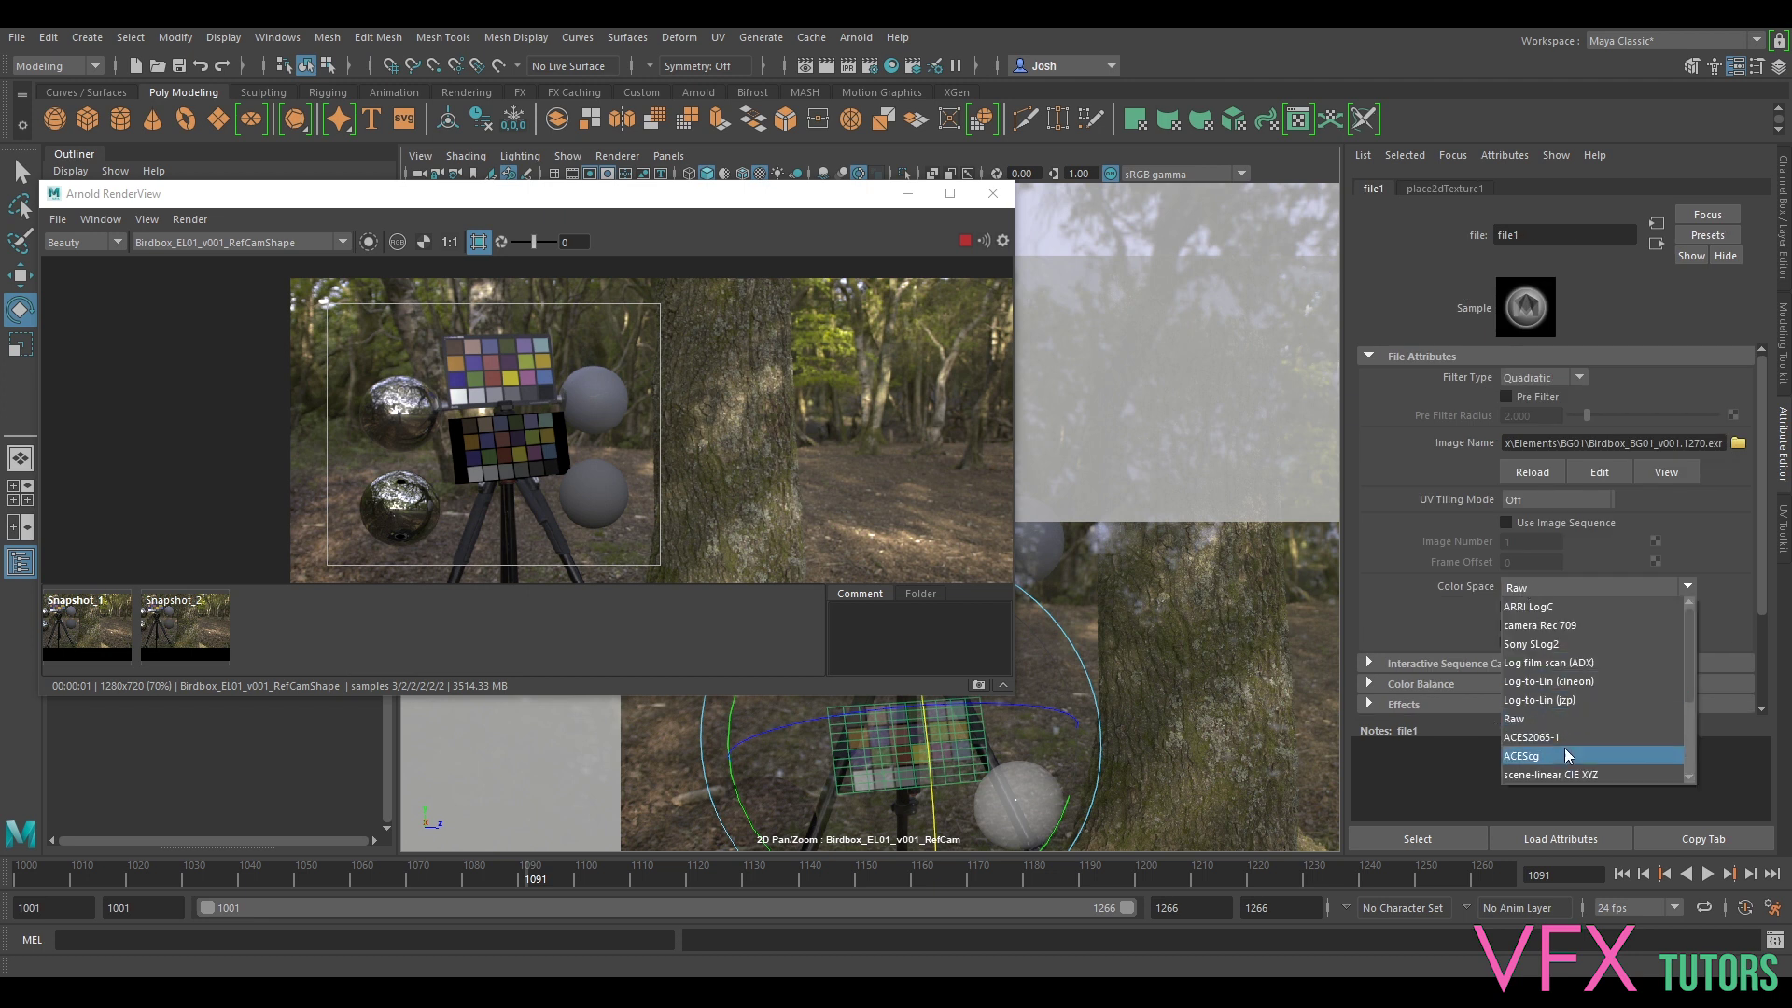
pyautogui.scroll(-1, 1563, 653)
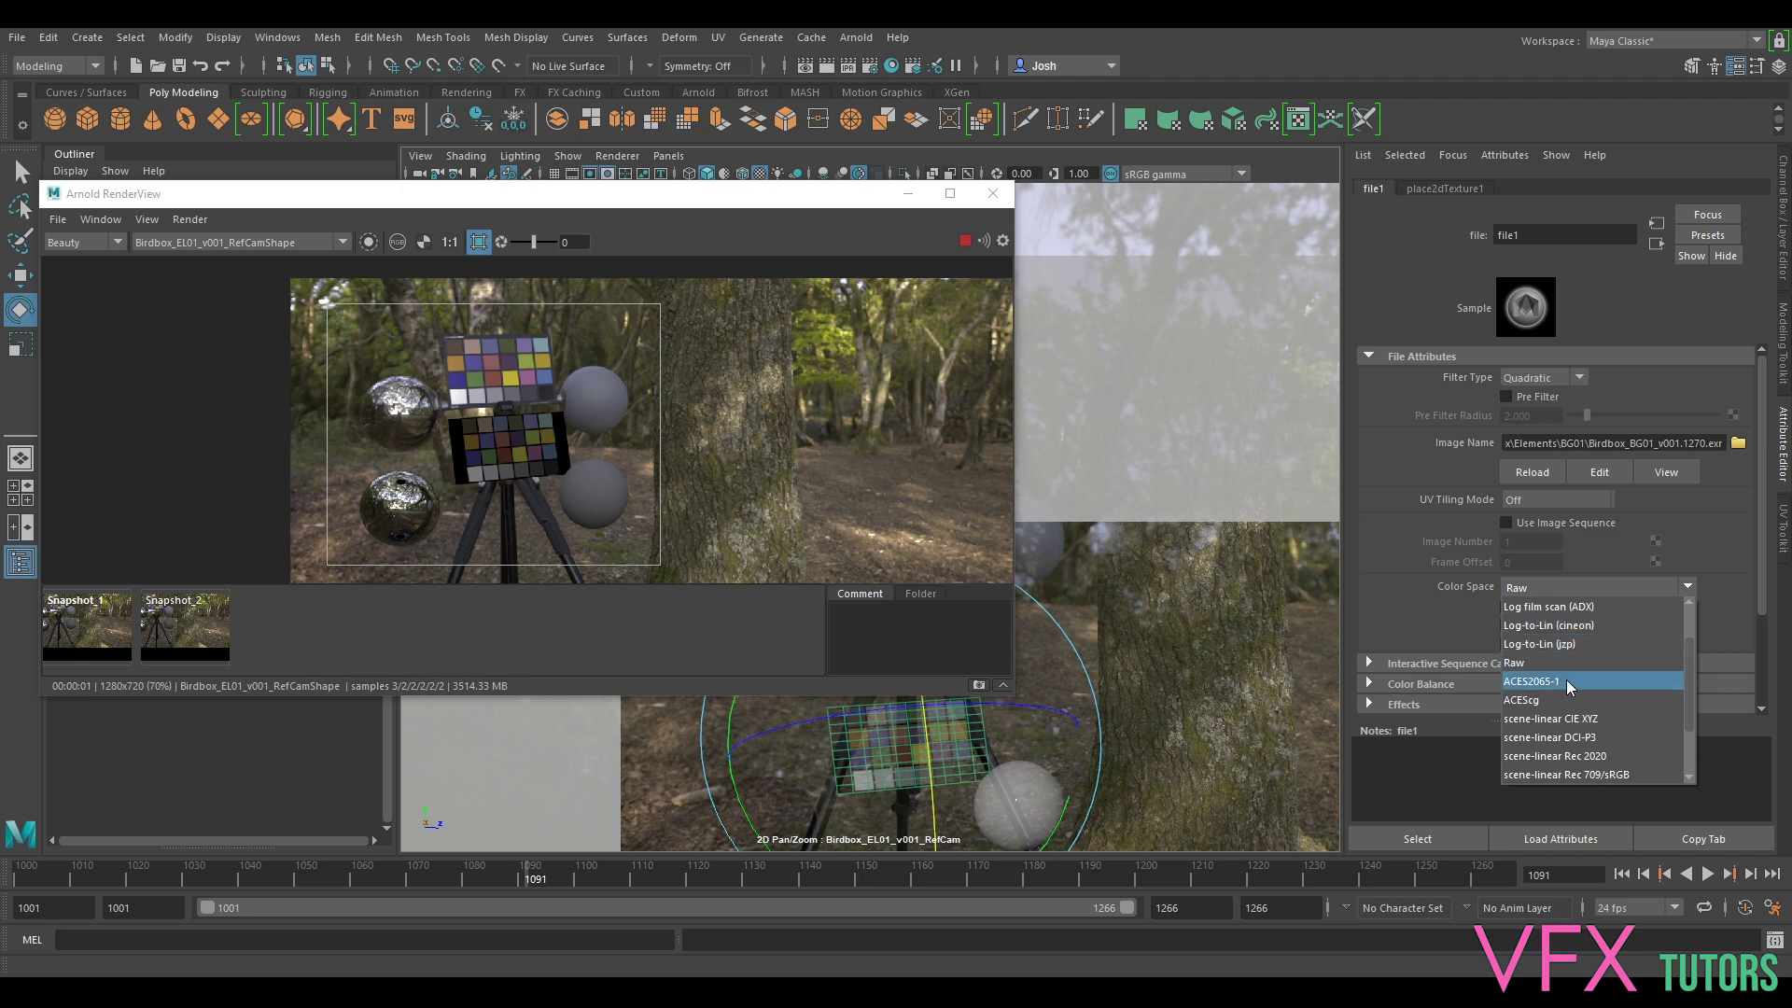
pyautogui.scroll(-2, 1572, 709)
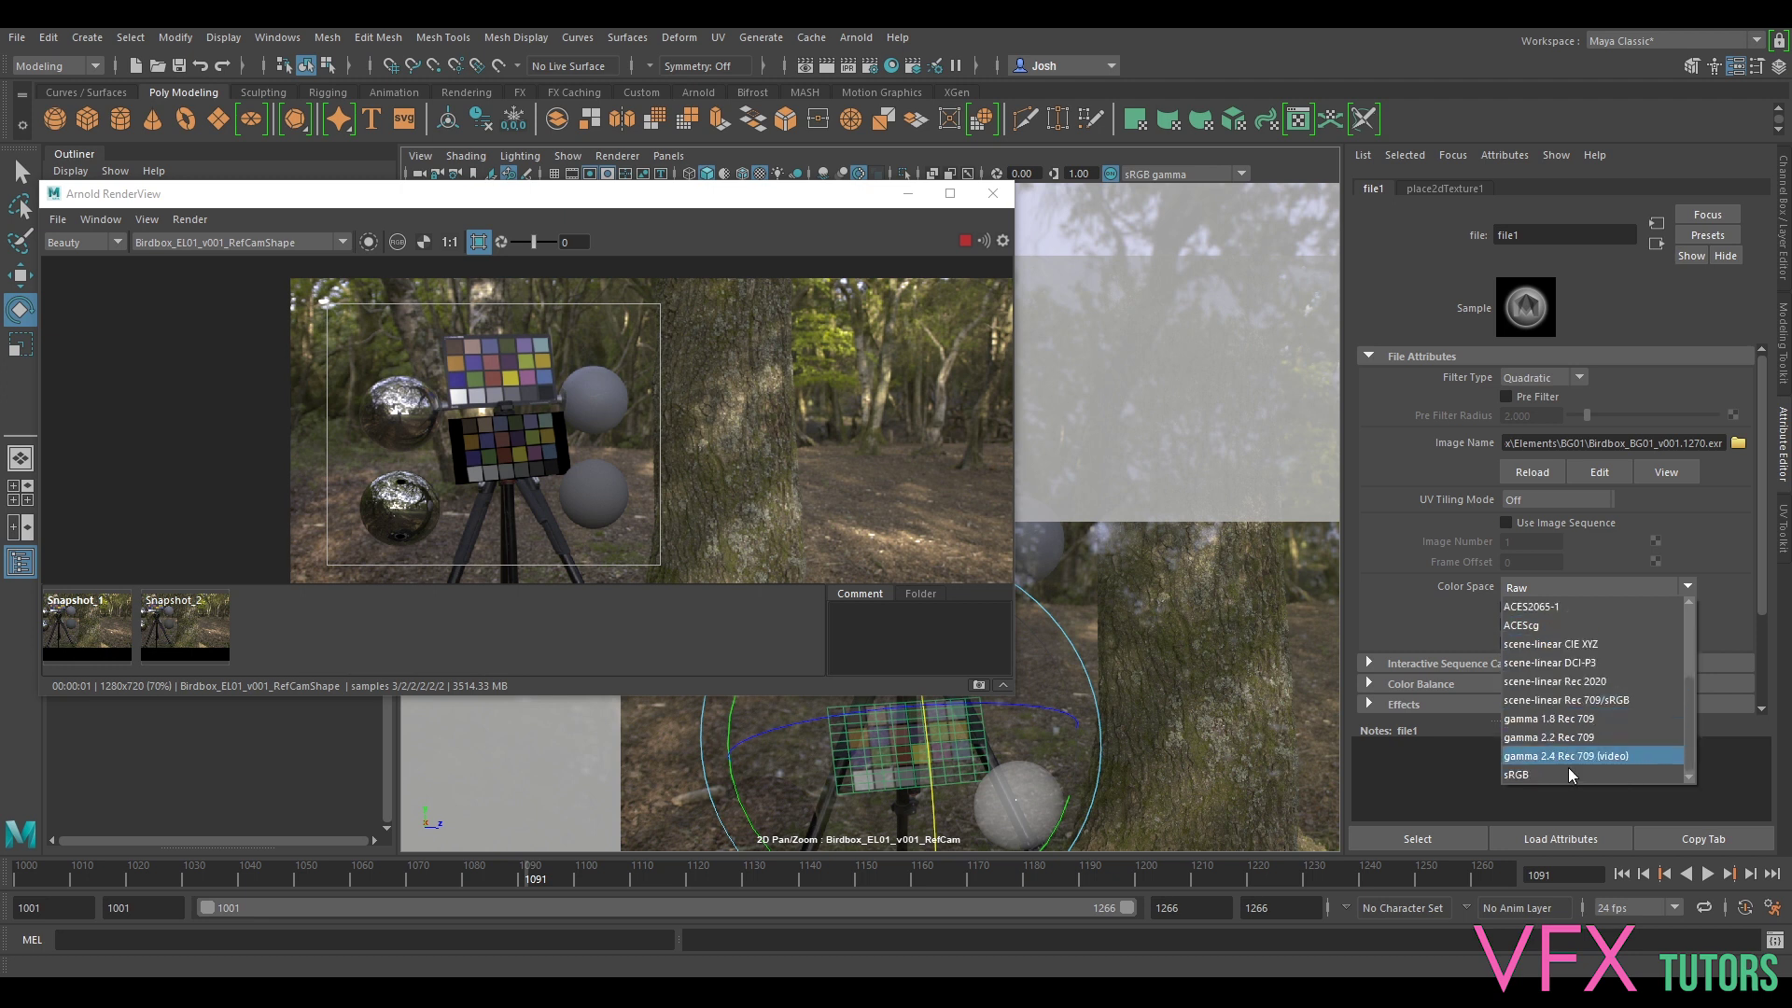
pyautogui.click(1681, 565)
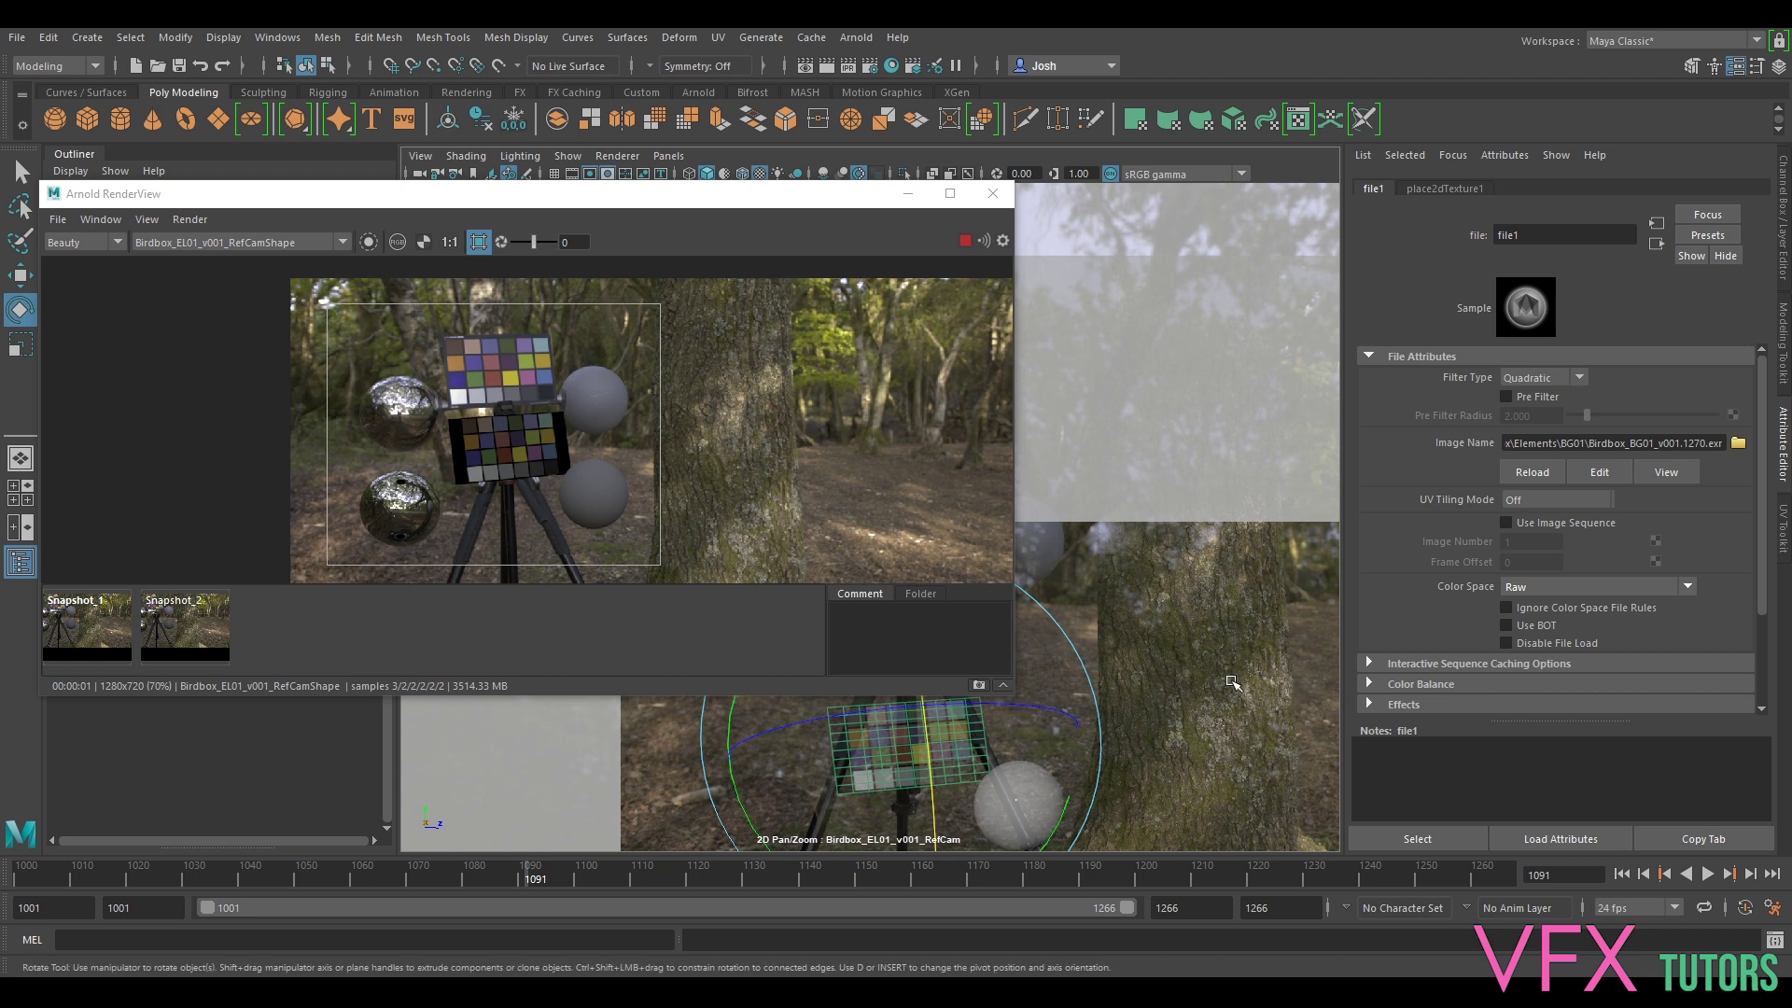
pyautogui.moveTo(664, 194); pyautogui.dragTo(897, 172)
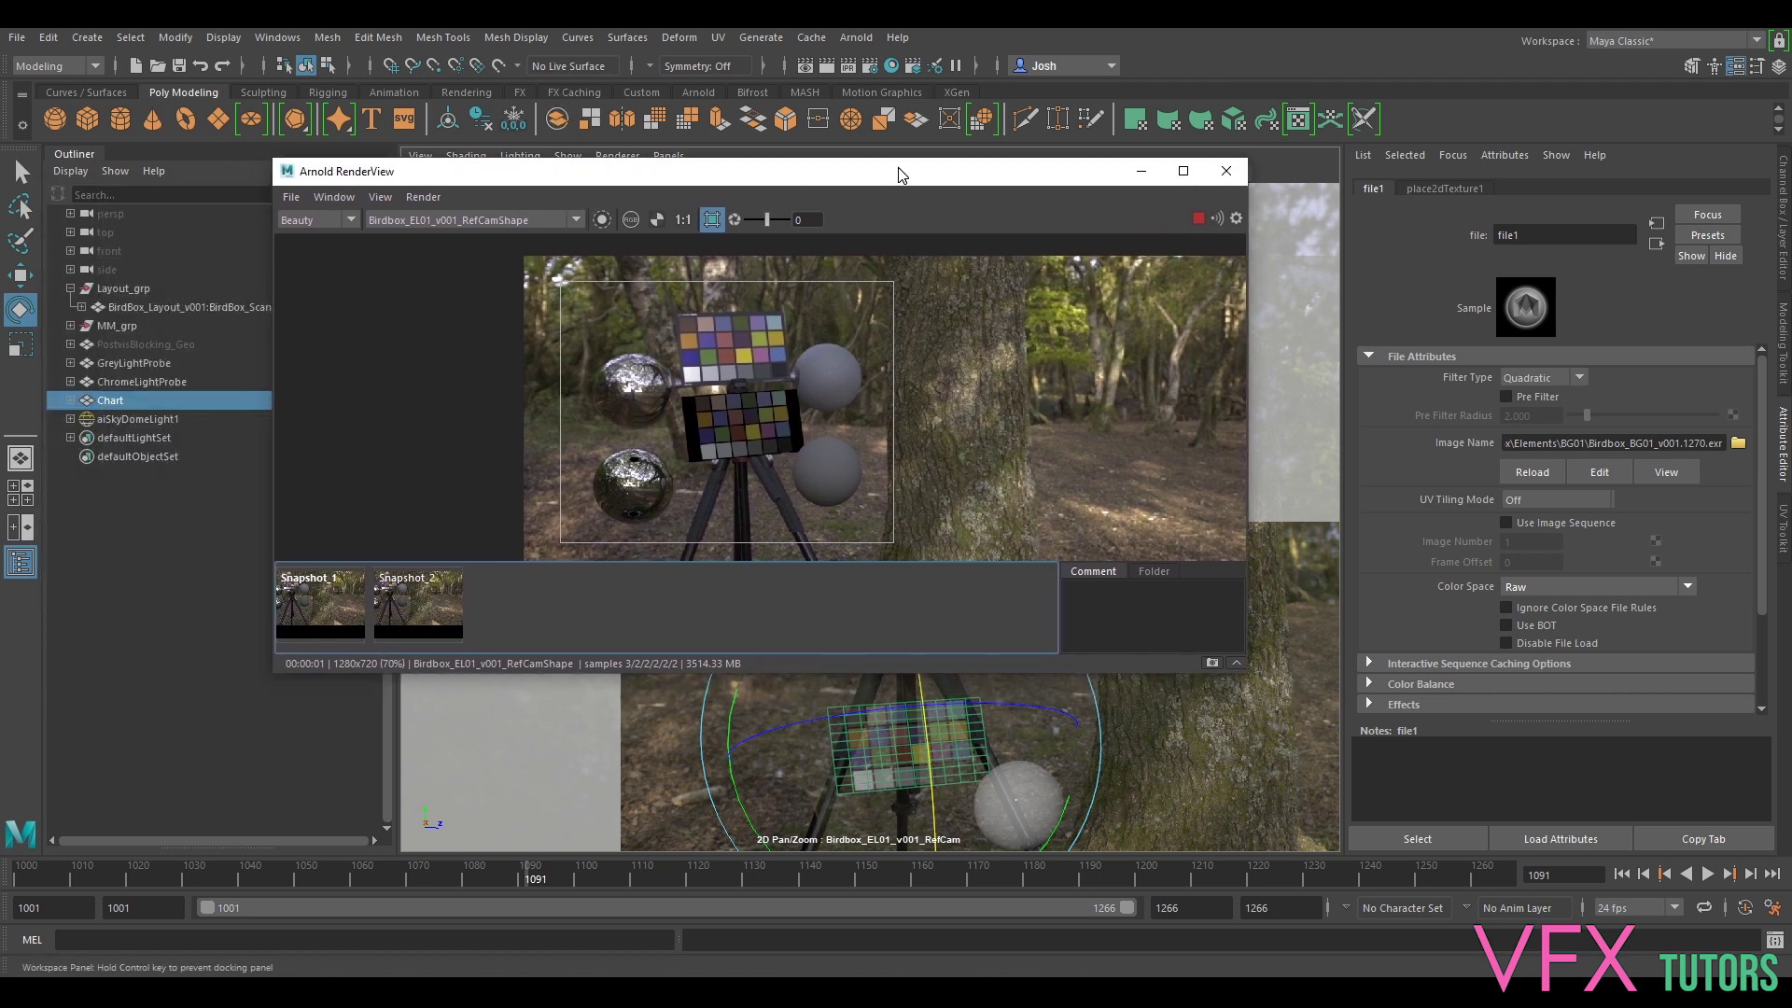
# - Try aiSkyDomeLight1 exposures of 1 and 2, then set Exposure back to 0
pyautogui.click(136, 419)
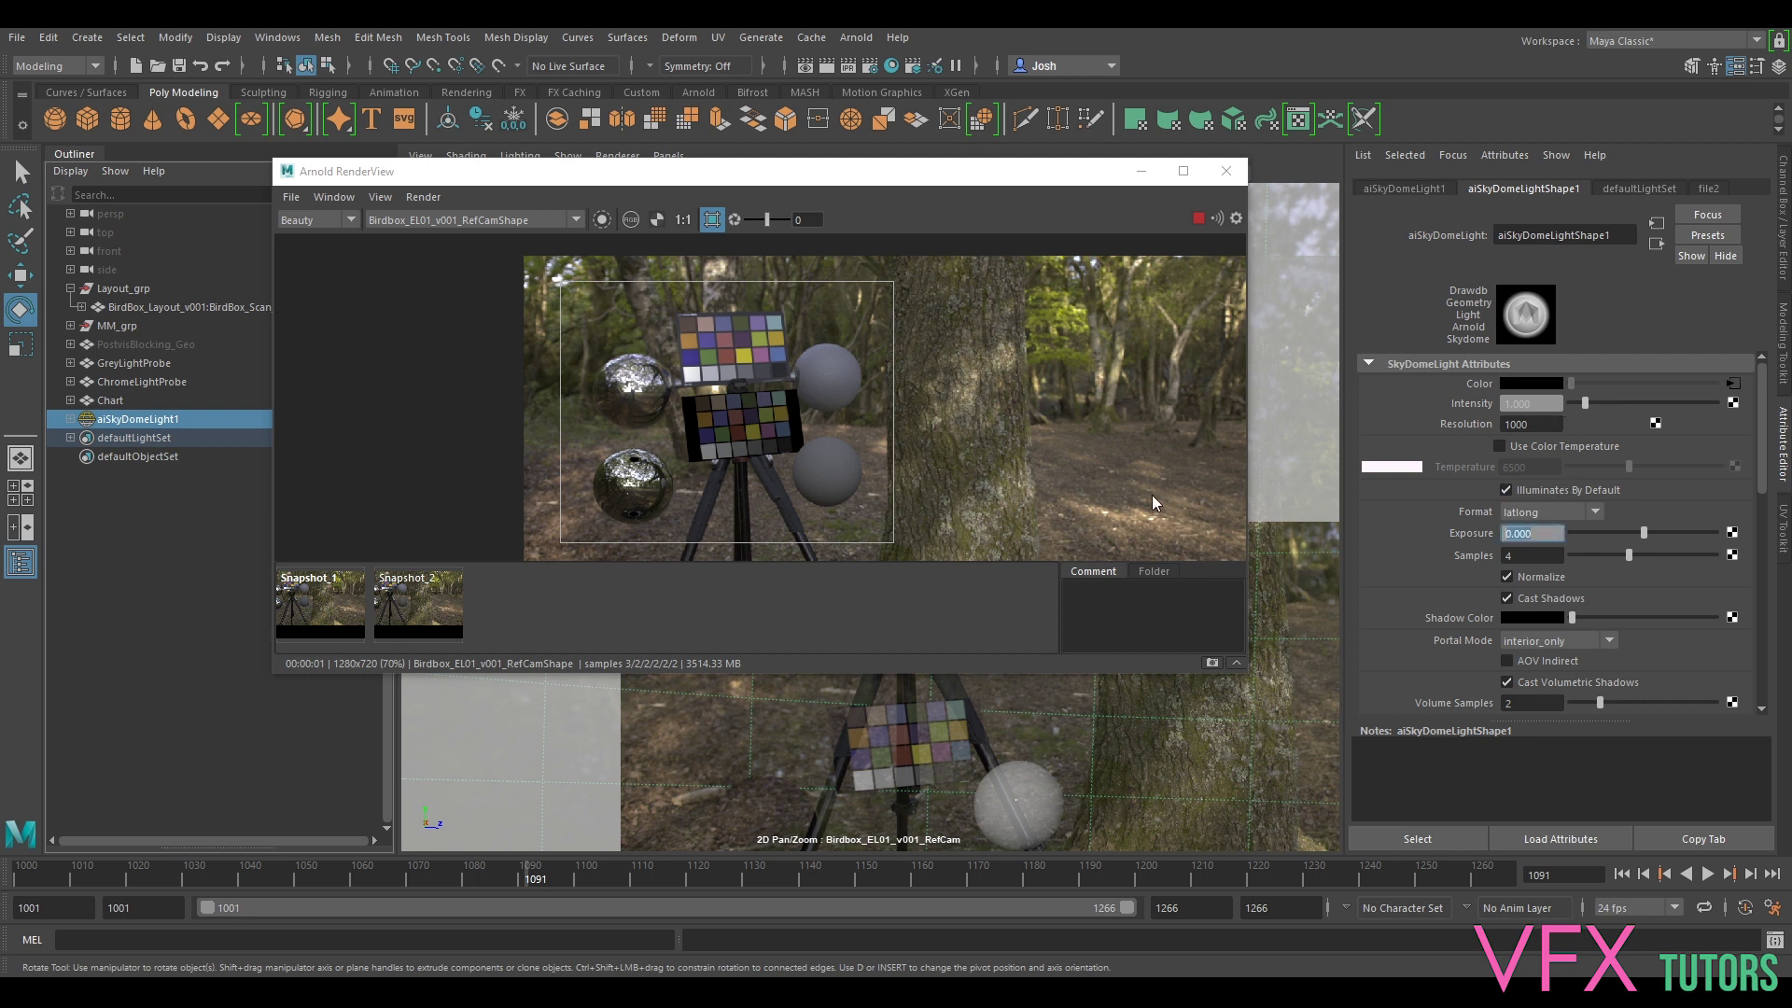
pyautogui.write('1')
pyautogui.press('Return')
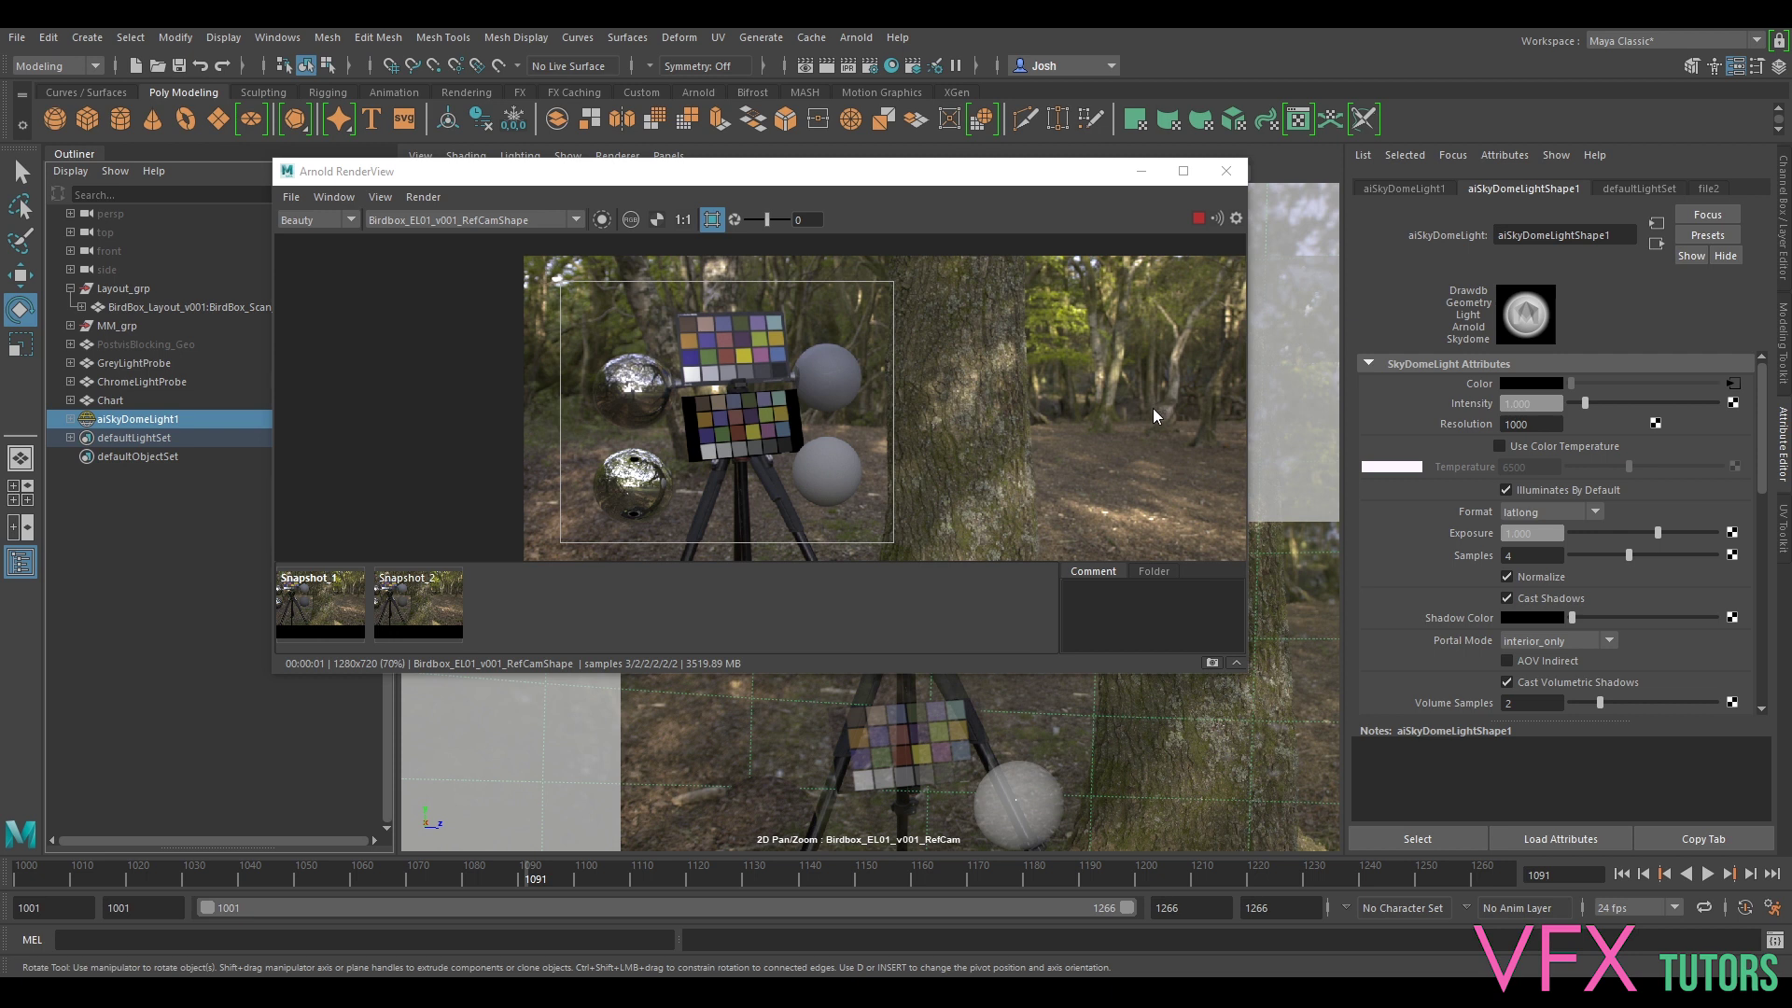
pyautogui.click(1530, 532)
pyautogui.press('Return')
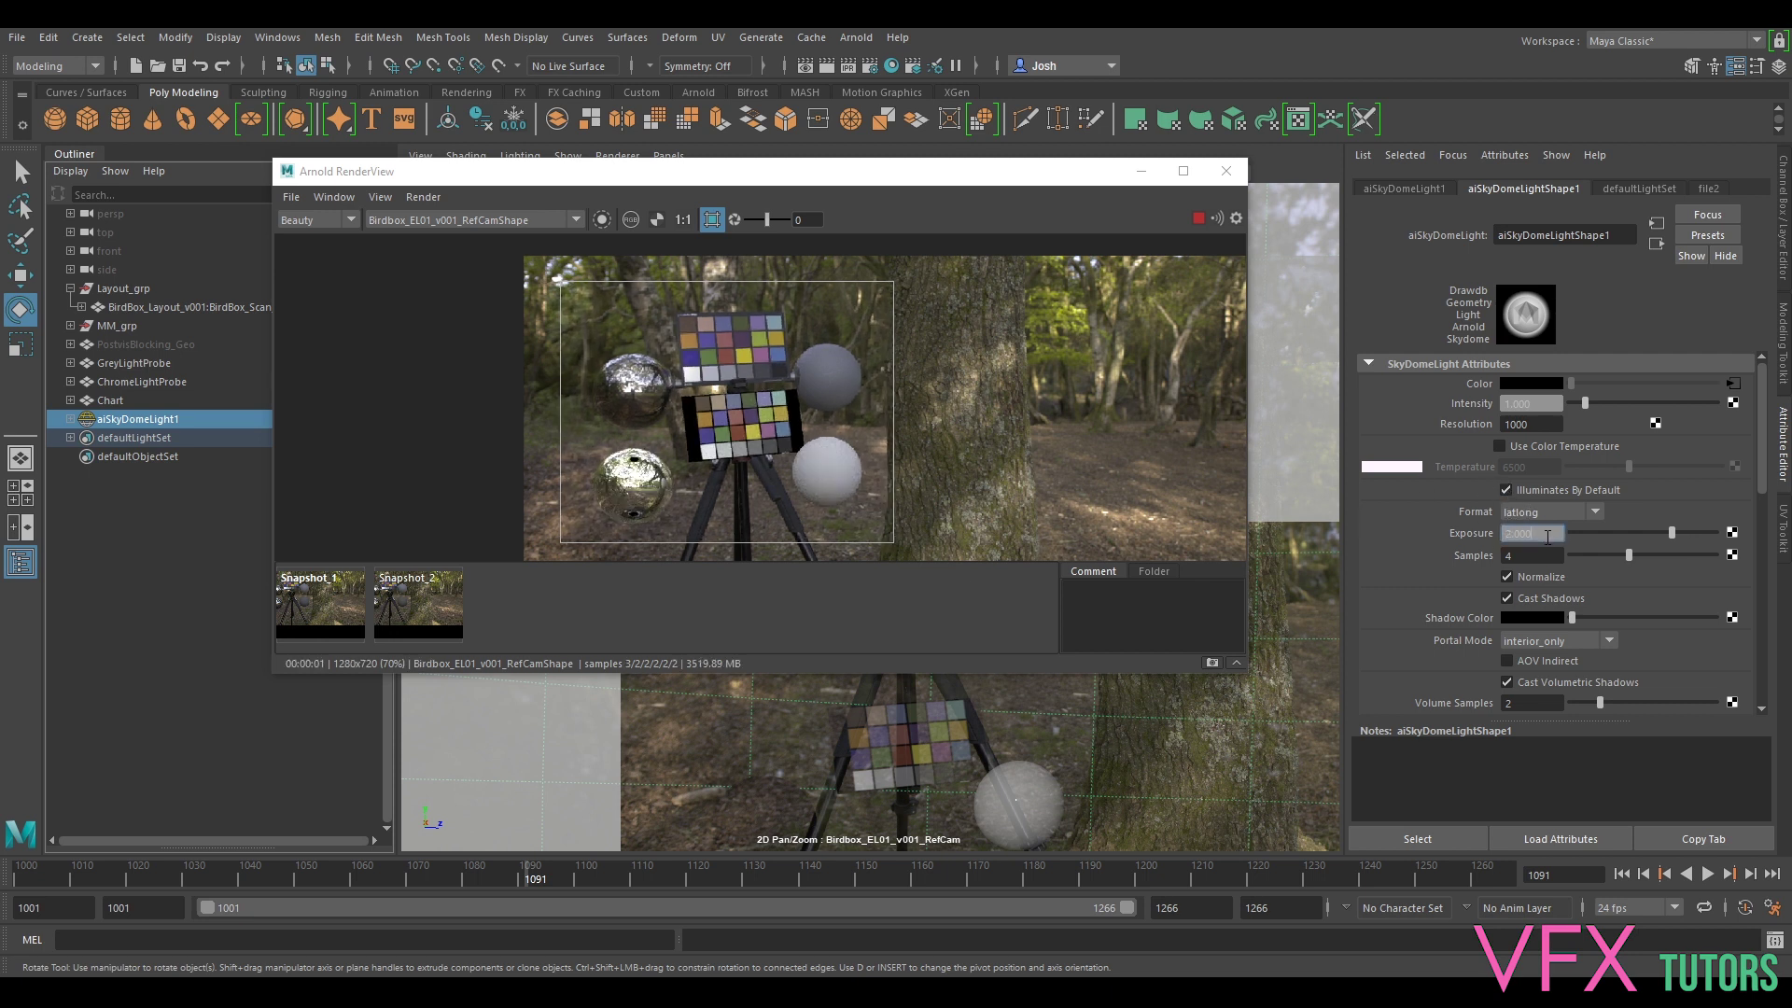
pyautogui.write('0')
pyautogui.press('Return')
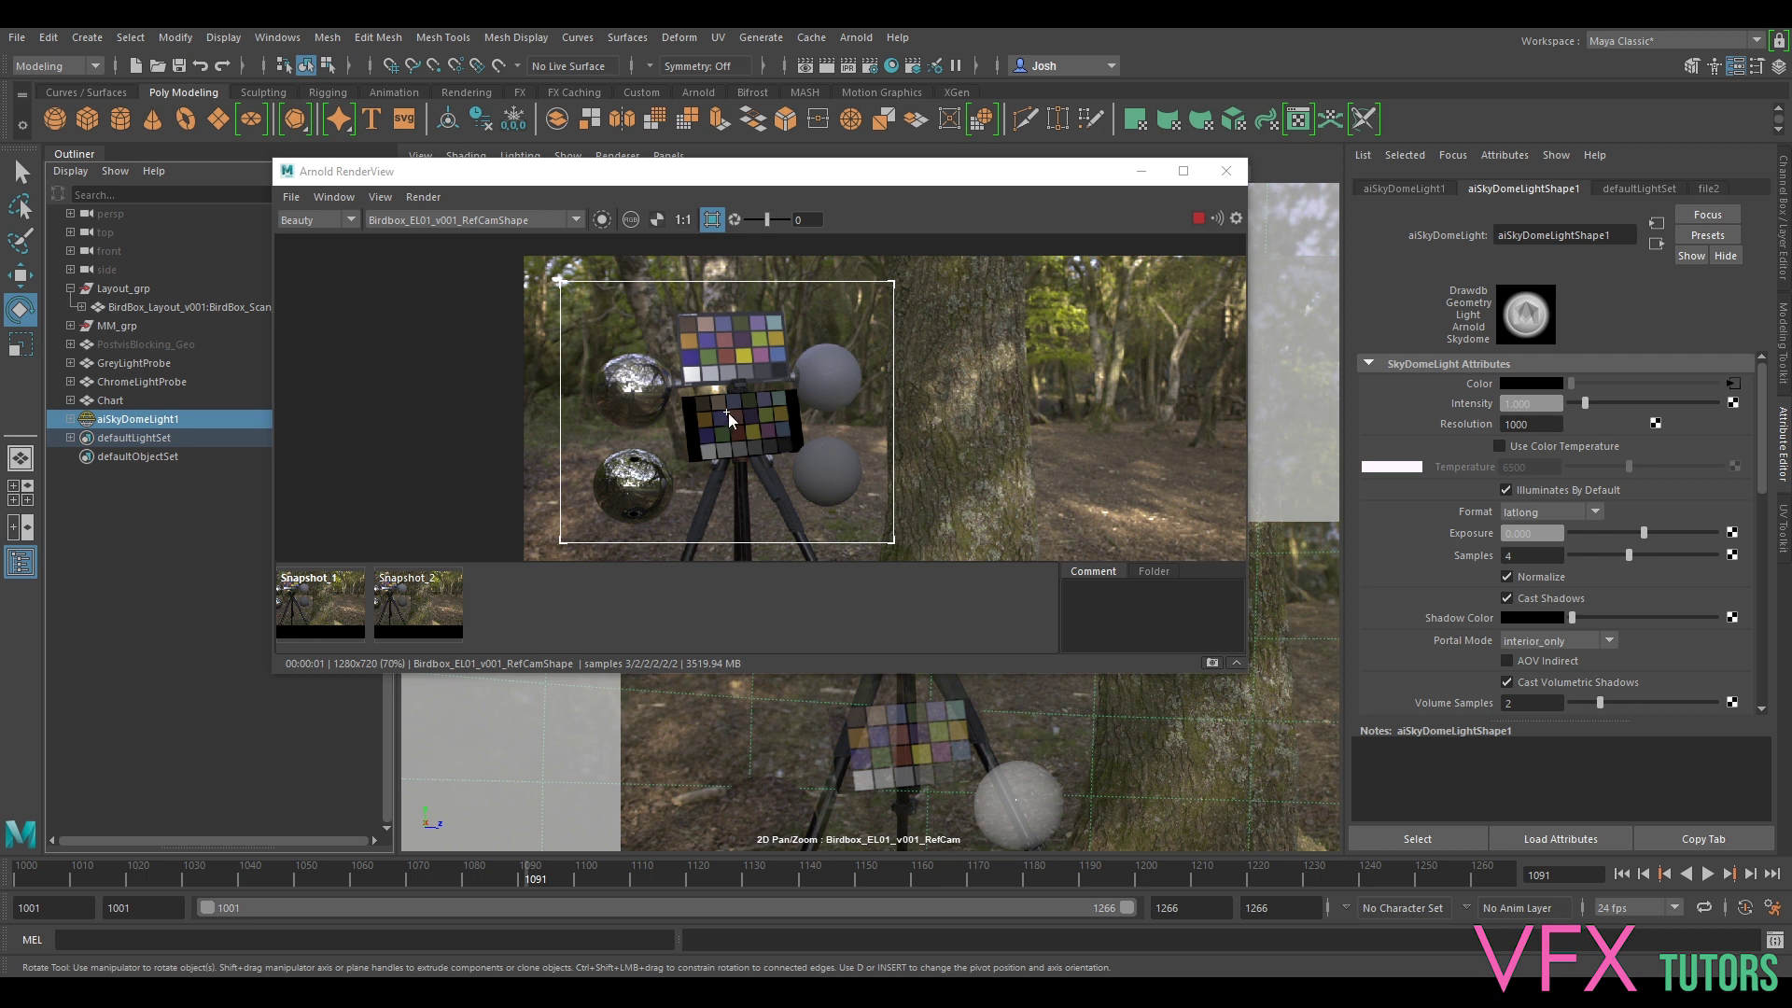
# - Zoom the render onto the colour chart and nudge the sky dome intensity up, then down
pyautogui.scroll(5, 733, 406)
pyautogui.moveTo(733, 407); pyautogui.dragTo(999, 488, button='middle')
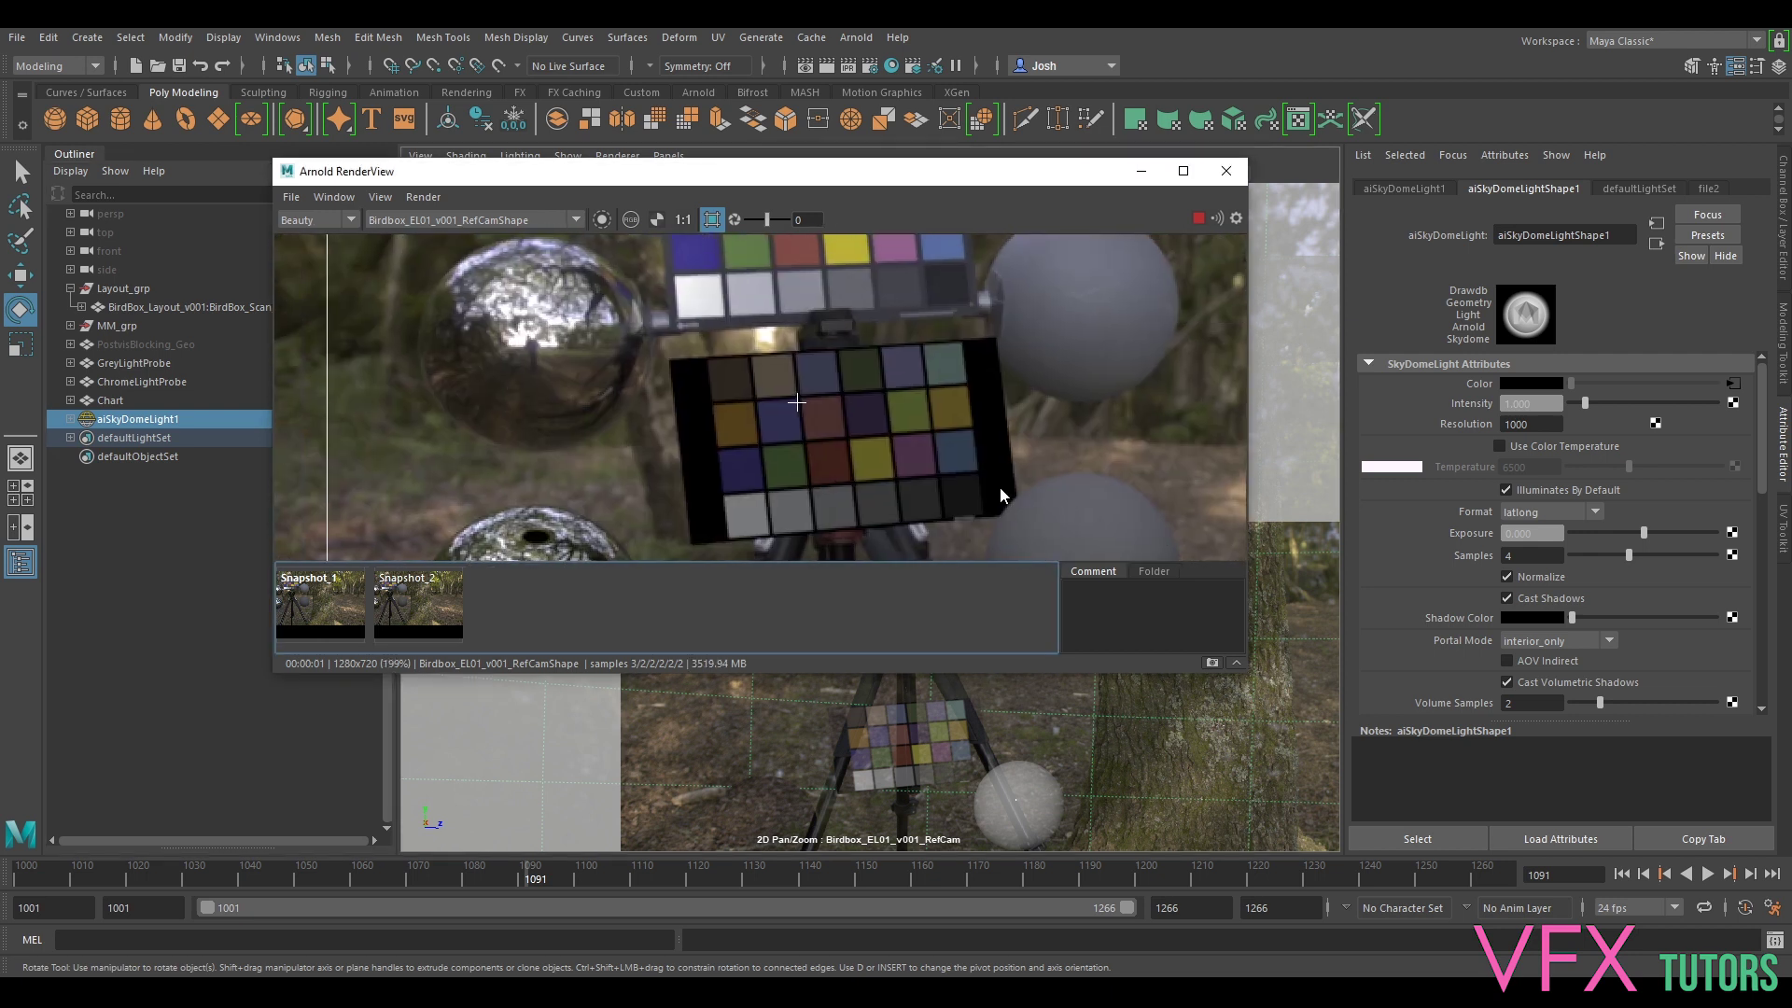
pyautogui.moveTo(1592, 400); pyautogui.dragTo(1601, 404)
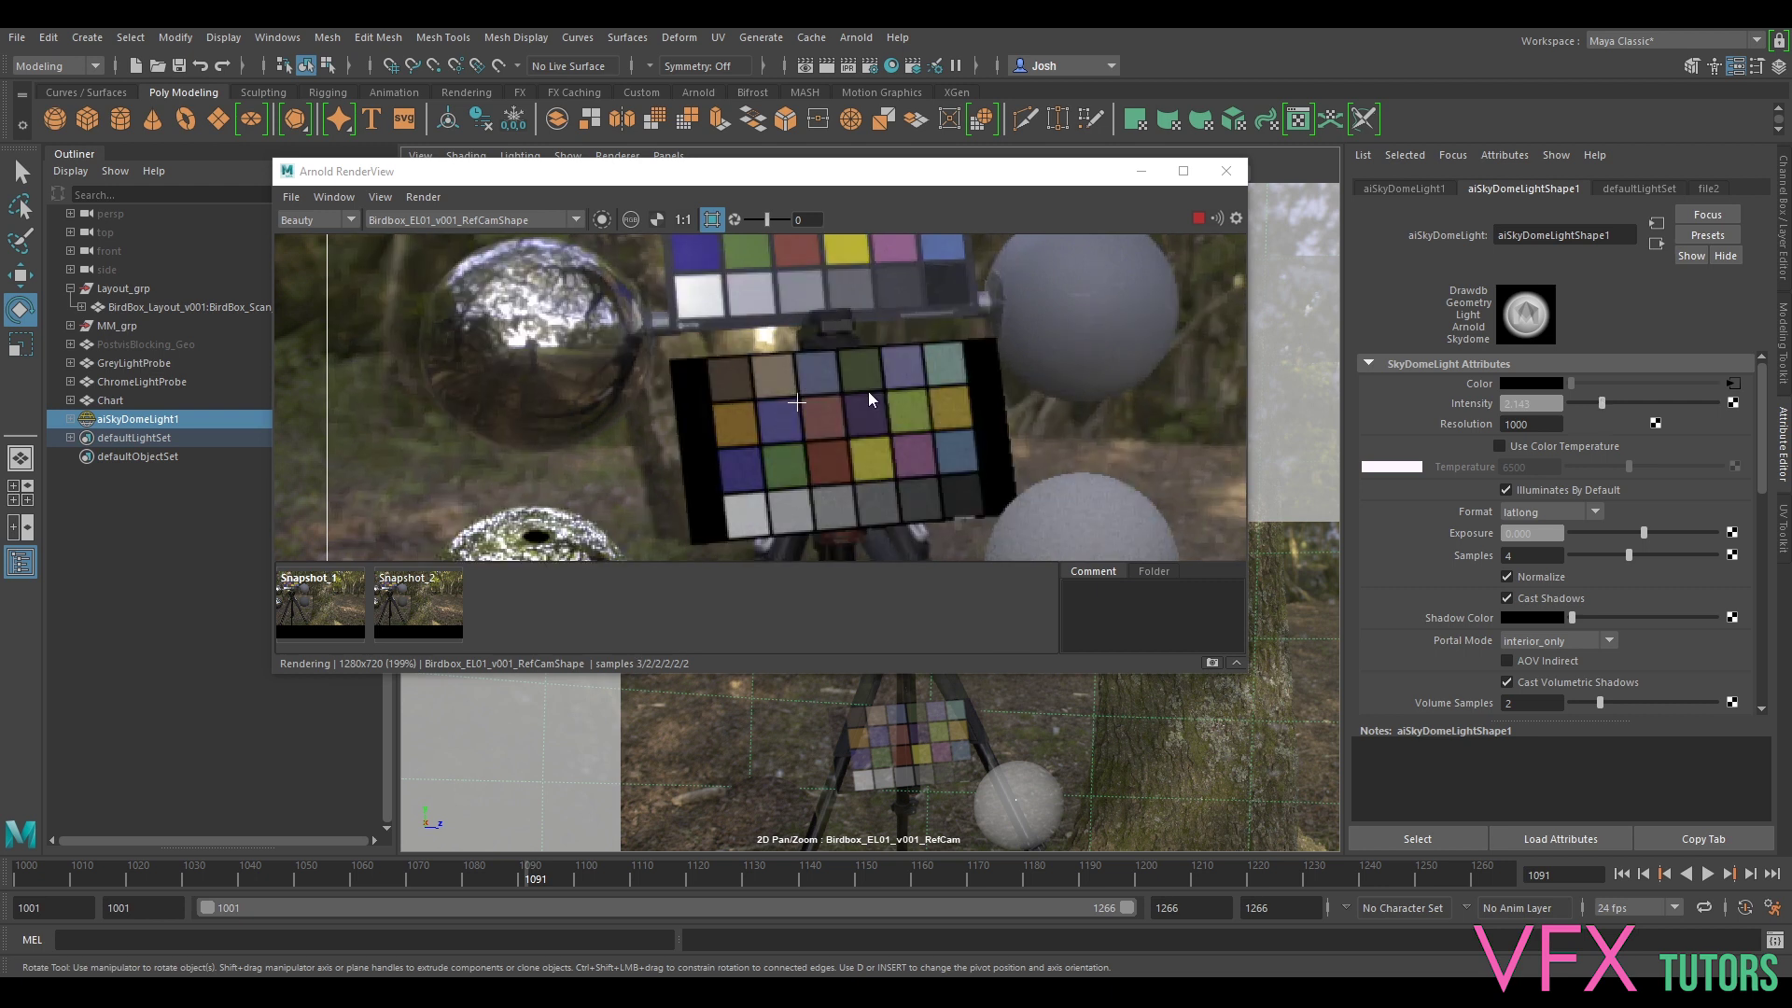
pyautogui.scroll(-2, 868, 390)
pyautogui.moveTo(909, 396); pyautogui.dragTo(852, 258, button='middle')
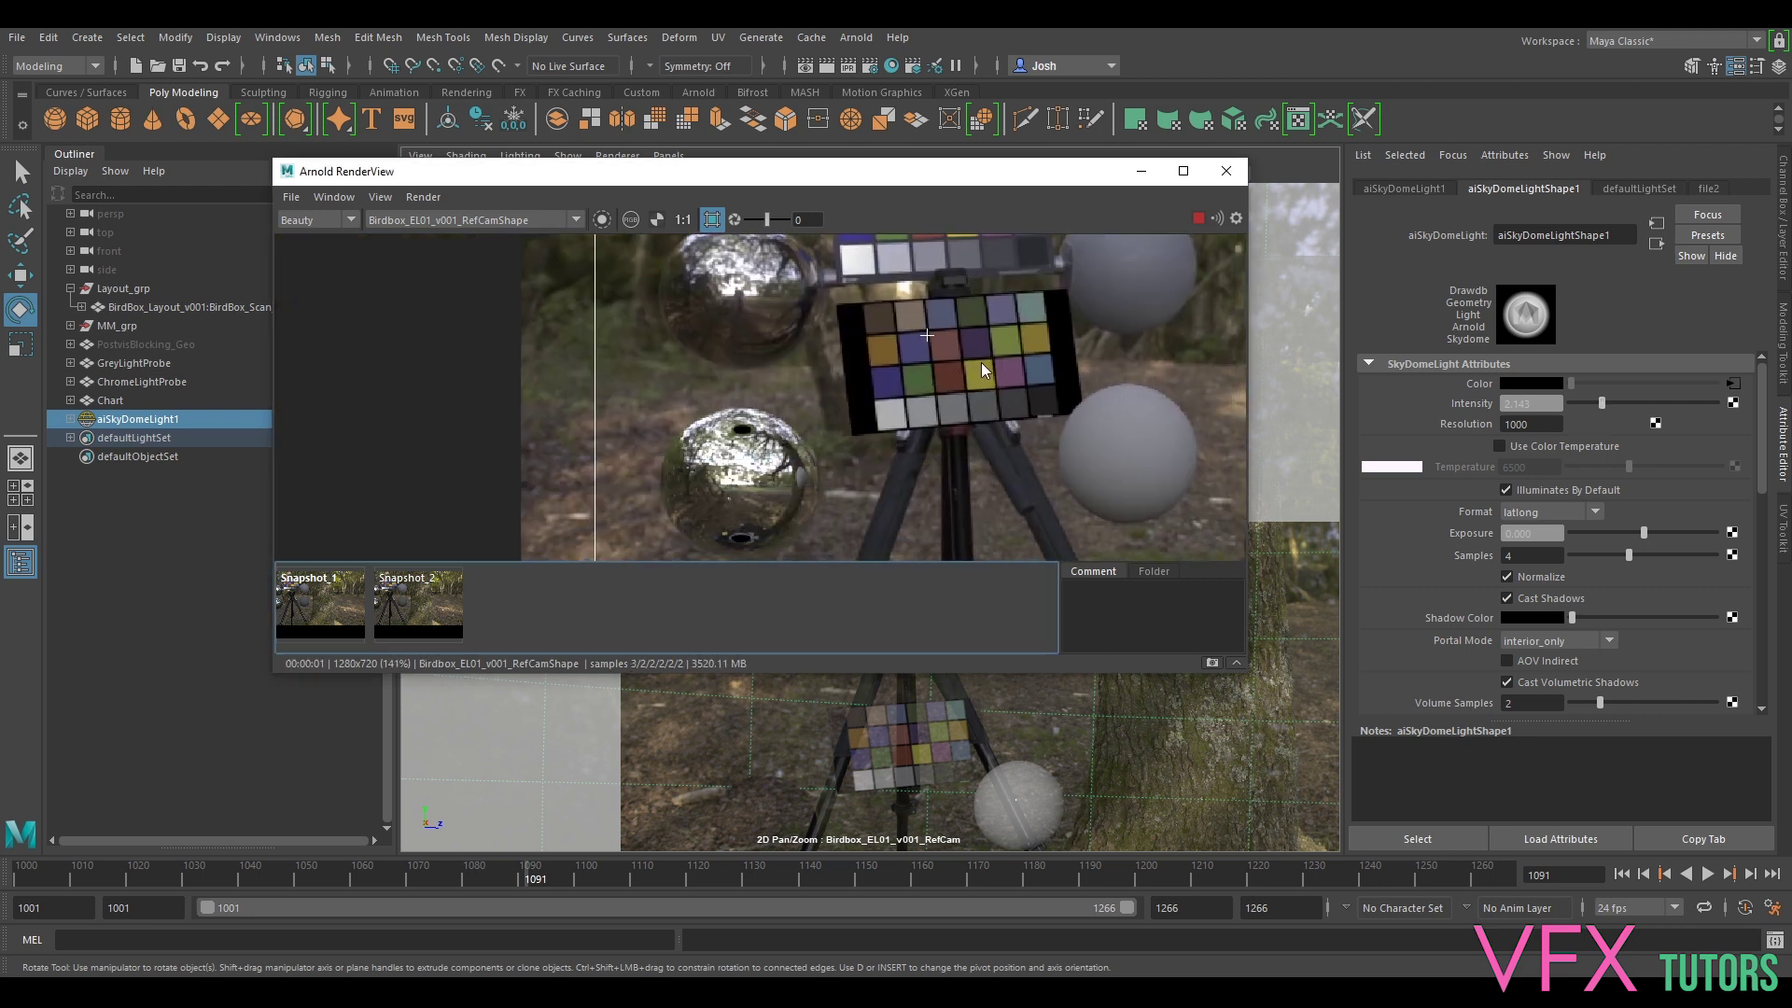
pyautogui.moveTo(982, 369); pyautogui.dragTo(906, 376, button='middle')
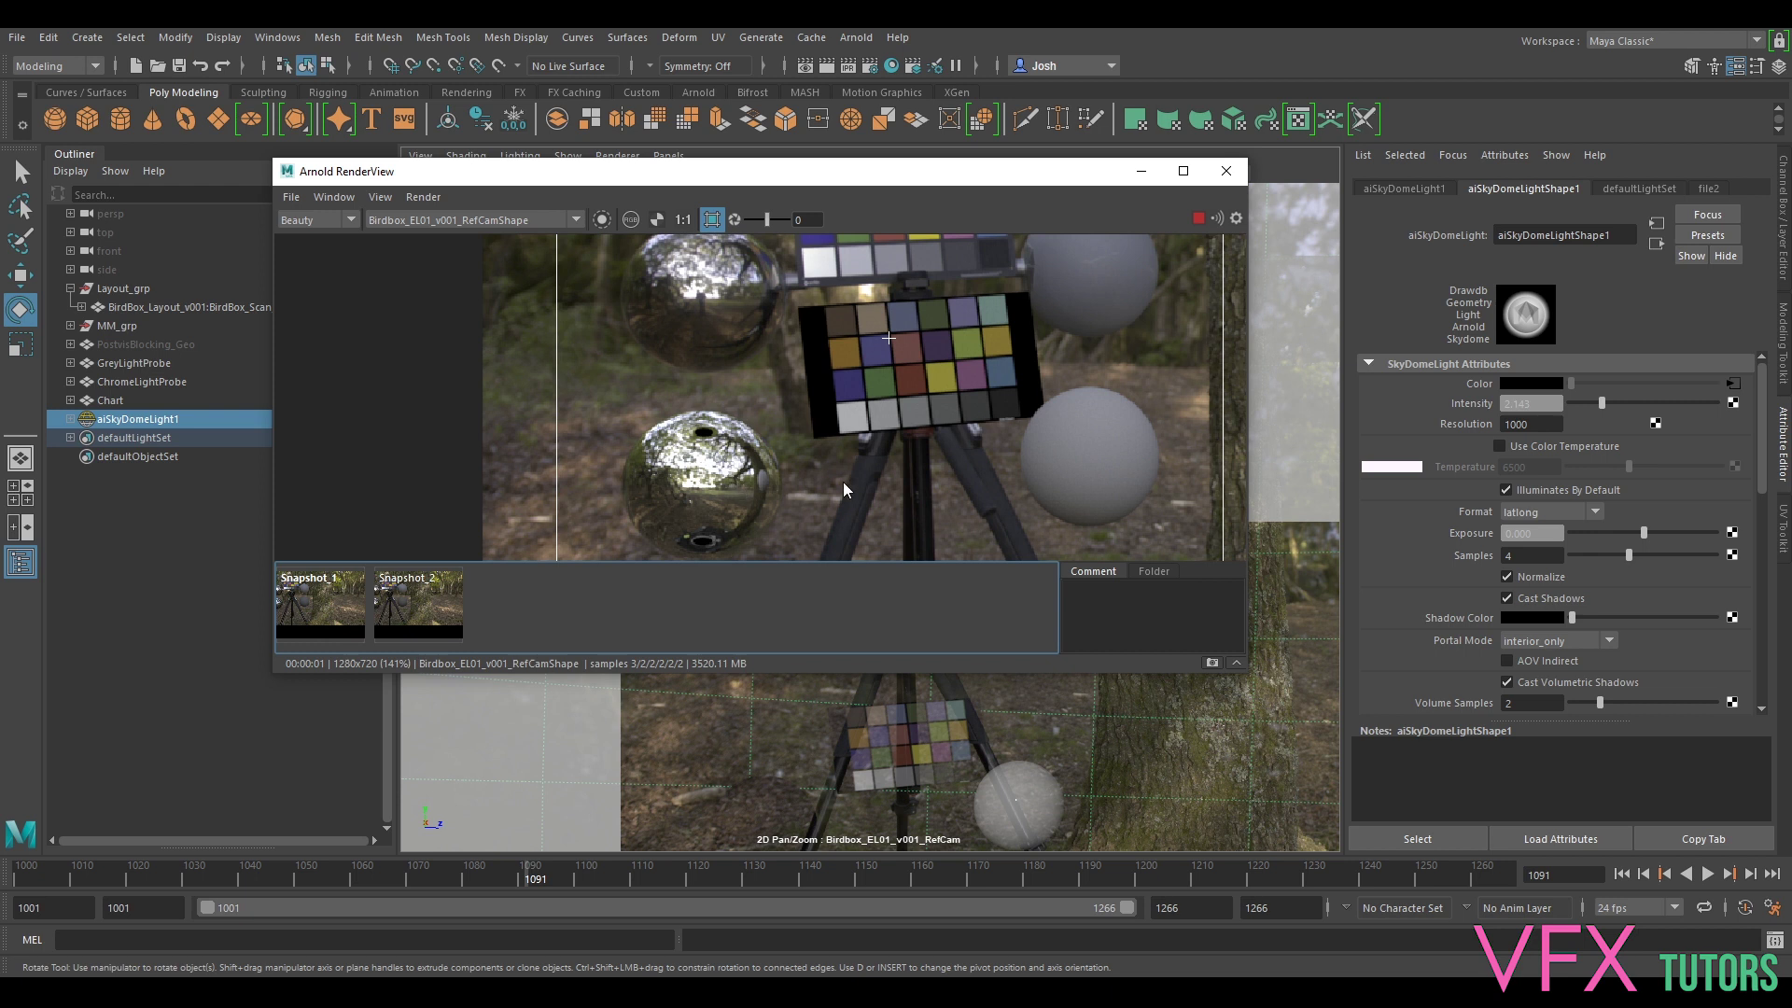
pyautogui.moveTo(1088, 405); pyautogui.dragTo(1007, 424, button='middle')
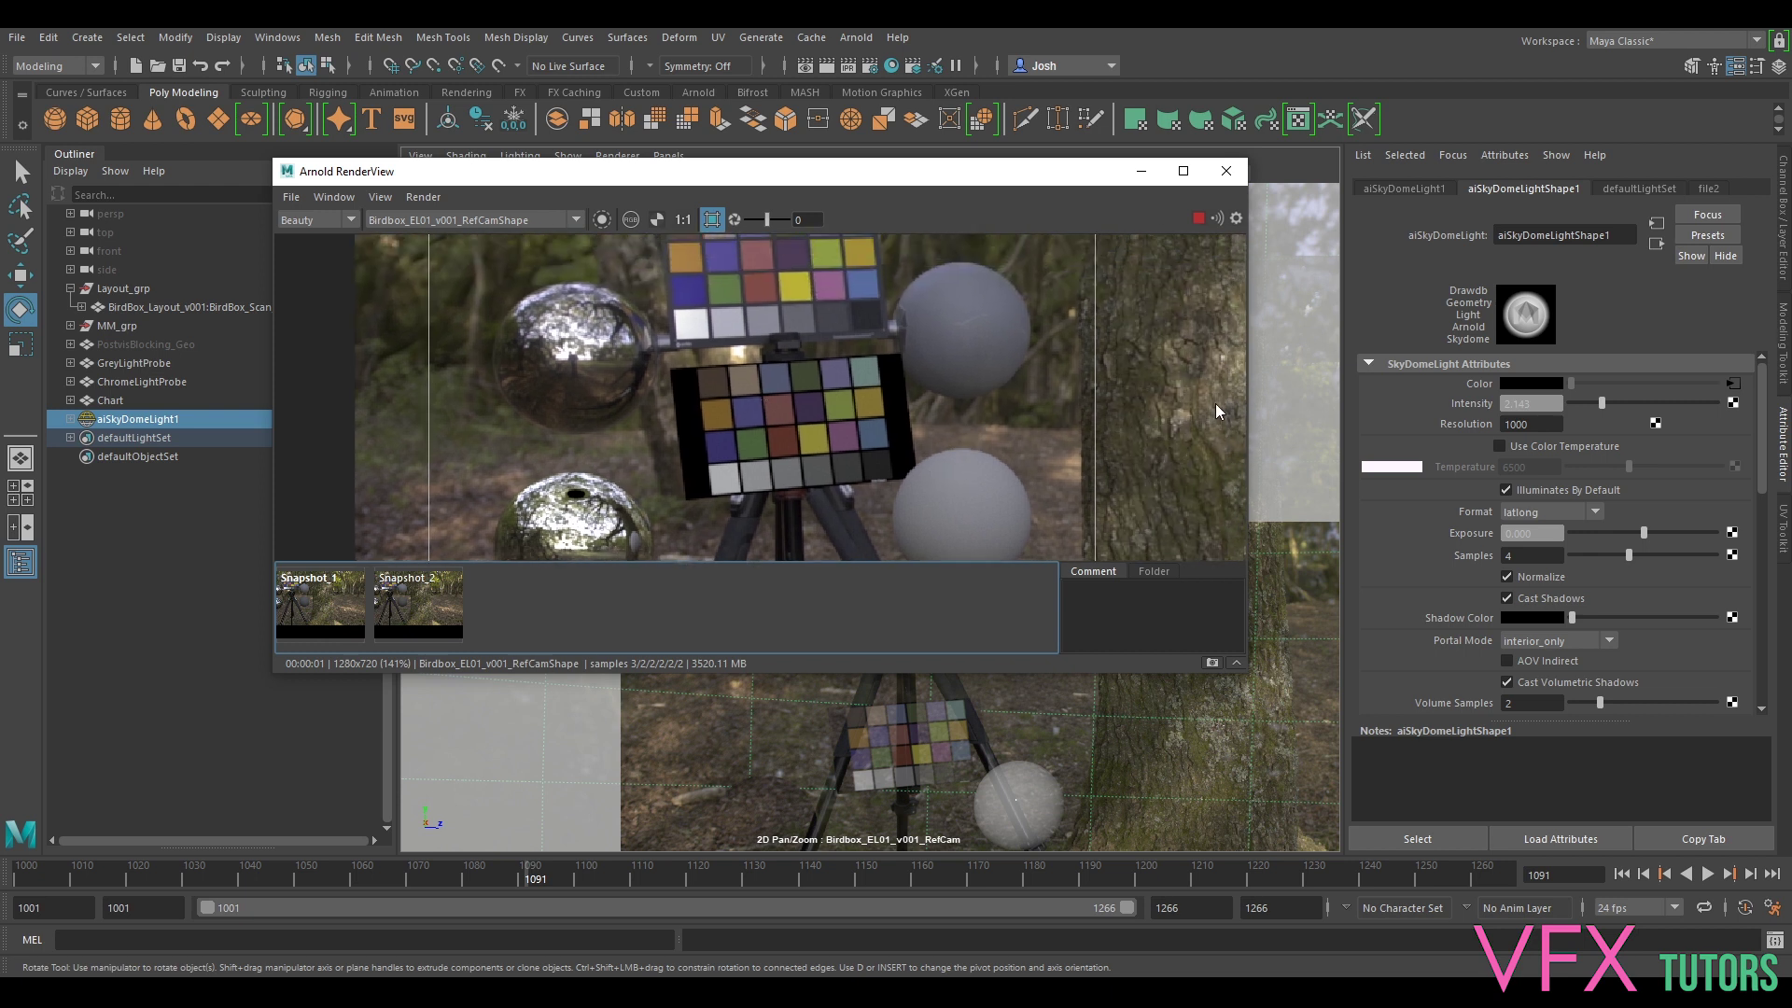
pyautogui.moveTo(1603, 401); pyautogui.dragTo(1590, 406)
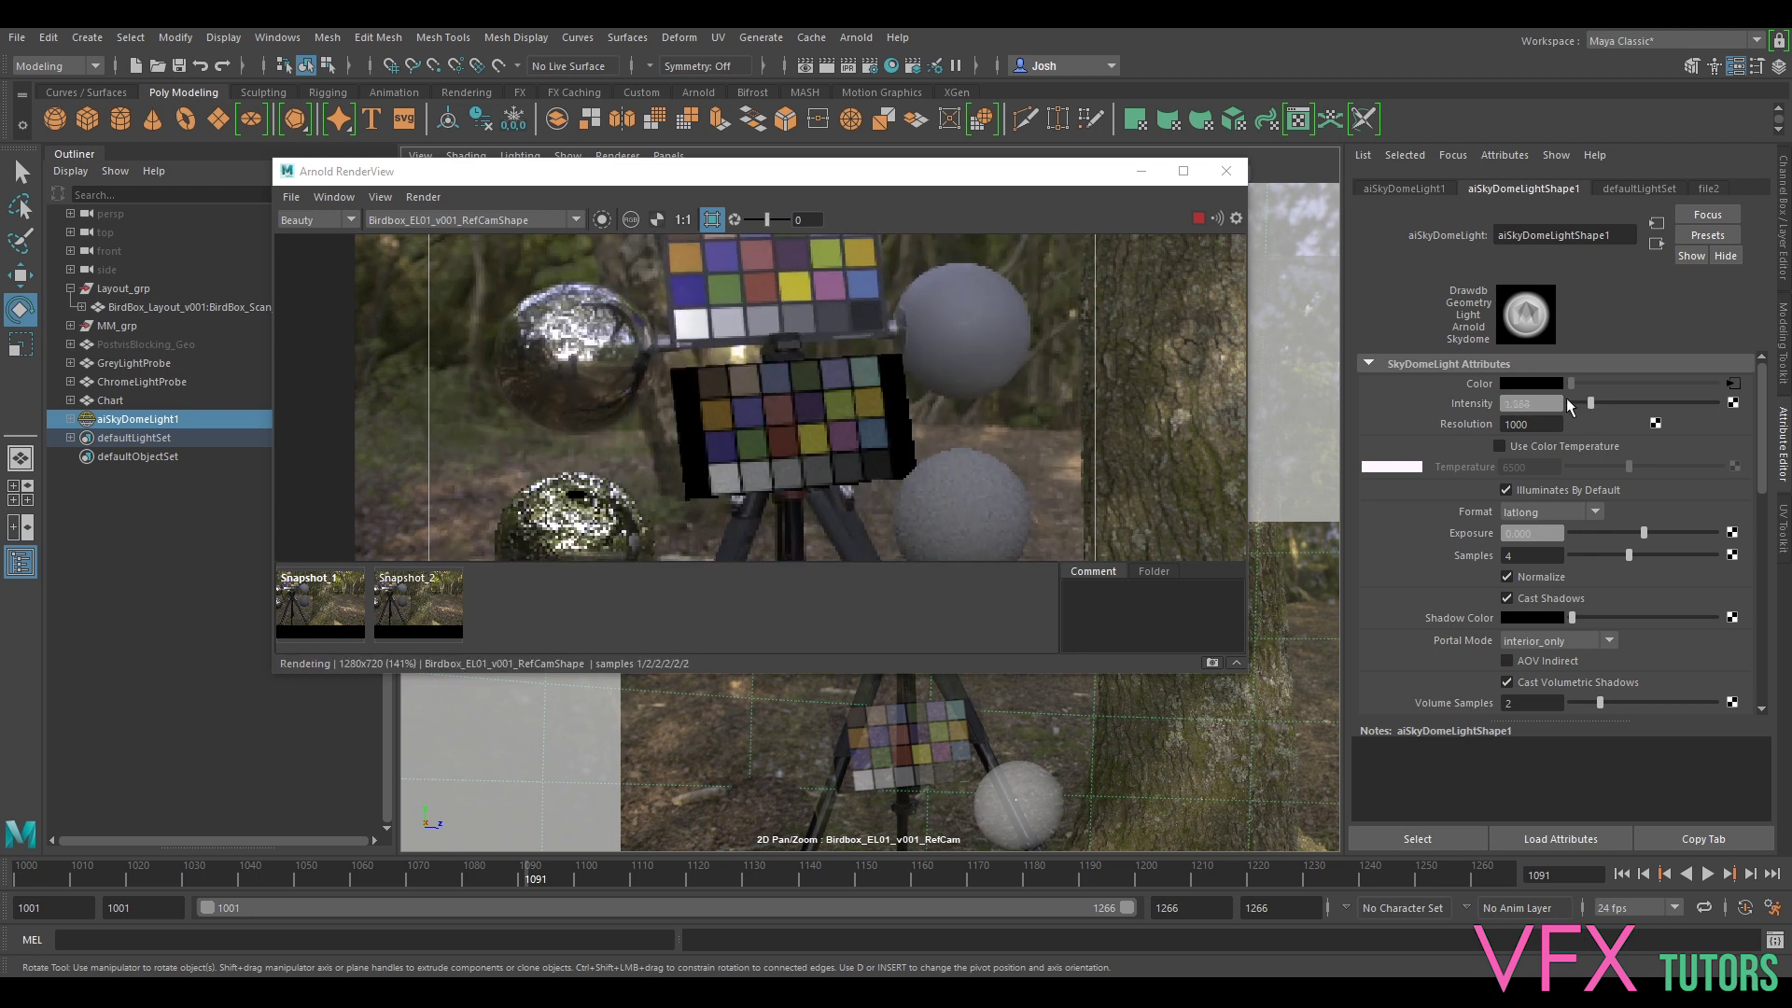
# - Reset the sky dome intensity to 1, then raise it above 1.7 and trim slightly
pyautogui.doubleClick(1541, 403)
pyautogui.write('1')
pyautogui.press('Return')
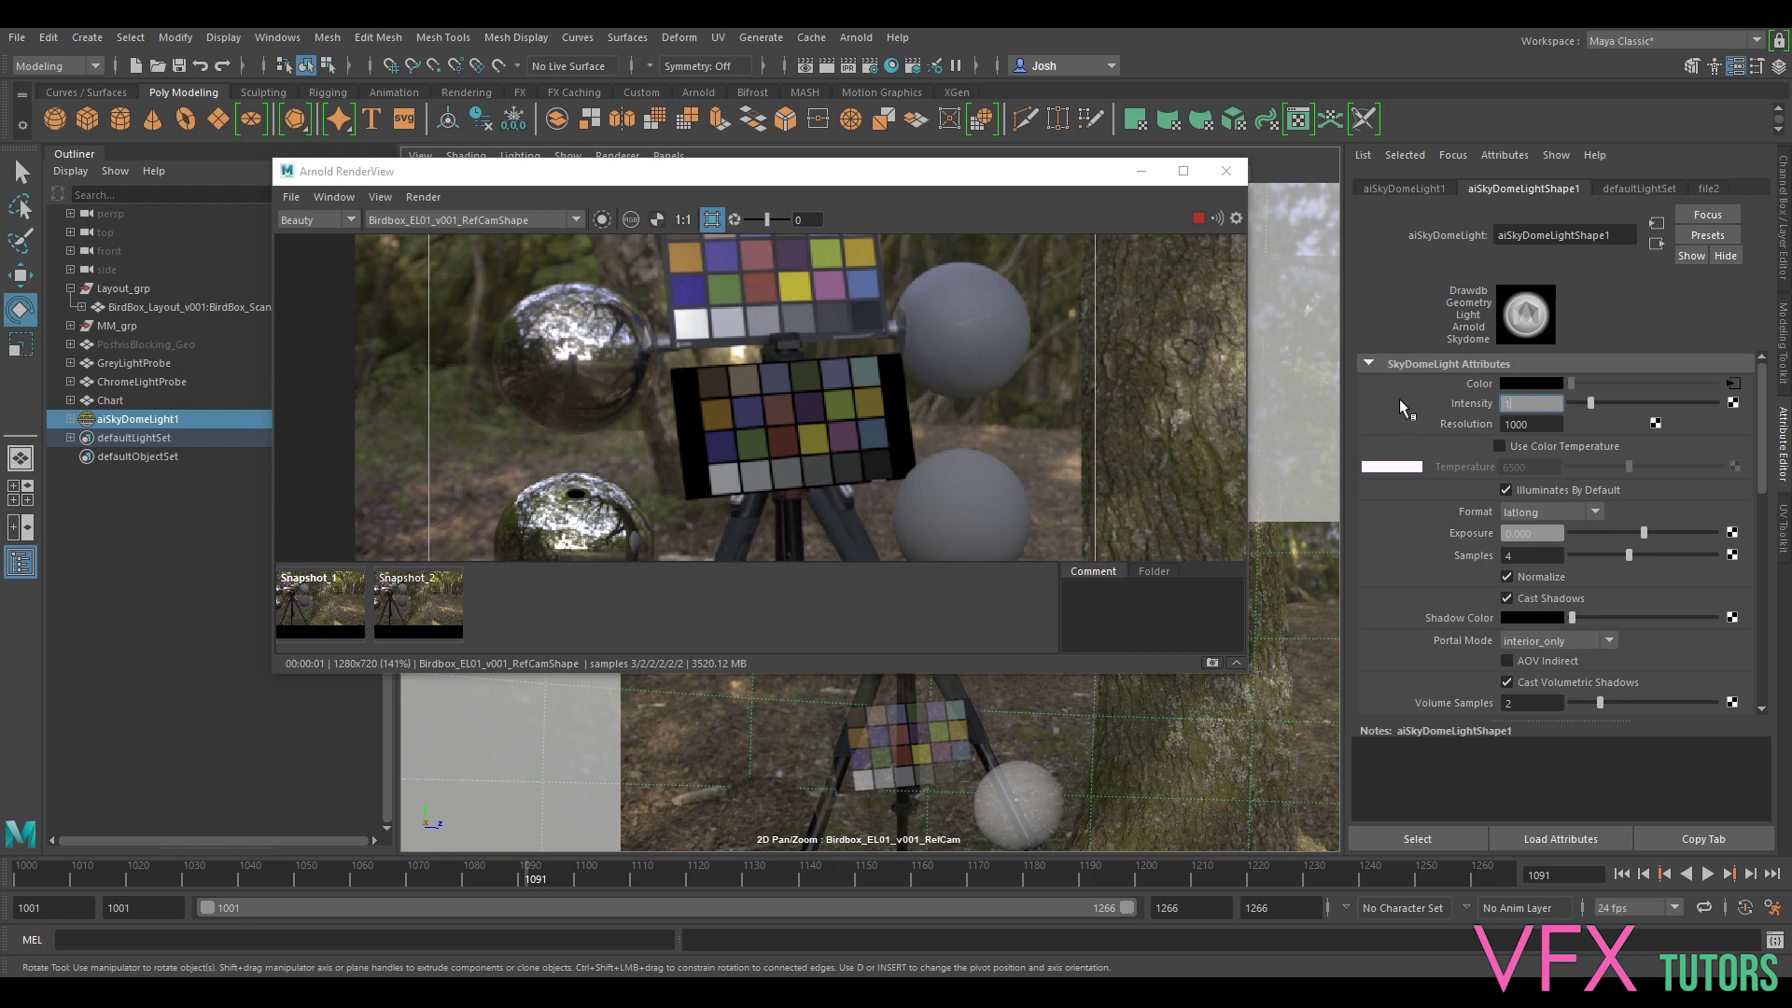
pyautogui.press('w')
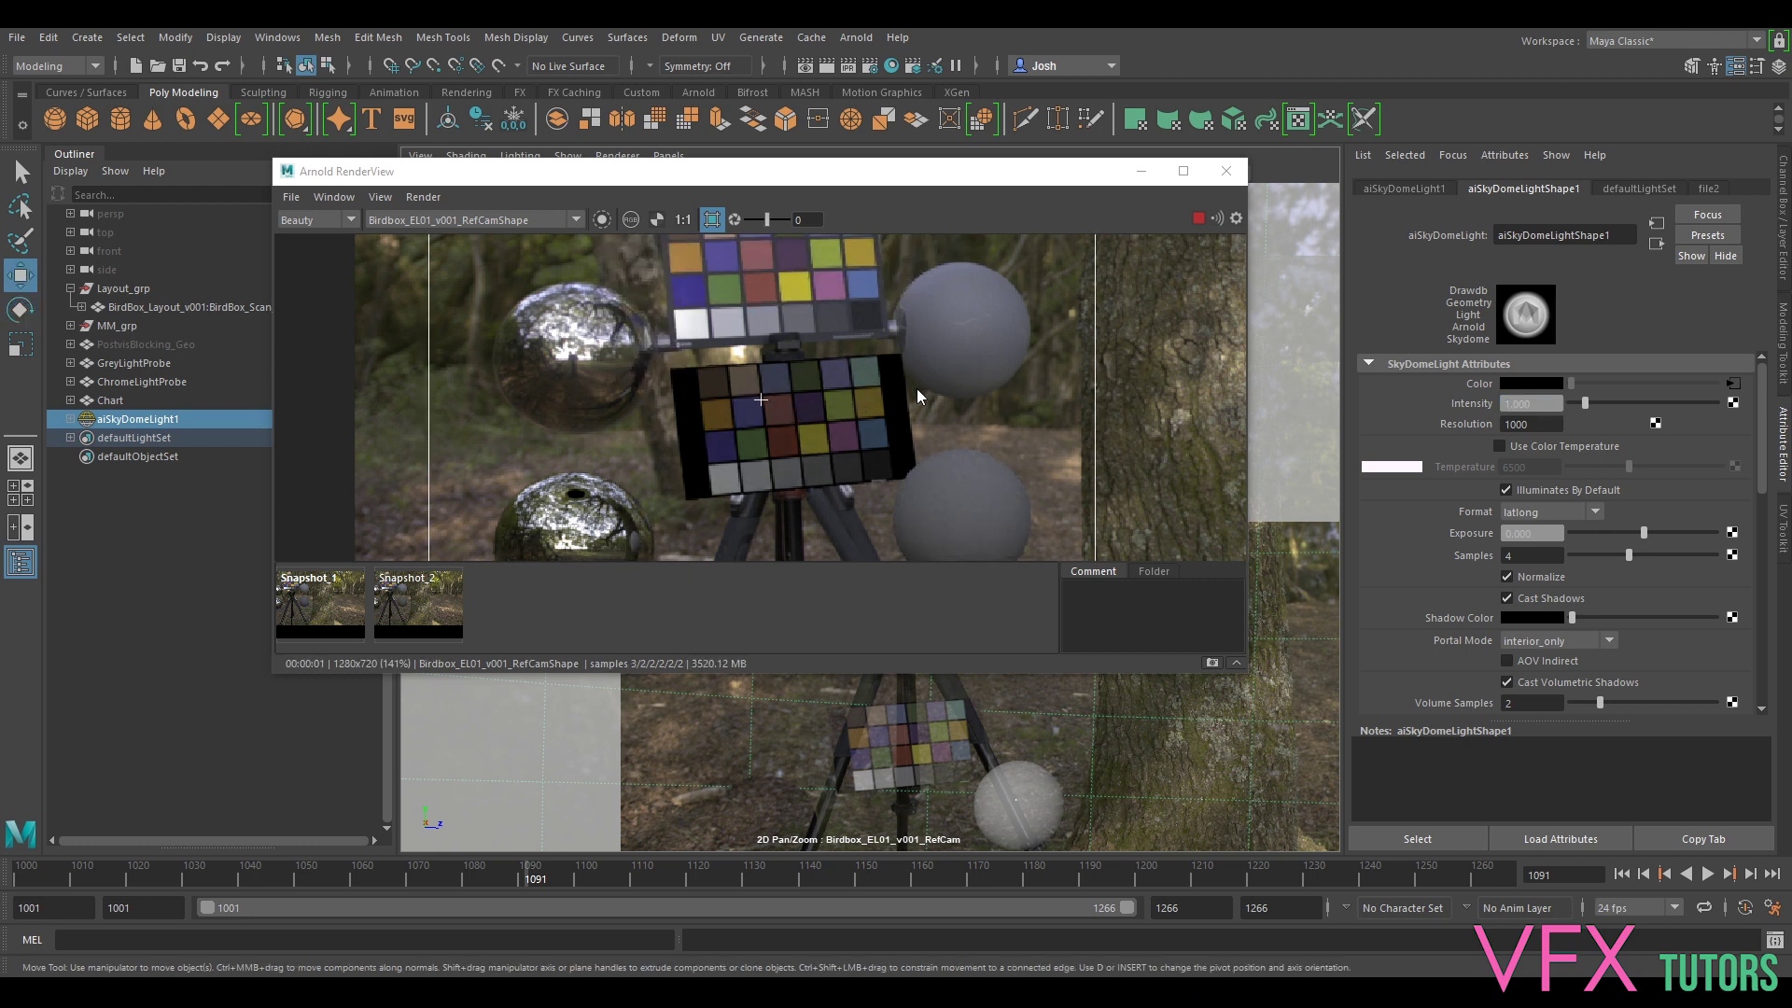
pyautogui.moveTo(979, 351); pyautogui.dragTo(933, 425, button='middle')
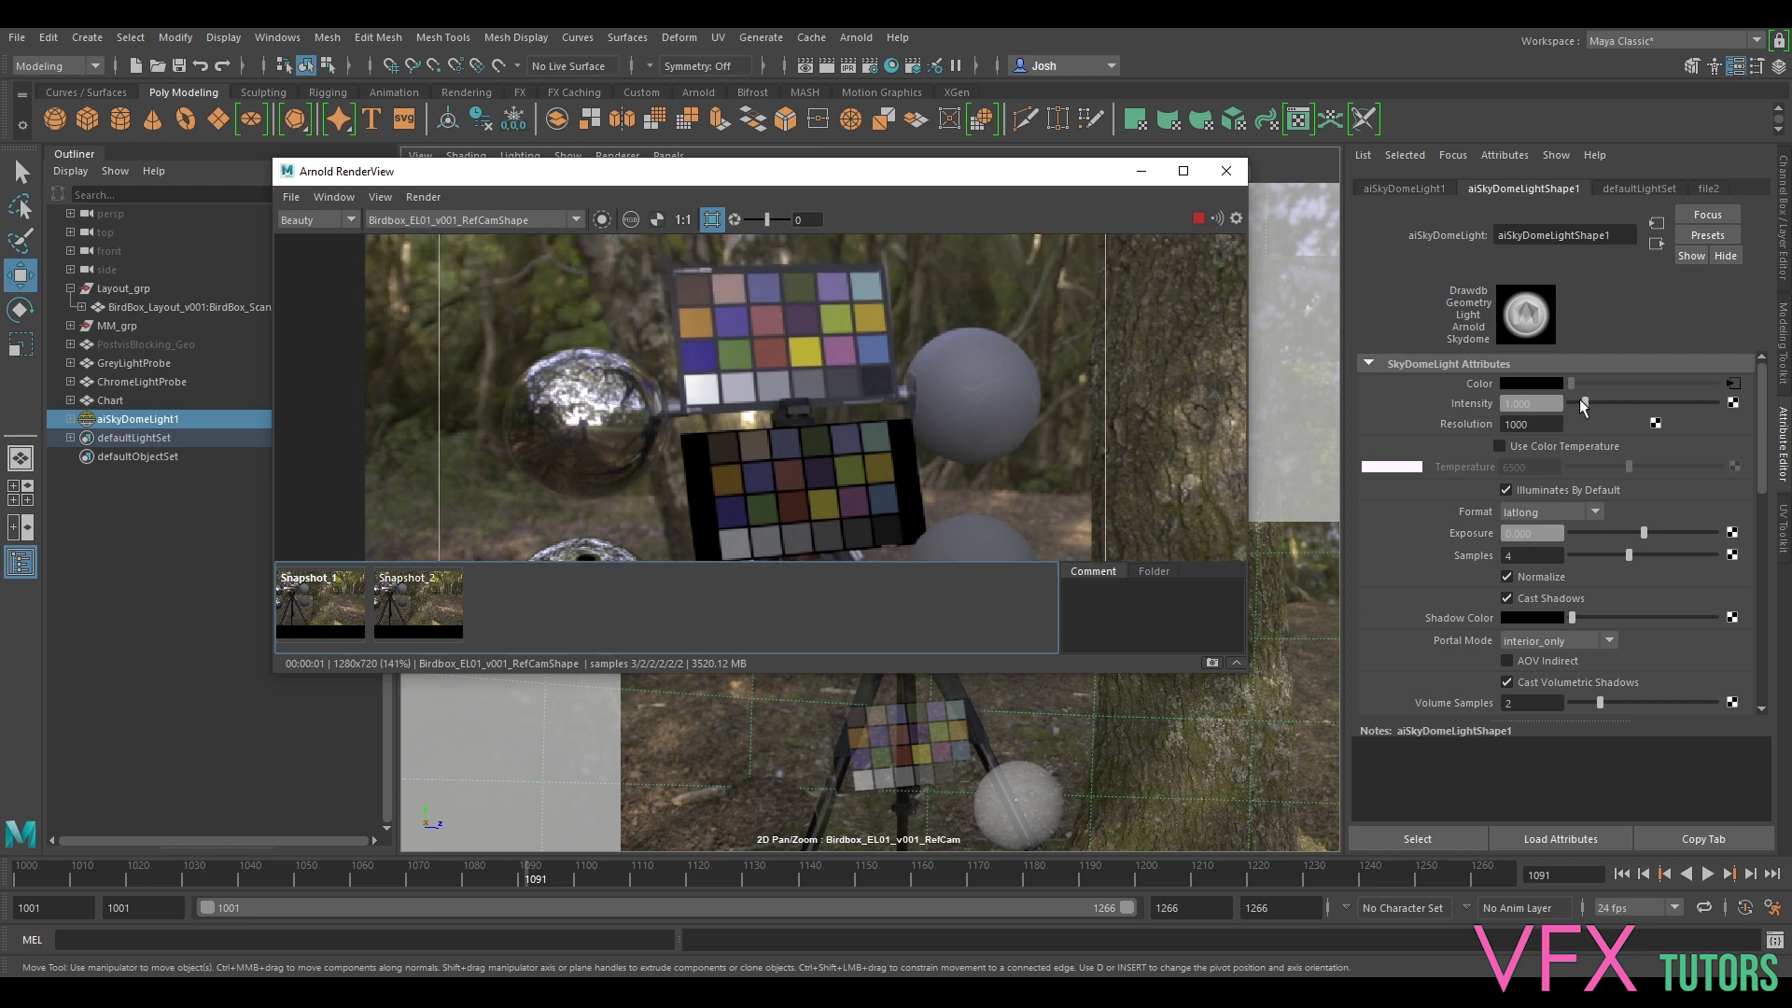
pyautogui.moveTo(1586, 396)
pyautogui.mouseDown()
pyautogui.moveTo(1614, 398)
pyautogui.moveTo(1593, 399)
pyautogui.mouseUp()
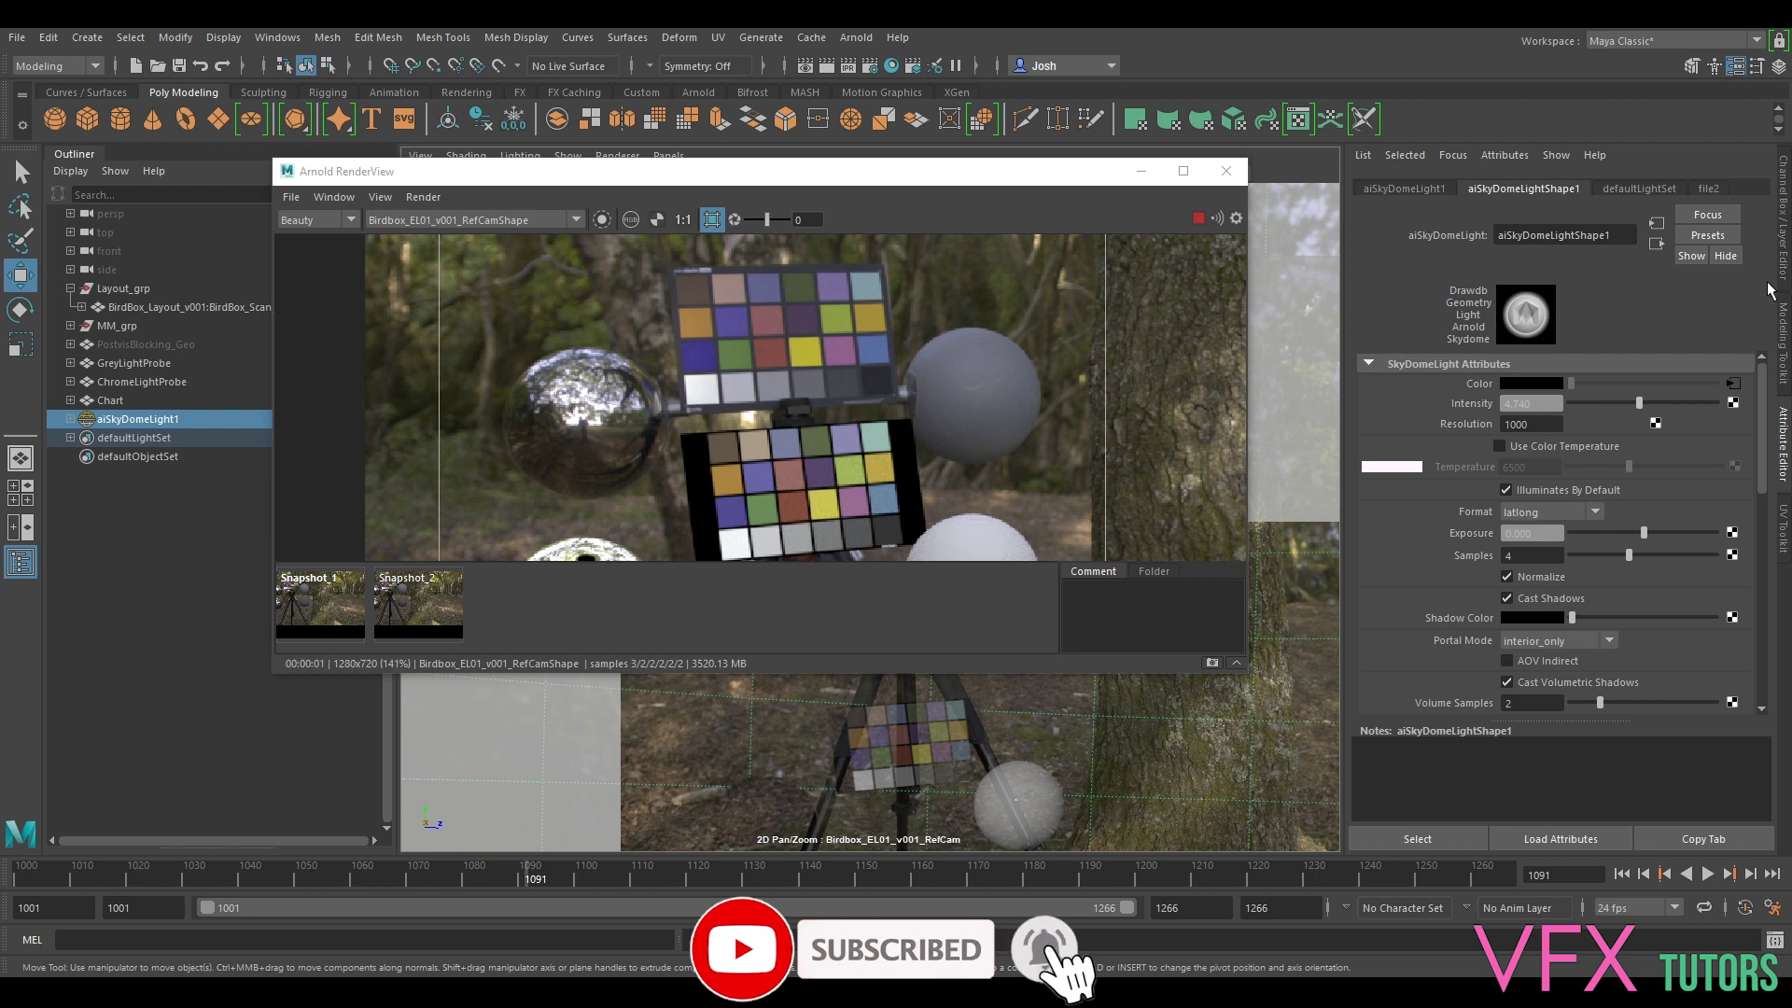
pyautogui.moveTo(1642, 392); pyautogui.dragTo(1622, 402)
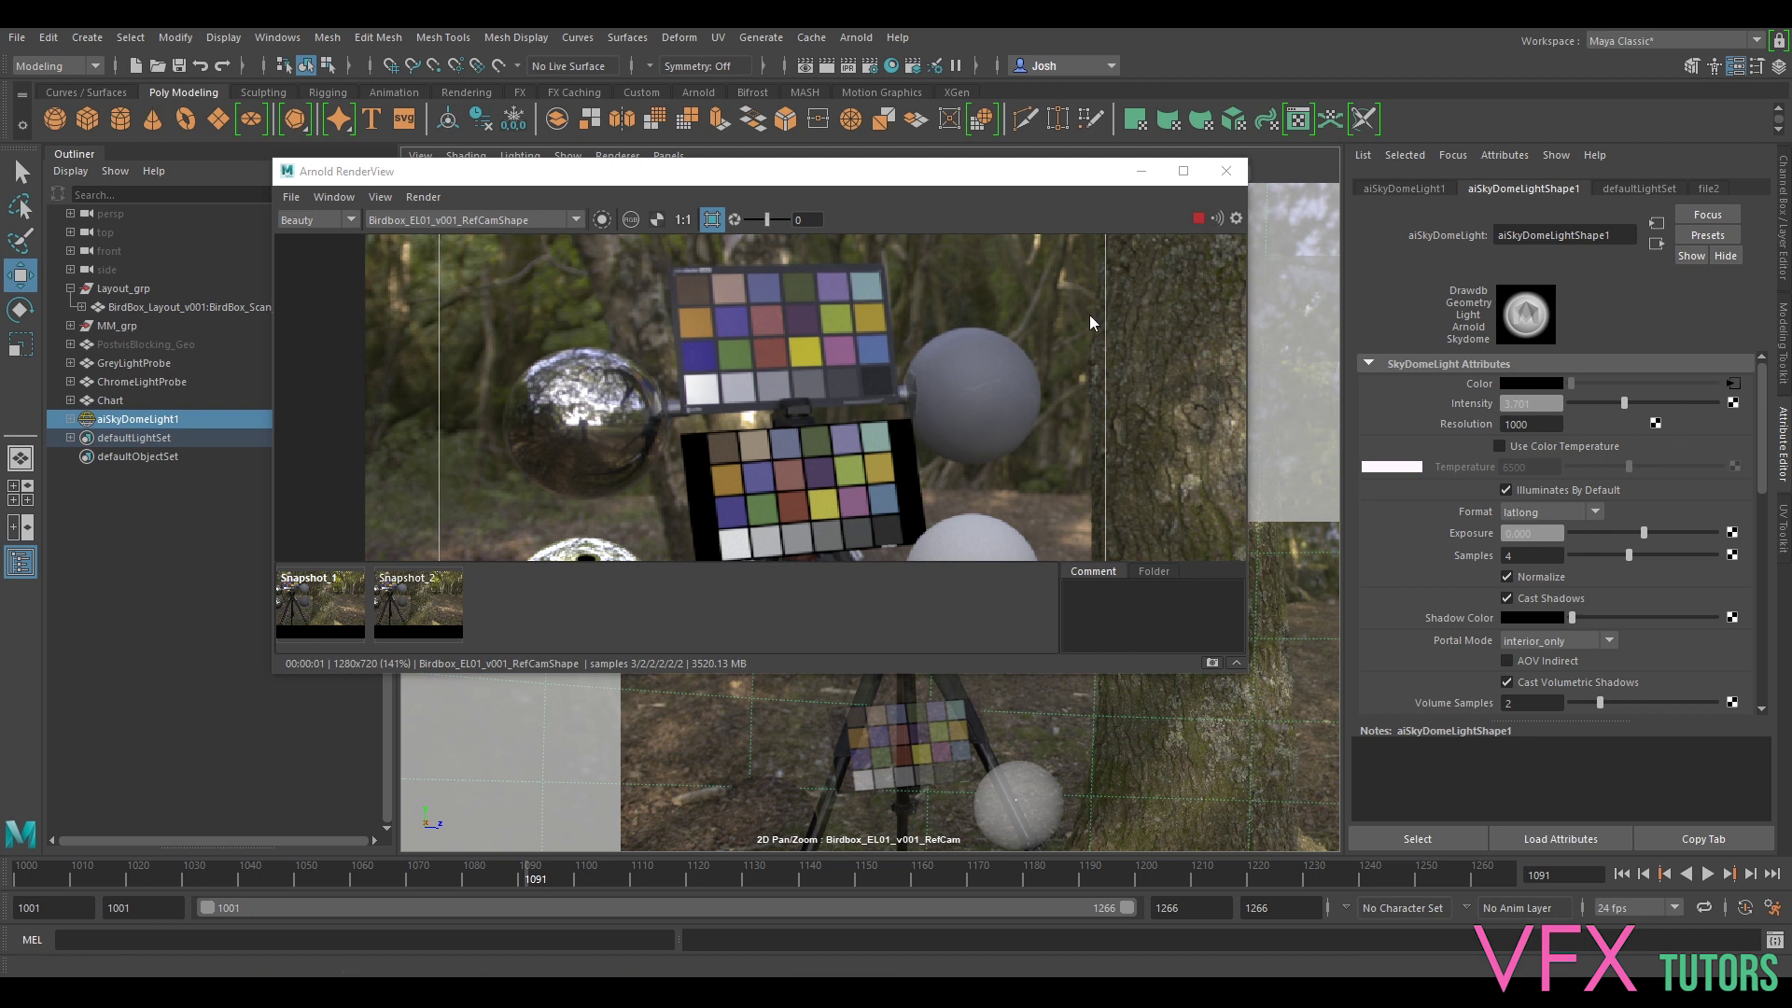
pyautogui.scroll(-1, 990, 366)
pyautogui.moveTo(985, 462); pyautogui.dragTo(933, 341, button='middle')
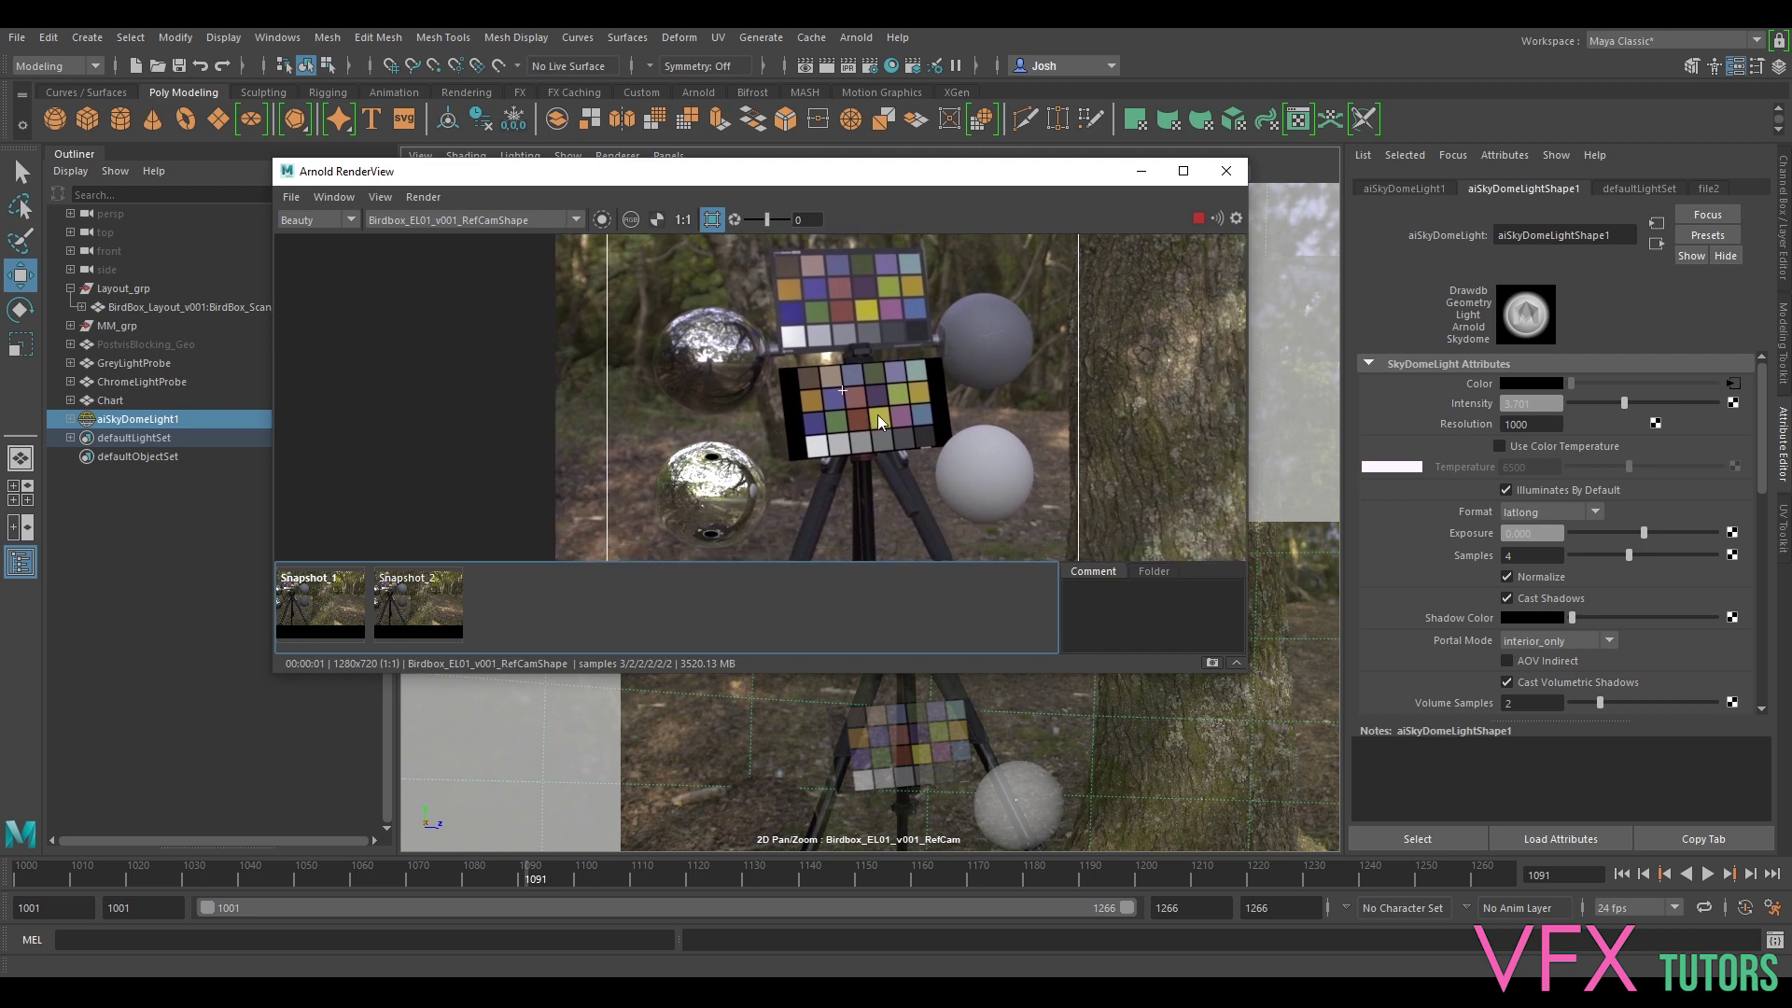
# - Lower the aiStandardSurfaceMidGrey base colour's V to about 0.27 so the grey probes render darker
pyautogui.click(977, 479)
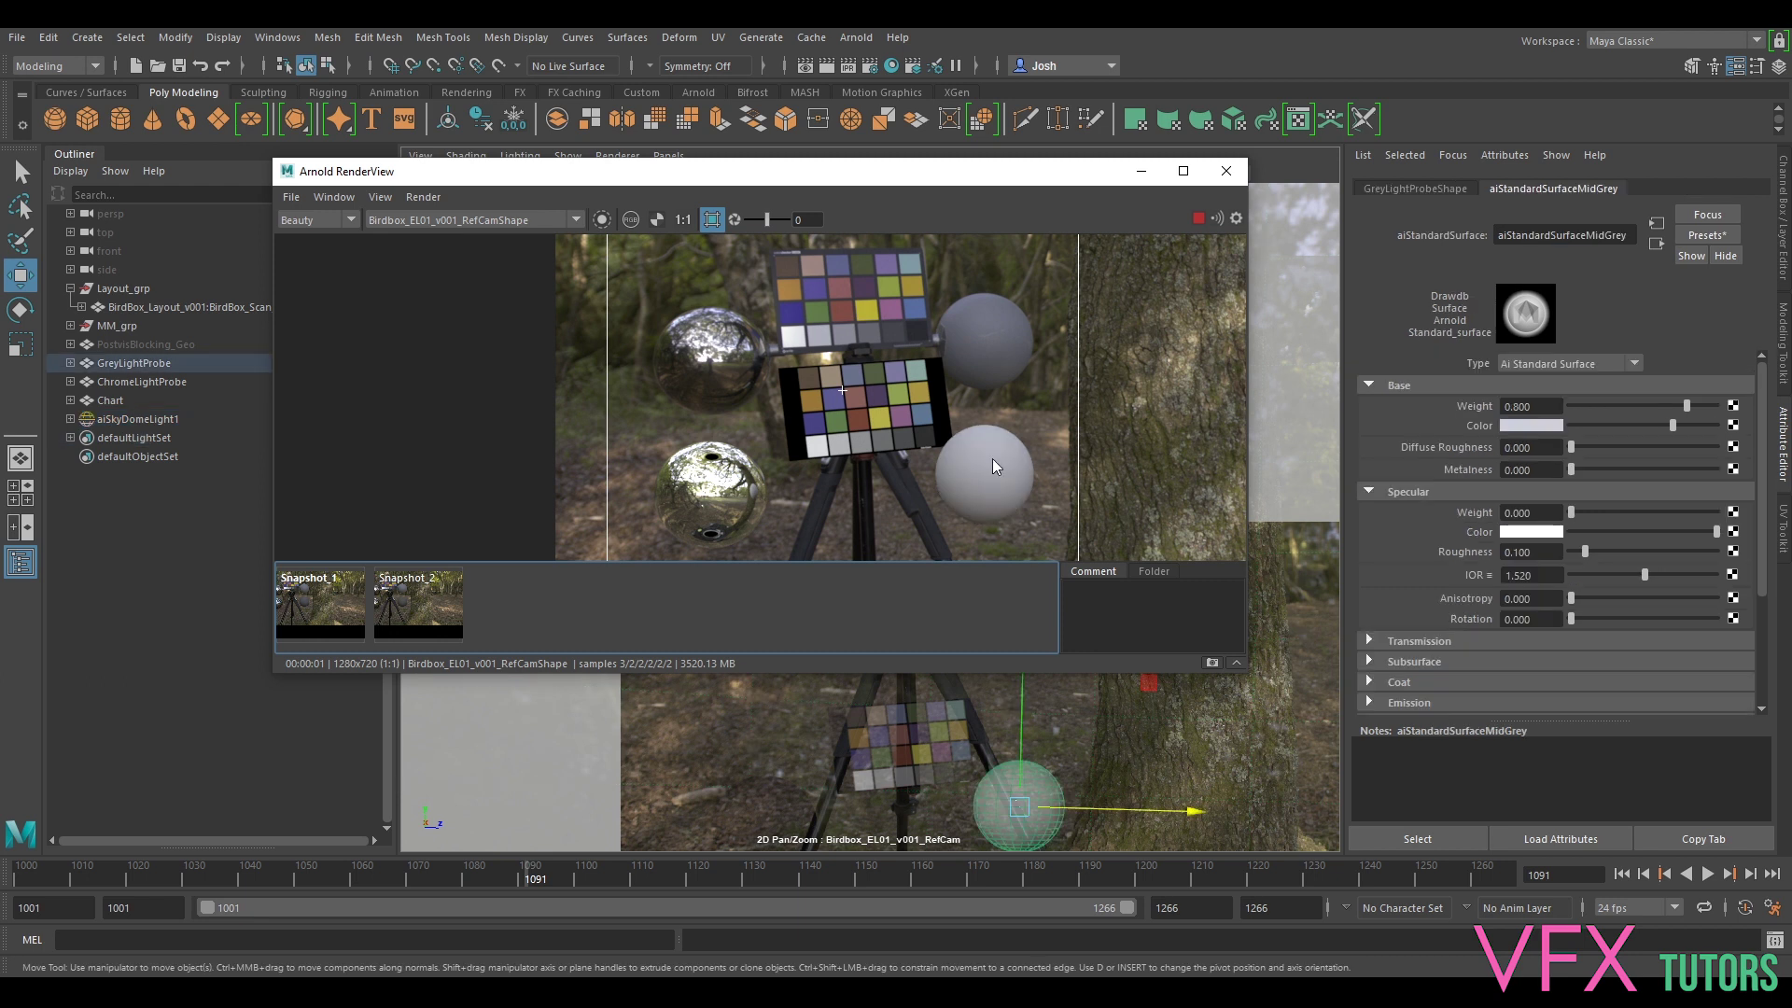
pyautogui.click(1545, 426)
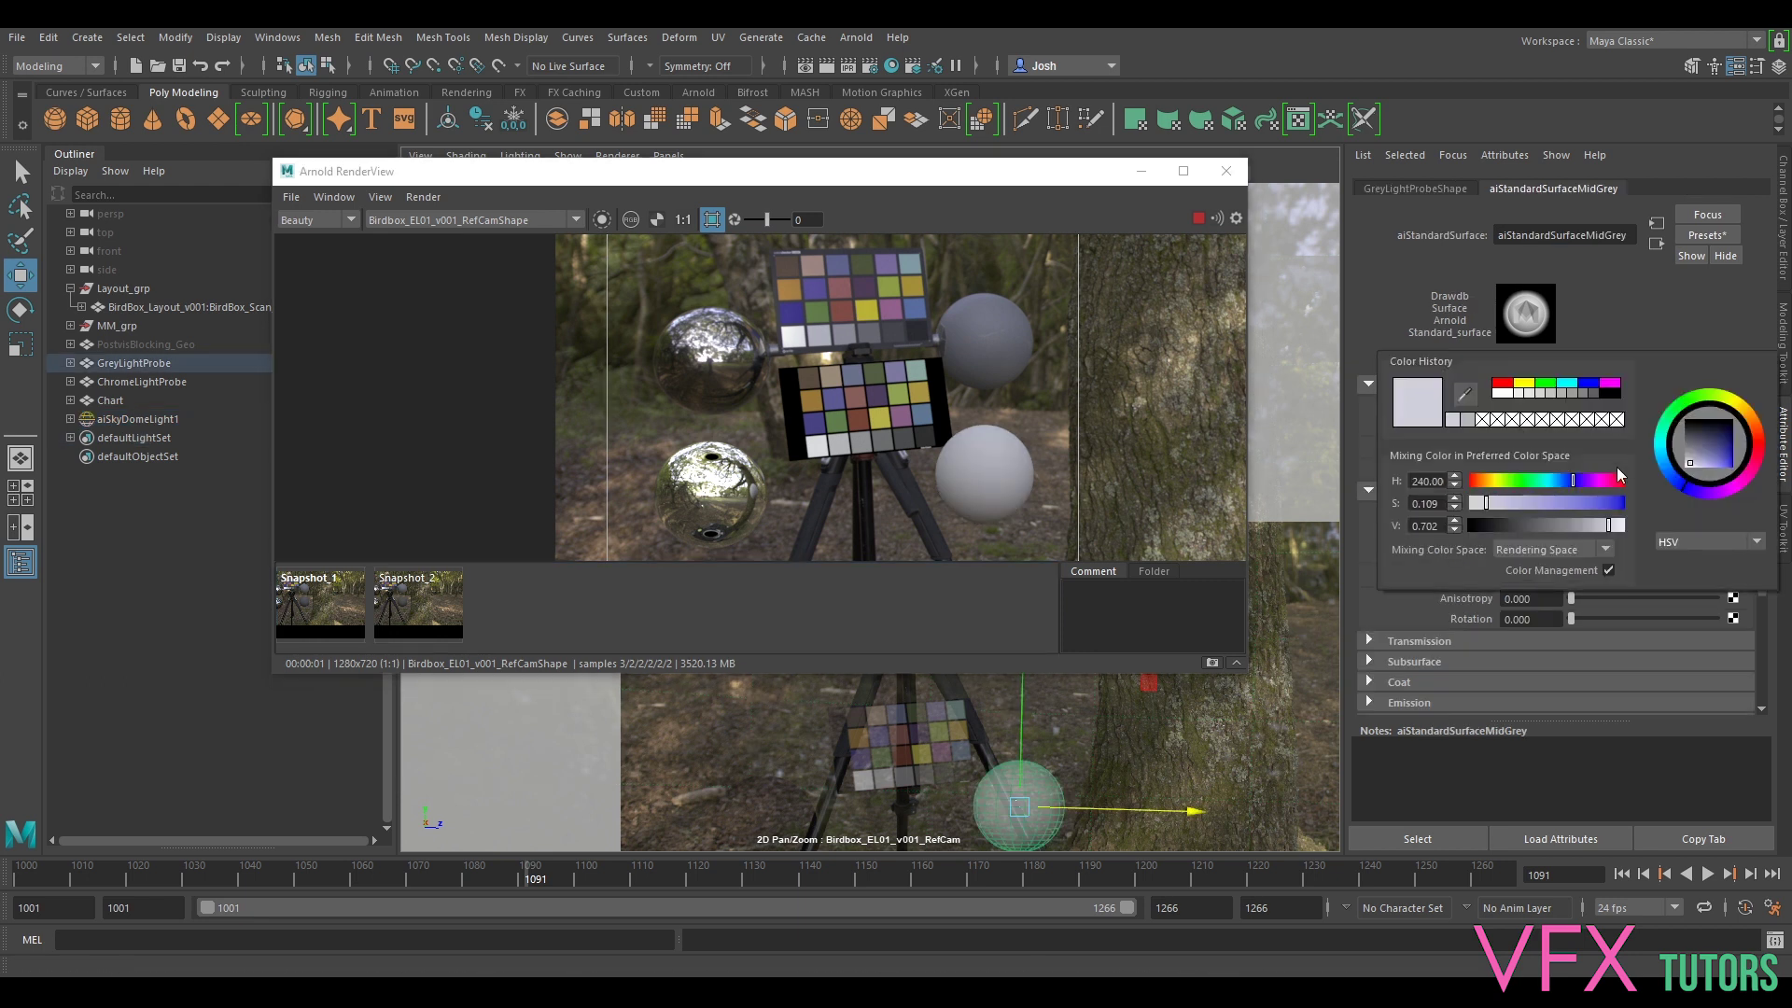
pyautogui.moveTo(1612, 528); pyautogui.dragTo(1573, 534)
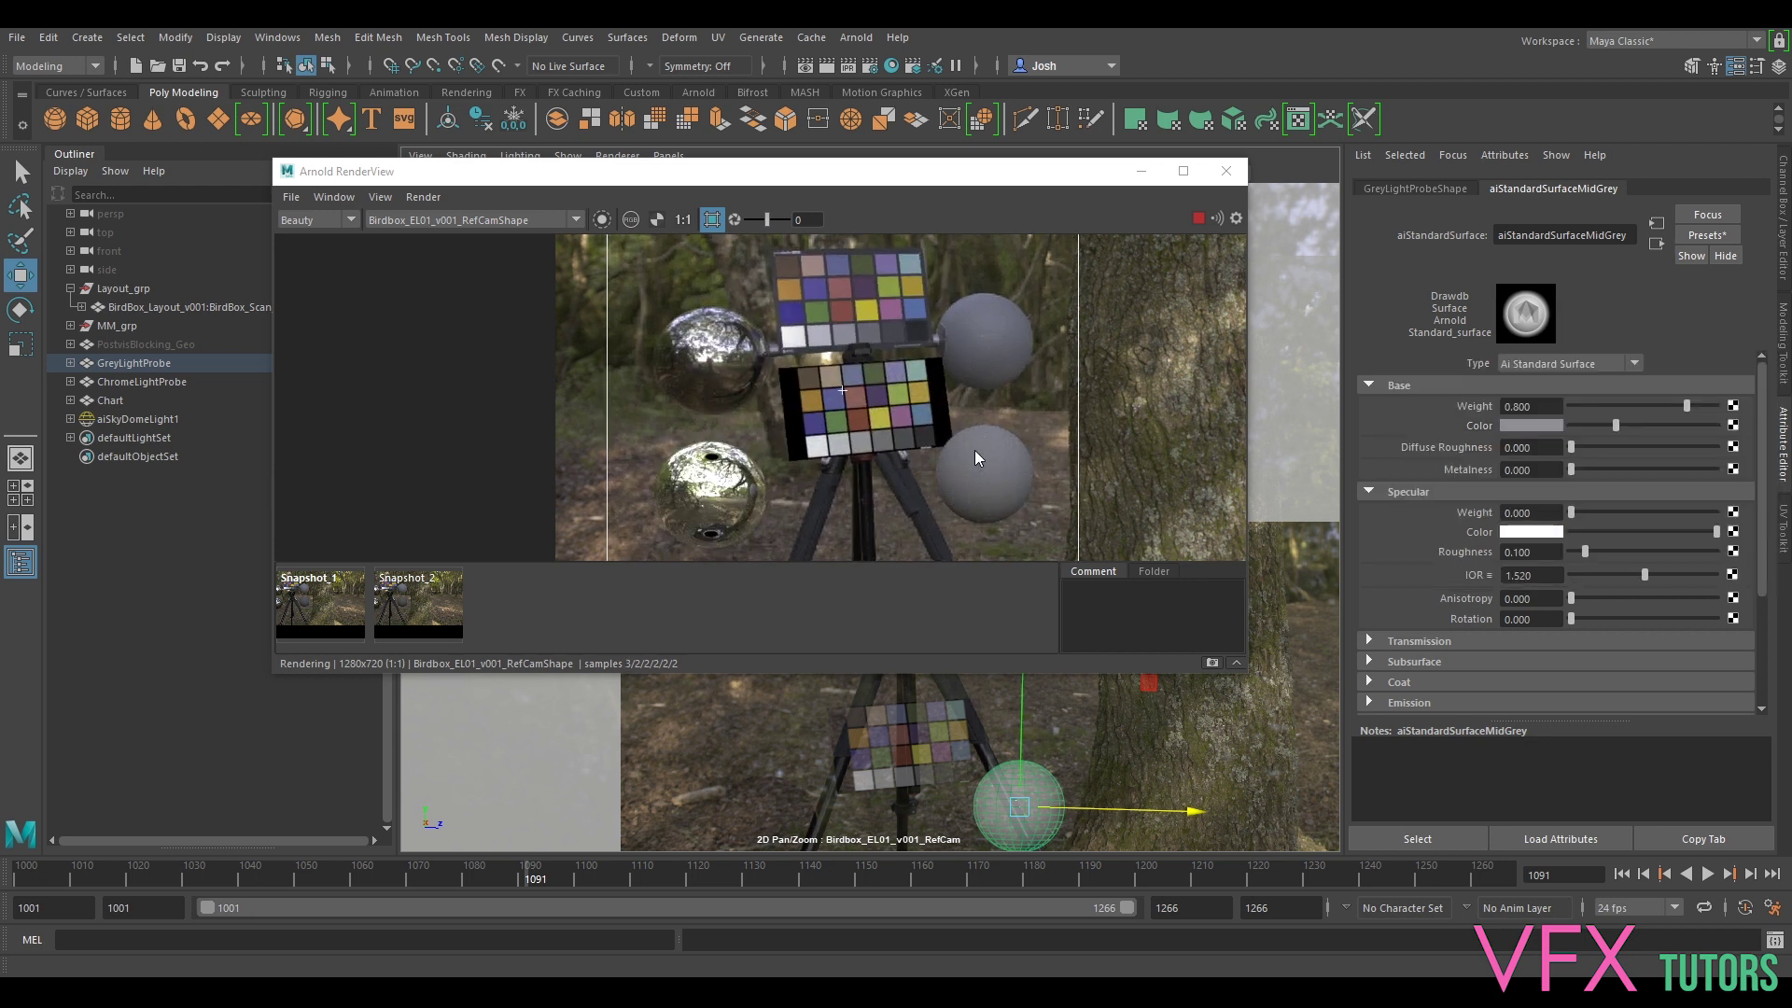
pyautogui.click(1521, 424)
pyautogui.moveTo(1521, 520); pyautogui.dragTo(1515, 522)
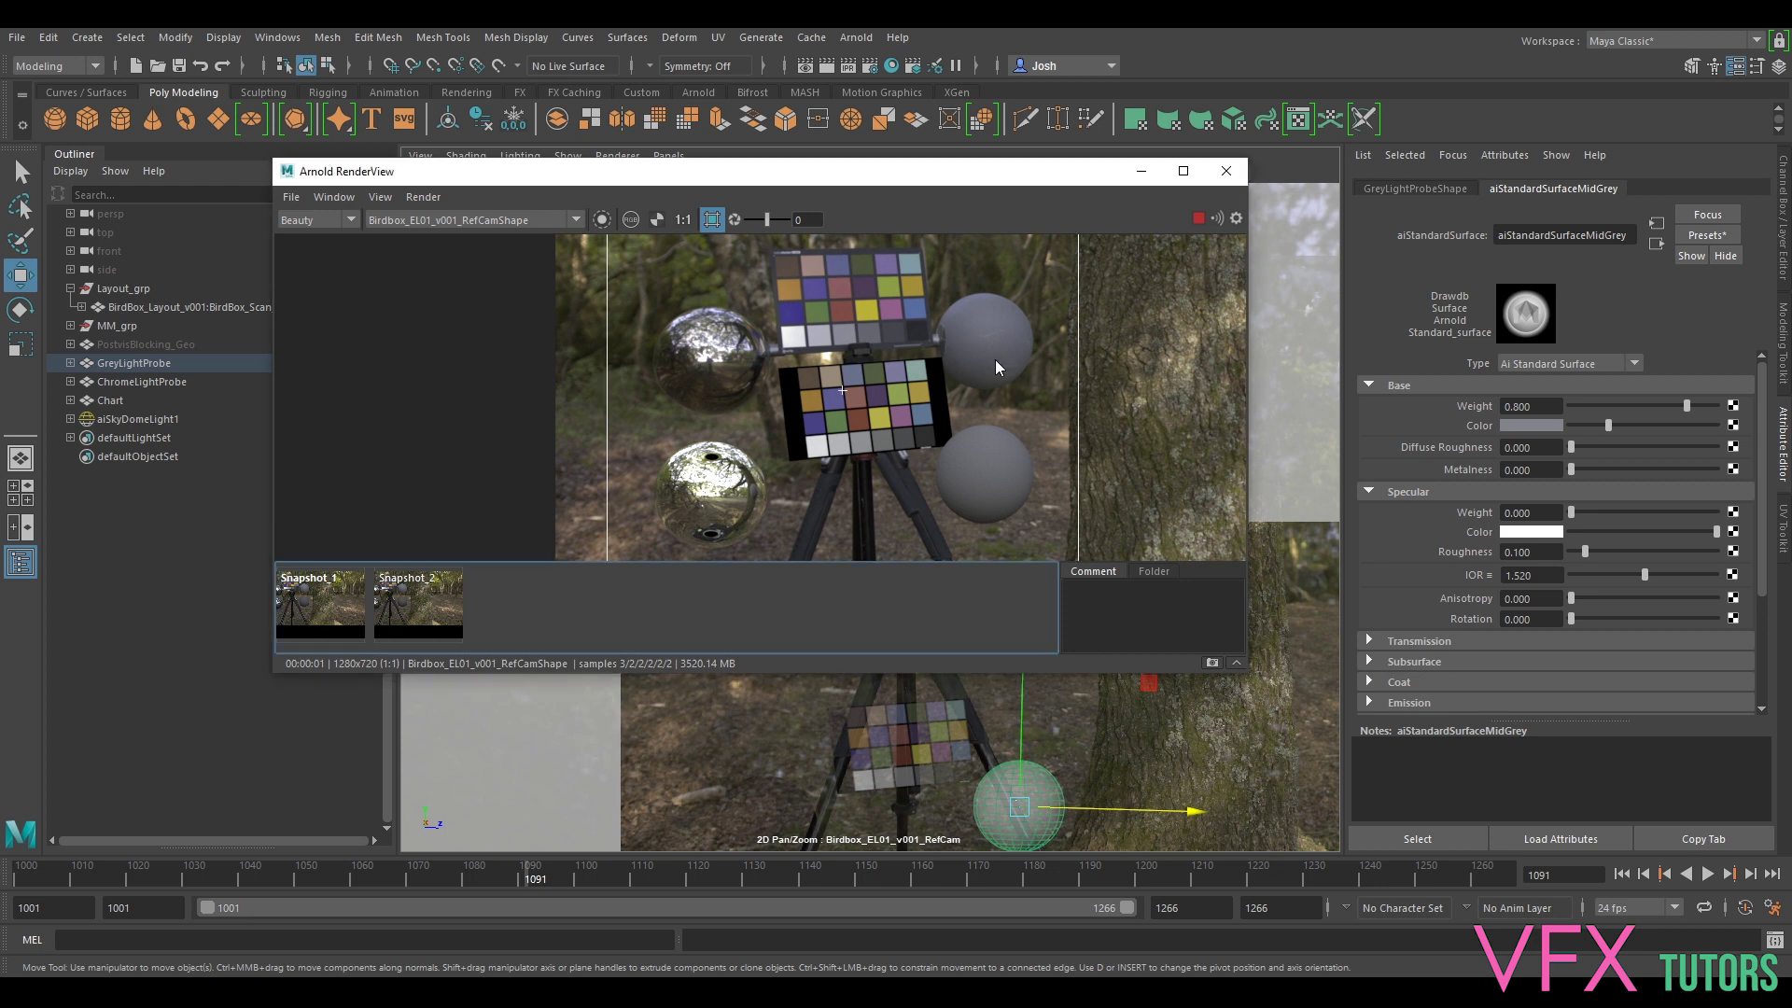
pyautogui.click(865, 421)
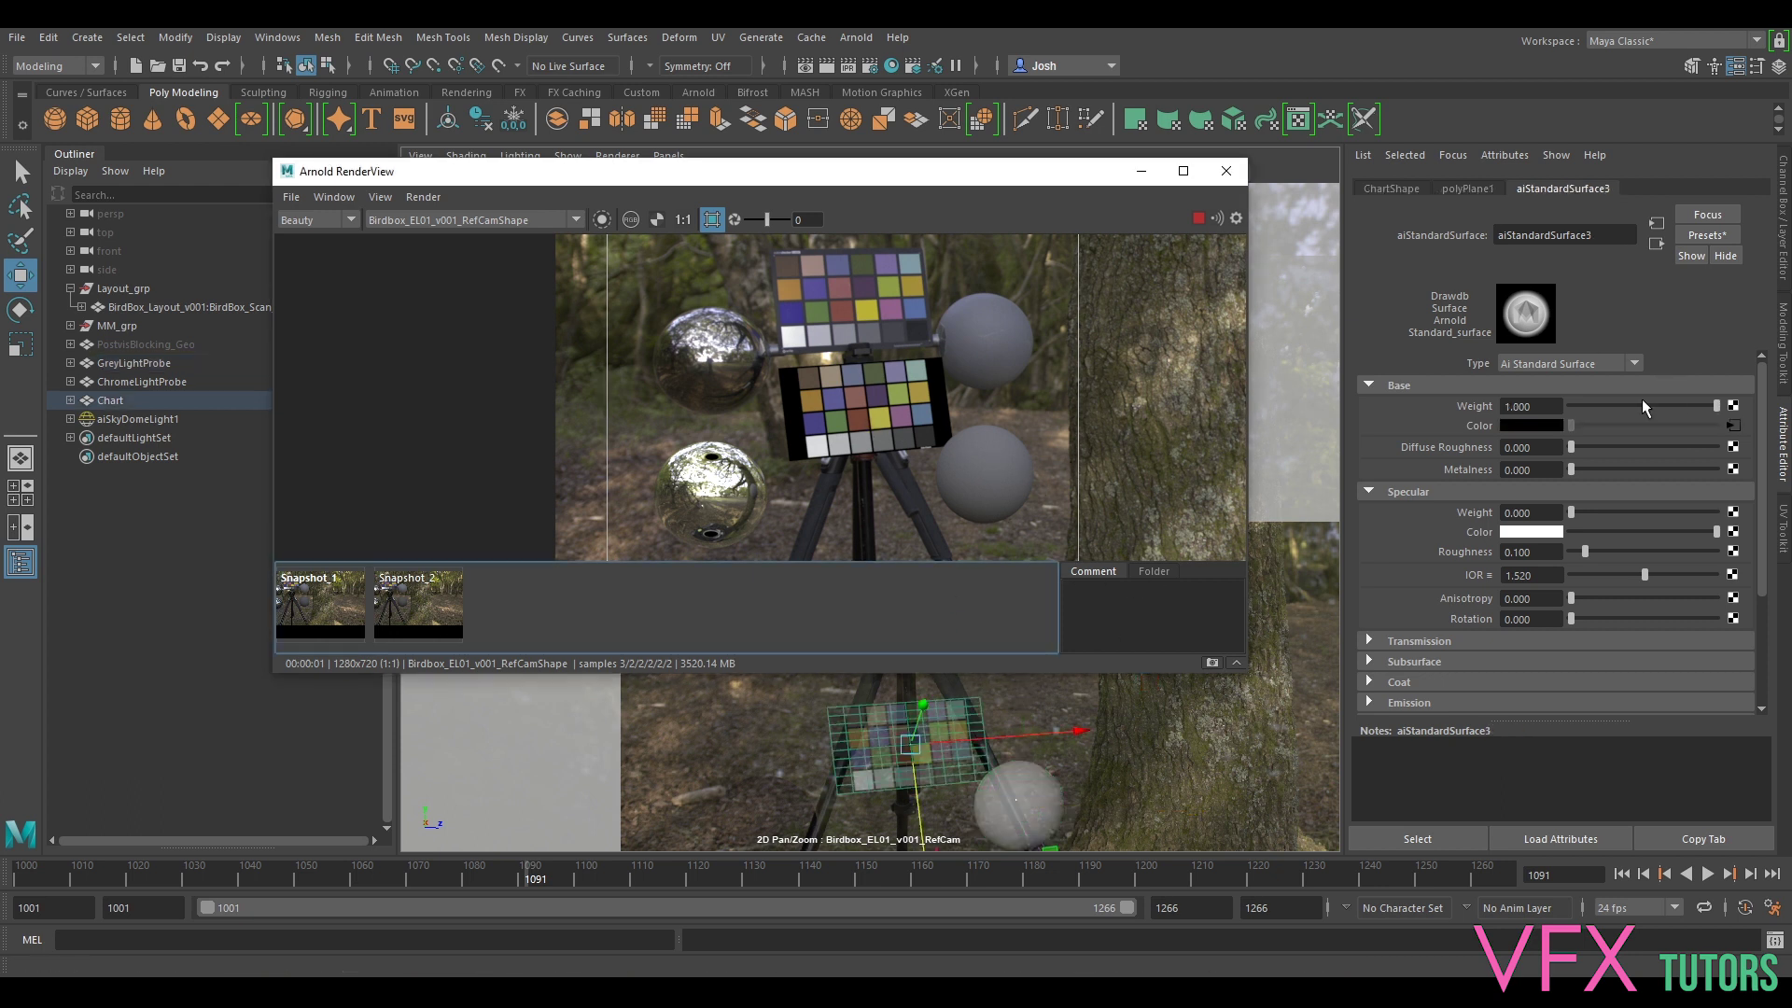
# - Try ACEScg as the chart's file1 texture colour space and refresh the Arnold preview
pyautogui.click(1728, 425)
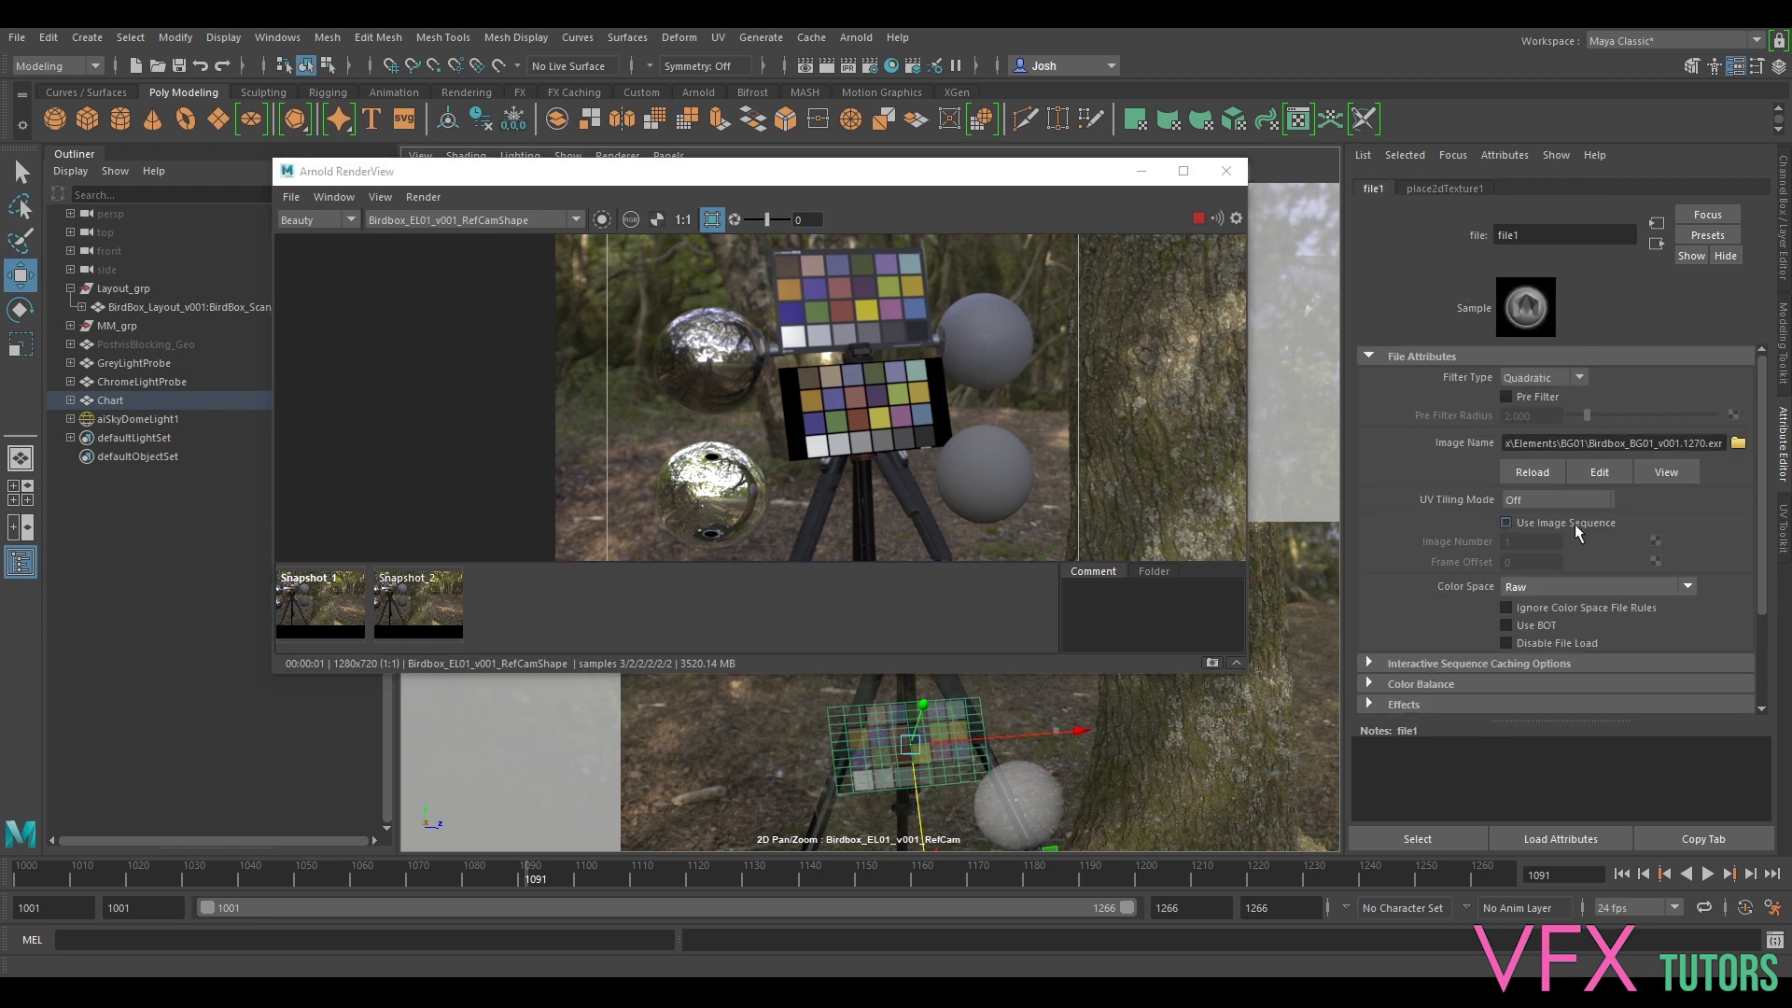
pyautogui.click(1566, 586)
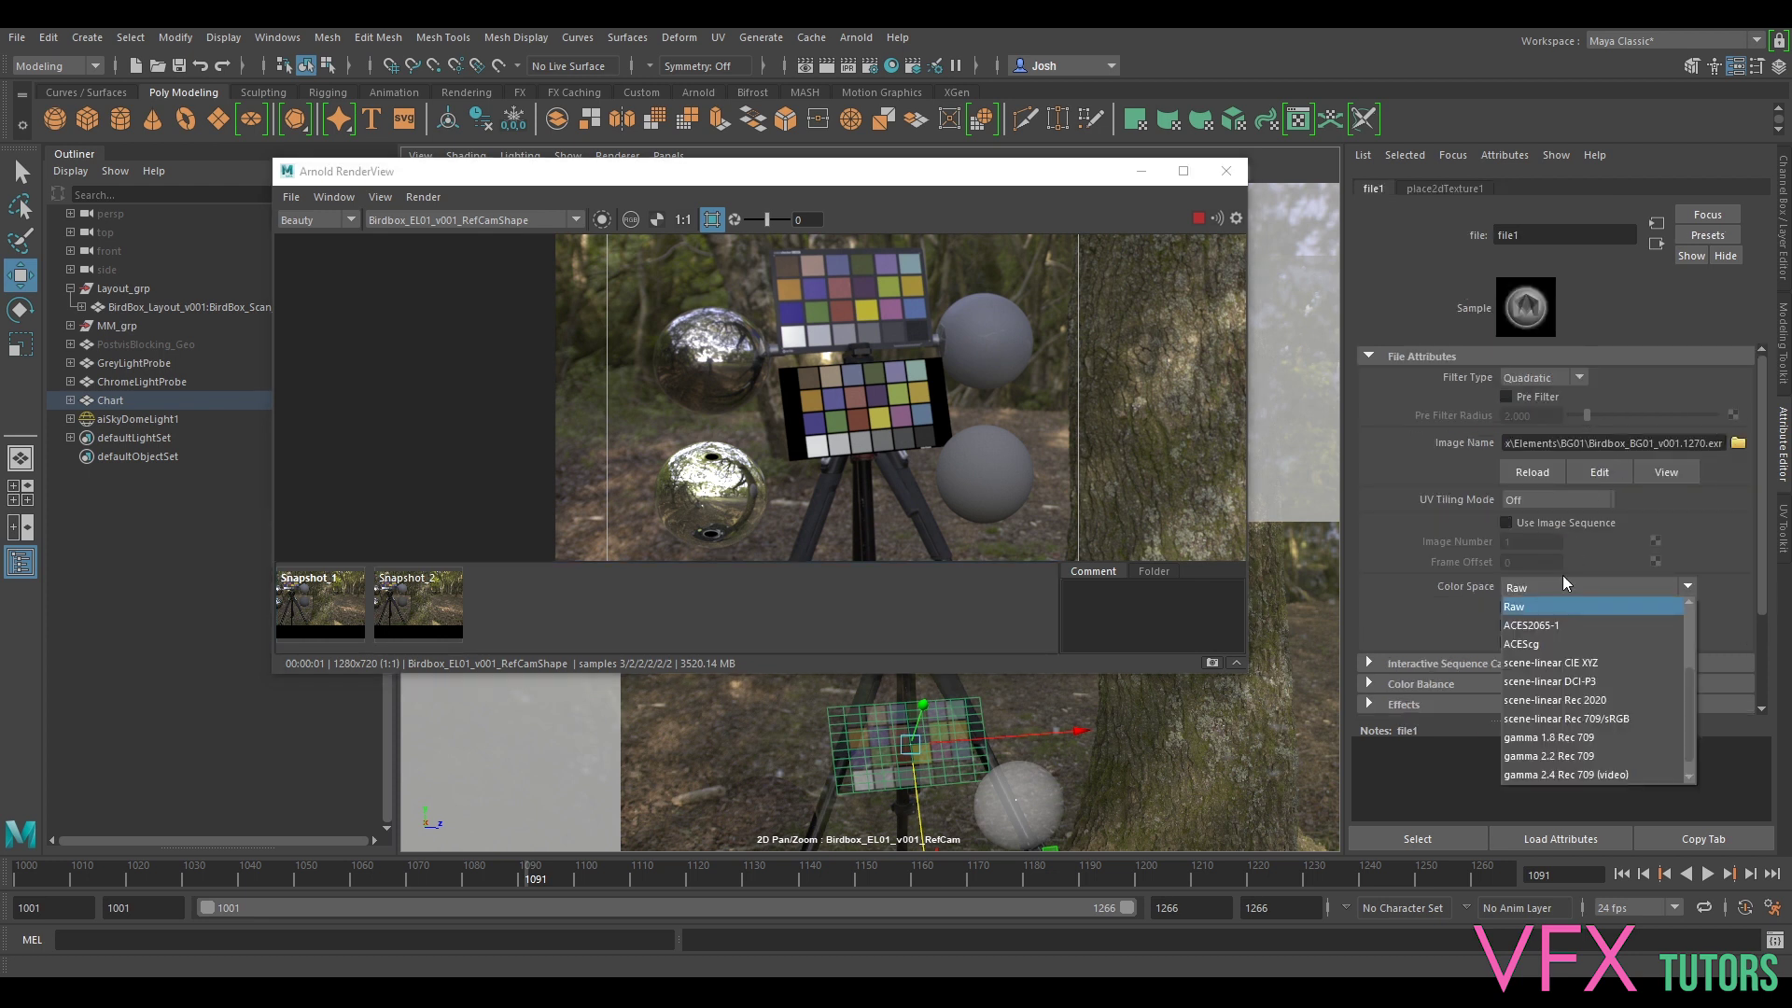
pyautogui.click(1558, 644)
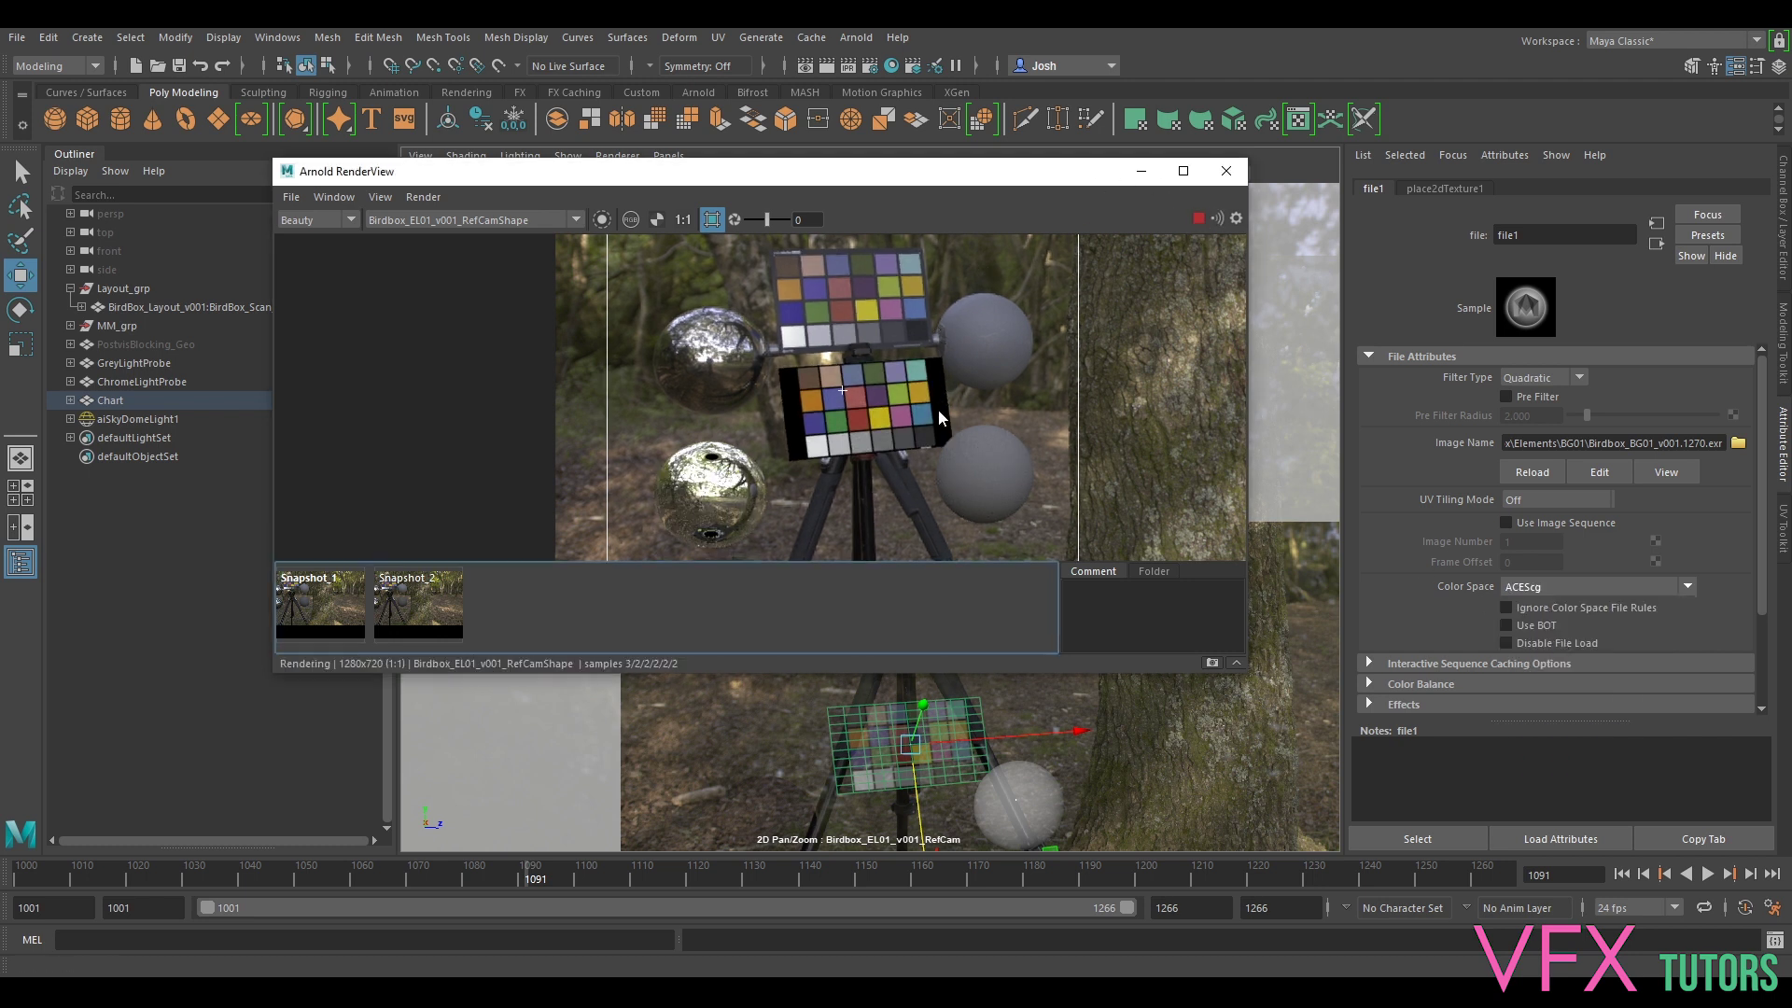
pyautogui.click(420, 197)
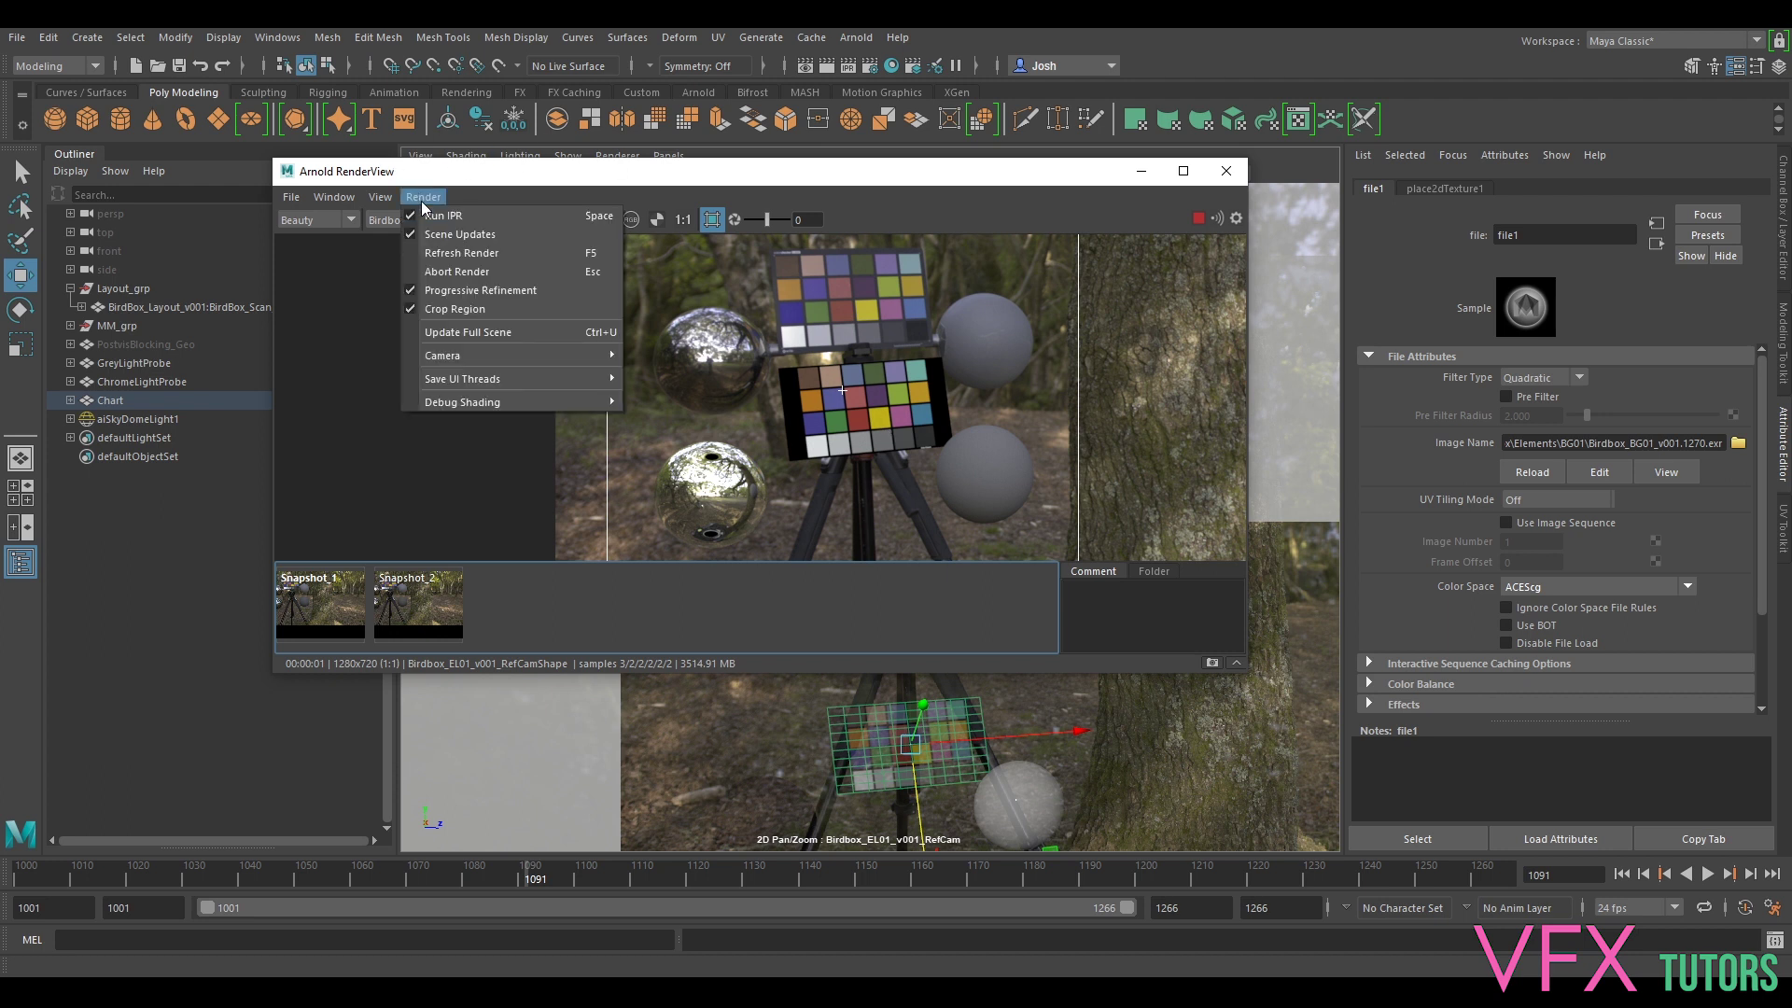
pyautogui.click(498, 333)
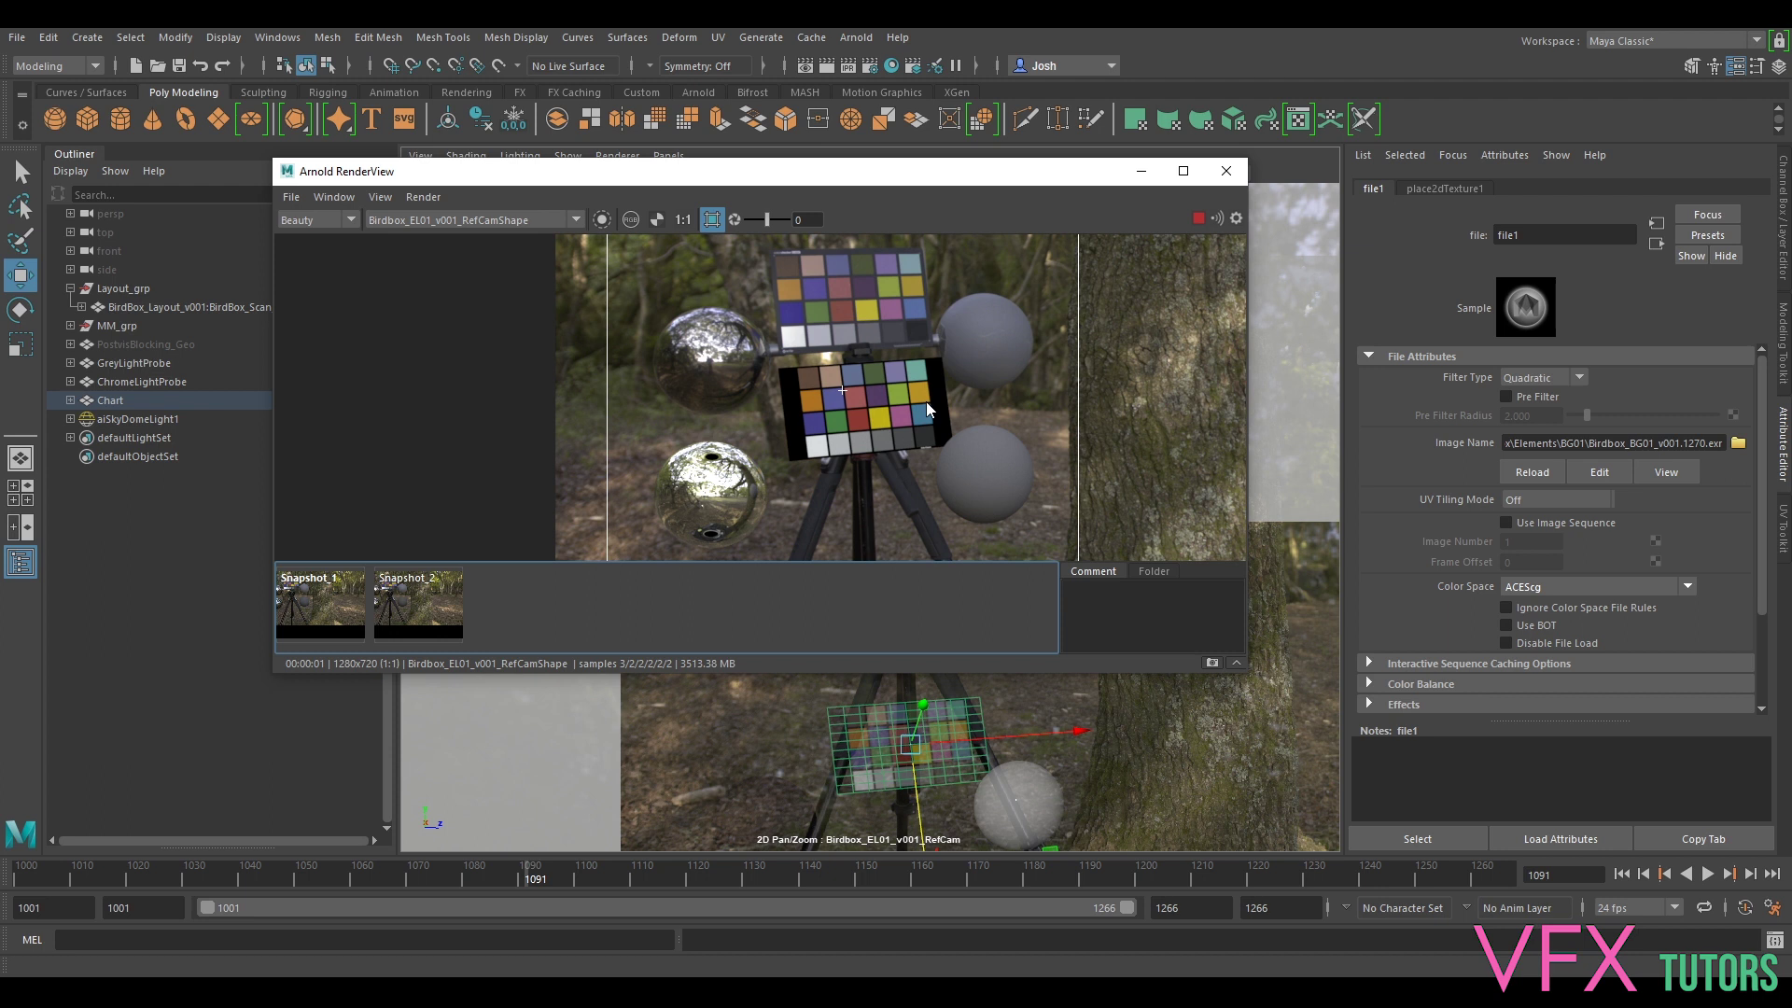
# - Set file1's colour space to Raw, update the full scene render, then close RenderView
pyautogui.click(1572, 584)
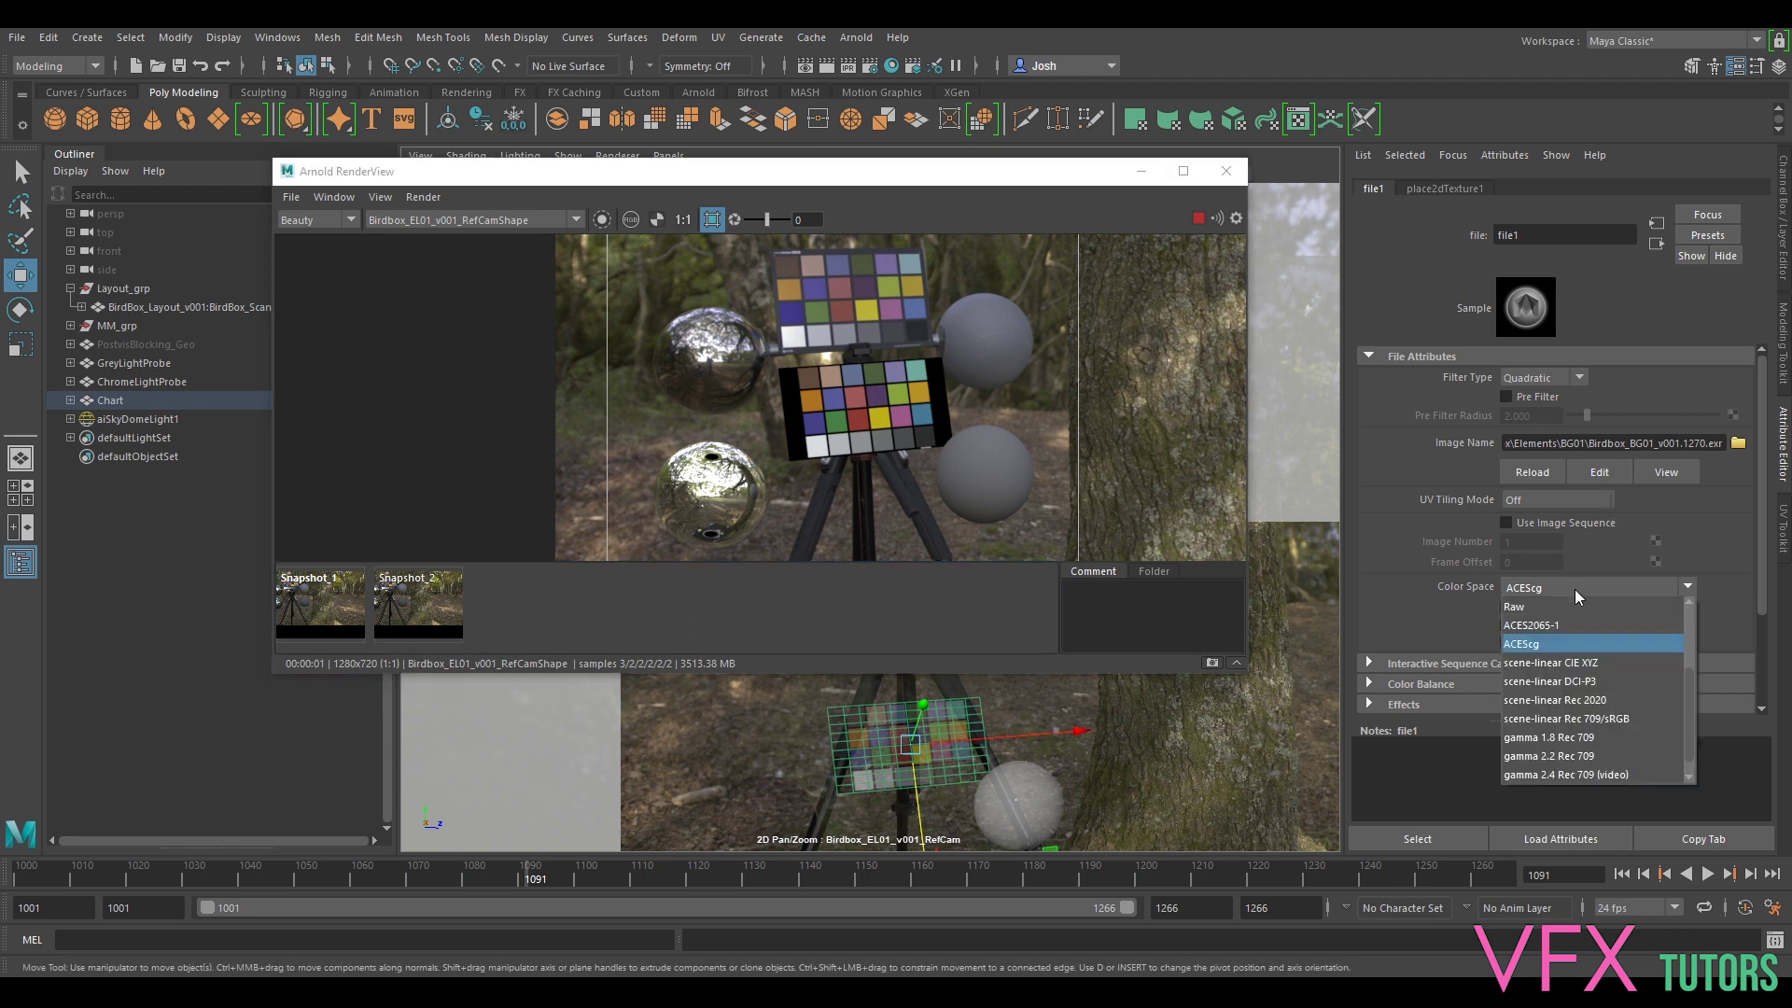
pyautogui.click(1542, 602)
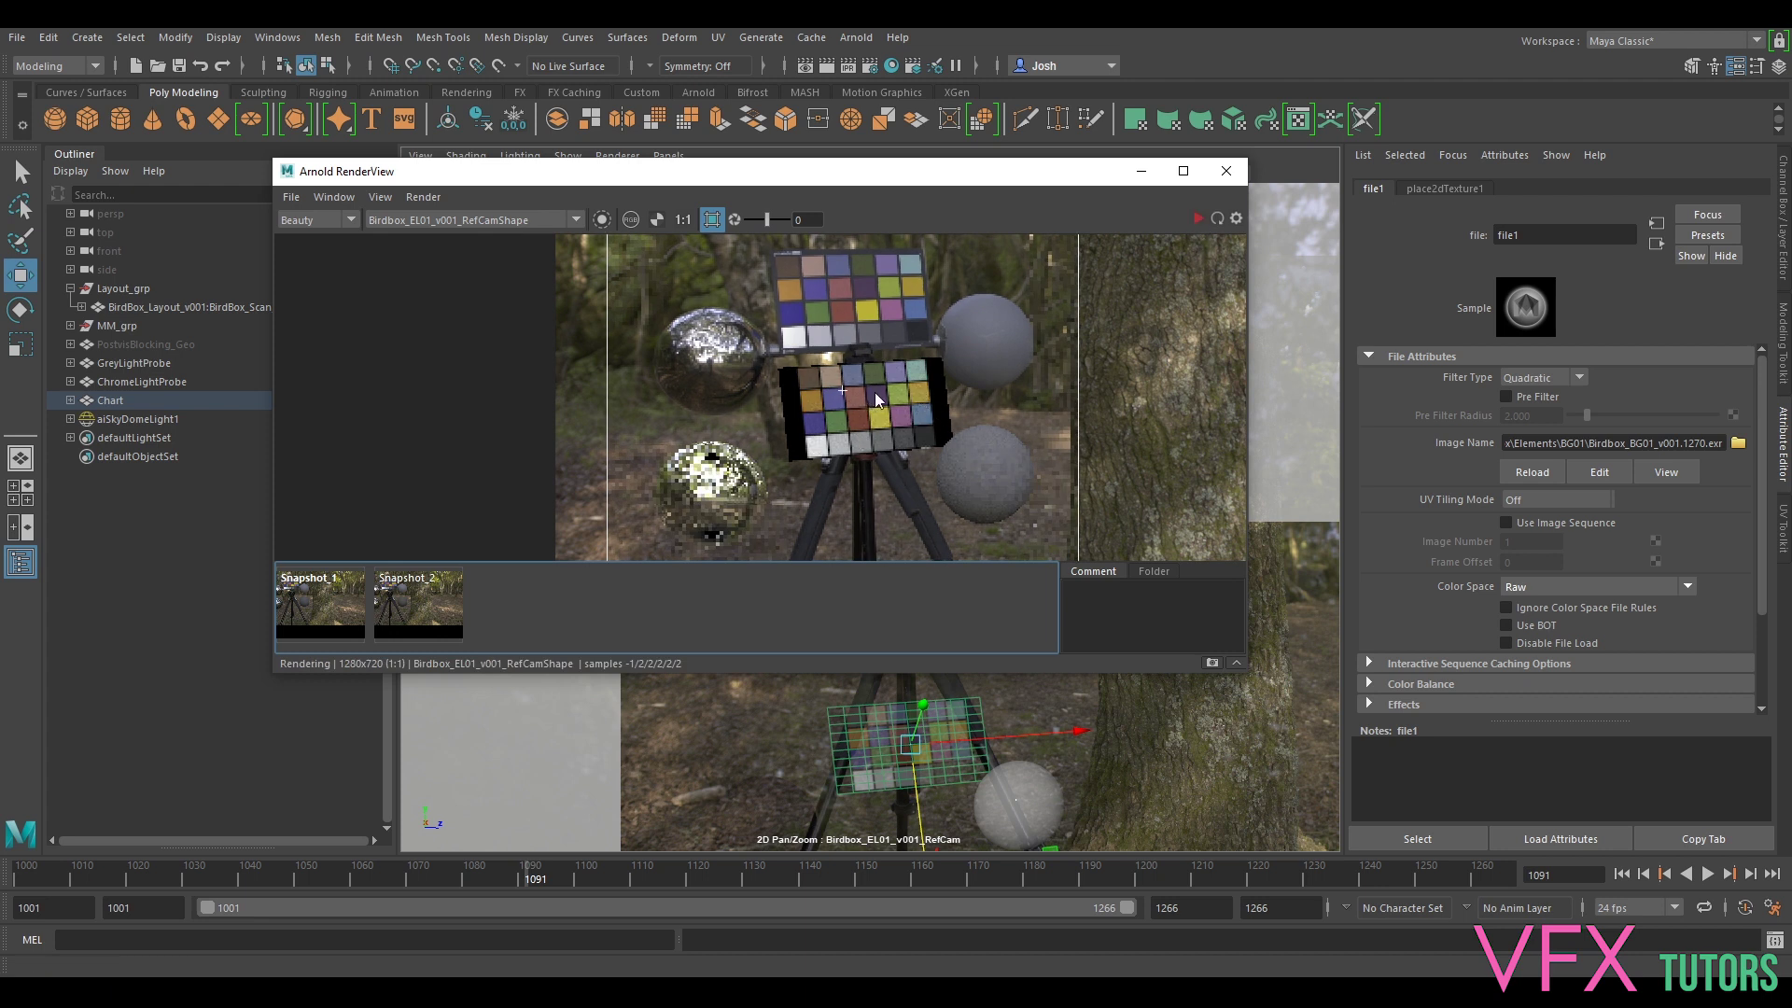
pyautogui.click(423, 197)
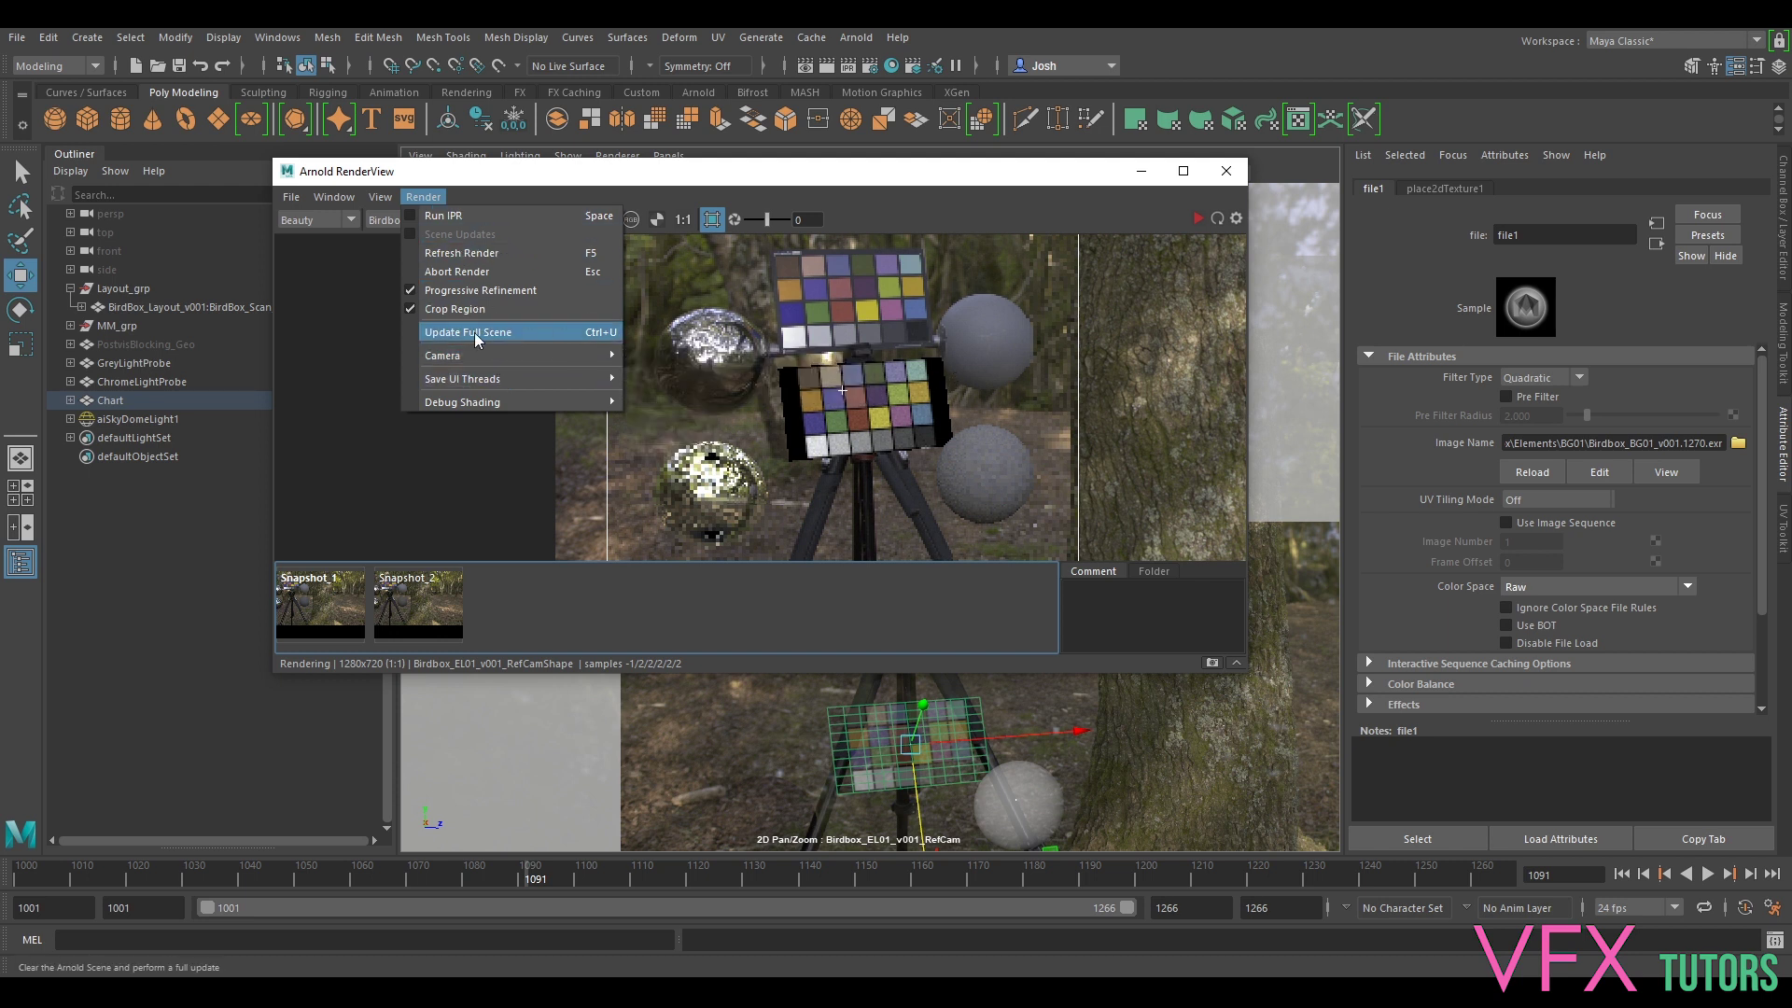
pyautogui.click(477, 336)
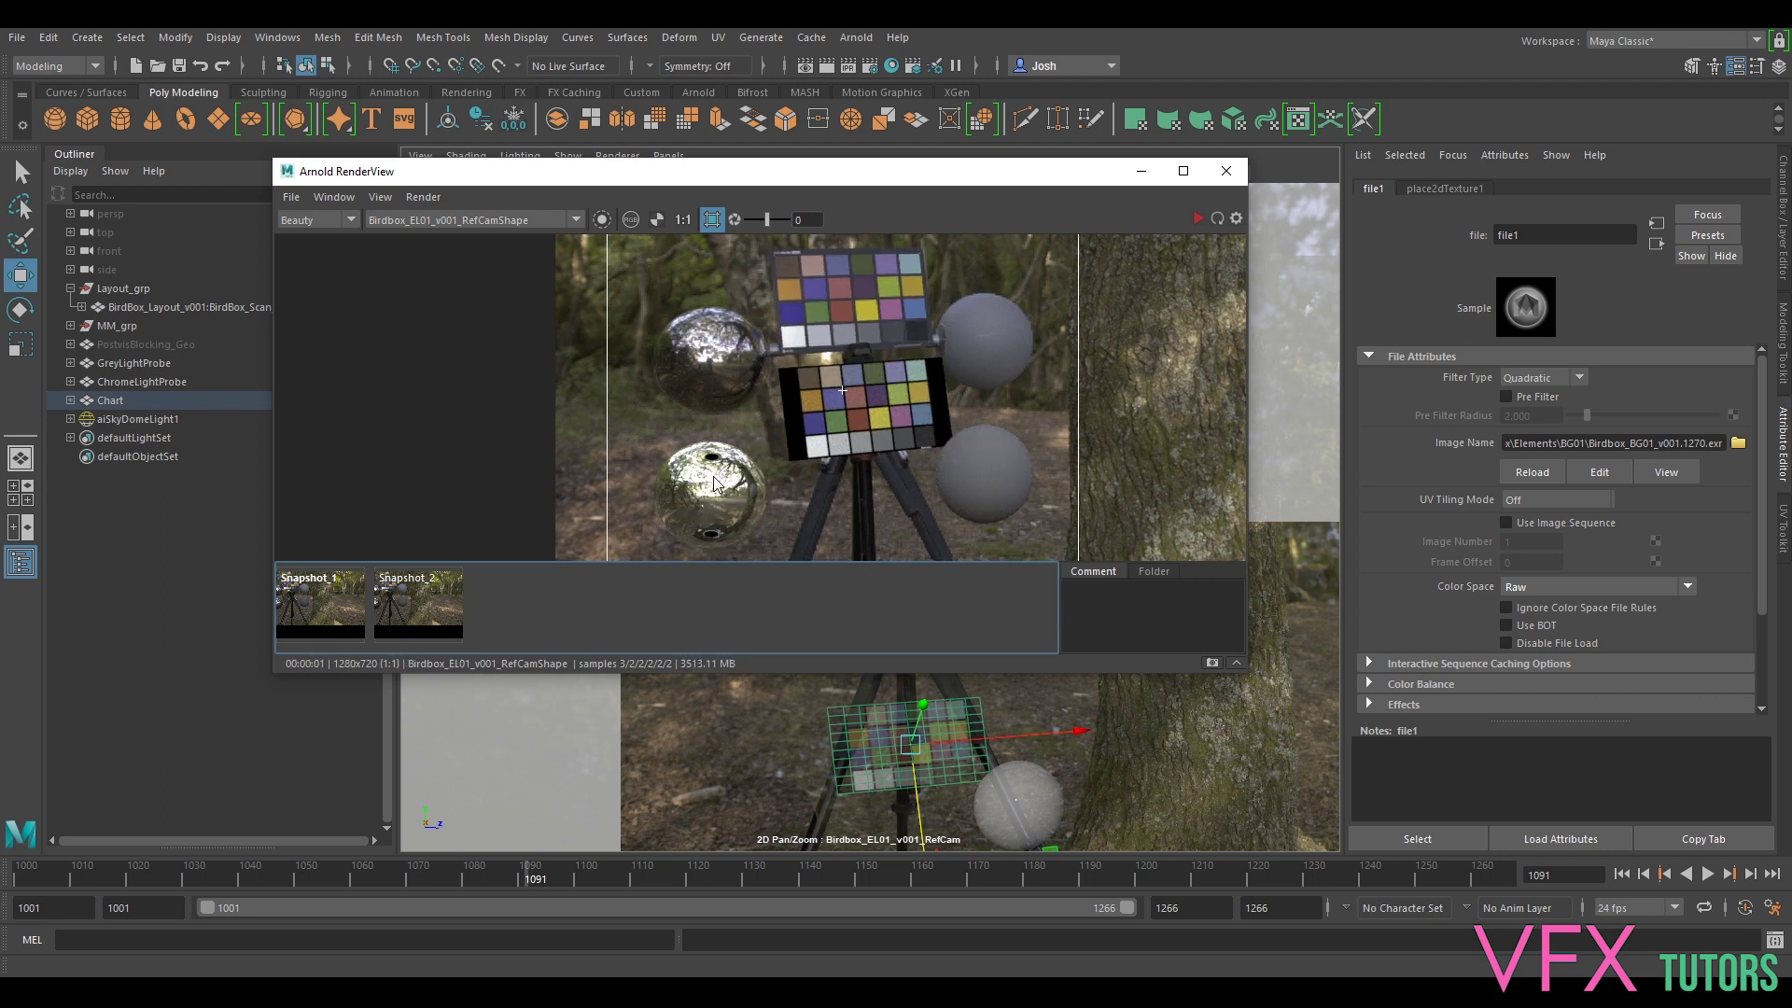
pyautogui.click(1197, 217)
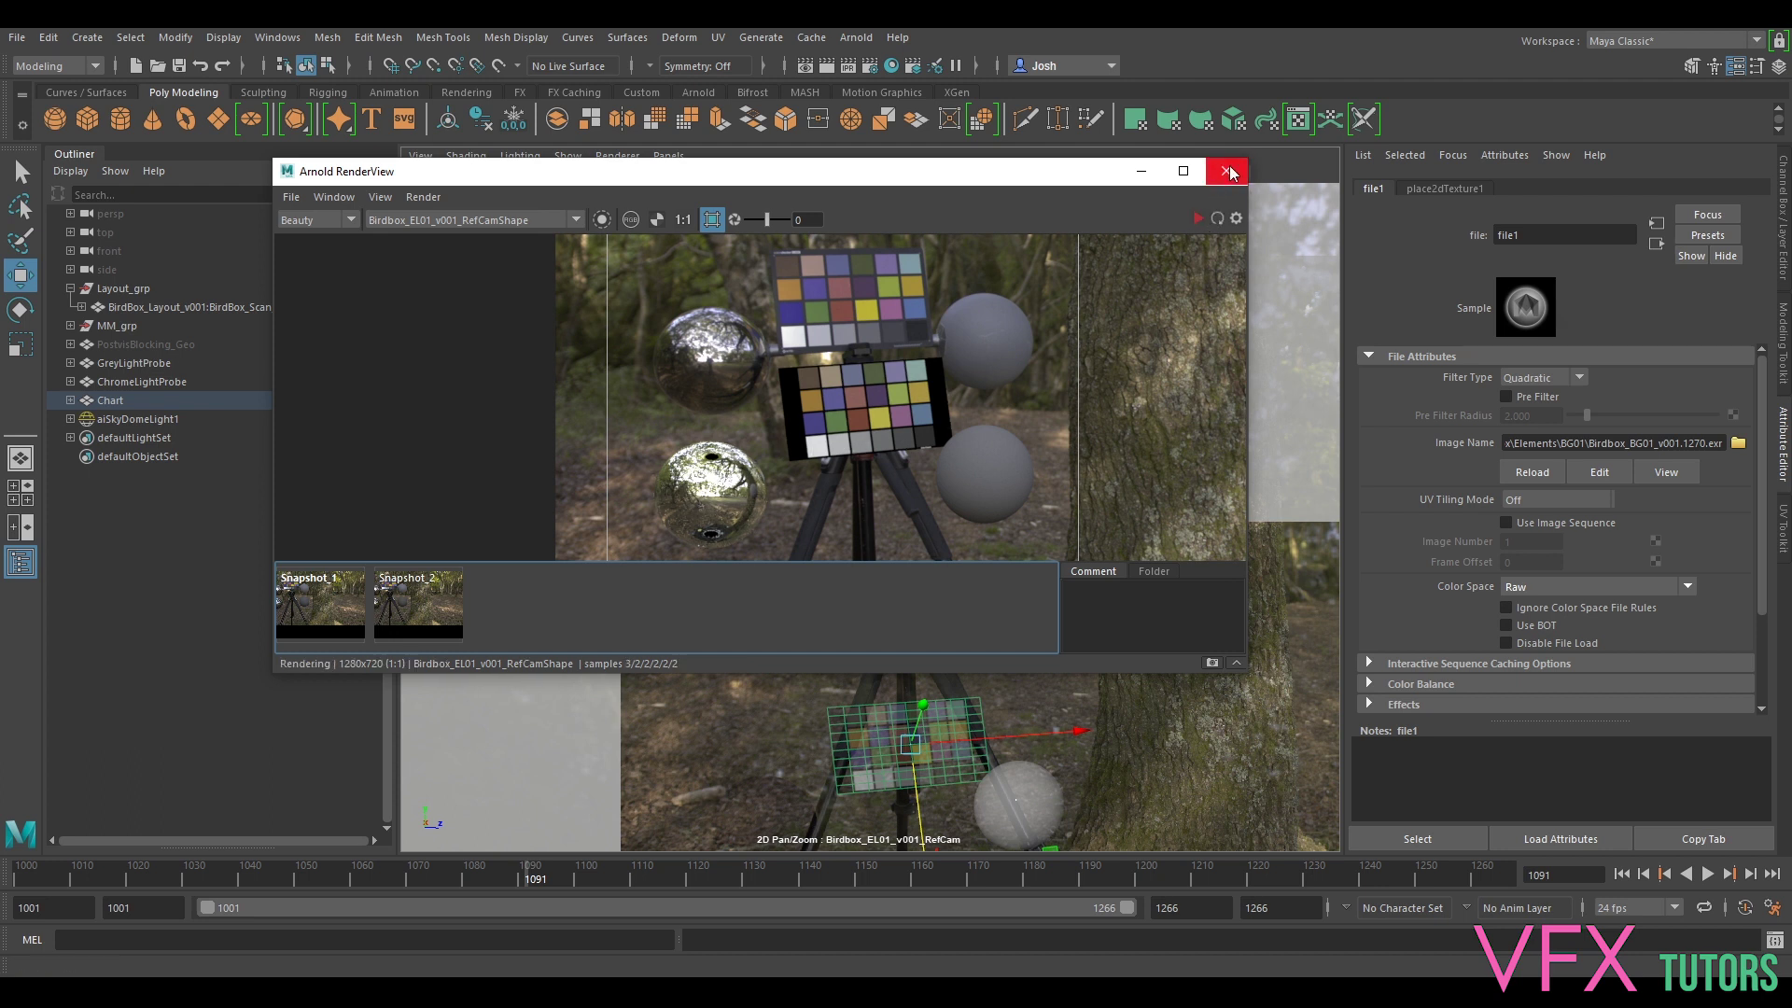
pyautogui.click(1226, 172)
# - Set the camera image plane's Offset Y to 0
pyautogui.click(148, 419)
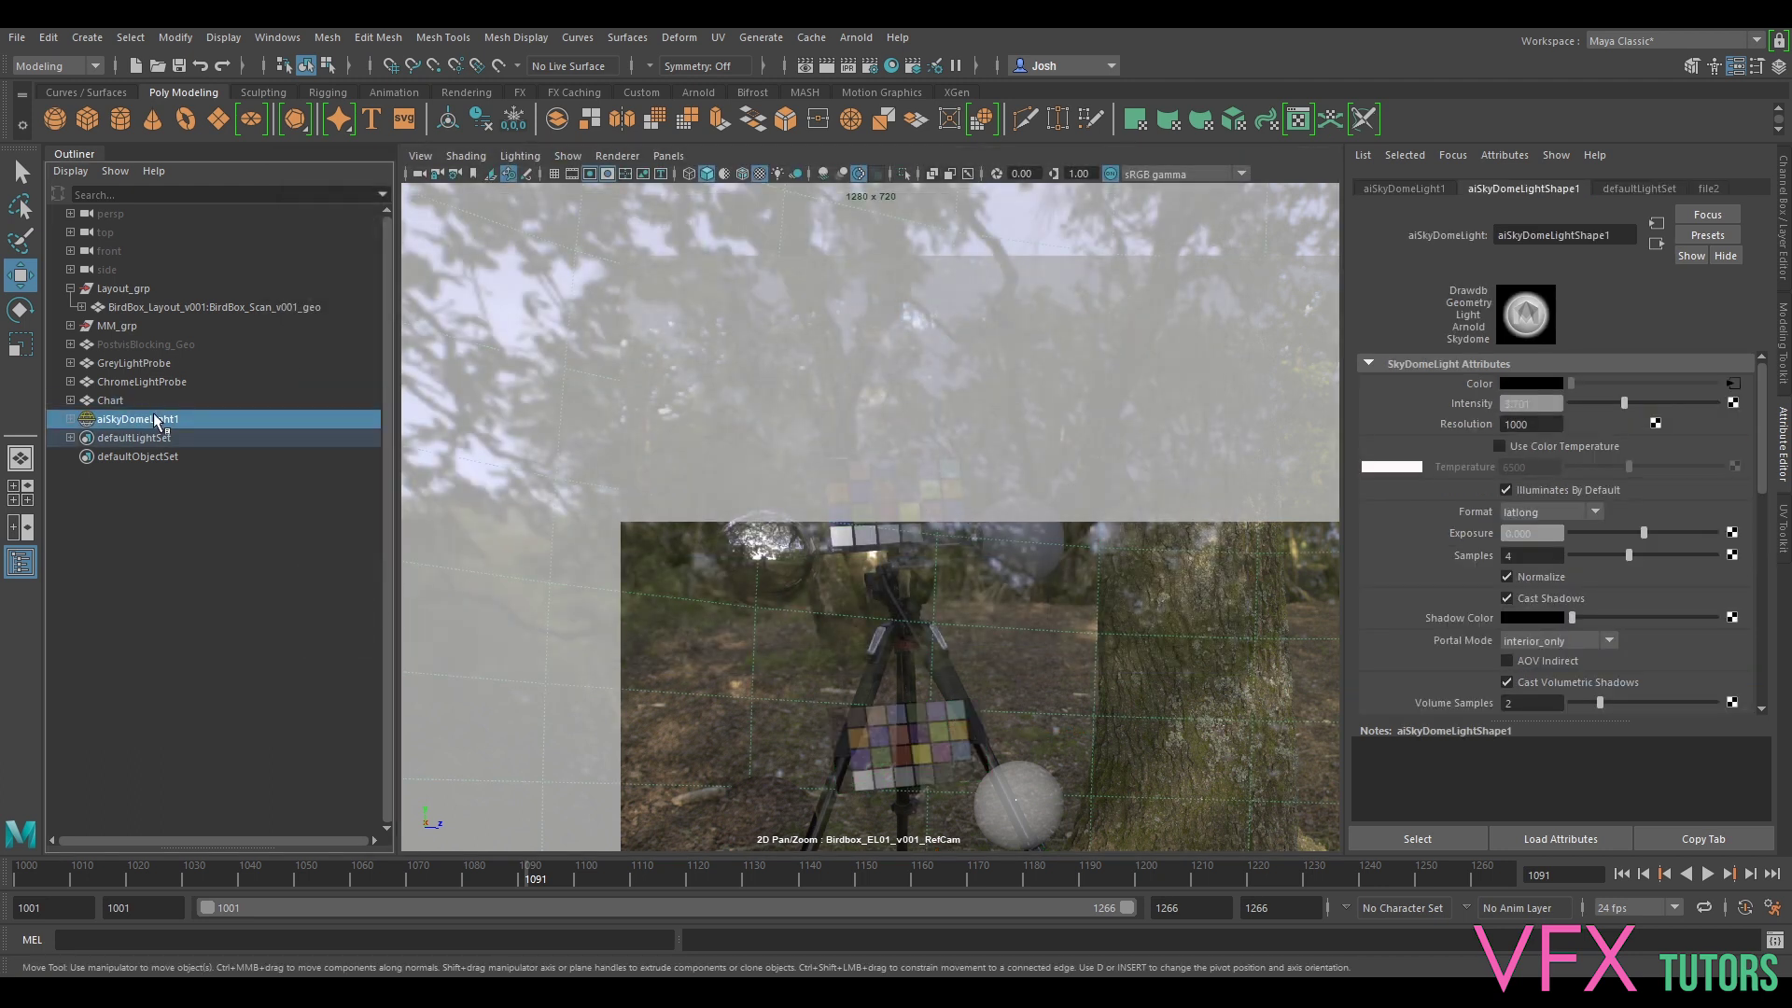
pyautogui.click(1045, 572)
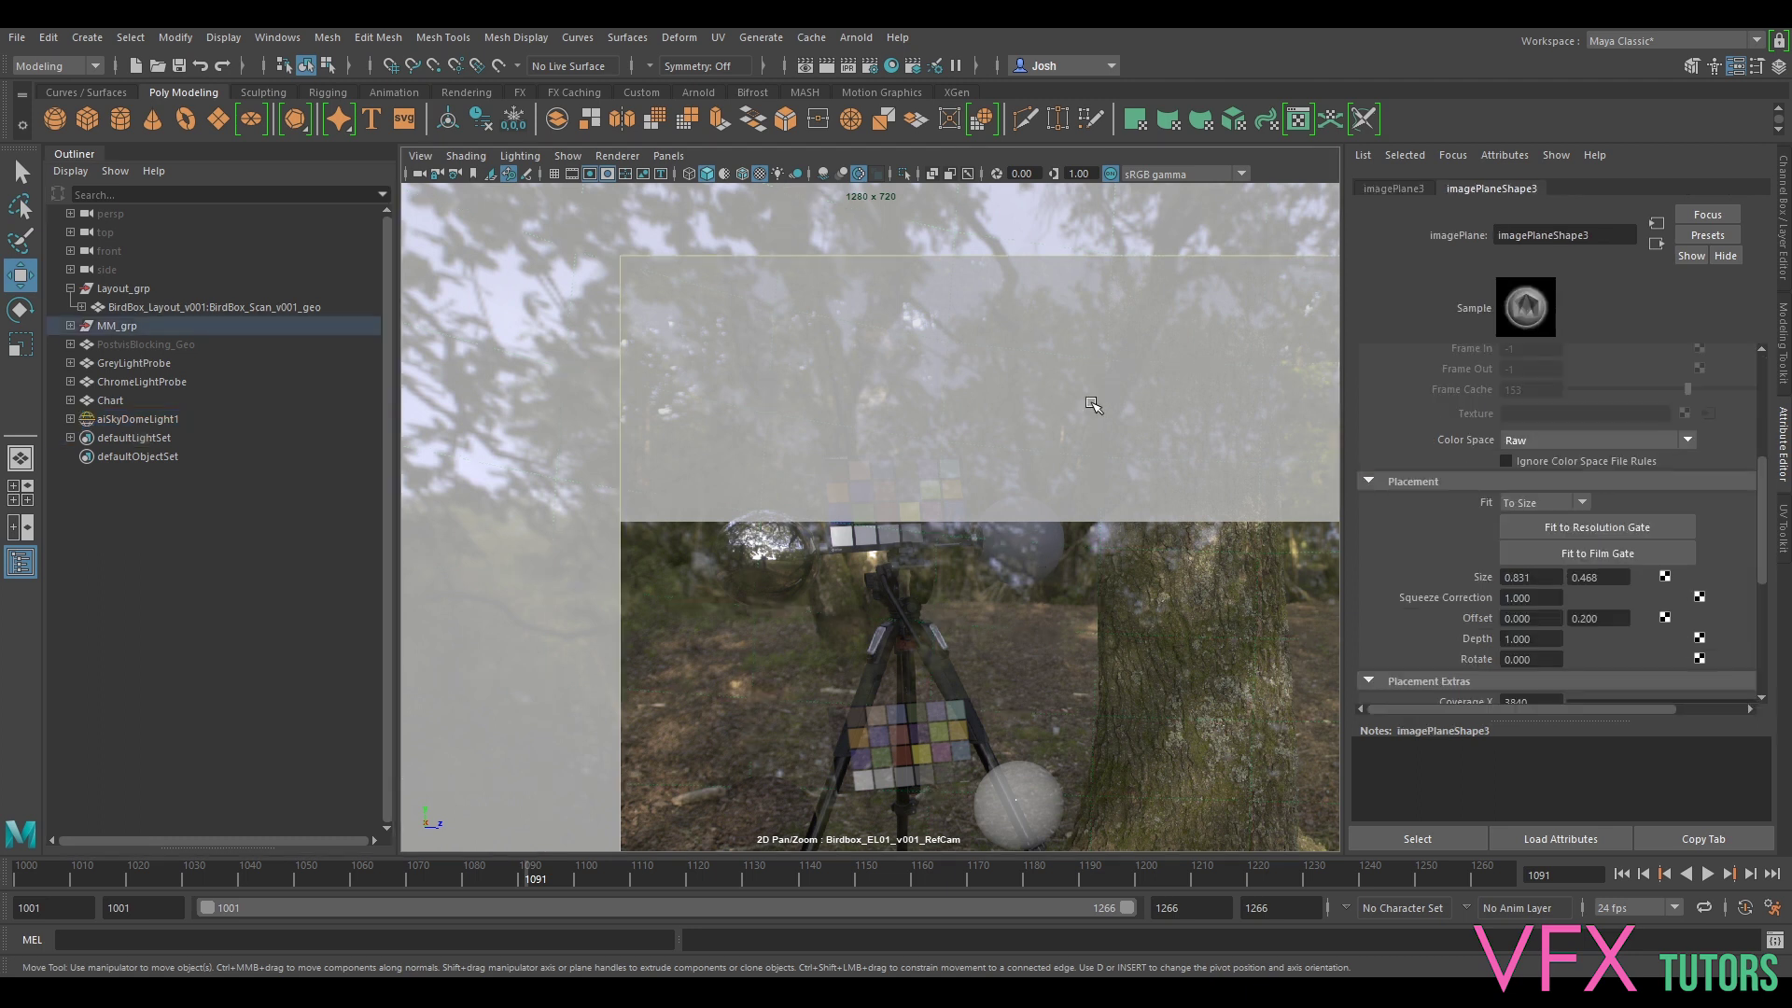
pyautogui.doubleClick(1598, 619)
pyautogui.write('0')
pyautogui.press('Return')
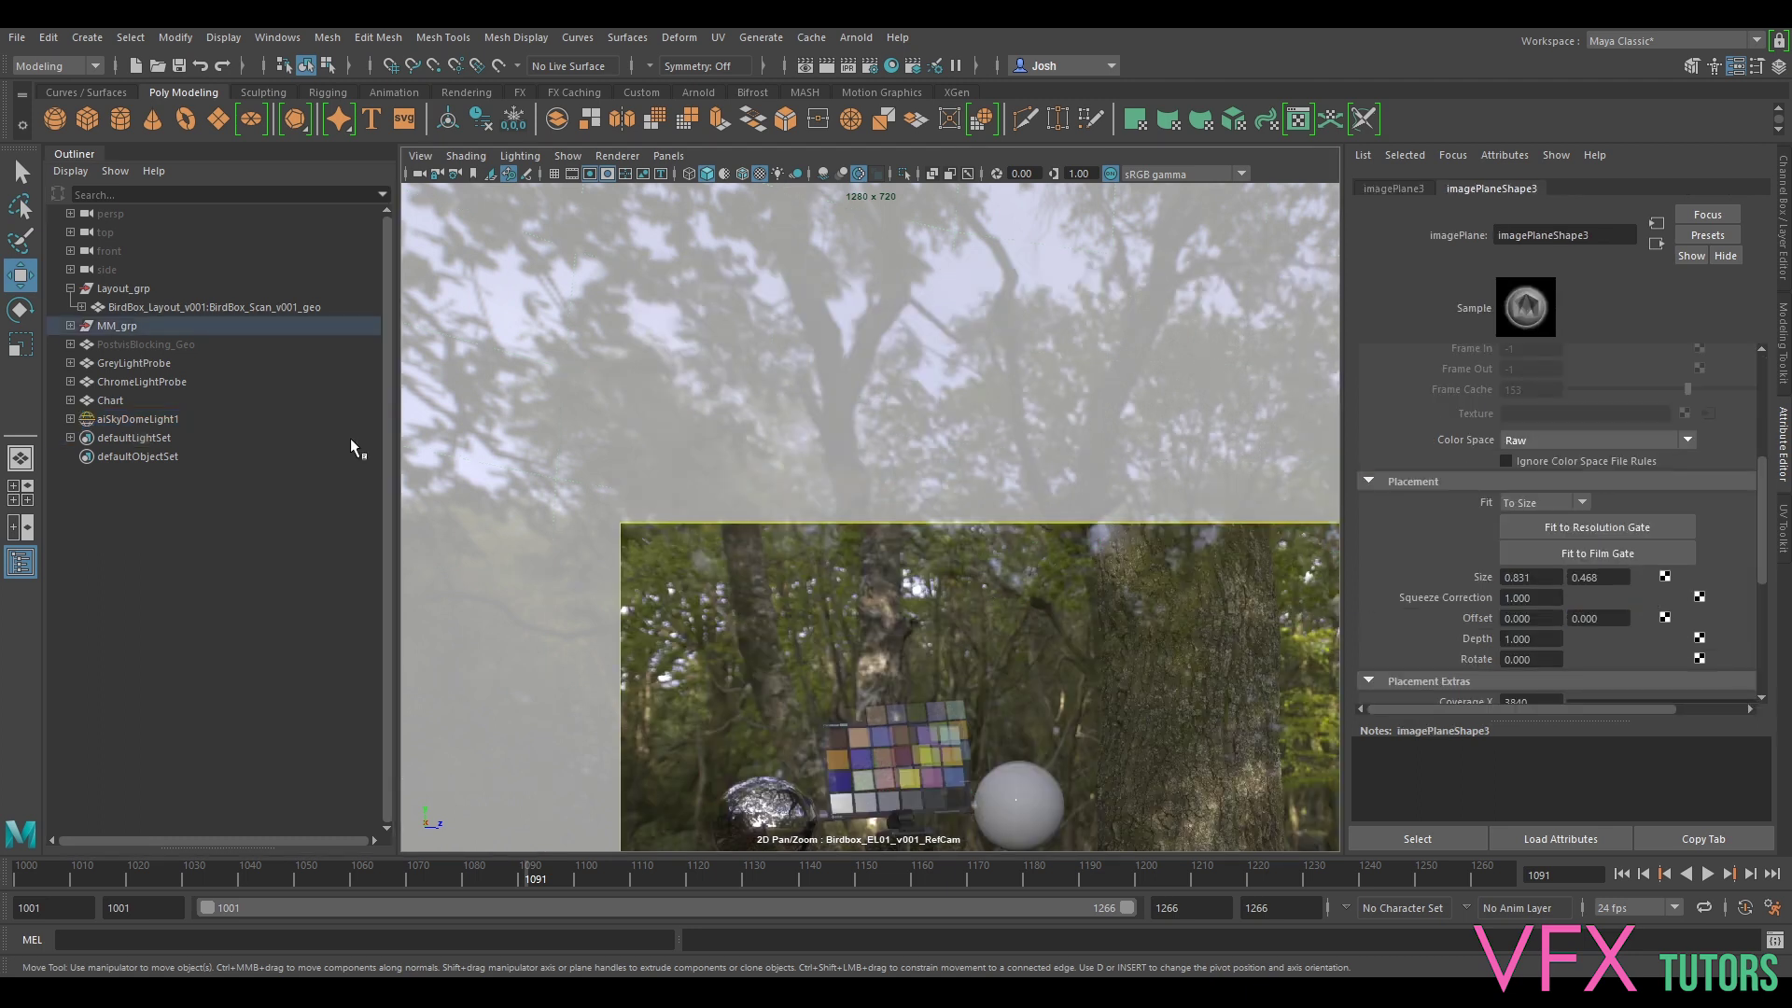
# - Group GreyLightProbe, ChromeLightProbe and Chart as 'Probes' and hide the group
pyautogui.click(132, 364)
pyautogui.keyDown('shift'); pyautogui.click(136, 382); pyautogui.keyUp('shift')
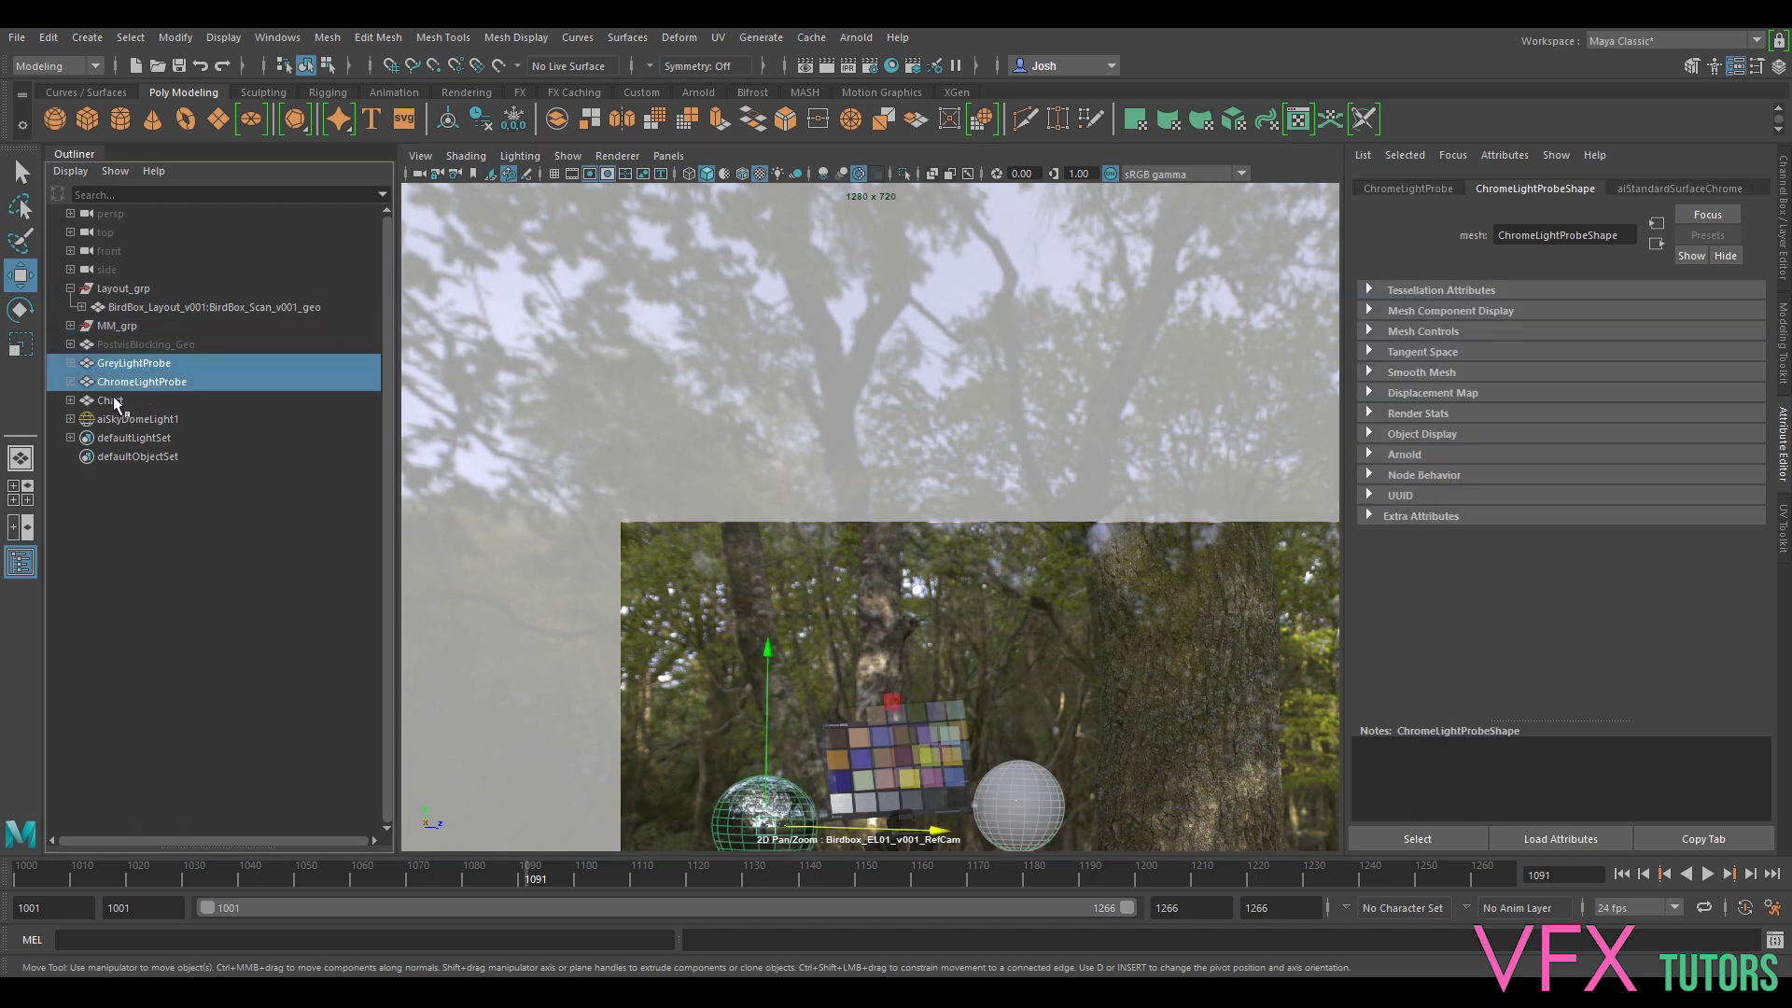
pyautogui.keyDown('shift'); pyautogui.click(112, 401); pyautogui.keyUp('shift')
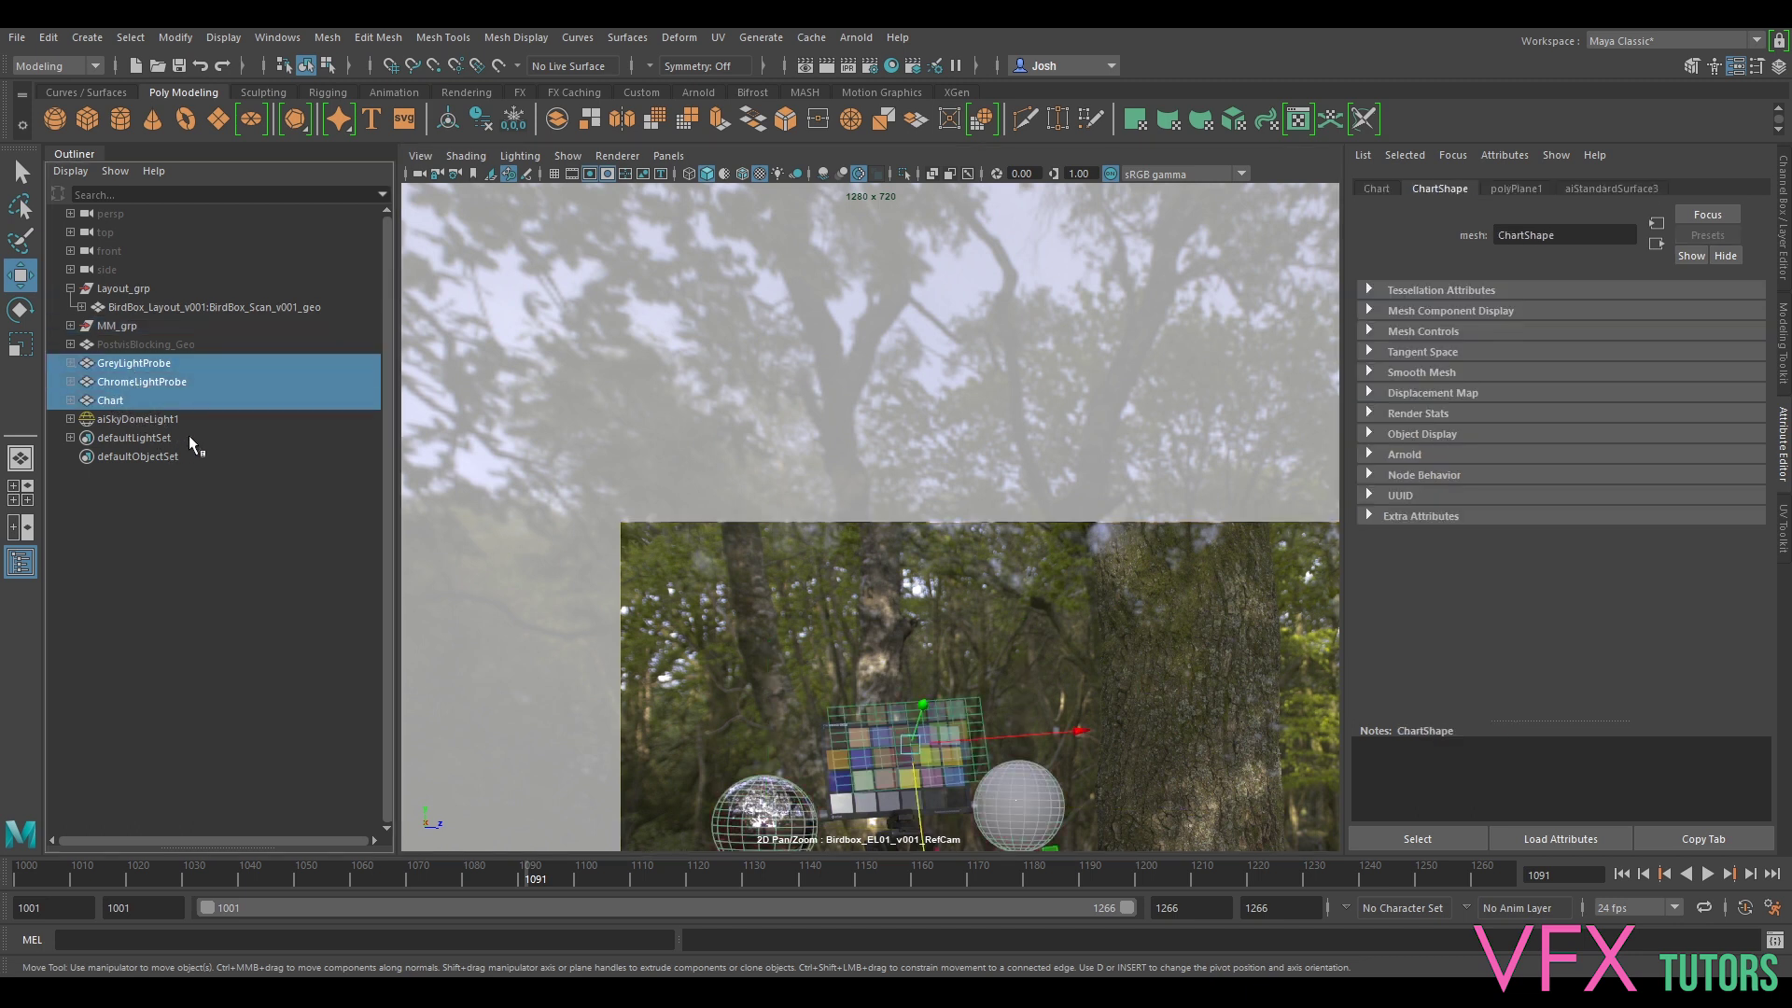
pyautogui.hotkey('ctrl', 'g')
pyautogui.doubleClick(154, 382)
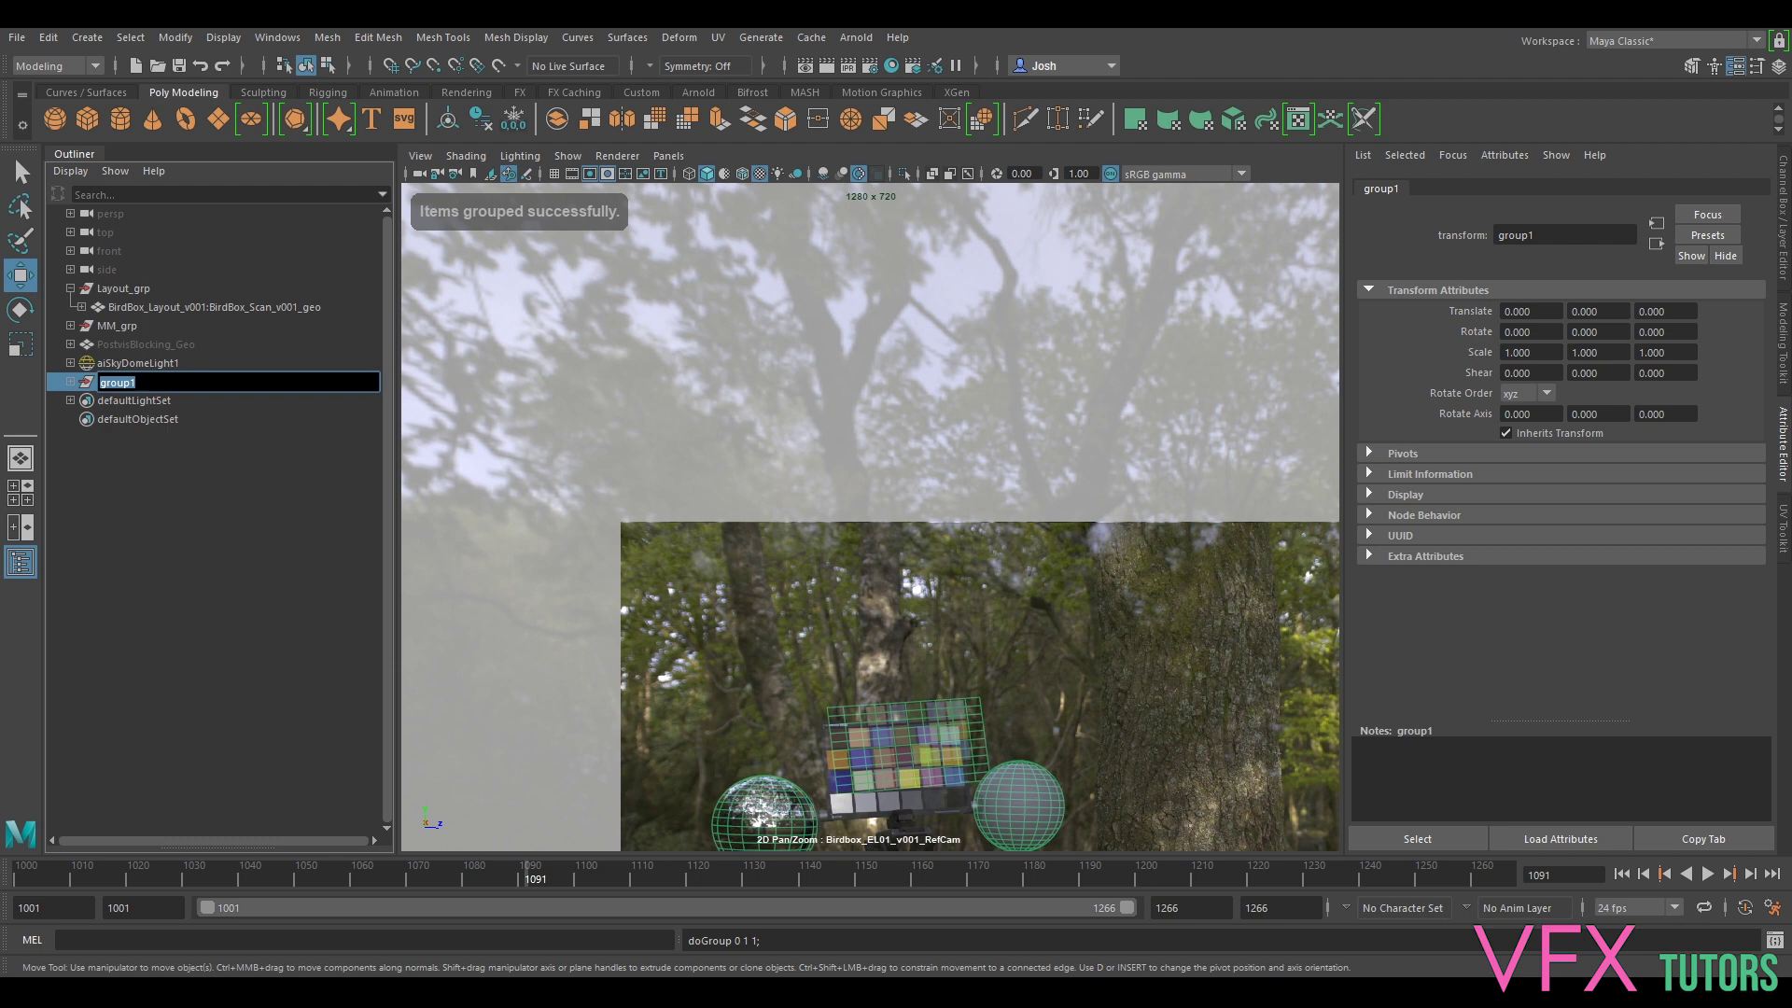
pyautogui.write('Probe')
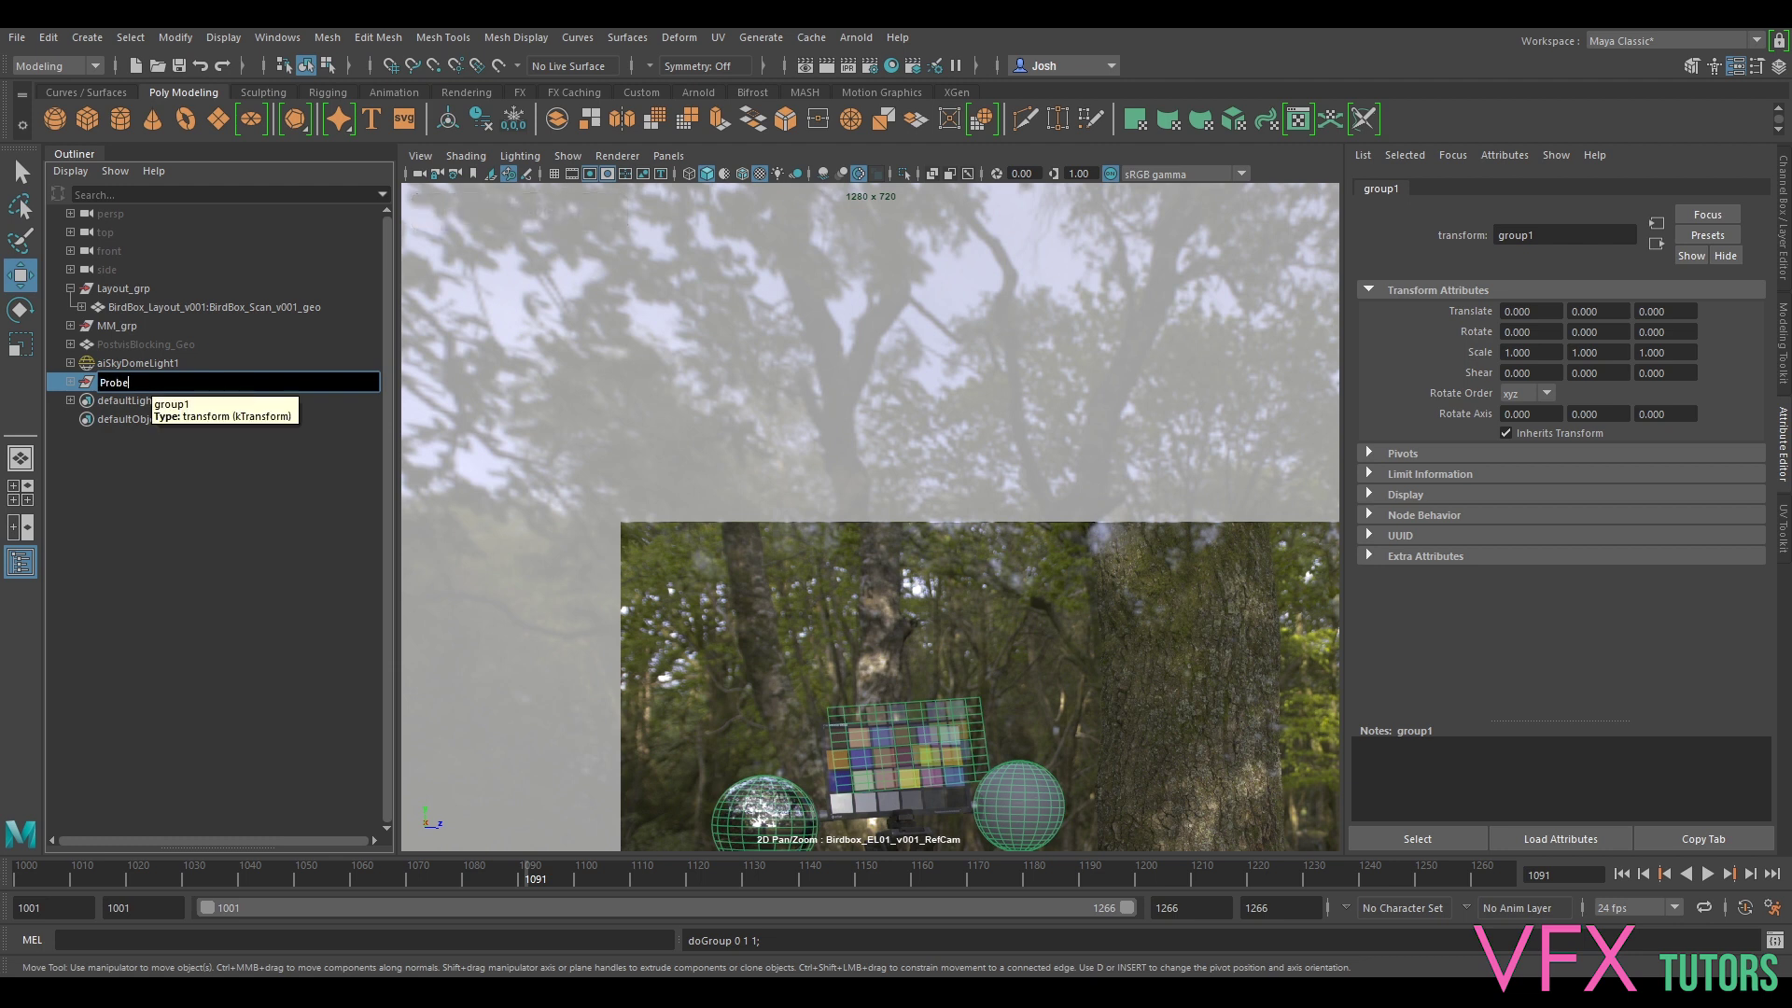
pyautogui.write('s')
pyautogui.press('Return')
pyautogui.press('h')
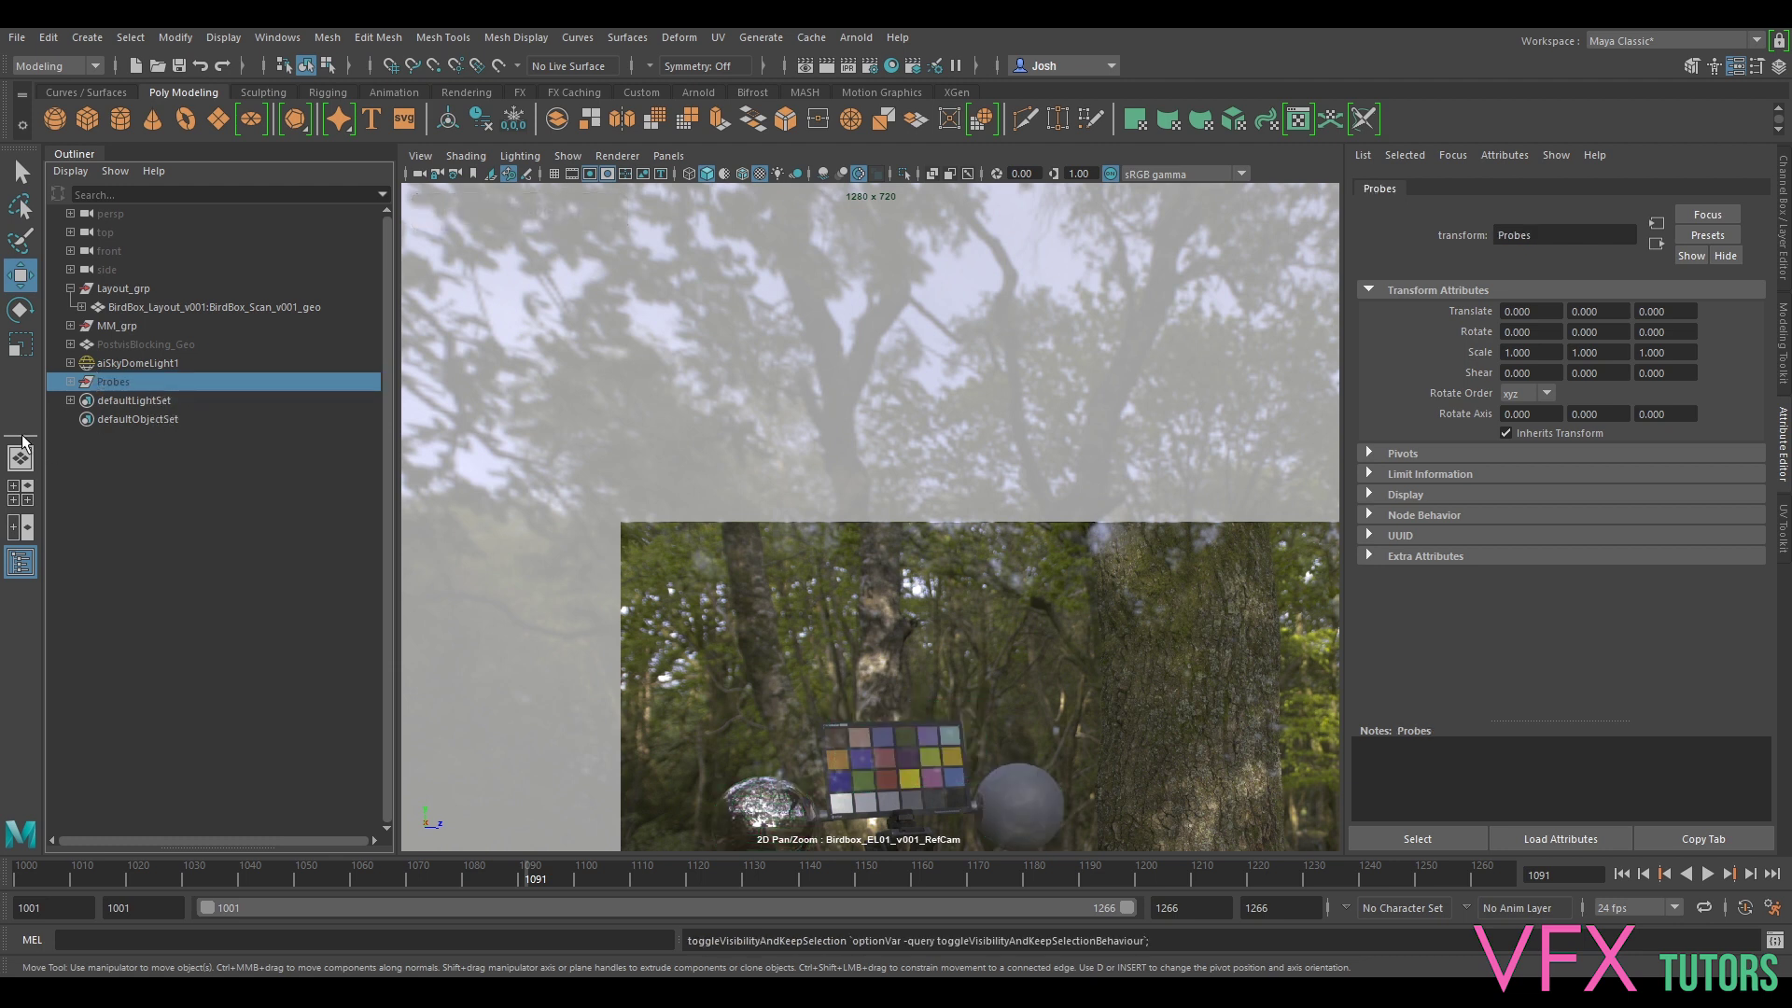
# - Undo the last selection change and exit 2D pan/zoom to see the full camera framing
pyautogui.hotkey('ctrl', 'z')
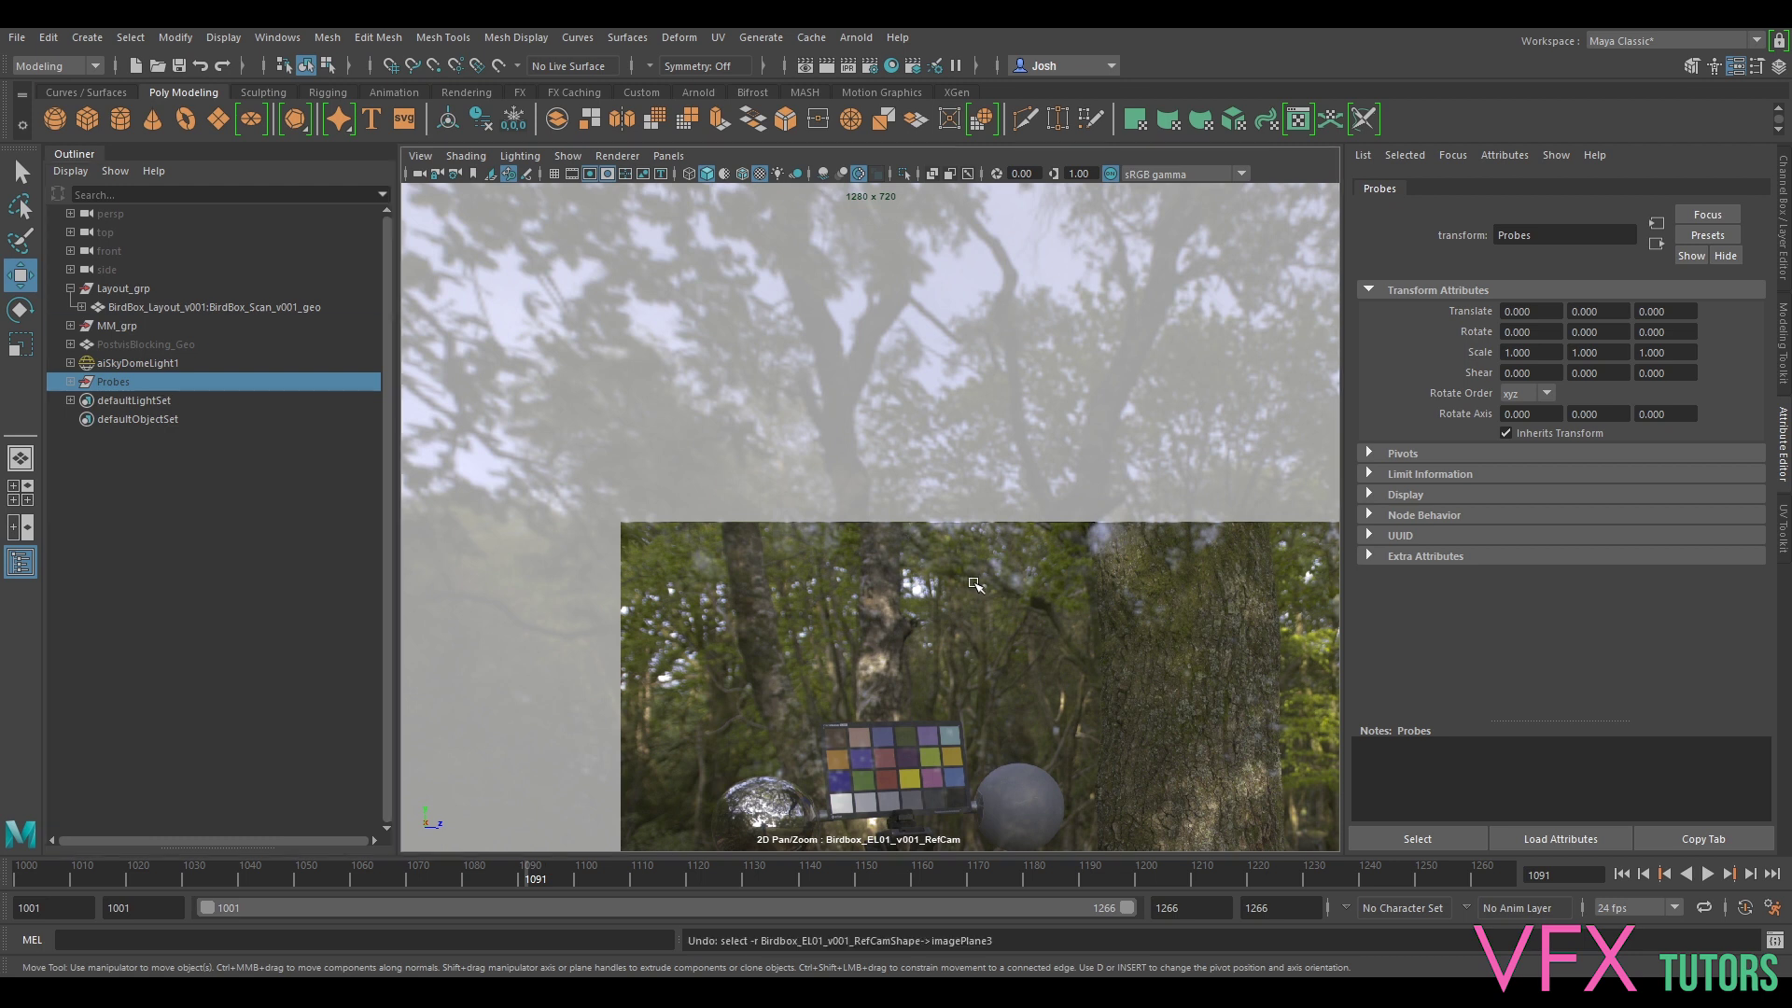
pyautogui.press('\\')
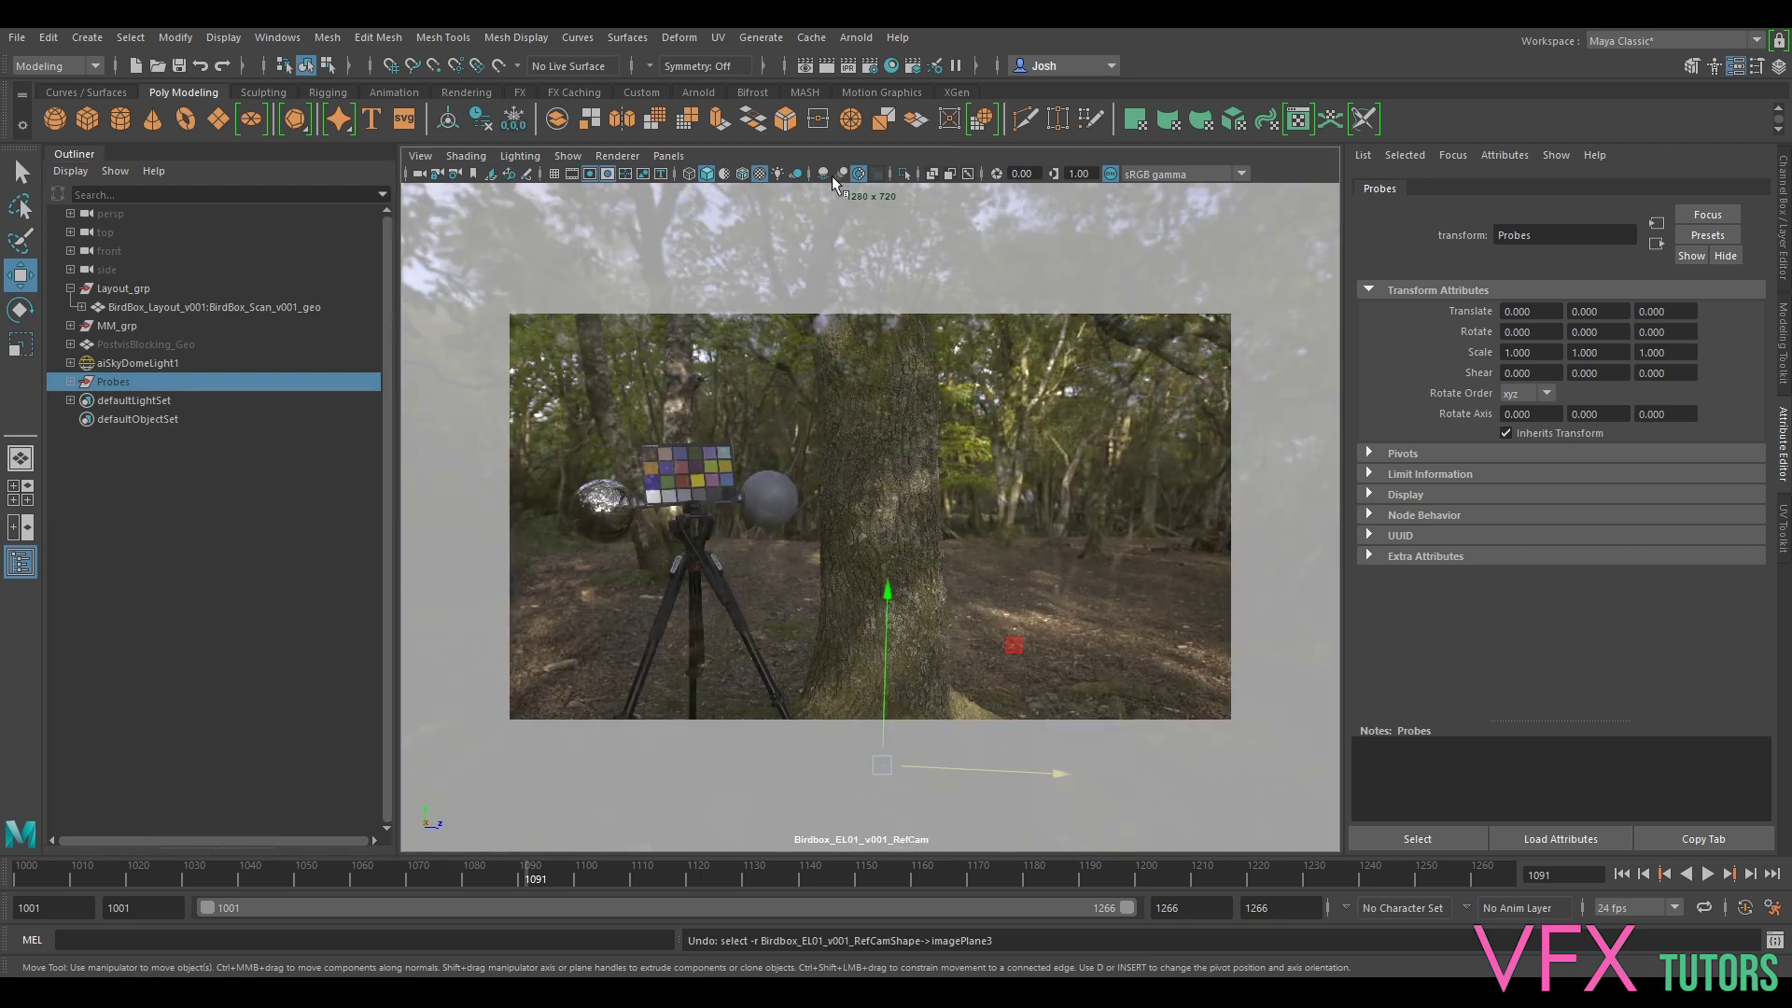
pyautogui.click(668, 156)
# - View through persp, hide aiSkyDomeLight1, show the Layout_geo layer and unhide PostvisBlocking_Geo
pyautogui.moveTo(747, 175)
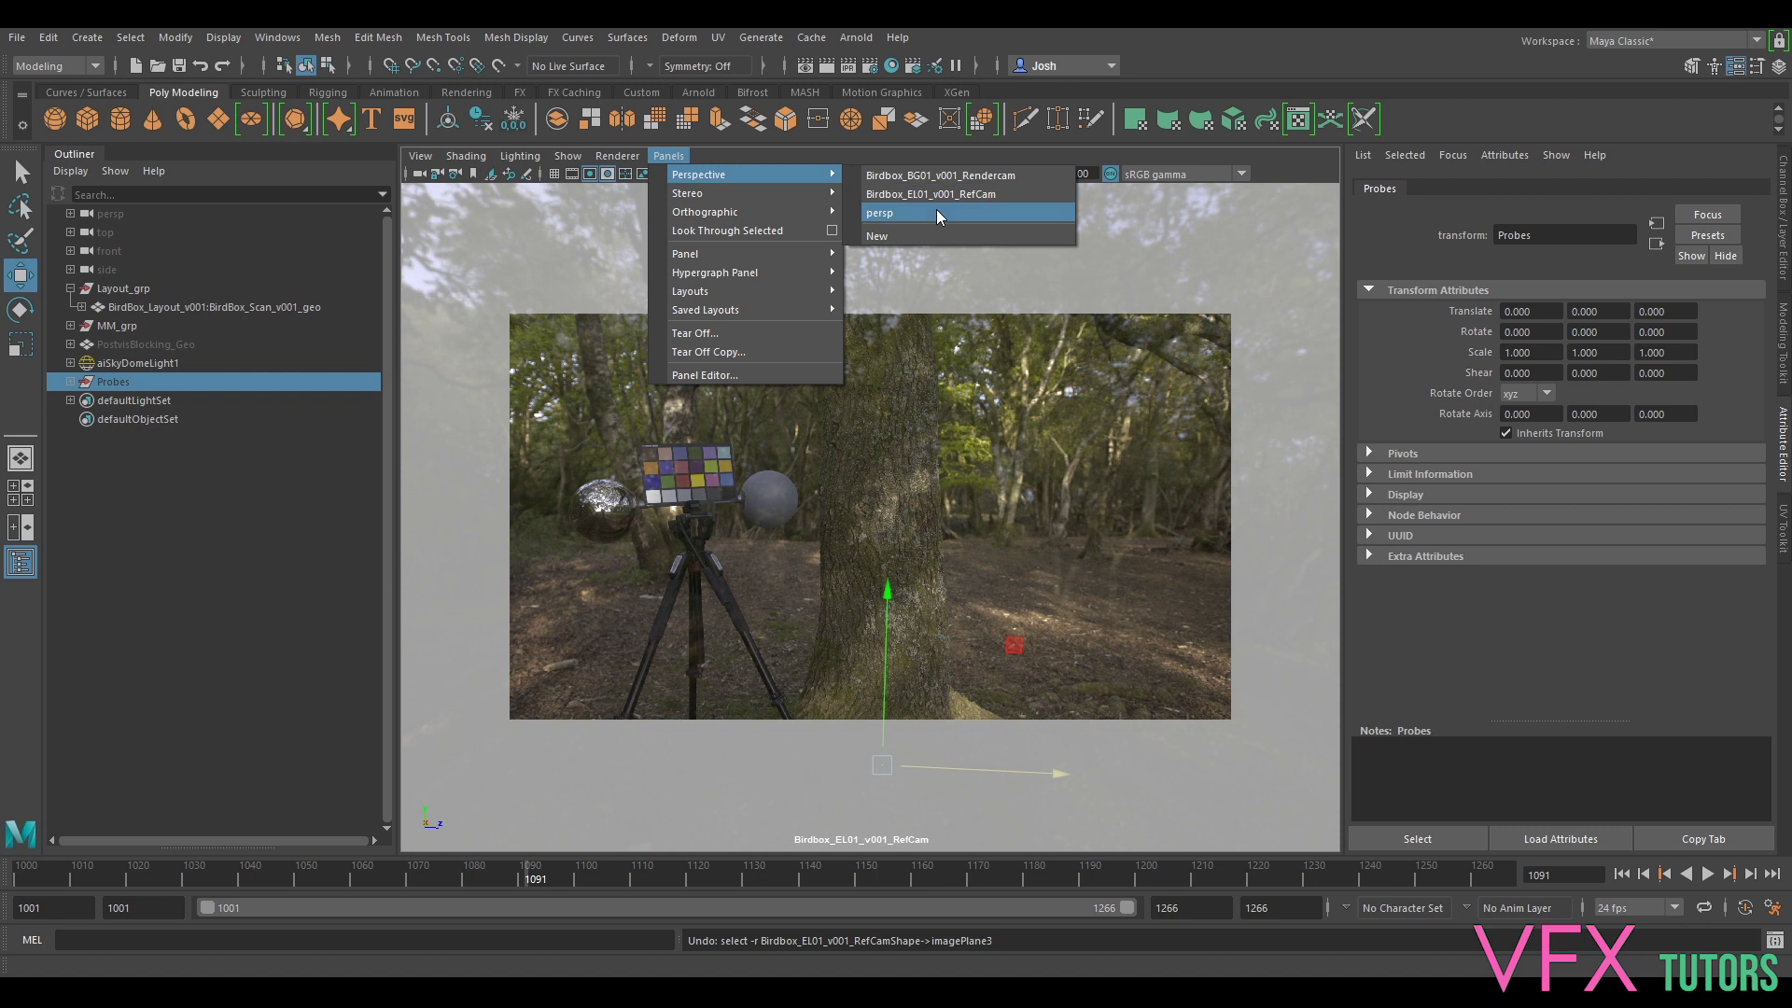
pyautogui.click(937, 211)
pyautogui.scroll(-5, 1013, 471)
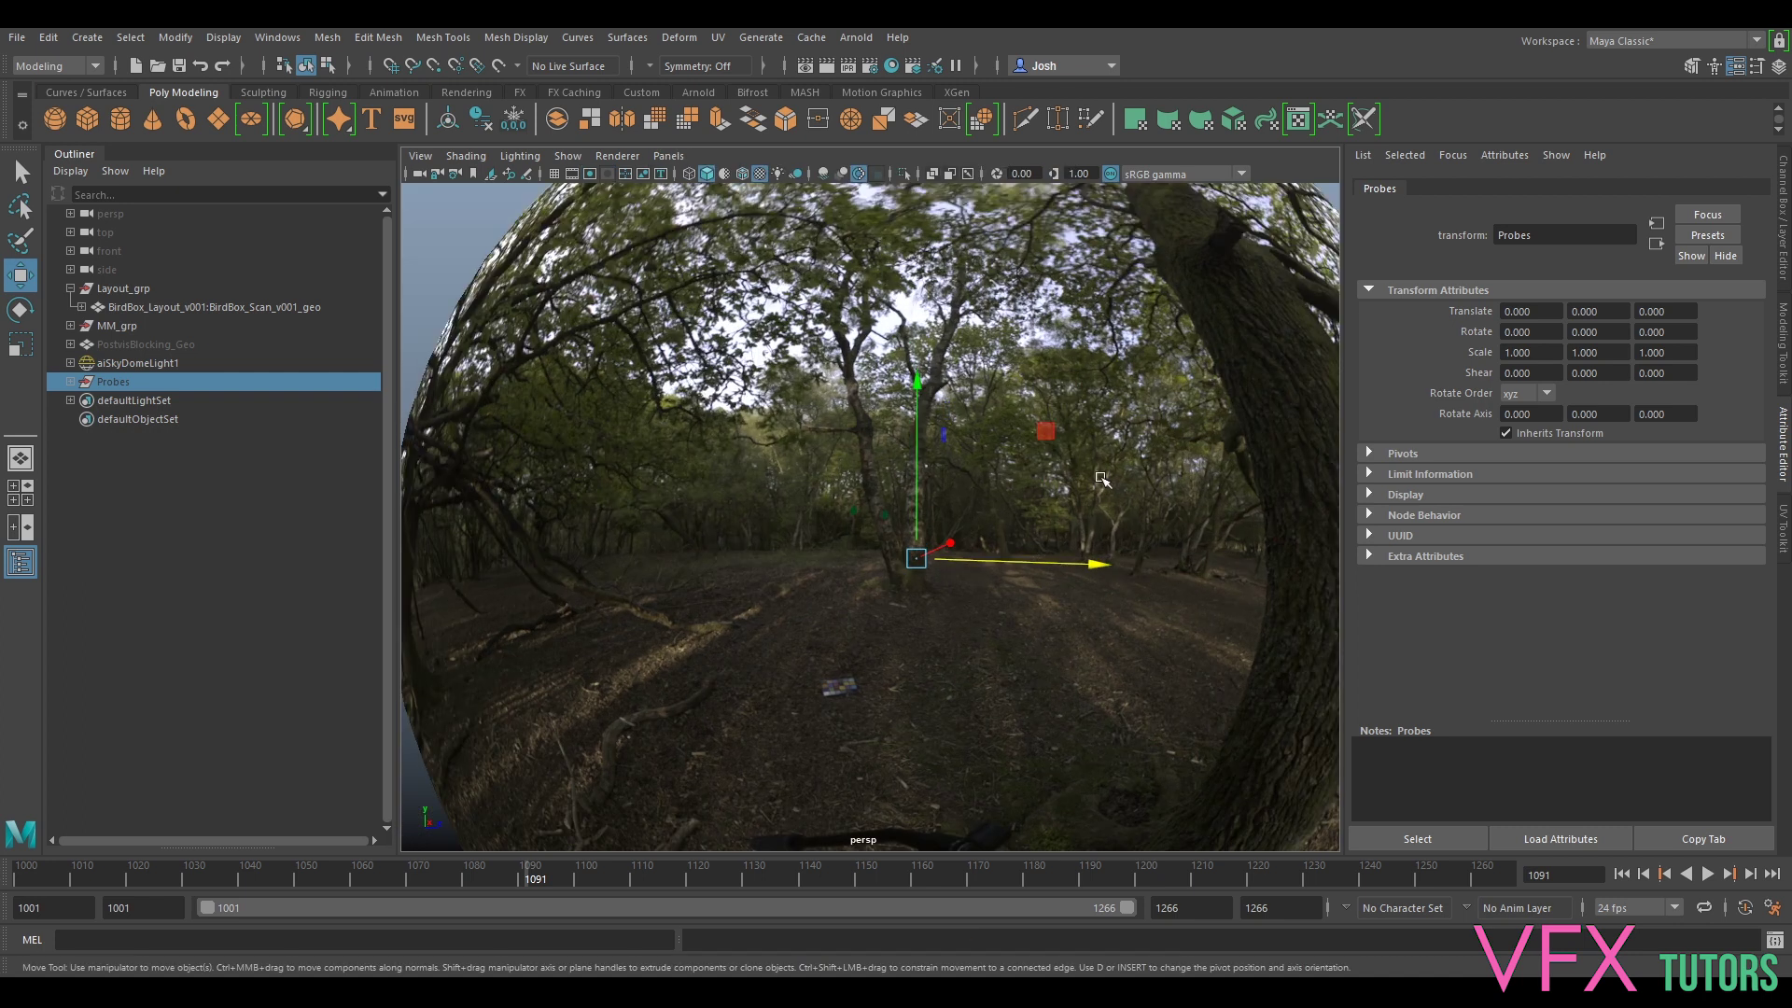
pyautogui.click(1106, 478)
pyautogui.hotkey('ctrl', 'h')
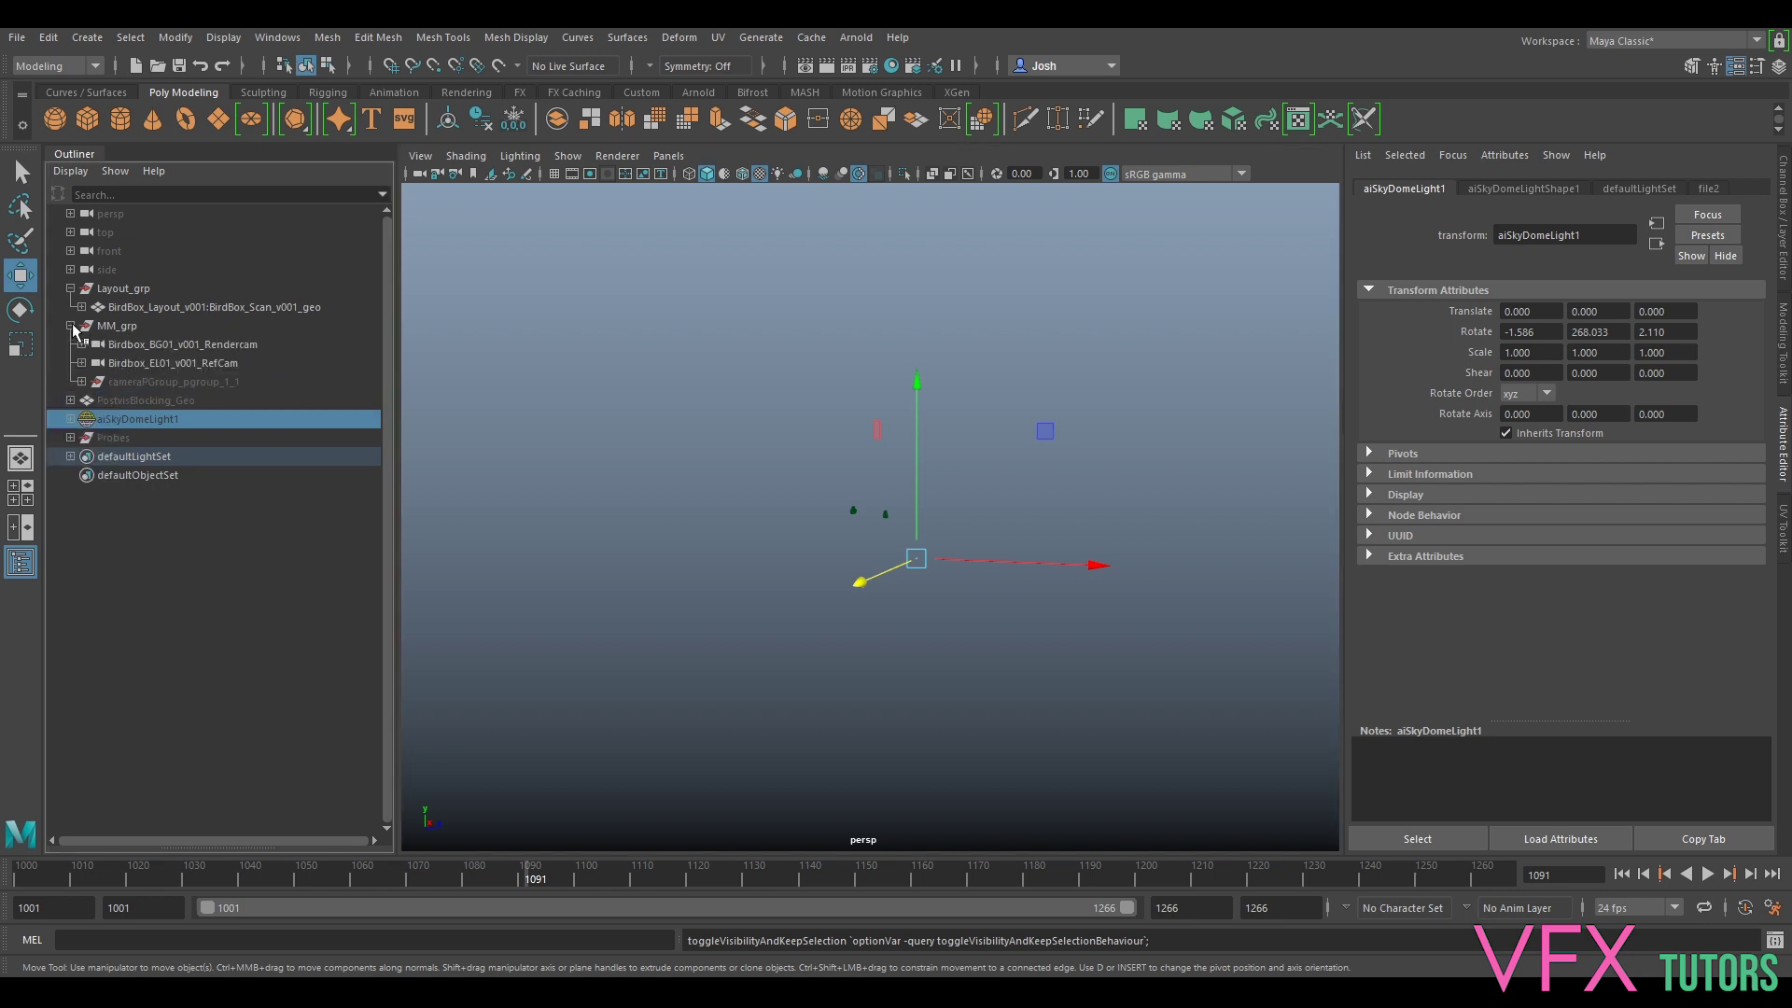
pyautogui.click(1783, 244)
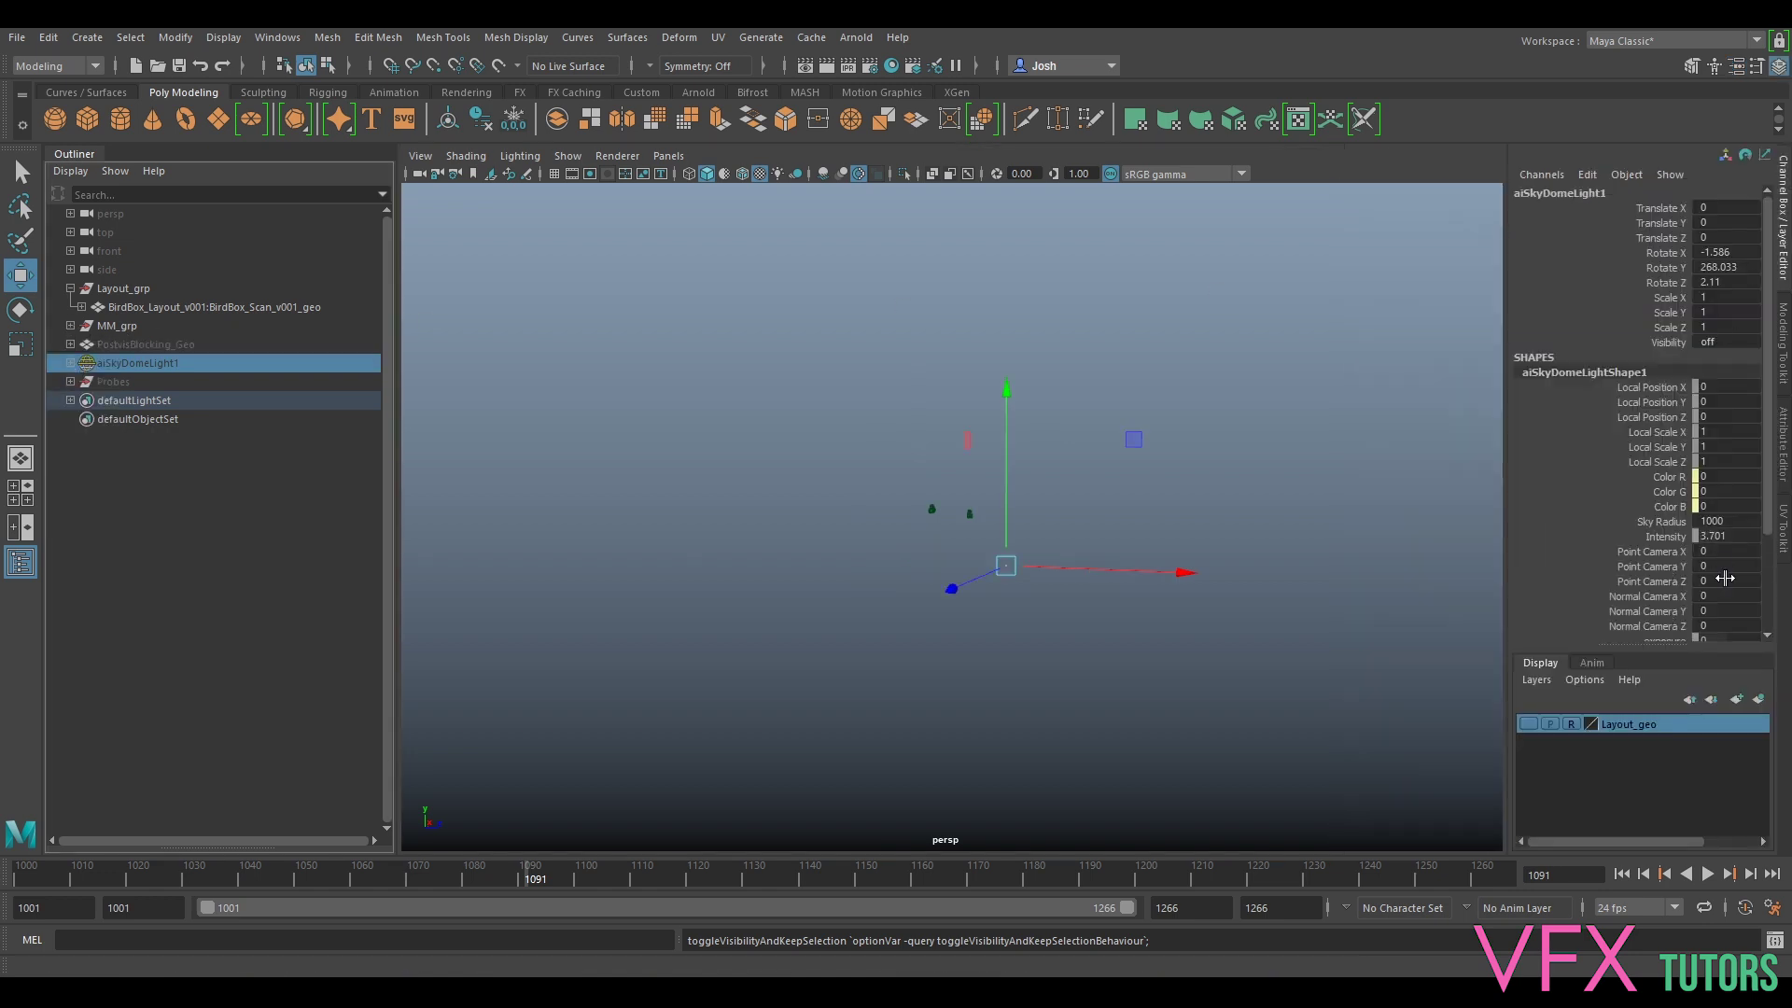
pyautogui.click(1530, 724)
pyautogui.click(1277, 444)
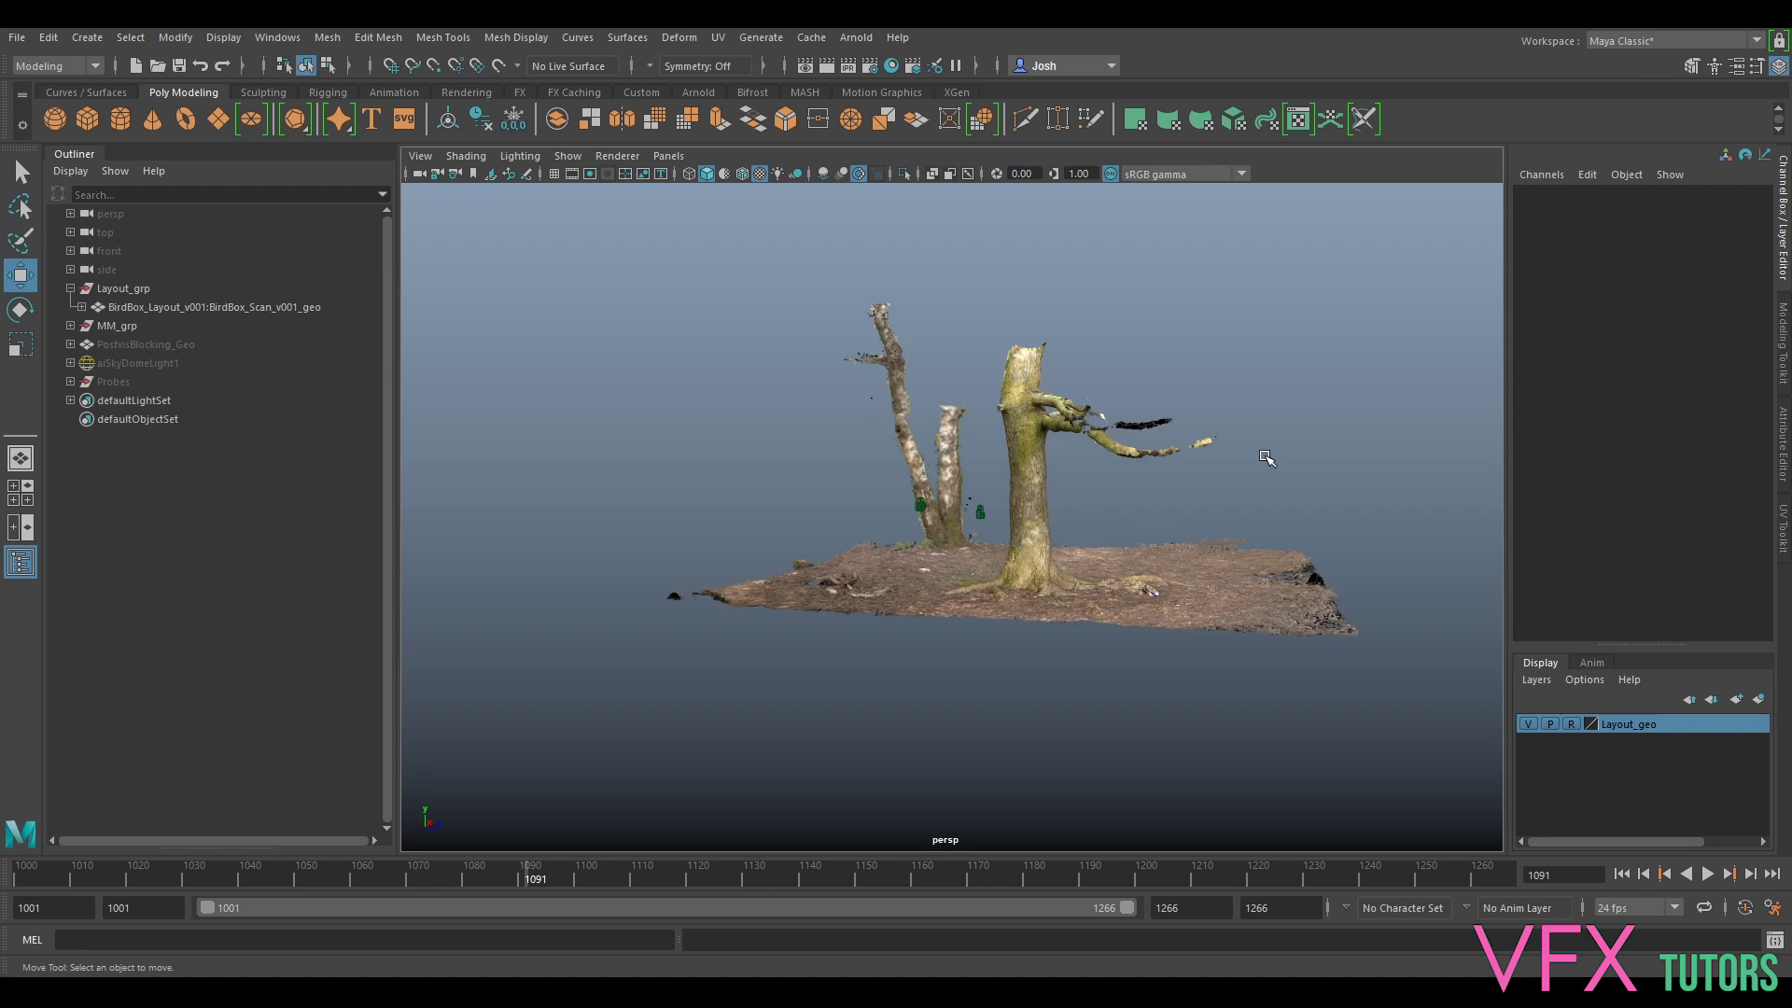
pyautogui.click(143, 345)
pyautogui.press('h')
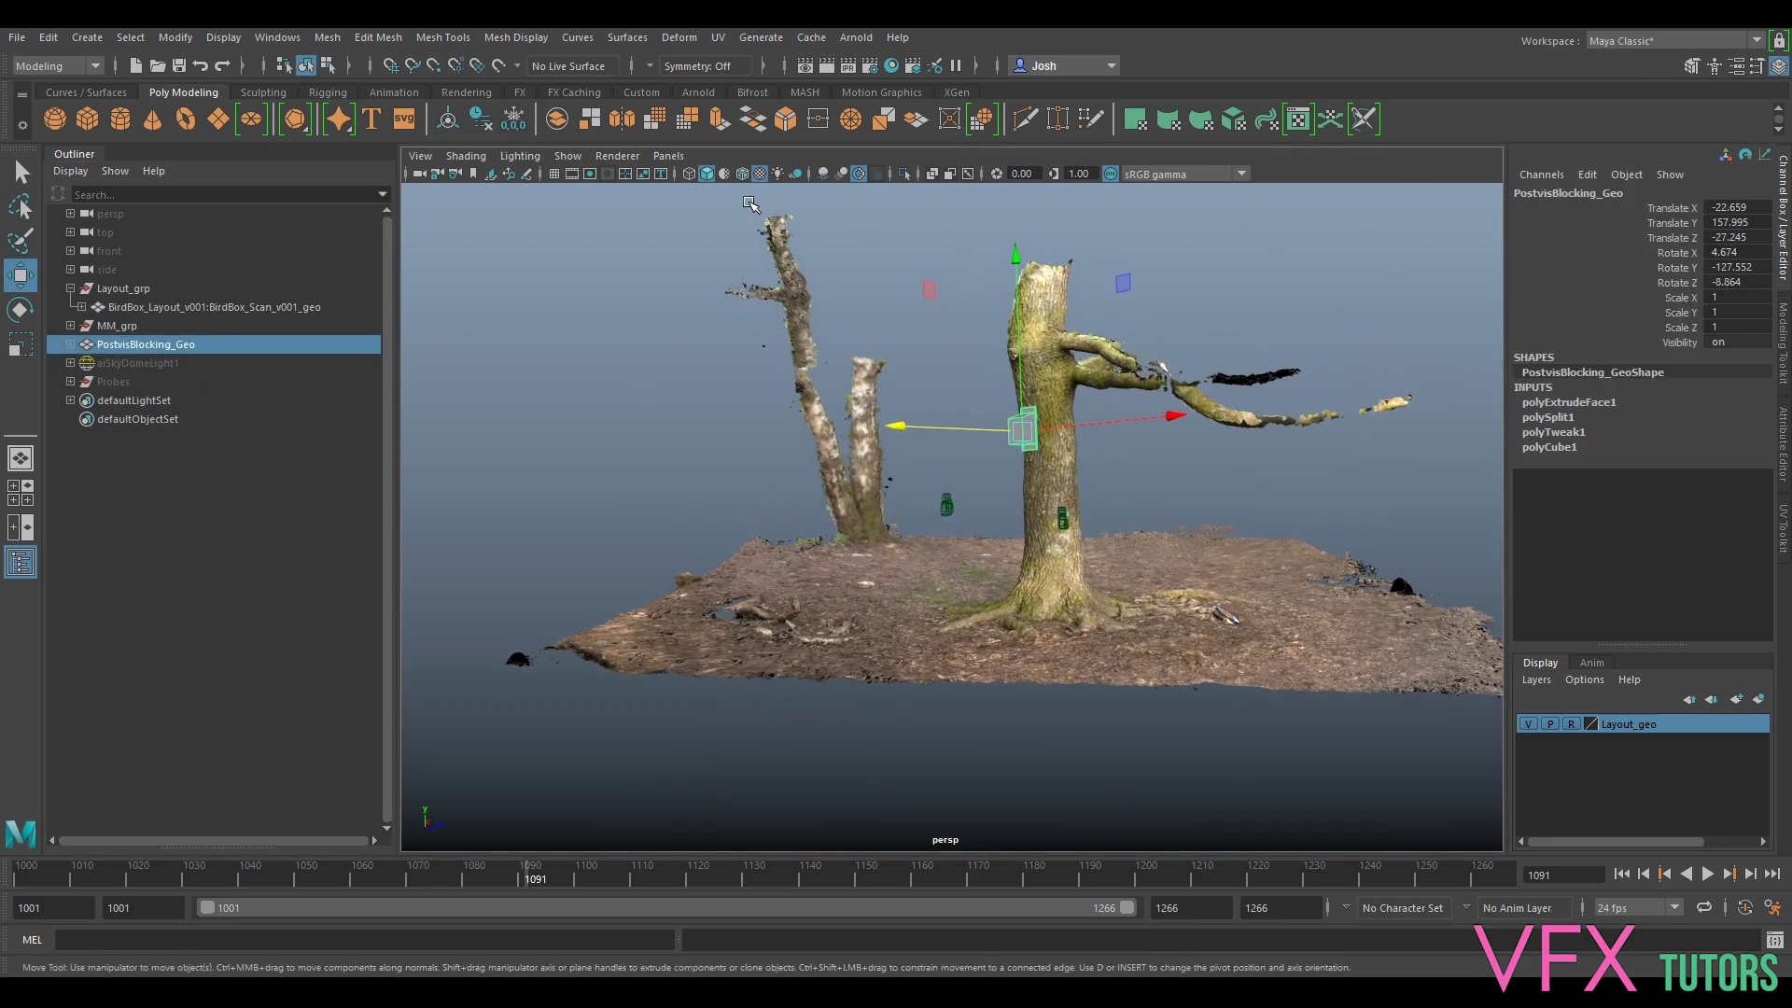
# - Import BirdBox_Asset_Final_v007.ma from the project's data/LookDev/Maya folder
pyautogui.click(17, 38)
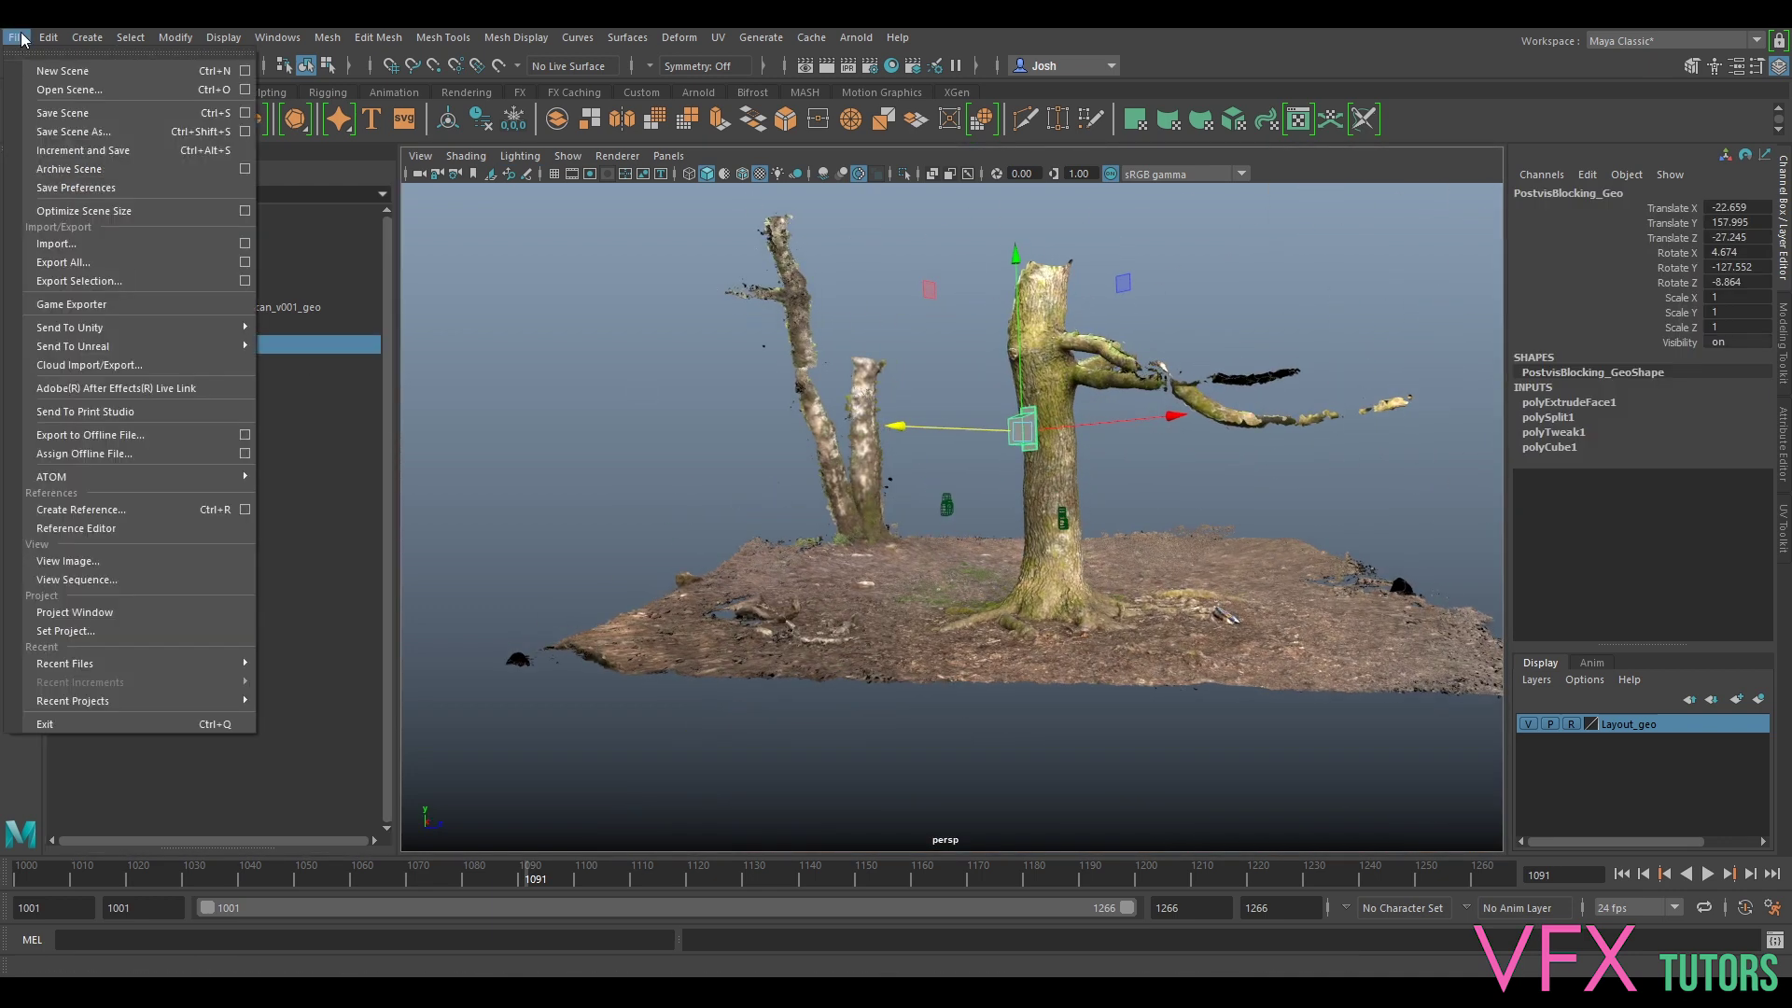
pyautogui.click(77, 244)
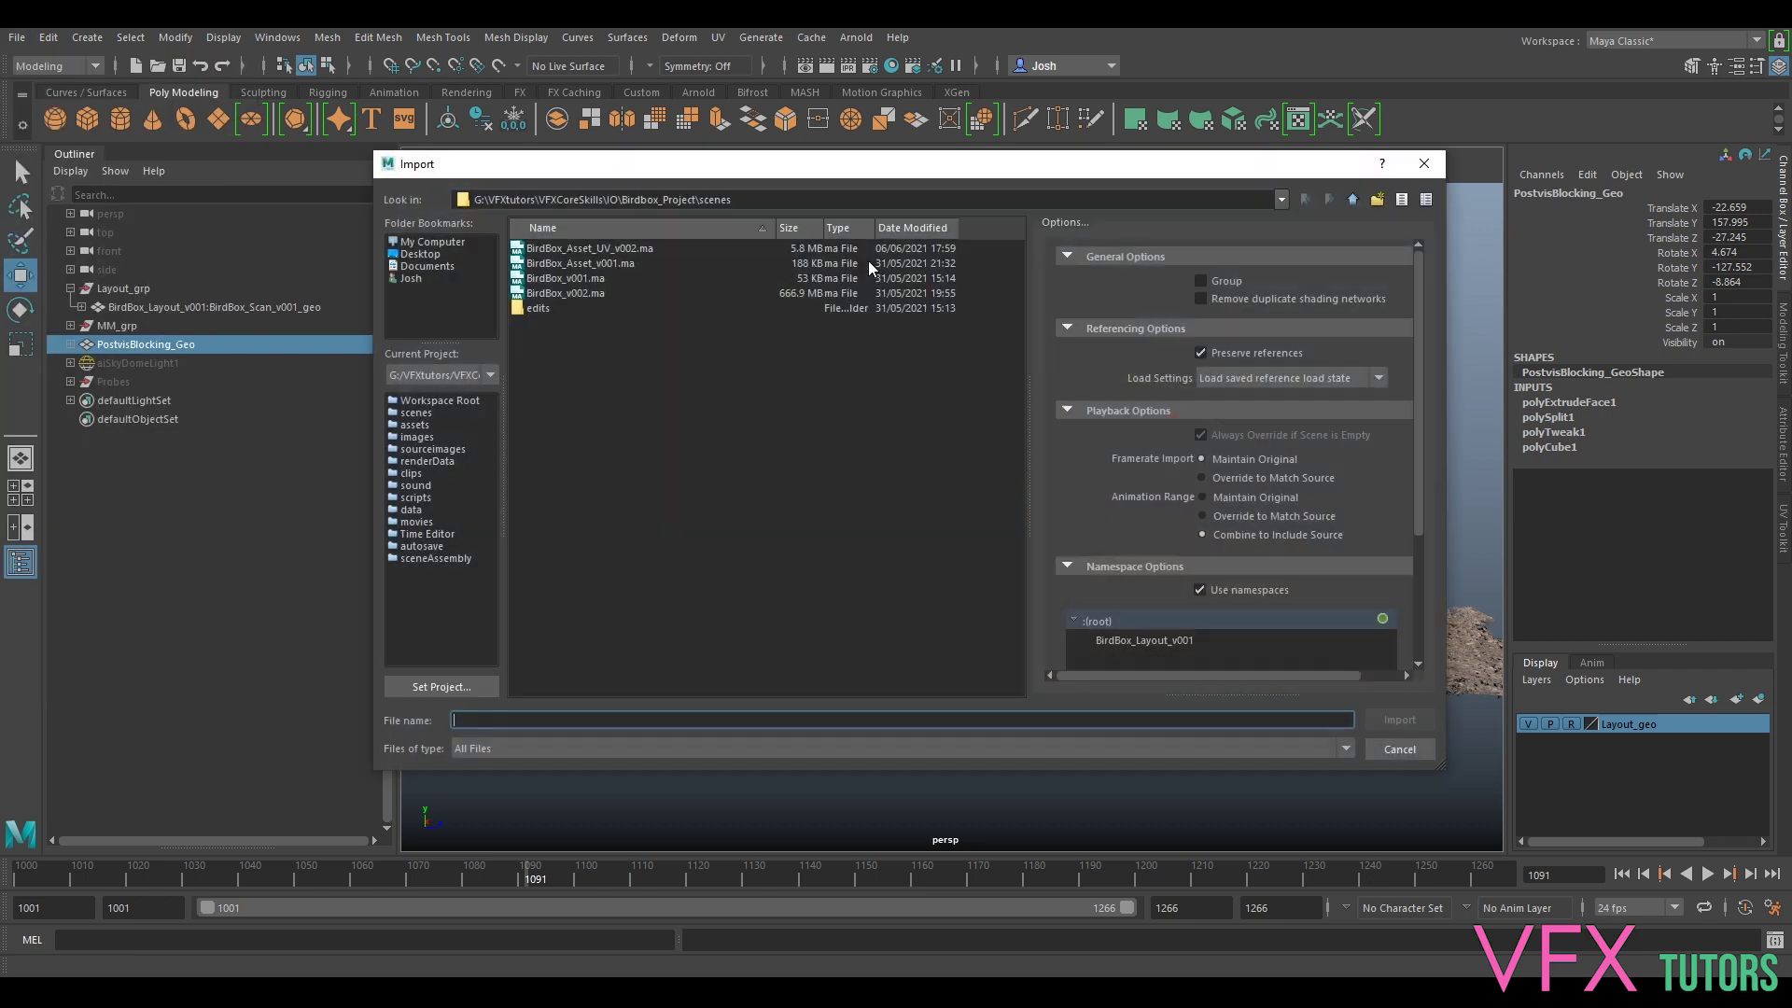
pyautogui.click(1352, 199)
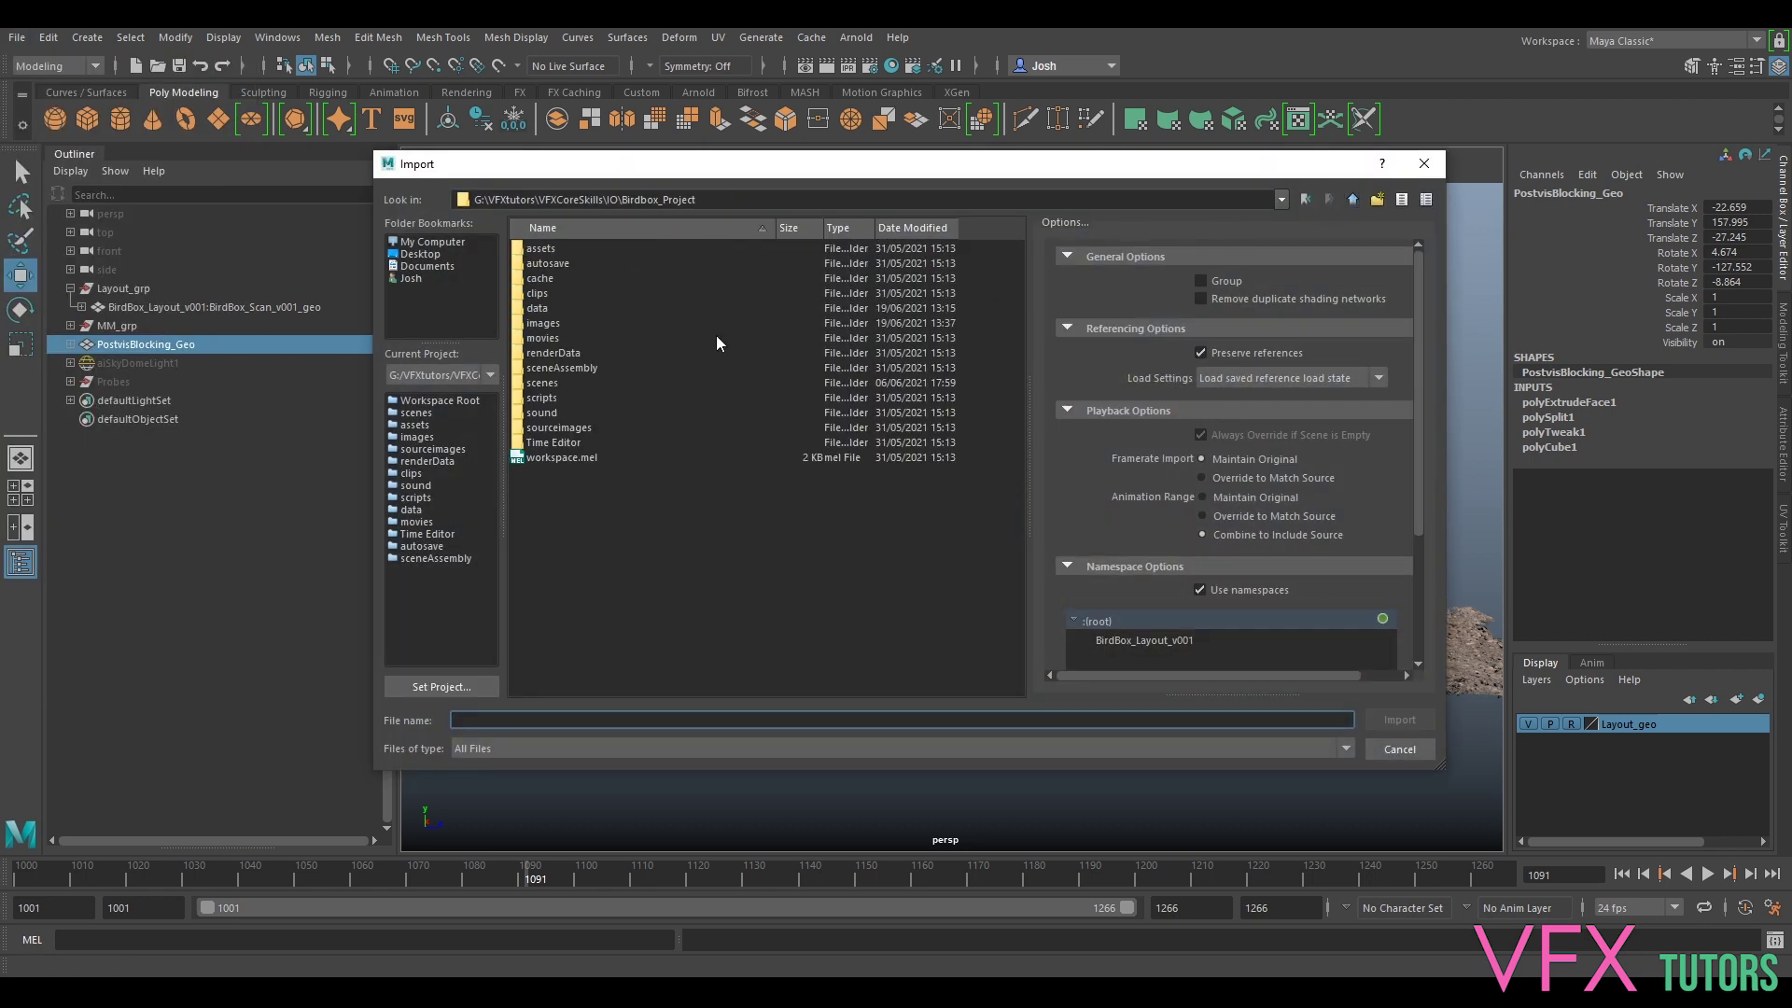
pyautogui.doubleClick(539, 308)
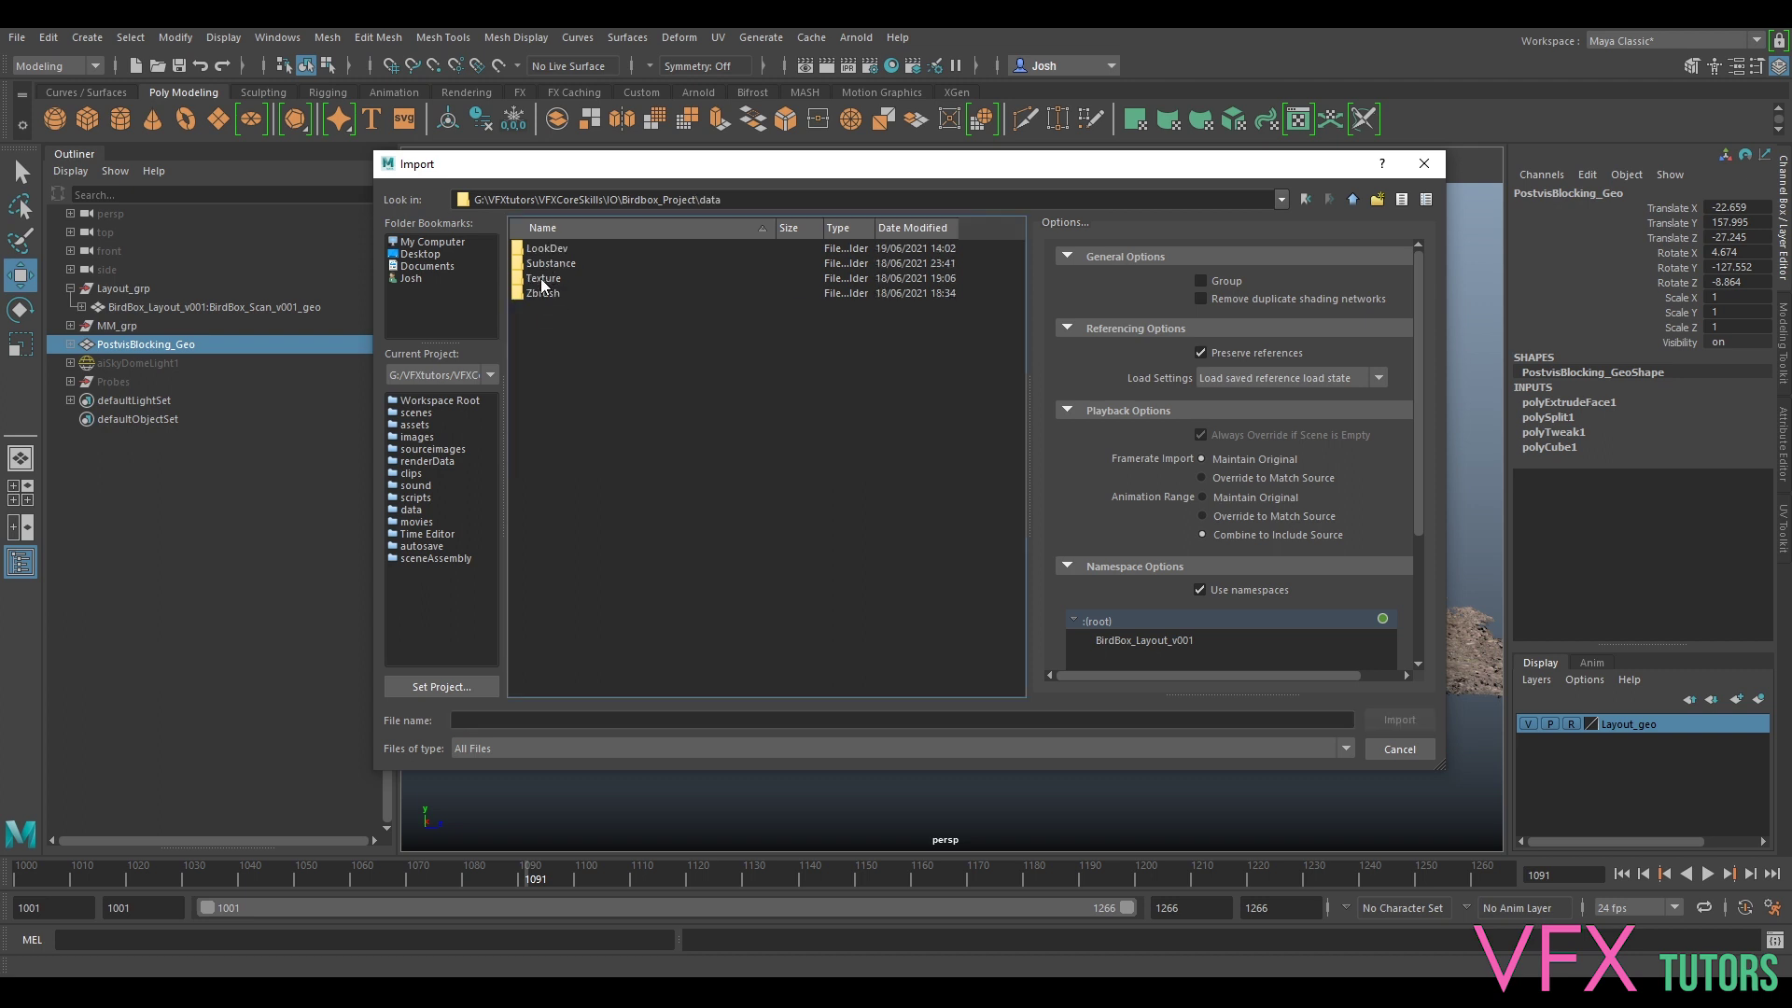
pyautogui.doubleClick(548, 249)
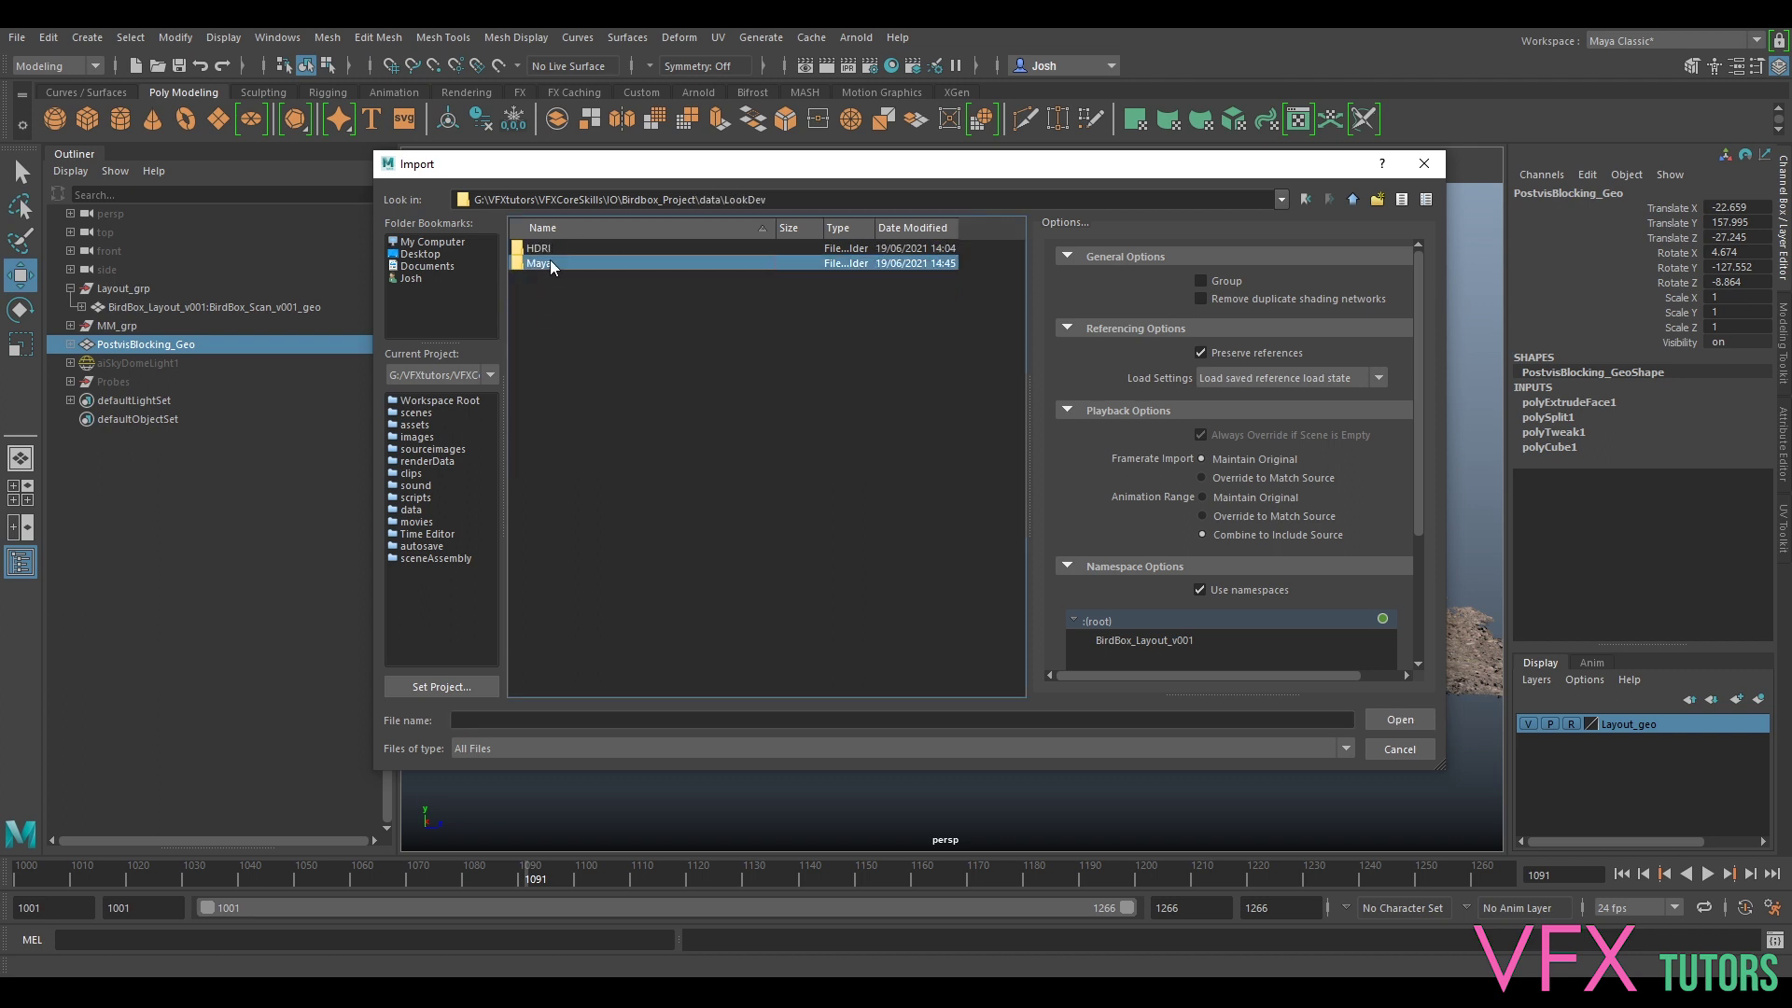
pyautogui.doubleClick(550, 263)
pyautogui.click(616, 264)
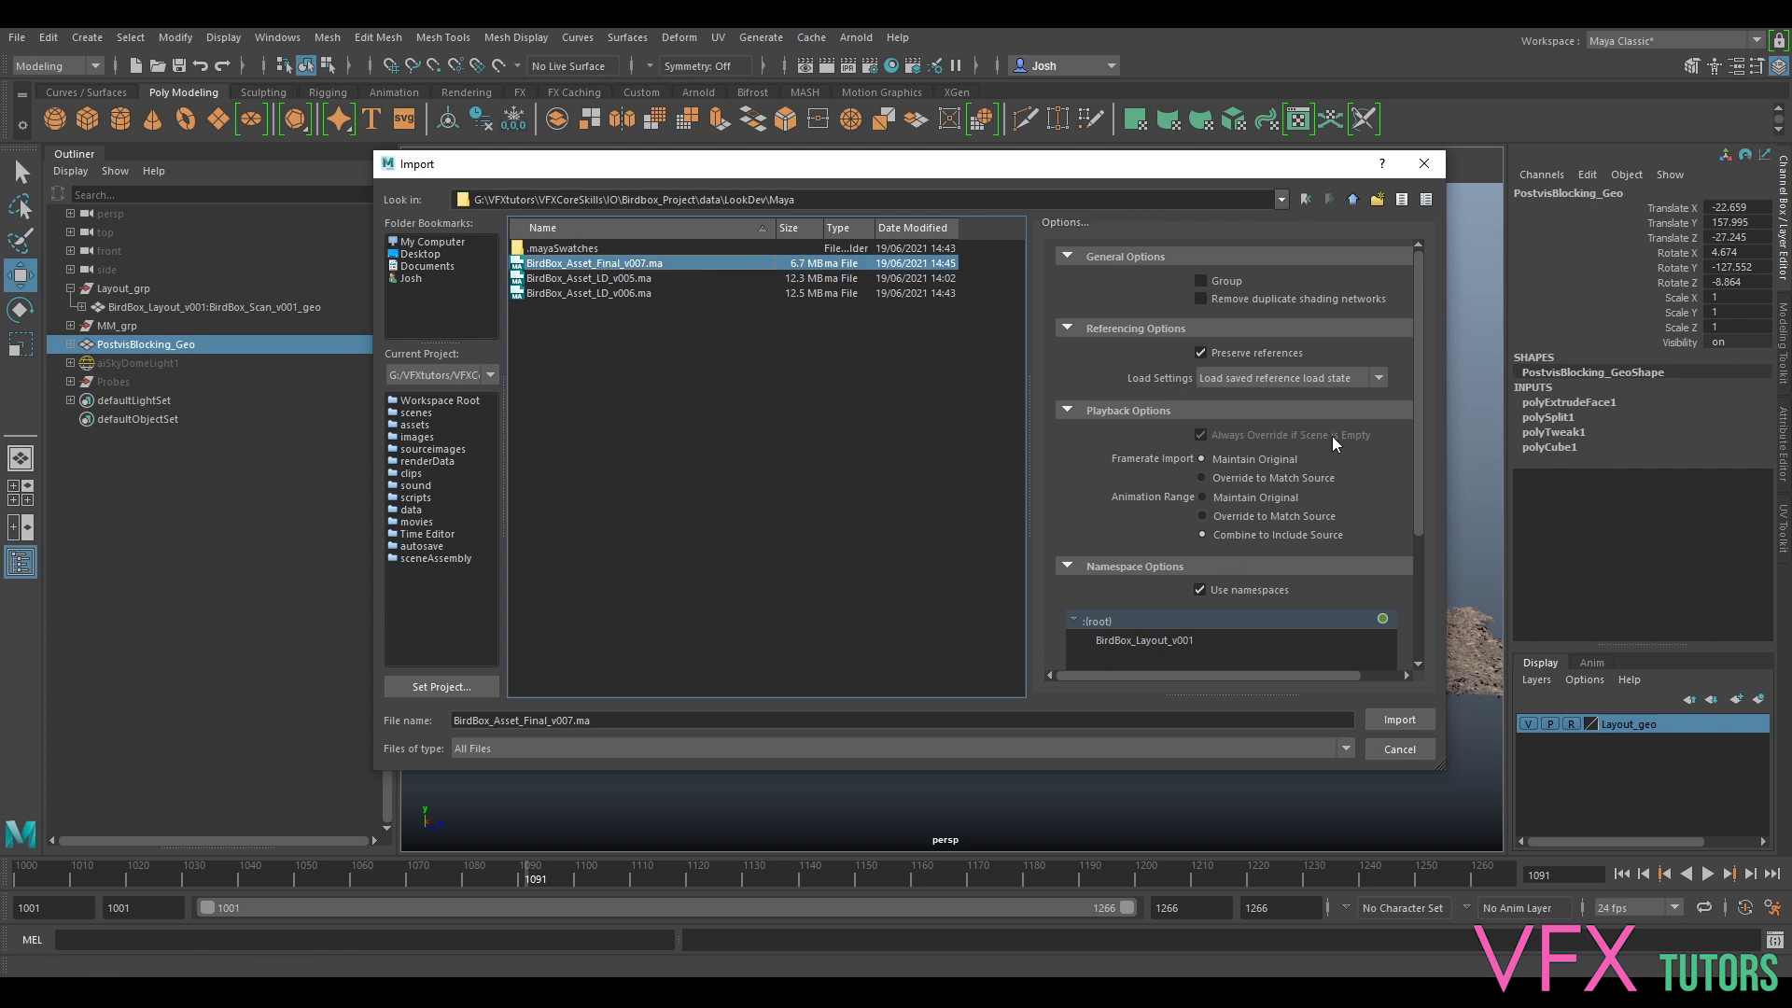
pyautogui.click(1396, 719)
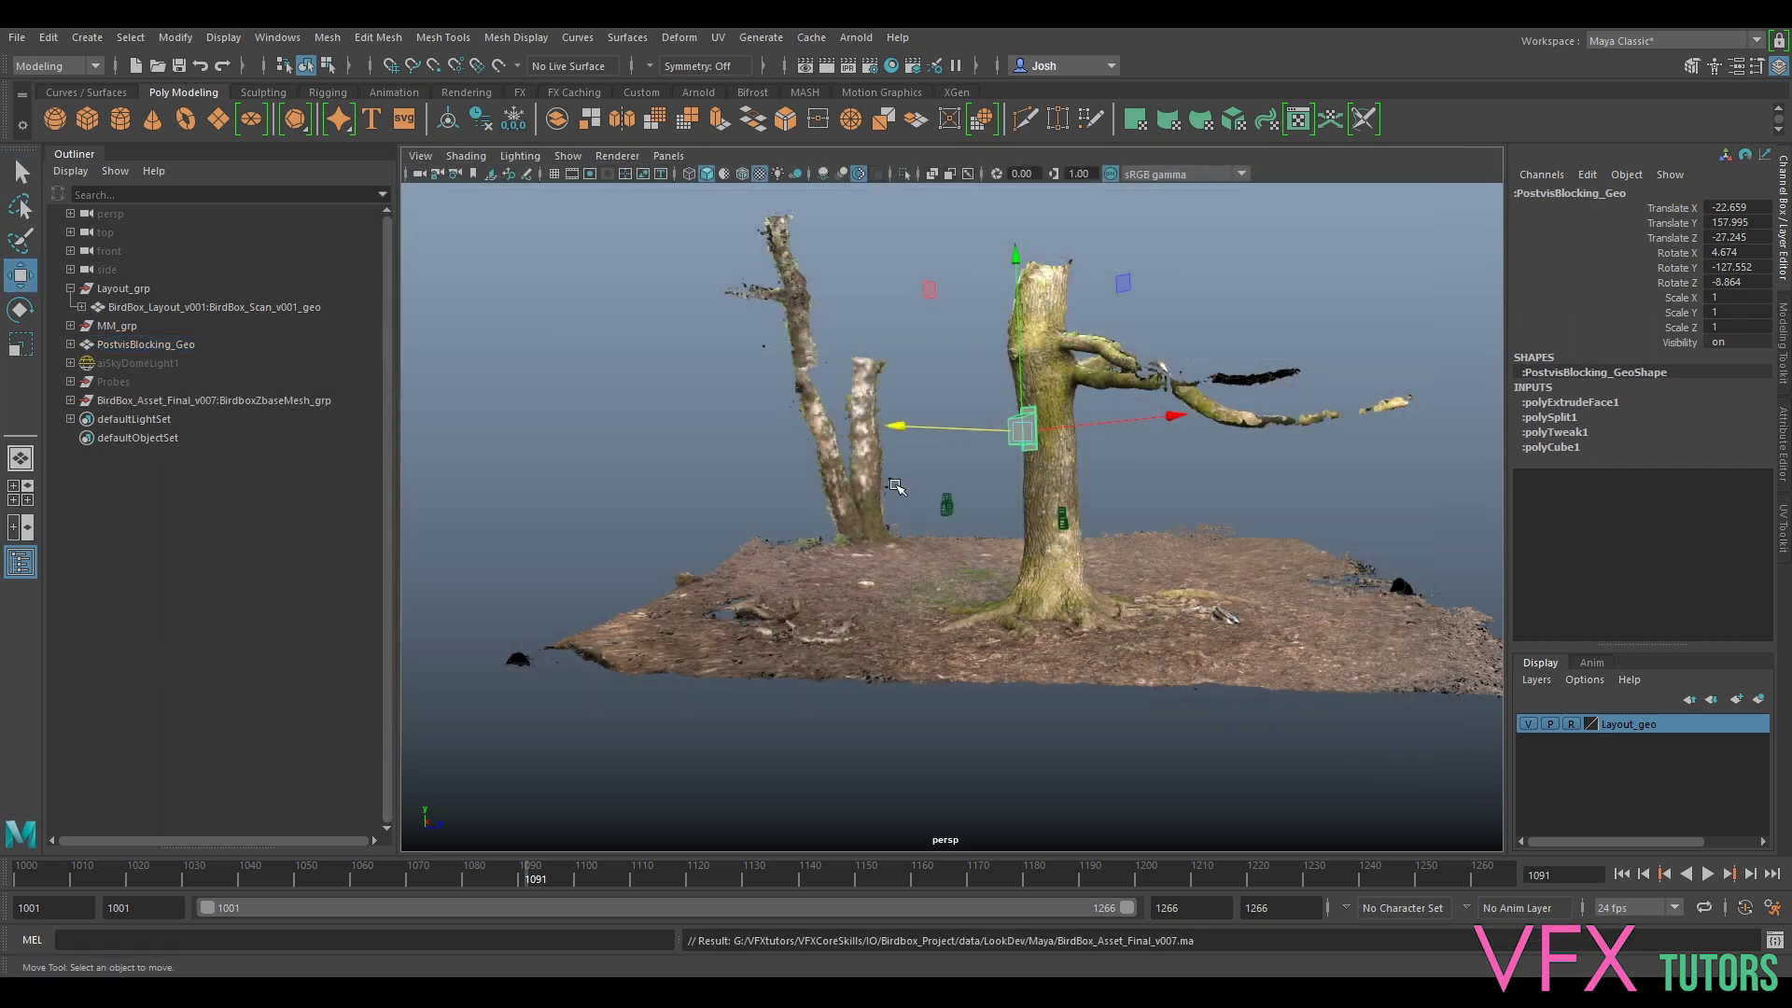
# - Raise the imported birdbox group up the tree, move it onto the trunk and turn it
pyautogui.click(213, 402)
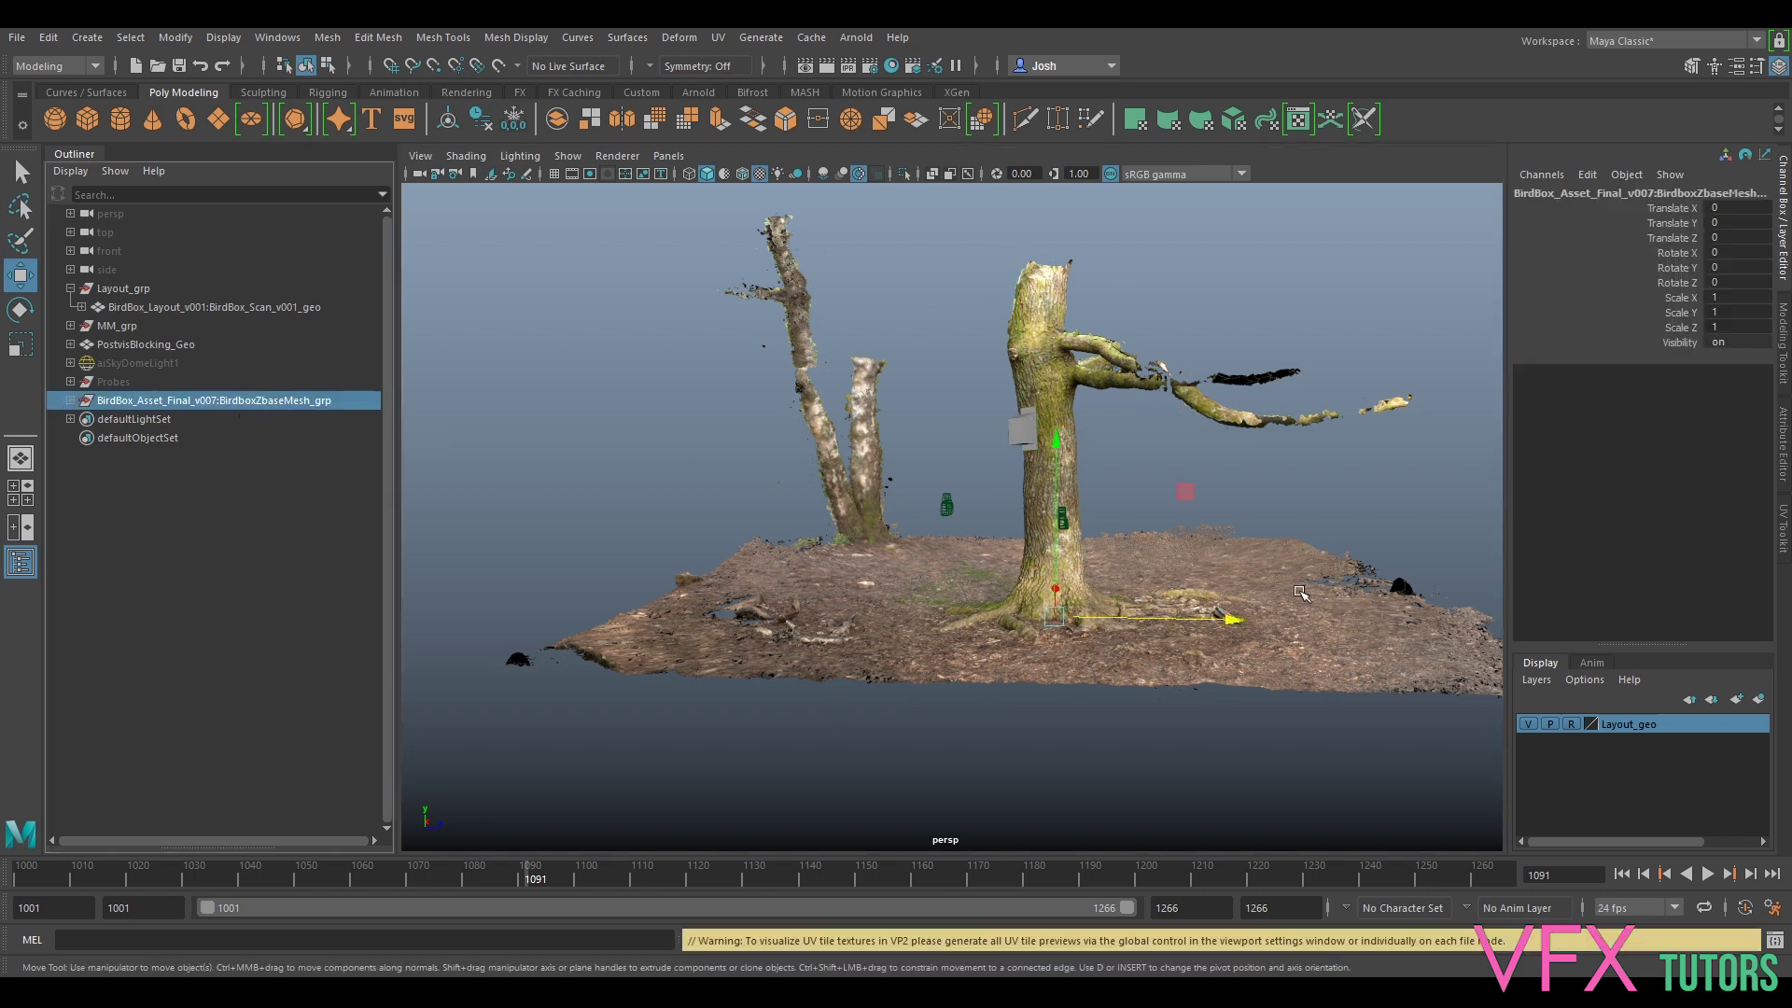
pyautogui.press('f')
pyautogui.keyDown('alt'); pyautogui.moveTo(1073, 485); pyautogui.dragTo(1082, 528); pyautogui.keyUp('alt')
pyautogui.moveTo(895, 597); pyautogui.dragTo(896, 350)
pyautogui.keyDown('alt'); pyautogui.moveTo(1036, 308); pyautogui.dragTo(991, 486); pyautogui.keyUp('alt')
pyautogui.moveTo(1003, 366); pyautogui.dragTo(971, 450)
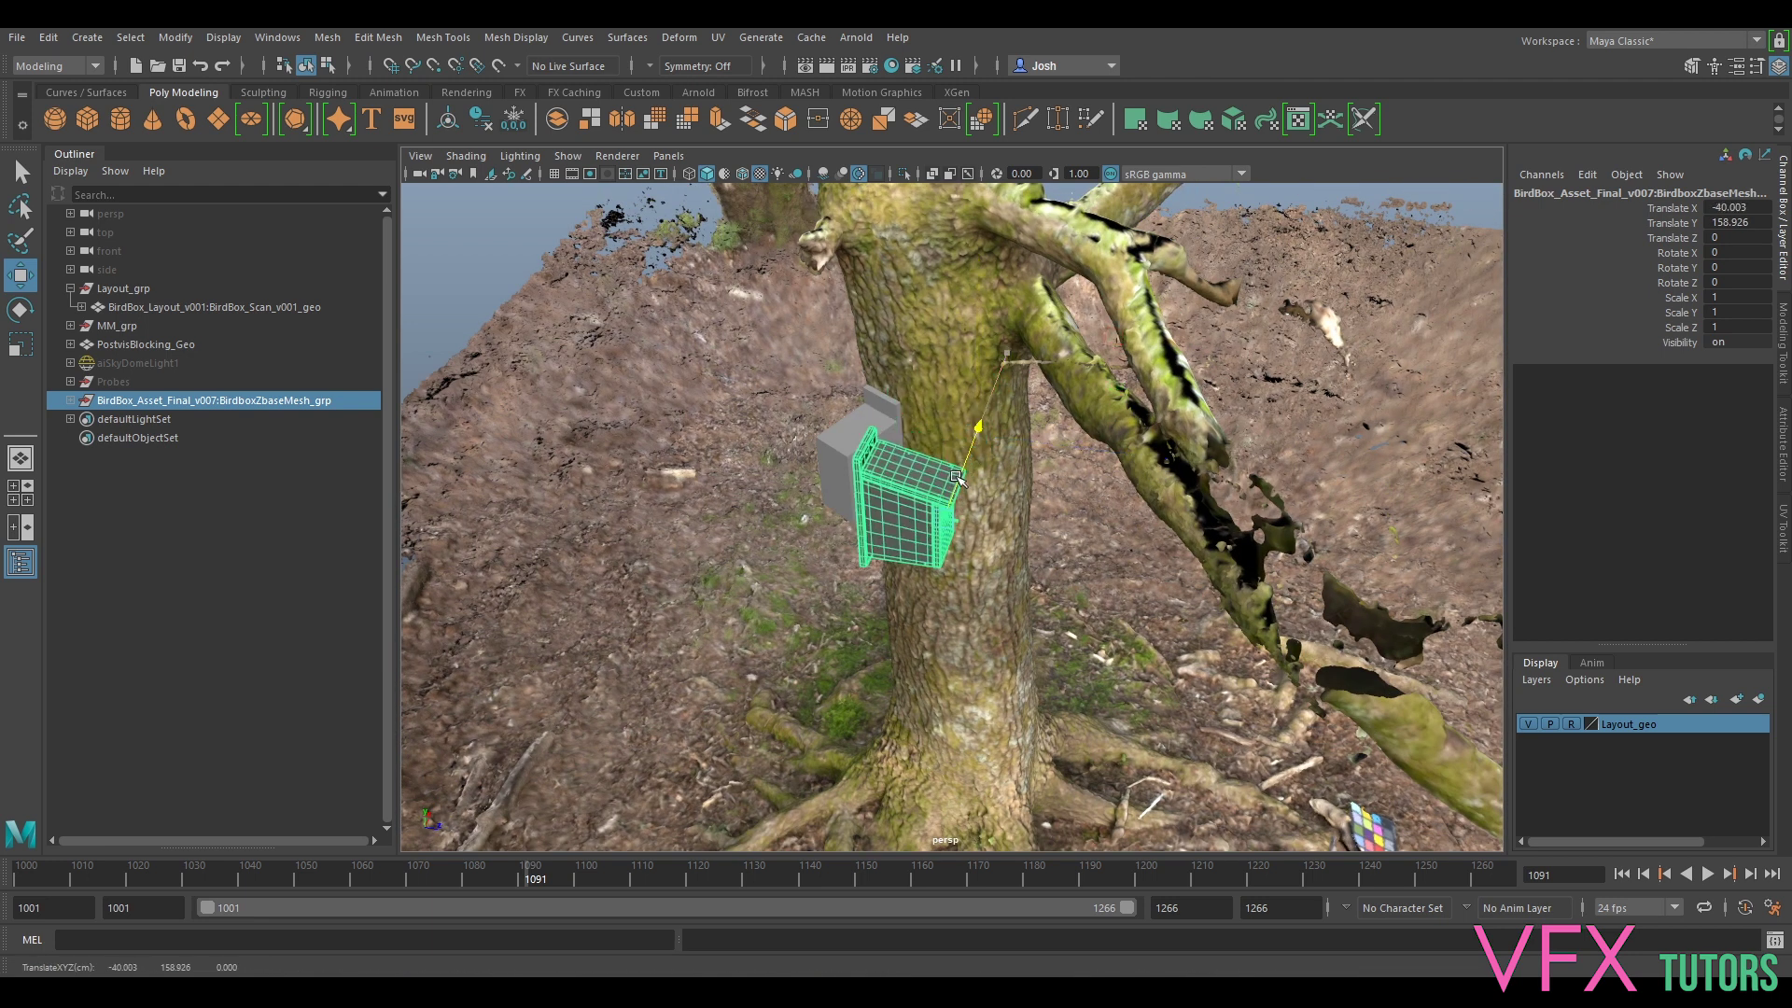
pyautogui.press('e')
pyautogui.moveTo(1027, 615); pyautogui.dragTo(887, 443)
pyautogui.scroll(3, 999, 532)
pyautogui.press('w')
pyautogui.keyDown('alt'); pyautogui.moveTo(1353, 480); pyautogui.dragTo(1248, 490); pyautogui.keyUp('alt')
pyautogui.moveTo(1045, 585); pyautogui.dragTo(1026, 349)
# - Raise the bird box higher, nudge it along X and tilt it to match the trunk
pyautogui.press('e')
pyautogui.press('w')
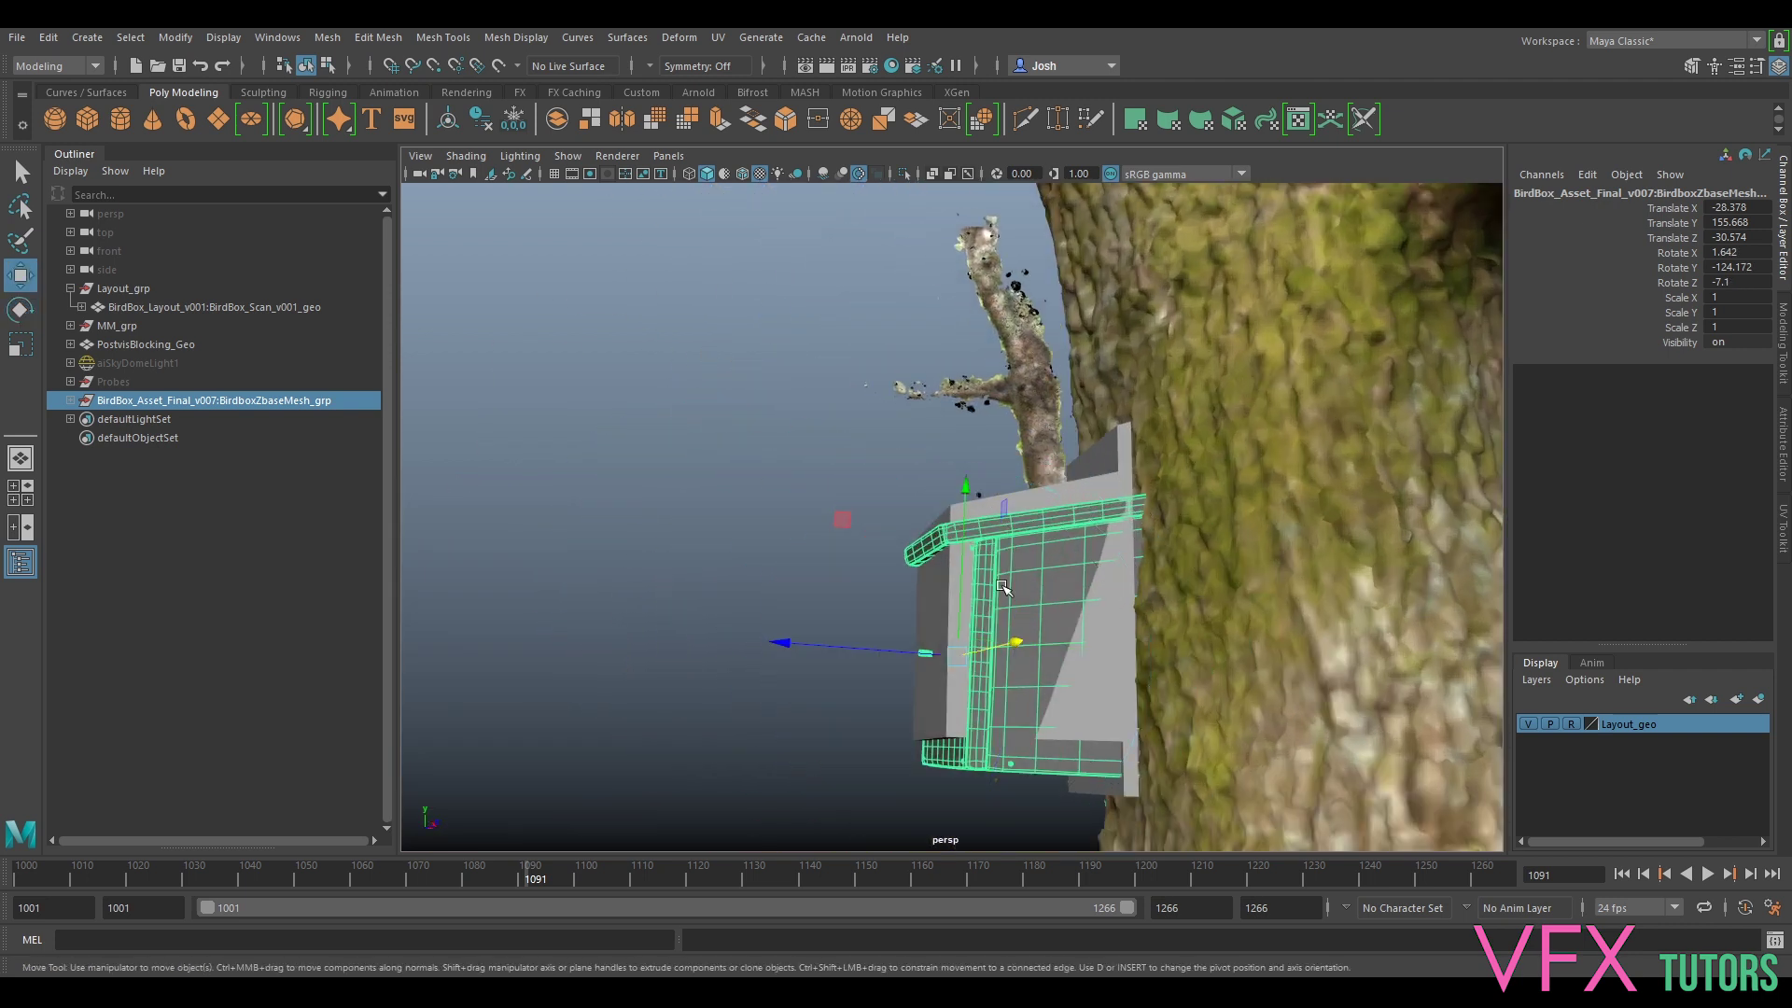
pyautogui.moveTo(970, 600); pyautogui.dragTo(957, 577, button='middle')
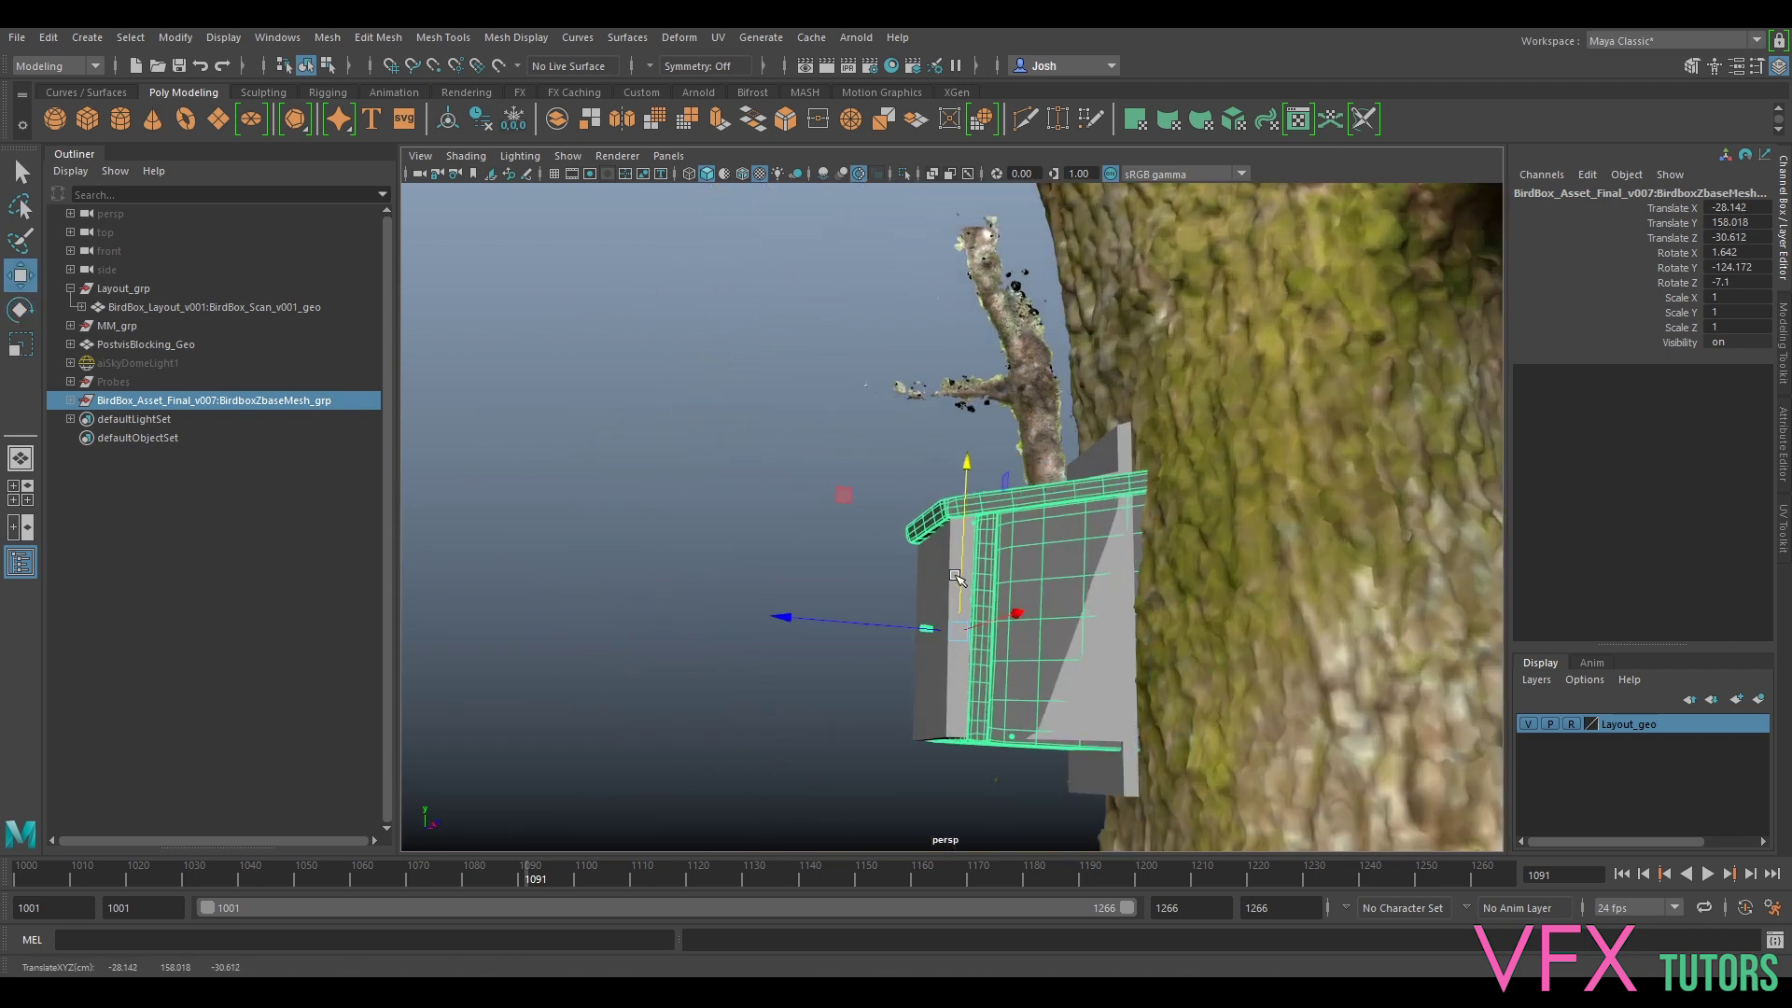
pyautogui.moveTo(908, 628); pyautogui.dragTo(1007, 590)
pyautogui.press('e')
pyautogui.moveTo(1273, 594); pyautogui.dragTo(1266, 613)
pyautogui.moveTo(1023, 592); pyautogui.dragTo(1019, 592)
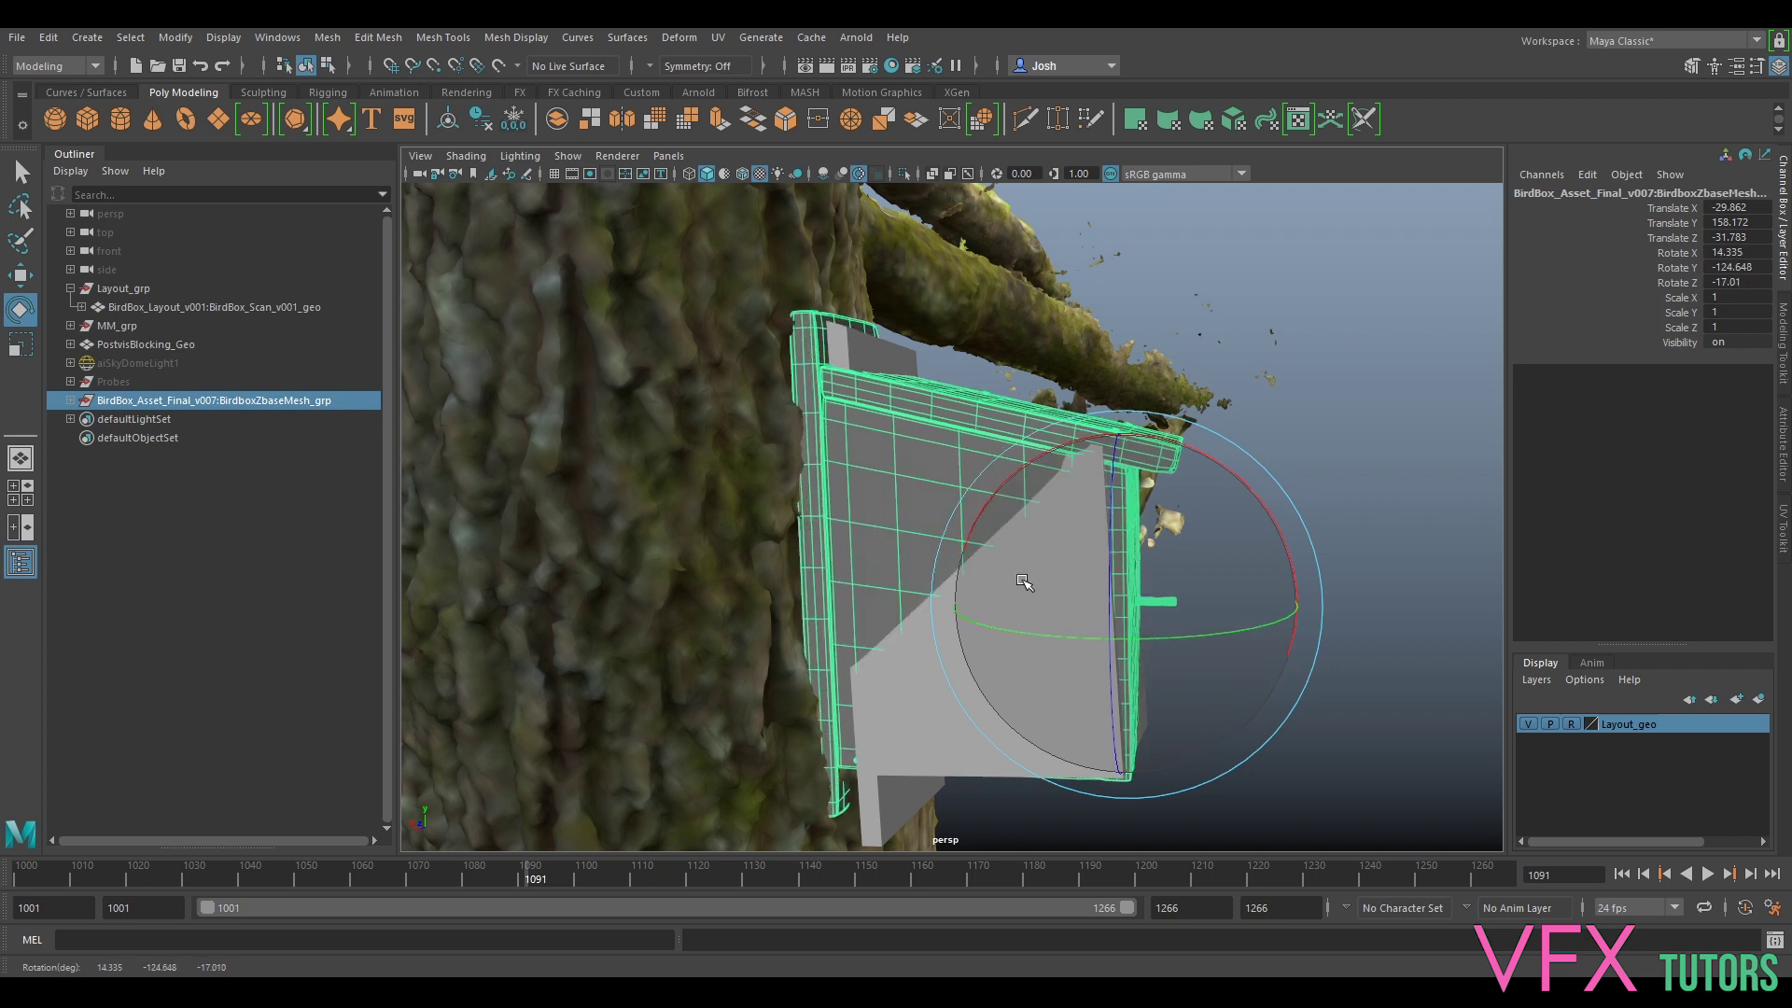
pyautogui.press('w')
pyautogui.moveTo(1209, 598); pyautogui.dragTo(1239, 608)
pyautogui.keyDown('alt'); pyautogui.moveTo(1239, 607); pyautogui.dragTo(866, 590); pyautogui.keyUp('alt')
# - Fine-tune the bird box's rotation and position until its back sits flush against the trunk
pyautogui.press('e')
pyautogui.press('w')
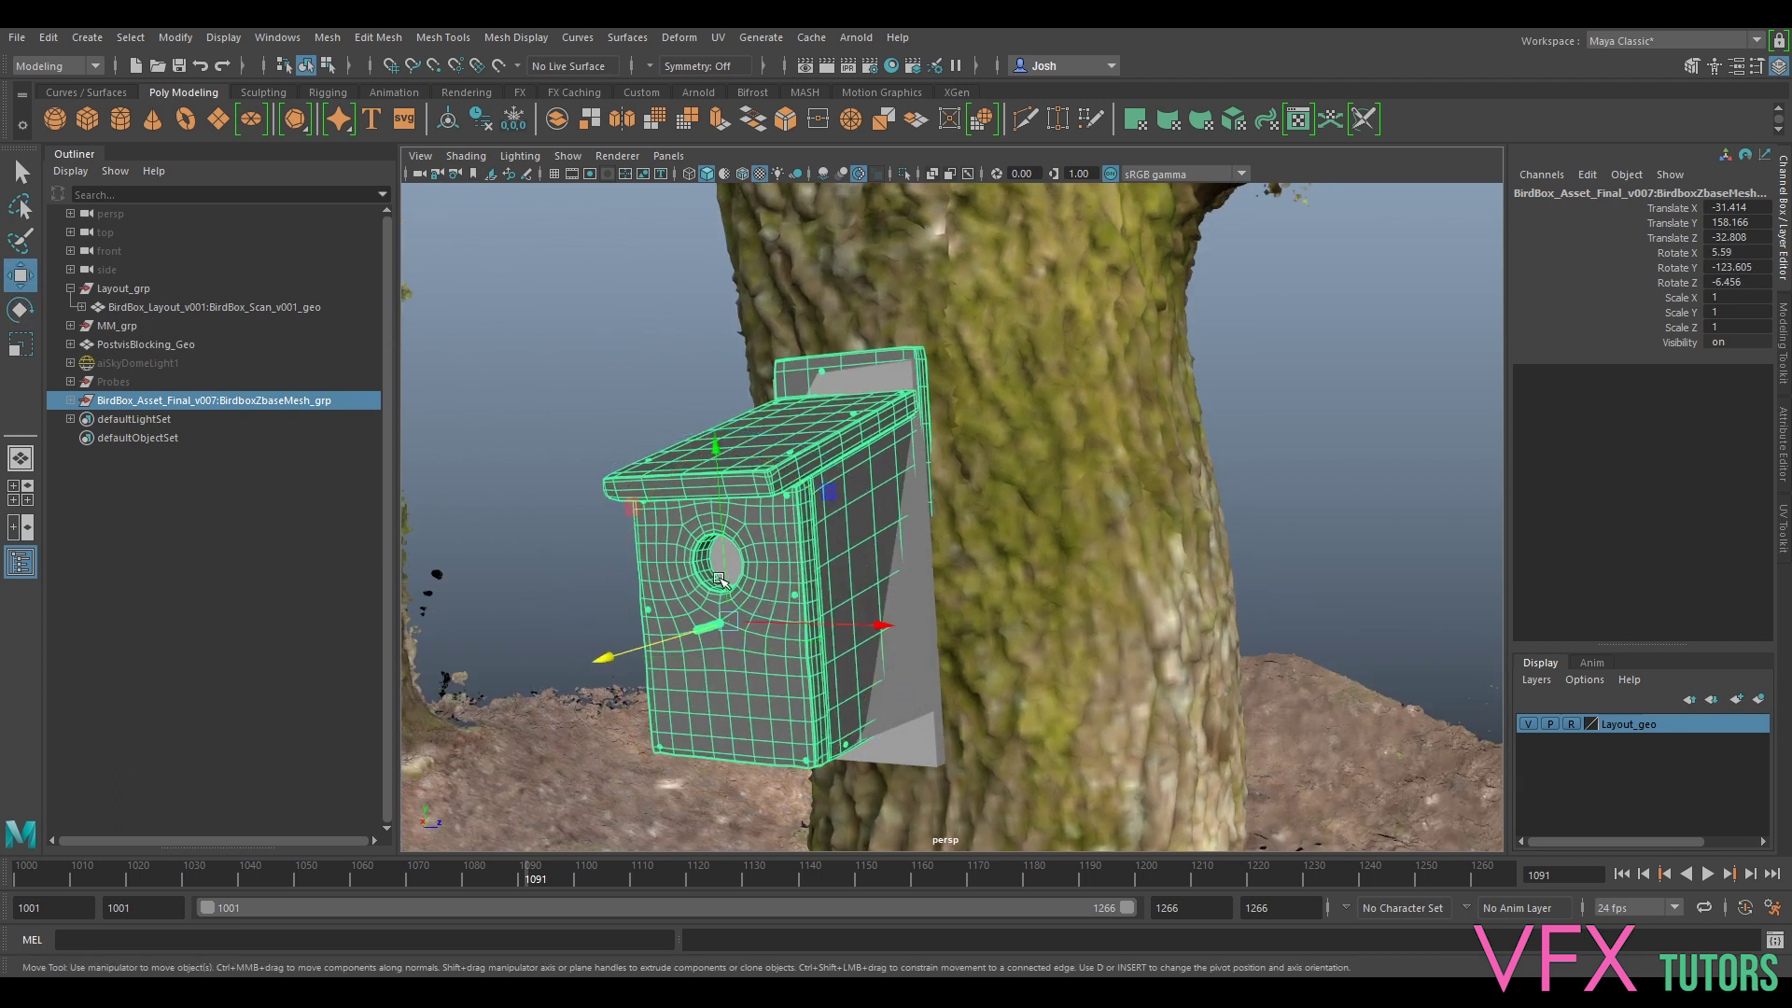
pyautogui.press('e')
pyautogui.moveTo(707, 570); pyautogui.dragTo(661, 637)
pyautogui.press('w')
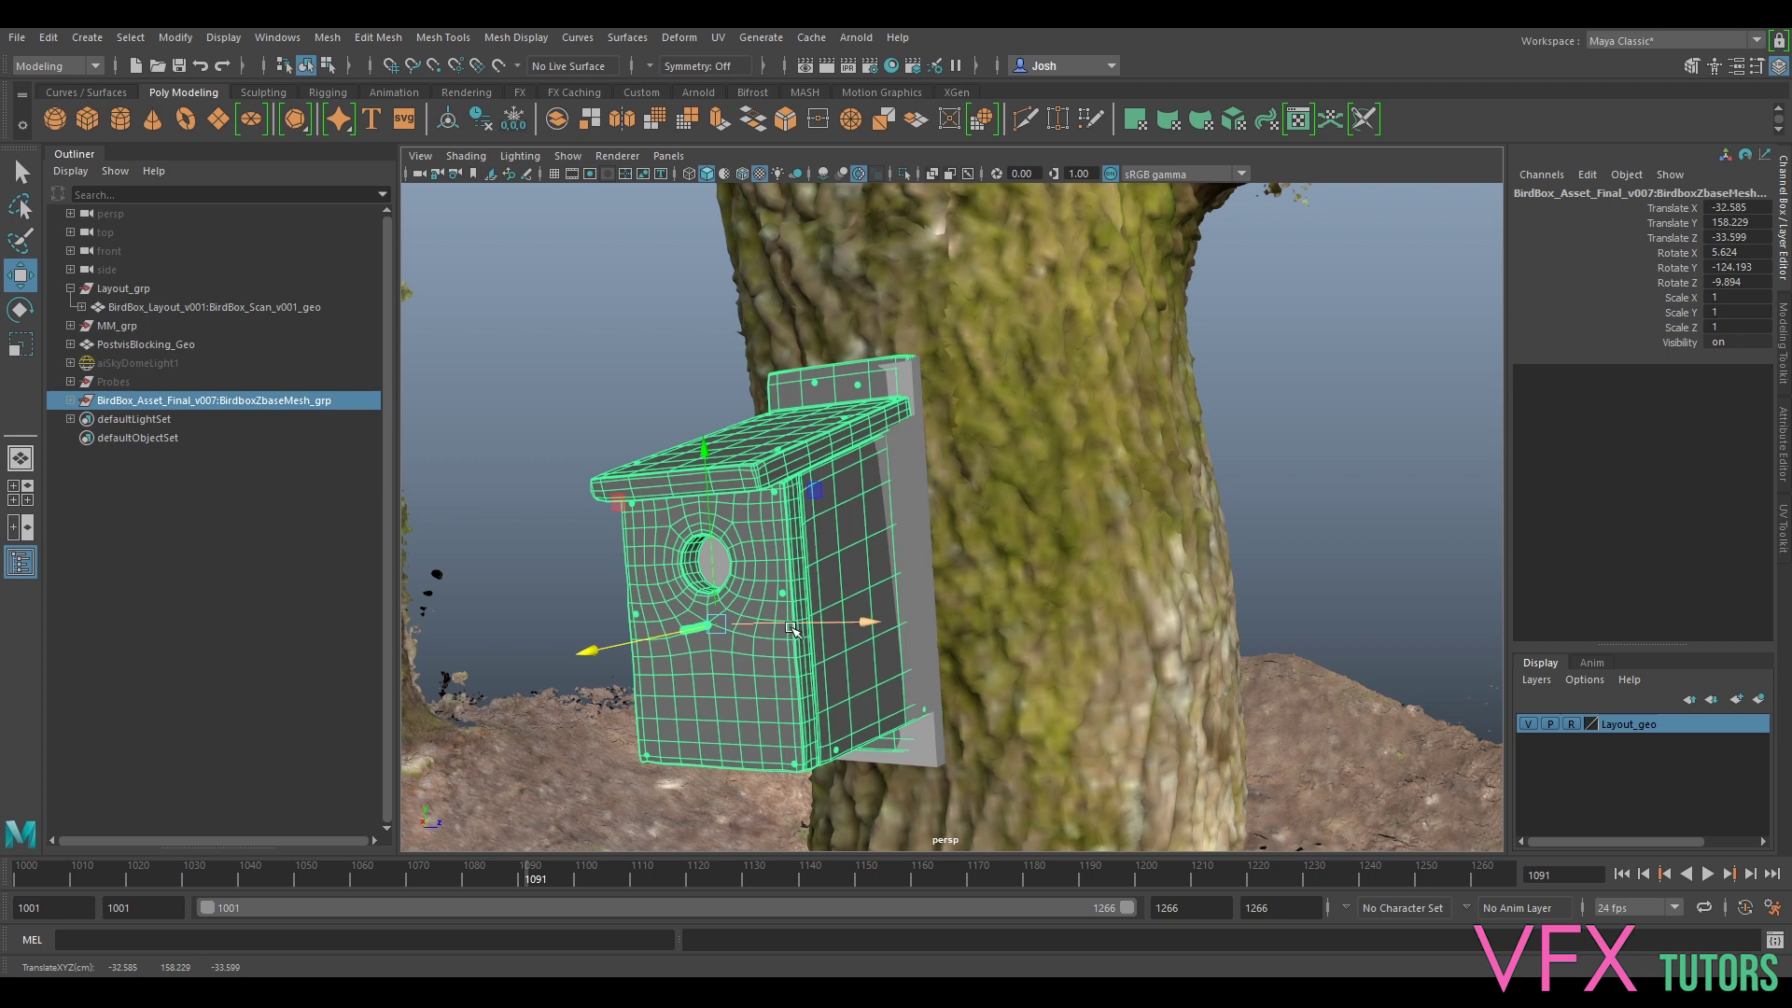
pyautogui.moveTo(793, 630); pyautogui.dragTo(800, 626)
pyautogui.press('e')
pyautogui.moveTo(597, 672); pyautogui.dragTo(924, 455)
pyautogui.press('w')
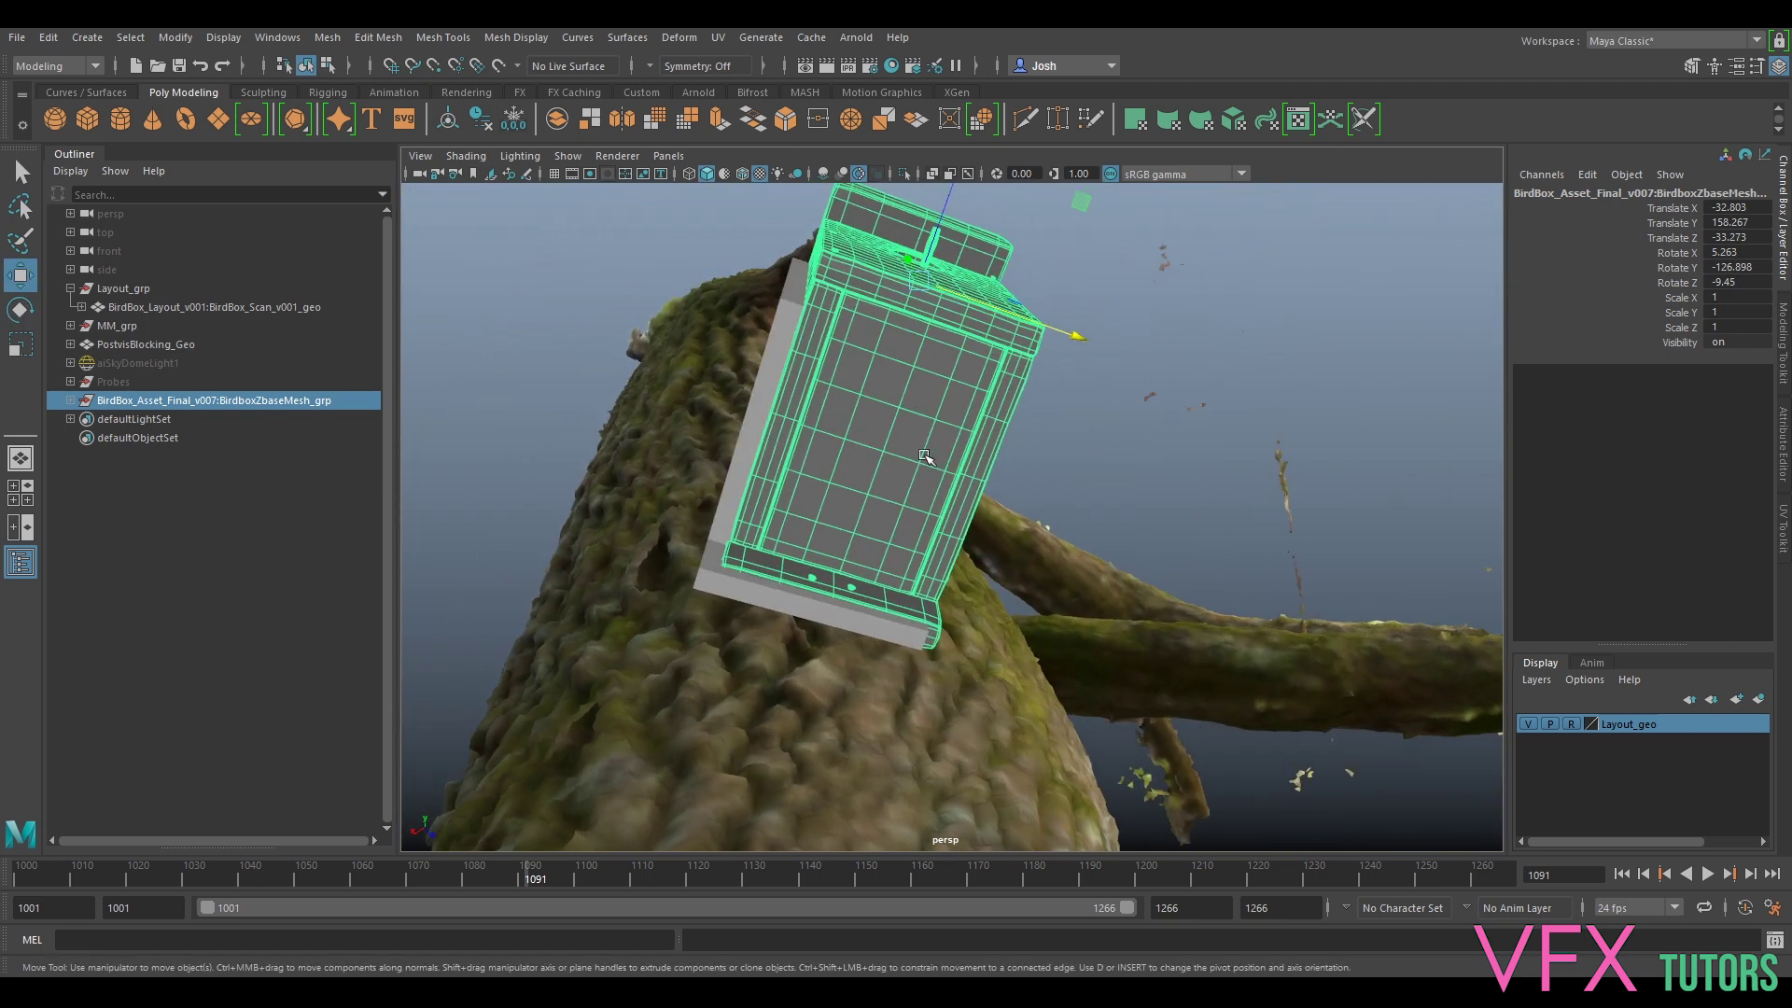
pyautogui.moveTo(1026, 323); pyautogui.dragTo(930, 457)
# - Select PostvisBlocking_Geo and view it through the Birdbox_BG01_v001_Rendercam camera
pyautogui.click(145, 344)
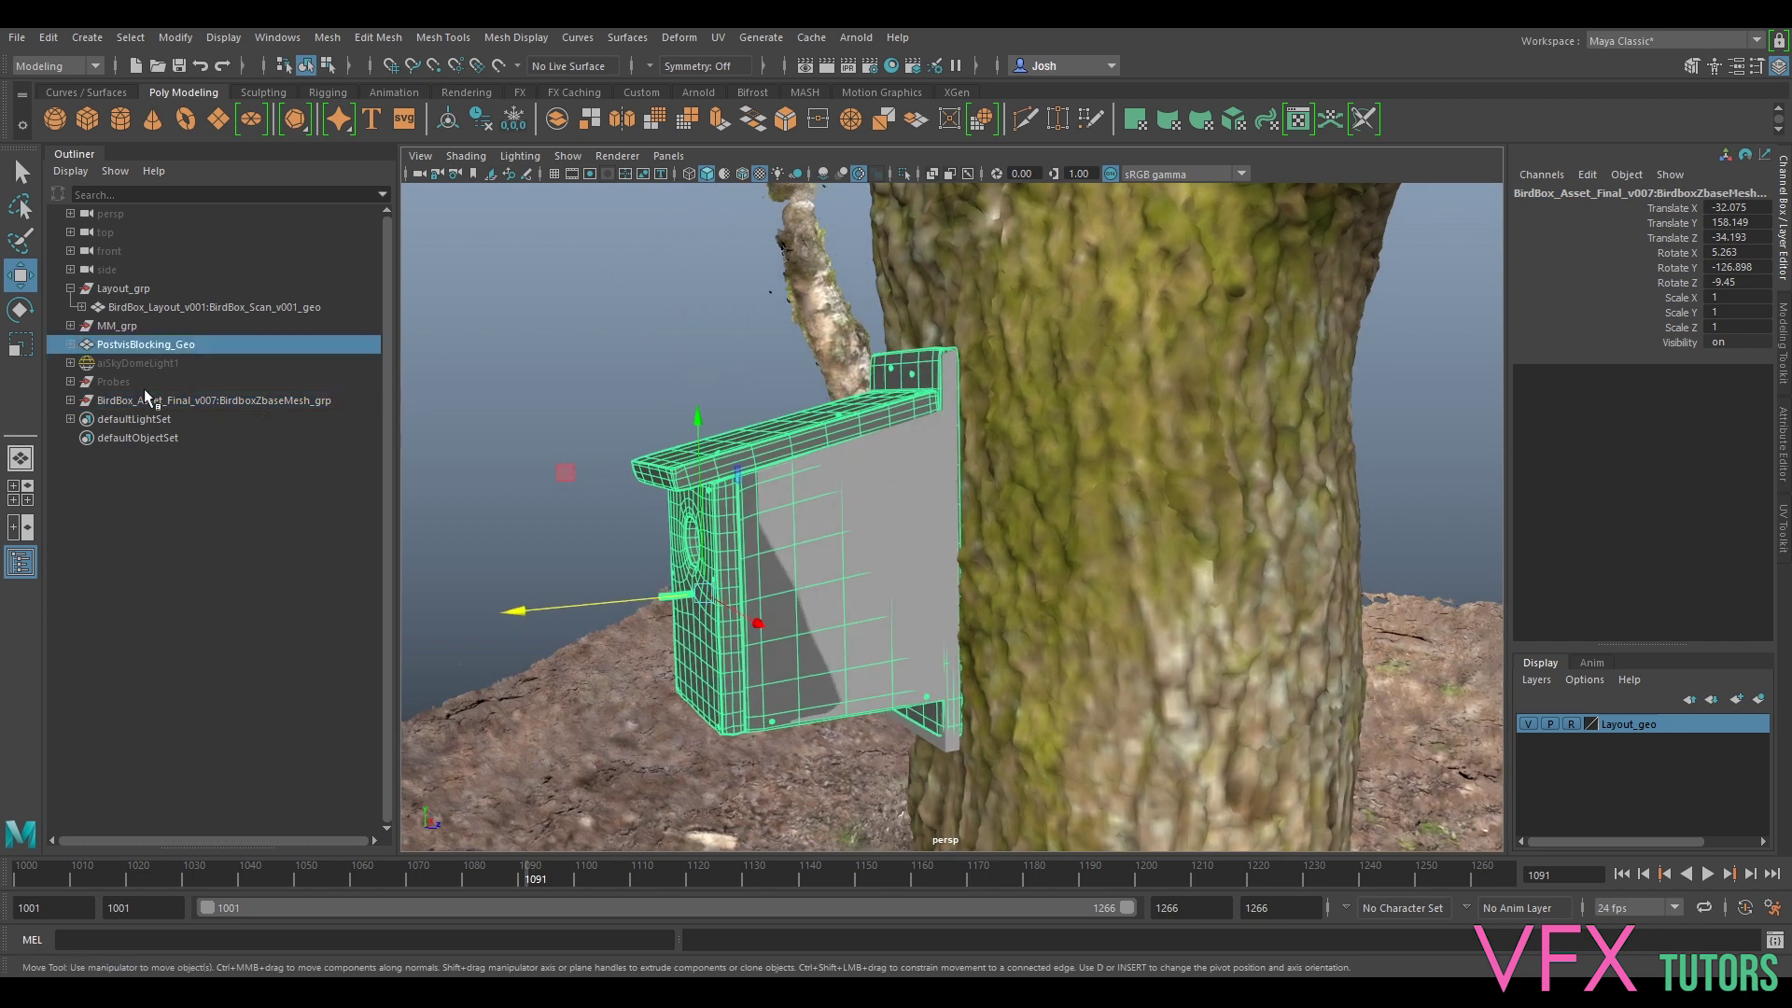
pyautogui.keyDown('alt'); pyautogui.moveTo(999, 338); pyautogui.dragTo(872, 341); pyautogui.keyUp('alt')
pyautogui.click(668, 155)
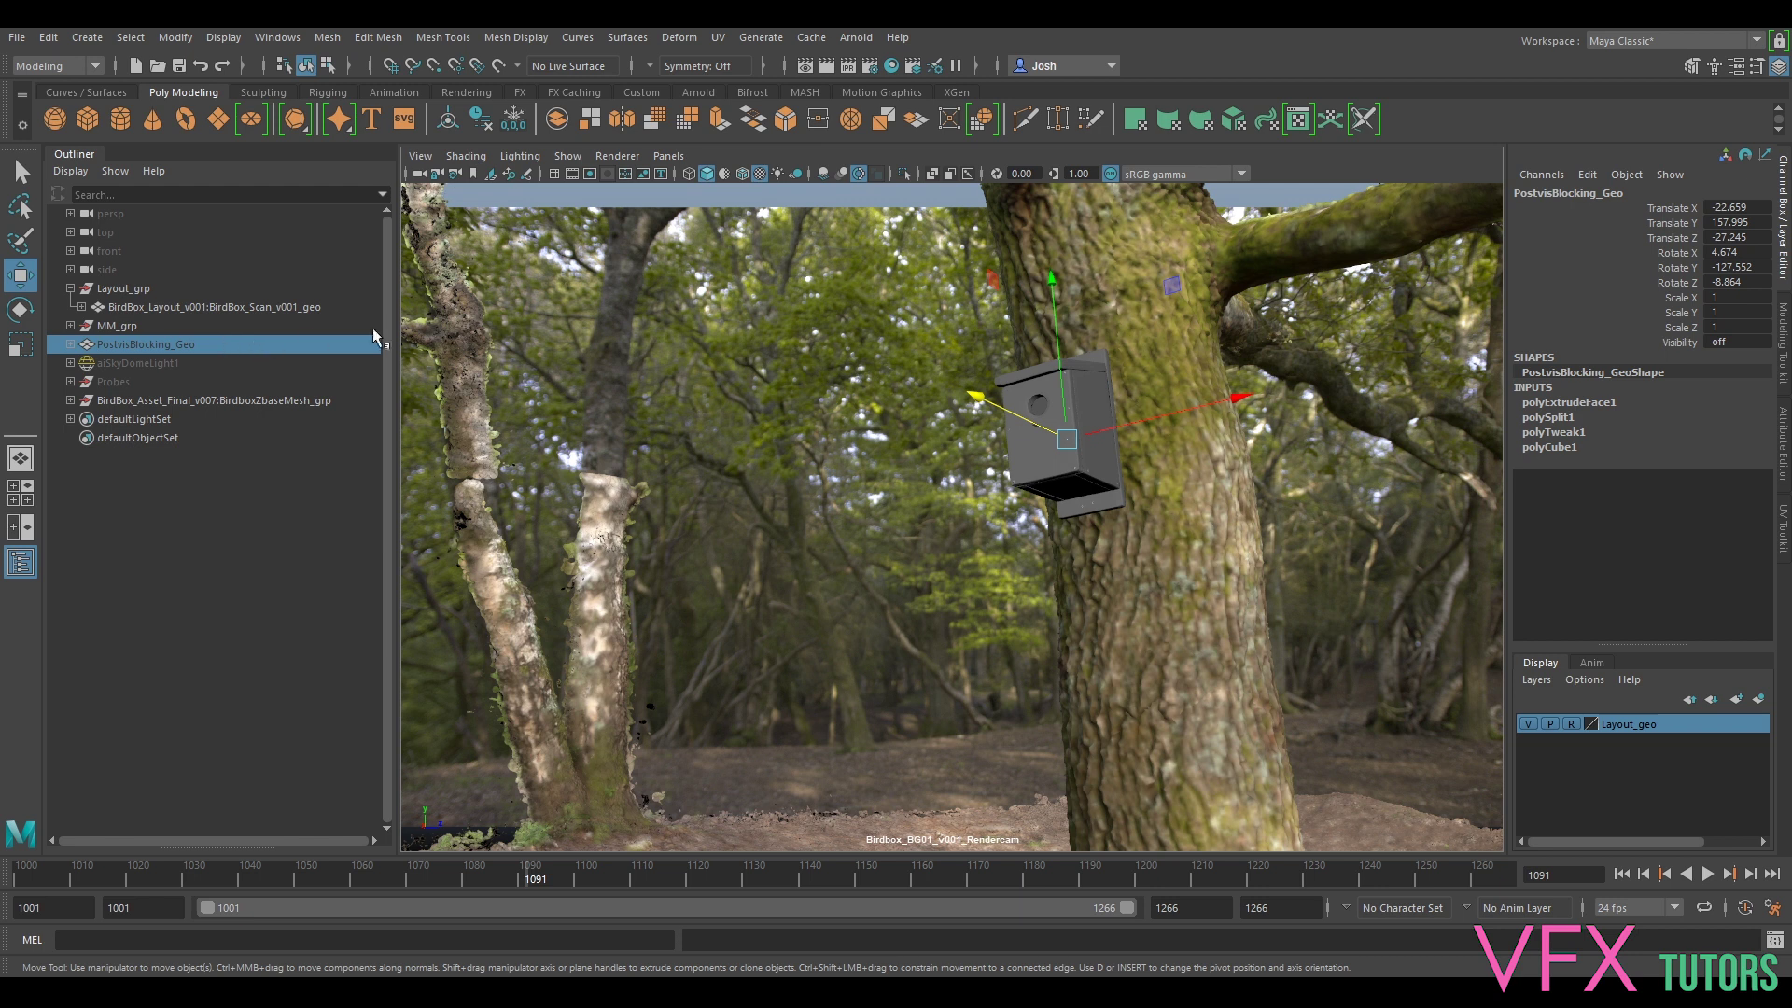
# - Freeze PostvisBlocking_Geo's transforms, then select the background image plane and the scanned tree mesh
pyautogui.click(515, 118)
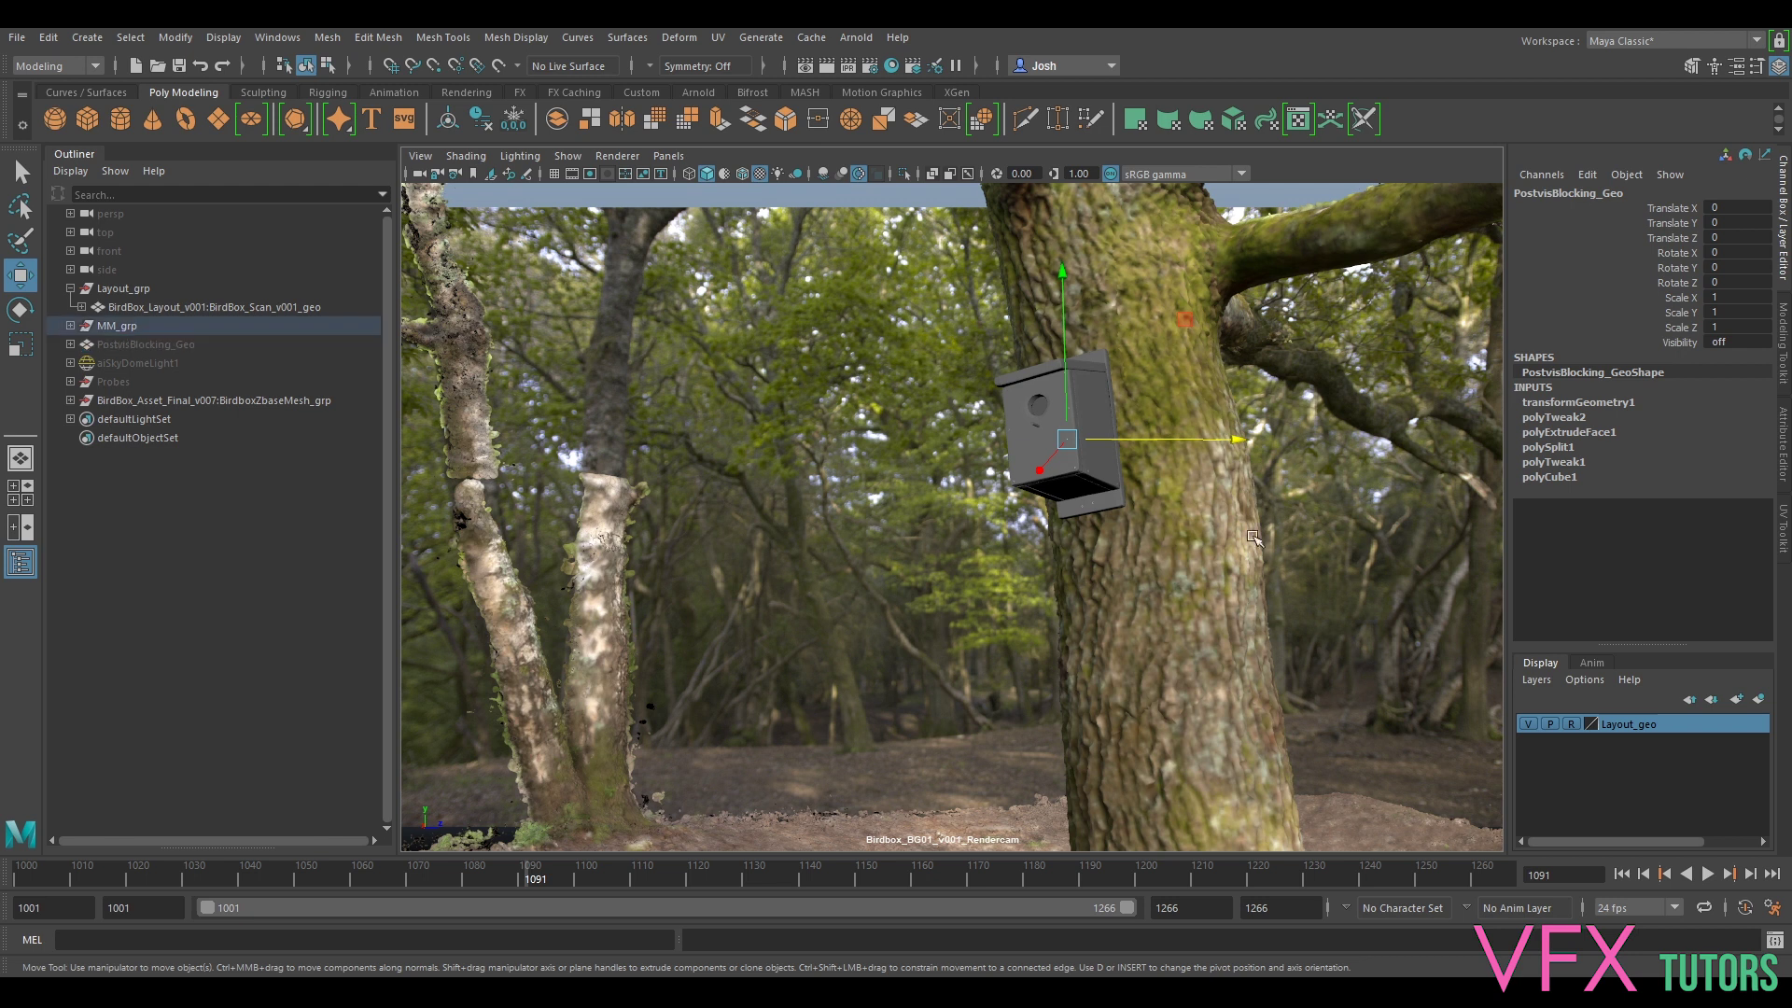
pyautogui.click(1547, 730)
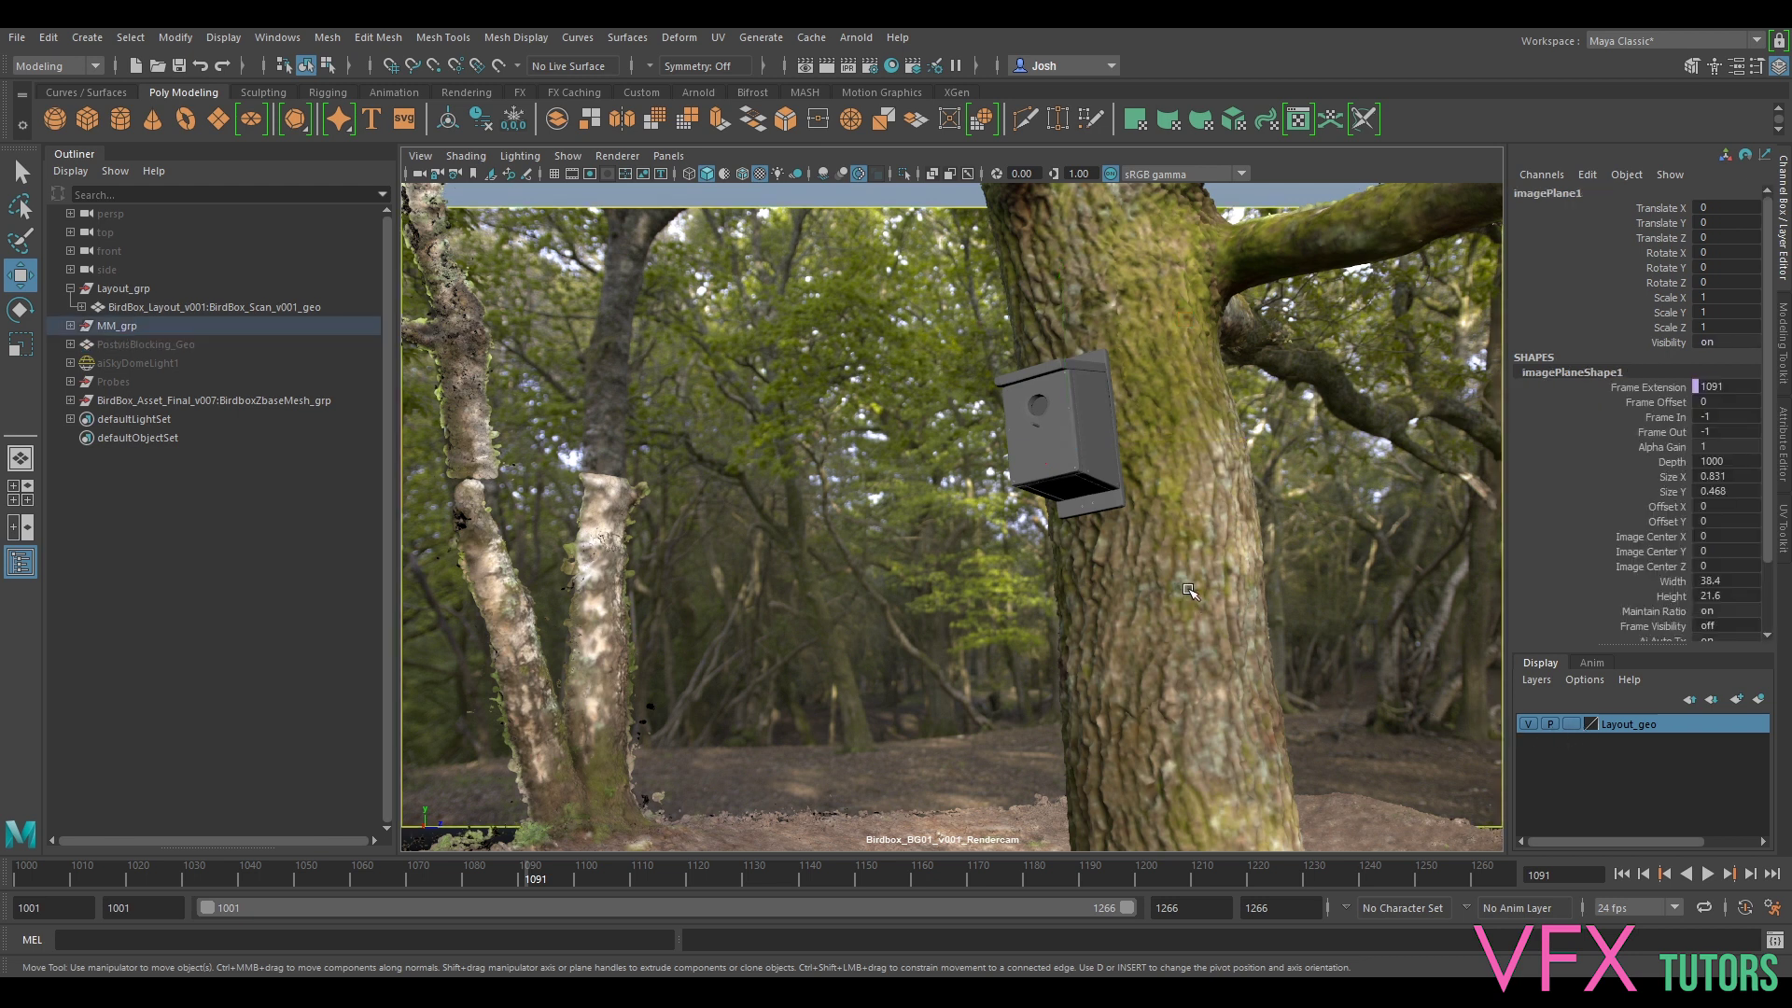
pyautogui.click(1223, 556)
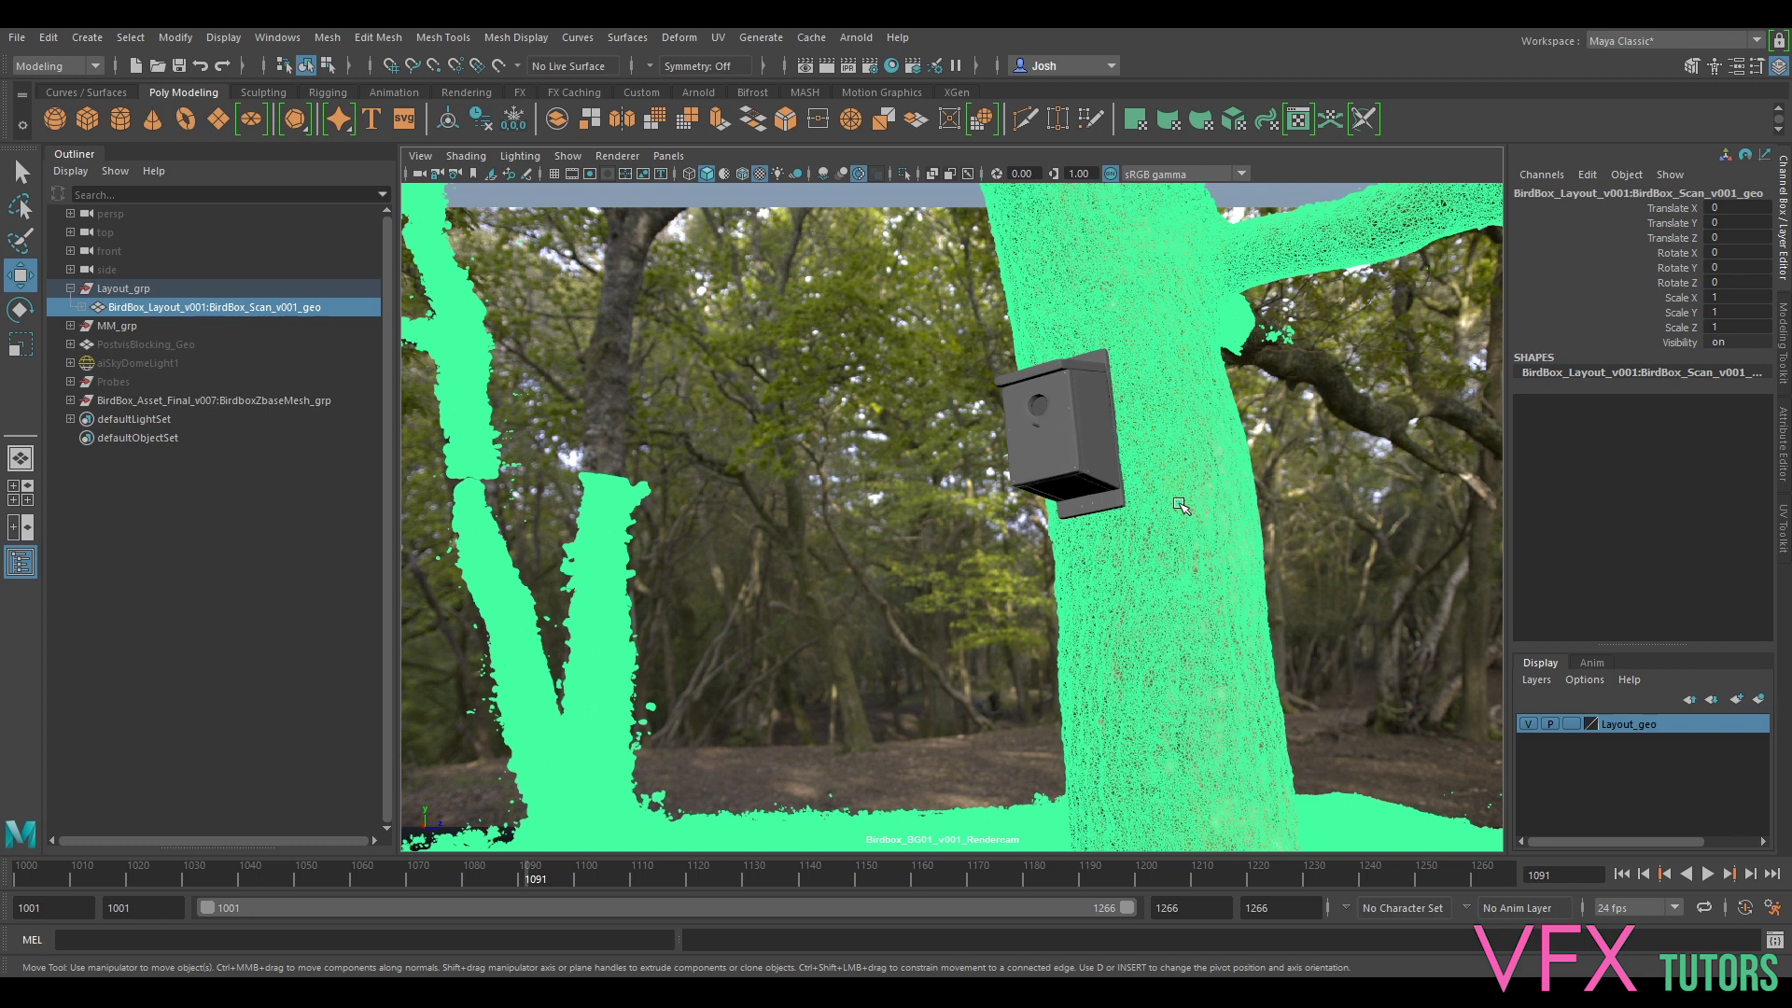
# - Assign a new aiShadowMatte material to the scanned tree and review its Arnold attributes
pyautogui.rightClick(1179, 458)
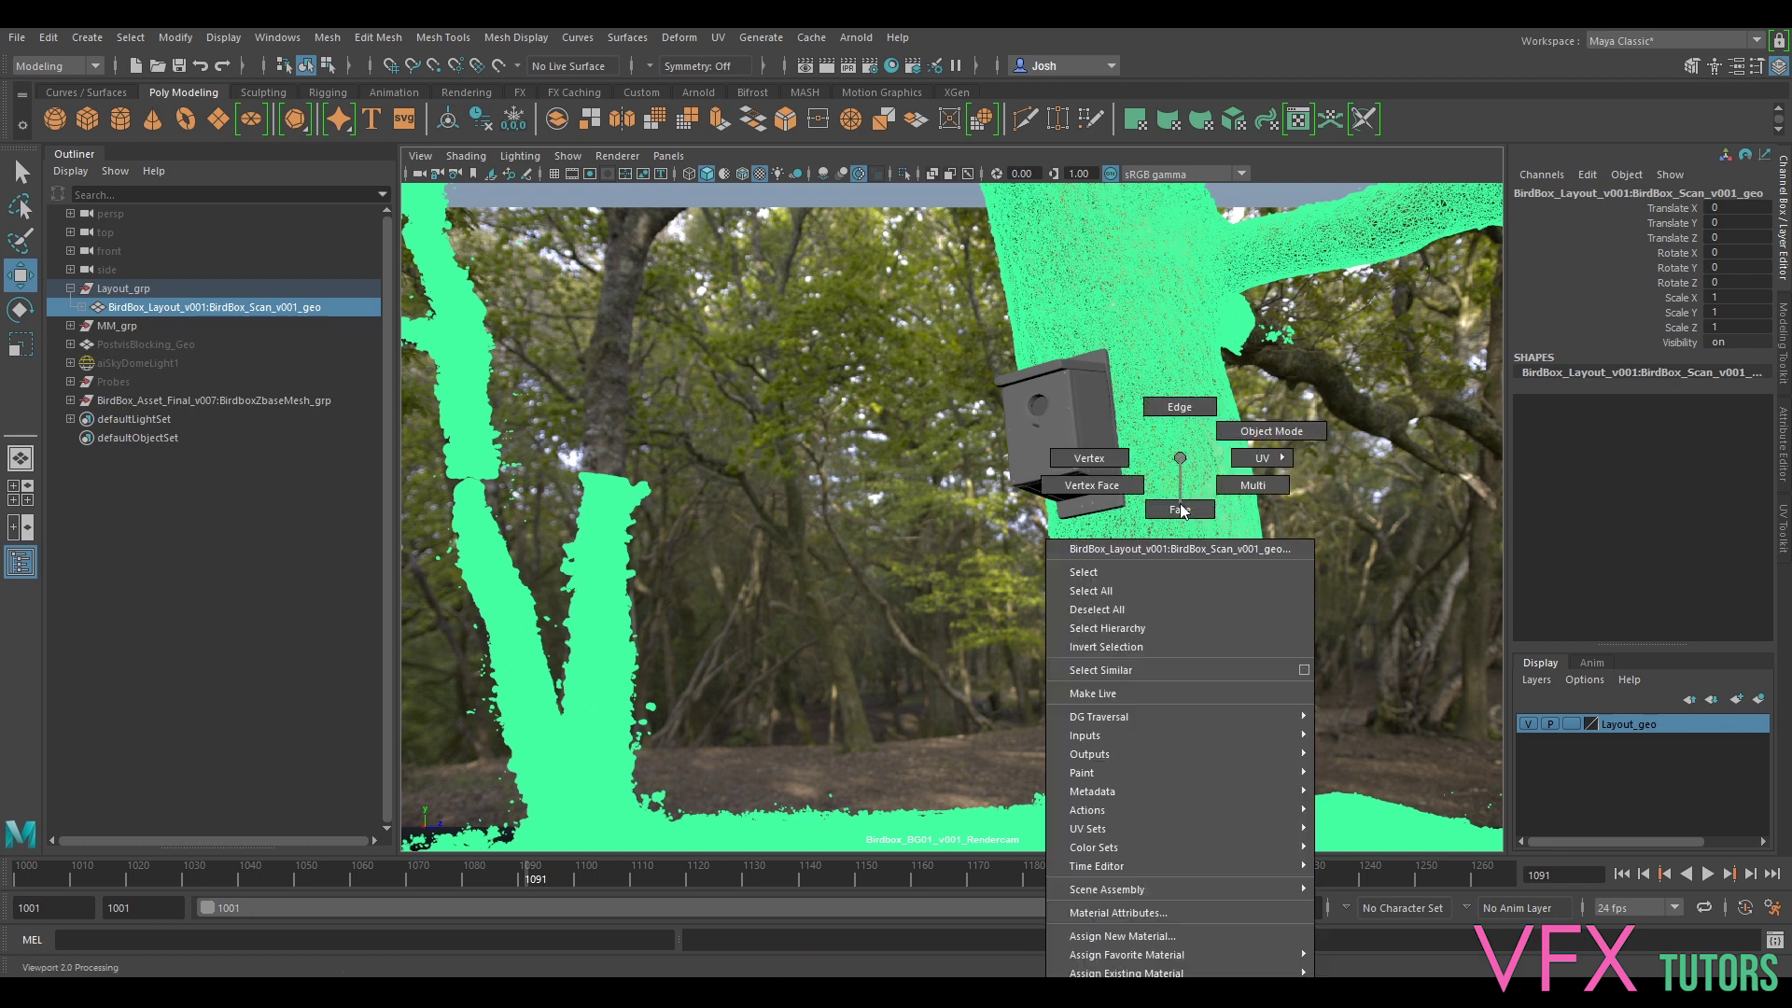
pyautogui.click(1175, 937)
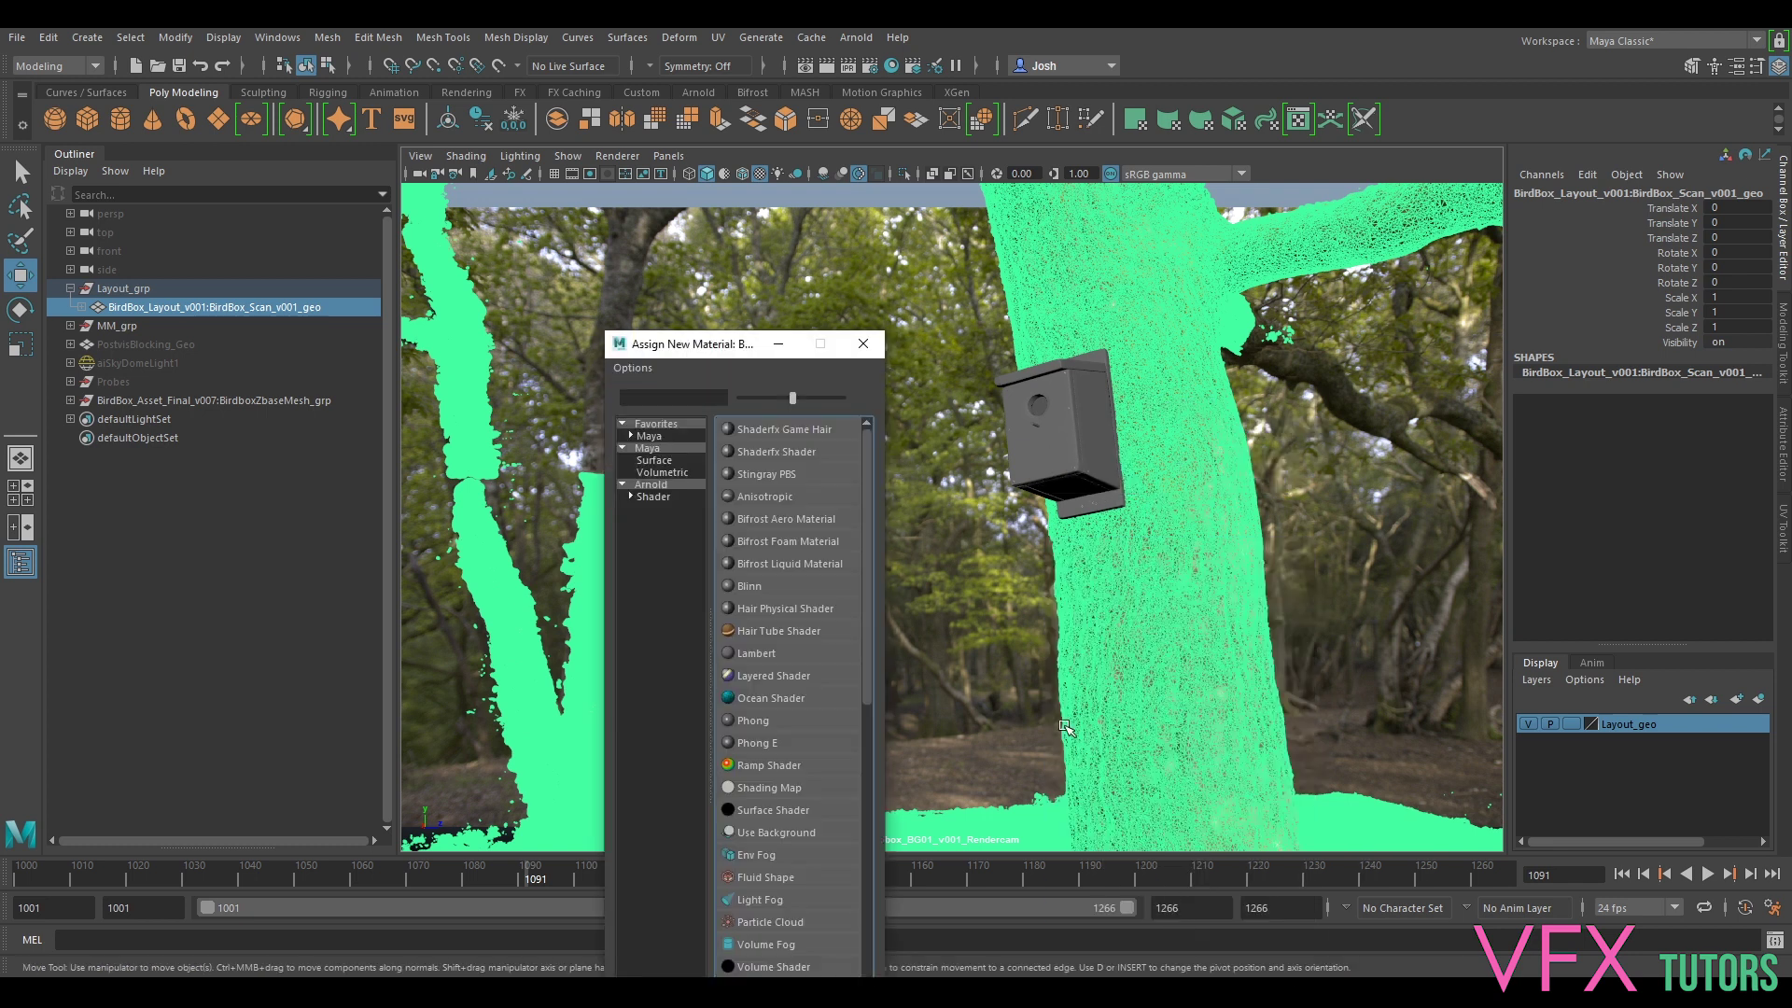
pyautogui.click(650, 485)
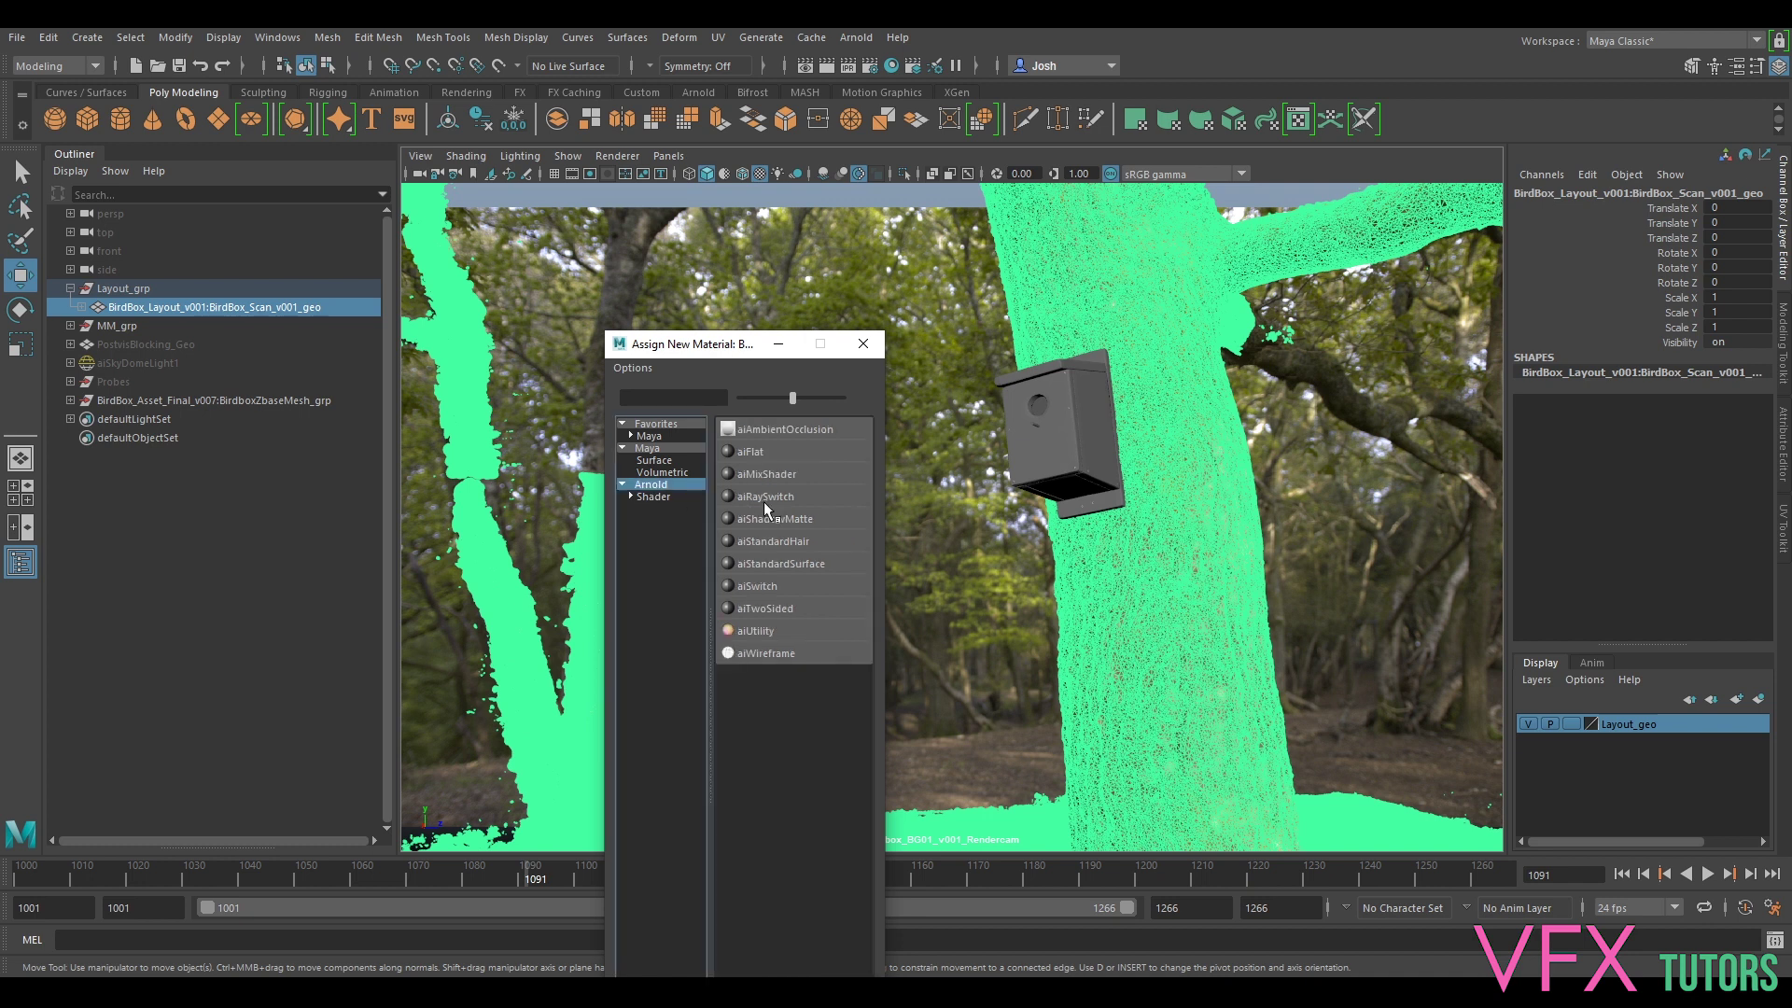
pyautogui.click(799, 518)
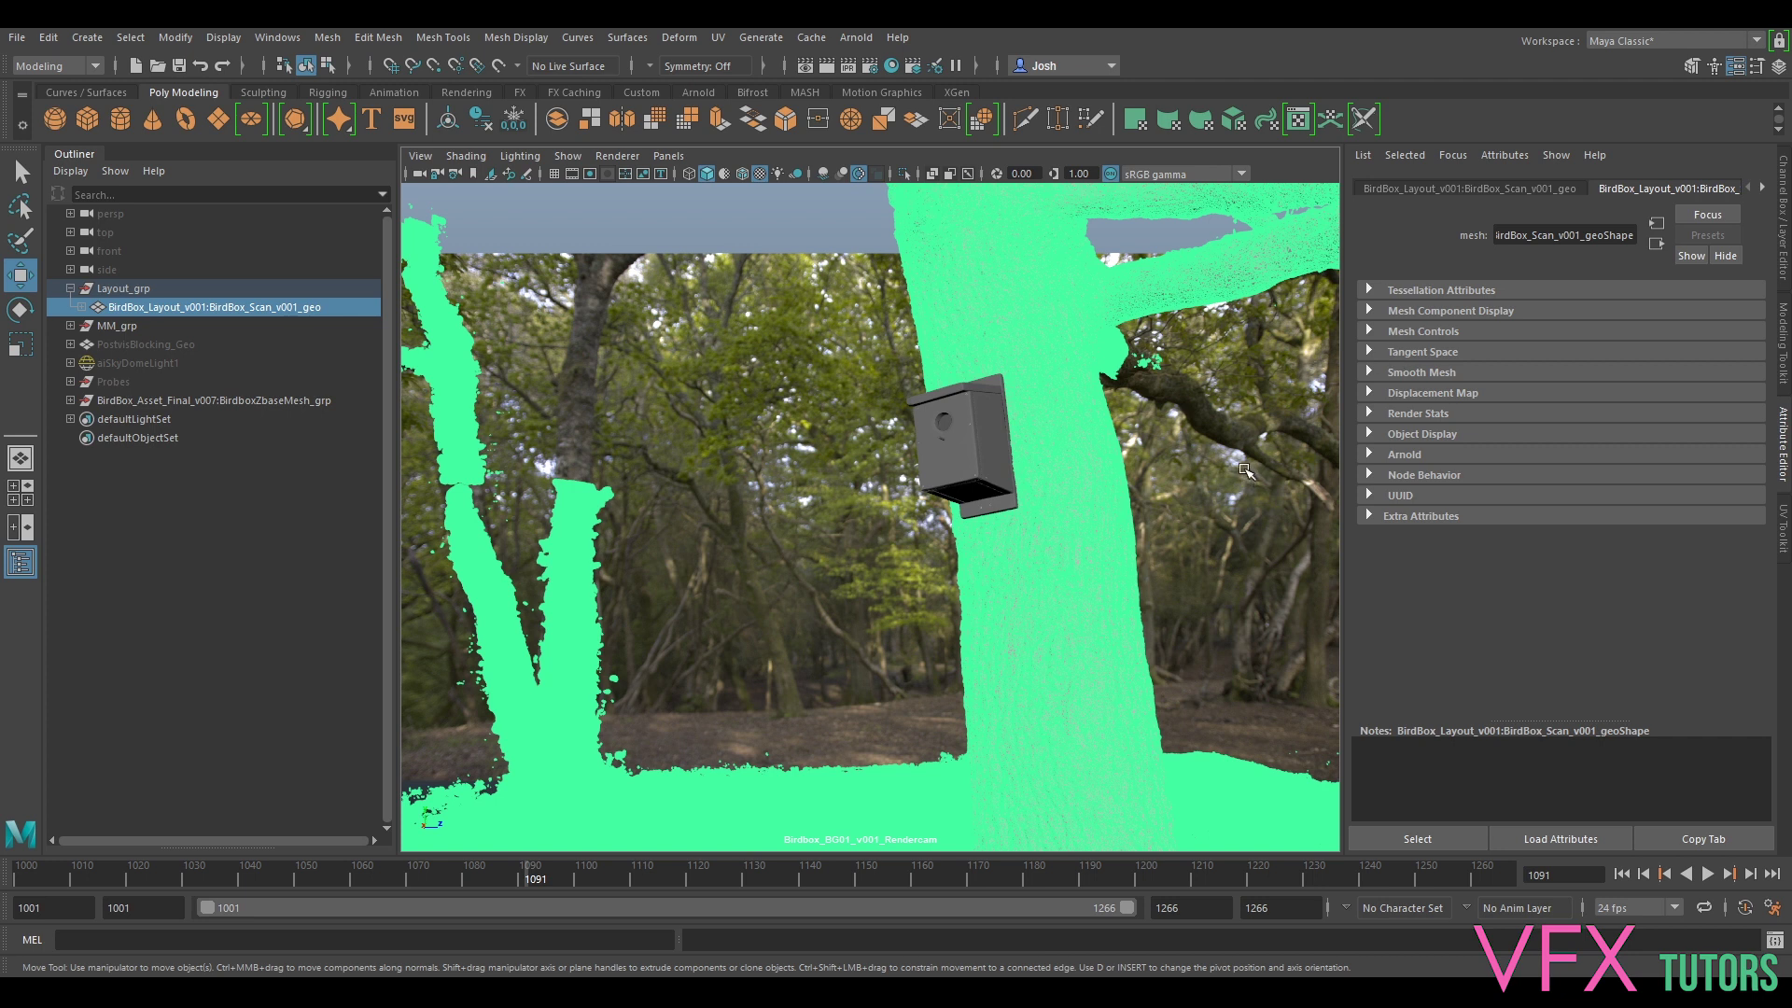
pyautogui.click(1250, 467)
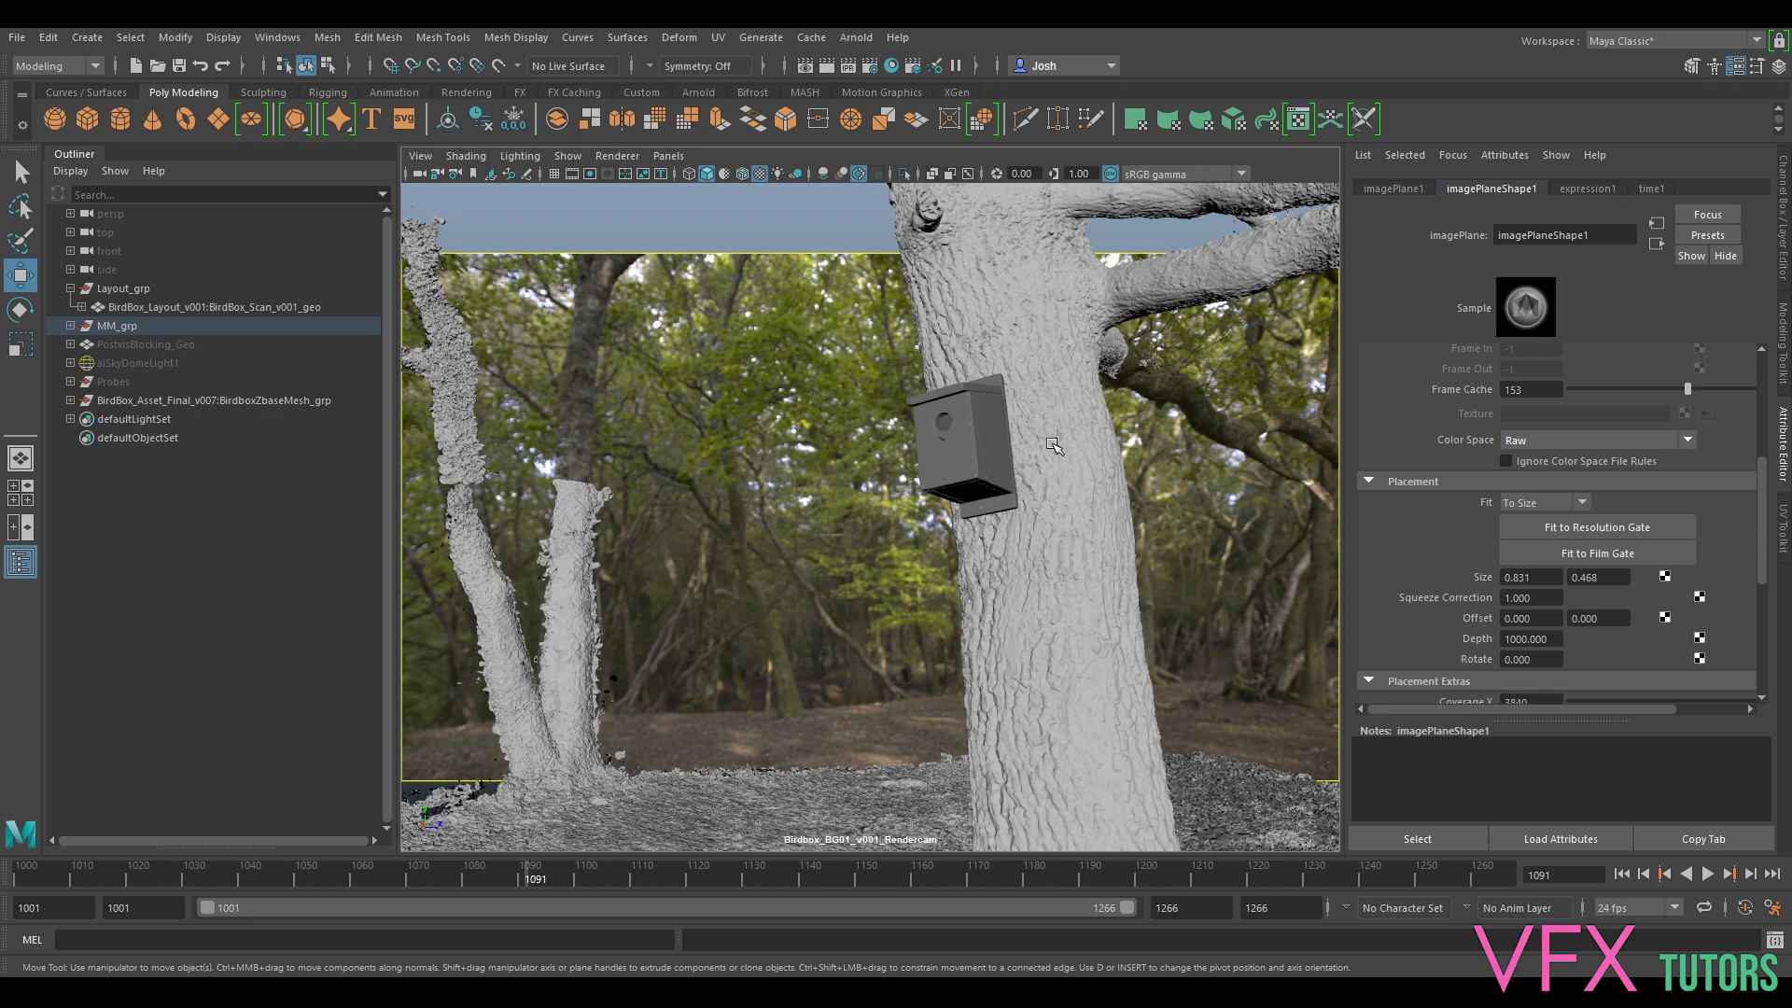
pyautogui.click(1071, 562)
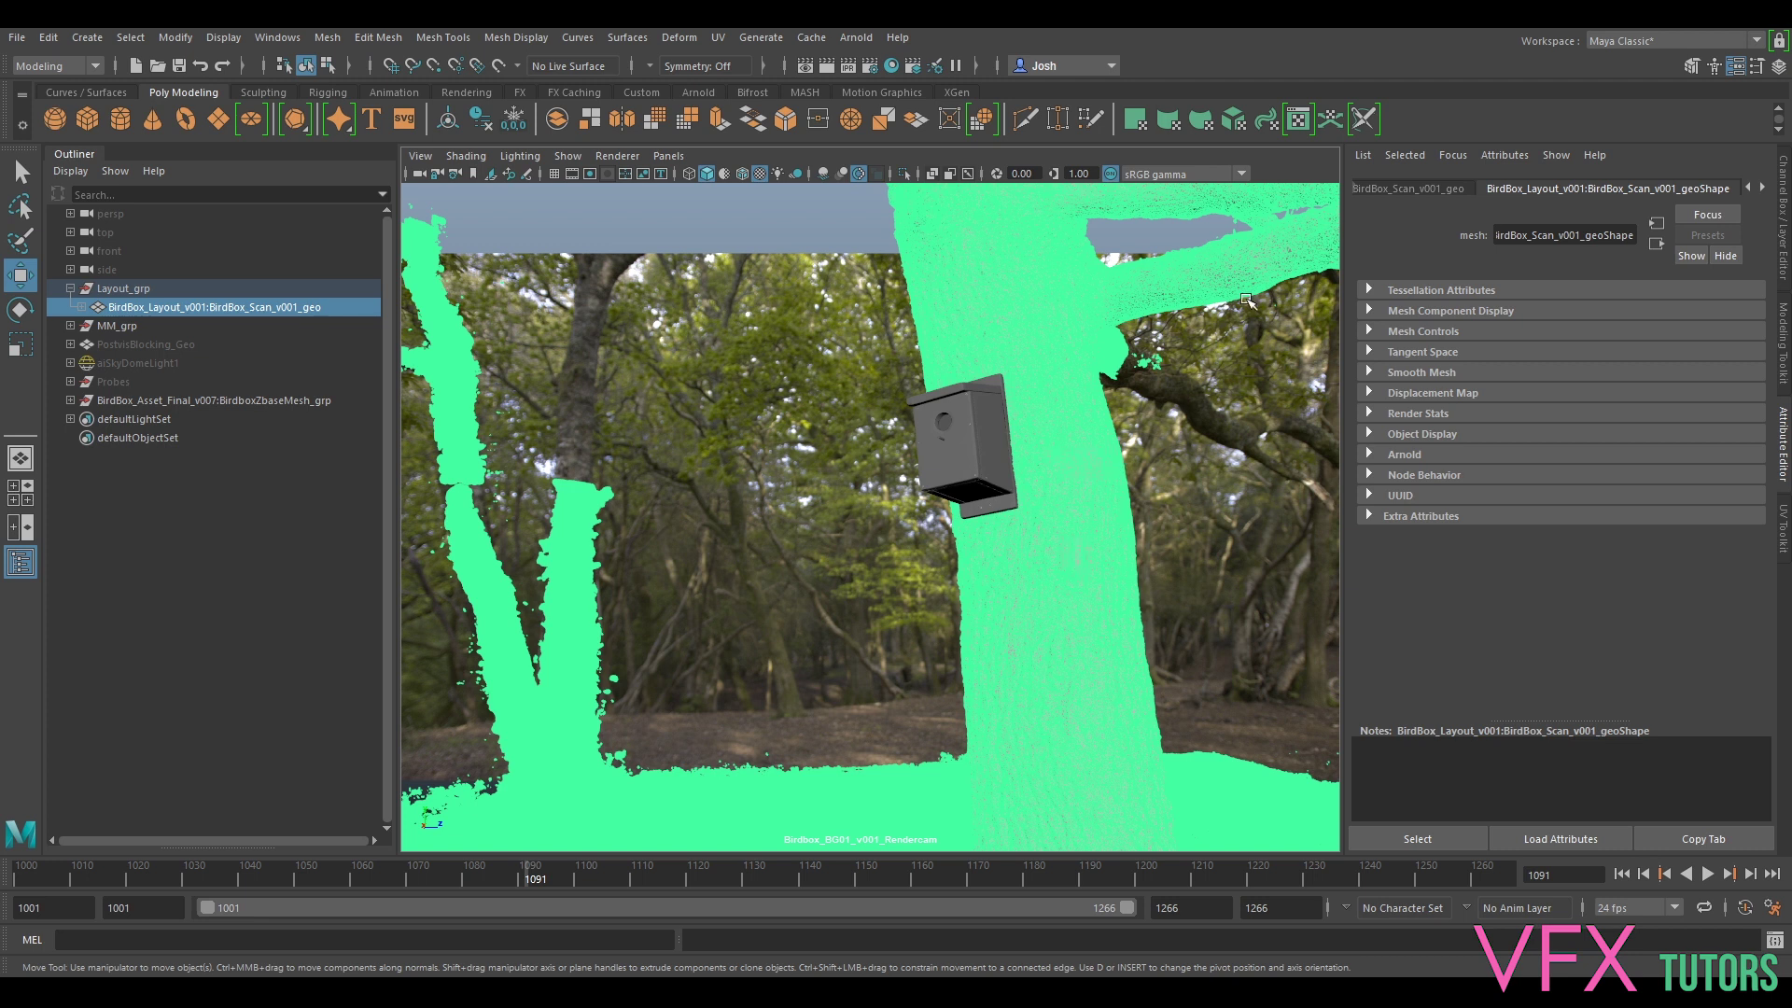
pyautogui.click(1369, 453)
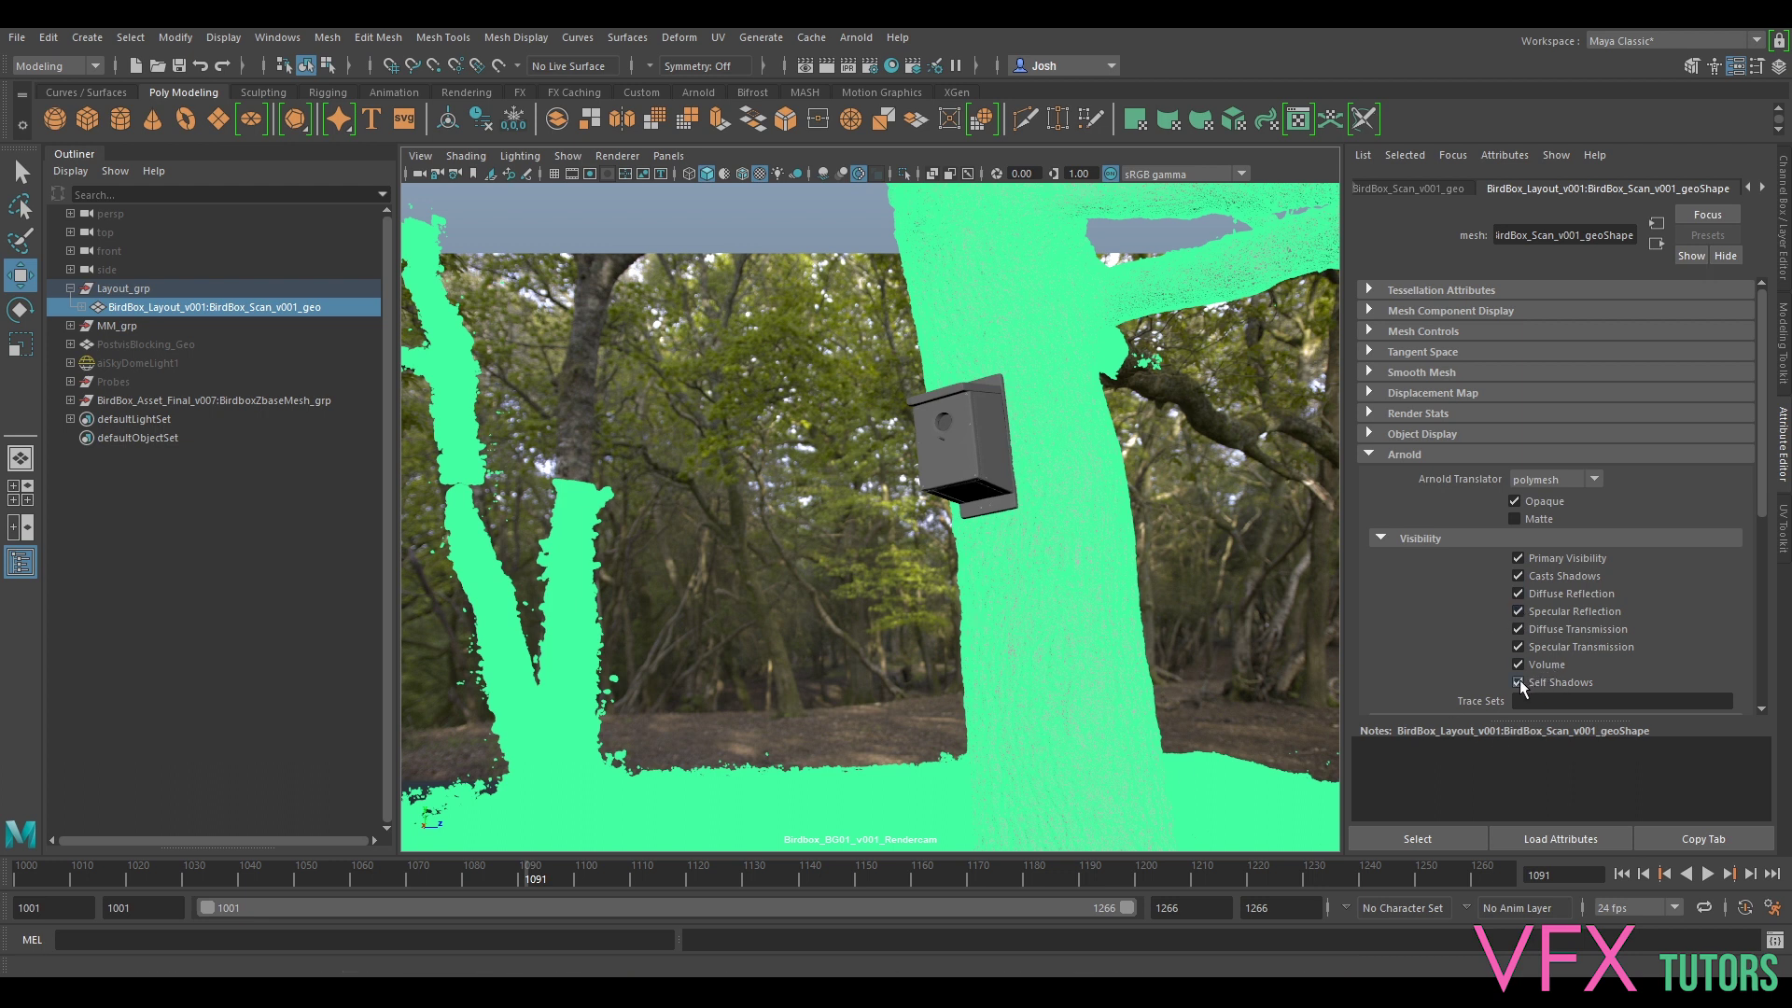
pyautogui.click(653, 479)
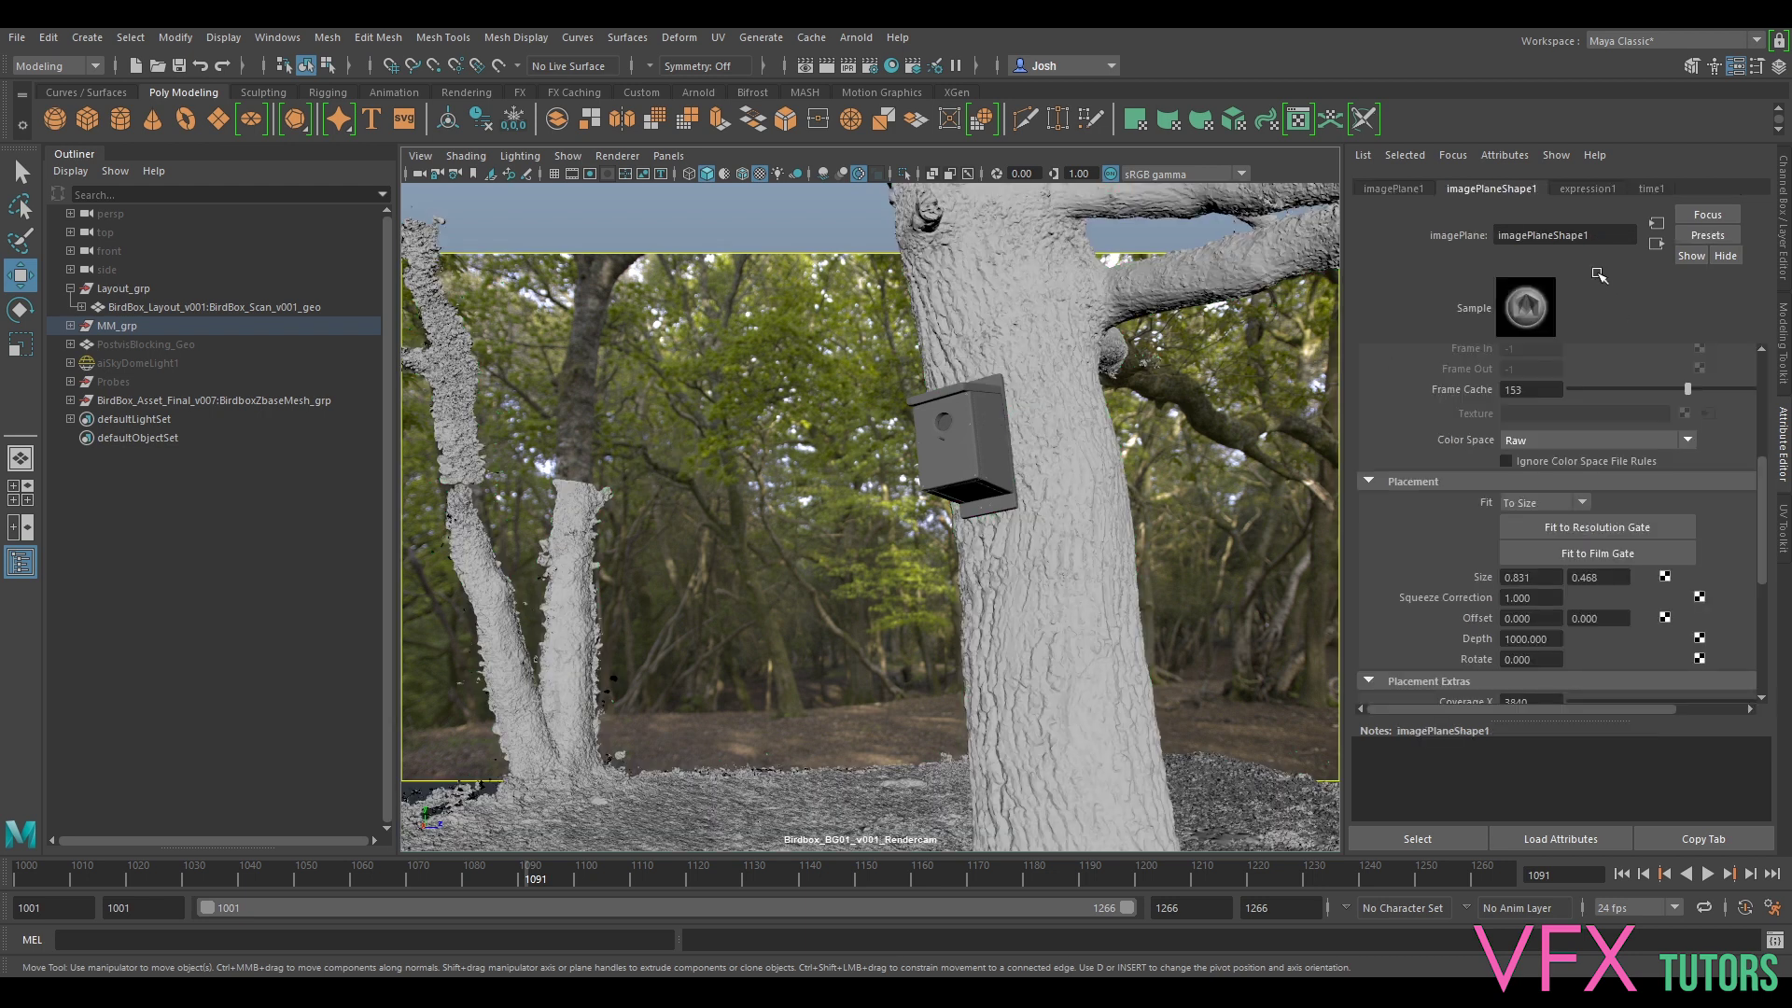
pyautogui.hotkey('ctrl', 'z')
# - Inspect the bird box material's base colour map, the remapHsv2 node
pyautogui.click(1765, 190)
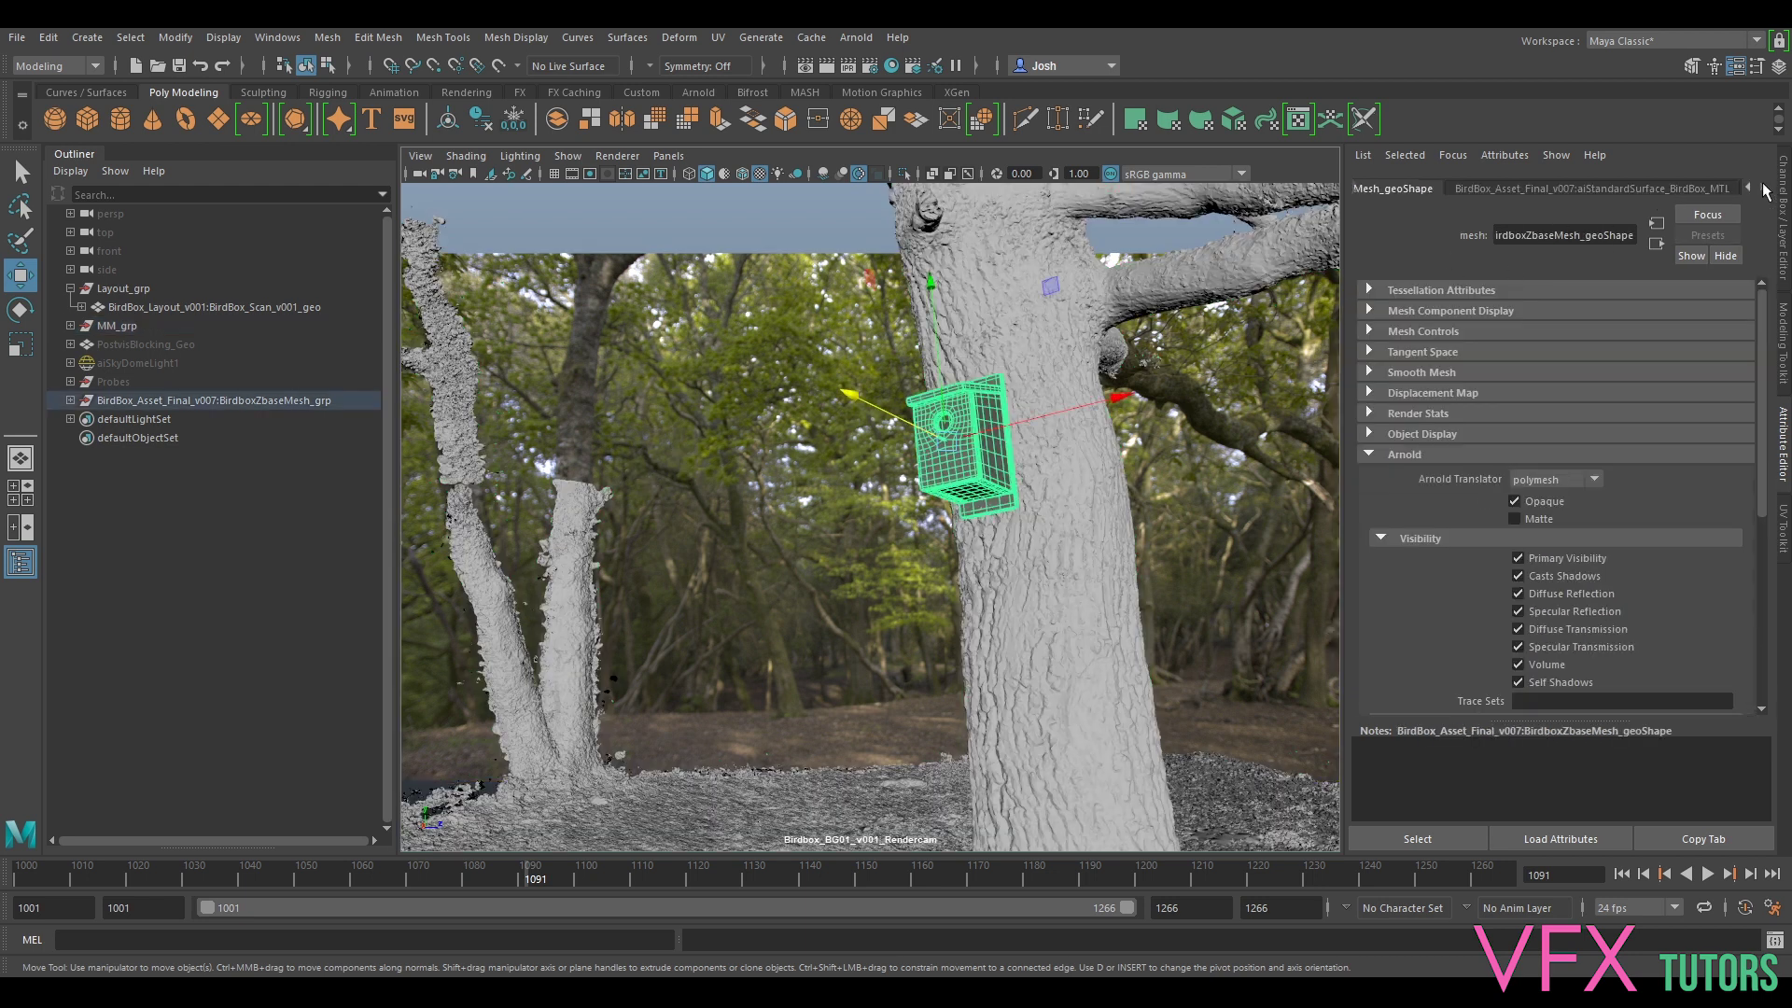
pyautogui.click(1702, 190)
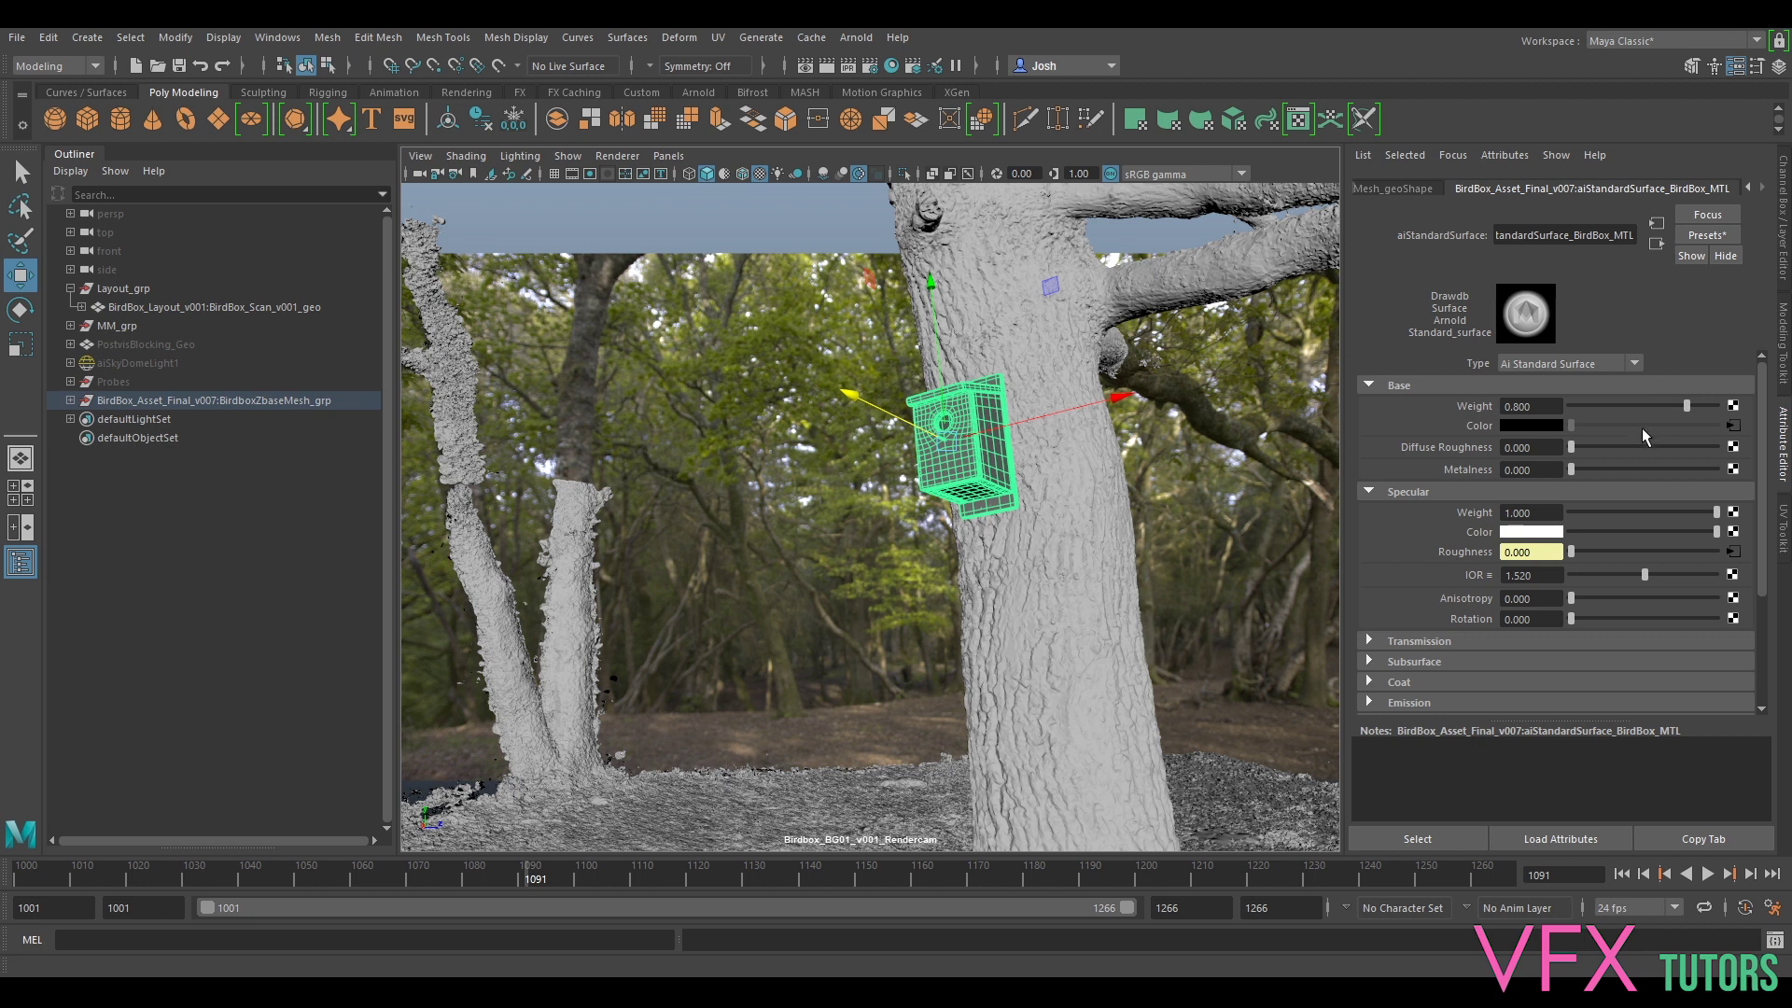
pyautogui.click(1733, 425)
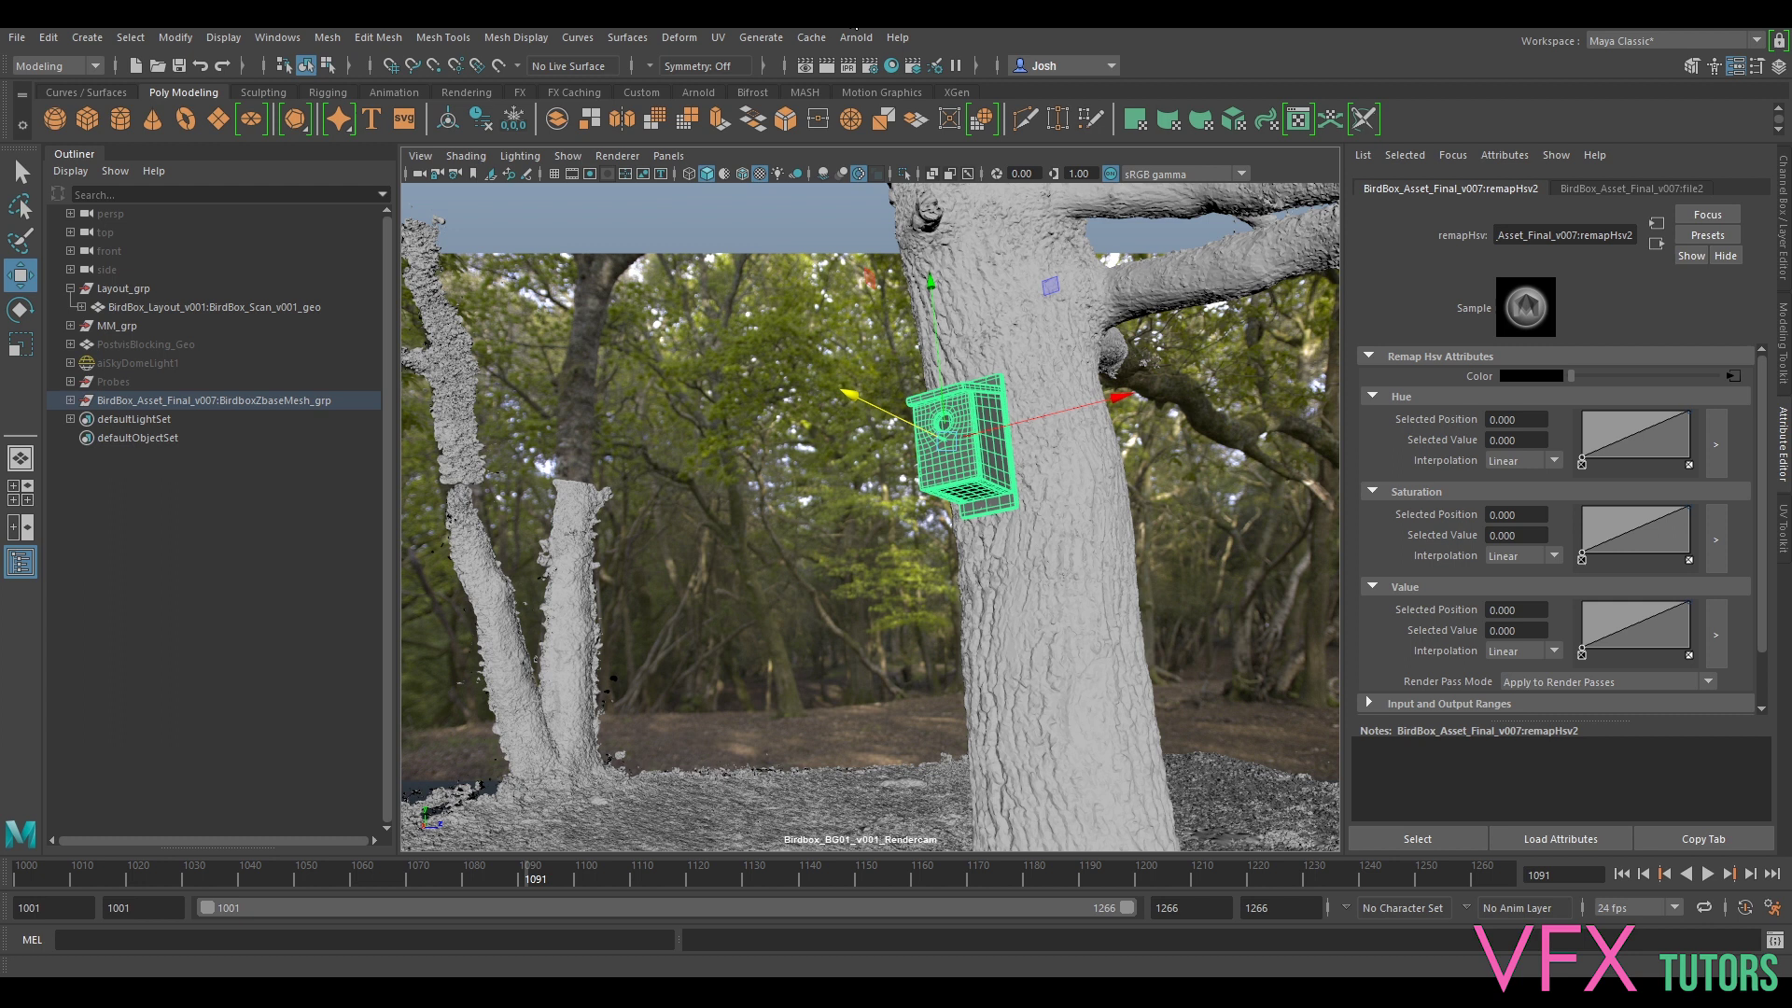
pyautogui.click(854, 39)
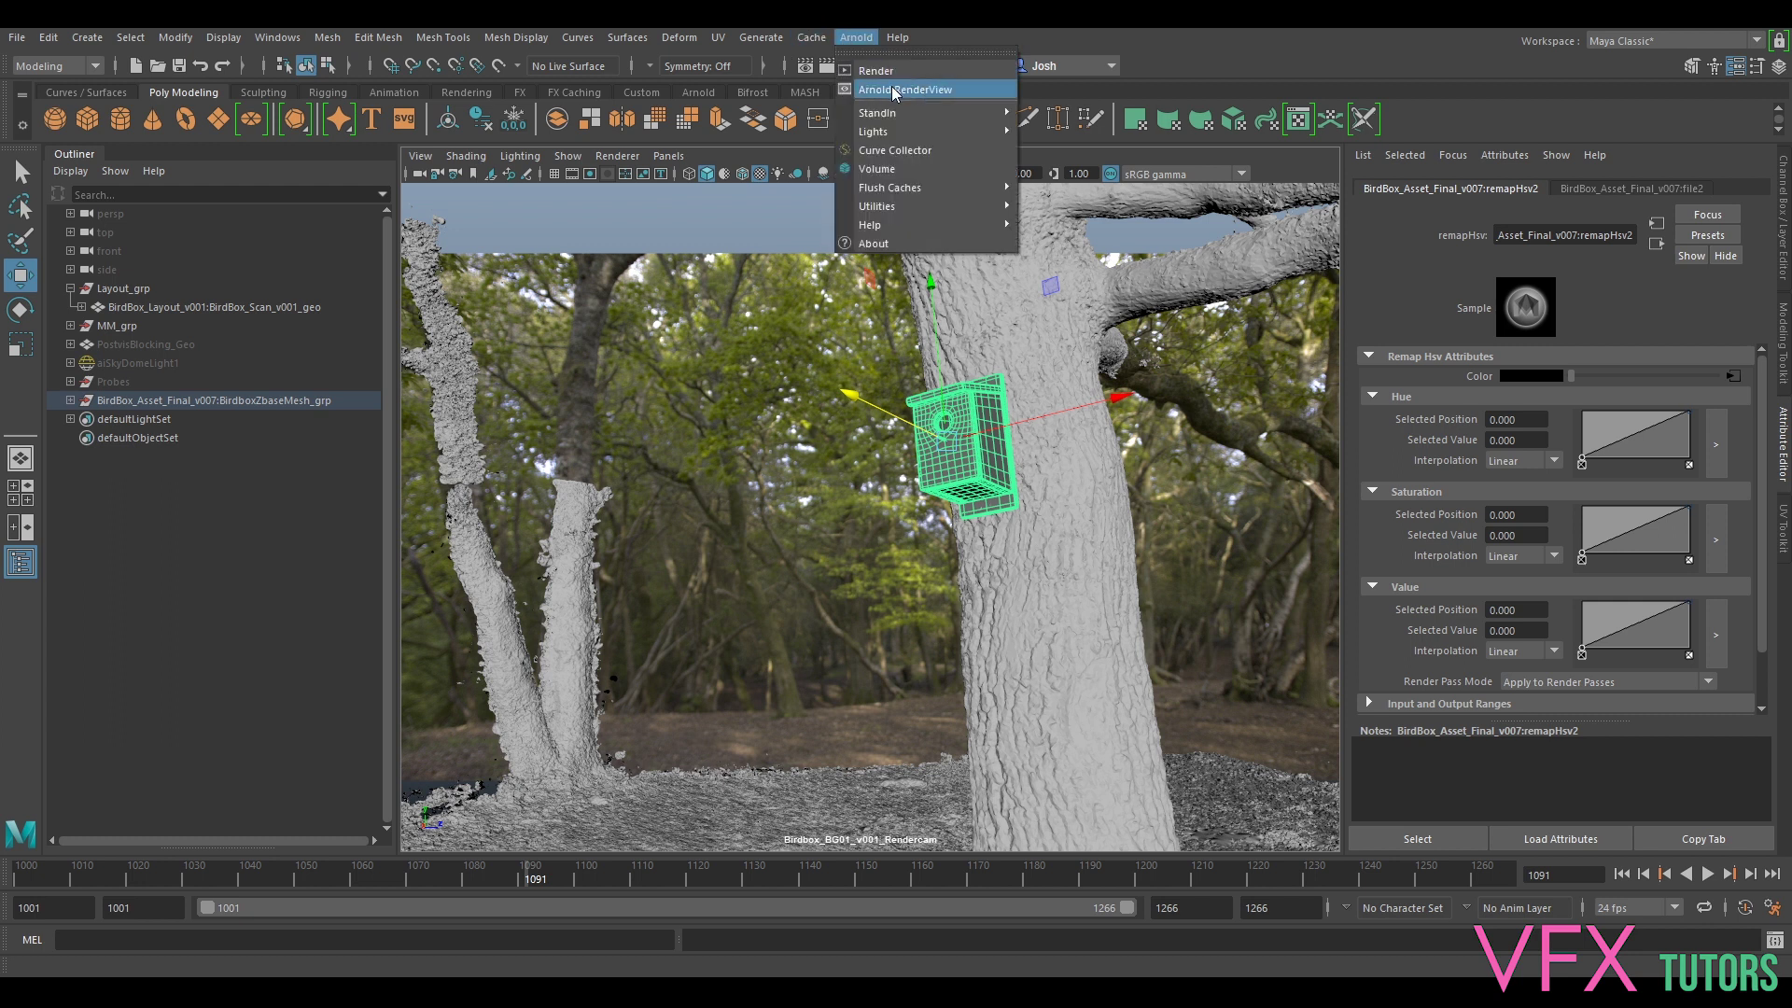
# - Open Arnold RenderView, select aiSkyDomeLight1, and run Render > Update Full Scene
pyautogui.click(893, 90)
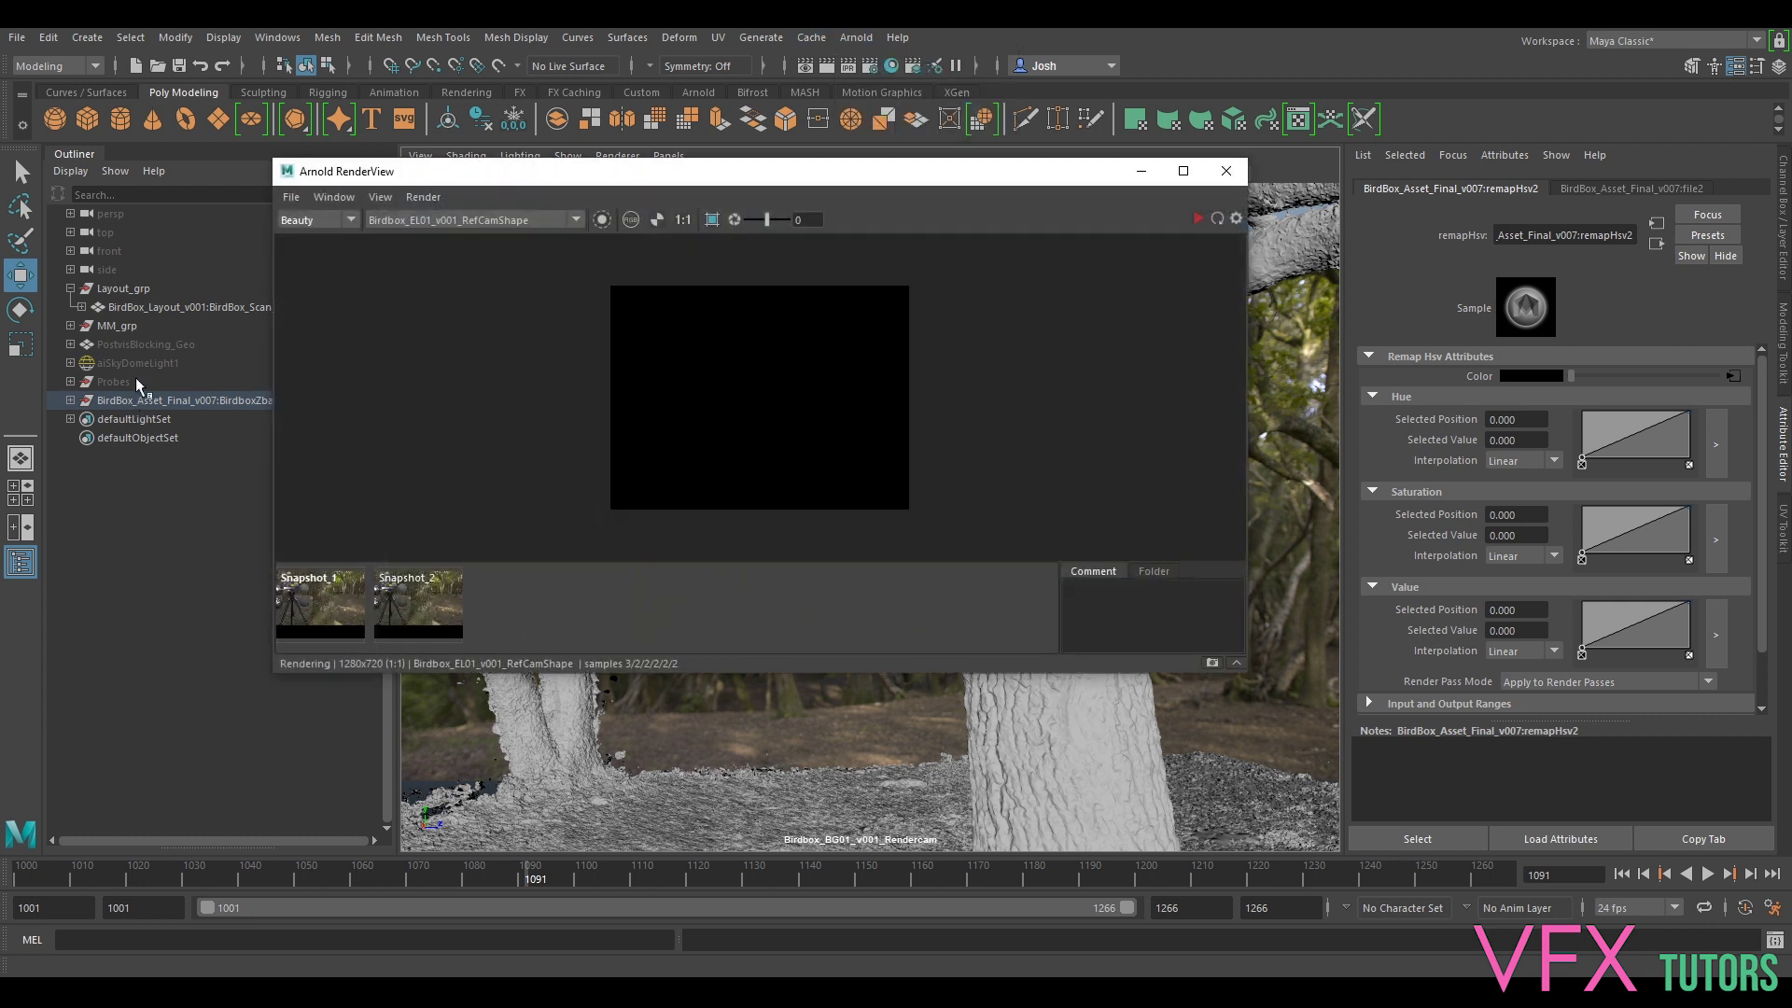
pyautogui.click(121, 362)
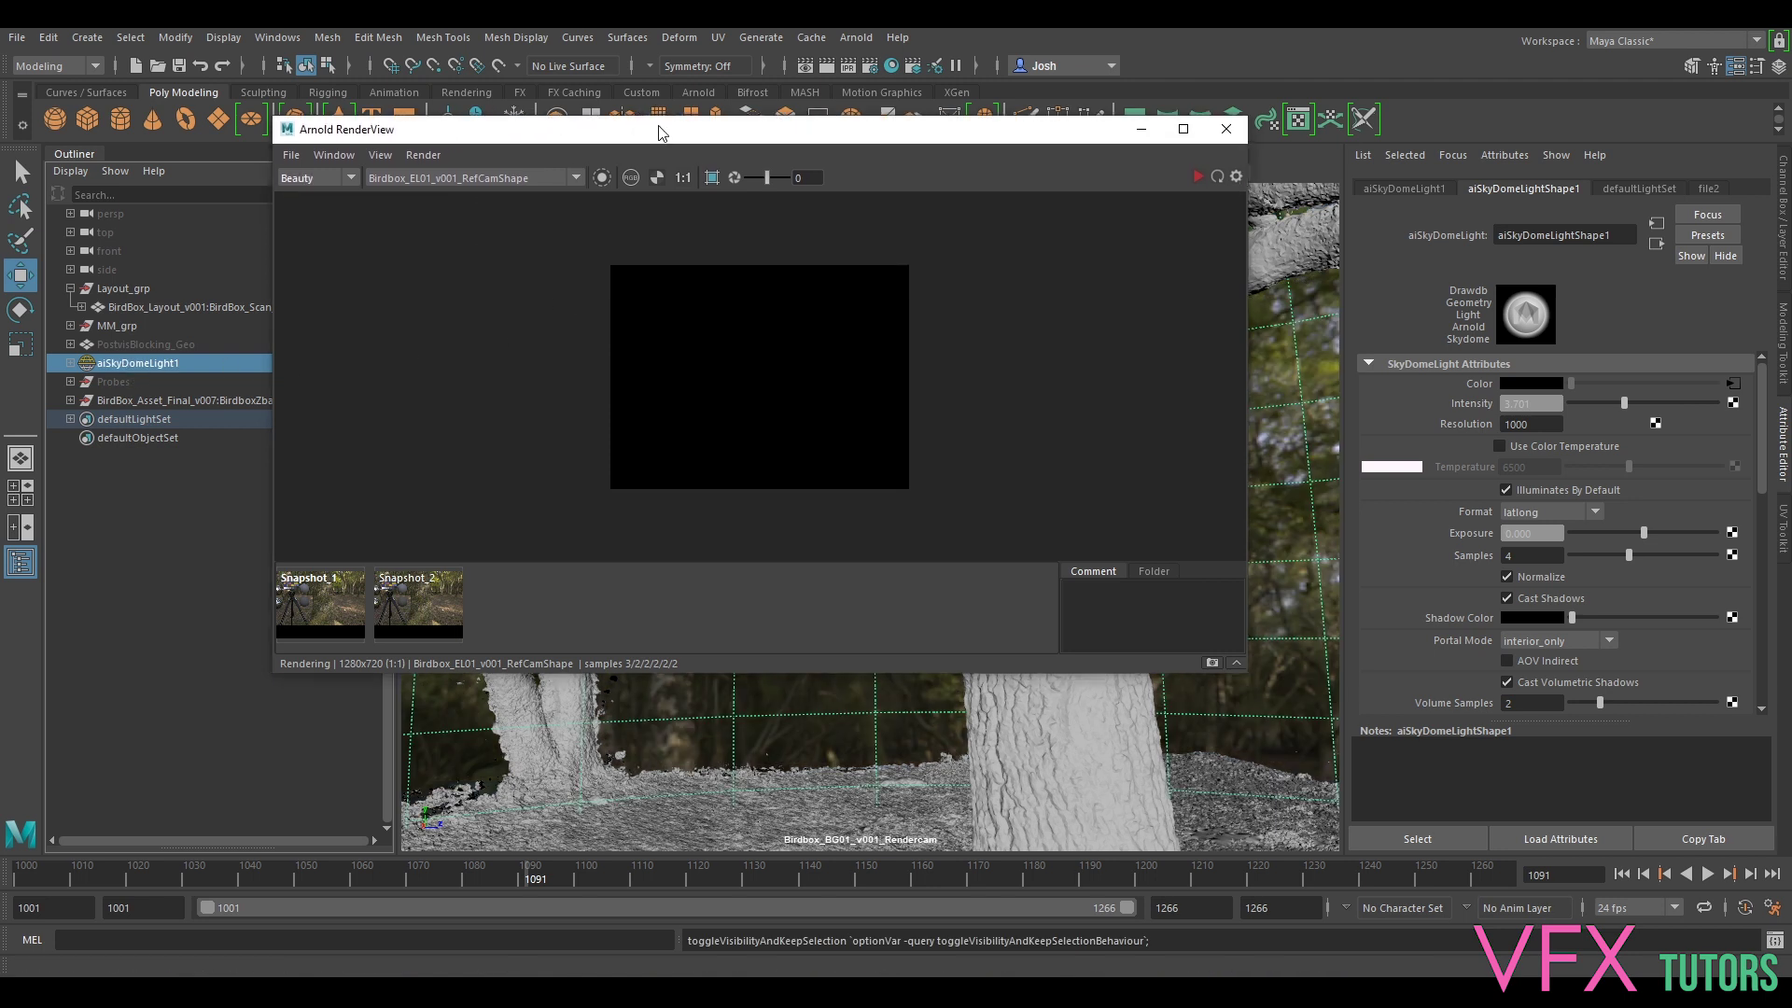
pyautogui.moveTo(661, 176); pyautogui.dragTo(866, 243)
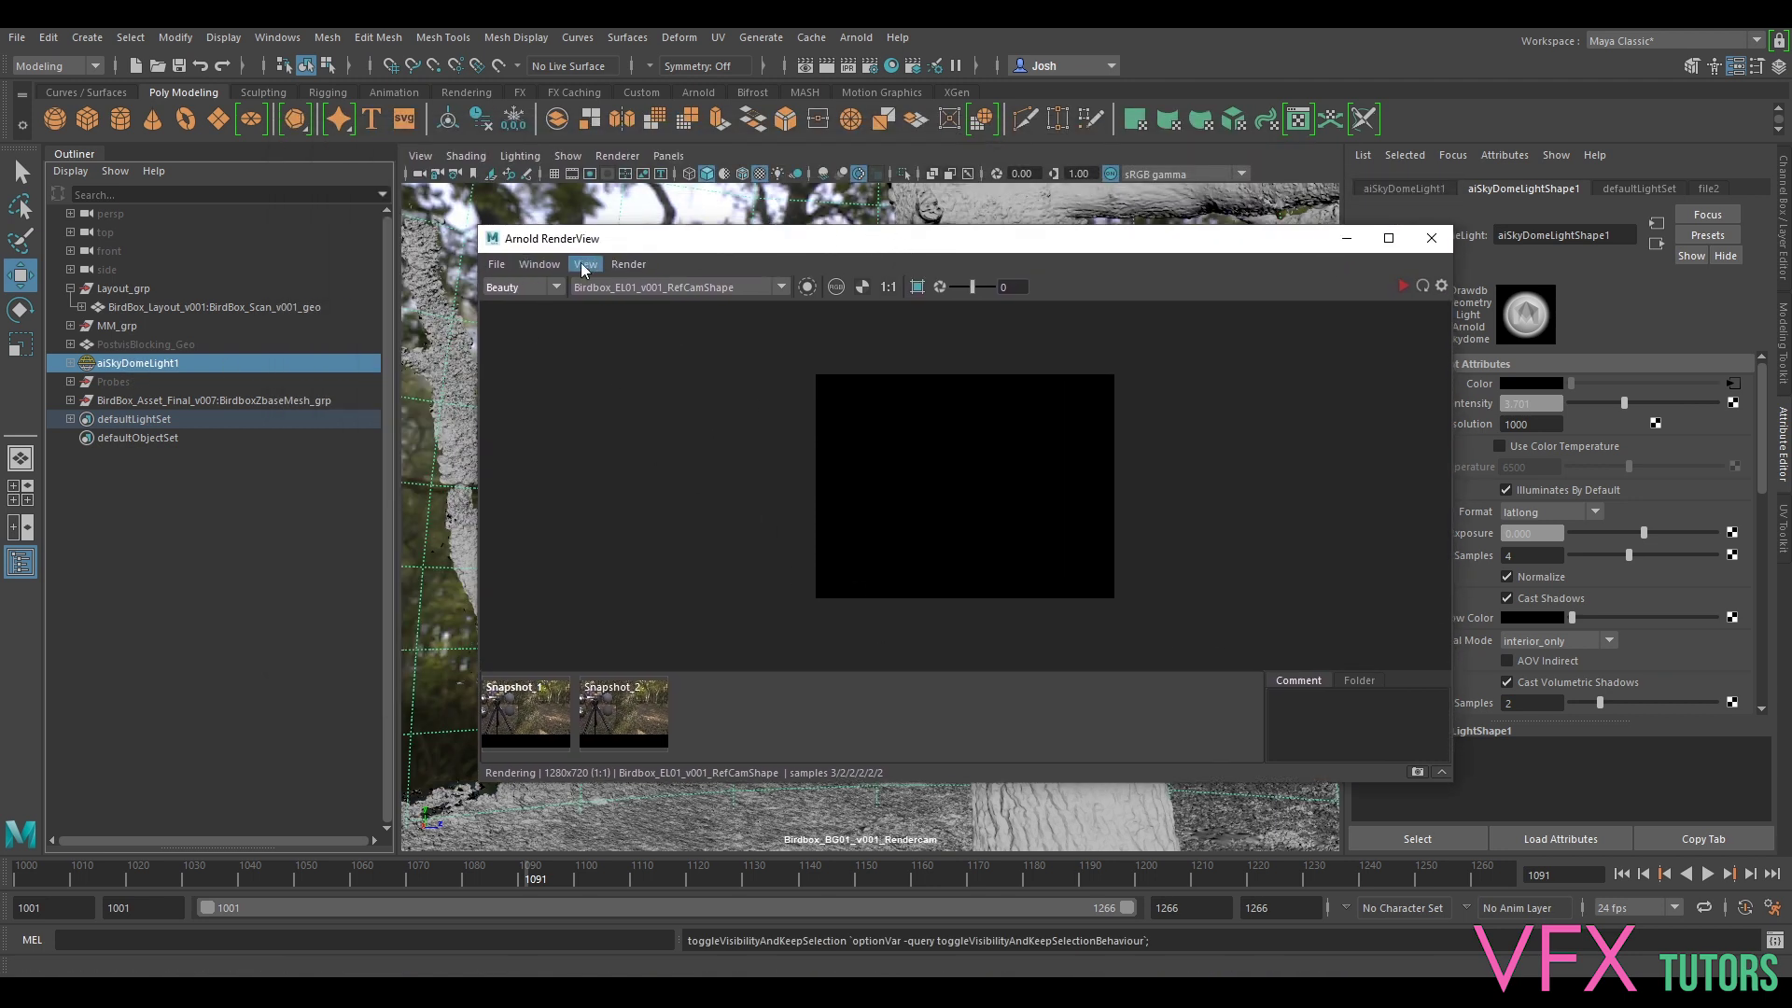
pyautogui.click(627, 264)
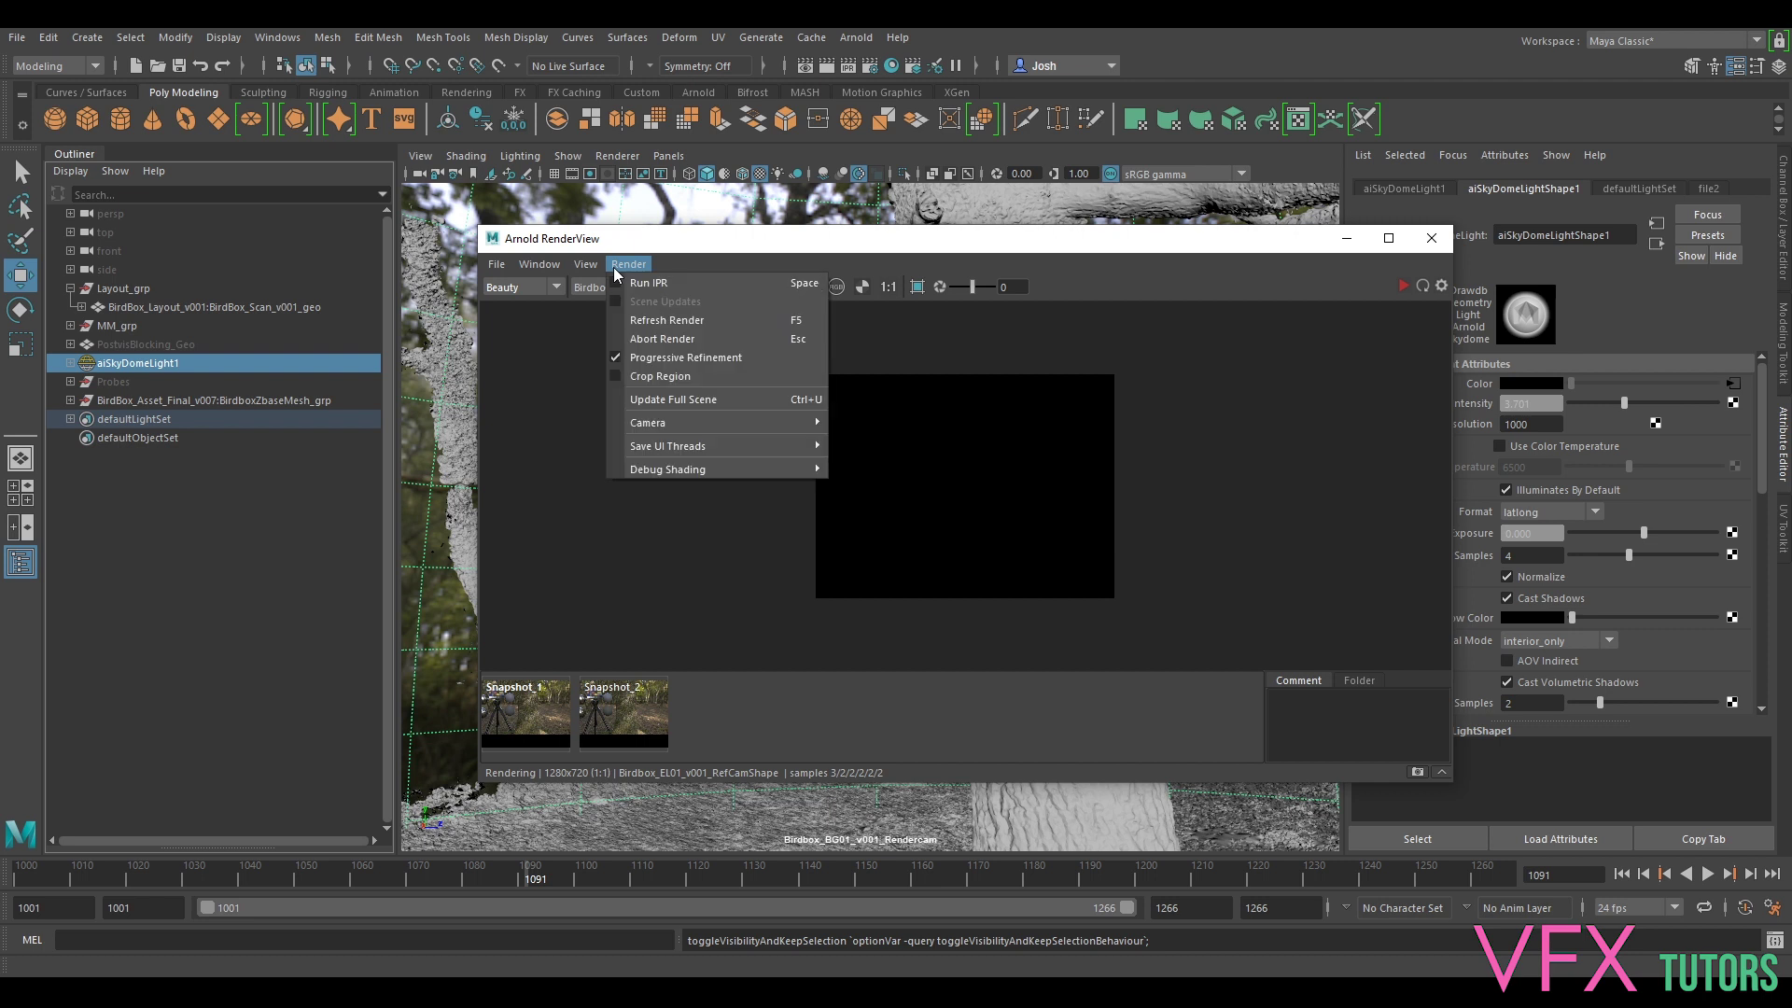
pyautogui.click(739, 400)
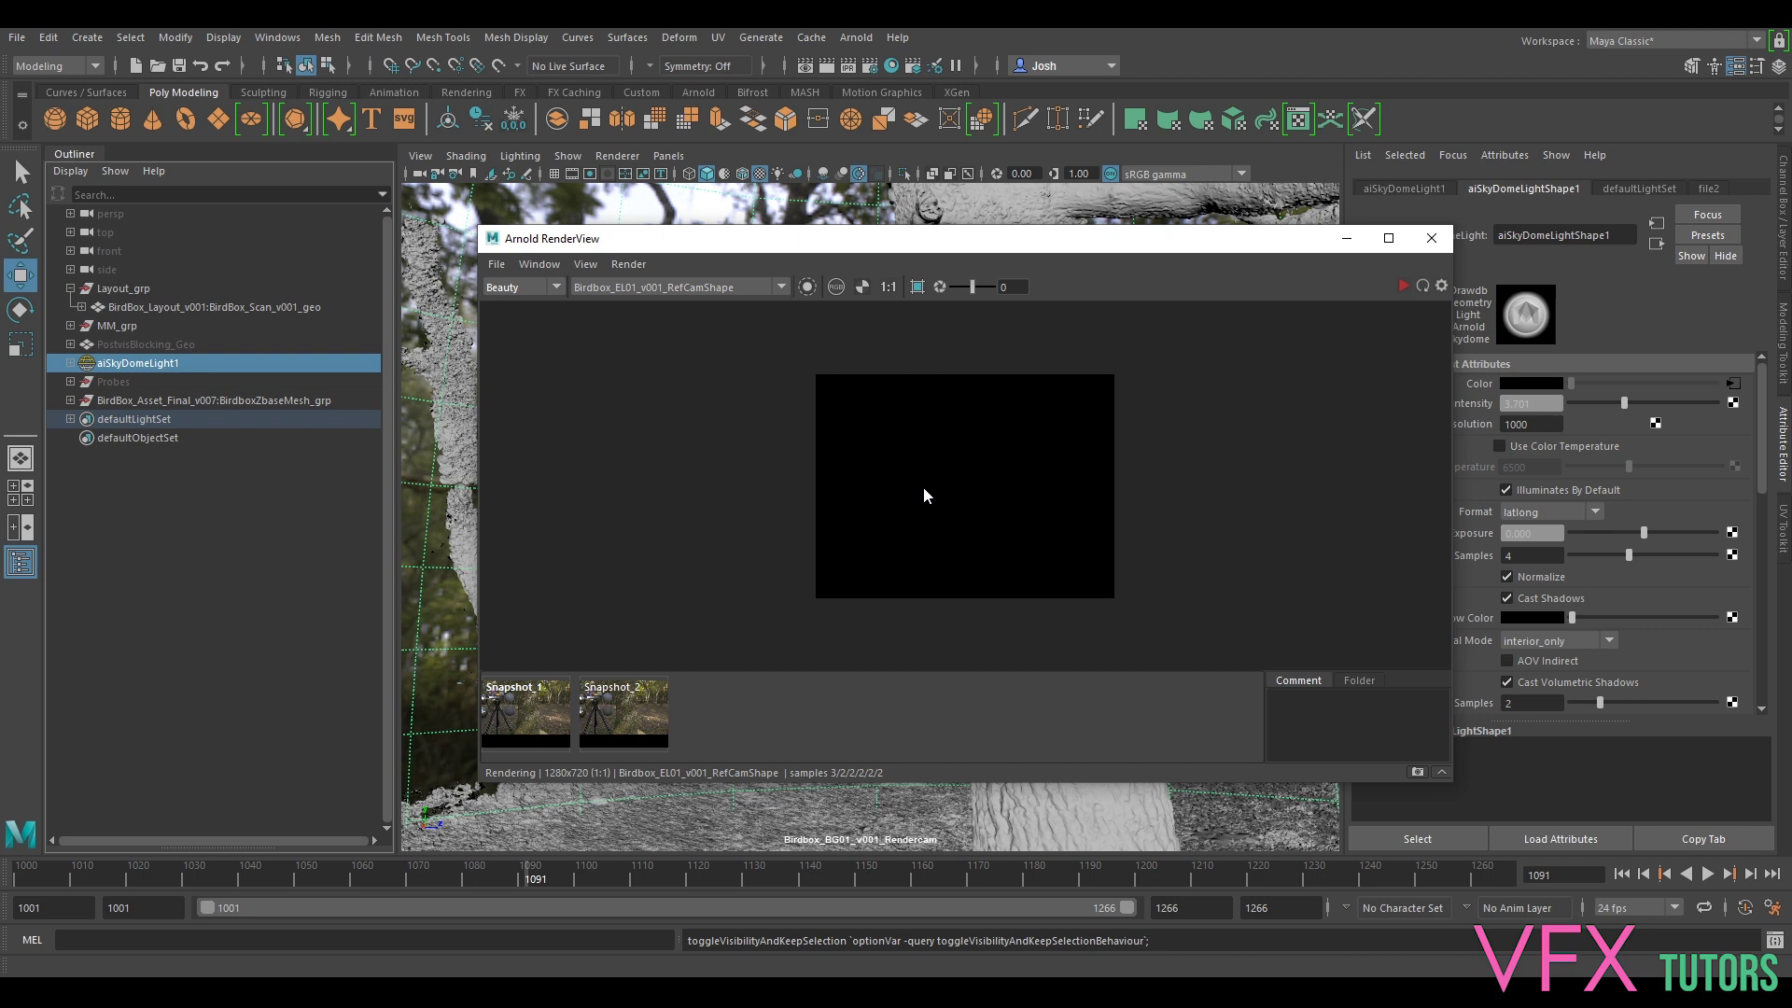
# - Render through Birdbox_BG01_v001_RendercamShape with a full scene update, framing the birdbox
pyautogui.scroll(-2, 1082, 479)
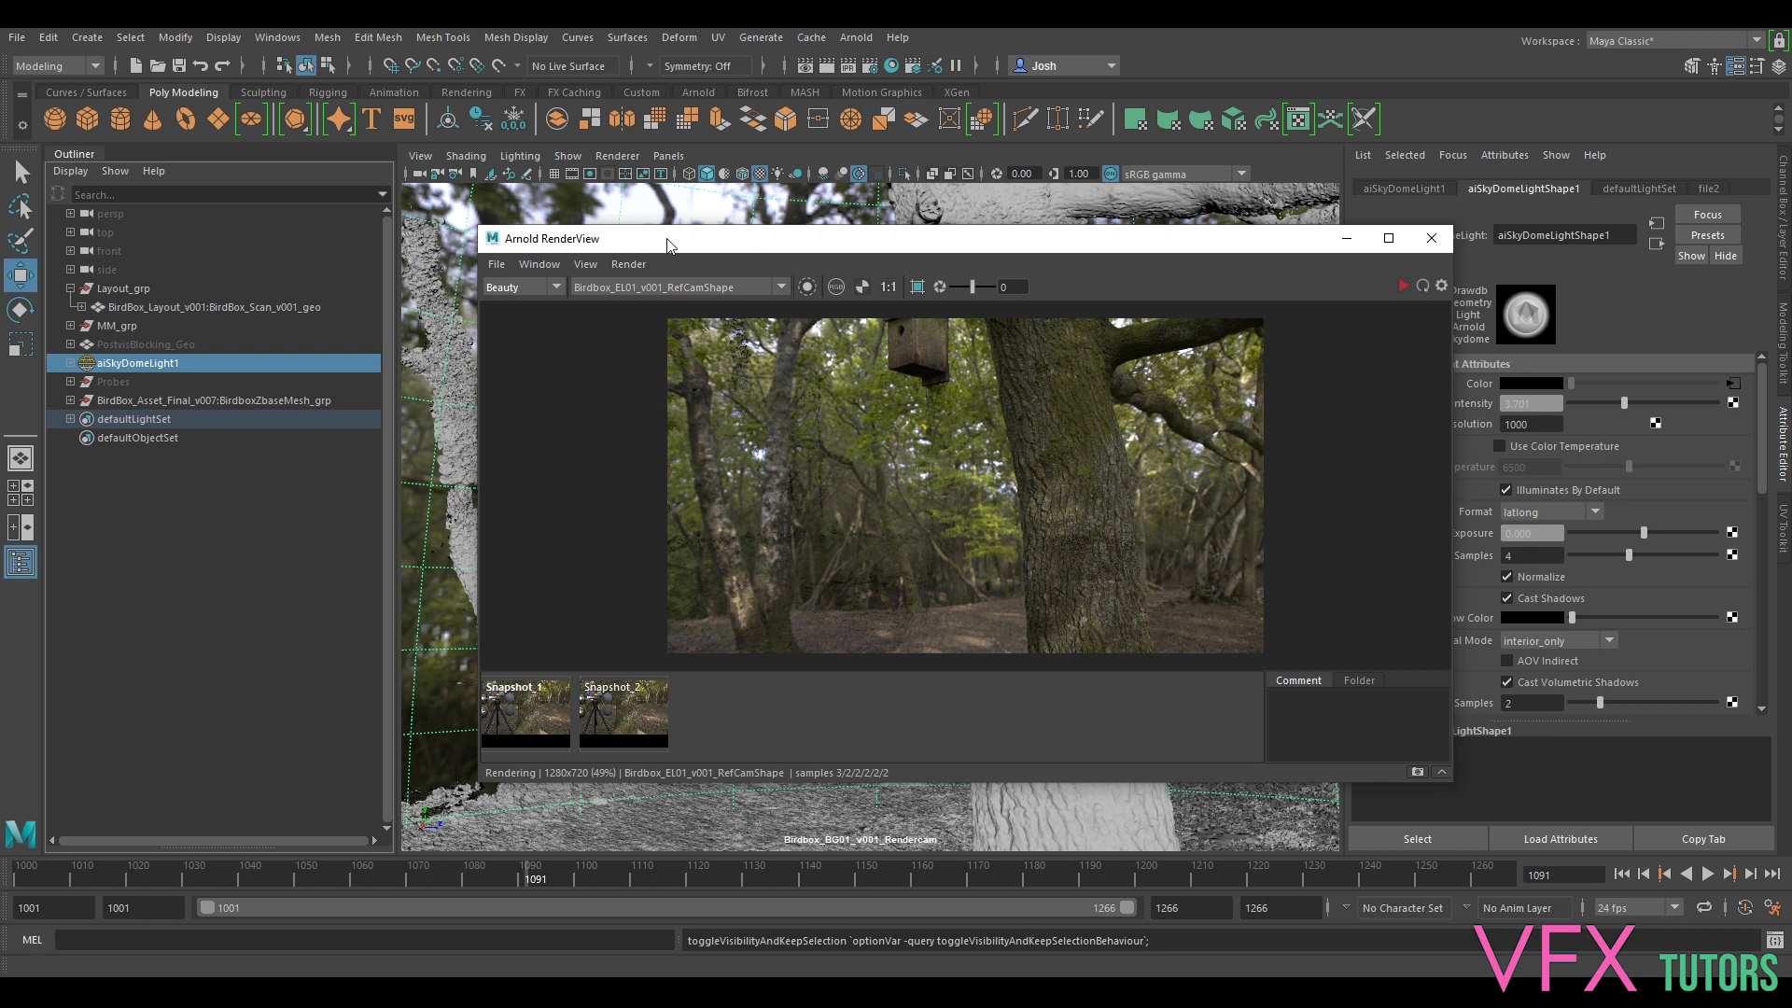
pyautogui.click(618, 287)
pyautogui.click(649, 316)
pyautogui.click(628, 264)
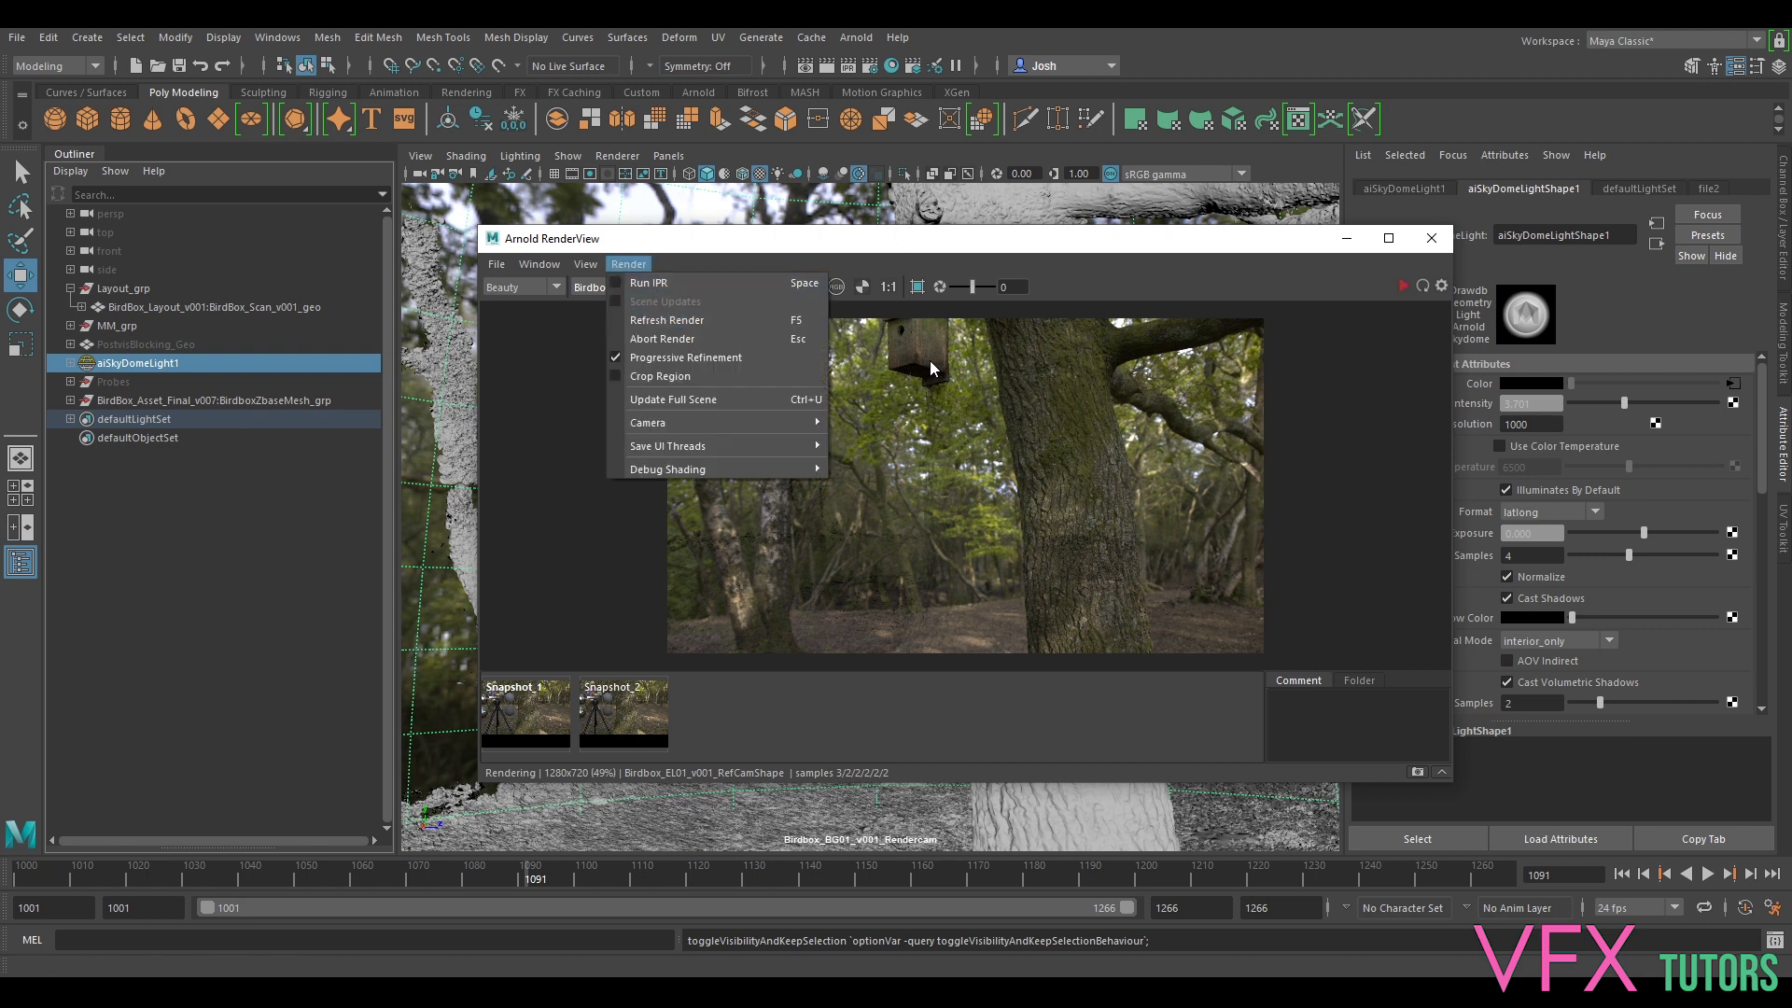
pyautogui.click(734, 401)
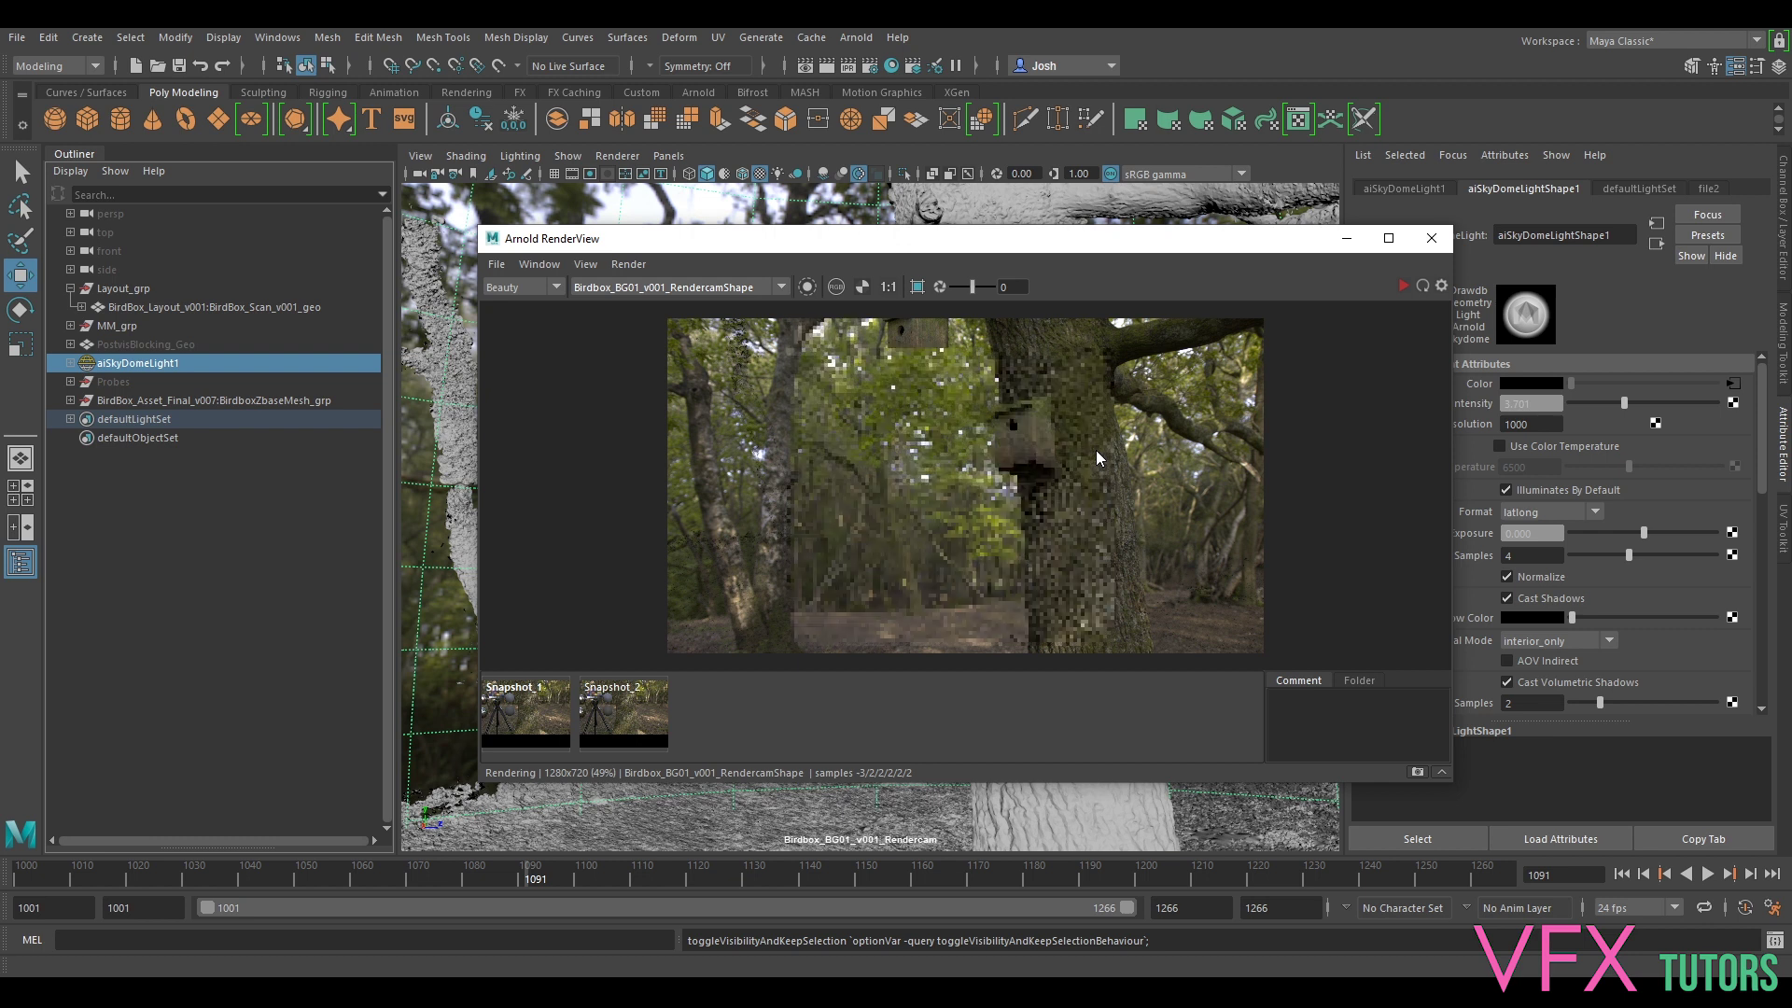
pyautogui.scroll(2, 1090, 429)
pyautogui.moveTo(1172, 385); pyautogui.dragTo(1083, 440, button='middle')
pyautogui.scroll(1, 1032, 439)
# - Zoom into the render, picking the tree scan and the birdbox group to inspect them
pyautogui.click(1044, 451)
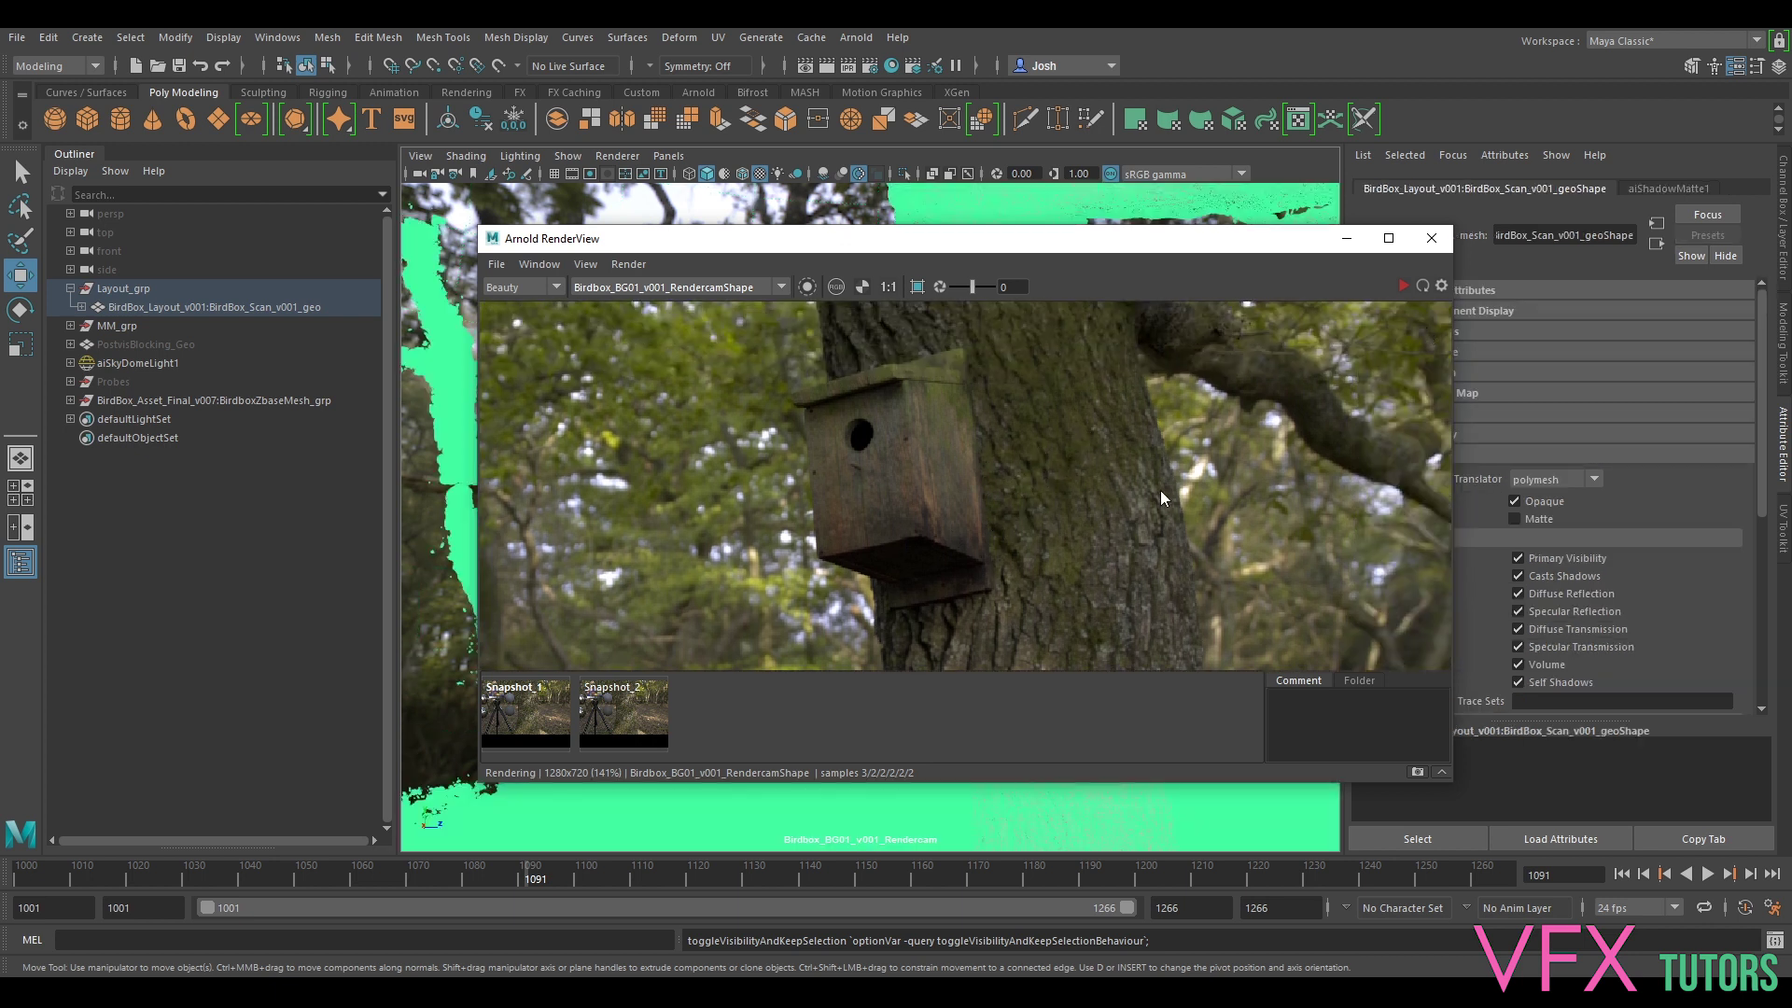
pyautogui.scroll(-2, 963, 427)
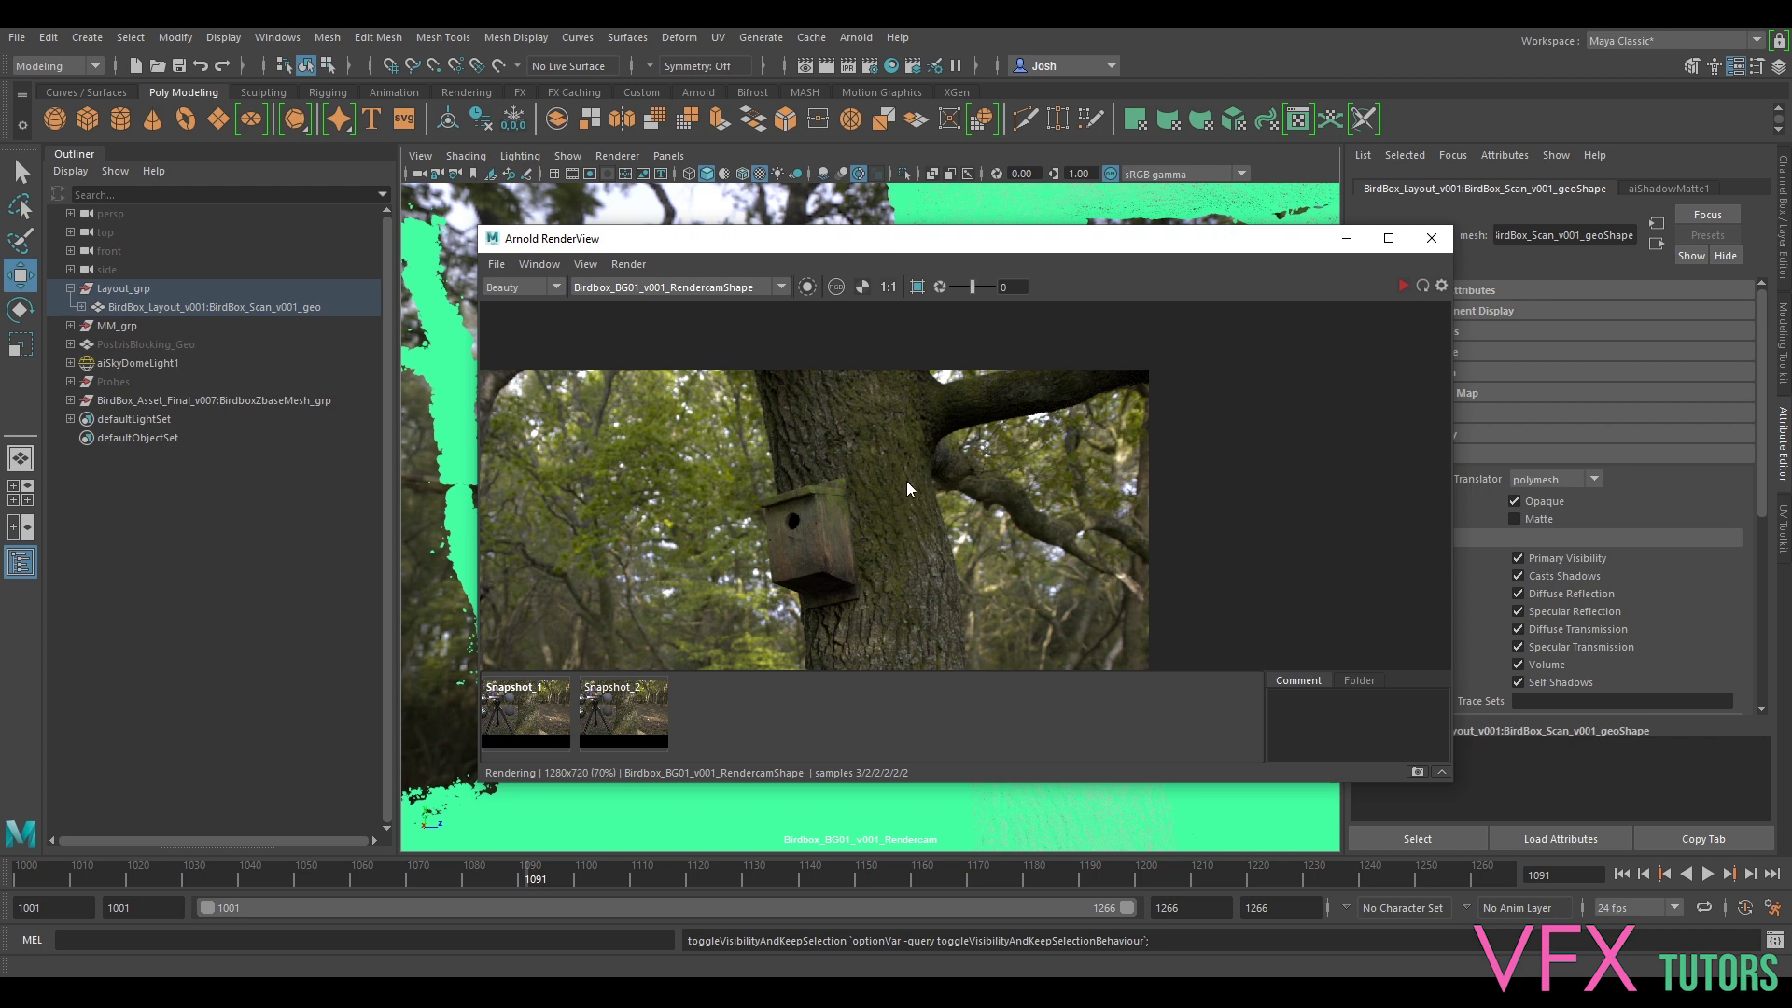
pyautogui.moveTo(902, 435)
pyautogui.mouseDown(button='middle')
pyautogui.moveTo(892, 341)
pyautogui.moveTo(949, 411)
pyautogui.moveTo(922, 458)
pyautogui.mouseUp(button='middle')
pyautogui.scroll(2, 819, 420)
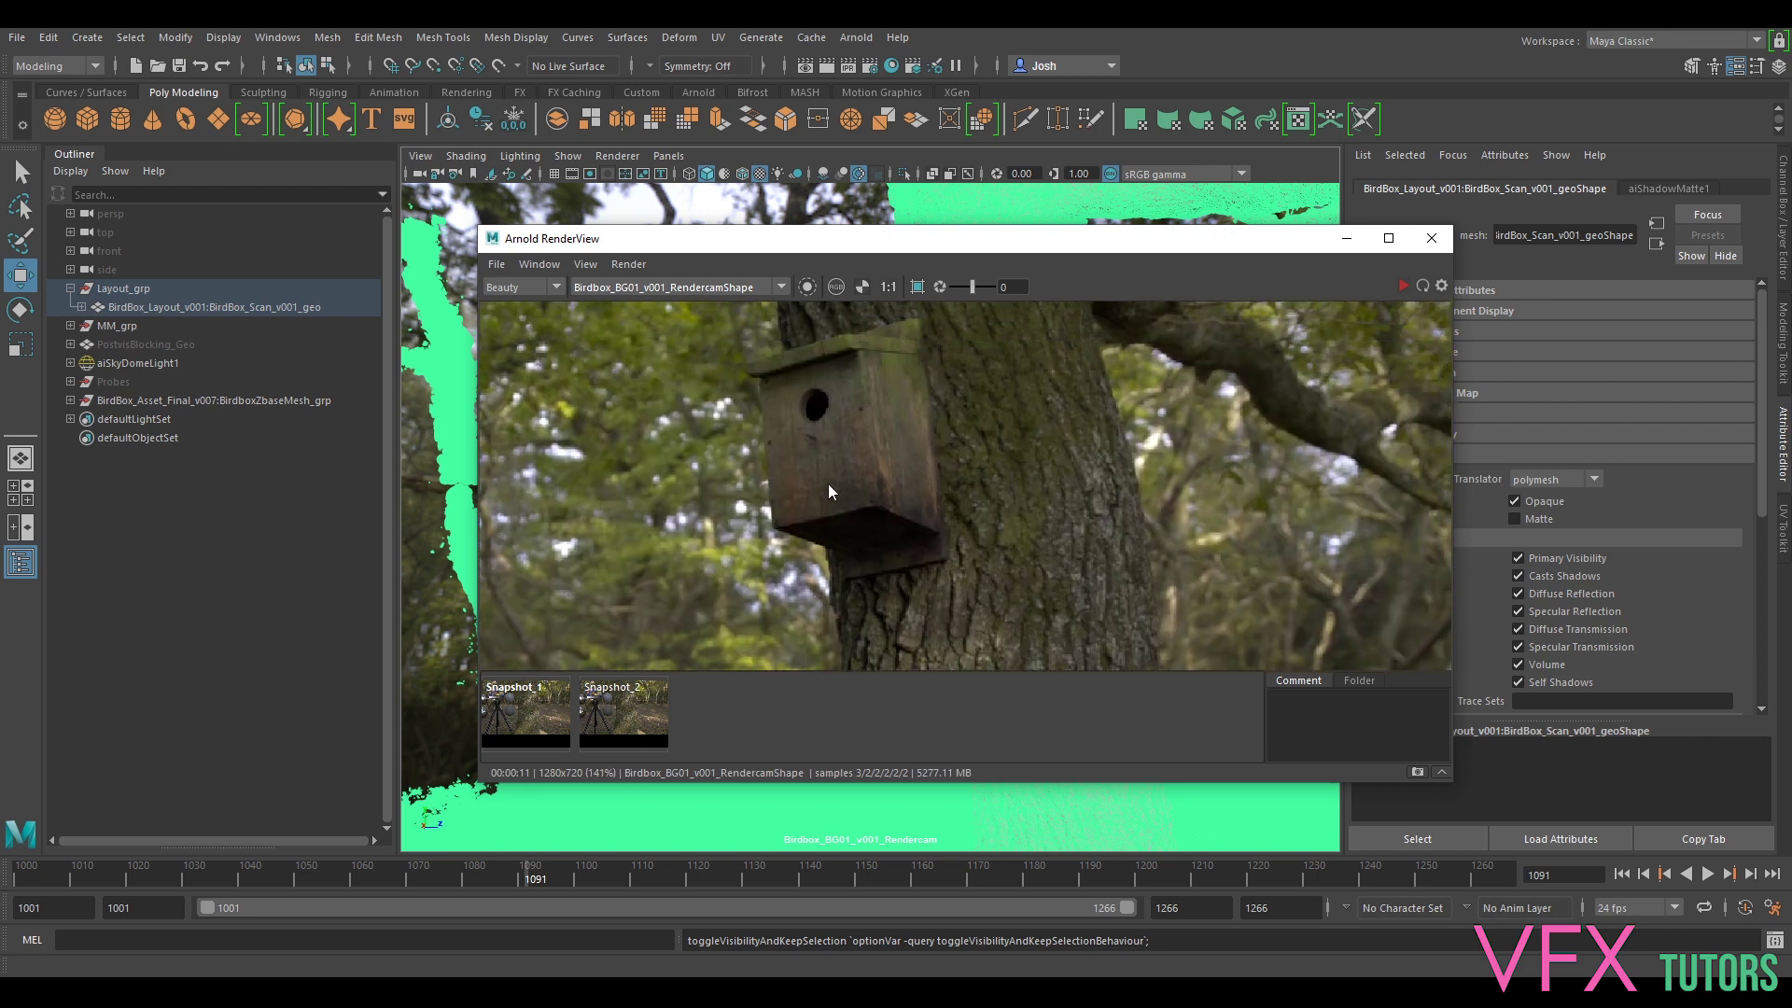
pyautogui.scroll(-2, 894, 446)
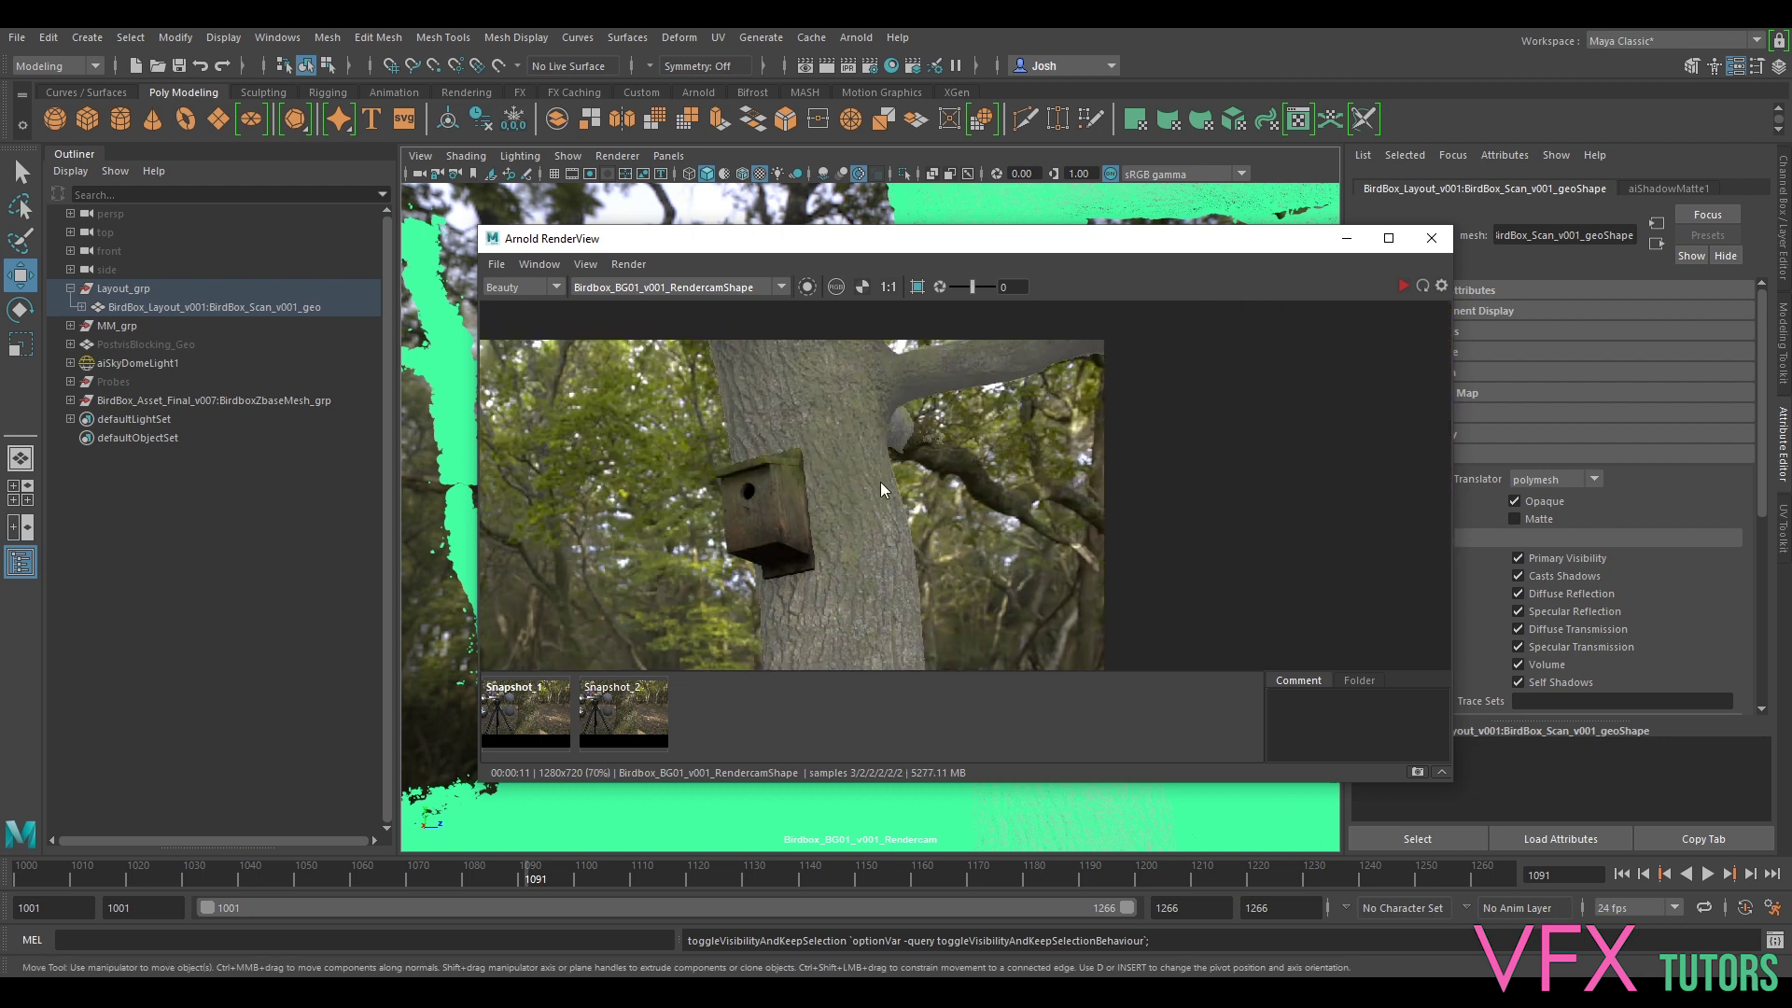
pyautogui.click(786, 493)
pyautogui.scroll(-3, 1030, 364)
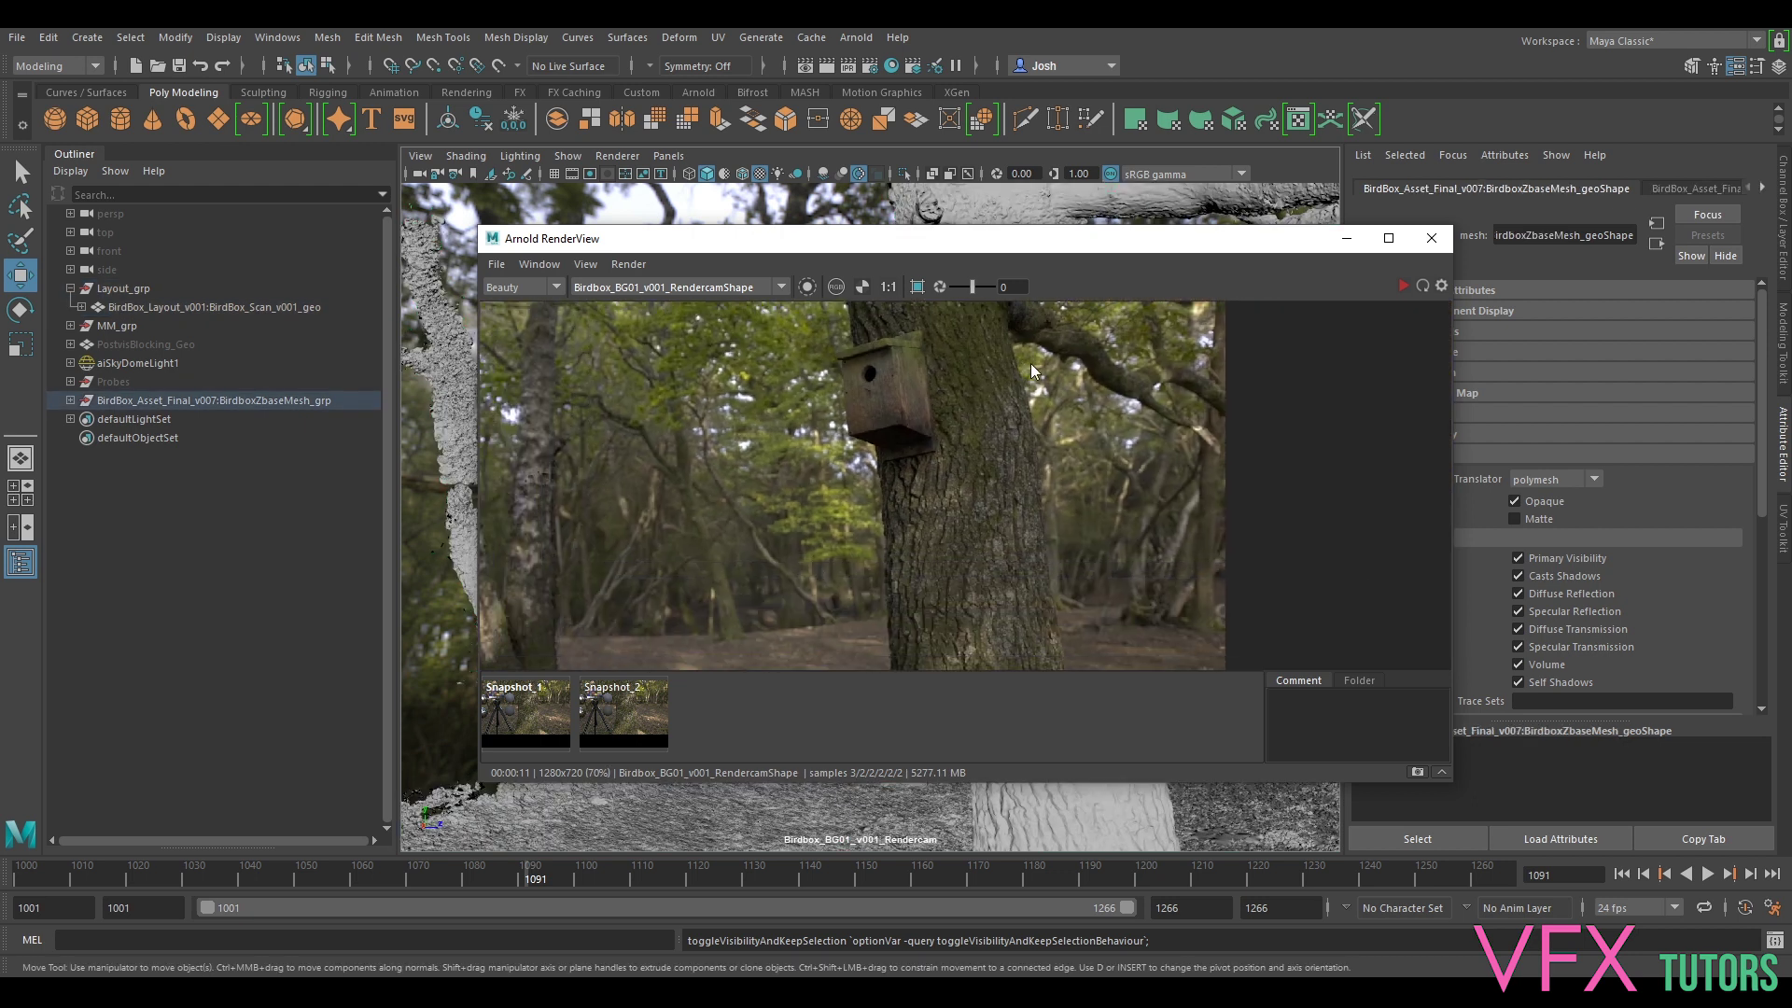
pyautogui.scroll(7, 953, 385)
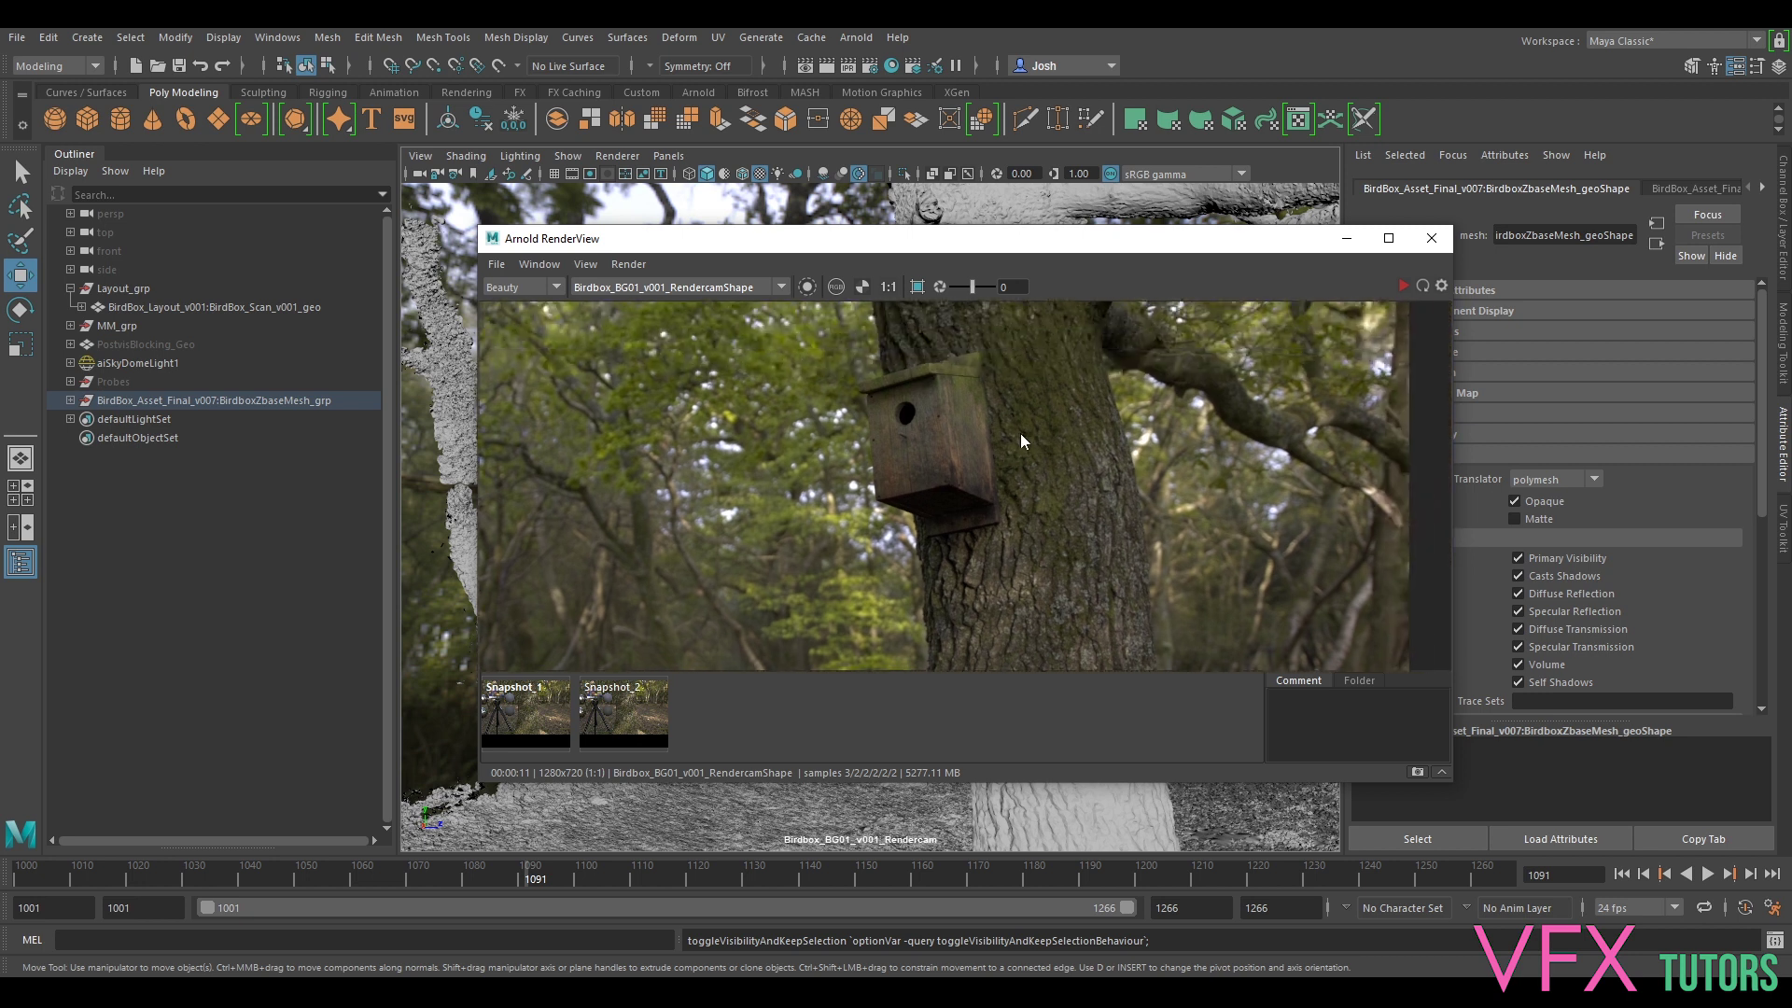
pyautogui.moveTo(931, 461); pyautogui.dragTo(876, 471, button='middle')
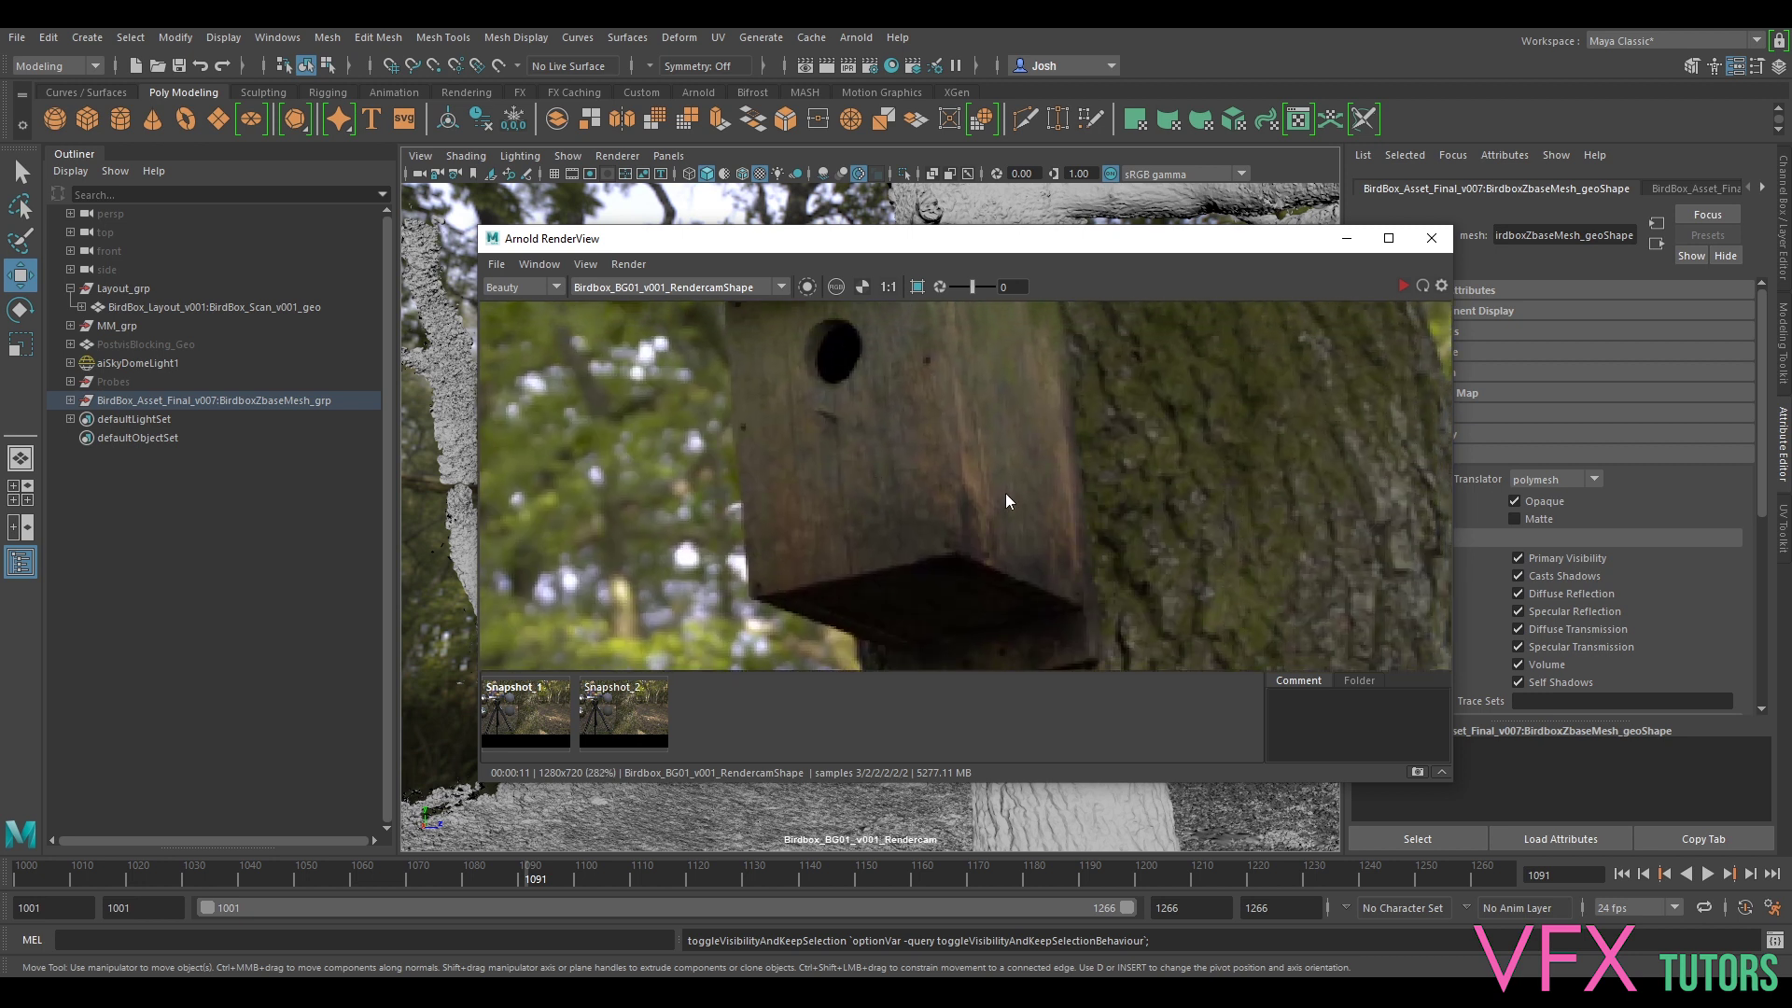
# - Frame the birdbox close up, pick it in the render to load BirdBox_MTL, and move the window aside
pyautogui.scroll(-1, 1005, 493)
pyautogui.scroll(-3, 898, 490)
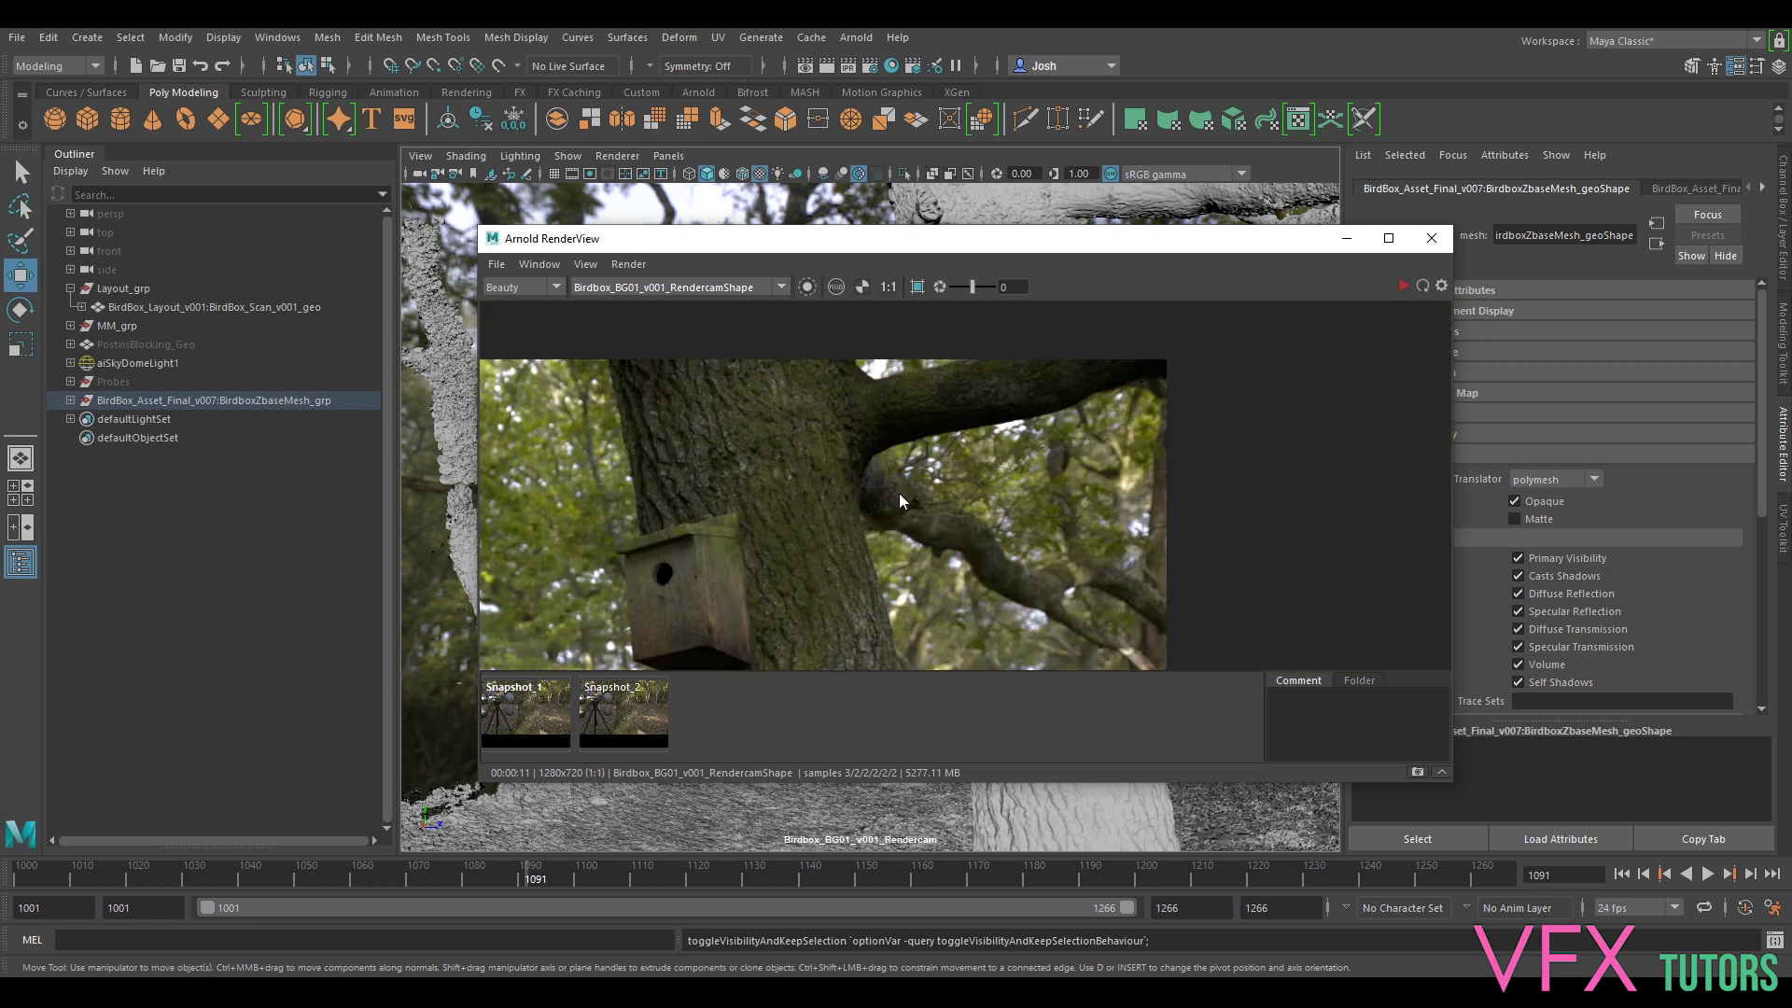
pyautogui.scroll(3, 954, 396)
pyautogui.moveTo(1006, 405); pyautogui.dragTo(982, 456, button='middle')
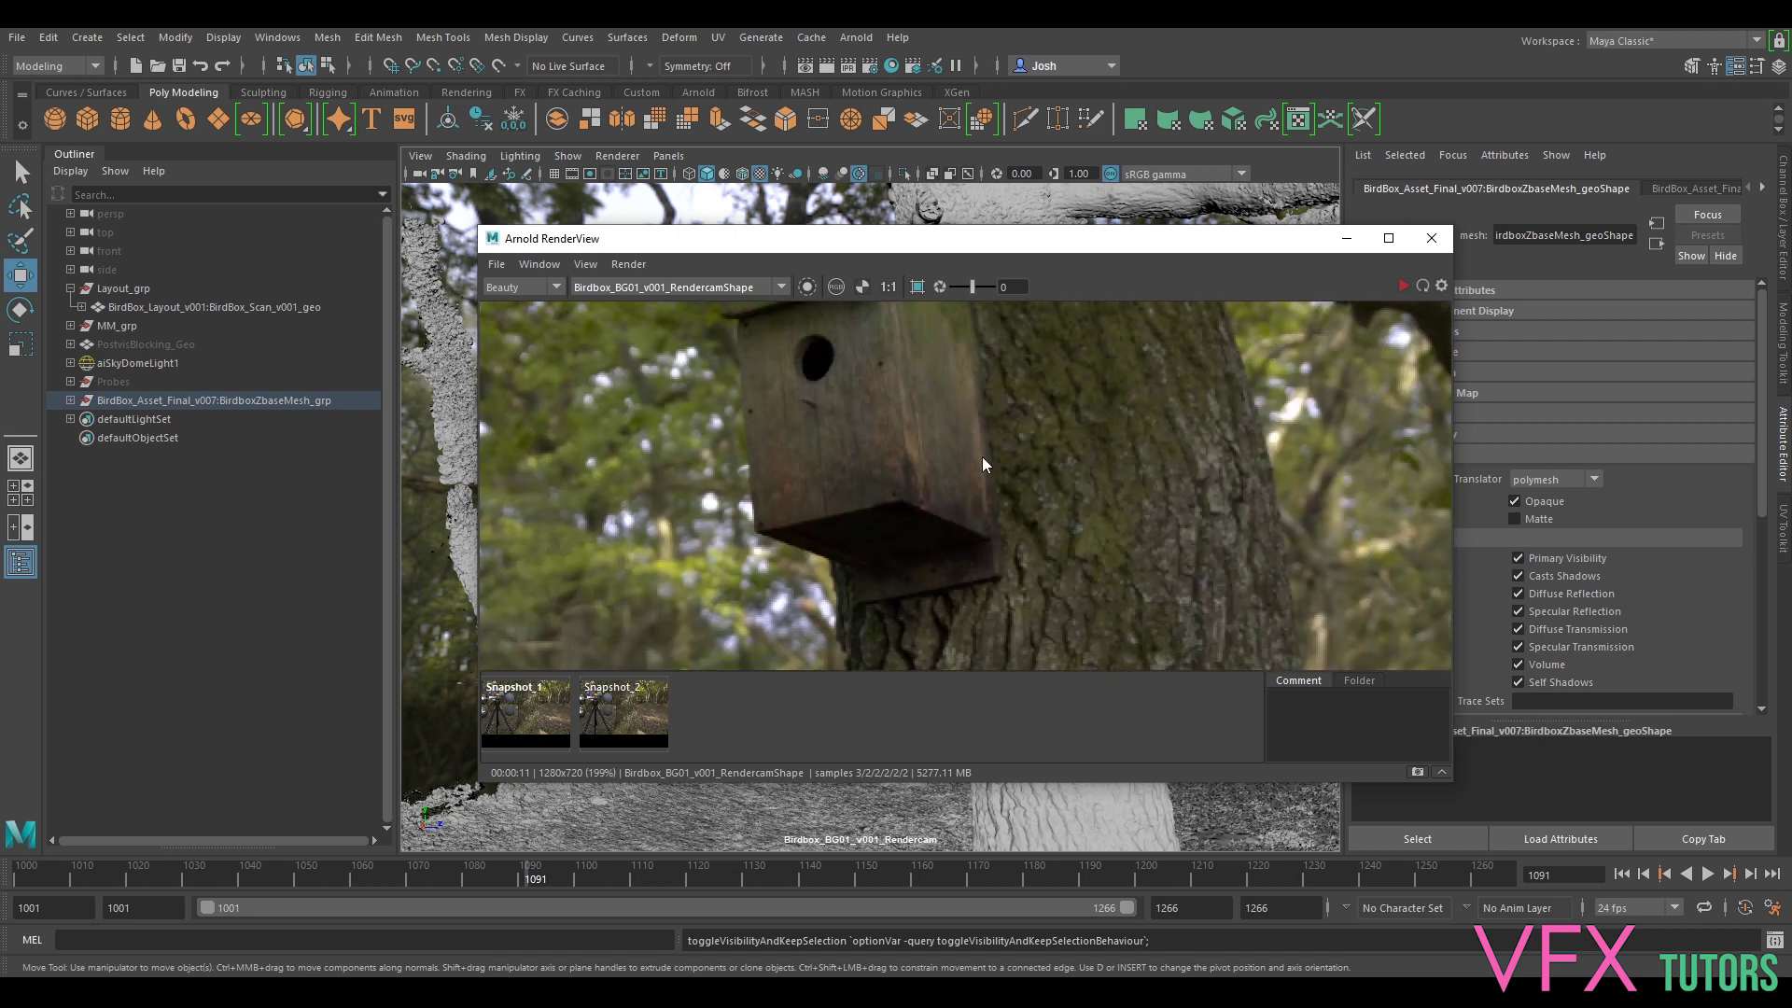
pyautogui.click(1099, 435)
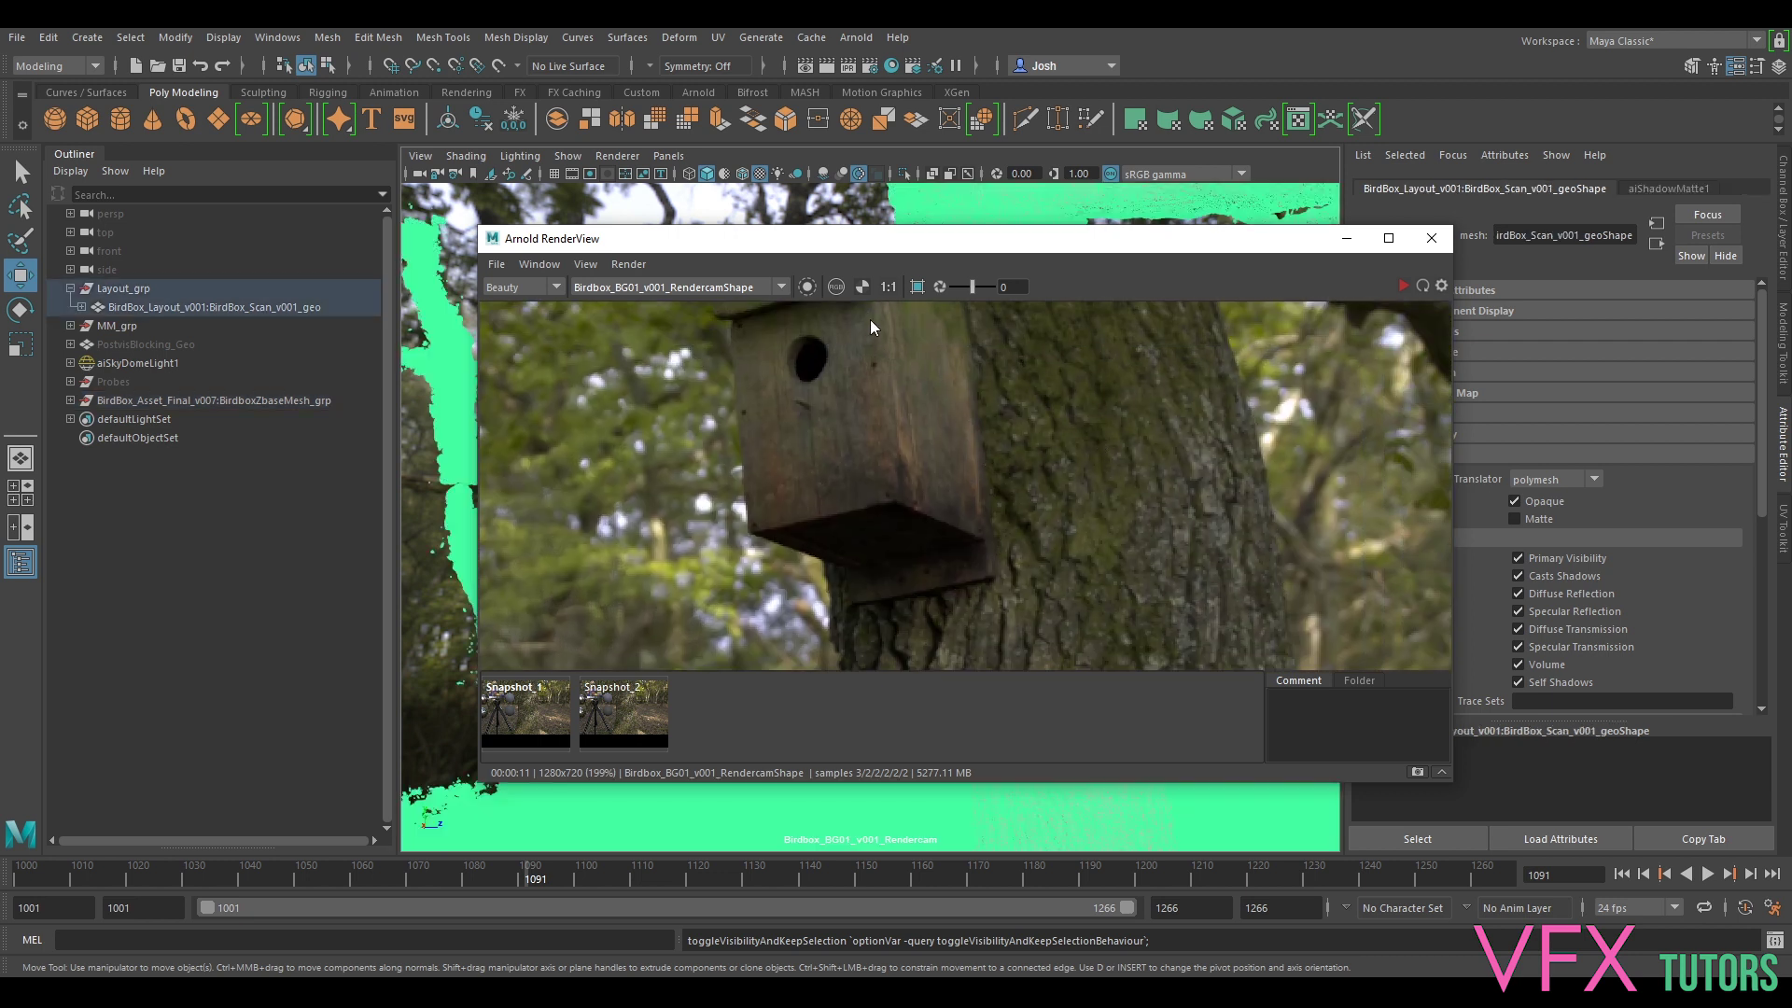
pyautogui.scroll(-1, 872, 345)
pyautogui.click(523, 282)
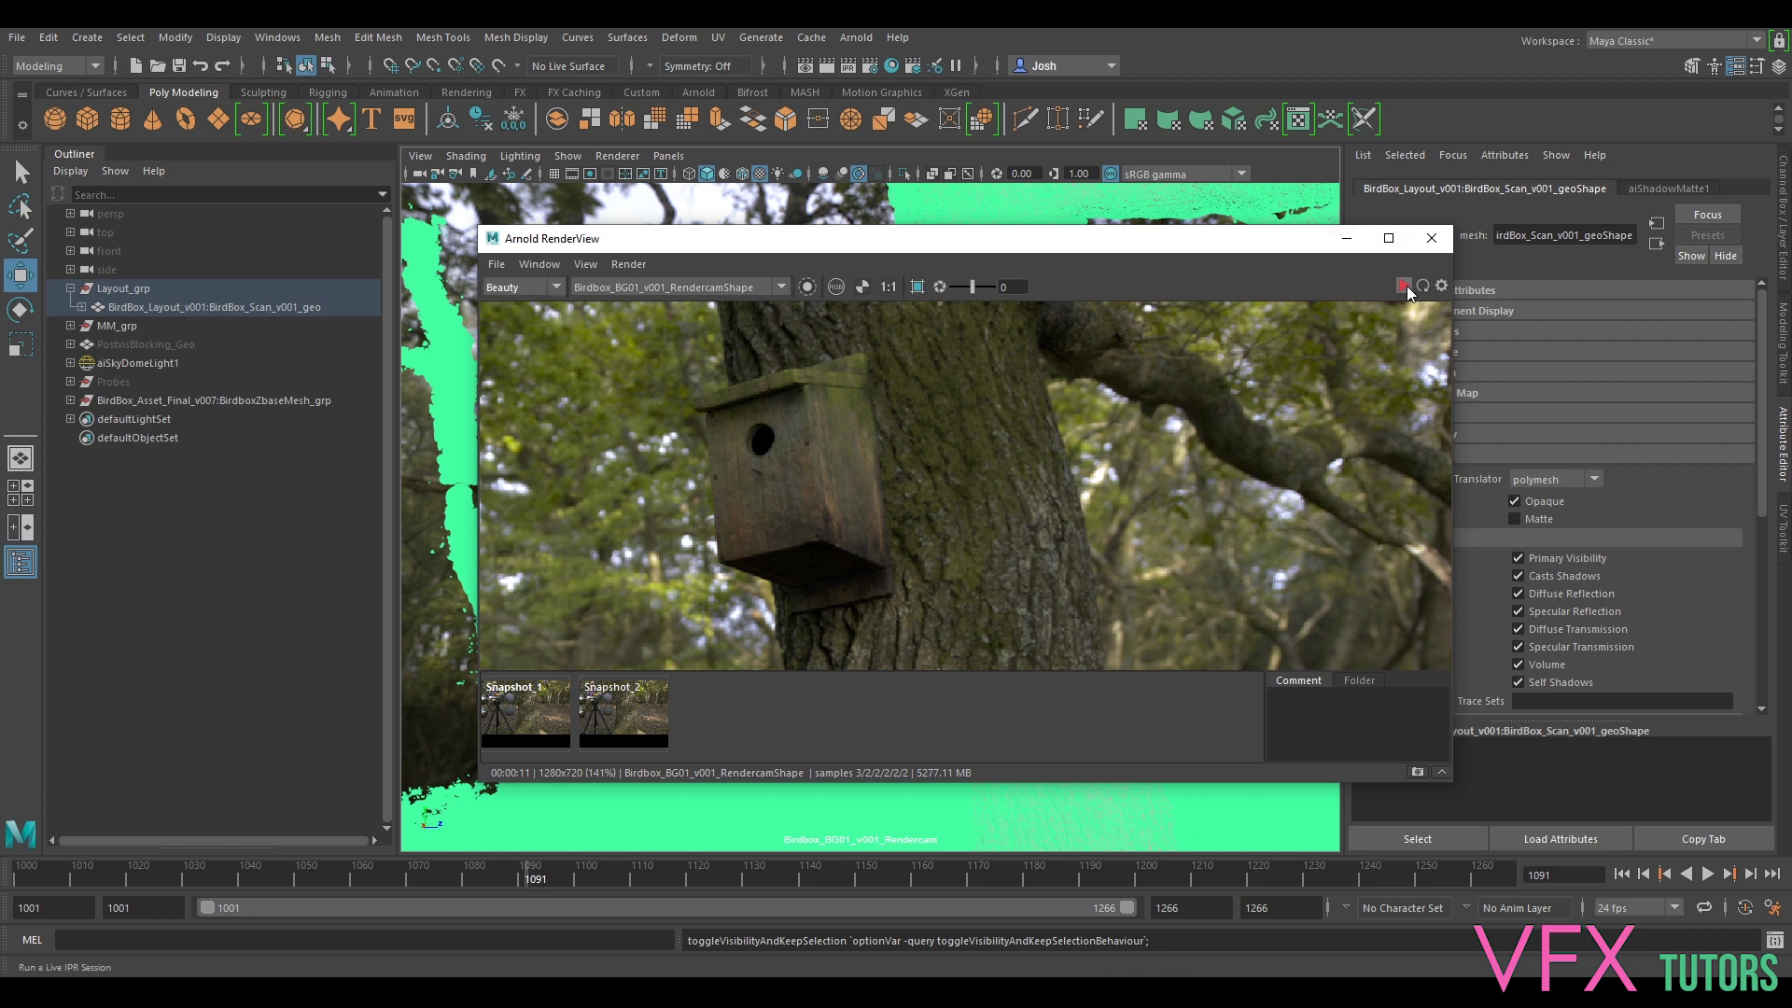
pyautogui.click(832, 504)
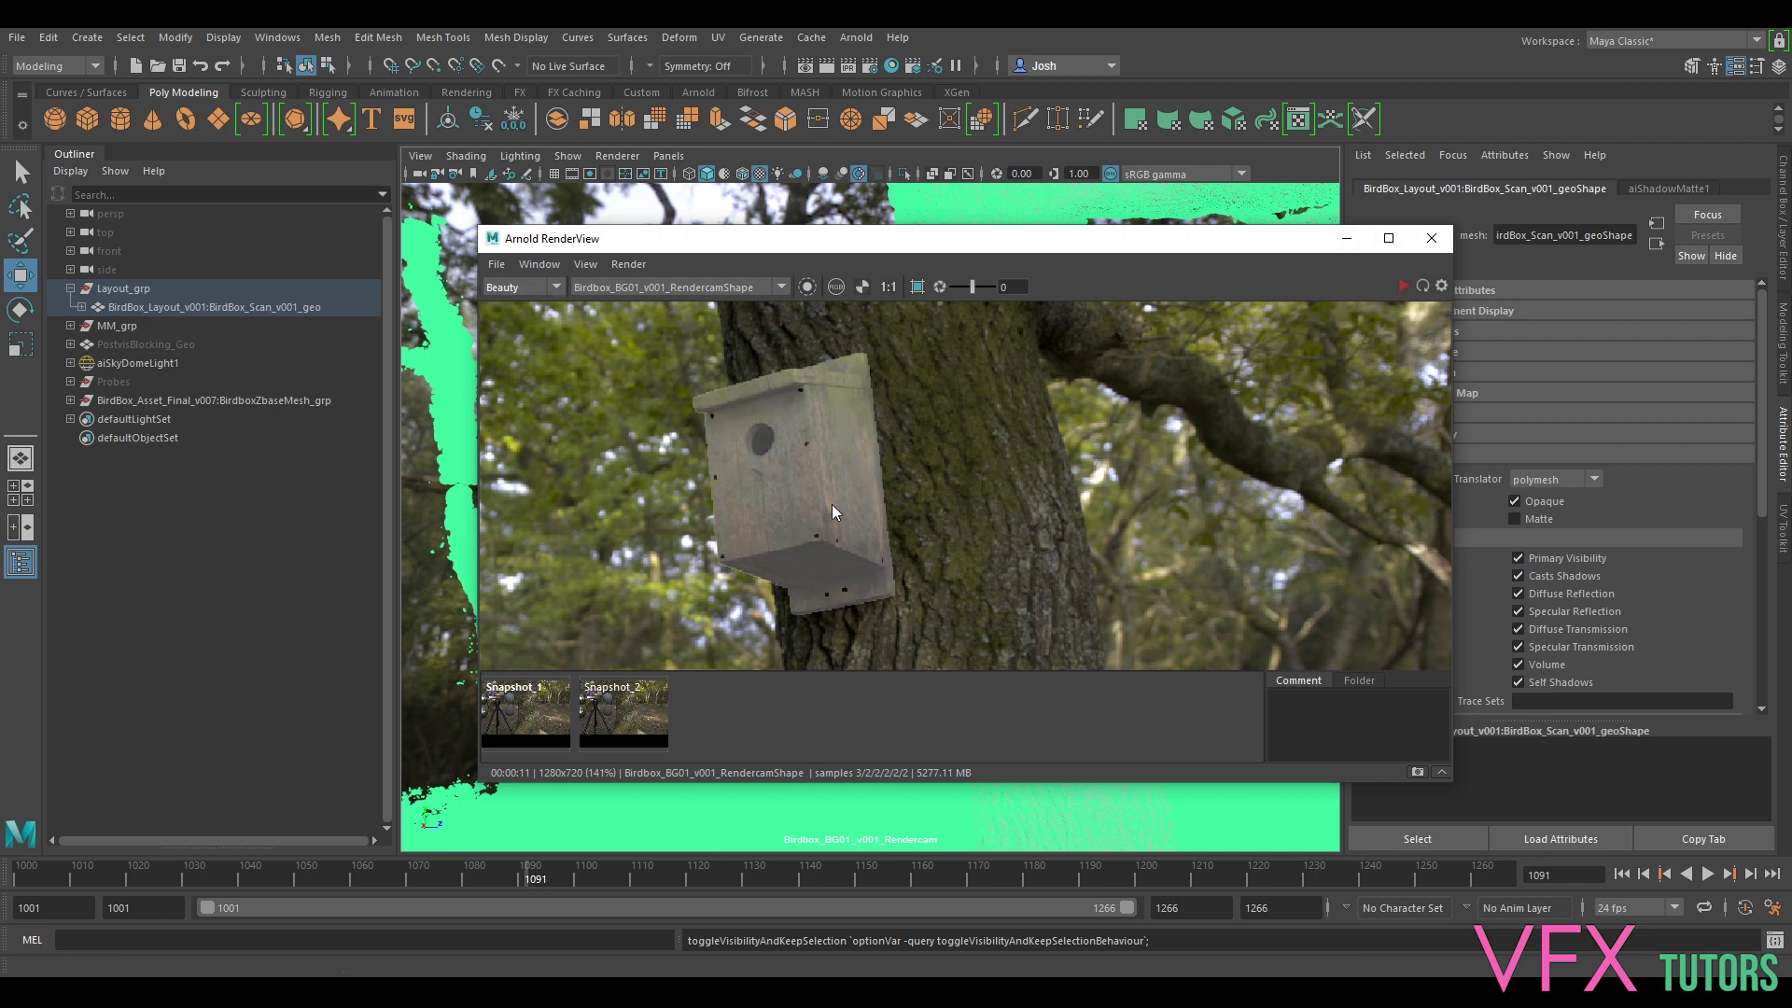
pyautogui.scroll(-1, 1013, 446)
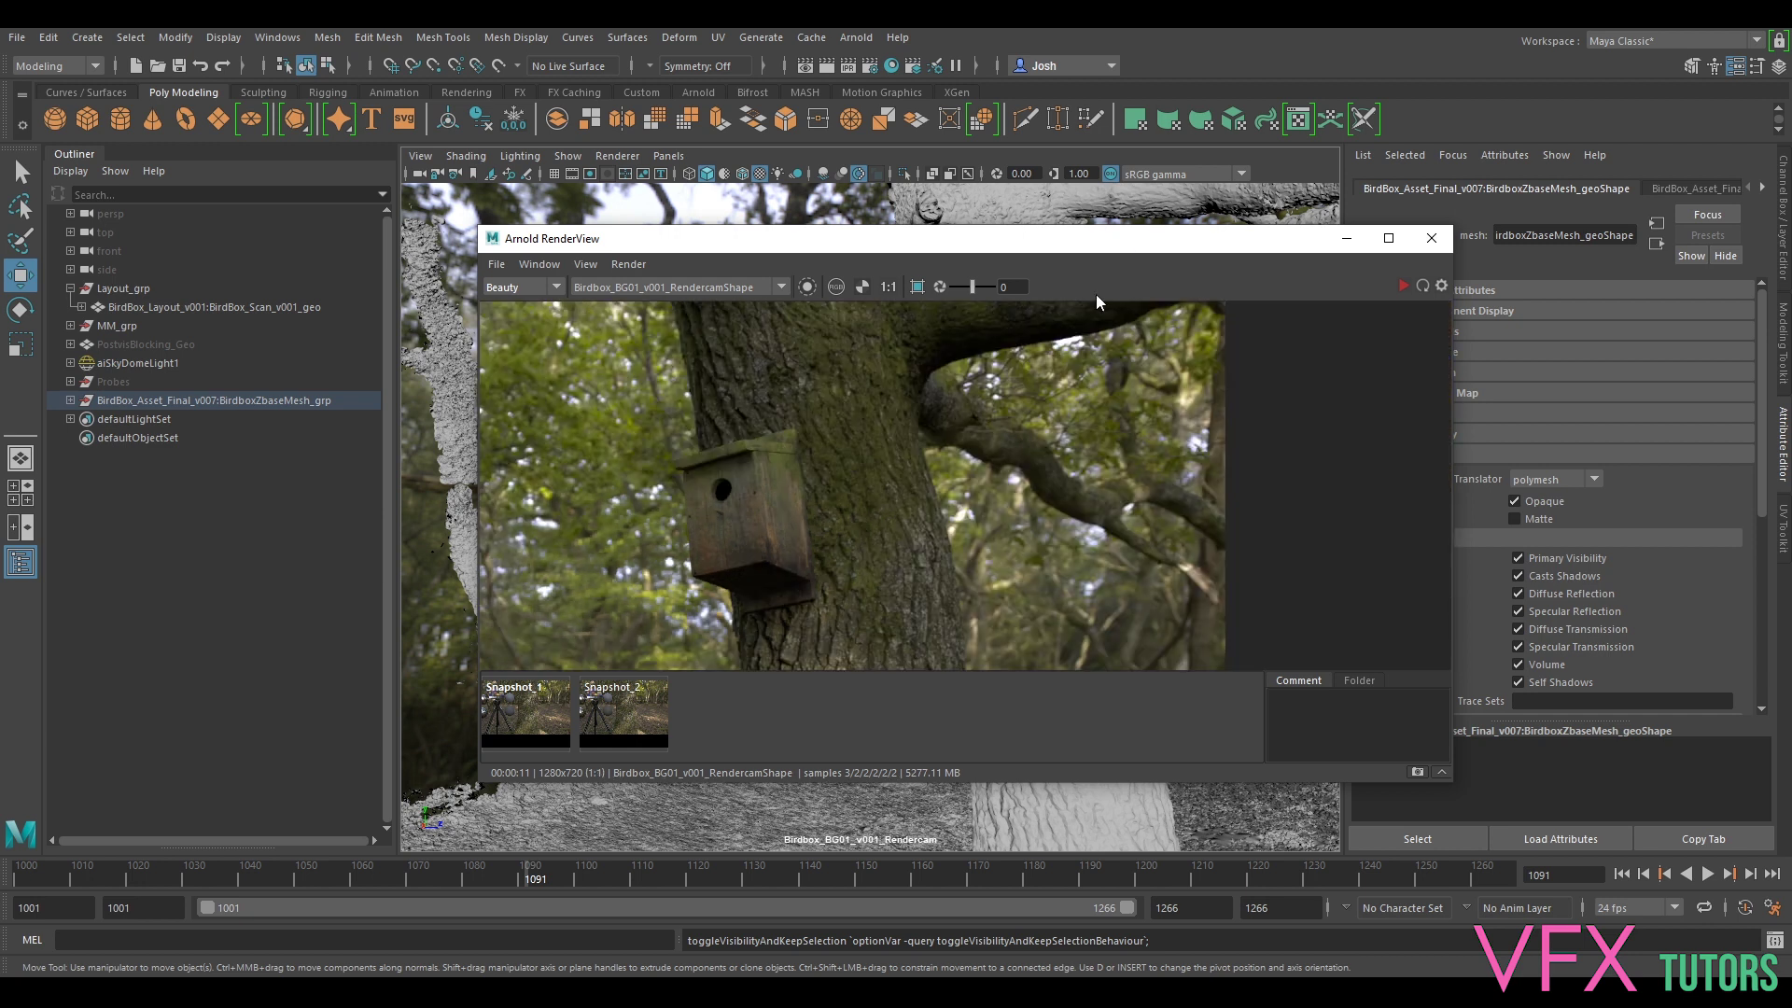
pyautogui.moveTo(1129, 247); pyautogui.dragTo(894, 219)
# - Open the remapHsv2 node on BirdBox_MTL's base colour and start a cropped IPR around the birdbox
pyautogui.click(1693, 189)
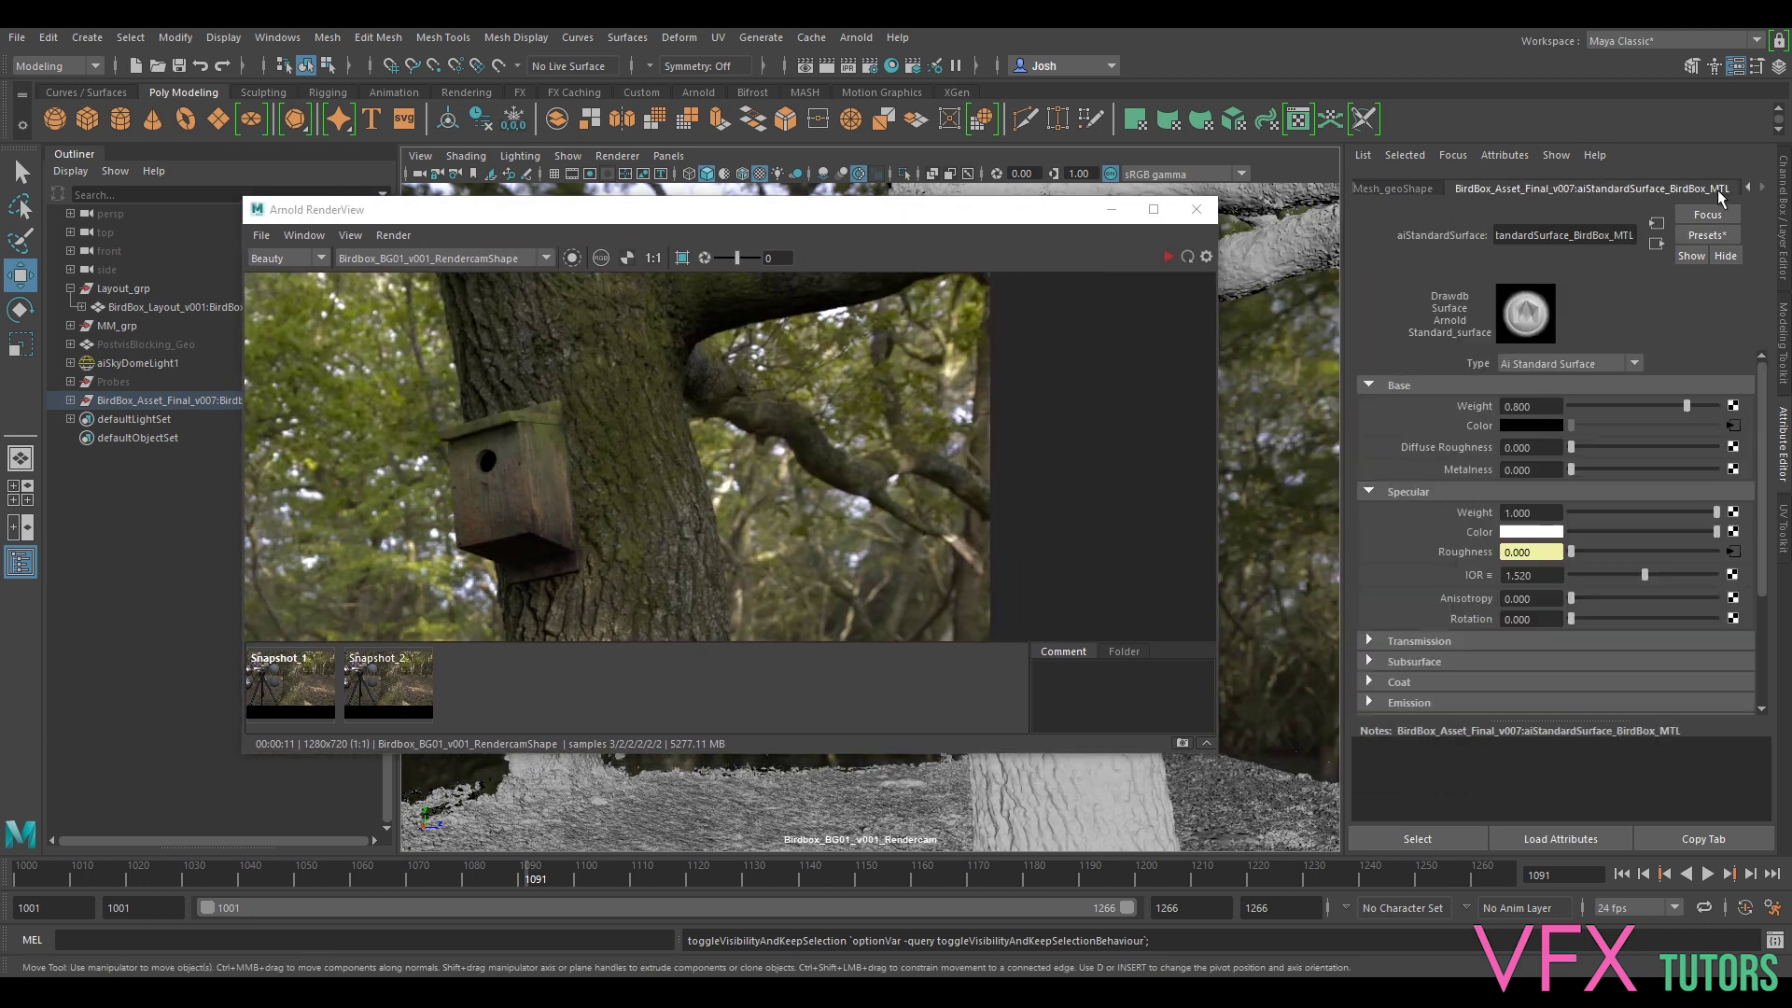
pyautogui.click(1732, 426)
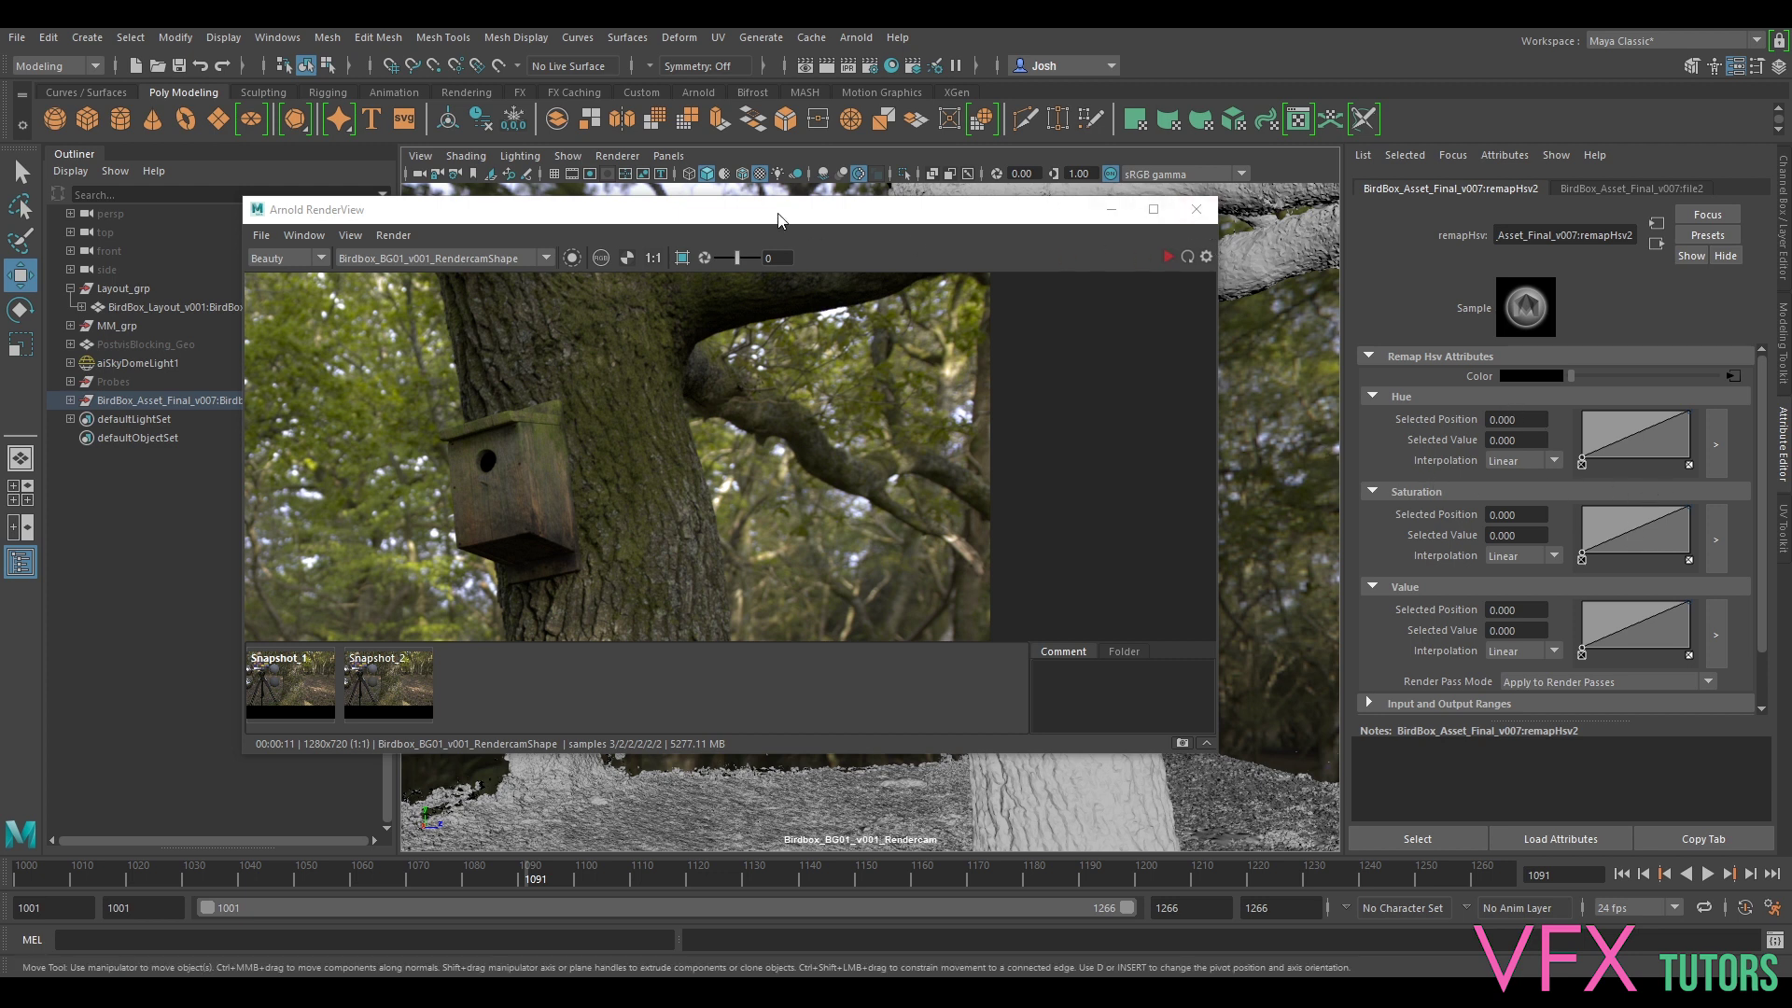
pyautogui.click(683, 259)
pyautogui.moveTo(635, 347); pyautogui.dragTo(354, 640)
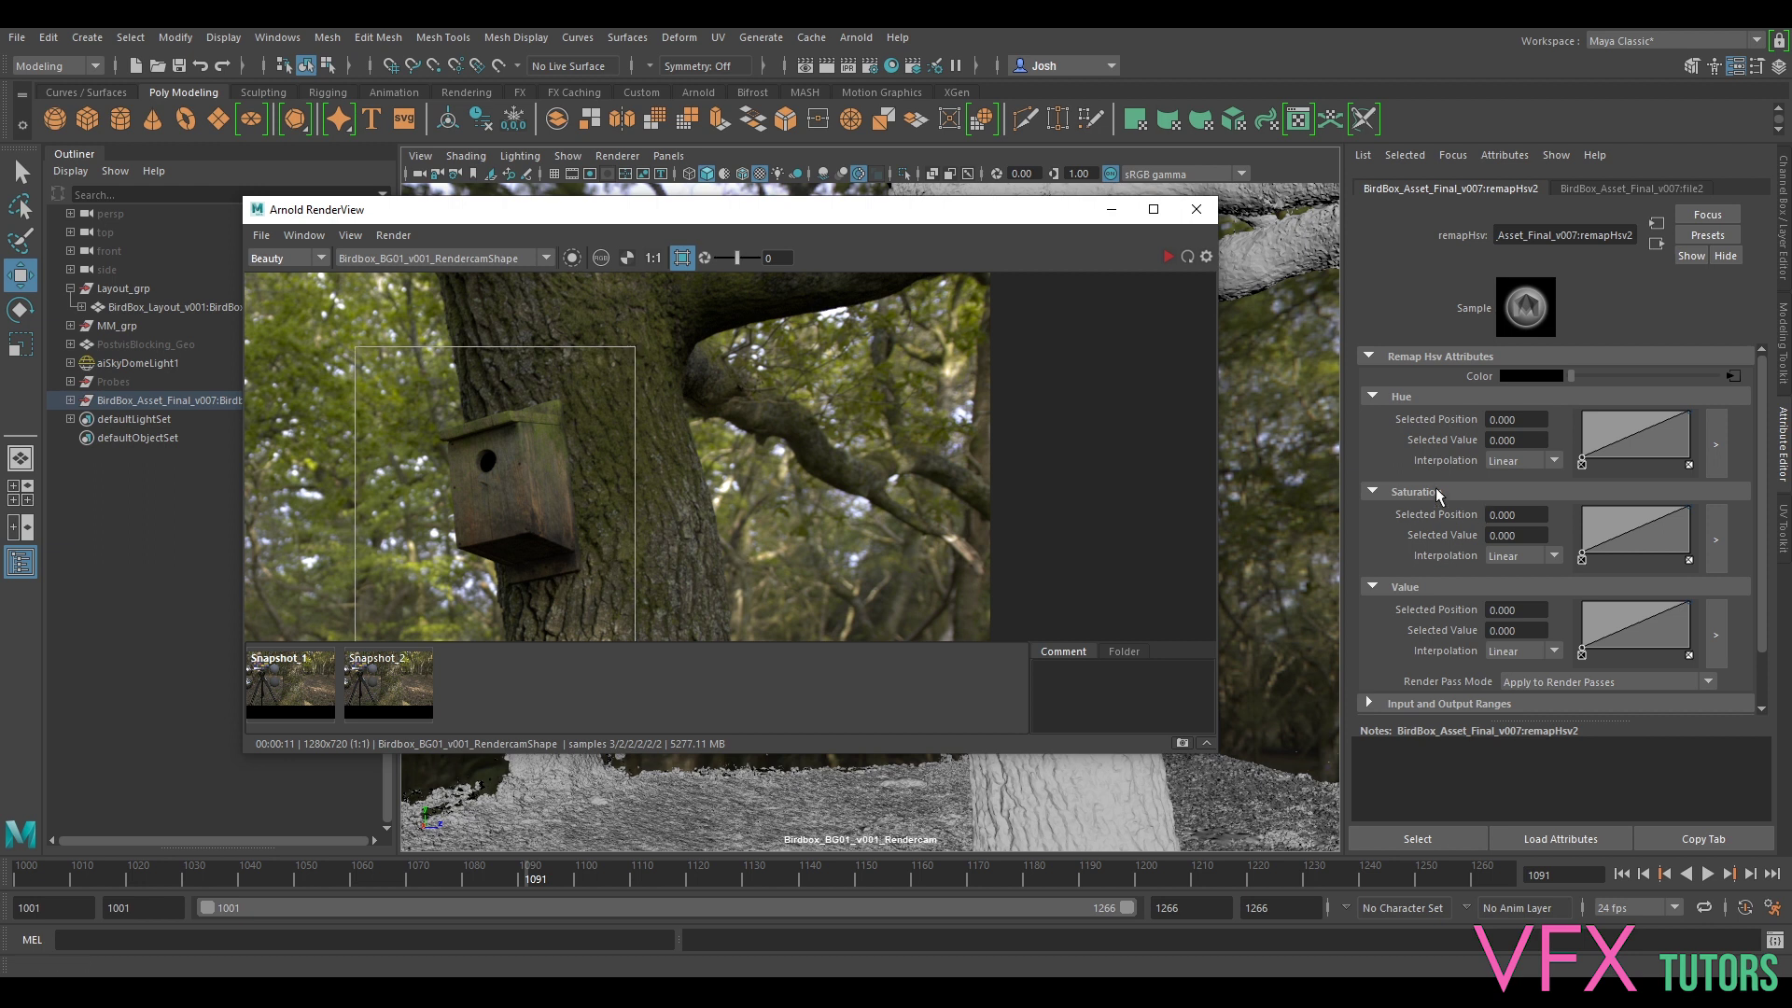
pyautogui.click(1166, 257)
pyautogui.scroll(2, 584, 499)
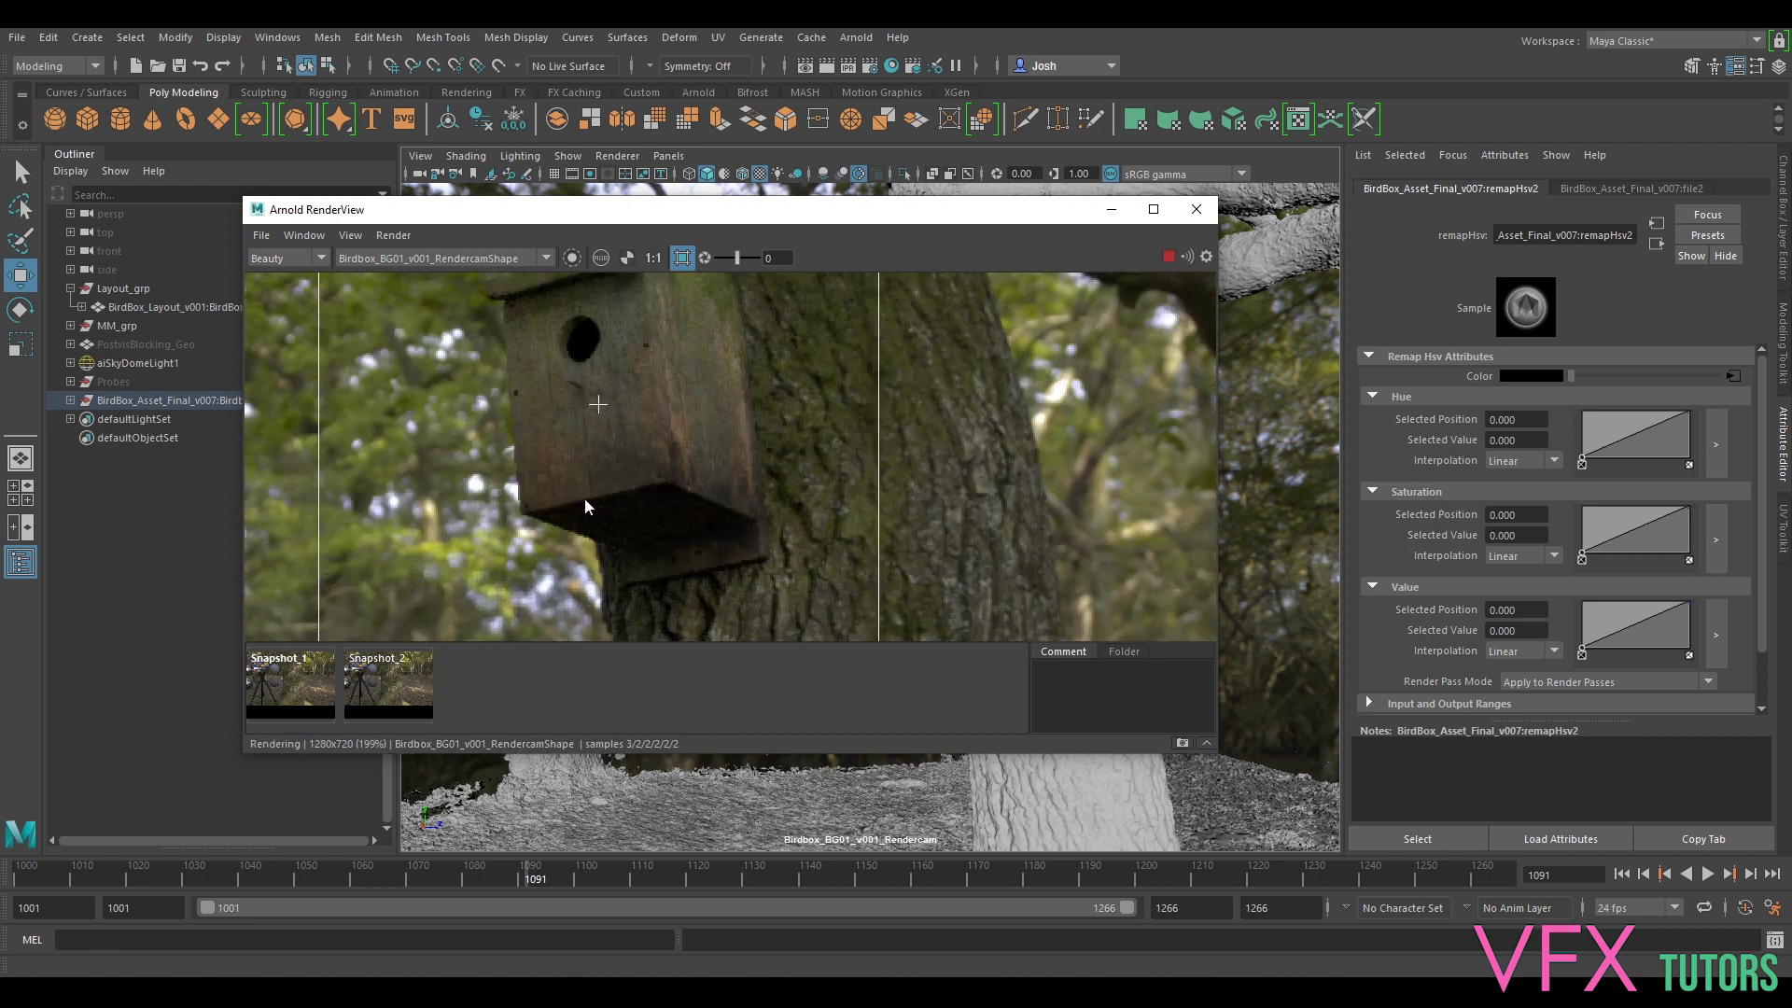
pyautogui.moveTo(690, 456); pyautogui.dragTo(674, 519, button='middle')
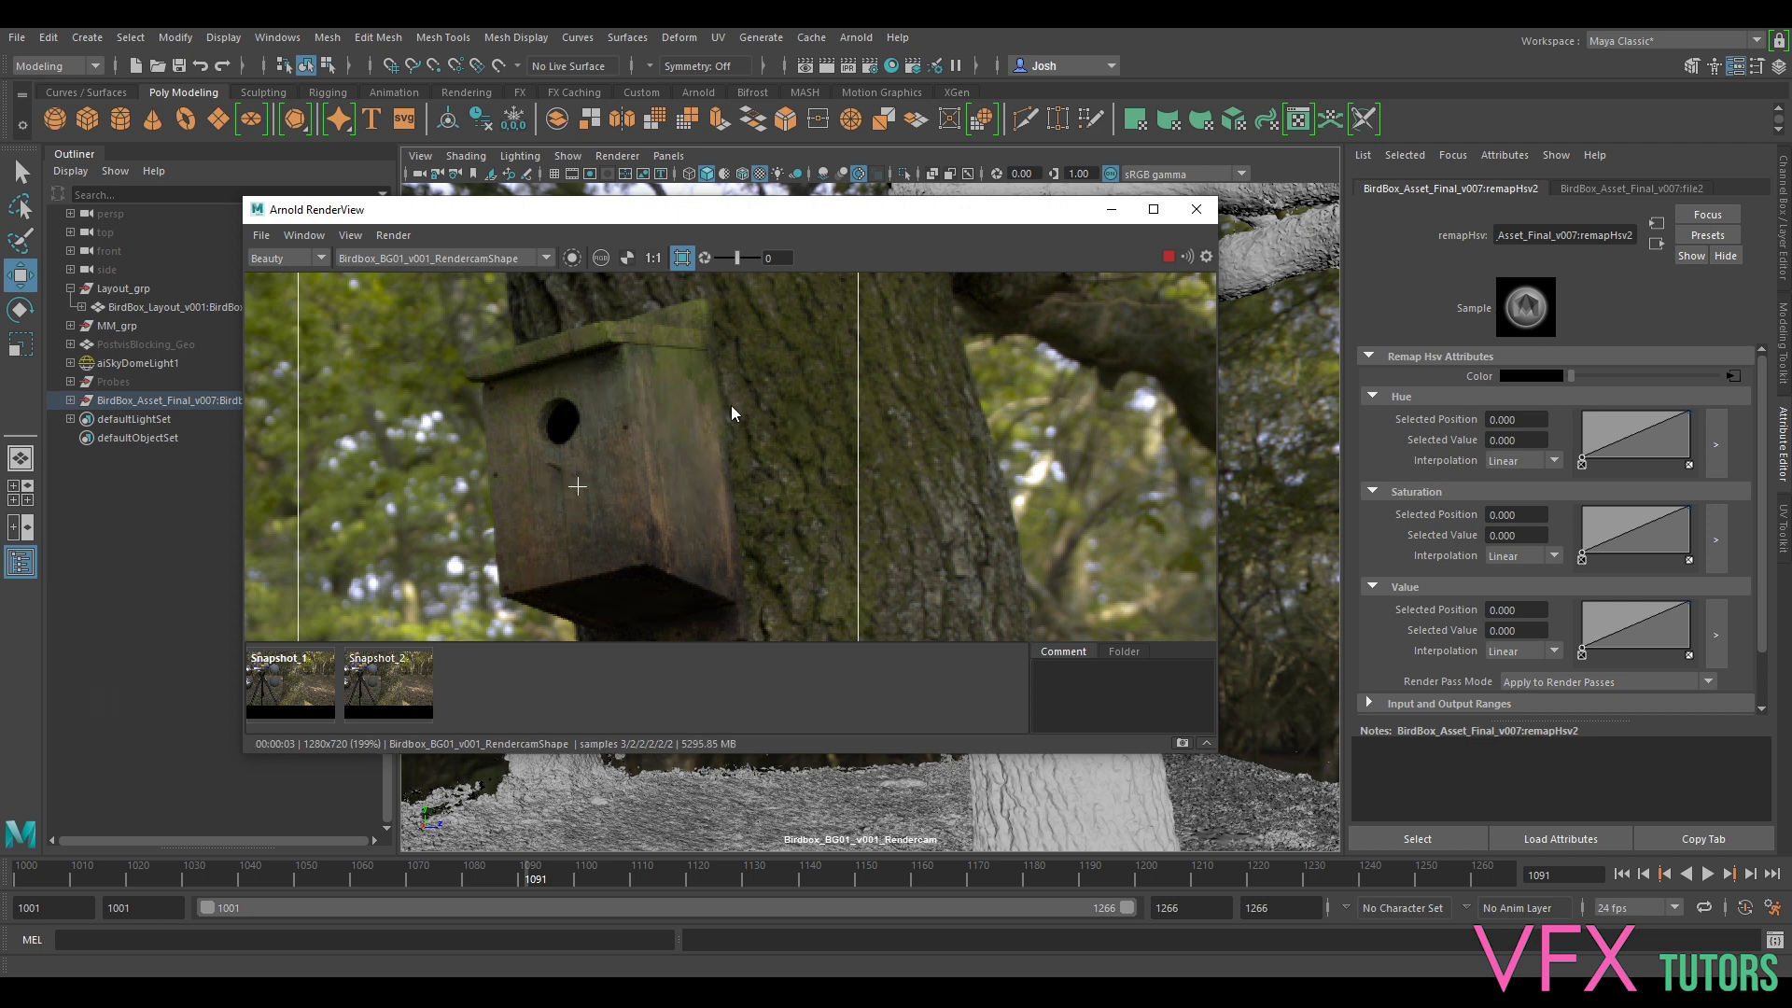
# - Add a Saturation curve point at position 0.304, value 0.320
pyautogui.click(1629, 529)
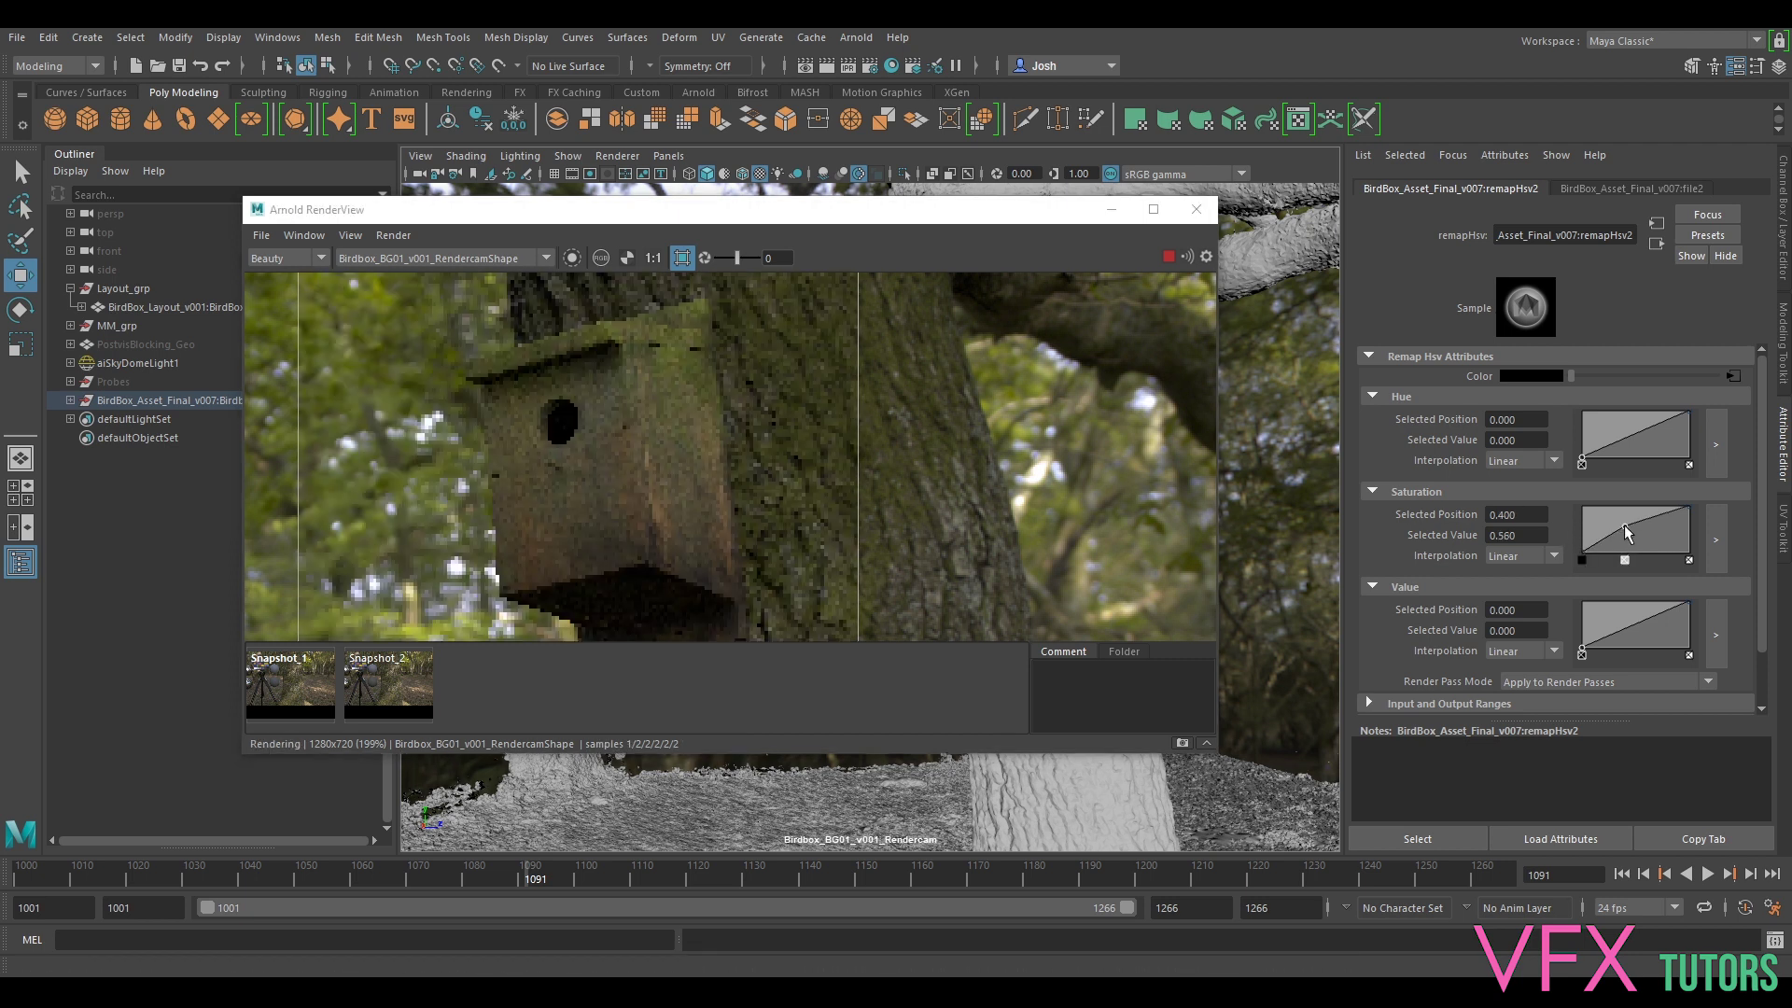
pyautogui.moveTo(1622, 523); pyautogui.dragTo(1614, 539)
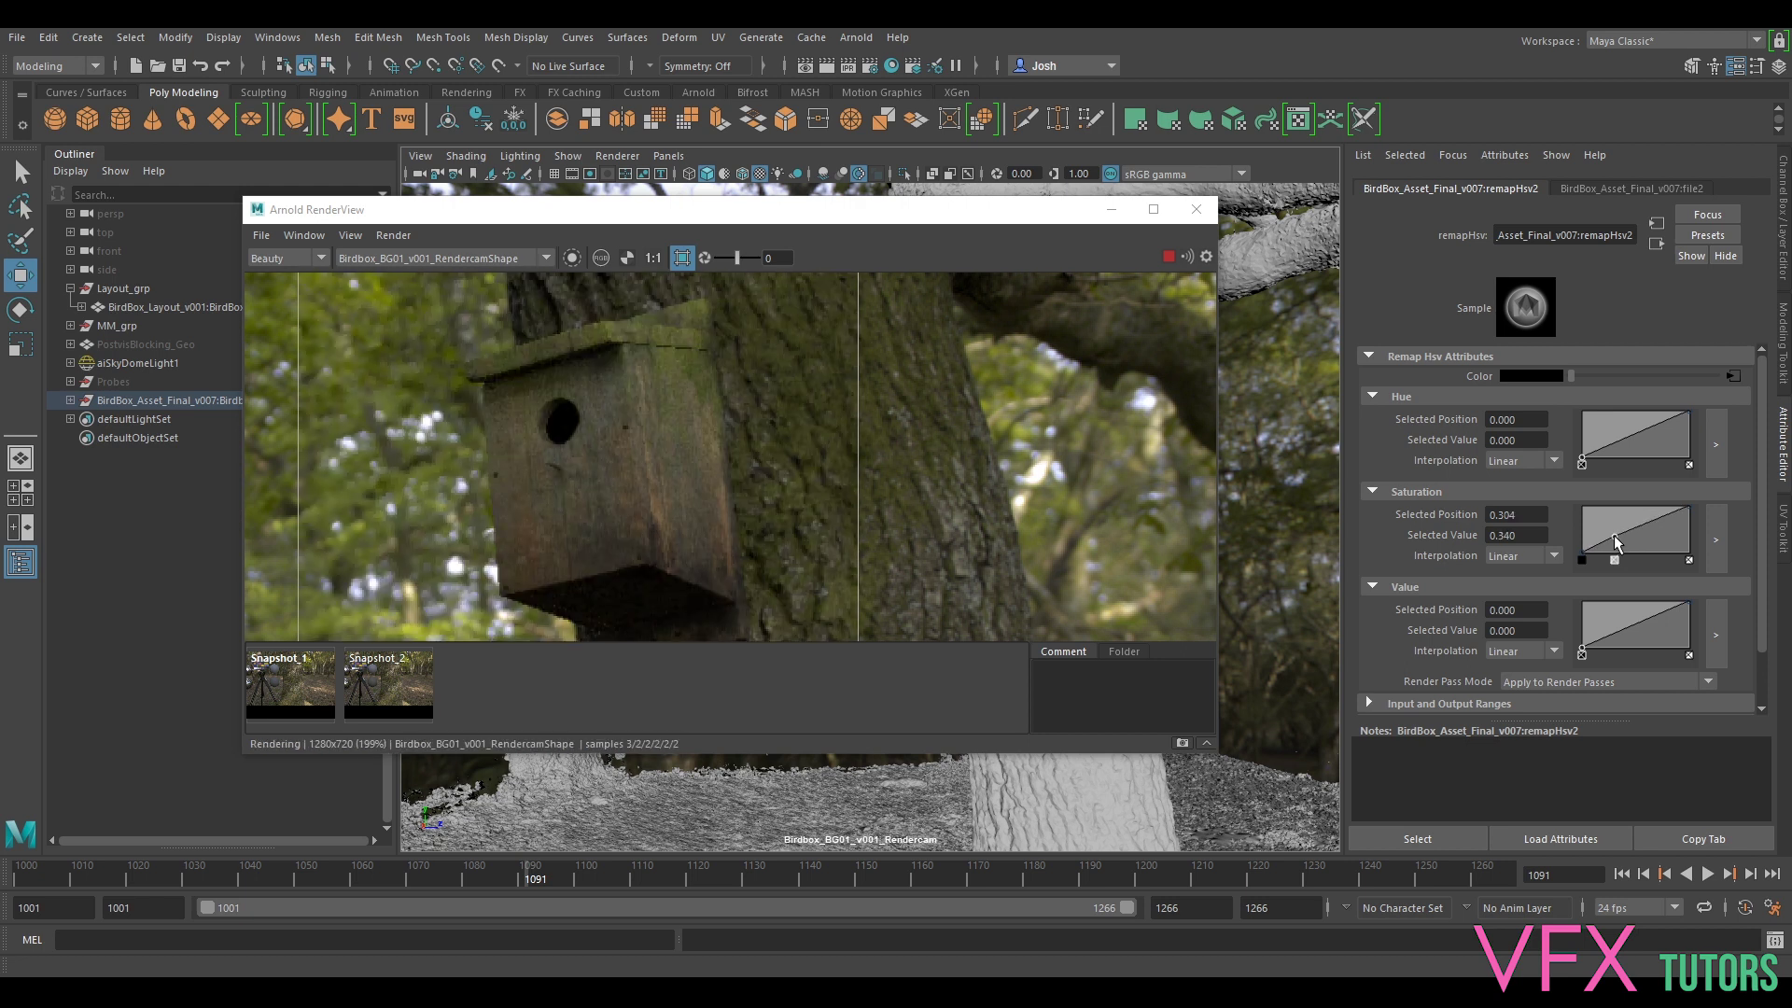
pyautogui.moveTo(1614, 539); pyautogui.dragTo(1615, 541)
pyautogui.moveTo(1078, 214); pyautogui.dragTo(1266, 275)
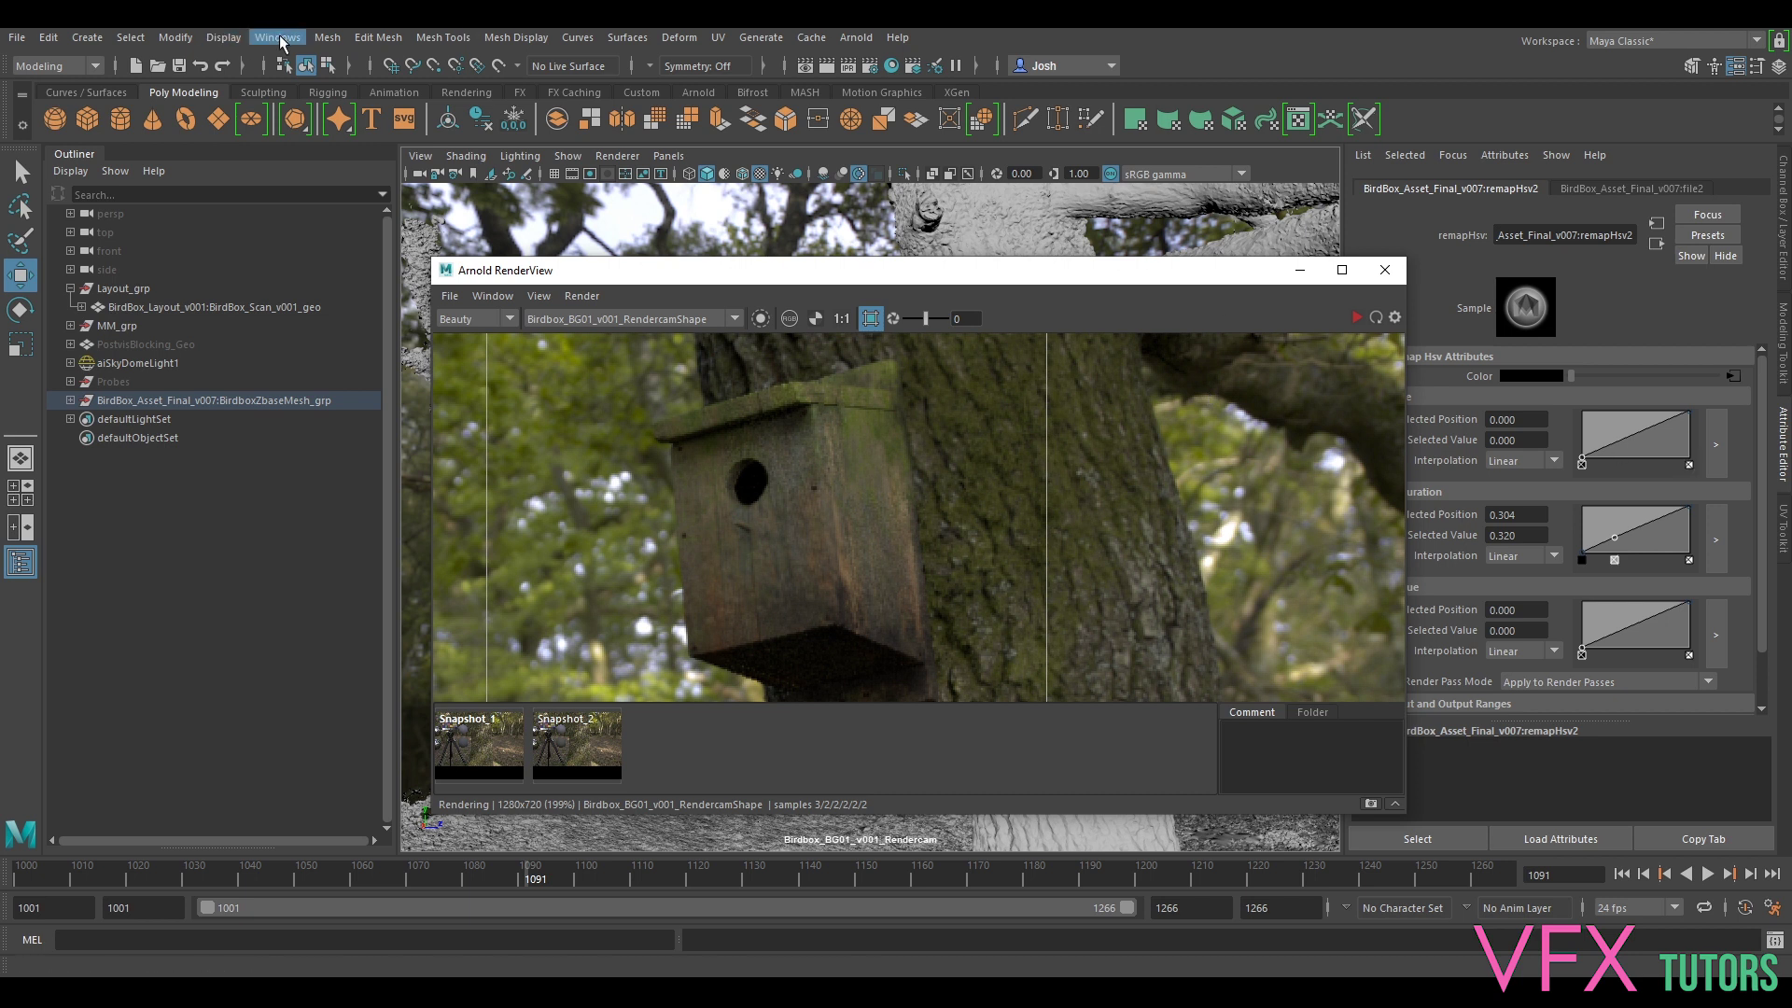
# - Review Color Management preferences, keeping sRGB gamma and scene-linear Rec 709/sRGB, then close Preferences
pyautogui.click(279, 39)
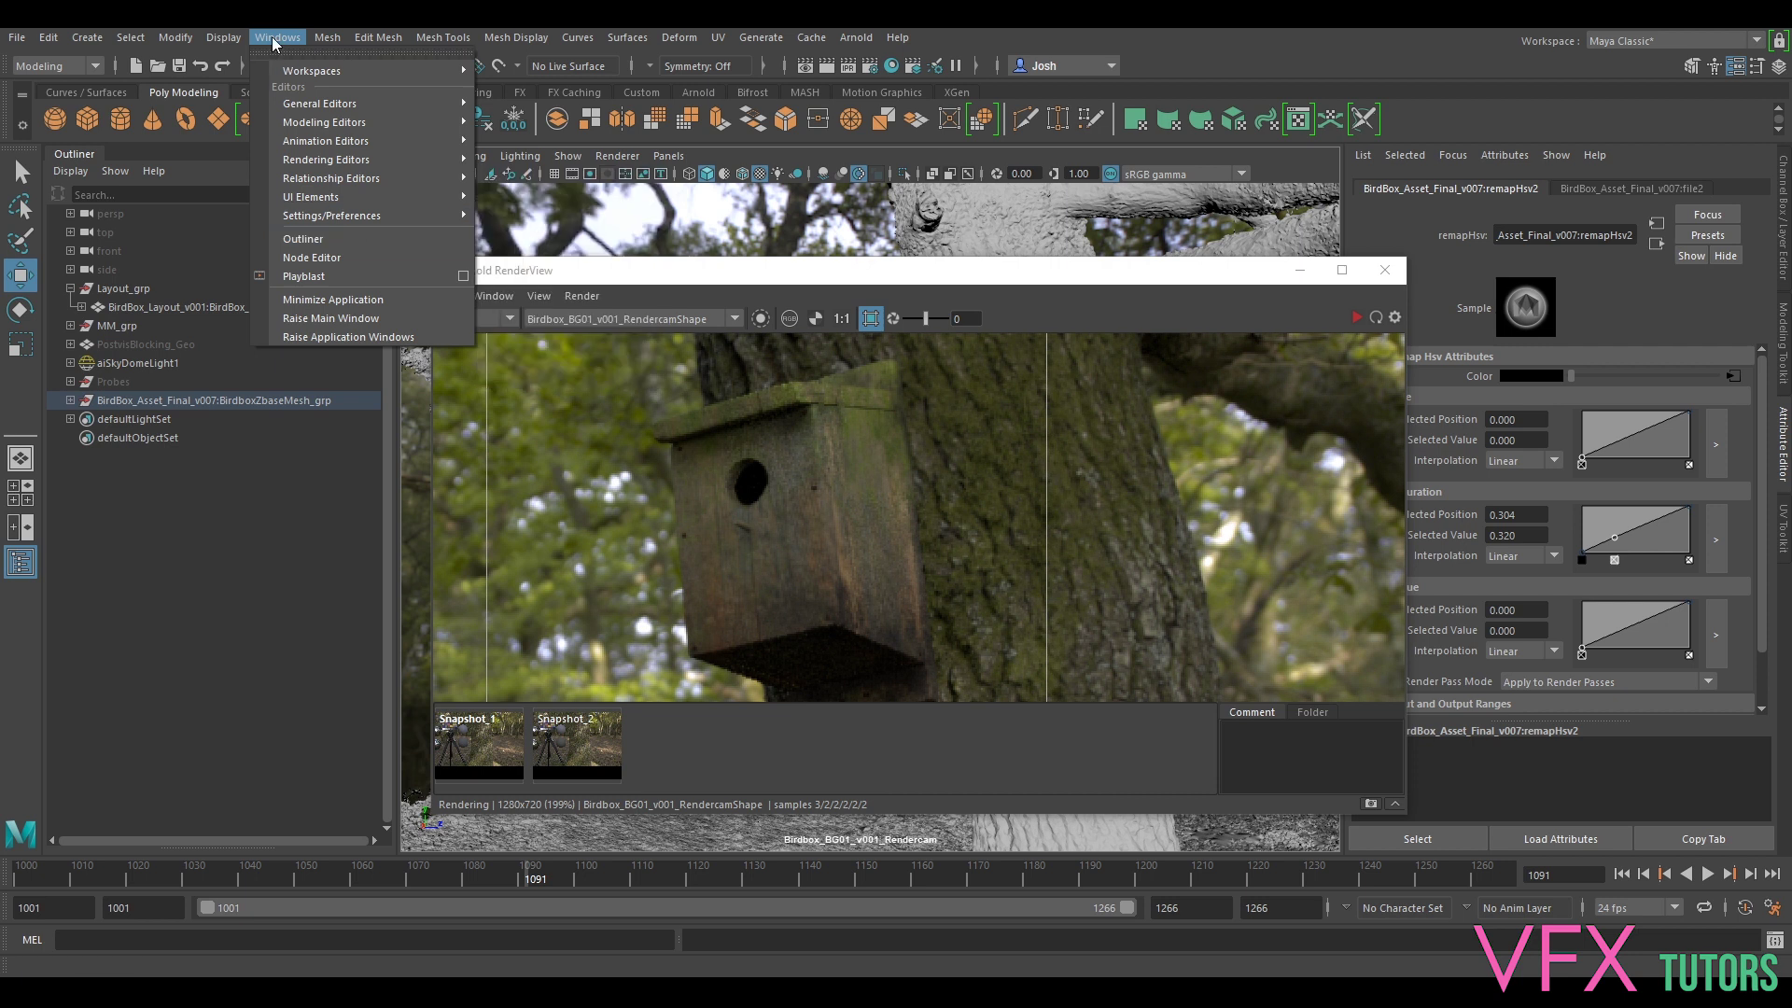
pyautogui.moveTo(373, 215)
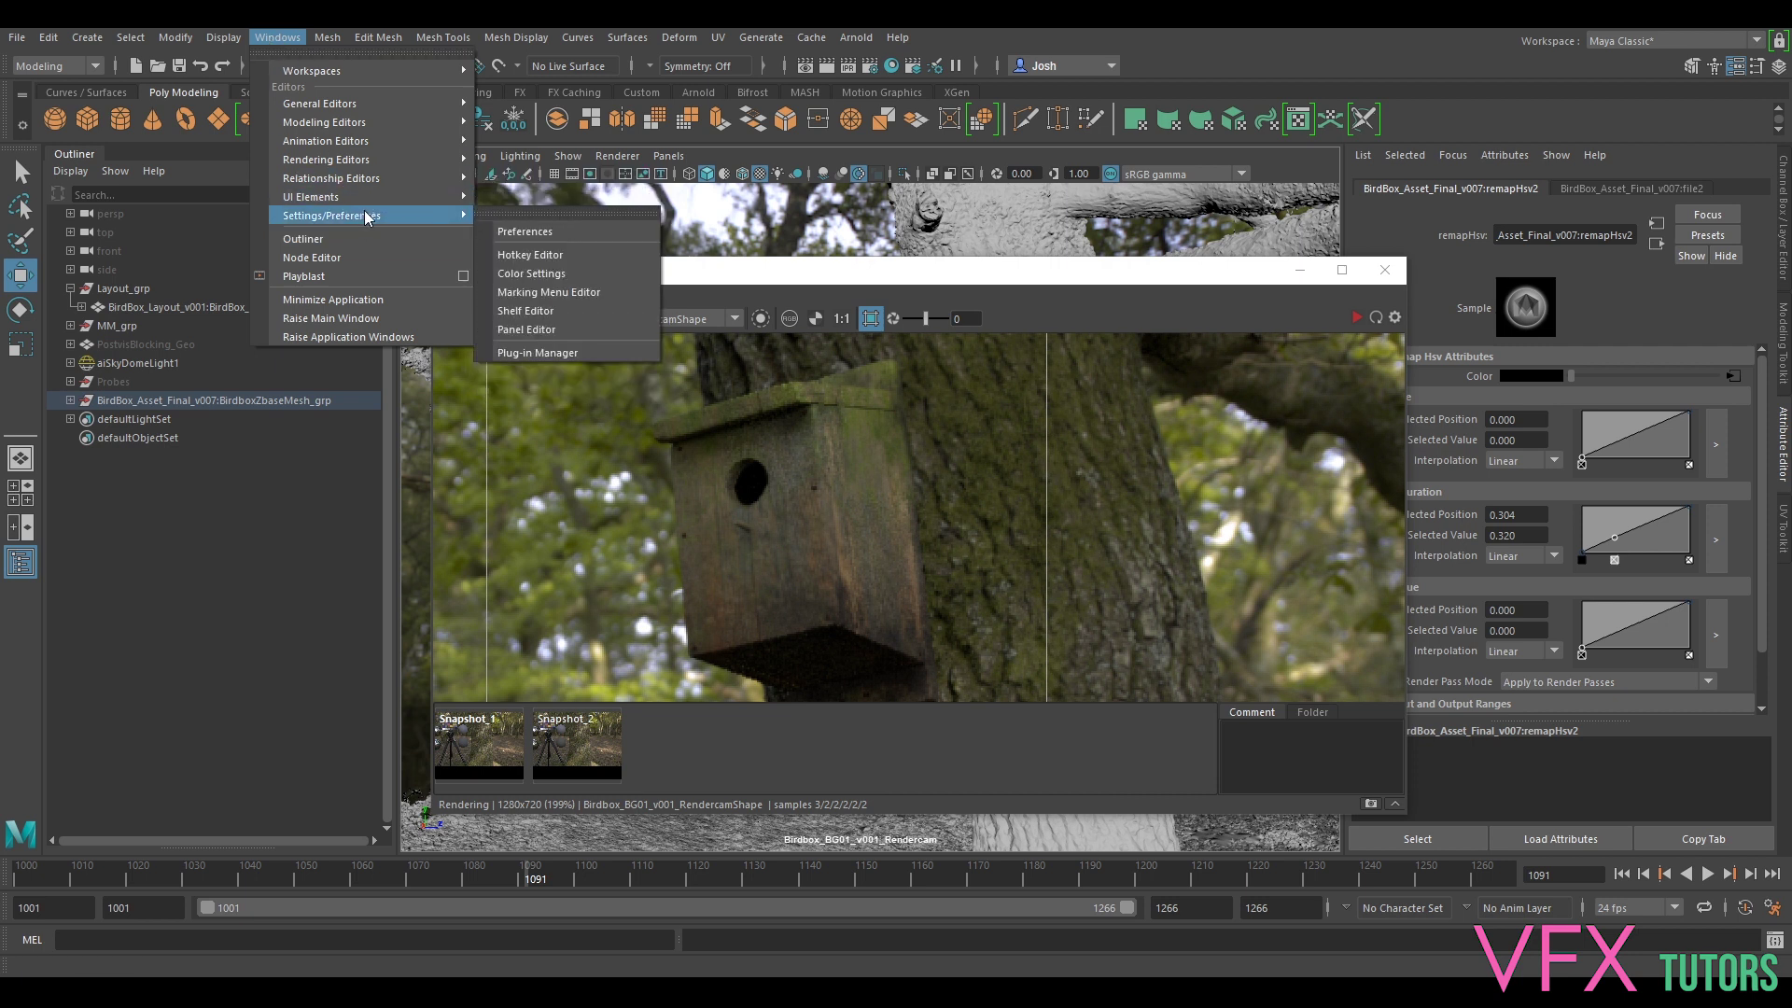
pyautogui.click(562, 229)
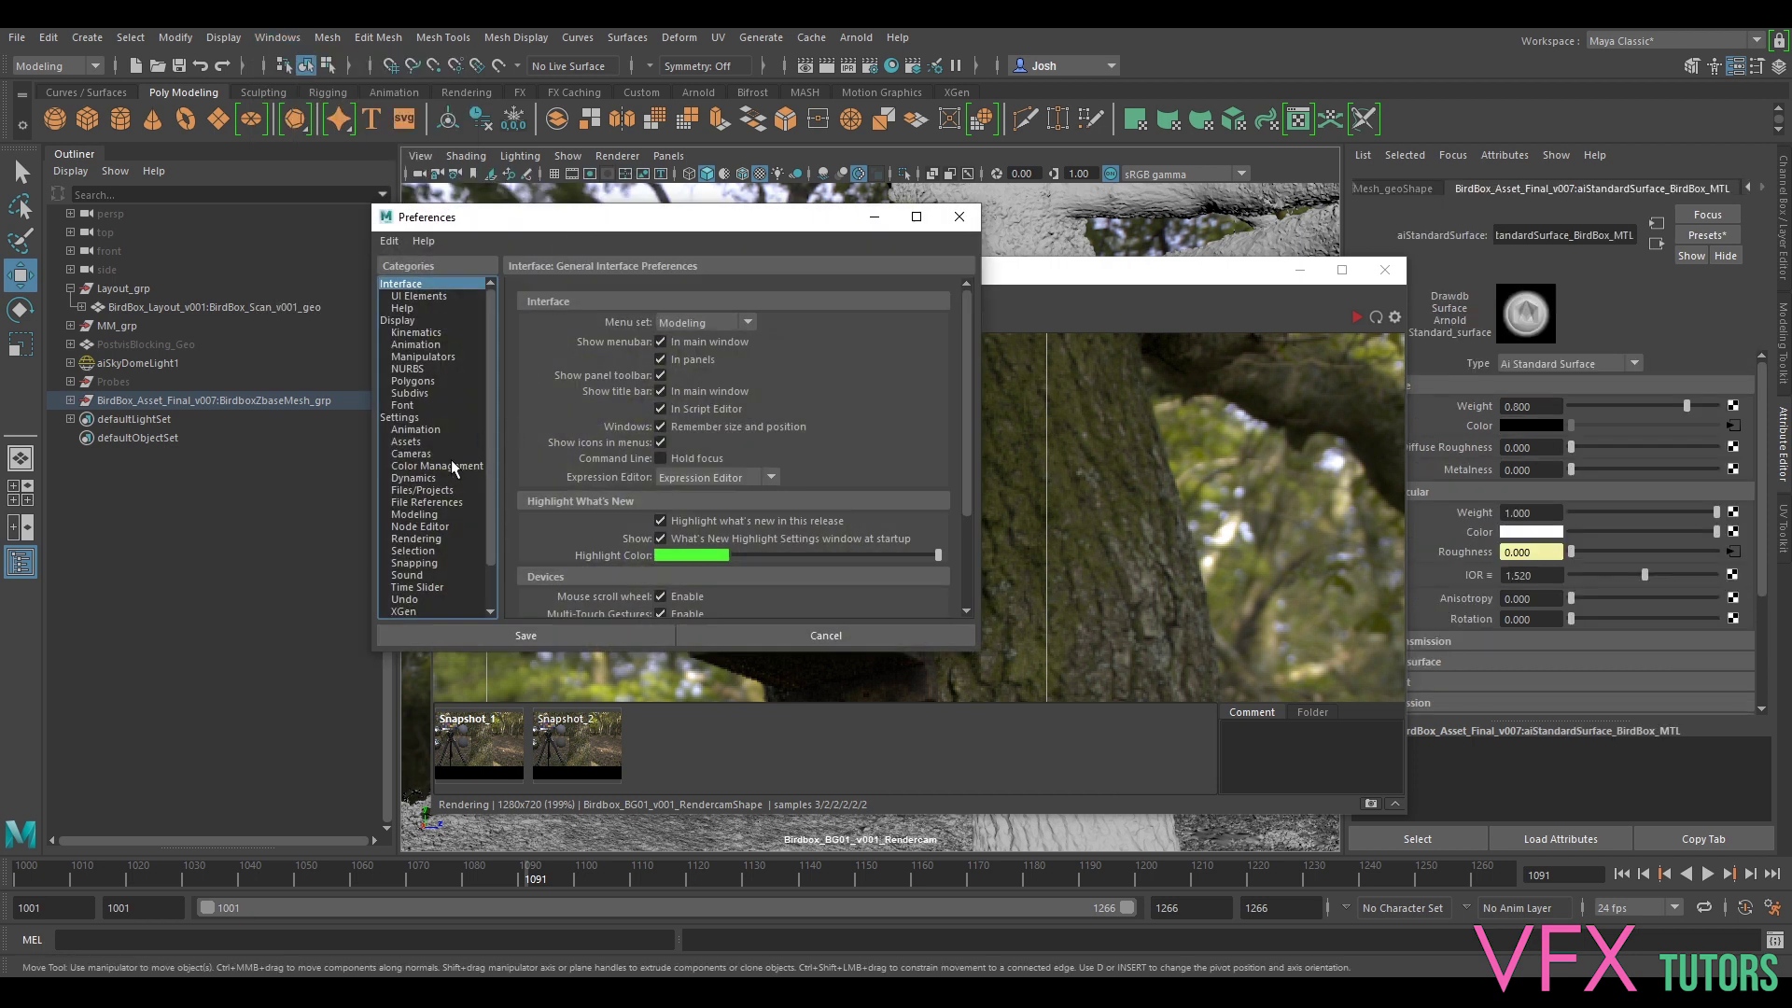
pyautogui.click(451, 465)
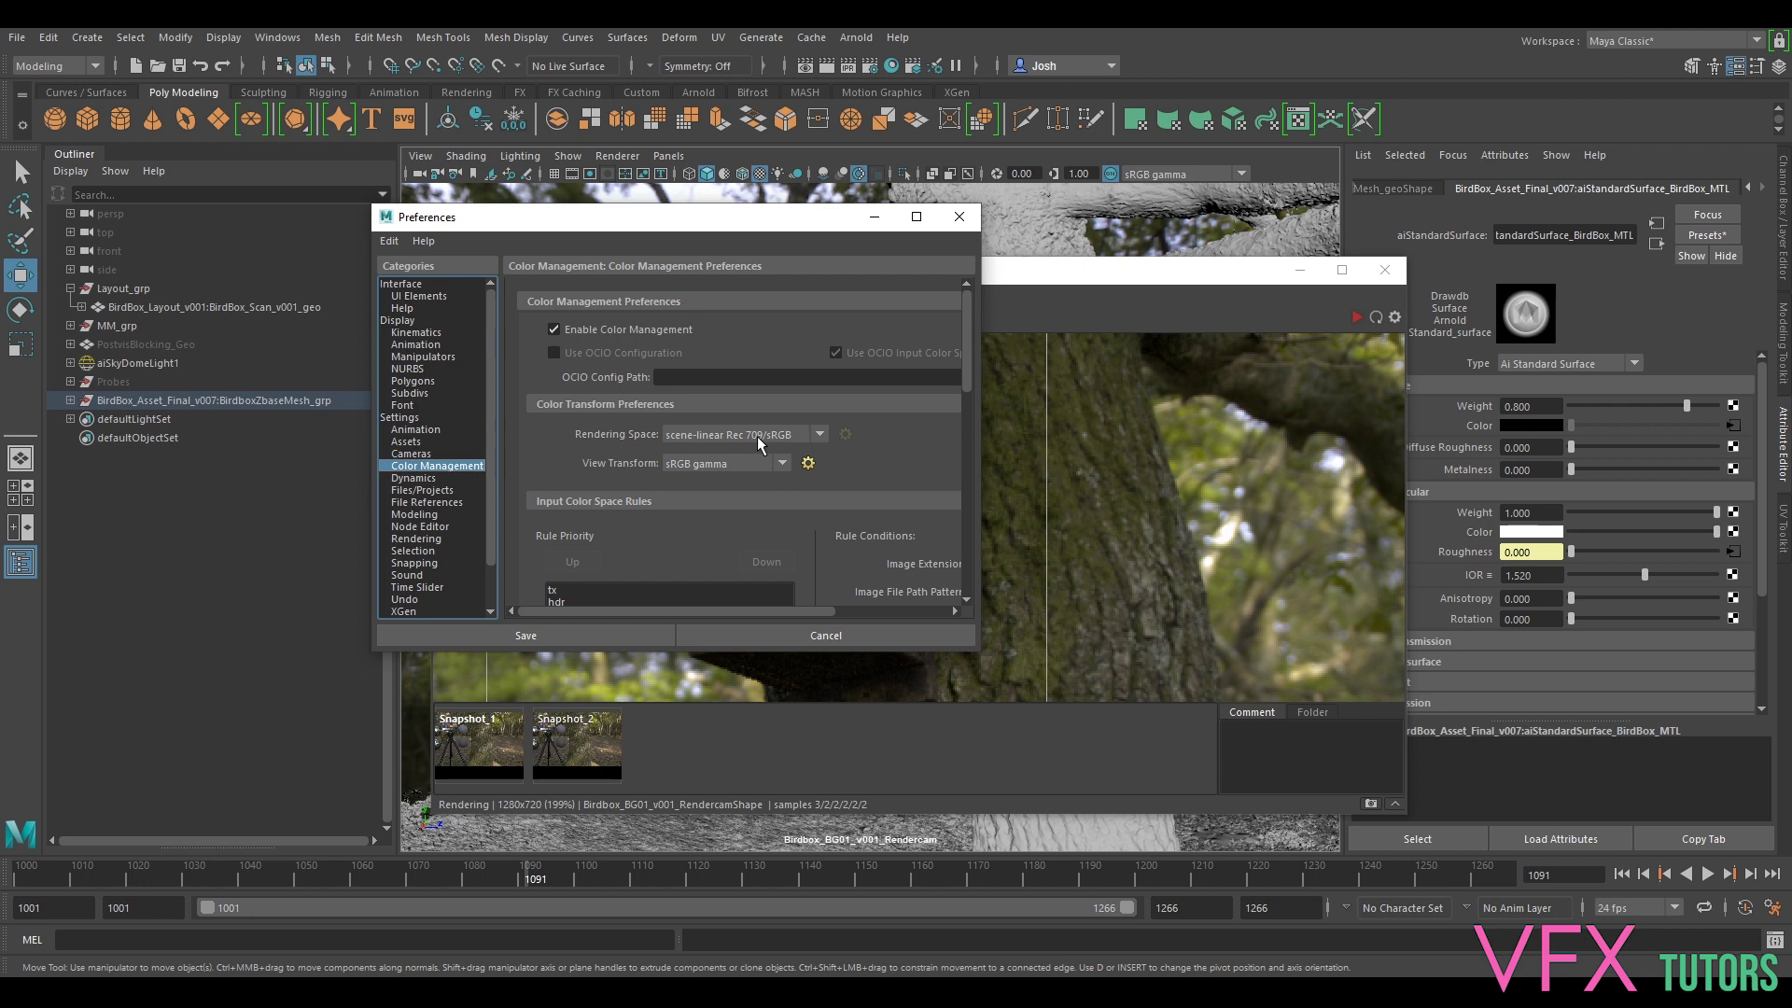
pyautogui.click(746, 463)
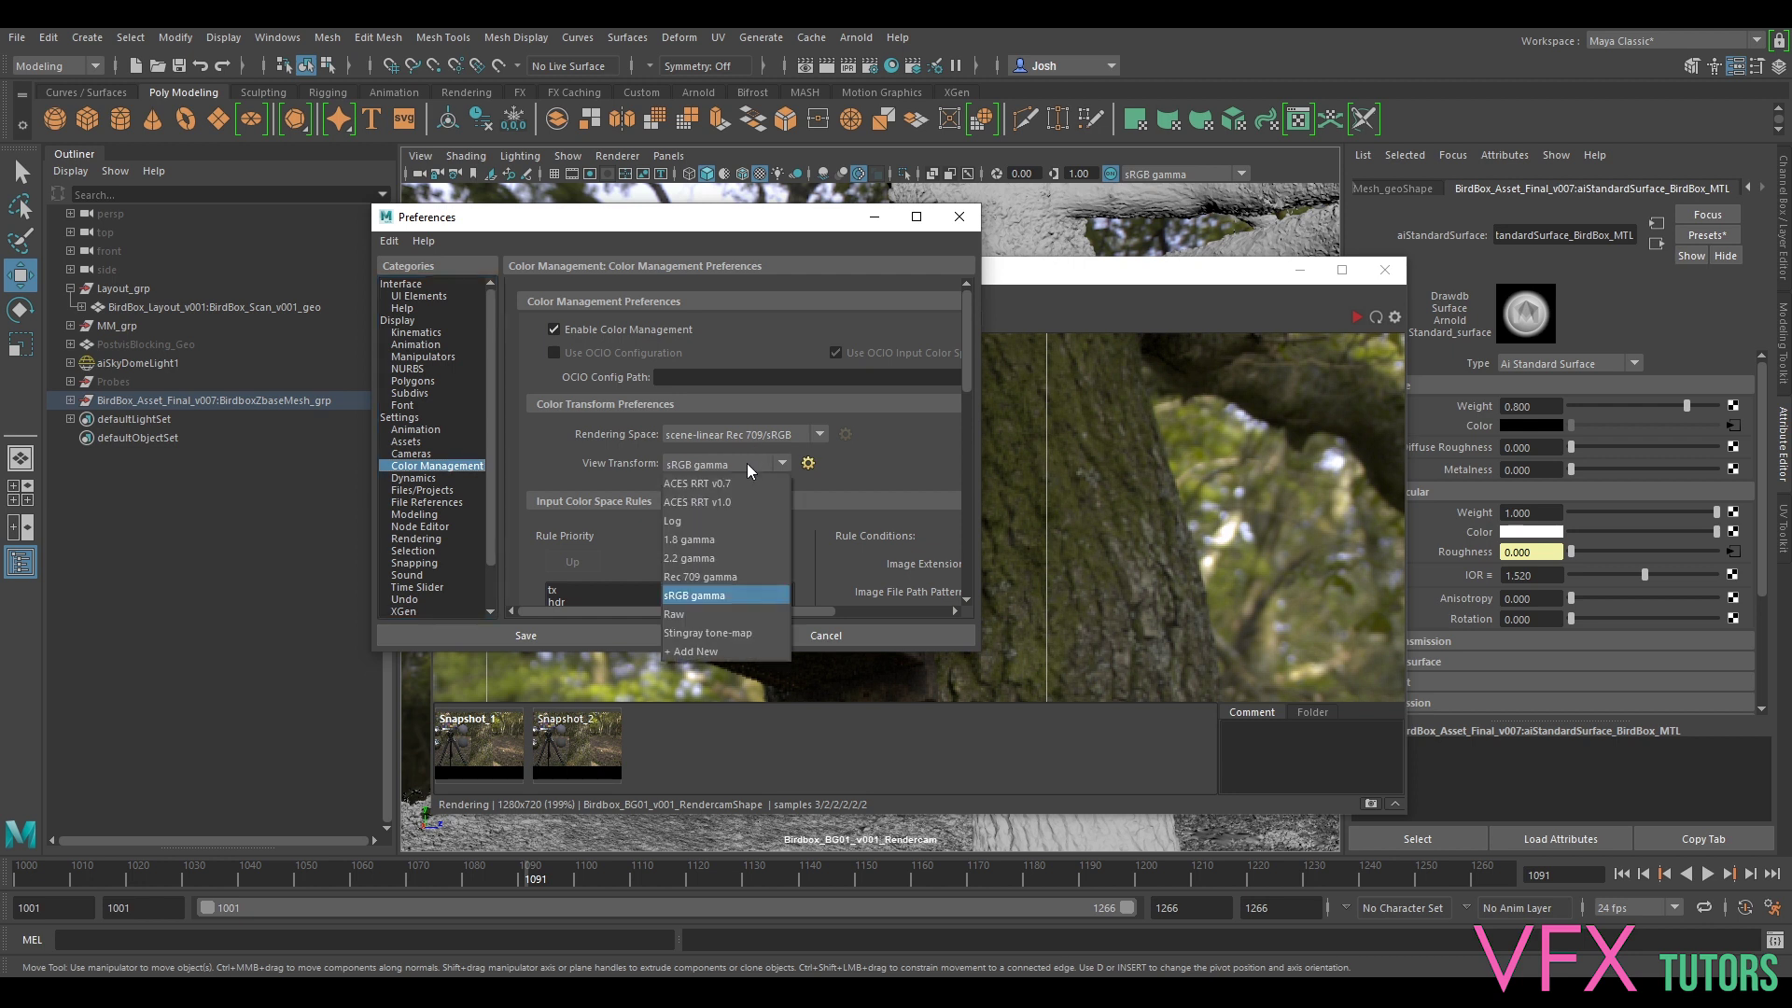
pyautogui.click(746, 463)
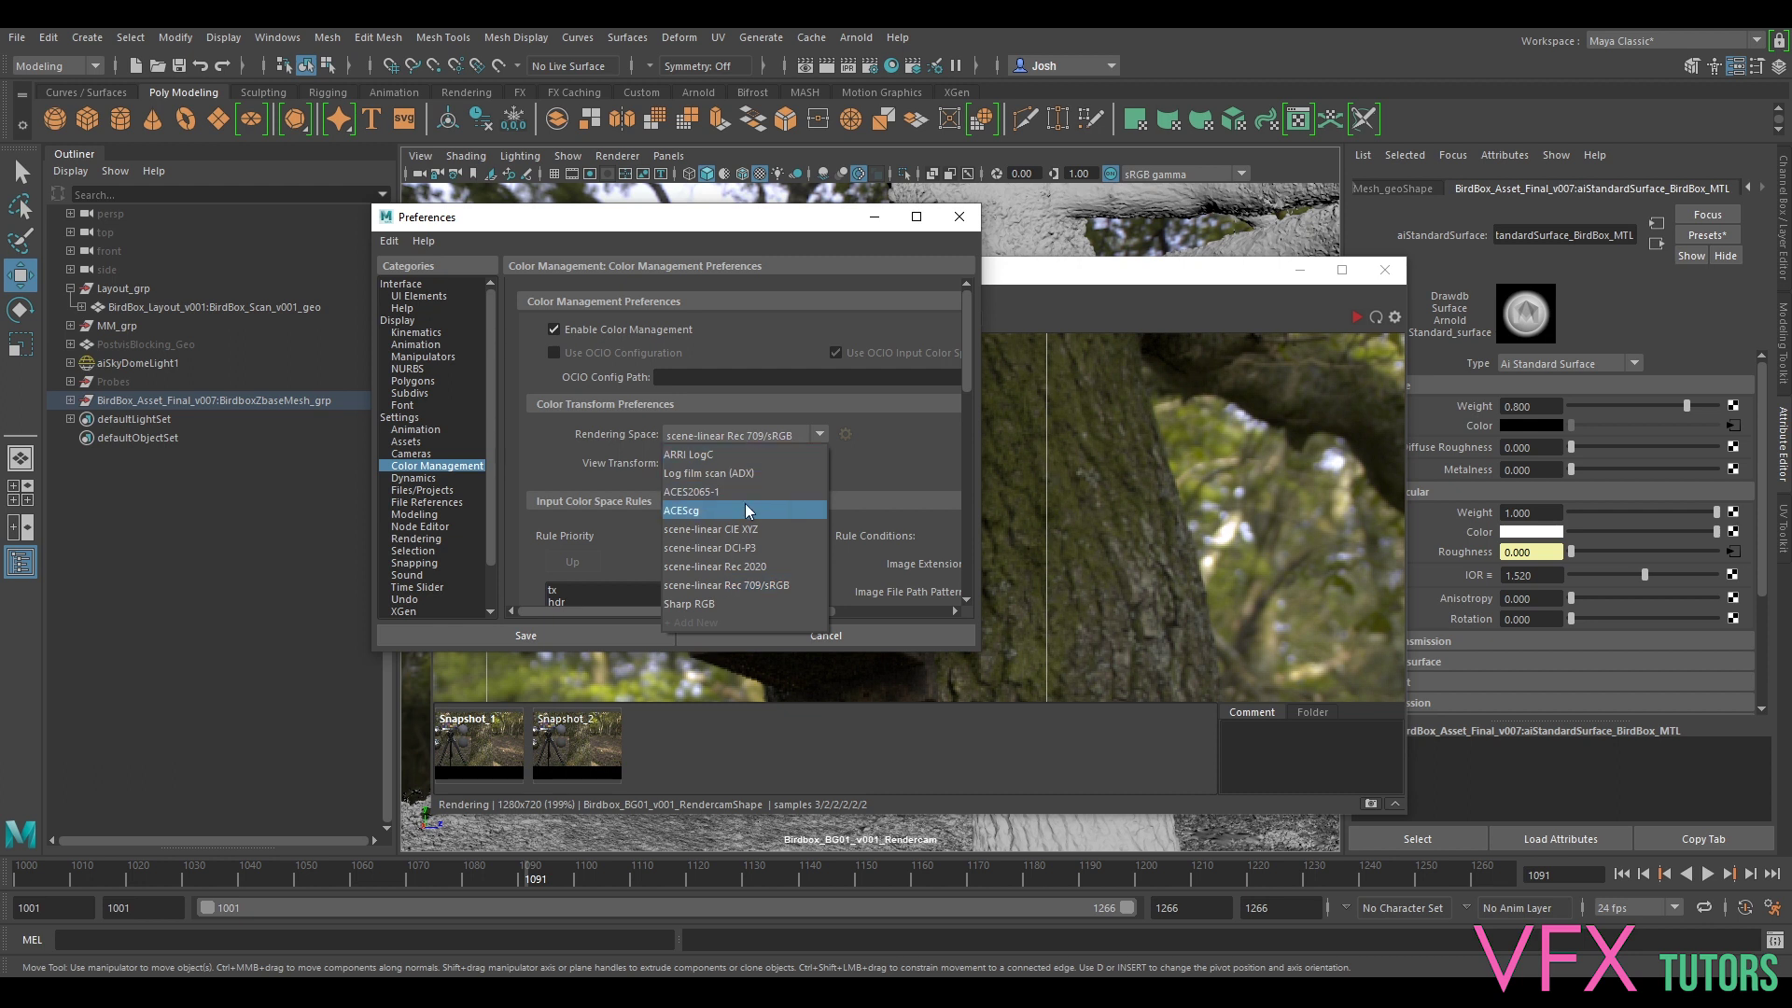
pyautogui.click(571, 477)
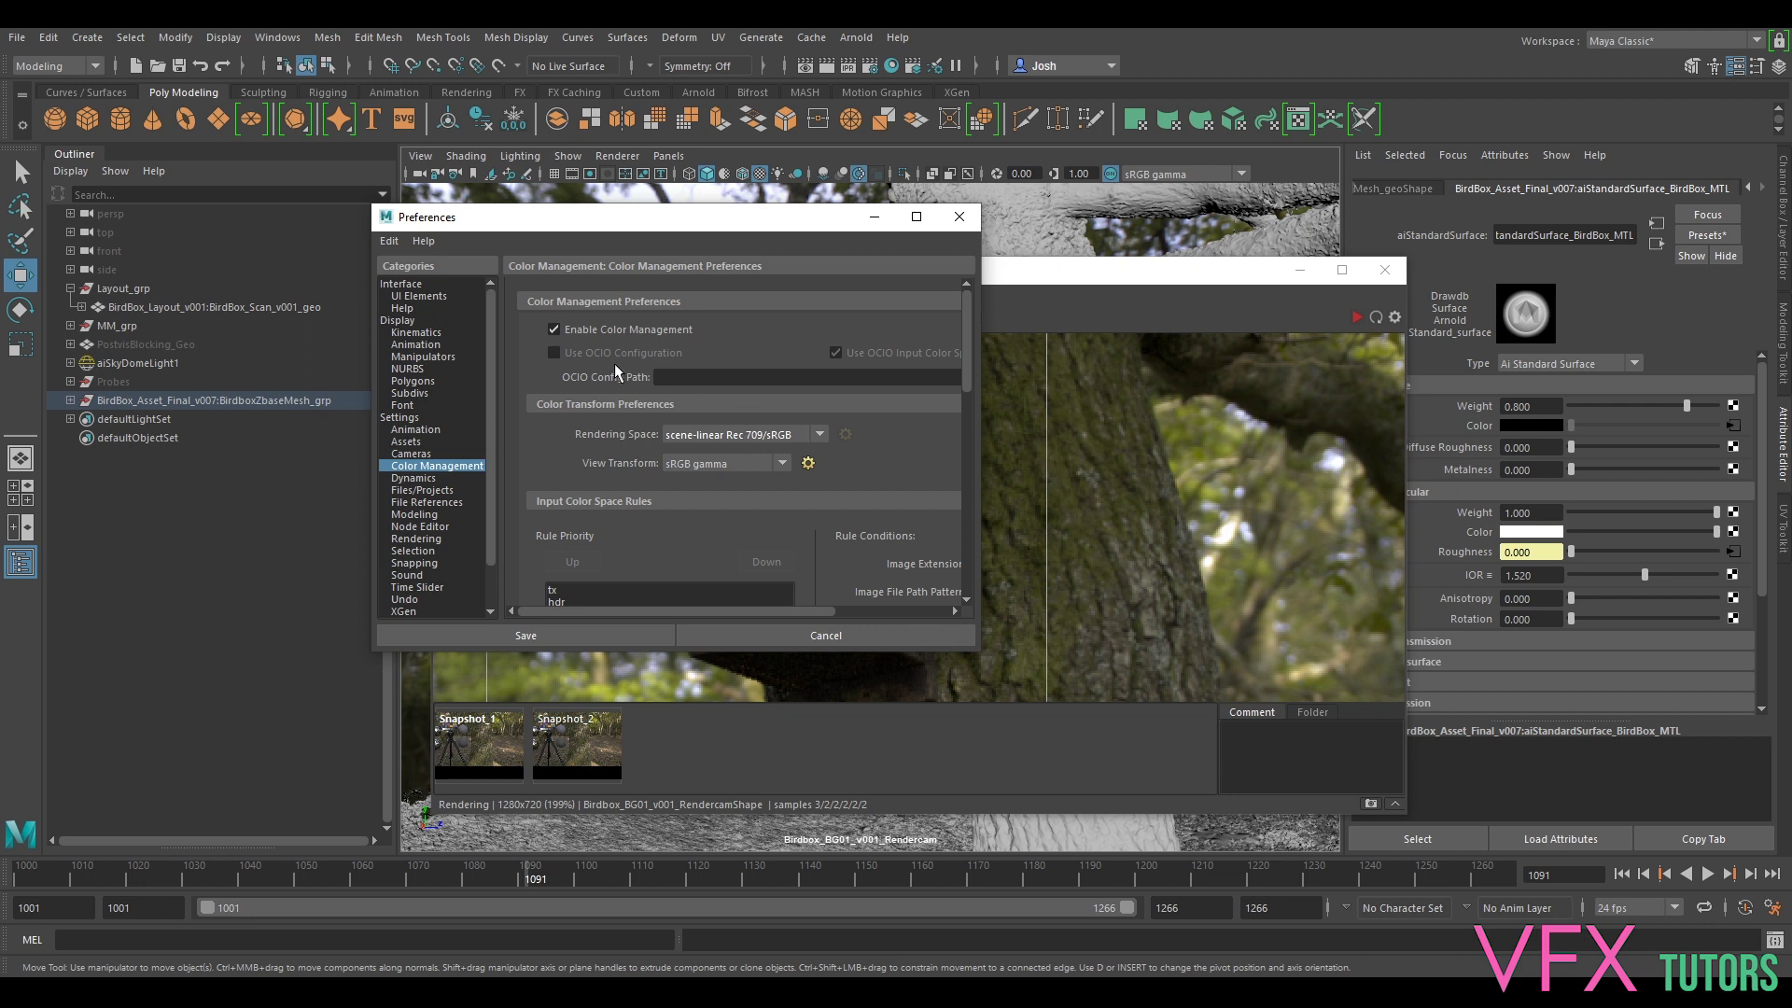
pyautogui.scroll(-2, 739, 513)
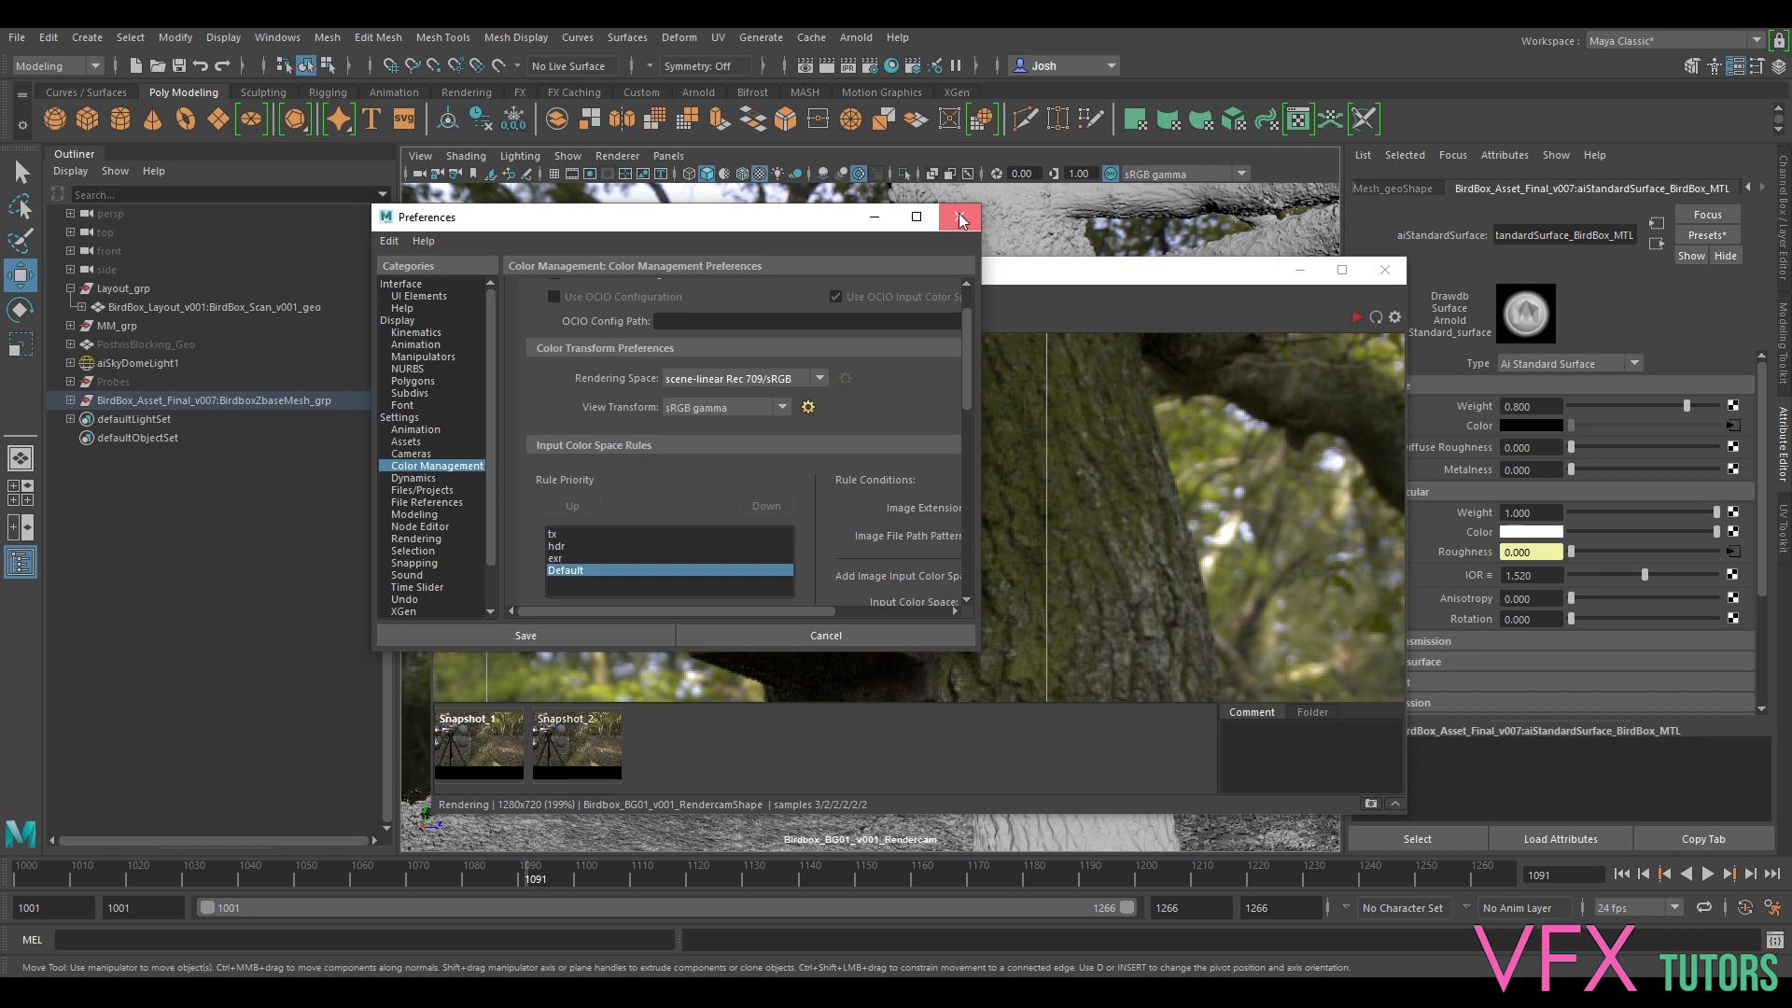
pyautogui.click(946, 226)
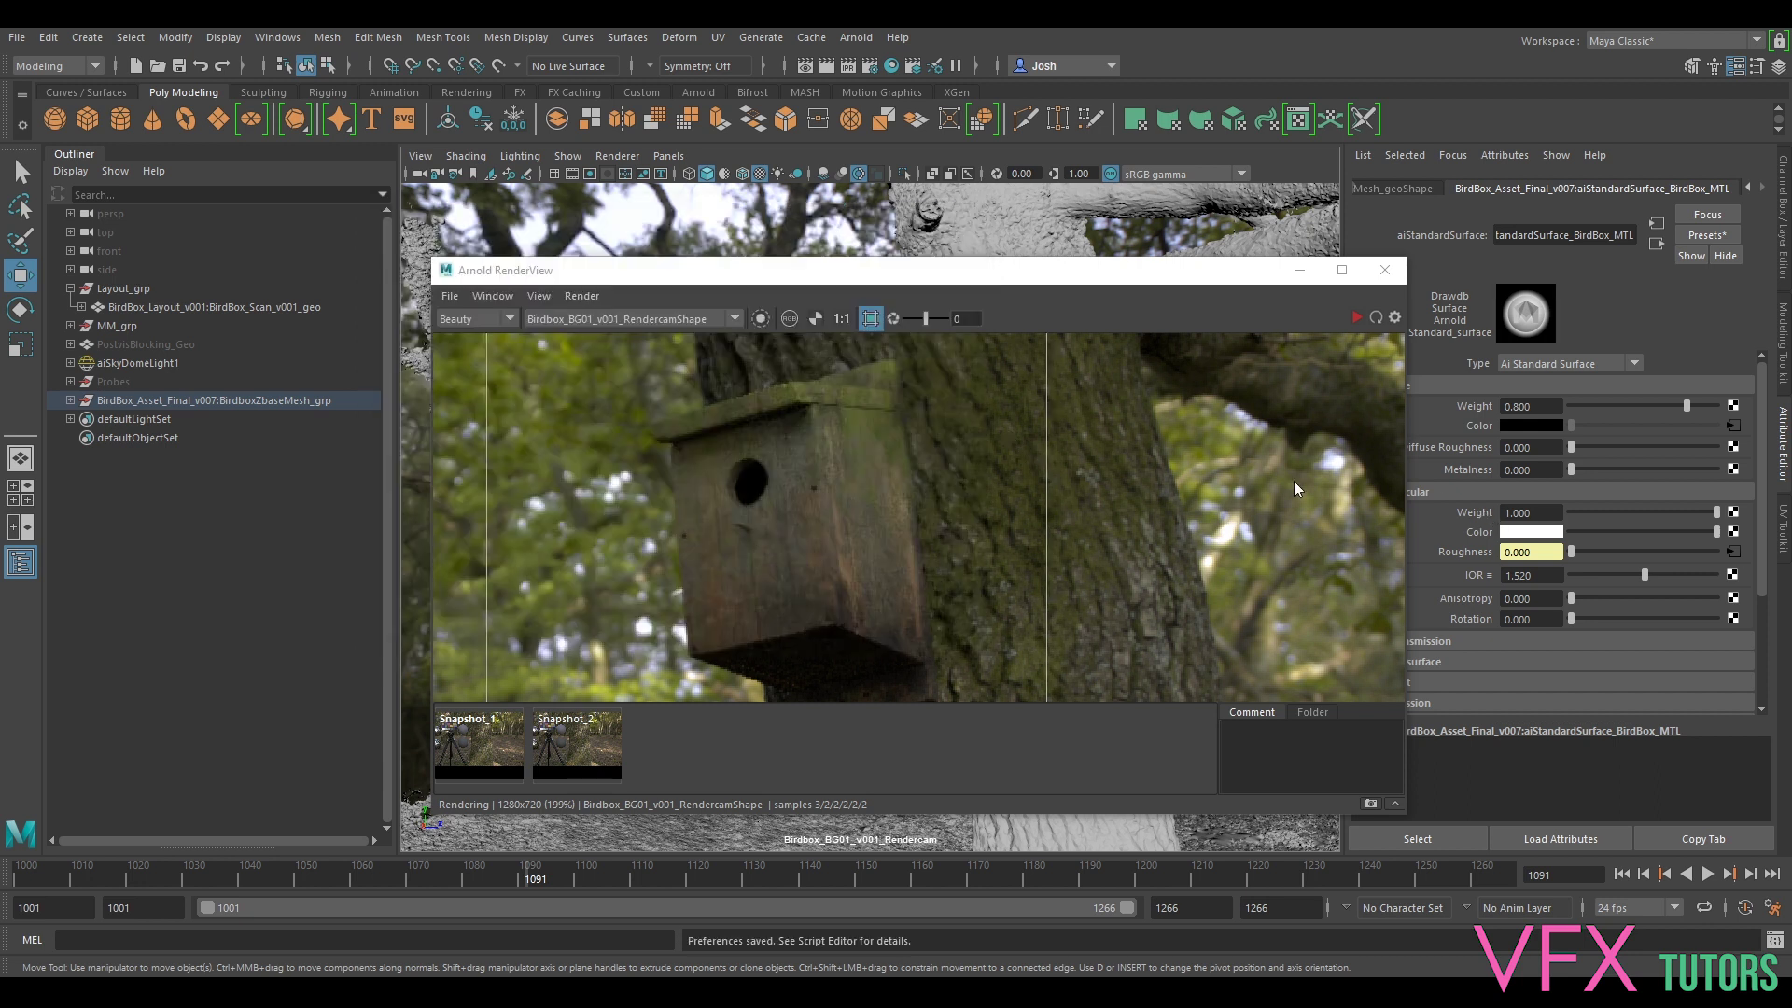
# - Frame the birdbox large in the render and bring up the remapHsv2 node's attributes
pyautogui.scroll(-5, 859, 571)
pyautogui.scroll(4, 859, 571)
pyautogui.moveTo(911, 451); pyautogui.dragTo(983, 435, button='middle')
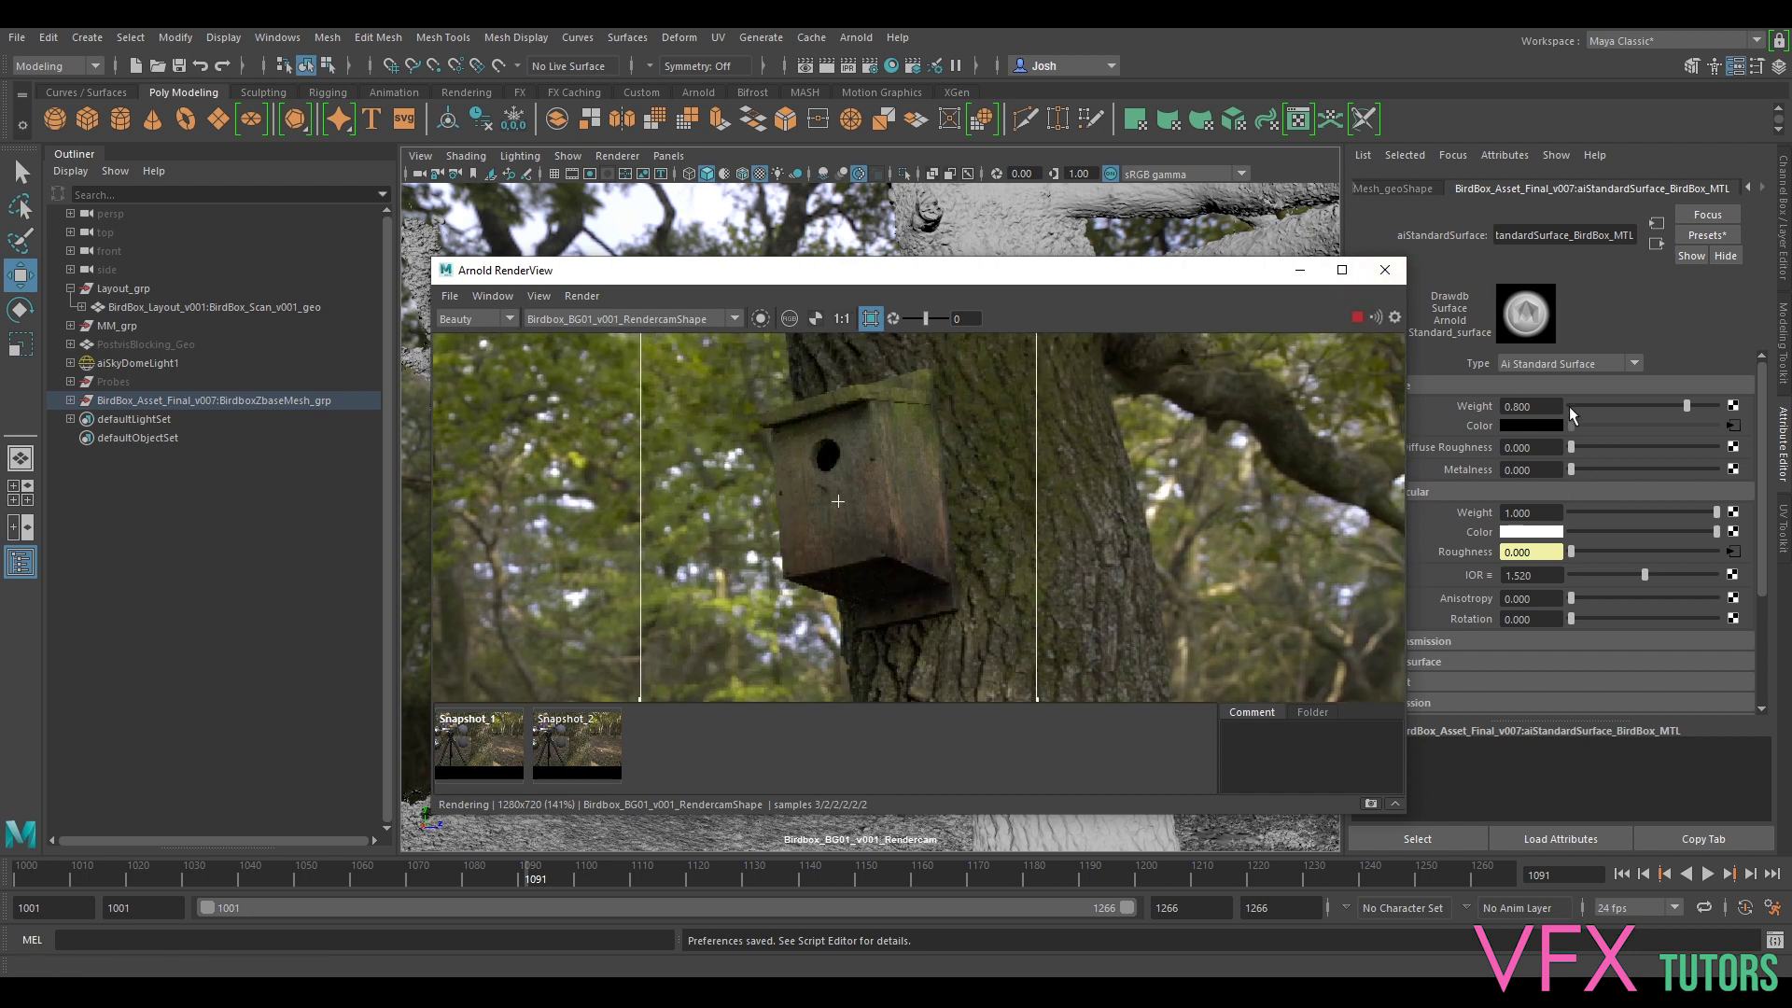
pyautogui.click(1731, 426)
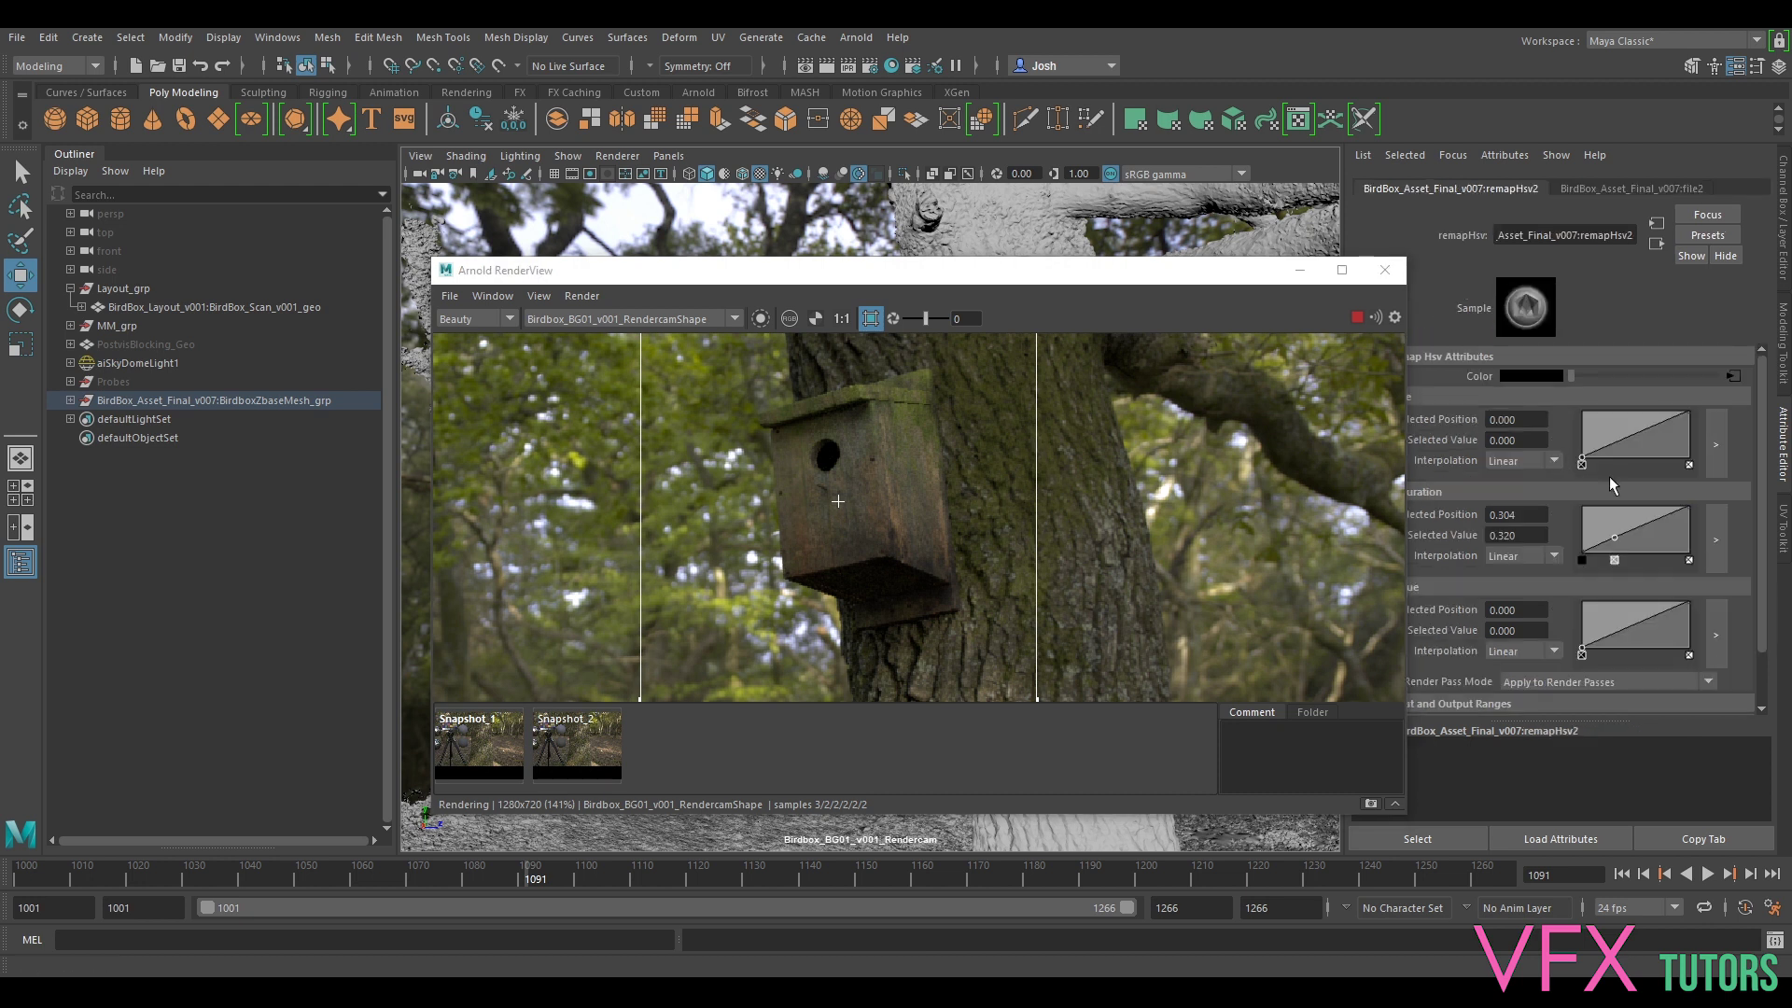
pyautogui.moveTo(1128, 271); pyautogui.dragTo(998, 241)
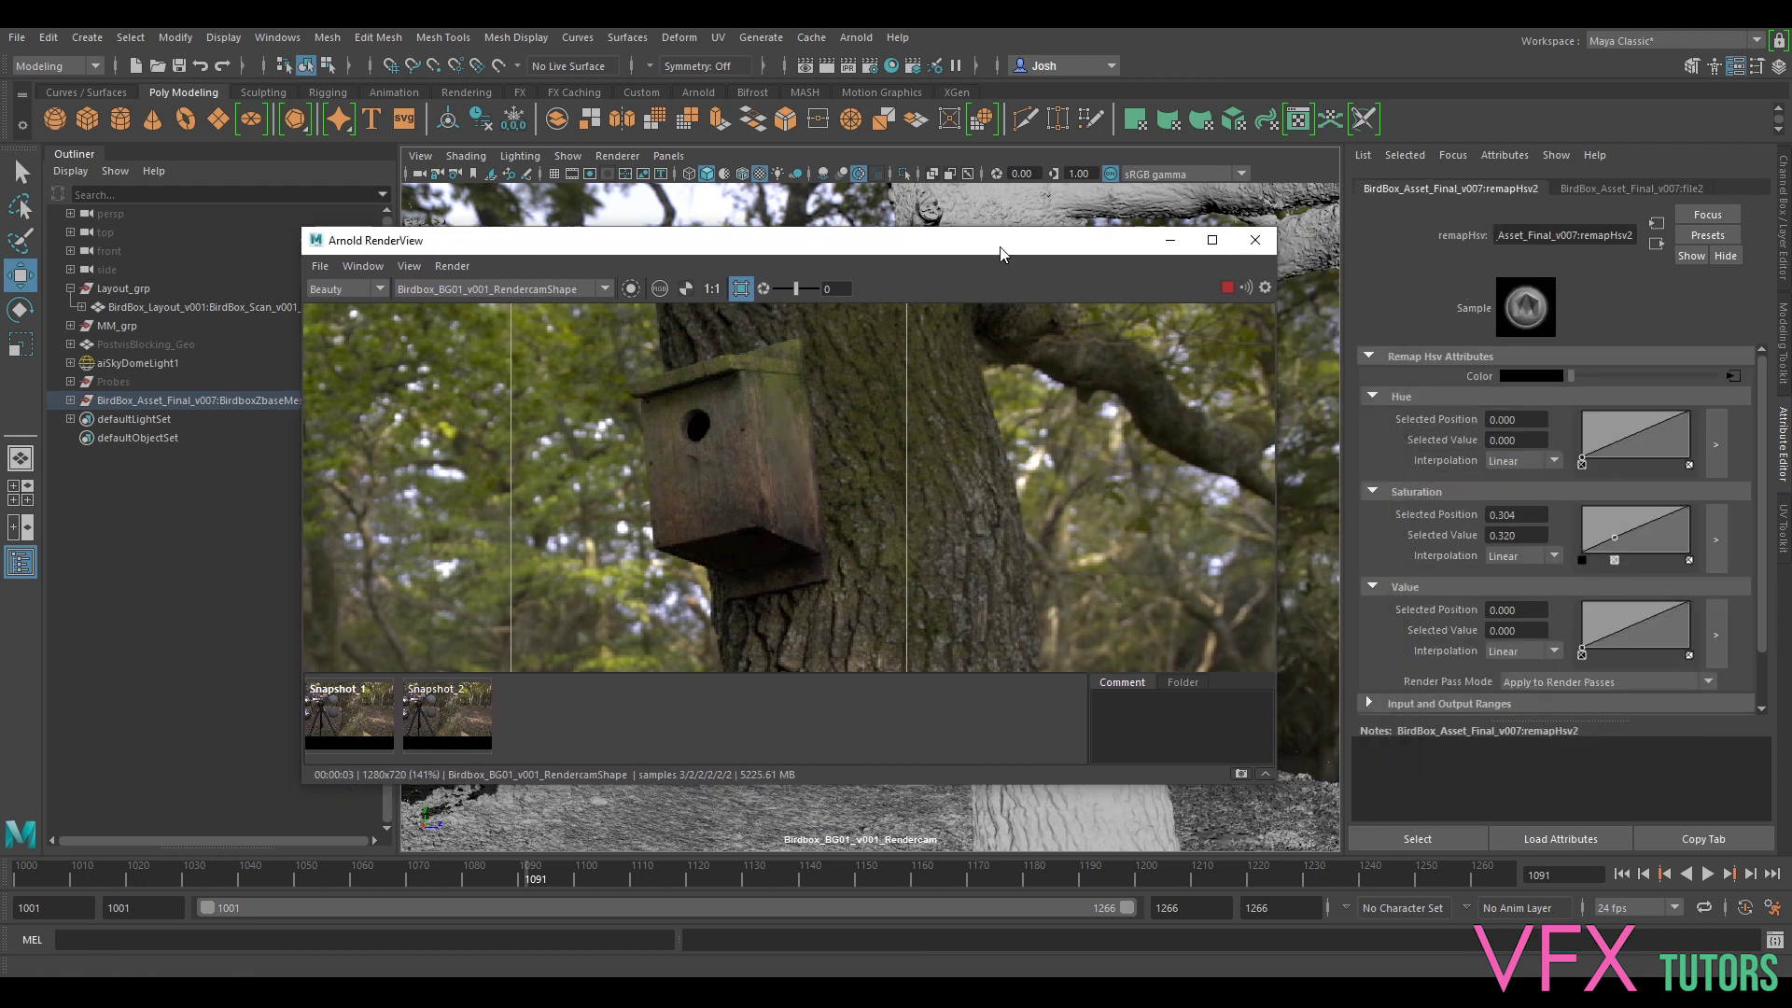
# - Adjust the Saturation curve point, settling at position 0.322, value 0.360
pyautogui.moveTo(1614, 538); pyautogui.dragTo(1607, 536)
pyautogui.scroll(-3, 842, 461)
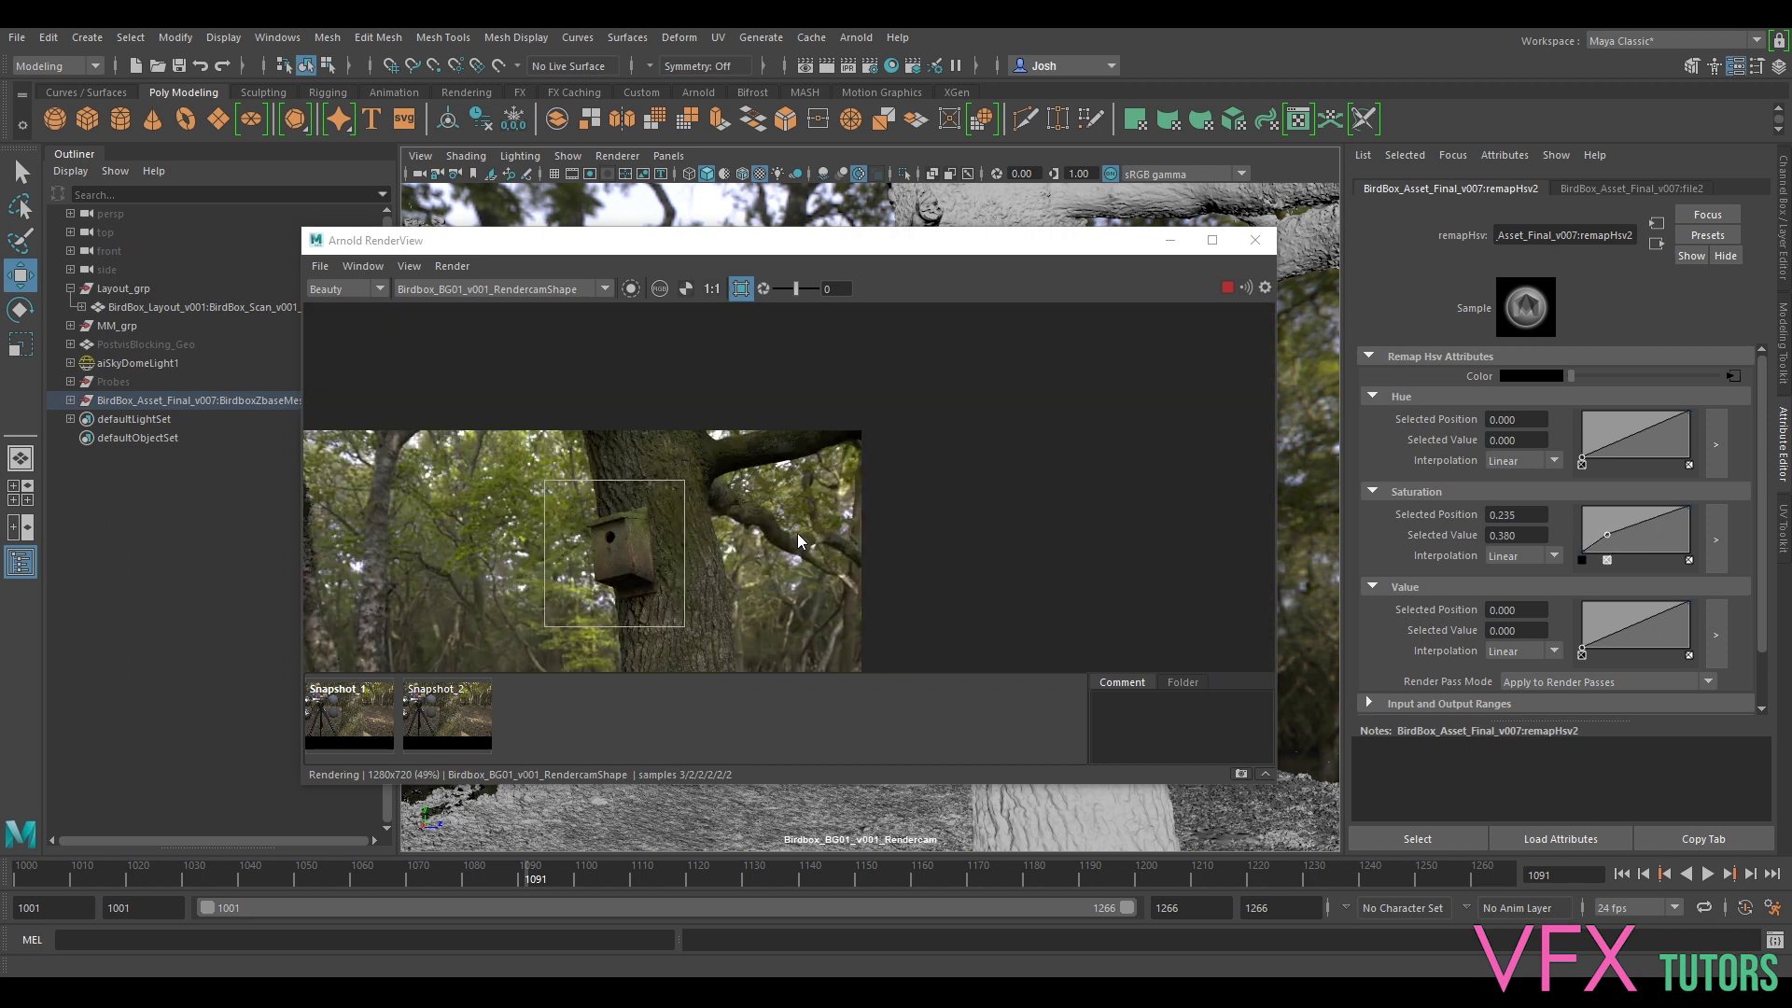
pyautogui.moveTo(843, 461); pyautogui.dragTo(906, 408, button='middle')
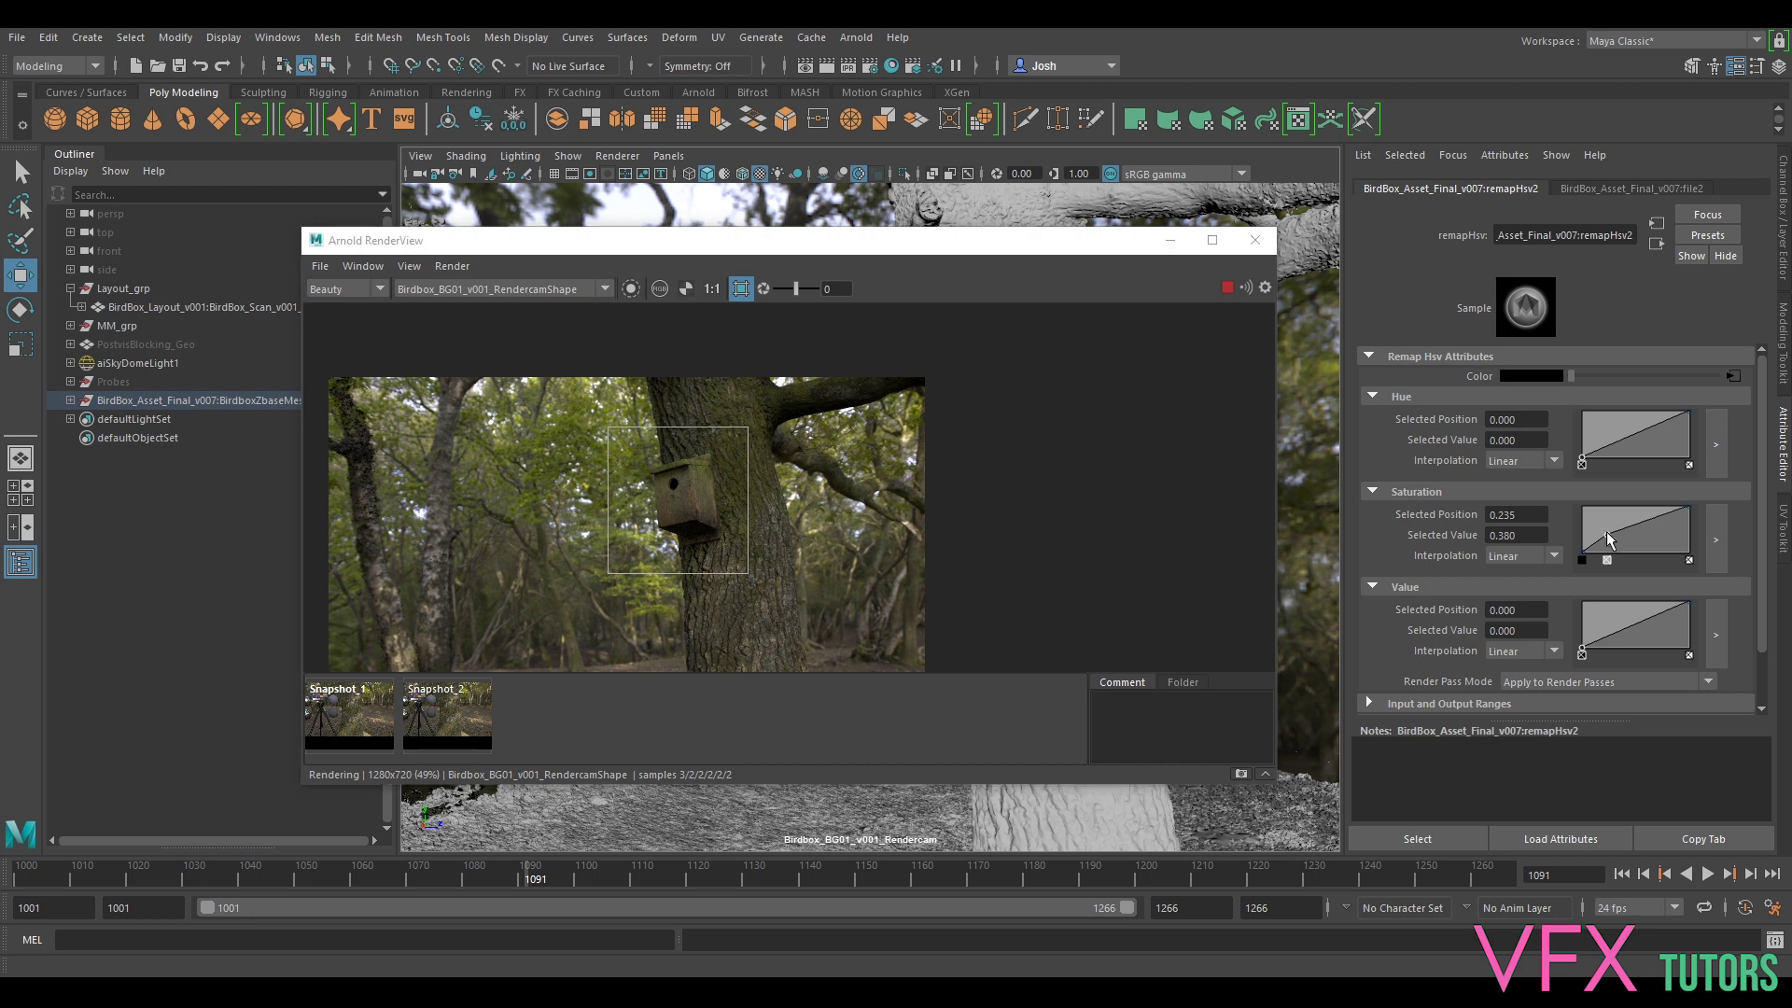
pyautogui.moveTo(1616, 540); pyautogui.dragTo(1618, 551)
pyautogui.moveTo(1618, 552)
pyautogui.mouseDown()
pyautogui.moveTo(1638, 540)
pyautogui.moveTo(1619, 544)
pyautogui.mouseUp()
pyautogui.moveTo(1619, 544); pyautogui.dragTo(1616, 542)
# - Add a Value curve point at position 0.400, value 0.280
pyautogui.click(1606, 617)
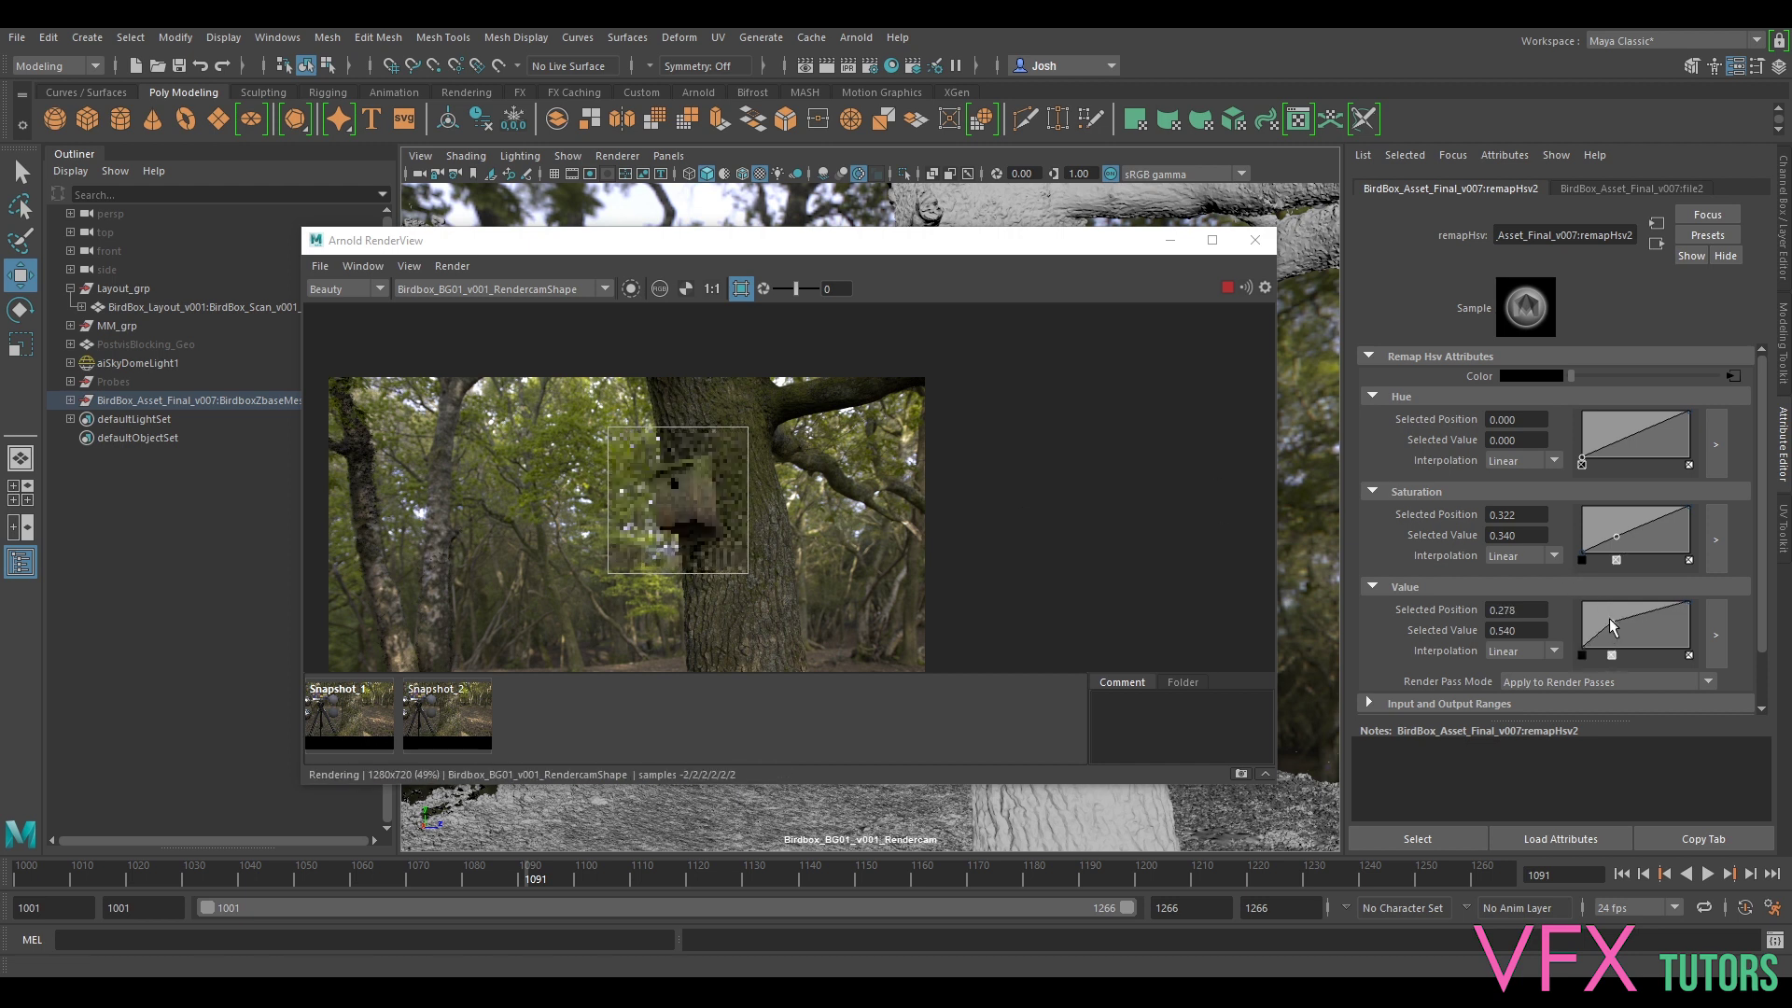
pyautogui.moveTo(1605, 614); pyautogui.dragTo(1628, 627)
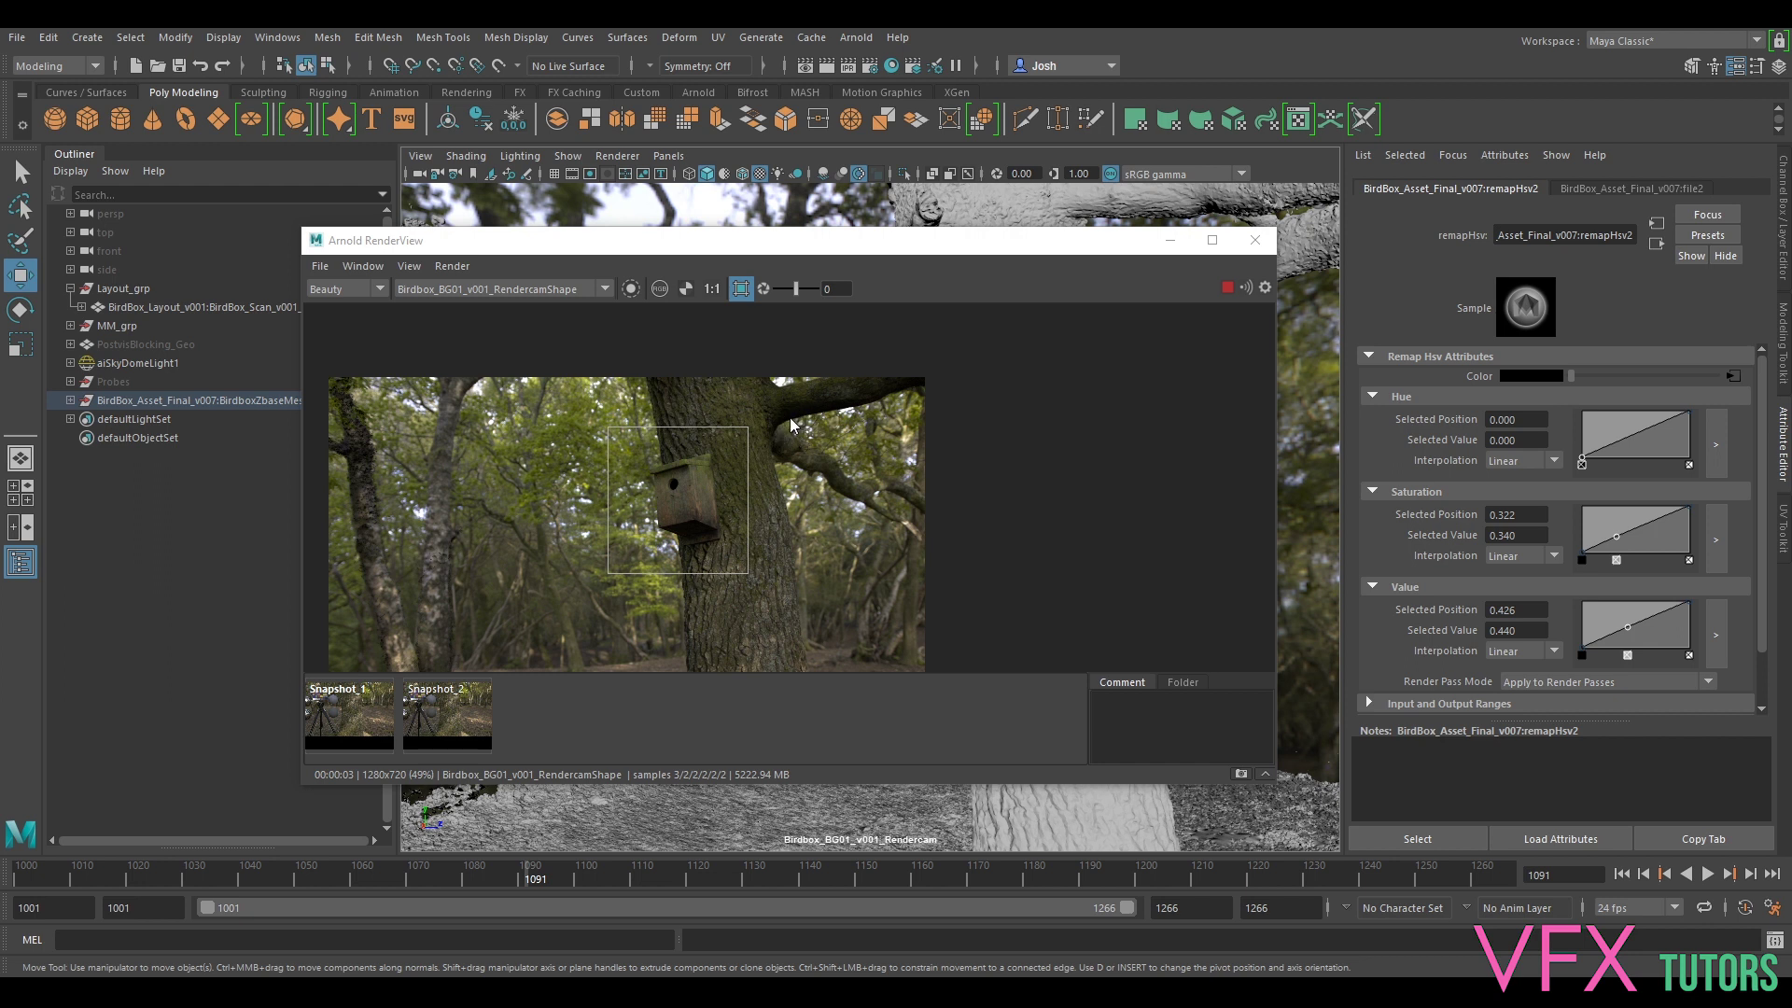
pyautogui.moveTo(1629, 631)
pyautogui.mouseDown()
pyautogui.moveTo(1605, 624)
pyautogui.moveTo(1624, 632)
pyautogui.mouseUp()
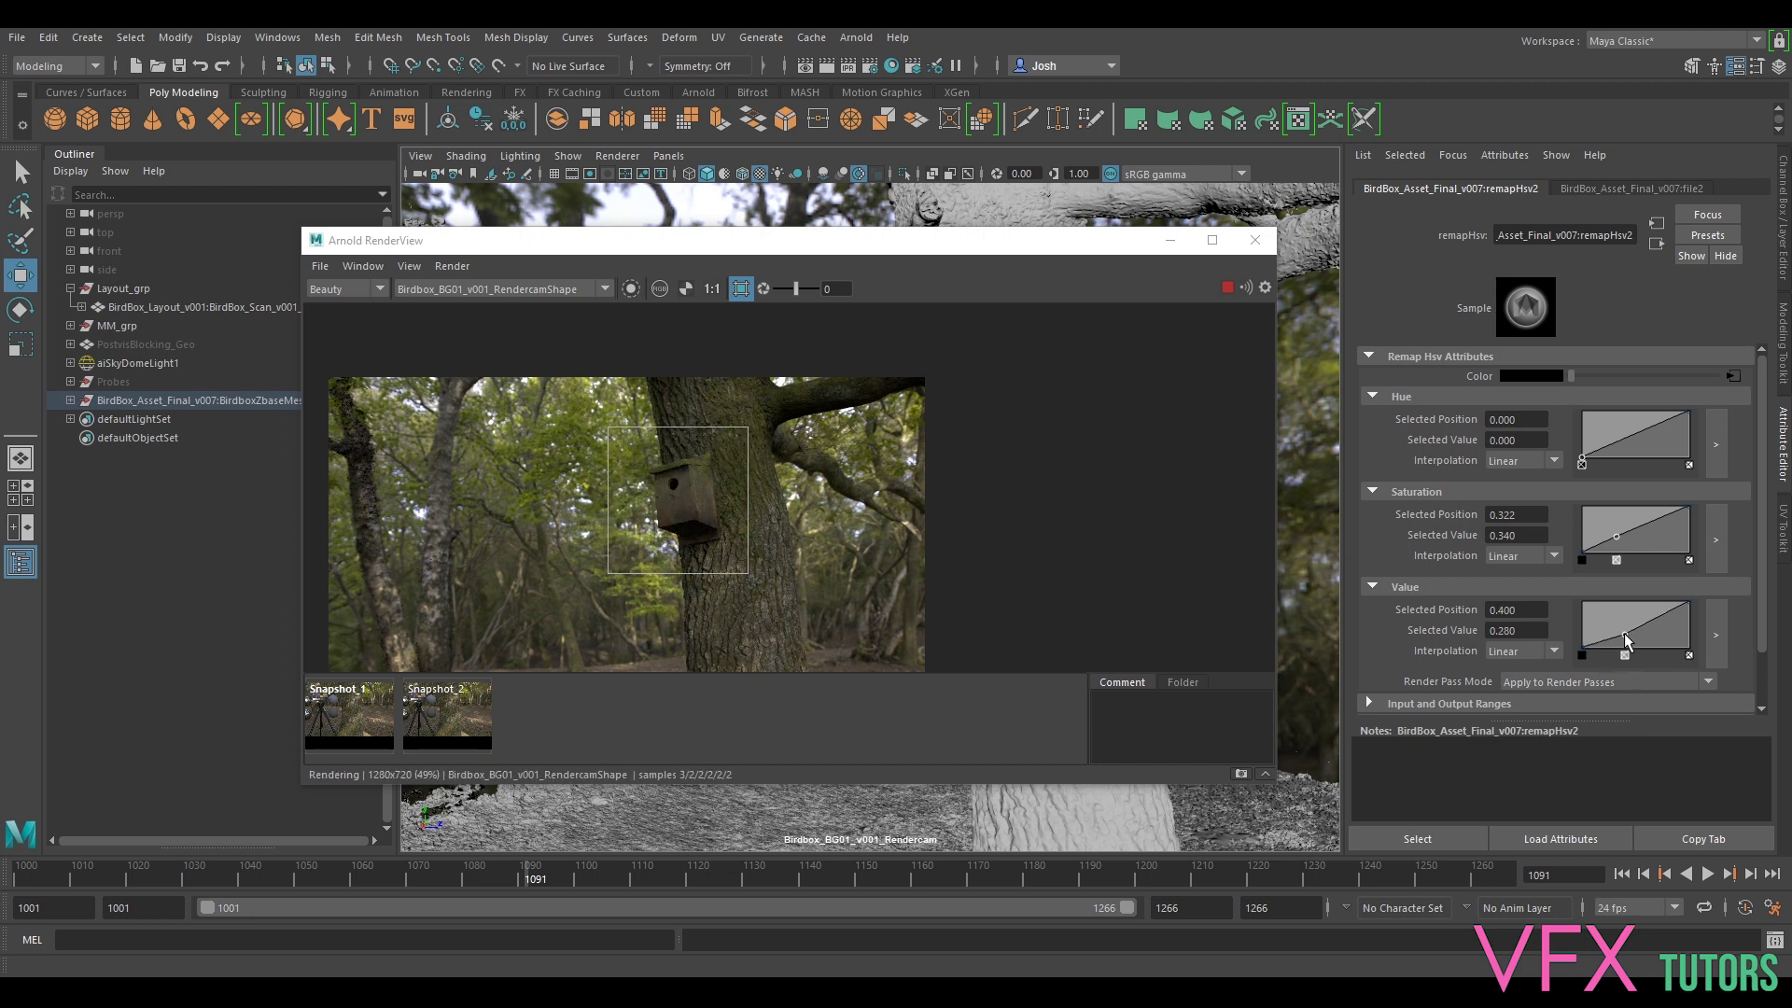
# - Zoom in around the birdbox and raise the Value curve point to 0.300
pyautogui.scroll(5, 840, 480)
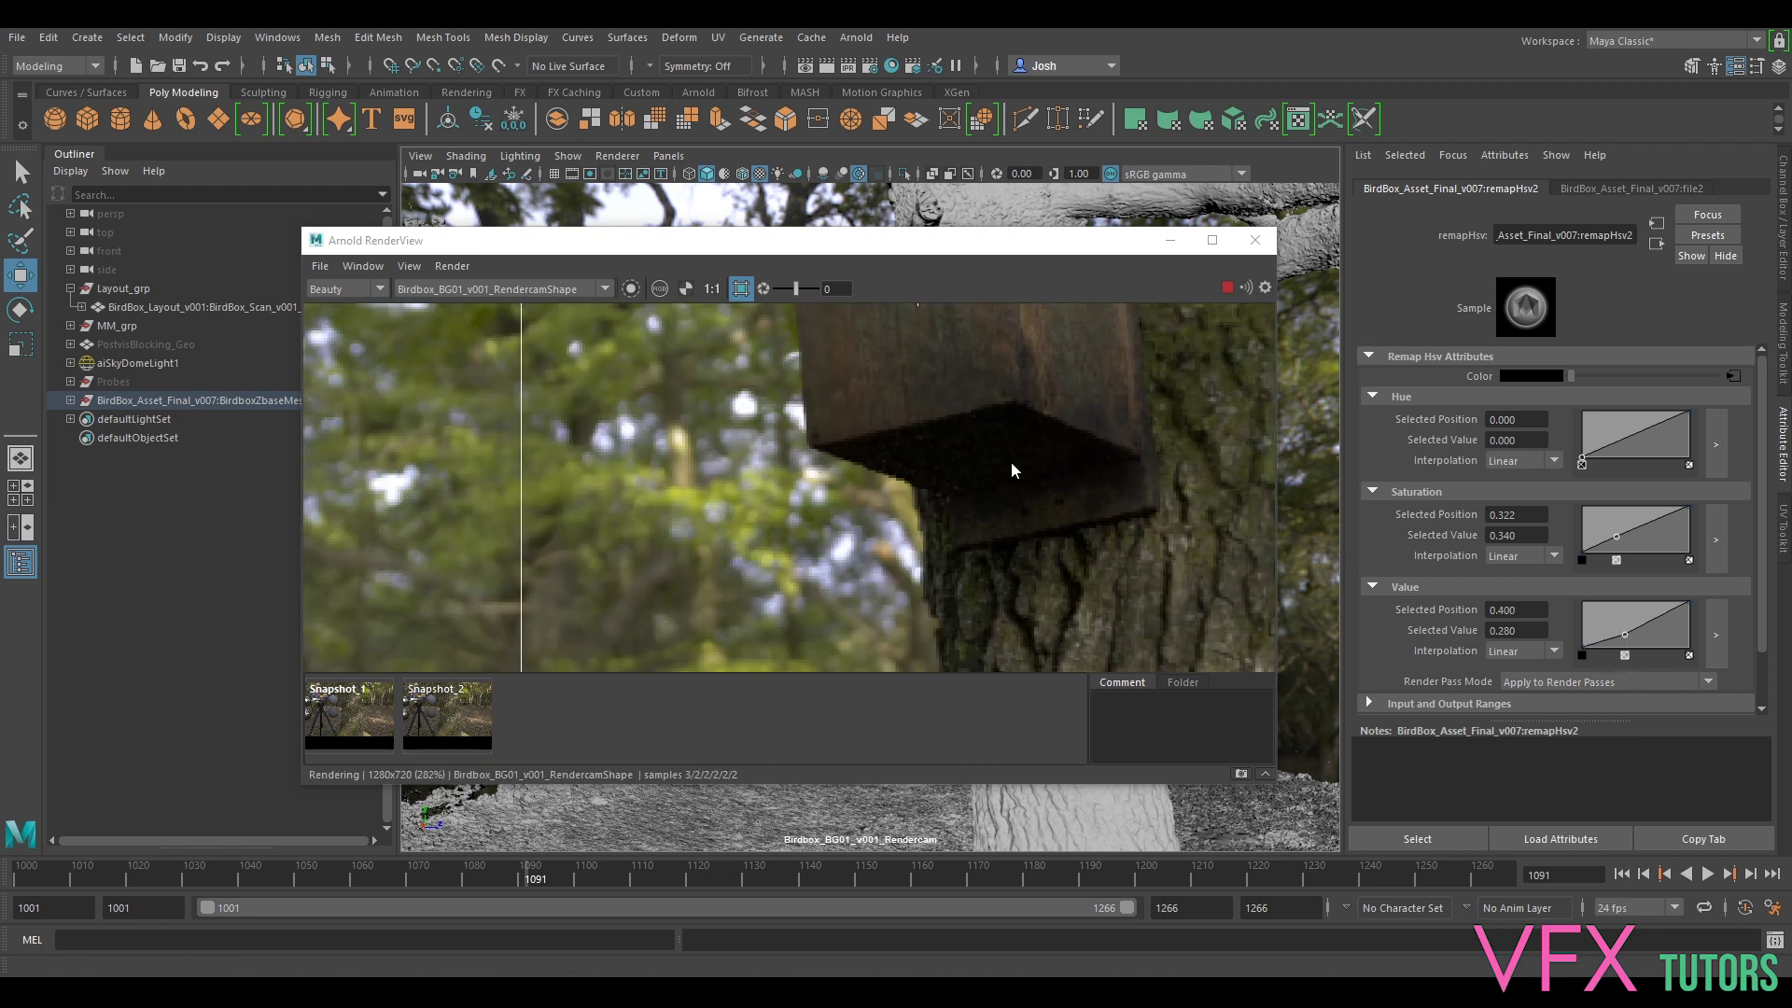
pyautogui.scroll(-2, 943, 495)
pyautogui.scroll(-4, 774, 490)
pyautogui.scroll(4, 696, 500)
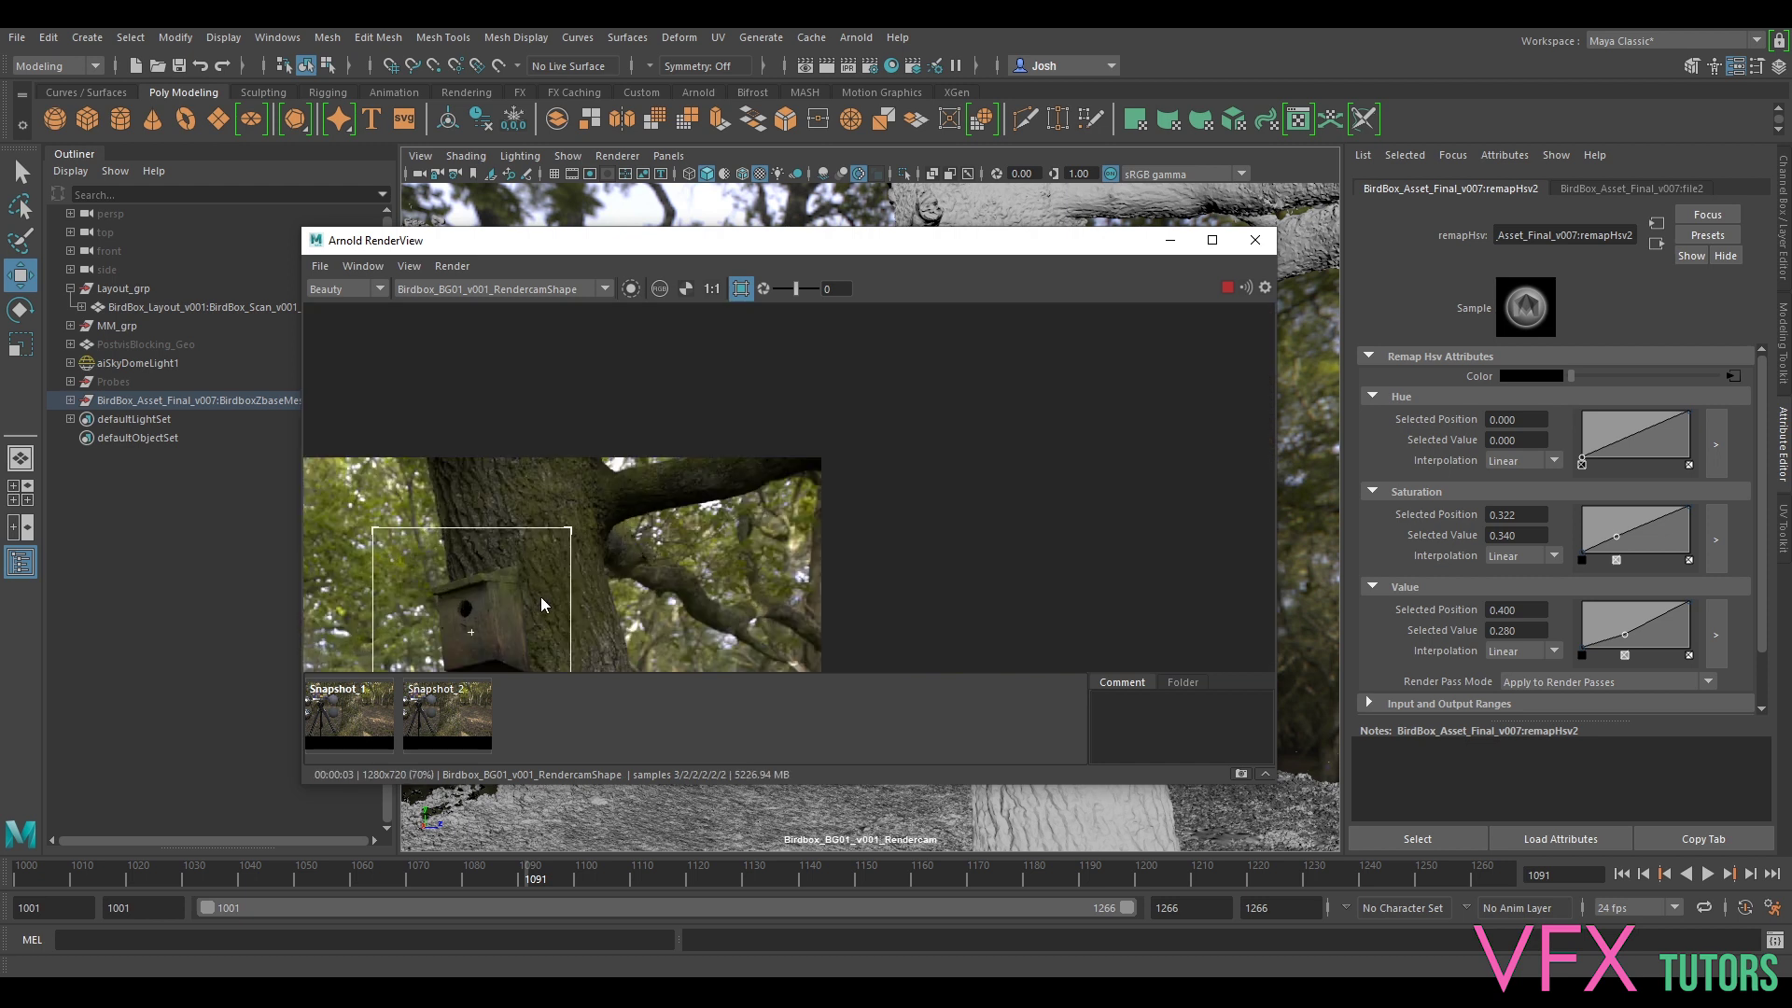
pyautogui.scroll(-3, 873, 431)
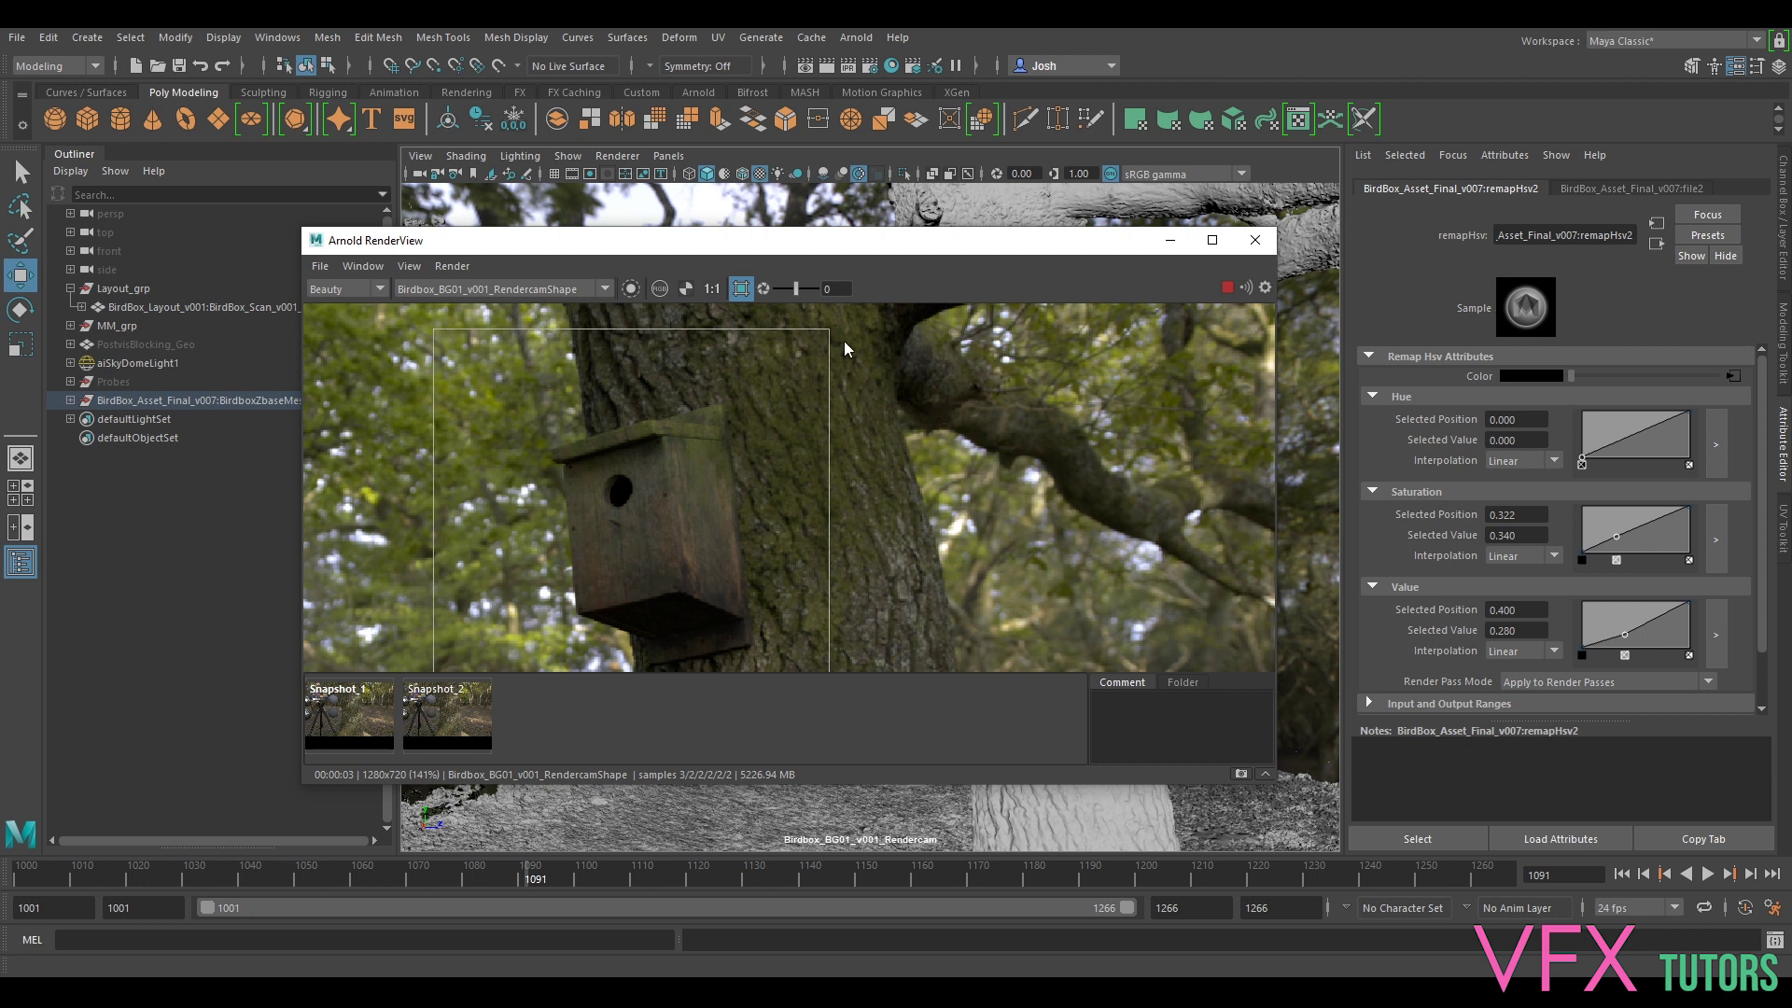
pyautogui.scroll(-1, 692, 528)
pyautogui.moveTo(745, 516); pyautogui.dragTo(855, 405, button='middle')
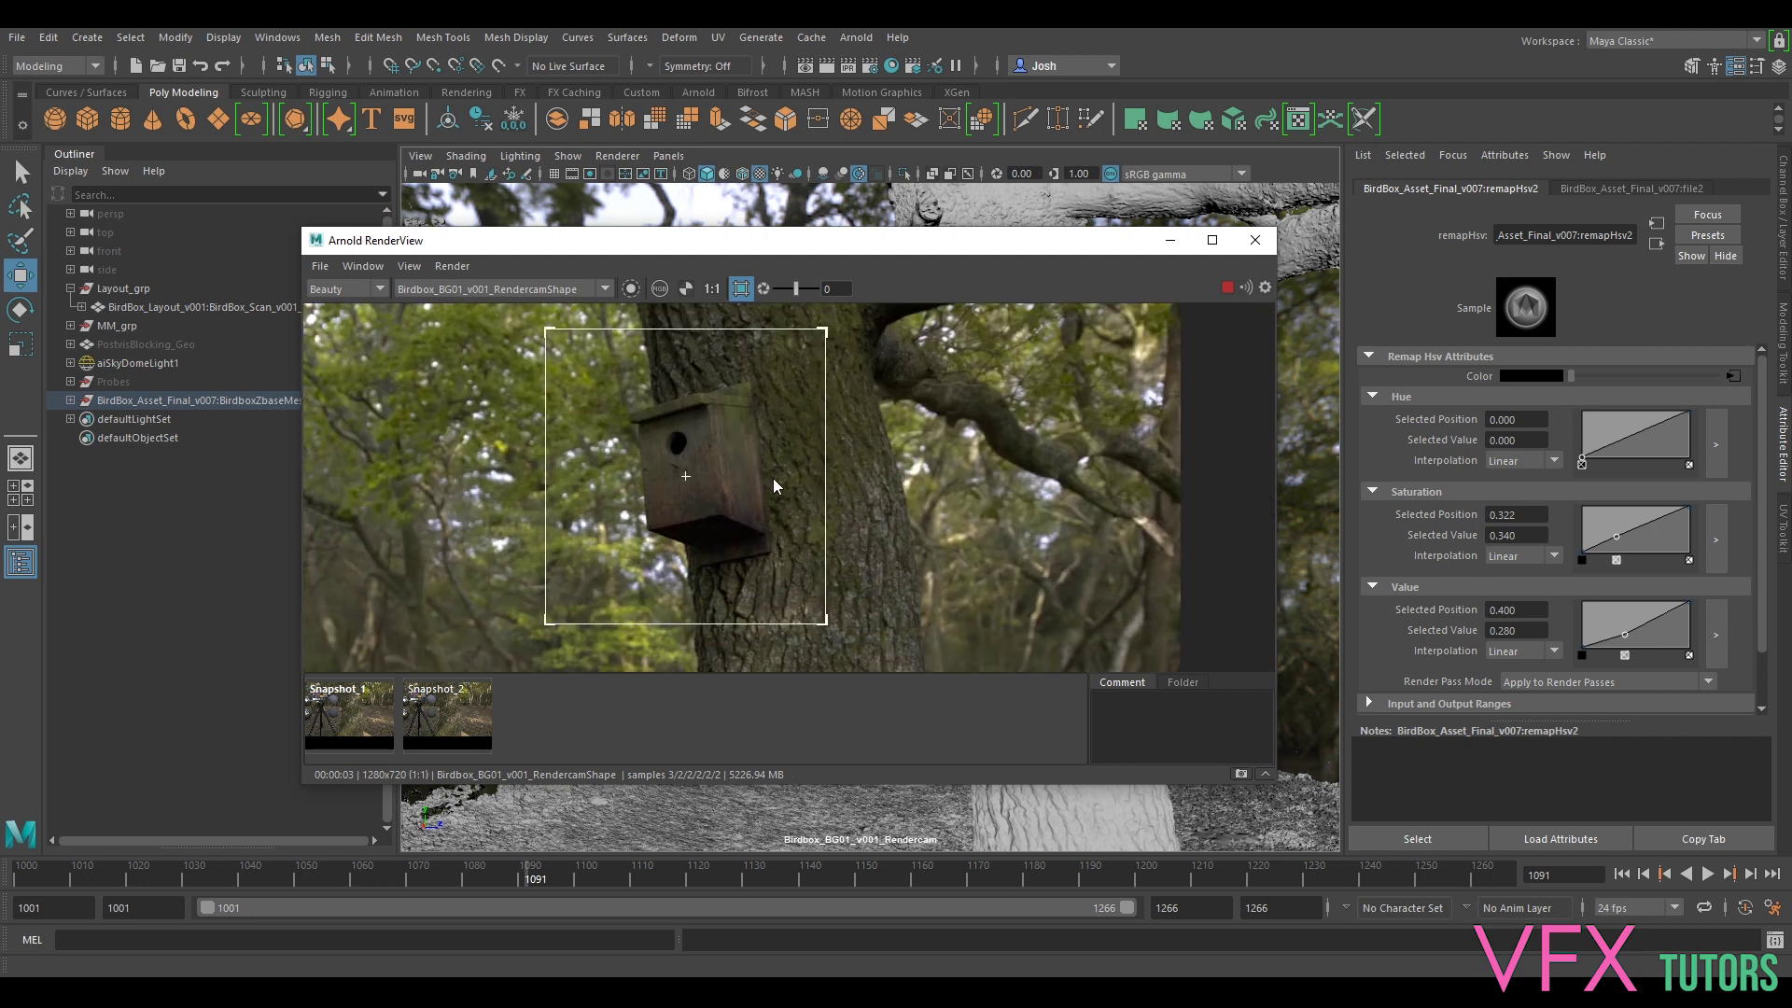
pyautogui.moveTo(1624, 635); pyautogui.dragTo(1624, 634)
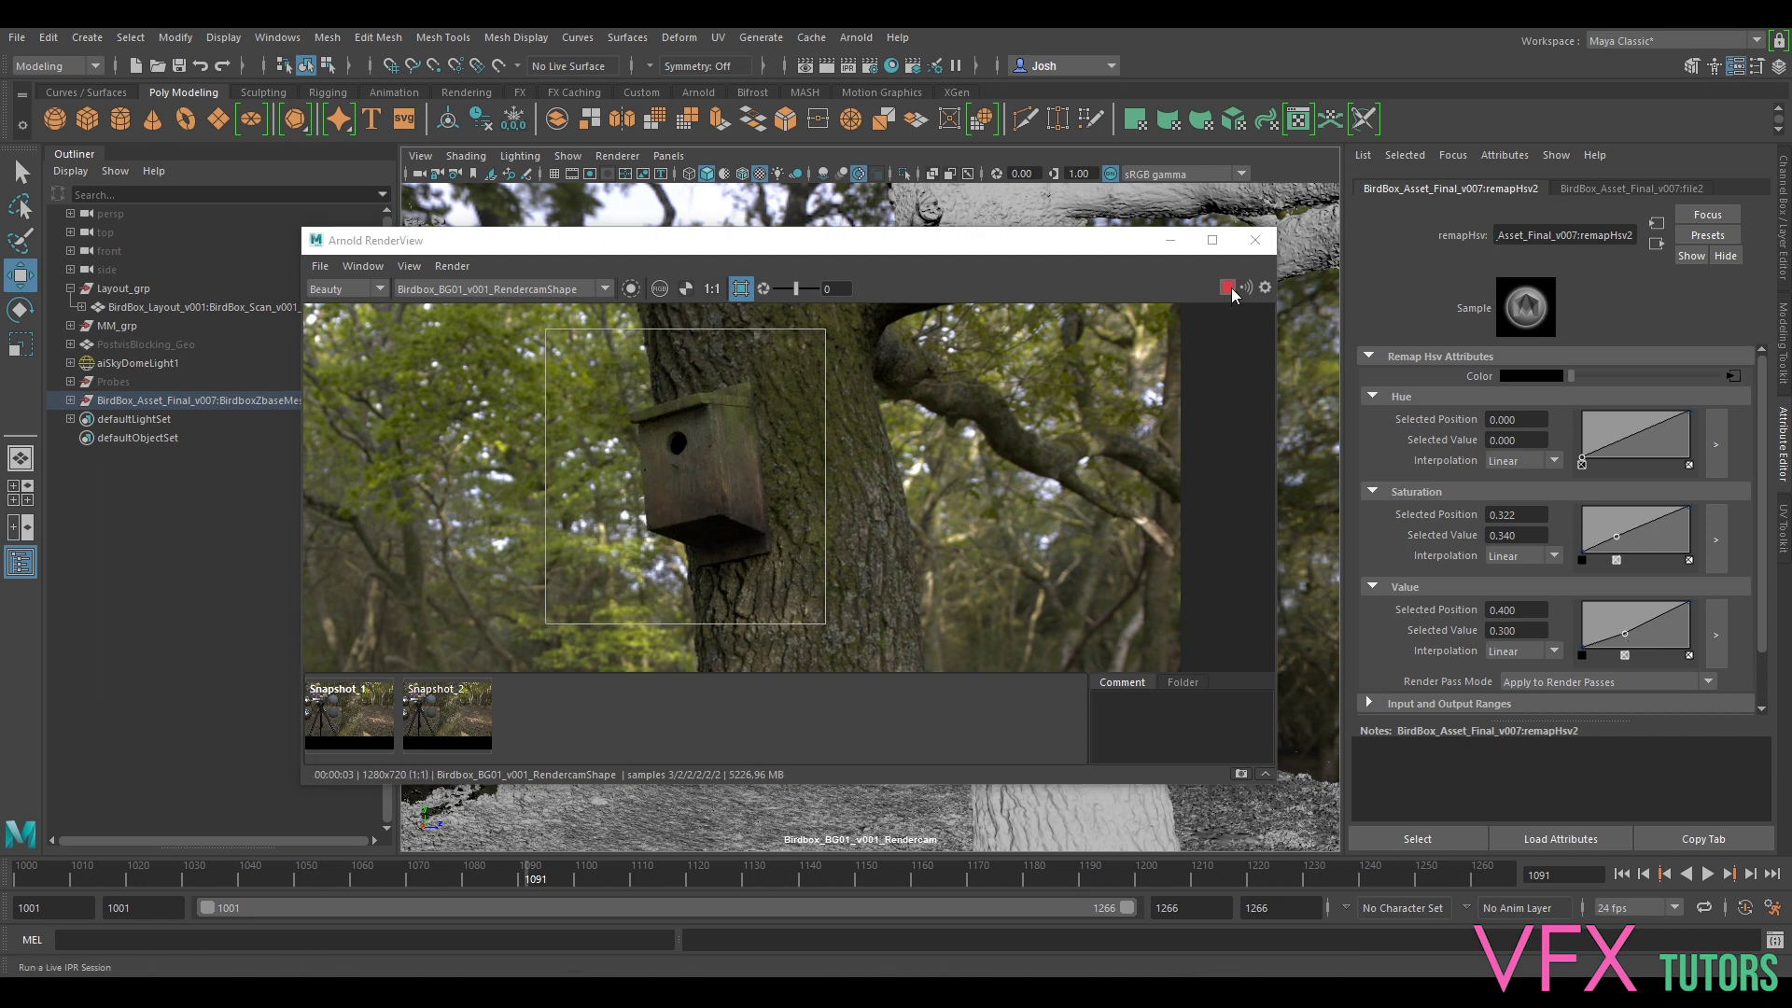
# - Zoom out to the full frame and close the Arnold RenderView window
pyautogui.scroll(-2, 941, 419)
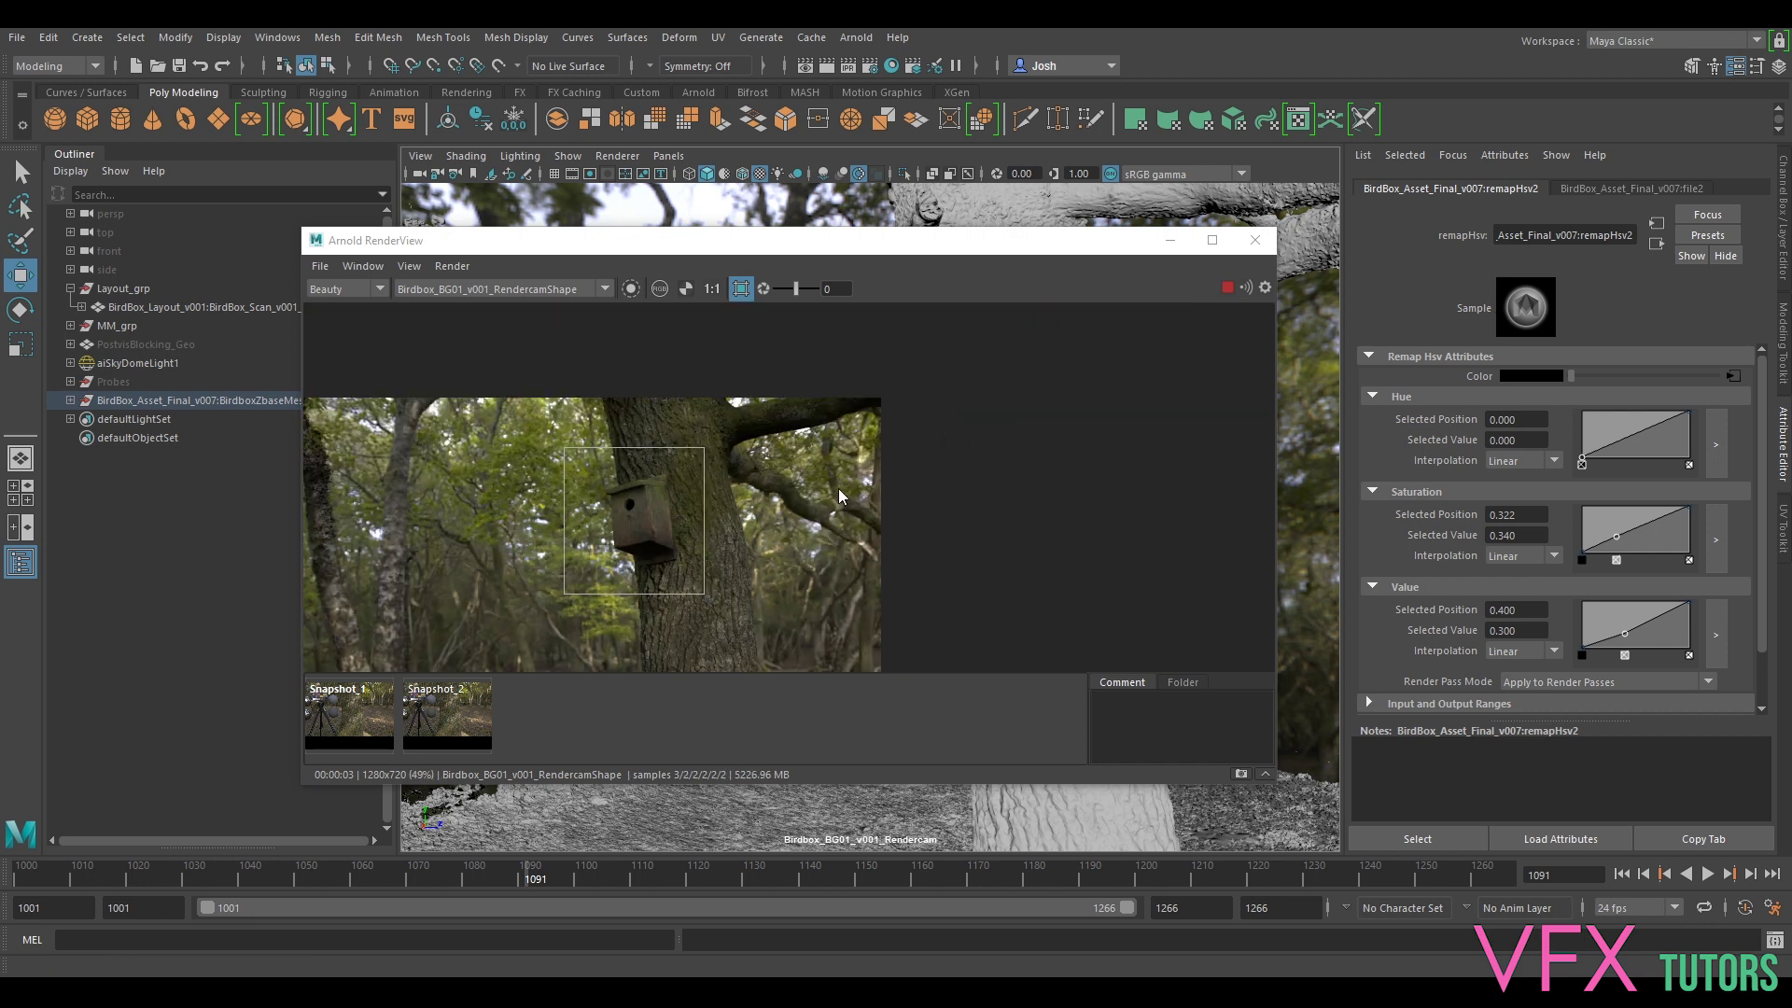
pyautogui.scroll(-1, 980, 412)
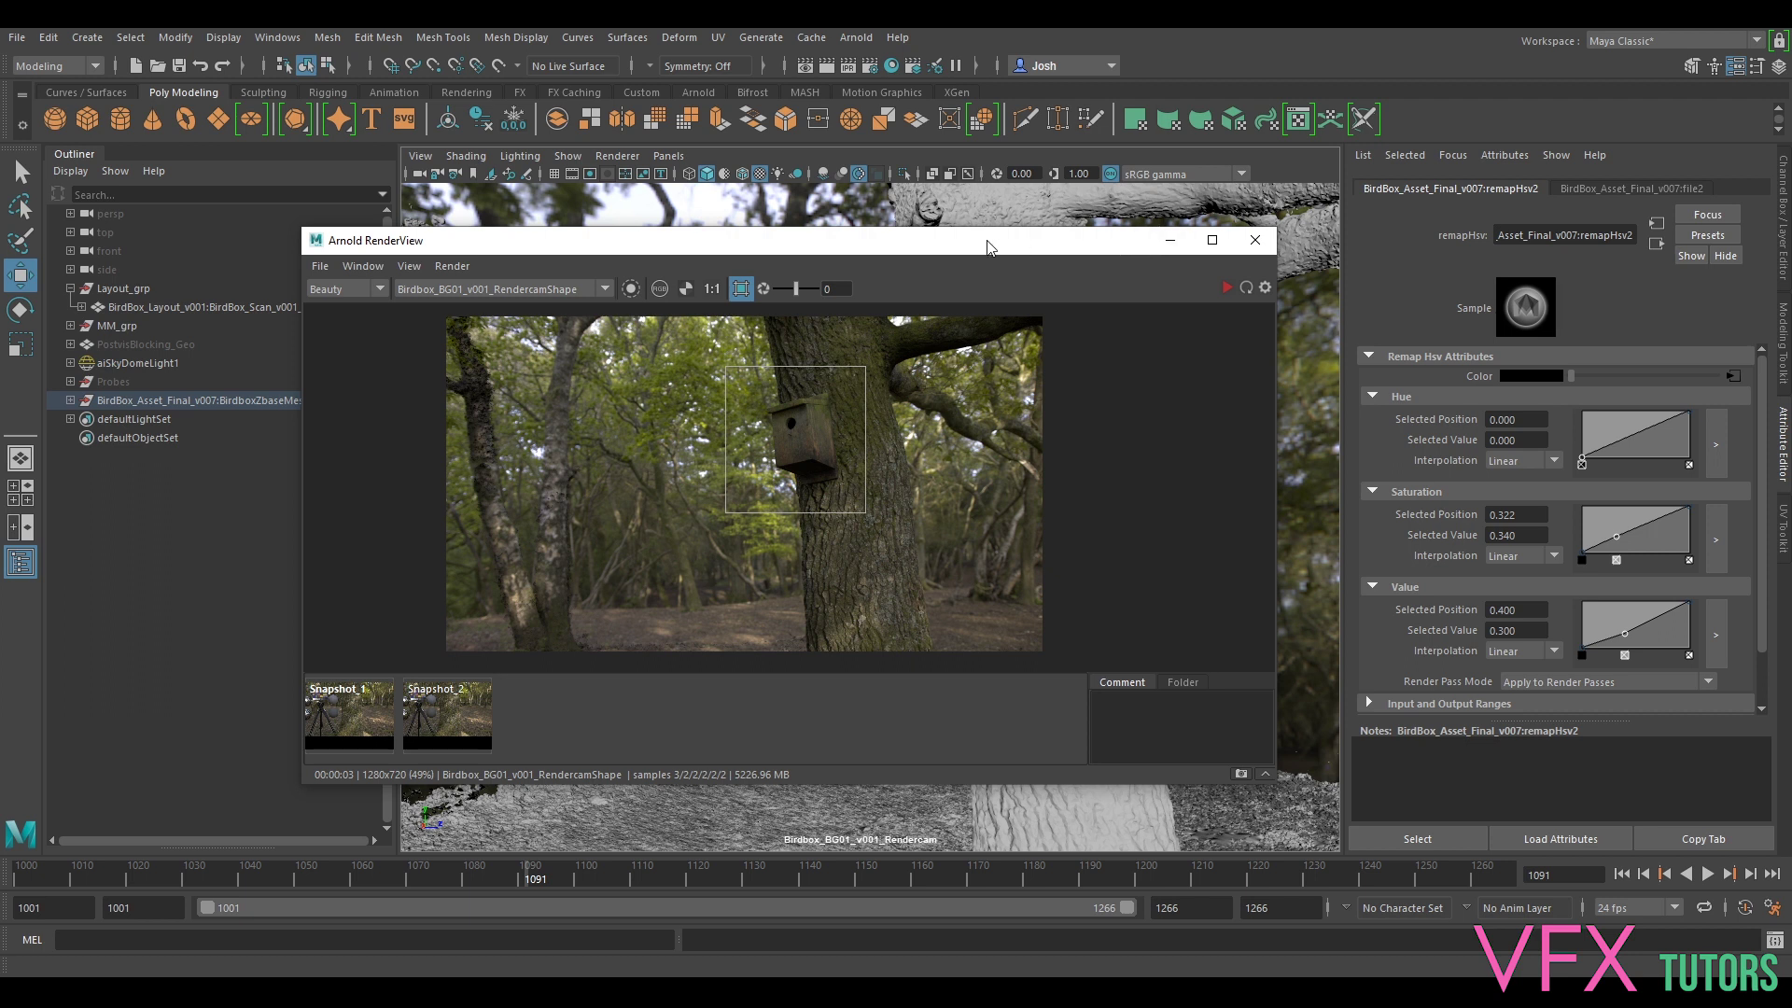
pyautogui.click(1255, 240)
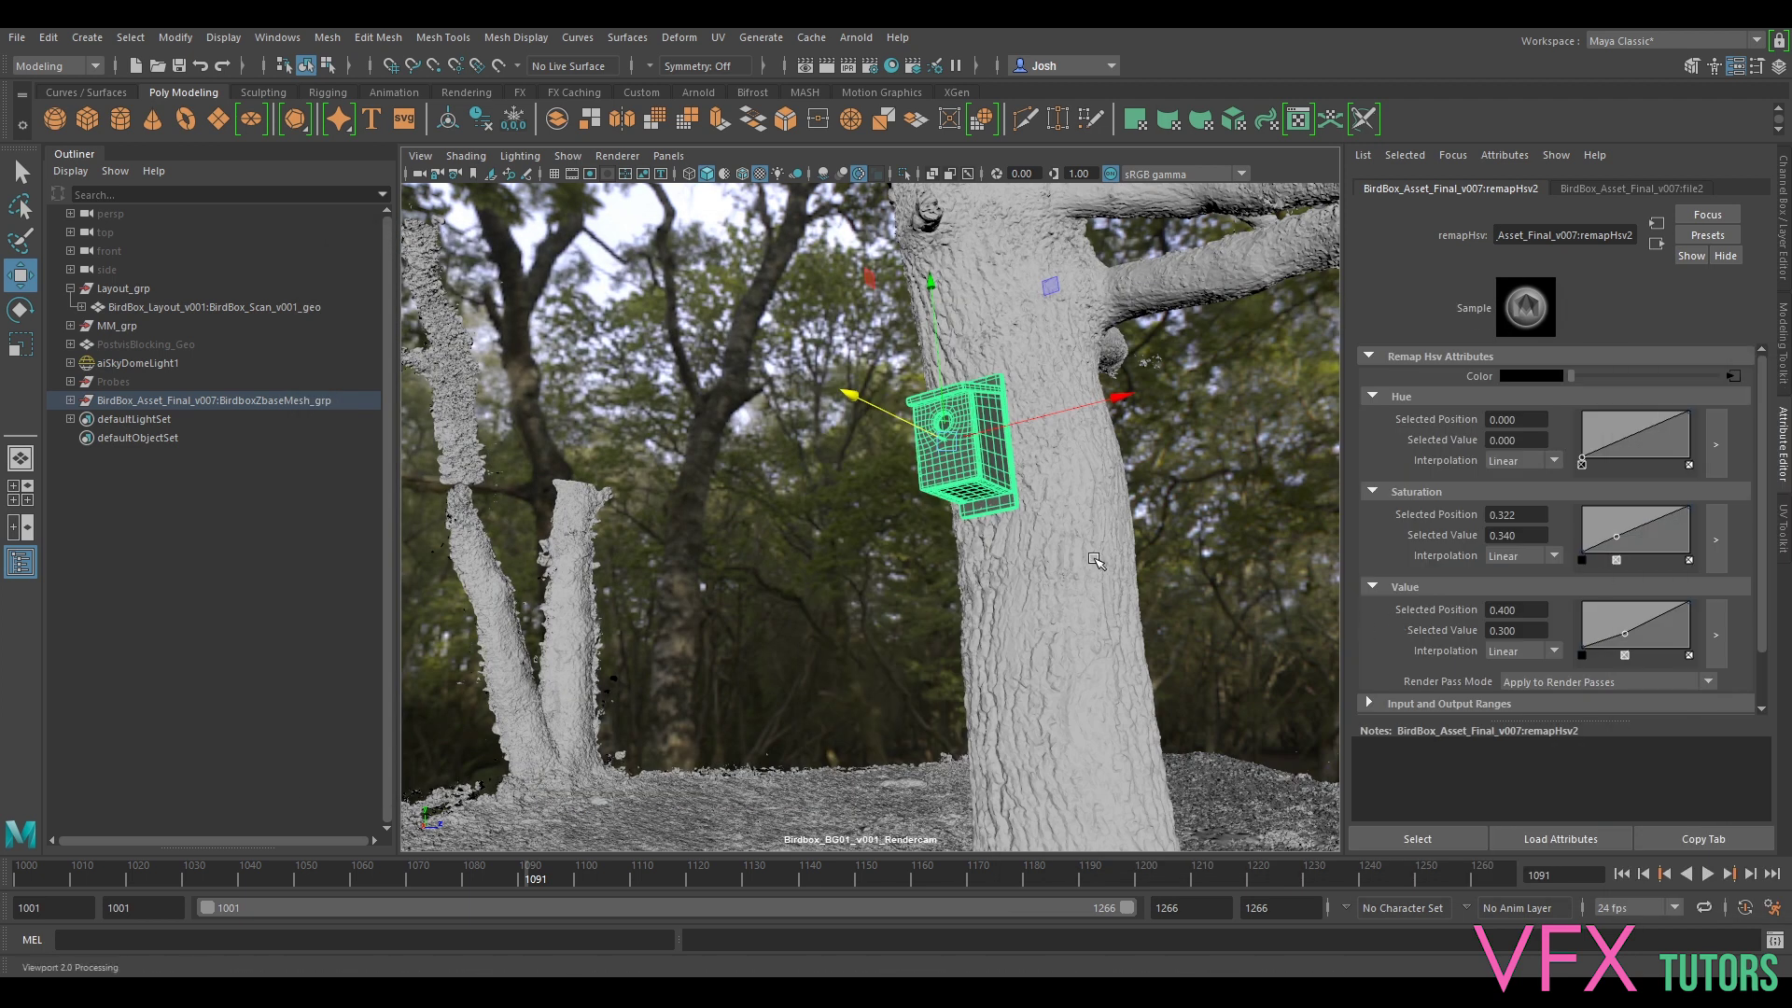
# - Look through the persp camera and orbit to a closer view of the birdbox
pyautogui.click(1062, 516)
pyautogui.click(668, 156)
pyautogui.moveTo(713, 175)
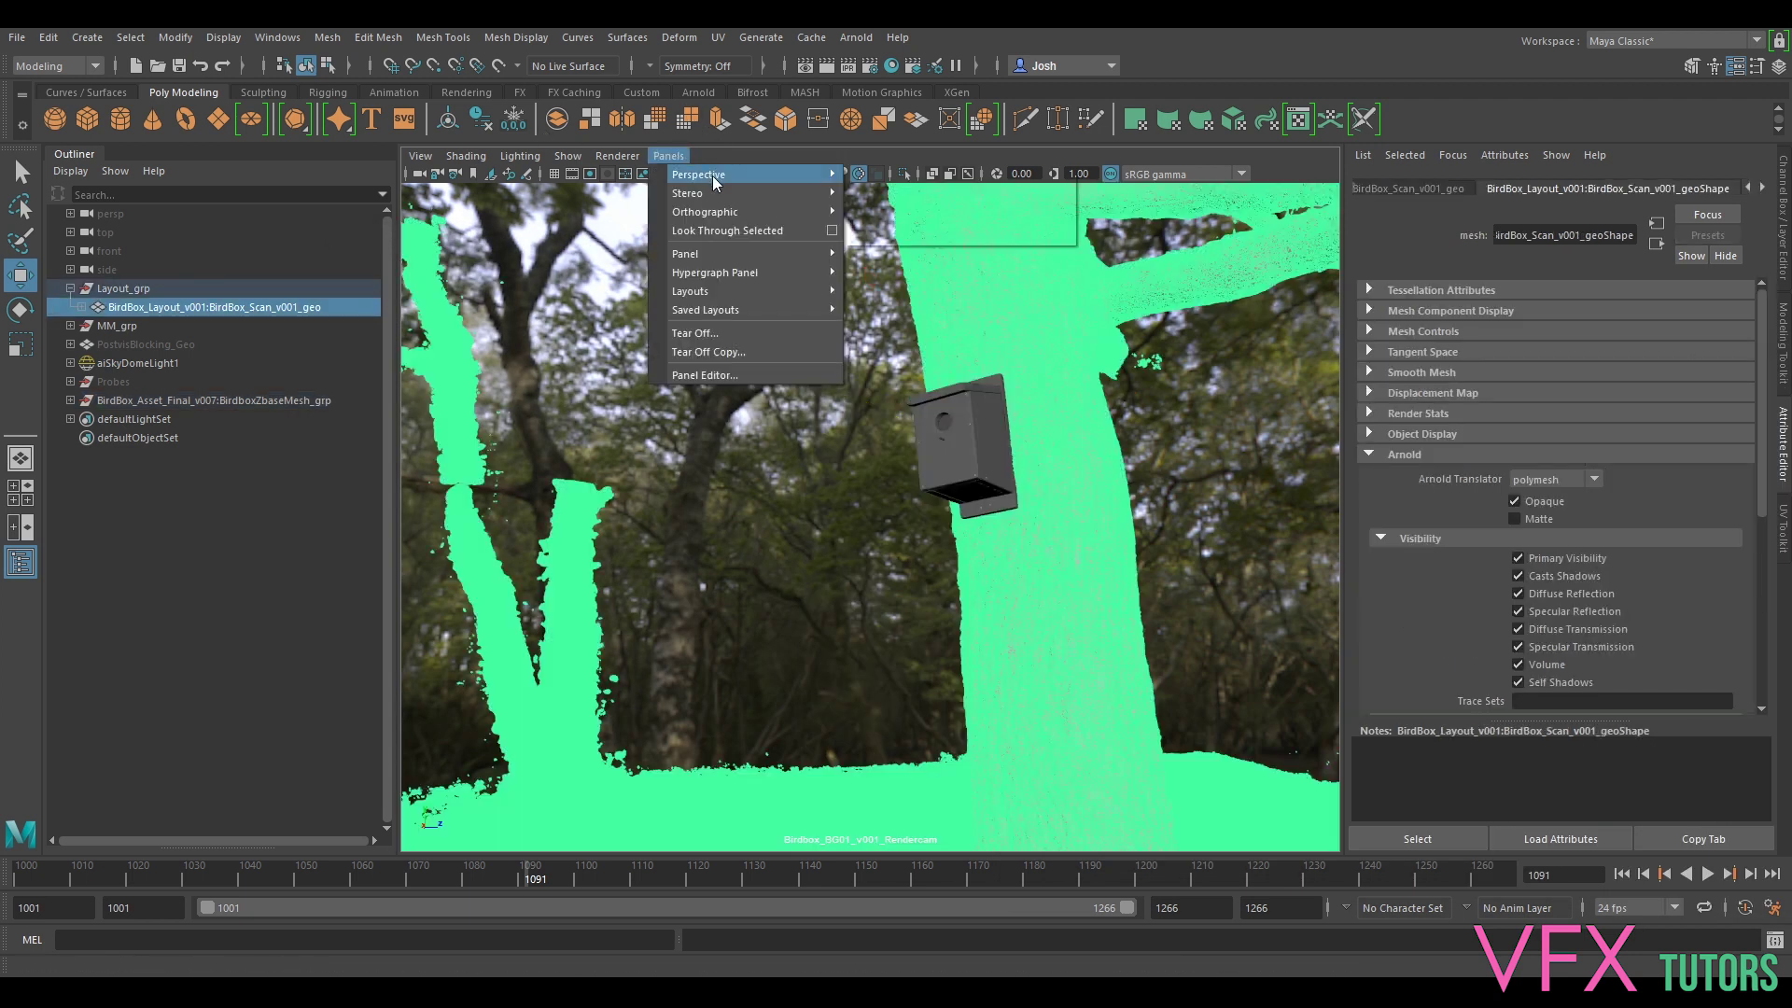
pyautogui.click(891, 213)
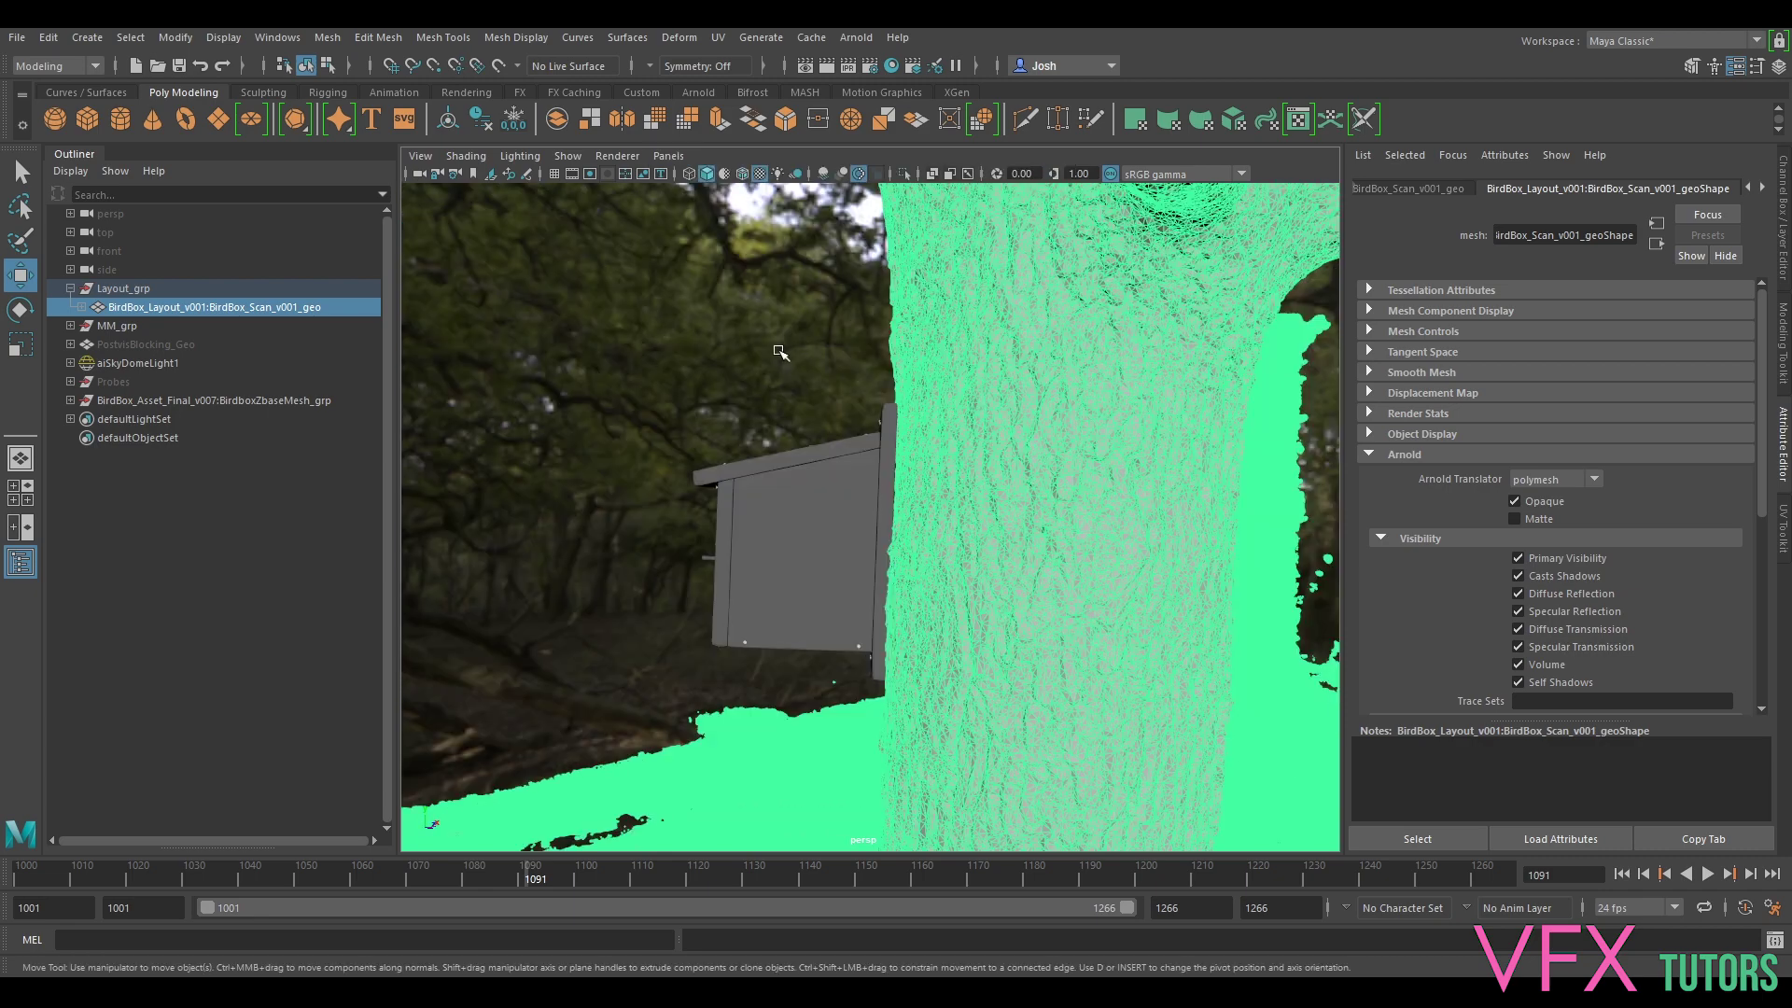
pyautogui.click(849, 402)
pyautogui.keyDown('alt'); pyautogui.moveTo(850, 402); pyautogui.dragTo(747, 359); pyautogui.keyUp('alt')
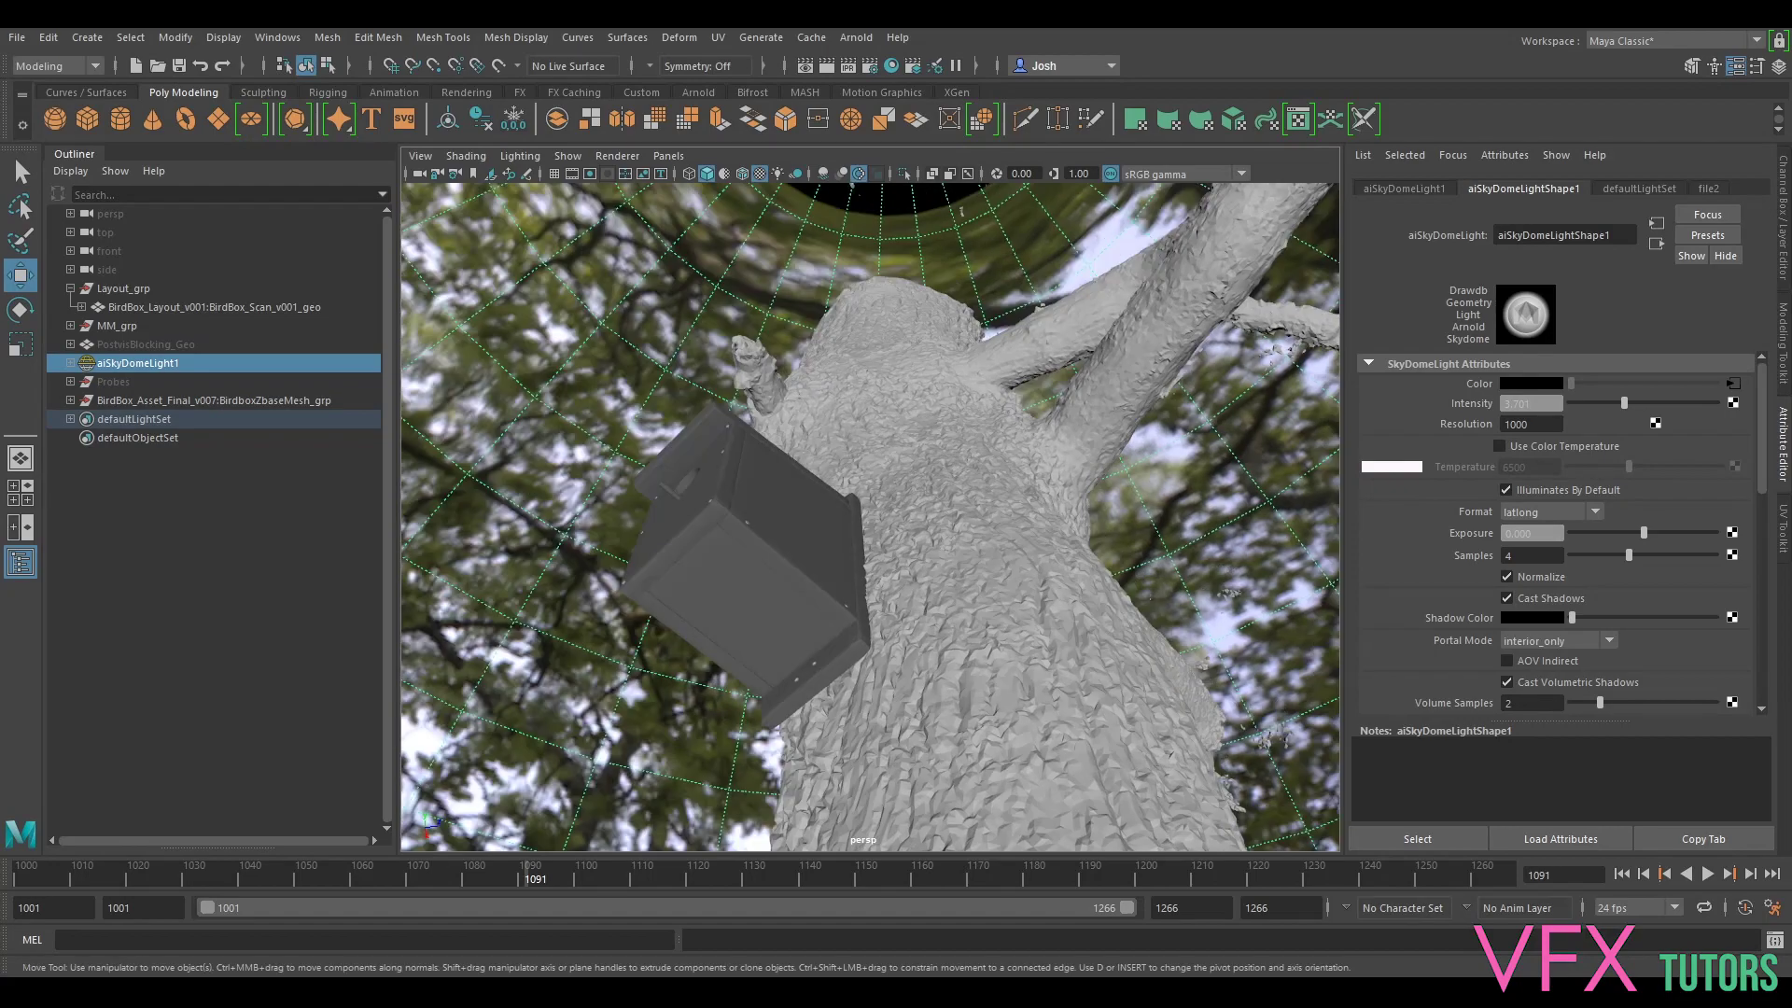
pyautogui.keyDown('alt'); pyautogui.moveTo(633, 527); pyautogui.dragTo(672, 485); pyautogui.keyUp('alt')
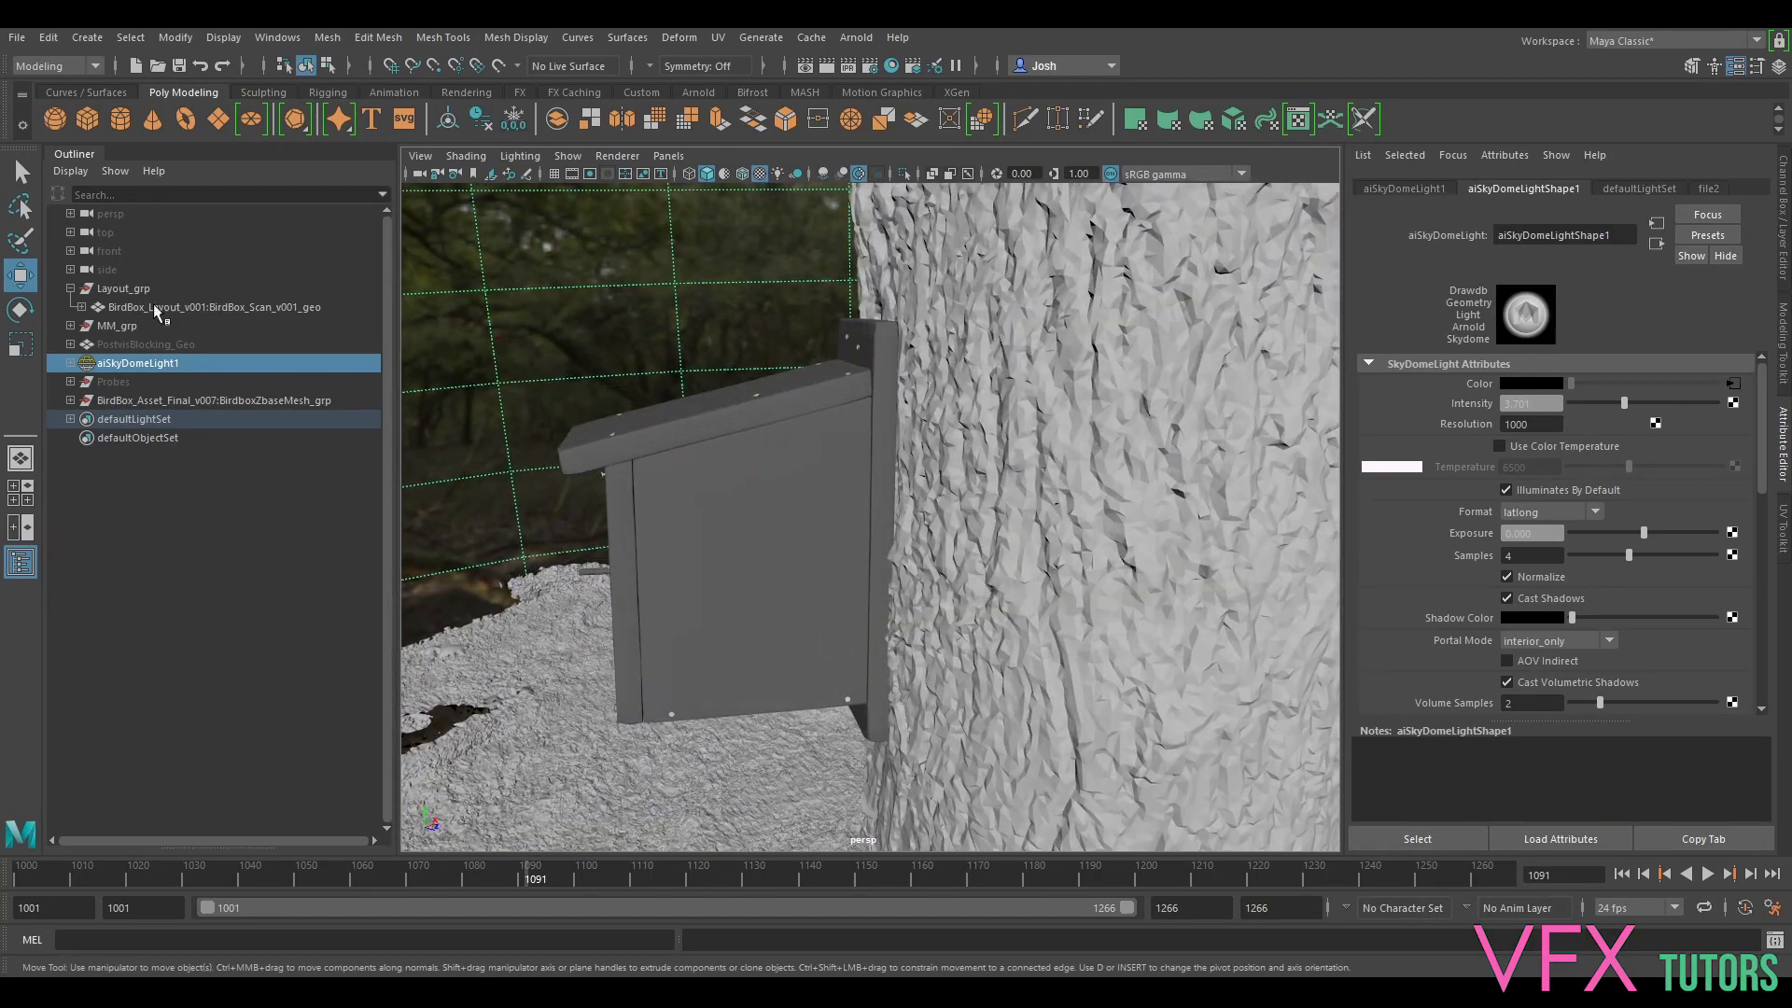
# - Nudge the birdbox group to translate -32.138, 158.153, -34.241 and bring back the Arnold render
pyautogui.click(166, 399)
pyautogui.press('e')
pyautogui.keyDown('alt'); pyautogui.moveTo(721, 583); pyautogui.dragTo(579, 449); pyautogui.keyUp('alt')
pyautogui.press('w')
pyautogui.click(536, 413)
pyautogui.moveTo(536, 412); pyautogui.dragTo(530, 407)
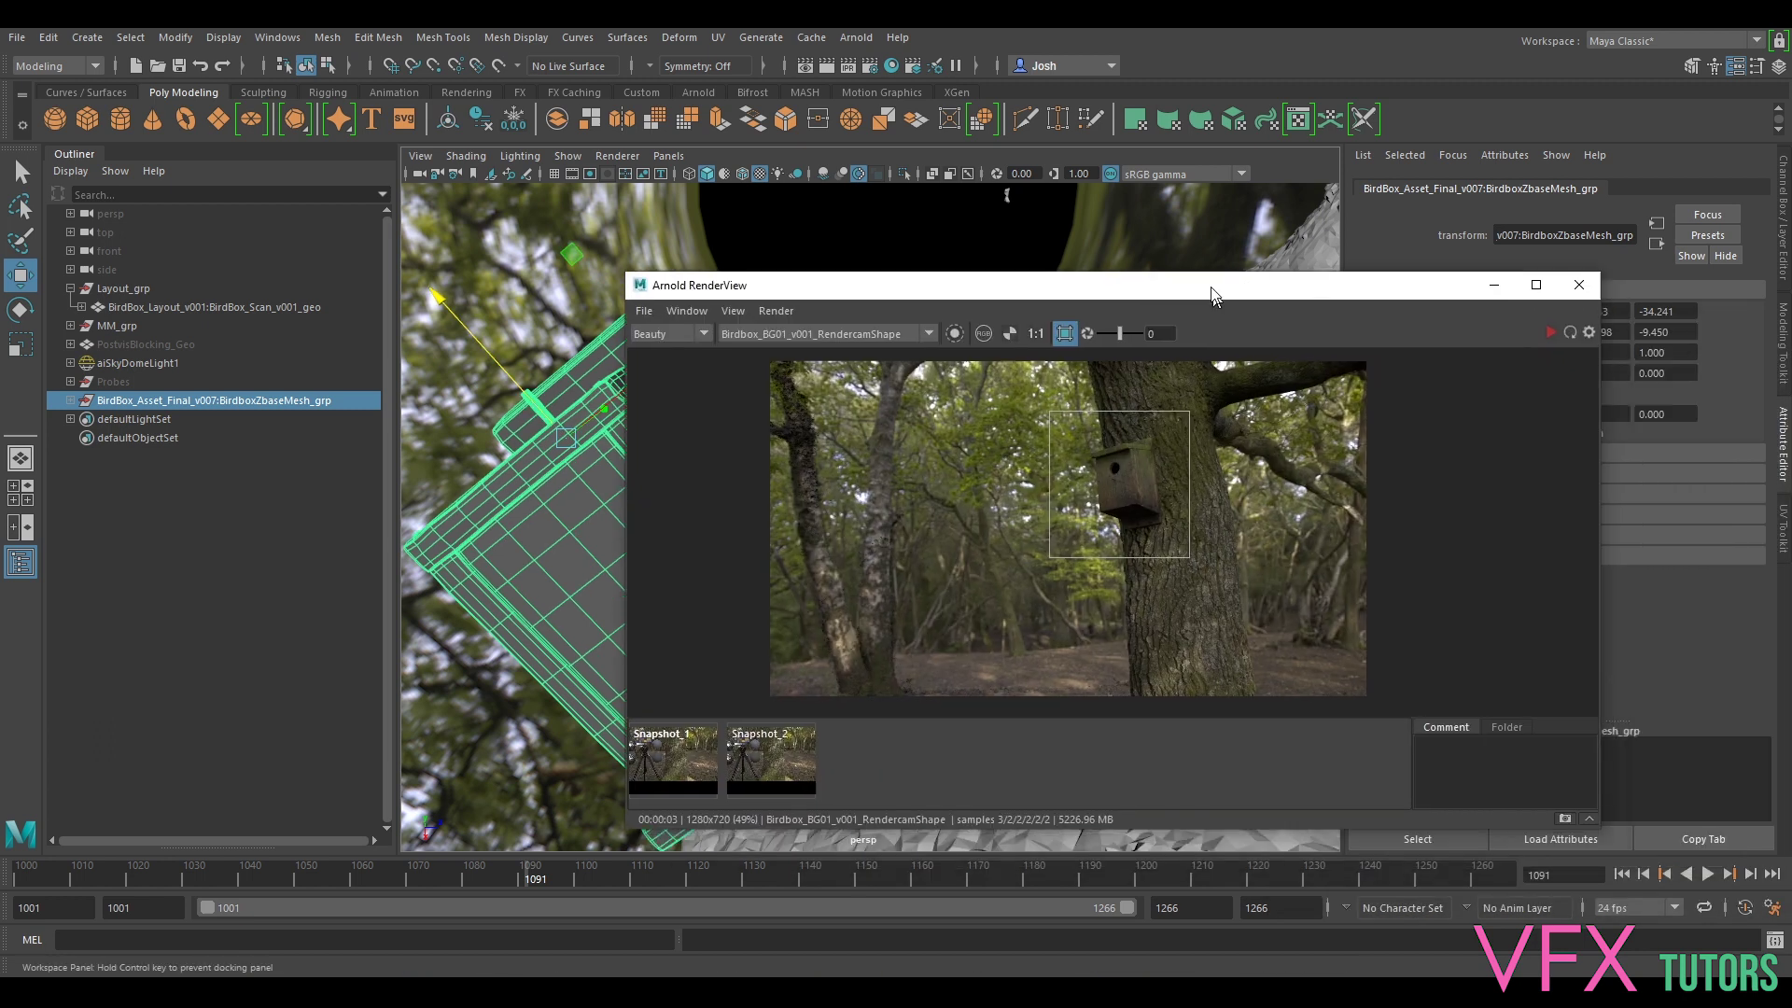
pyautogui.moveTo(1207, 292); pyautogui.dragTo(1199, 238)
pyautogui.moveTo(1252, 399); pyautogui.dragTo(1122, 509, button='middle')
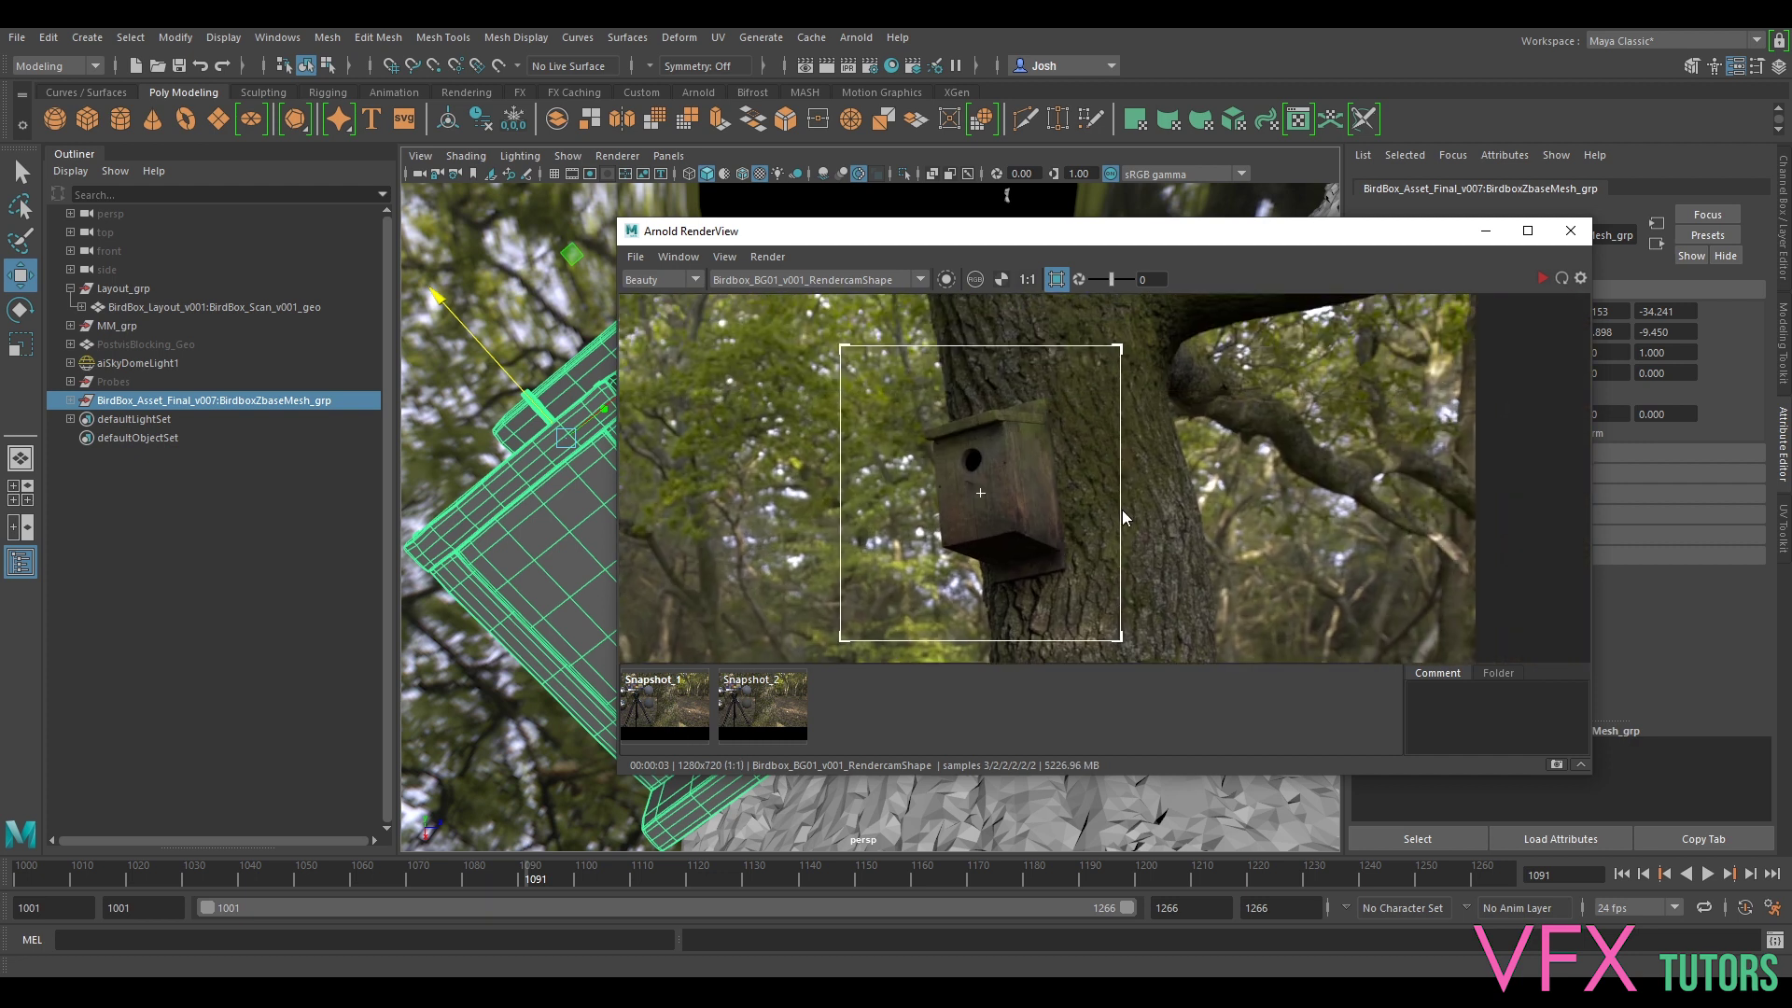
pyautogui.click(1540, 278)
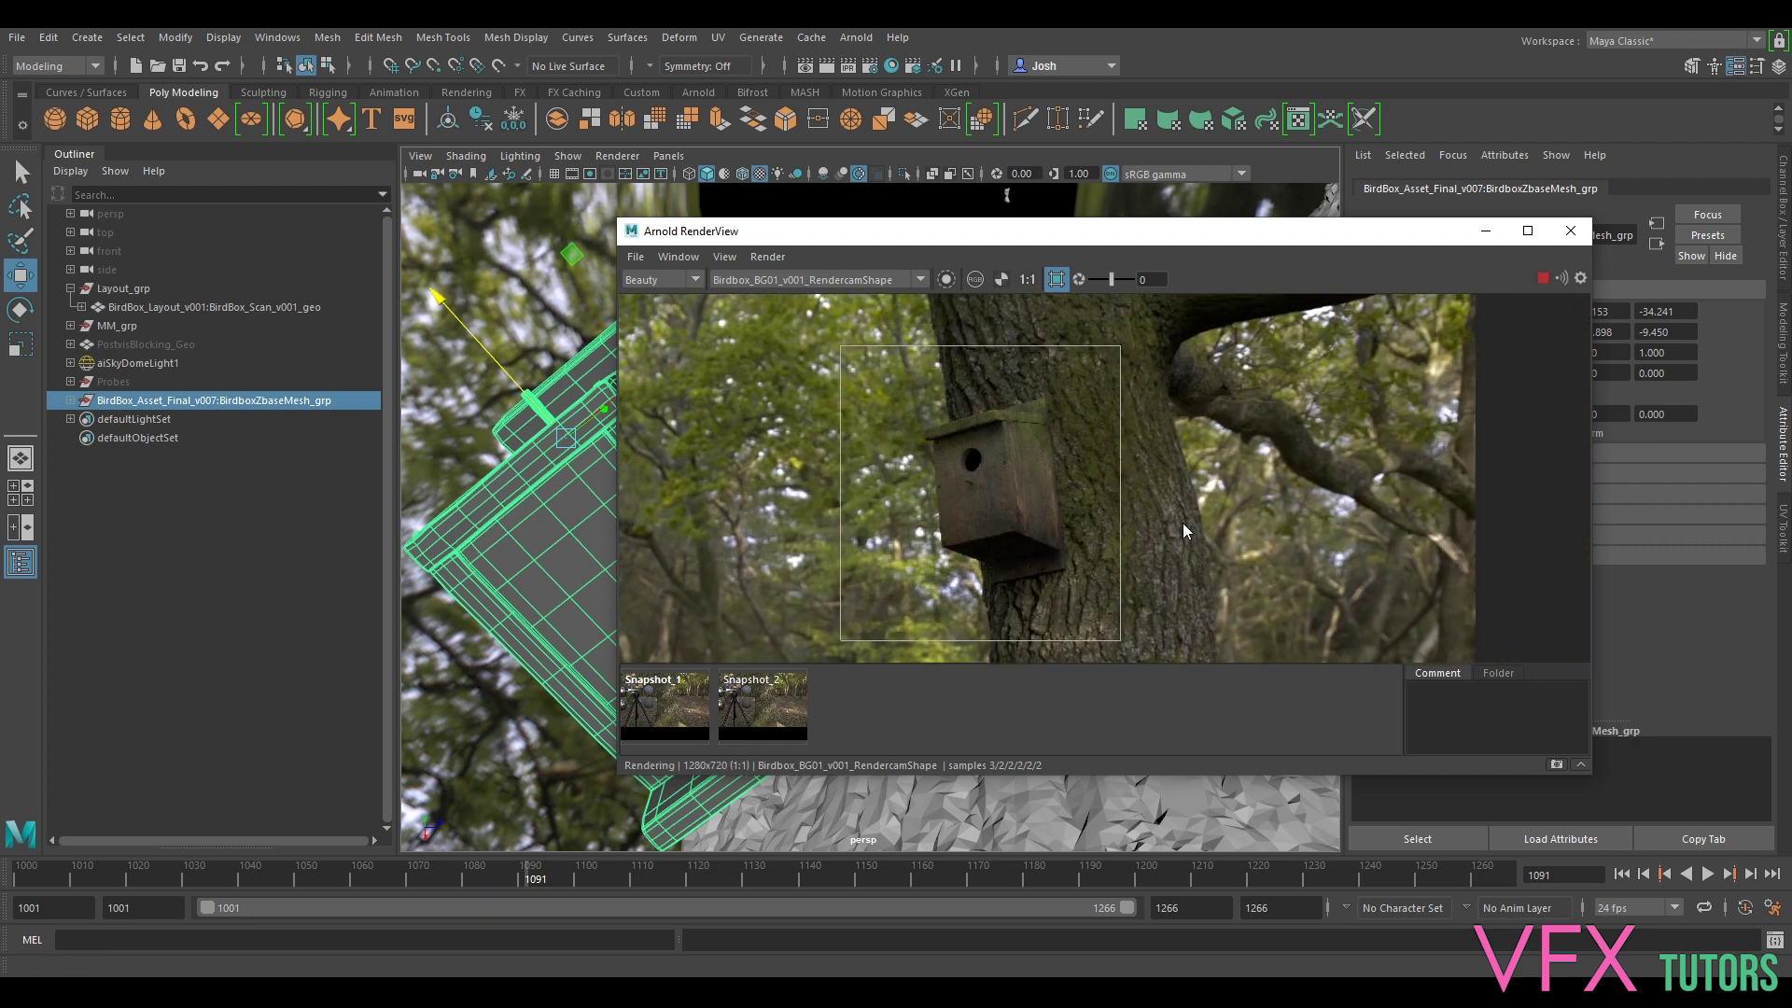
pyautogui.scroll(5, 1084, 502)
pyautogui.moveTo(1301, 457); pyautogui.dragTo(1114, 551, button='middle')
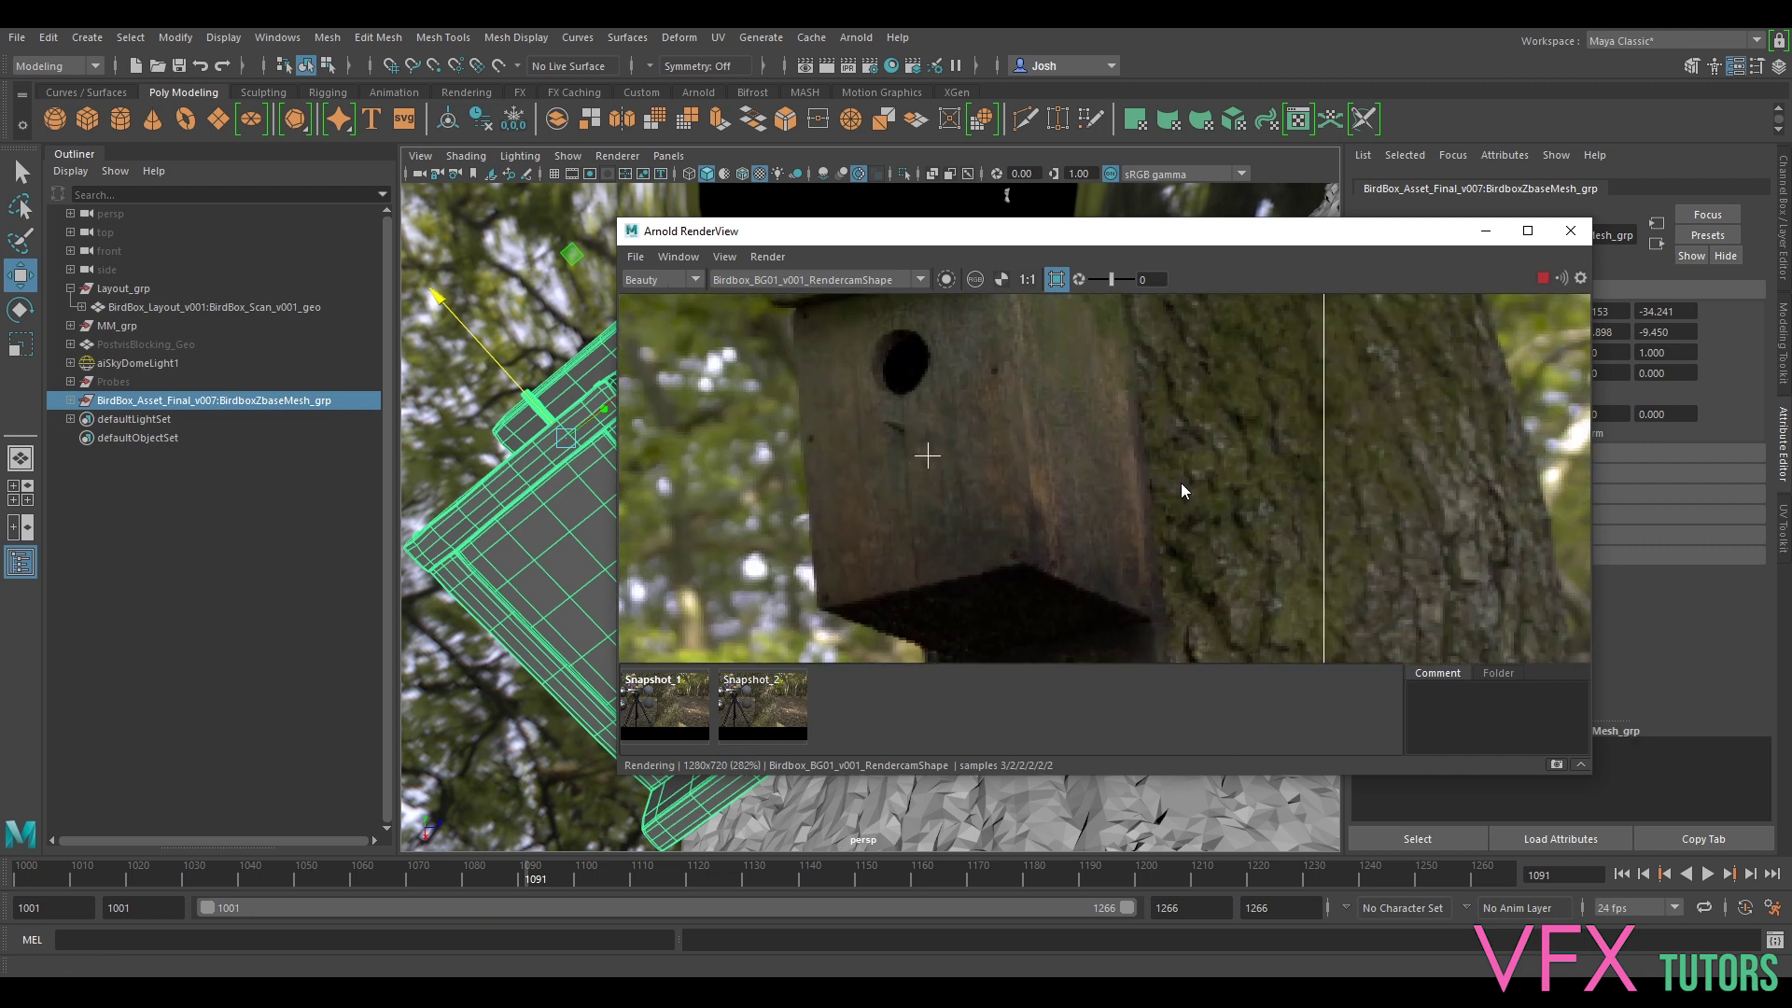
pyautogui.scroll(-3, 1187, 429)
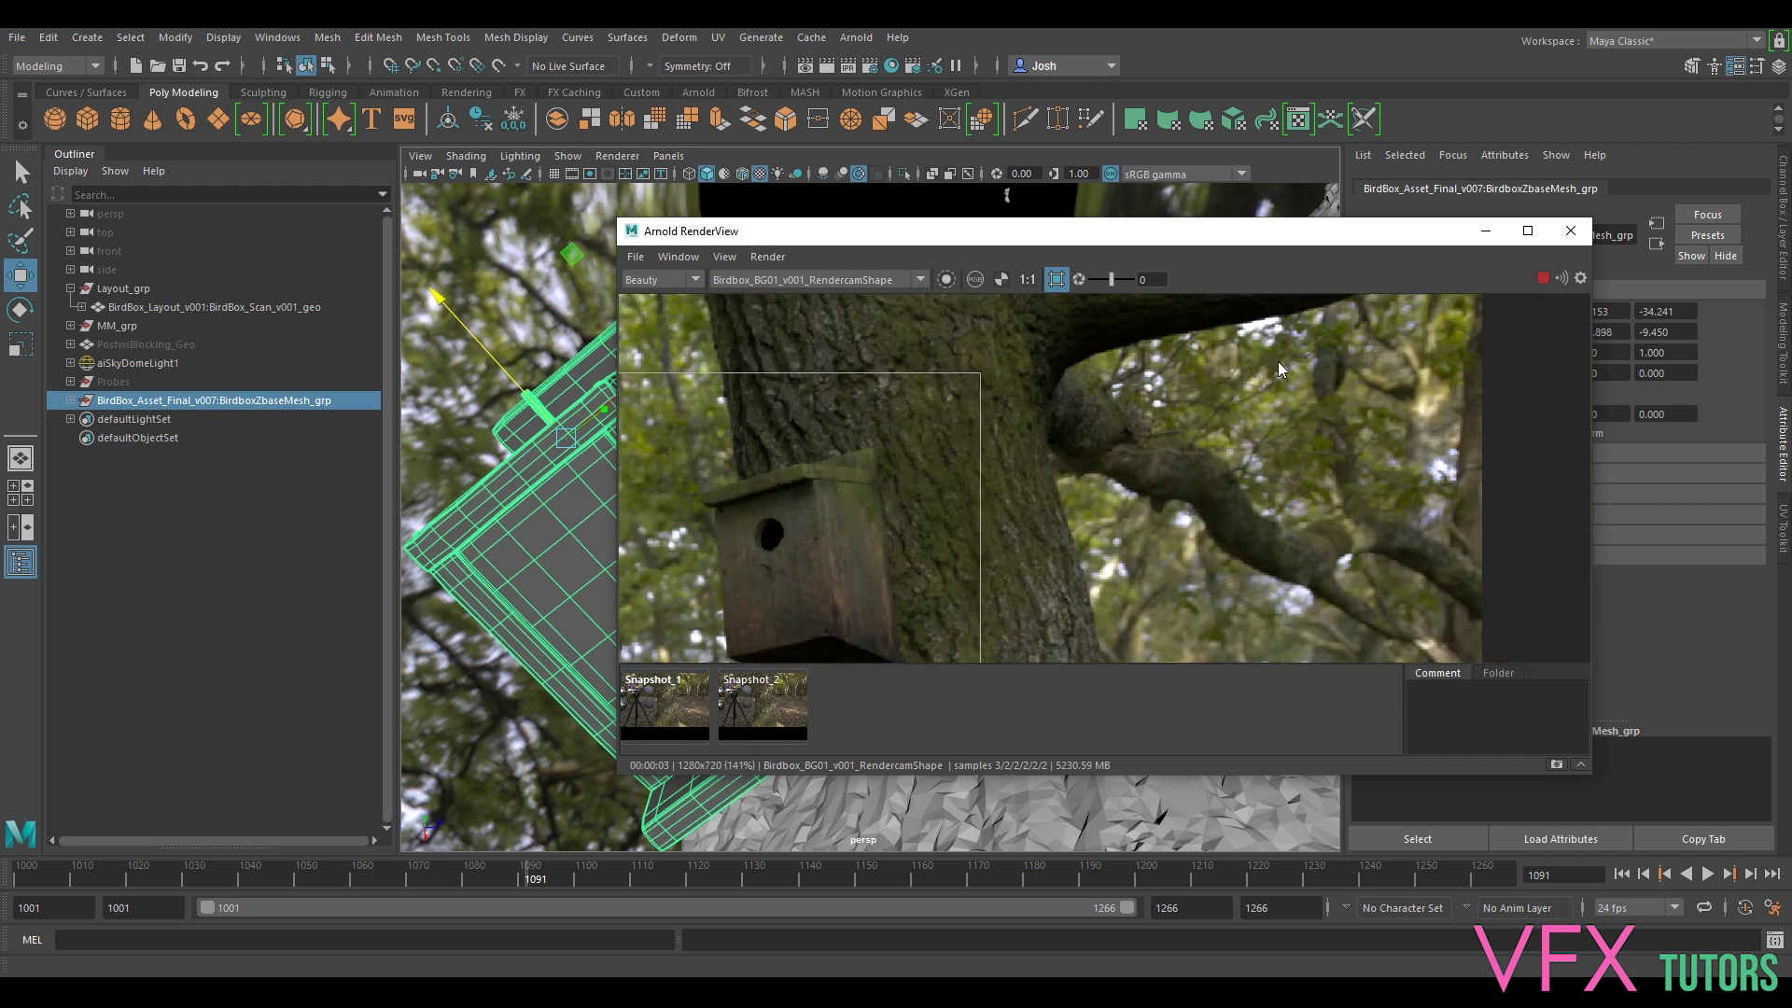
pyautogui.moveTo(1007, 484); pyautogui.dragTo(1041, 425, button='middle')
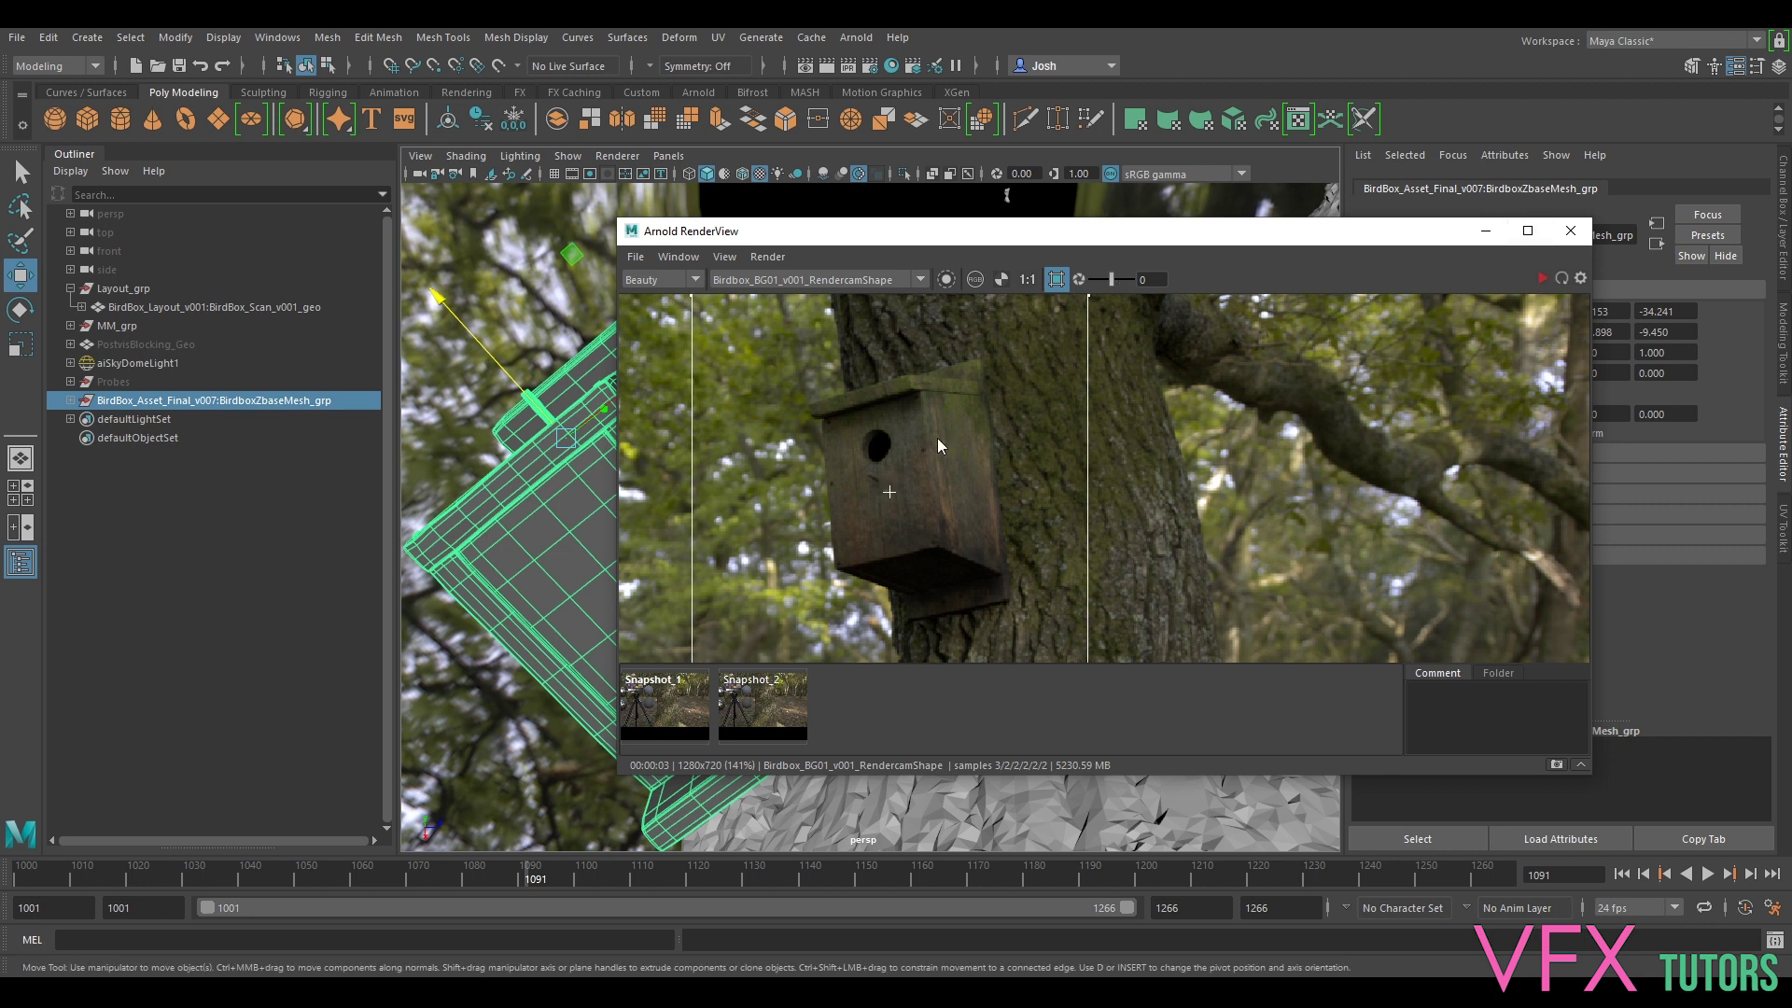
# - Add the built-in specular AOV to Active AOVs in Render Settings
pyautogui.click(870, 65)
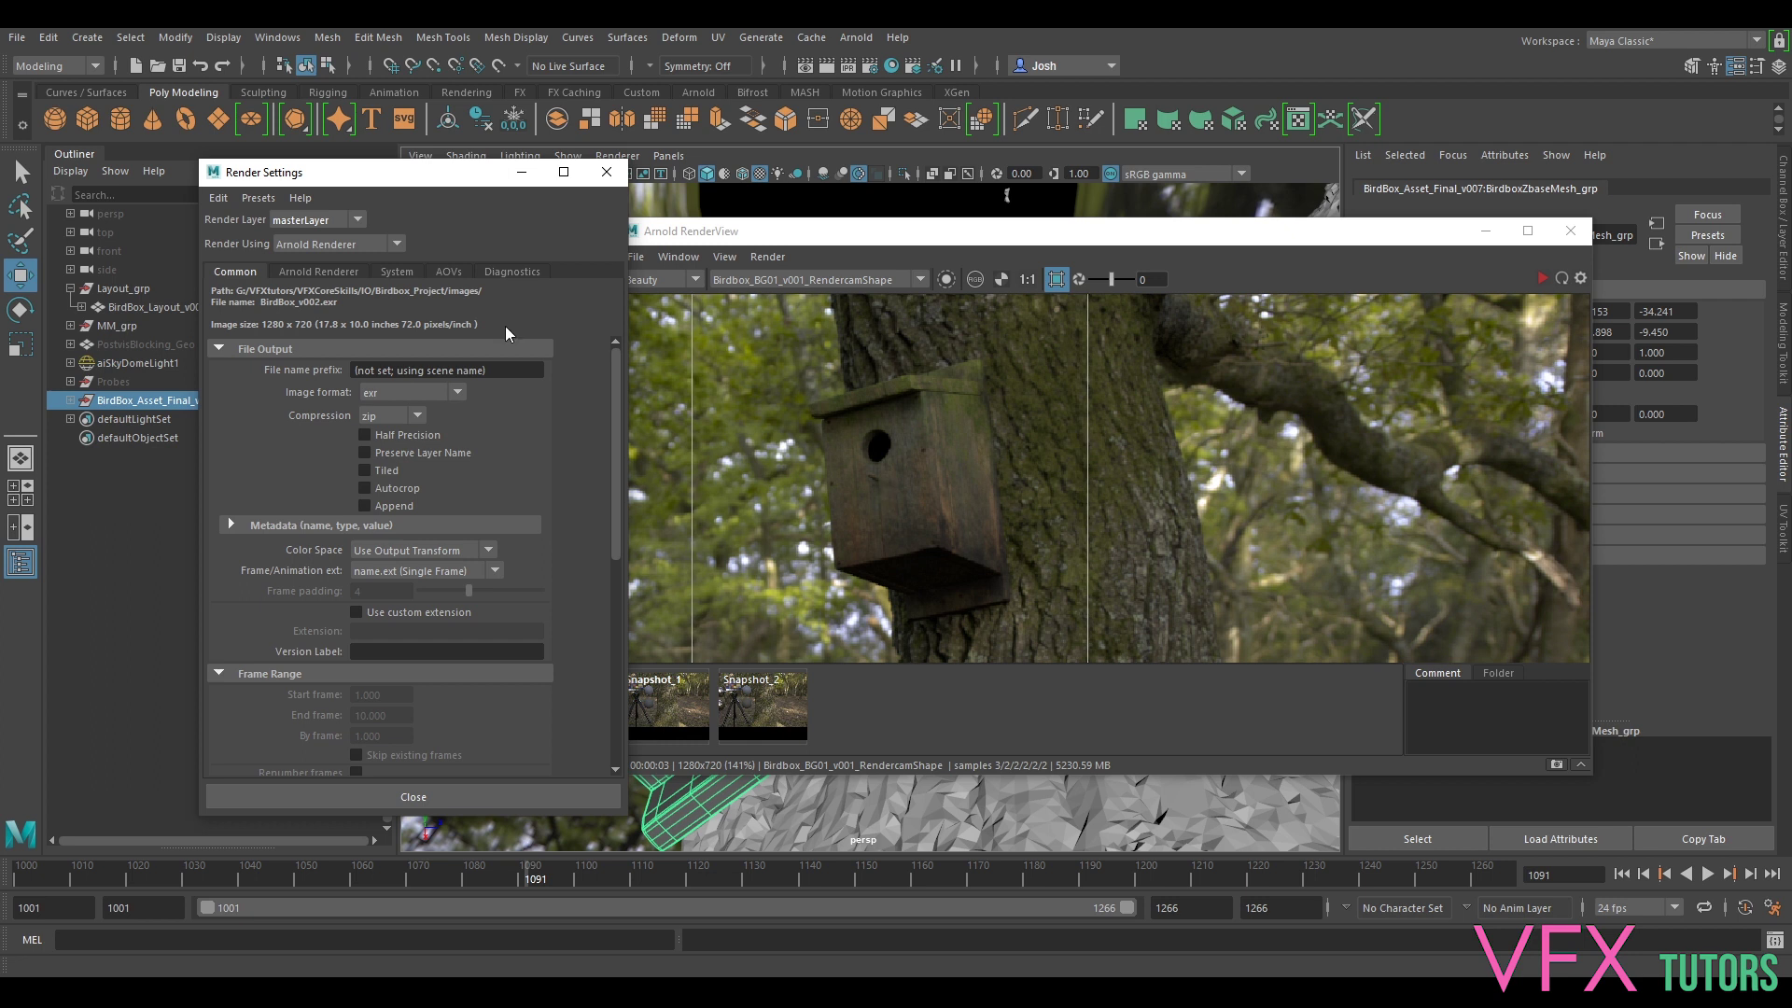
pyautogui.click(448, 272)
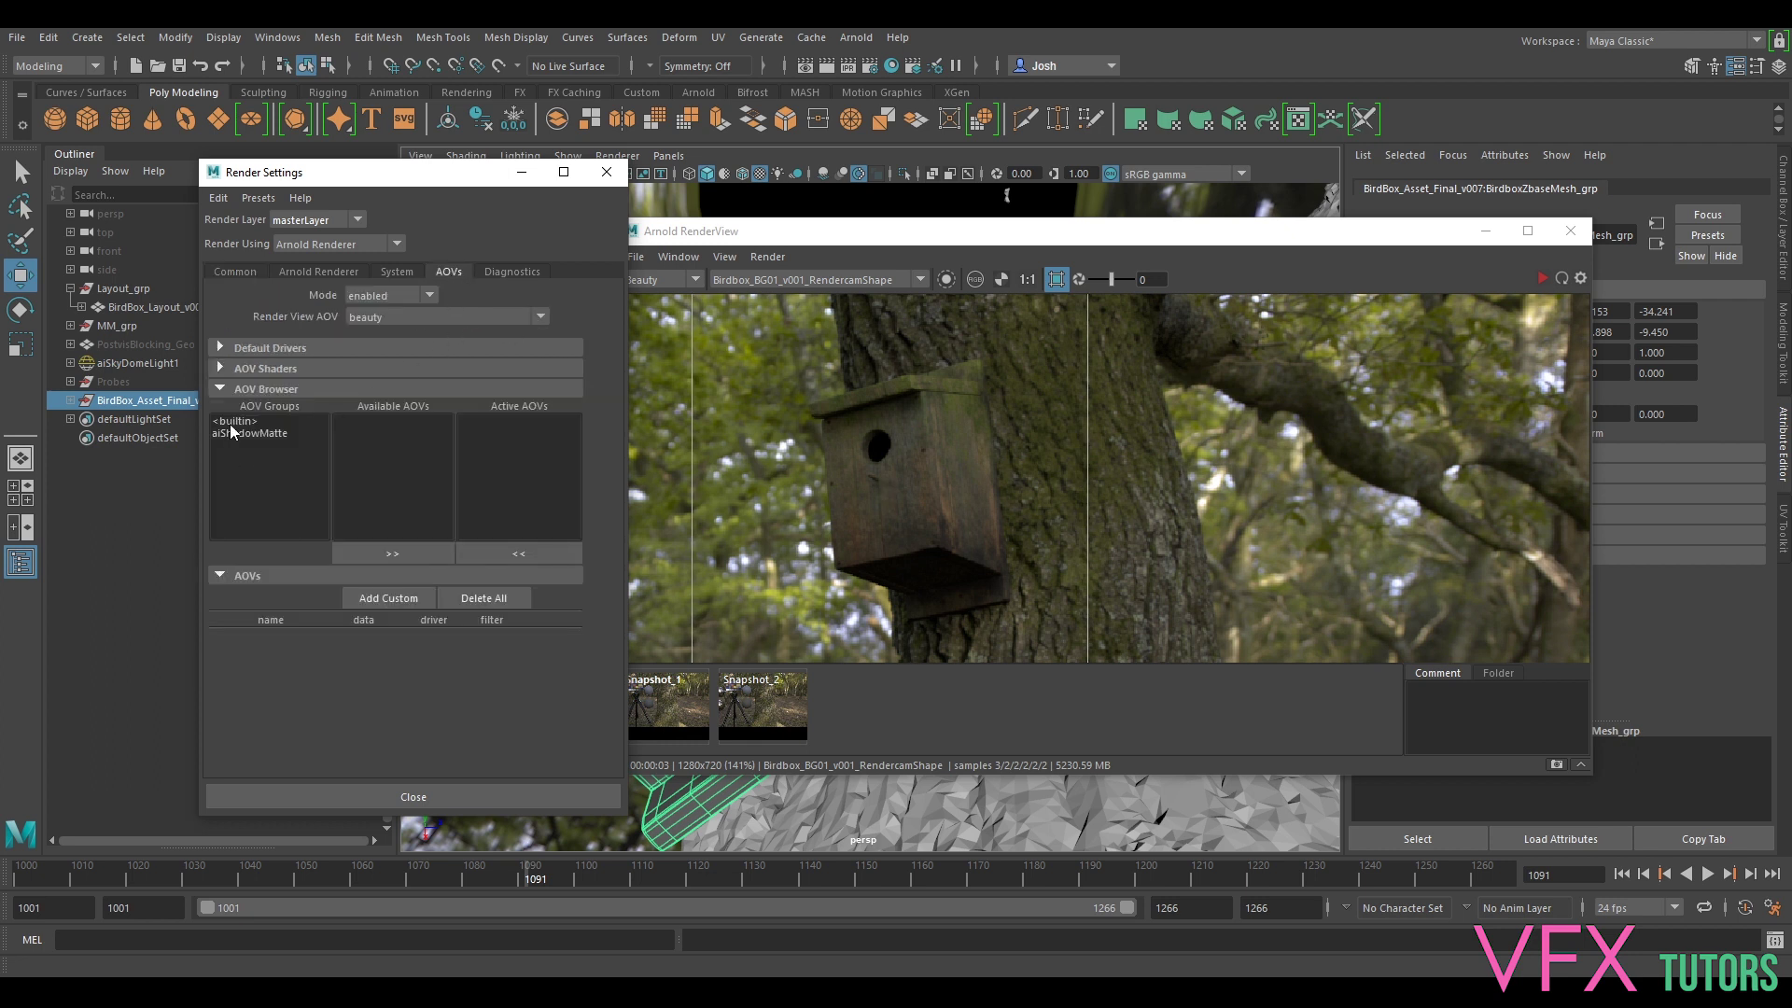
pyautogui.click(257, 420)
pyautogui.scroll(-6, 392, 489)
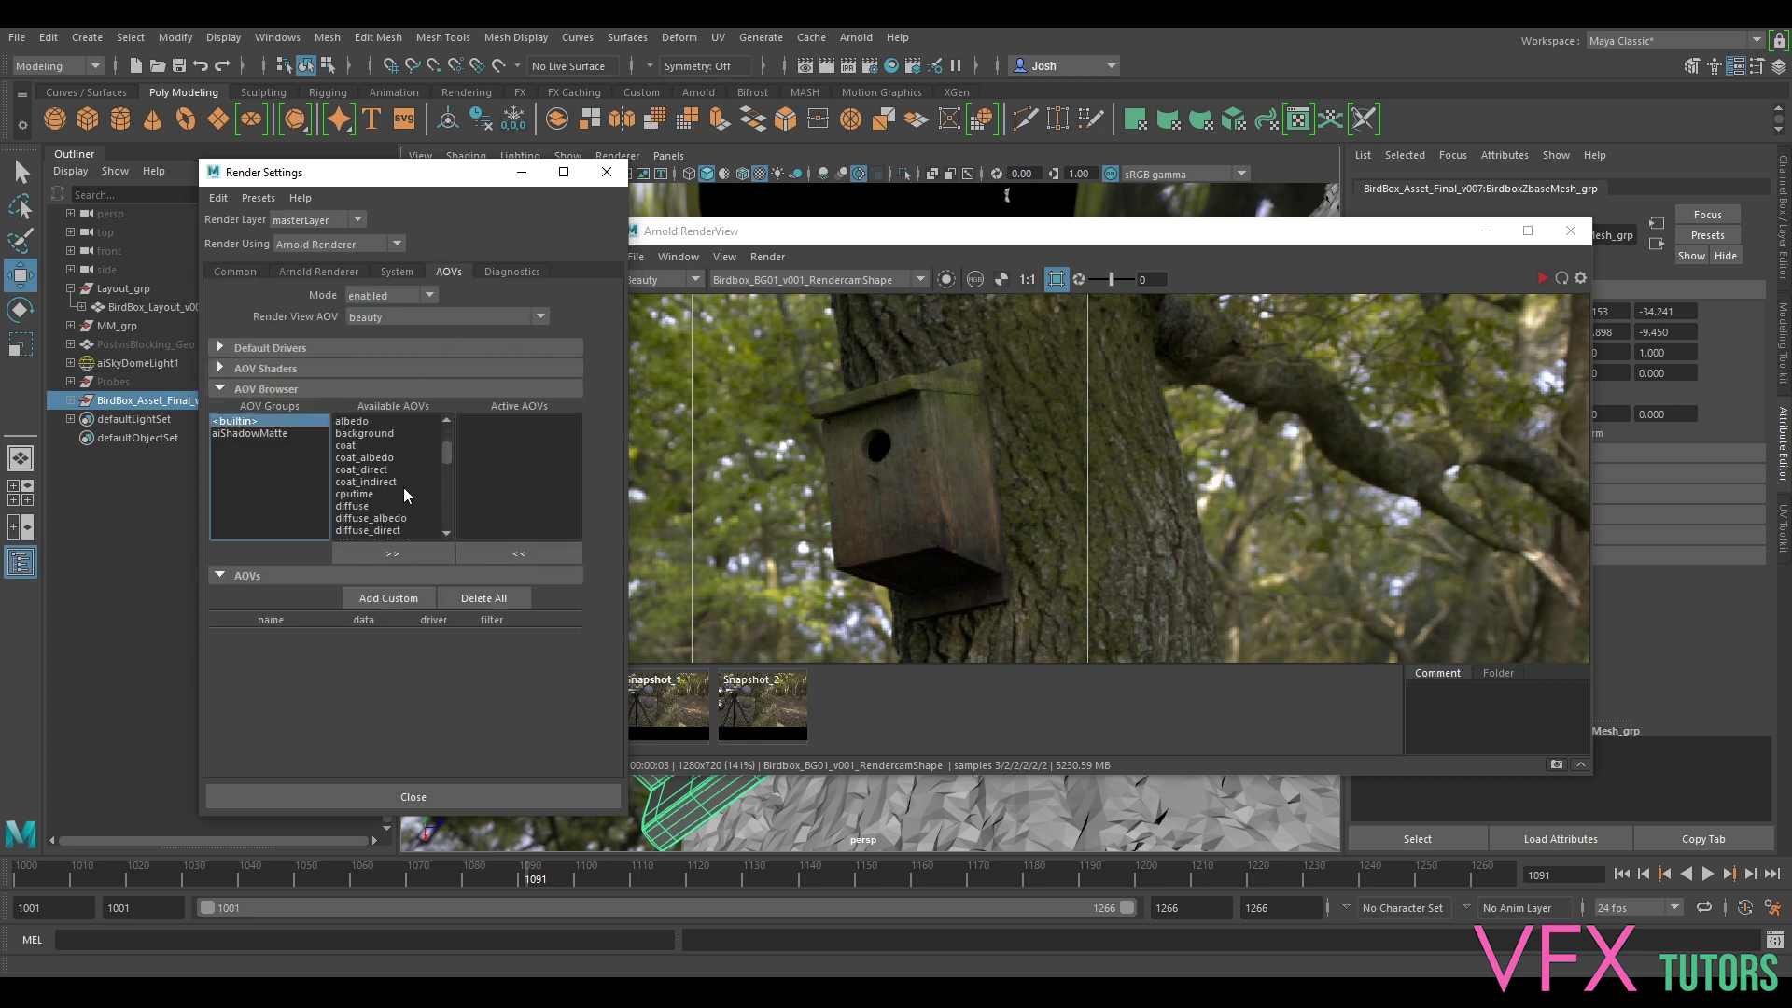
pyautogui.click(373, 494)
pyautogui.click(391, 553)
pyautogui.scroll(3, 394, 471)
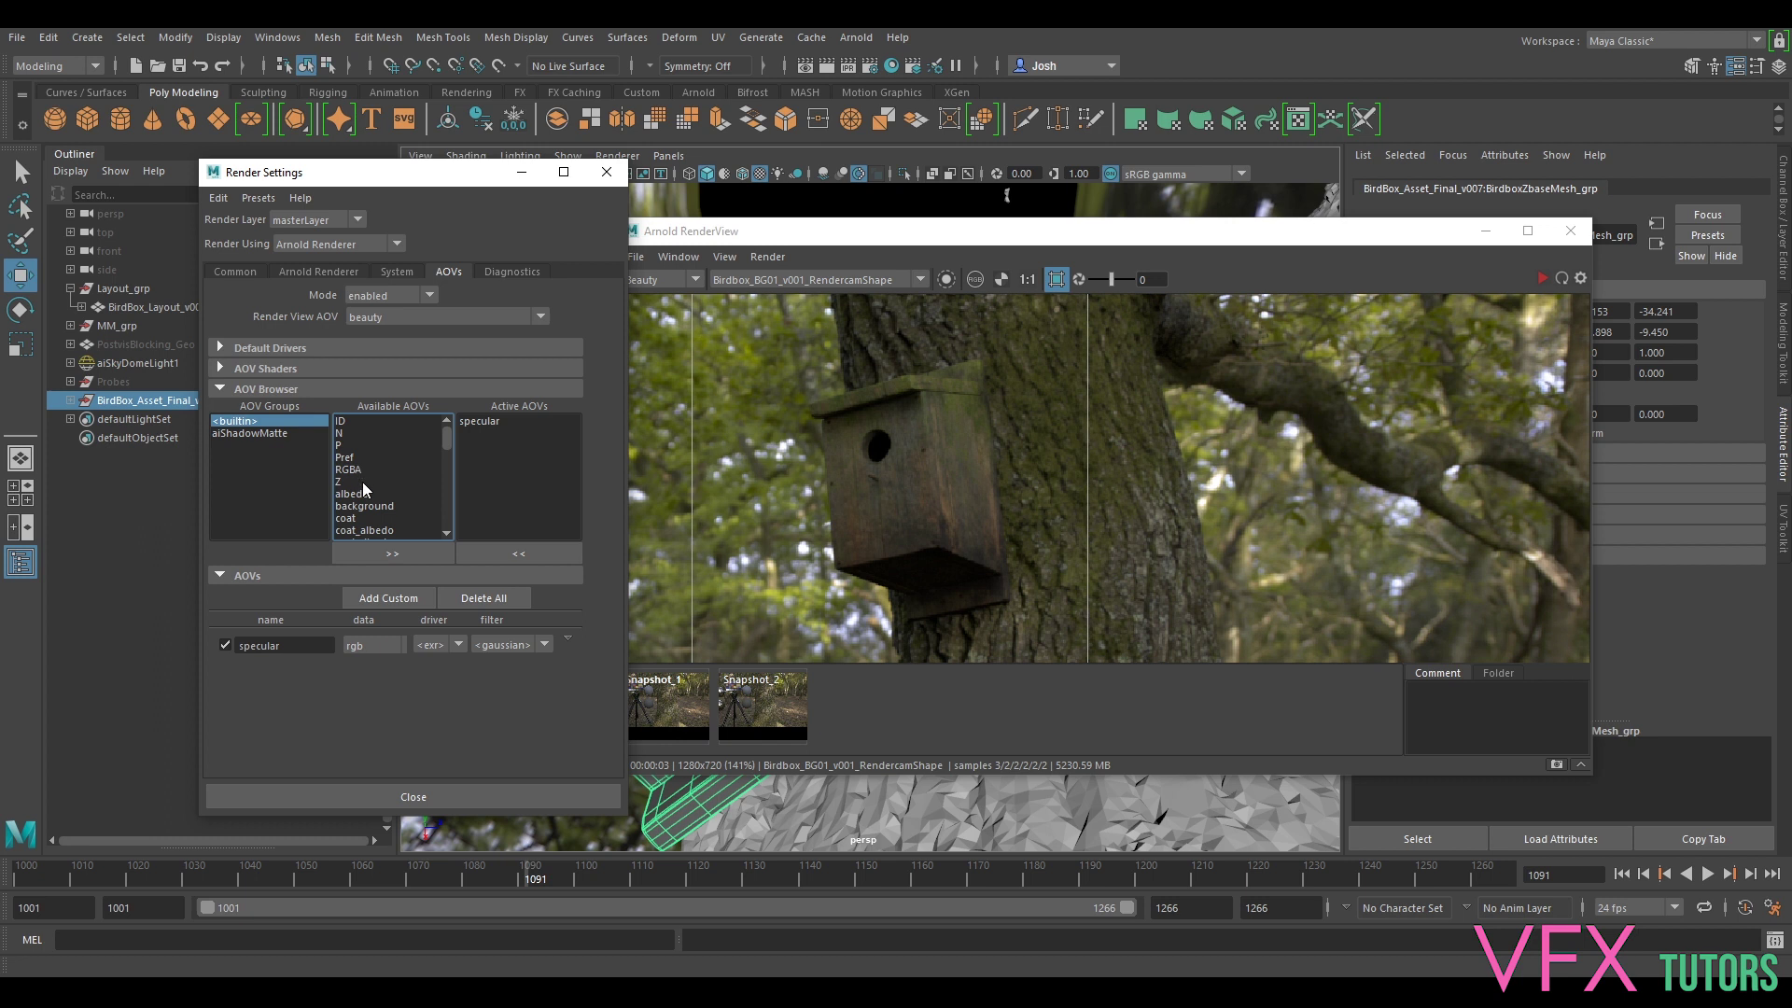
# - Add the shadow AOV from the aiShadowMatte group and set Render Settings aside
pyautogui.scroll(-1, 367, 504)
pyautogui.scroll(-1, 370, 505)
pyautogui.scroll(-4, 403, 488)
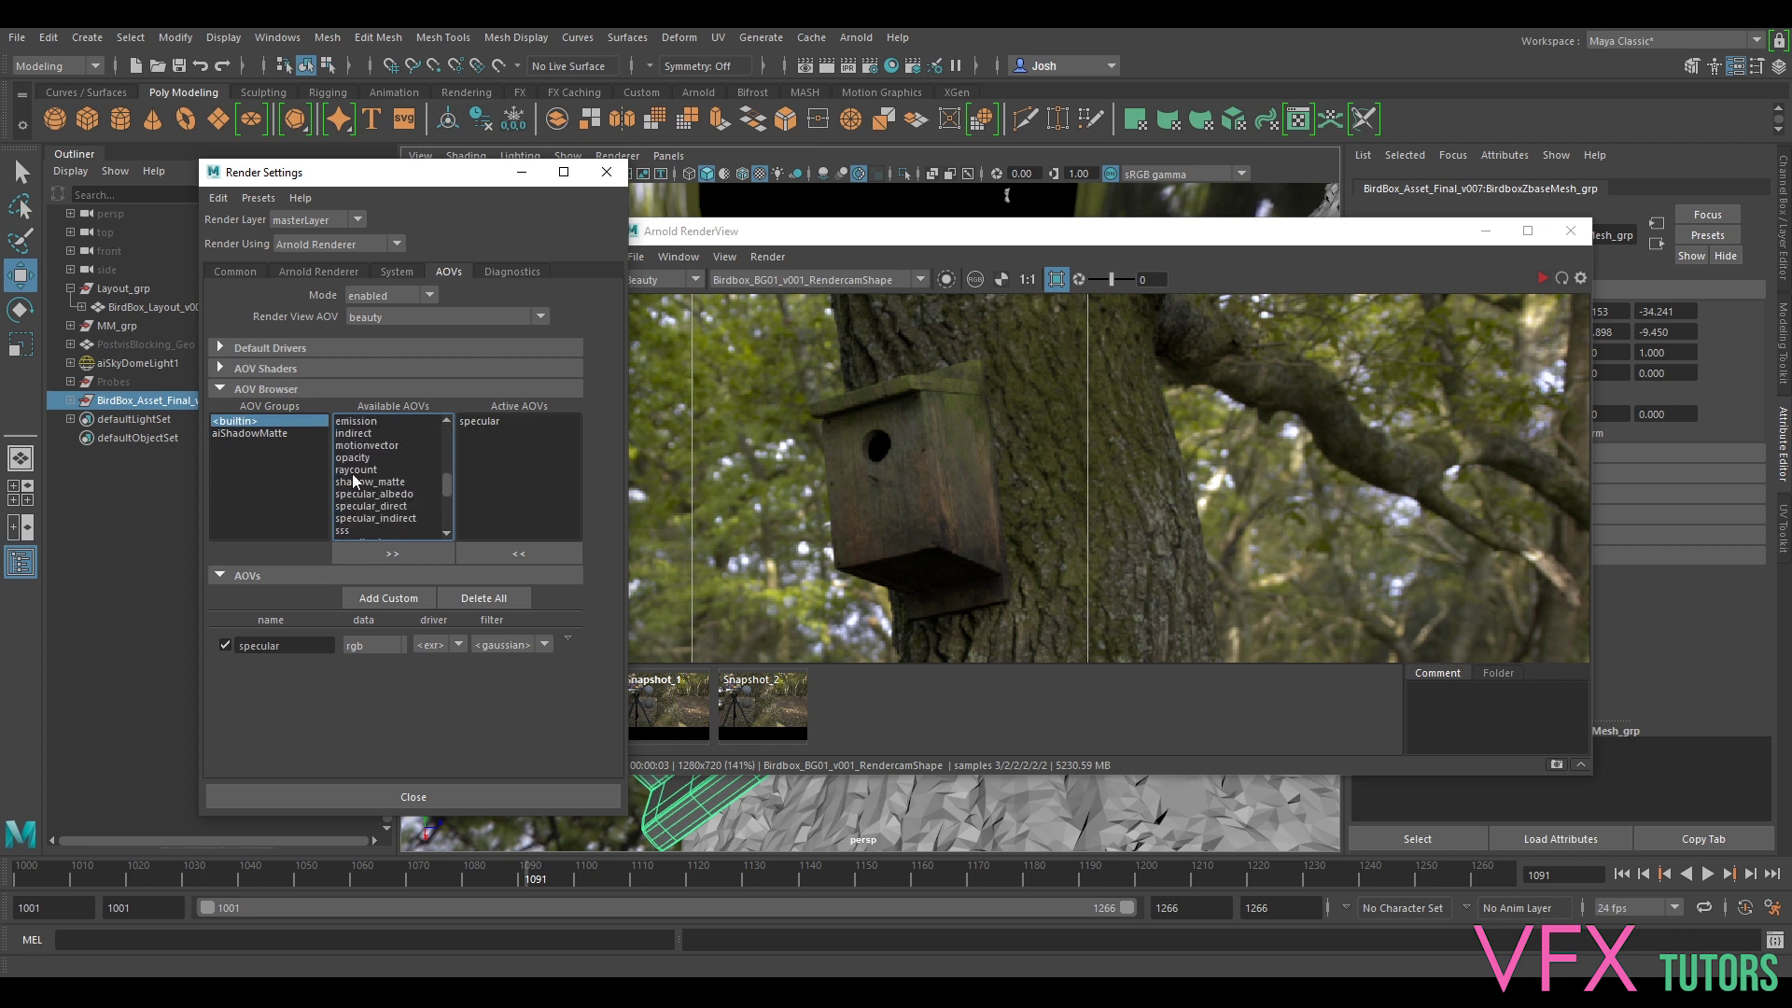
pyautogui.click(266, 433)
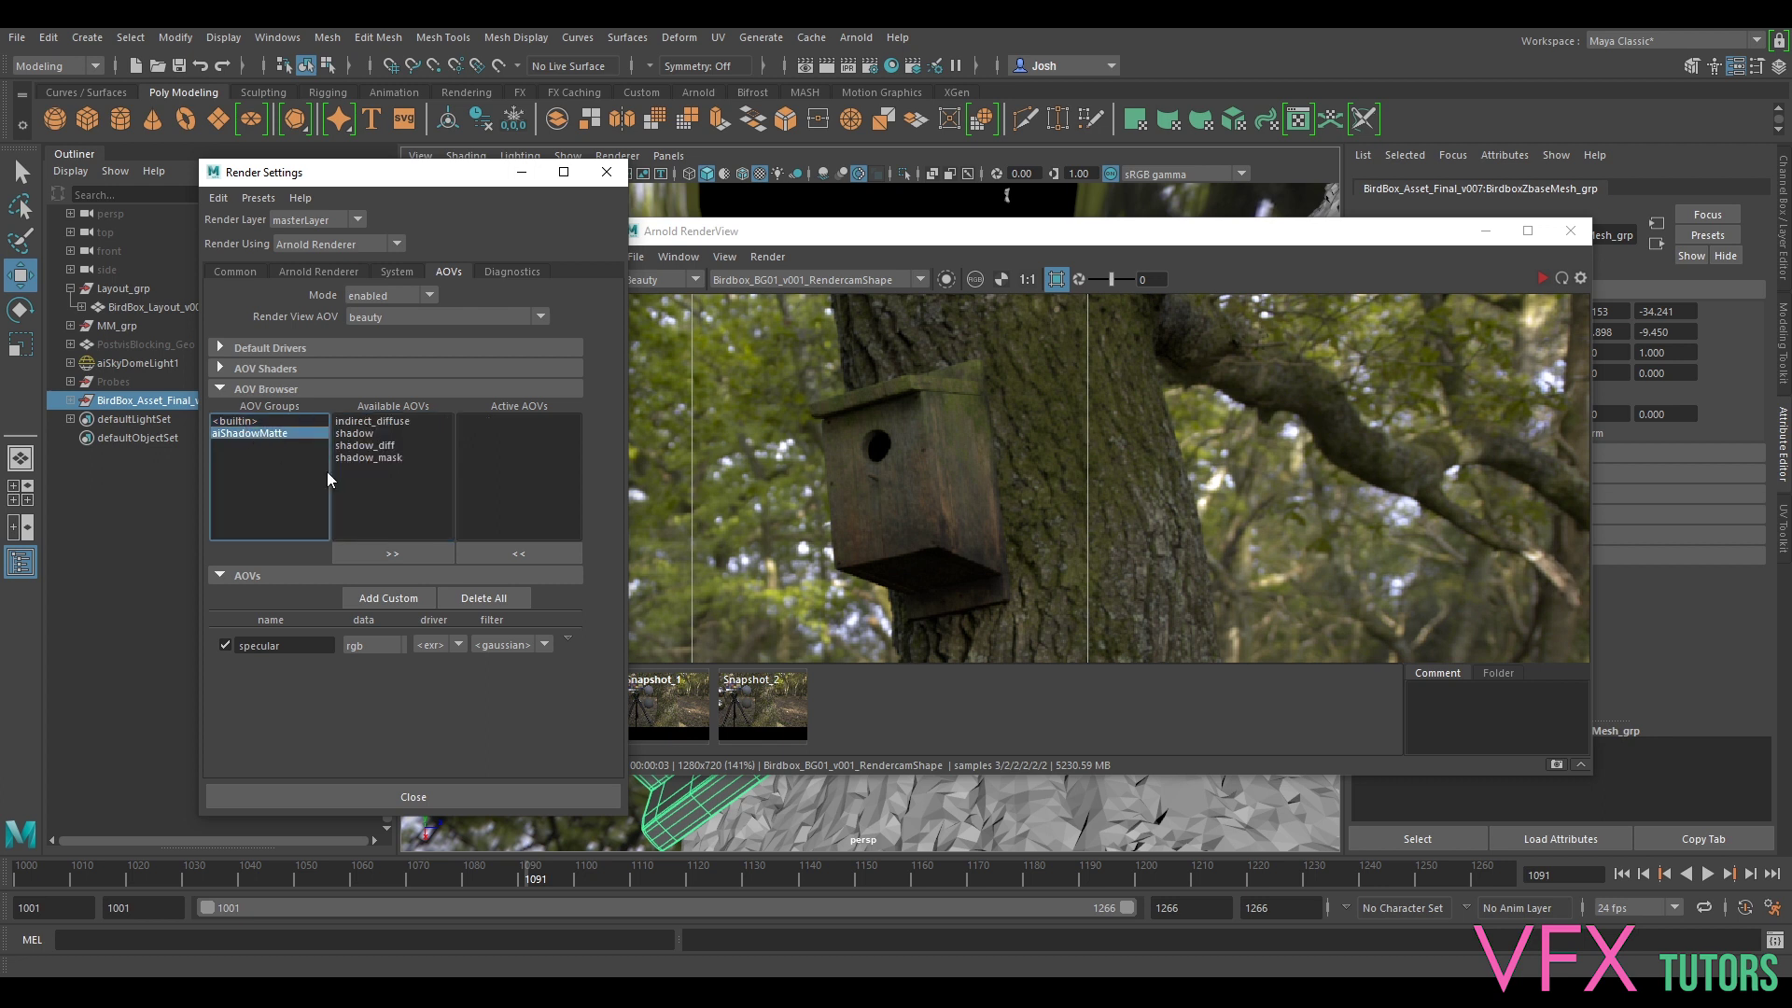
pyautogui.click(370, 434)
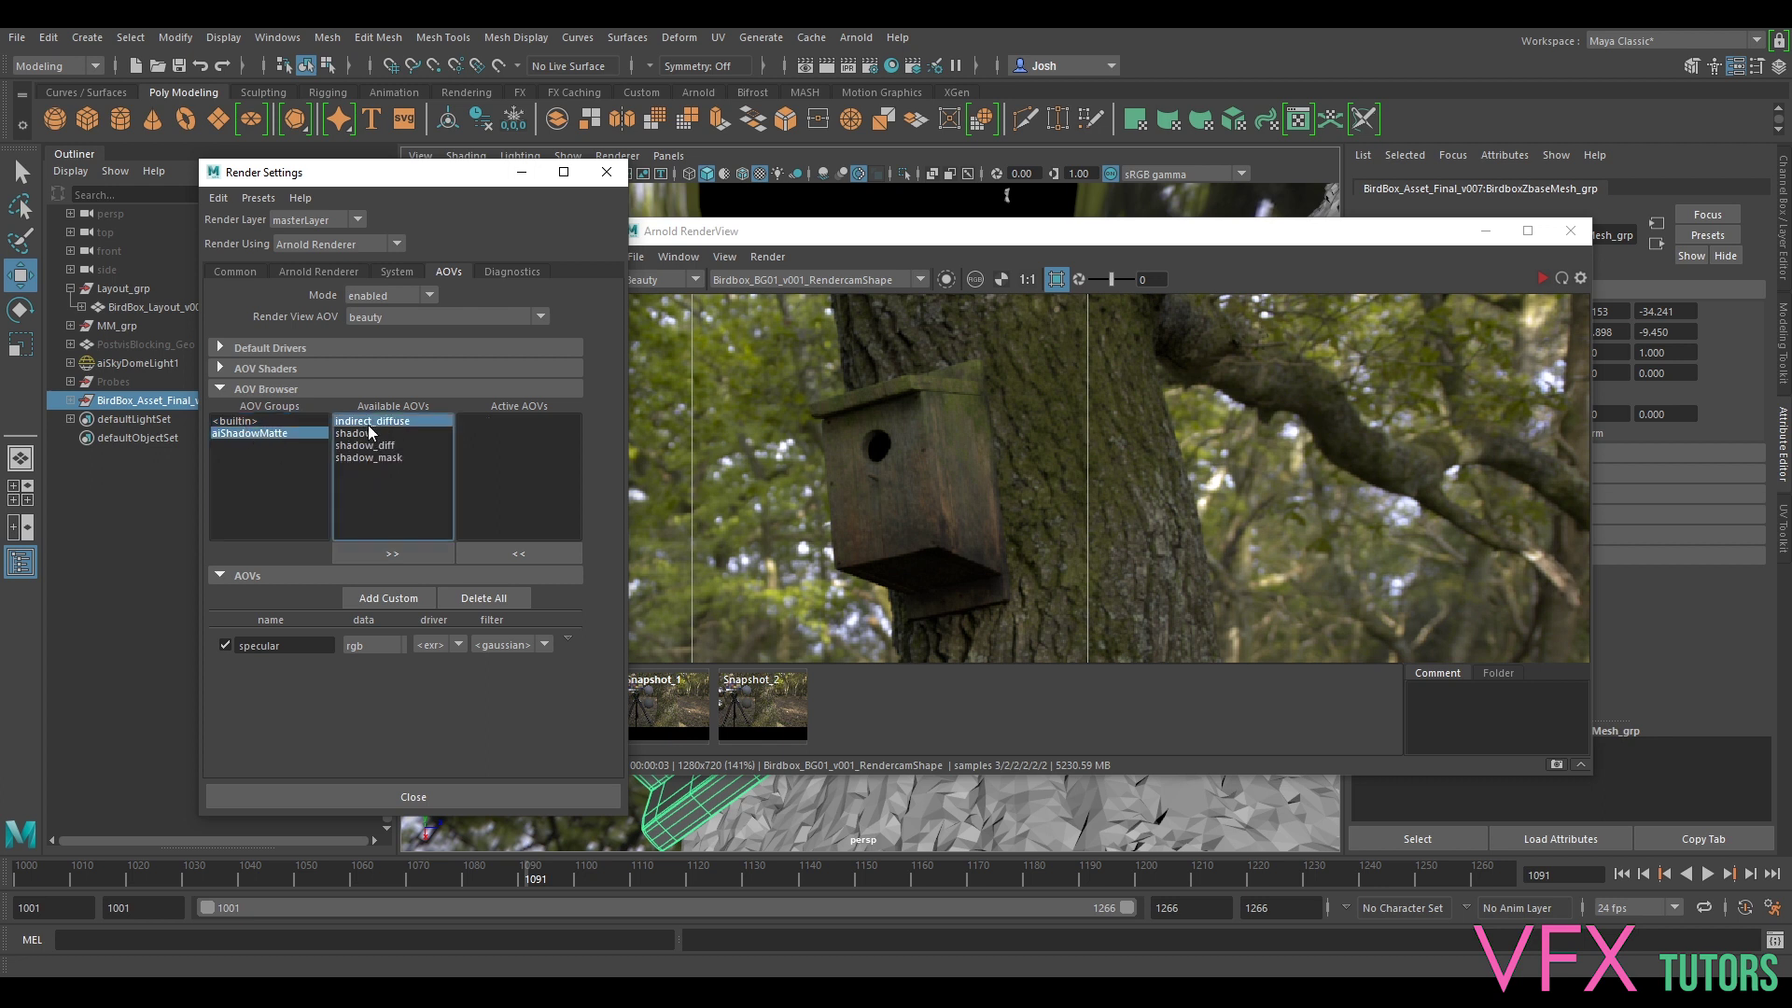
pyautogui.click(413, 553)
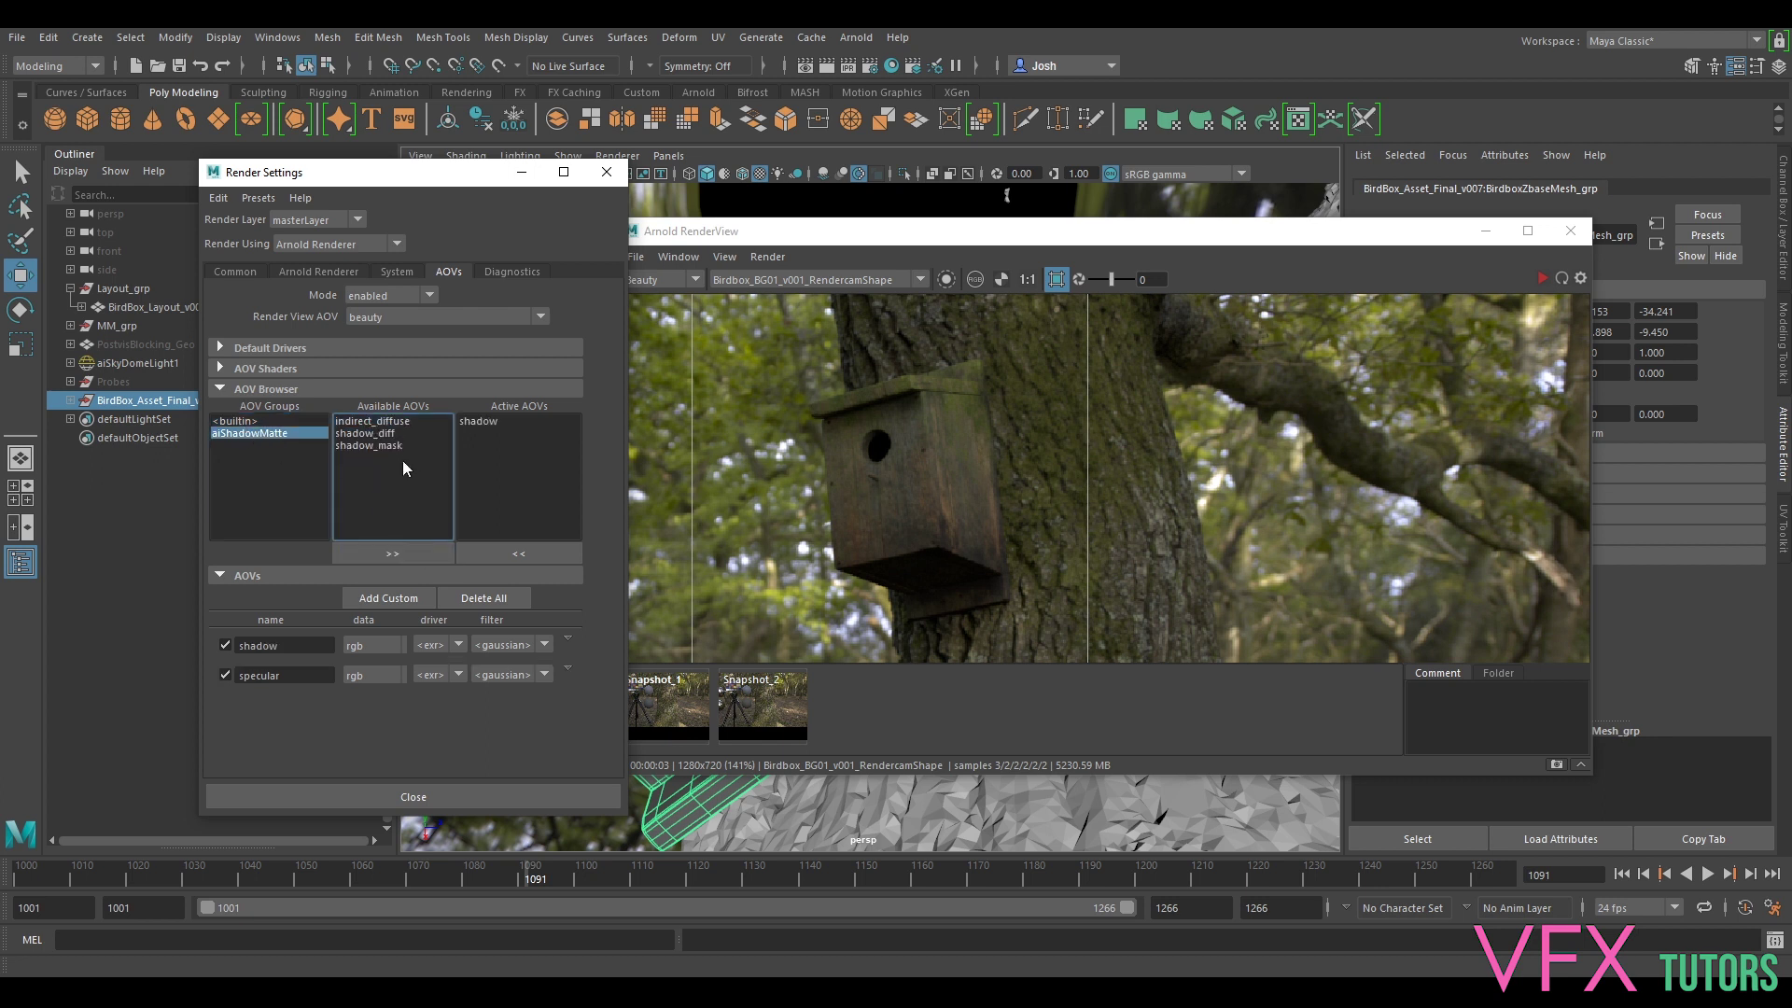
pyautogui.click(521, 172)
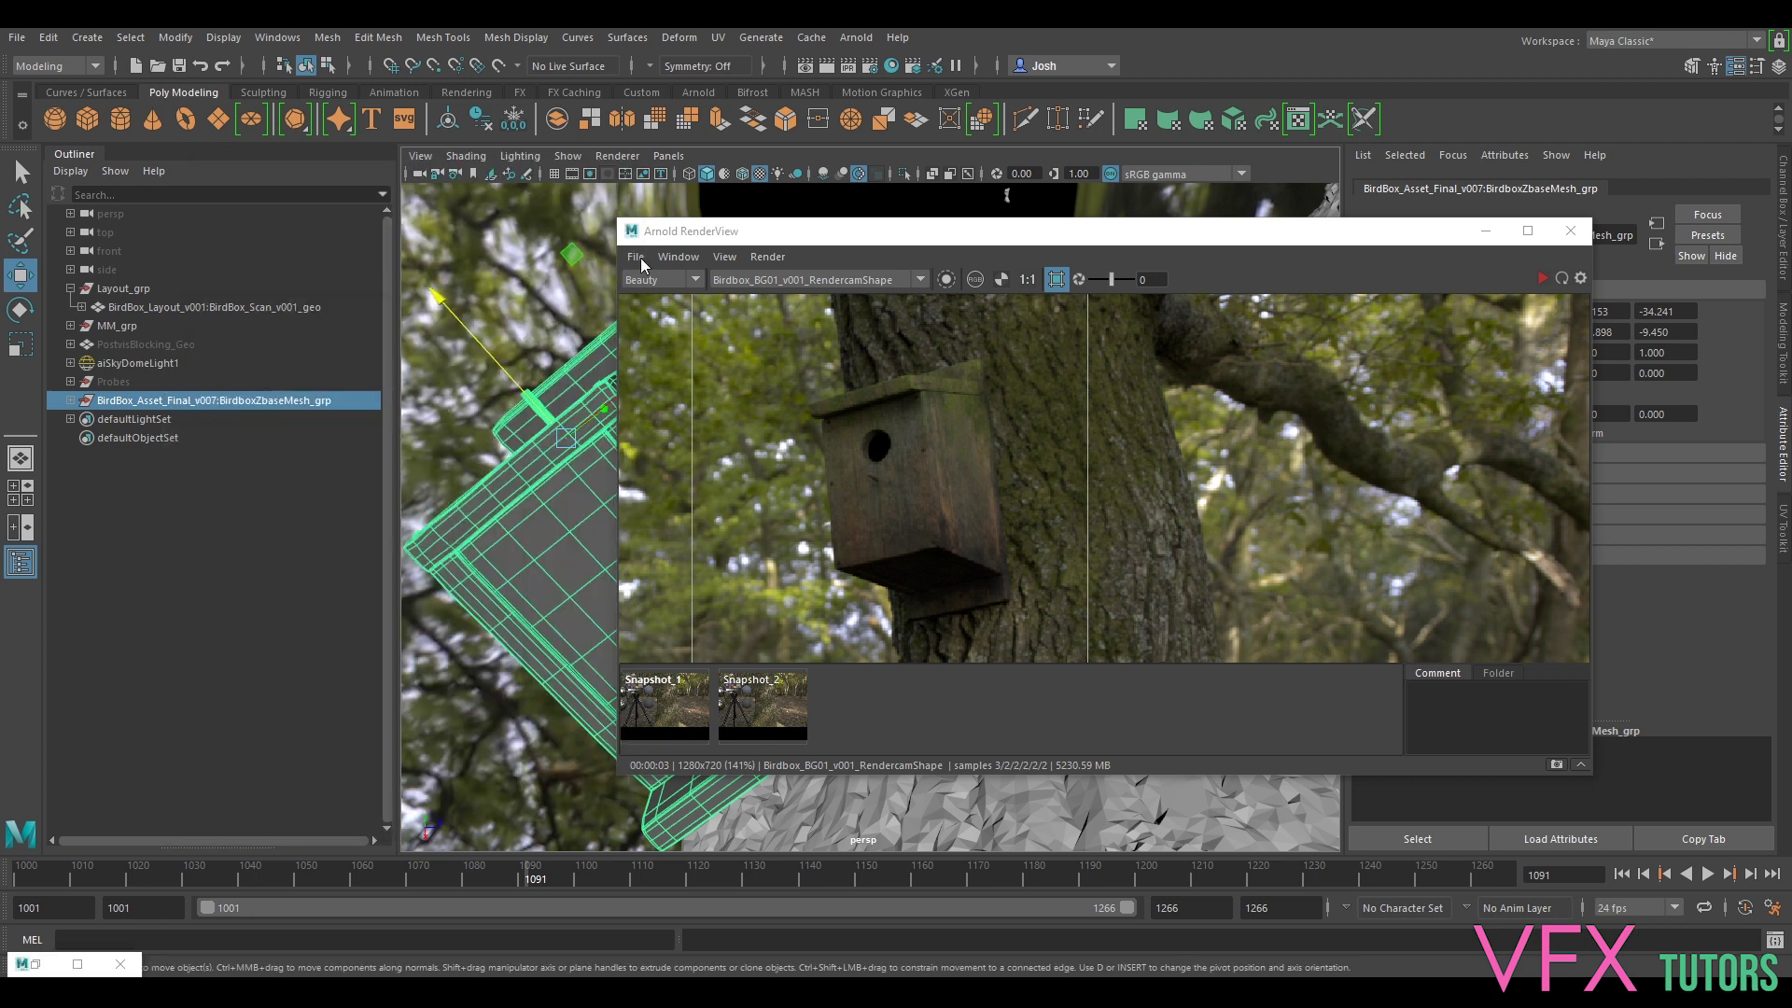
# - Re-render the full scene with the new AOVs and view the shadow pass
pyautogui.click(767, 257)
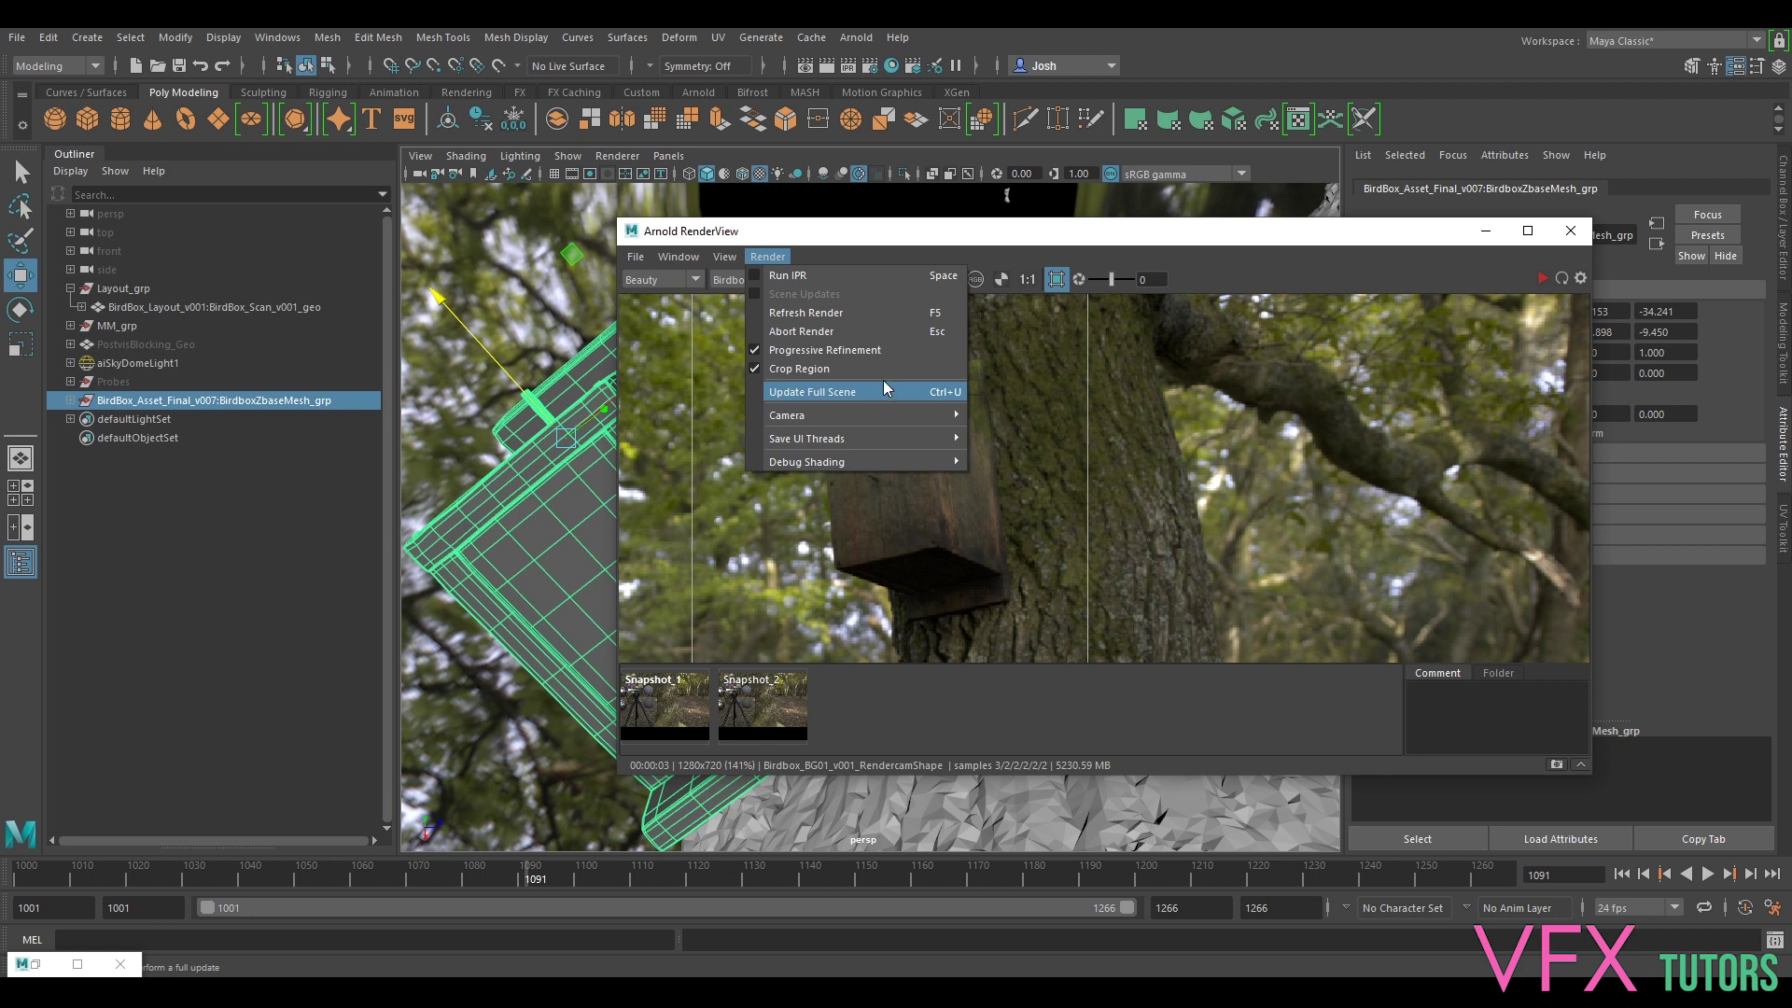
pyautogui.click(872, 392)
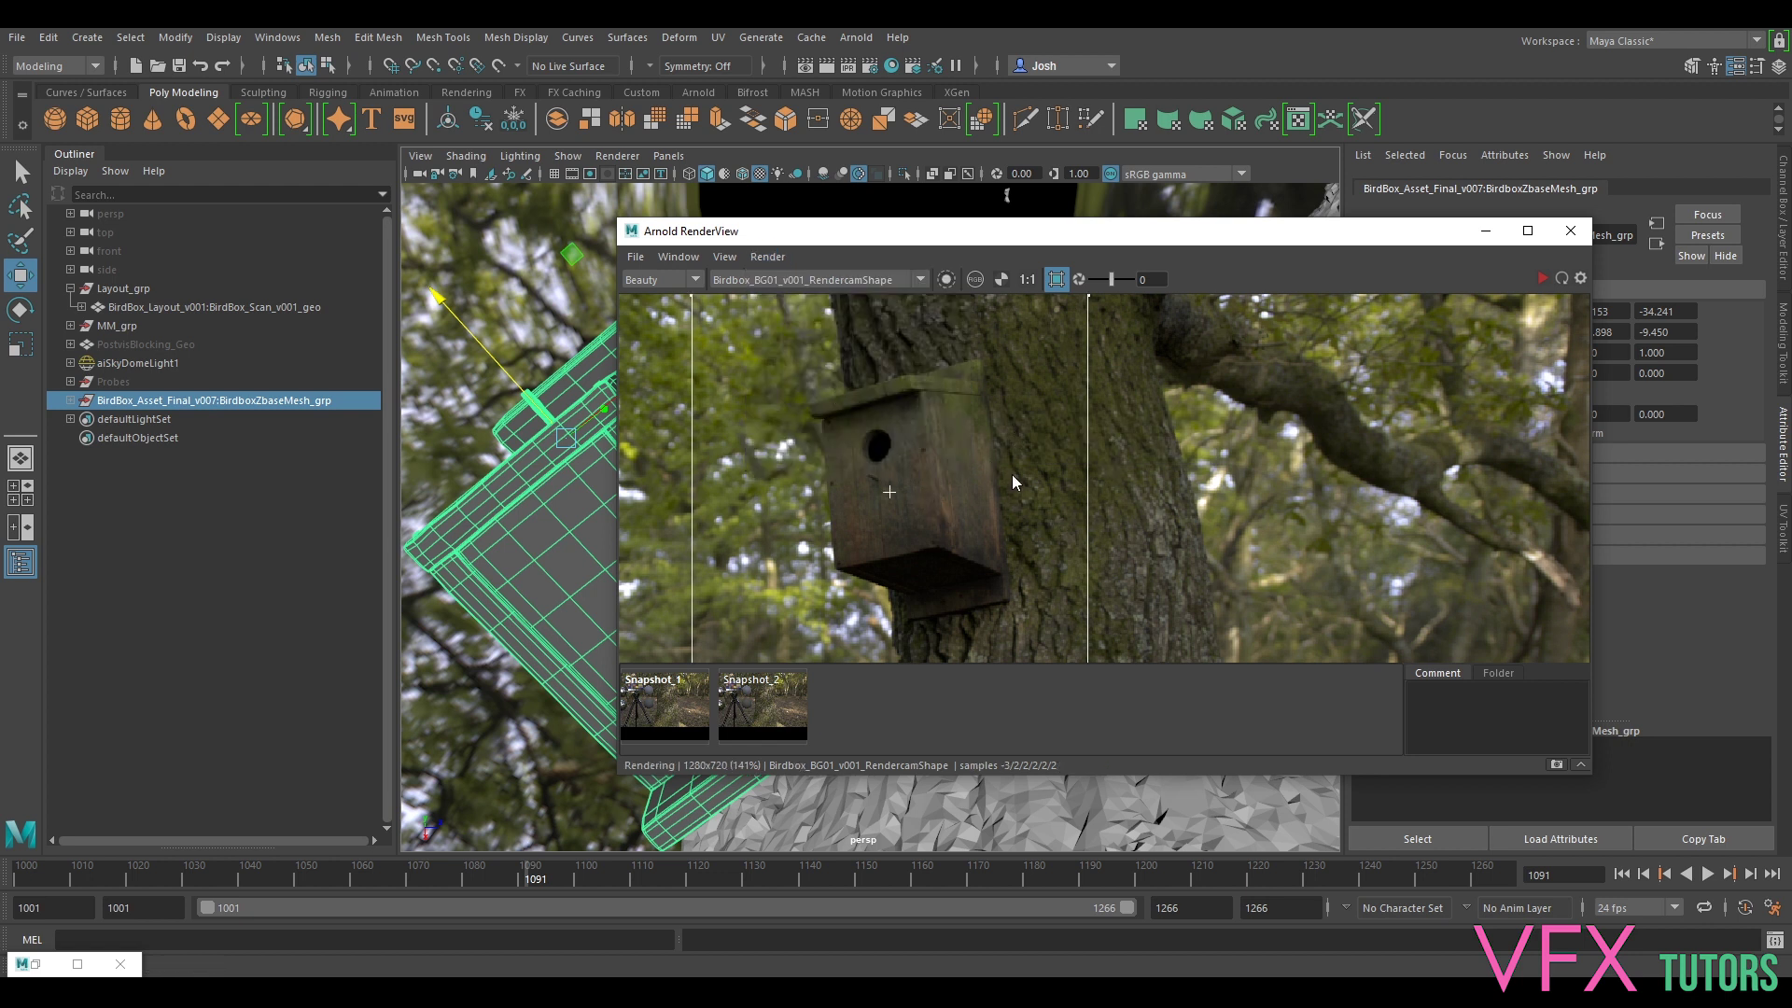
pyautogui.click(666, 276)
pyautogui.click(662, 306)
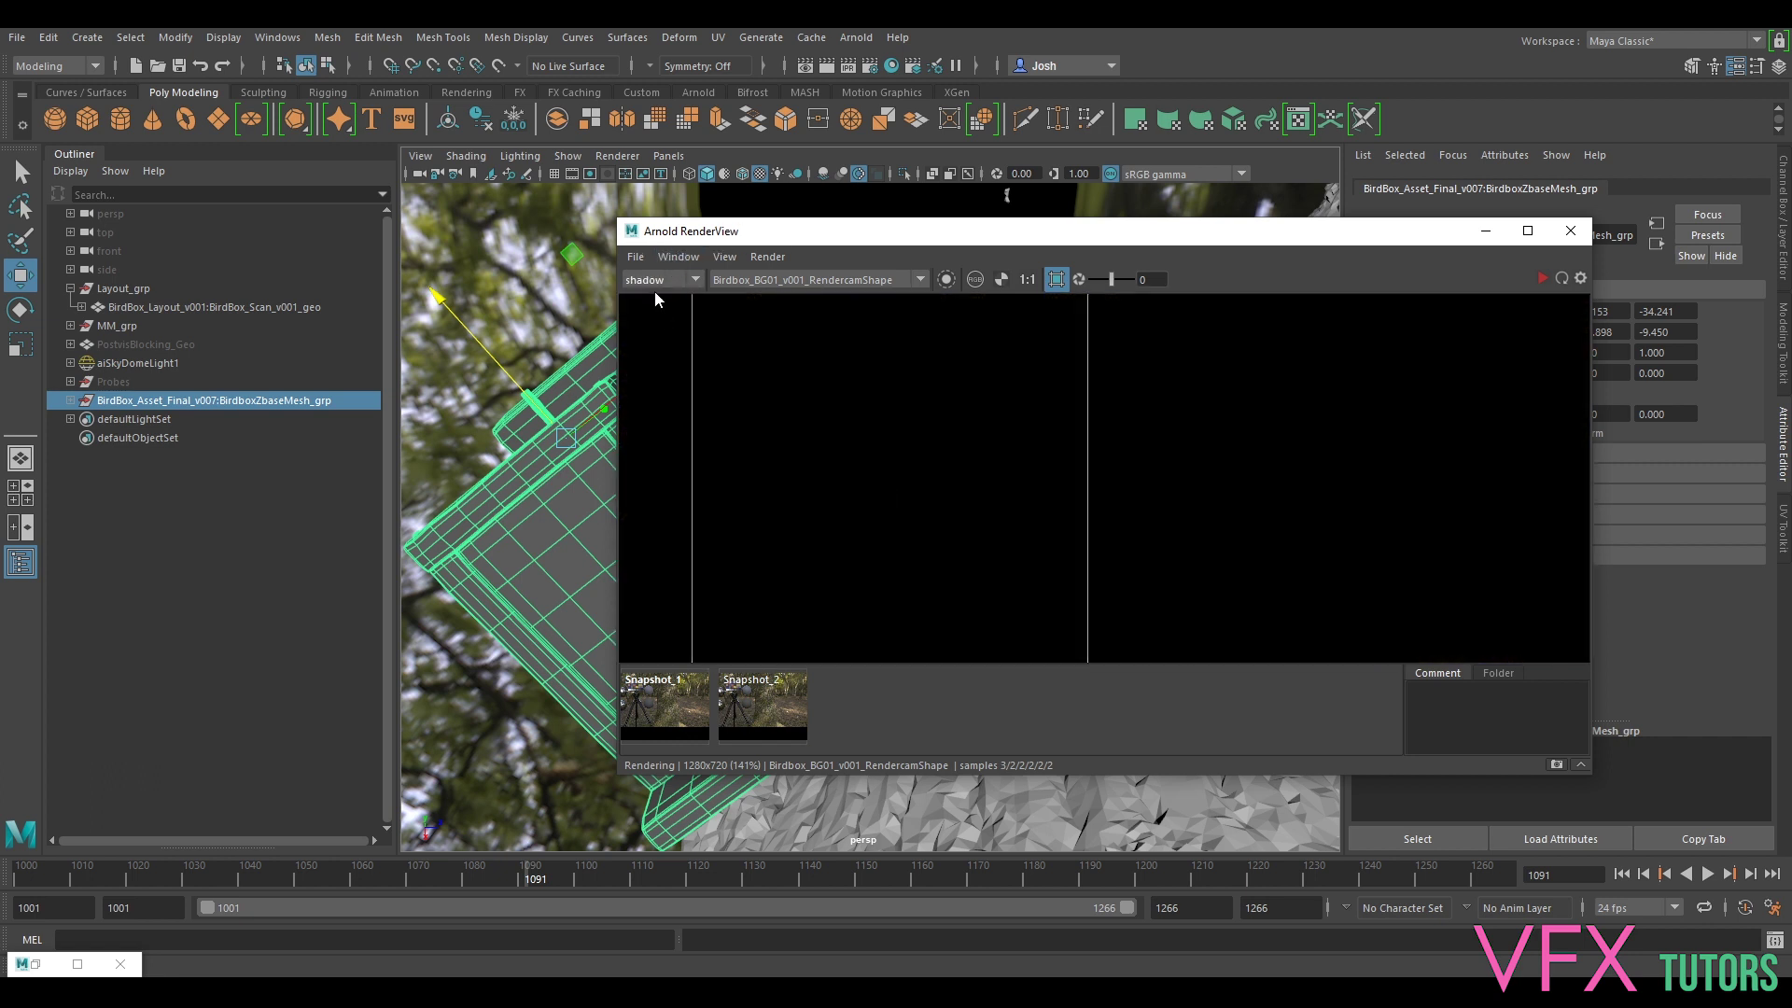
# - Inspect the specular pass close up around the birdbox hole
pyautogui.click(670, 320)
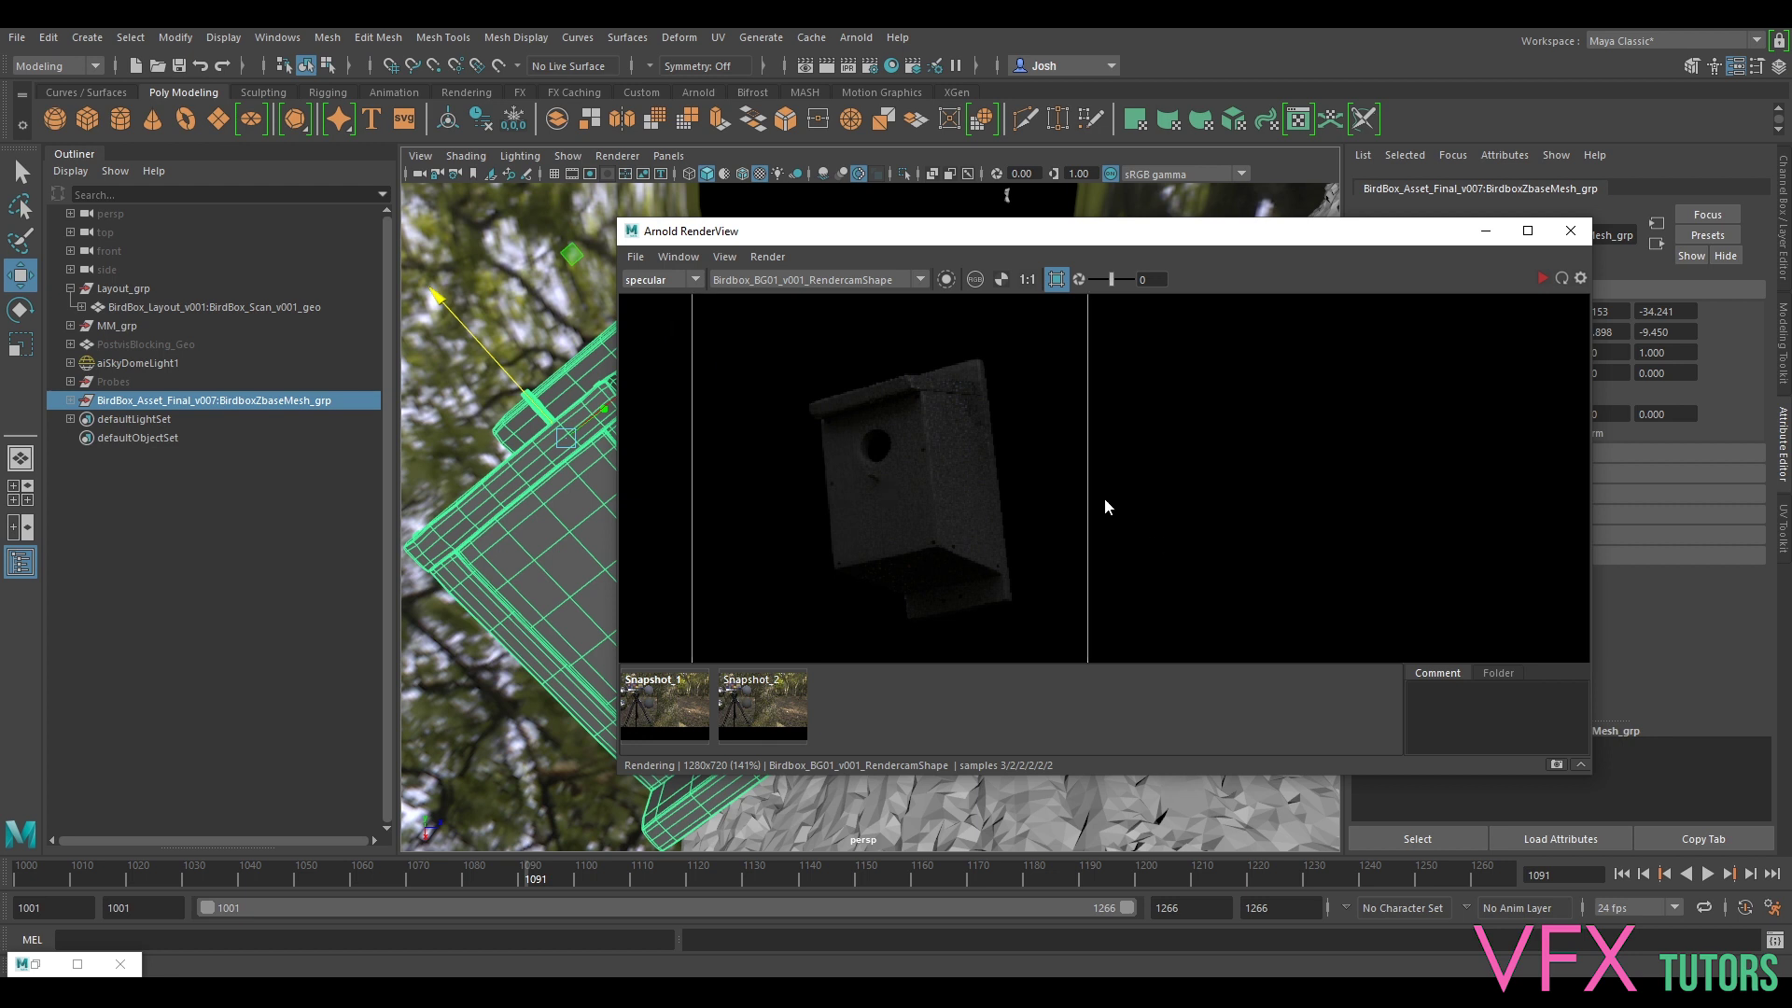
pyautogui.scroll(2, 983, 430)
pyautogui.moveTo(1072, 389); pyautogui.dragTo(992, 484, button='middle')
pyautogui.scroll(2, 993, 484)
pyautogui.moveTo(1111, 402); pyautogui.dragTo(801, 666, button='middle')
pyautogui.moveTo(875, 429); pyautogui.dragTo(944, 457, button='middle')
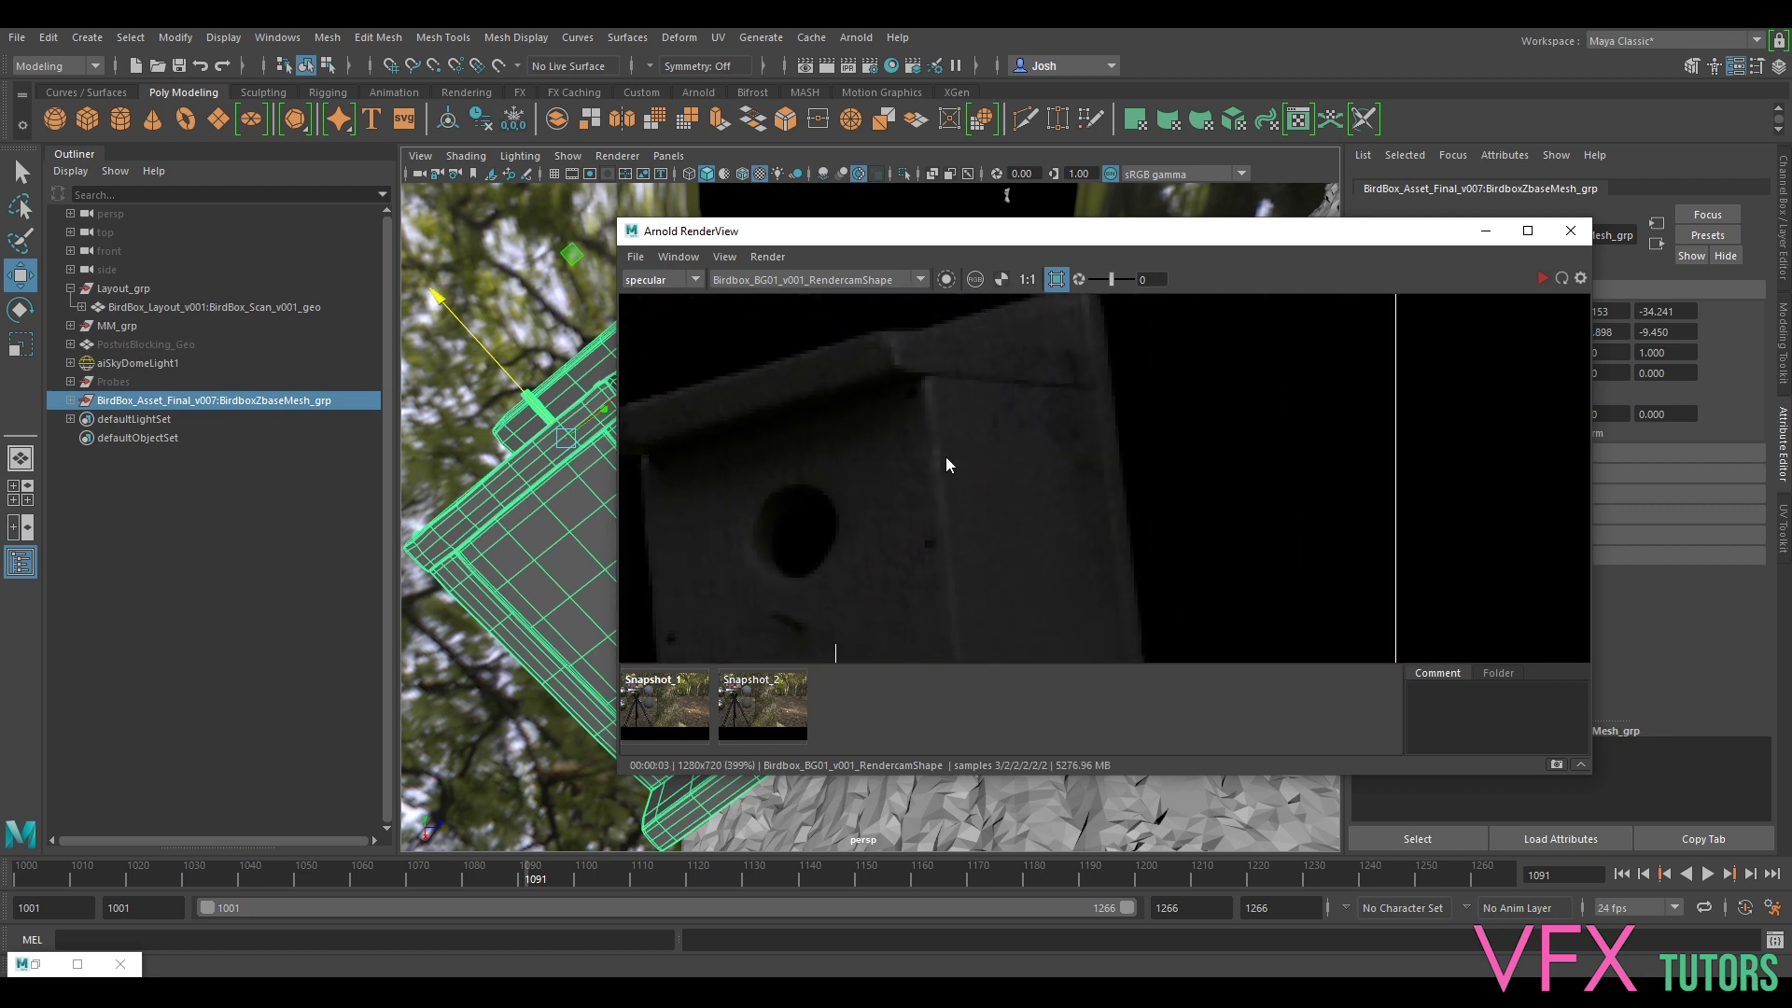
pyautogui.scroll(-4, 1032, 440)
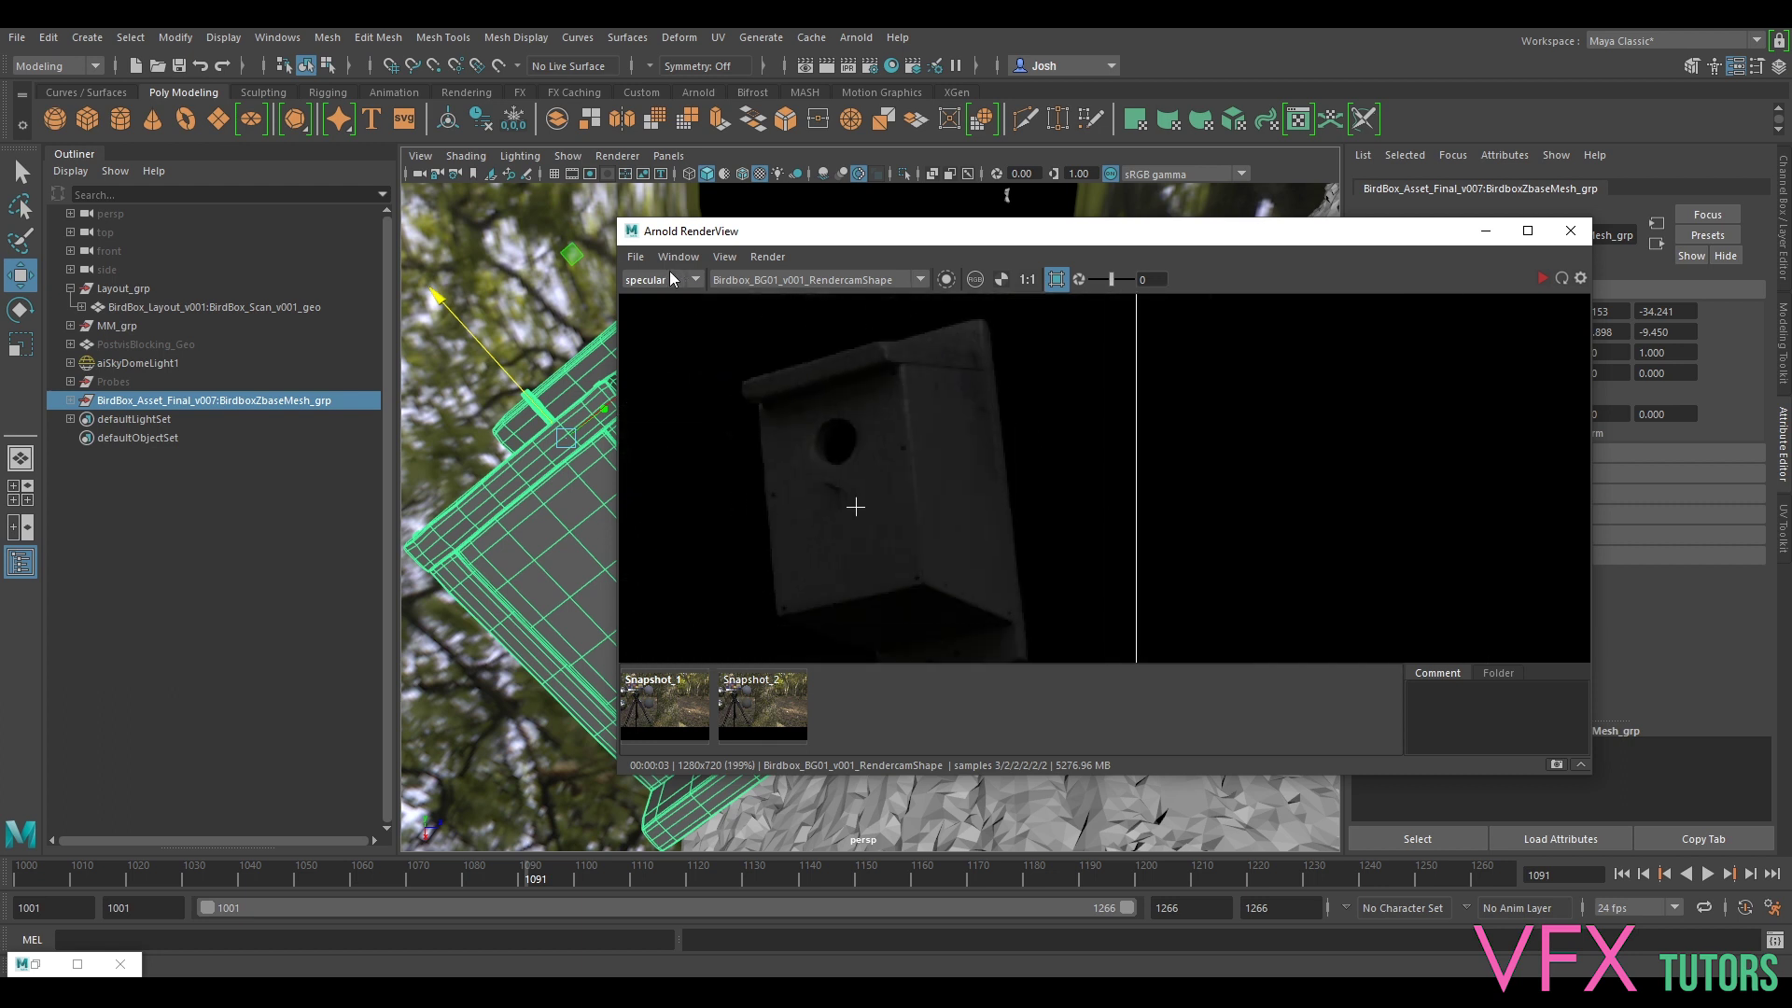
# - Switch back to the shadow pass, start a fresh render, and restore Render Settings
pyautogui.click(644, 308)
pyautogui.click(1540, 279)
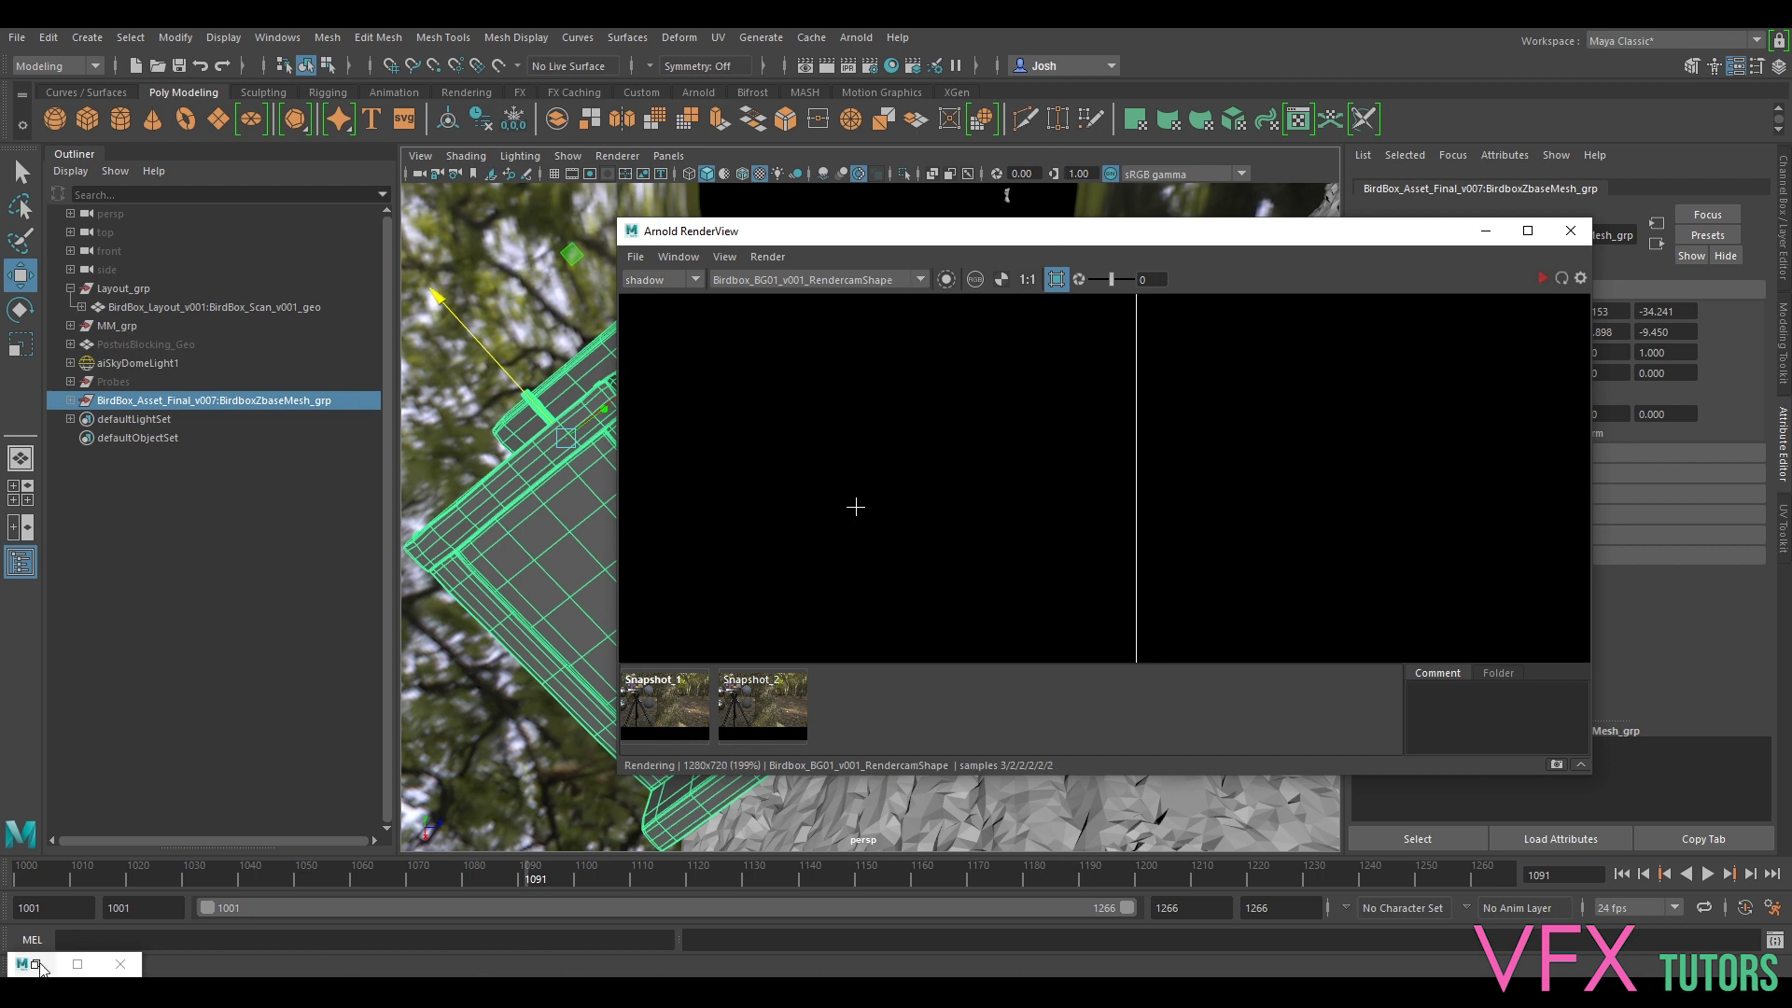
pyautogui.click(78, 964)
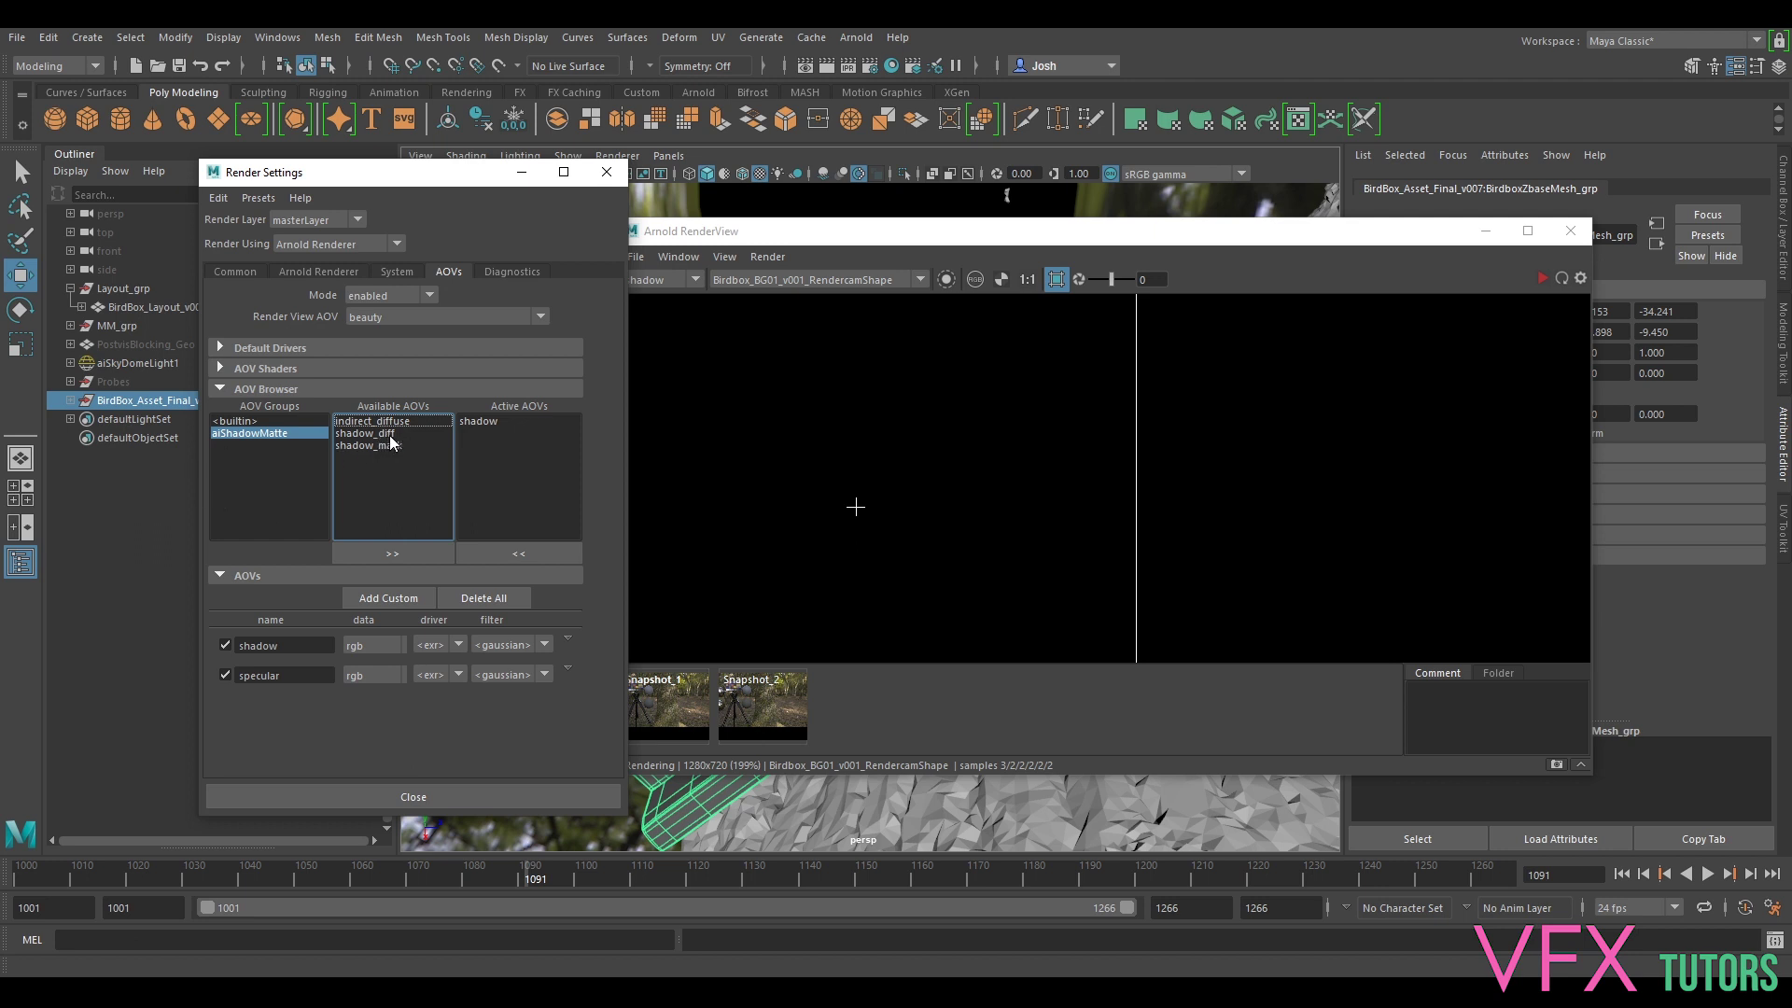
# - Add the built-in shadow_matte AOV to Active AOVs
pyautogui.click(247, 421)
pyautogui.scroll(-6, 387, 509)
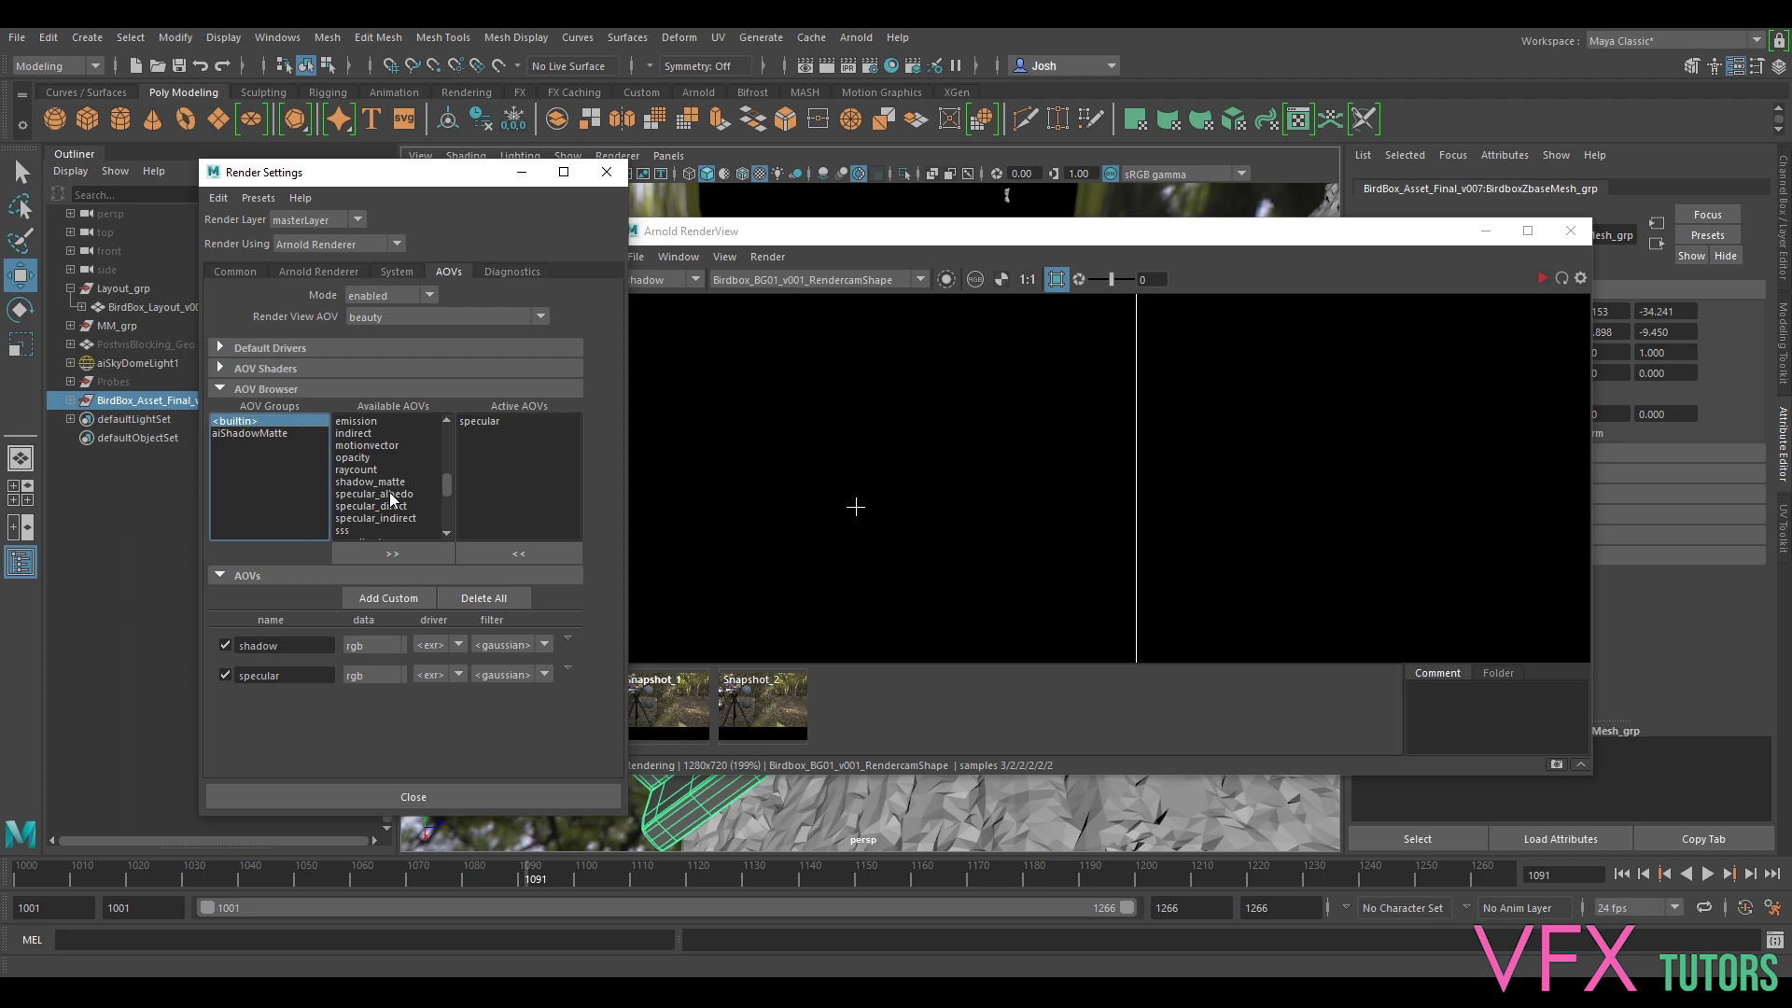
pyautogui.click(384, 481)
pyautogui.click(418, 551)
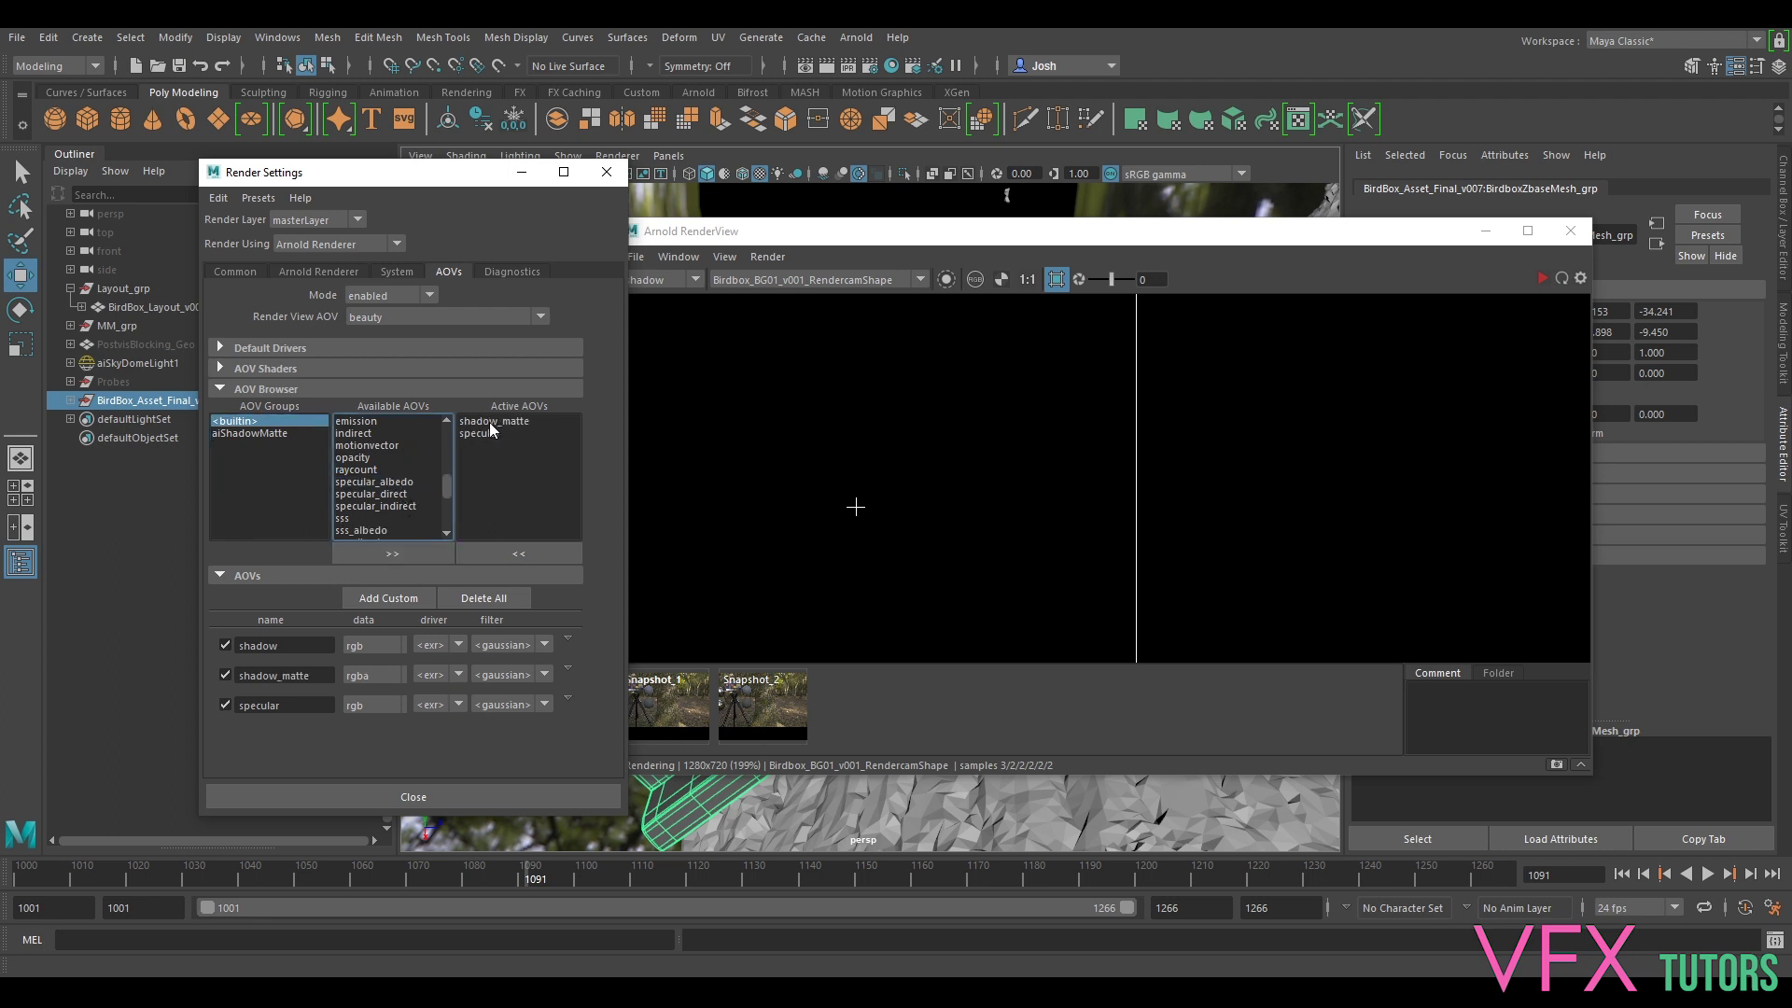
# - Review the aiShadowMatte and built-in AOV lists, then set Render Settings aside
pyautogui.scroll(-4, 387, 470)
pyautogui.scroll(3, 390, 512)
pyautogui.scroll(2, 390, 476)
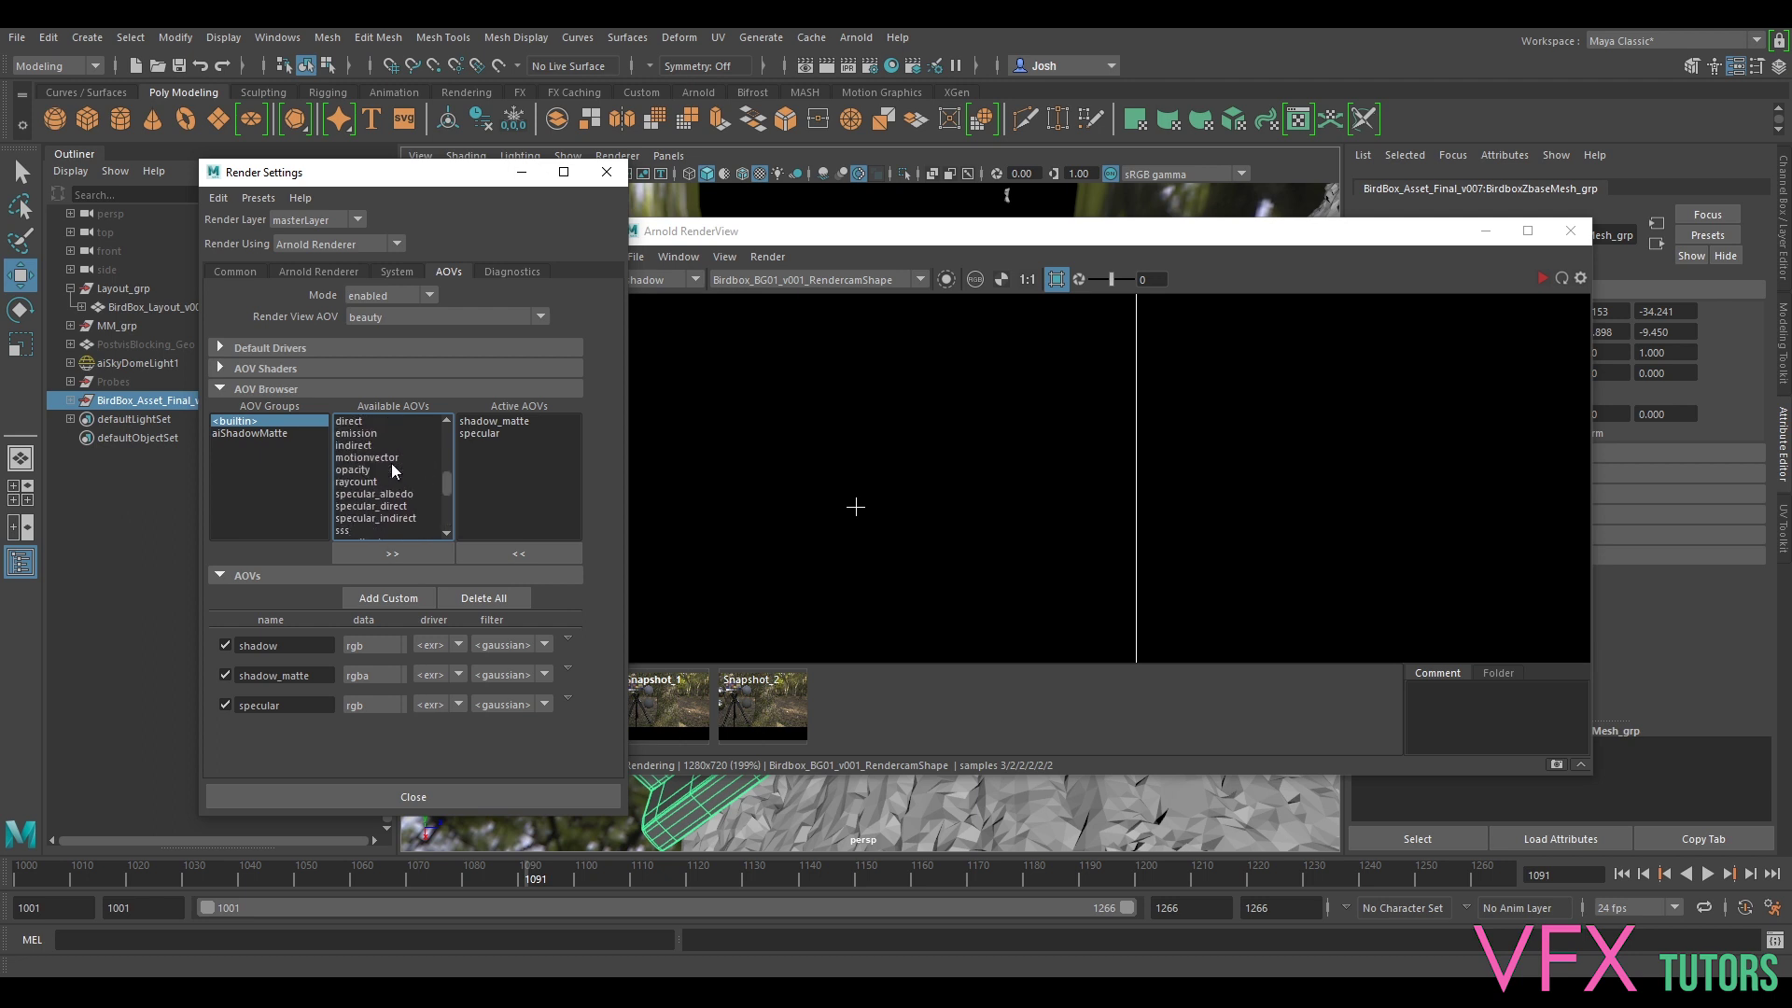
pyautogui.scroll(-5, 390, 485)
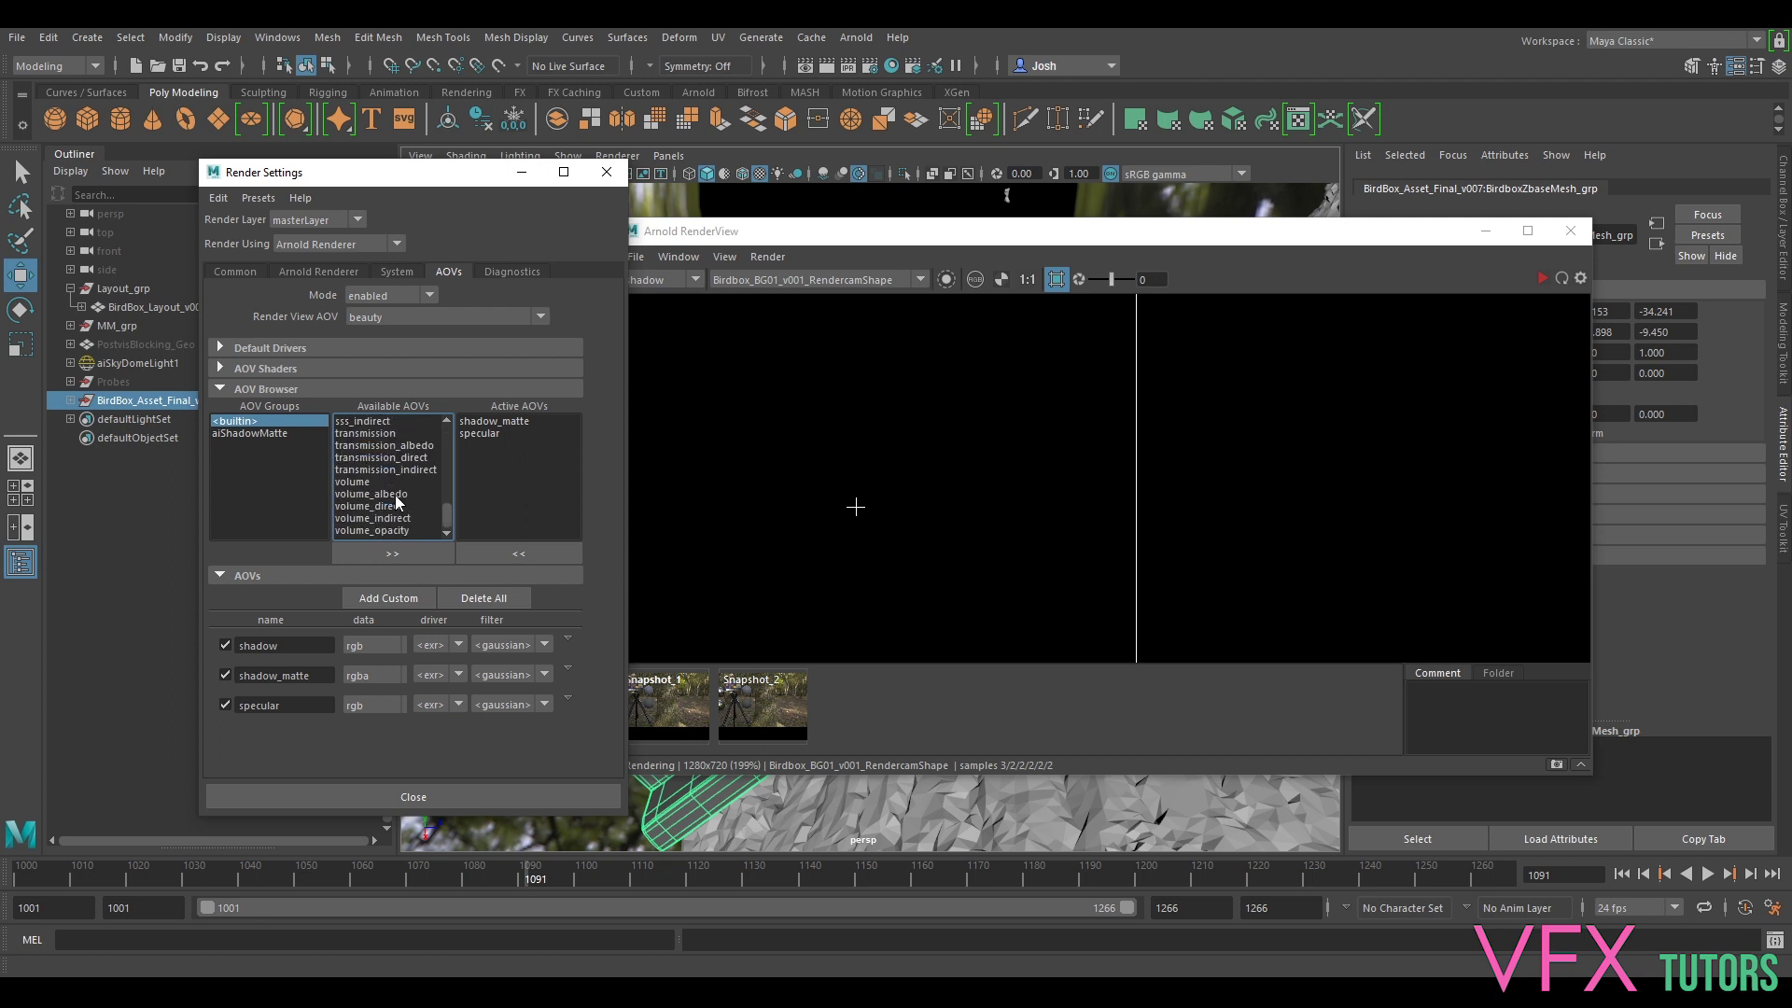
pyautogui.scroll(7, 397, 502)
pyautogui.scroll(-5, 396, 497)
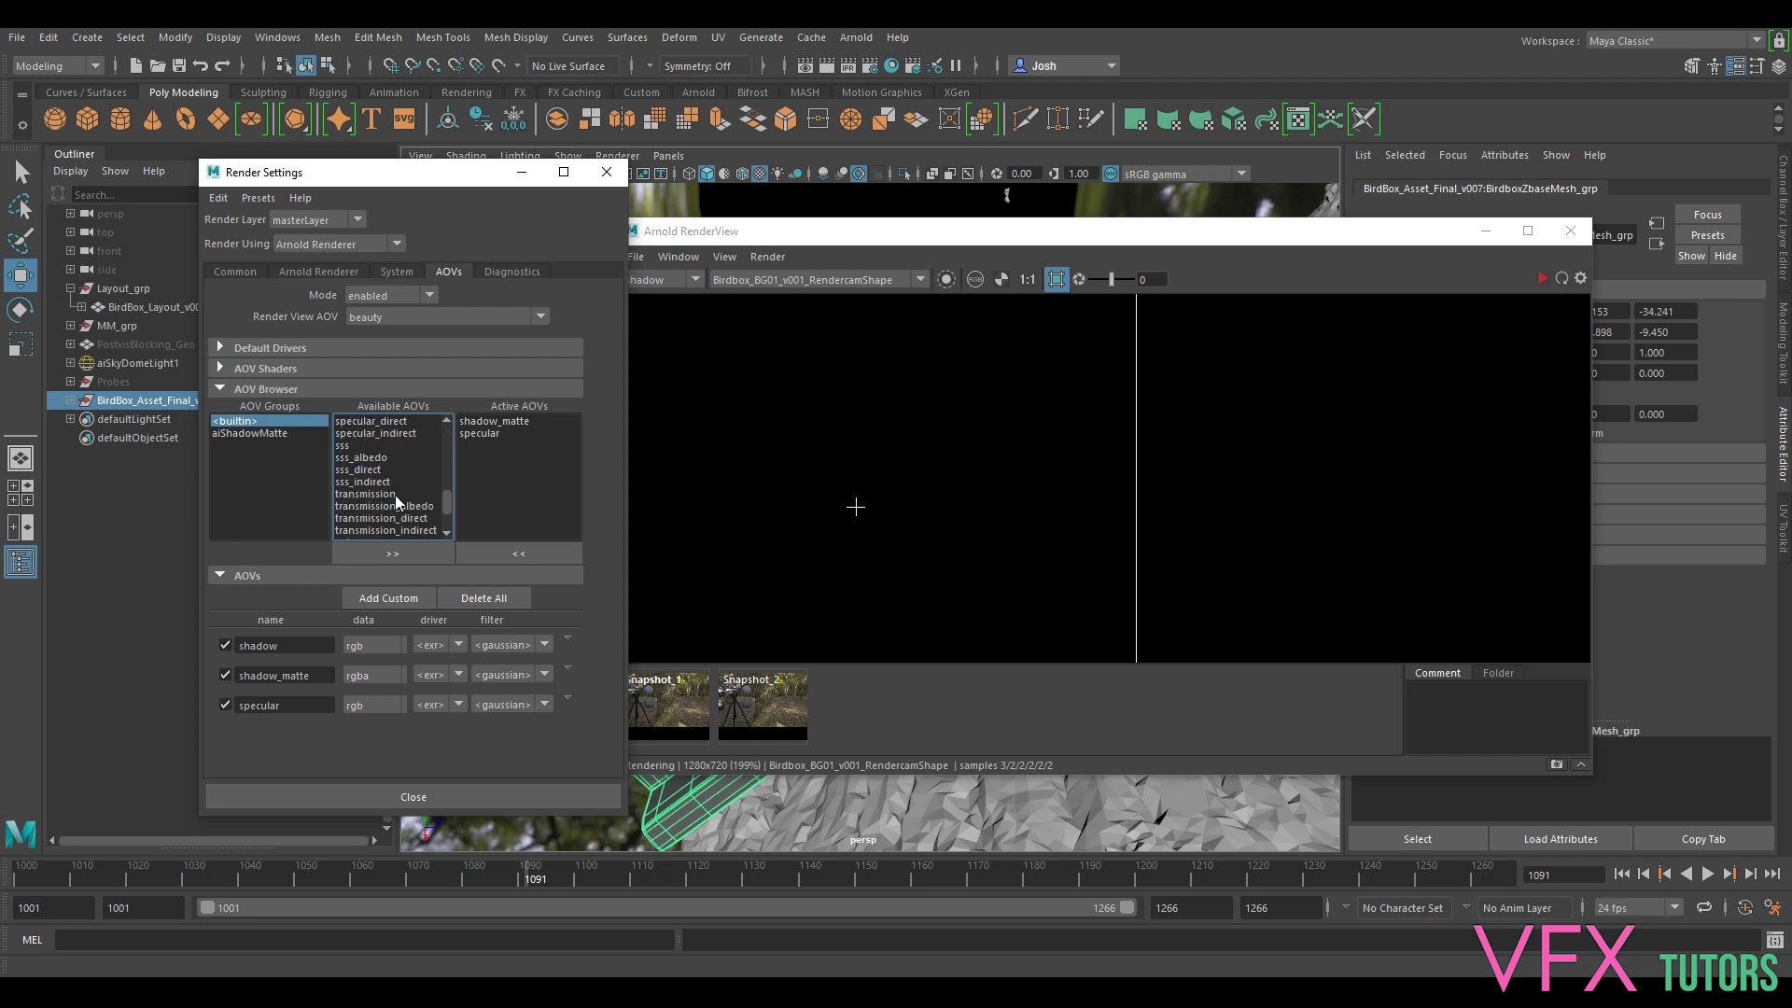
pyautogui.scroll(-2, 395, 502)
pyautogui.click(249, 433)
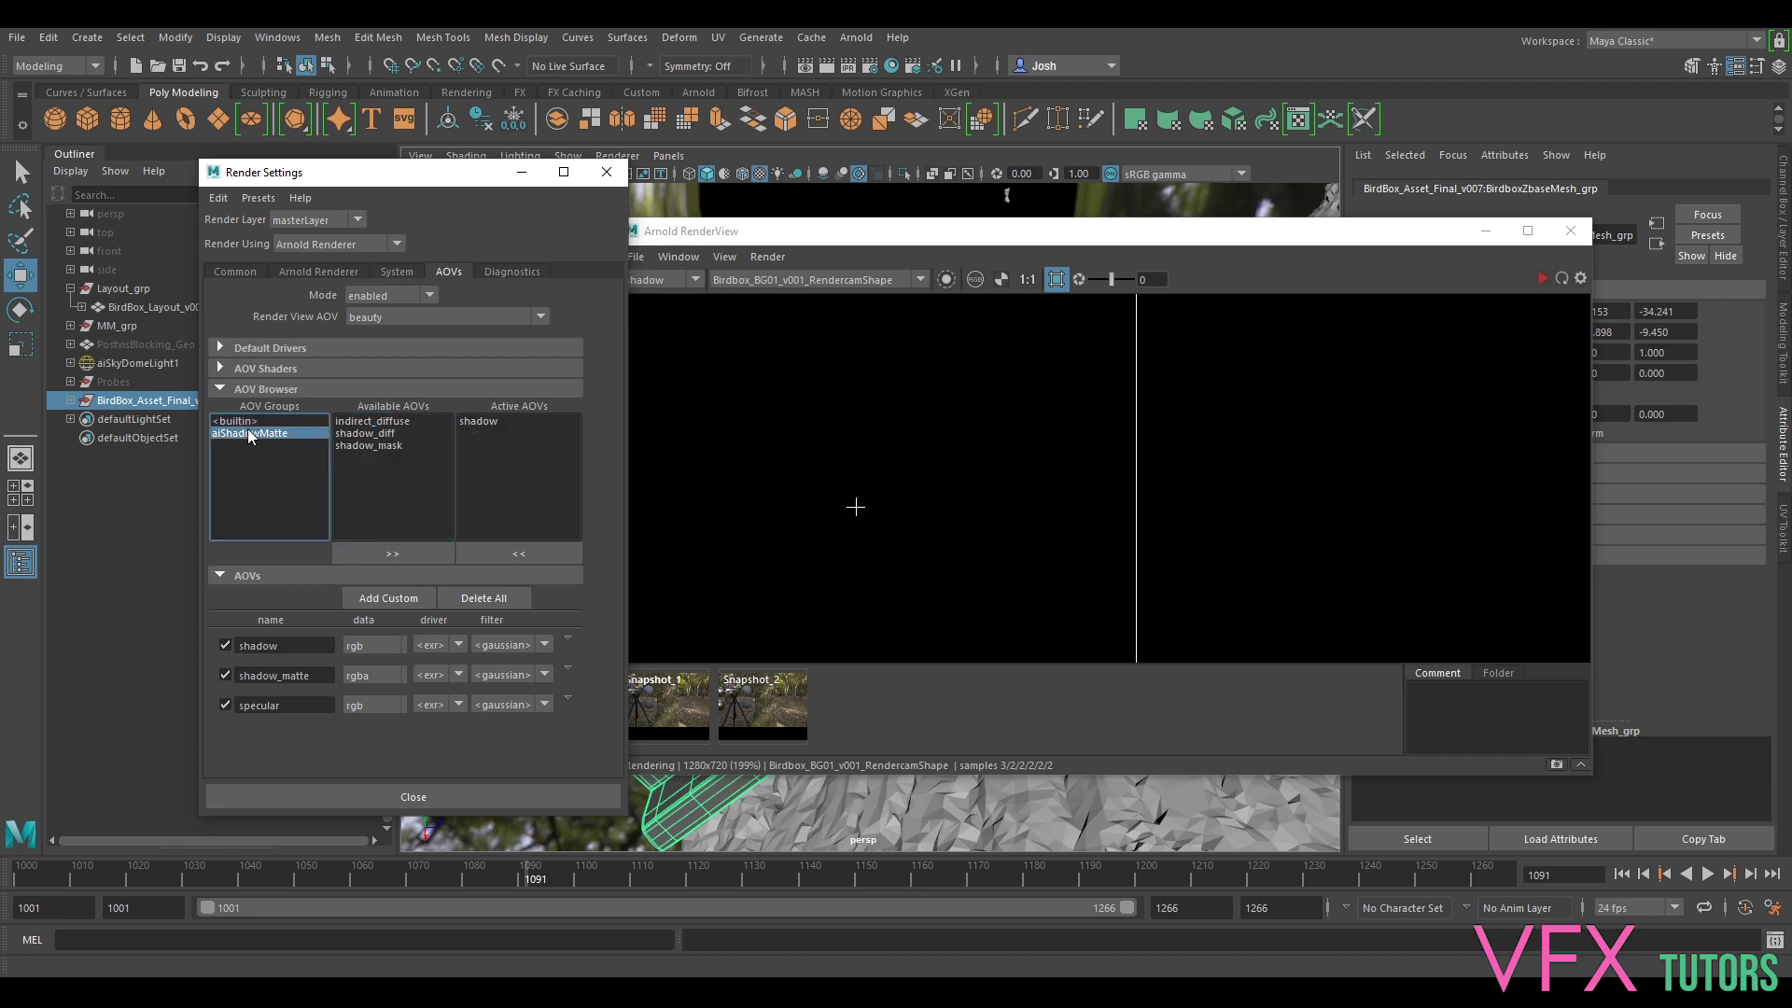
pyautogui.click(272, 420)
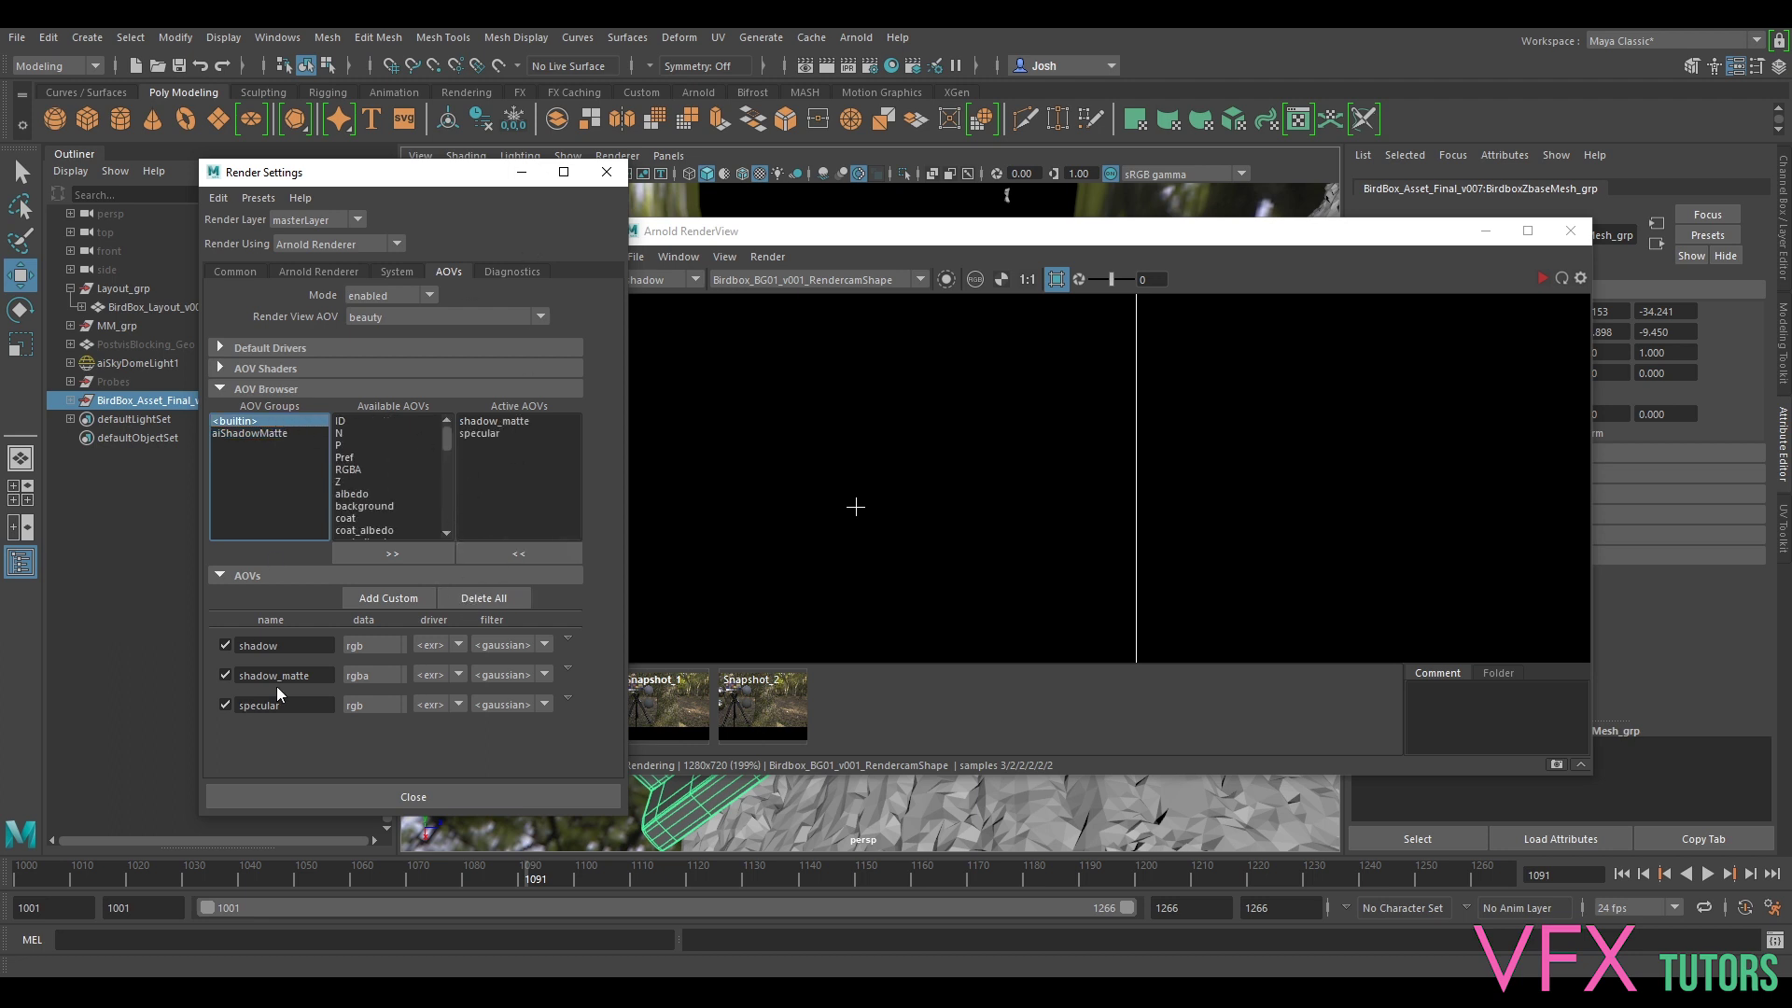
pyautogui.click(522, 172)
# - Compare the shadow_matte and shadow AOVs in the RenderView, ending on Beauty
pyautogui.click(758, 258)
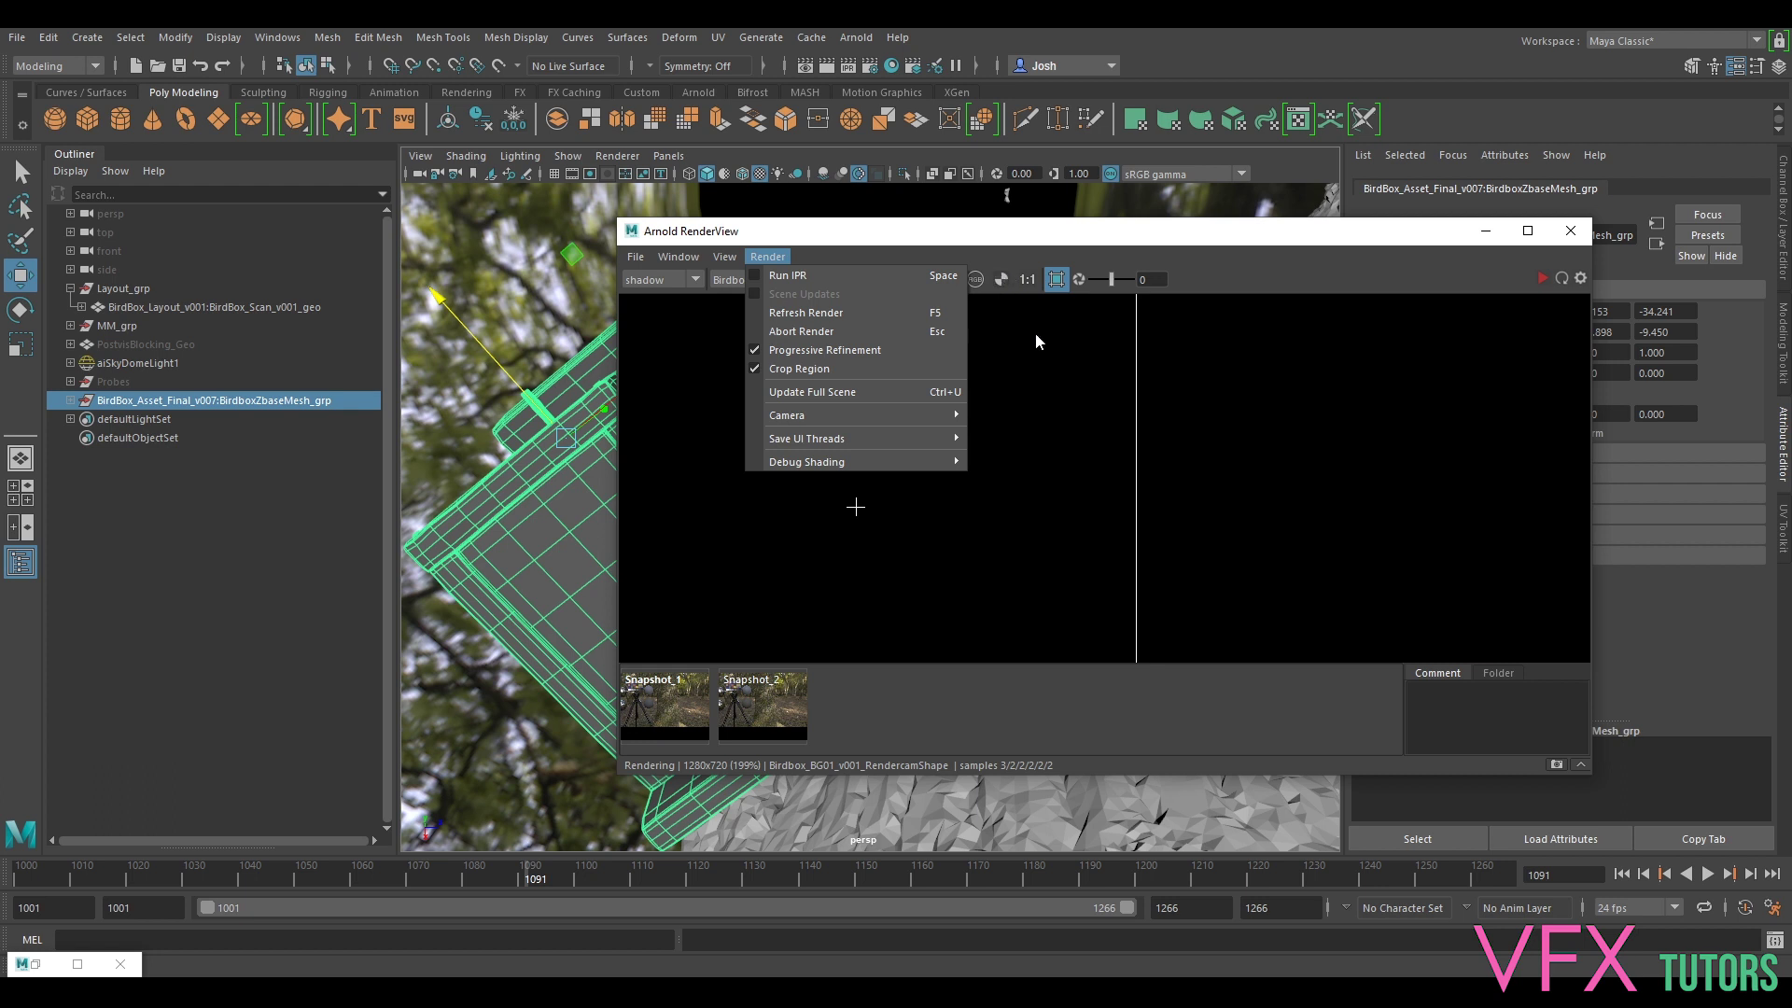
pyautogui.click(1154, 404)
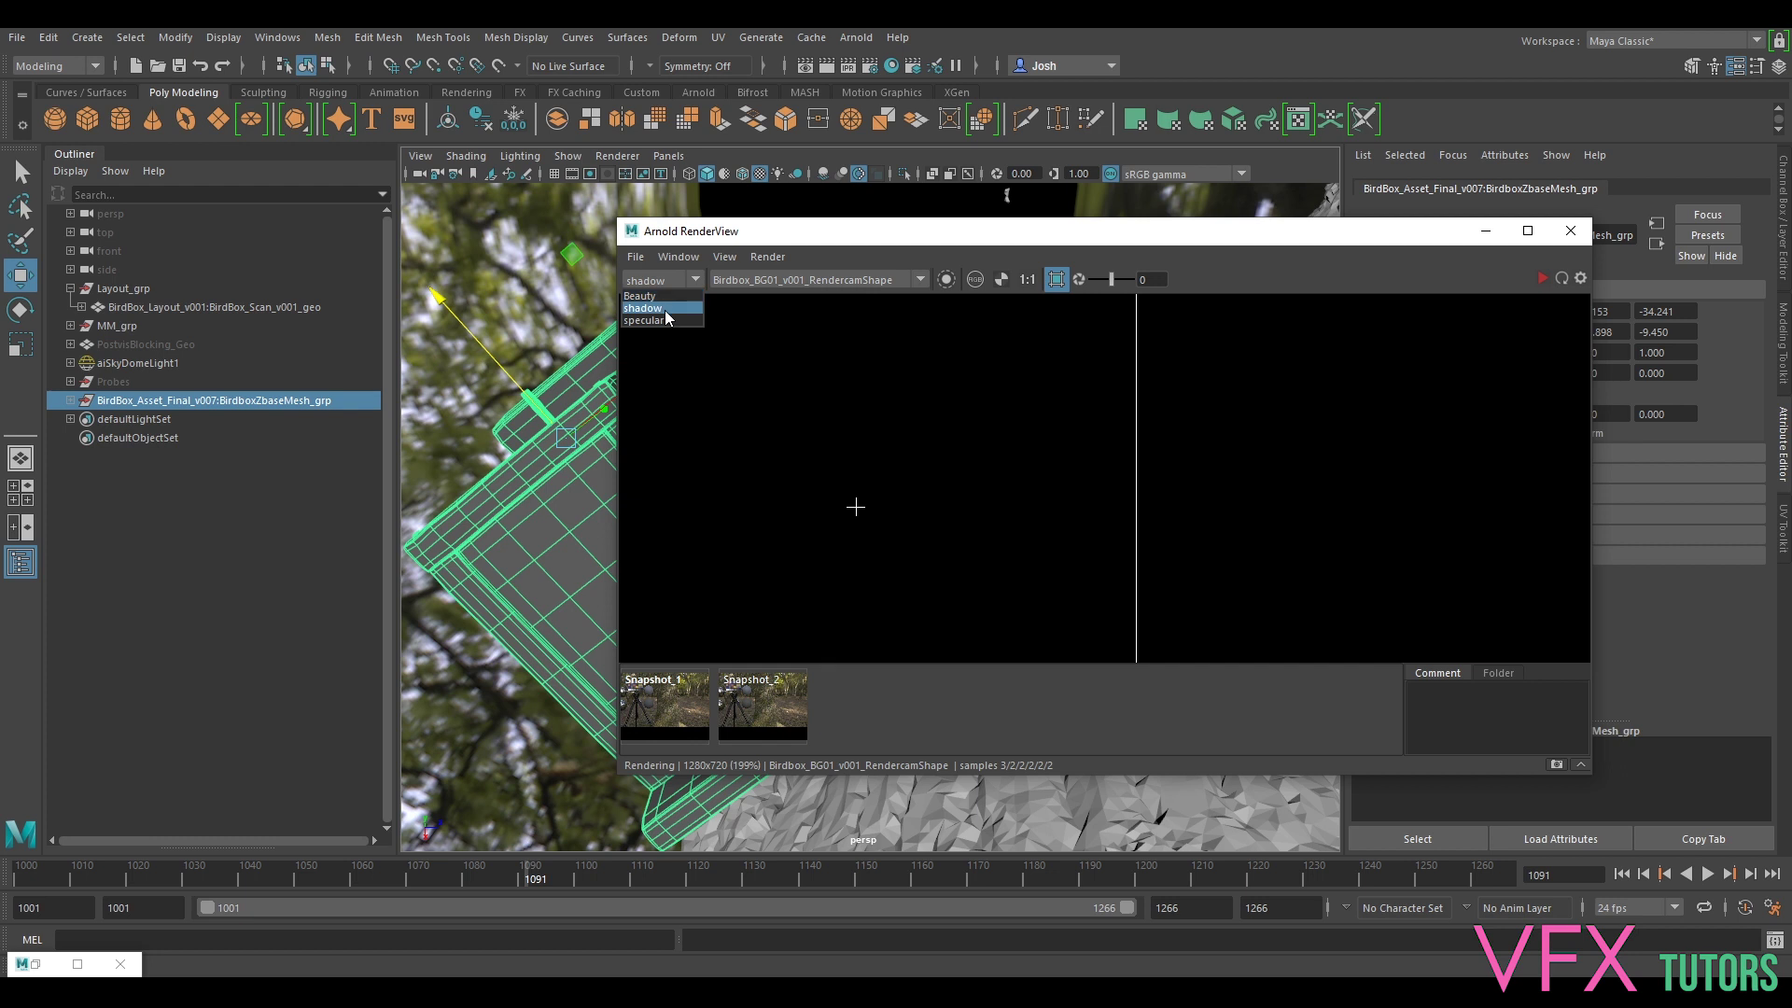
pyautogui.click(659, 296)
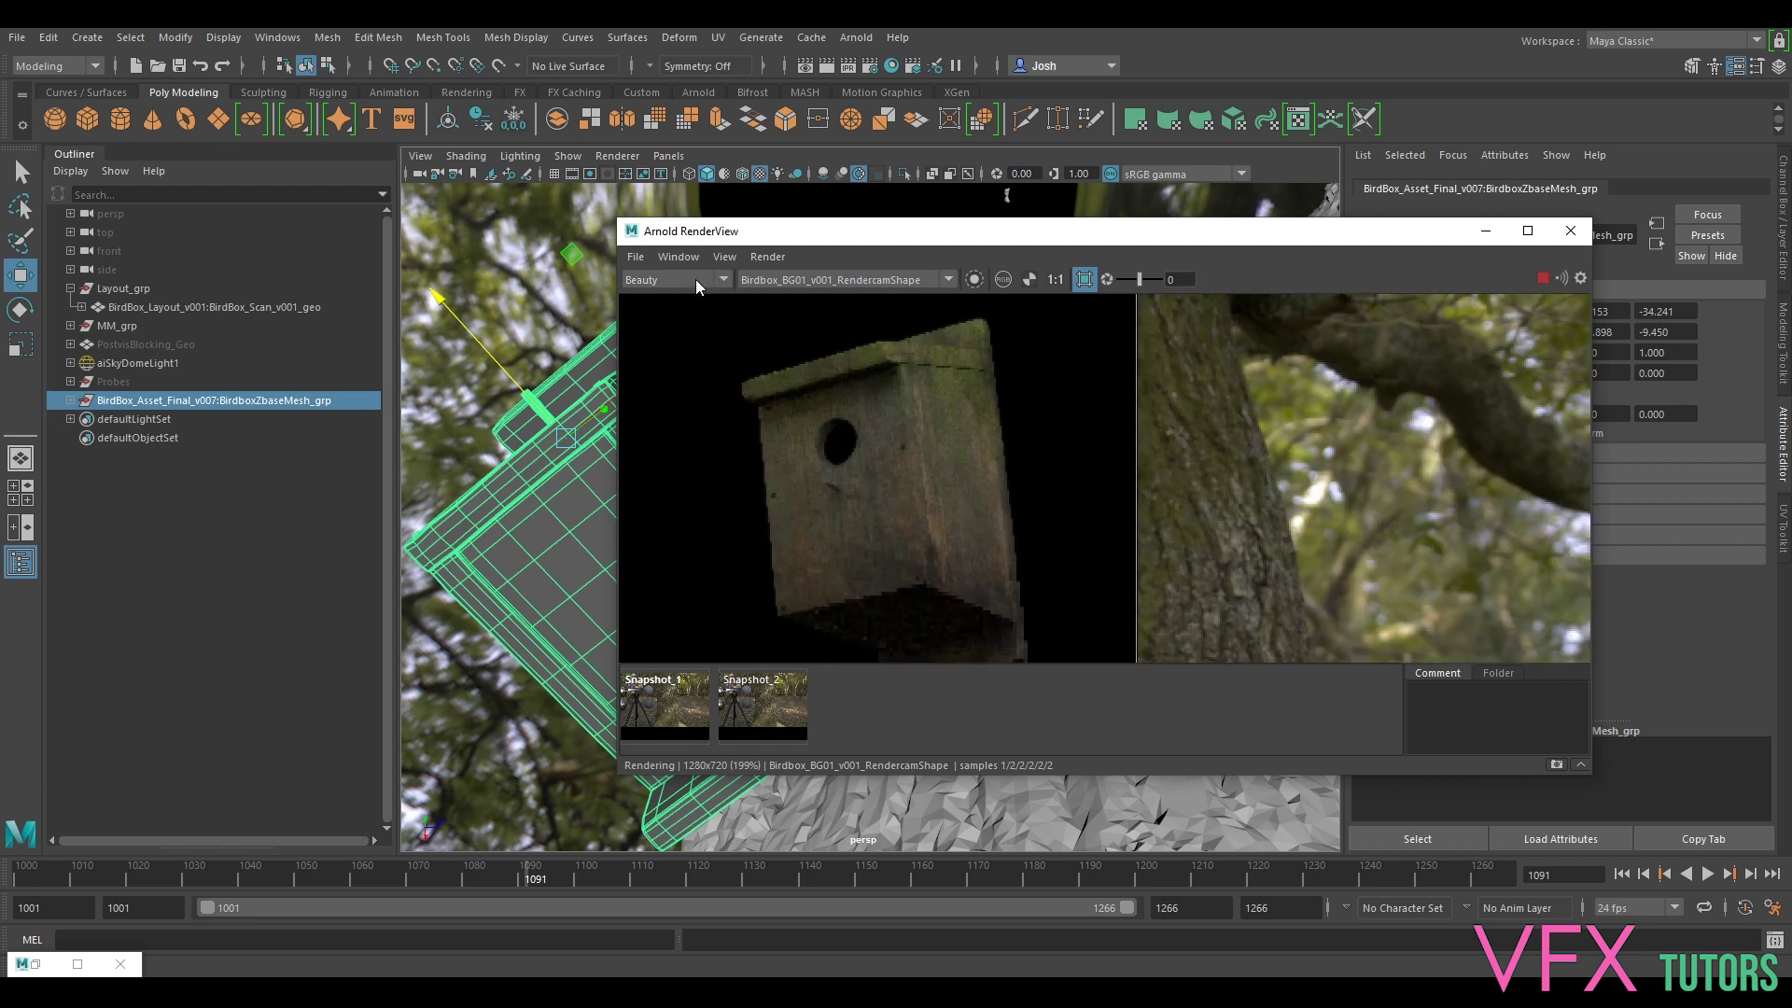
pyautogui.click(659, 320)
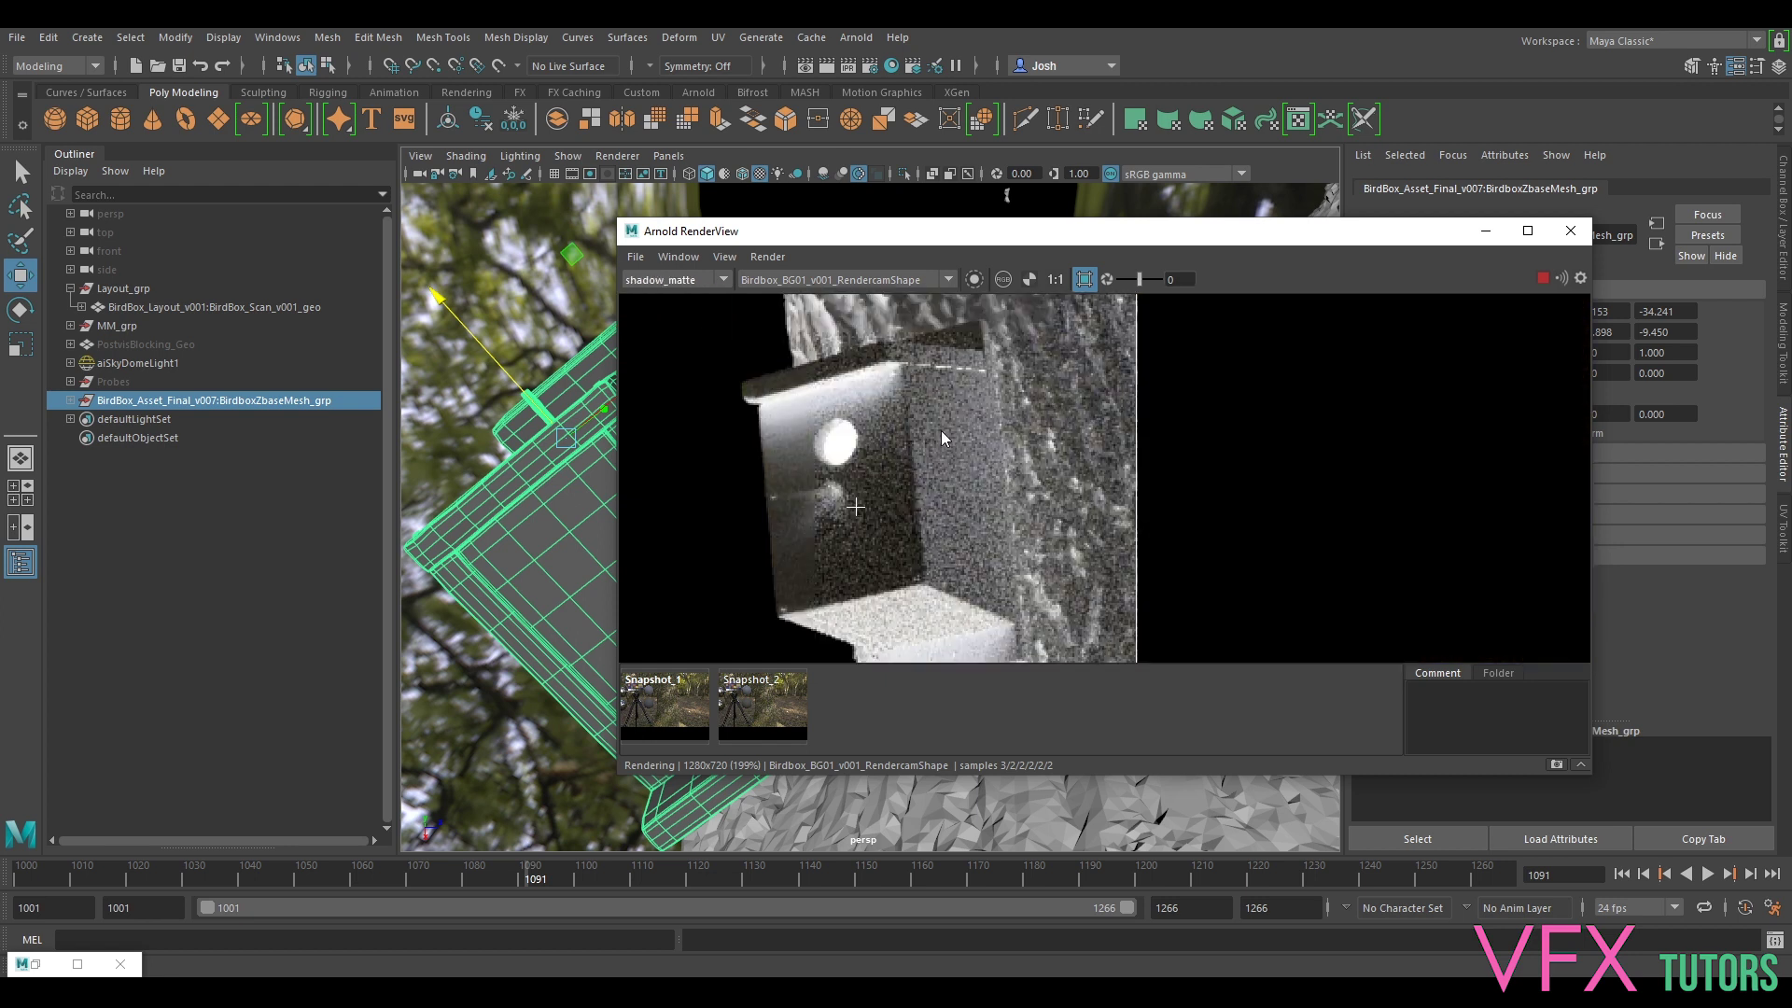
pyautogui.scroll(-2, 1016, 435)
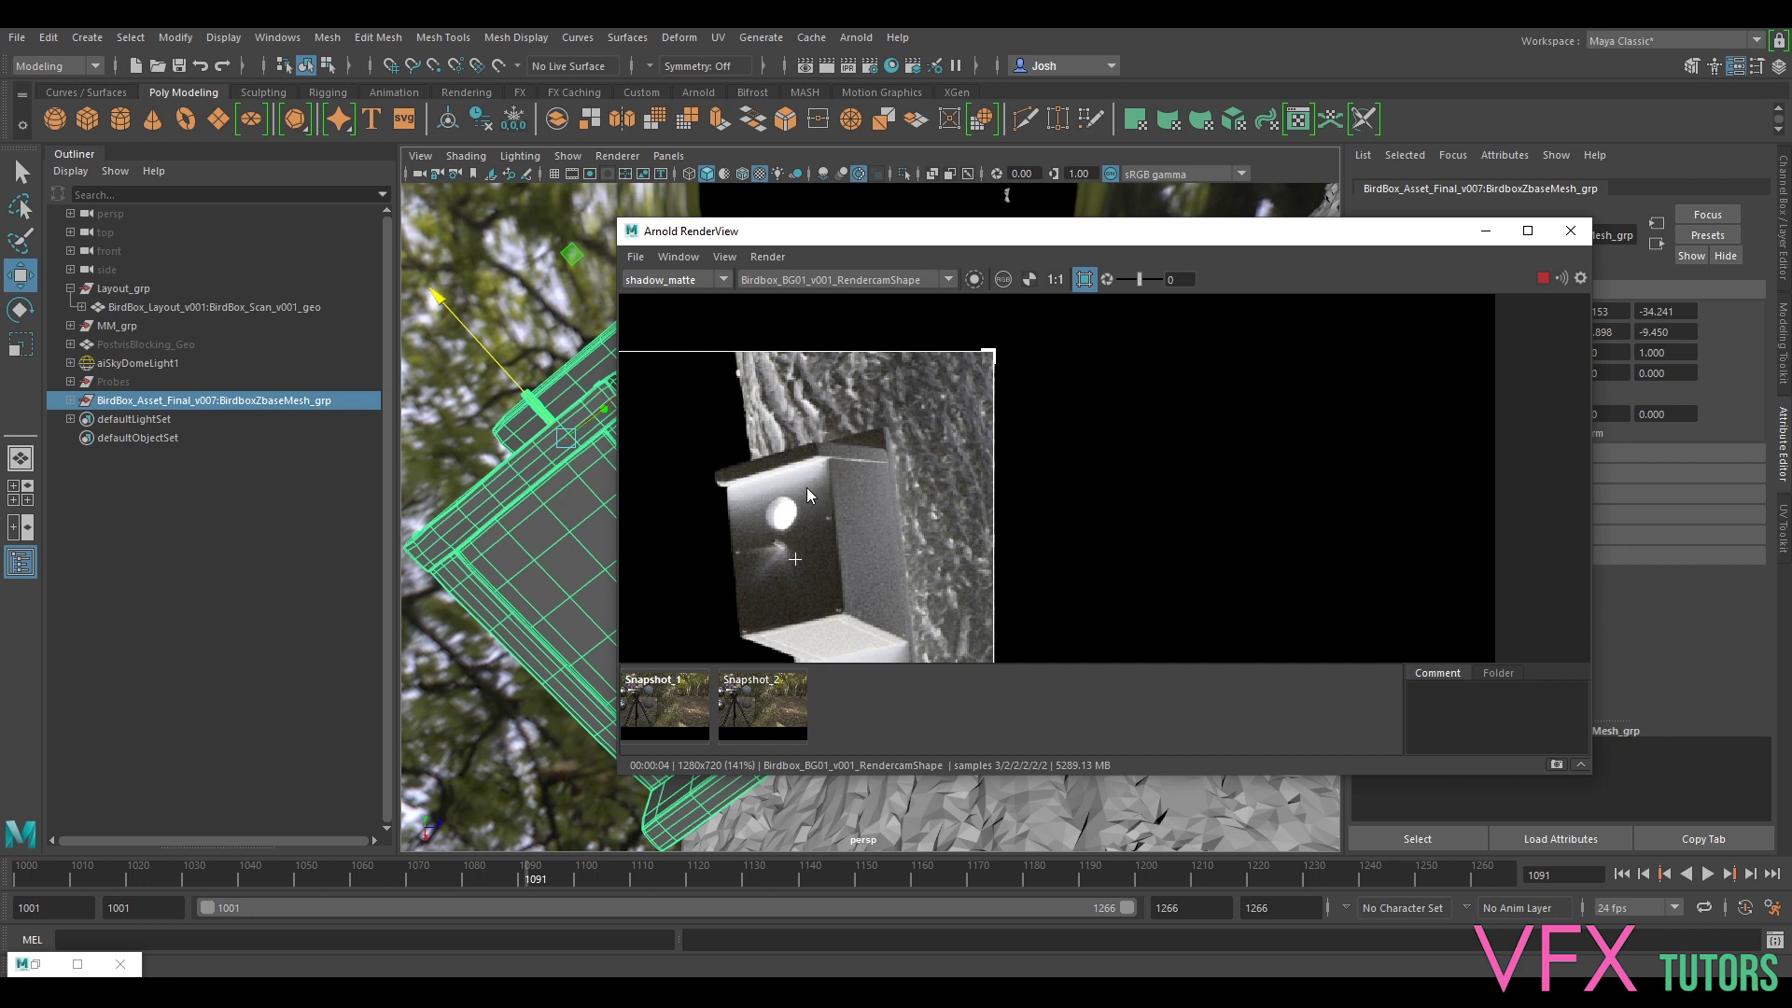
pyautogui.click(689, 283)
pyautogui.click(670, 308)
pyautogui.click(670, 284)
pyautogui.click(682, 296)
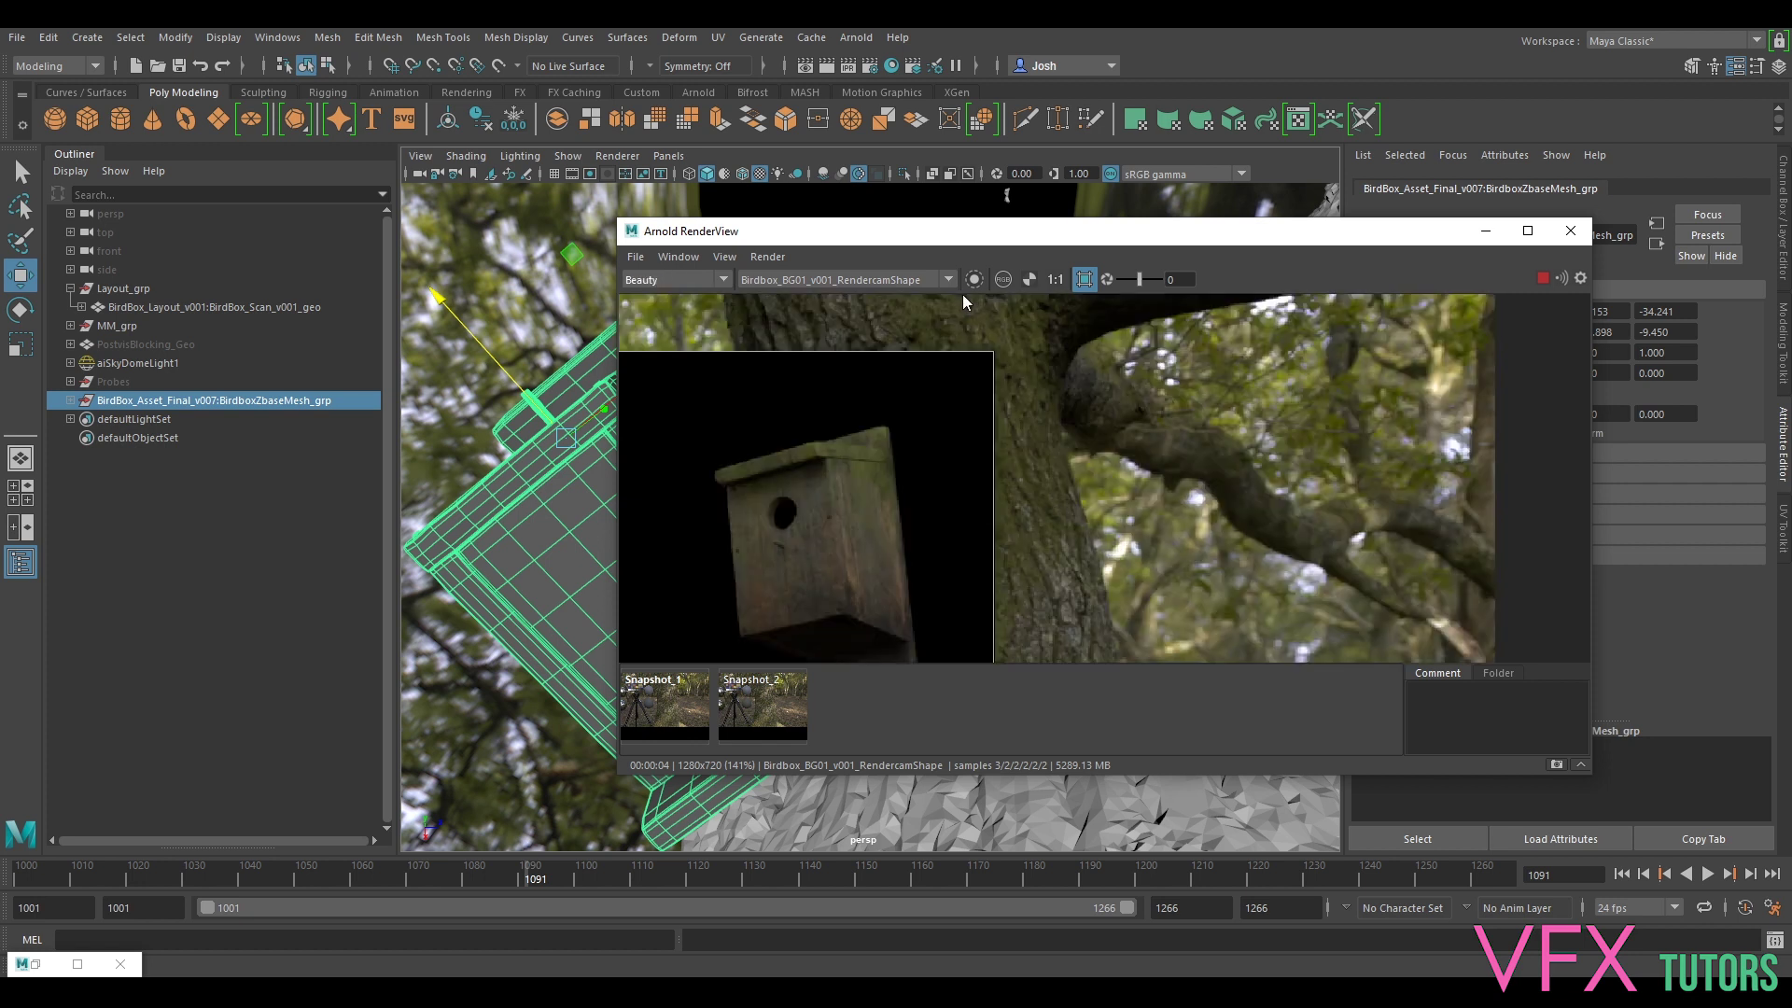
# - Stop the region render, pan the image, and minimize the Arnold RenderView
pyautogui.click(1542, 279)
pyautogui.scroll(-2, 900, 489)
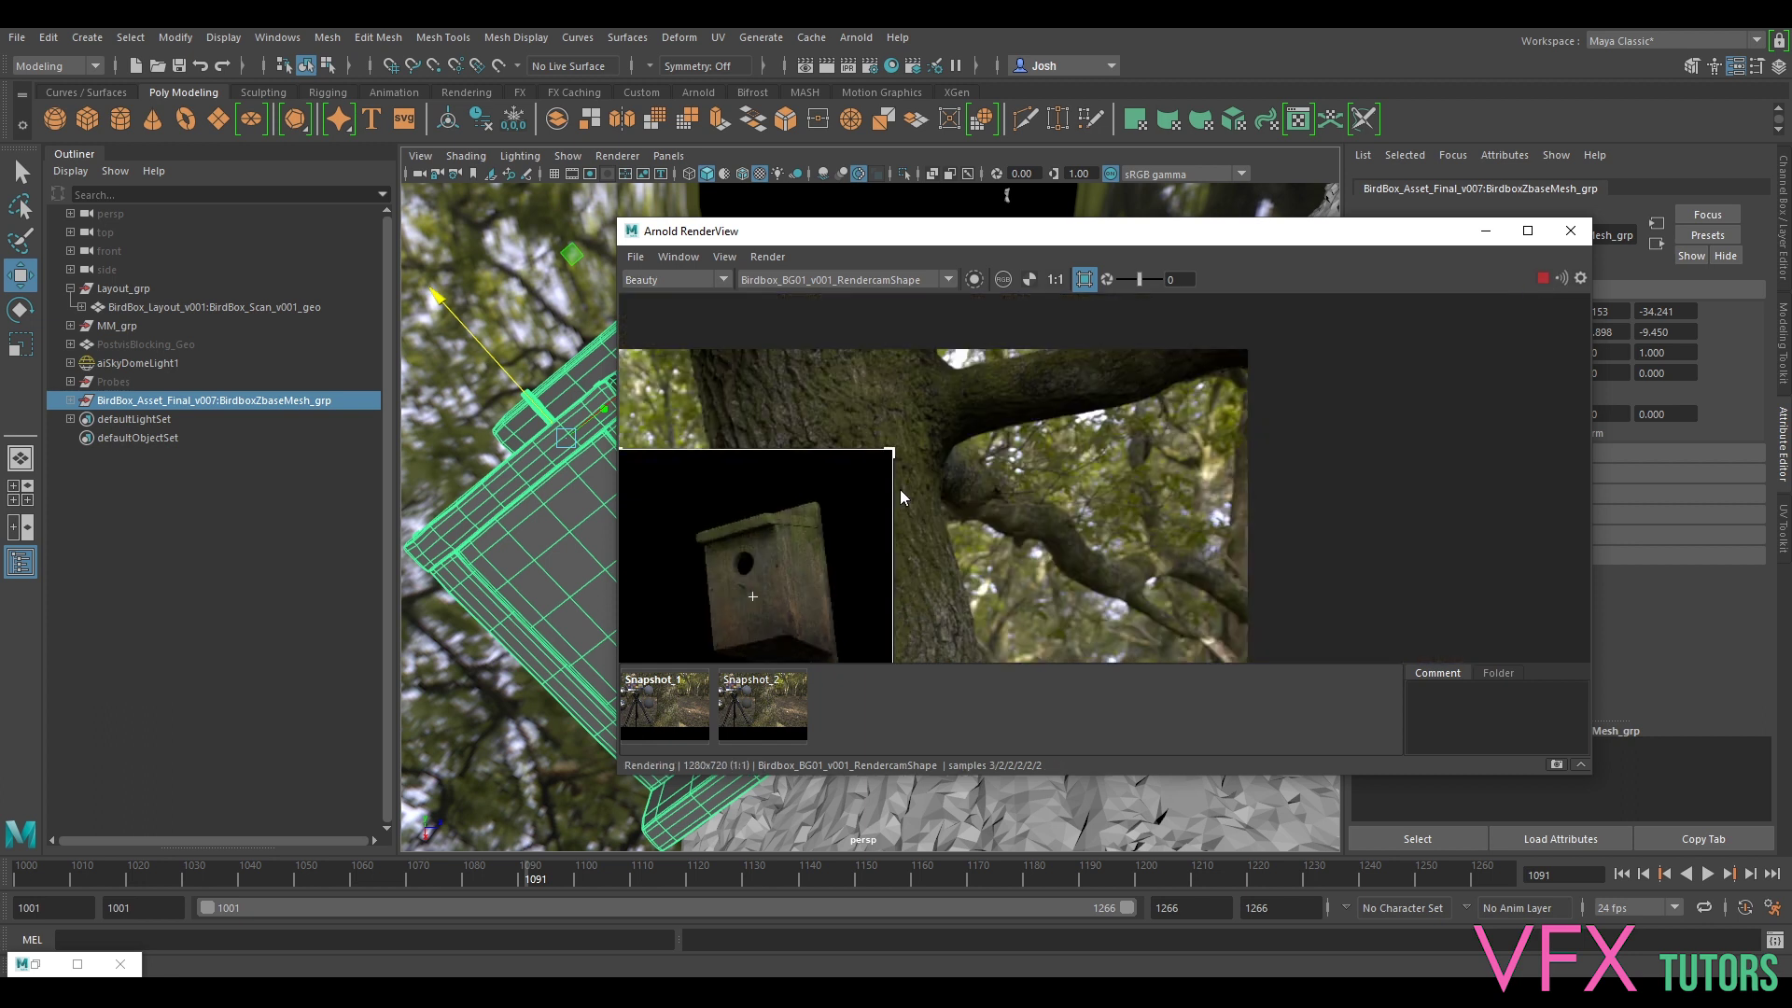
pyautogui.moveTo(1029, 383); pyautogui.dragTo(1134, 400, button='middle')
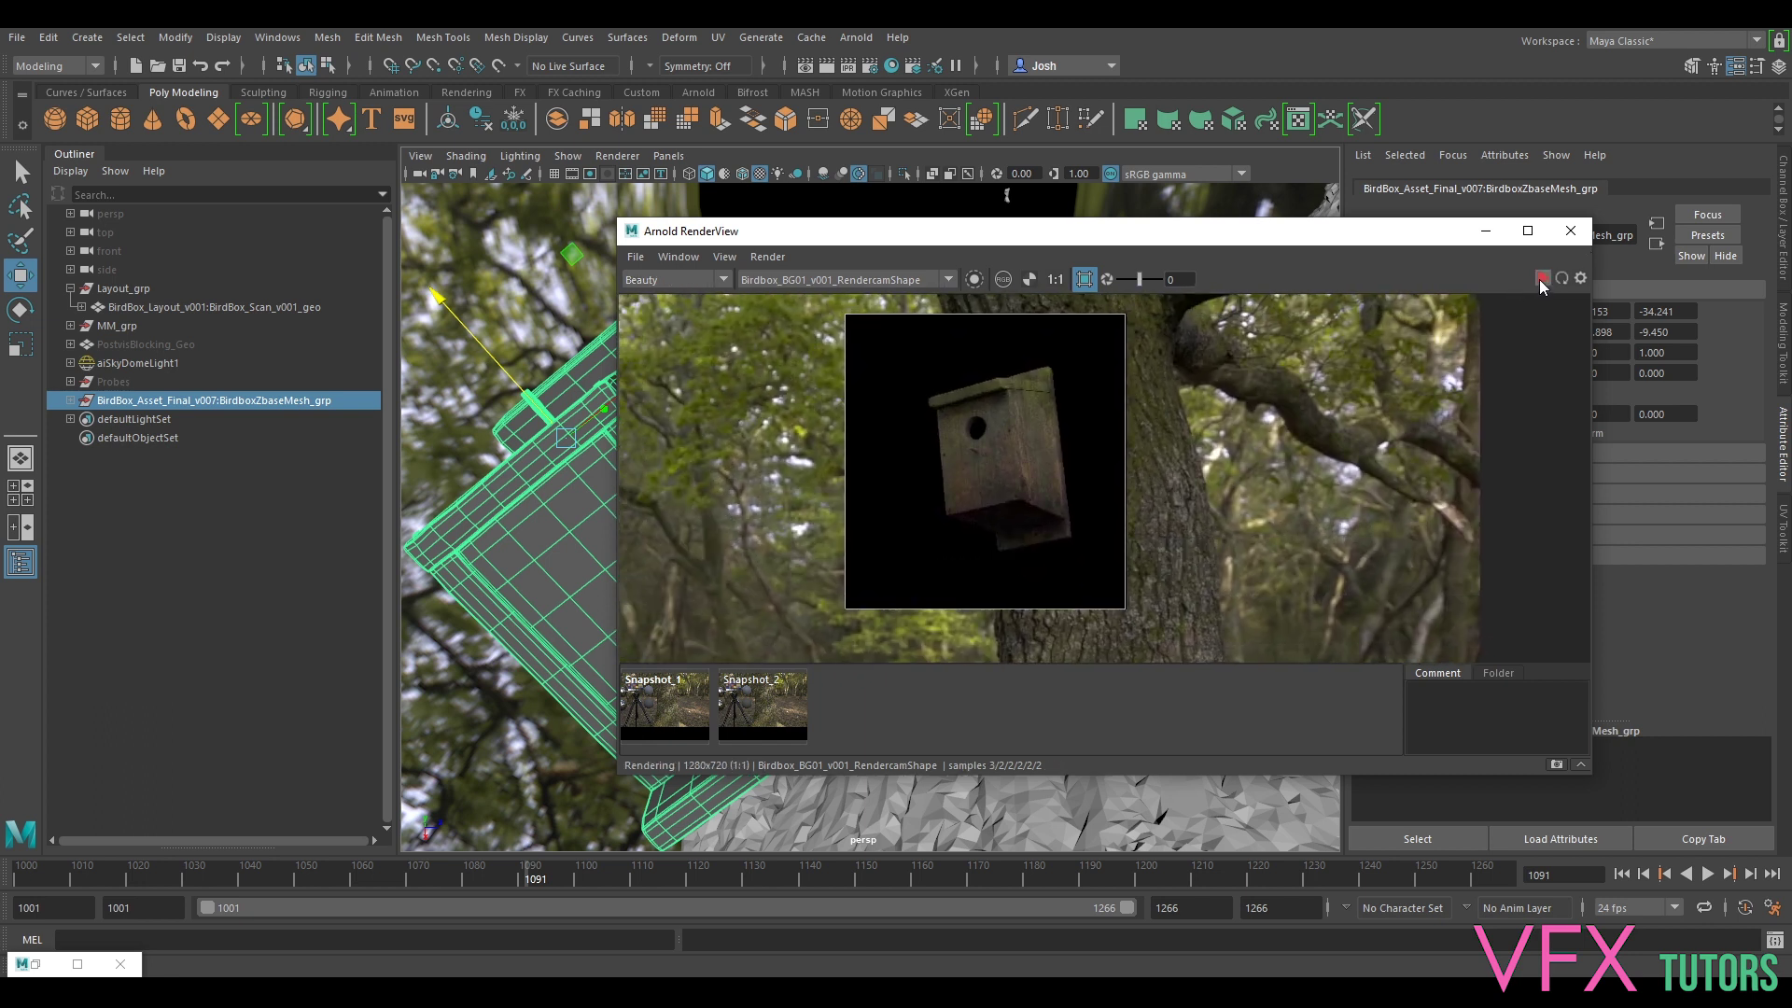
pyautogui.click(1485, 231)
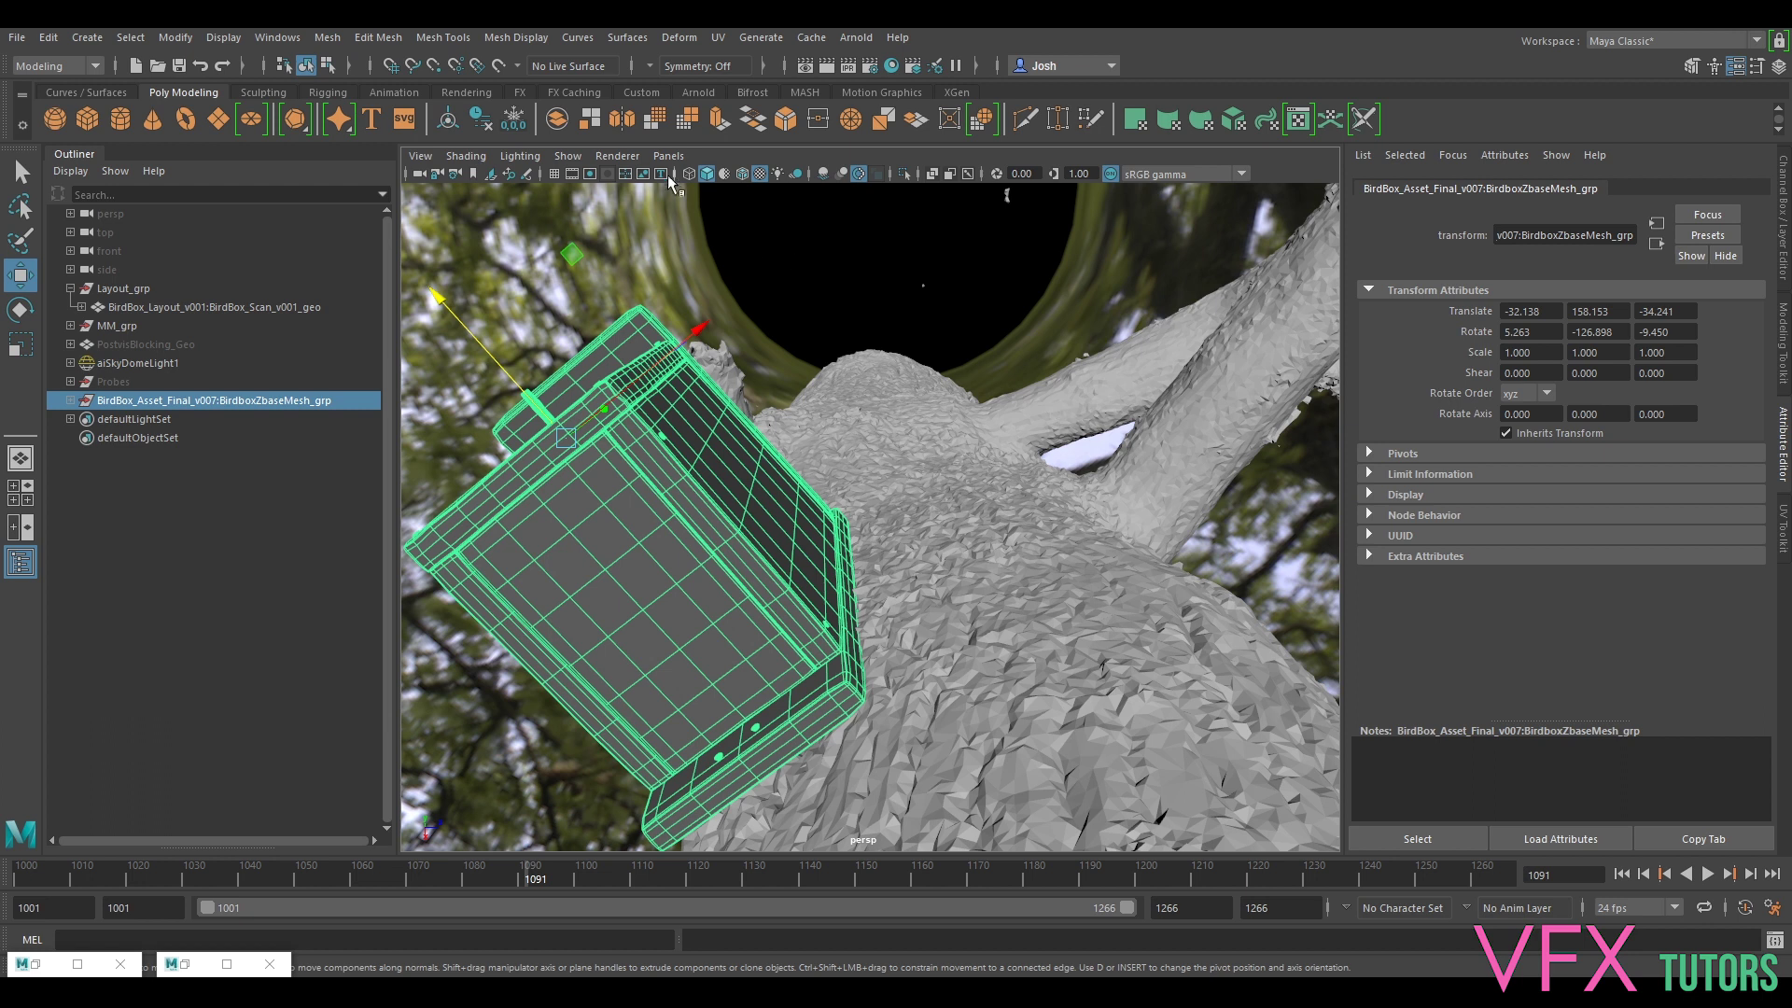
# - Look through Birdbox_BG01_v001_Rendercam and keep its image plane display mode at RGBA
pyautogui.click(668, 156)
pyautogui.moveTo(788, 176)
pyautogui.click(974, 177)
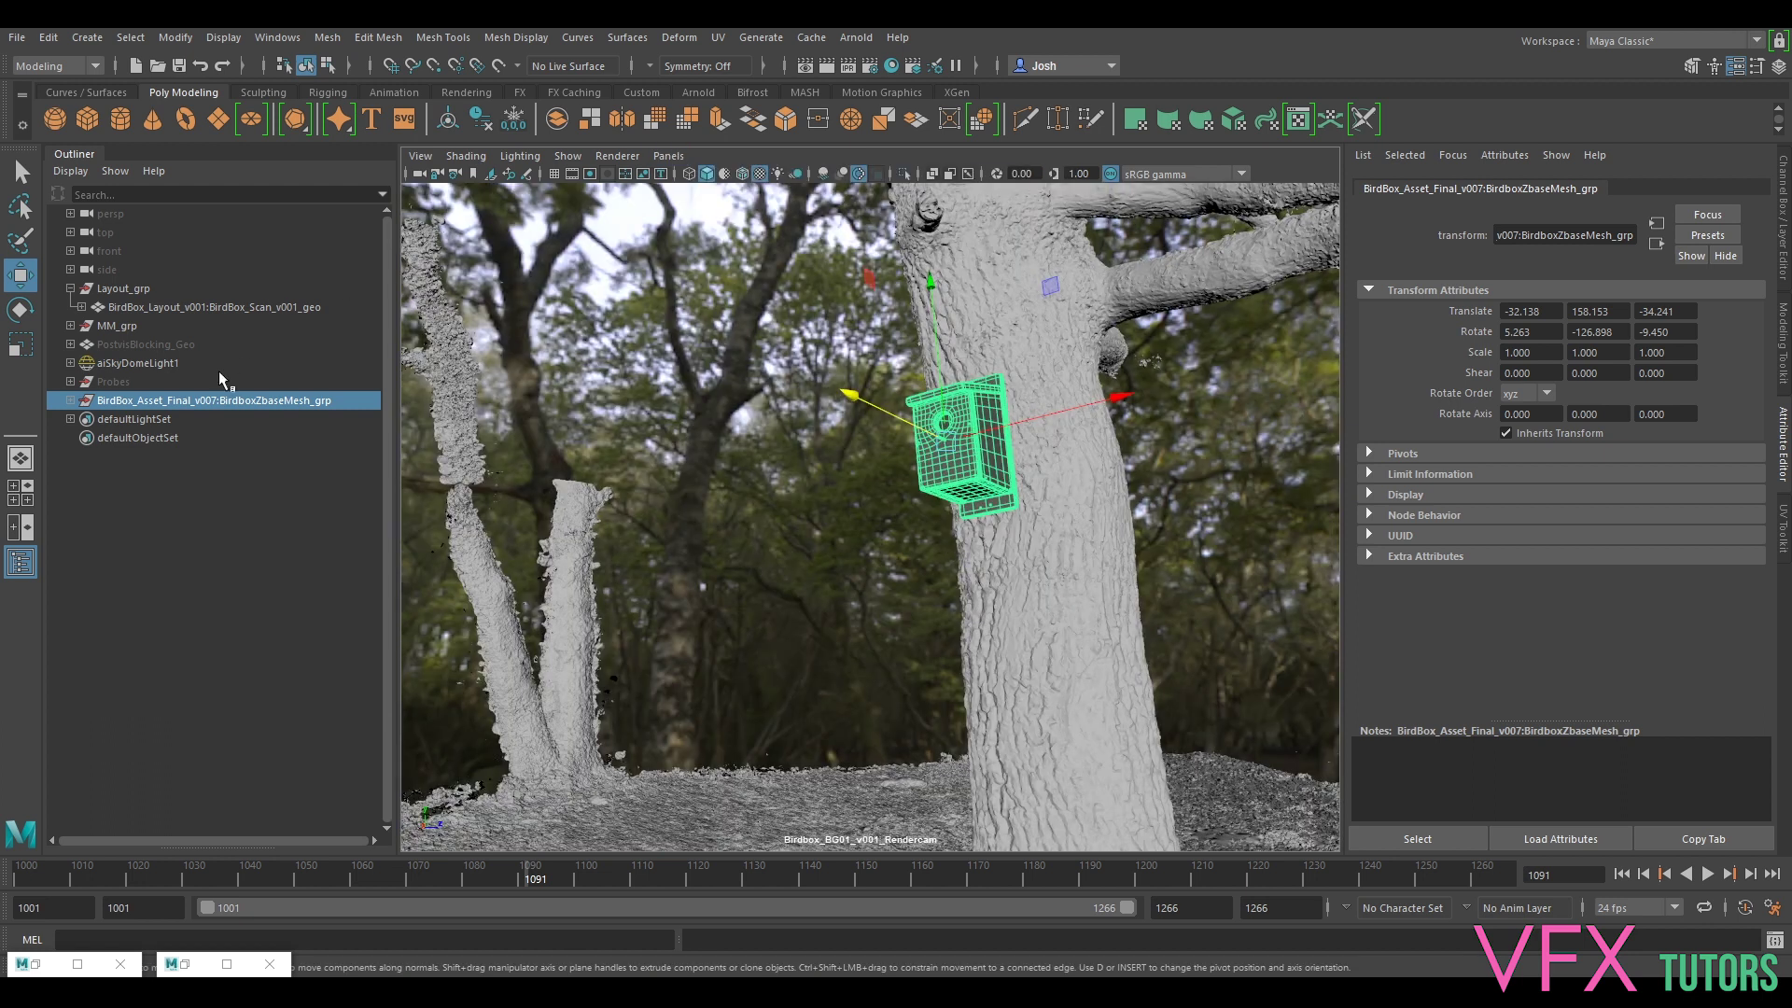
pyautogui.click(410, 173)
pyautogui.click(413, 178)
pyautogui.click(410, 174)
pyautogui.click(419, 174)
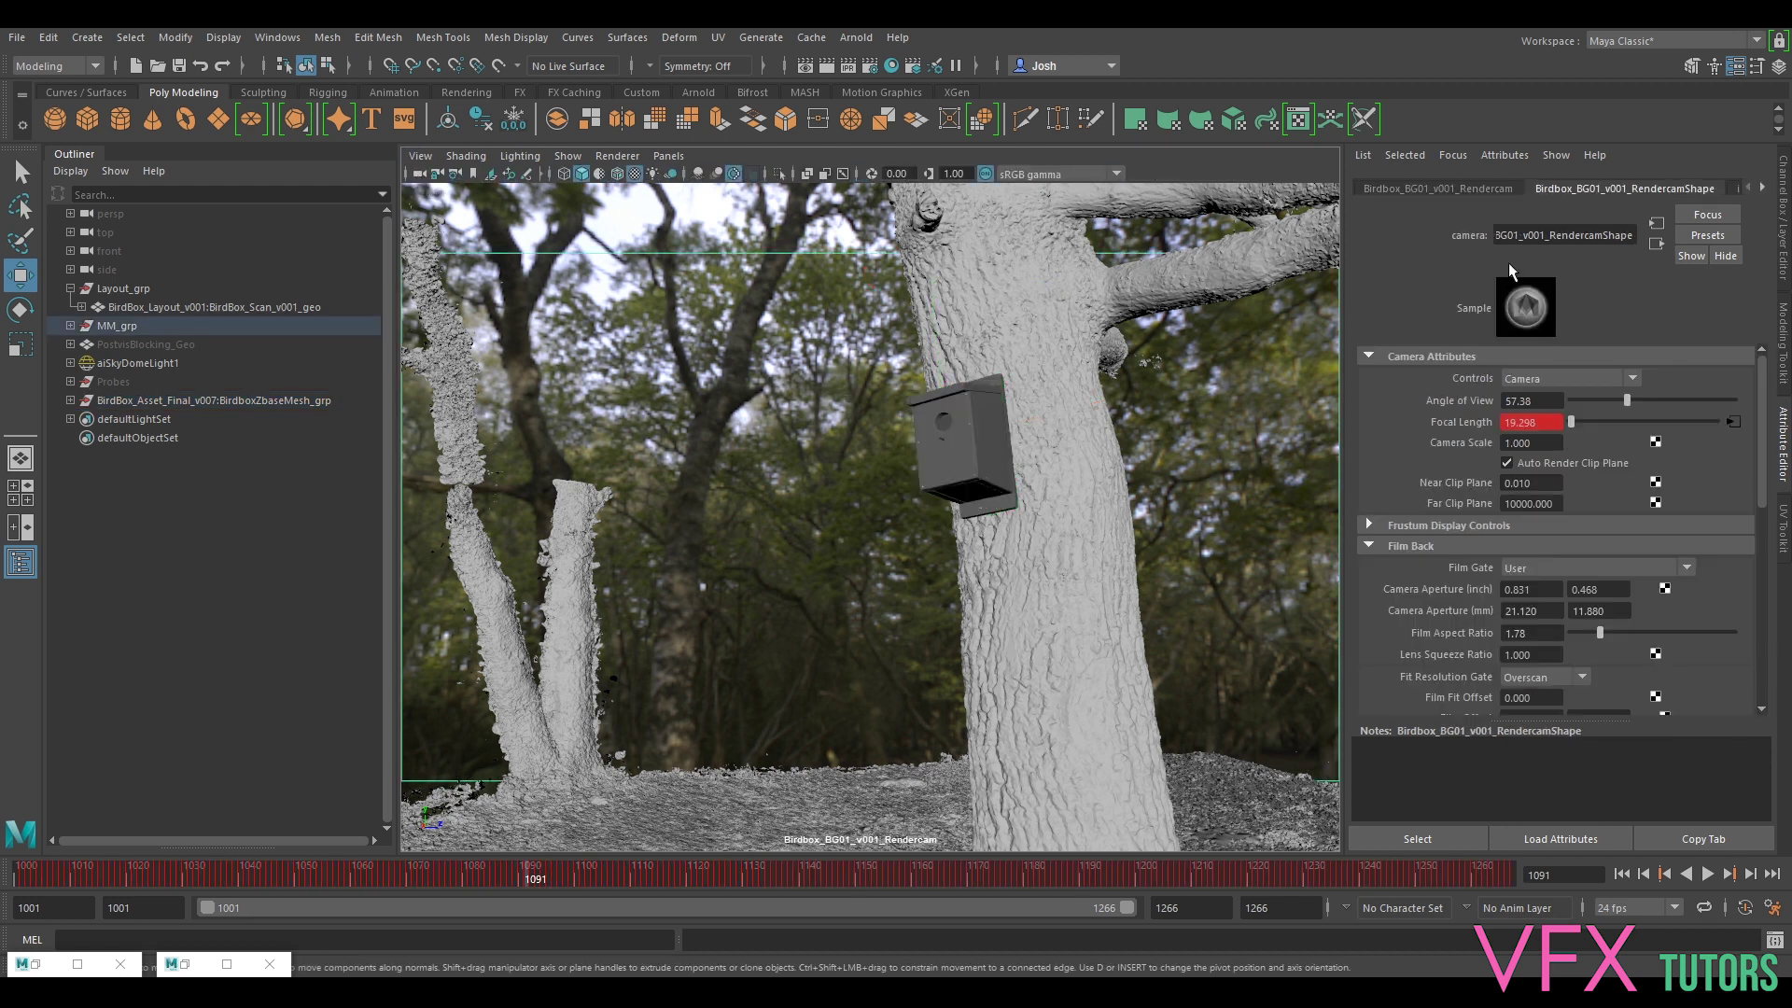
pyautogui.click(1737, 192)
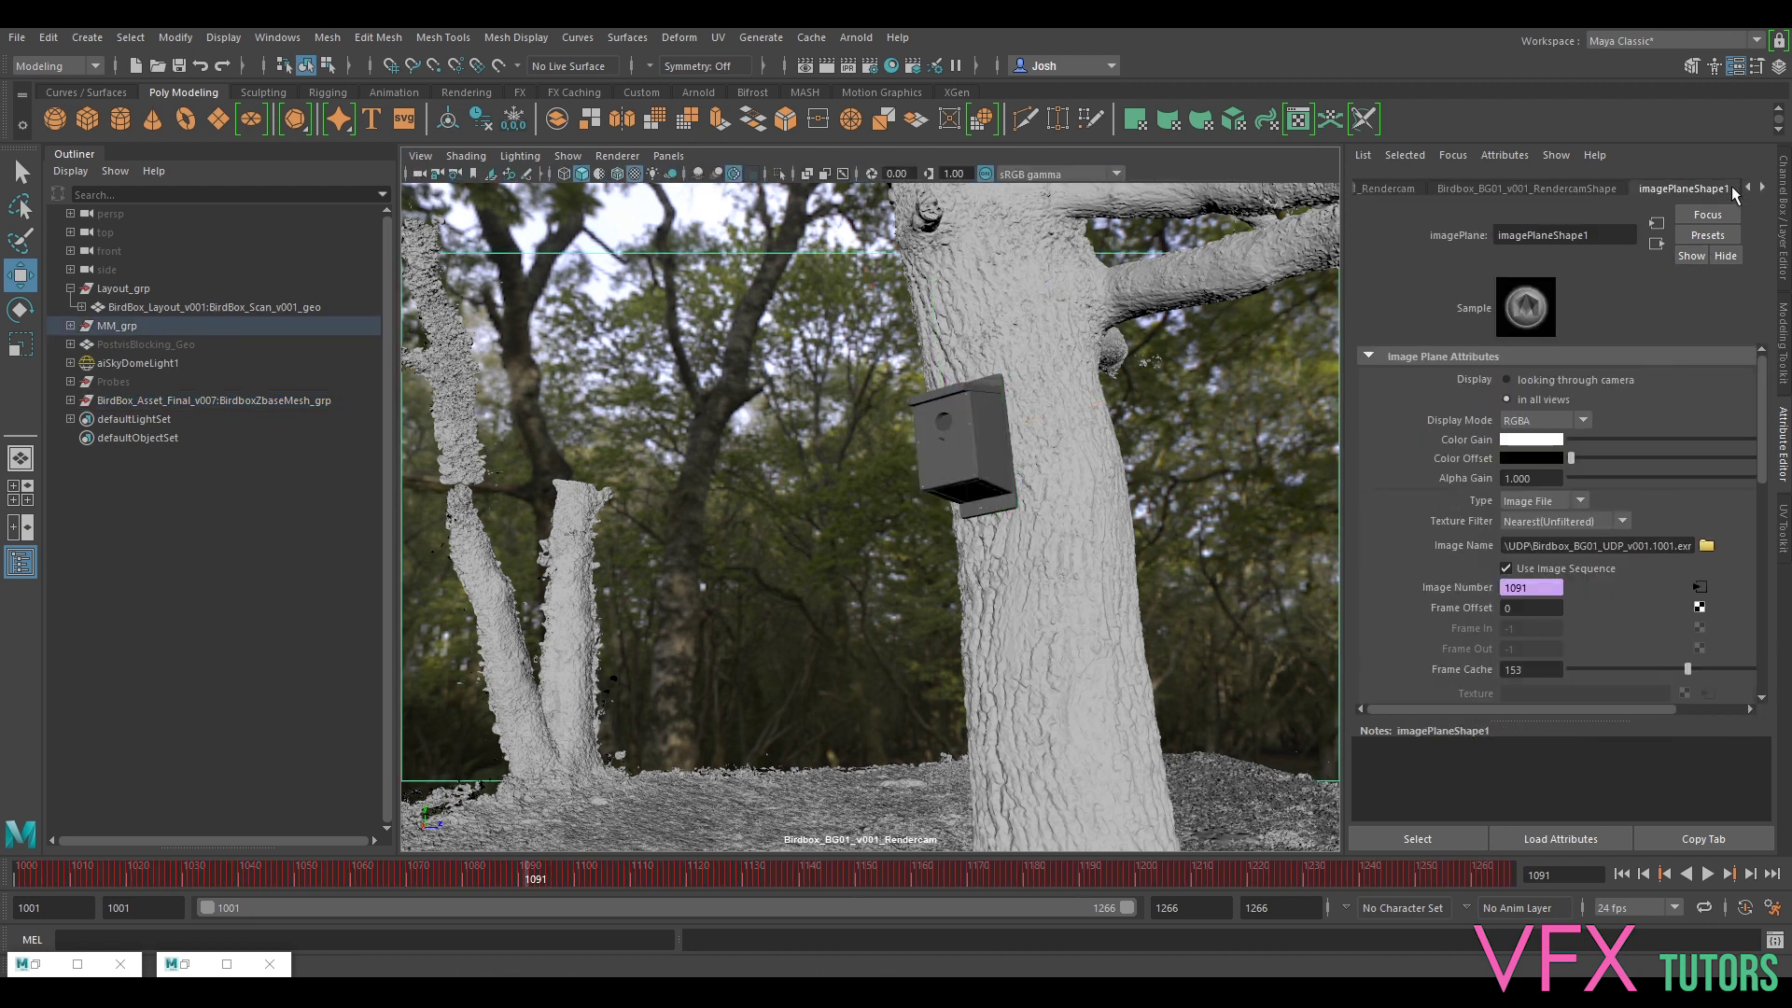
pyautogui.click(1530, 428)
pyautogui.click(1521, 511)
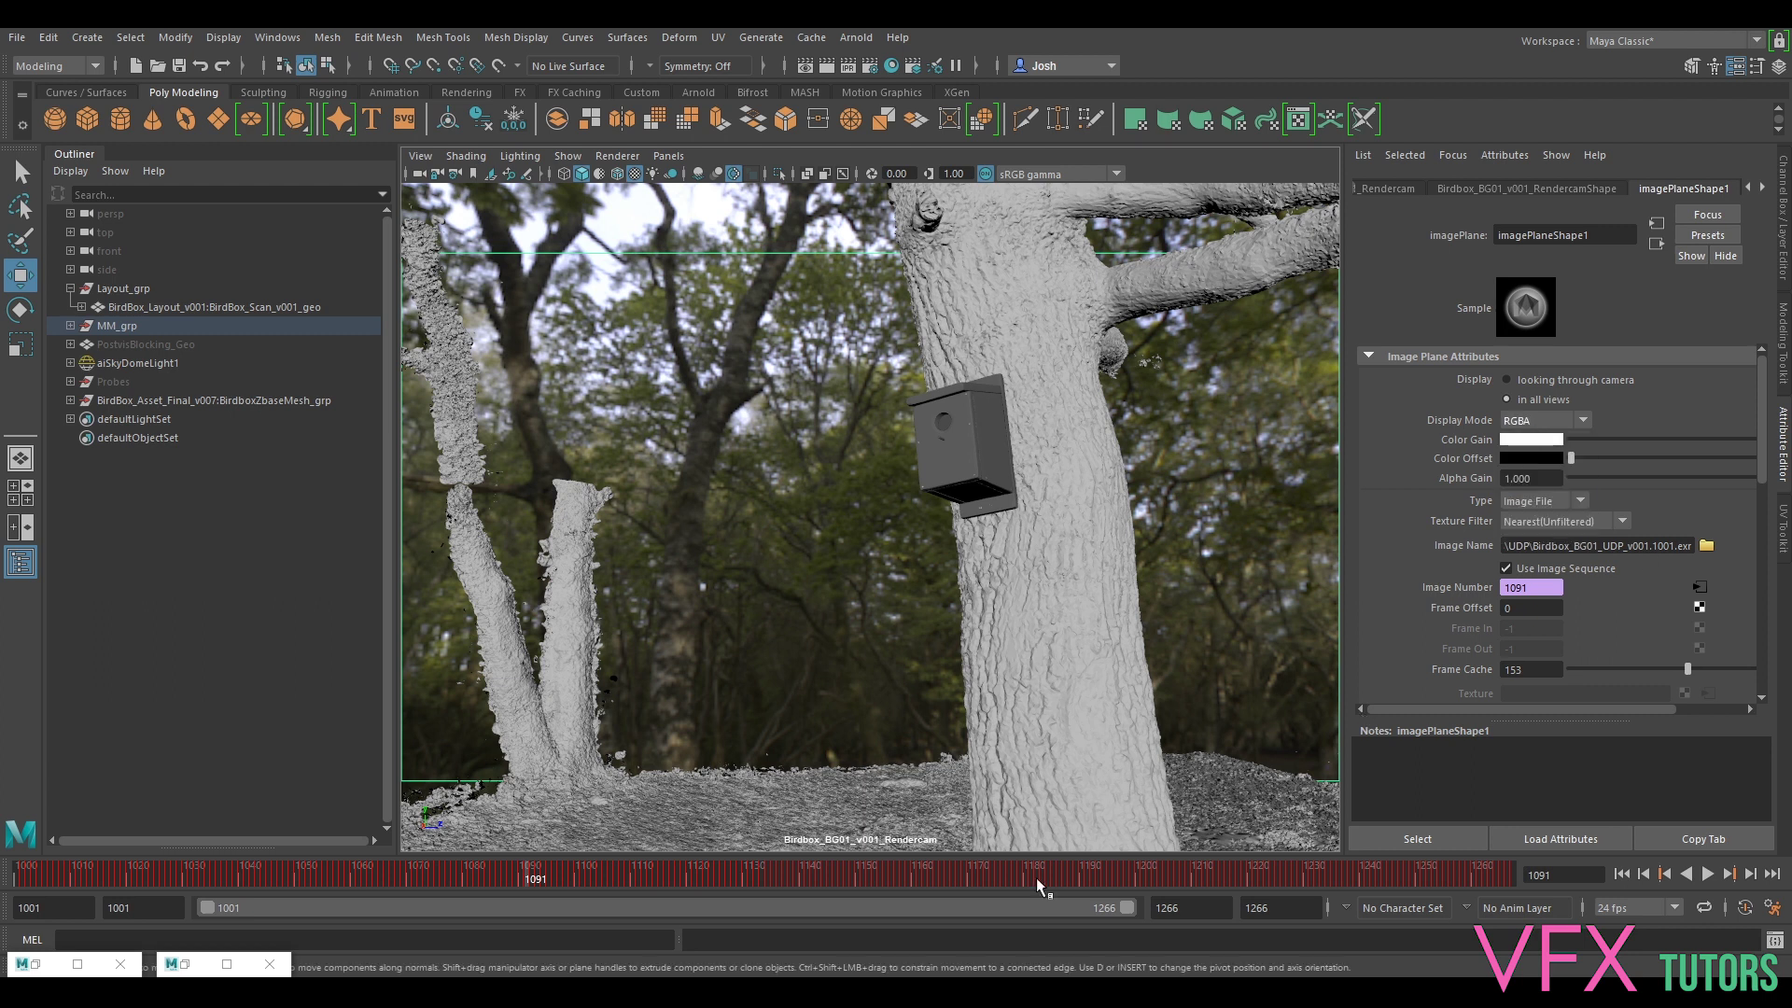
# - Go to frame 1071 and hide aiSkyDomeLight1, then reselect the render camera
pyautogui.moveTo(508, 873); pyautogui.dragTo(421, 872)
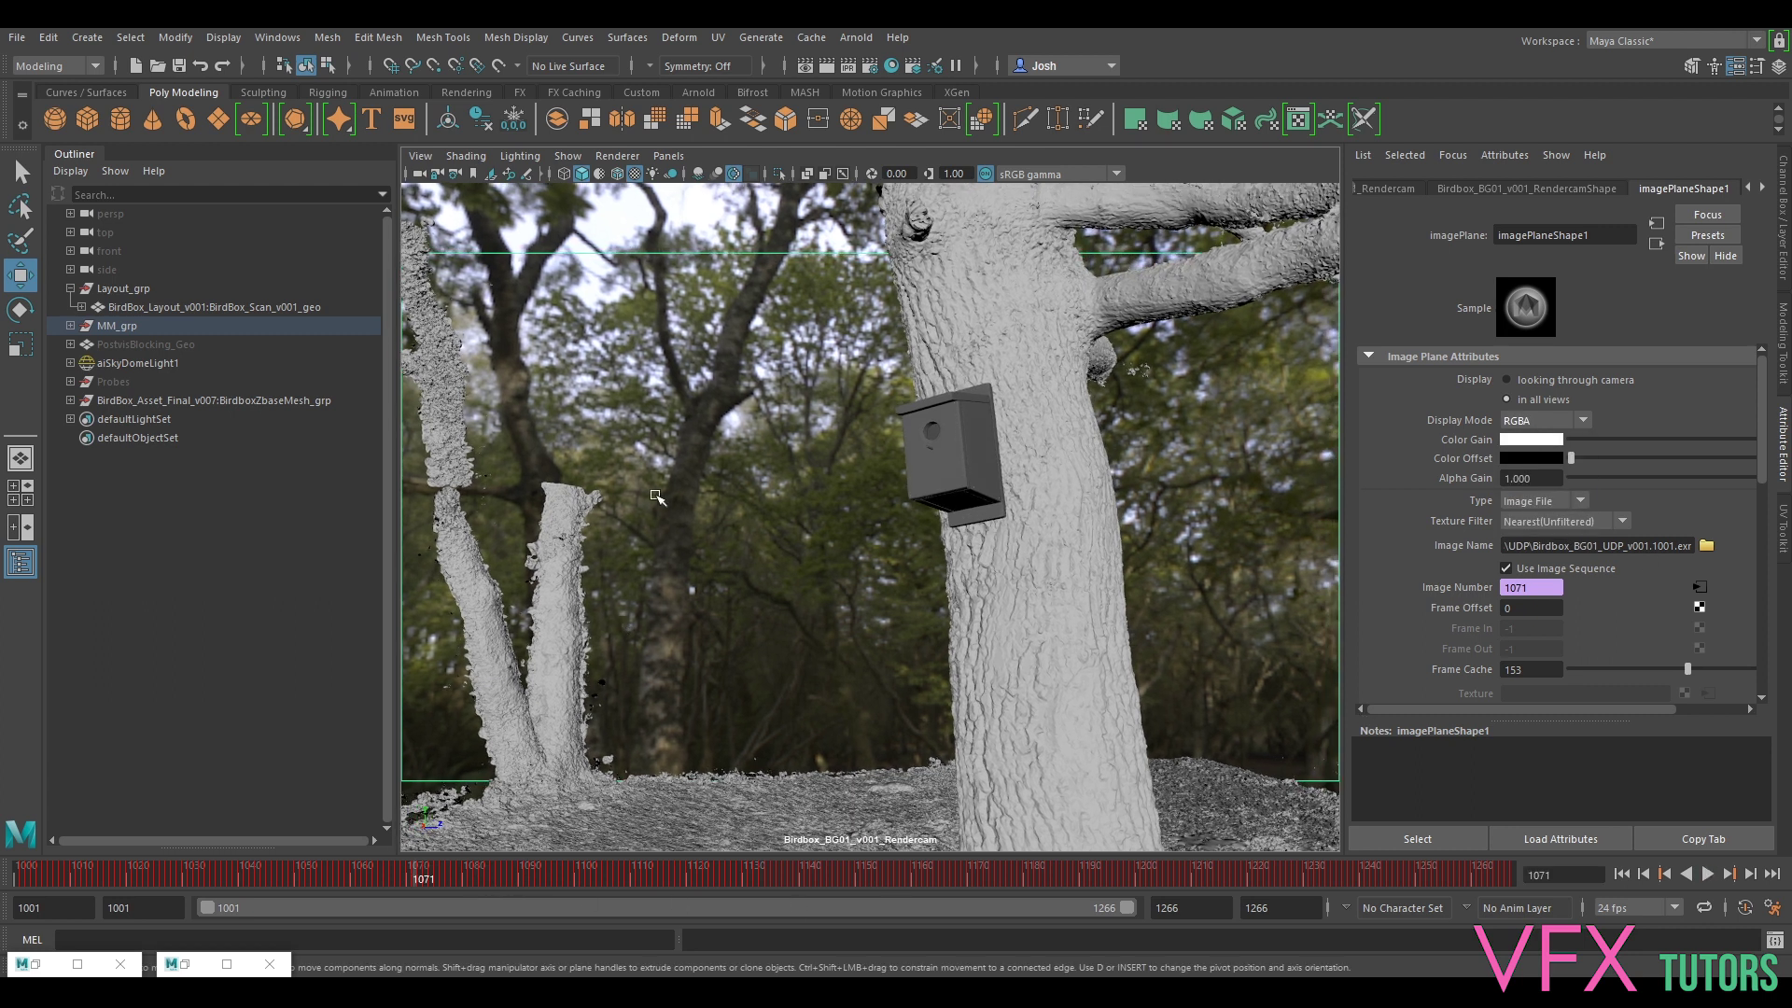
pyautogui.click(70, 325)
pyautogui.click(82, 345)
pyautogui.click(92, 363)
pyautogui.click(154, 383)
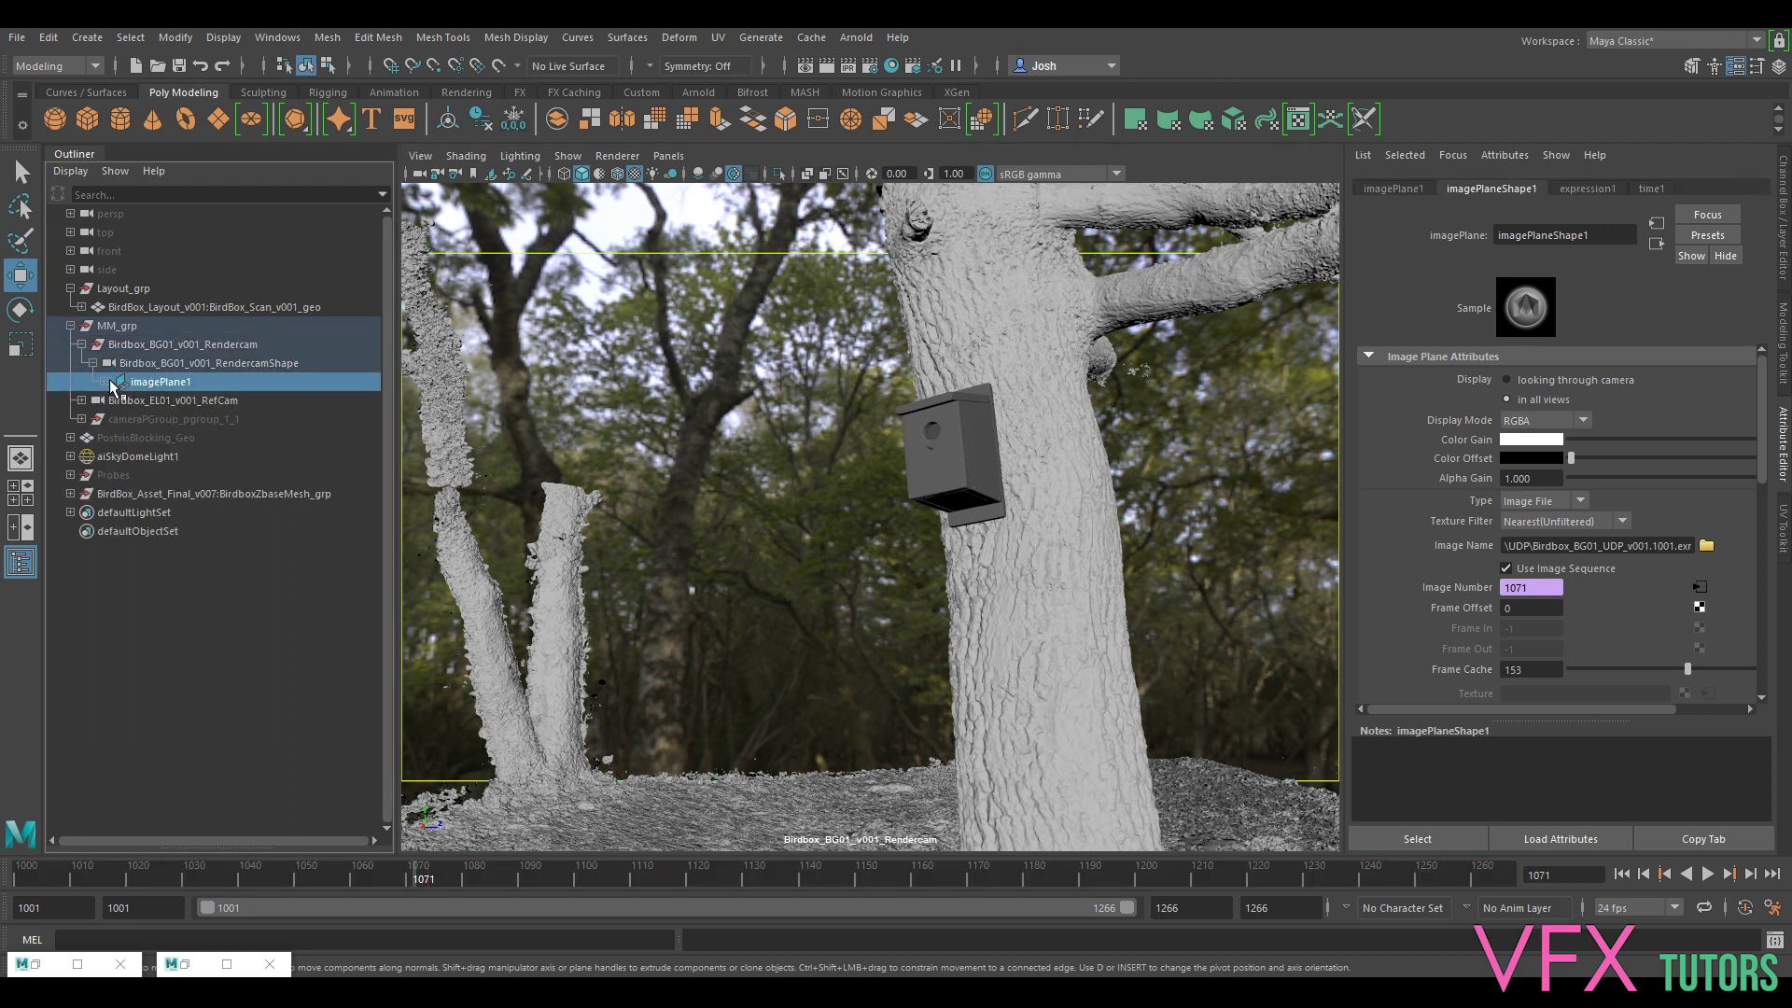
pyautogui.click(104, 382)
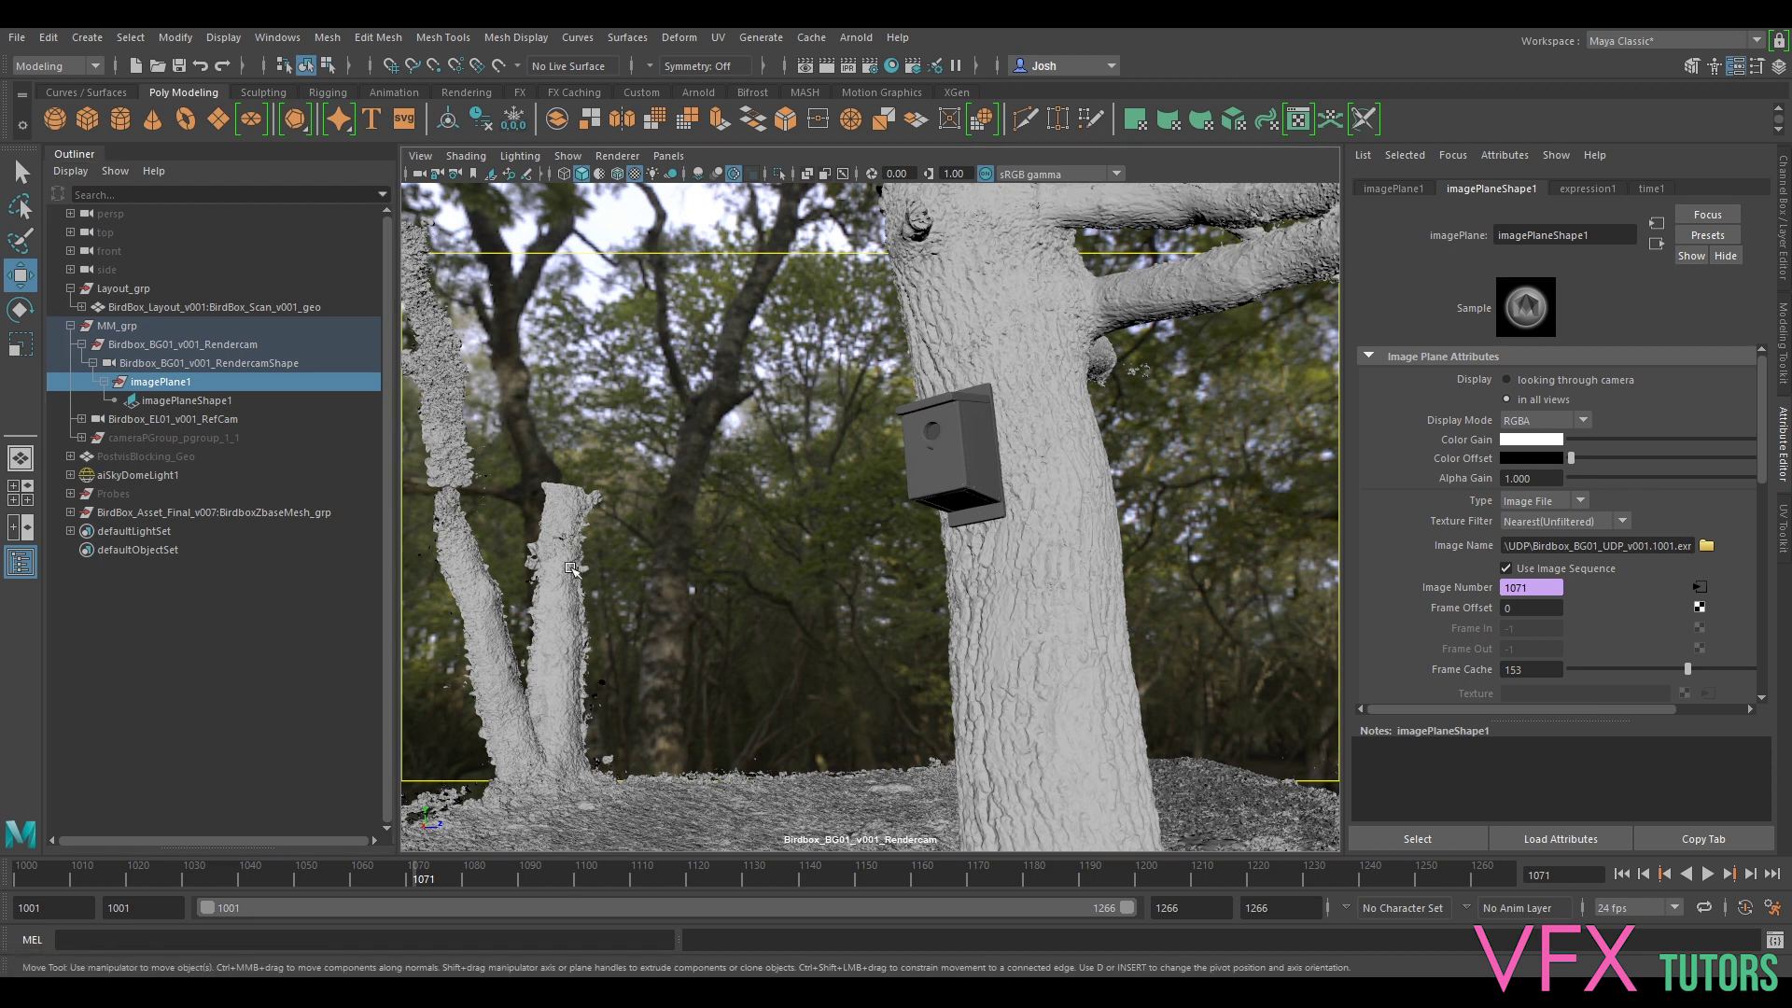
pyautogui.click(151, 474)
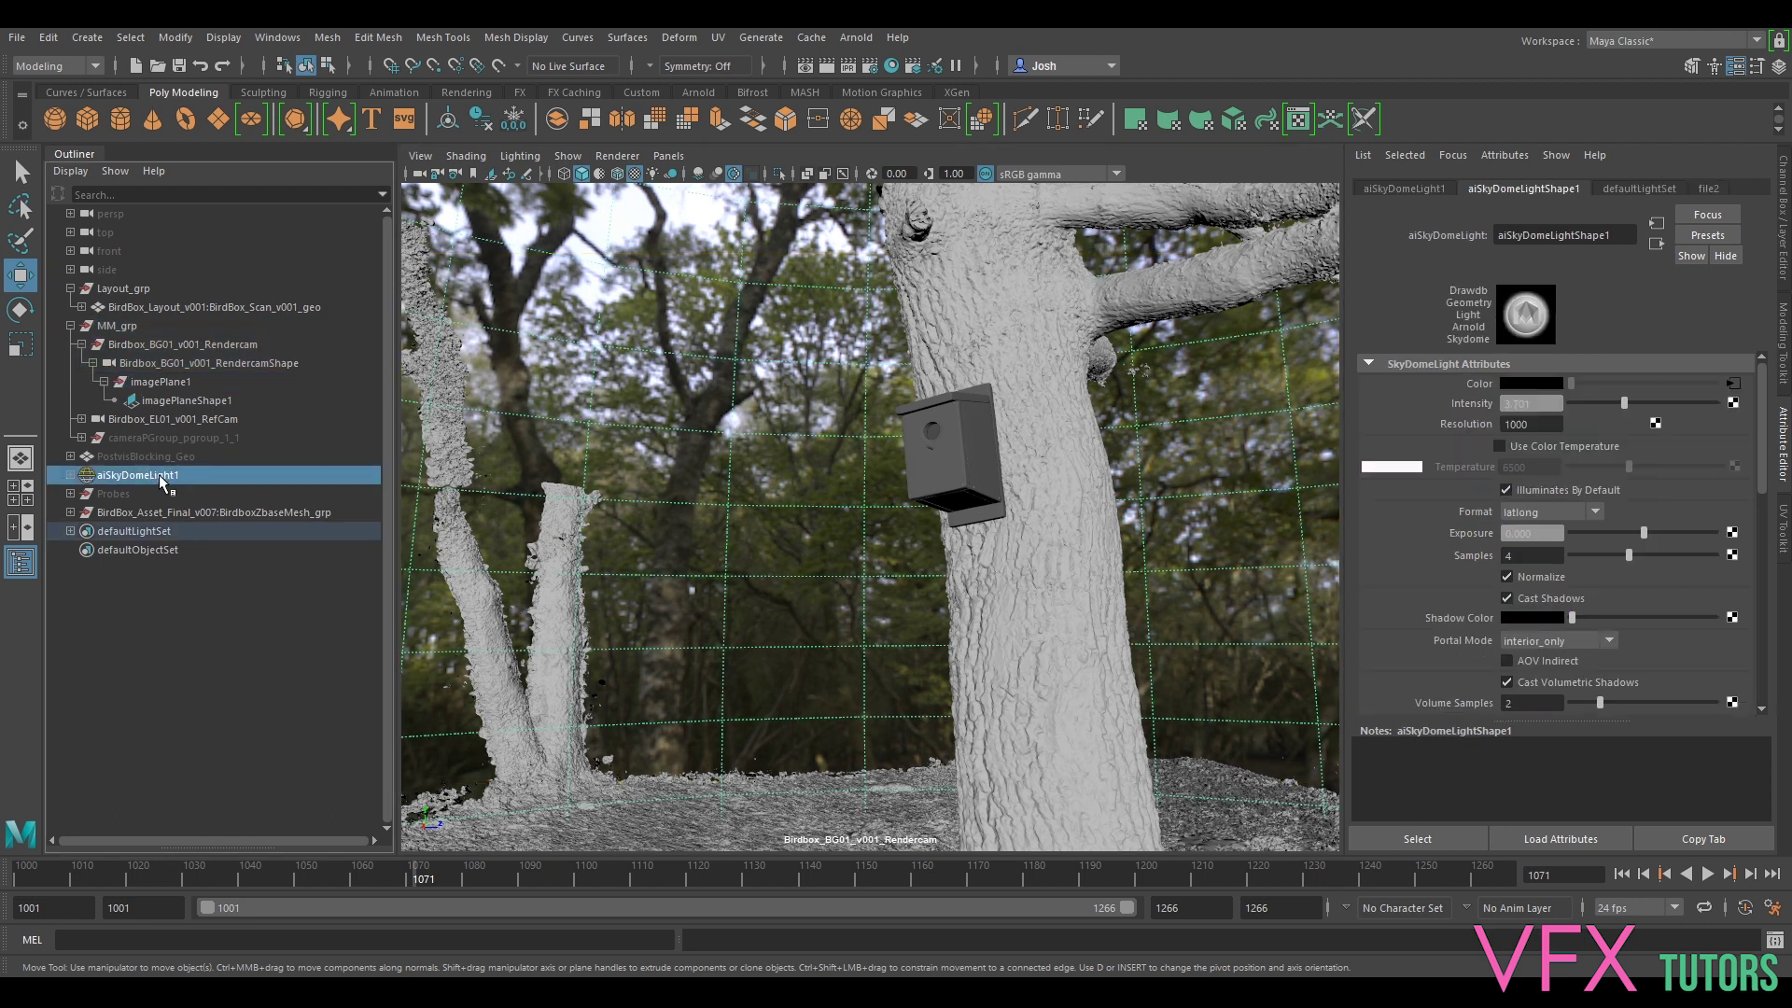
pyautogui.press('h')
pyautogui.press('h')
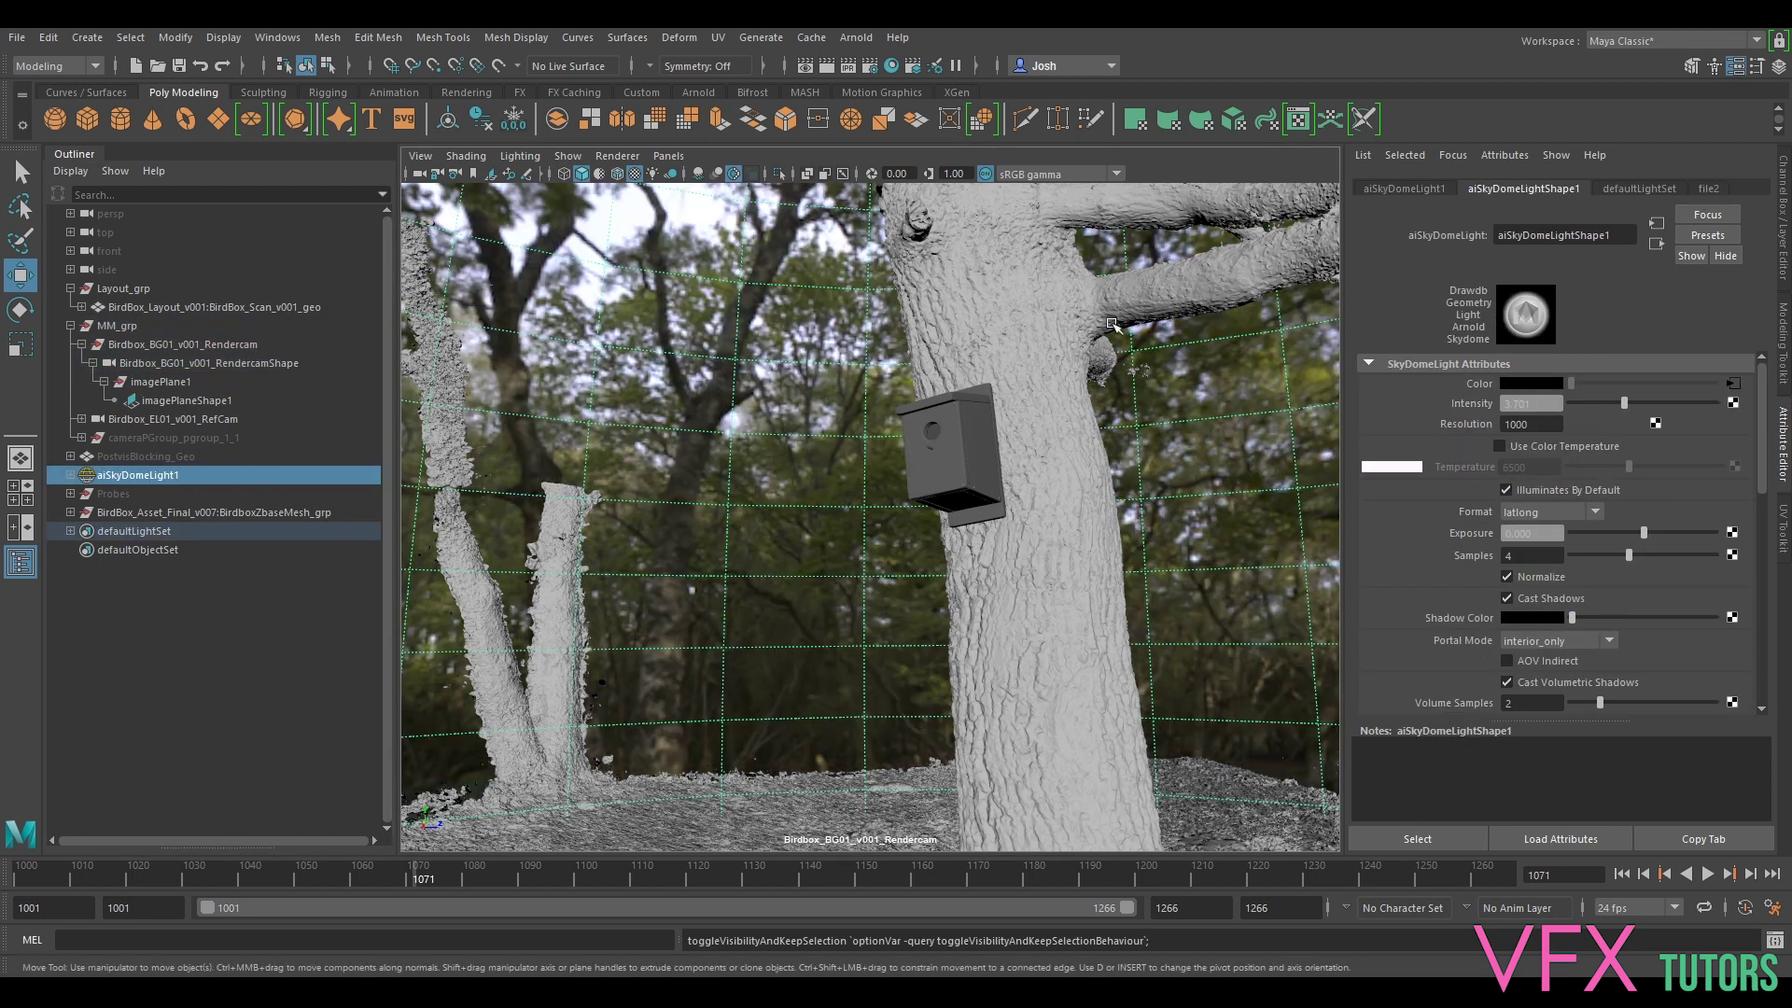
pyautogui.click(424, 176)
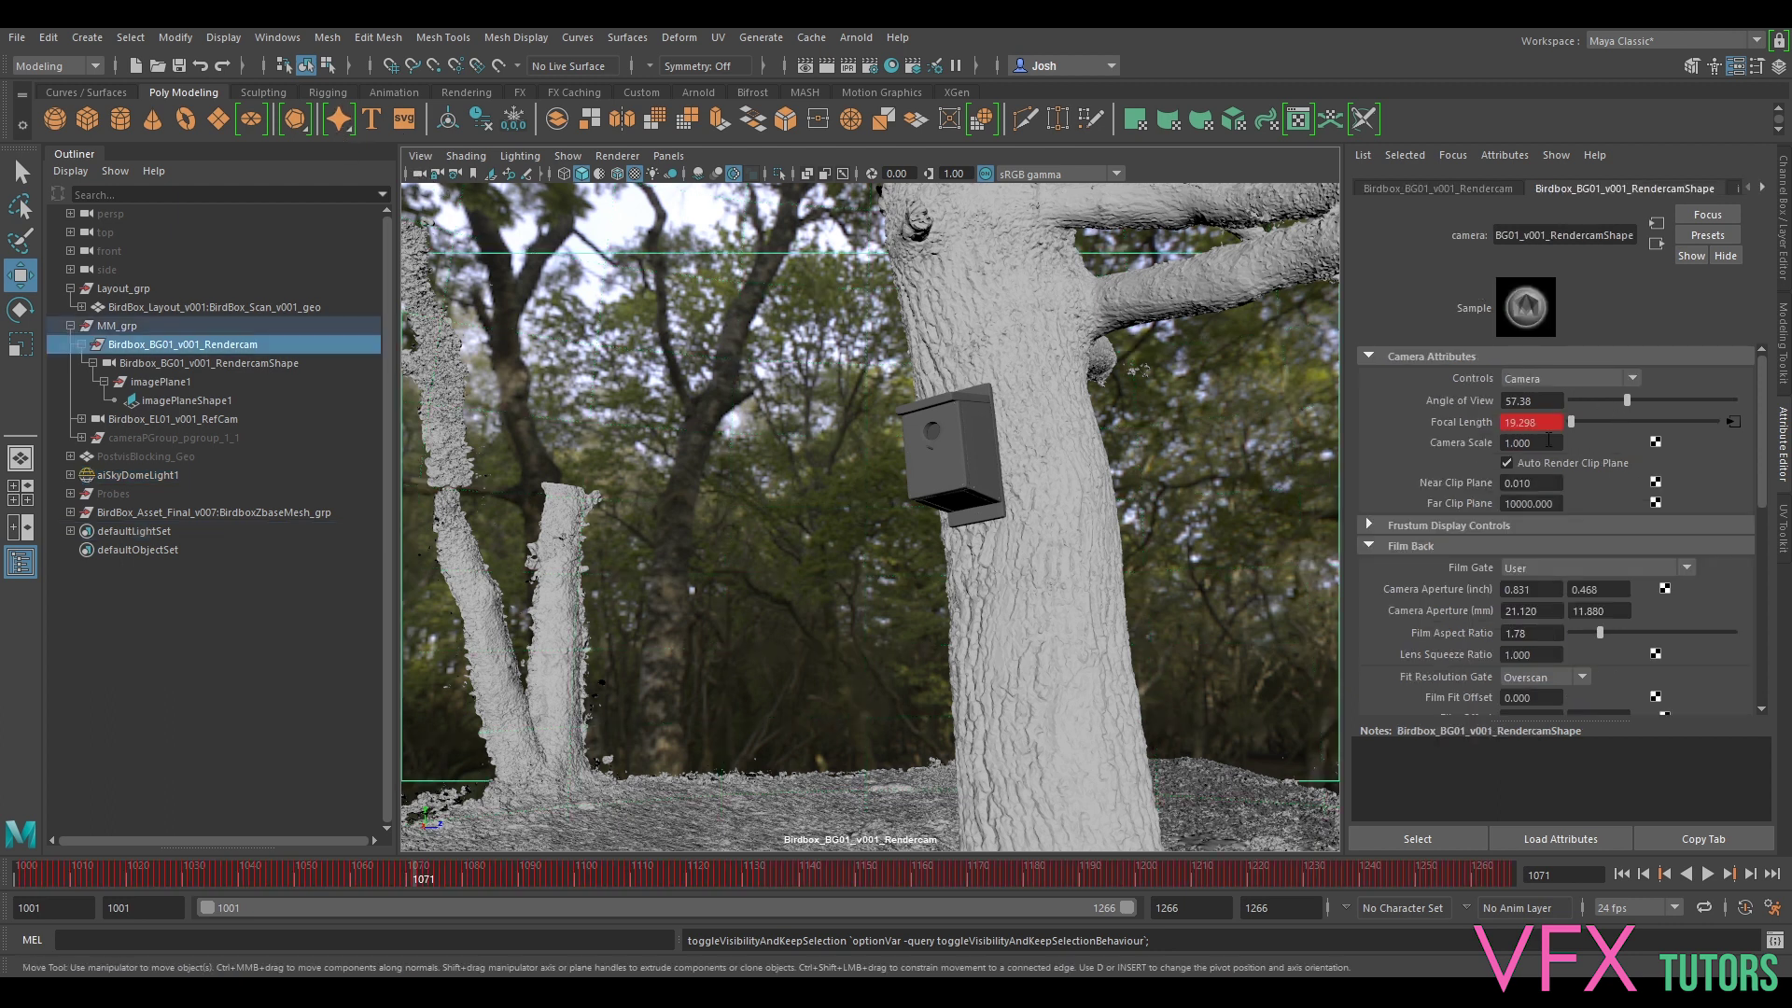
# - Set RendercamShape's Near Clip Plane to 1
pyautogui.doubleClick(1535, 483)
pyautogui.write('1')
pyautogui.press('Return')
pyautogui.scroll(-5, 1586, 562)
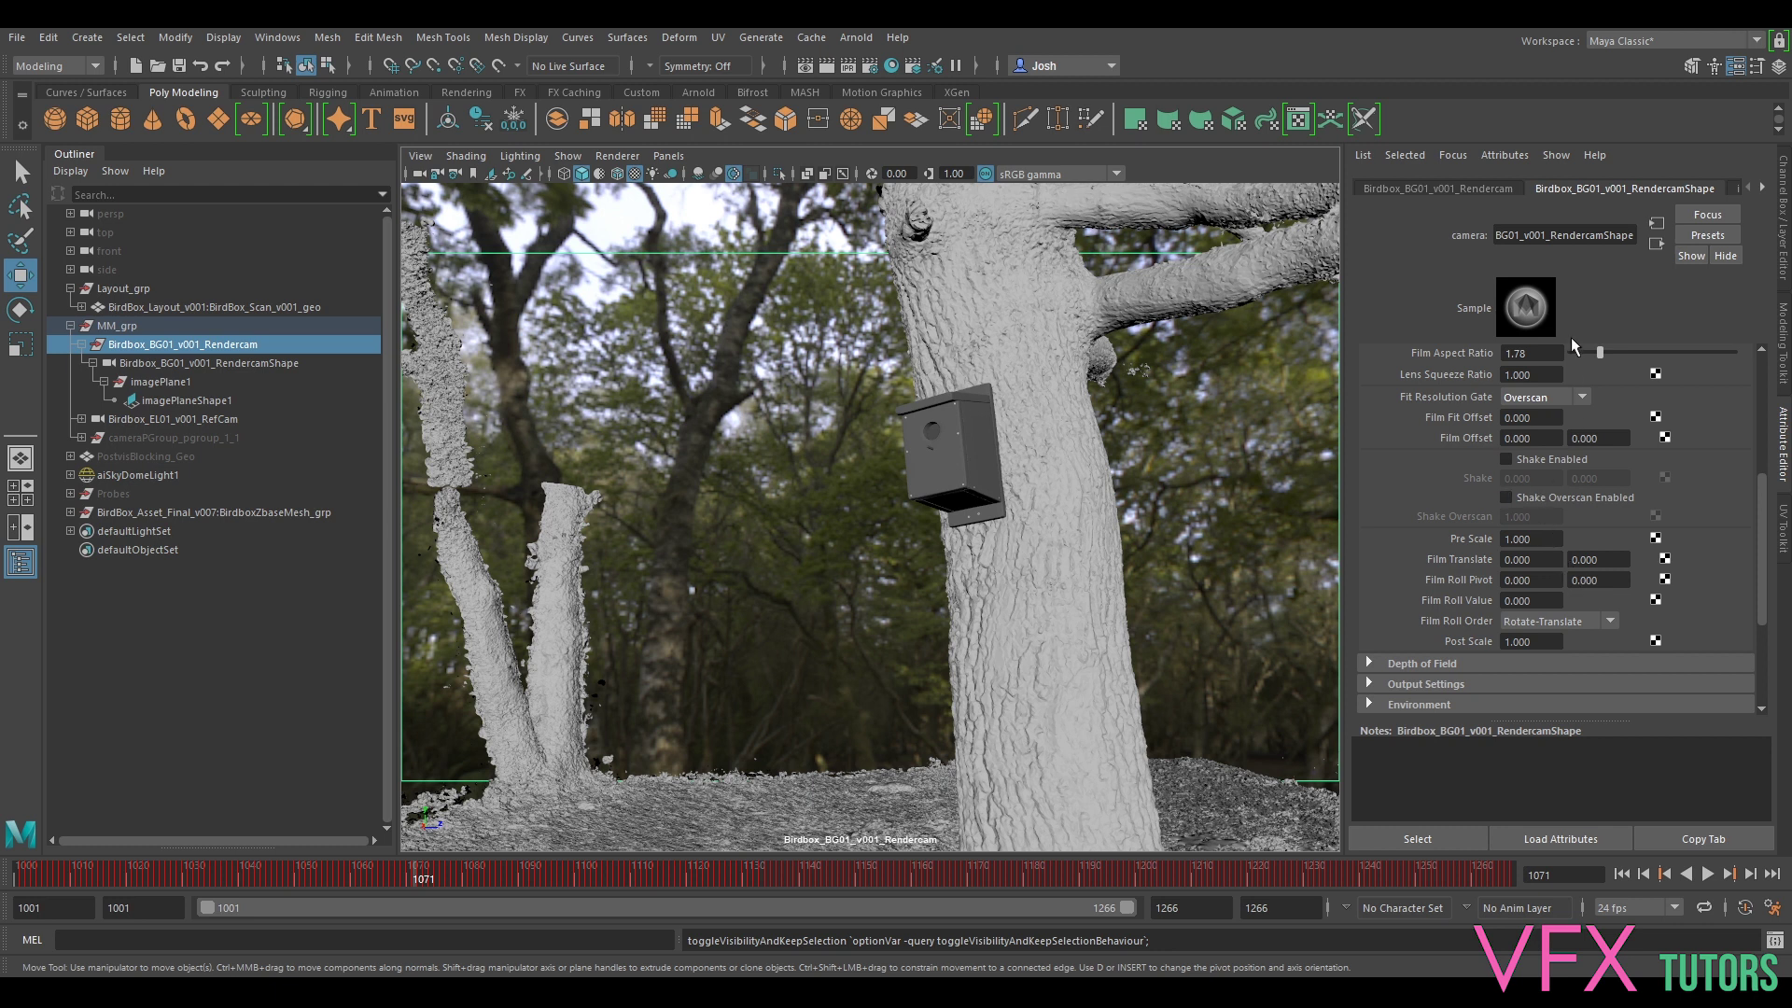
# - Try imagePlaneShape1 Depth values 1 and 1000, settling on 500
pyautogui.click(1736, 191)
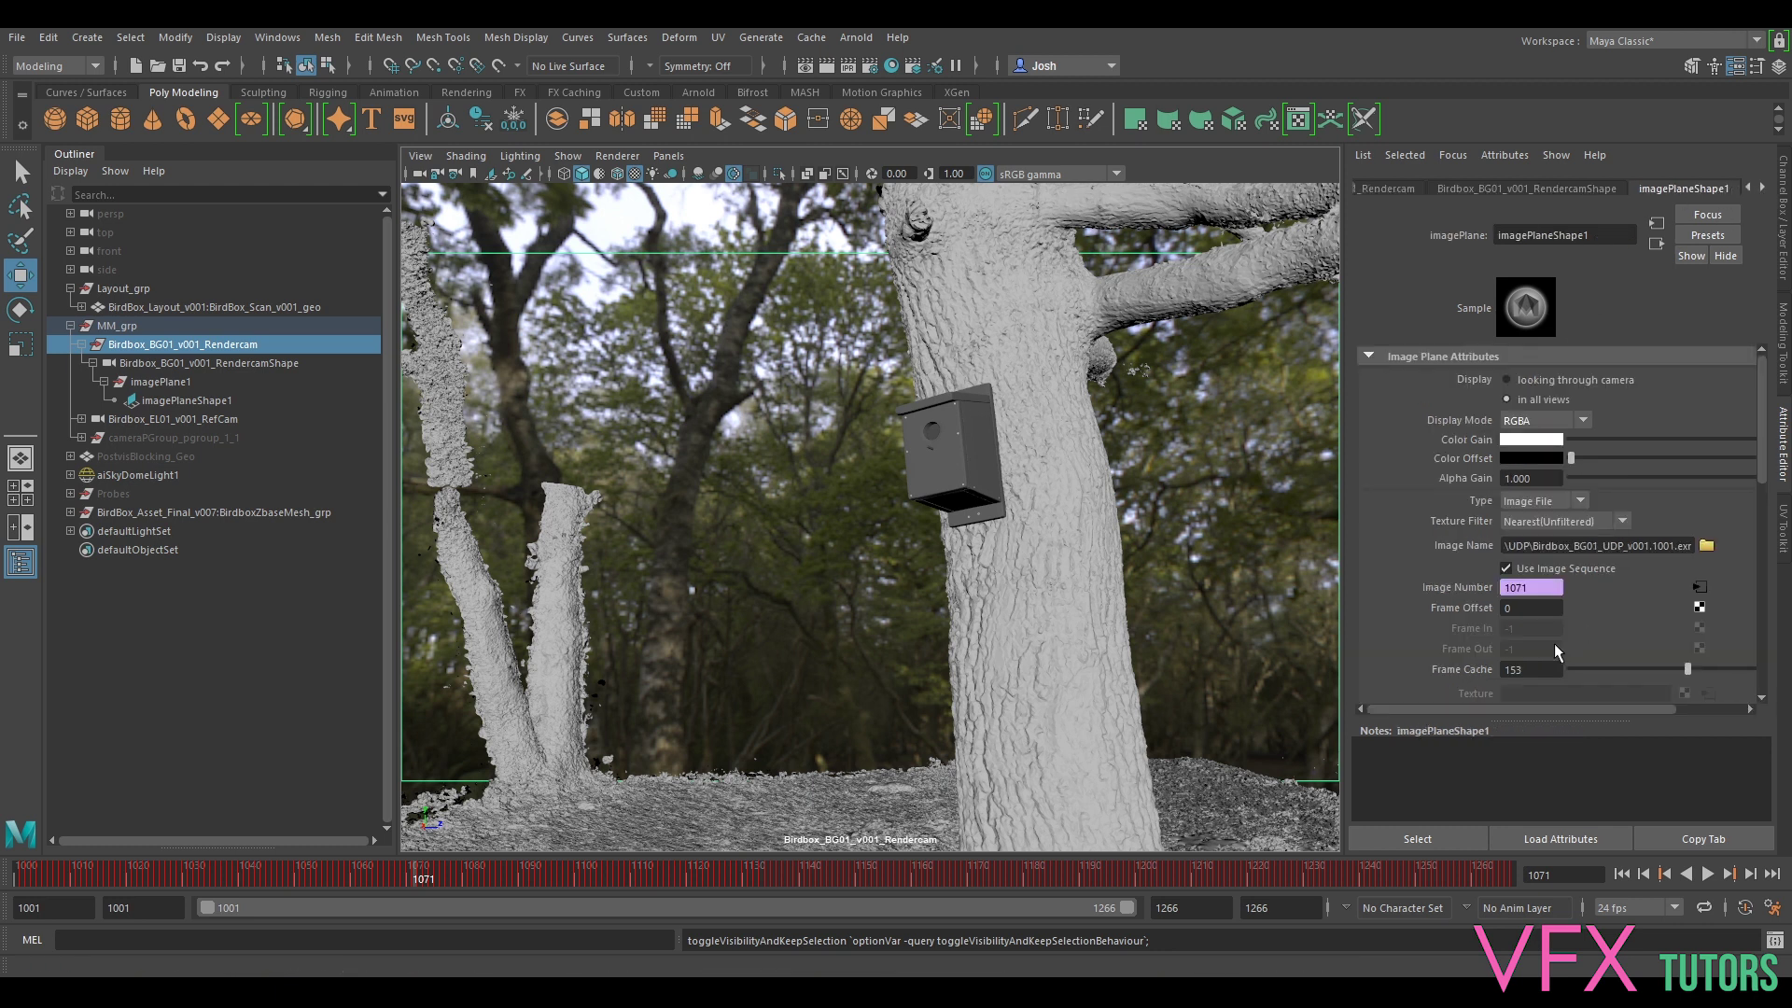
pyautogui.scroll(-4, 1535, 523)
pyautogui.doubleClick(1555, 582)
pyautogui.write('1')
pyautogui.press('Return')
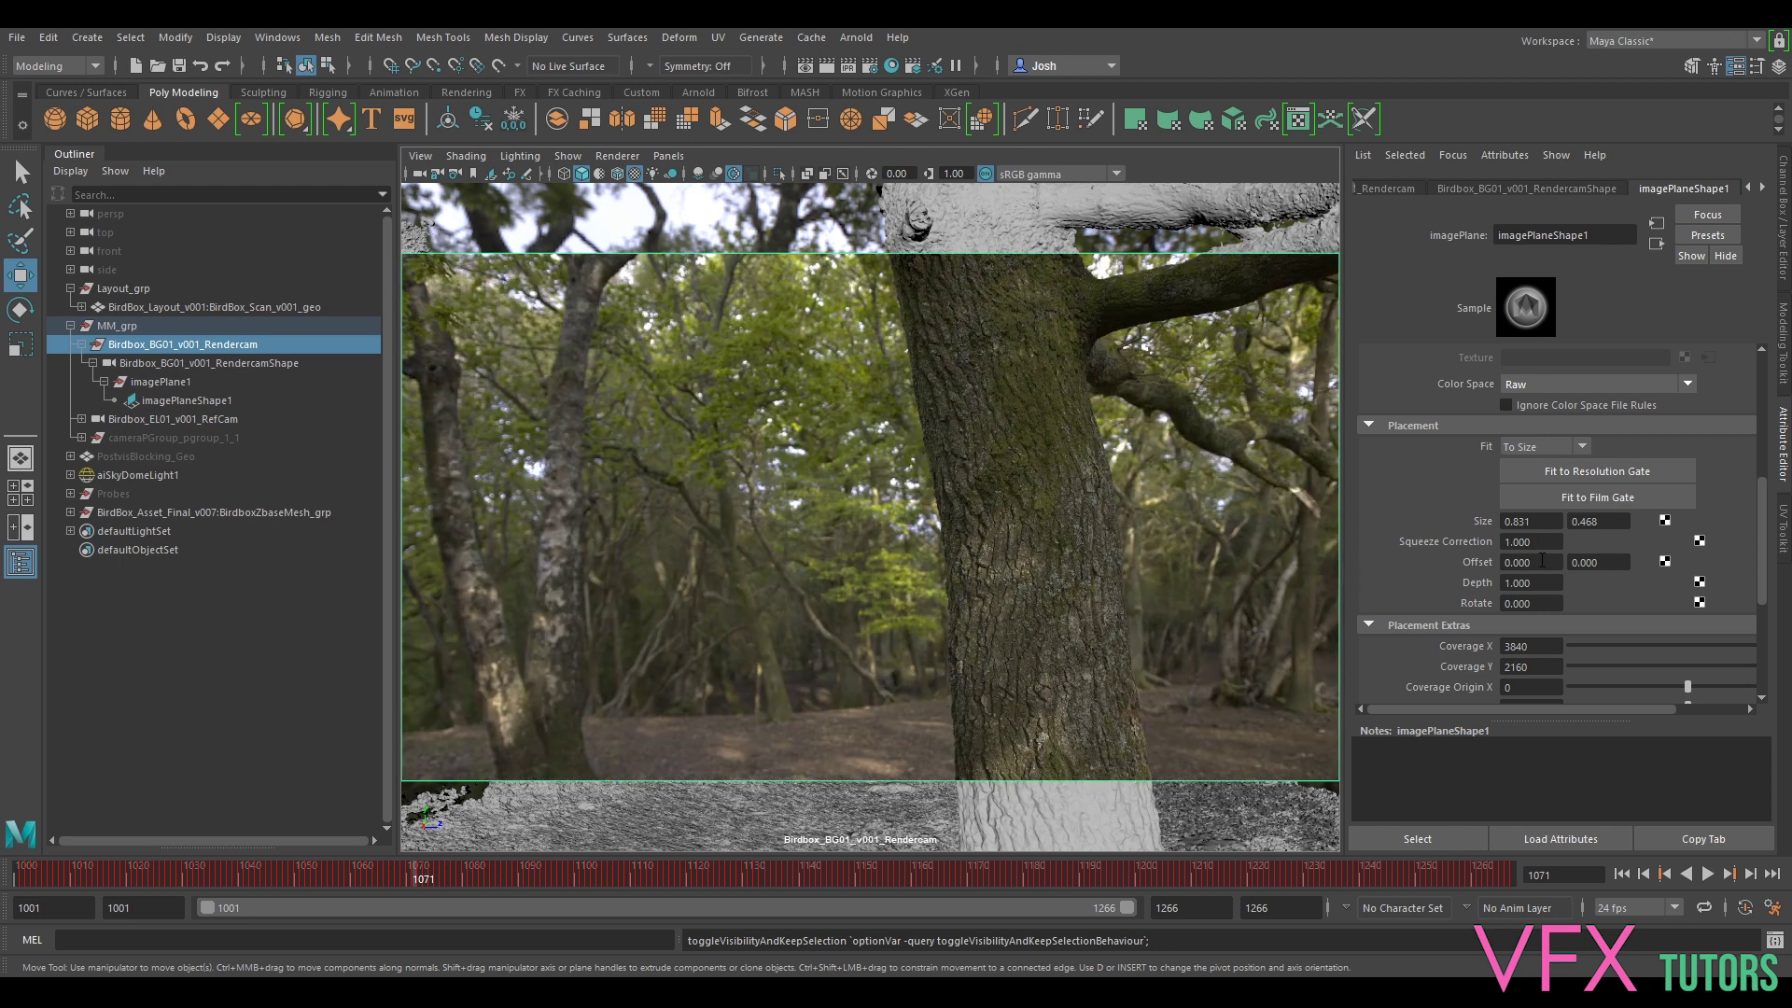
pyautogui.doubleClick(1530, 582)
pyautogui.write('1000')
pyautogui.press('Return')
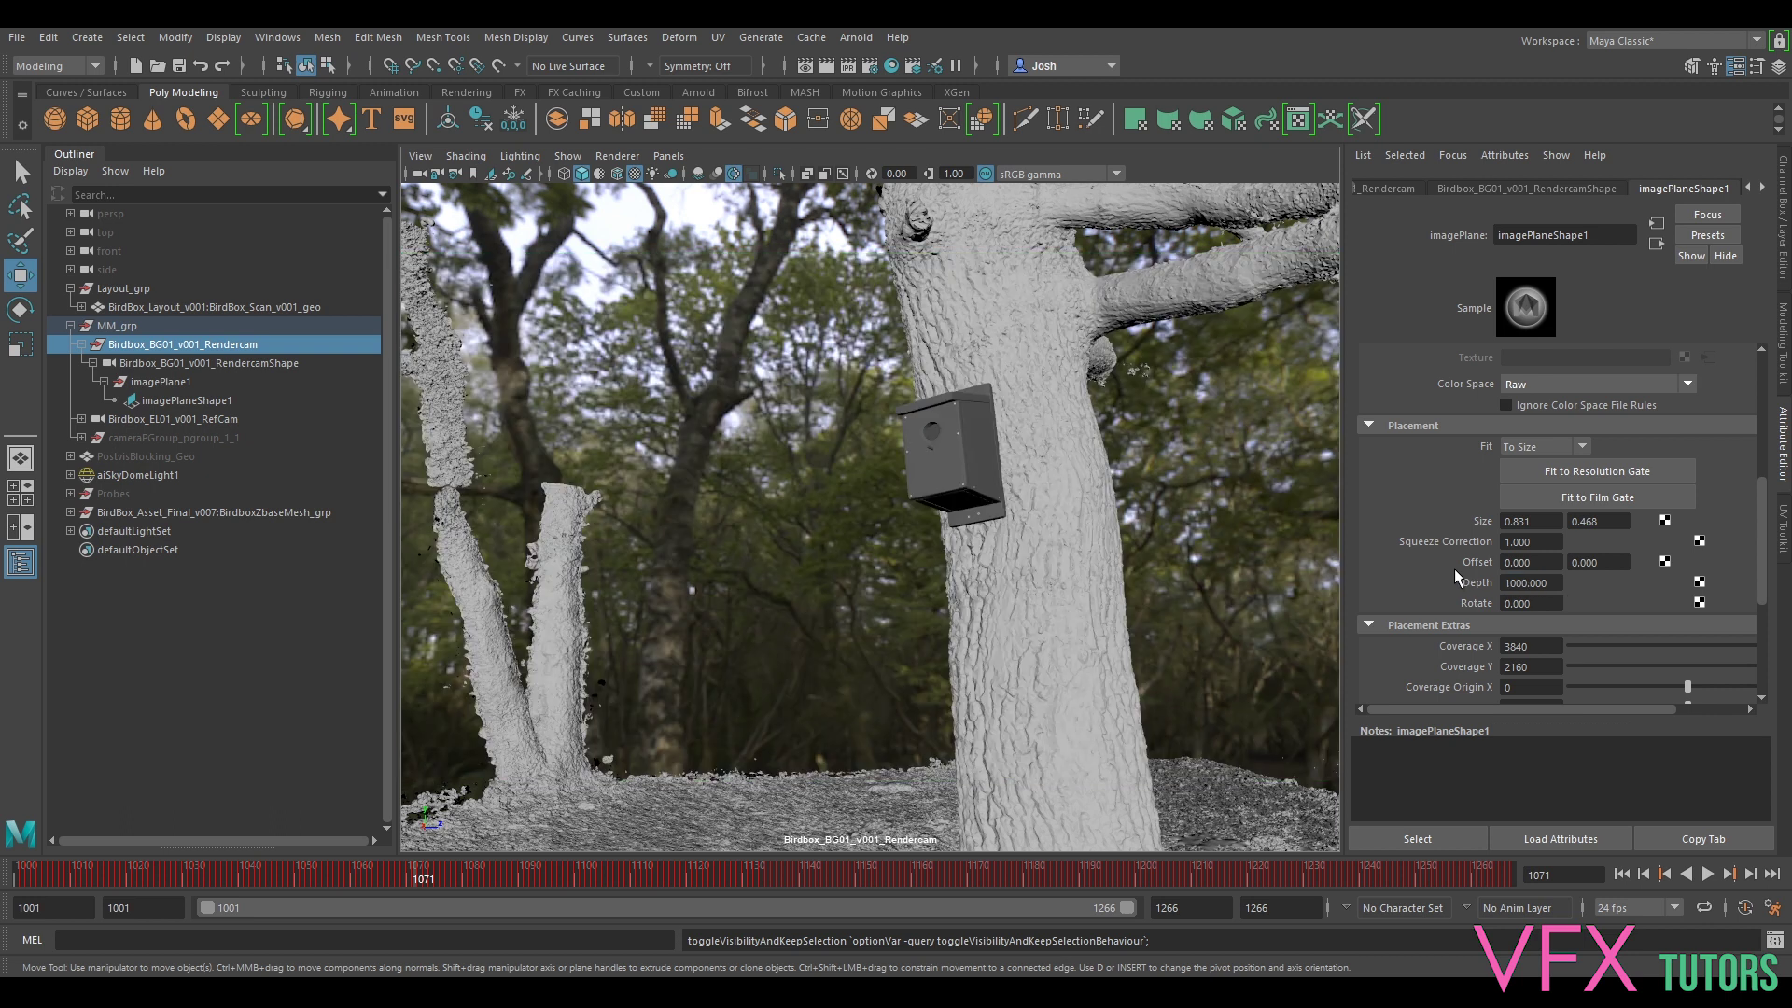
pyautogui.doubleClick(1551, 583)
pyautogui.write('500')
pyautogui.press('Return')
# - Render the Rendercam view at 1280x720 in Arnold and zoom to inspect the birdbox over the forest plate
pyautogui.click(857, 39)
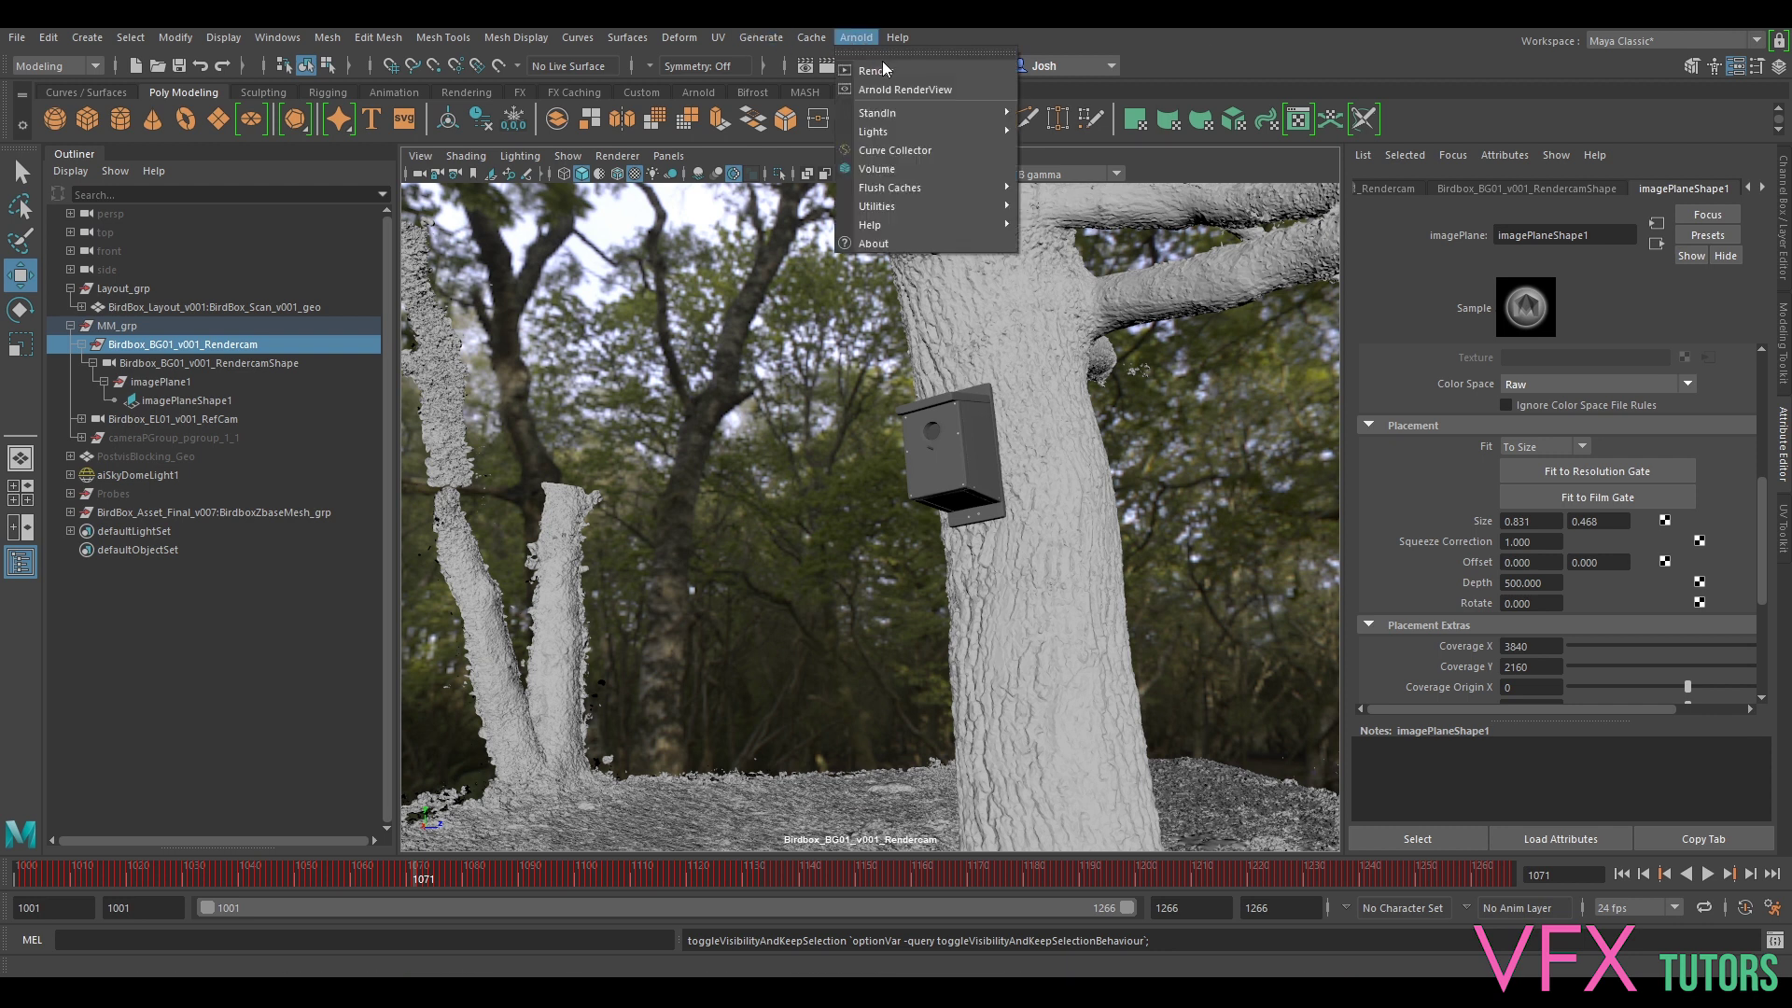
pyautogui.click(897, 81)
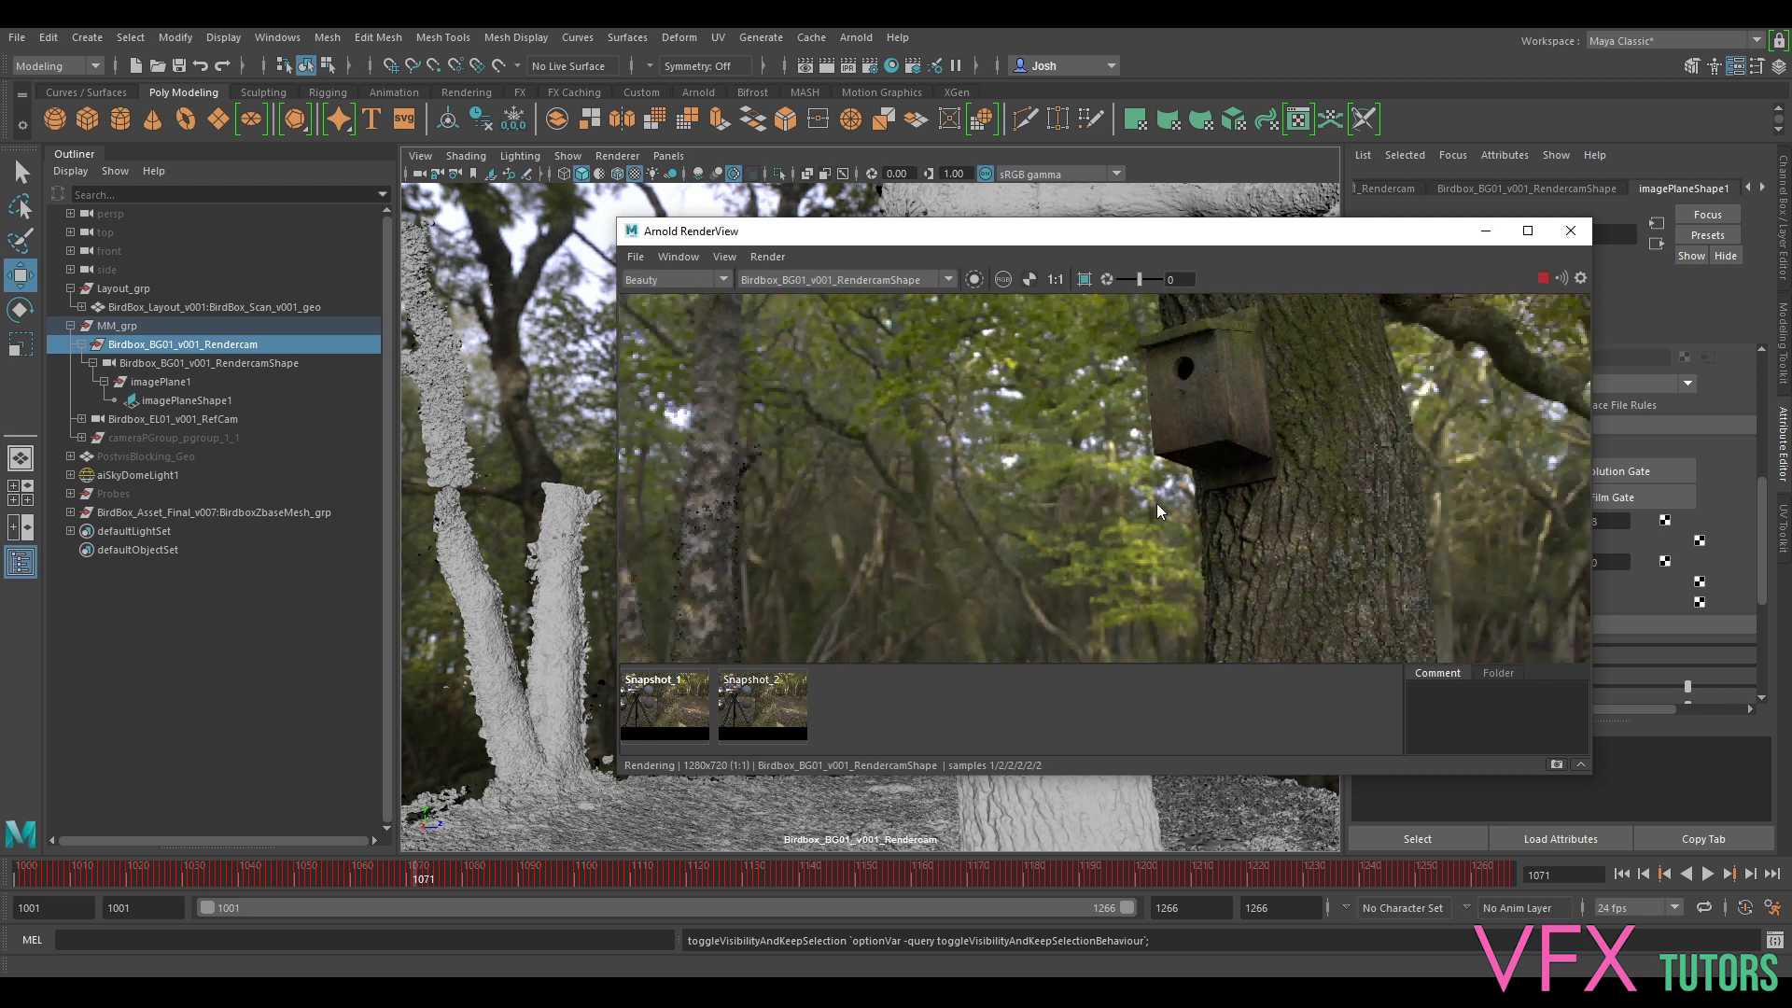
pyautogui.scroll(-3, 1236, 459)
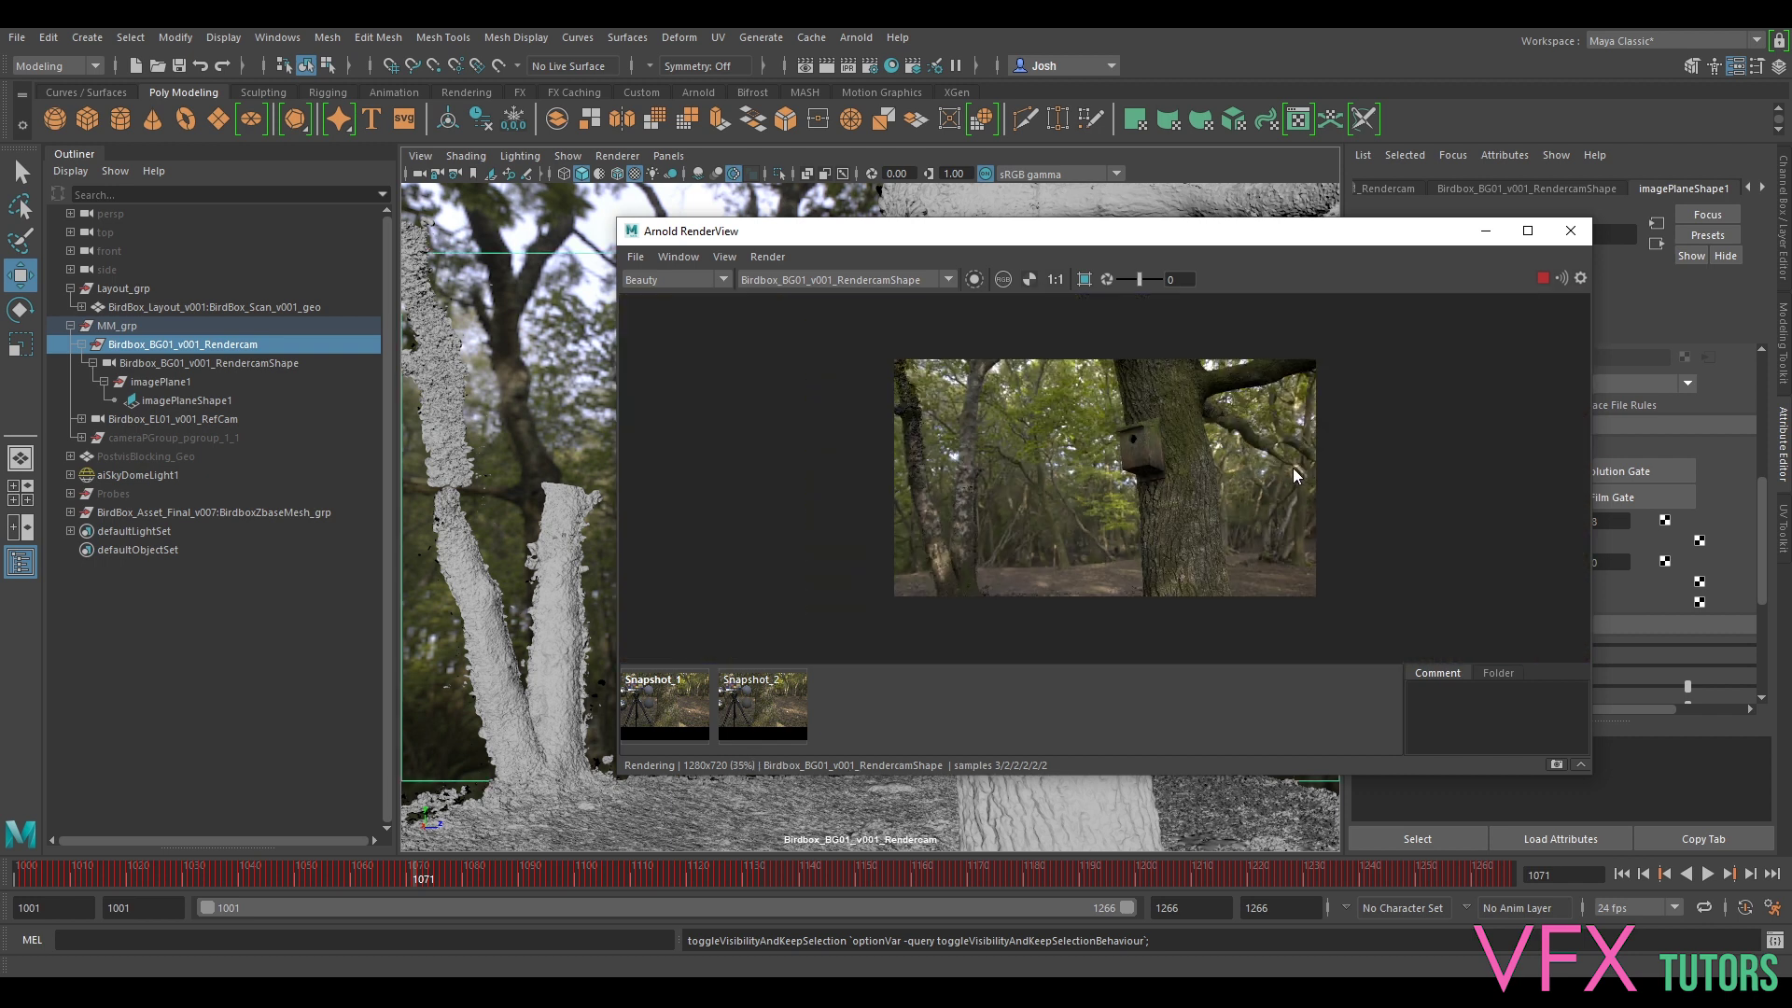
pyautogui.scroll(2, 1293, 473)
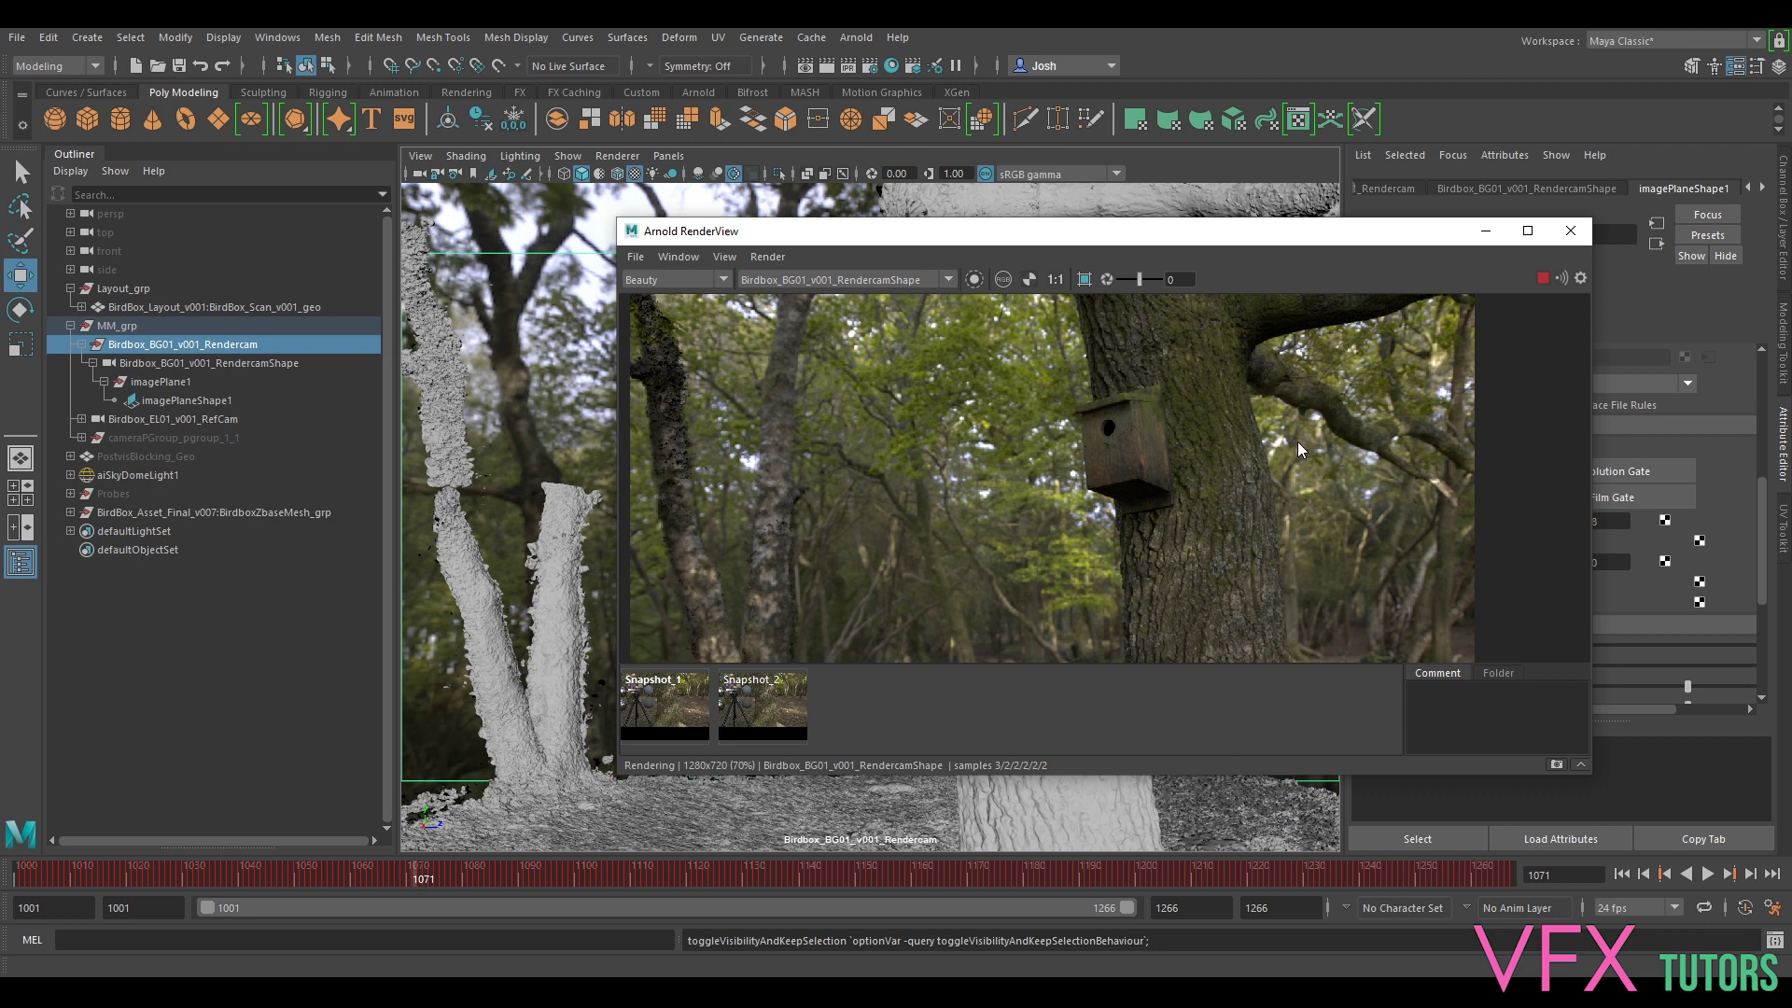
pyautogui.scroll(-2, 1146, 469)
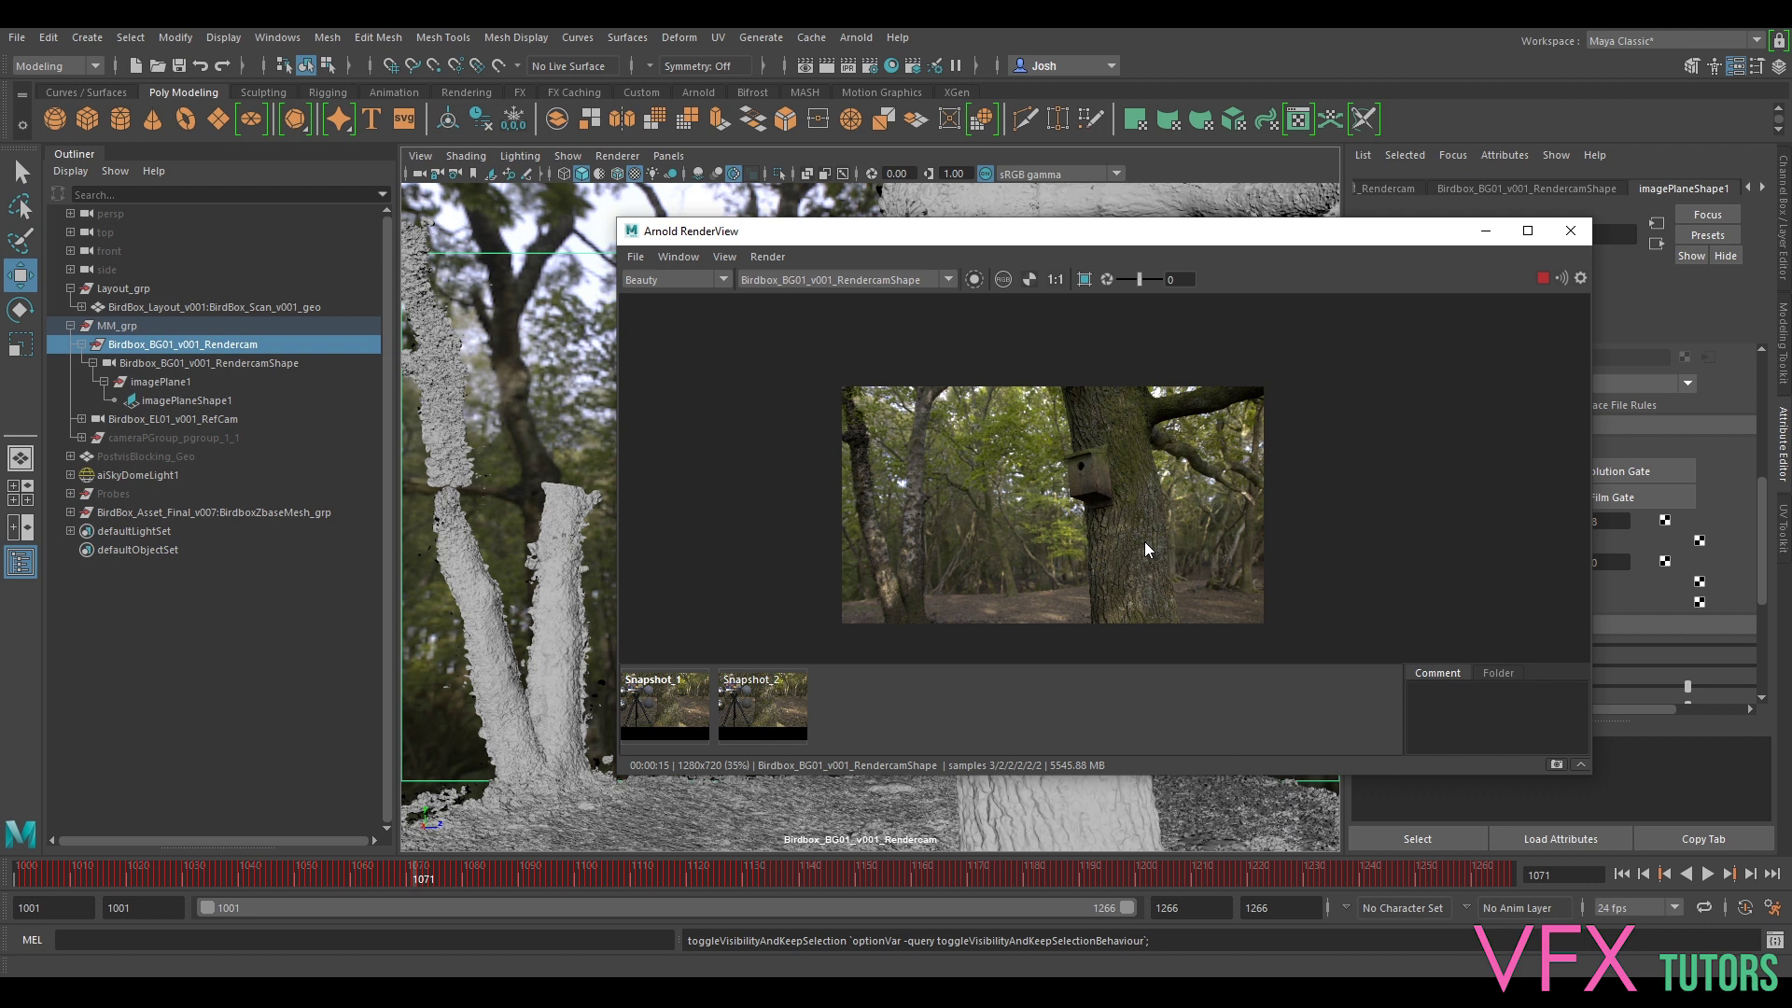
pyautogui.scroll(2, 1103, 472)
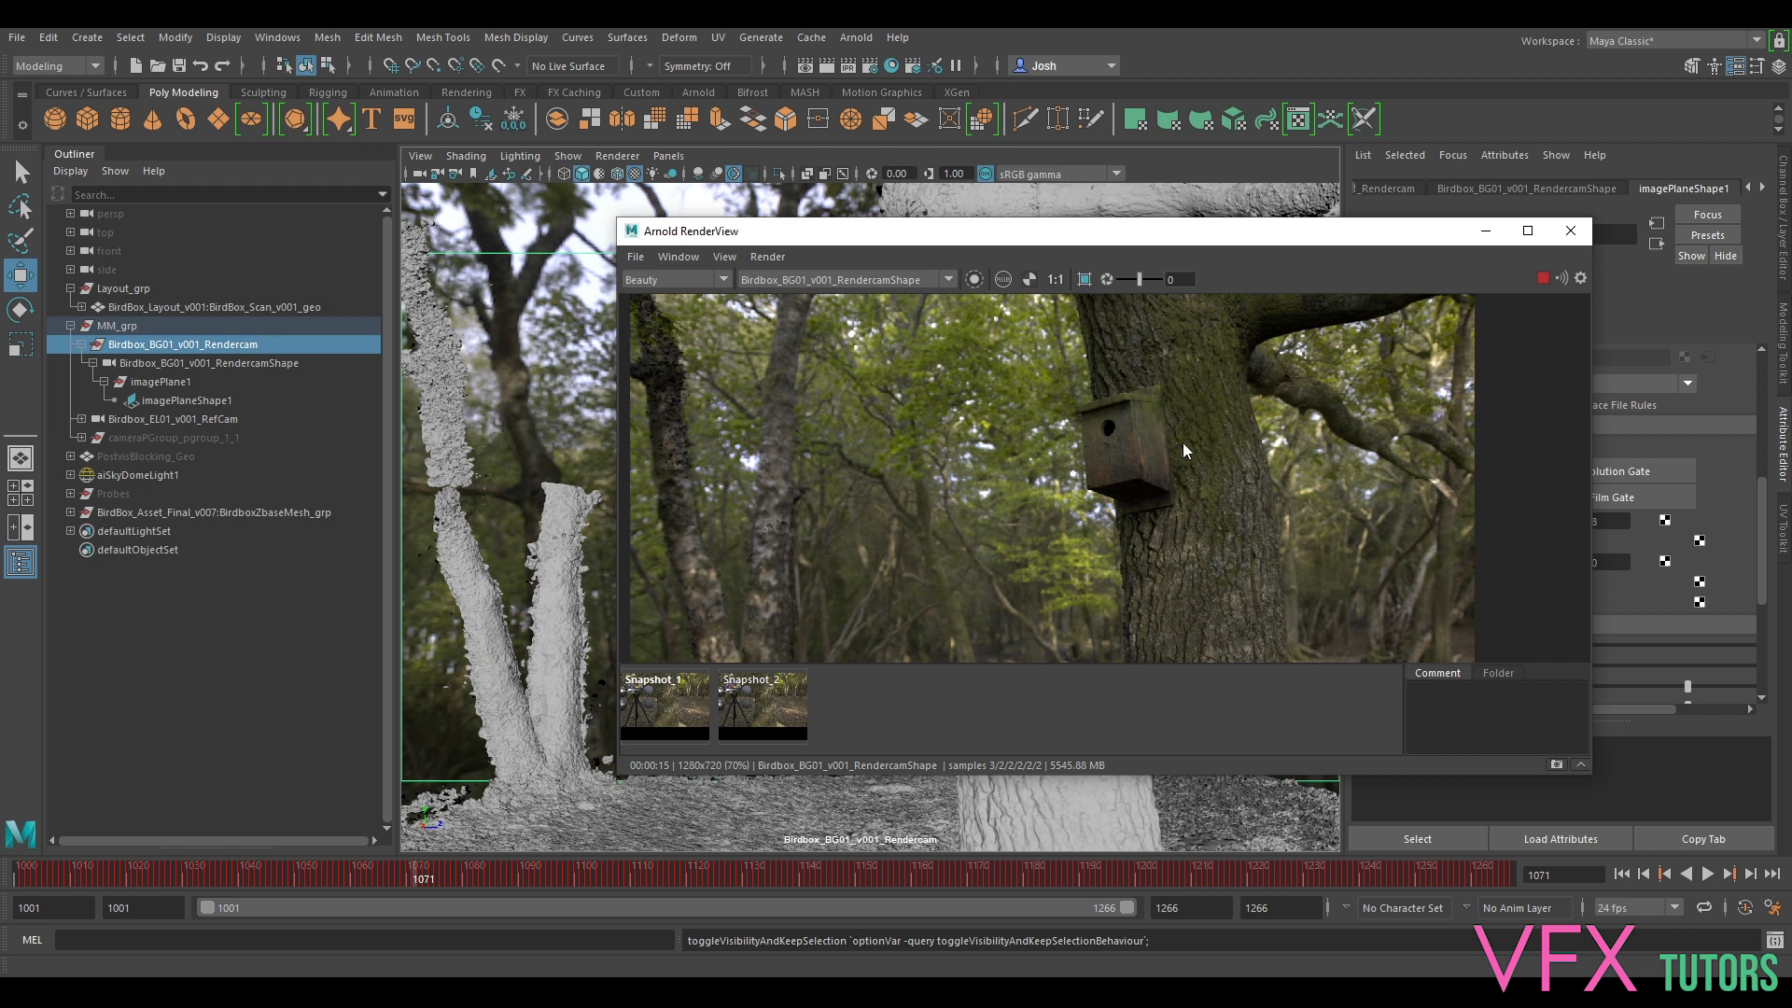
pyautogui.scroll(-1, 1127, 512)
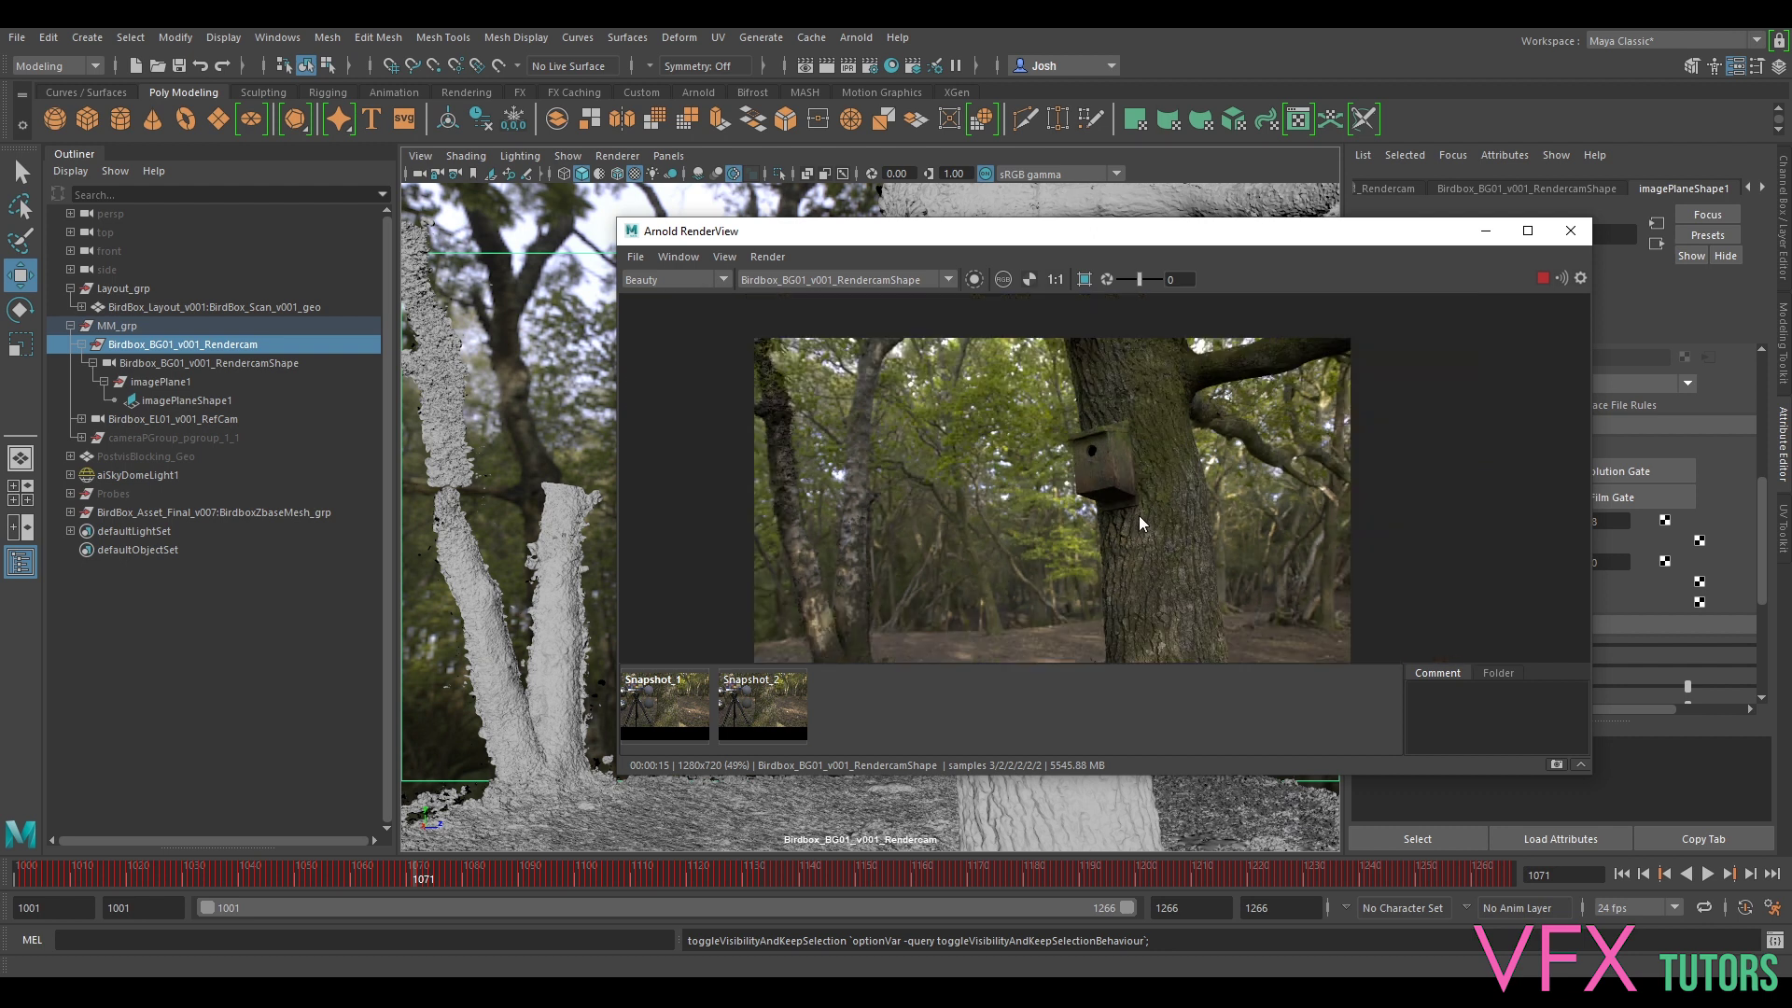
pyautogui.scroll(2, 1195, 549)
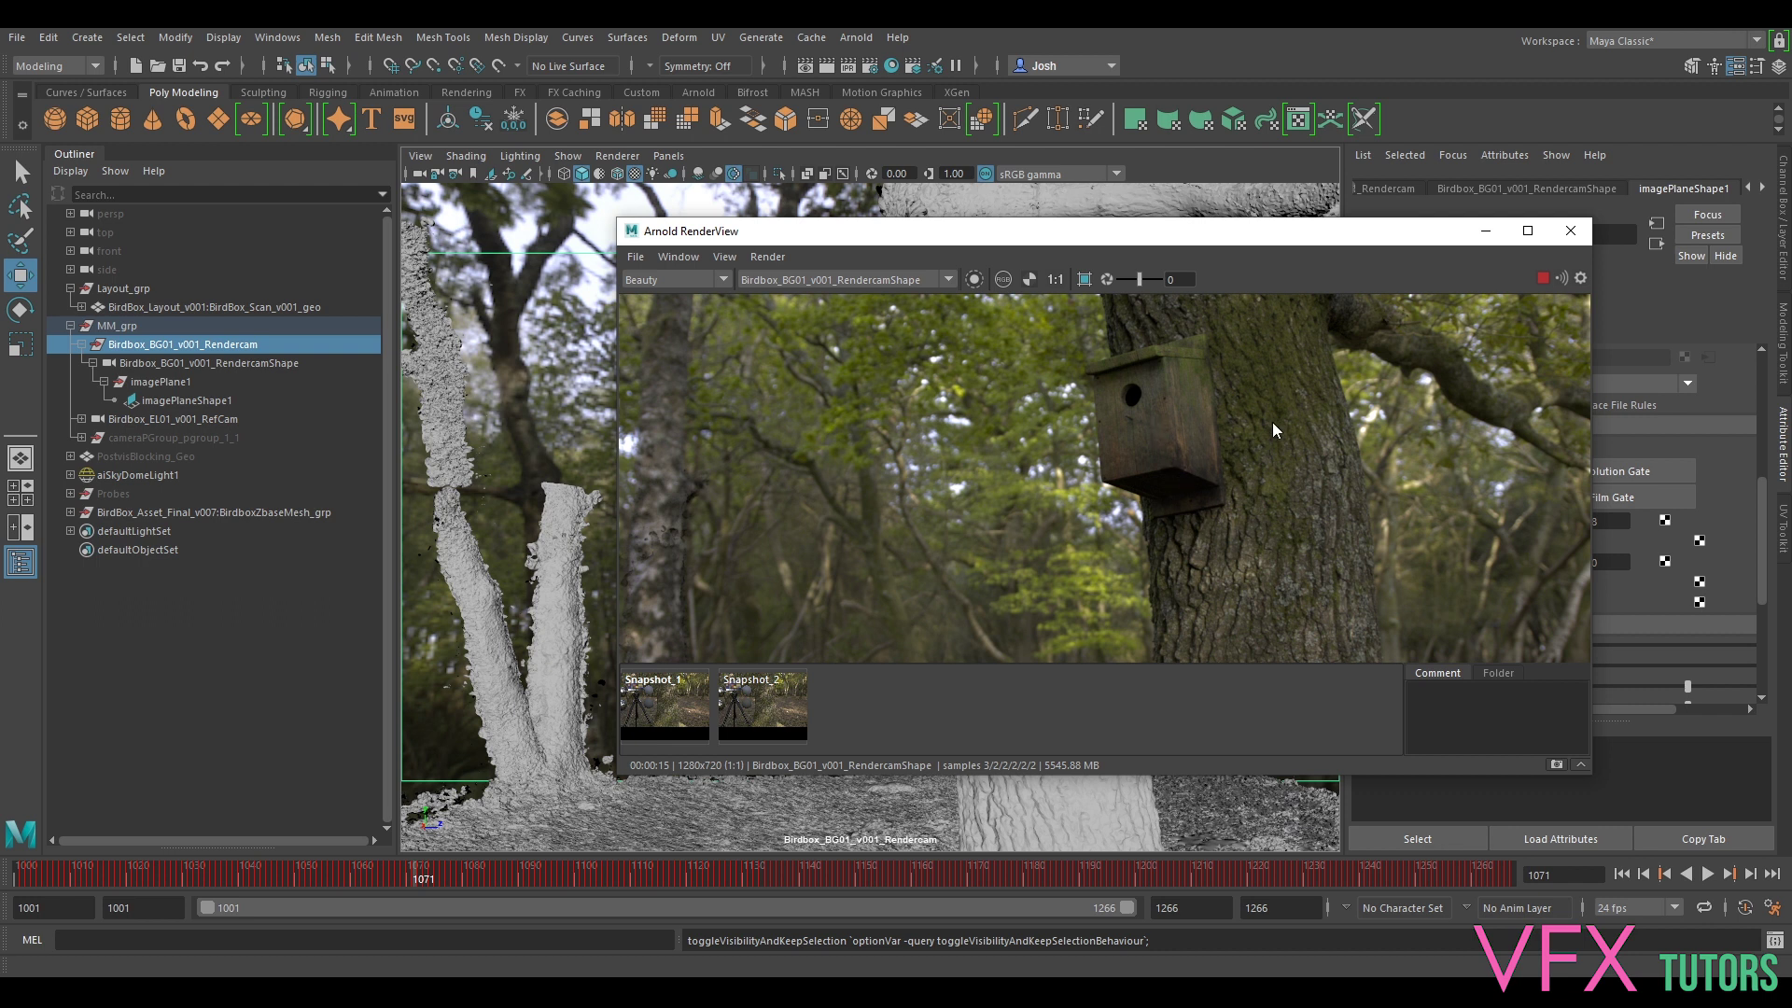
pyautogui.scroll(-5, 1273, 422)
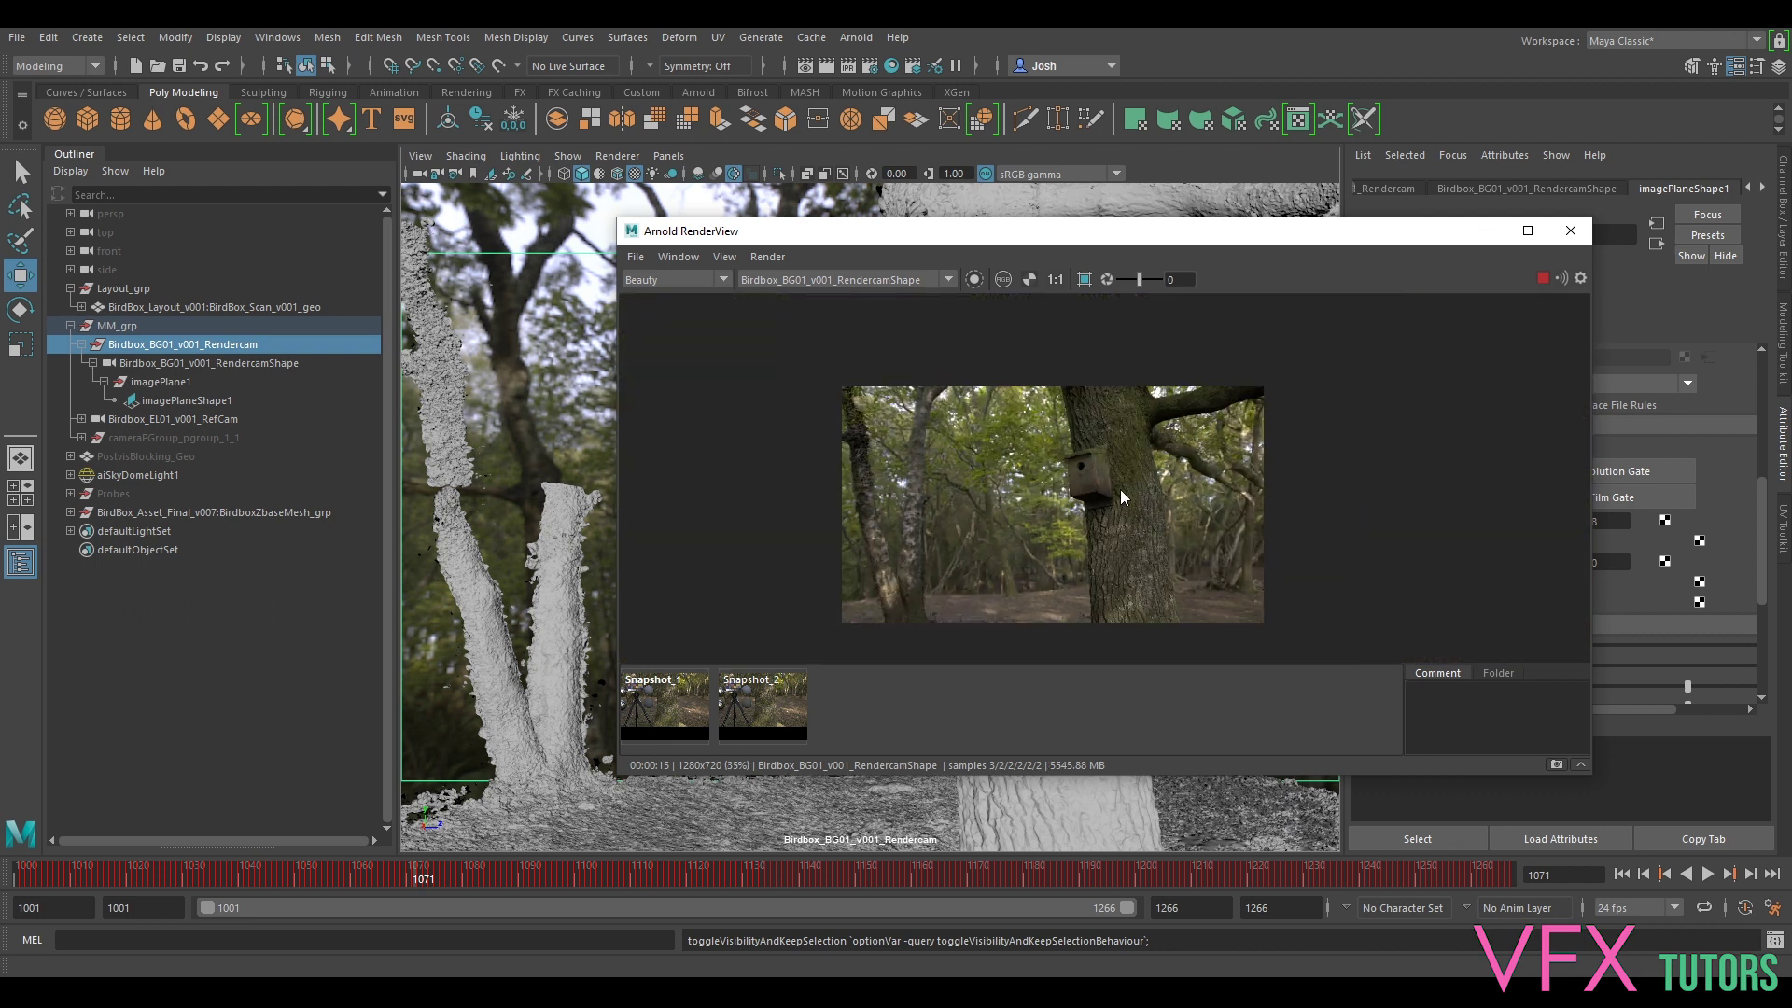